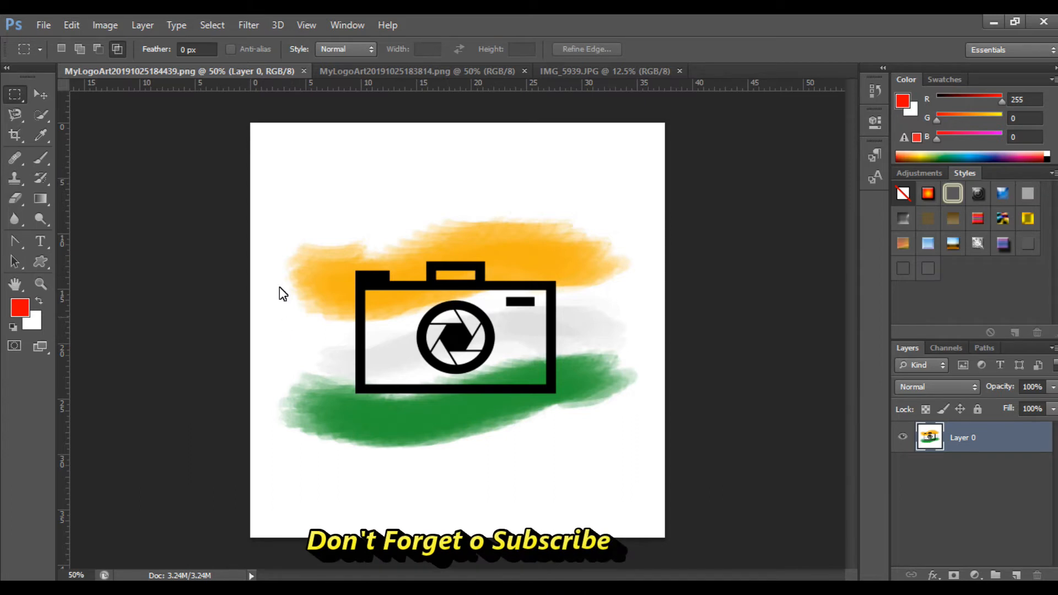
Step: Look through the open IMG_5939.JPG photo and the two MyLogoArt PNG logo documents
click(622, 72)
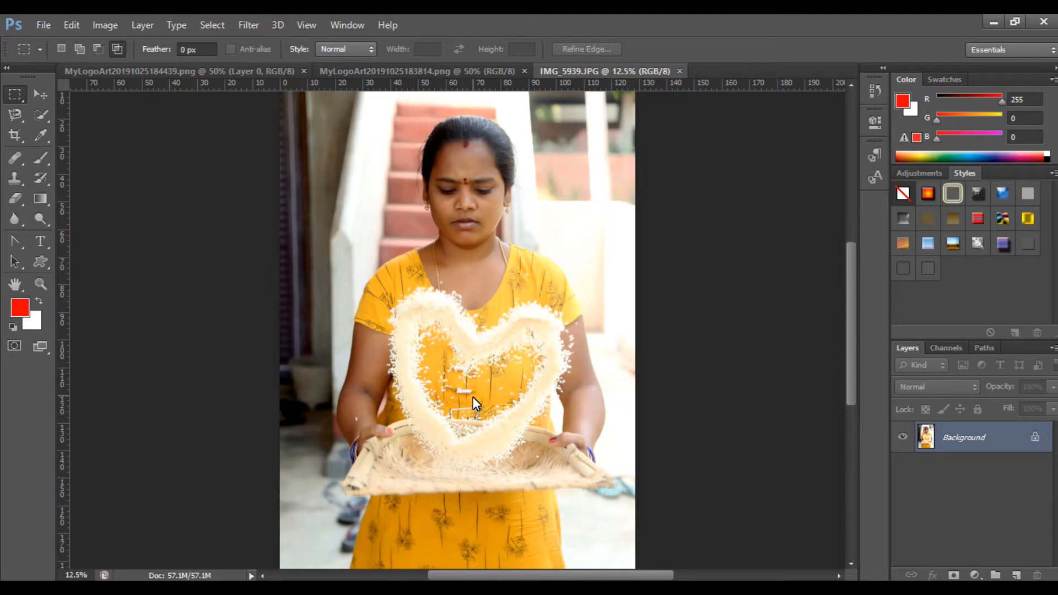
scroll(473, 397, up, 1)
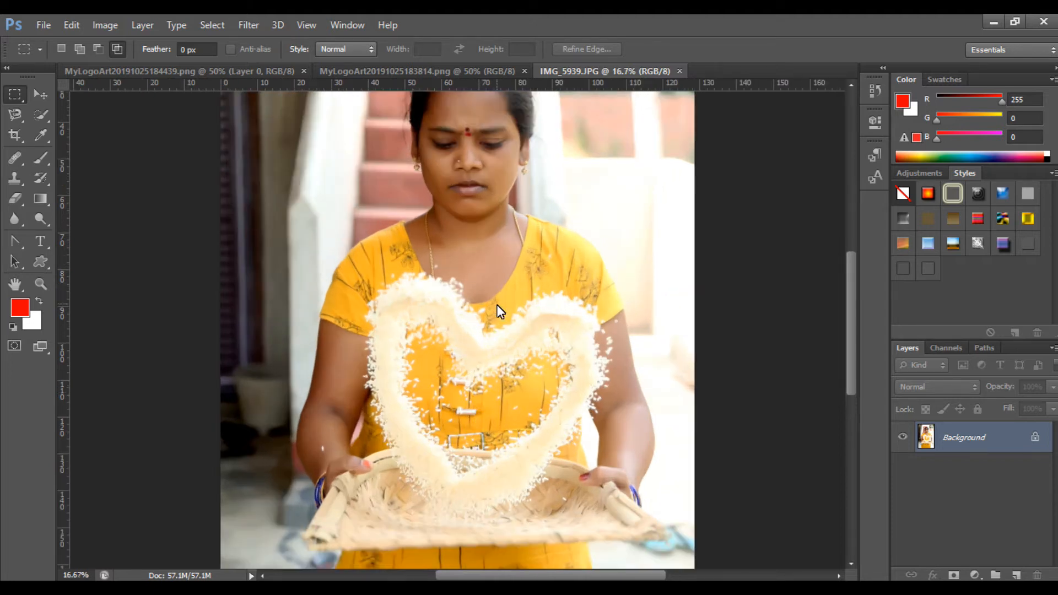
scroll(462, 267, up, 1)
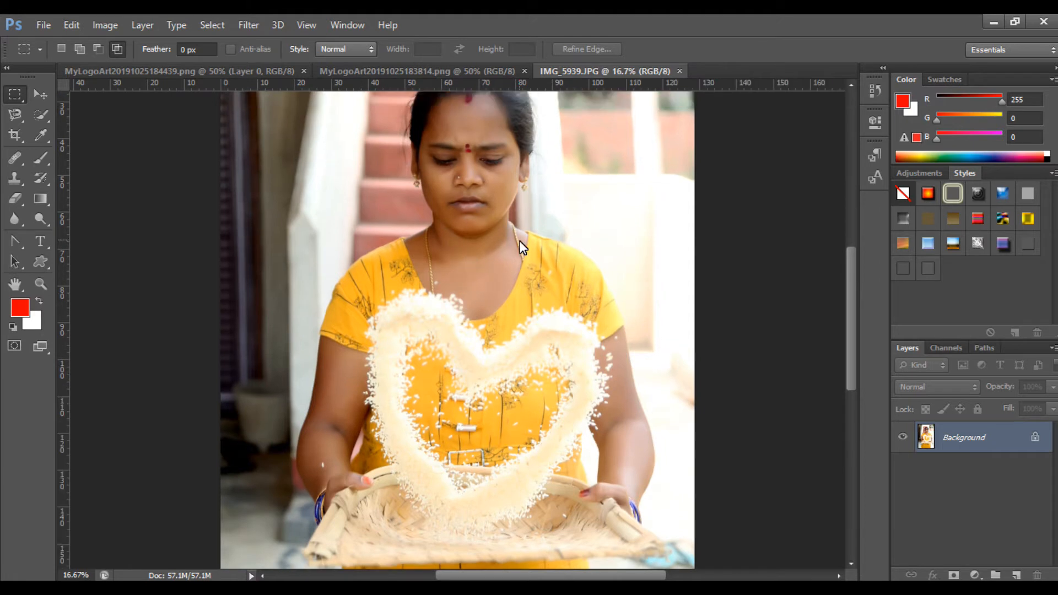
mouse_move(520, 240)
mouse_down()
mouse_move(518, 309)
mouse_move(527, 190)
mouse_up()
key(ctrl+d)
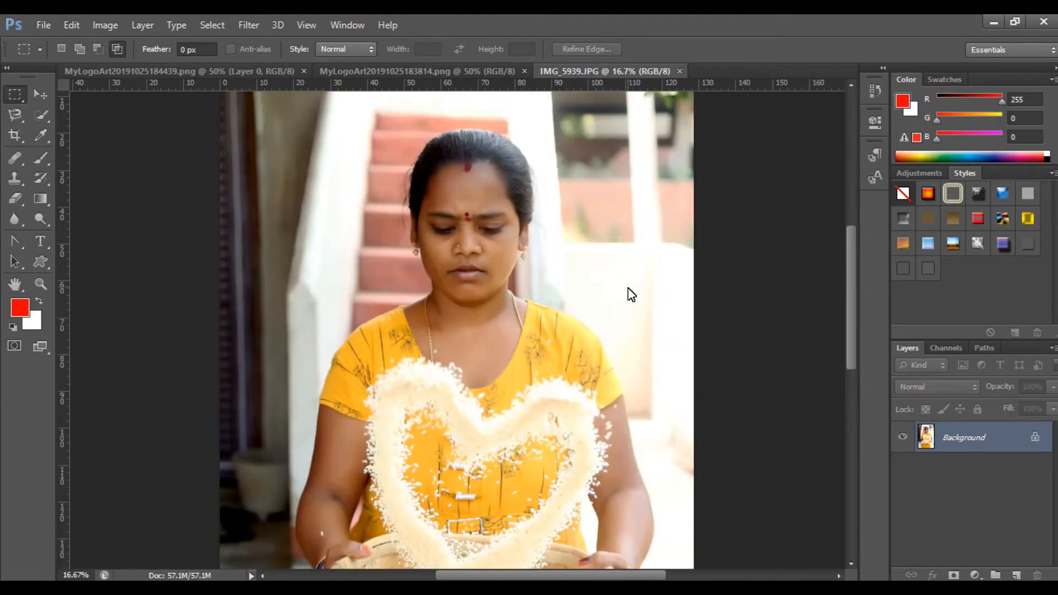
drag(560, 350, 564, 284)
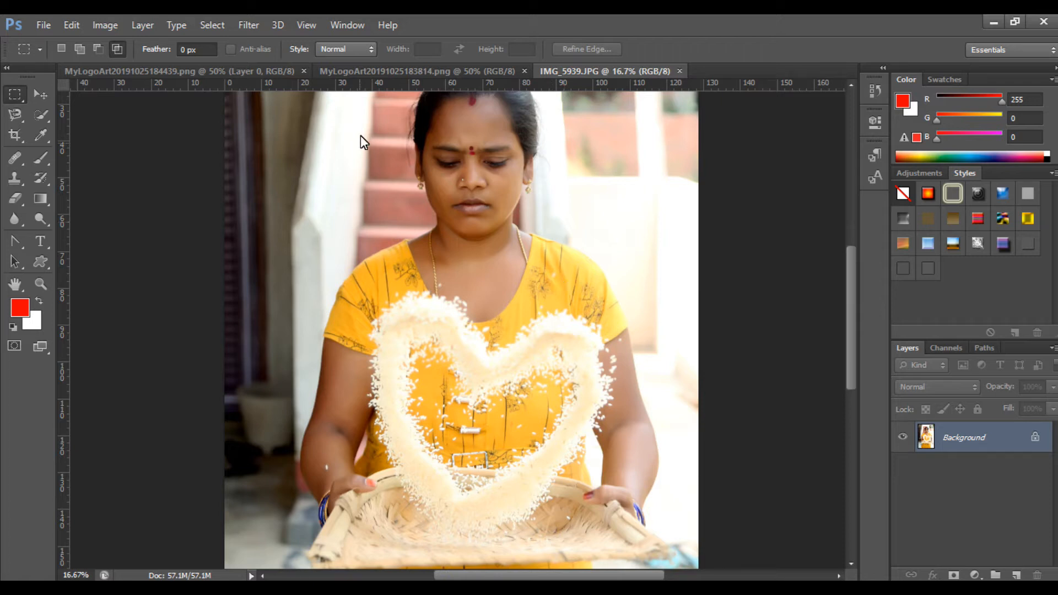
click(403, 76)
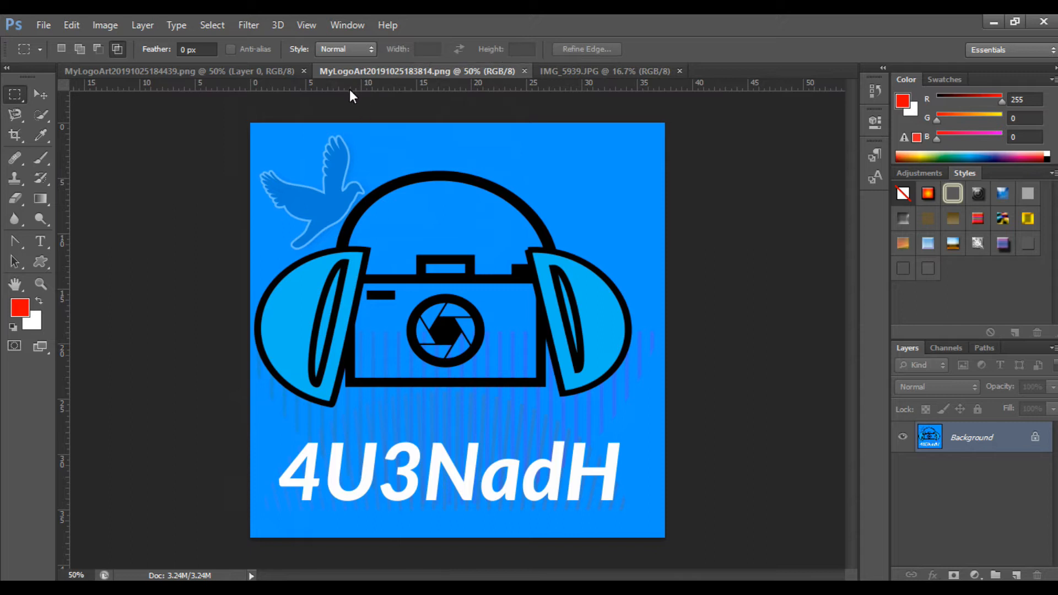
click(149, 71)
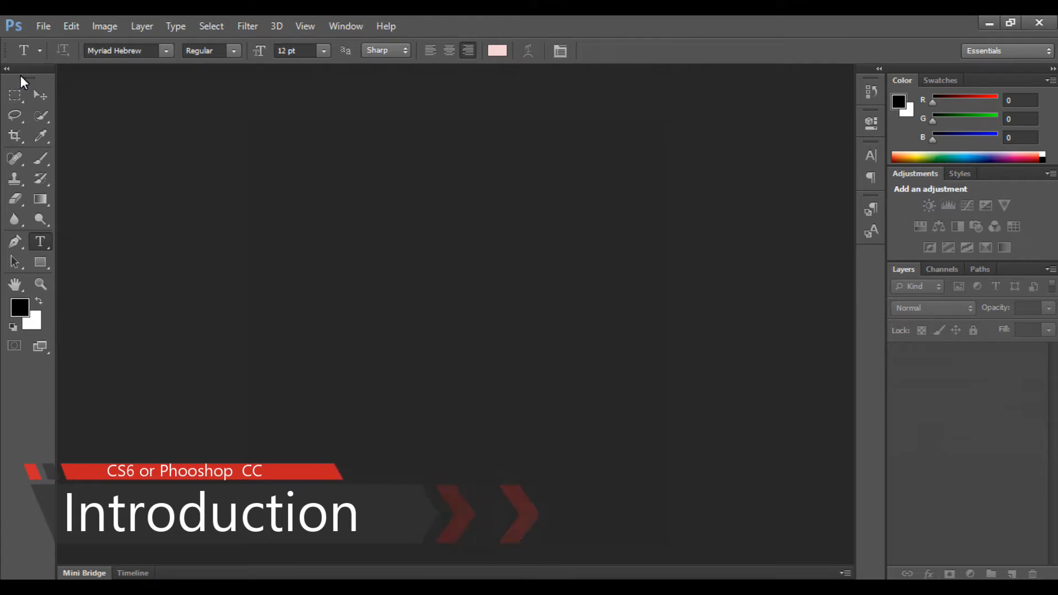
Step: Float the Tools panel in the workspace and close it
drag(33, 71, 244, 157)
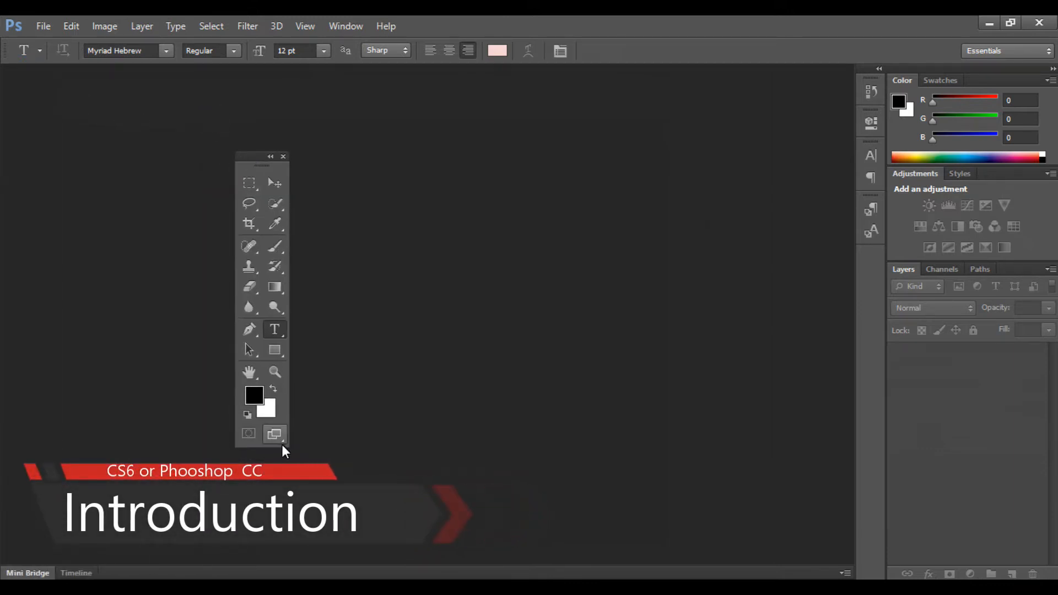
drag(253, 164, 11, 76)
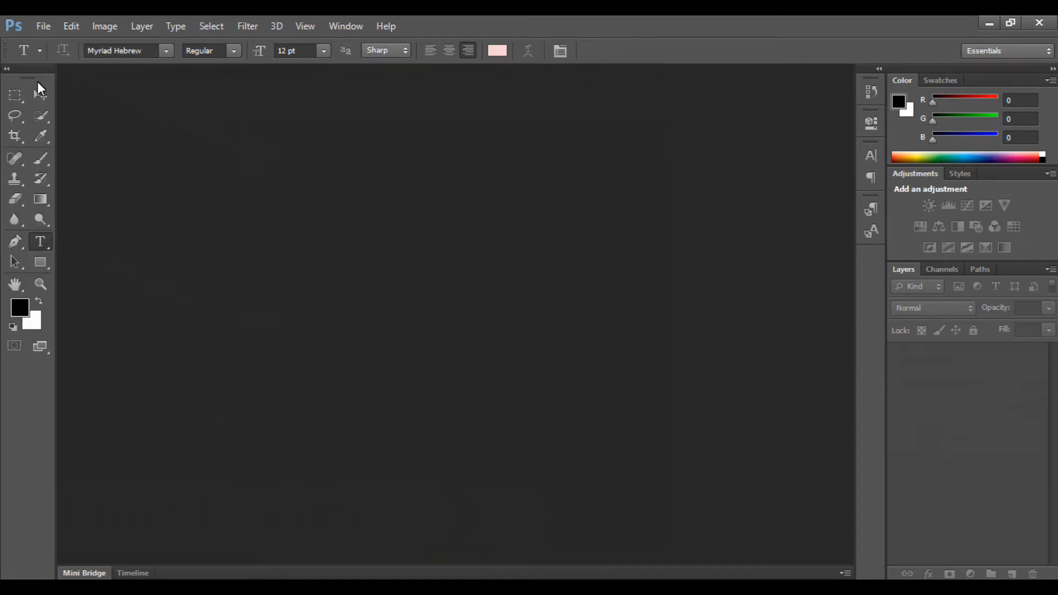
drag(31, 80, 333, 221)
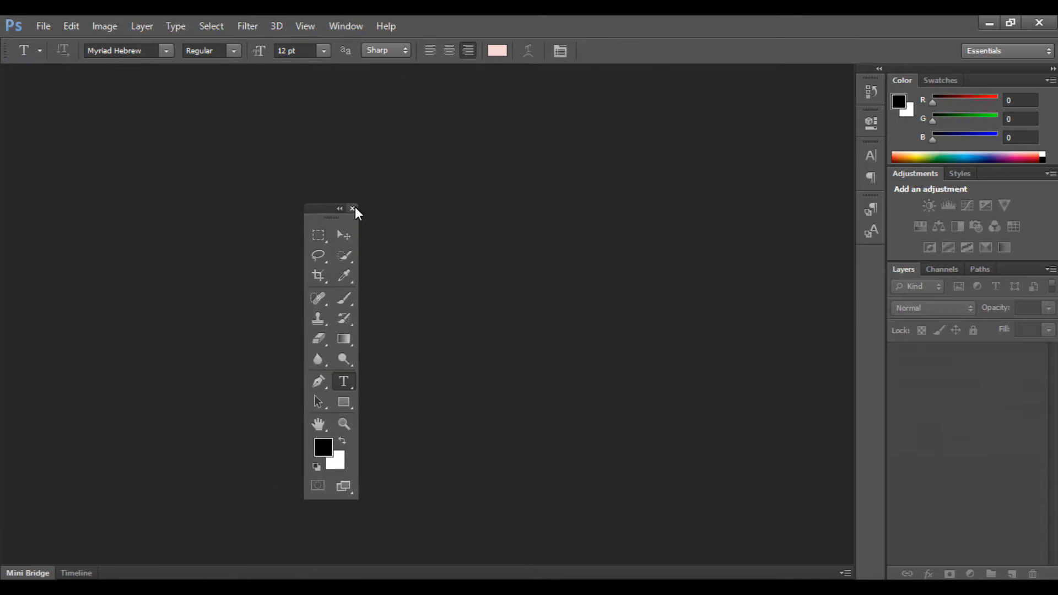
click(353, 208)
Step: Show the Tools panel again and dock it back at the workspace's outer edge
click(346, 27)
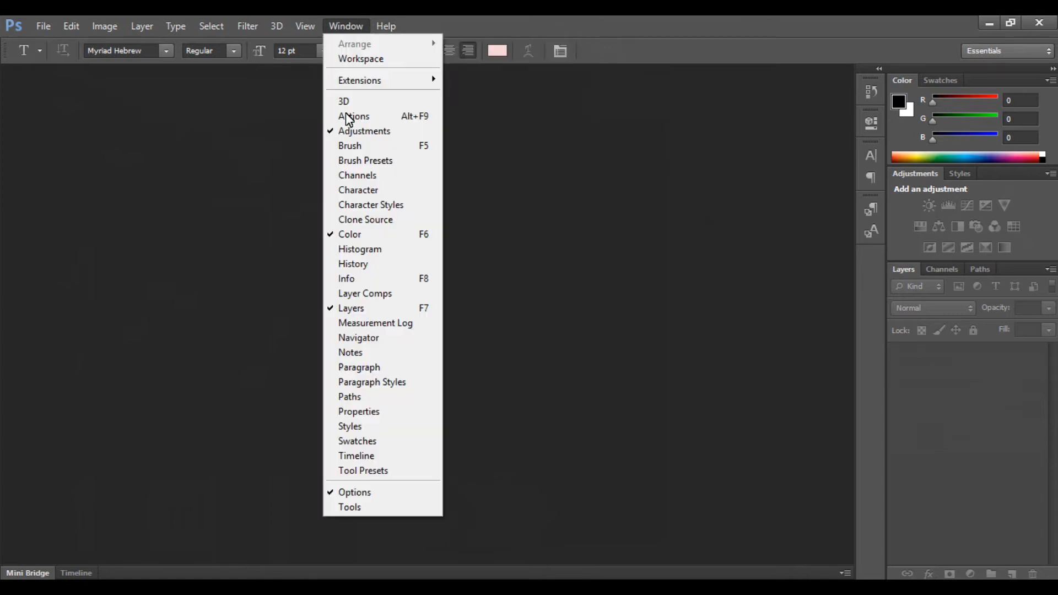
click(363, 512)
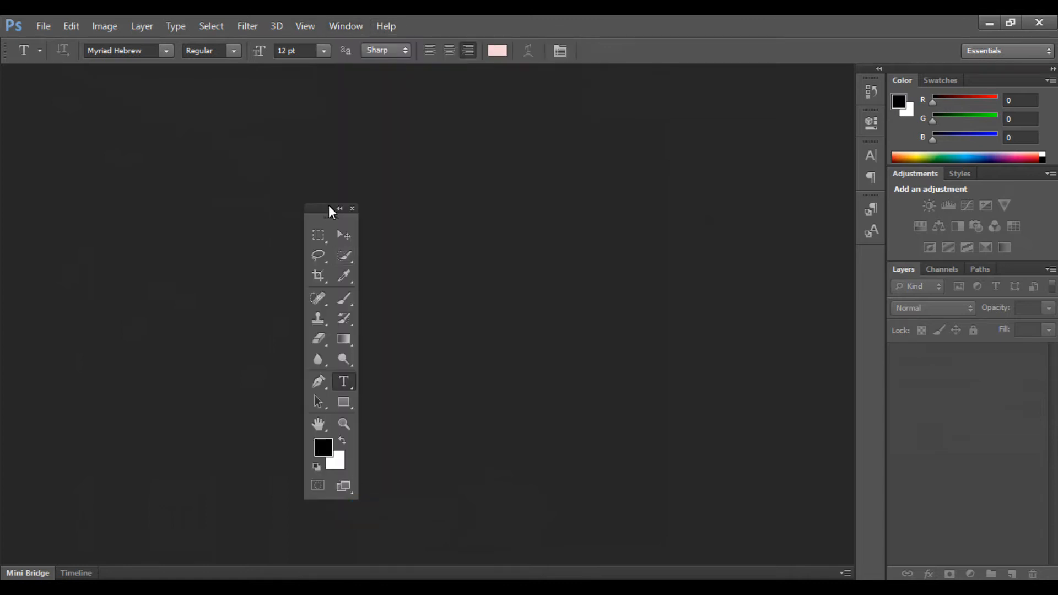
drag(306, 208, 4, 96)
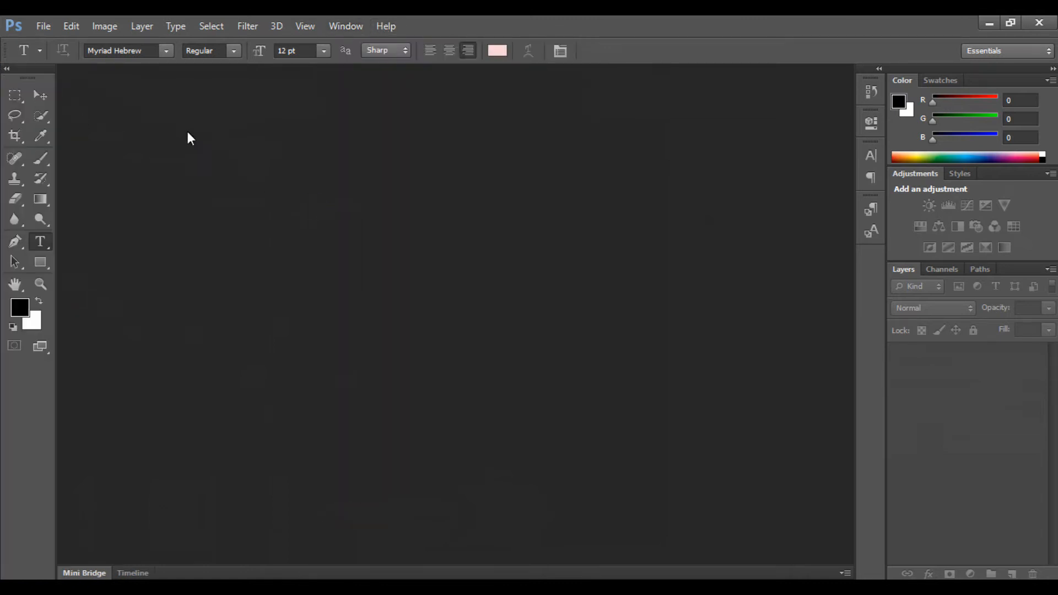
Step: Hide the Layers panel and show the Measurement Log panel
click(337, 25)
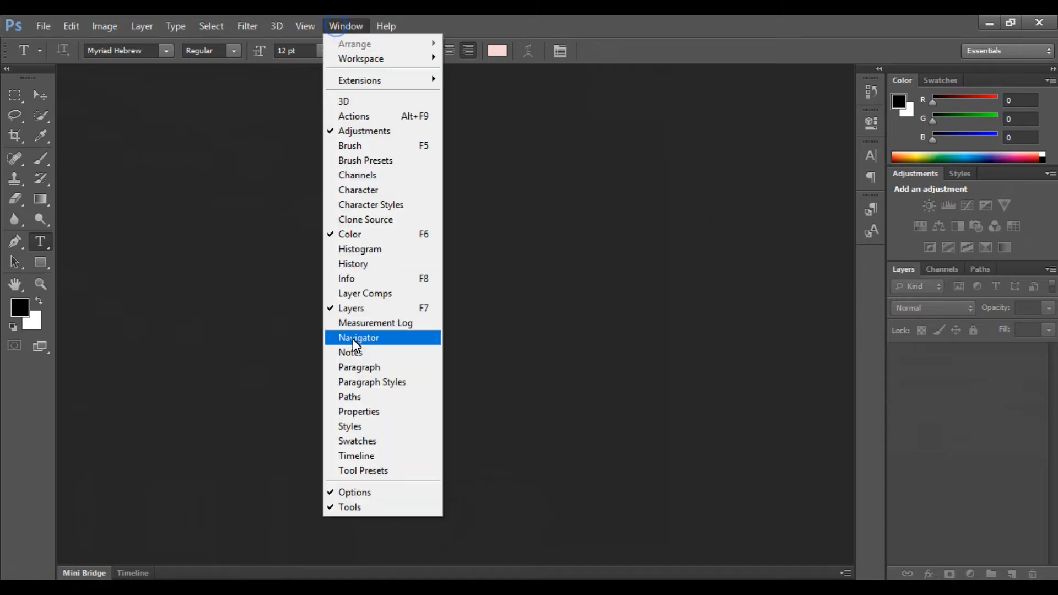
click(354, 312)
click(339, 25)
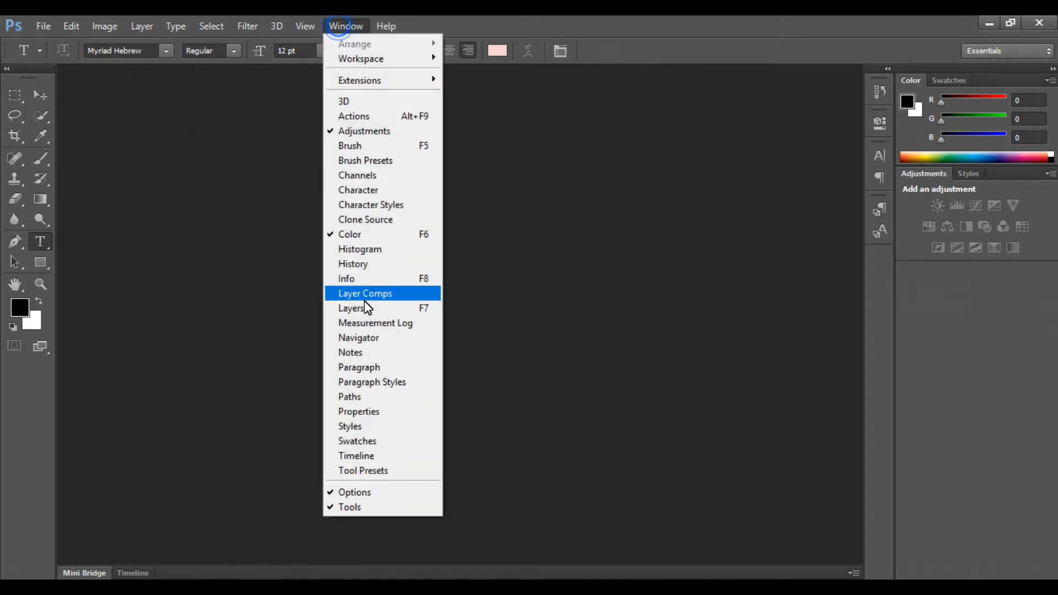
click(364, 323)
Step: Bring back the Layers panel and hide the Measurement Log panel
click(352, 25)
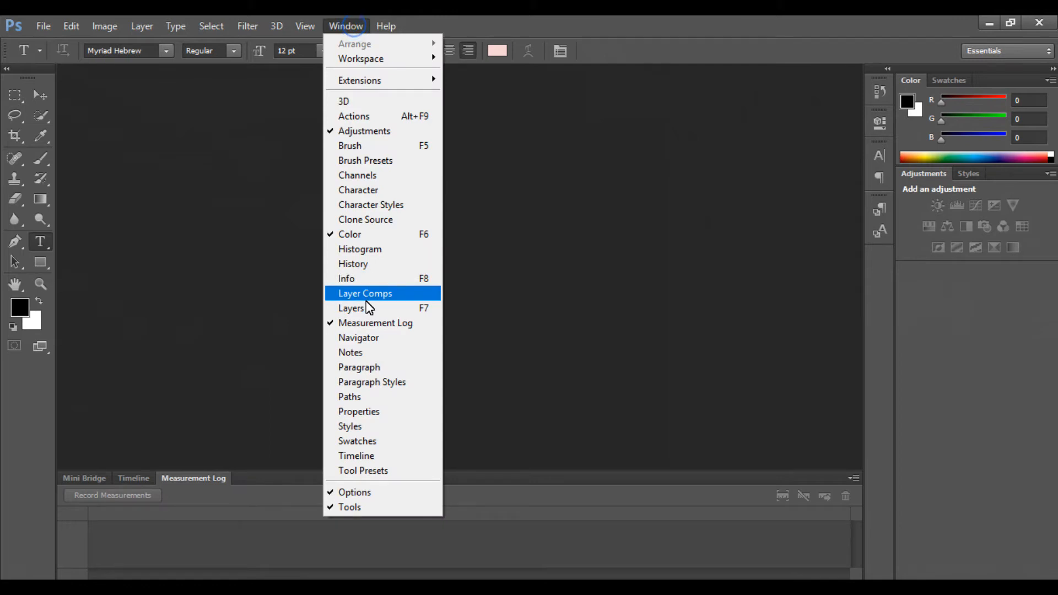
click(366, 309)
click(346, 26)
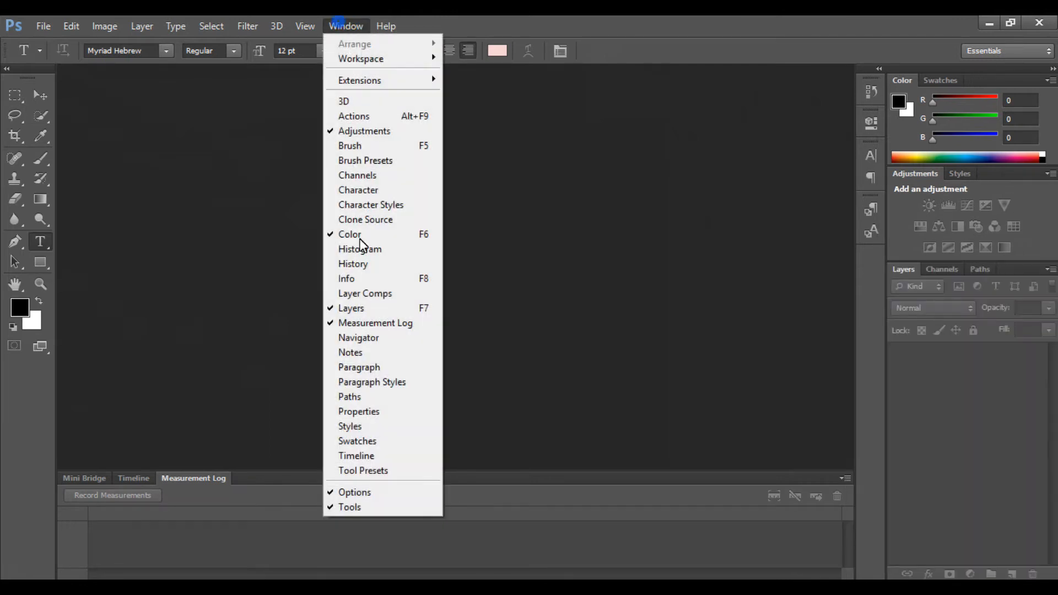
click(366, 324)
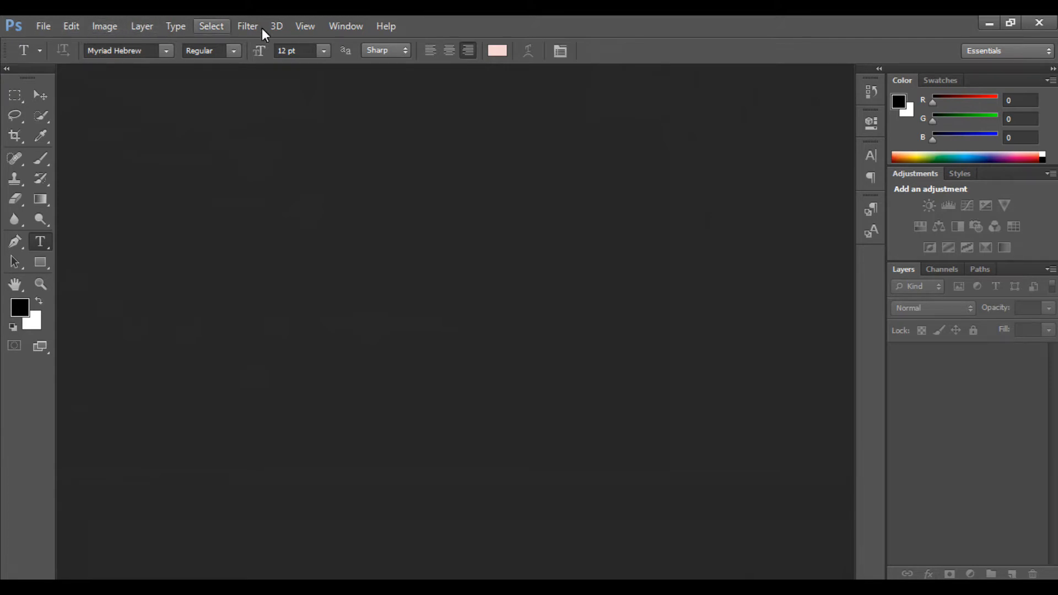
click(70, 25)
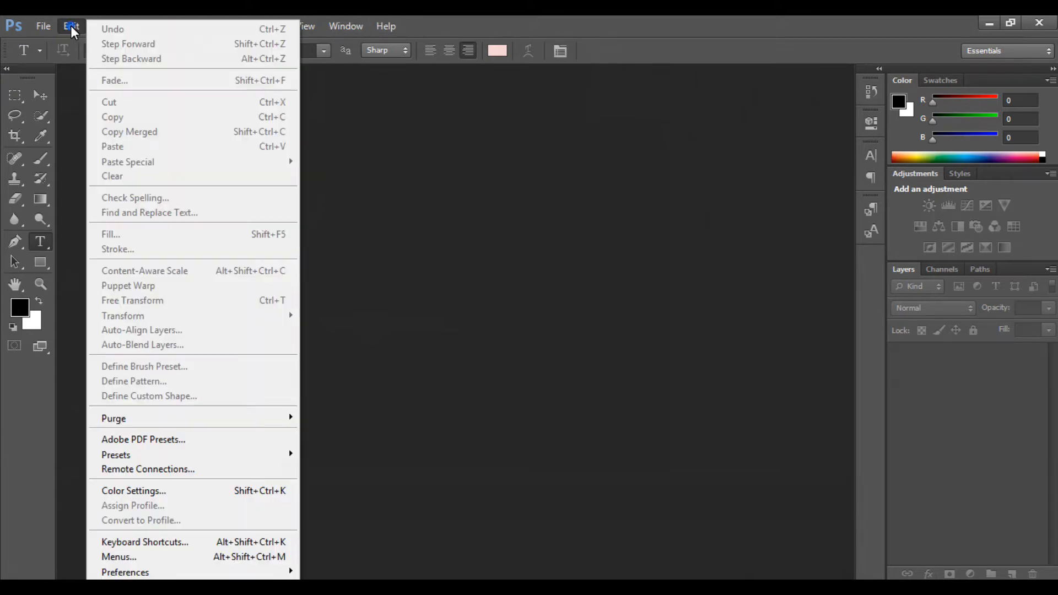
click(123, 22)
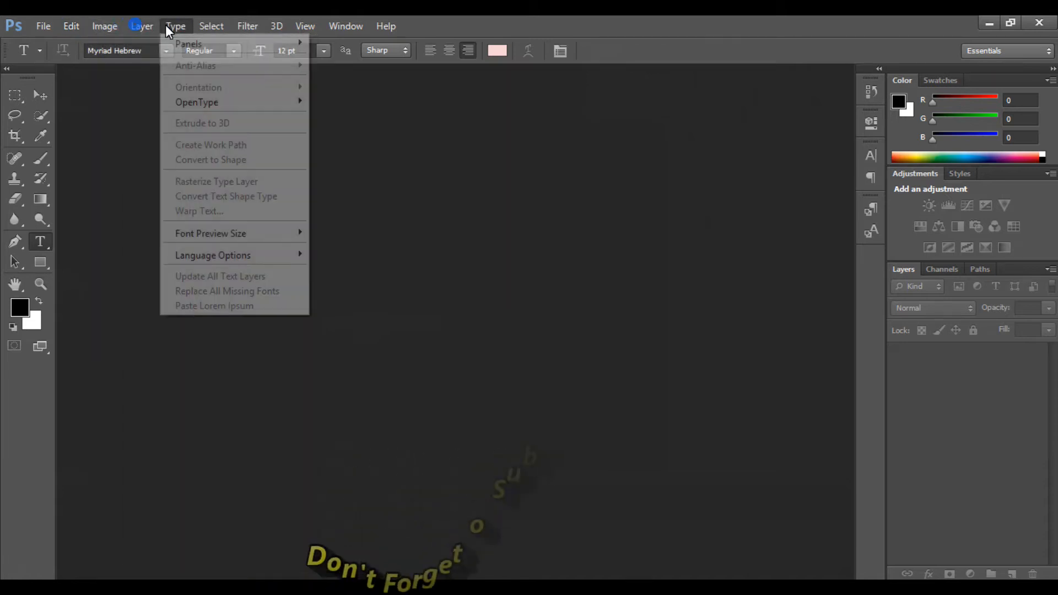
click(346, 27)
click(347, 27)
Step: Show the 3D panel, float it in the workspace, and close it
click(346, 27)
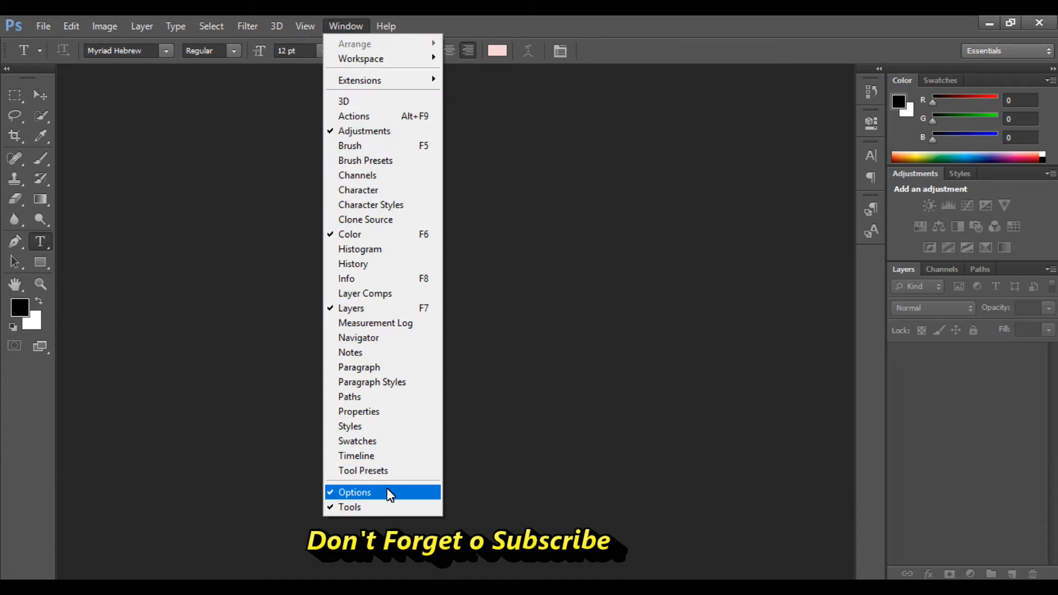
mouse_move(382, 90)
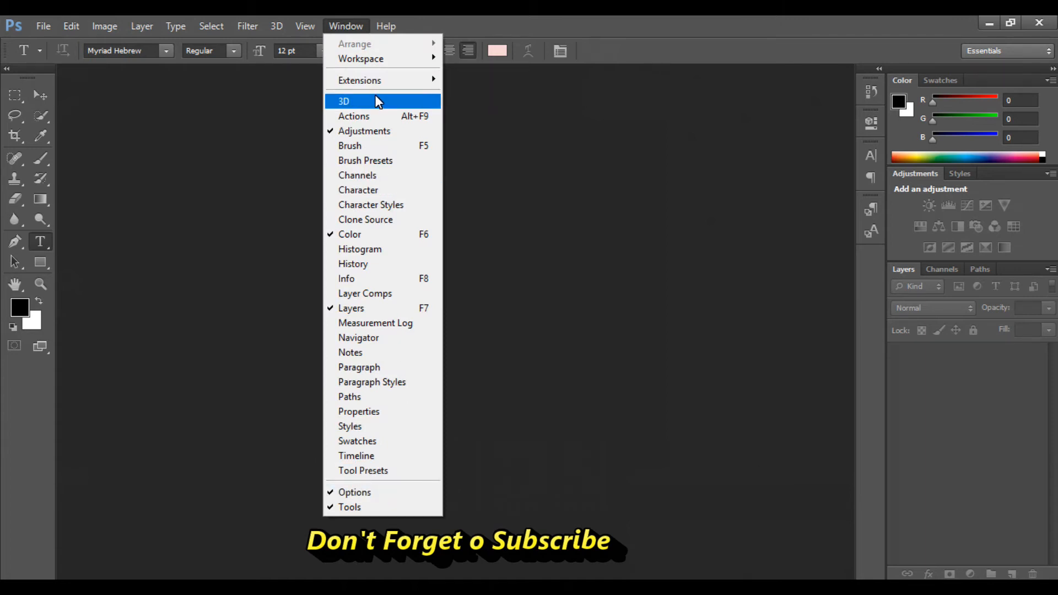
click(365, 104)
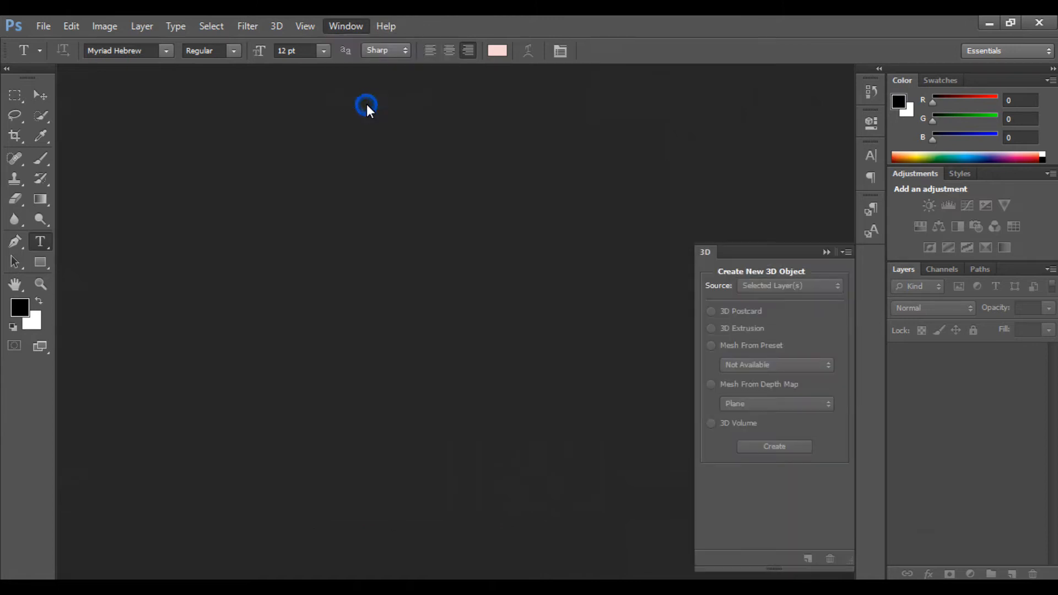
drag(801, 249, 615, 278)
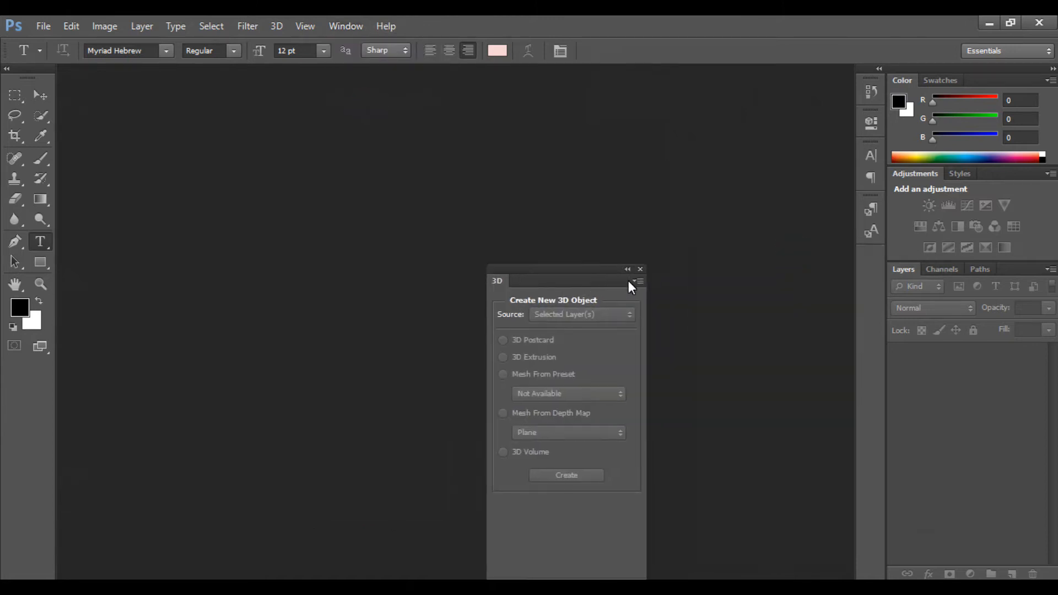
click(640, 270)
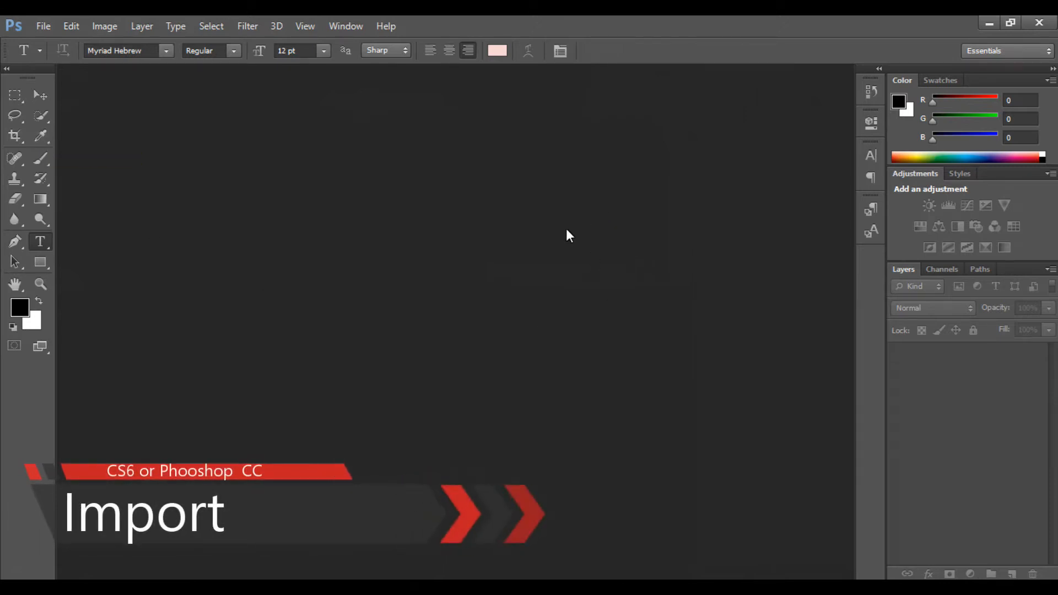
Step: Open the images IMG_0227.JPG and IMG_0238.JPG from the Photos folder as separate documents
double_click(546, 273)
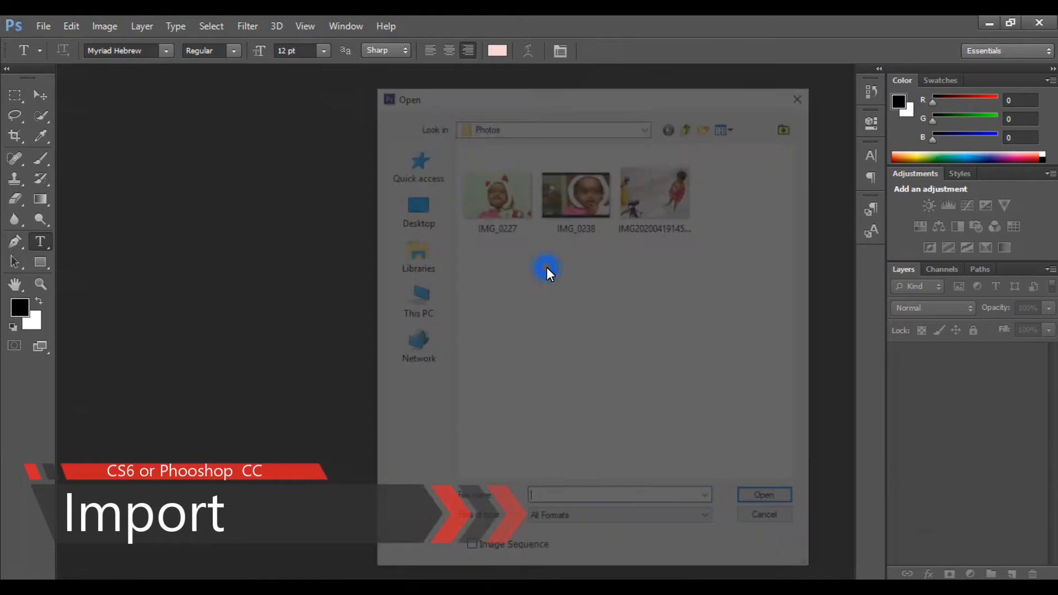
double_click(498, 191)
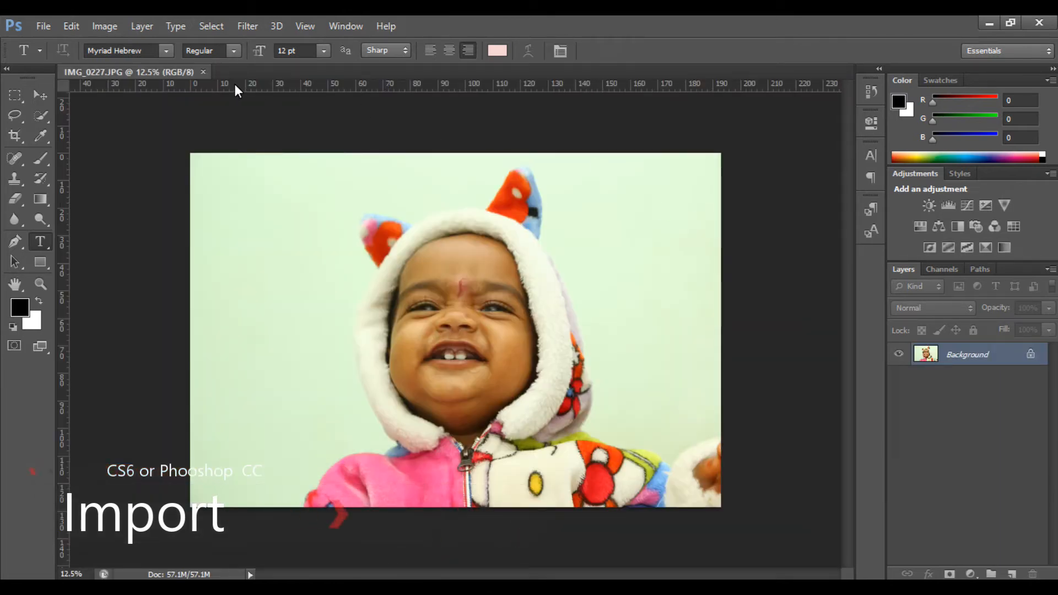
click(30, 23)
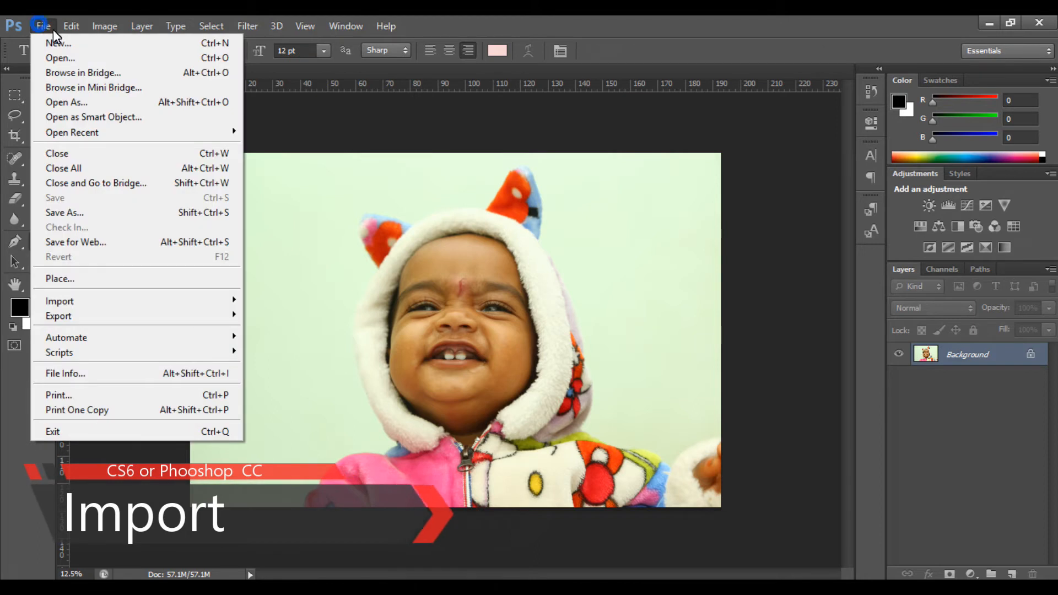
click(77, 59)
click(647, 124)
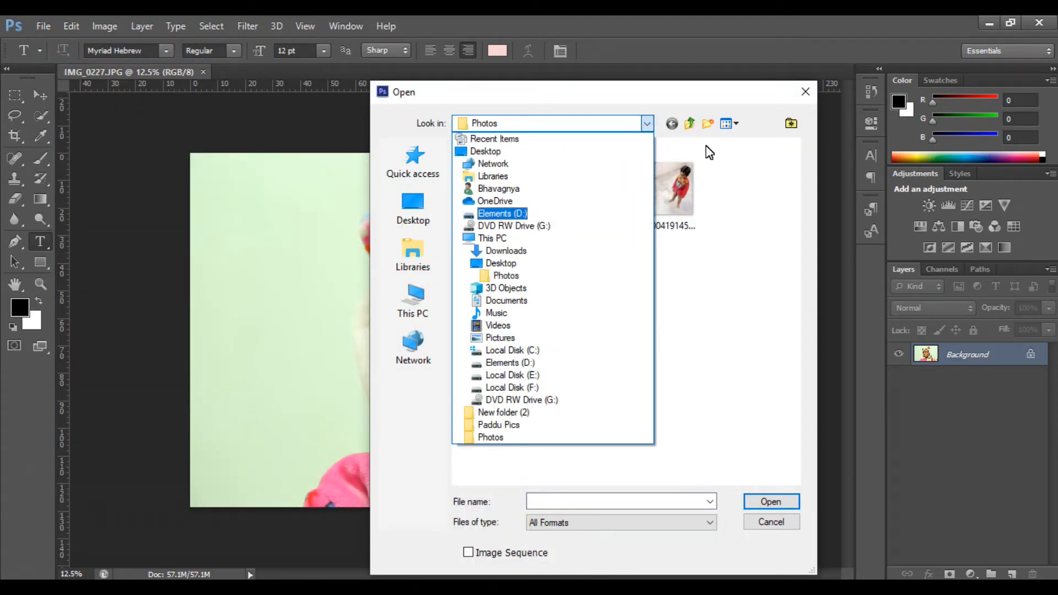
click(647, 124)
click(648, 126)
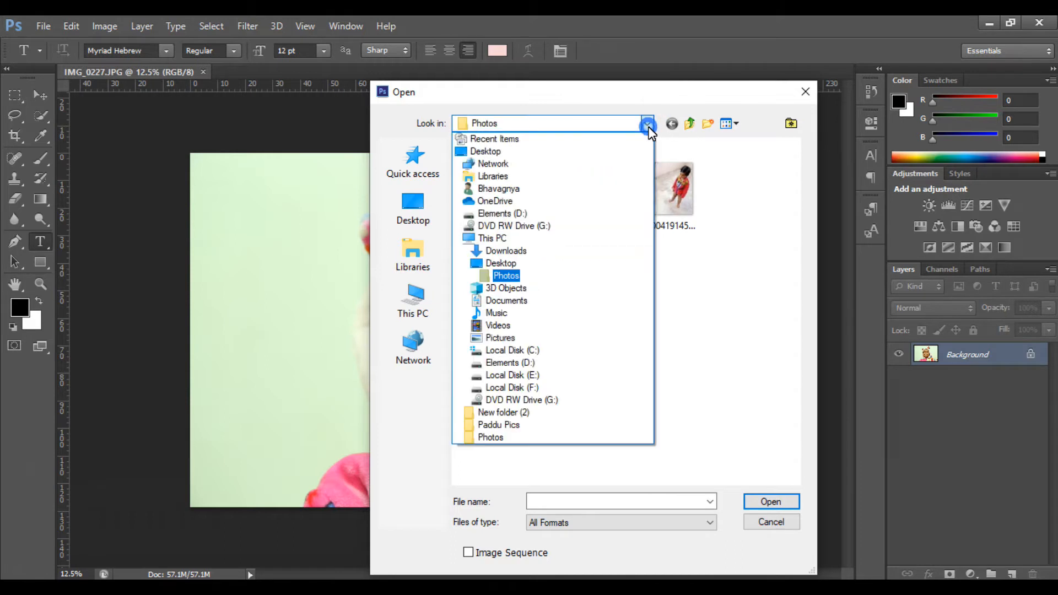
click(745, 237)
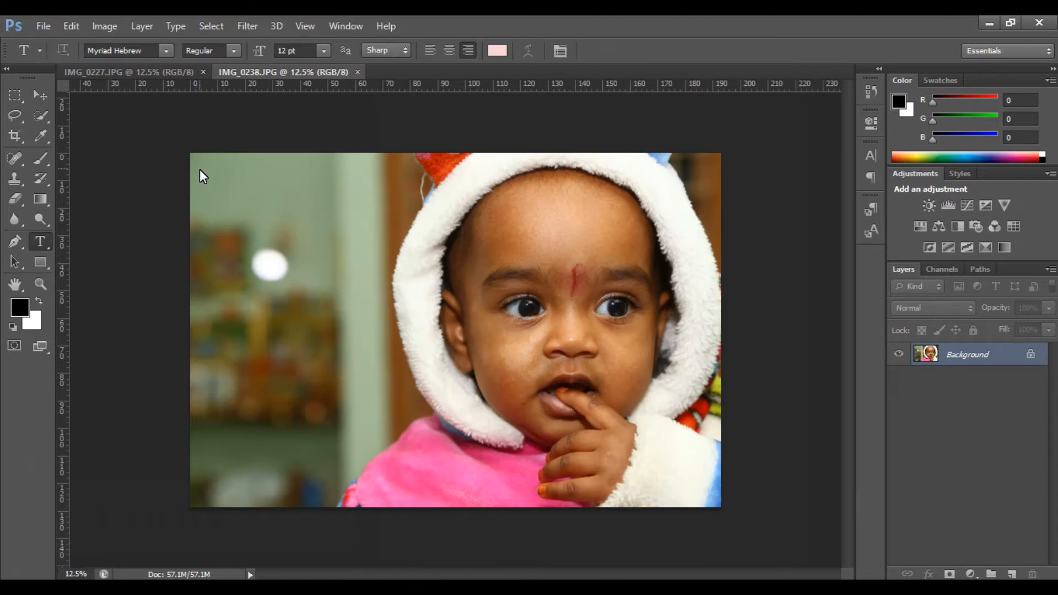
Step: Bring IMG20200419145308.jpg in from outside the program as its own separate document
key(ctrl+Tab)
key(ctrl+Tab)
click(299, 78)
click(323, 530)
drag(924, 368, 498, 65)
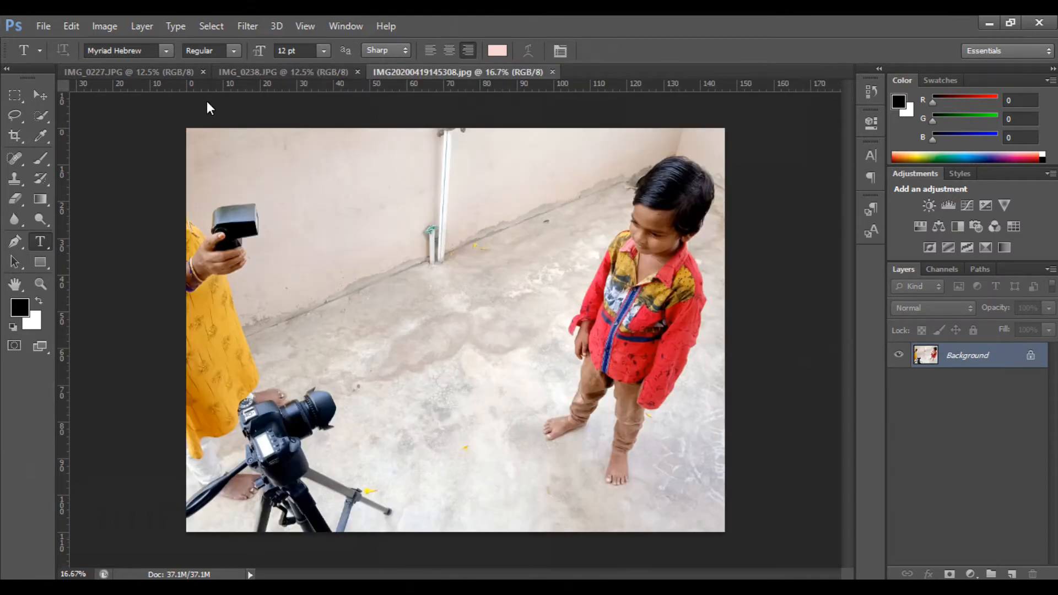
Step: View the open documents IMG_0227.JPG and IMG_0238.JPG in turn, and return to IMG20200419145308.jpg
click(139, 73)
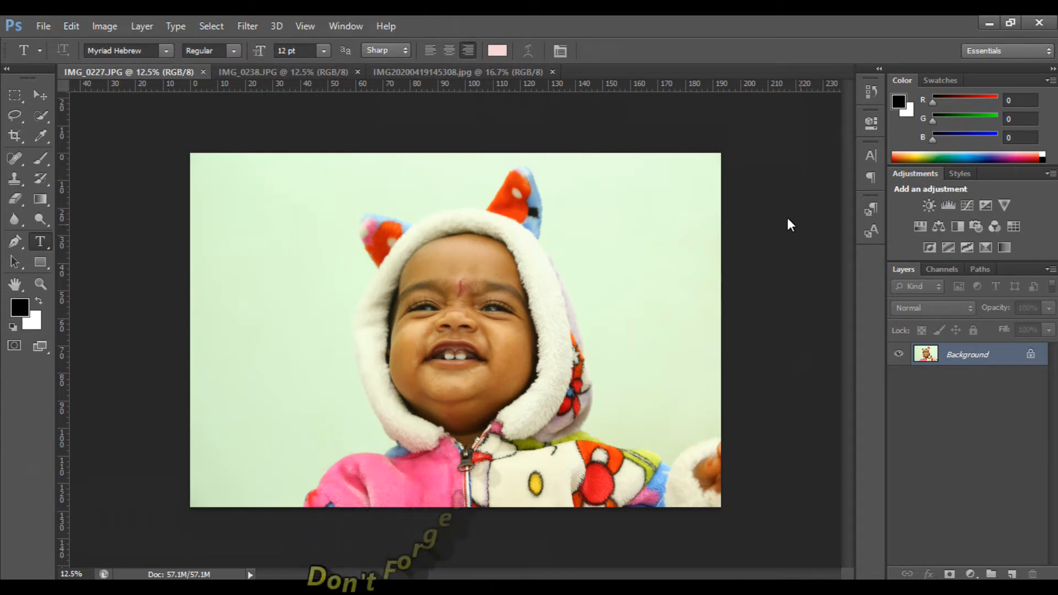
click(306, 72)
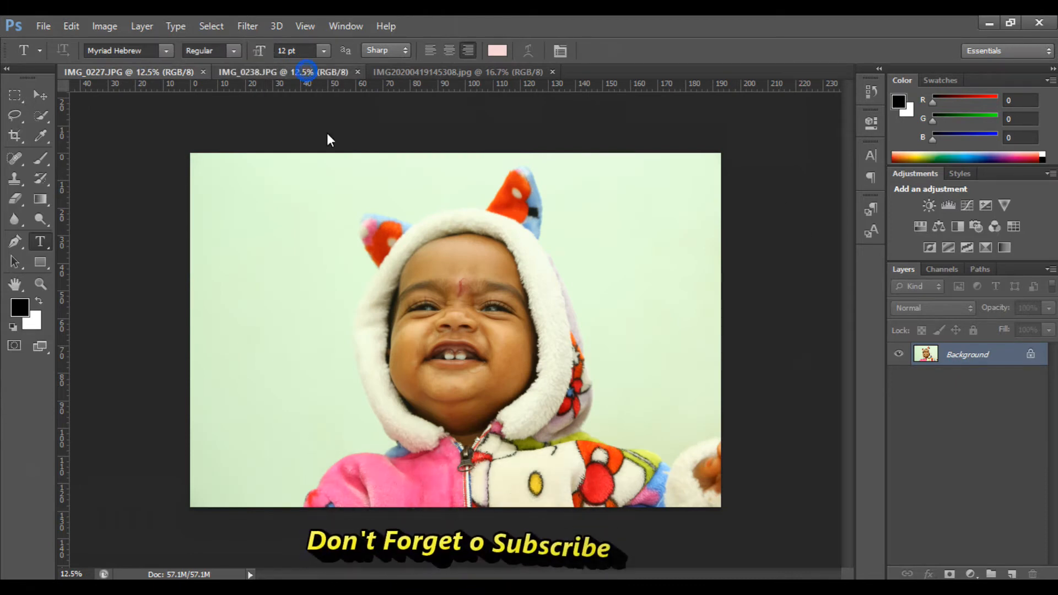
click(44, 26)
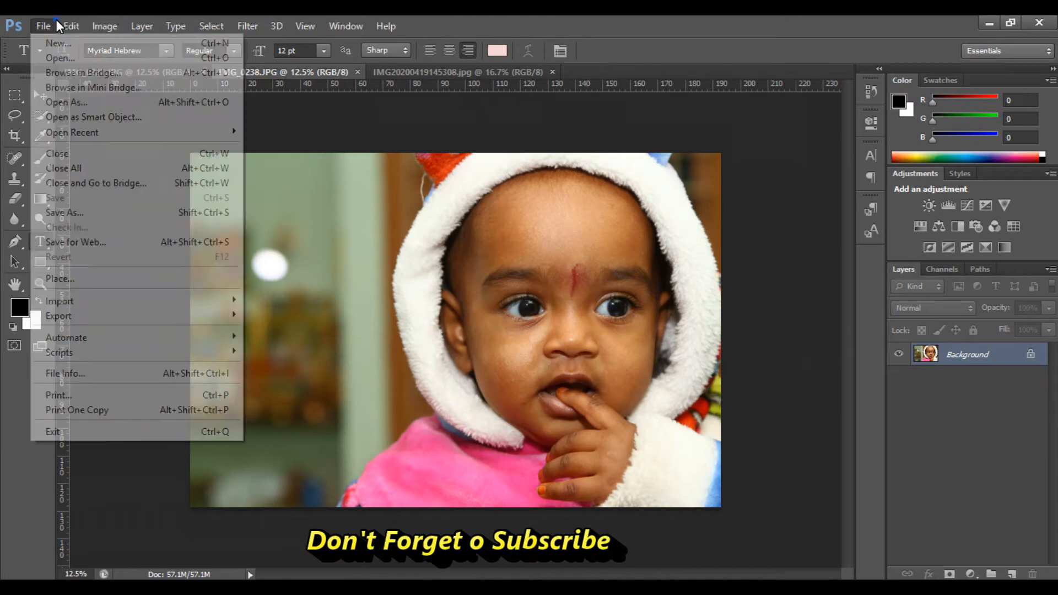
click(668, 198)
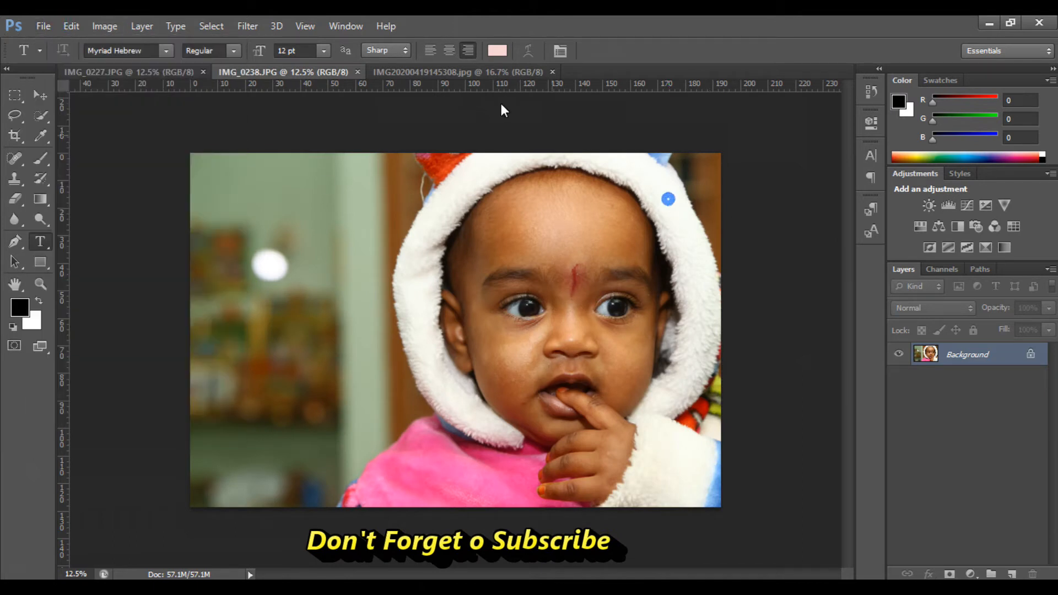
click(491, 71)
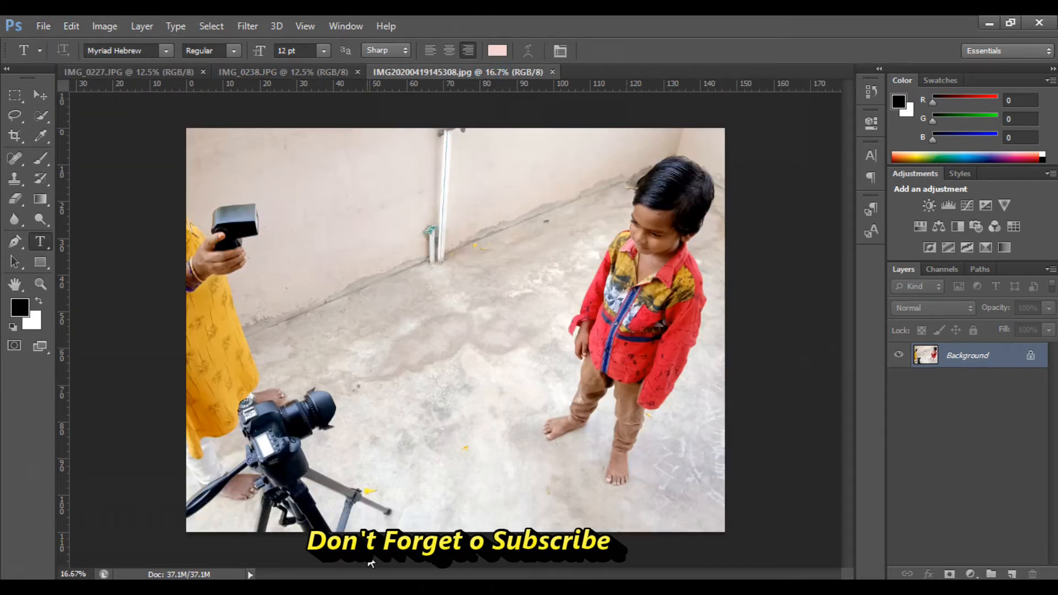
mouse_move(363, 590)
click(357, 478)
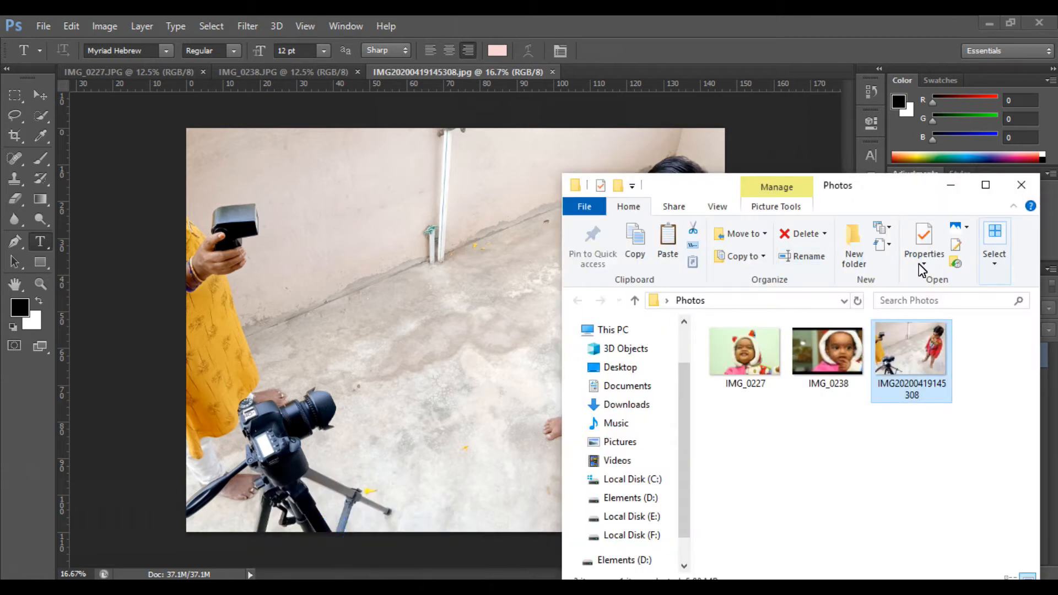
click(950, 185)
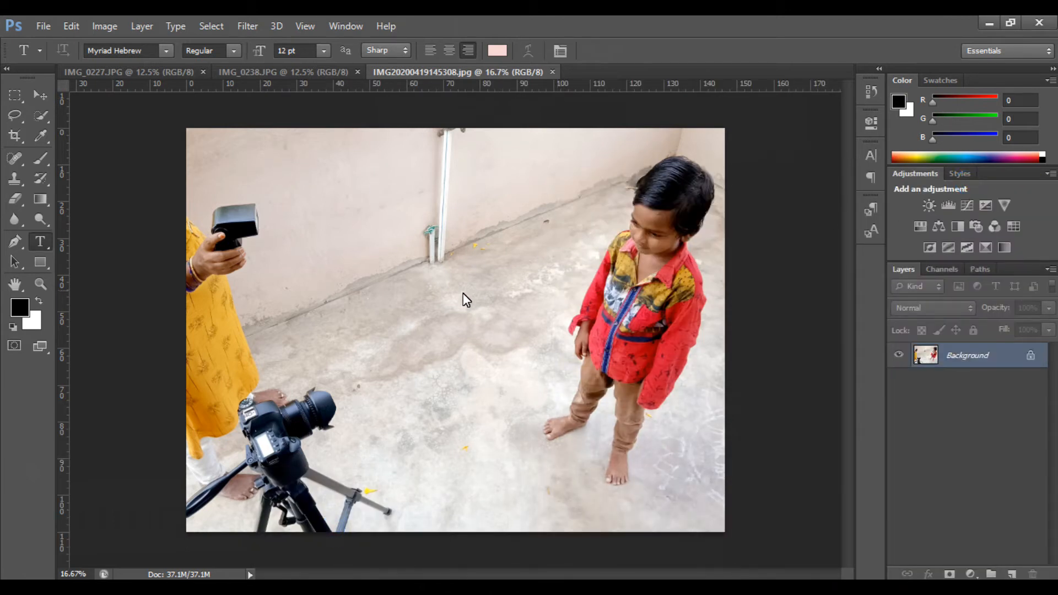
Step: Bring IMG_0238 from the Photos folder into the open IMG20200419145308.jpg document as a placed image
mouse_move(362, 589)
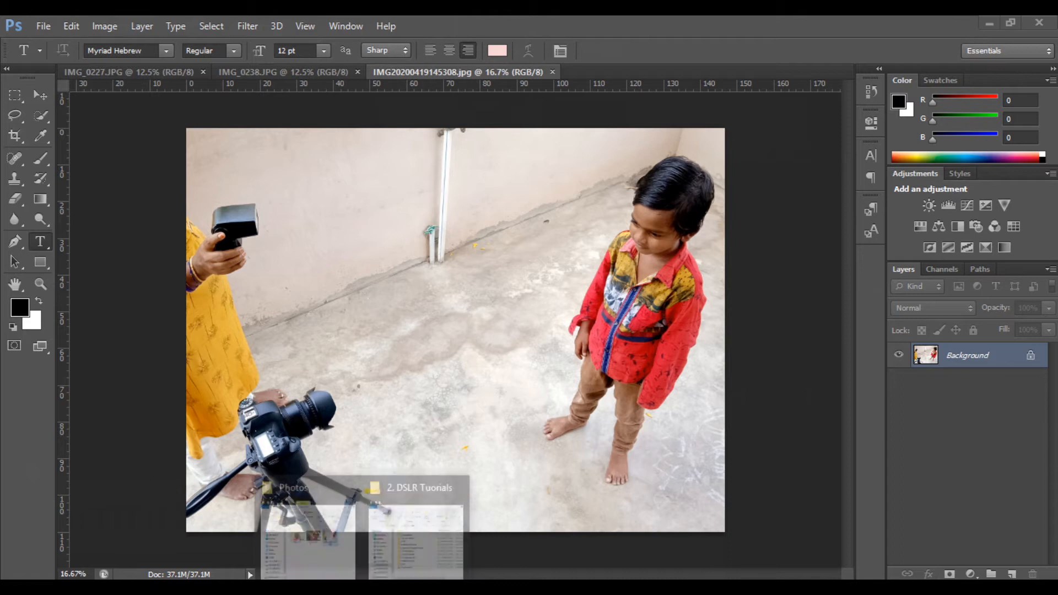
click(306, 517)
drag(824, 356, 382, 338)
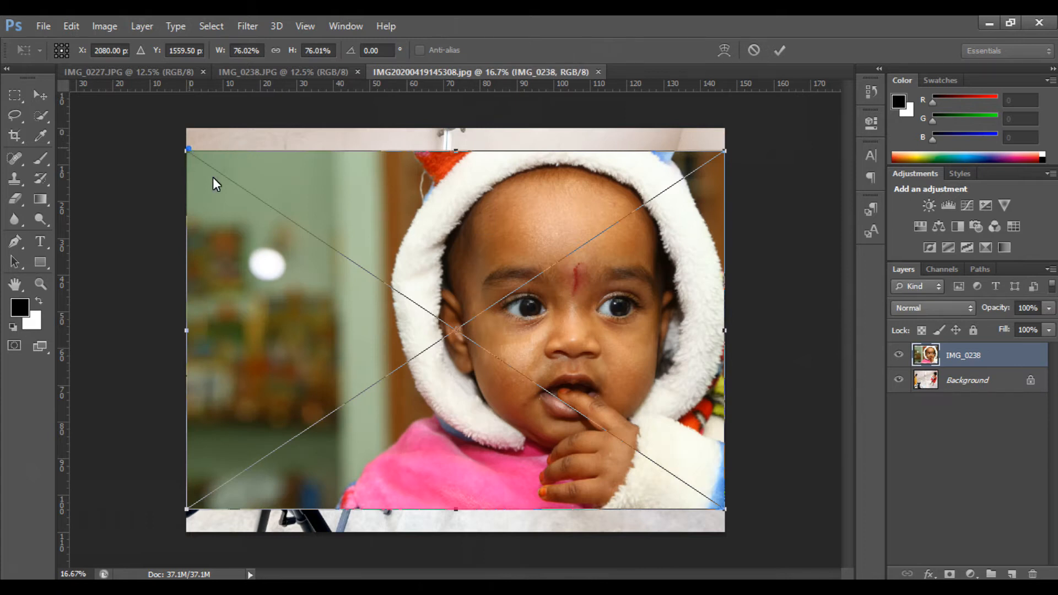
Step: Scale the placed IMG_0238 image down to about 31%, move it just above the middle of the photo, and commit it
drag(188, 149, 499, 375)
drag(598, 405, 390, 261)
key(t)
key(Return)
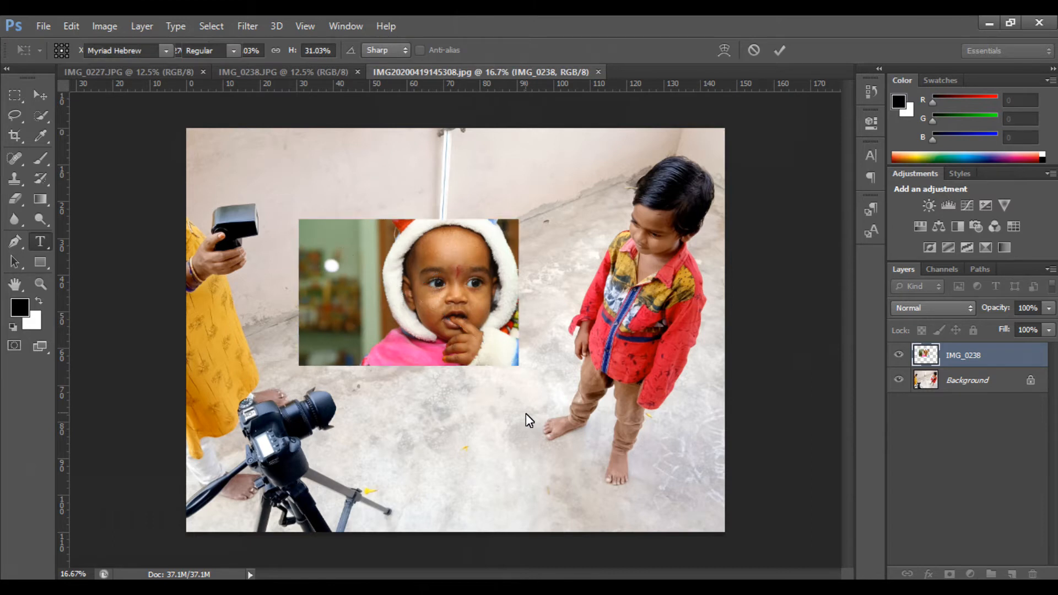
Step: Insert IMG_0238 a second time into the same document with the Place command
click(44, 26)
click(97, 279)
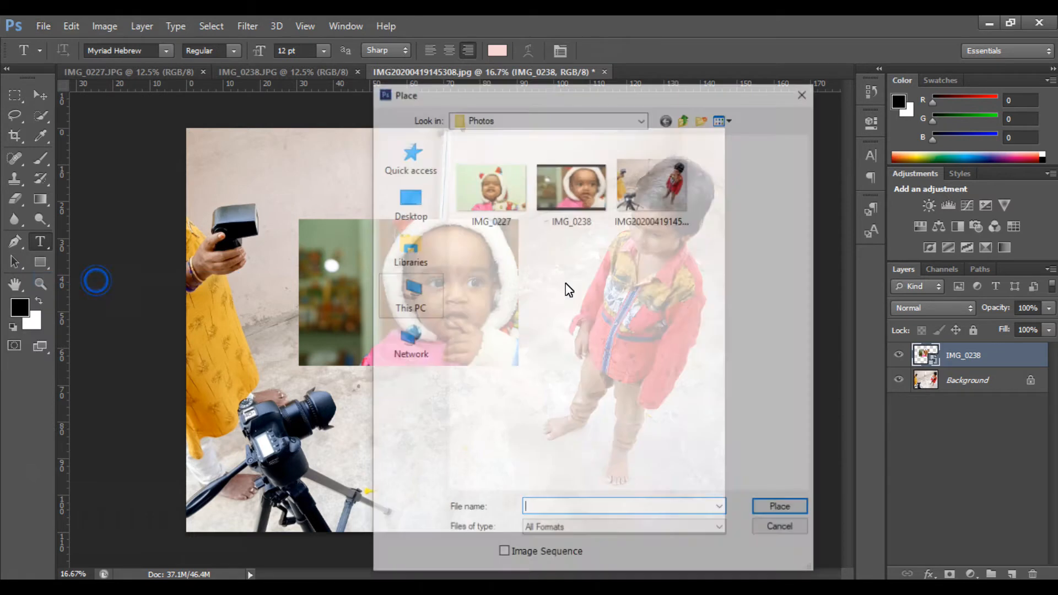
click(507, 171)
click(574, 185)
double_click(574, 184)
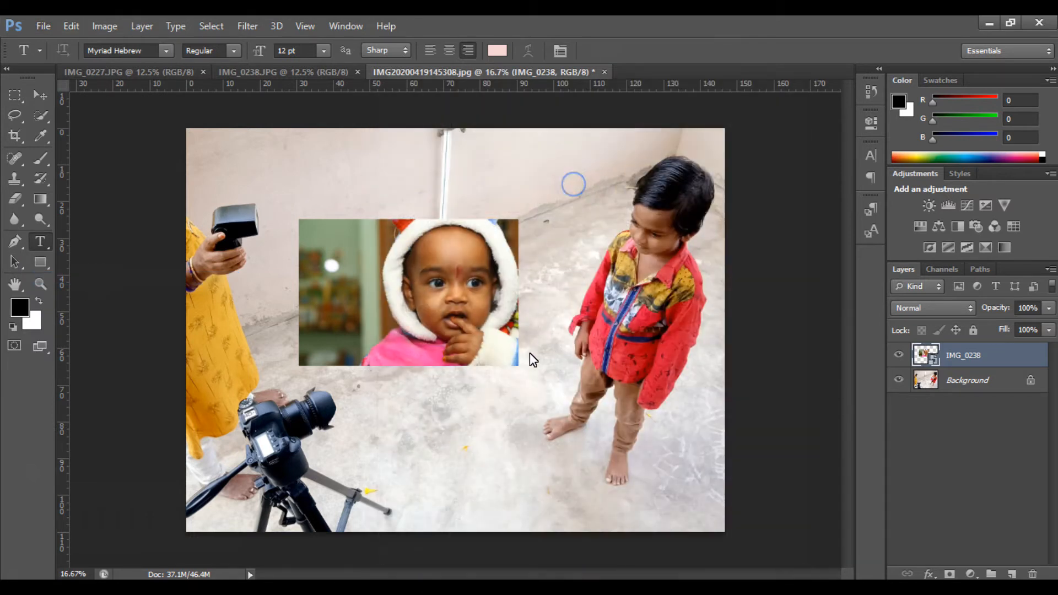
Step: Scale the second IMG_0238 image down to about 28%, position it below the first one, and commit it
drag(458, 233, 488, 256)
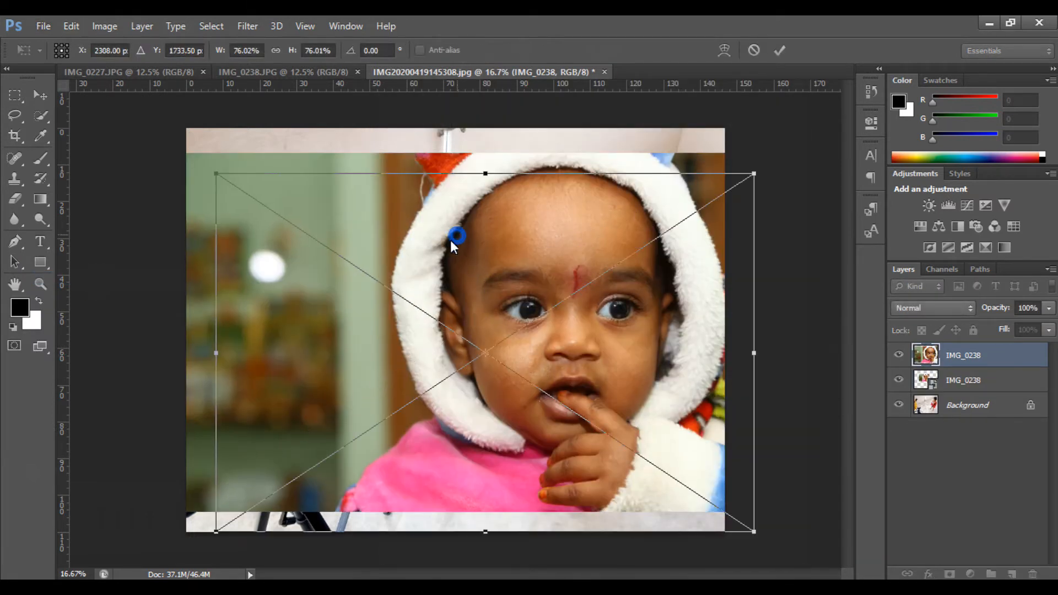
drag(217, 170, 582, 386)
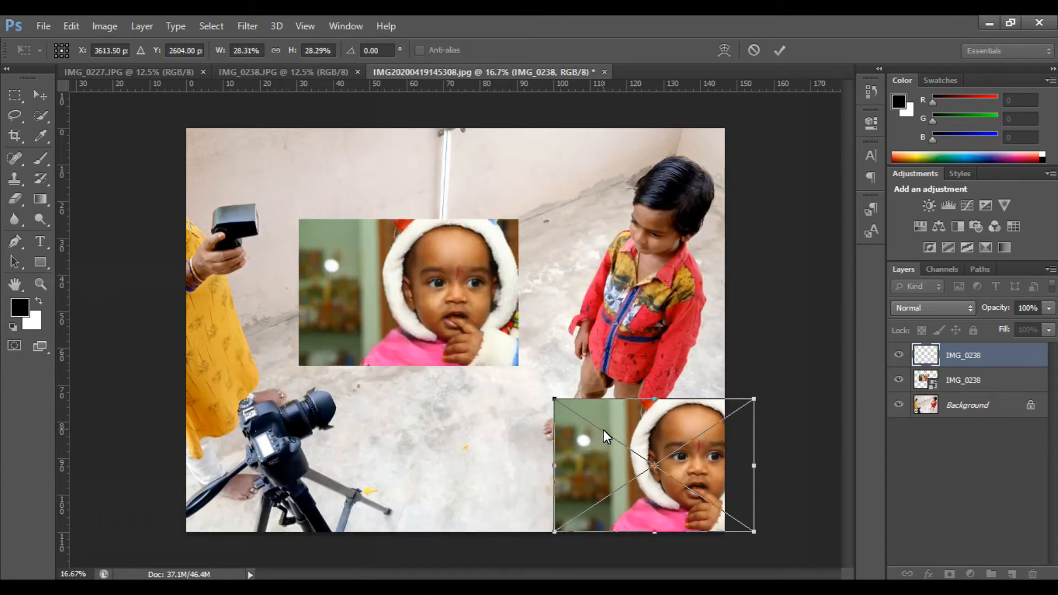
drag(584, 424, 452, 416)
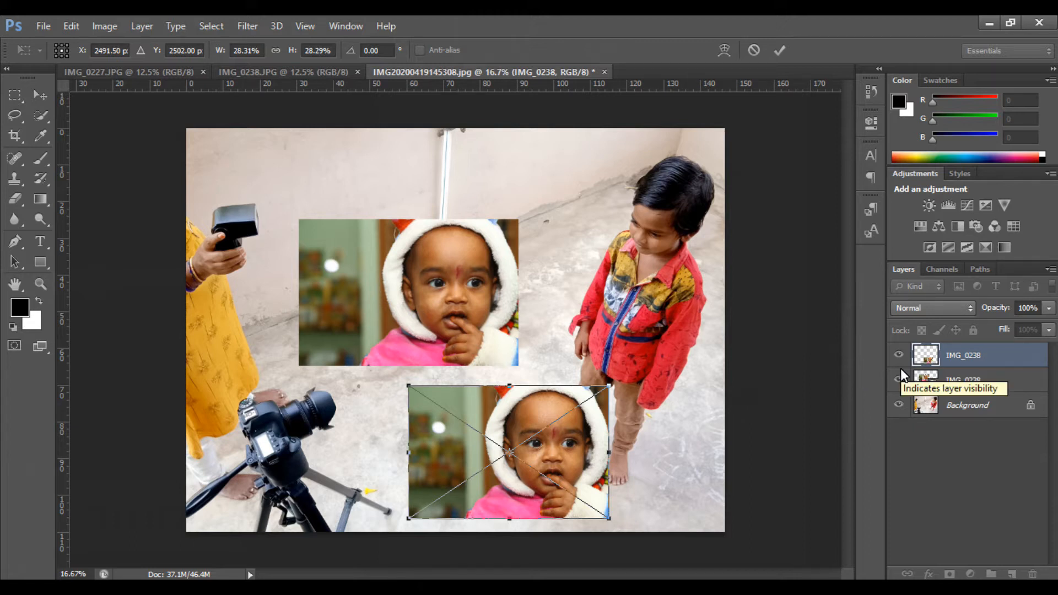
key(t)
key(Return)
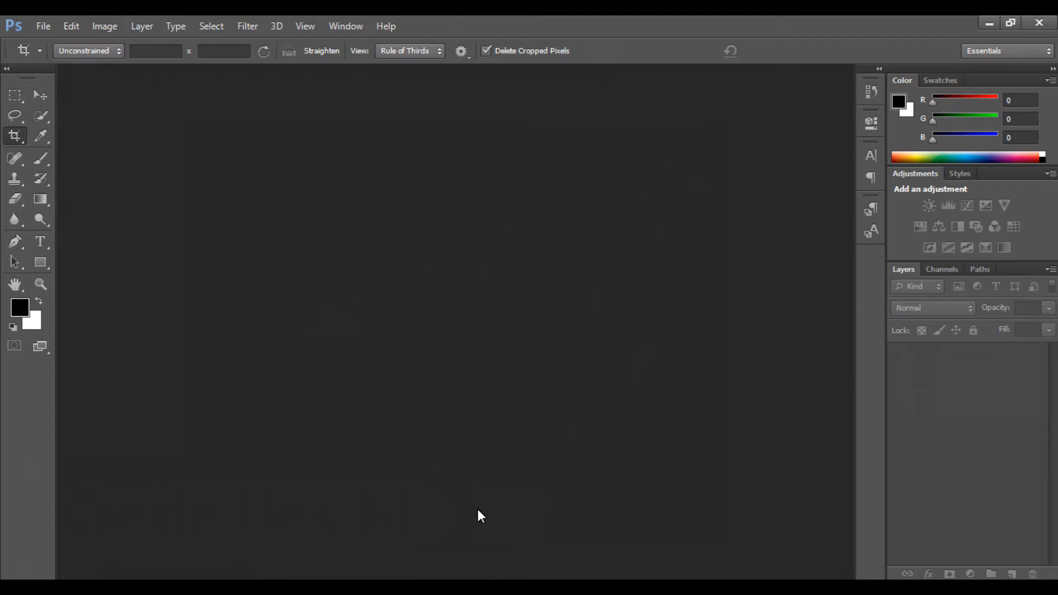
Step: Start a new document and name it Demo
key(ctrl+n)
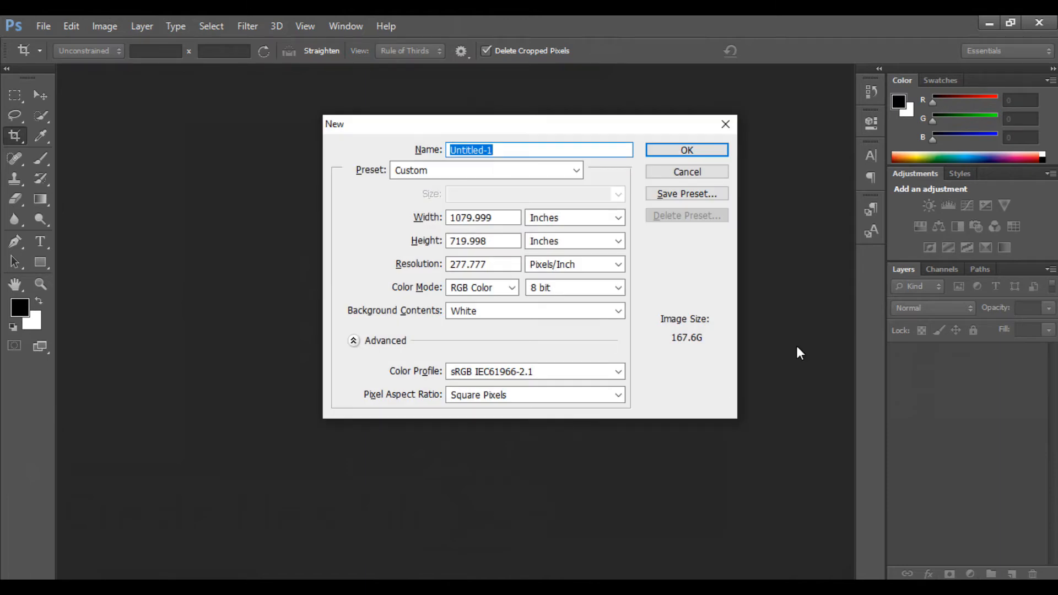
click(689, 175)
click(47, 24)
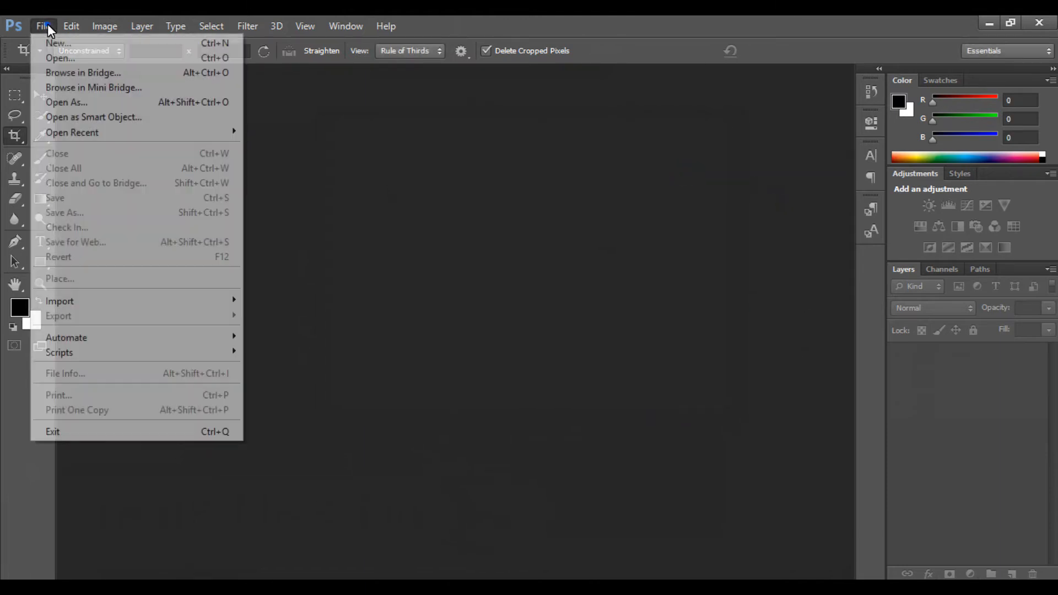
click(71, 42)
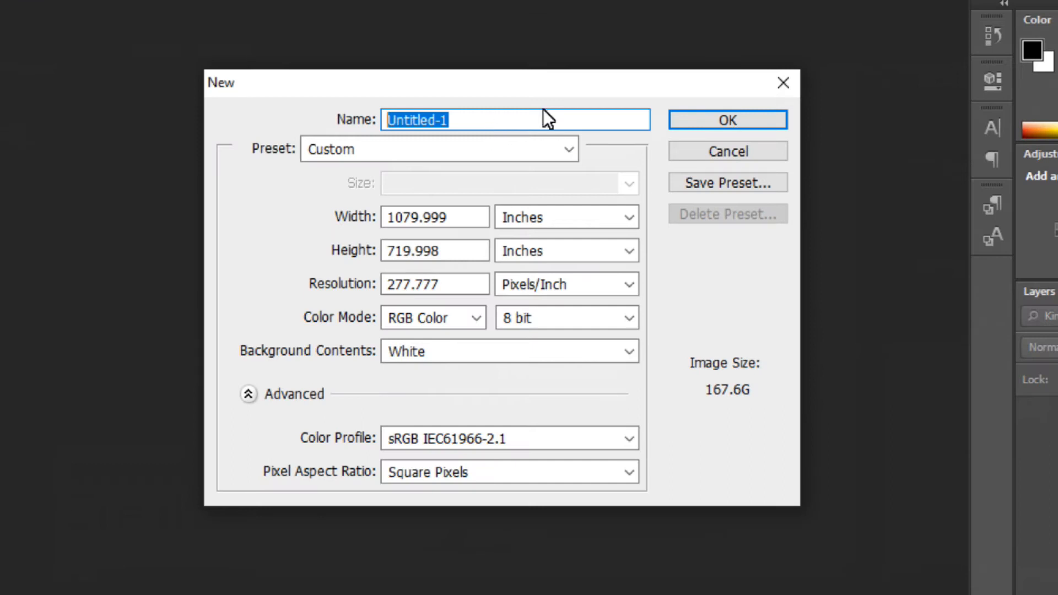
text(Demo)
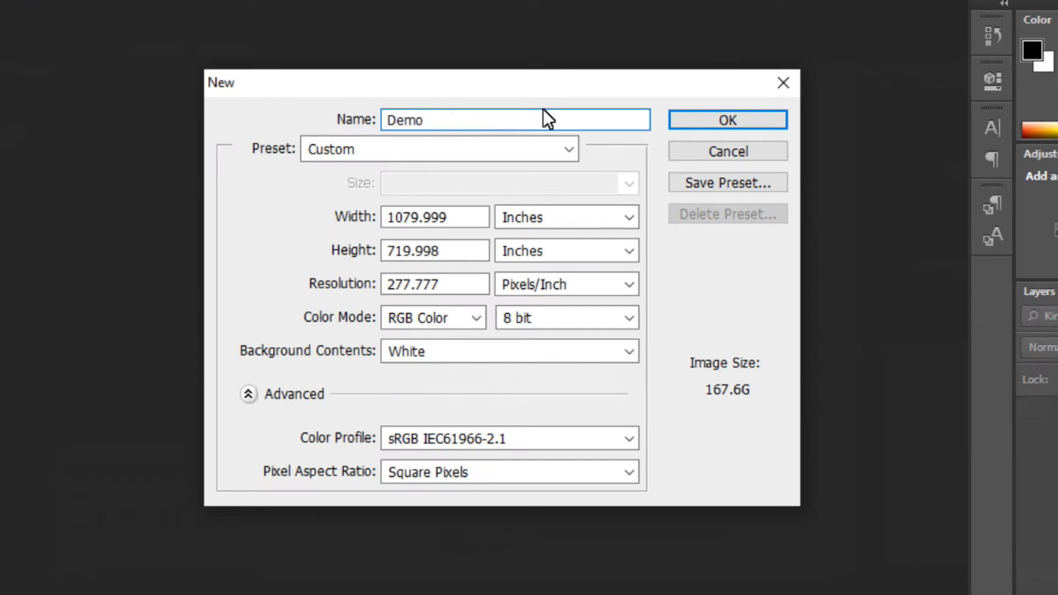
Step: Try the International Paper preset with the A3 size for the new document
click(392, 149)
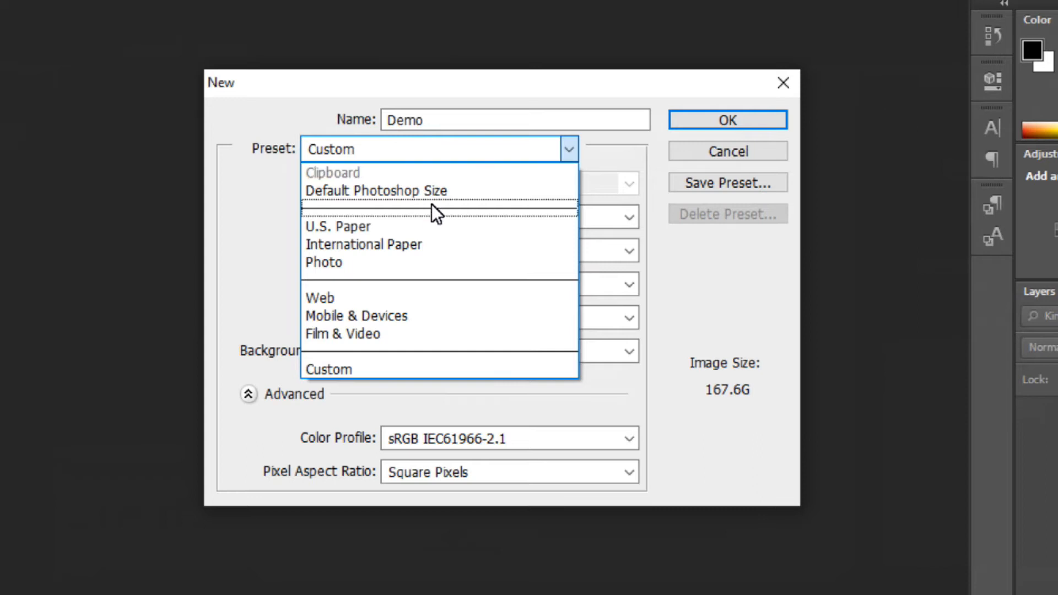
click(417, 244)
click(475, 179)
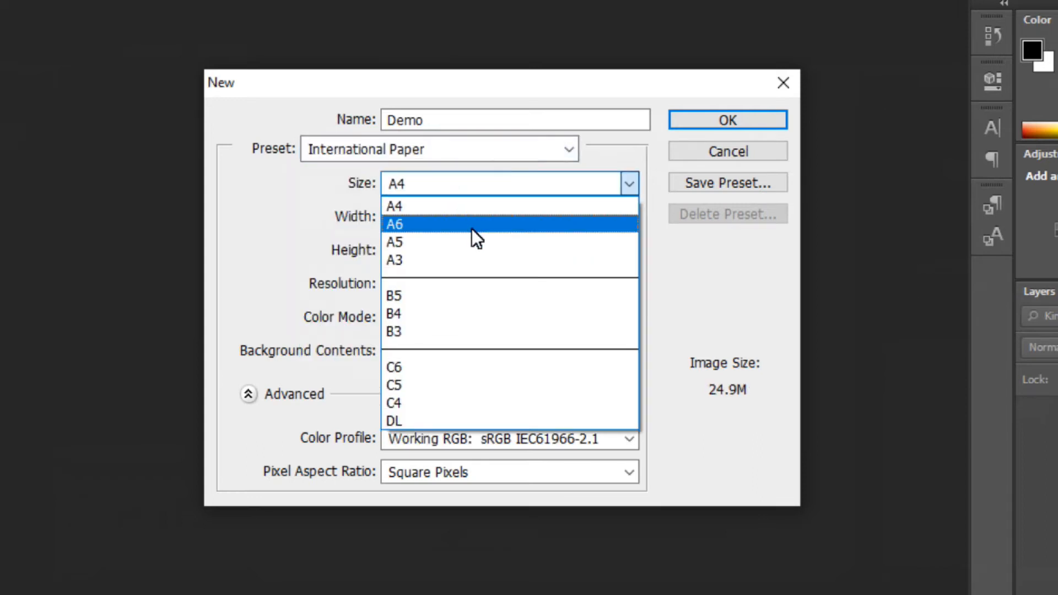
click(442, 258)
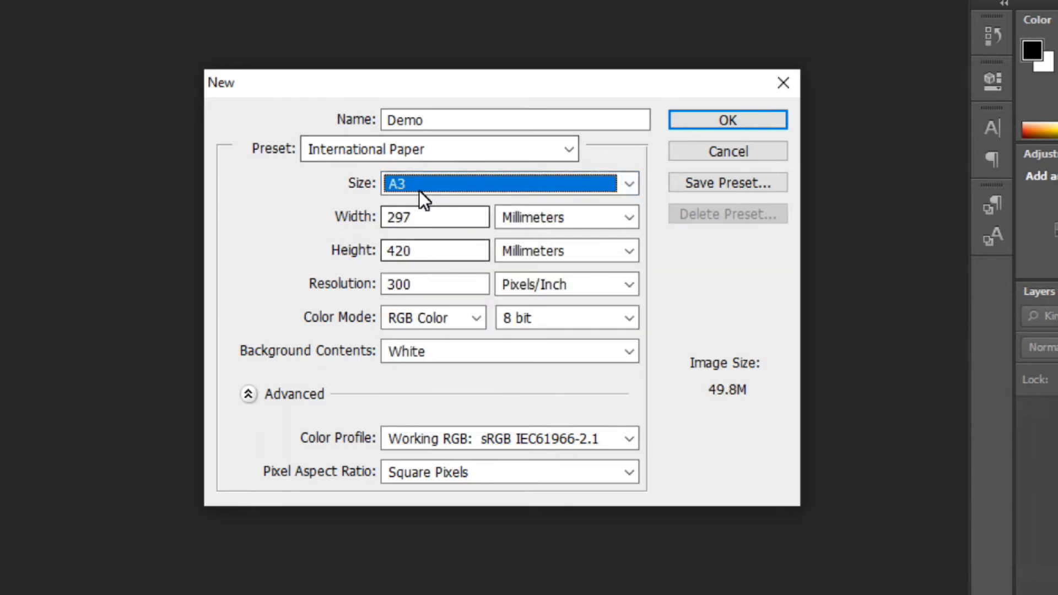
Step: Change the new document's preset to Photo, and to Web with the 800 x 600 size
click(414, 146)
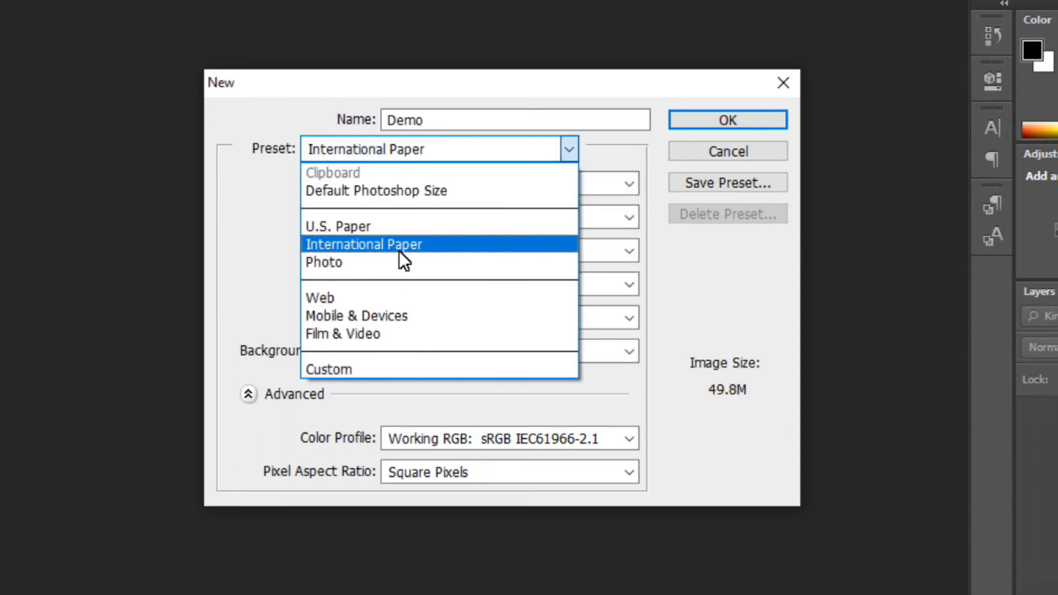
click(399, 262)
click(388, 154)
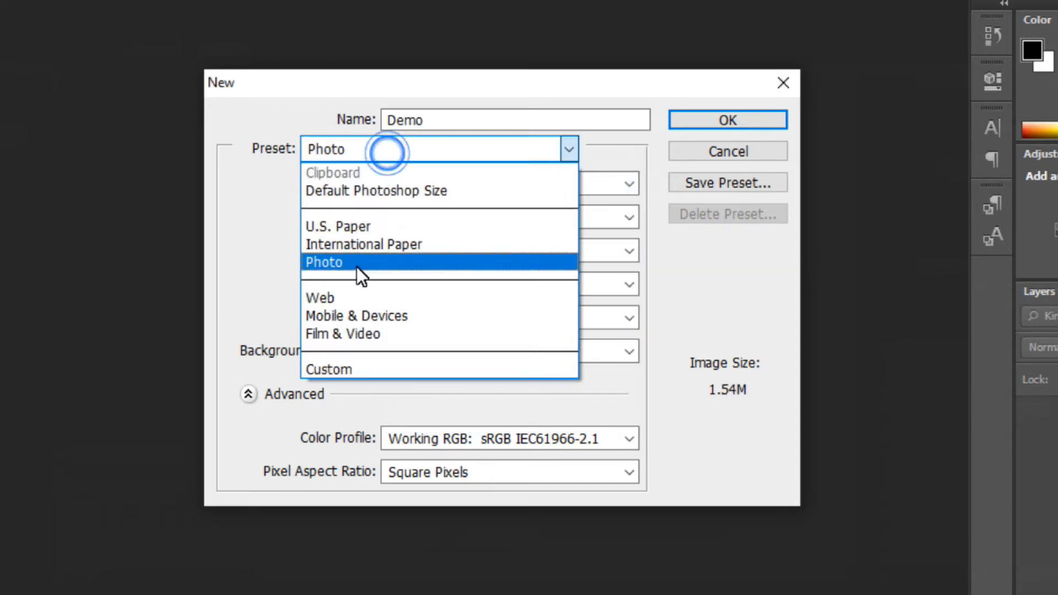
click(365, 298)
click(423, 183)
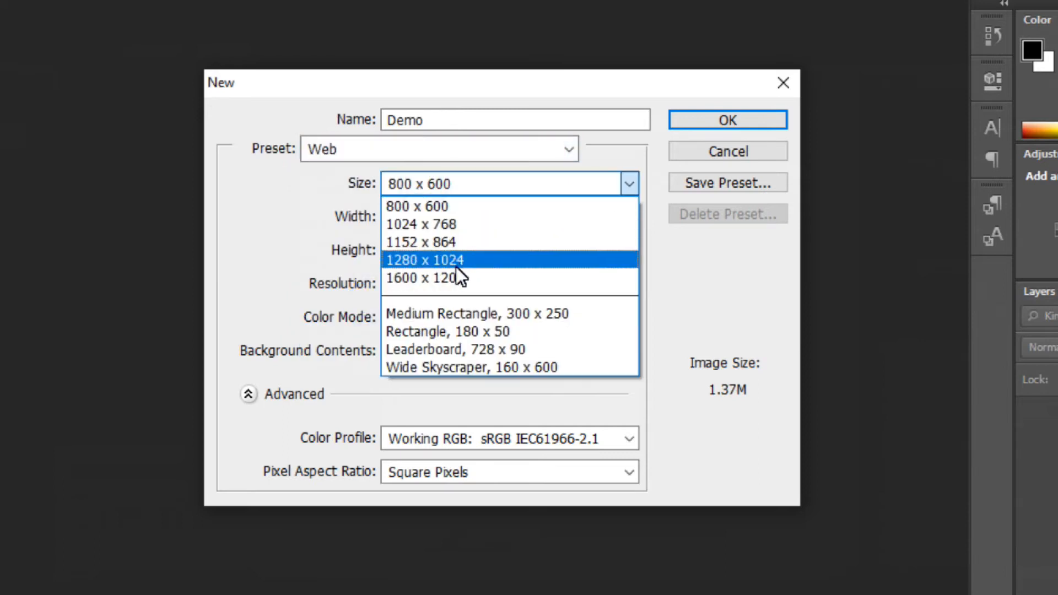
click(422, 205)
Step: Switch the preset to Custom and set the new document's width to 2560 pixels
click(404, 147)
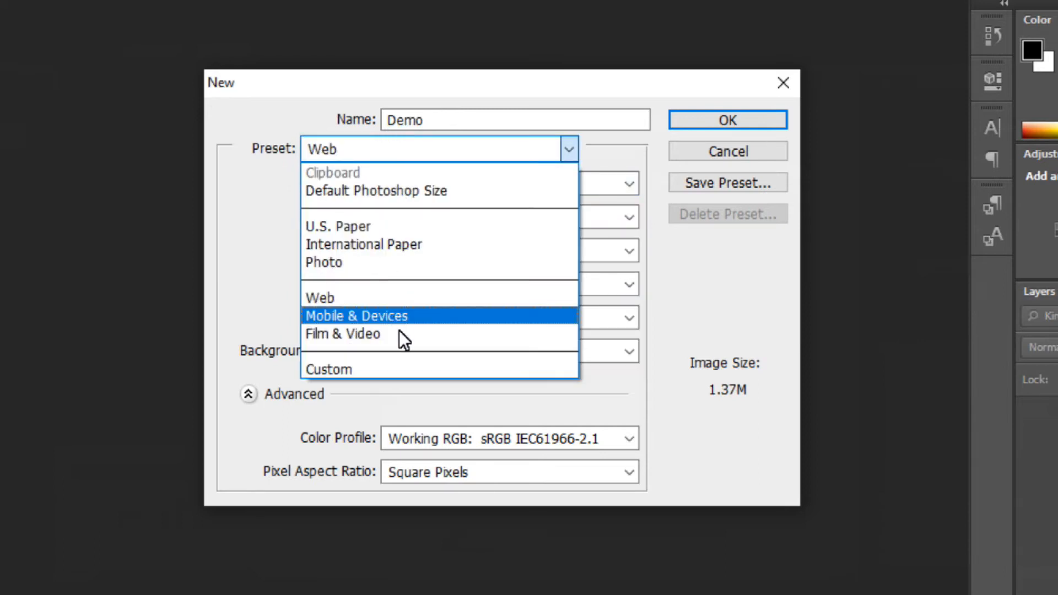
click(405, 369)
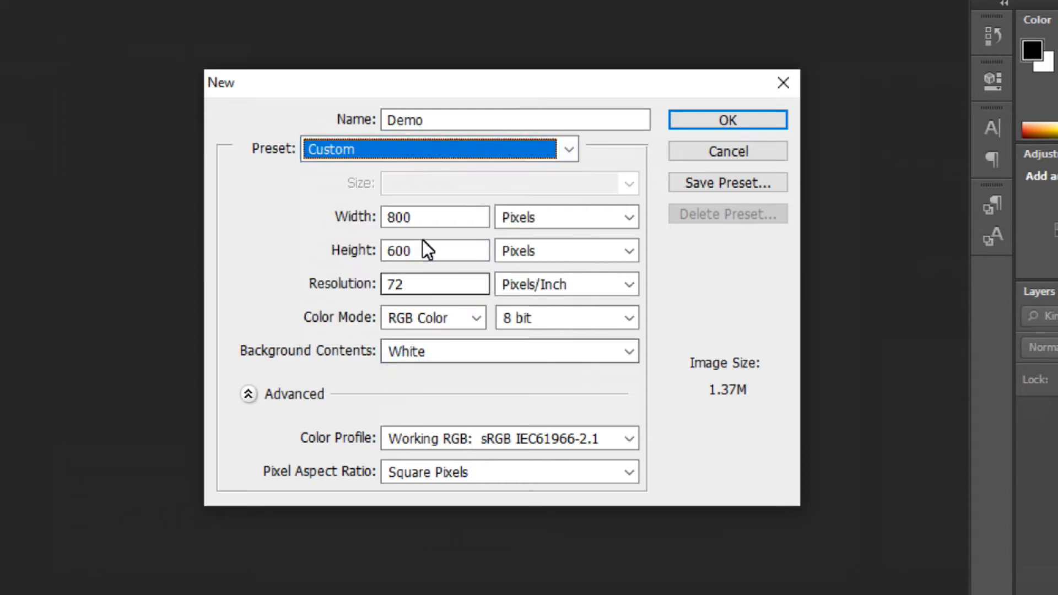
click(423, 219)
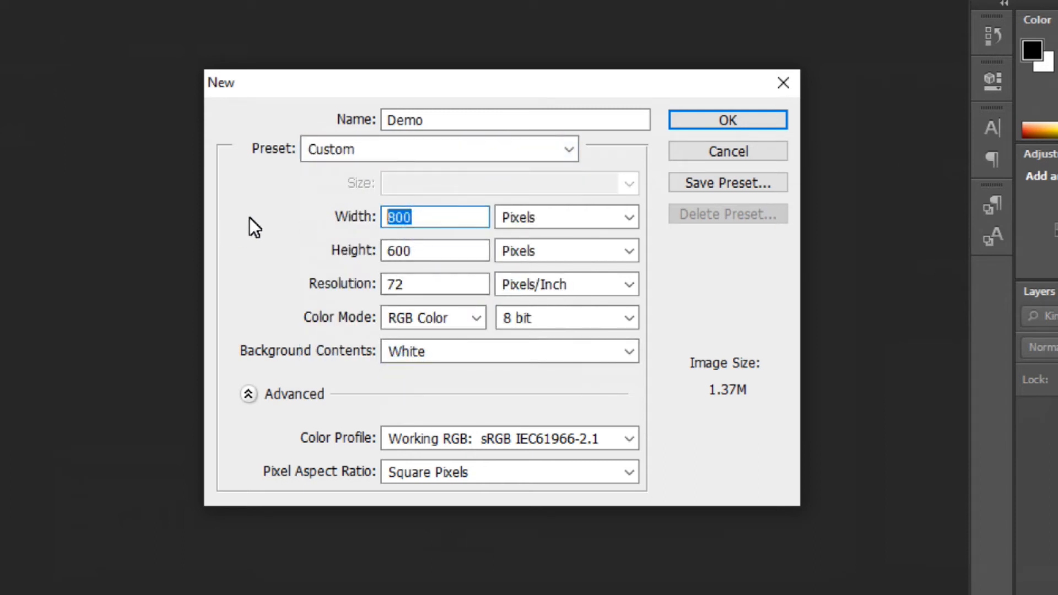
text(2)
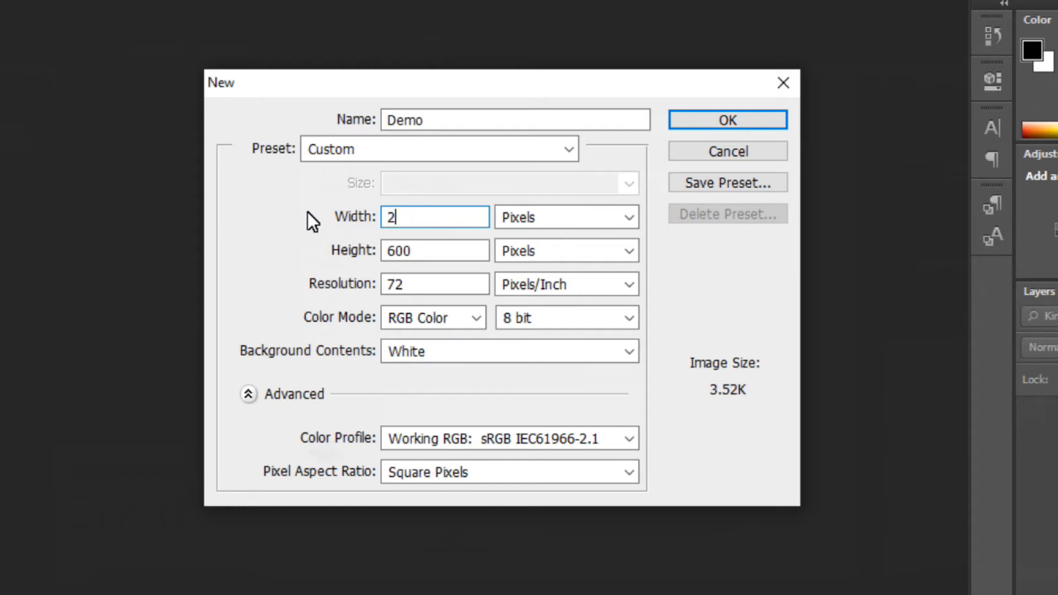
text(460)
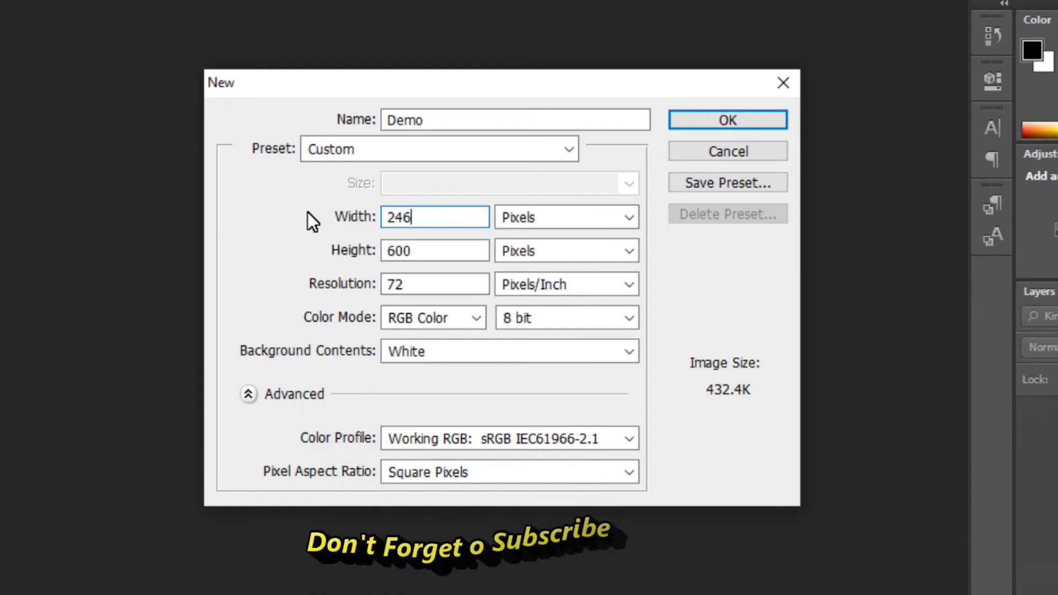
key(BackSpace)
key(BackSpace)
key(BackSpace)
text(560)
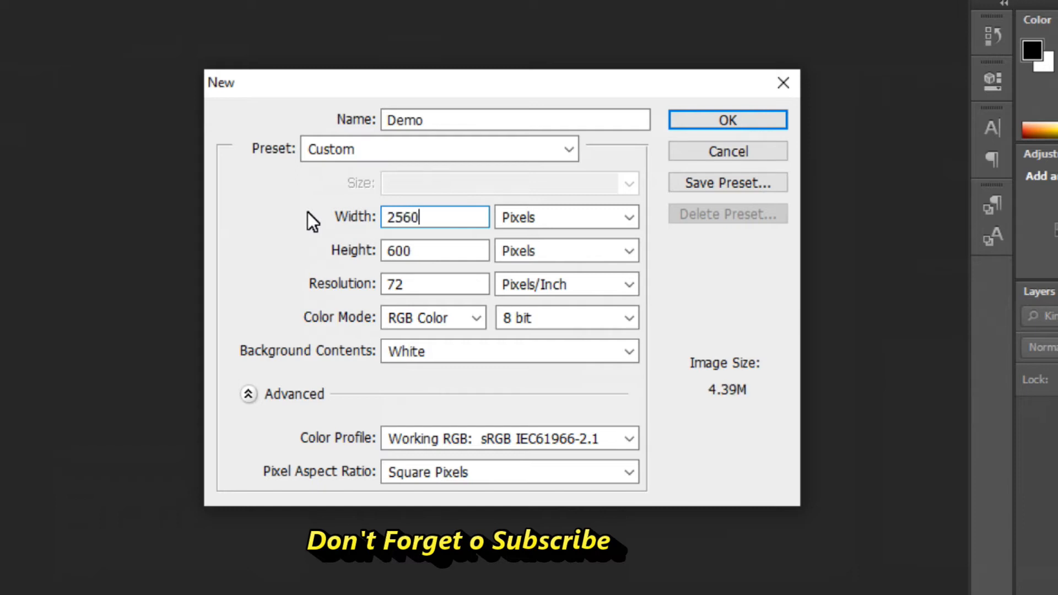
Step: Set the new document's height to 1440 pixels and review the available width units, keeping Pixels
double_click(434, 246)
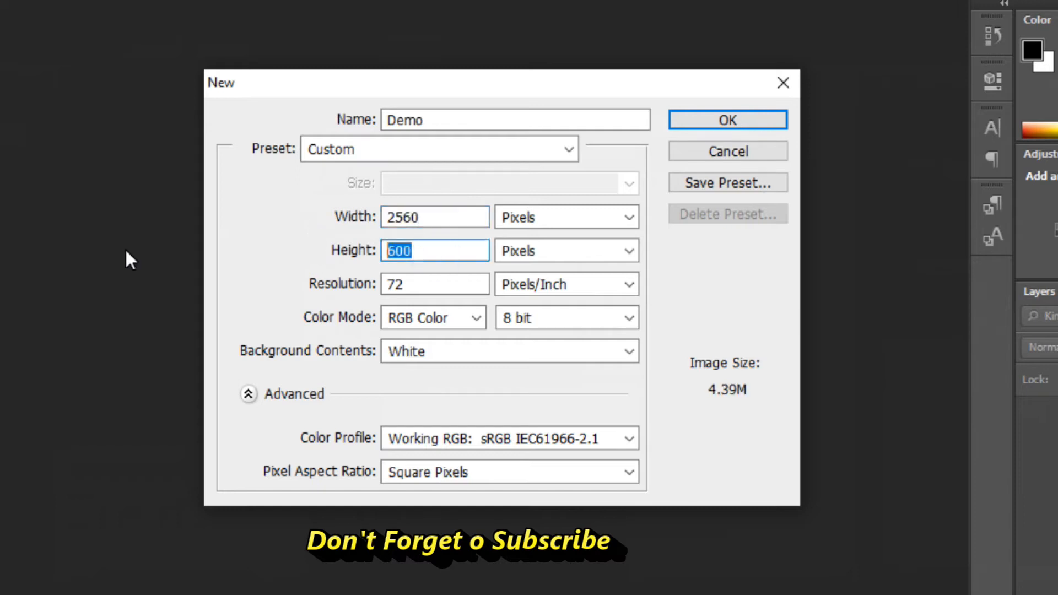
text(1440)
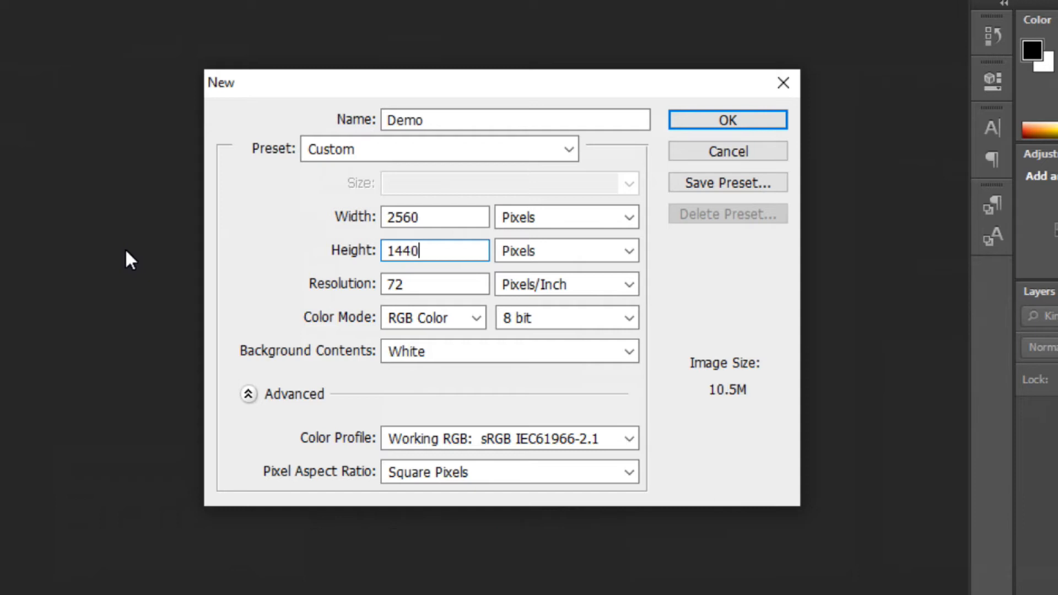
click(564, 215)
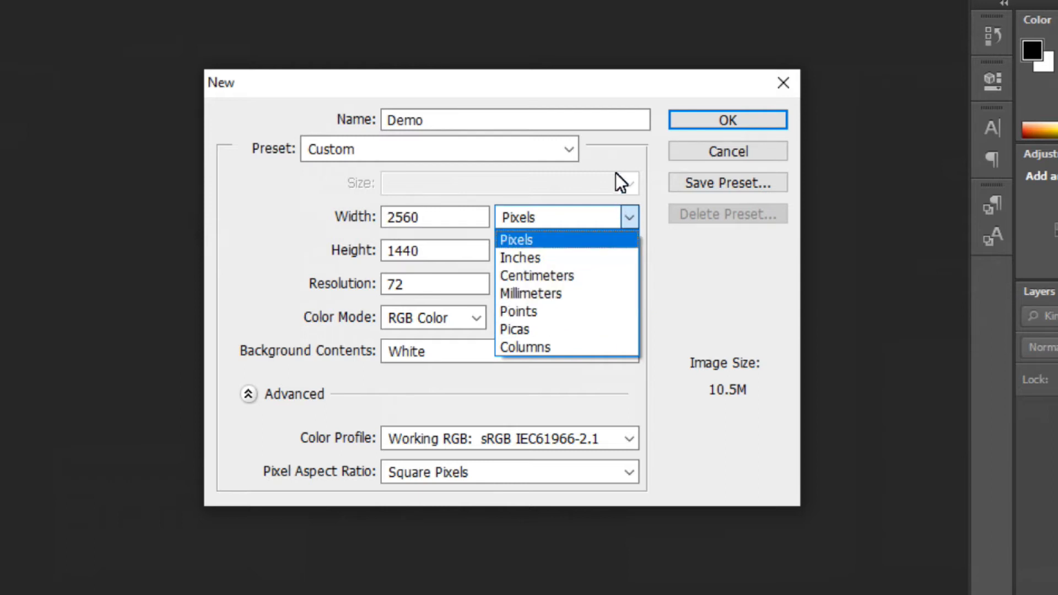
click(617, 163)
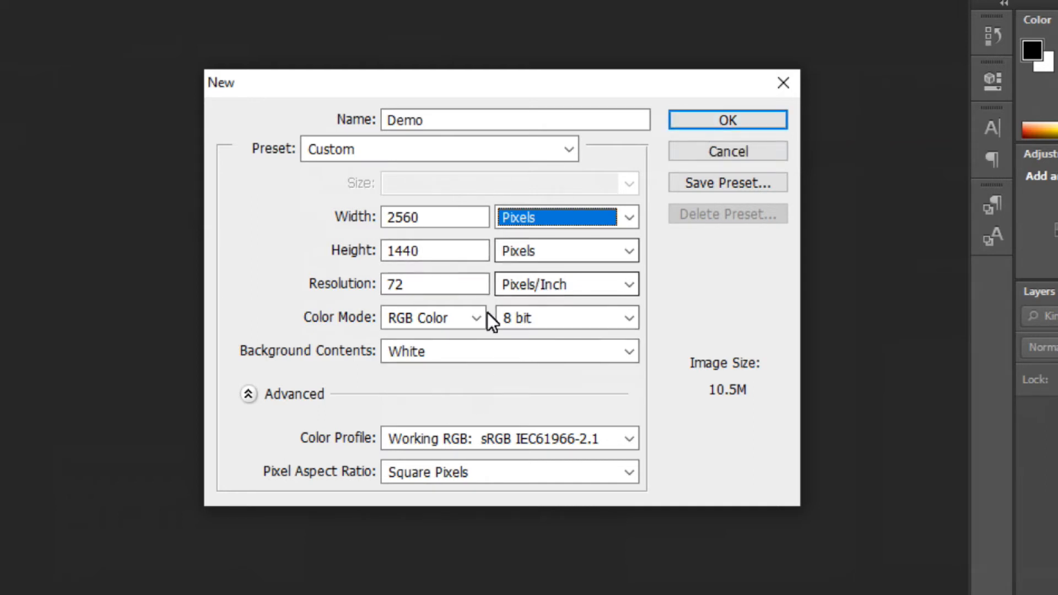
Step: Set the new document's resolution to 300 pixels per inch
click(472, 283)
click(441, 282)
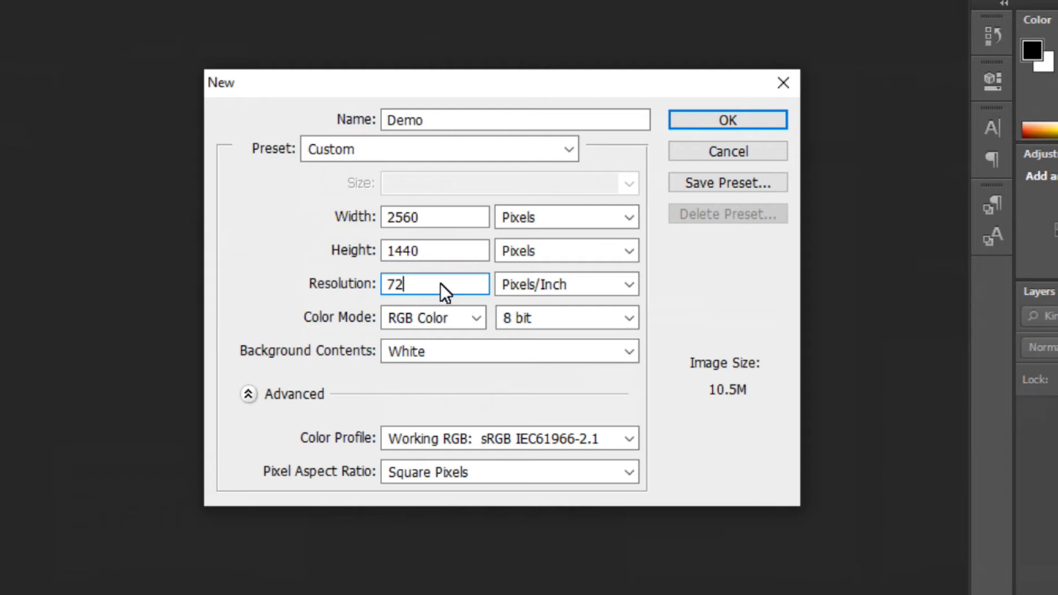
double_click(441, 284)
text(300)
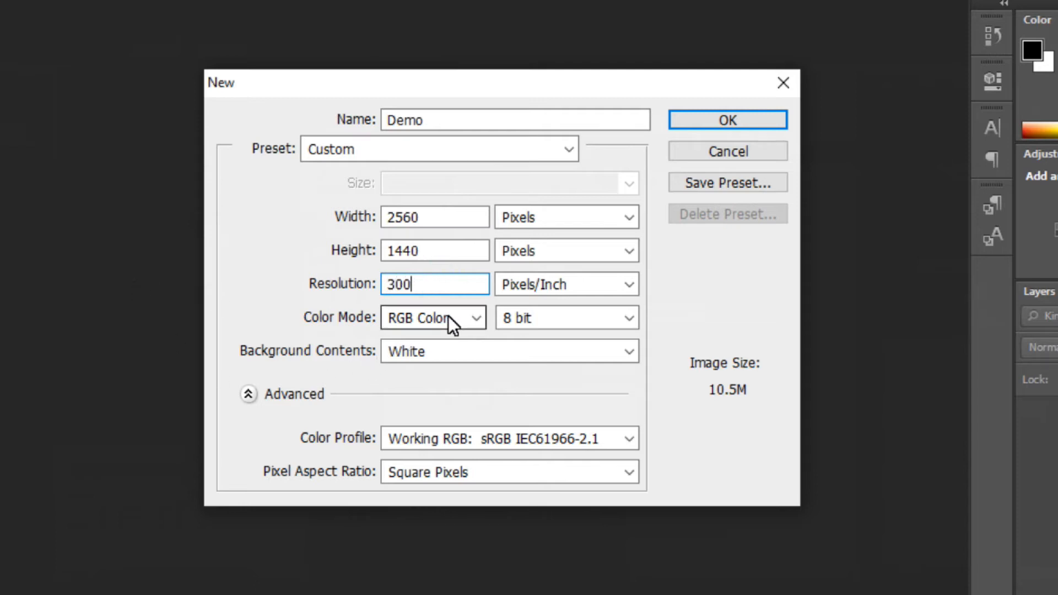
click(557, 336)
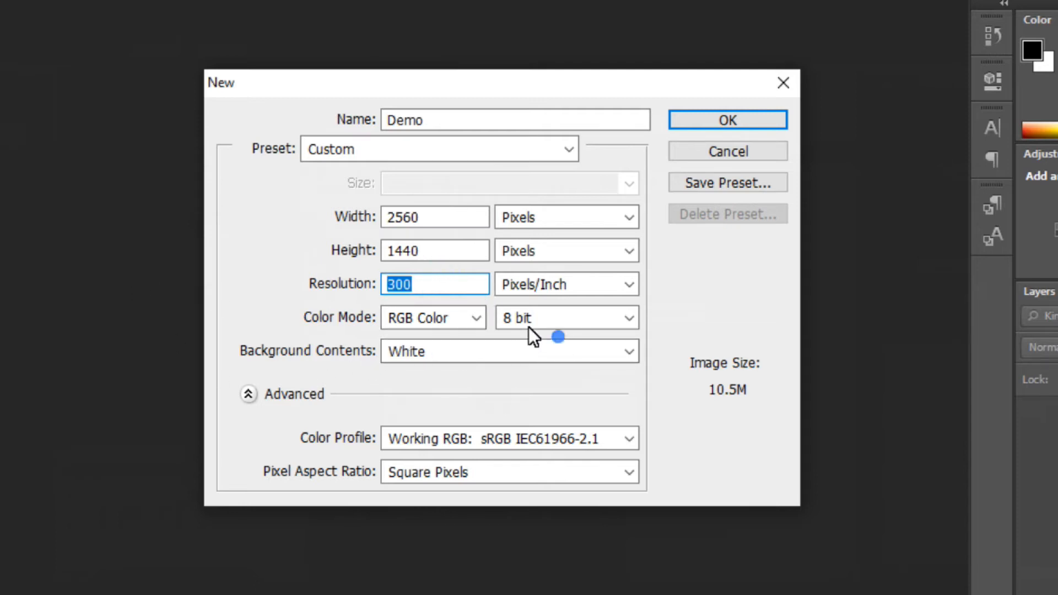
click(459, 281)
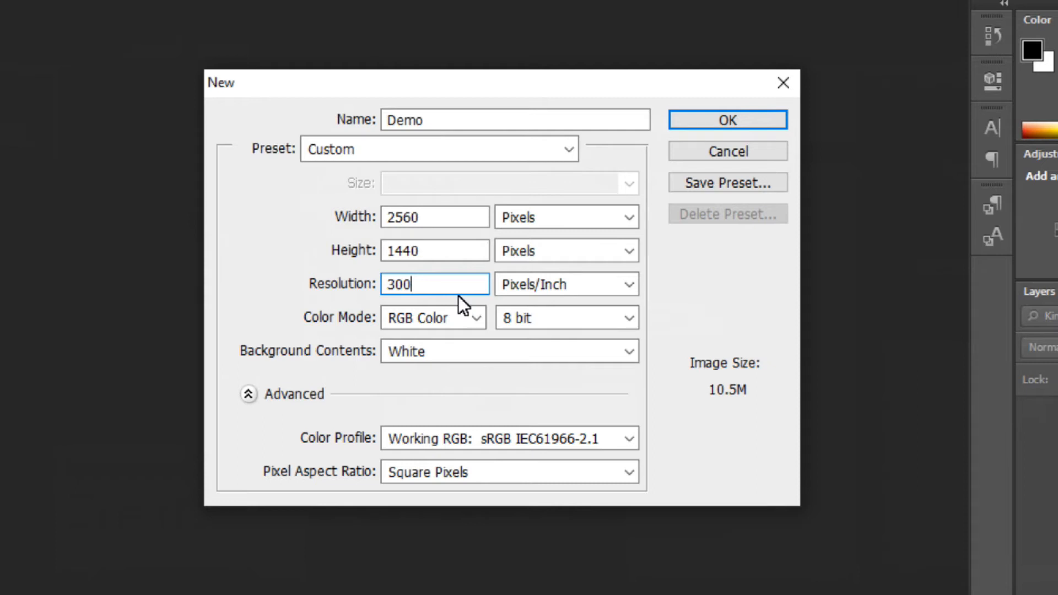
Step: Try Pixels/Centimeter as the resolution unit and return it to Pixels/Inch
click(571, 281)
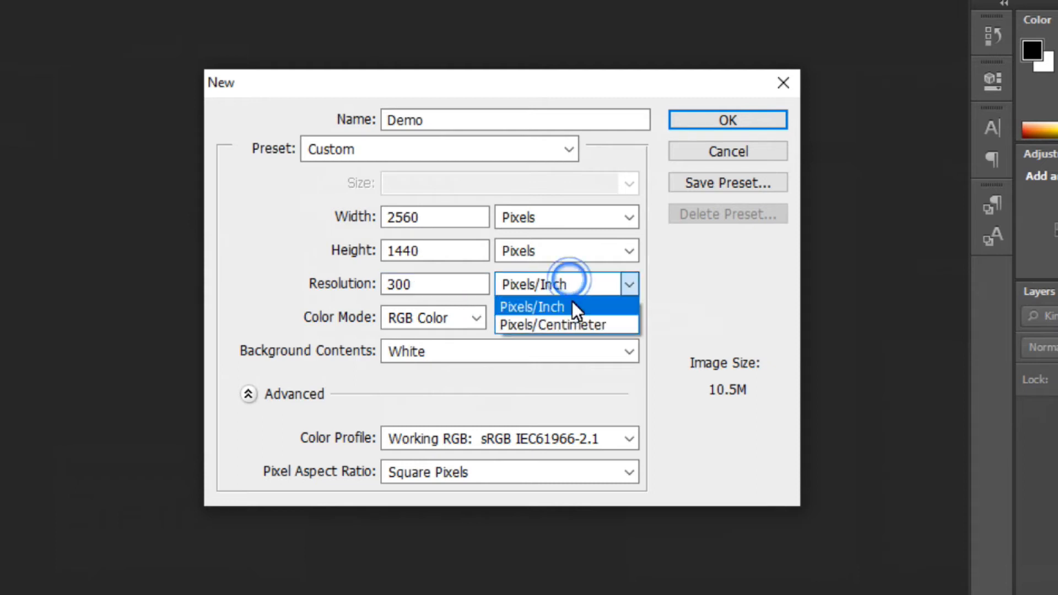
click(575, 323)
double_click(468, 285)
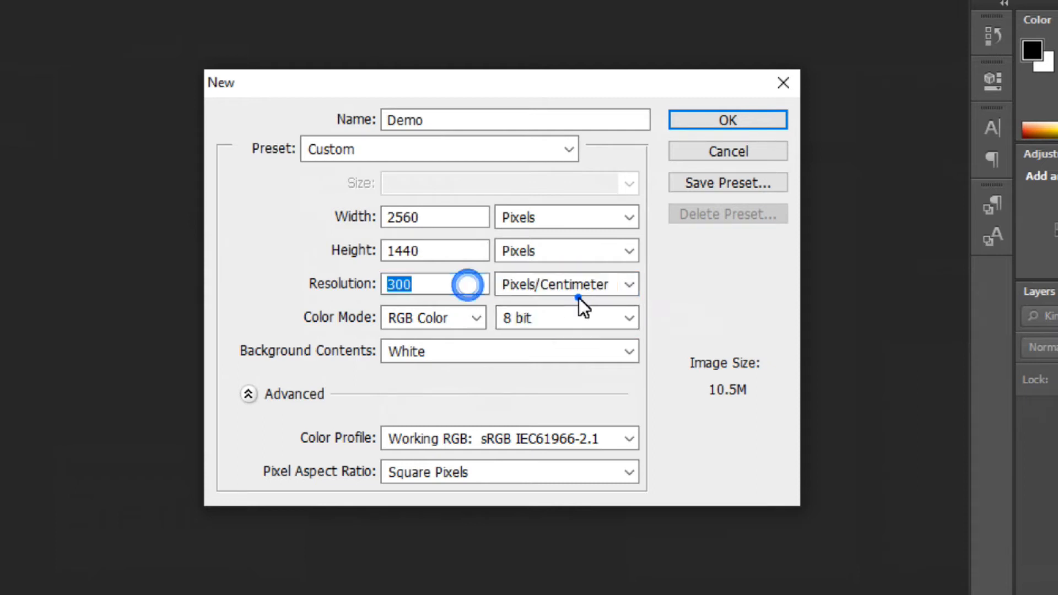
click(576, 287)
click(569, 308)
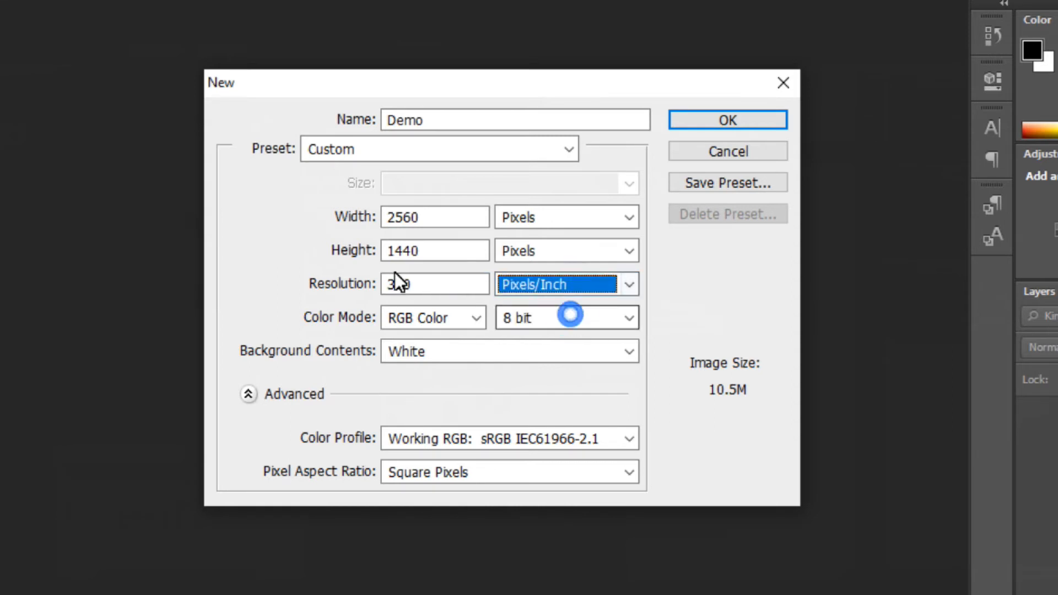
Step: Set the new document's color mode to CMYK Color with a bit depth of 8 bit
click(470, 318)
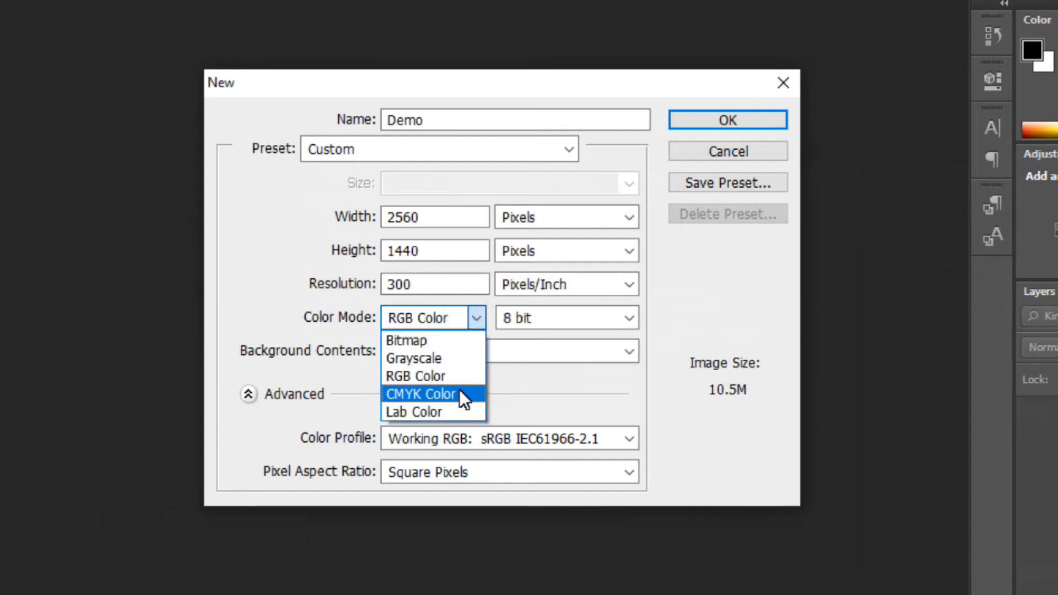
click(459, 389)
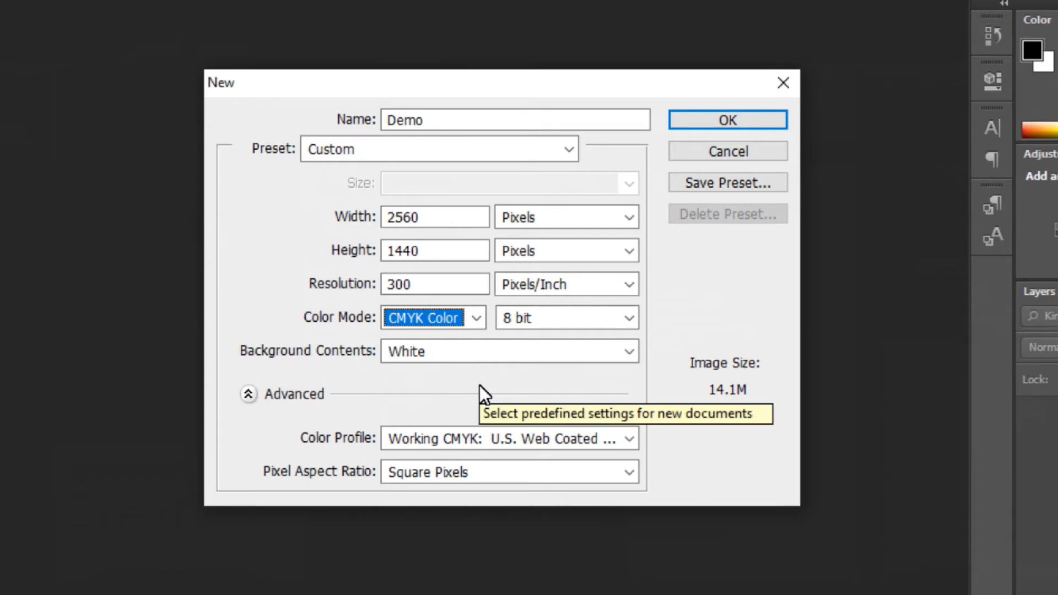
click(559, 325)
click(558, 394)
click(553, 328)
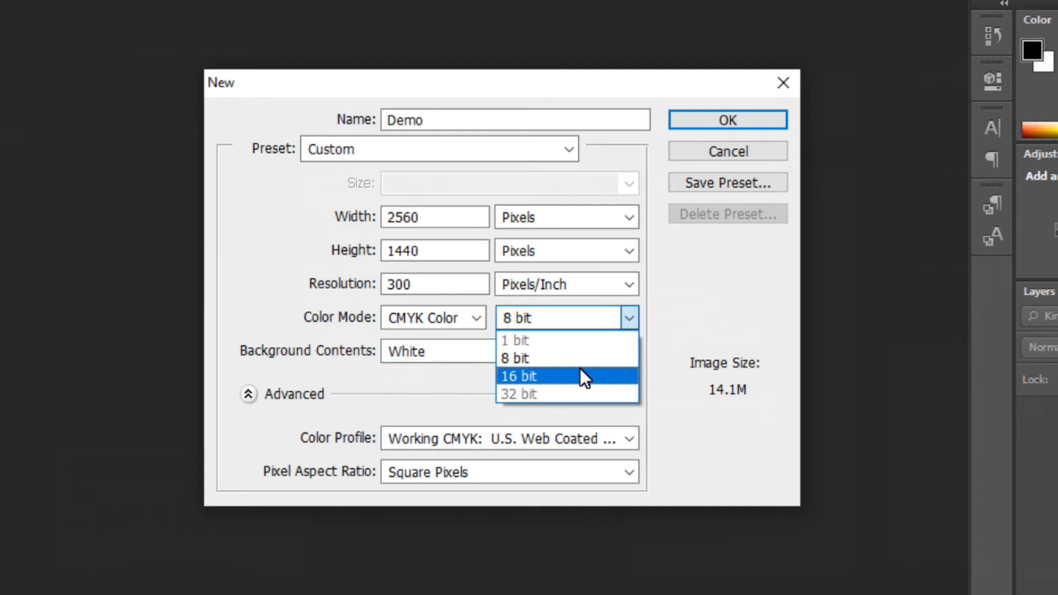
click(551, 359)
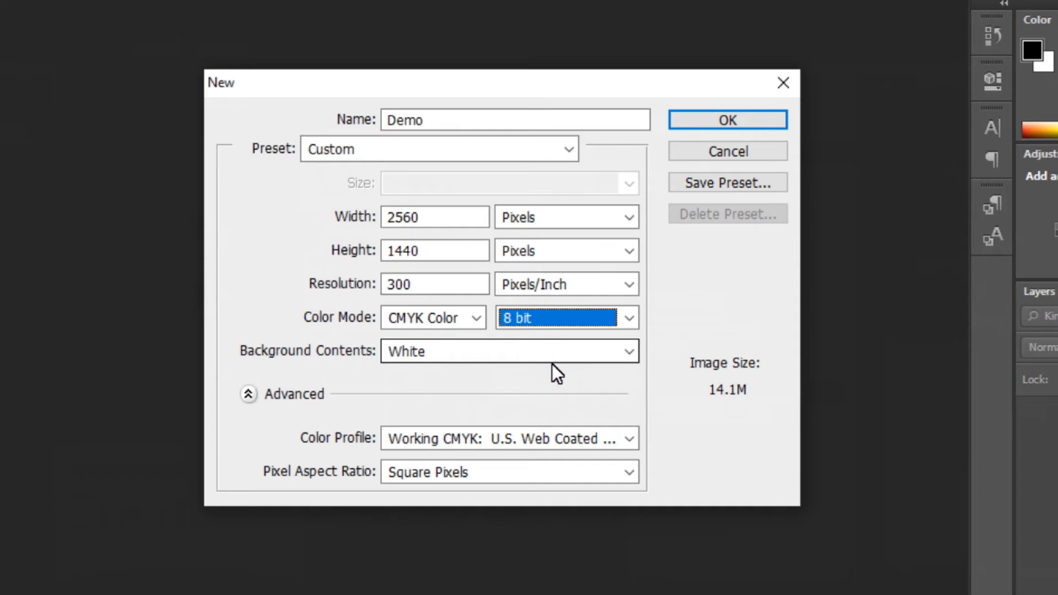
Step: Try Background Color and Transparent as the new document's background contents, and return the setting to White
click(496, 361)
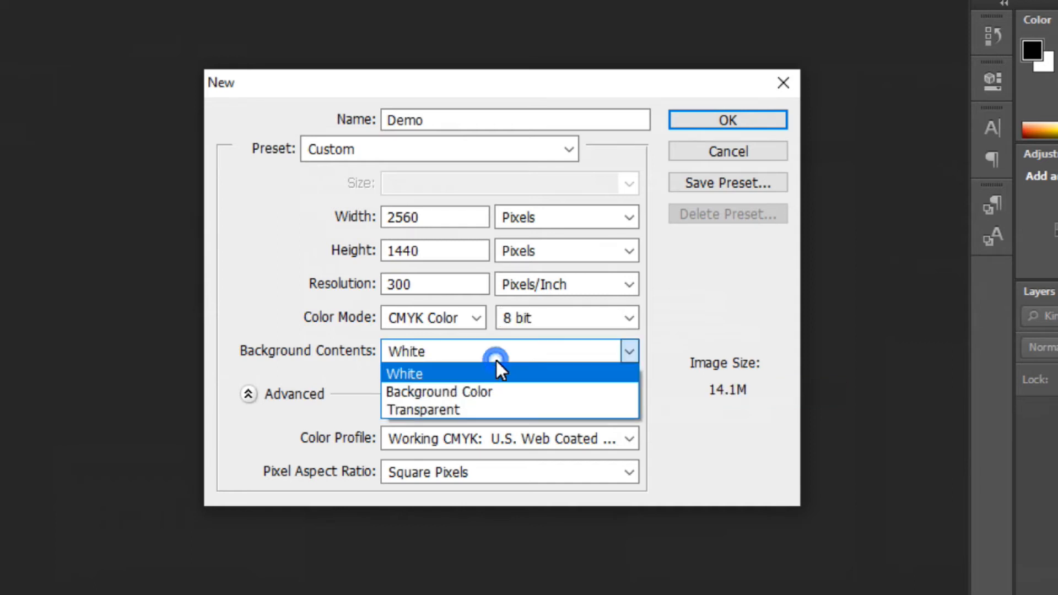
click(498, 392)
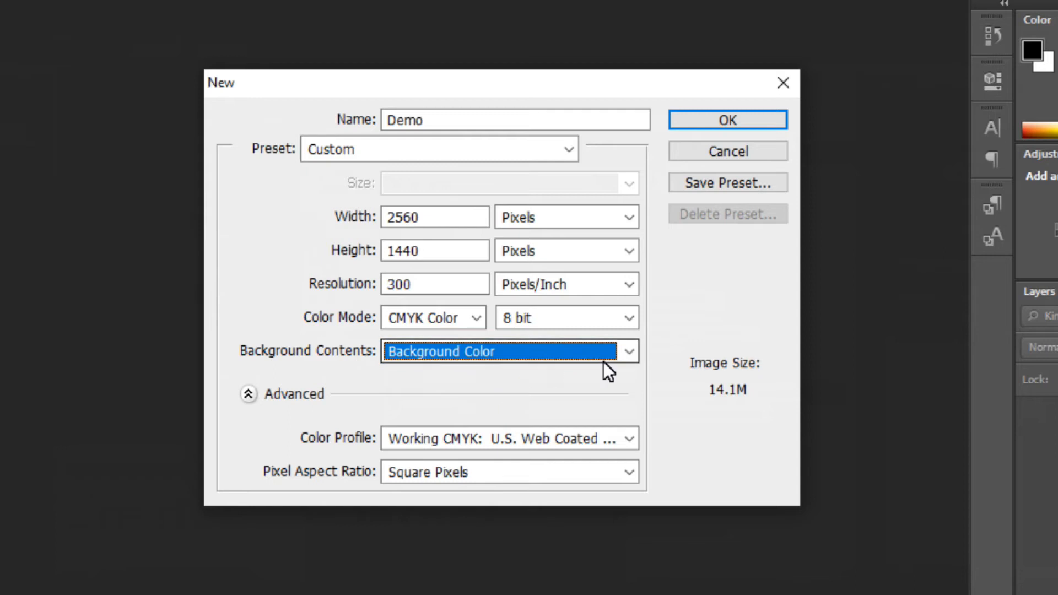
click(540, 347)
click(496, 409)
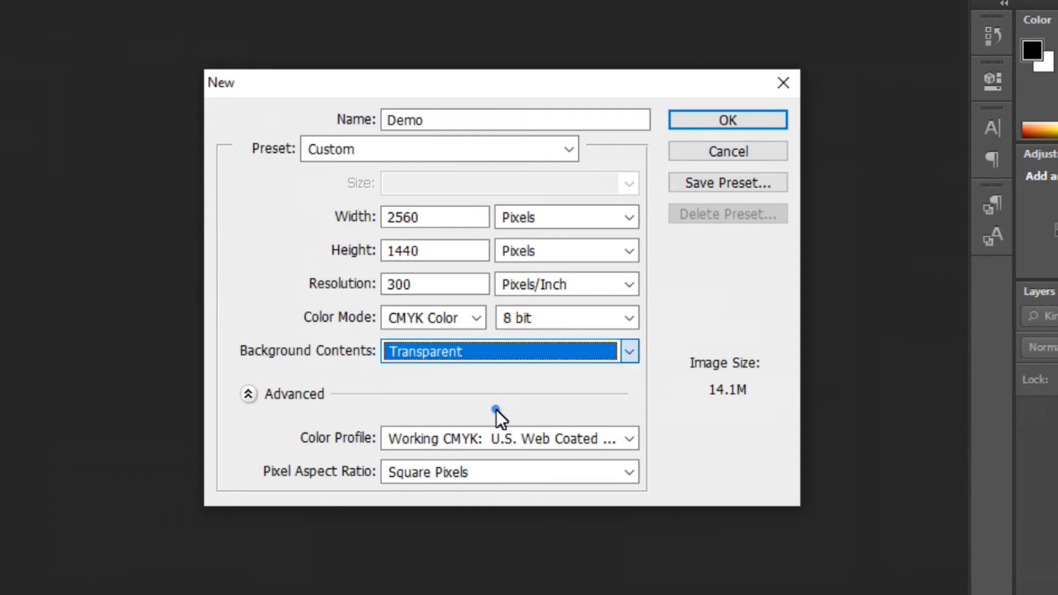
click(471, 355)
click(455, 375)
Step: Examine the advanced color profile and pixel aspect ratio options for the new document, keeping Working CMYK and Square Pixels
click(253, 396)
click(254, 396)
click(253, 396)
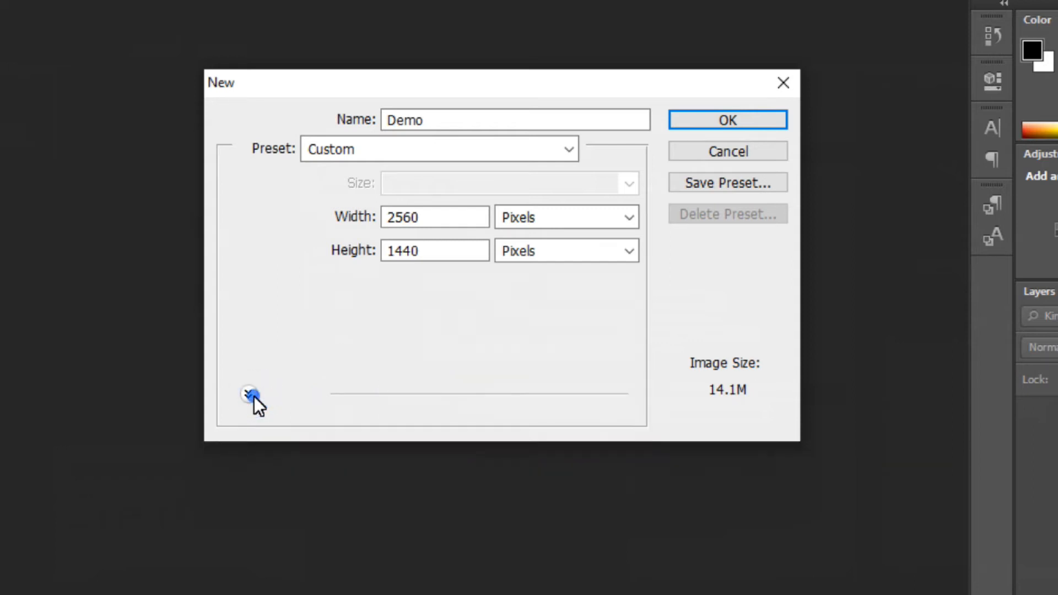
click(251, 394)
click(458, 440)
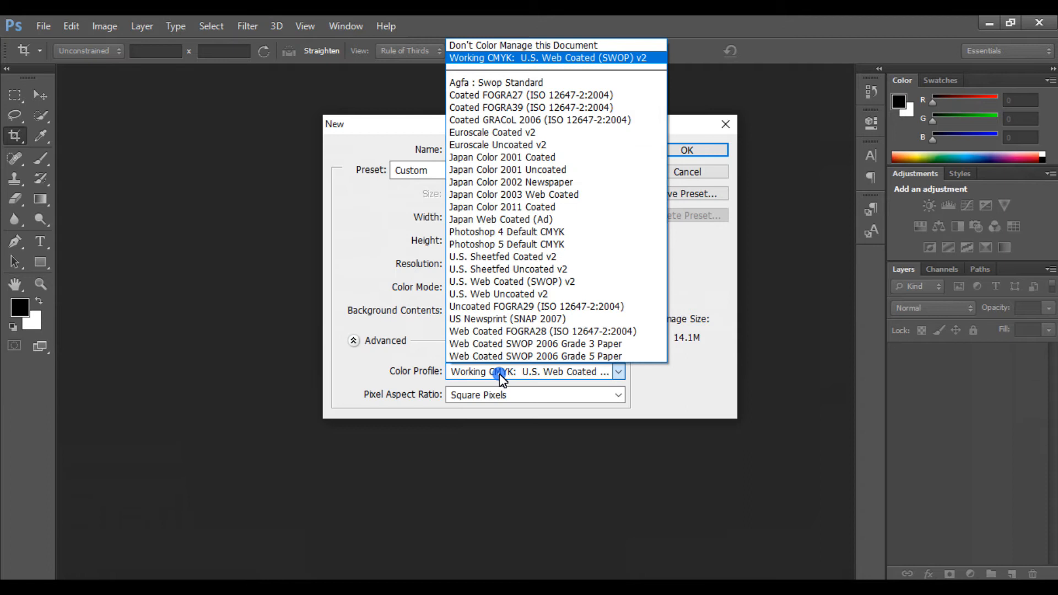
click(499, 373)
click(498, 394)
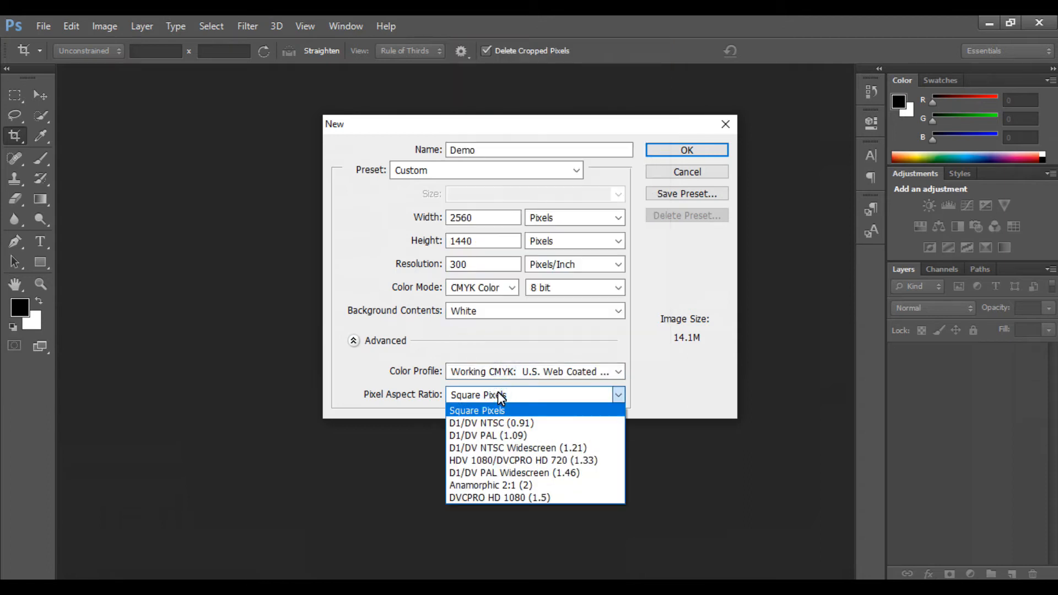
click(503, 411)
click(361, 341)
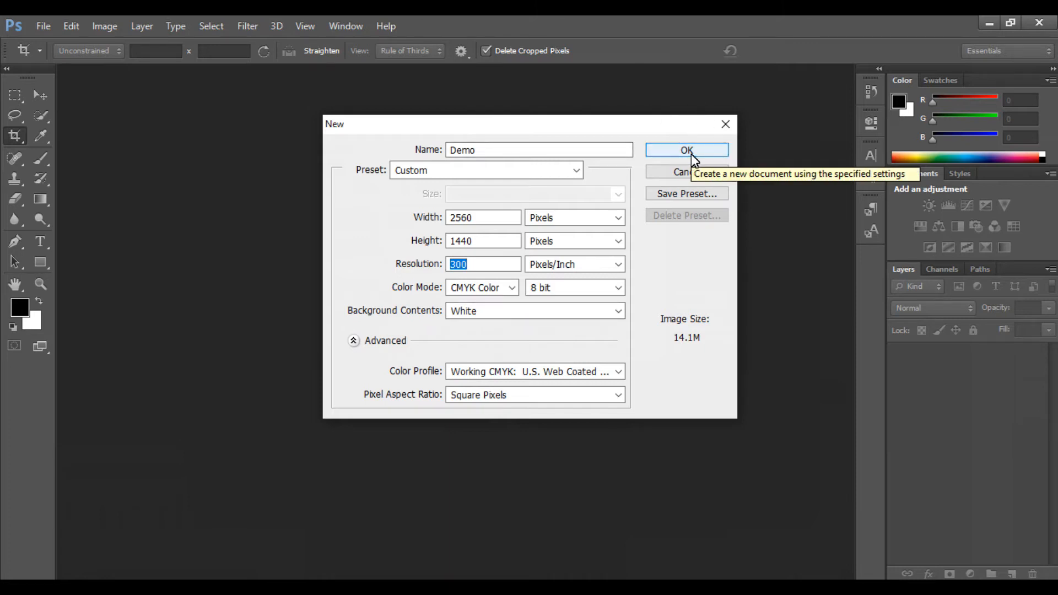
Step: Create the document with these settings and save it as Demo in Photoshop PSD format in the Photos folder
click(486, 262)
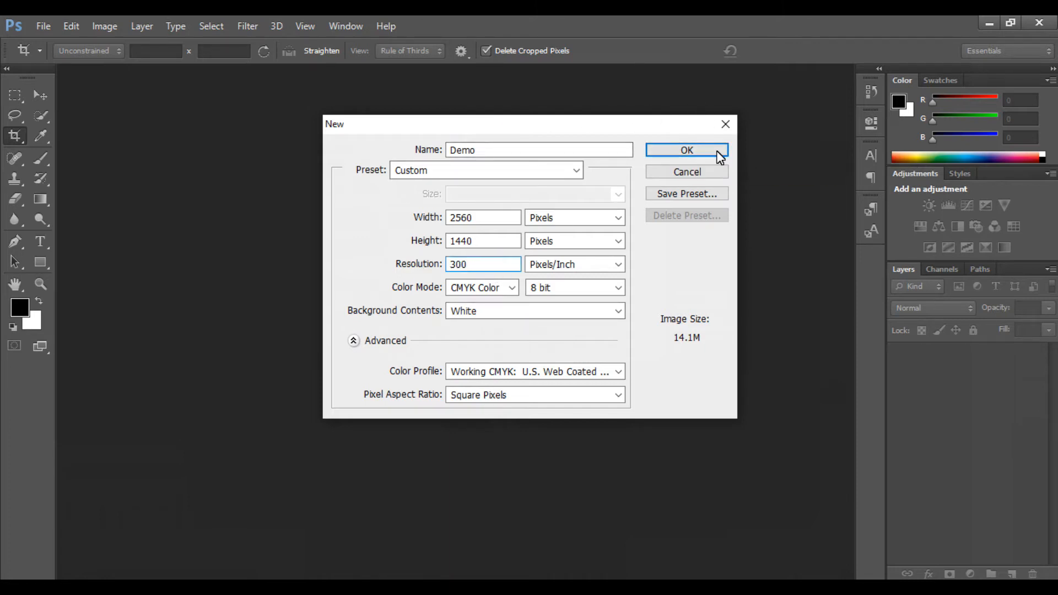
click(687, 152)
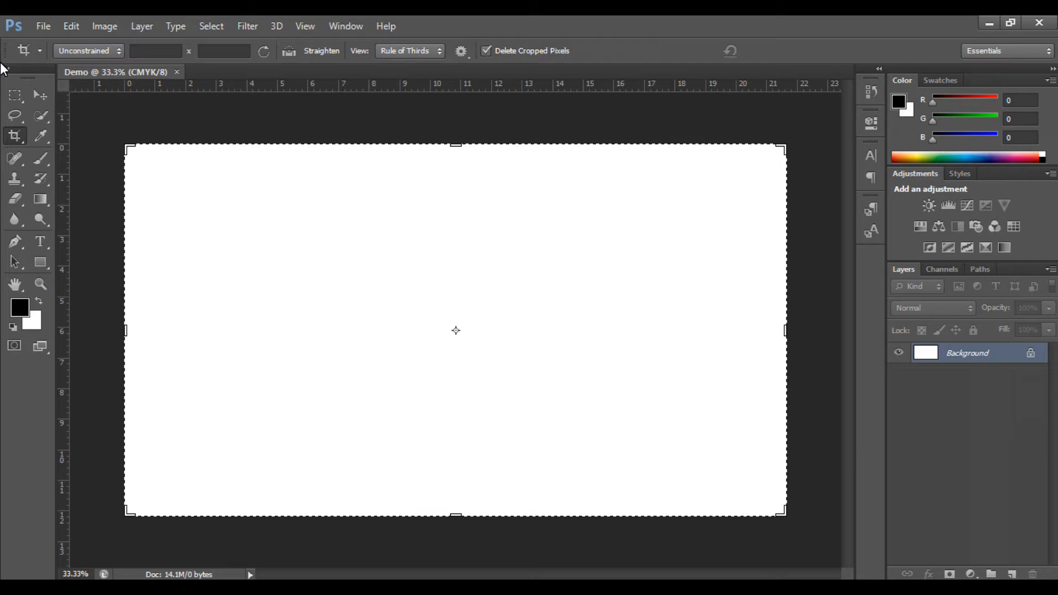
click(44, 24)
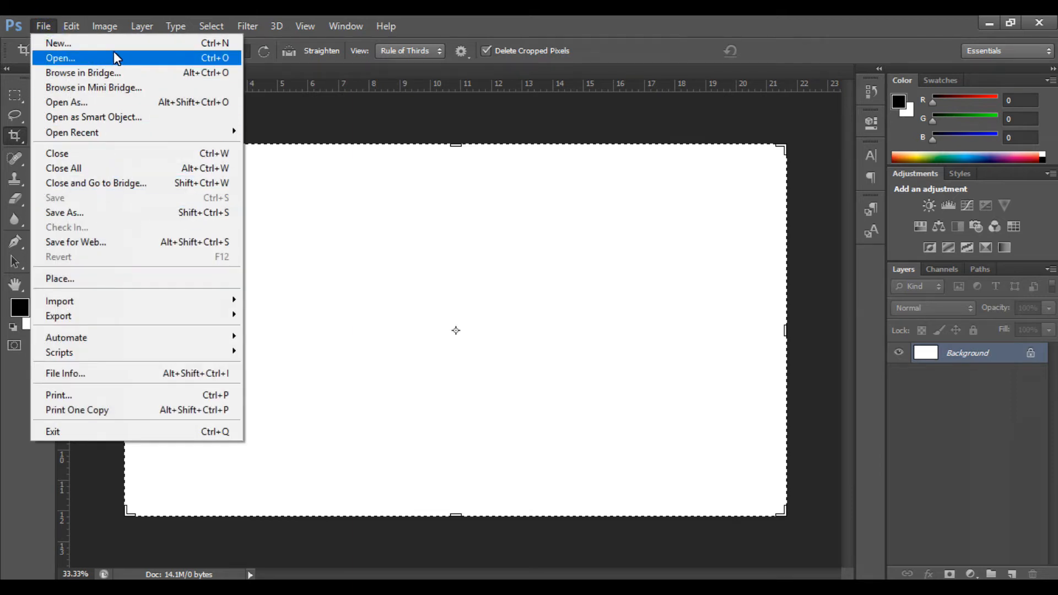
click(120, 215)
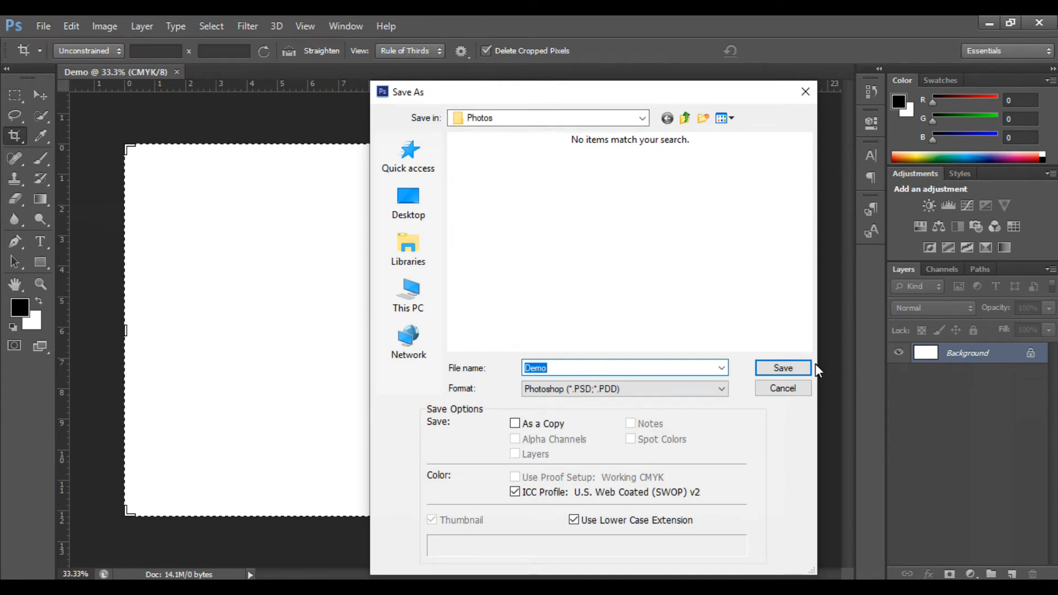
click(775, 374)
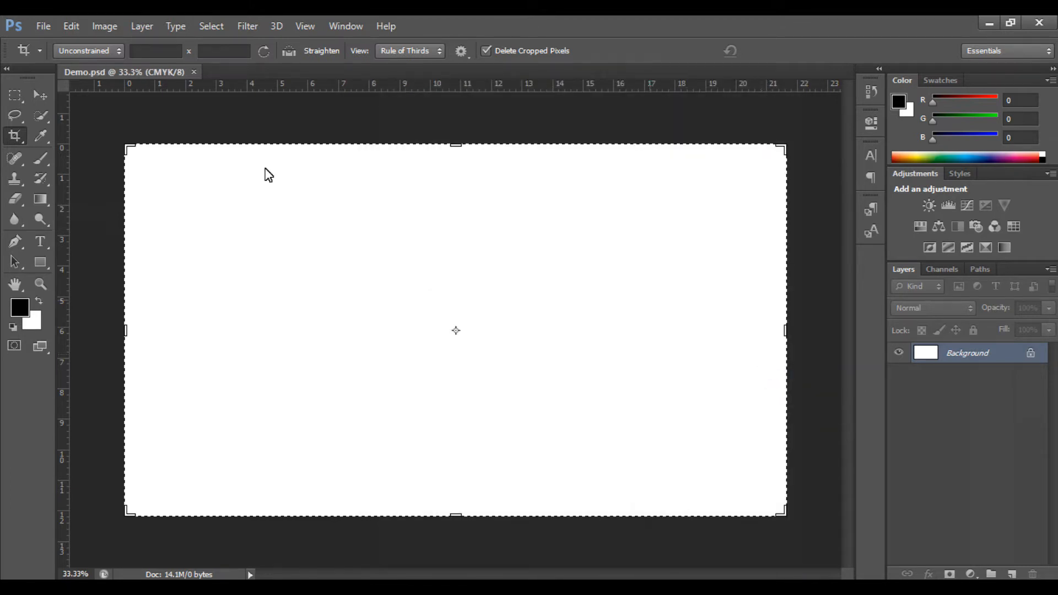
click(45, 25)
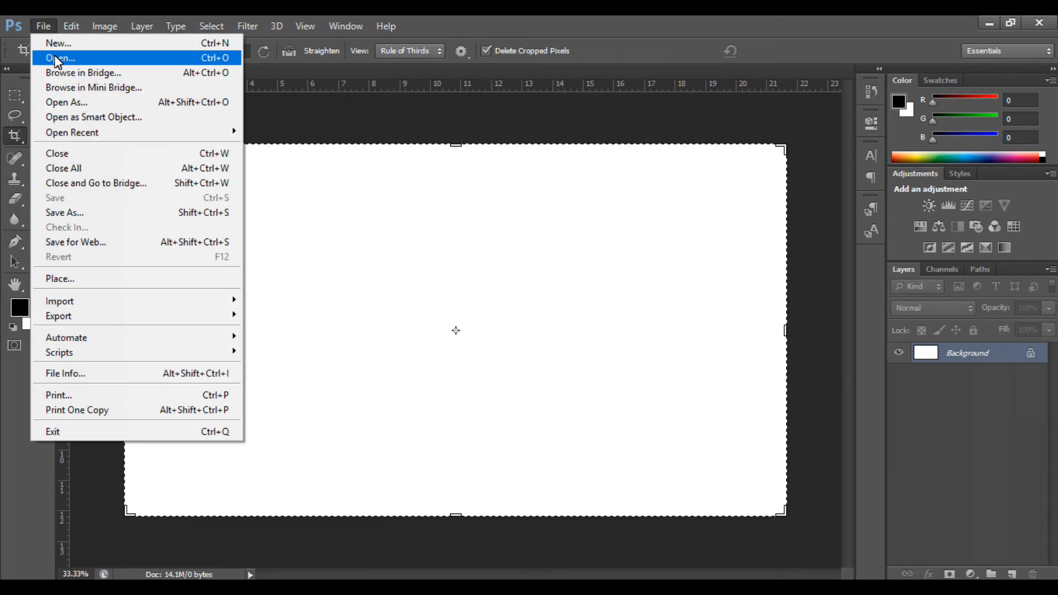
click(55, 56)
key(Escape)
Step: Place the IMG_0238 photo in the Demo document, scaled to about 3.45% and positioned in the canvas's left half
click(40, 27)
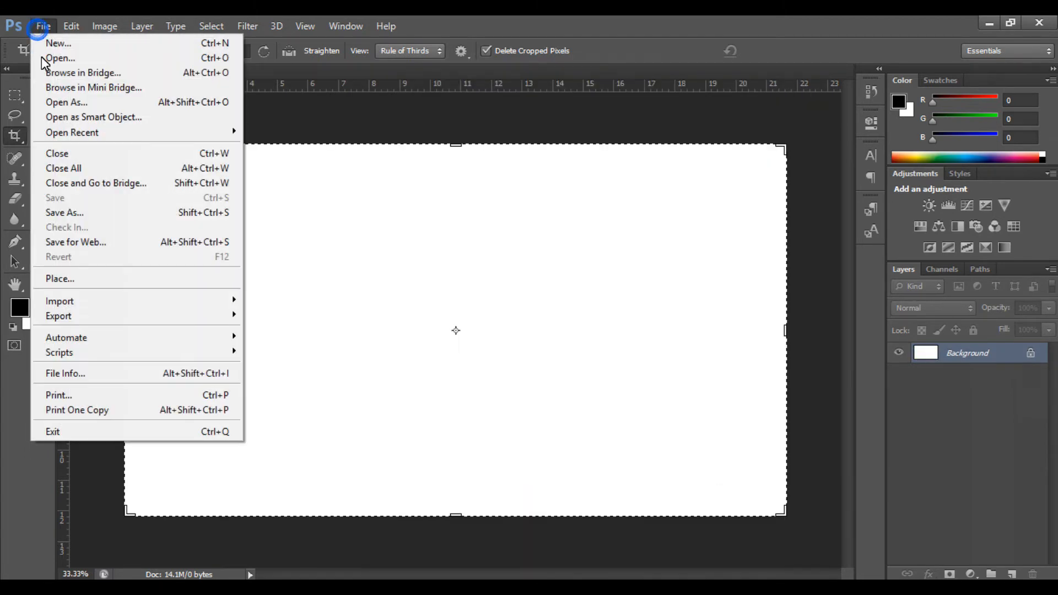
click(81, 281)
double_click(684, 194)
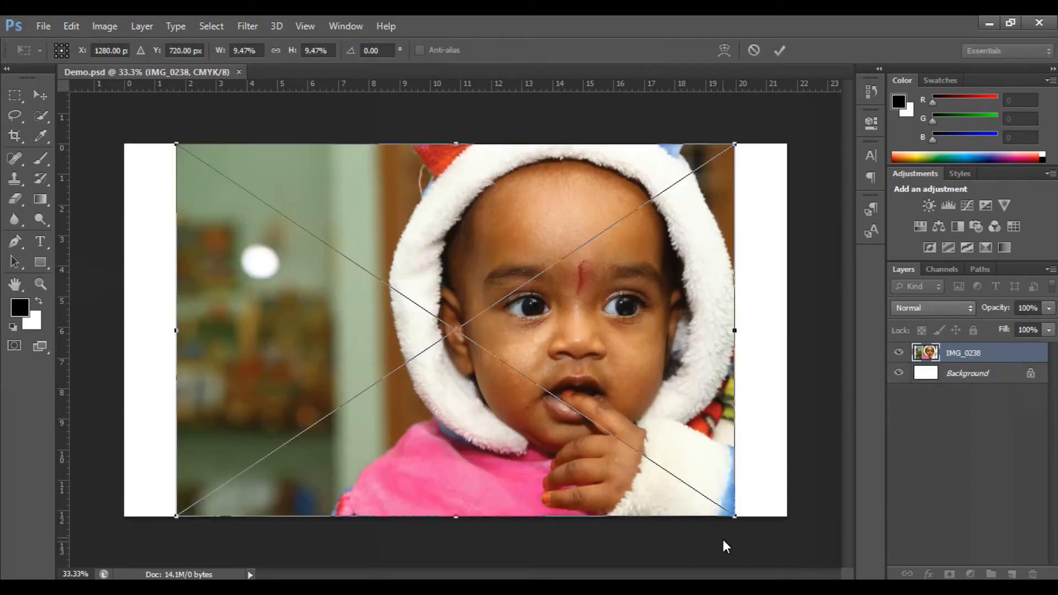
drag(736, 516, 379, 287)
drag(340, 234, 313, 317)
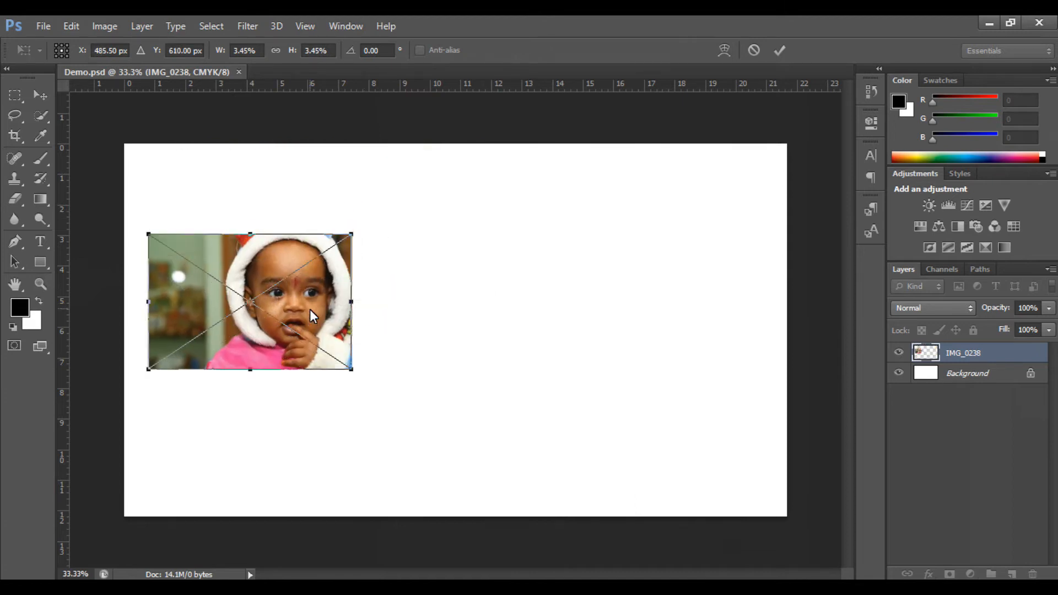
key(Return)
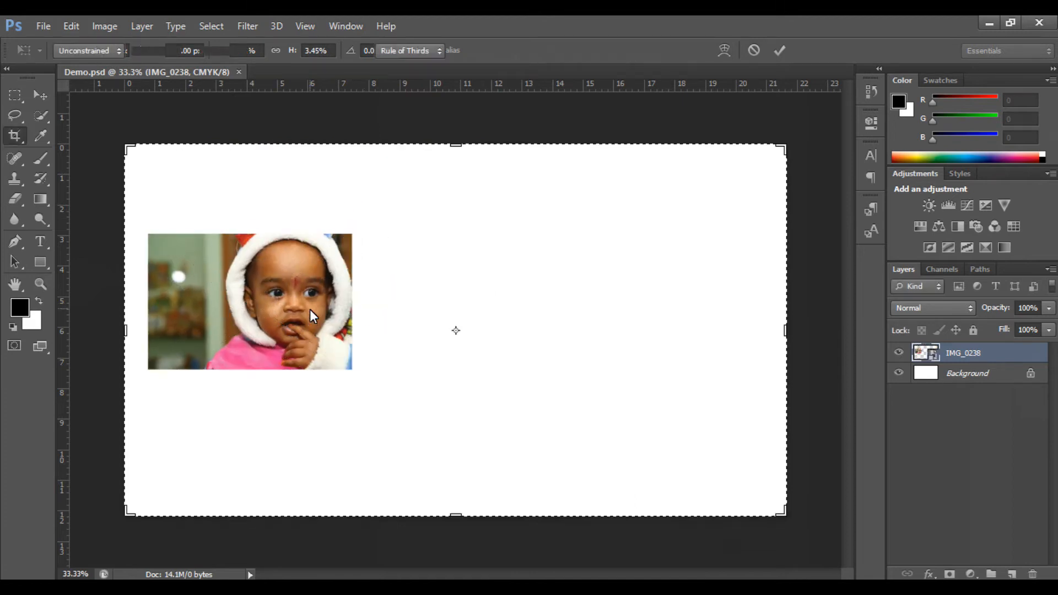
Step: Reposition the placed IMG_0238 photo in the upper-left area of the canvas with the Move tool
click(36, 96)
drag(230, 266, 317, 289)
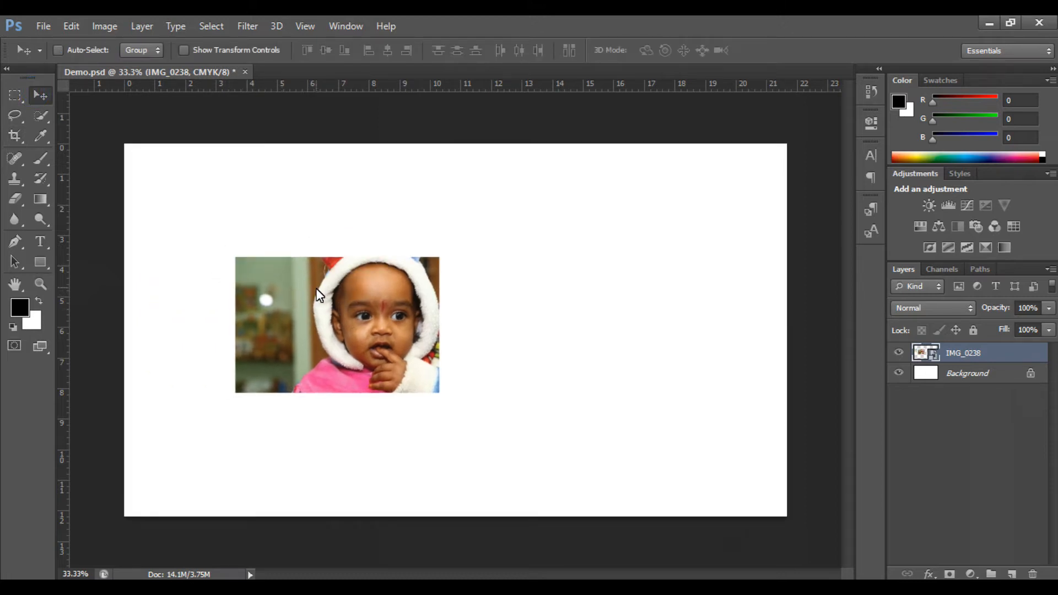
drag(340, 332, 279, 254)
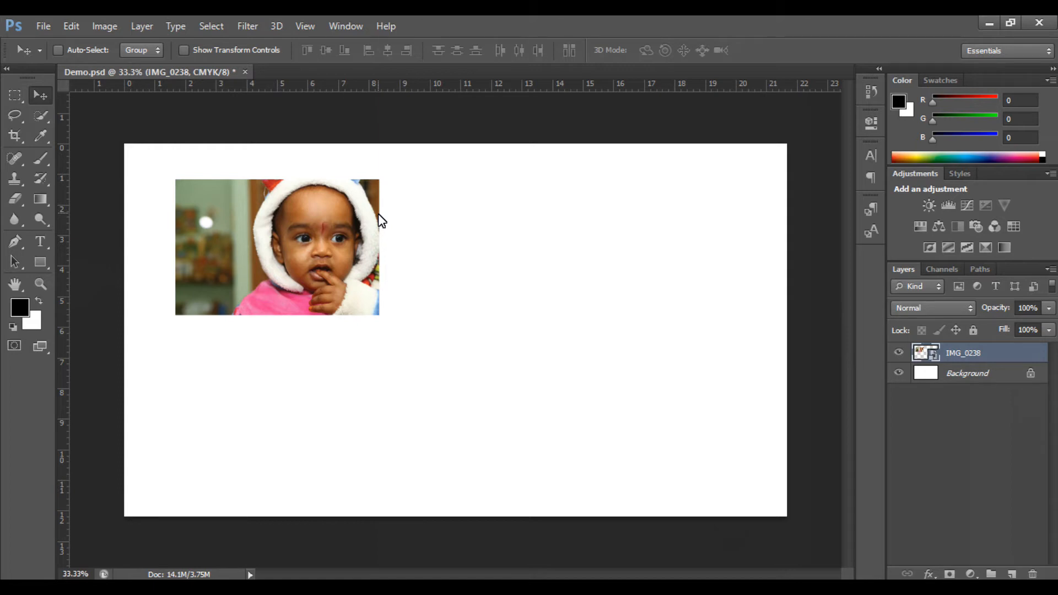
drag(335, 257, 361, 262)
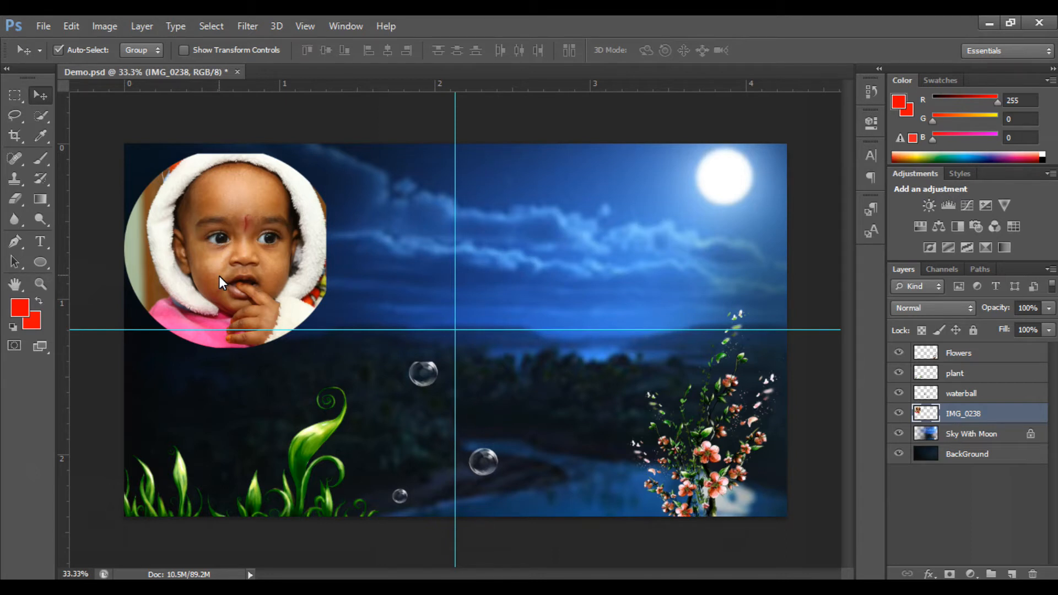
Step: Move the IMG_0238 photo slightly right on the canvas, and select the Sky With Moon layer from the moon
drag(260, 233, 293, 235)
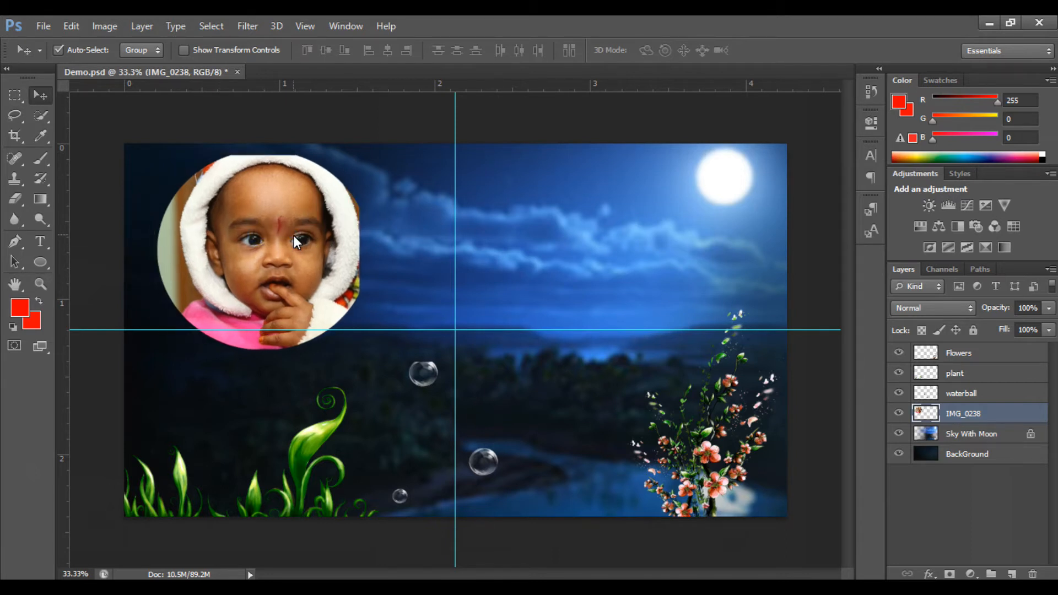
right_click(706, 191)
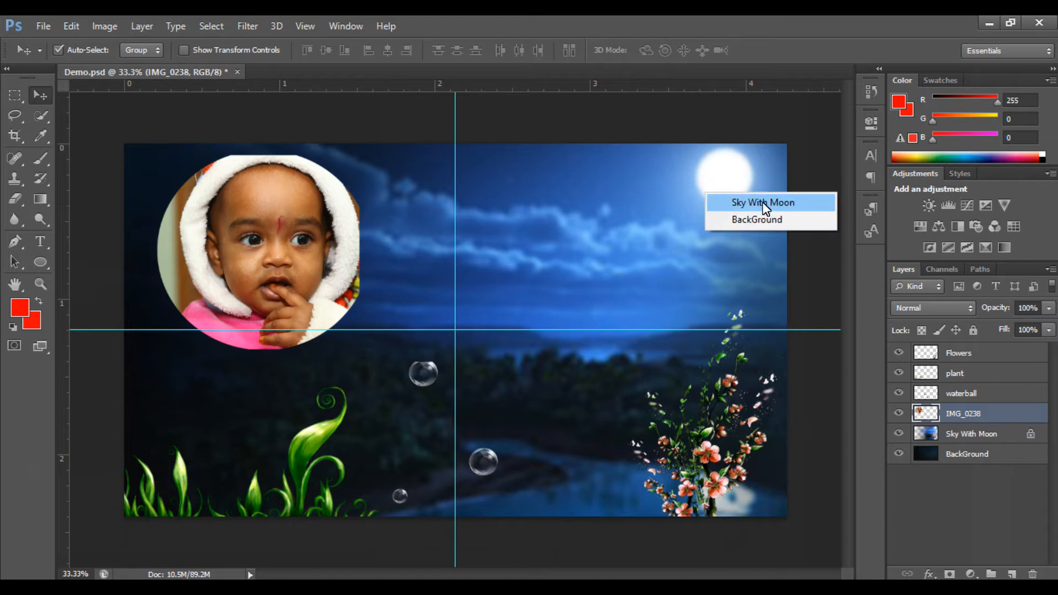
click(762, 203)
drag(733, 194, 736, 192)
Step: Select the Flowers layer from the blossoms on the canvas, and select the waterball layer and move its bubbles slightly upward
right_click(704, 439)
click(750, 448)
click(683, 437)
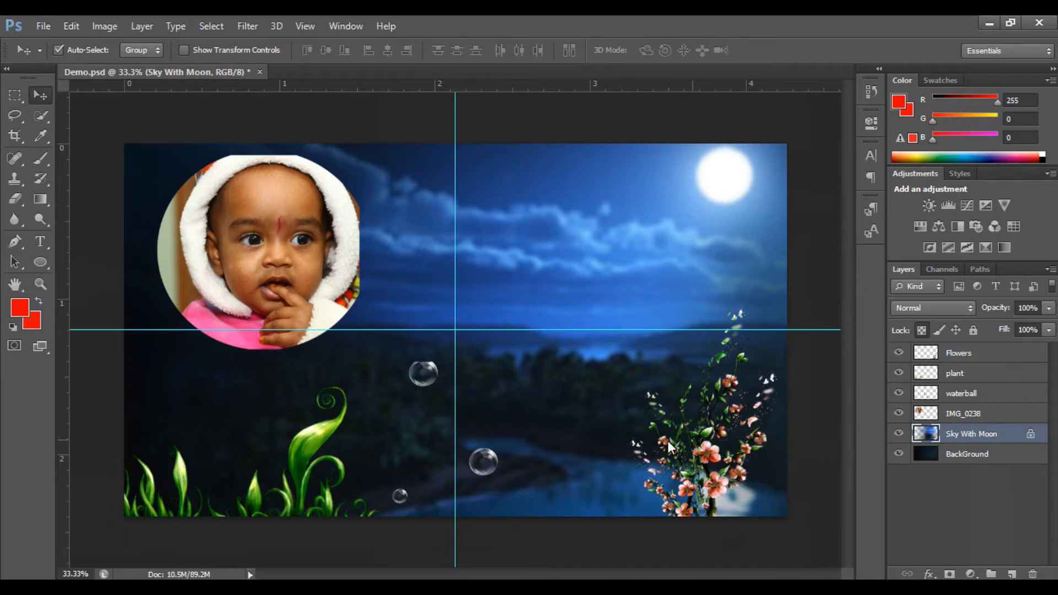
right_click(478, 458)
click(521, 467)
drag(486, 457, 490, 444)
Step: Select the plant layer from the green leaves on the canvas and move it slightly downward
right_click(325, 437)
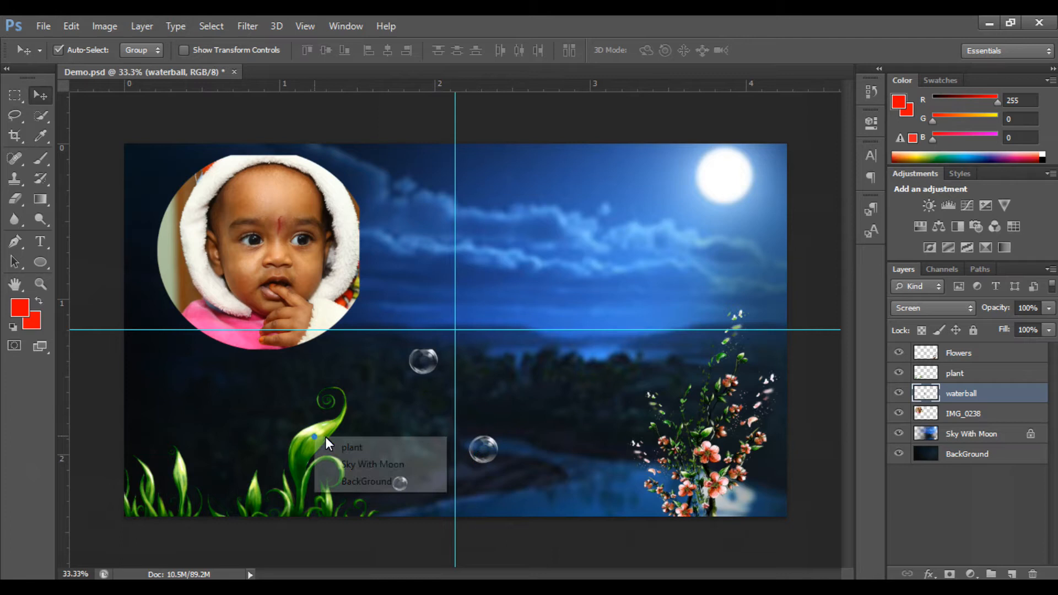
click(360, 445)
drag(303, 432, 303, 434)
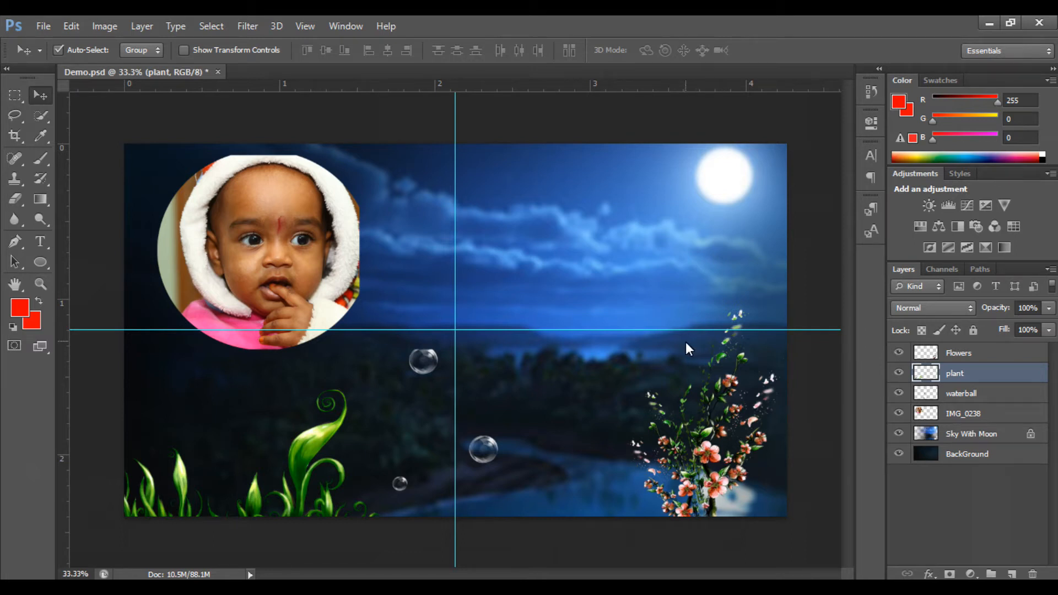
Step: Select the IMG_0238 layer from the photo on the canvas and rename it as baby
right_click(300, 235)
click(334, 249)
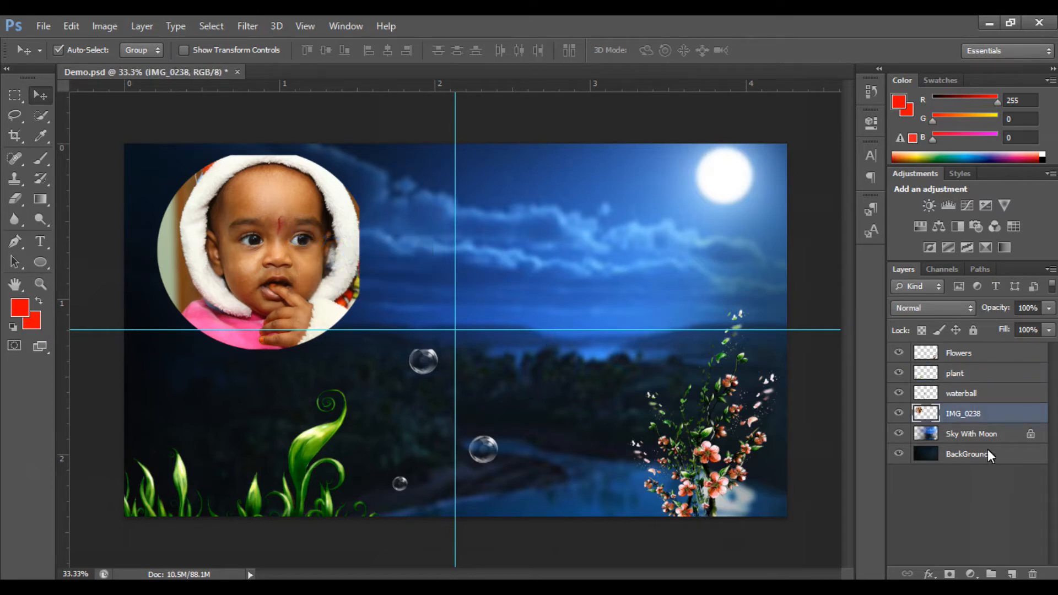
double_click(981, 414)
text(b)
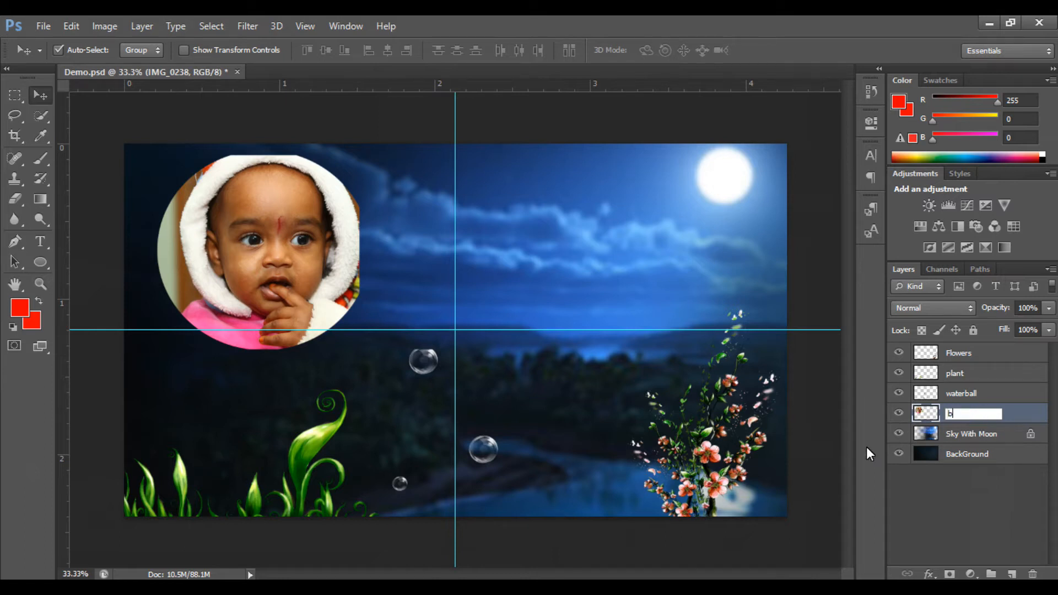
text(aby)
click(980, 488)
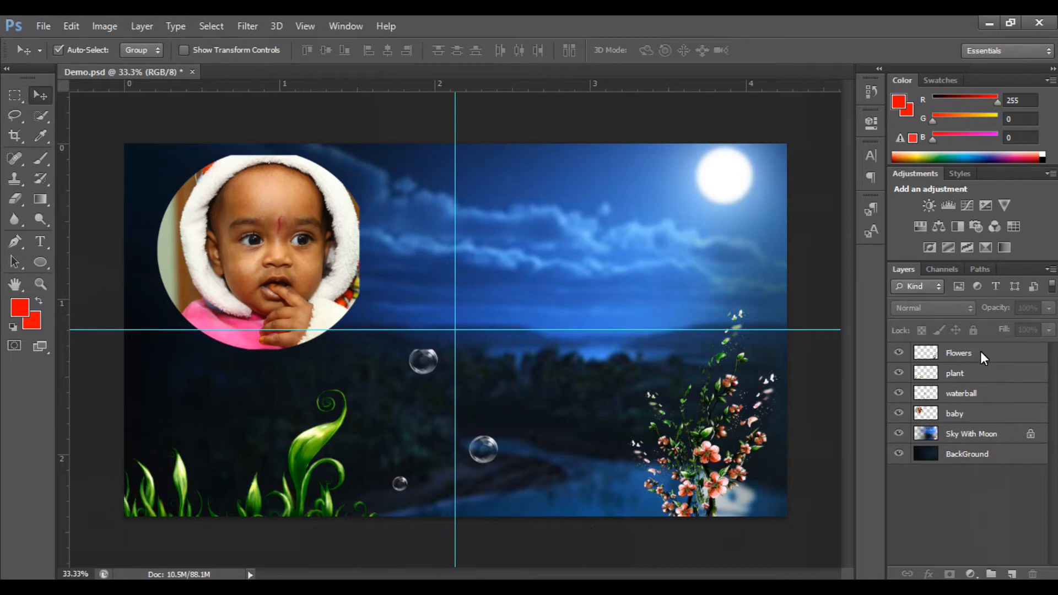
Step: Move the baby photo over the flowers in the canvas's lower-right area and place its layer above Flowers, at the top of the stack
right_click(293, 260)
click(311, 267)
drag(283, 252, 702, 419)
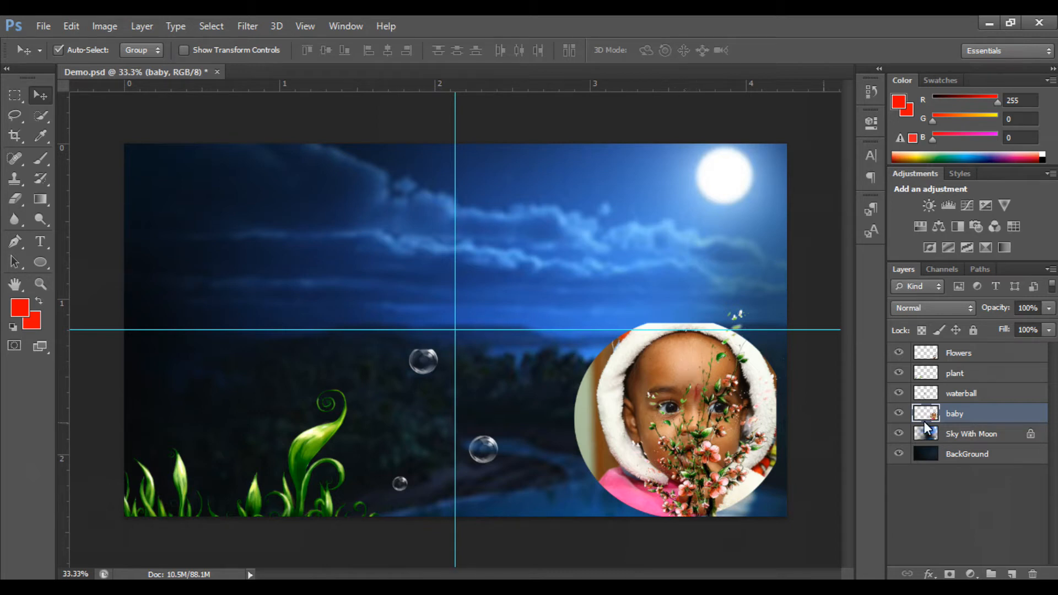
drag(980, 419, 978, 350)
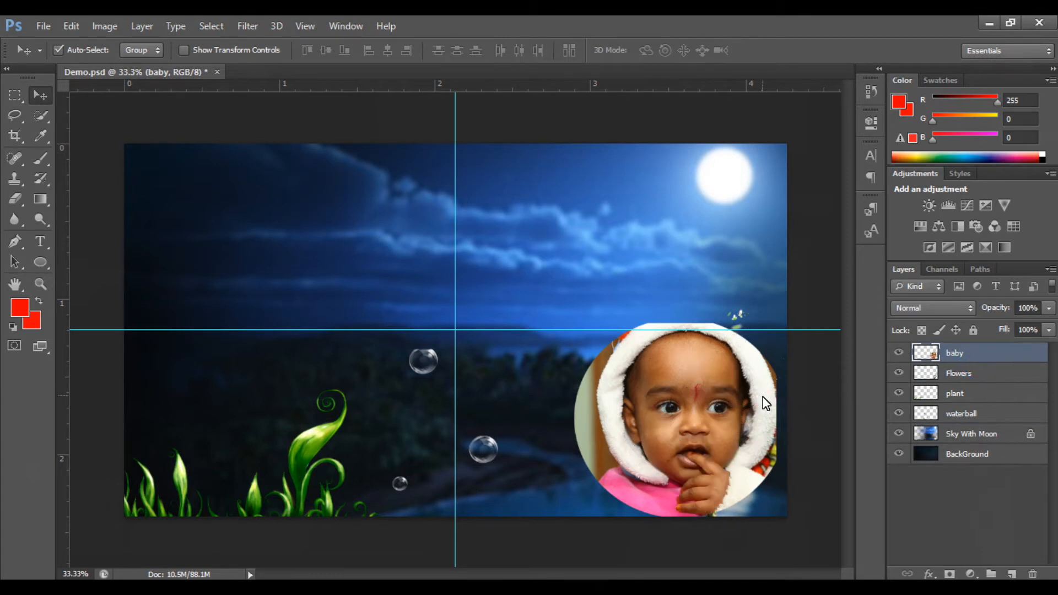
Step: Move the baby photo to the canvas's lower-left corner and place the plant layer above the baby layer
drag(766, 404, 313, 400)
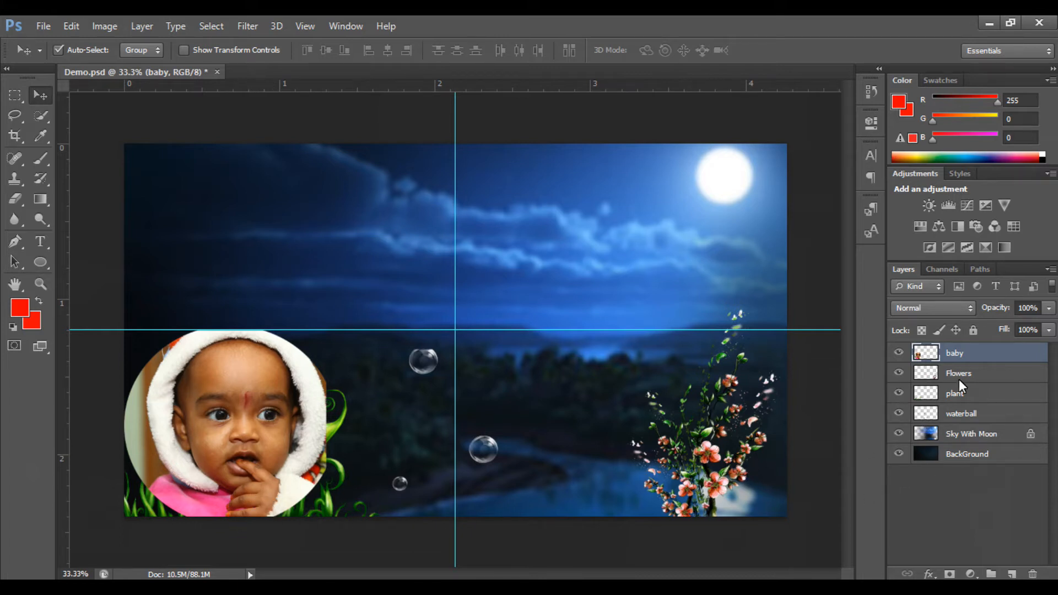
drag(968, 398, 969, 351)
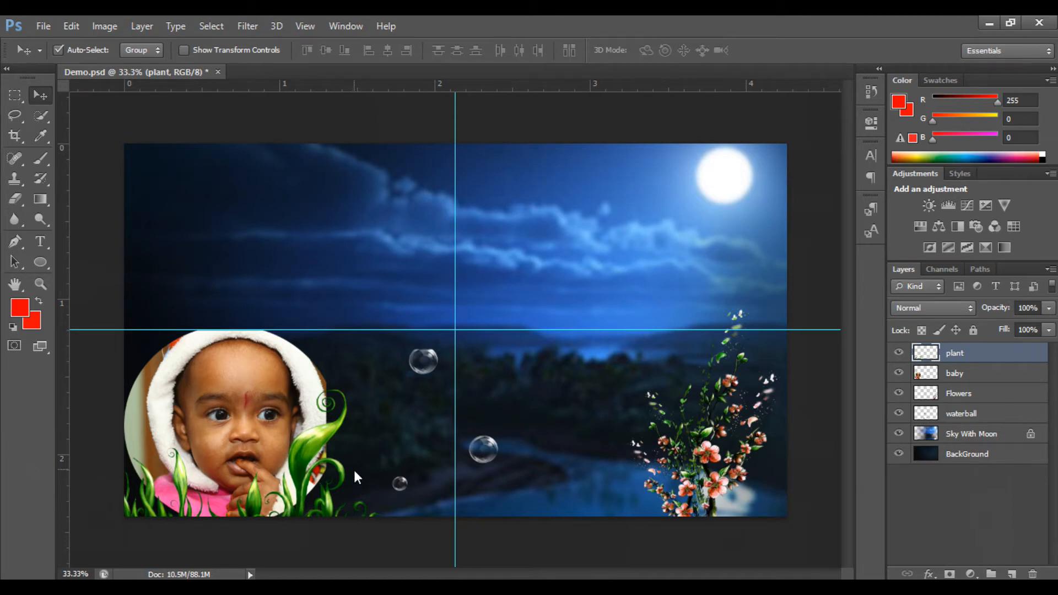
key(ctrl+t)
key(Return)
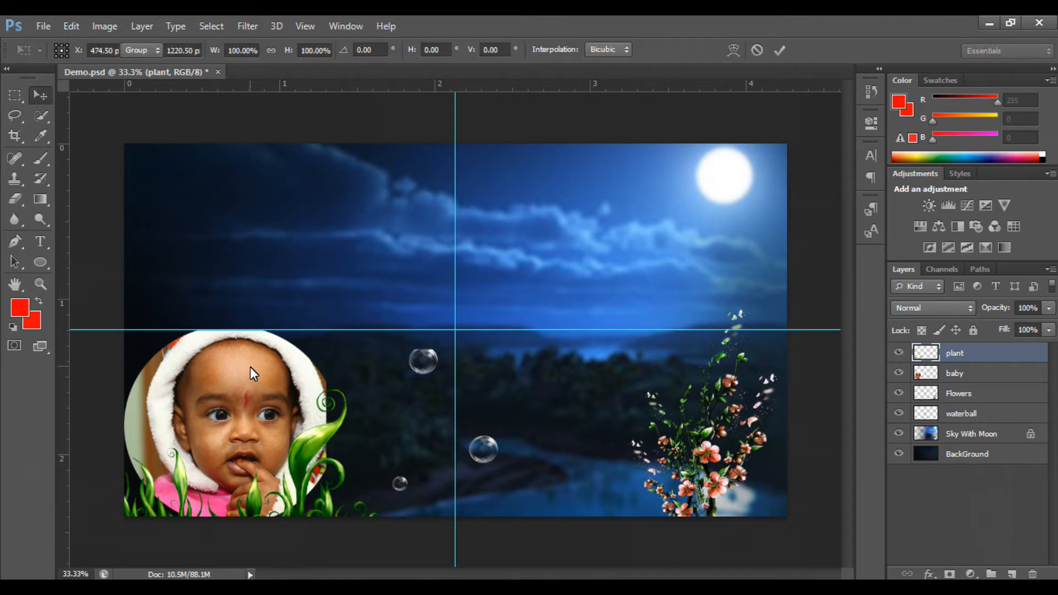
Step: Select the baby layer from the photo and enlarge it by about a third with Free Transform, extending it up and right
right_click(206, 363)
click(268, 375)
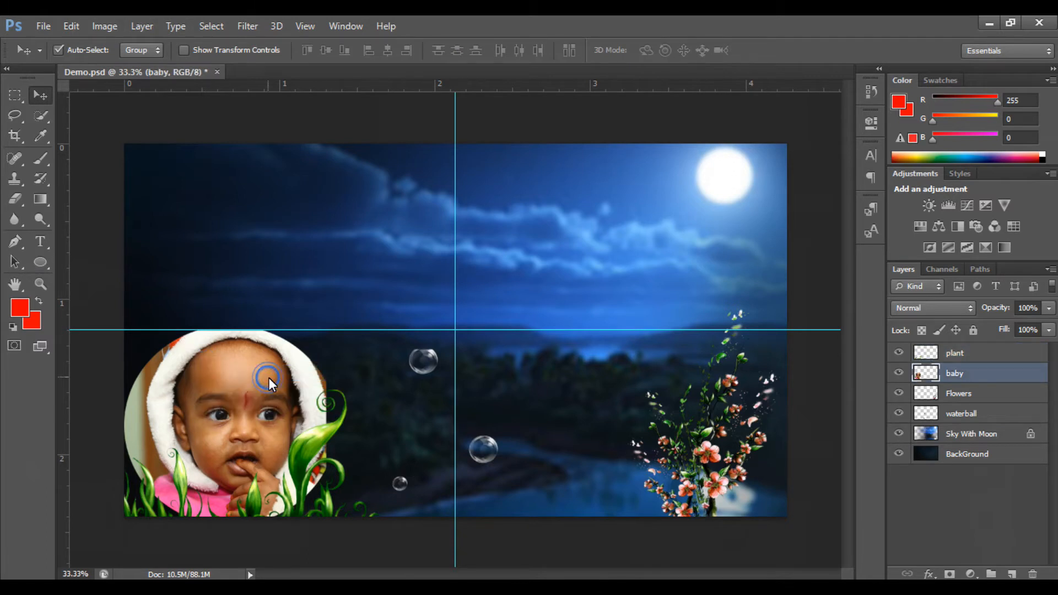
key(ctrl+t)
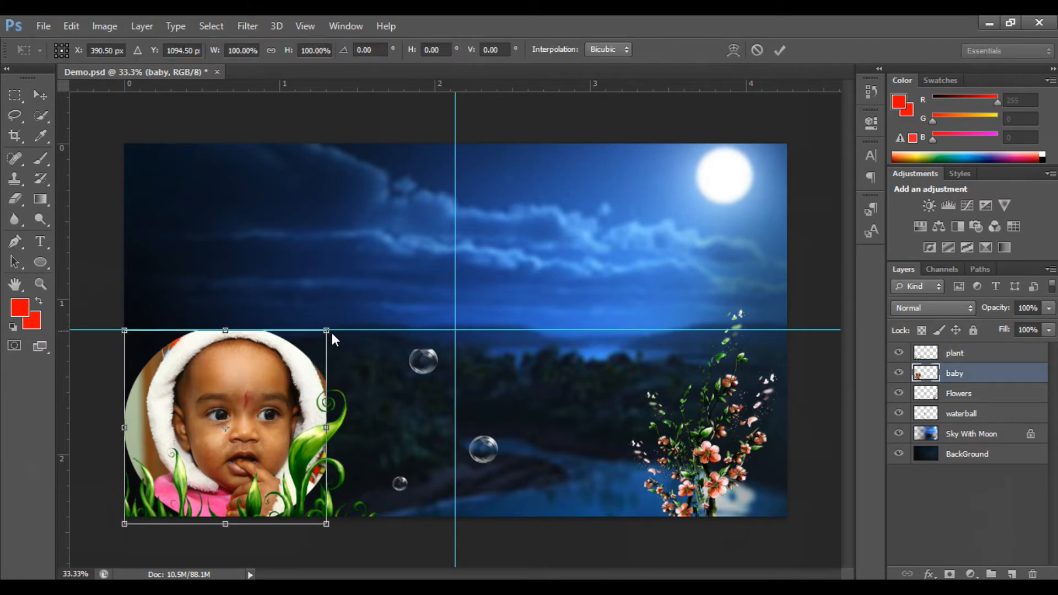
drag(332, 333, 384, 258)
key(Return)
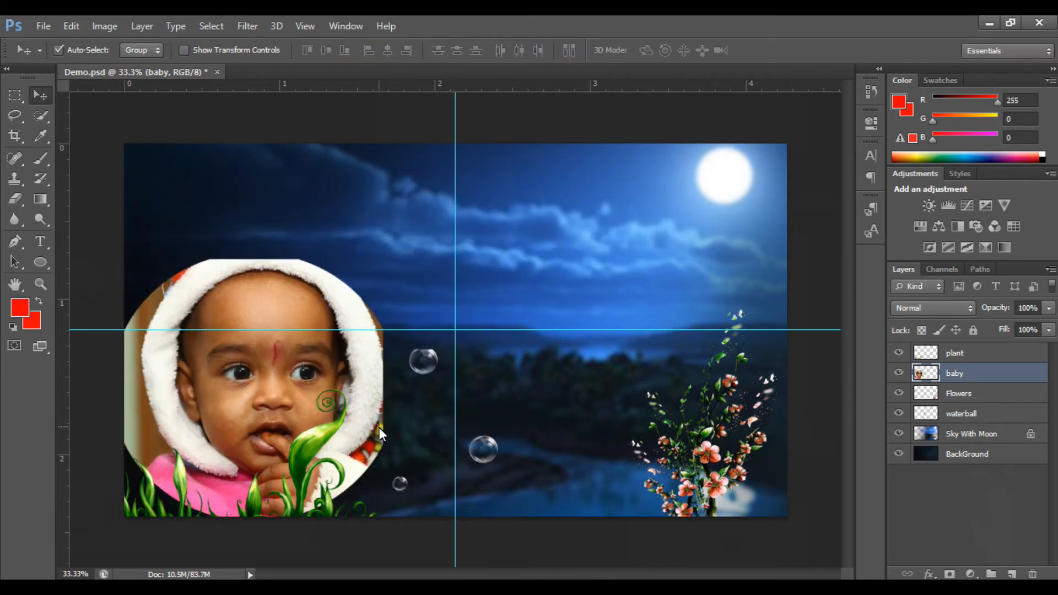
Step: Move the enlarged baby photo up to the canvas's upper-left corner
right_click(312, 352)
click(330, 359)
drag(300, 359, 309, 249)
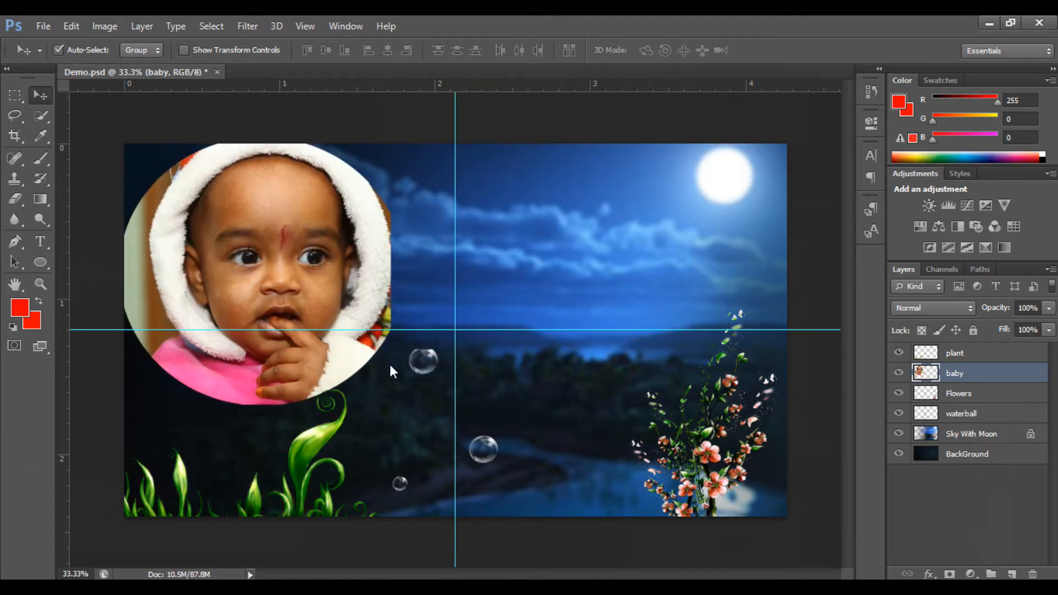
Step: Scale the baby photo to about 73.7% with Free Transform and reposition it slightly right along the canvas's upper edge
key(ctrl+t)
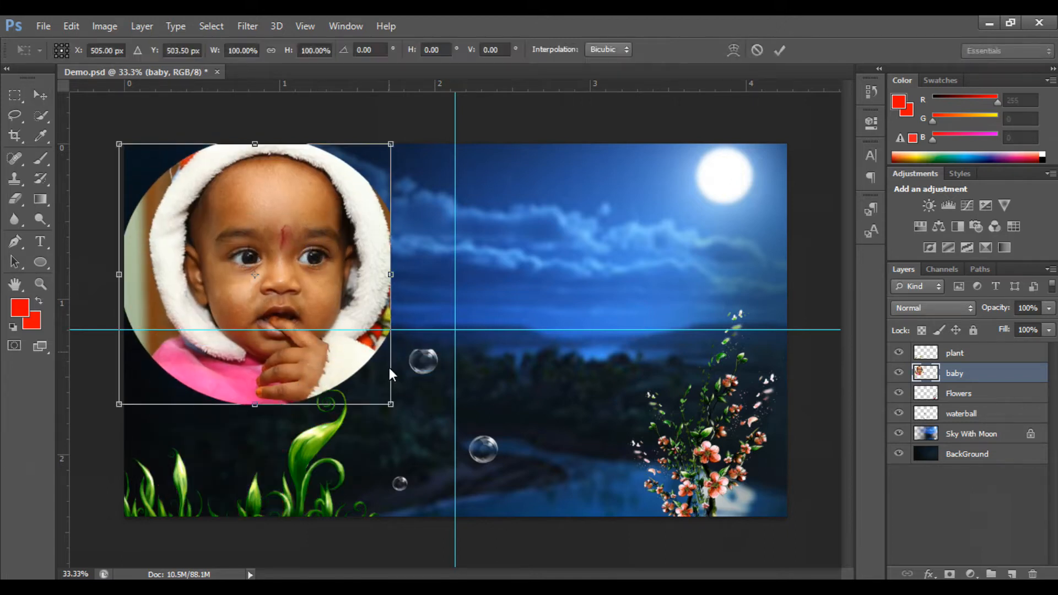
drag(391, 404, 319, 335)
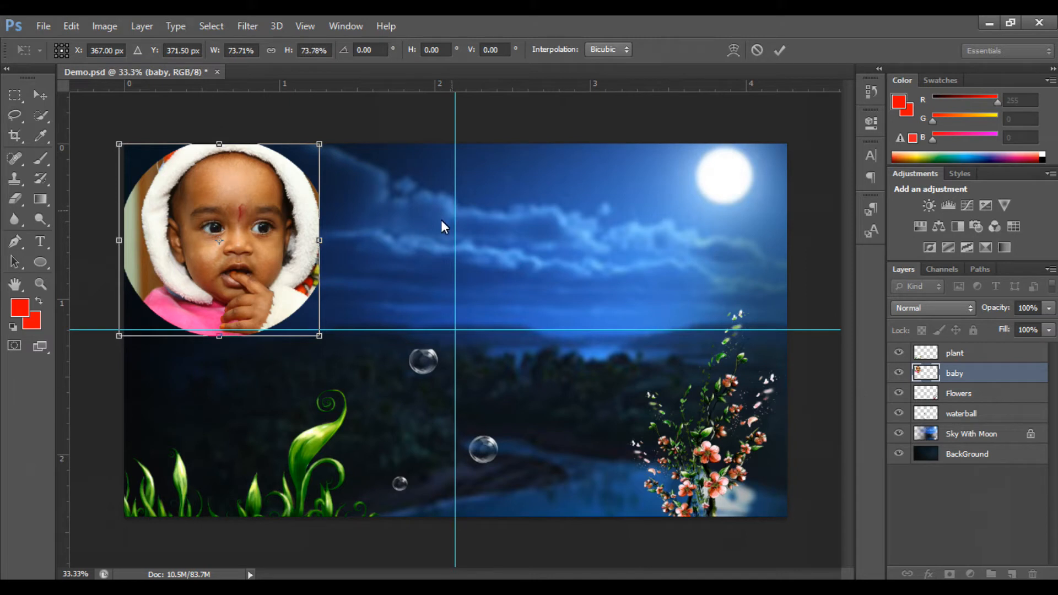
key(Return)
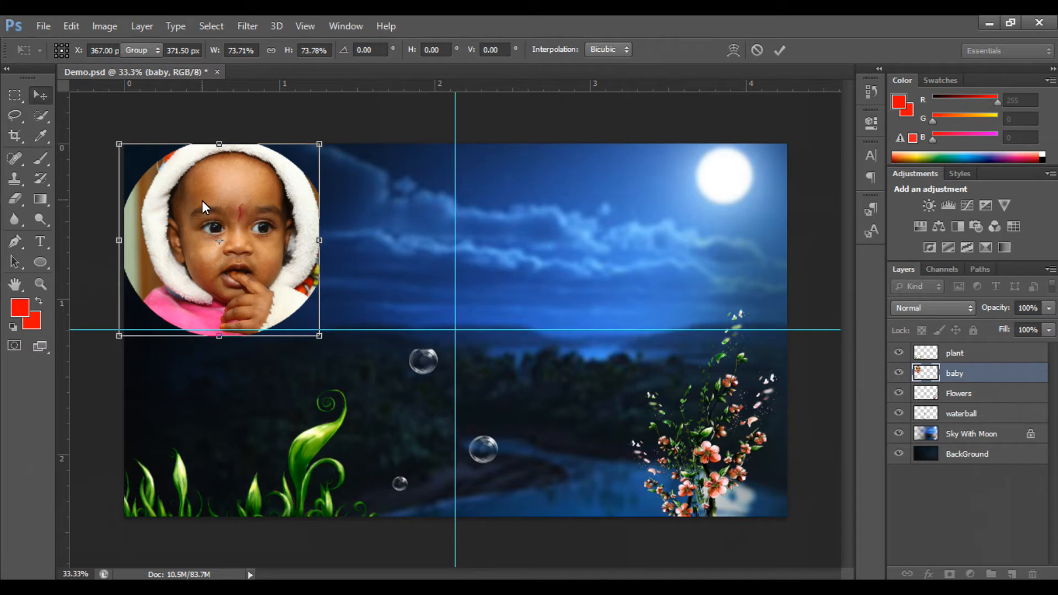
mouse_move(249, 243)
mouse_down()
mouse_move(334, 266)
mouse_move(250, 227)
mouse_up()
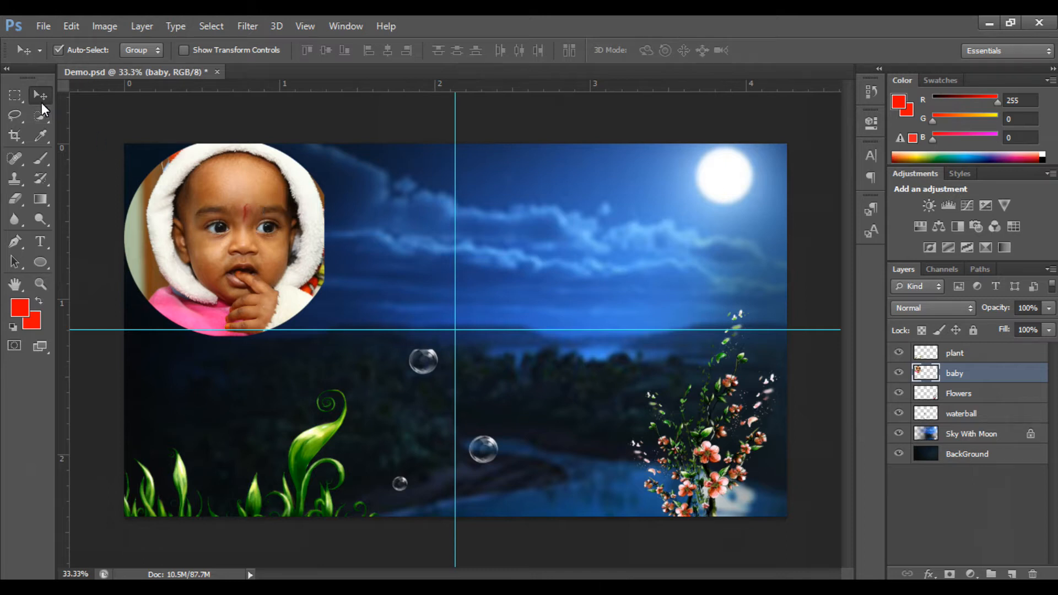
drag(260, 220, 281, 248)
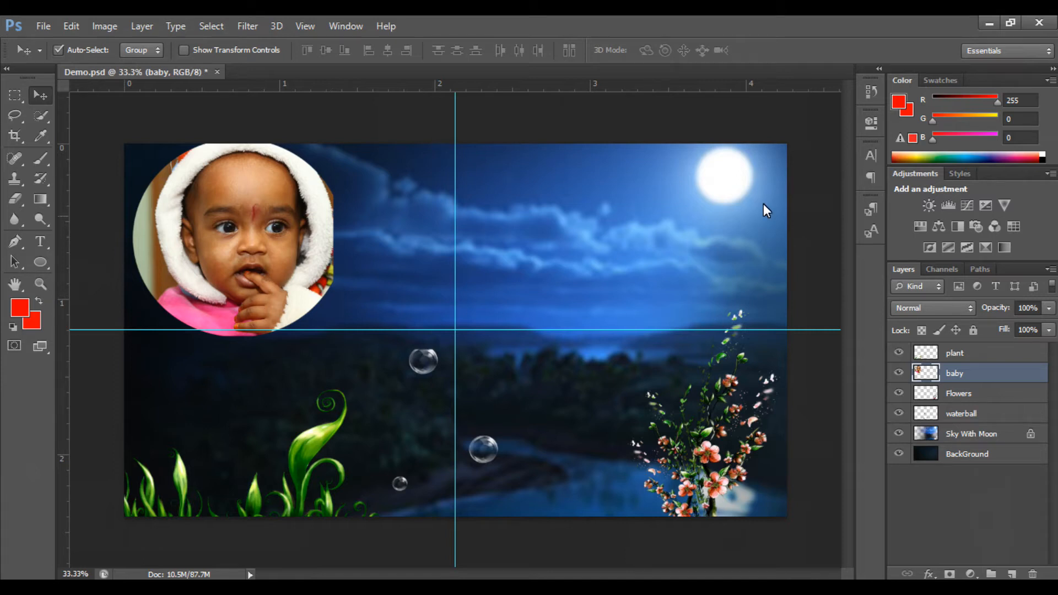
Step: Select the Sky With Moon layer from the moon and move it slightly downward
right_click(738, 180)
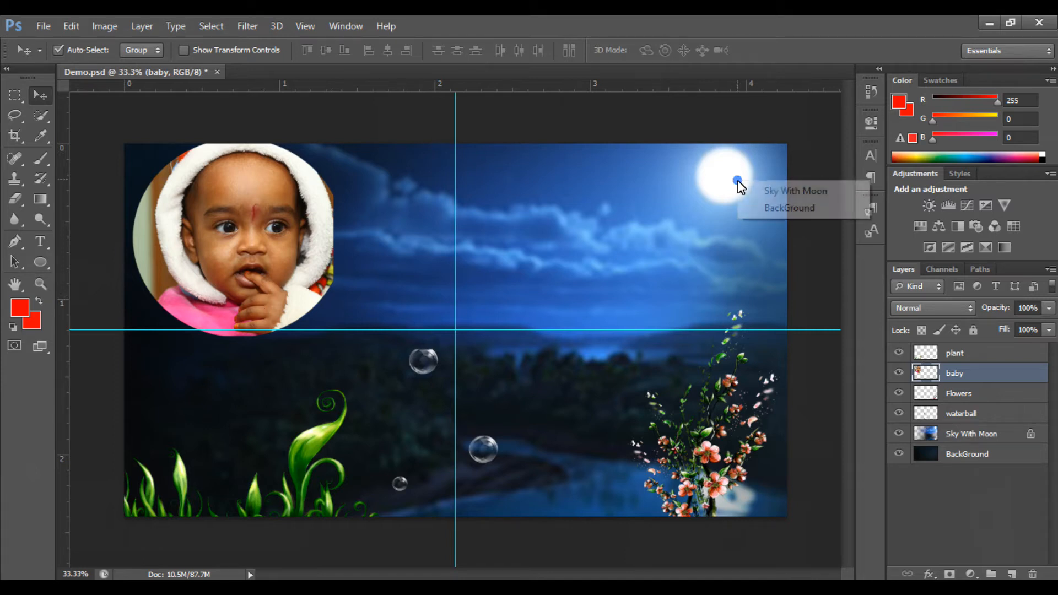
click(826, 192)
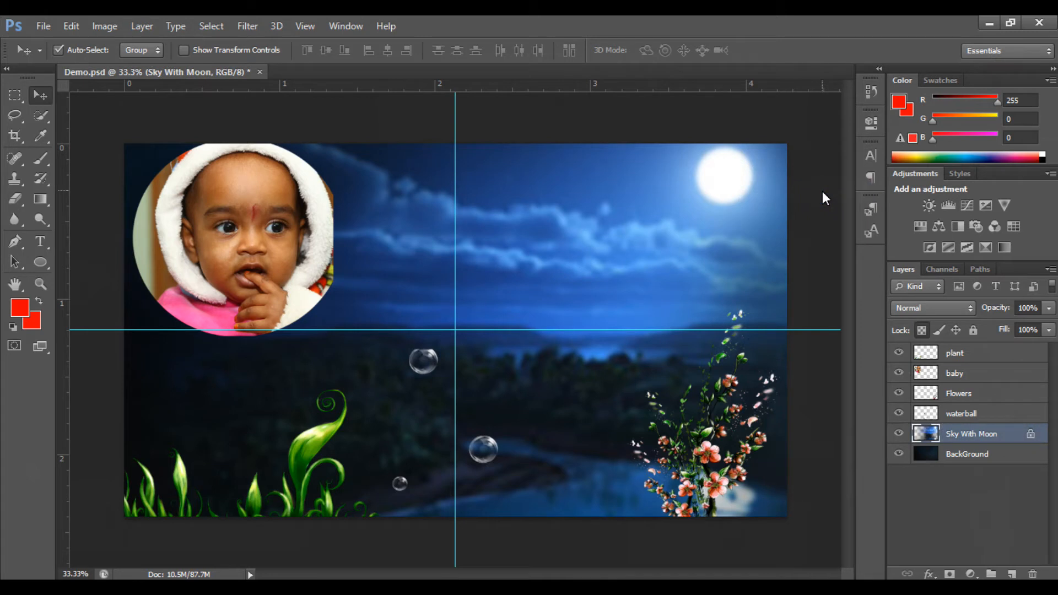
mouse_move(720, 207)
mouse_down()
mouse_move(716, 251)
mouse_move(722, 225)
mouse_up()
Step: Select the Flowers layer from the blossoms and move it slightly upward
right_click(690, 440)
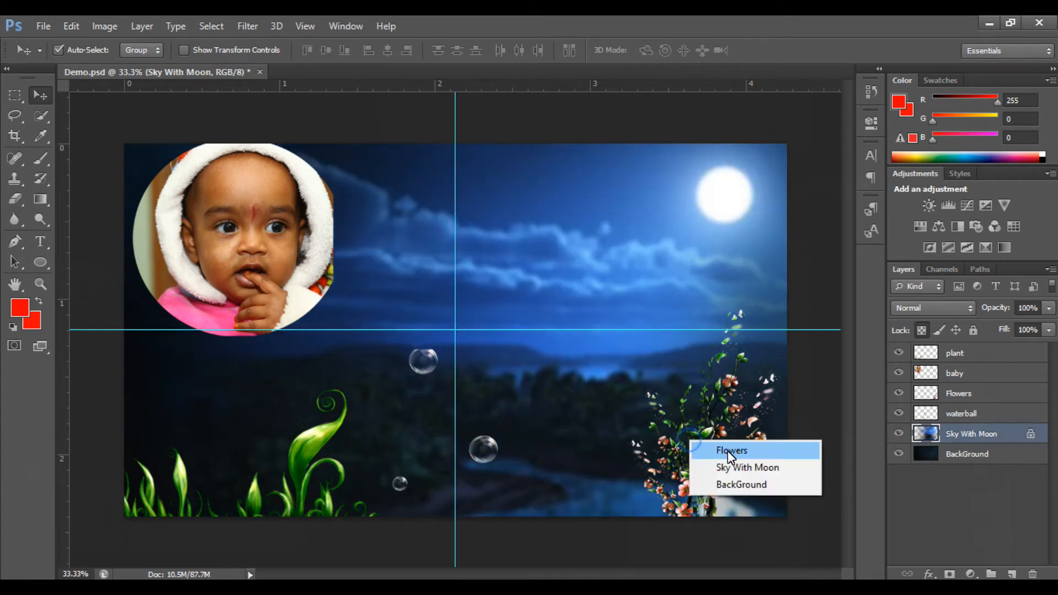
click(728, 450)
mouse_move(700, 446)
mouse_down()
mouse_move(697, 405)
mouse_move(699, 438)
mouse_up()
Step: Select the baby layer and the Sky With Moon layer beneath the photo, and move the sky slightly left and down
right_click(282, 239)
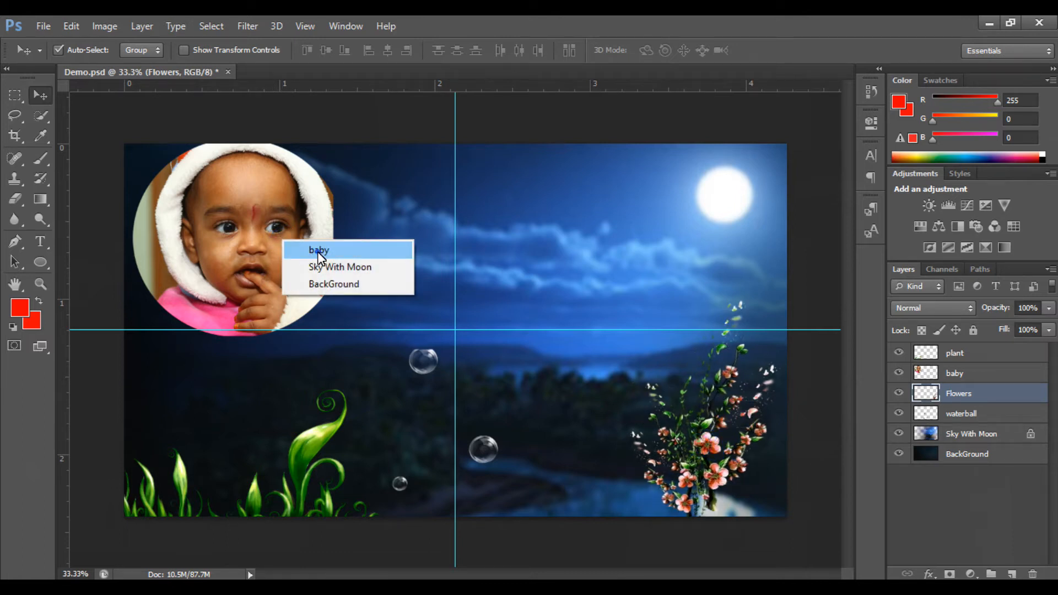
click(318, 251)
right_click(273, 229)
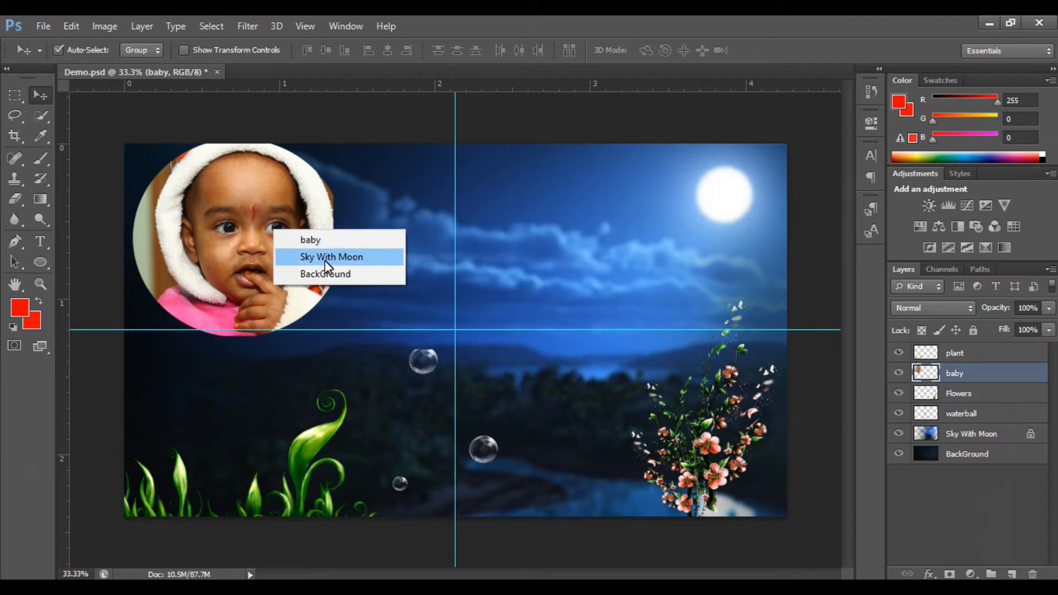
click(325, 257)
mouse_move(429, 254)
mouse_down()
mouse_move(372, 272)
mouse_move(410, 262)
mouse_up()
Step: Select the baby layer, move the sky further left and down, and move the baby photo to the canvas's left edge
right_click(269, 233)
click(325, 243)
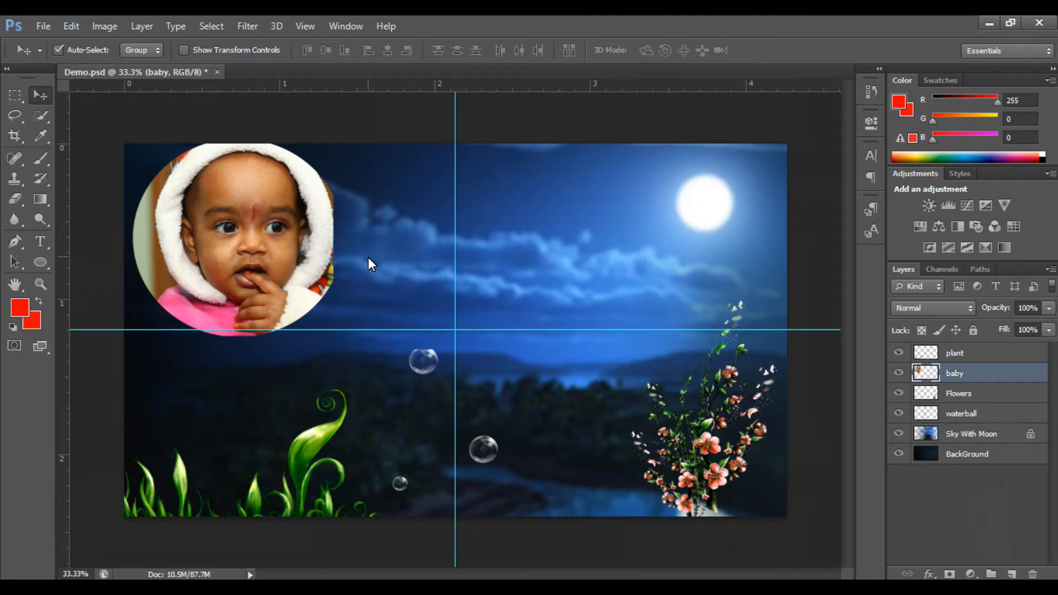
drag(695, 218, 674, 225)
mouse_move(186, 220)
mouse_down()
mouse_move(215, 242)
mouse_move(177, 223)
mouse_up()
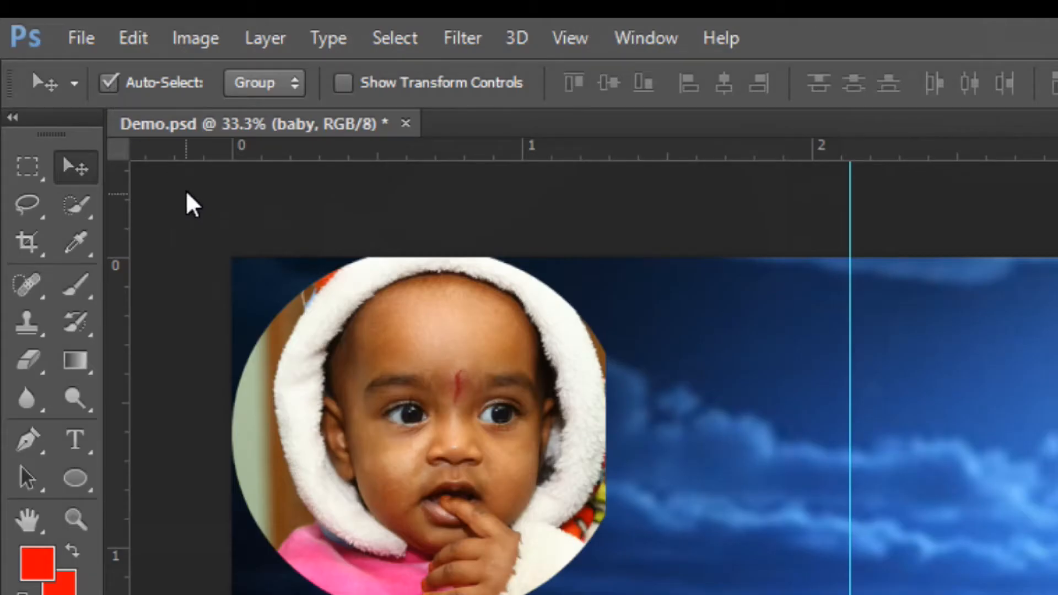
Step: Turn off Auto-Select and reposition the baby photo near the upper-left corner, moving it from different areas of the canvas
click(109, 83)
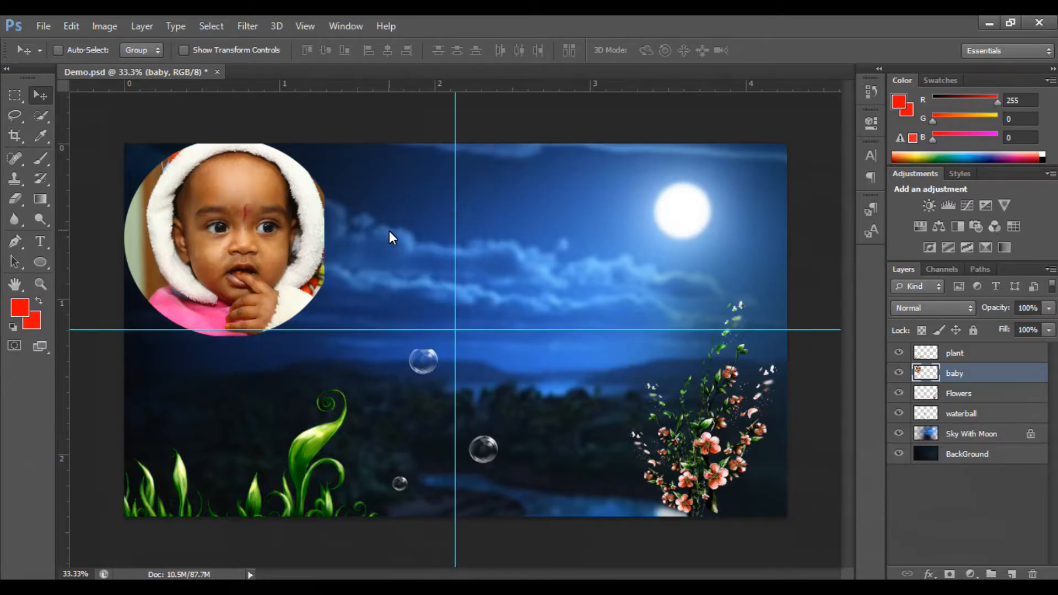
drag(425, 202, 439, 216)
drag(679, 279, 757, 404)
drag(716, 372, 719, 385)
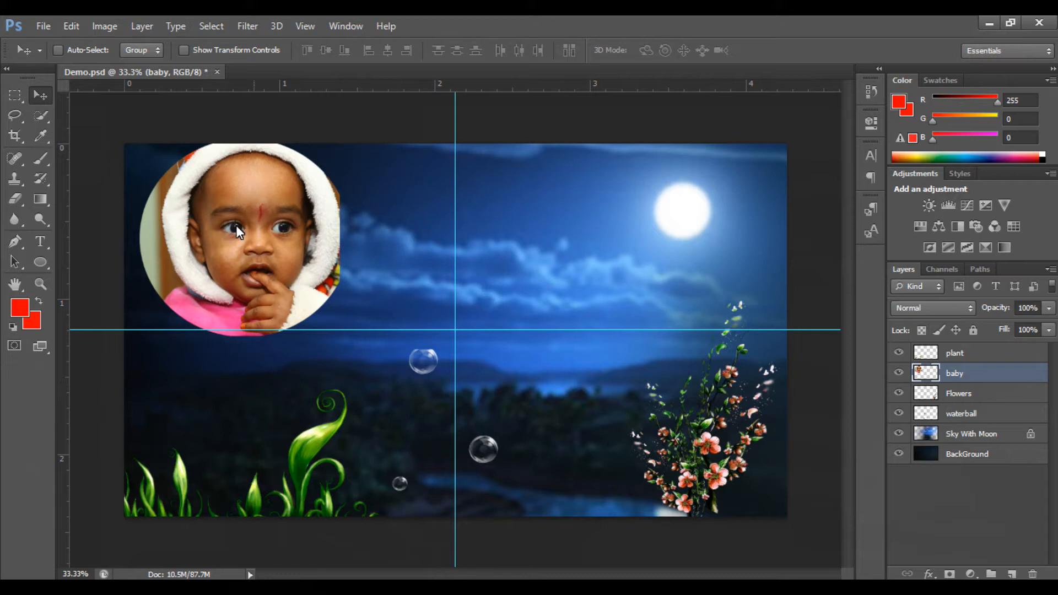
drag(753, 348, 602, 264)
drag(312, 221, 443, 283)
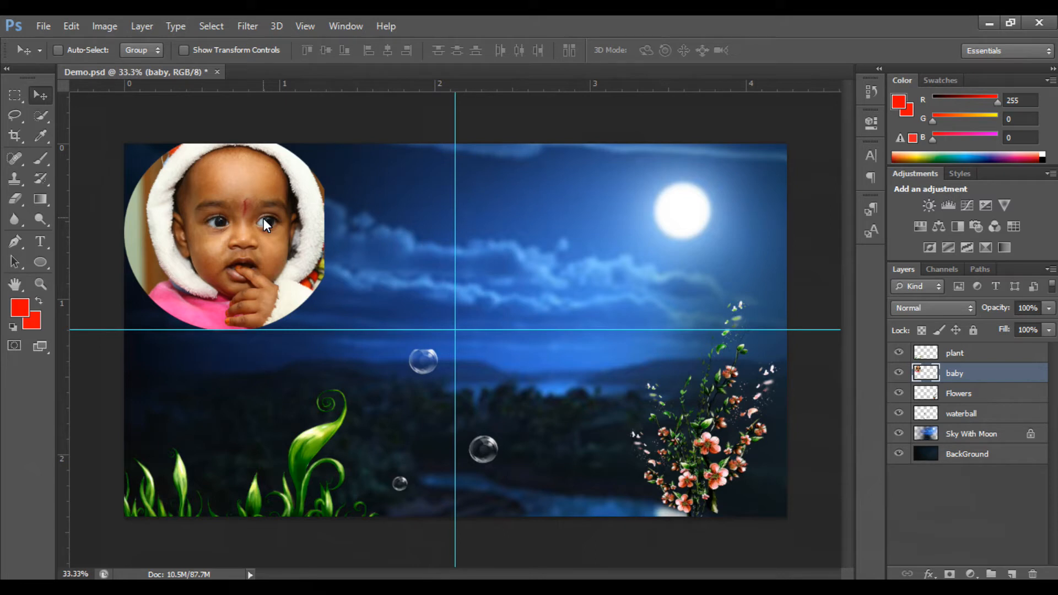
drag(230, 157, 245, 200)
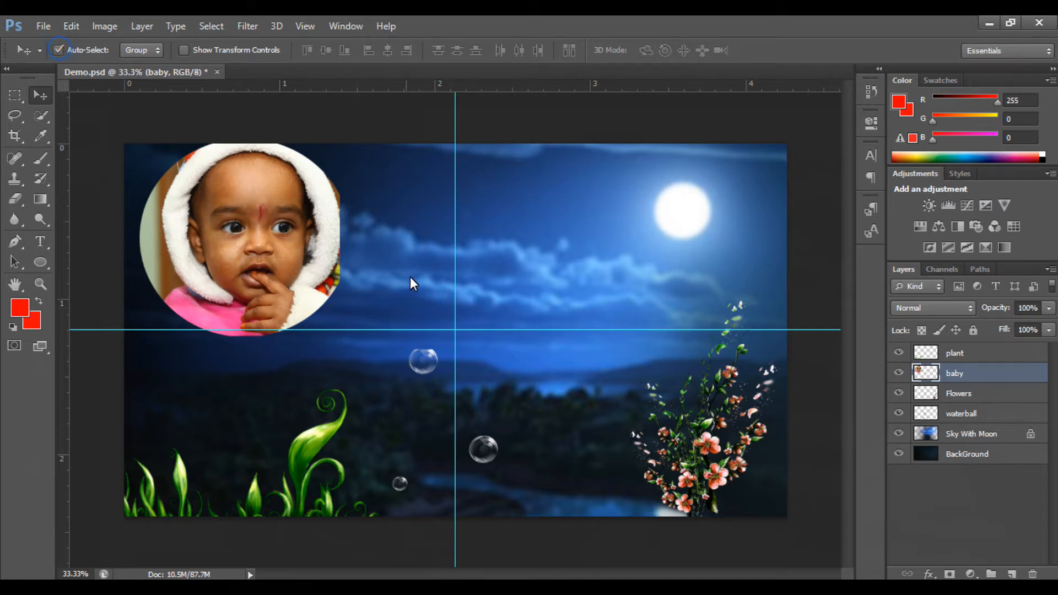
Step: With Auto-Select on, move the sky slightly right and up, and the baby photo slightly right and down
mouse_move(414, 265)
mouse_down()
mouse_move(415, 282)
mouse_move(418, 263)
mouse_up()
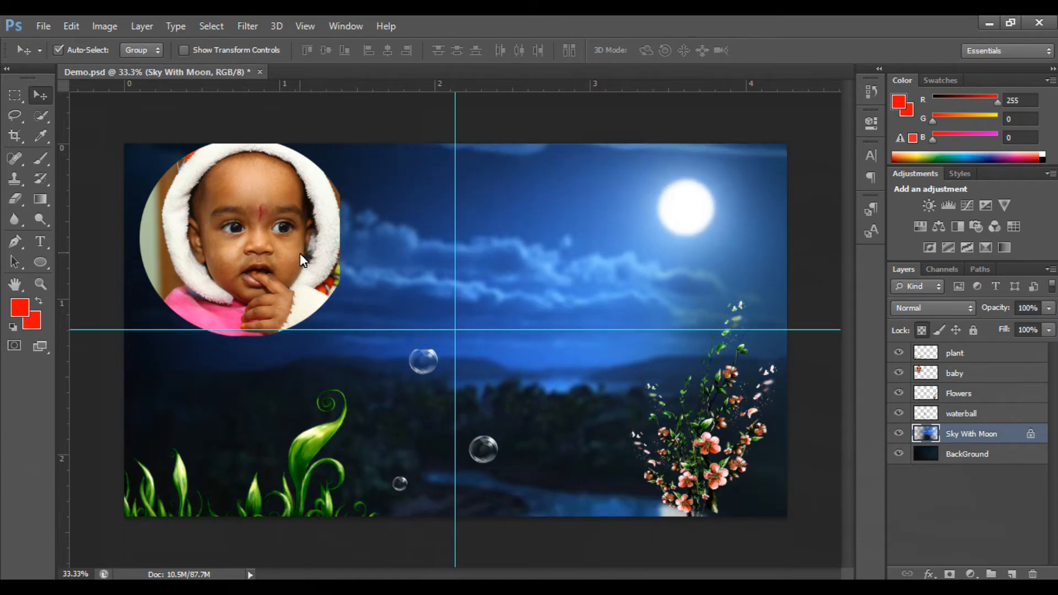
mouse_move(299, 248)
mouse_down()
mouse_move(378, 279)
mouse_move(421, 448)
mouse_move(304, 254)
mouse_up()
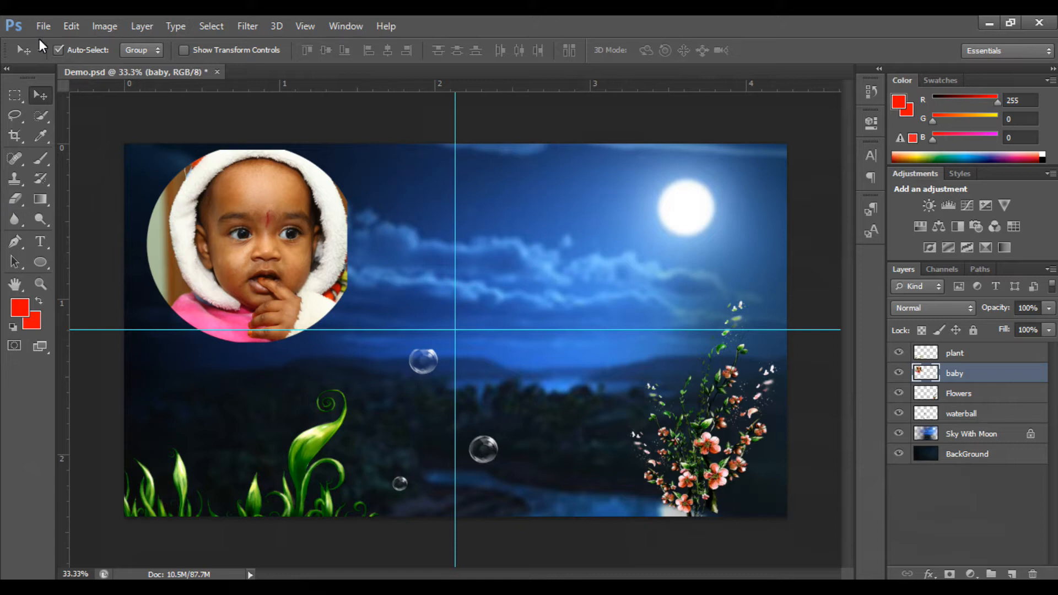
Step: Turn off Auto-Select and move the baby photo to the canvas's upper-left corner from other areas of the canvas
mouse_move(685, 233)
mouse_down()
mouse_move(668, 207)
mouse_move(686, 258)
mouse_move(684, 227)
mouse_up()
drag(735, 445, 711, 448)
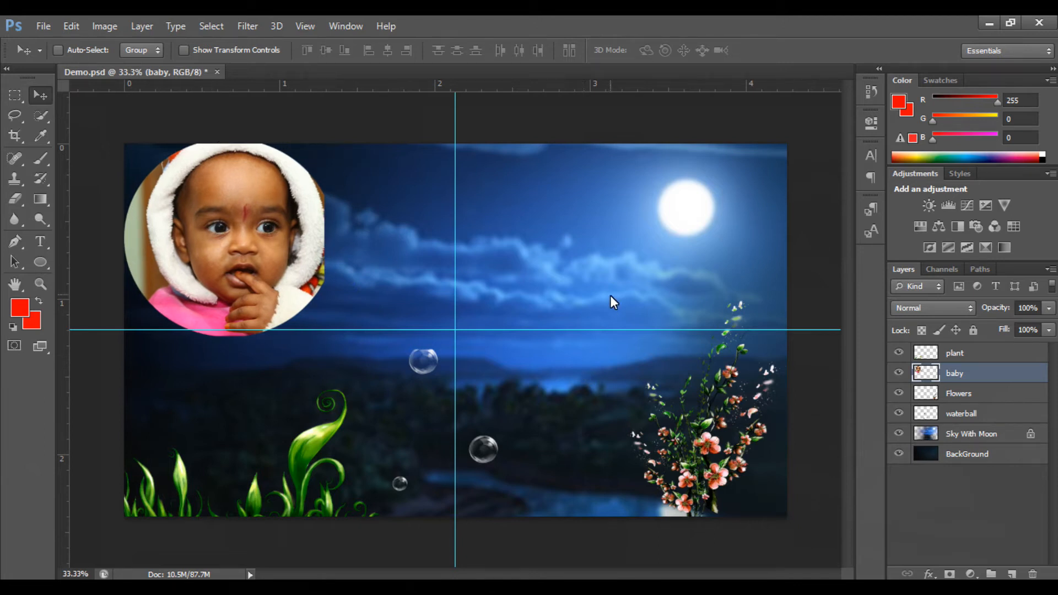
Step: Select the Sky With Moon layer on the canvas and move the sky slightly right and up
right_click(663, 246)
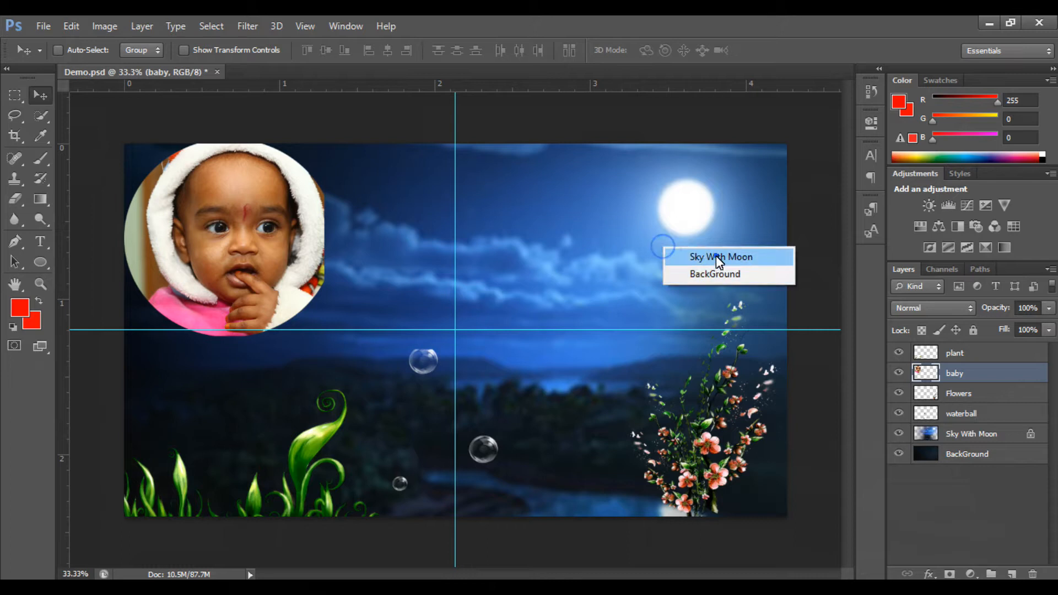
click(716, 256)
drag(717, 240, 726, 234)
mouse_move(252, 438)
mouse_down()
mouse_move(293, 457)
mouse_move(211, 421)
mouse_move(260, 441)
mouse_up()
Step: Select the waterball layer at a bubble on the canvas and move the bubbles slightly left and down
right_click(654, 466)
right_click(476, 450)
click(525, 466)
drag(764, 170, 756, 181)
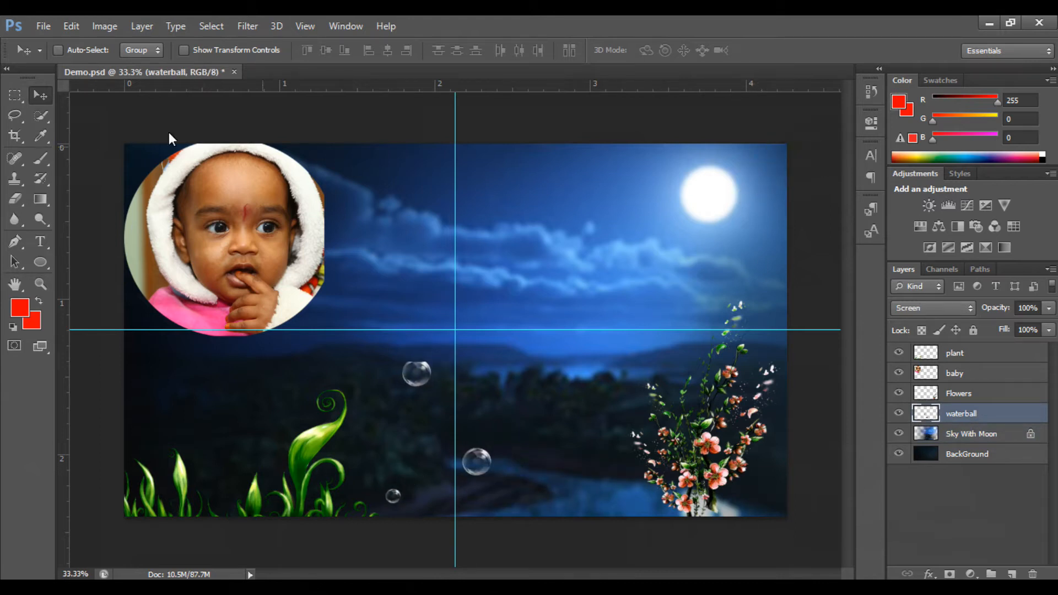
Step: Turn on Auto-Select and nudge the sky left, the bubbles right and up, and the baby photo slightly right
click(57, 50)
drag(716, 203, 709, 200)
drag(424, 387, 431, 380)
drag(279, 237, 287, 234)
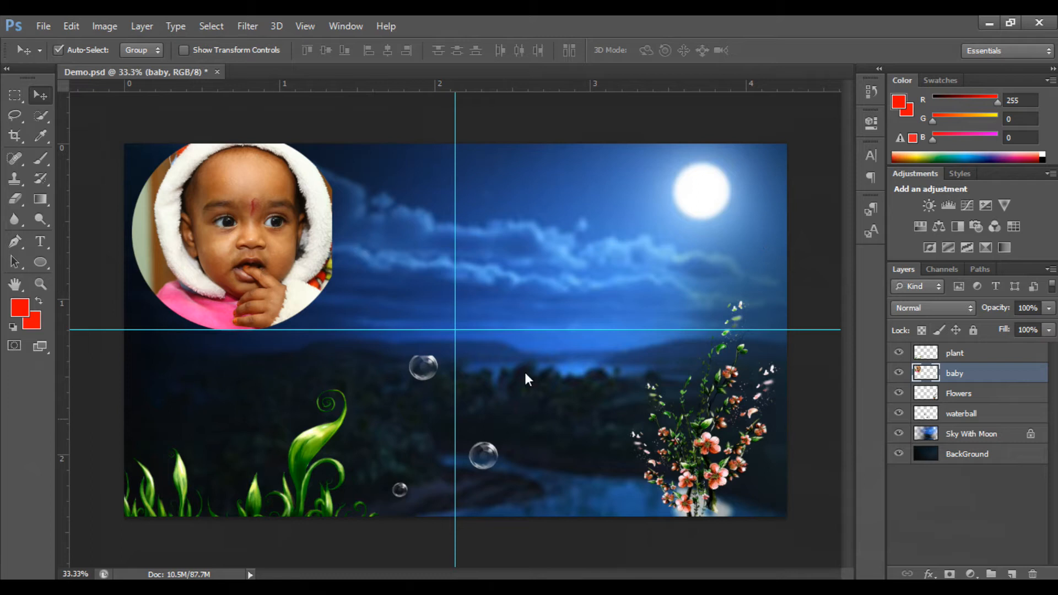
drag(242, 233, 250, 241)
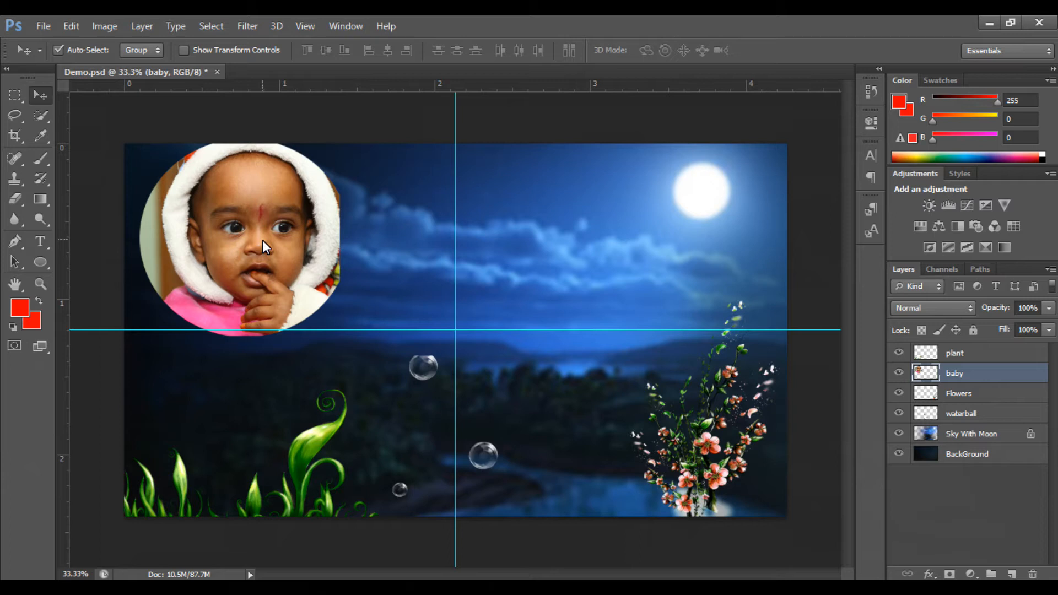
Step: Try enlarging and stretching the baby photo with Free Transform, and cancel the transformation
key(ctrl+t)
drag(330, 337, 416, 393)
drag(340, 268, 393, 268)
key(ctrl+z)
key(ctrl+z)
key(ctrl+z)
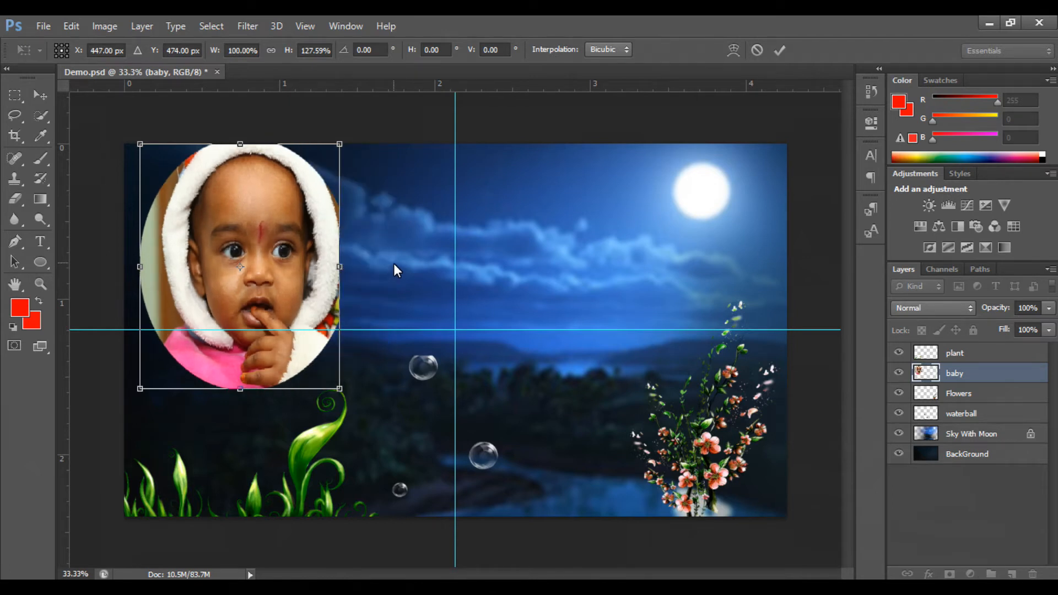
key(Escape)
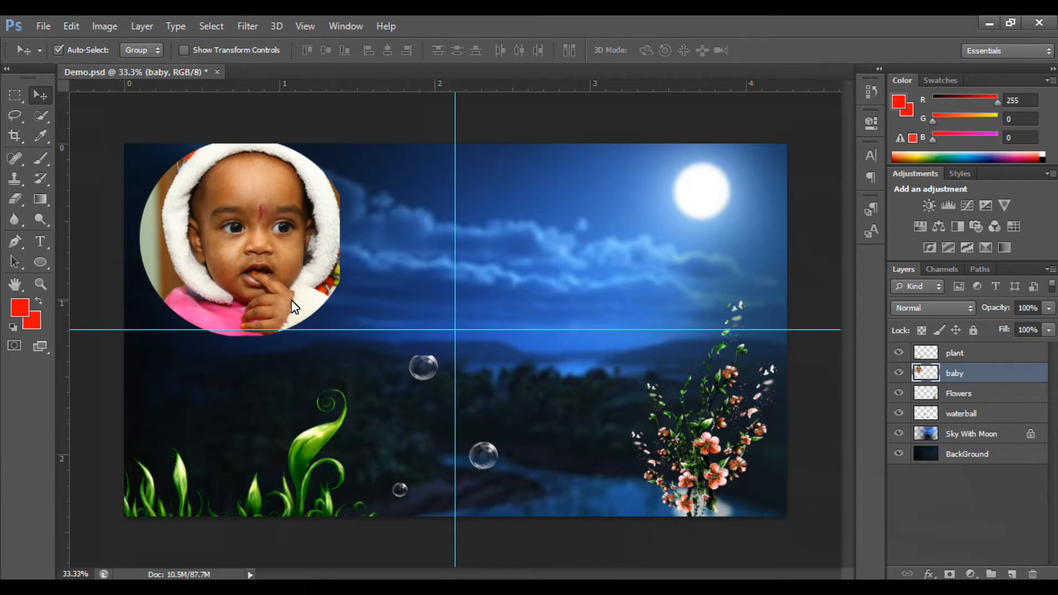
Step: Move the baby photo slightly right and down, and back to the canvas's upper-left corner
drag(282, 283, 289, 293)
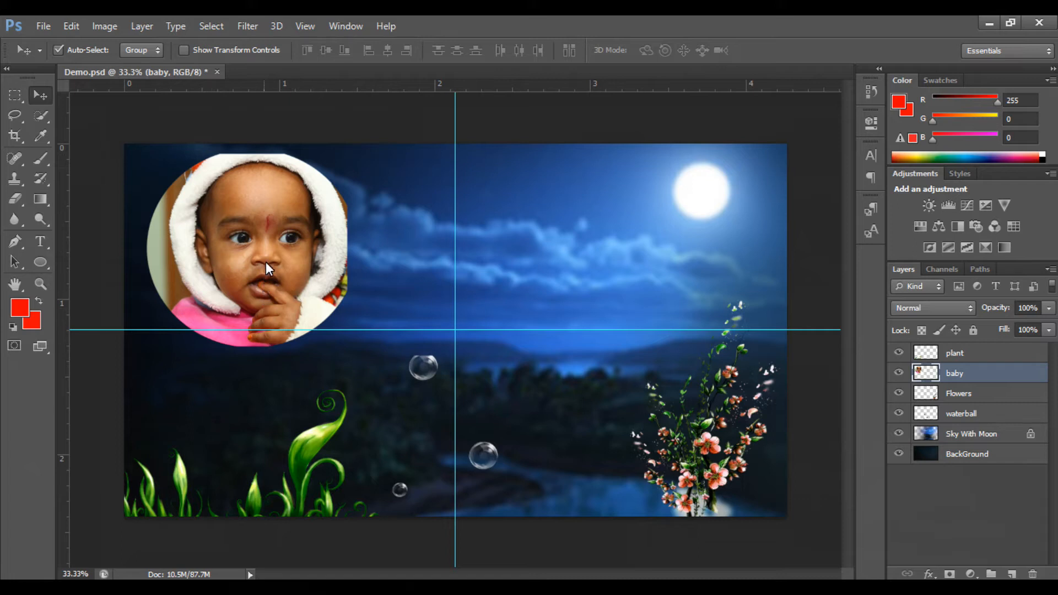
mouse_move(266, 249)
mouse_down()
mouse_move(260, 238)
mouse_move(247, 245)
mouse_up()
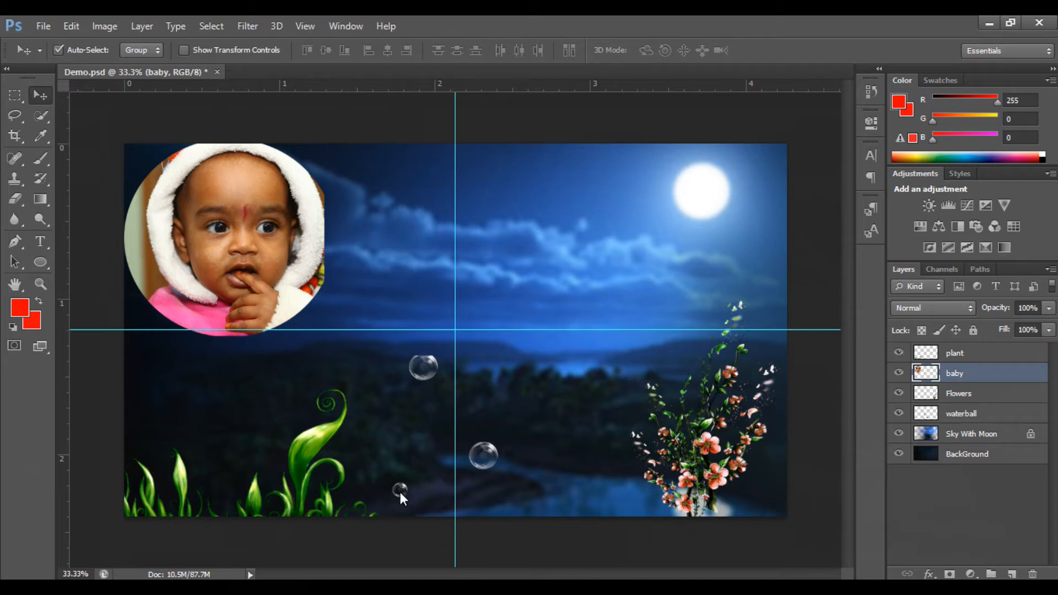
Step: Hide and show the baby layer twice, and the plant and Flowers layers once each
click(898, 375)
click(898, 375)
click(899, 375)
click(898, 375)
click(898, 352)
click(898, 353)
click(898, 392)
click(898, 394)
Step: Hide and show the waterball, Sky With Moon and BackGround layers in turn, repeating it for Sky With Moon
click(899, 414)
click(897, 414)
click(898, 434)
click(898, 433)
click(899, 453)
click(899, 453)
click(898, 435)
click(898, 433)
click(898, 432)
click(898, 433)
Step: Hide and show the Flowers layer twice
click(899, 393)
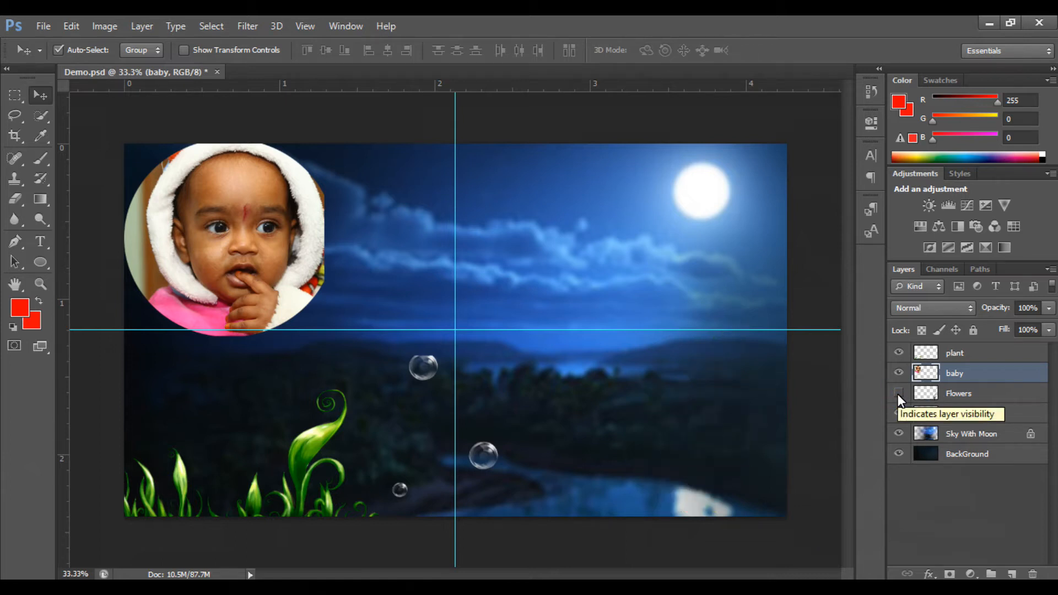
click(898, 392)
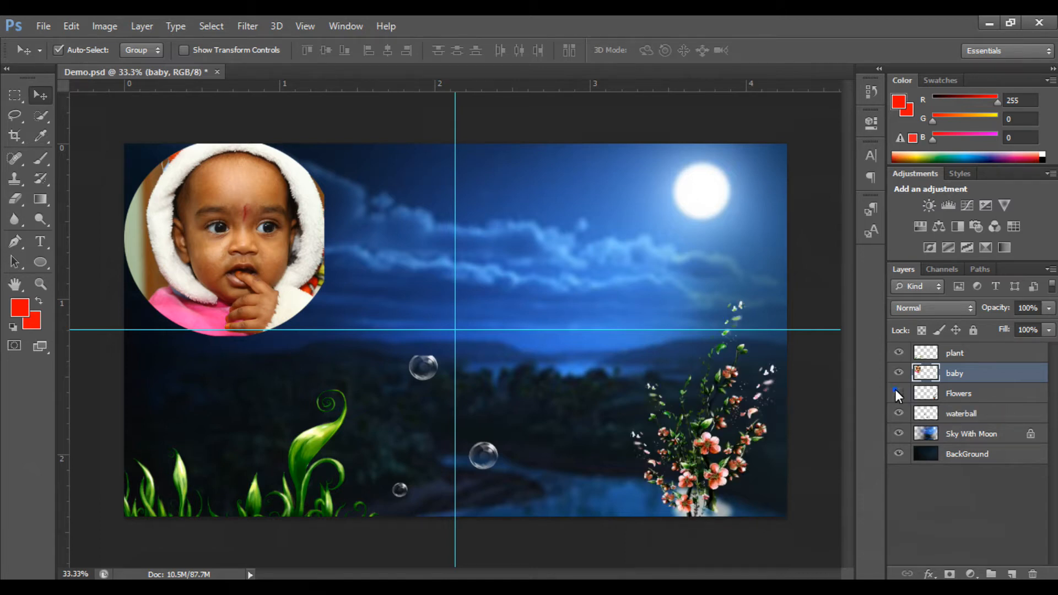
click(897, 393)
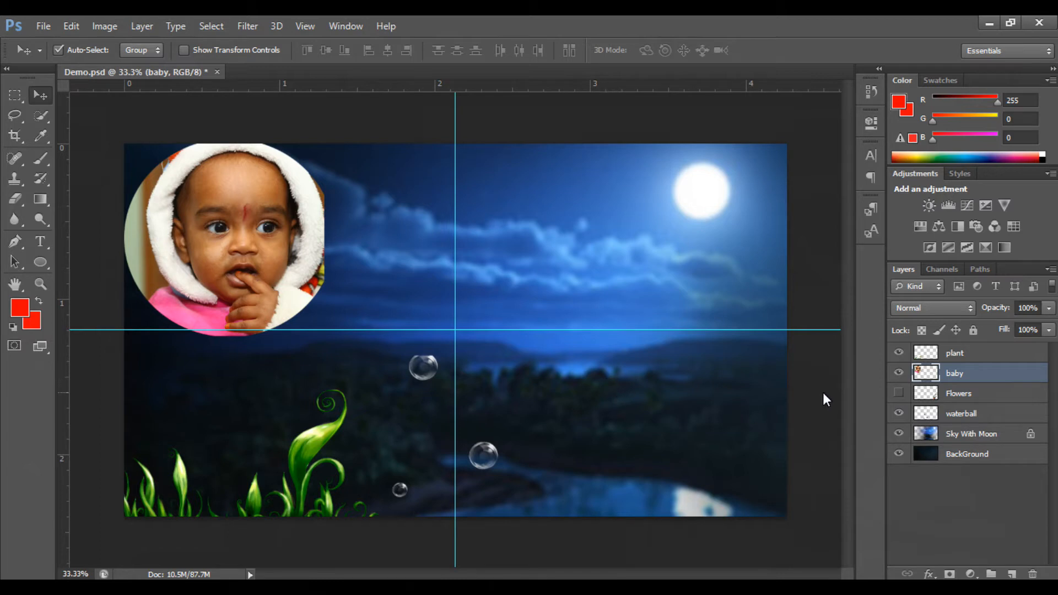
click(899, 392)
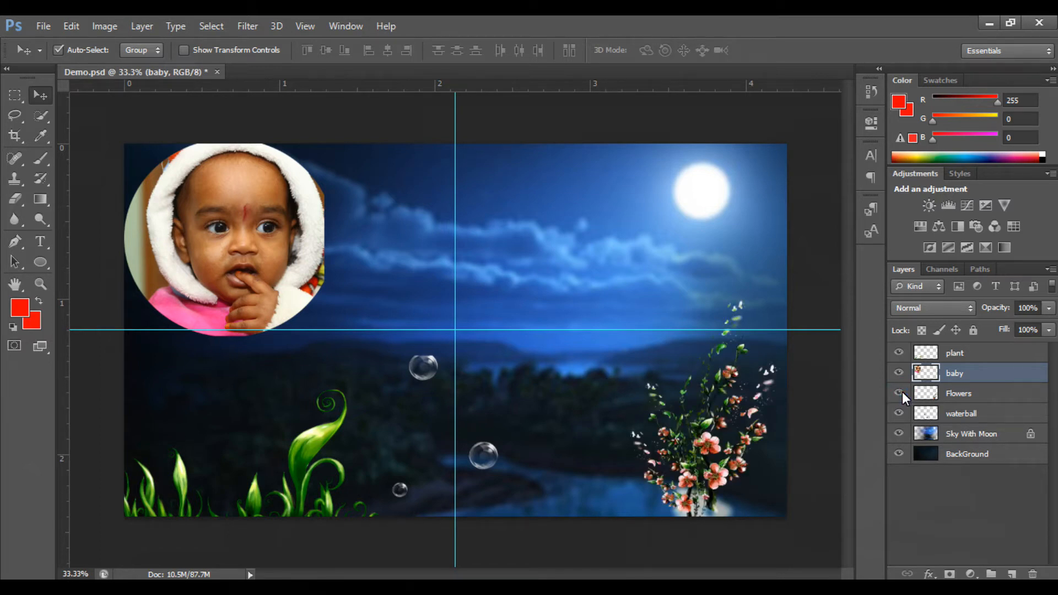
Step: Try deleting the Flowers layer while it is hidden, undo the deletion and show the layer again
click(898, 390)
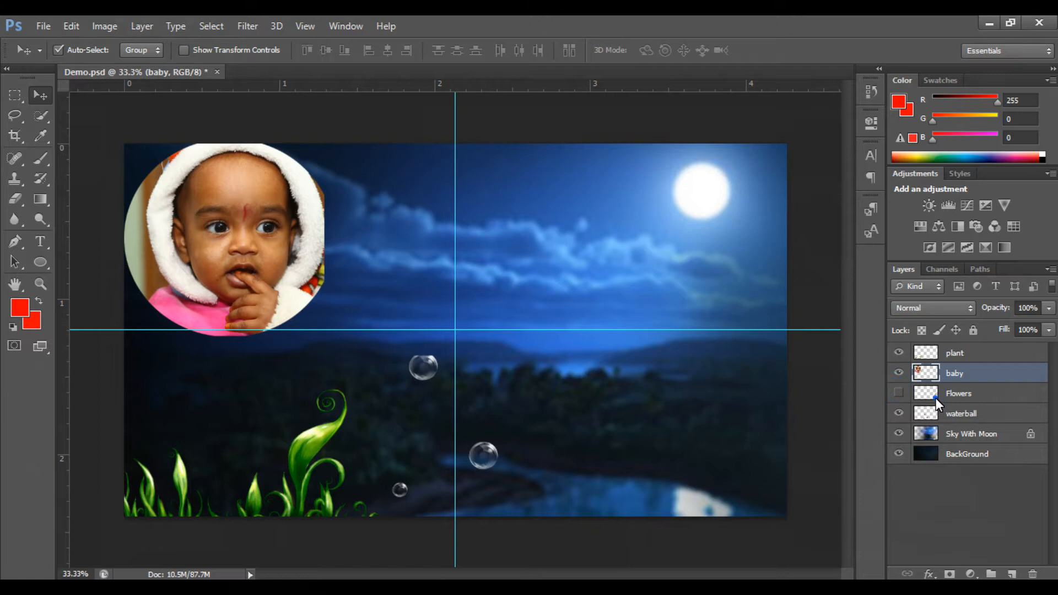
click(936, 397)
key(Delete)
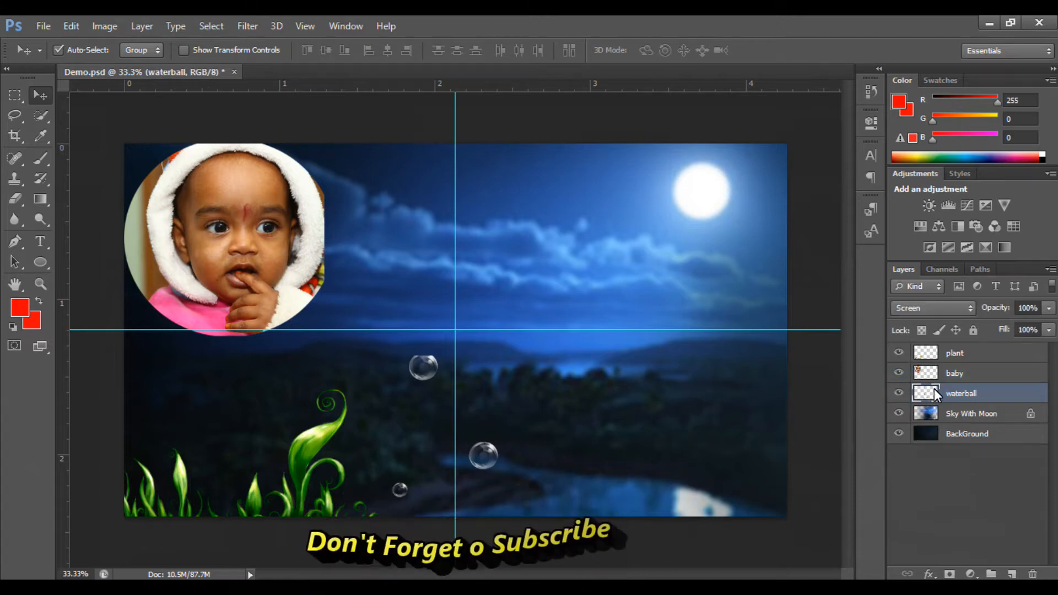
key(ctrl+z)
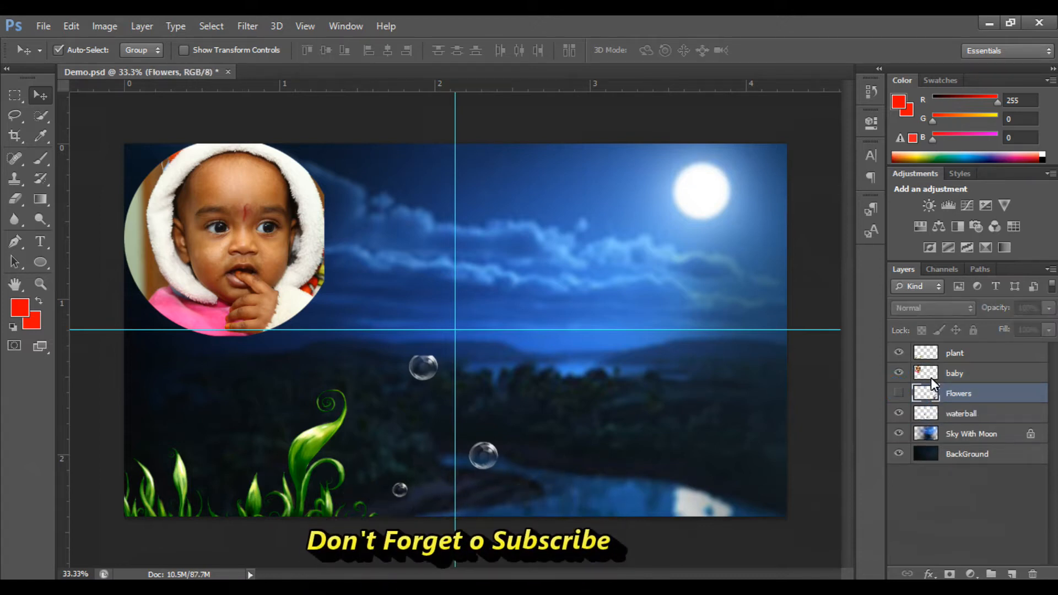
click(897, 393)
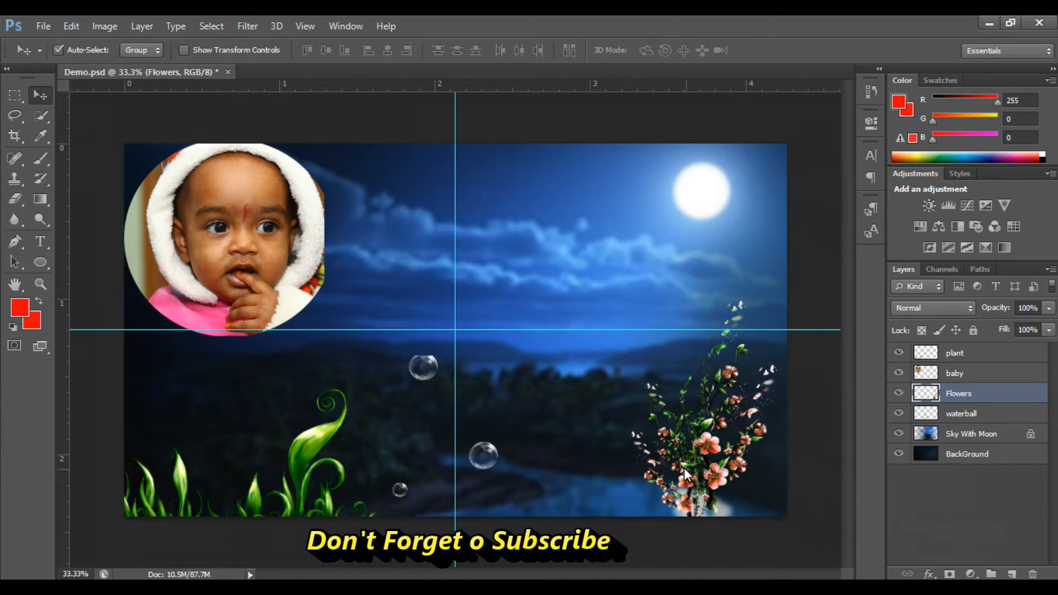
Step: Select the baby layer and move the baby photo slightly right and down
click(921, 375)
drag(223, 239, 236, 240)
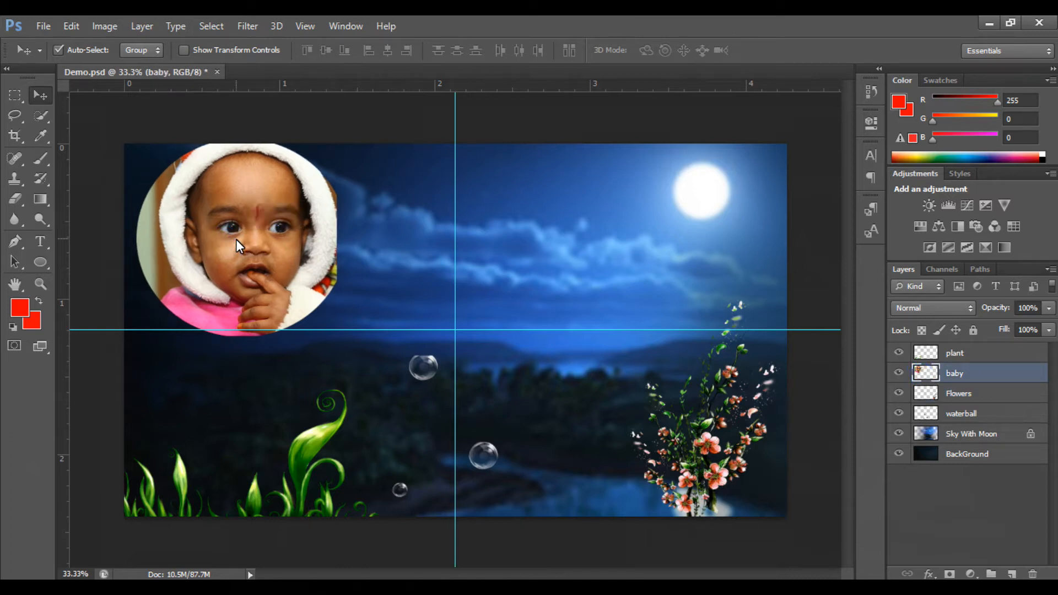
drag(236, 239, 240, 245)
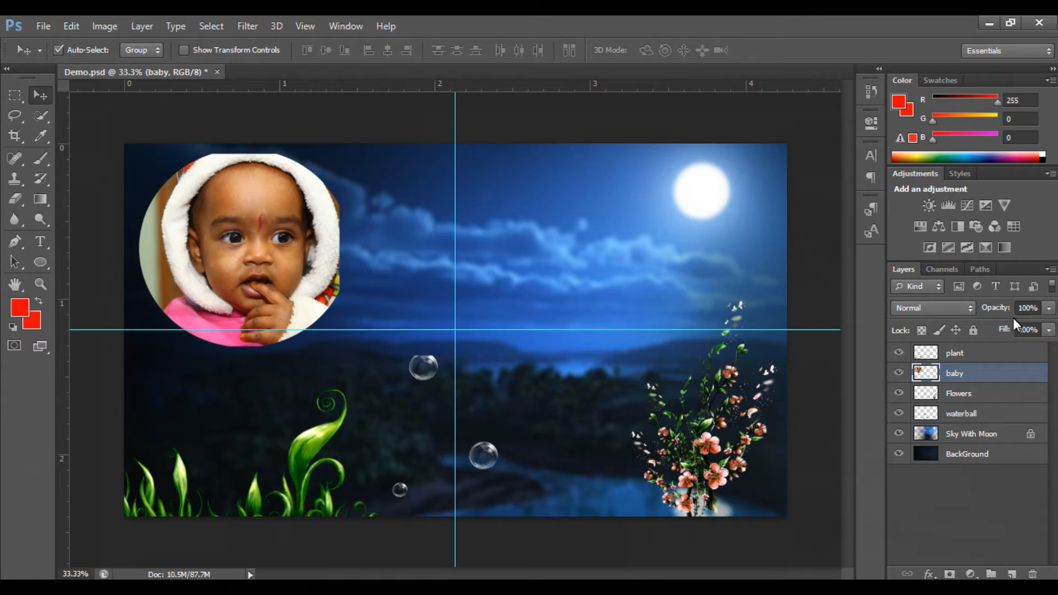
Step: Lower the baby layer's opacity to 25% and restore it to 100%
click(1048, 308)
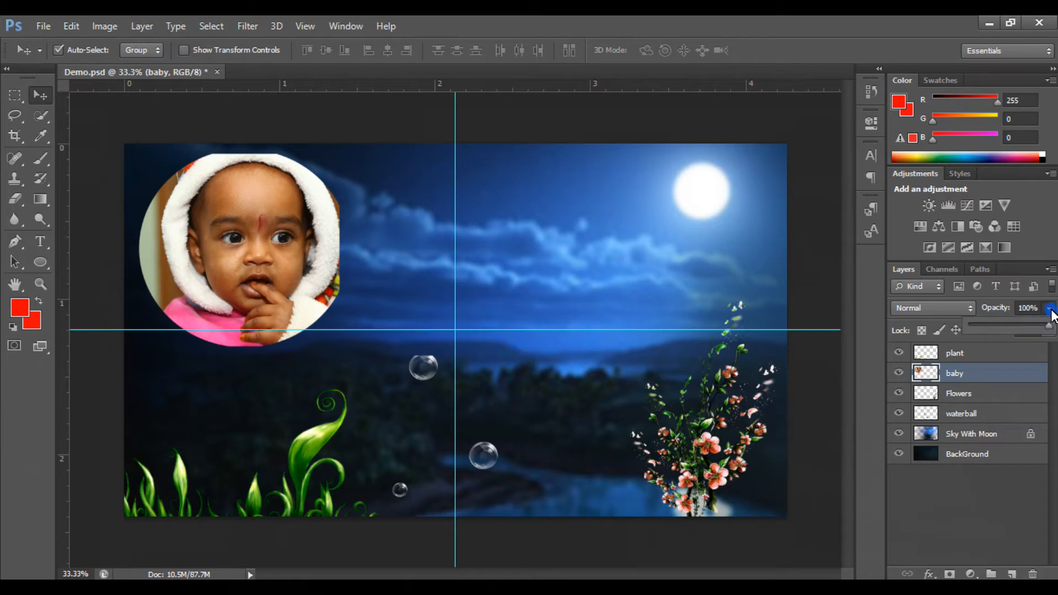
drag(1049, 326, 1048, 327)
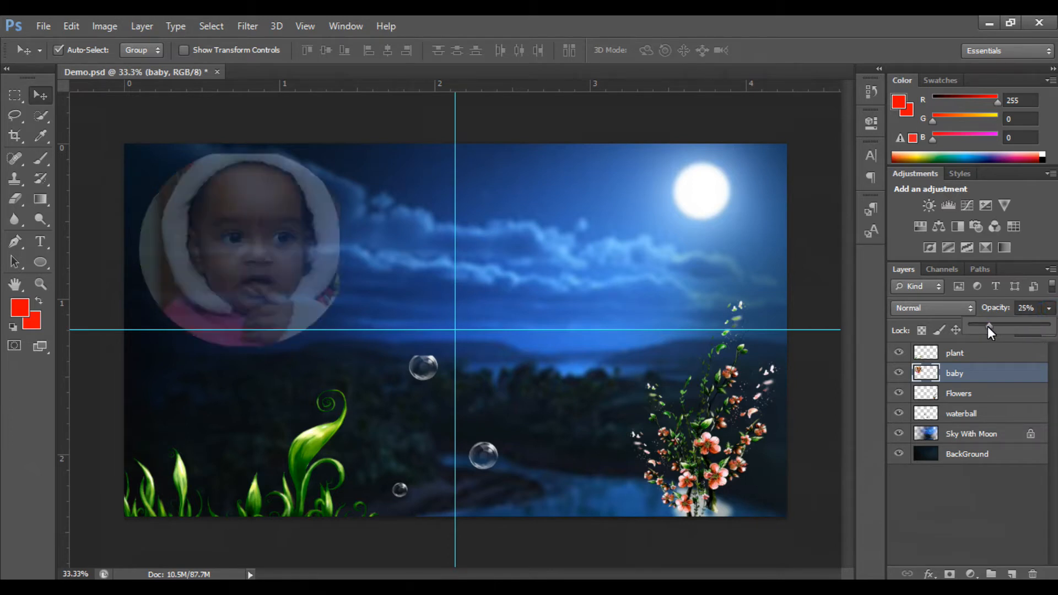
drag(991, 330, 1038, 328)
Step: Select the Sky With Moon layer at the moon and set its opacity to 54%
right_click(702, 190)
click(750, 196)
click(1049, 308)
drag(1043, 326, 1012, 323)
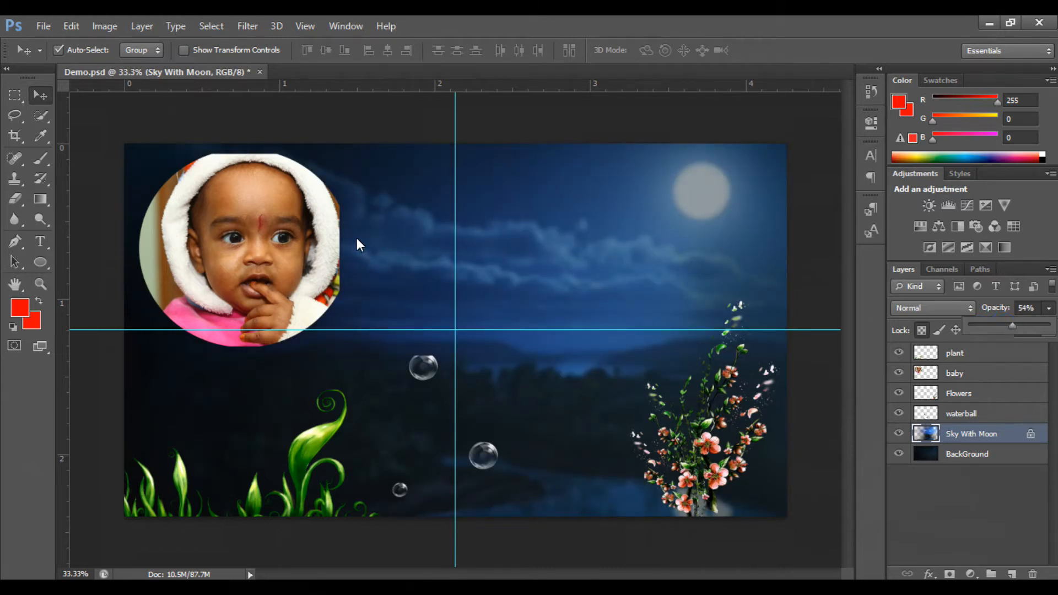
Step: Select the baby layer on the canvas and move the baby photo over the flowers in the lower-right corner
drag(281, 241, 284, 244)
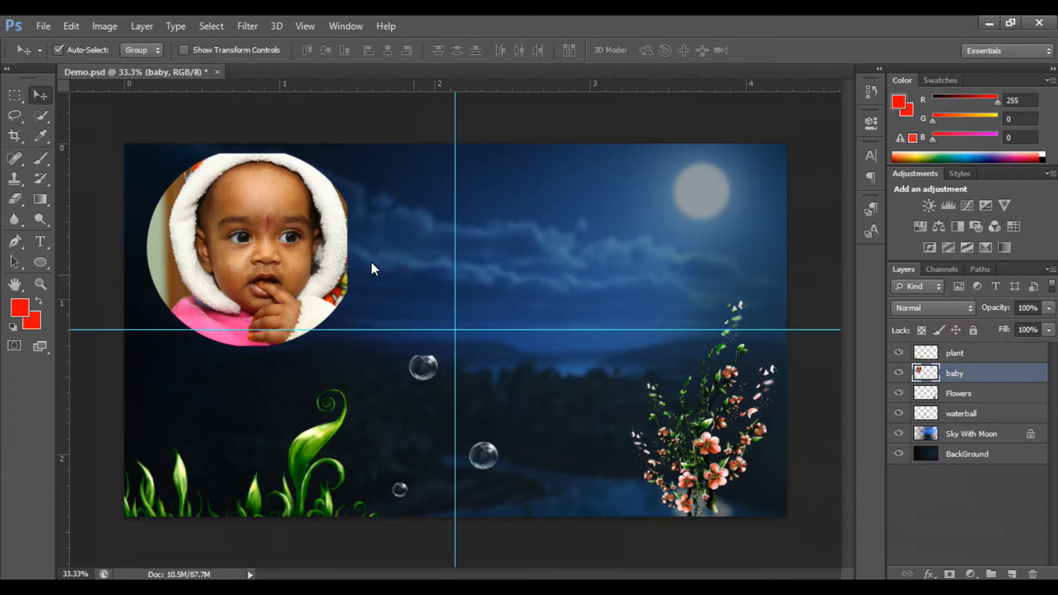
right_click(172, 230)
click(272, 237)
drag(265, 221, 721, 399)
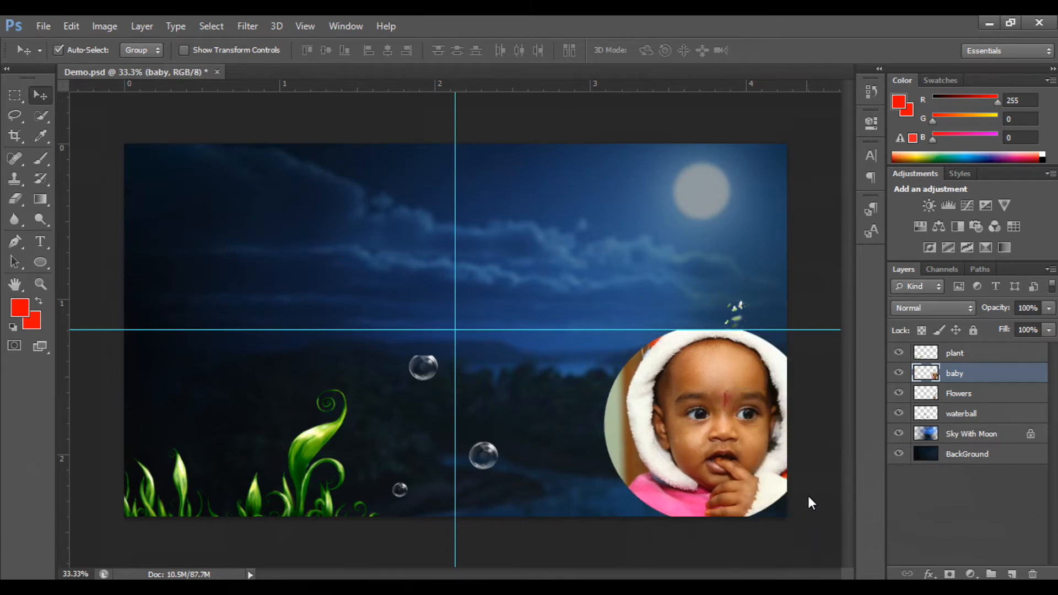
Step: Try the Screen, Color Burn and Linear Dodge (Add) blend modes on the baby layer
click(961, 308)
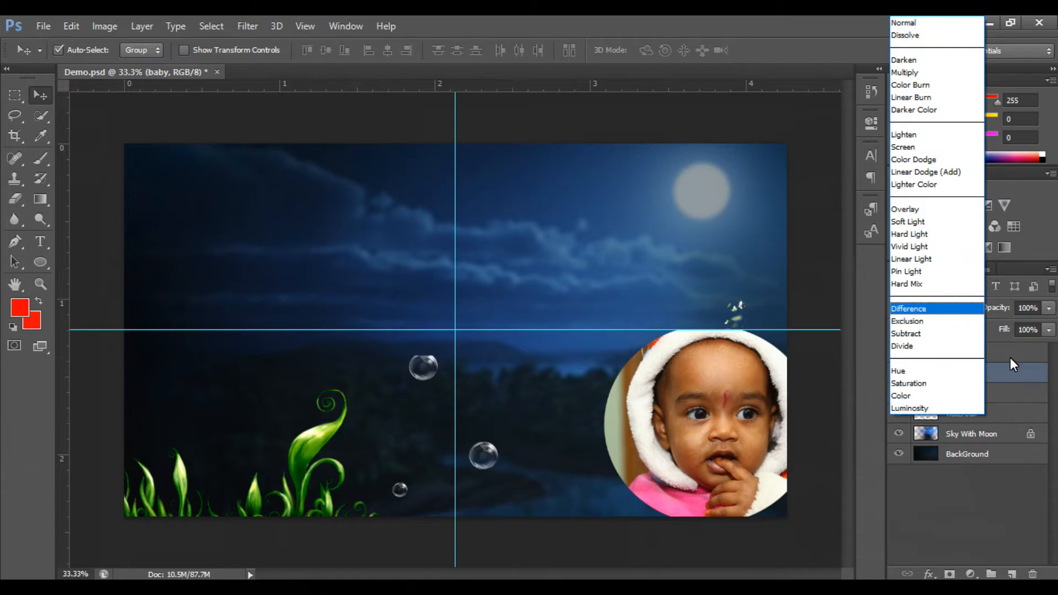
click(1010, 356)
click(947, 310)
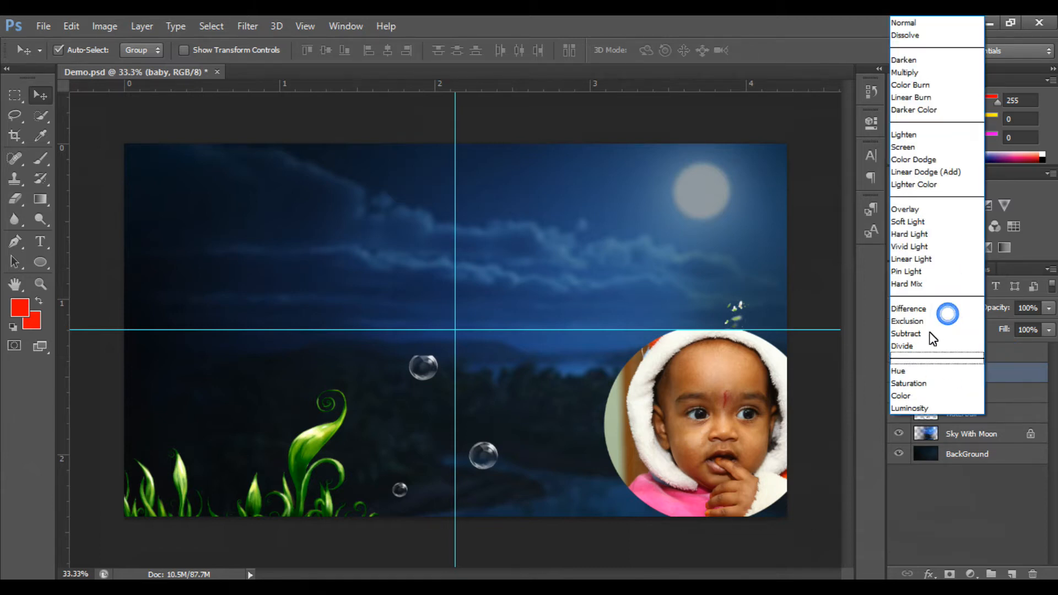
click(938, 148)
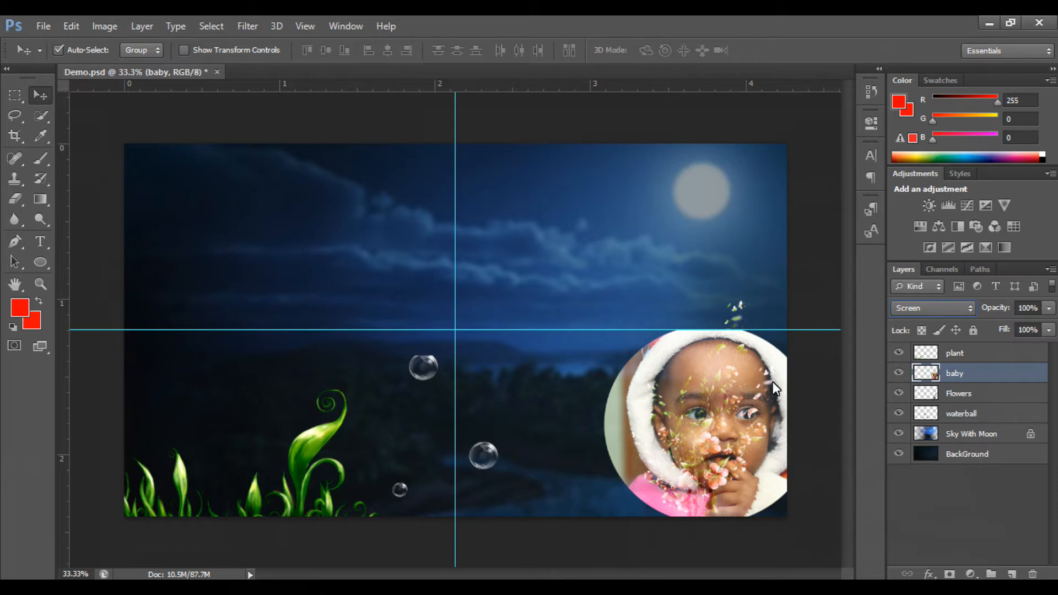
click(951, 309)
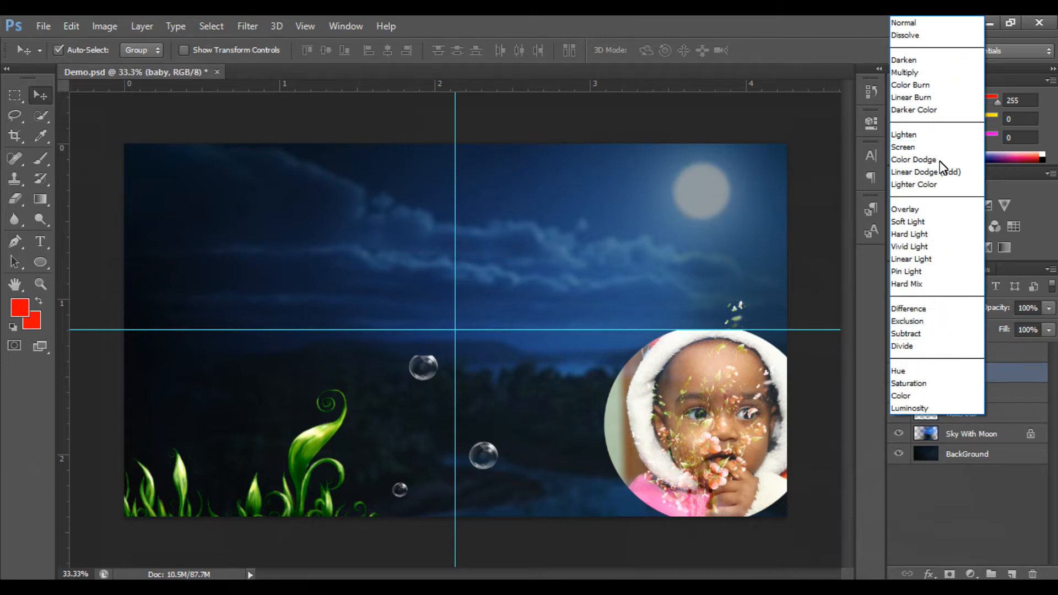
click(924, 81)
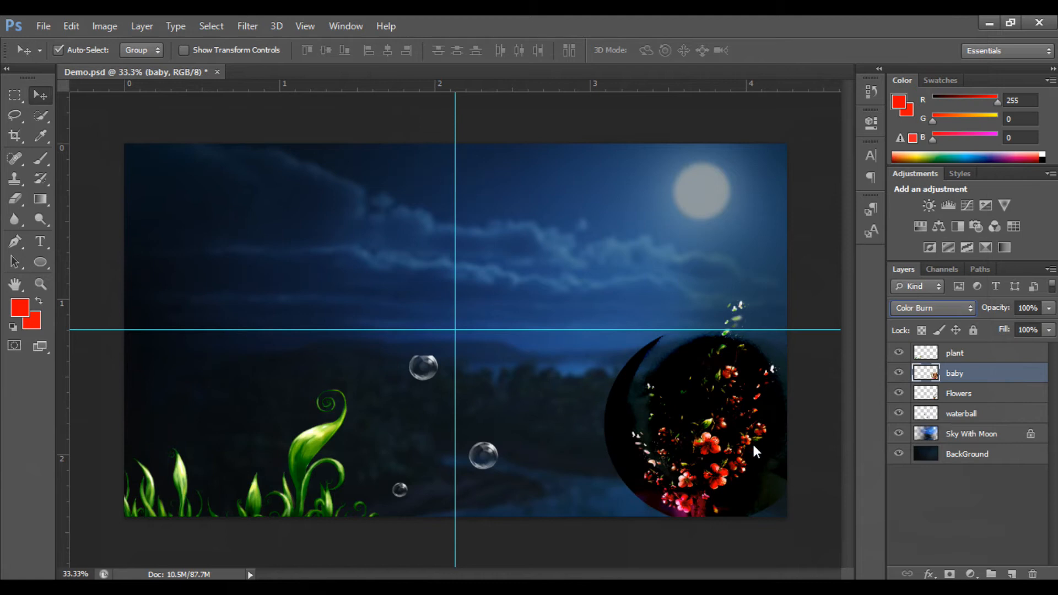
click(954, 309)
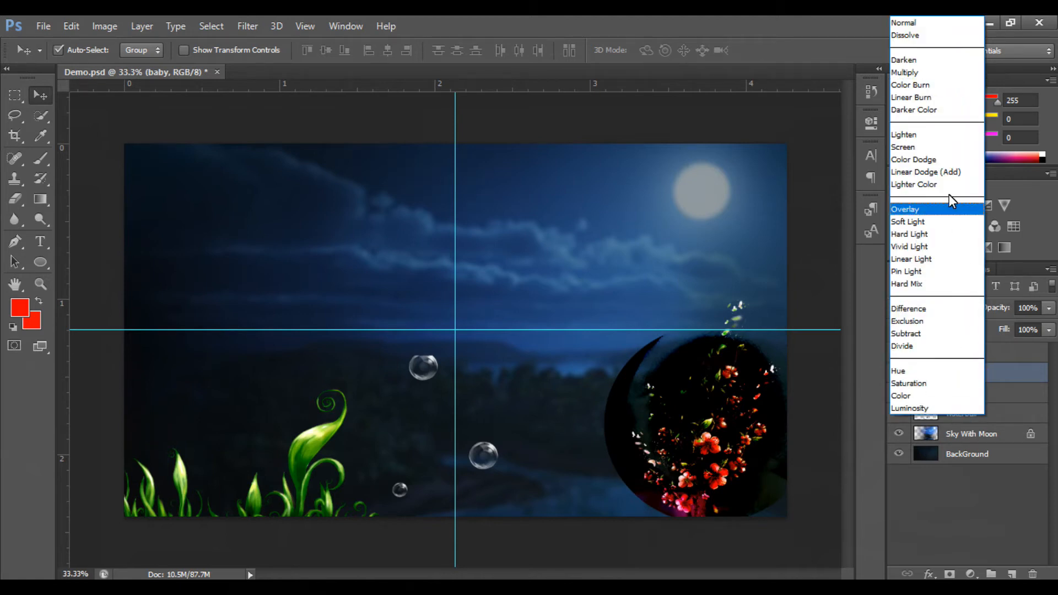
click(942, 178)
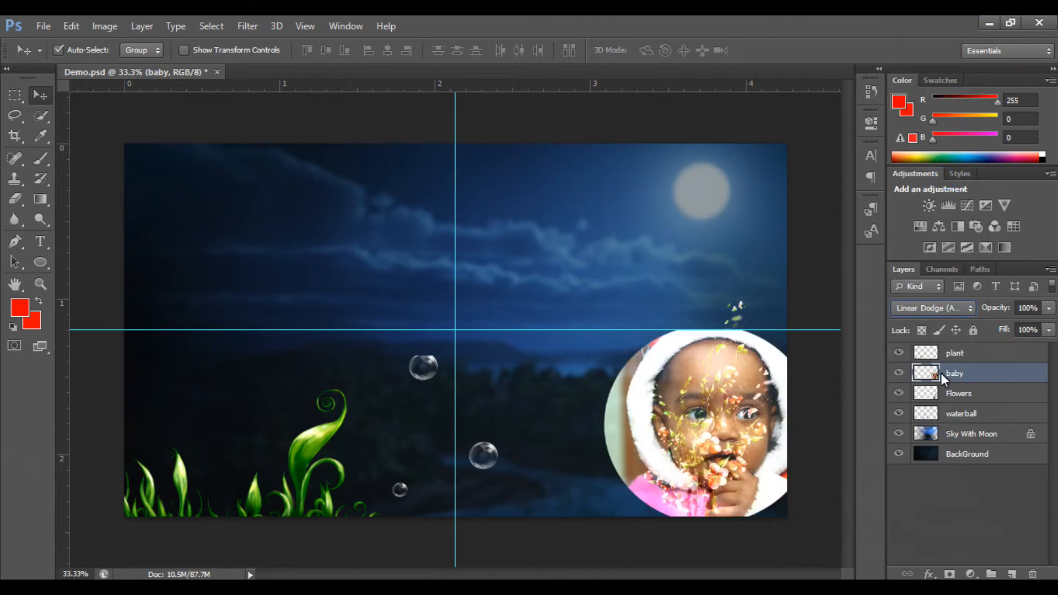
Step: Try the Divide and Hard Light blend modes on the baby layer, and set its blend mode to Screen
click(939, 308)
click(932, 346)
click(954, 306)
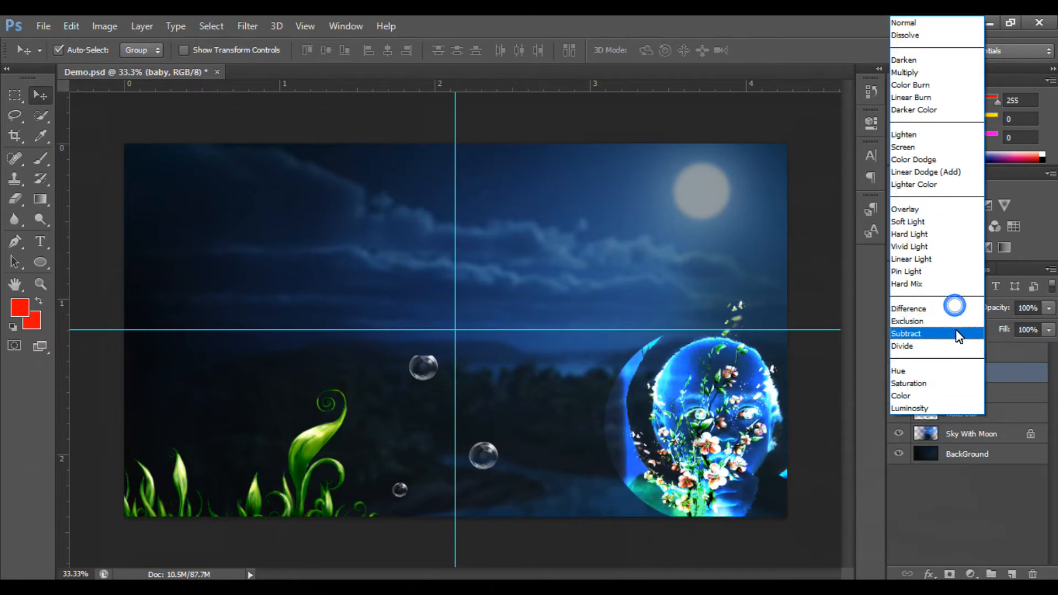
click(940, 234)
click(940, 310)
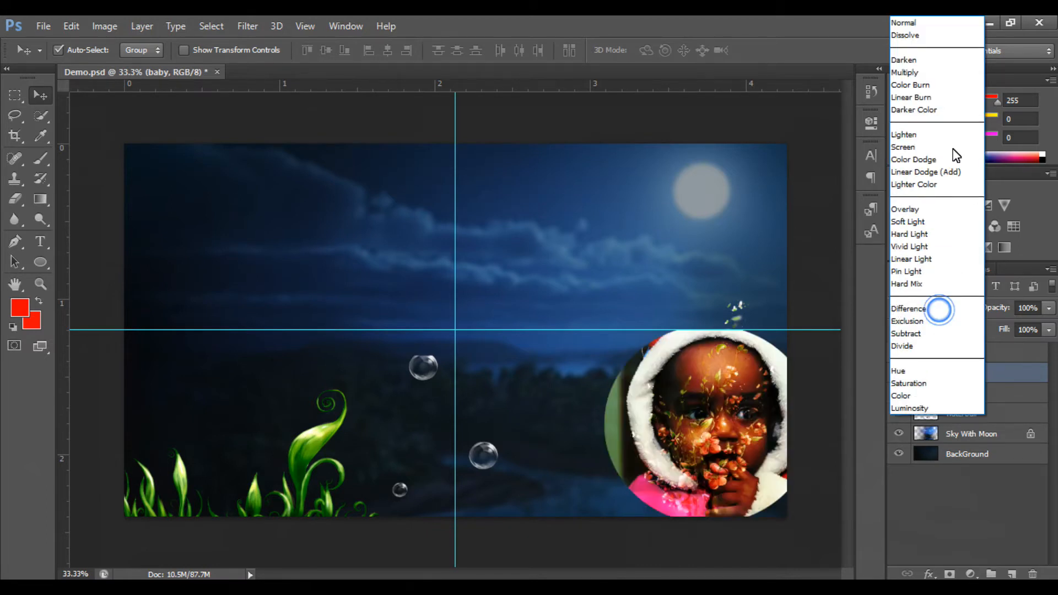
click(933, 146)
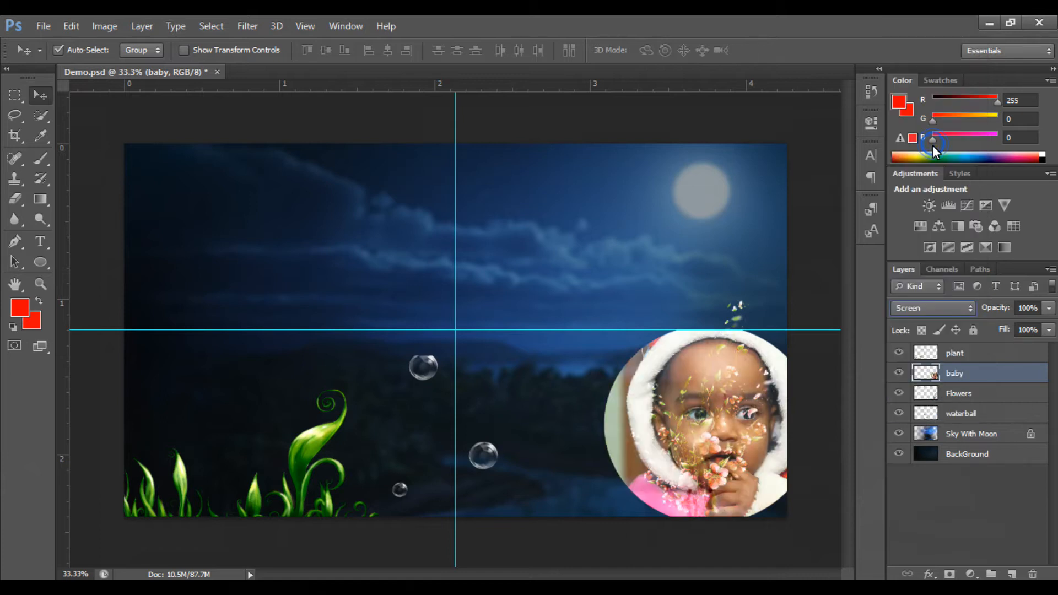
Step: Move the baby photo to the upper-left of the scene and set the baby layer's blend mode to Normal
drag(700, 366, 229, 174)
click(915, 295)
click(1044, 314)
click(967, 309)
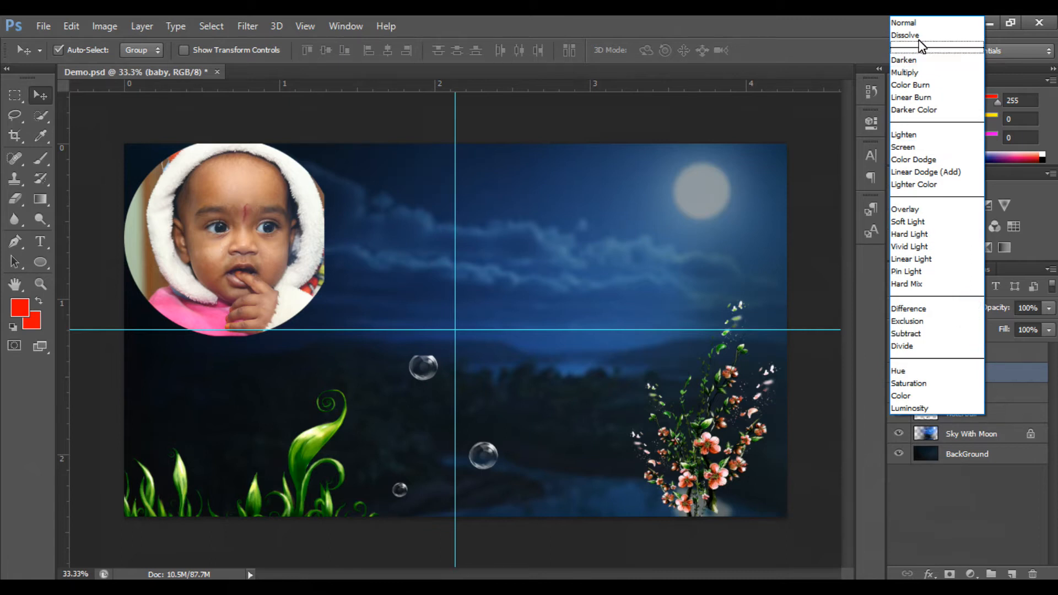
click(904, 22)
click(1049, 330)
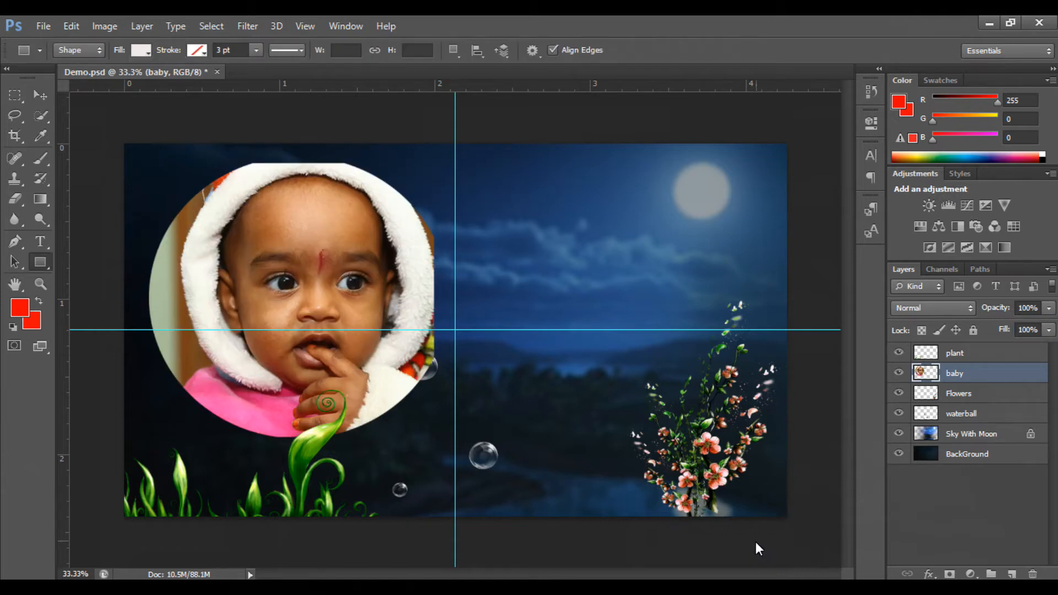
Step: Draw a rectangle shape about 1269 × 1128 px covering the baby photo
click(33, 261)
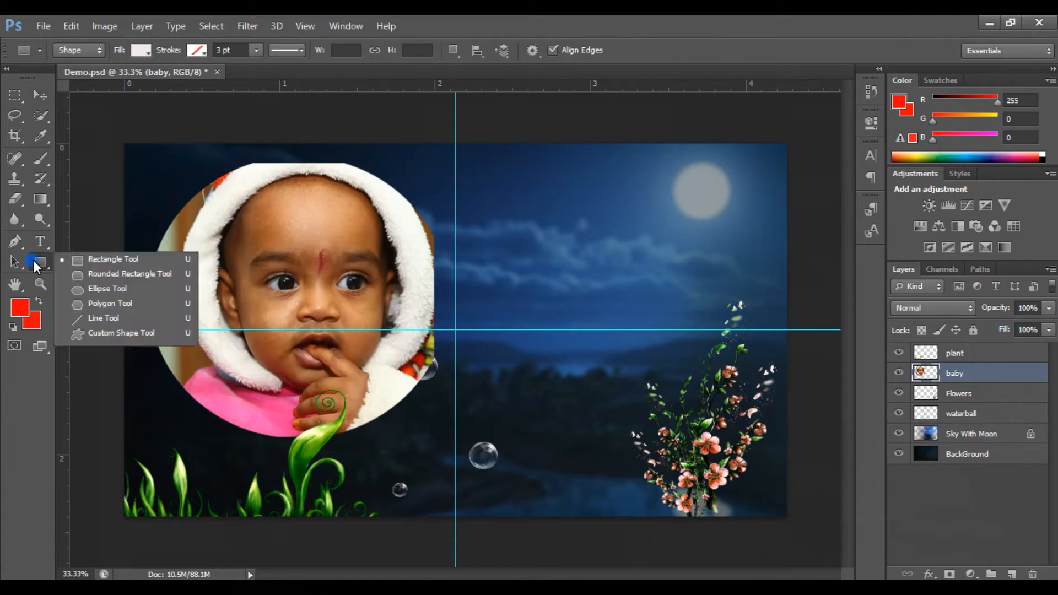
click(100, 266)
drag(135, 154, 463, 445)
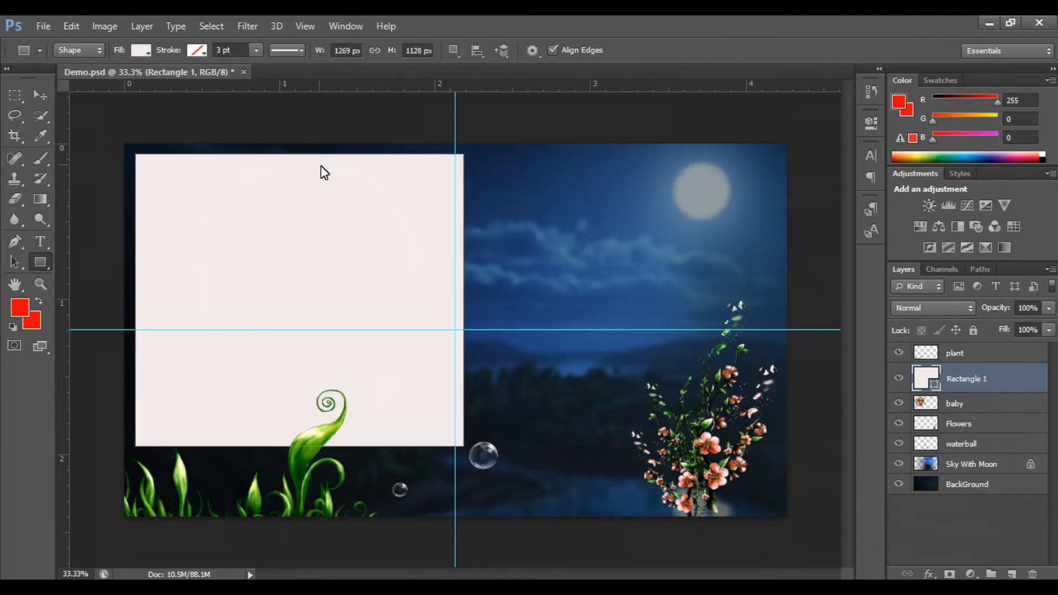
Step: Set the rectangle's fill colour to the recently used red
click(141, 51)
click(65, 127)
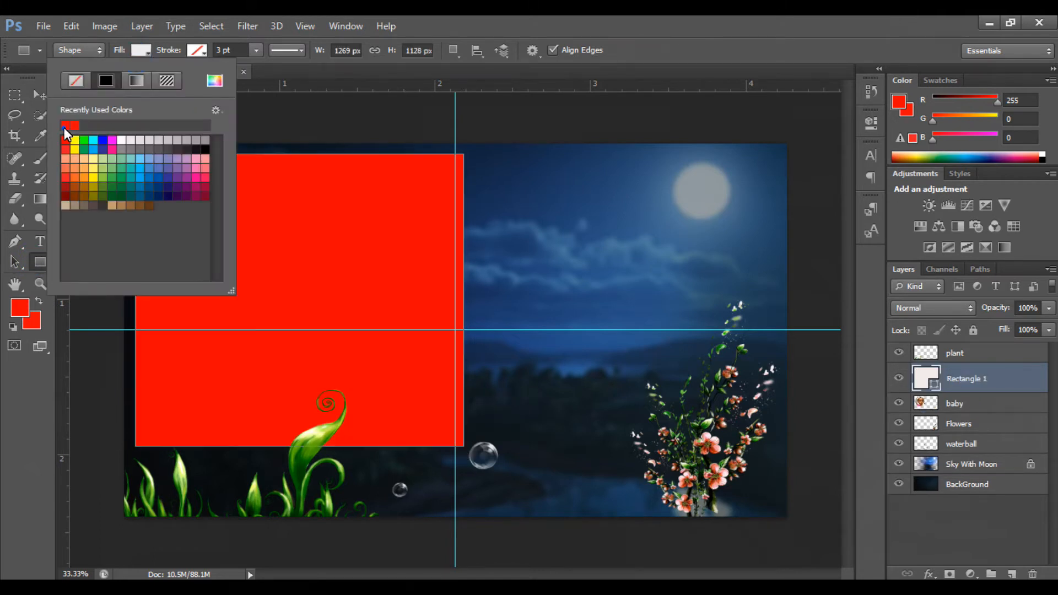
click(215, 80)
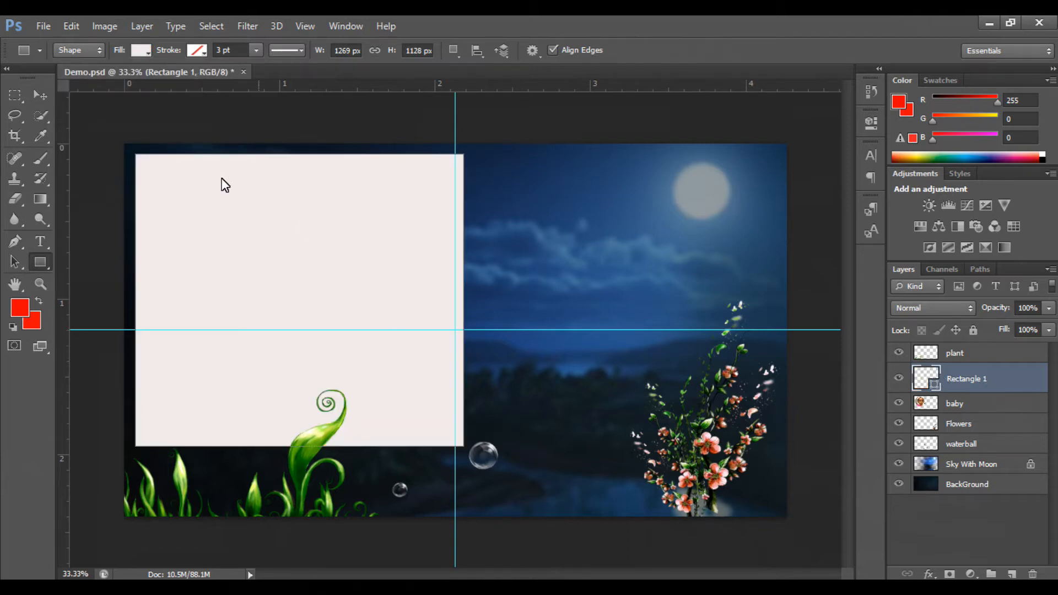
click(143, 52)
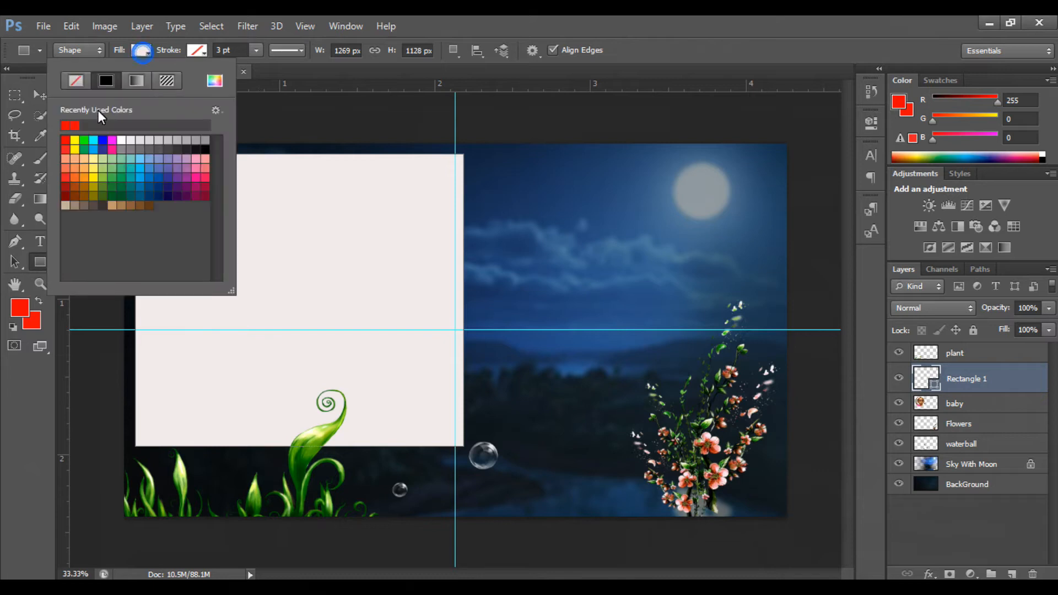
click(64, 126)
click(309, 270)
click(309, 269)
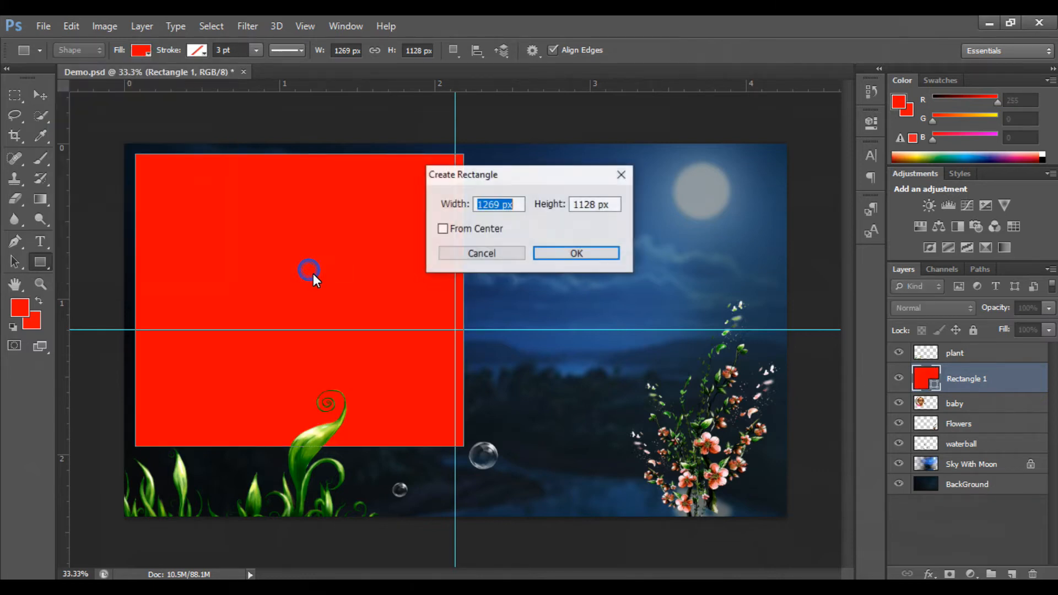
click(550, 255)
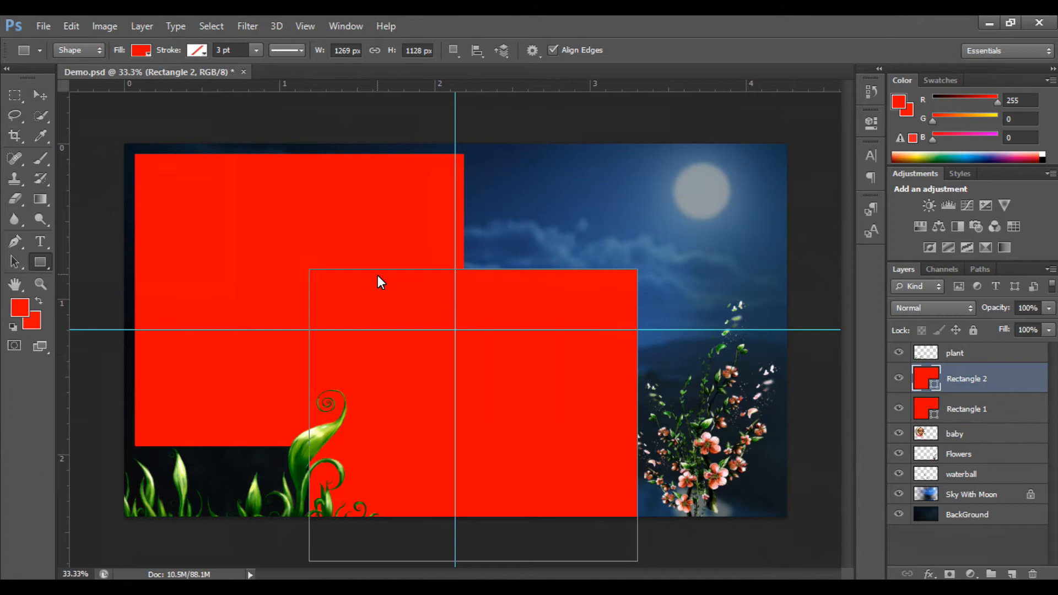
click(15, 96)
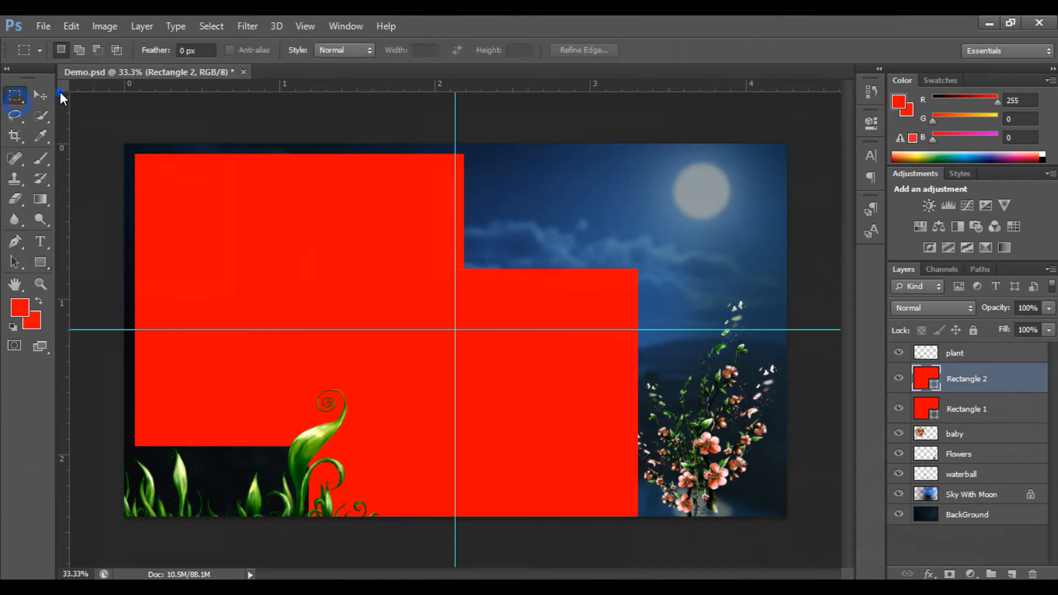
click(39, 95)
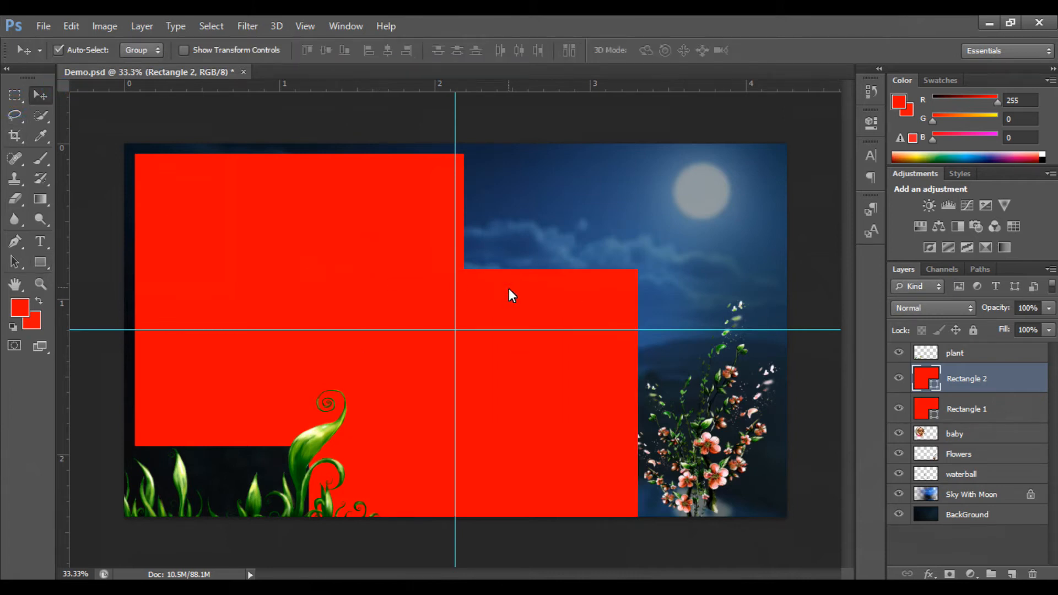
key(Delete)
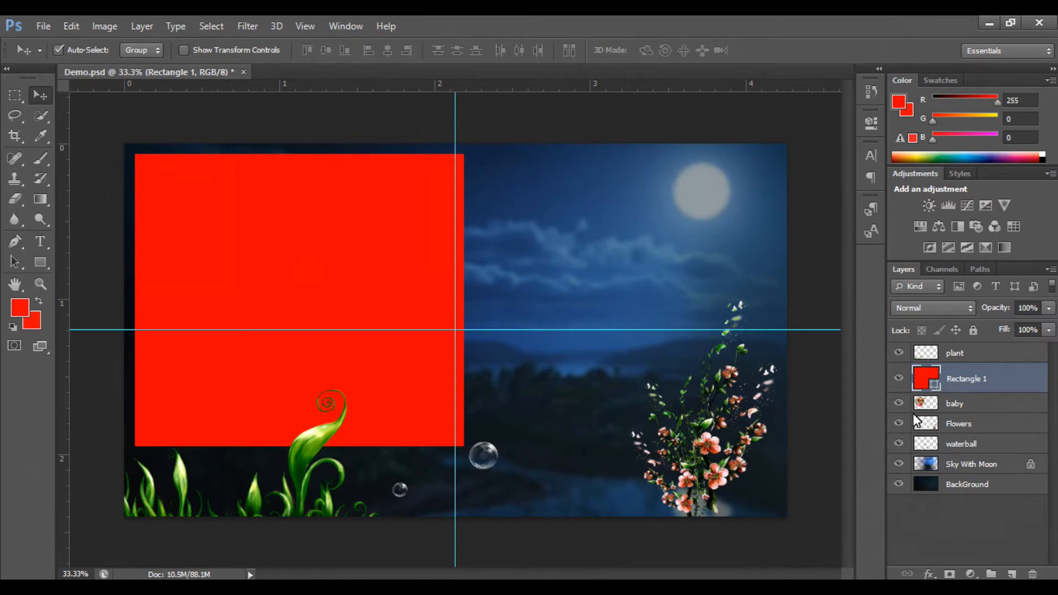
Step: Try a fully transparent fill on the Rectangle 1 layer, and set its Fill to 31%
click(1049, 330)
drag(1048, 361, 951, 349)
click(982, 349)
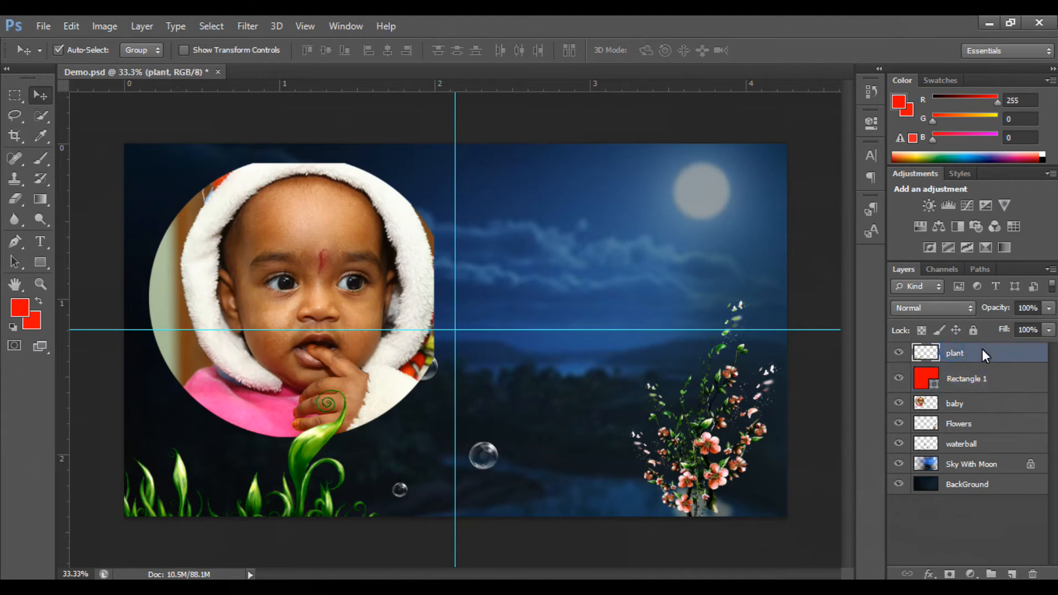
click(961, 377)
click(1049, 331)
mouse_move(1003, 349)
mouse_down()
mouse_move(1013, 349)
mouse_move(1000, 356)
mouse_up()
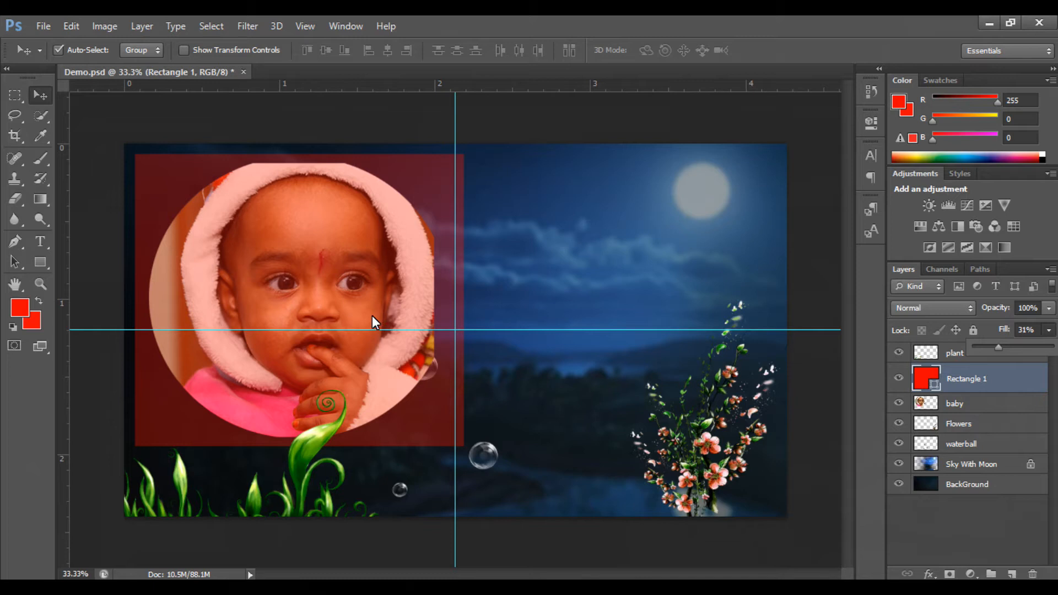
Step: Select the semi-transparent red rectangle on the canvas and delete it
right_click(150, 189)
click(157, 196)
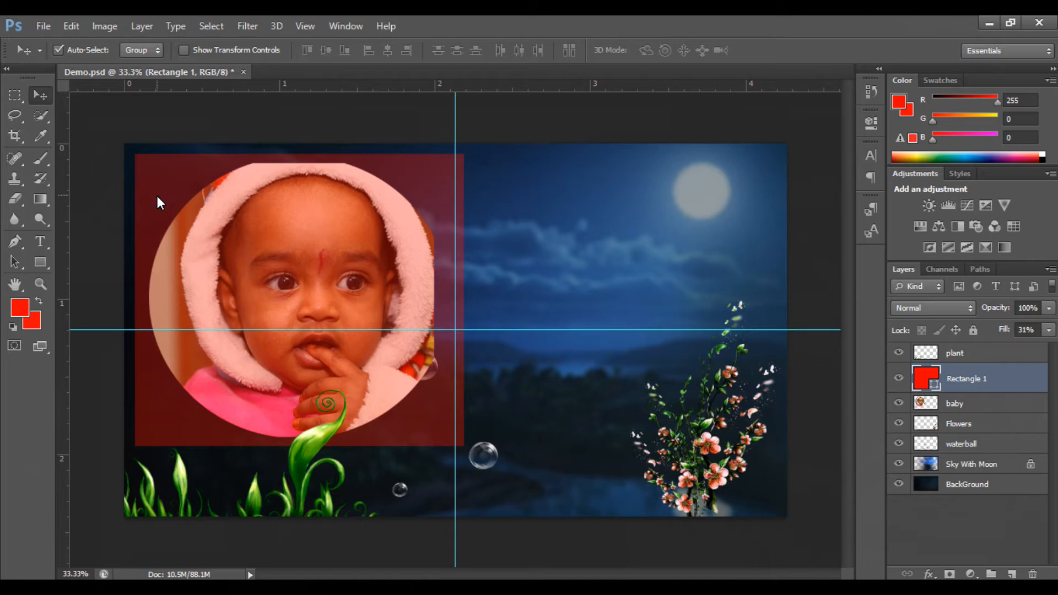
key(Delete)
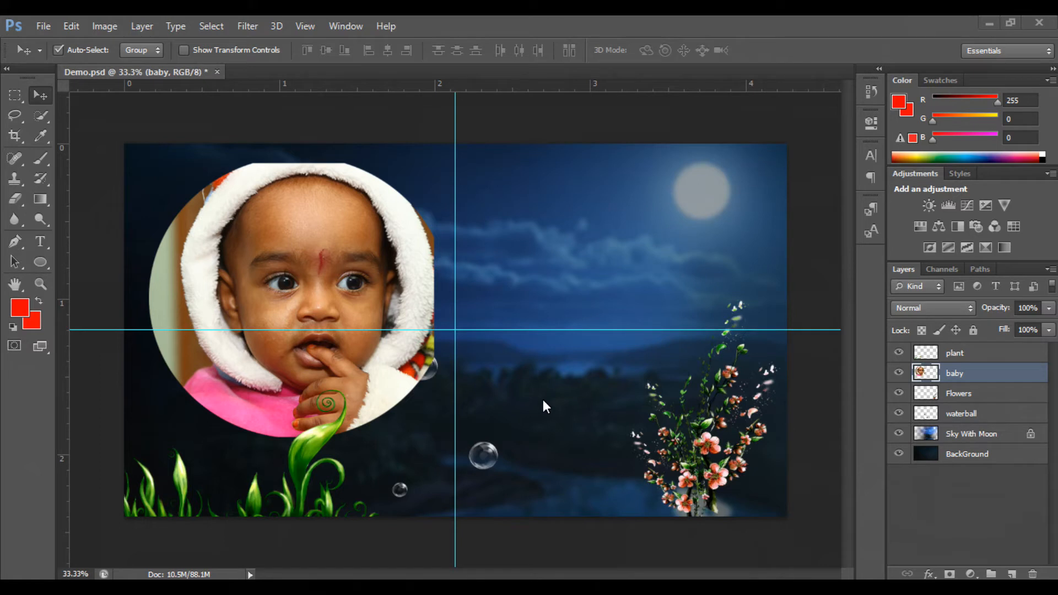
Step: Undock the toolbox, move it around the empty workspace and close it
drag(15, 74, 550, 130)
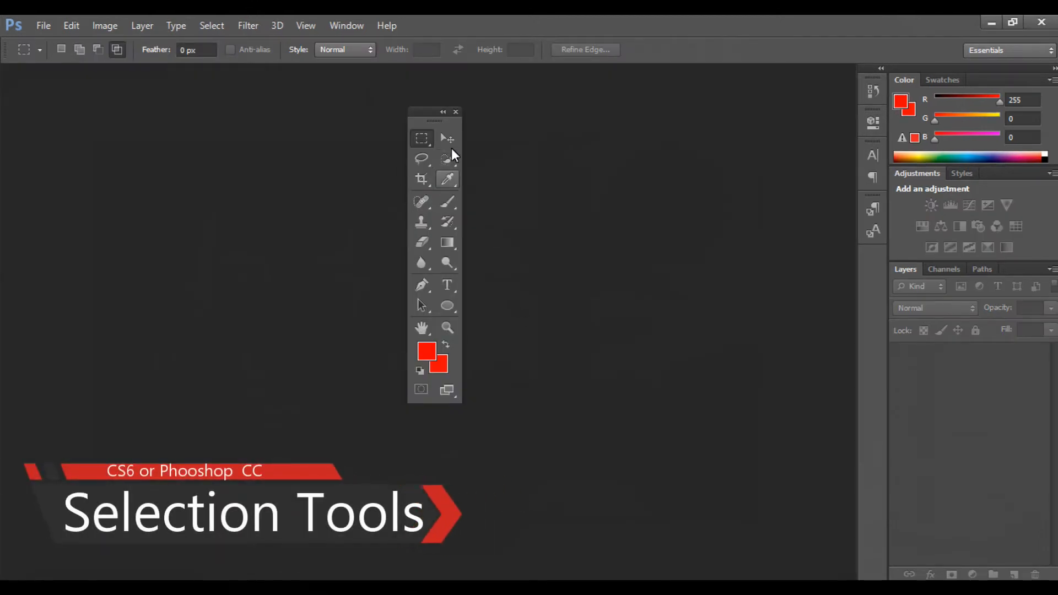
drag(429, 115, 368, 168)
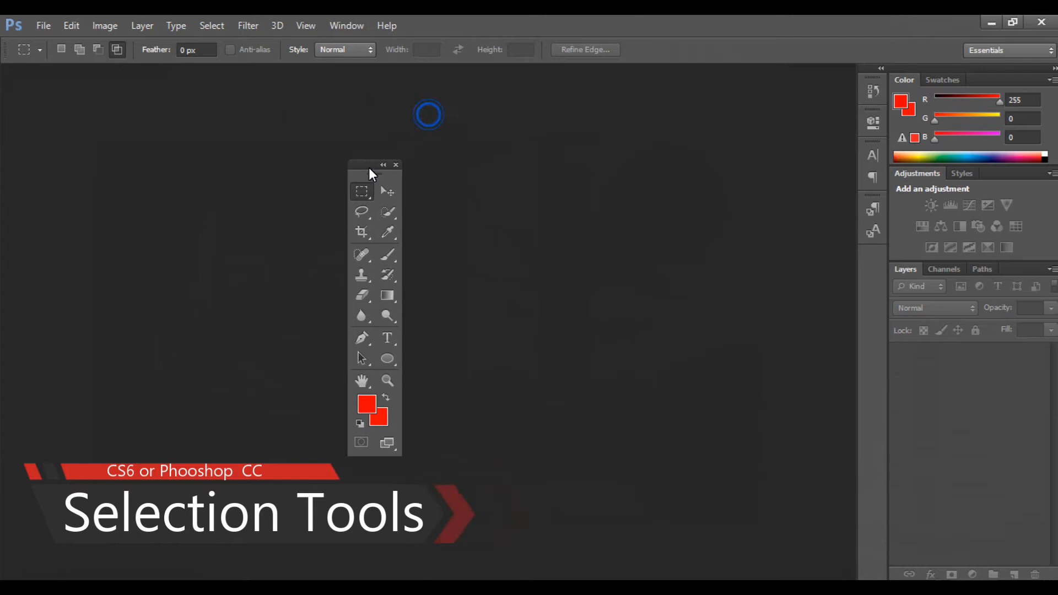
click(399, 161)
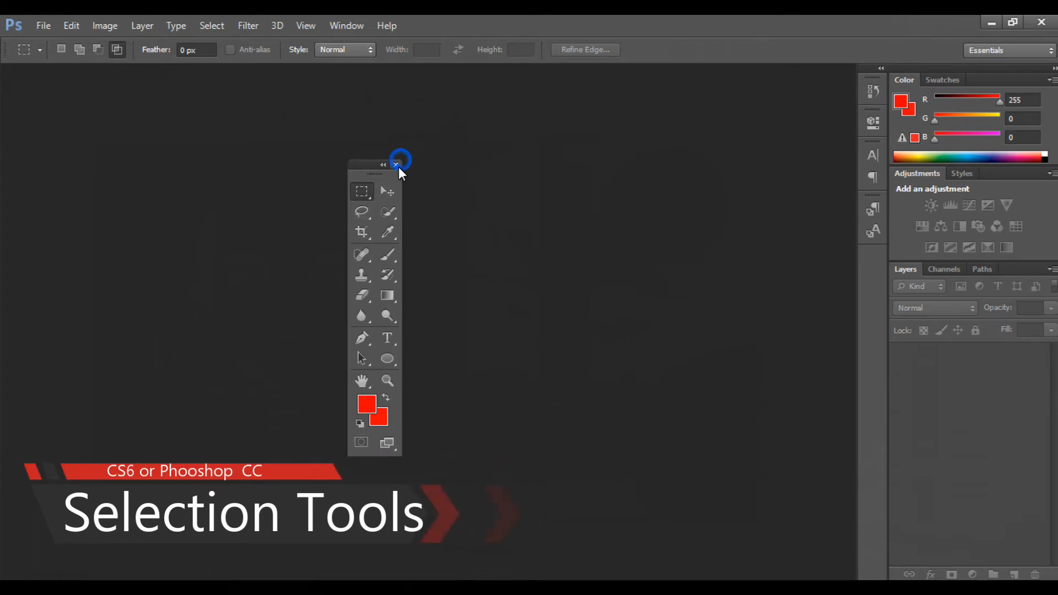
Step: Show the toolbox again and dock it at the workspace's edge
click(362, 22)
click(342, 25)
click(344, 25)
click(360, 507)
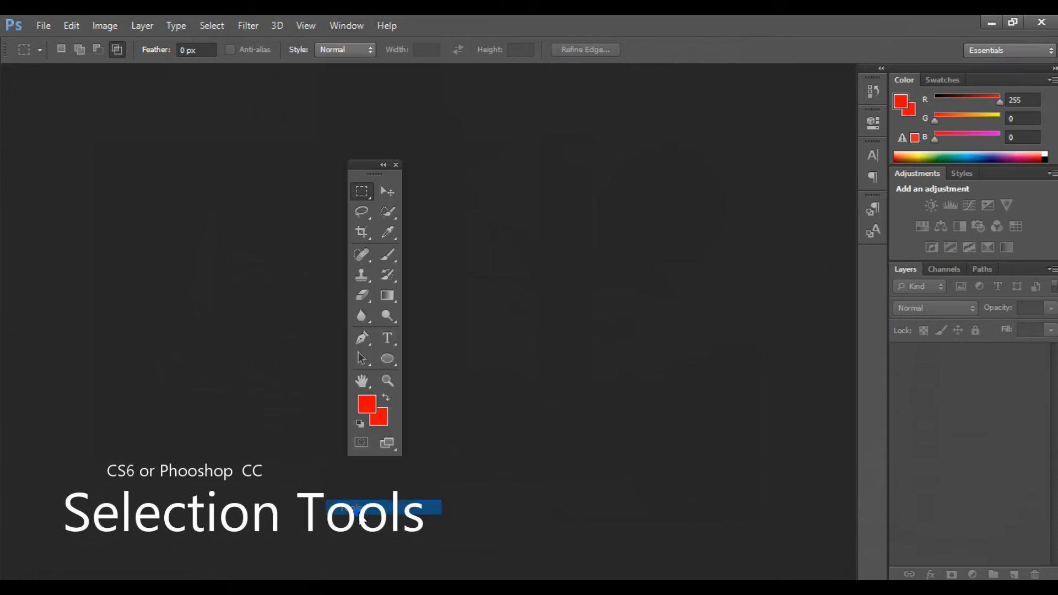
drag(369, 167, 5, 88)
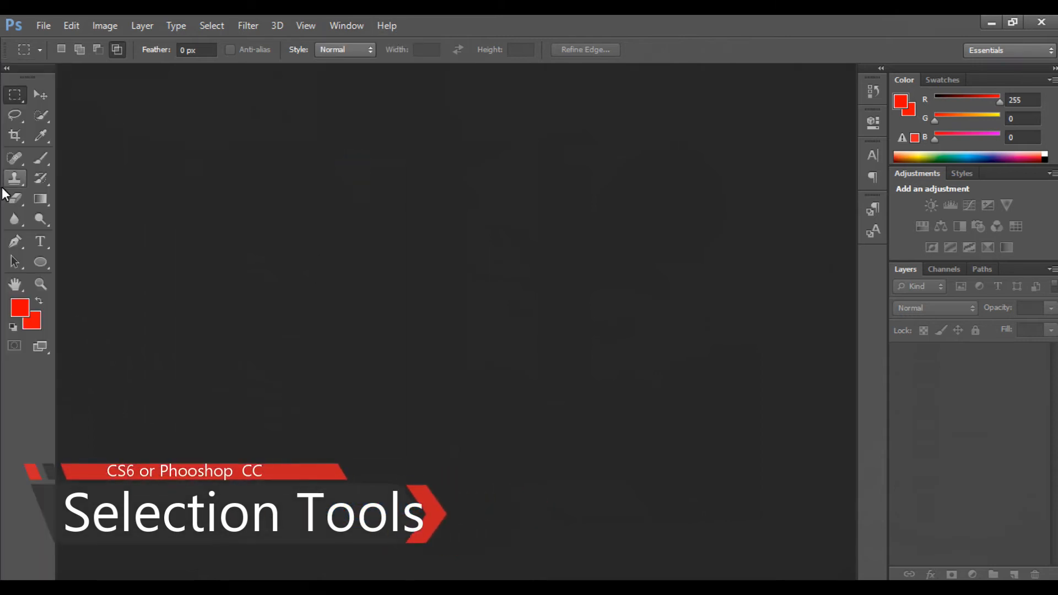
Step: Open the IMG_0227 image from the Photos folder
click(34, 25)
click(91, 58)
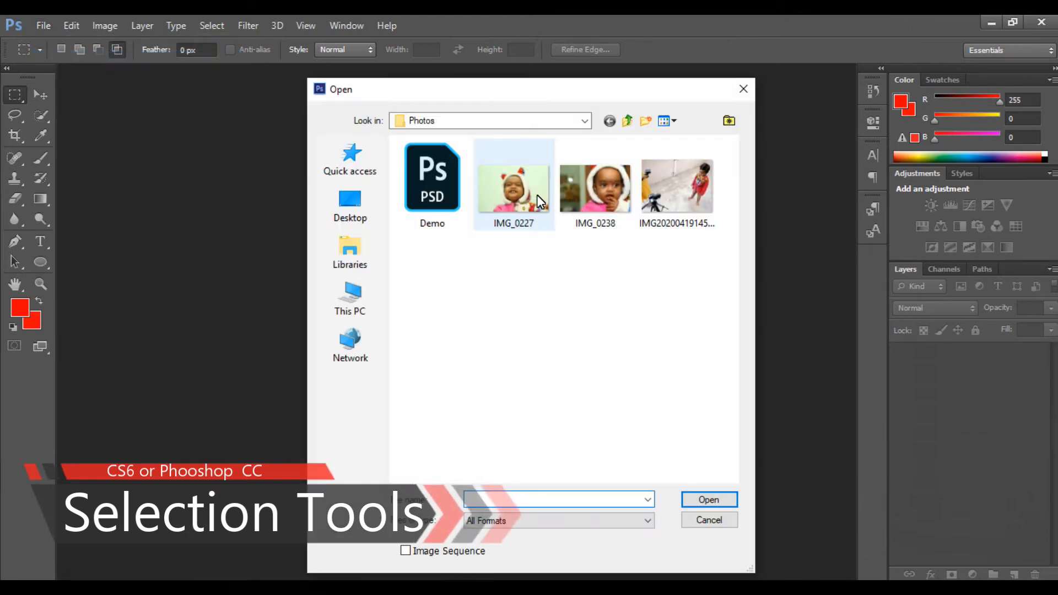
double_click(537, 194)
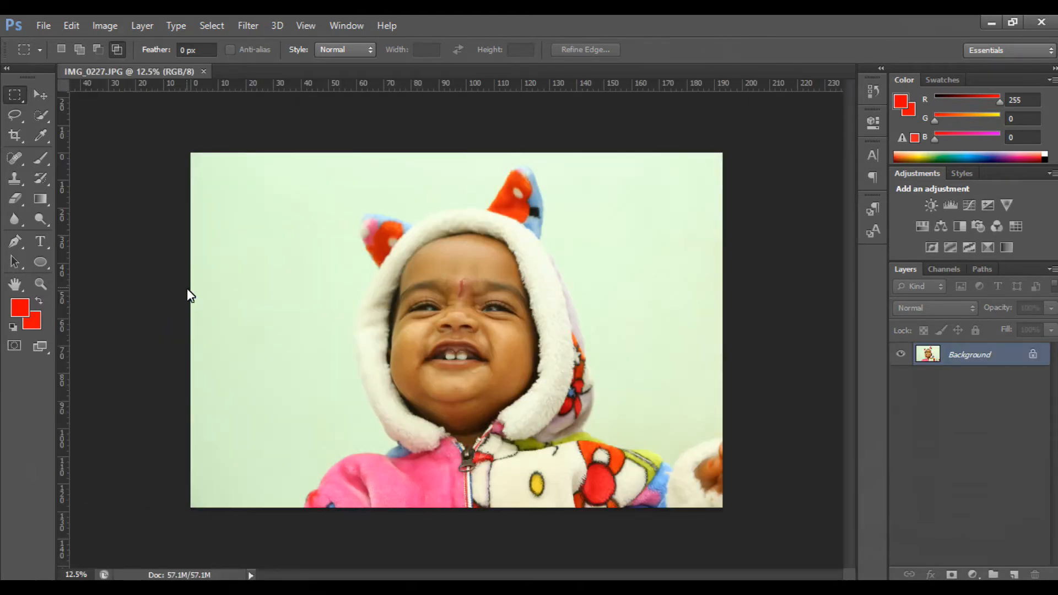
Step: Convert the locked Background layer into a normal layer with the default name Layer 0
key(ctrl+plus)
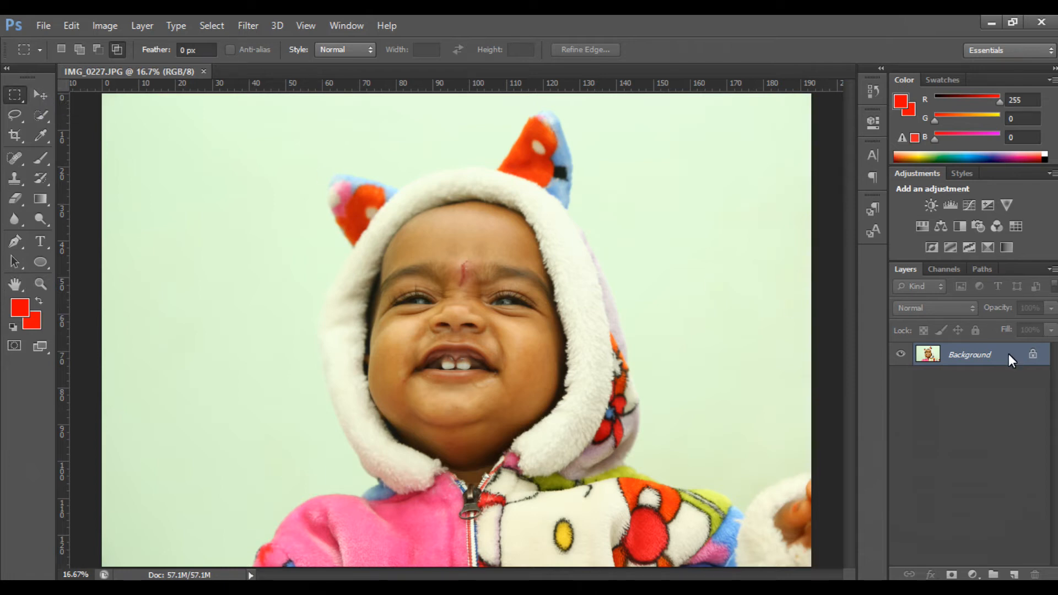
double_click(989, 359)
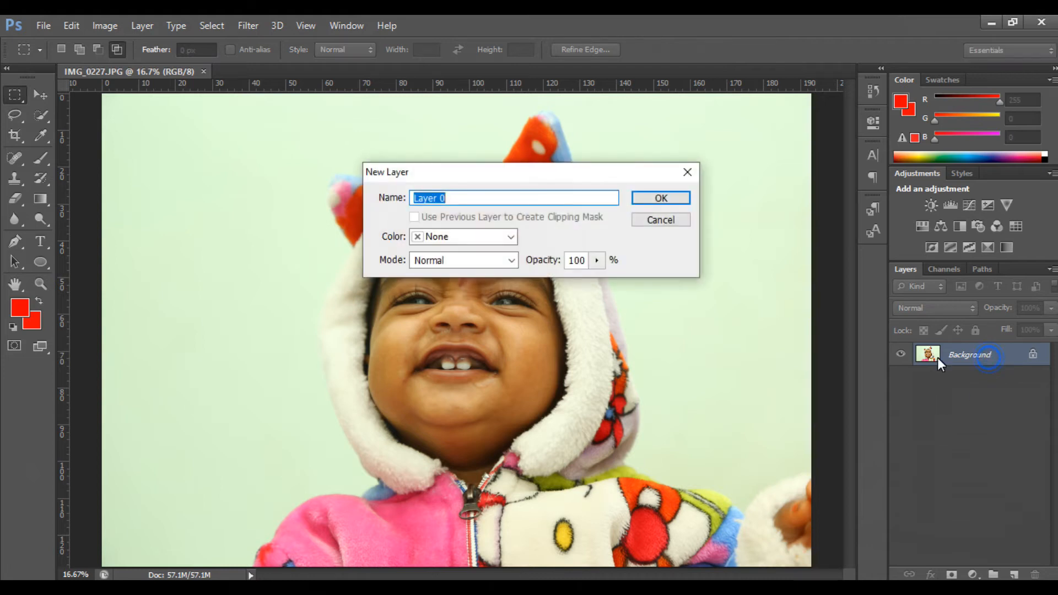
click(652, 203)
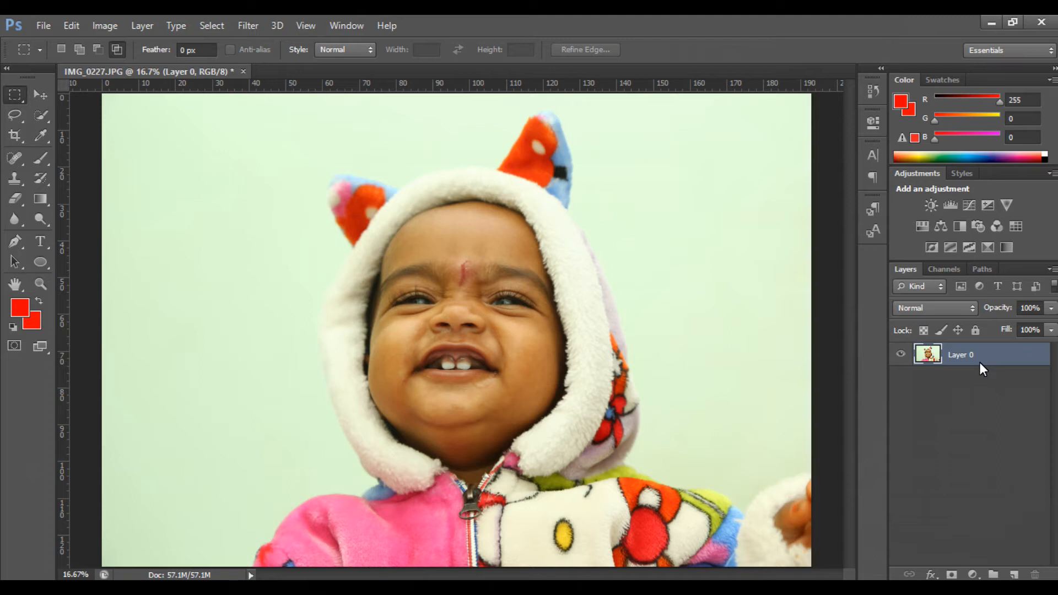
Step: Duplicate Layer 0 as a layer named Baby and hide the original Layer 0
key(ctrl+j)
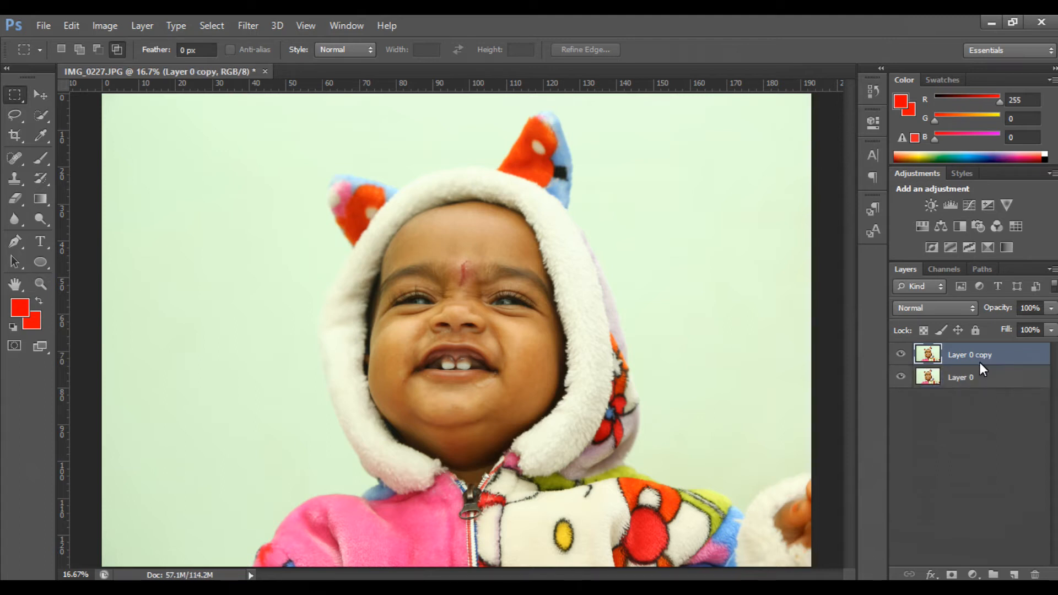
double_click(980, 354)
text(Baby)
click(1008, 456)
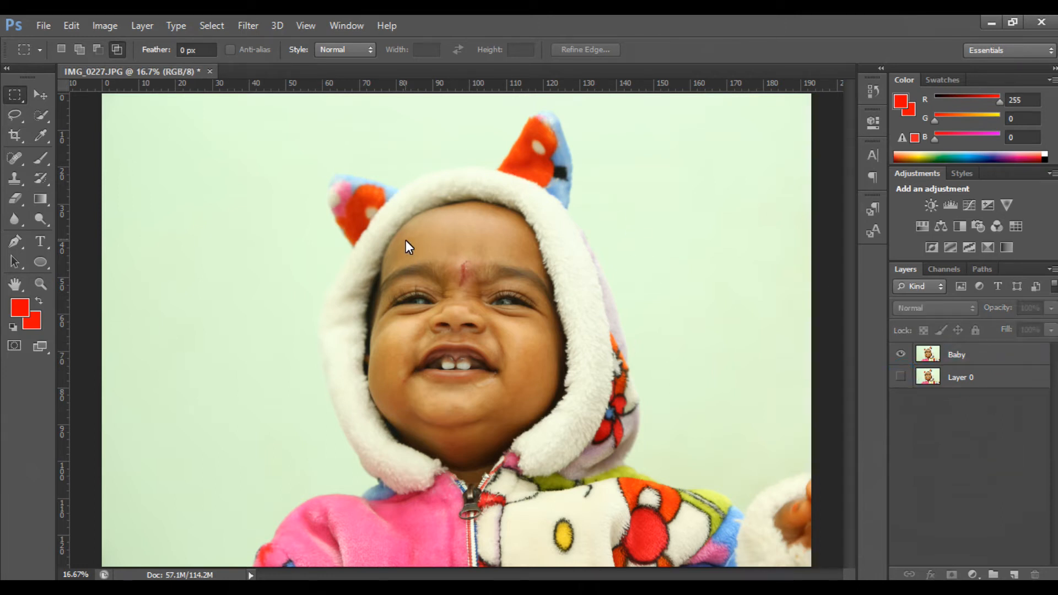
Step: Try moving the Baby layer across the canvas twice with the Move tool, undoing each move
click(35, 95)
drag(274, 128, 324, 208)
key(ctrl+z)
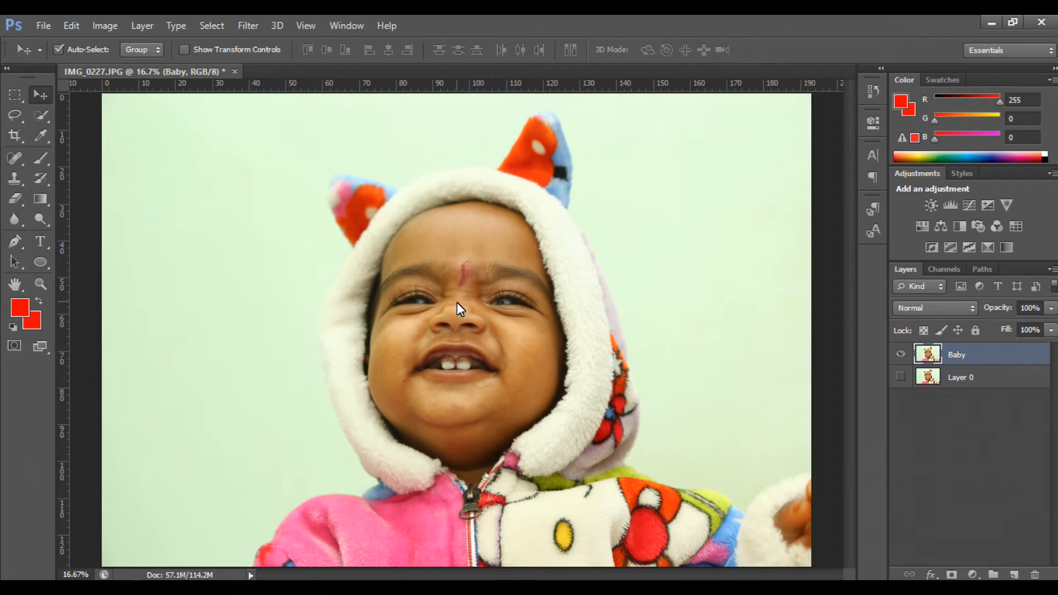
key(ctrl+minus)
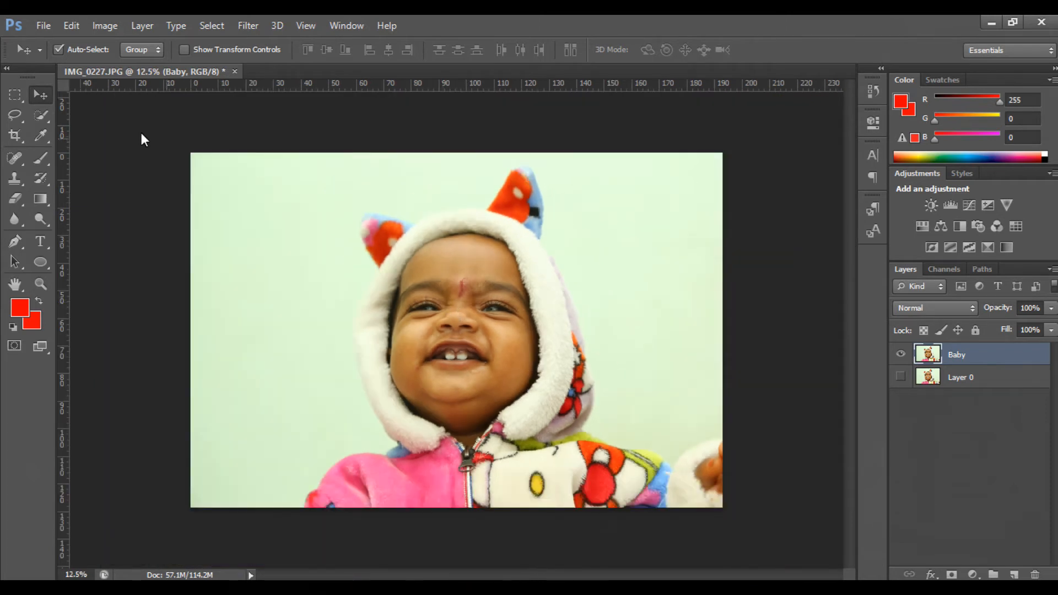
drag(297, 179, 255, 254)
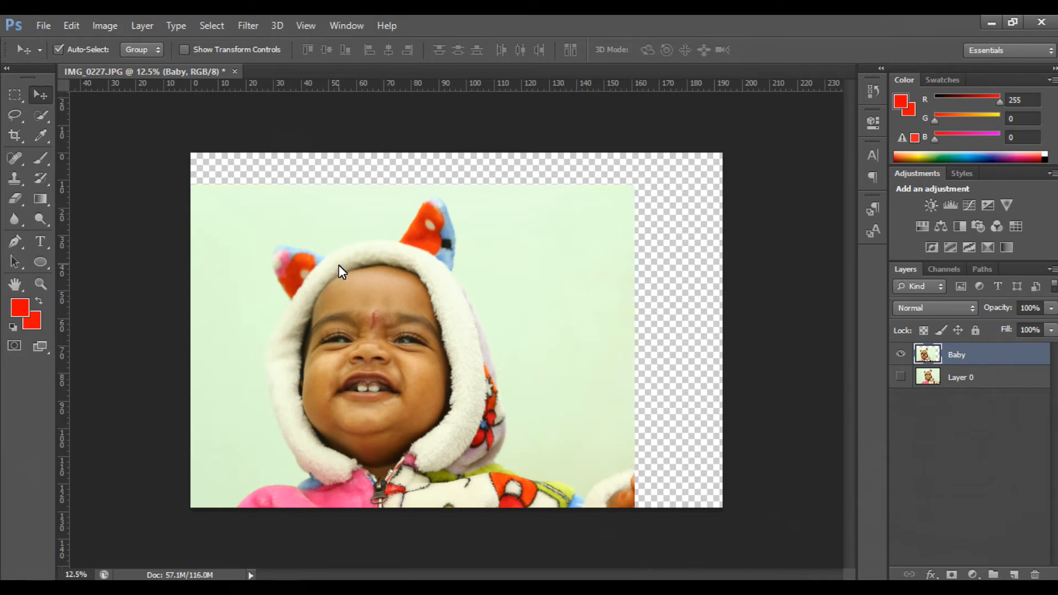
key(ctrl+z)
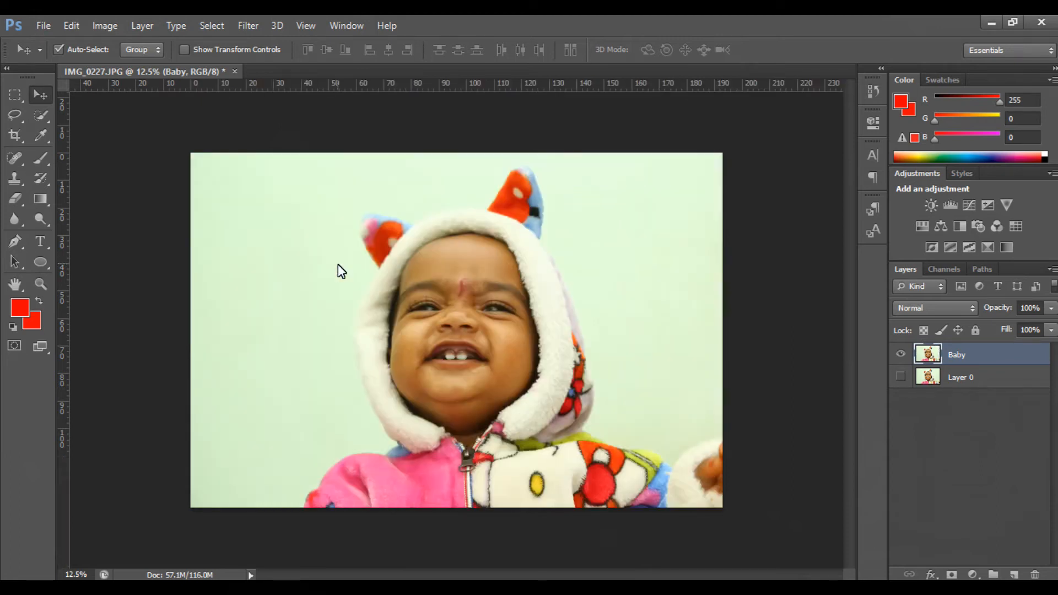
Step: Copy the hood's upper ear to a new layer from a rectangular marquee selection of the Baby layer
click(15, 95)
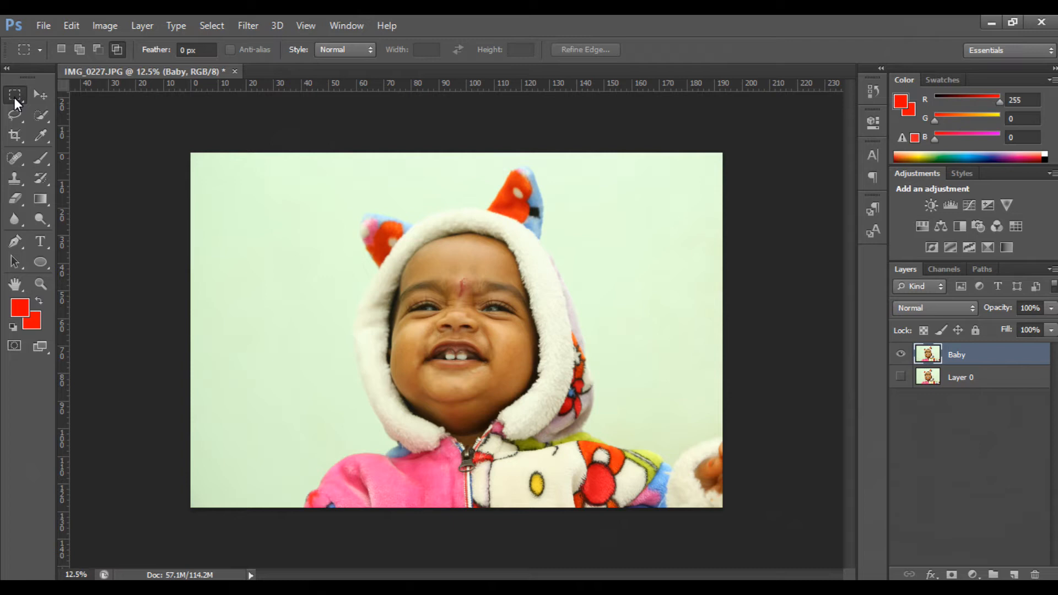
drag(488, 161, 573, 211)
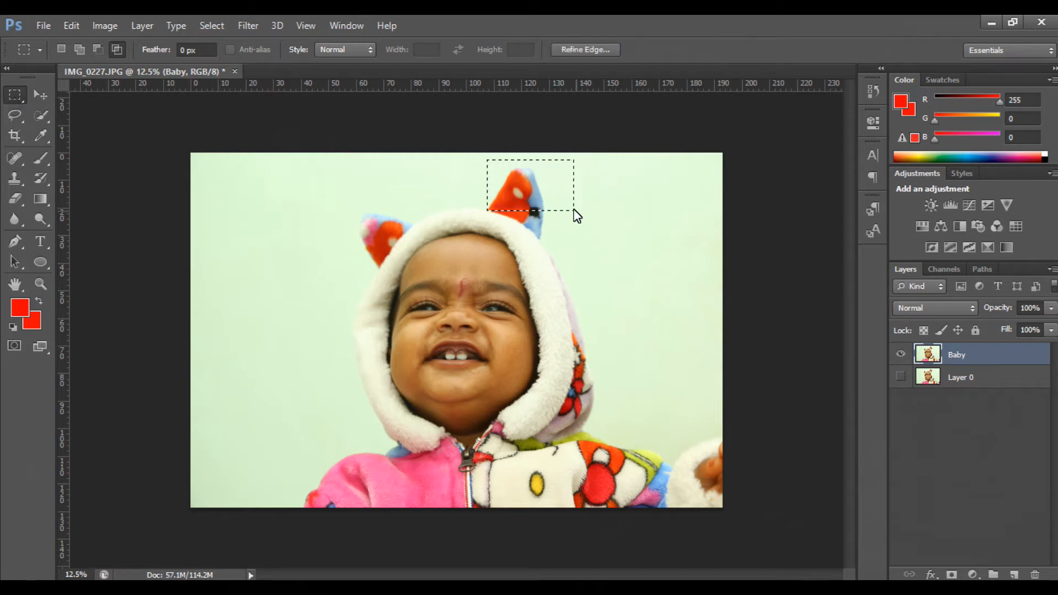
right_click(551, 191)
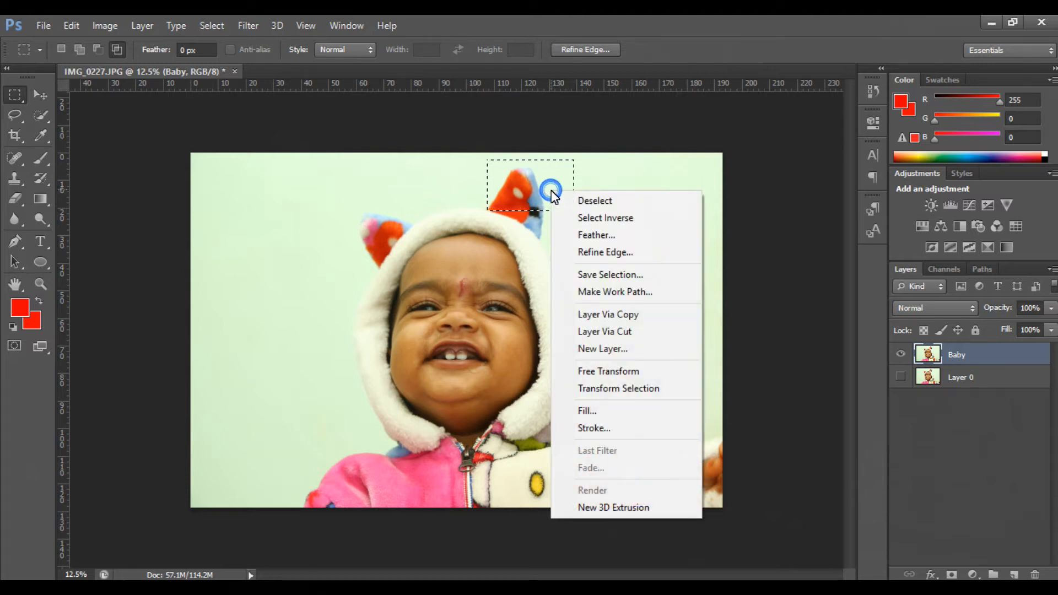
click(643, 314)
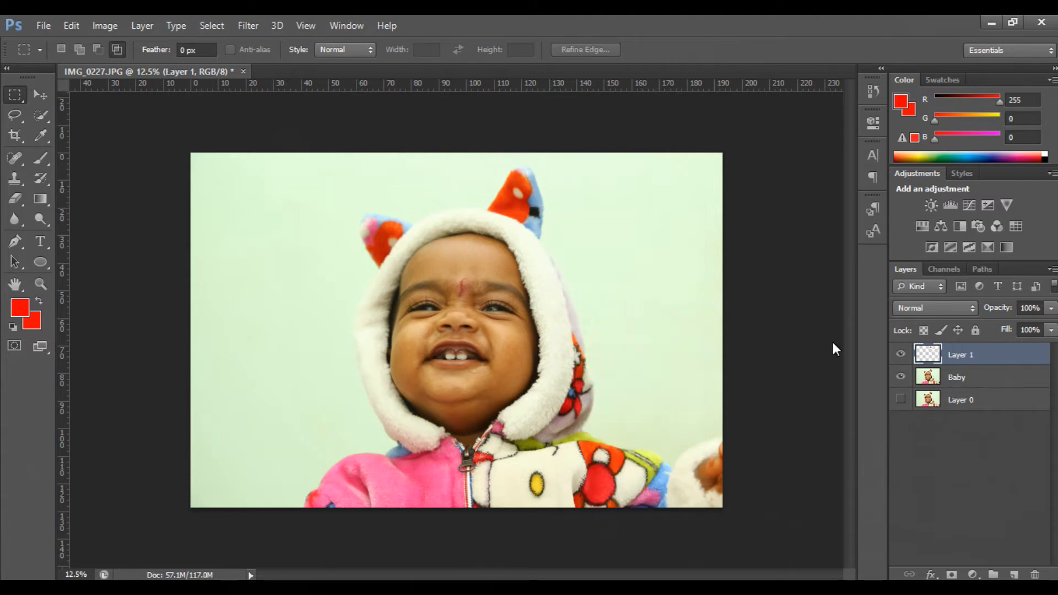
Step: Hide the Baby layer to inspect the copied ear alone, and make it visible again
click(901, 377)
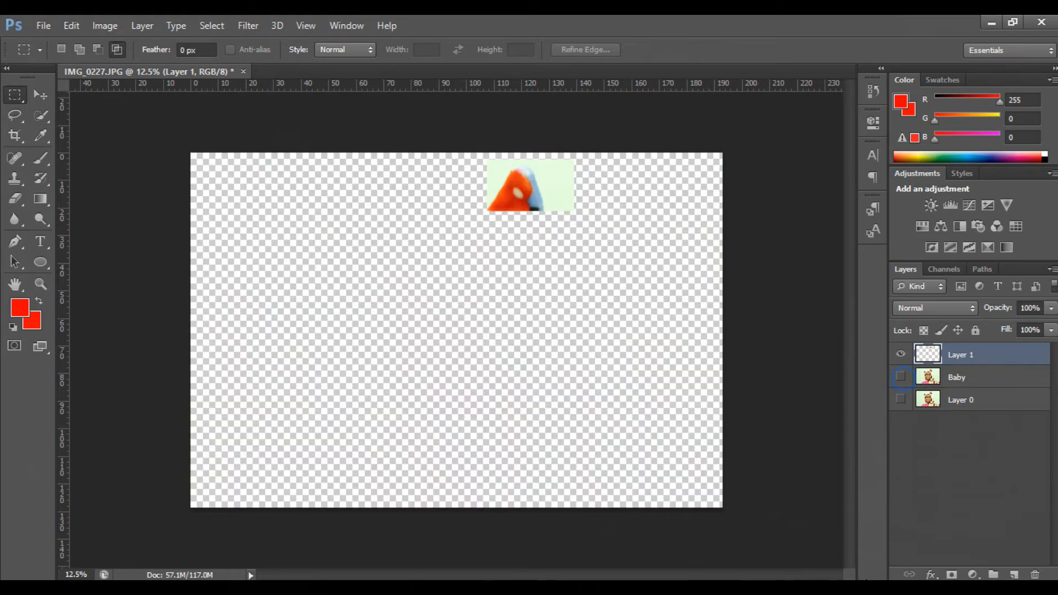
click(905, 372)
click(904, 360)
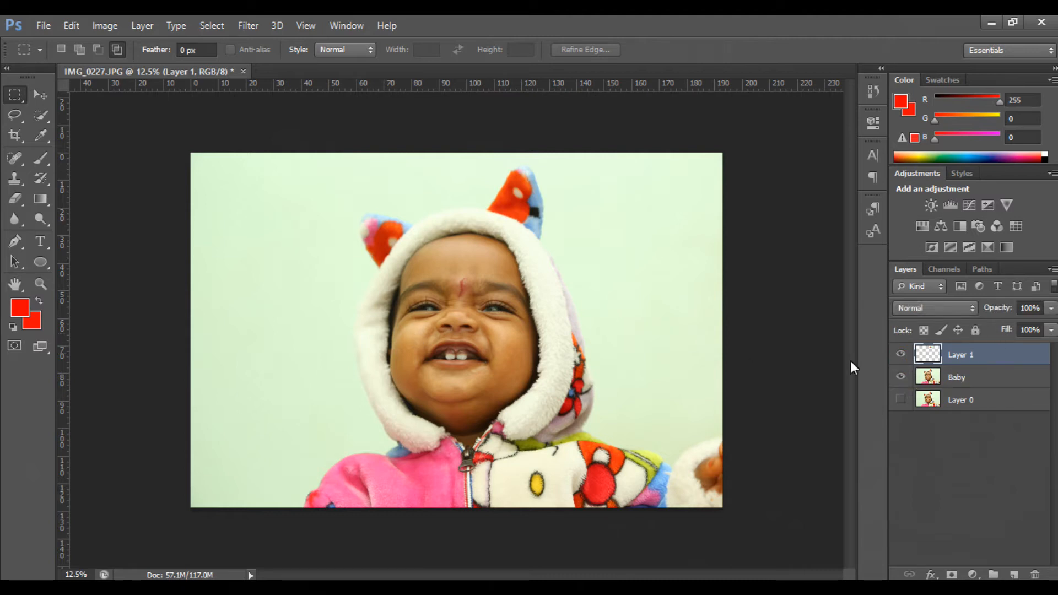
Step: Paint a new unfeathered rectangular selection red with the Brush on the empty background beside the hood, and deselect it
drag(14, 99, 82, 100)
drag(212, 175, 329, 352)
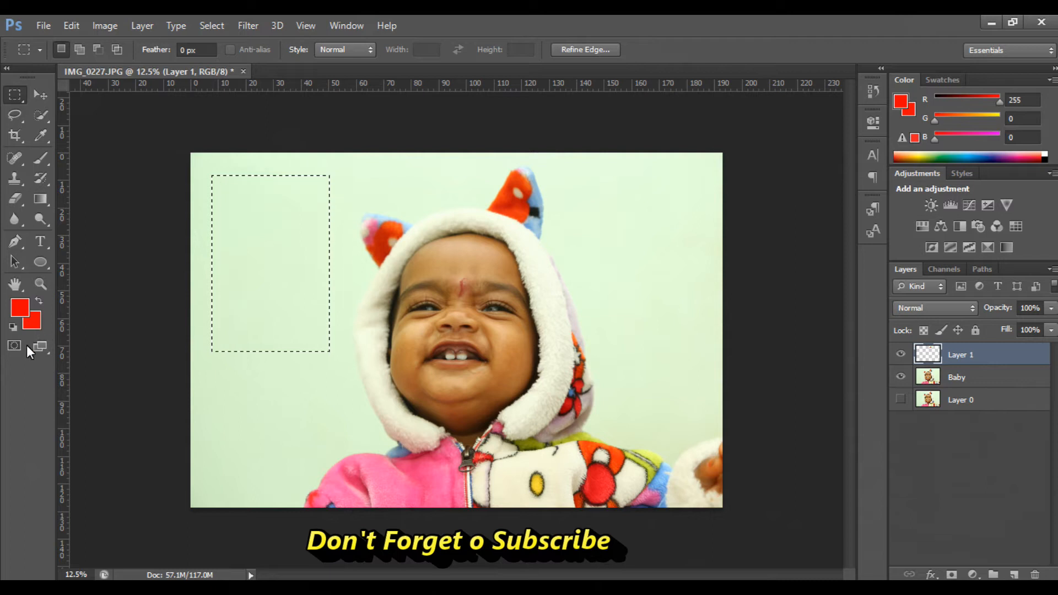
click(40, 159)
mouse_move(220, 182)
mouse_down()
mouse_move(236, 196)
mouse_move(202, 308)
mouse_move(331, 364)
mouse_move(319, 199)
mouse_move(246, 315)
mouse_move(275, 212)
mouse_move(346, 240)
mouse_move(300, 331)
mouse_move(310, 277)
mouse_move(287, 332)
mouse_move(278, 161)
mouse_move(187, 234)
mouse_move(280, 494)
mouse_up()
key(ctrl+d)
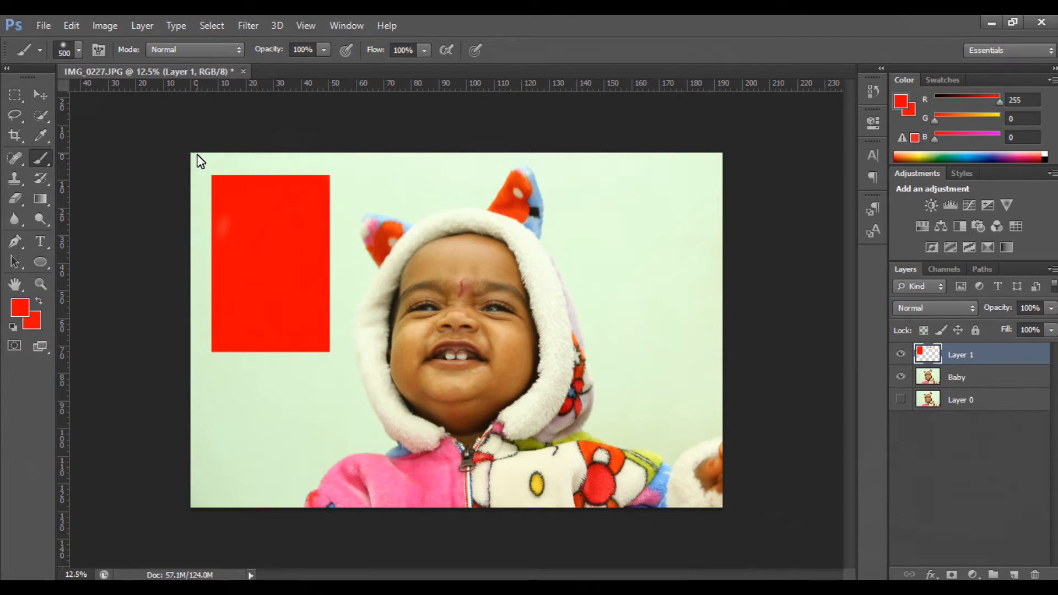
Step: Reselect the painted rectangle, delete its red contents, and deselect it
key(ctrl+shift+d)
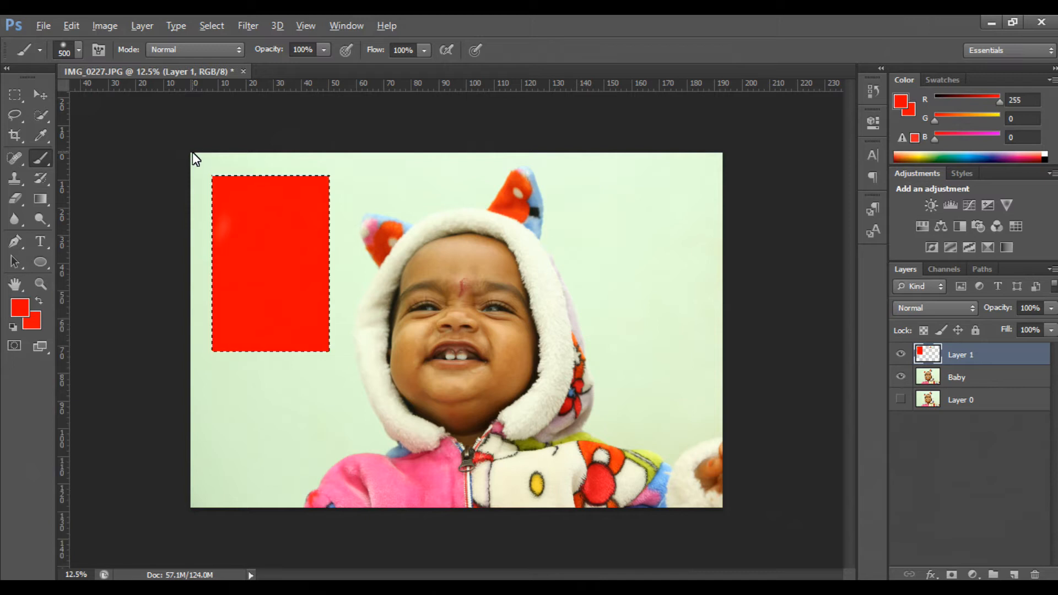
key(Delete)
key(ctrl+d)
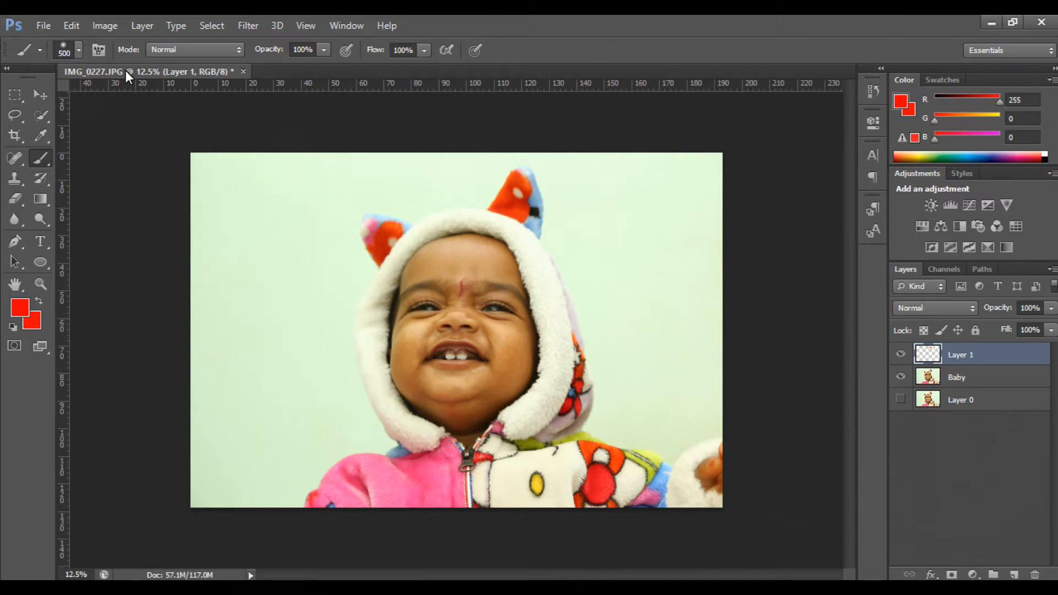
Step: Draw a rectangular selection with a 30 px feather beside the hood, paint it red with the Brush, and deselect it
click(20, 99)
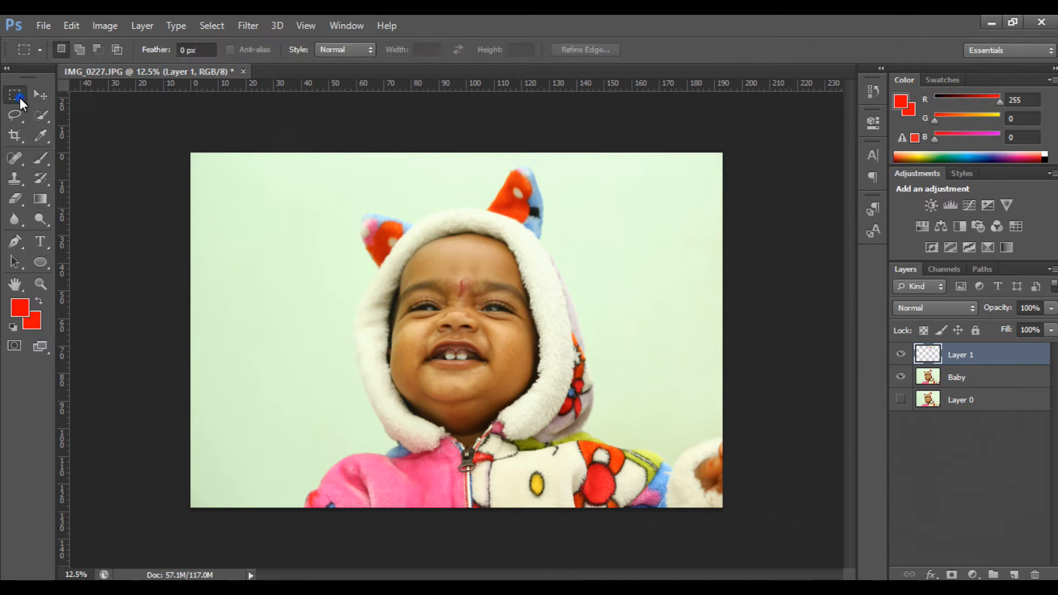
double_click(184, 52)
text(30)
key(Return)
drag(218, 204, 333, 371)
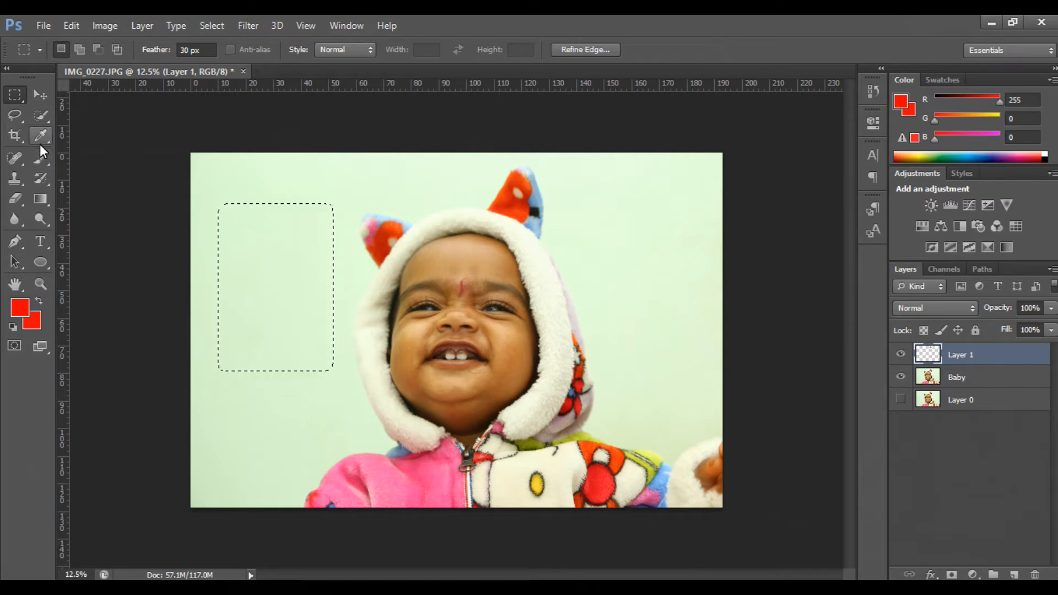
click(40, 159)
mouse_move(259, 269)
mouse_down()
mouse_move(240, 230)
mouse_move(224, 231)
mouse_move(221, 371)
mouse_move(330, 361)
mouse_move(268, 189)
mouse_move(296, 210)
mouse_move(296, 357)
mouse_move(318, 348)
mouse_move(323, 255)
mouse_up()
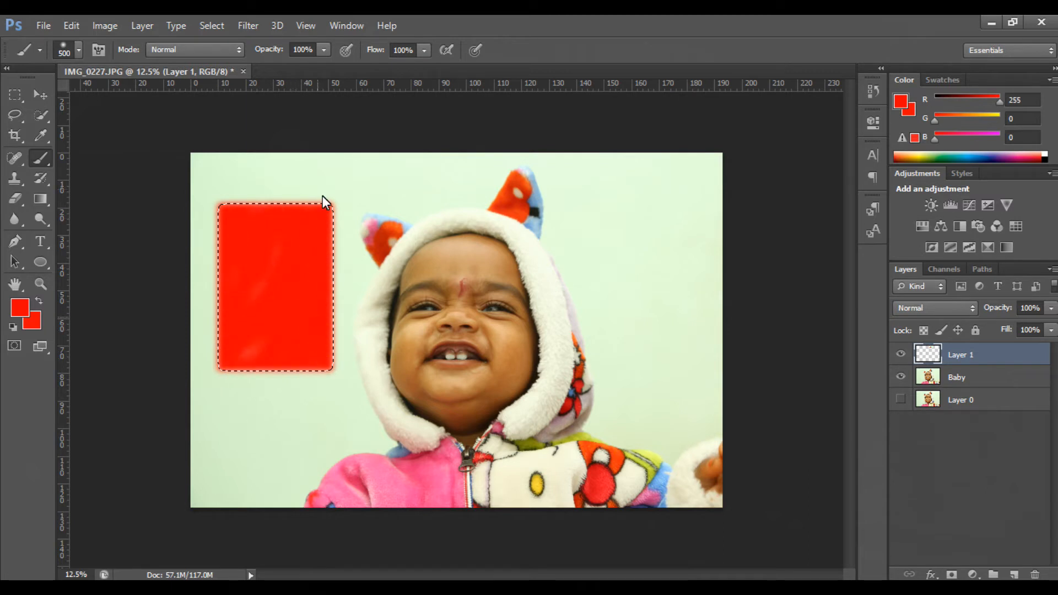
key(ctrl+d)
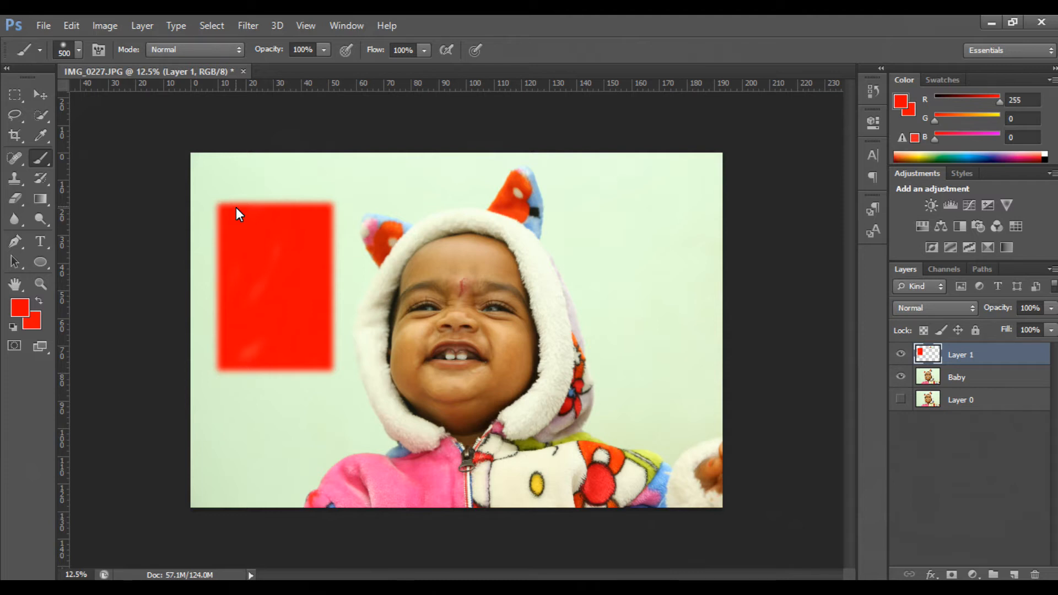
Step: Examine the soft feathered edges of the red rectangle up close
key(ctrl+plus)
key(ctrl+plus)
key(ctrl+plus)
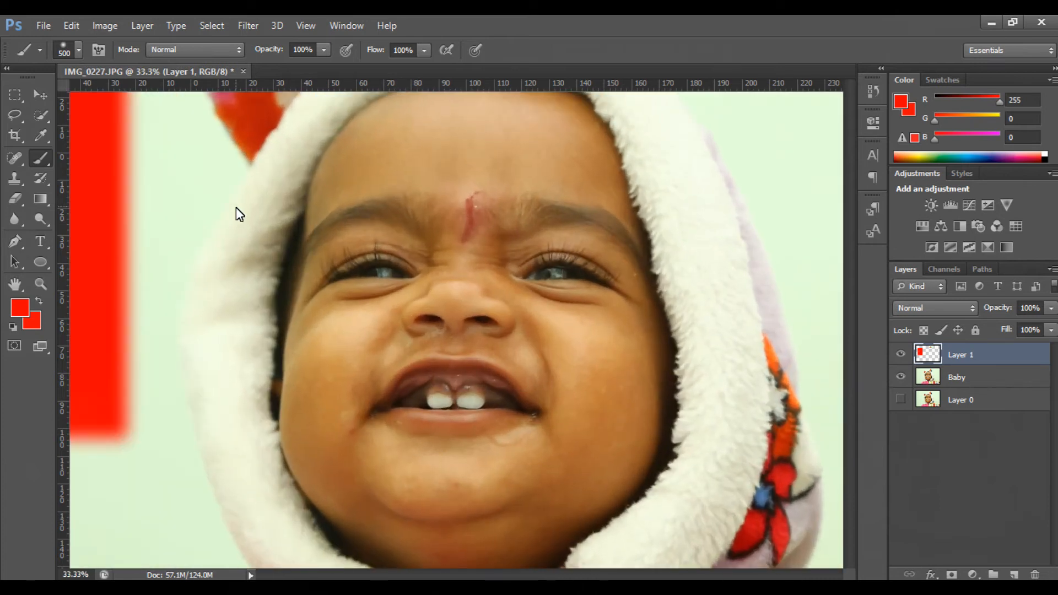
drag(198, 196, 690, 518)
drag(600, 411, 334, 260)
key(ctrl+minus)
key(ctrl+minus)
key(ctrl+minus)
key(ctrl+minus)
key(ctrl+minus)
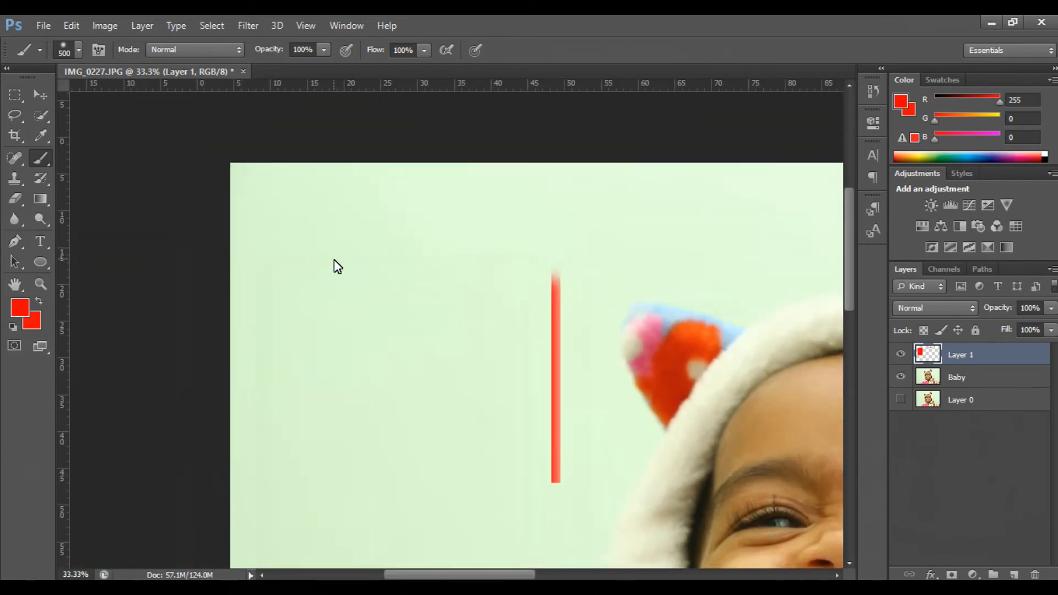
key(ctrl+plus)
key(ctrl+plus)
key(ctrl+plus)
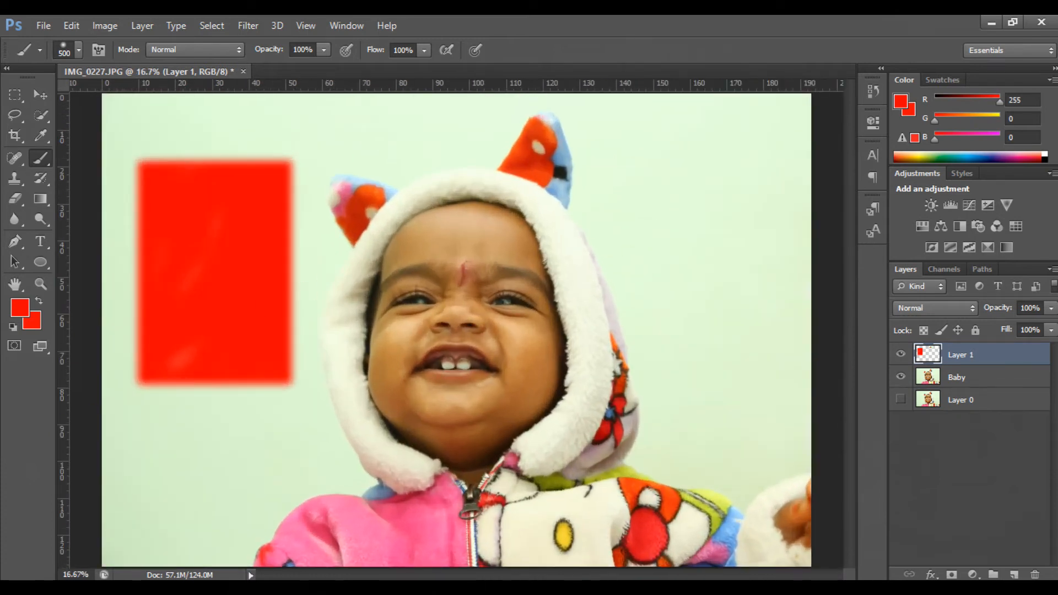
Step: Undo the feathered red painting, and draw and discard another rectangular selection with the 30 px feather
click(15, 94)
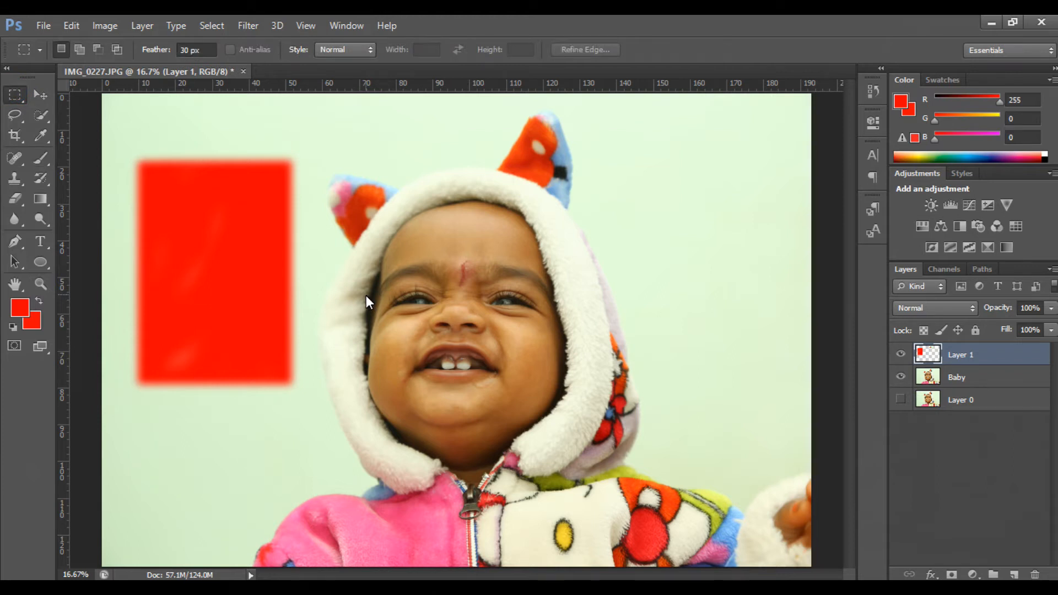
key(ctrl+alt+z)
key(ctrl+alt+z)
key(ctrl+alt+z)
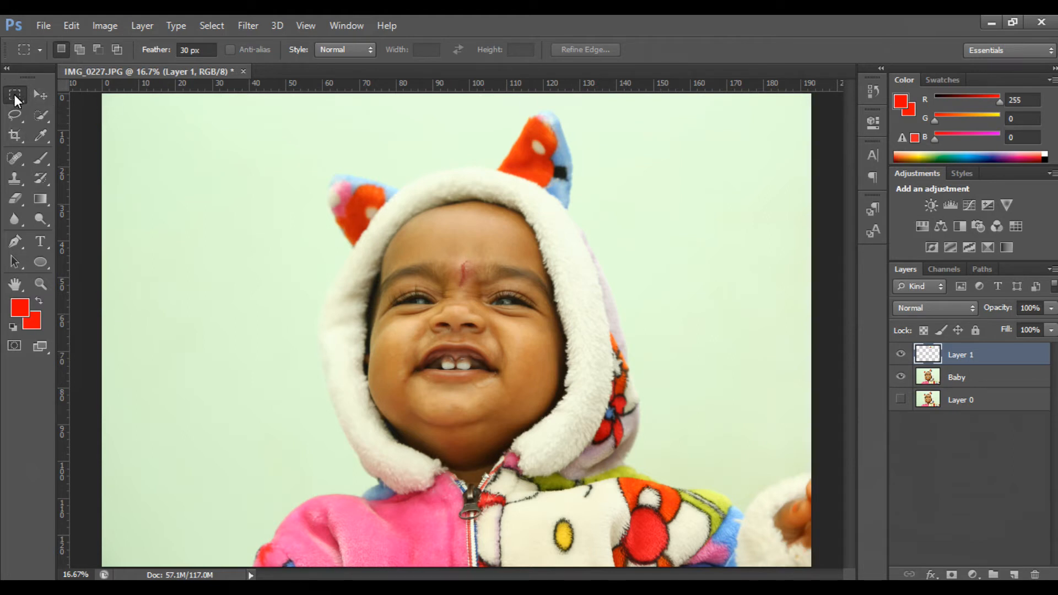
drag(129, 149, 270, 351)
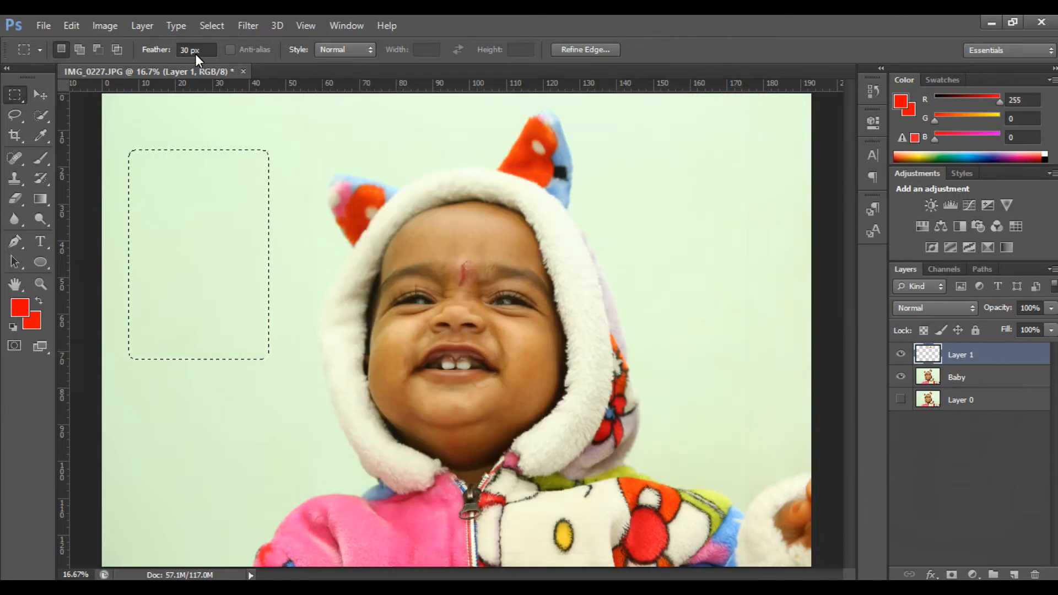
key(ctrl+d)
Step: Set the marquee feather to 0 px and draw three rectangular selections beside the hood, each replacing the previous one
click(189, 55)
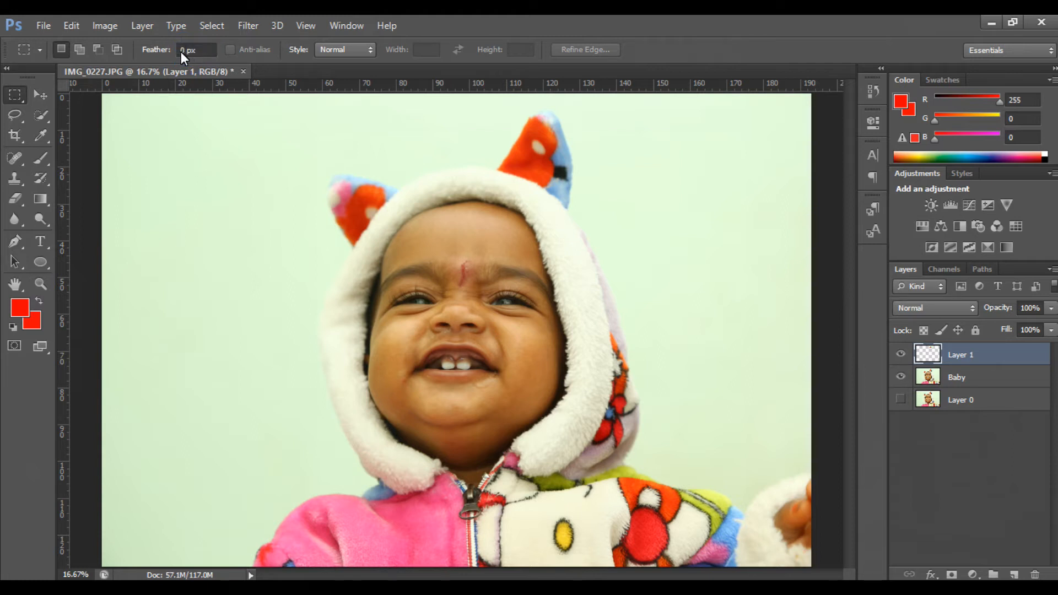
click(75, 98)
drag(133, 173, 261, 372)
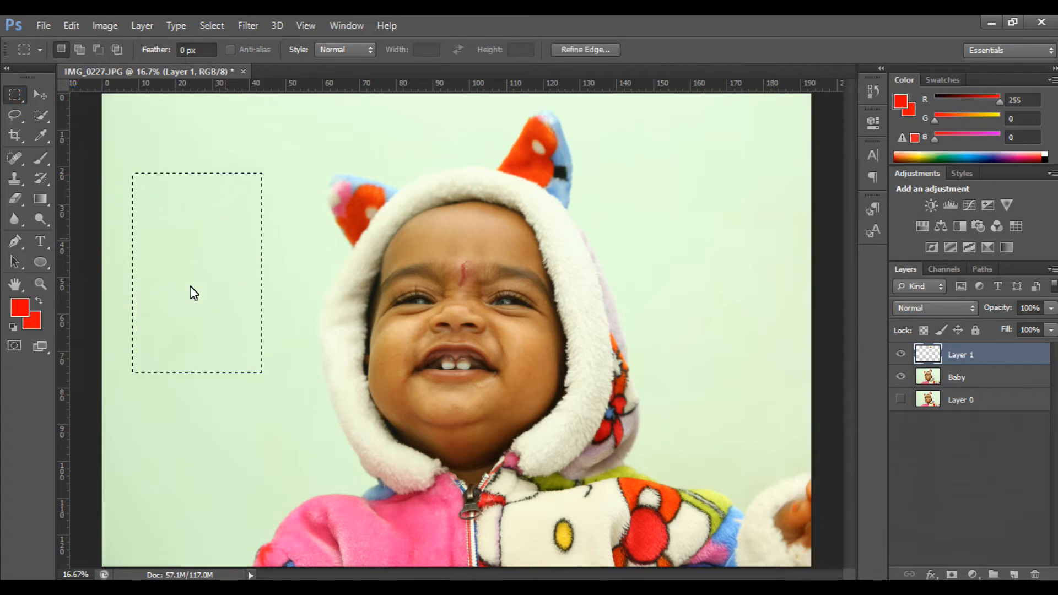
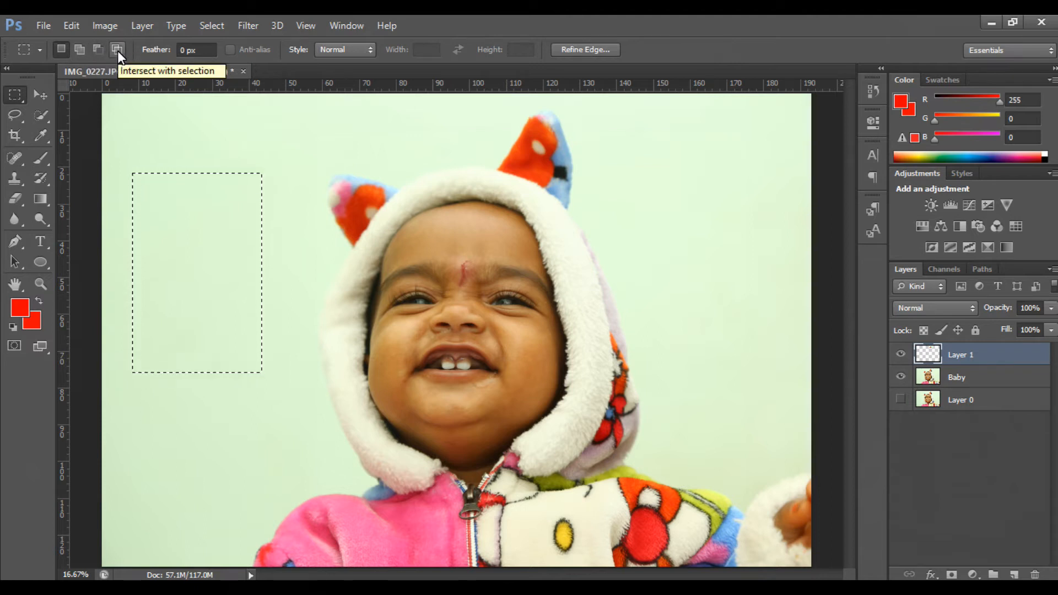
drag(189, 137, 292, 390)
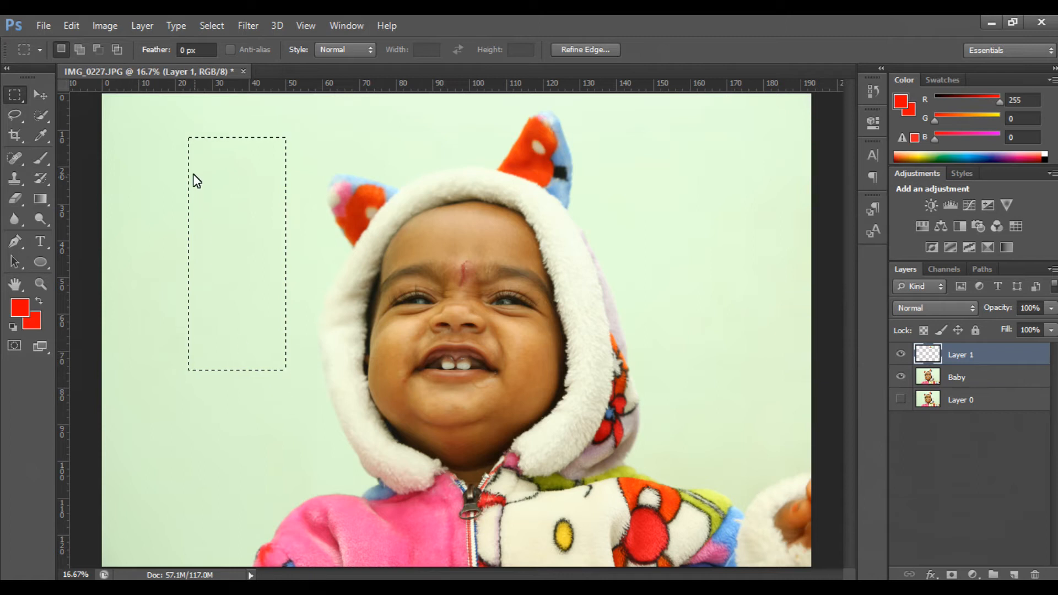
drag(136, 114, 263, 326)
Step: Extend the rectangular selection into a stepped shape by adding eight rectangles around its edges in Add to selection mode
click(80, 50)
drag(234, 102, 307, 216)
drag(223, 307, 261, 382)
drag(163, 319, 269, 408)
drag(277, 191, 333, 243)
drag(307, 119, 375, 152)
drag(305, 222, 326, 274)
drag(321, 183, 389, 250)
drag(243, 210, 295, 381)
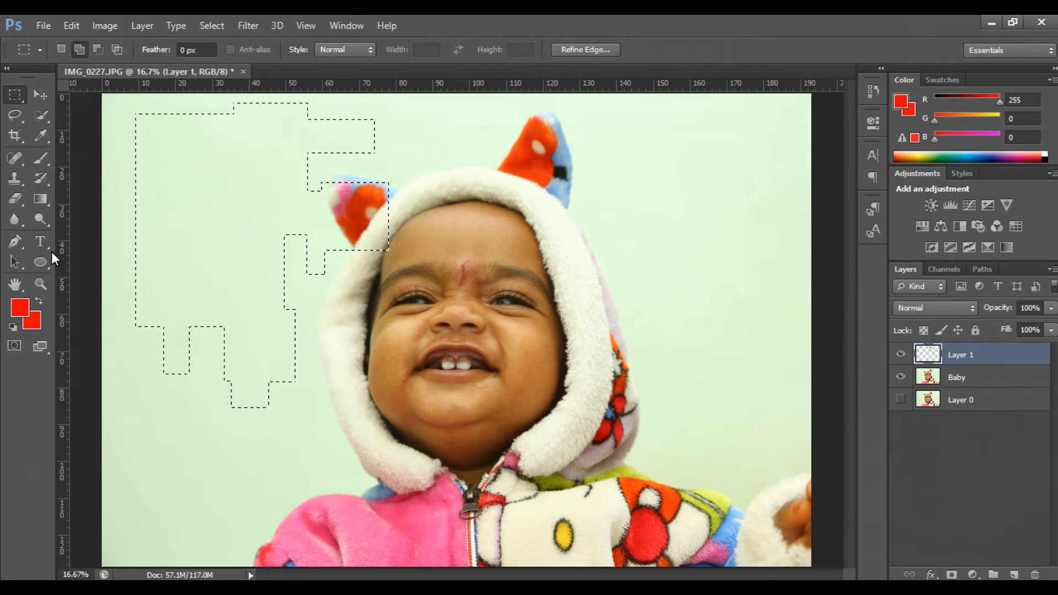
Step: Try painting the combined selection red with the Brush, and undo the paint
click(40, 158)
mouse_move(165, 193)
mouse_down()
mouse_move(134, 228)
mouse_move(151, 174)
mouse_move(284, 138)
mouse_move(120, 134)
mouse_move(258, 216)
mouse_move(178, 310)
mouse_move(61, 372)
mouse_move(175, 389)
mouse_move(240, 321)
mouse_move(265, 317)
mouse_up()
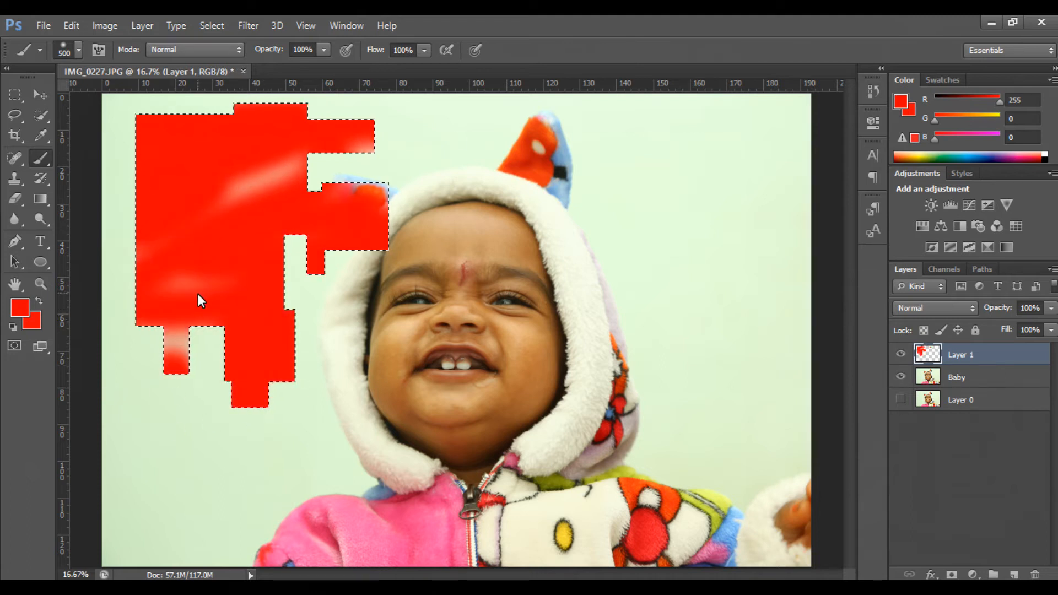
key(ctrl+z)
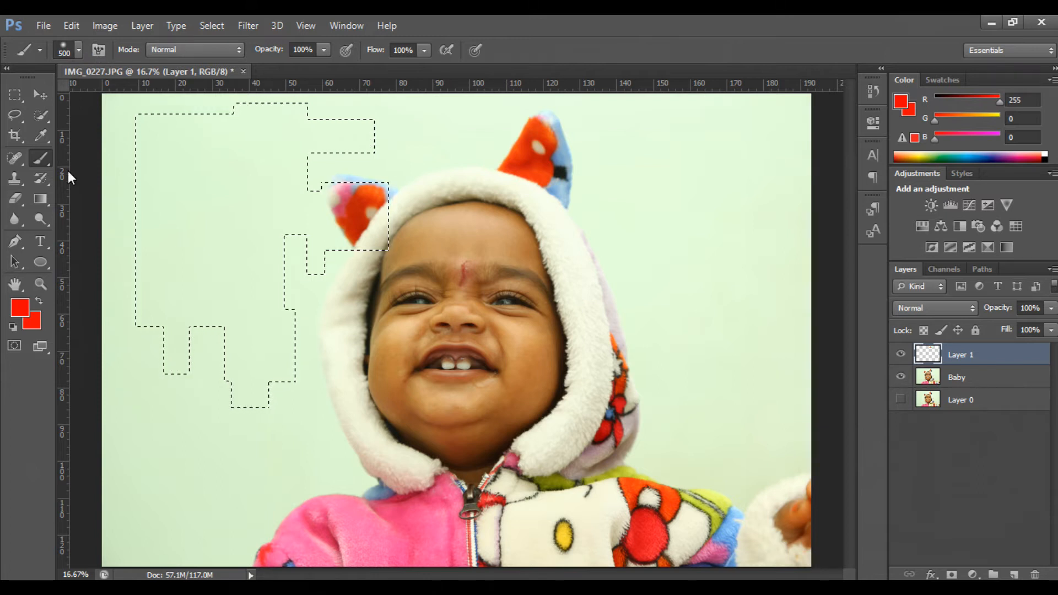
Step: Trim the stepped selection to a narrow horizontal strip by removing five rectangles in Subtract from selection mode
click(22, 98)
click(98, 49)
drag(387, 113, 206, 101)
drag(115, 104, 431, 167)
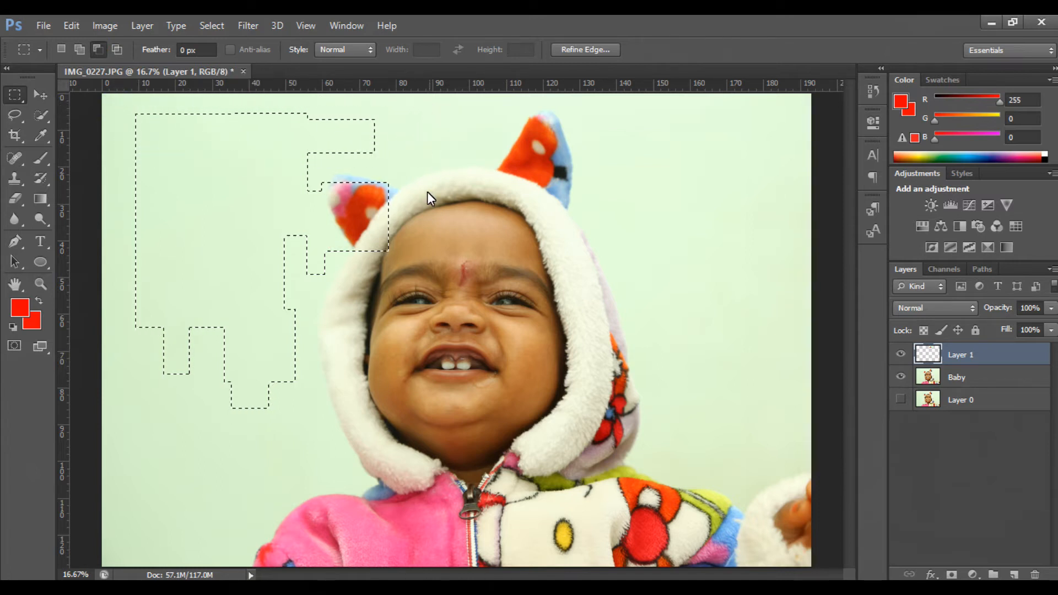
drag(300, 150, 511, 349)
drag(321, 448, 124, 259)
drag(121, 213, 325, 407)
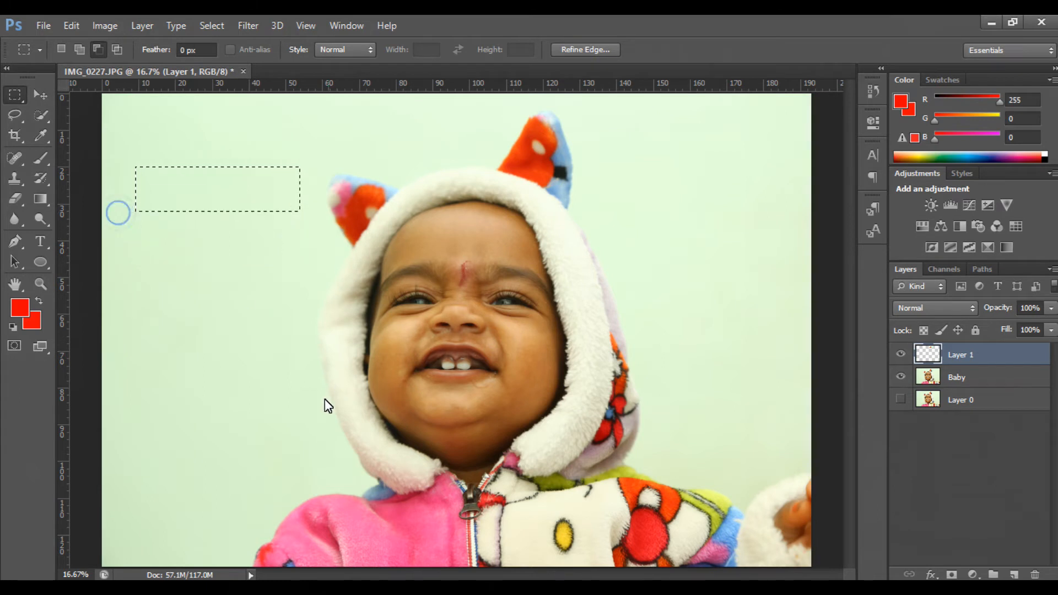
Step: Reduce the strip with overlapping rectangles in Intersect with selection mode, and clear it with a rectangle that does not overlap
click(117, 49)
drag(273, 146, 337, 188)
drag(257, 176, 328, 212)
drag(287, 171, 359, 251)
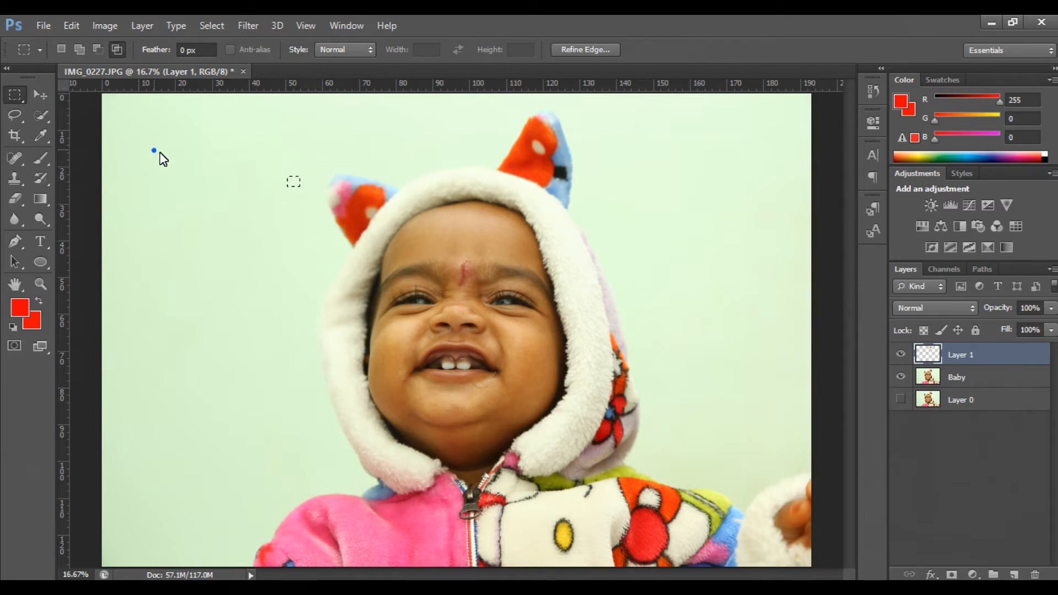
drag(154, 150, 279, 303)
click(529, 243)
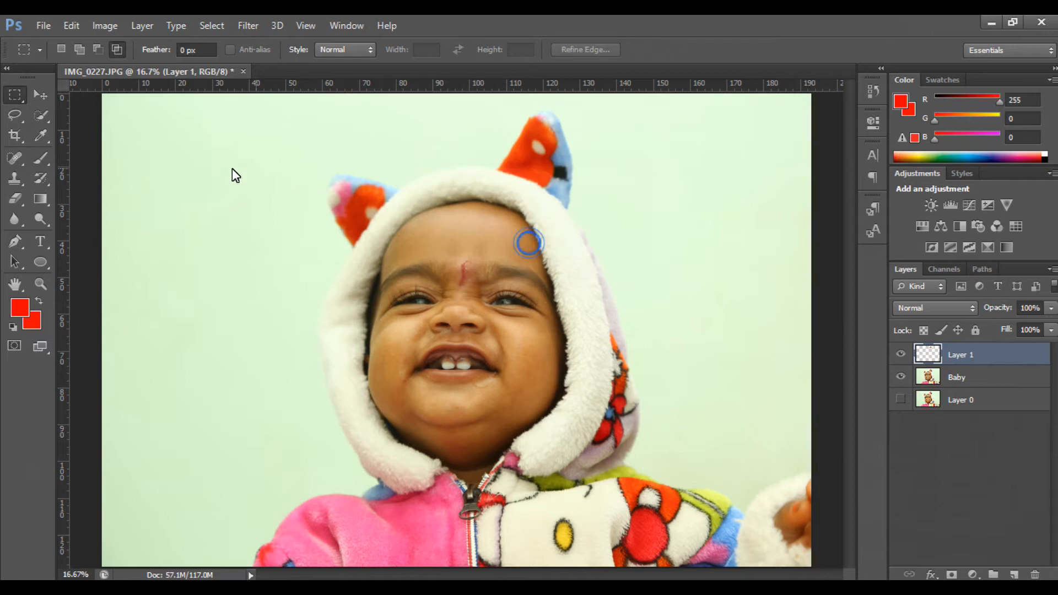
Step: Draw a new large rectangular selection beside the hood and intersect it with smaller overlapping rectangles
mouse_move(151, 164)
mouse_down()
mouse_move(209, 268)
mouse_move(252, 286)
mouse_move(348, 399)
mouse_up()
drag(242, 208, 334, 273)
drag(207, 218, 246, 309)
click(220, 236)
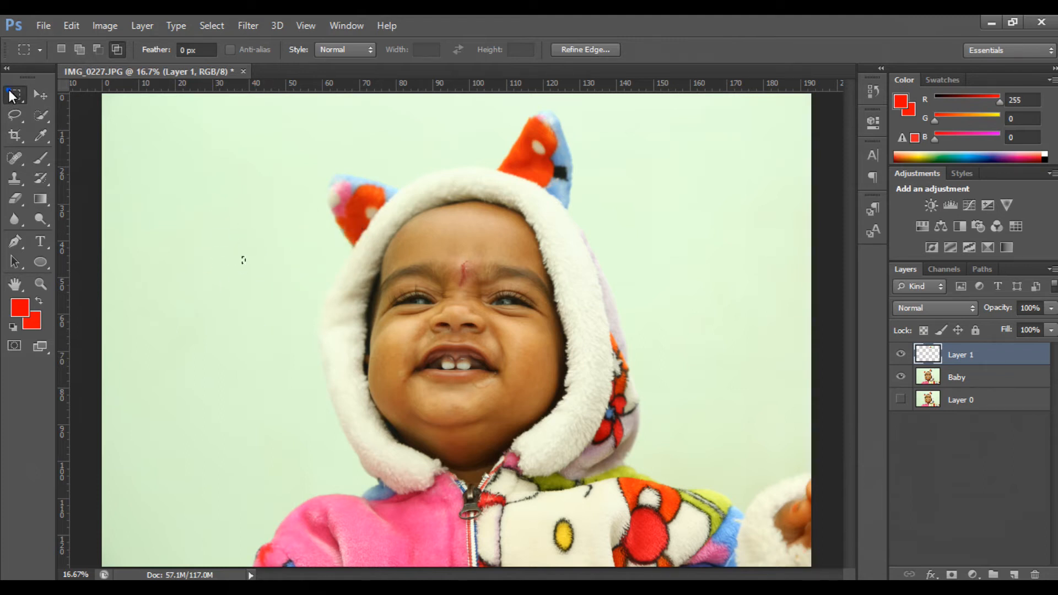
drag(141, 144, 291, 308)
Step: Clear the tiny remaining selection by intersecting it with a rectangle that does not overlap it
right_click(16, 97)
click(56, 92)
drag(138, 164, 212, 260)
key(Return)
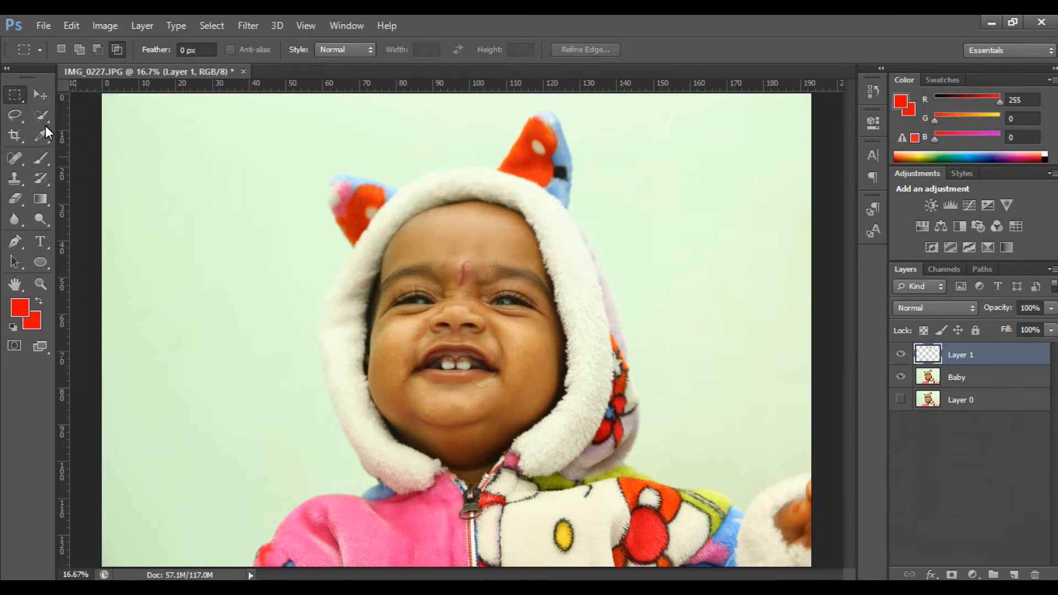
Step: Repeat the intersection with two overlapping rectangles beside the hood, and clear the result with a non-overlapping third rectangle
right_click(187, 167)
click(159, 158)
drag(159, 158, 254, 284)
drag(233, 223, 321, 336)
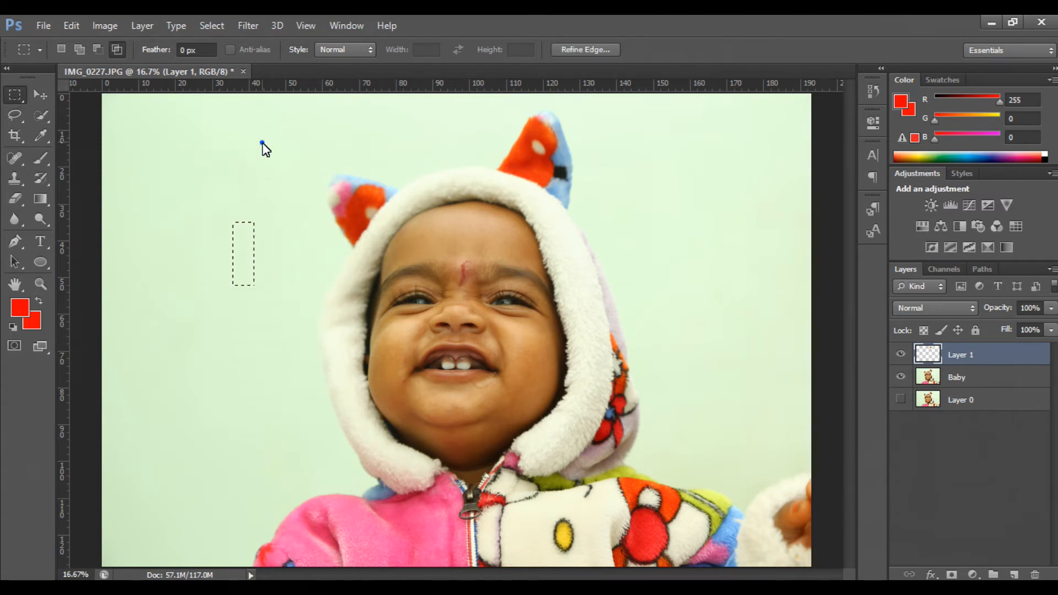
drag(262, 143, 383, 200)
click(525, 236)
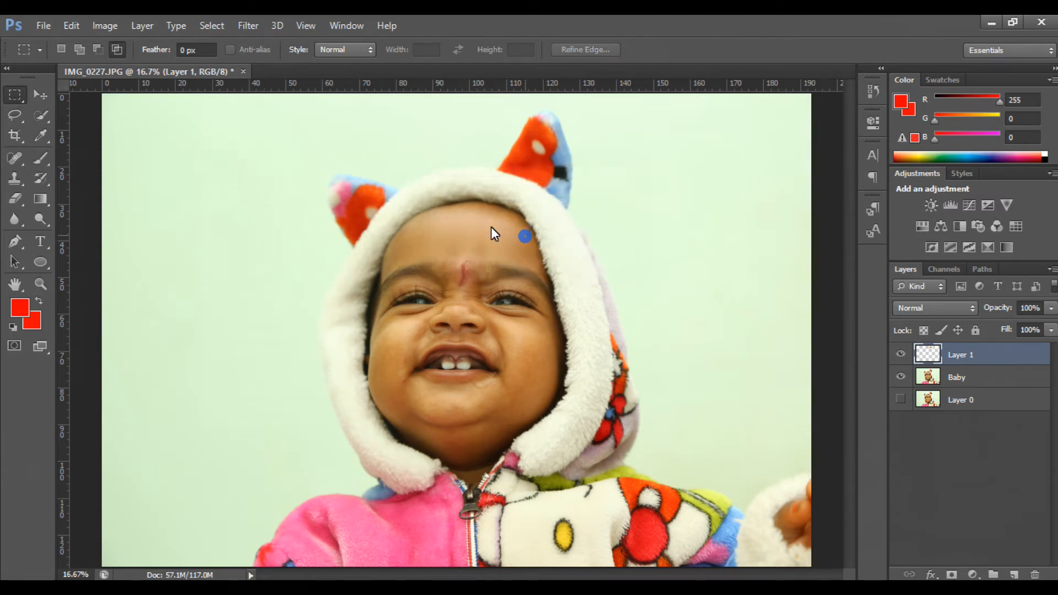
Step: Draw an elliptical selection in the plain background beside the hood and shift its outline up toward the photo's corner
right_click(16, 100)
click(35, 91)
right_click(6, 98)
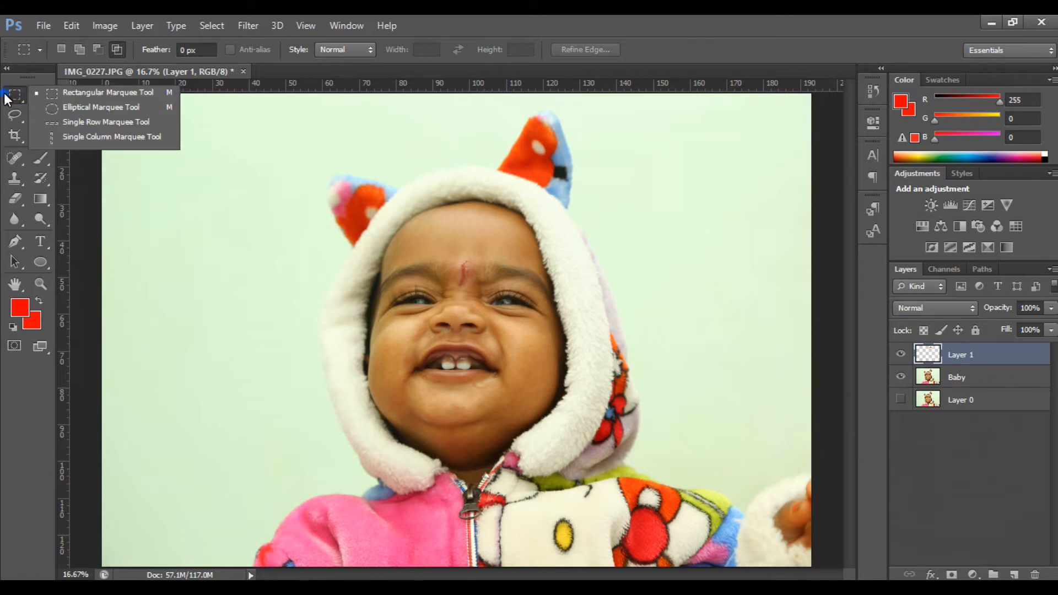
click(65, 106)
drag(166, 179, 311, 389)
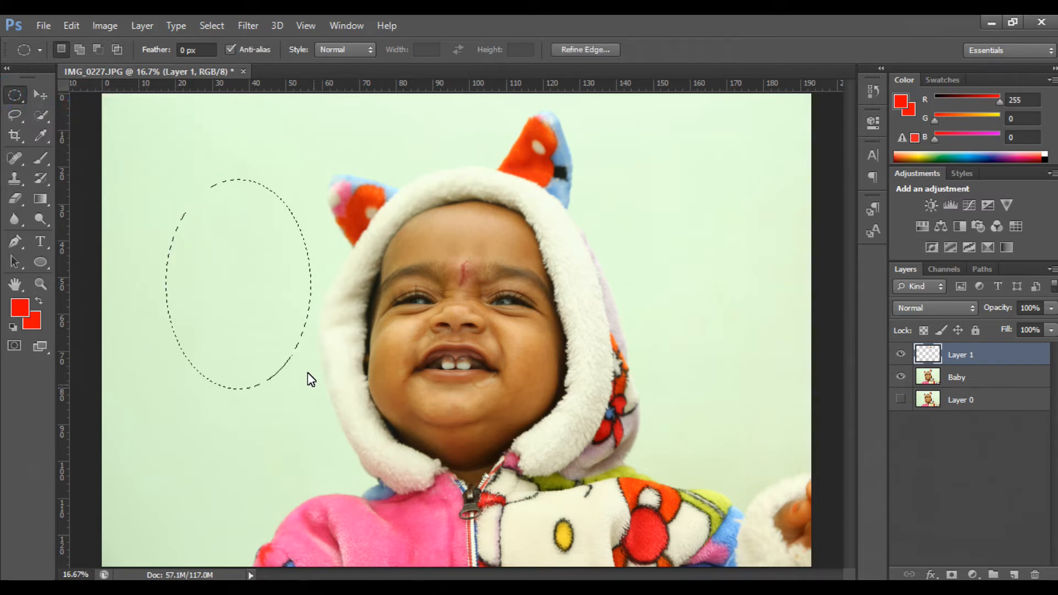
drag(239, 285, 194, 228)
click(35, 99)
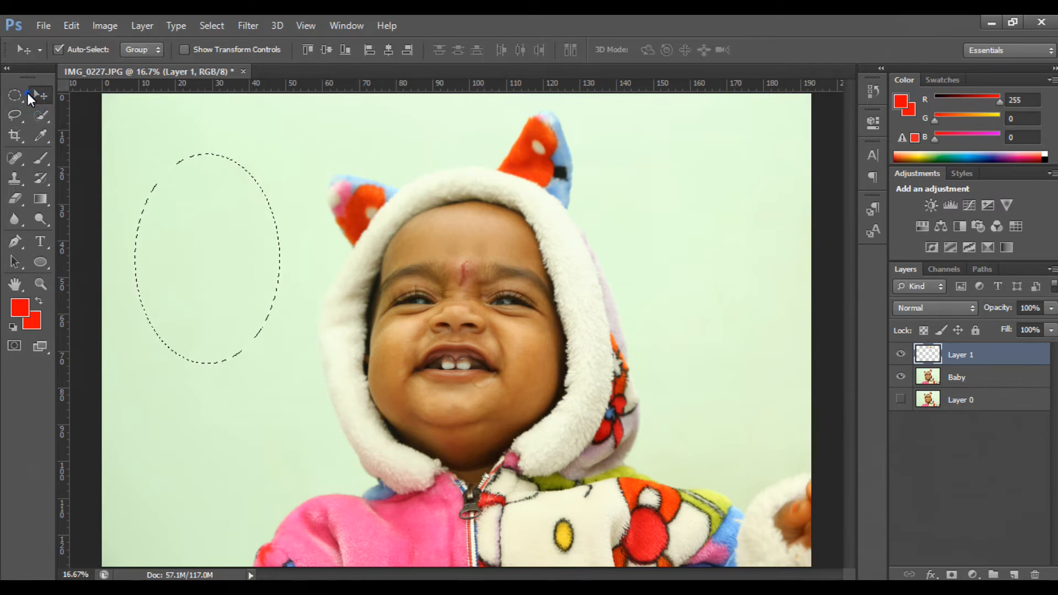
Step: Draw a series of elliptical selections of different sizes beside the hood, repositioning some outlines and ending with a narrow upright ellipse
click(14, 95)
drag(187, 186, 381, 319)
mouse_move(305, 260)
mouse_down()
mouse_move(190, 162)
mouse_move(159, 175)
mouse_up()
mouse_move(232, 210)
mouse_down()
mouse_move(231, 300)
mouse_move(217, 362)
mouse_up()
click(226, 354)
drag(250, 280, 250, 251)
drag(243, 198, 258, 339)
drag(158, 199, 273, 363)
drag(156, 184, 280, 341)
drag(168, 138, 283, 306)
drag(224, 107, 350, 248)
drag(260, 118, 396, 262)
drag(183, 207, 270, 302)
drag(189, 160, 262, 289)
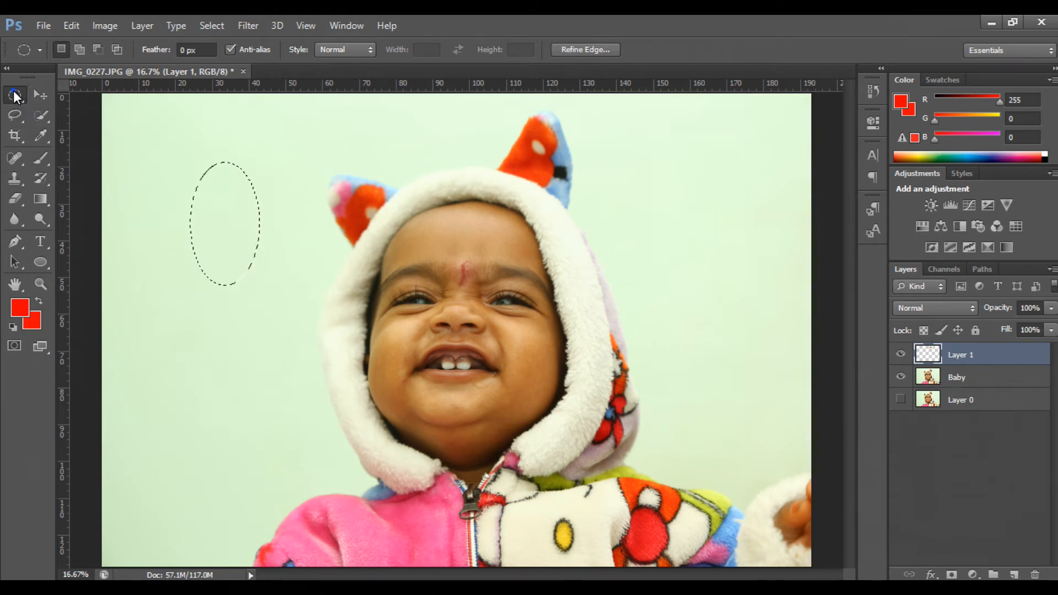
Step: Clear the ellipse and select a single pixel row across the photo at forehead height with the Single Row Marquee
right_click(13, 93)
click(71, 121)
key(ctrl+d)
click(282, 237)
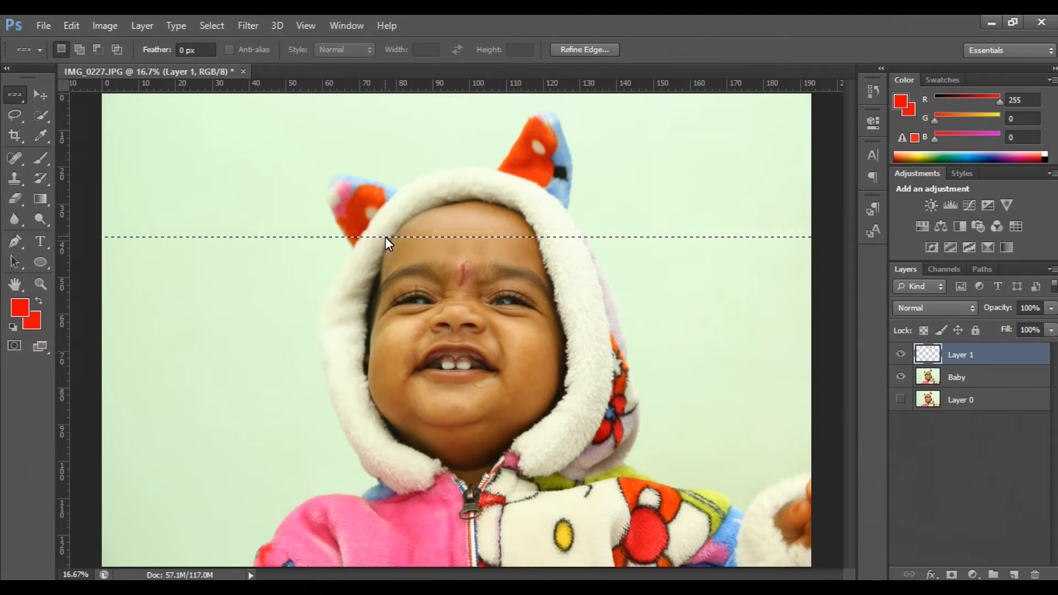
Step: Examine the single-row selection across the baby's face up close at 100% and against the whole photo
key(ctrl+plus)
key(ctrl+plus)
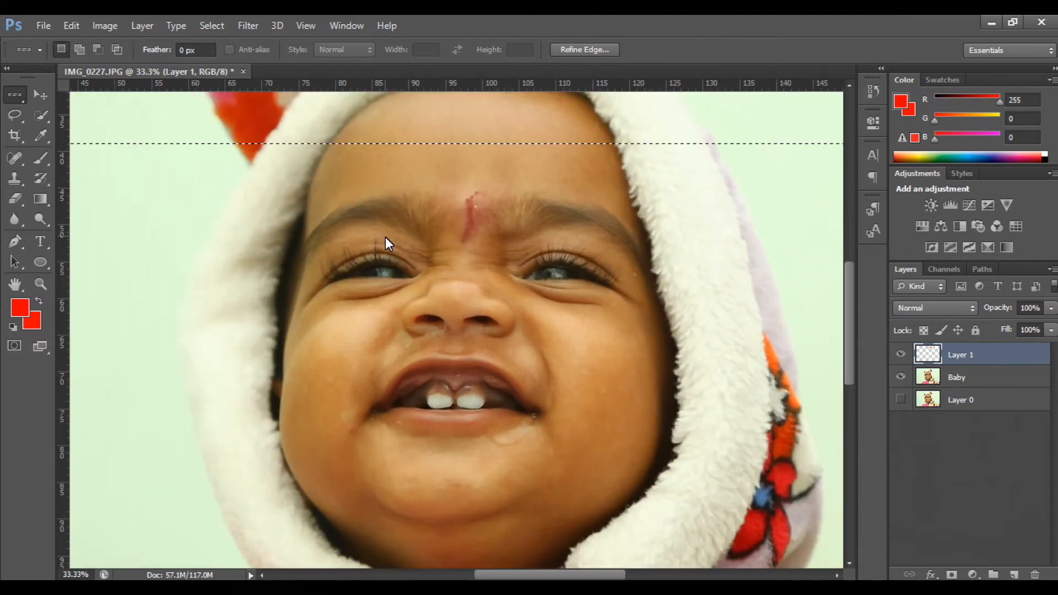
scroll(385, 237, up, 3)
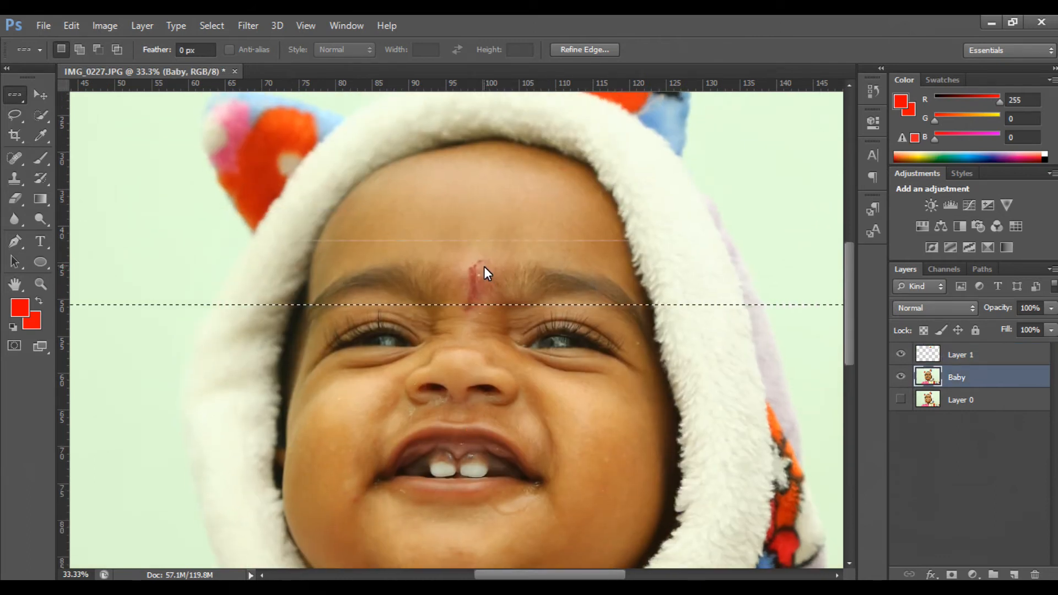
key(ctrl+plus)
key(ctrl+plus)
key(ctrl+plus)
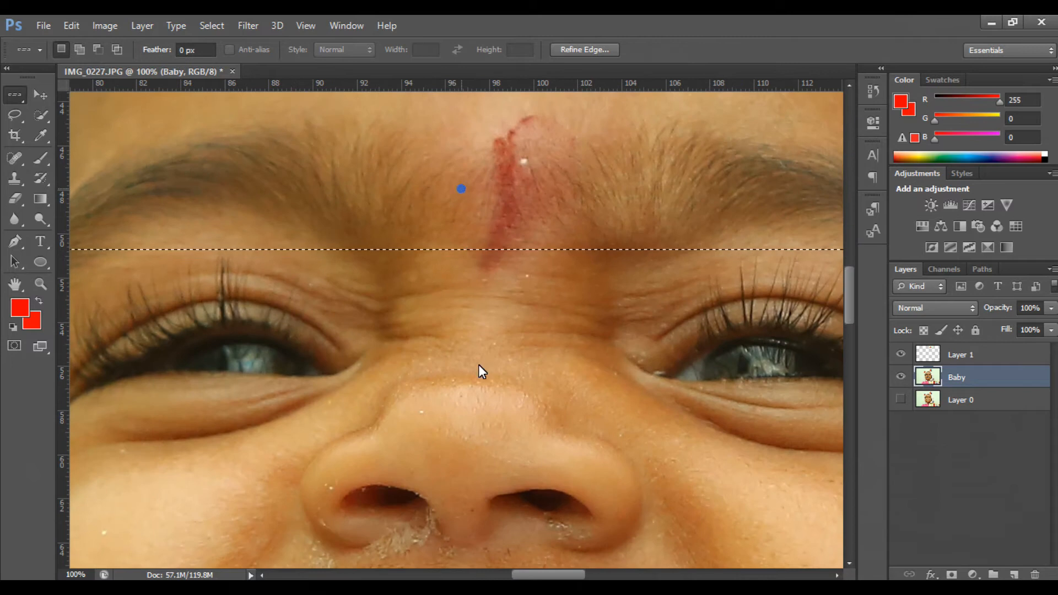
key(ctrl+minus)
key(ctrl+minus)
key(ctrl+minus)
key(ctrl+minus)
key(ctrl+minus)
key(ctrl+minus)
key(ctrl+minus)
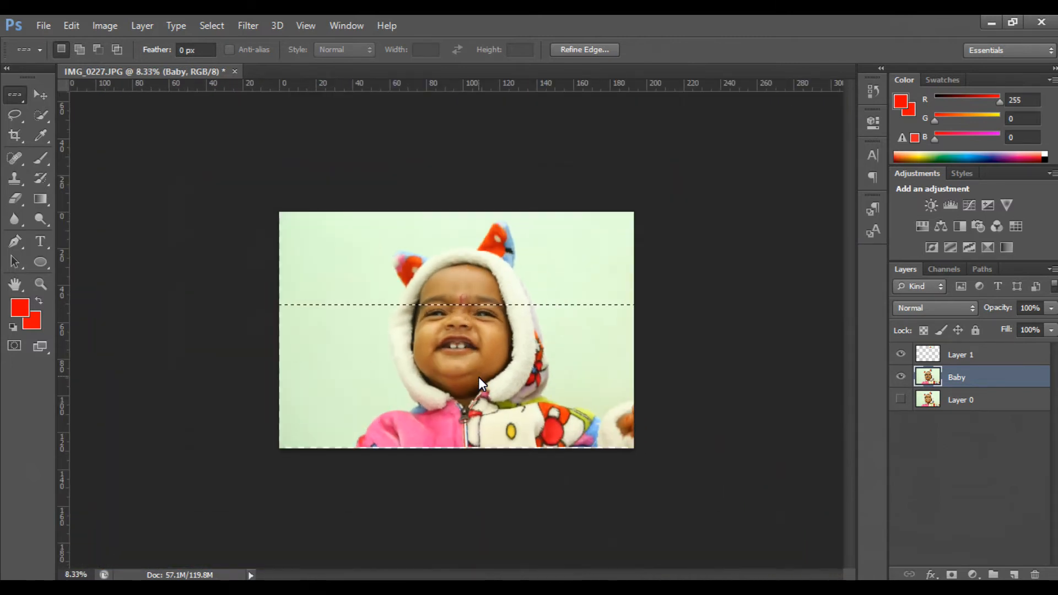
key(ctrl+plus)
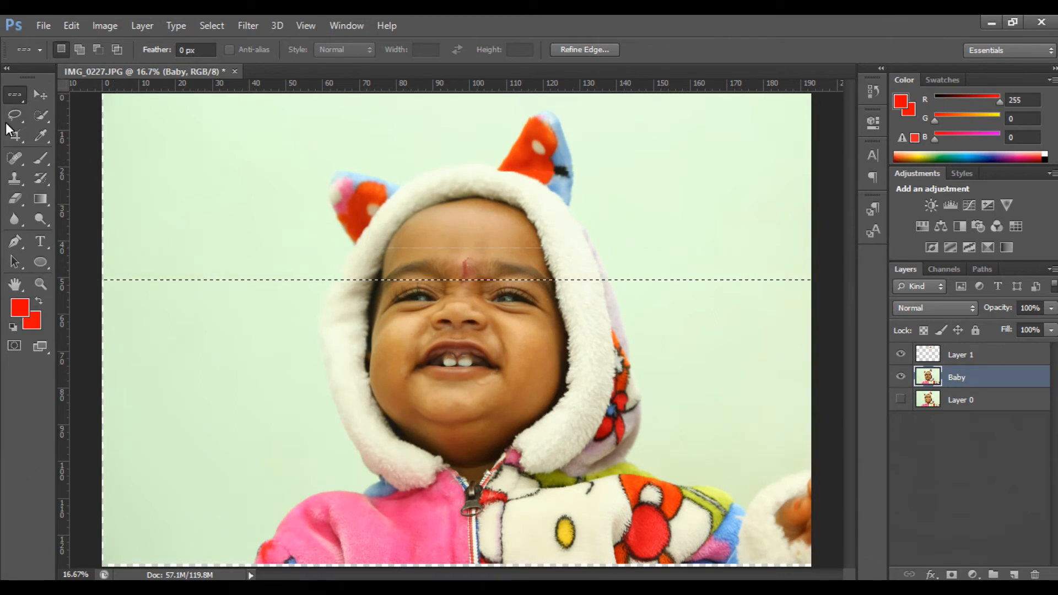
Step: Place single pixel column selections at several spots across the photo with the Single Column Marquee
click(50, 97)
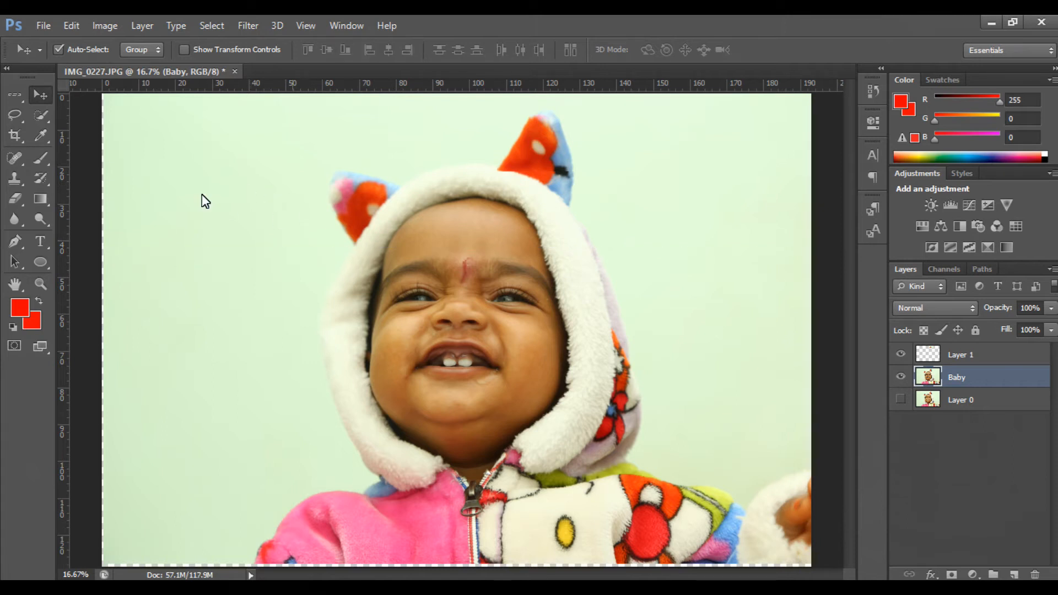
key(m)
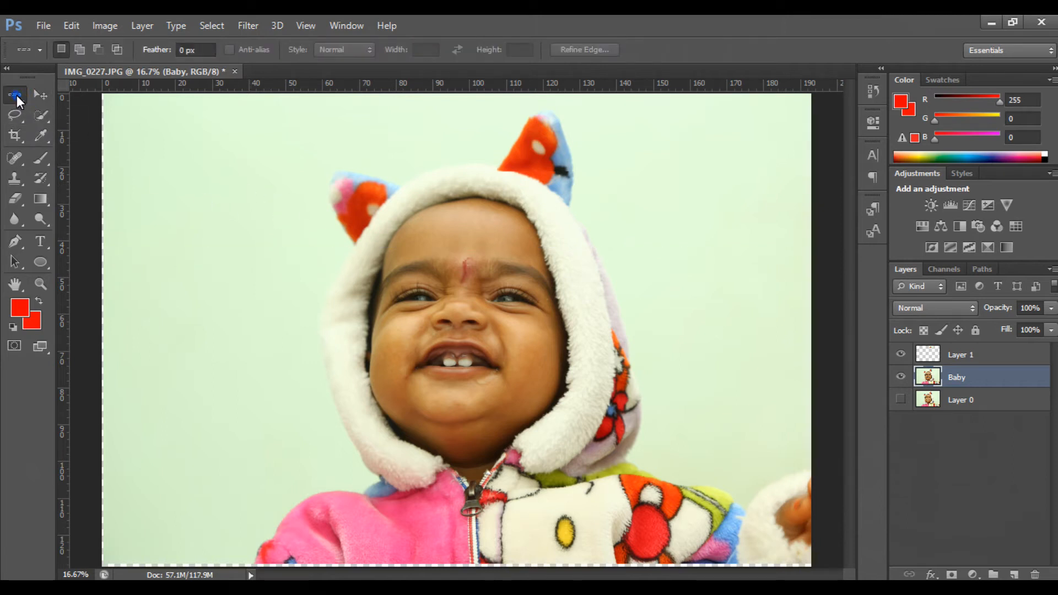
key(ctrl+minus)
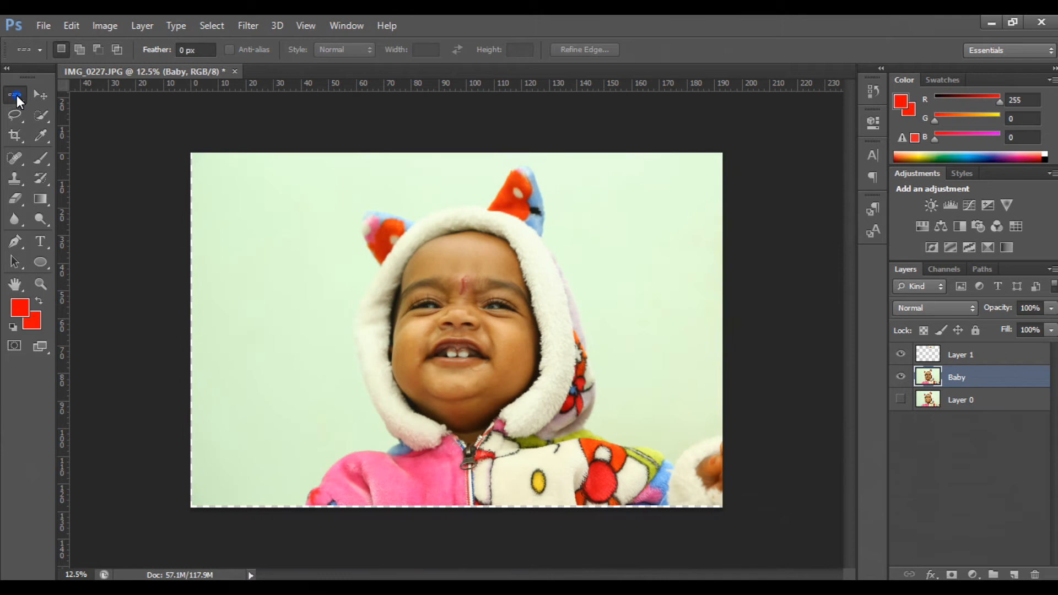
right_click(17, 96)
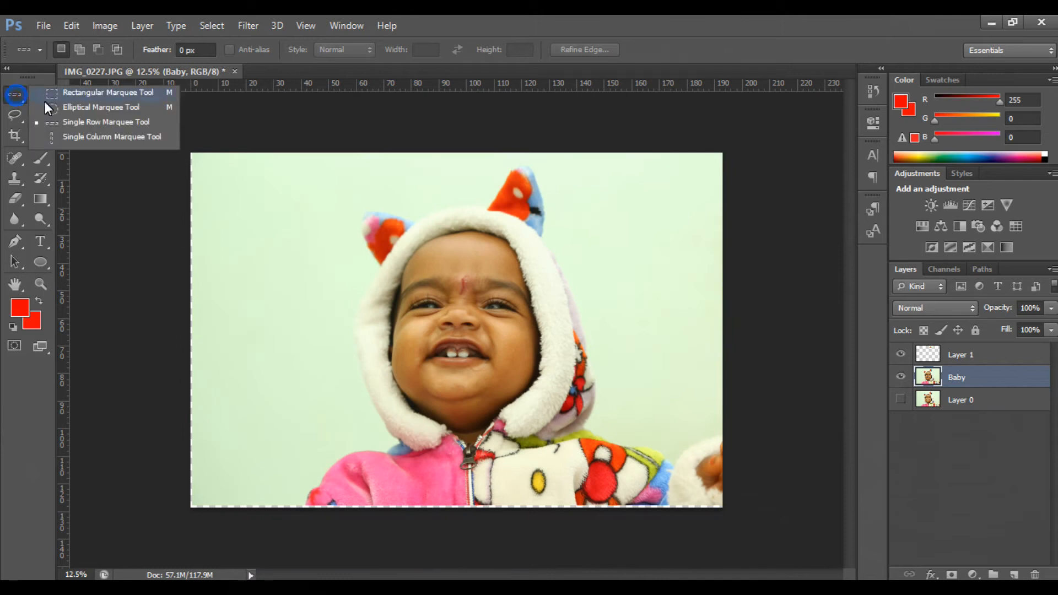
click(71, 137)
click(254, 220)
click(307, 237)
click(481, 218)
click(522, 236)
click(595, 252)
click(660, 260)
click(721, 265)
click(253, 286)
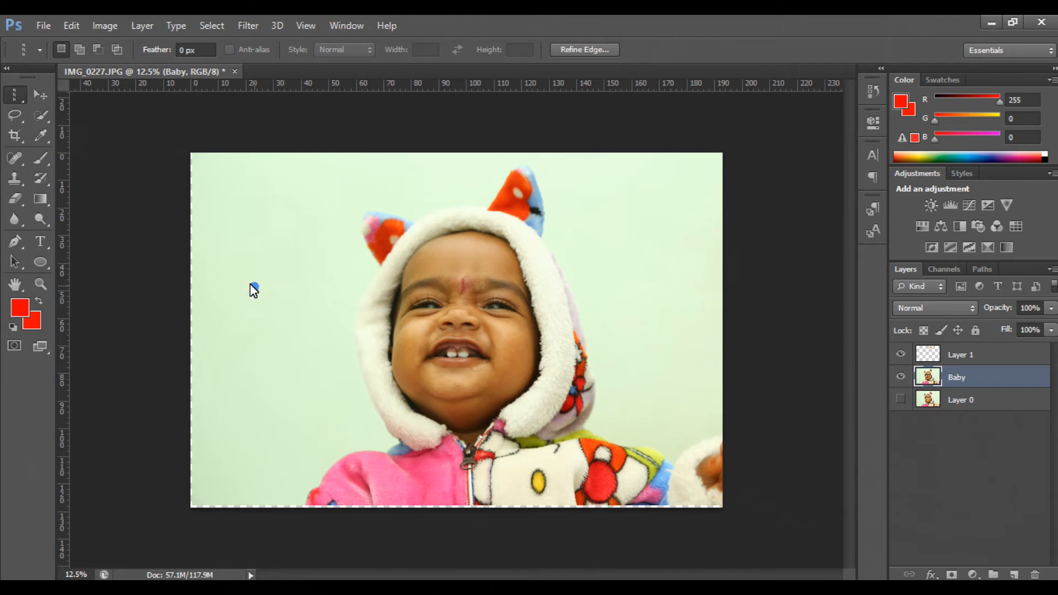
Step: Nudge the Baby layer slightly with the Move tool and clear the selection
click(41, 95)
click(306, 264)
drag(303, 267, 301, 267)
key(ctrl+d)
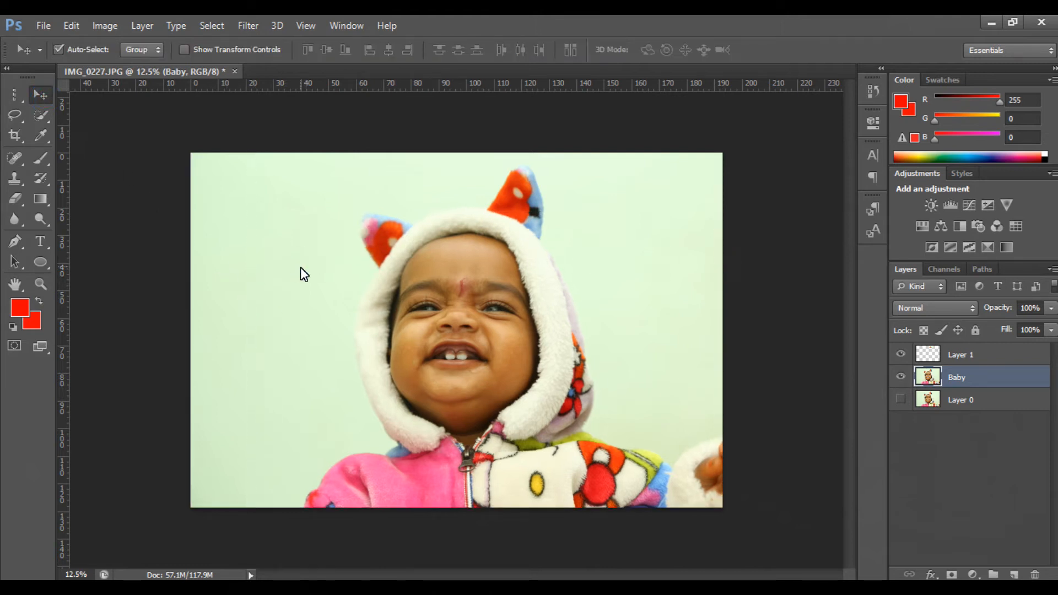
Step: Switch from the marquee tools to the freehand Lasso Tool
click(12, 93)
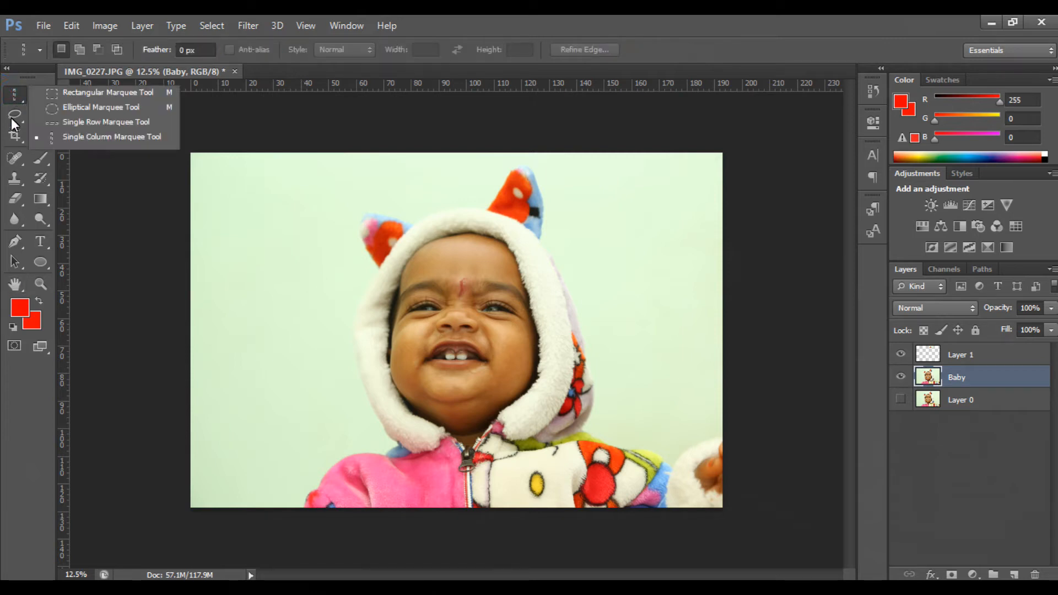
click(15, 113)
click(16, 114)
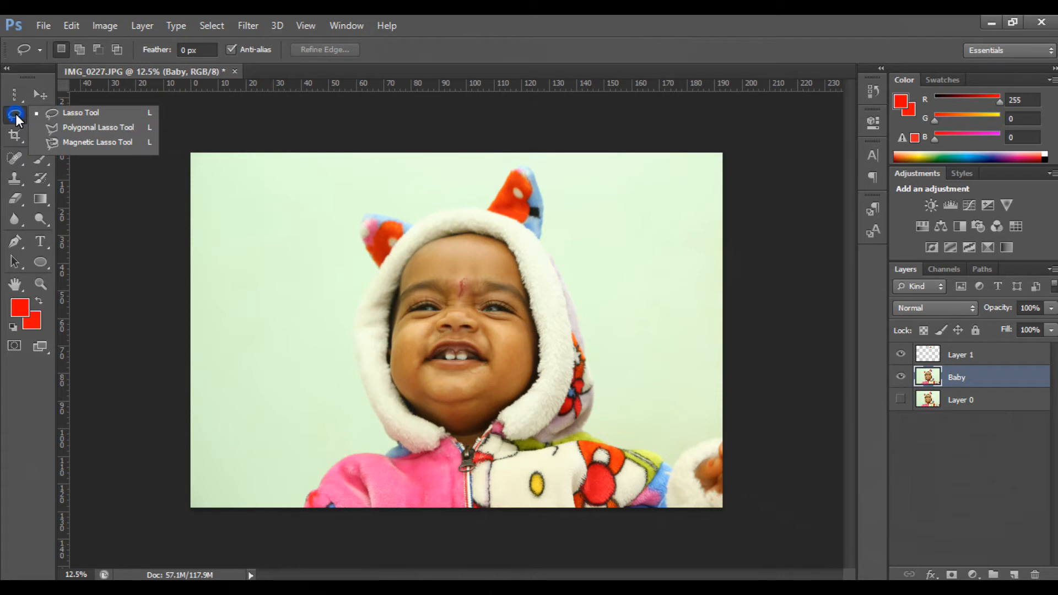
click(81, 116)
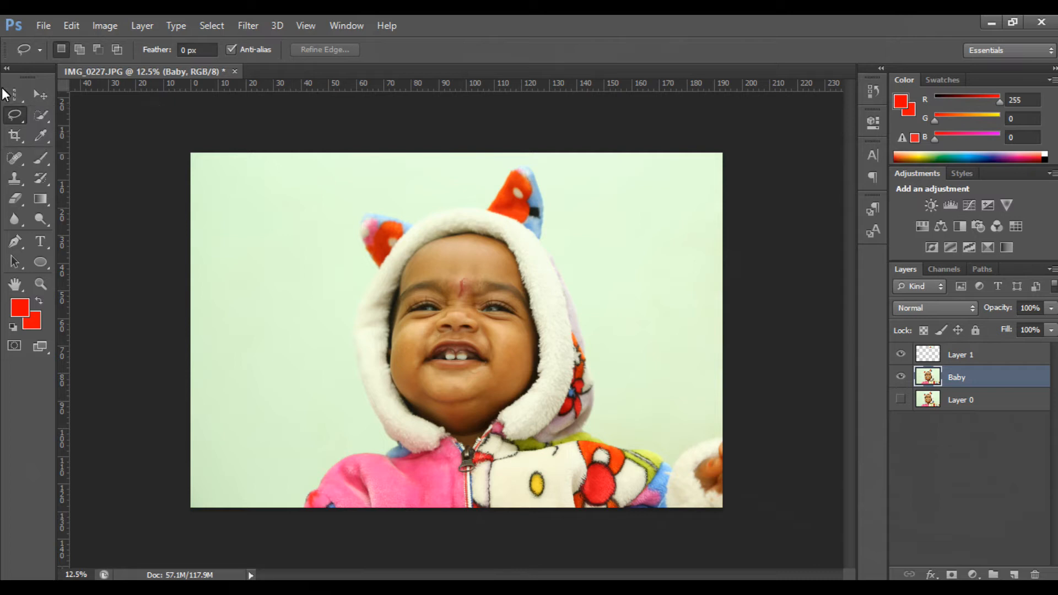
click(15, 94)
click(25, 98)
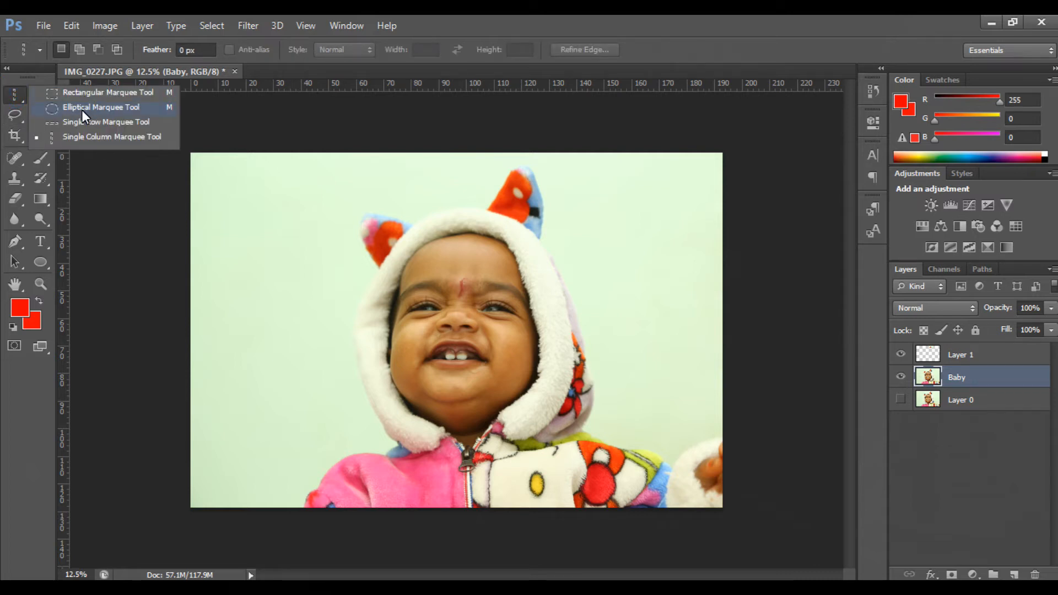
click(21, 114)
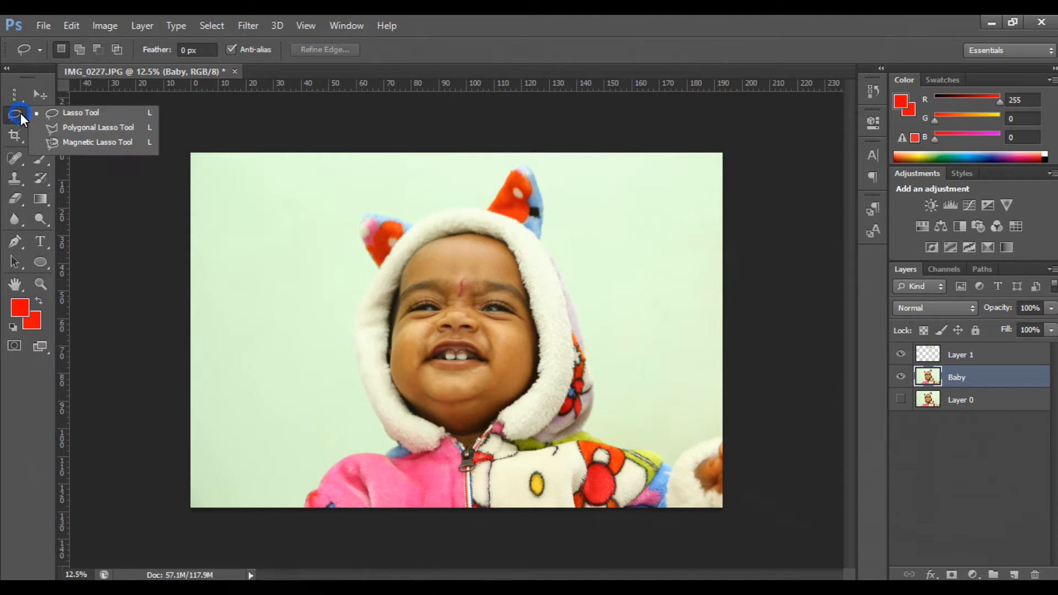
click(85, 112)
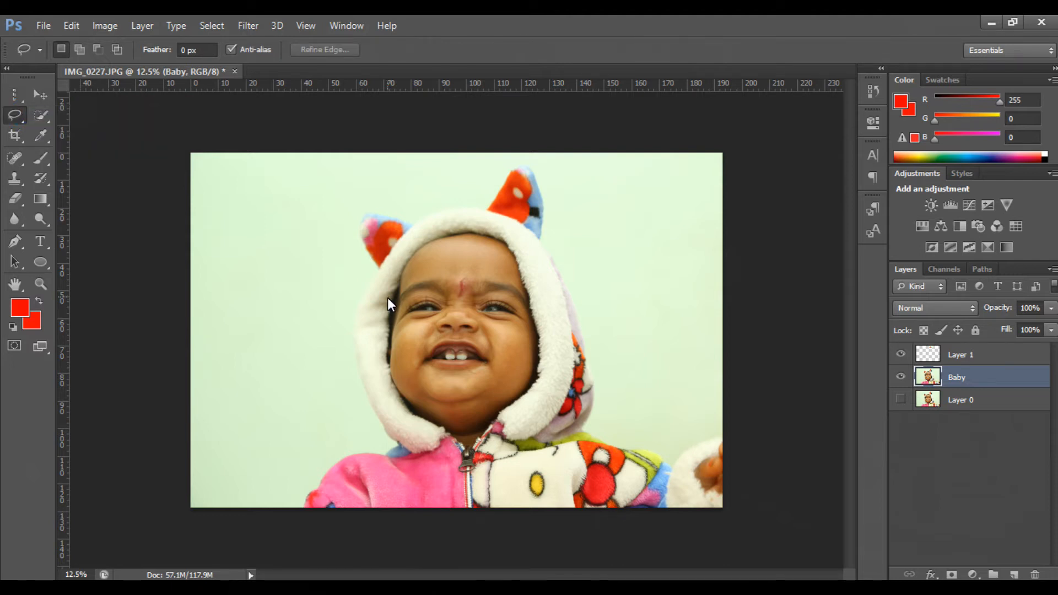
Step: Trace a freehand Lasso selection around the hood's taller red and blue ear
key(ctrl+plus)
key(ctrl+plus)
scroll(388, 298, up, 4)
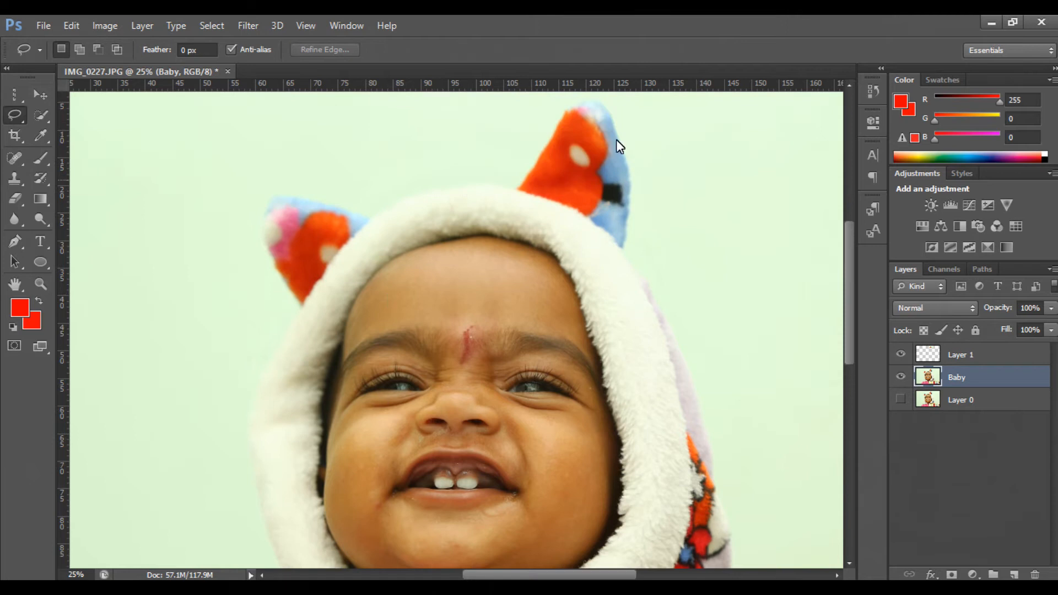
scroll(584, 187, up, 2)
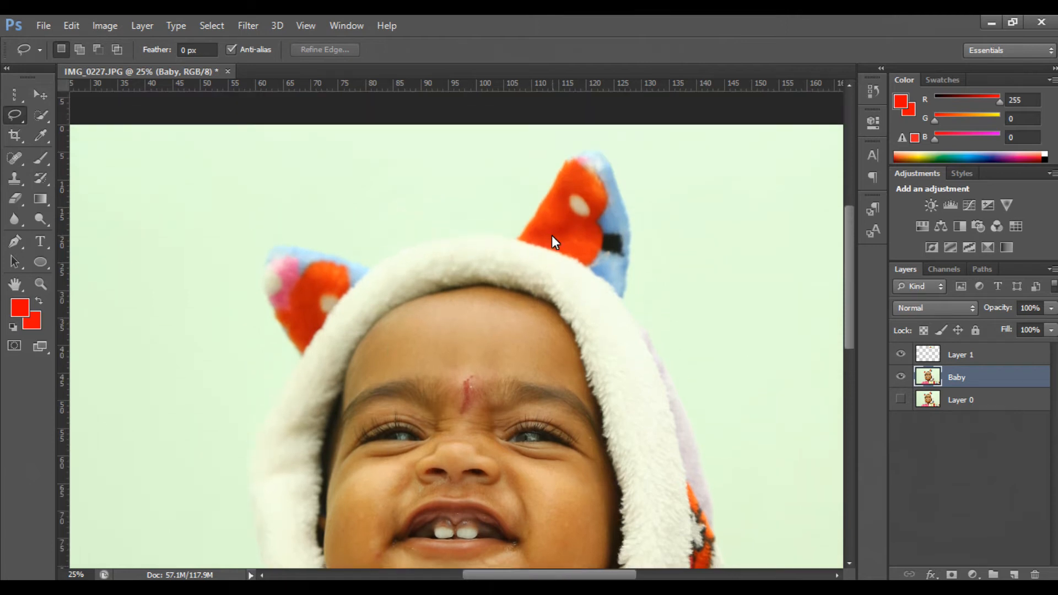
click(11, 117)
click(72, 117)
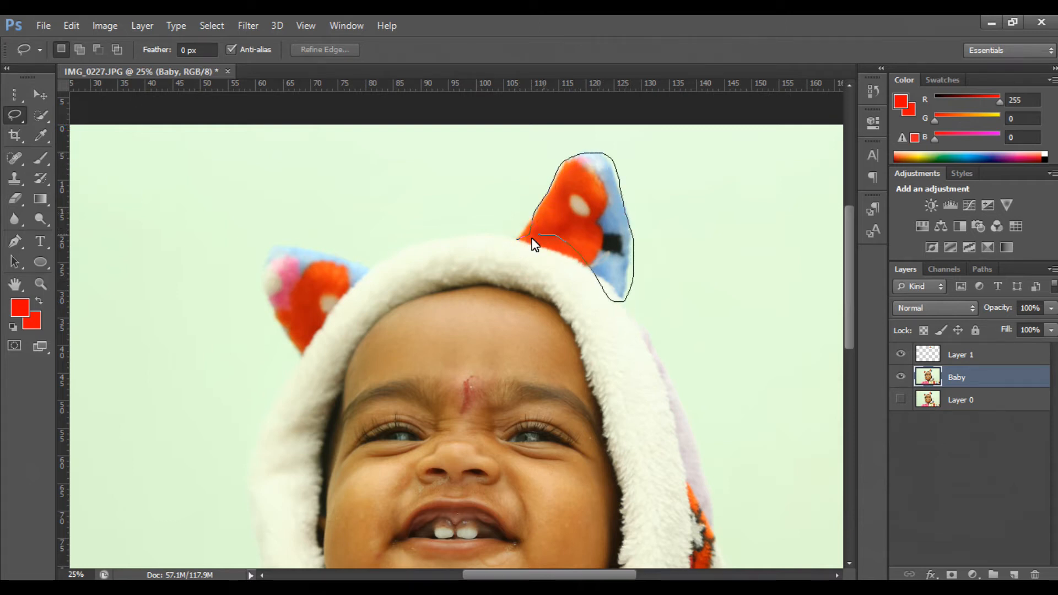
drag(517, 248, 518, 246)
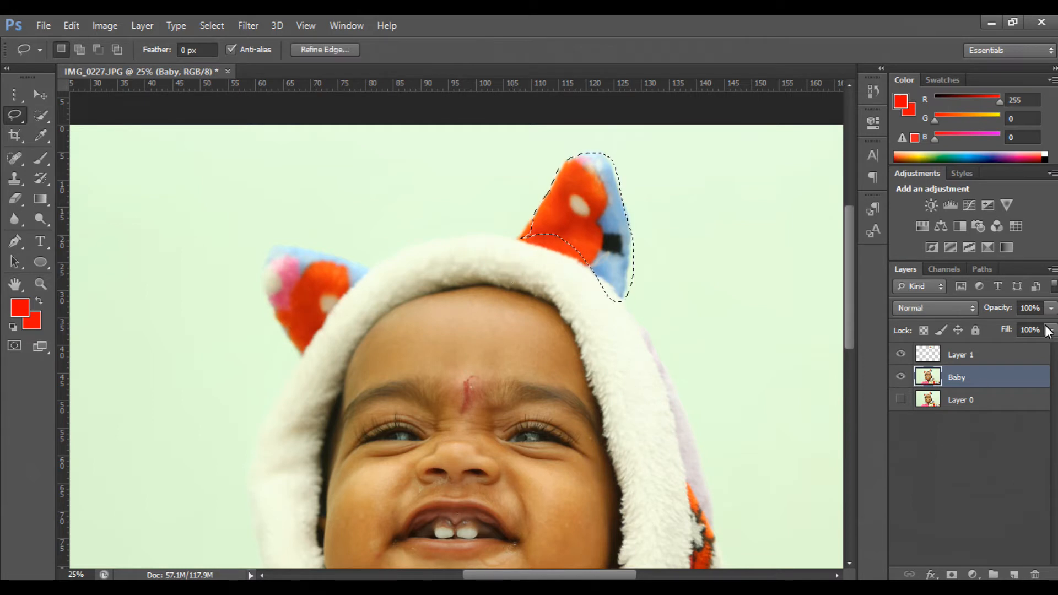
Step: Set the Lasso feather to 25 px and copy the selected ear to a new layer
drag(202, 51, 88, 53)
text(25)
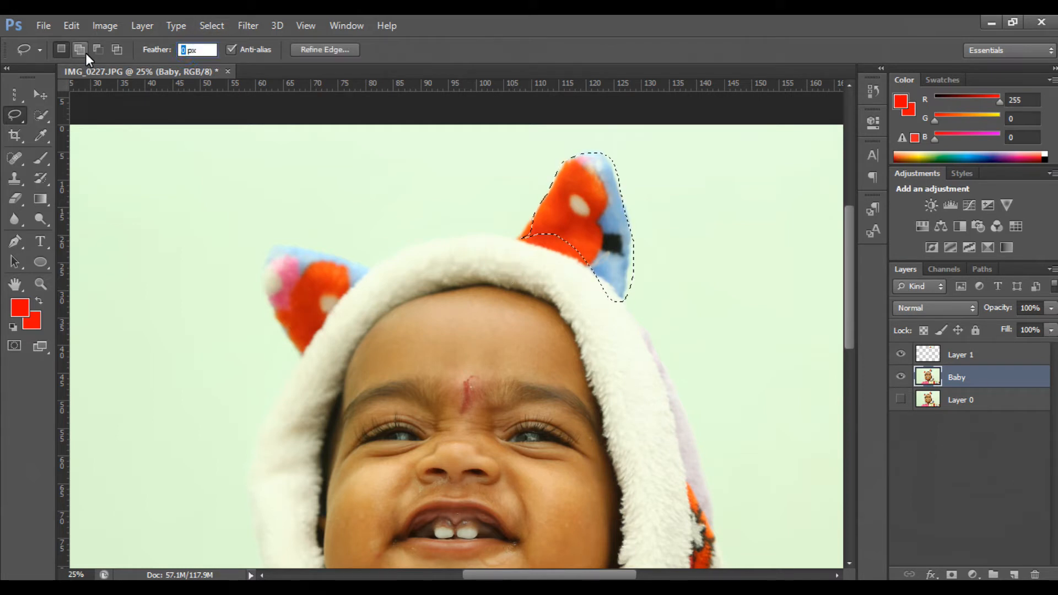
key(Return)
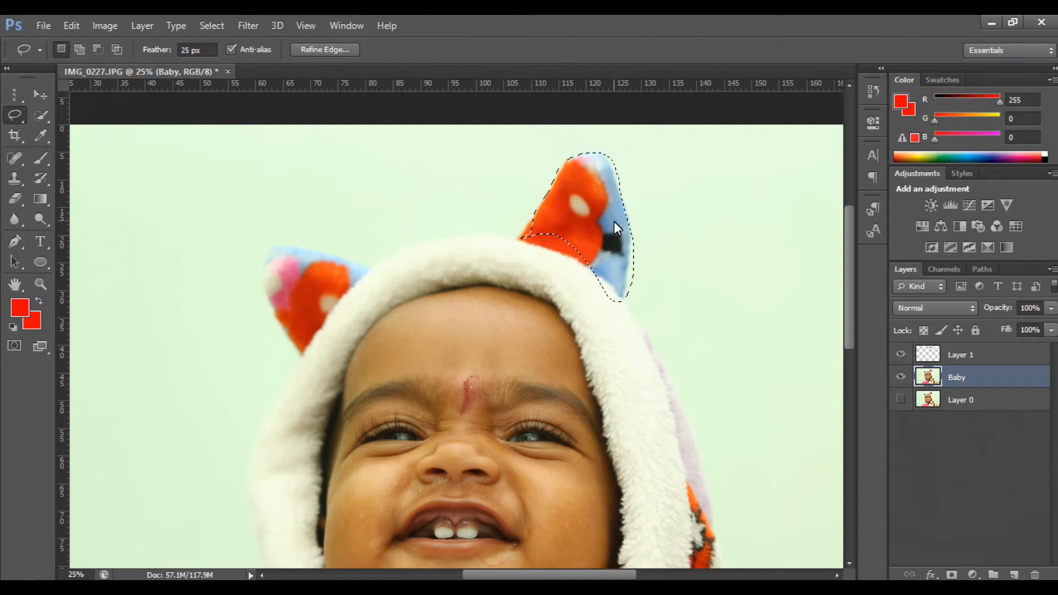
right_click(604, 208)
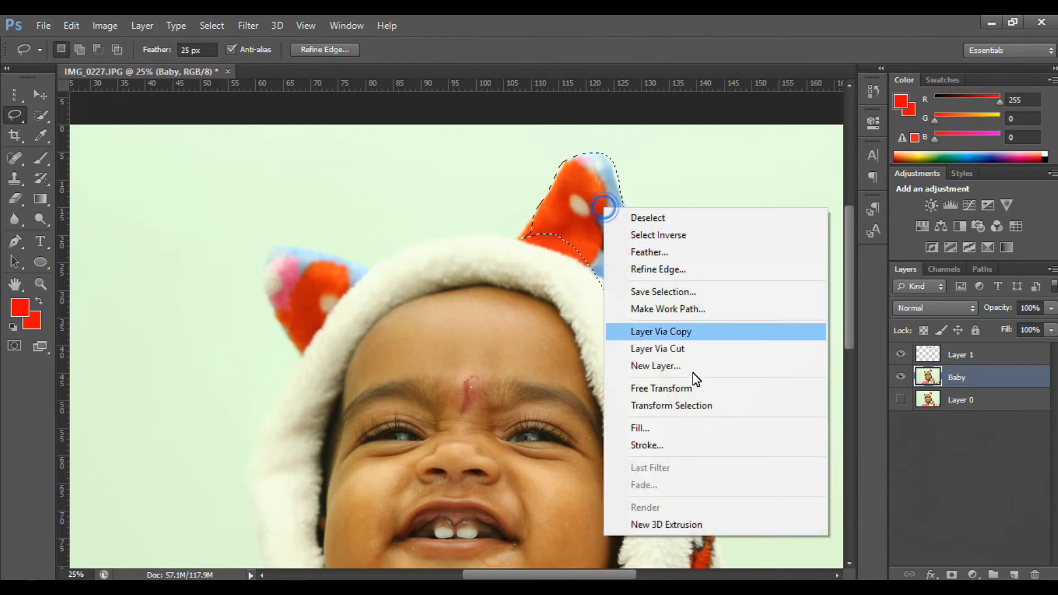
click(700, 335)
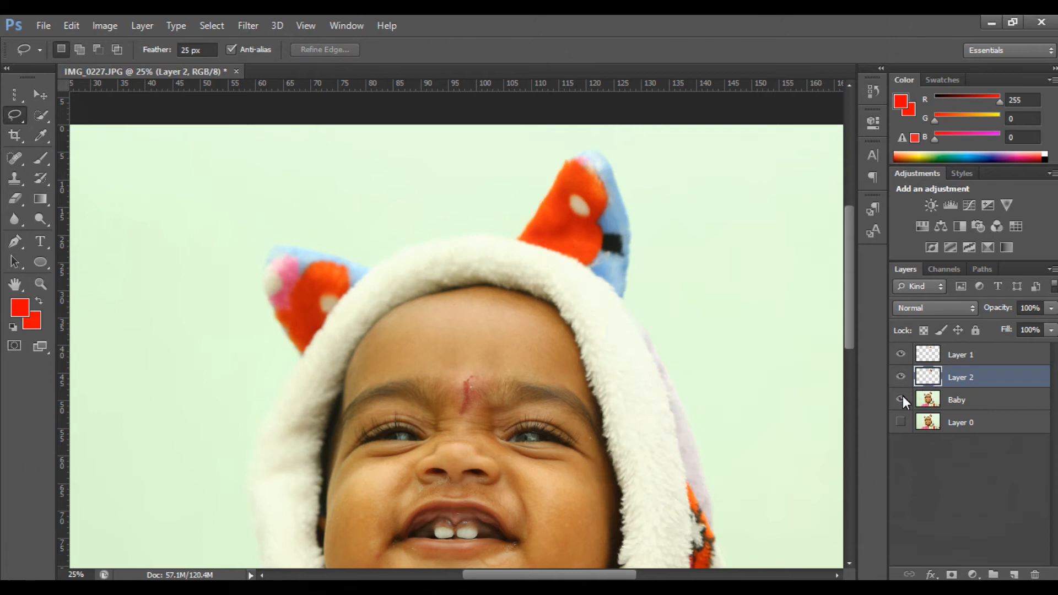
Step: Hide the Baby layer to isolate the copied ear, delete Layer 1, and show the Baby layer again
click(901, 398)
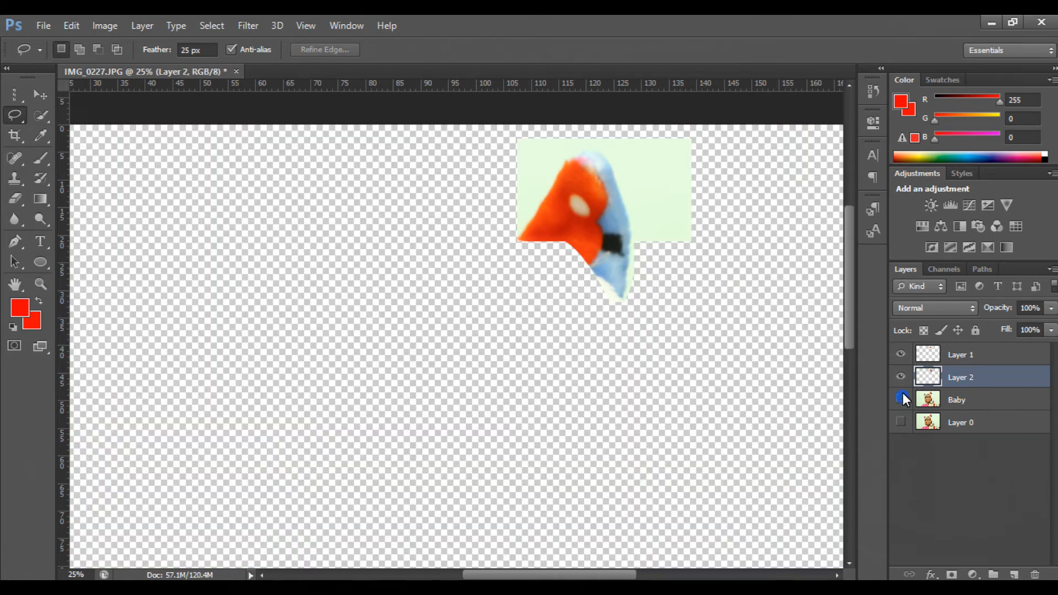
click(934, 363)
key(Delete)
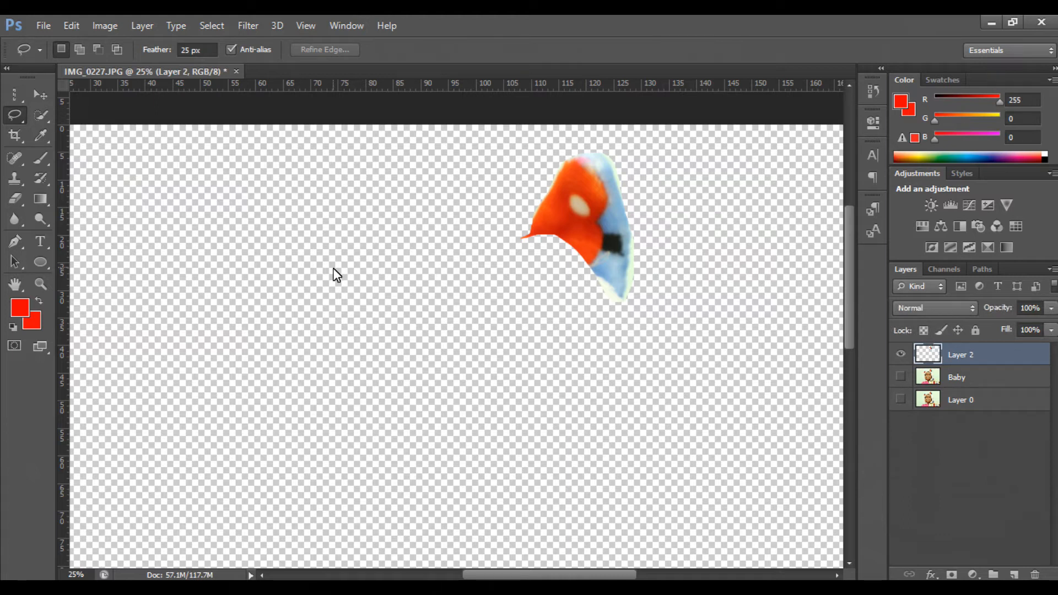
click(900, 378)
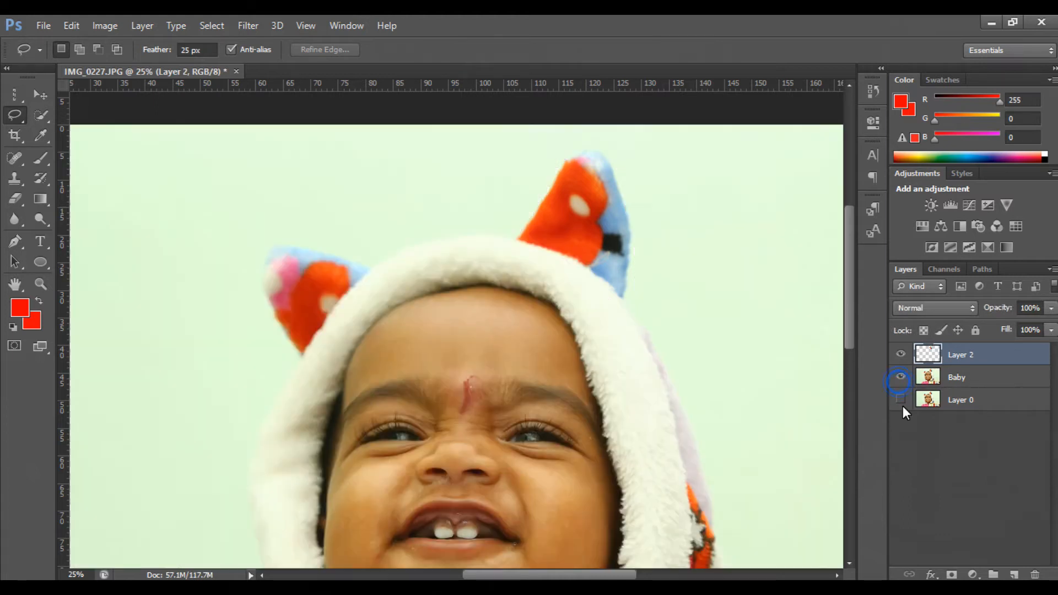
Step: Switch to the Polygonal Lasso Tool and outline the hood's upper edge, taller ear and side, closing the selection through the green background
click(15, 116)
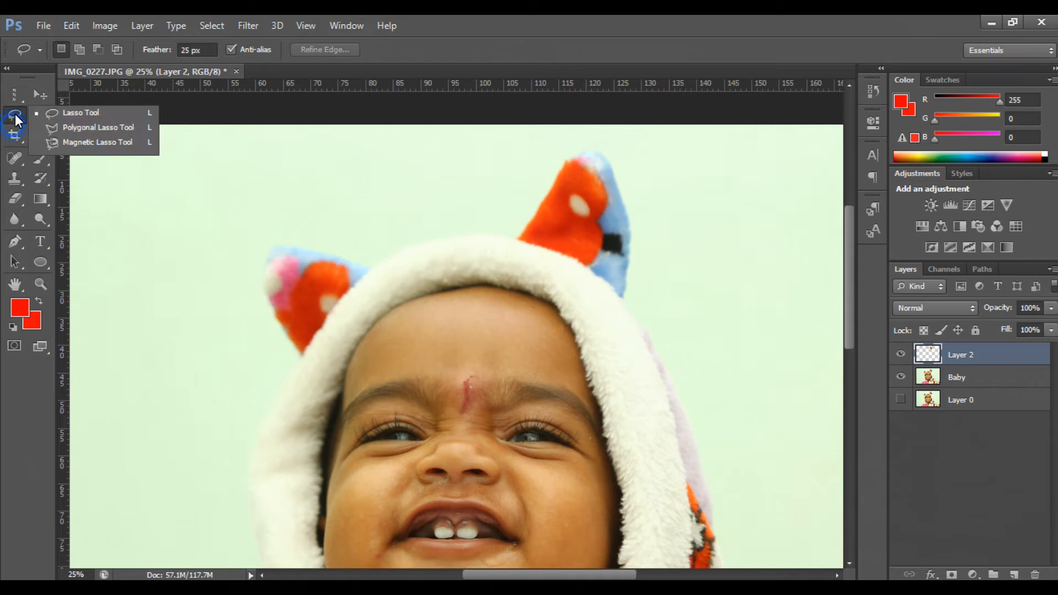
click(96, 131)
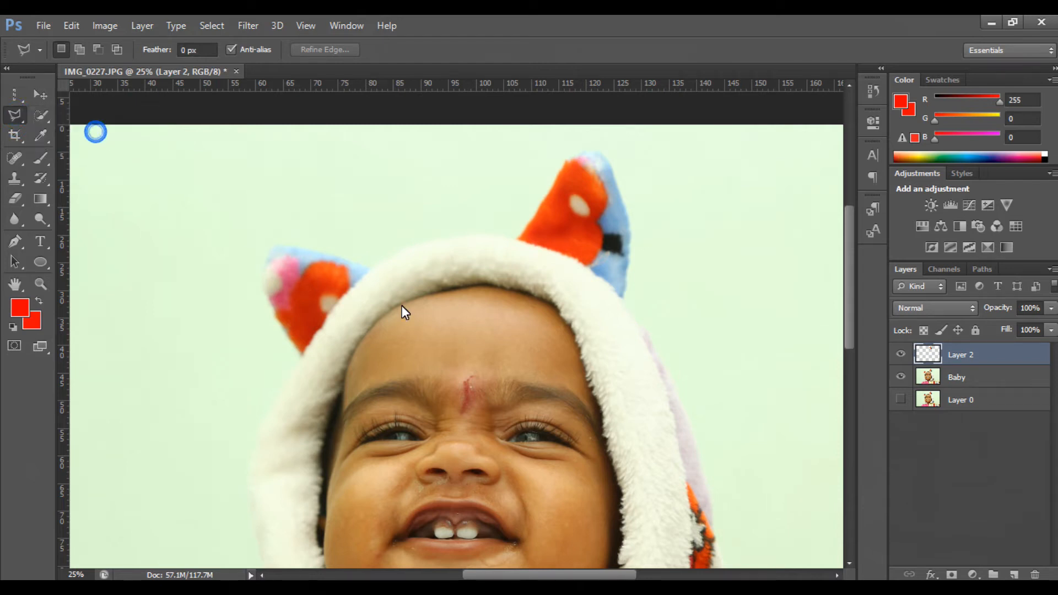
click(373, 265)
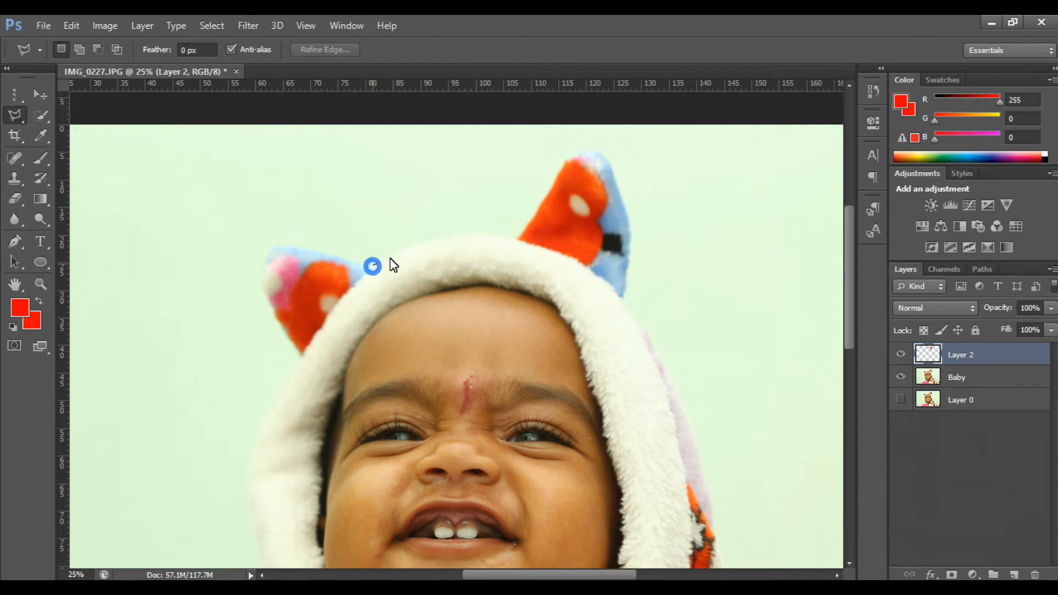
click(421, 241)
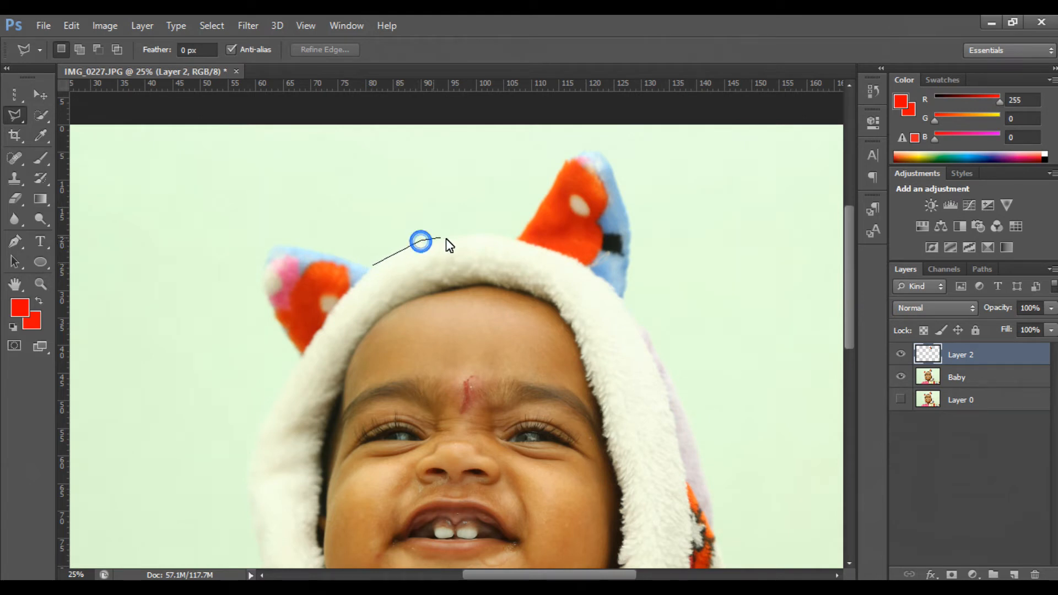
click(478, 234)
click(510, 238)
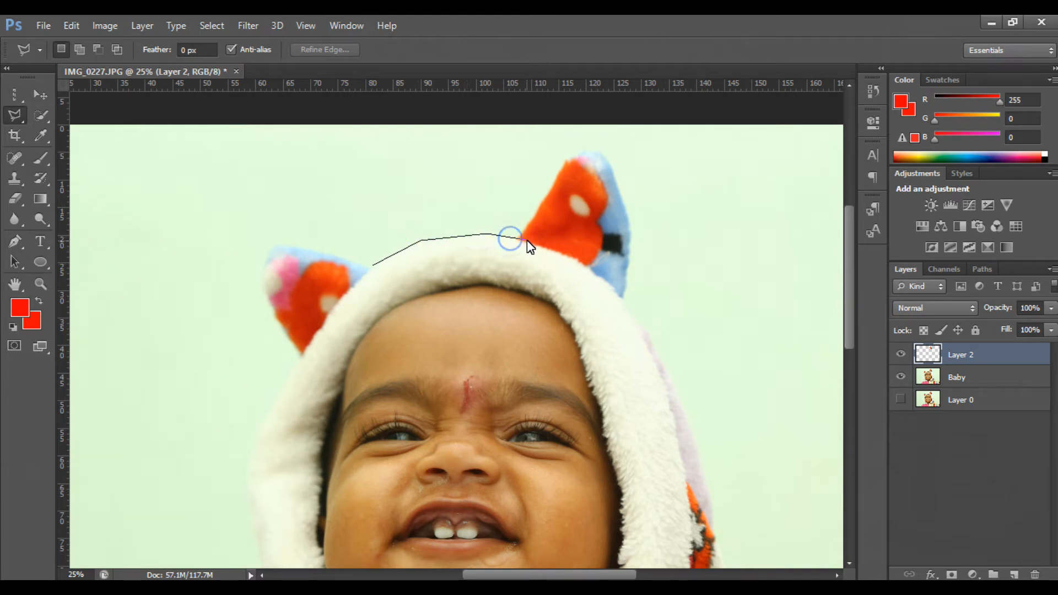
click(540, 208)
click(564, 162)
click(620, 176)
click(629, 208)
click(642, 270)
click(632, 300)
click(647, 327)
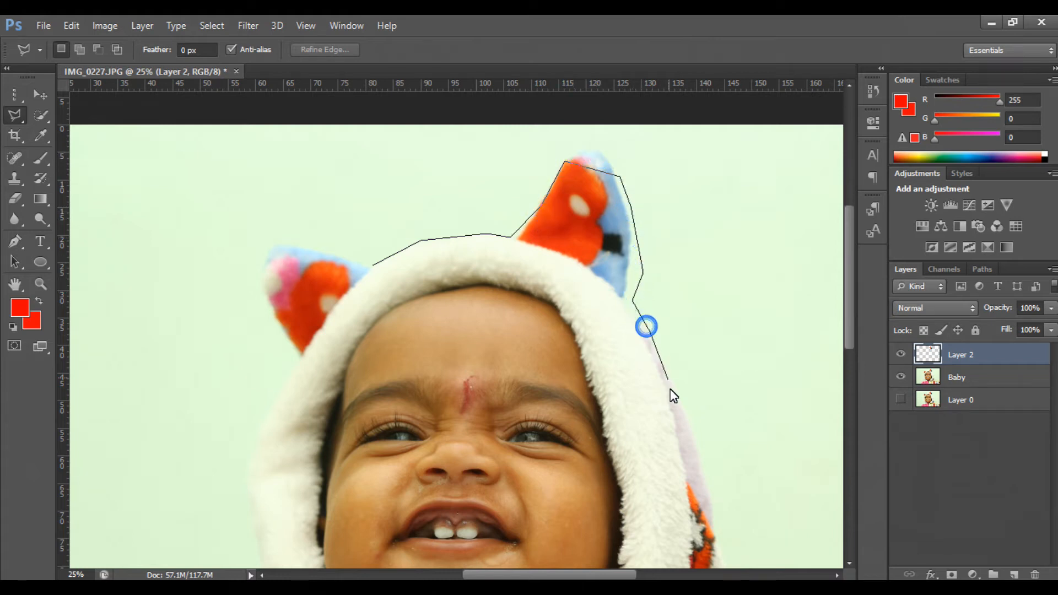
click(703, 455)
click(715, 518)
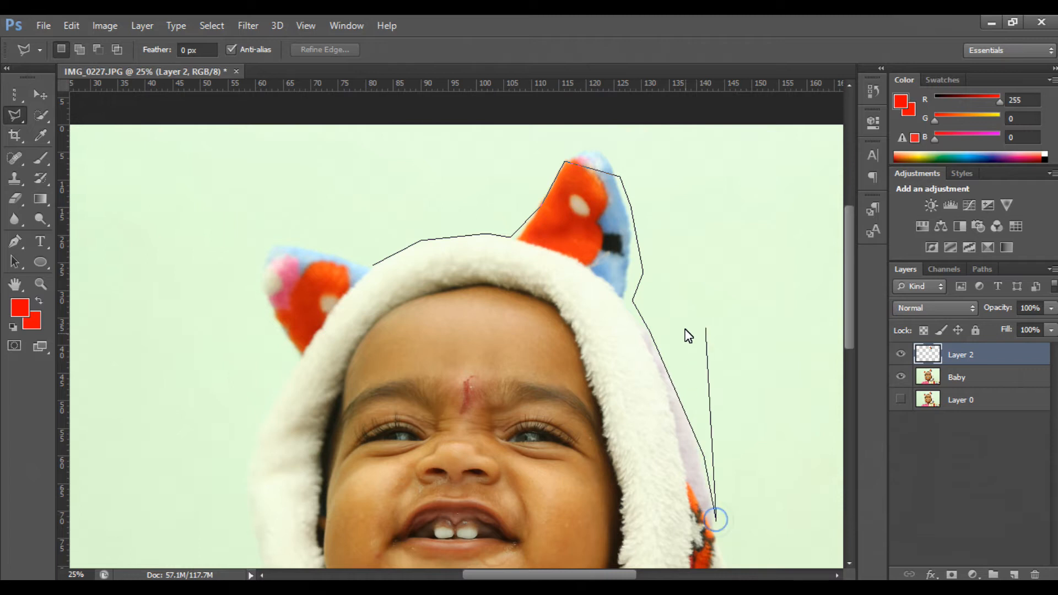
click(770, 379)
click(717, 240)
click(518, 144)
click(437, 150)
click(411, 205)
click(369, 266)
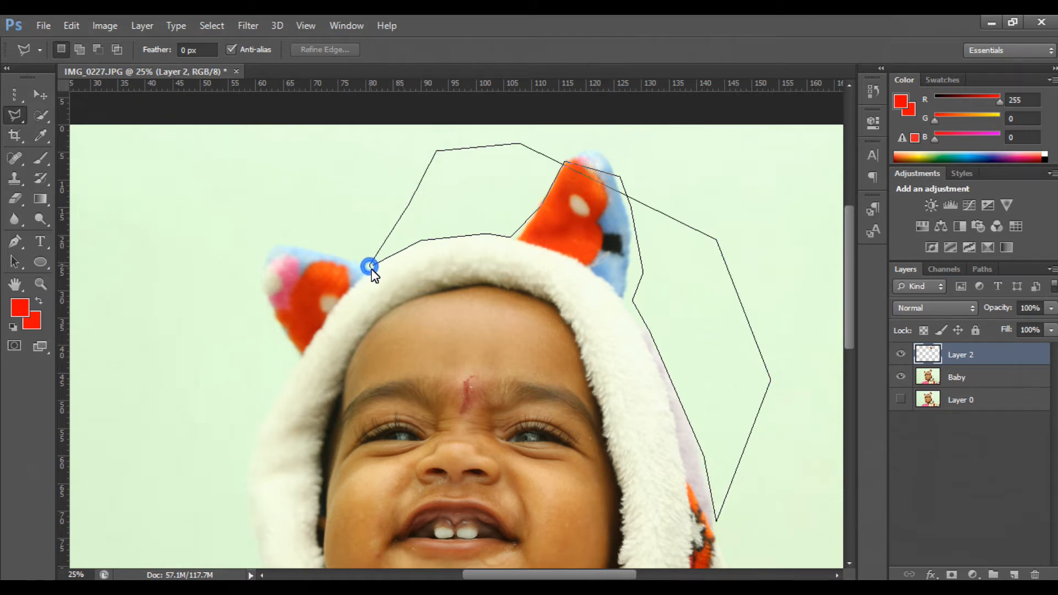
click(371, 267)
Step: Copy the polygonal selection from Layer 2 to a new layer
click(665, 250)
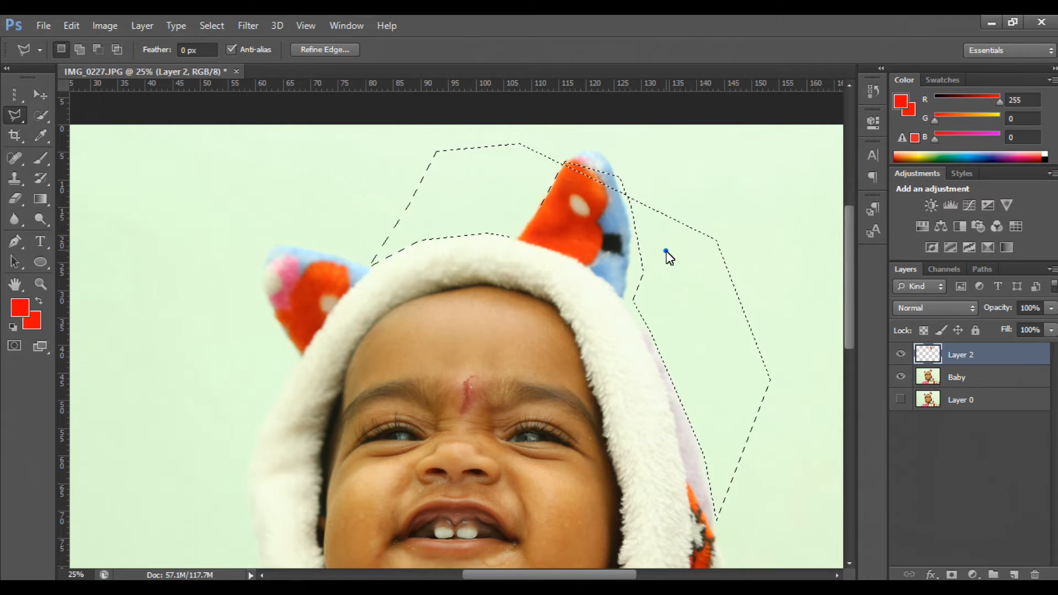
right_click(666, 252)
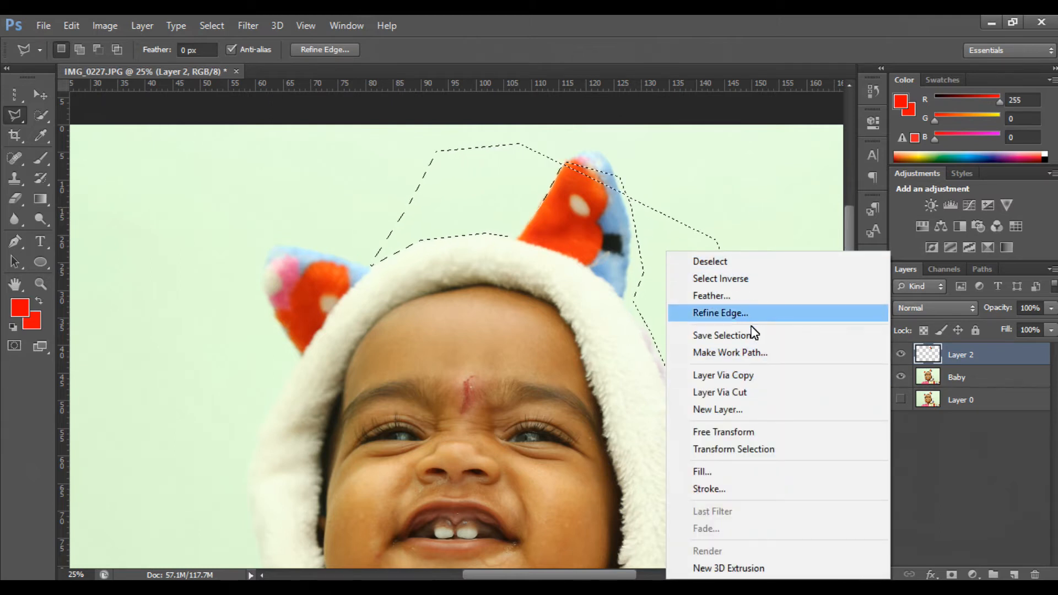
click(761, 375)
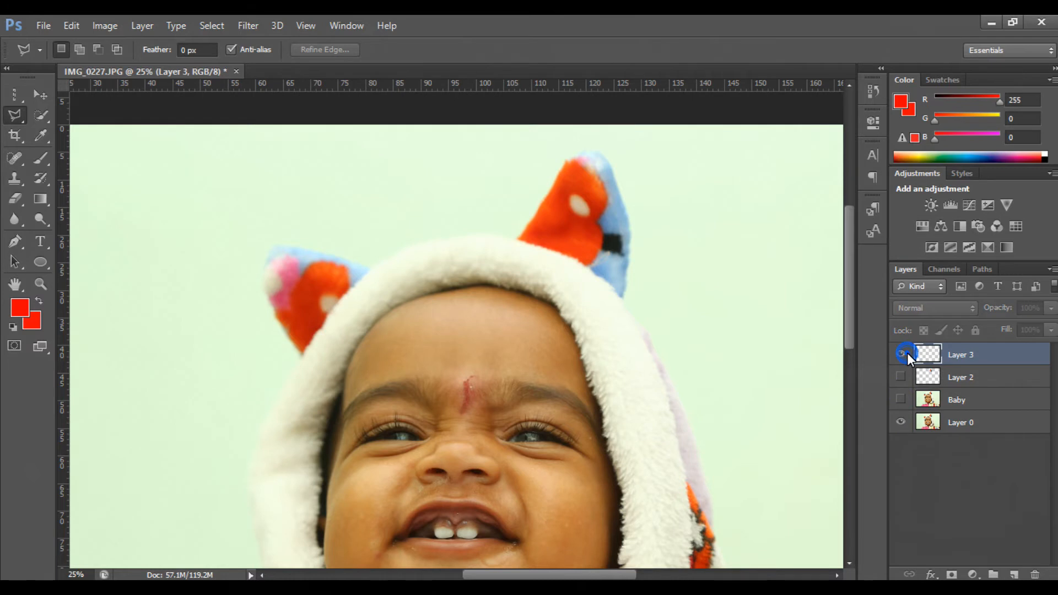
Step: Isolate the copied piece on Layer 3, show the other layers again, and delete Layer 3
click(900, 422)
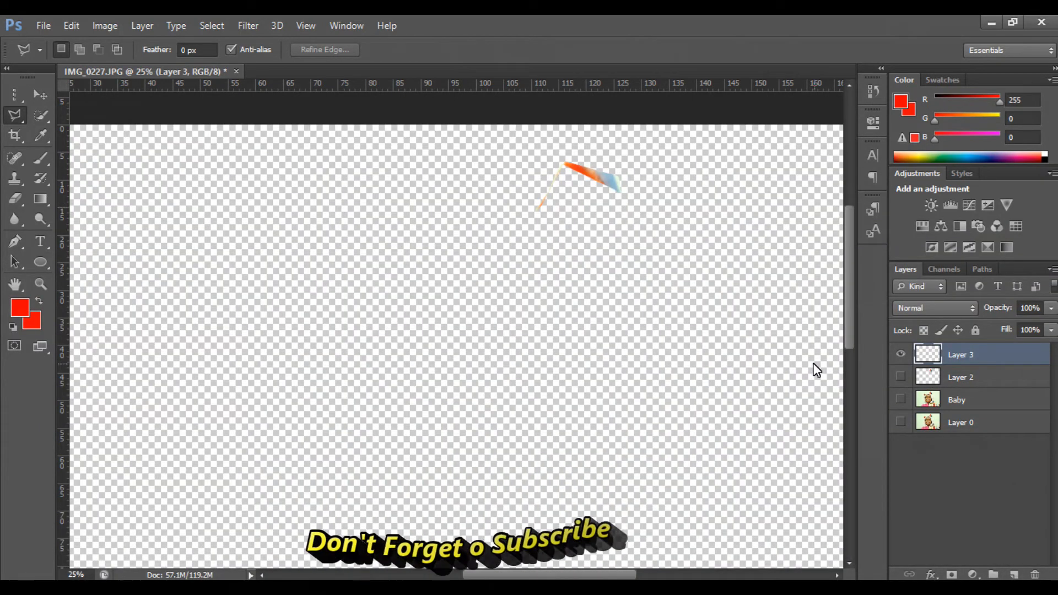
drag(901, 377, 905, 430)
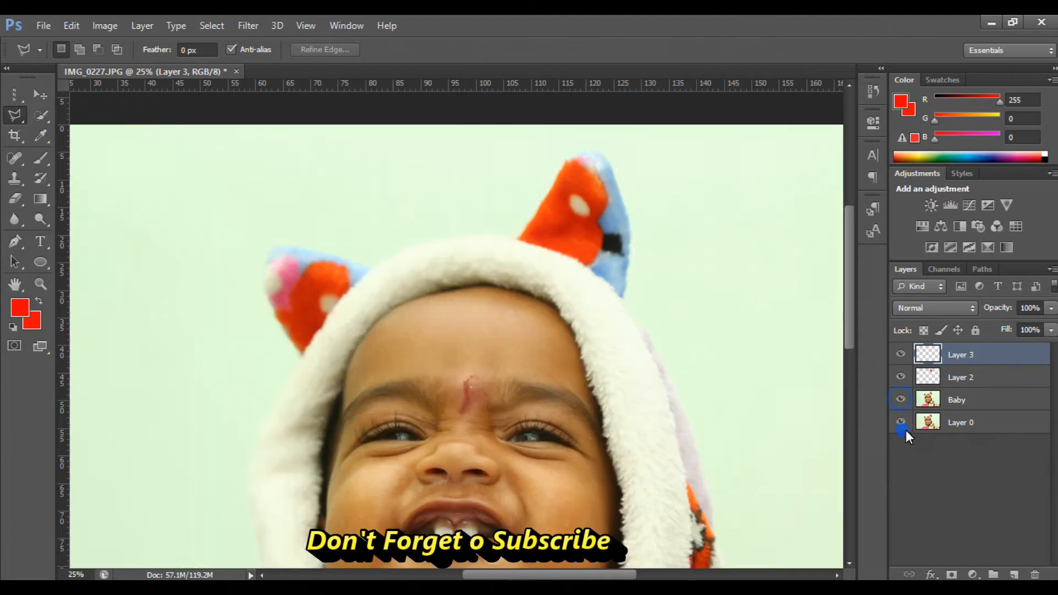
key(Delete)
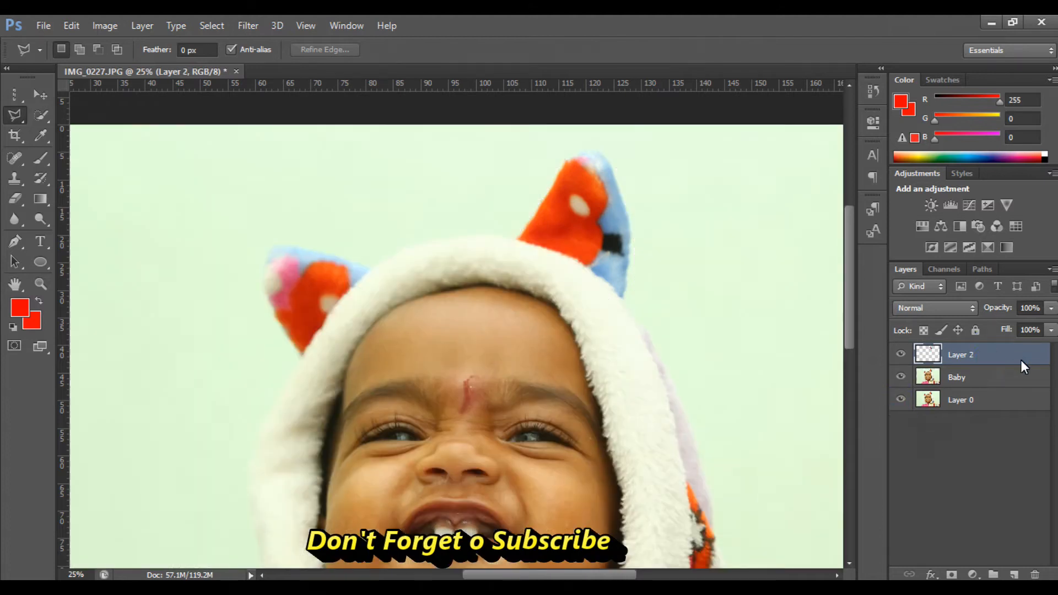
Step: Draw a polygonal lasso selection in the green background beside the baby's pink shoulder
click(18, 116)
click(76, 128)
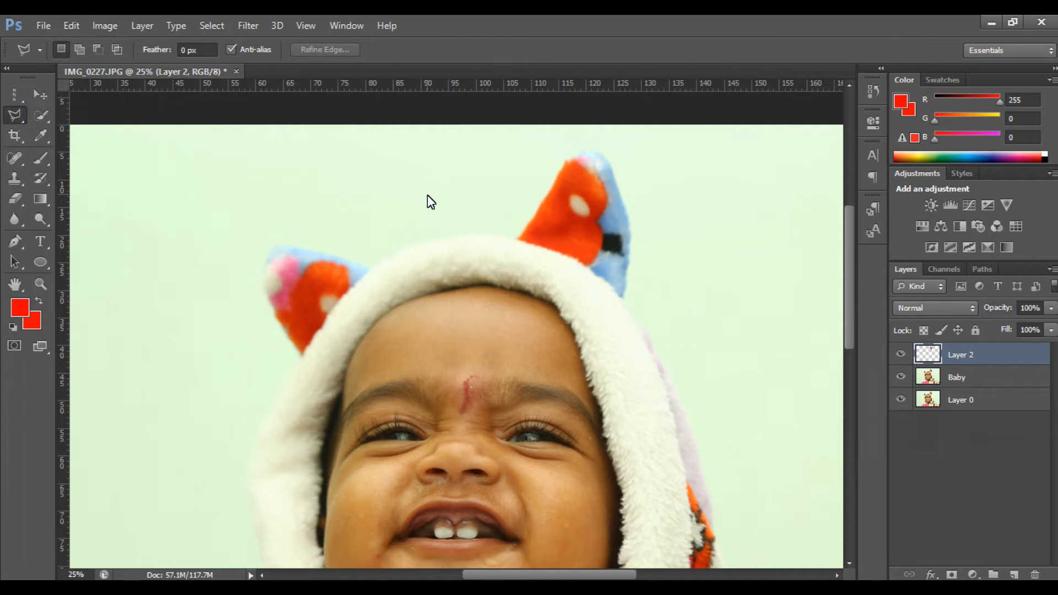
key(ctrl+minus)
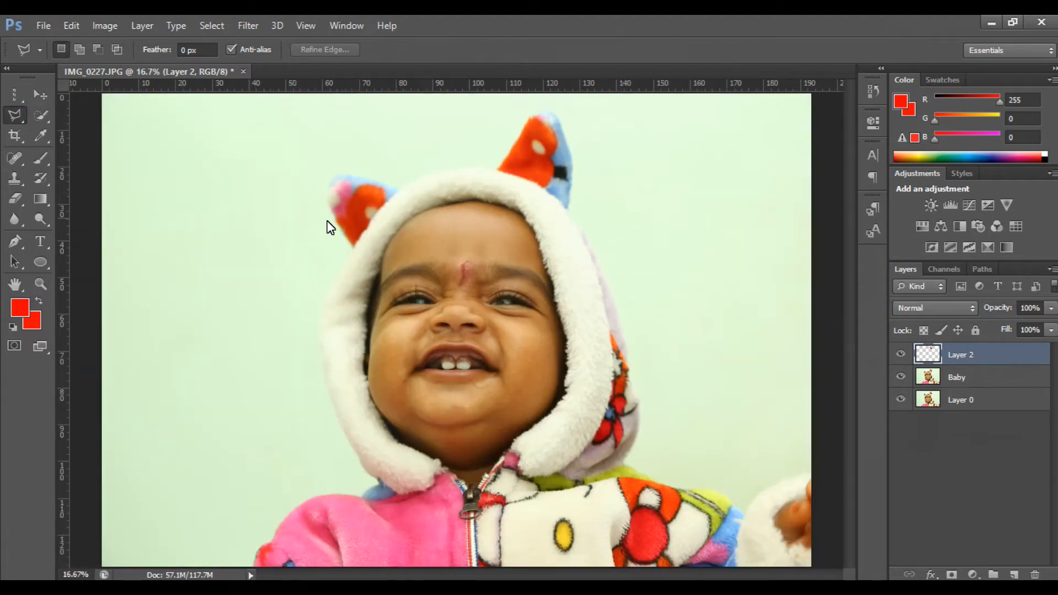
click(252, 558)
click(302, 450)
click(288, 414)
click(244, 360)
click(196, 368)
click(162, 428)
click(184, 535)
click(289, 557)
click(289, 513)
click(276, 511)
click(276, 511)
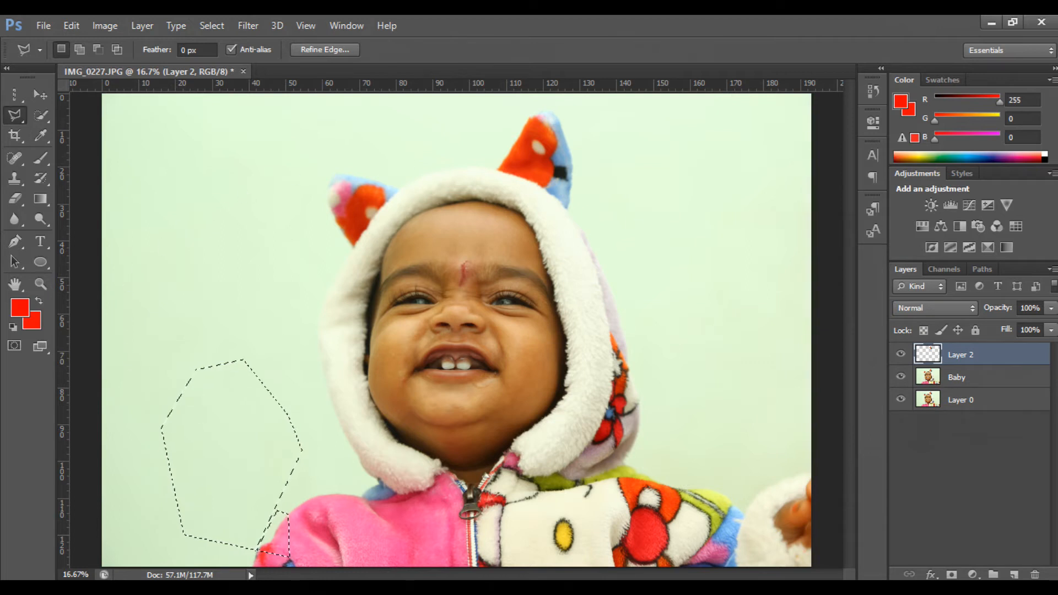
Step: Invert the polygonal selection beside the pink shoulder and deselect it
key(ctrl+shift+i)
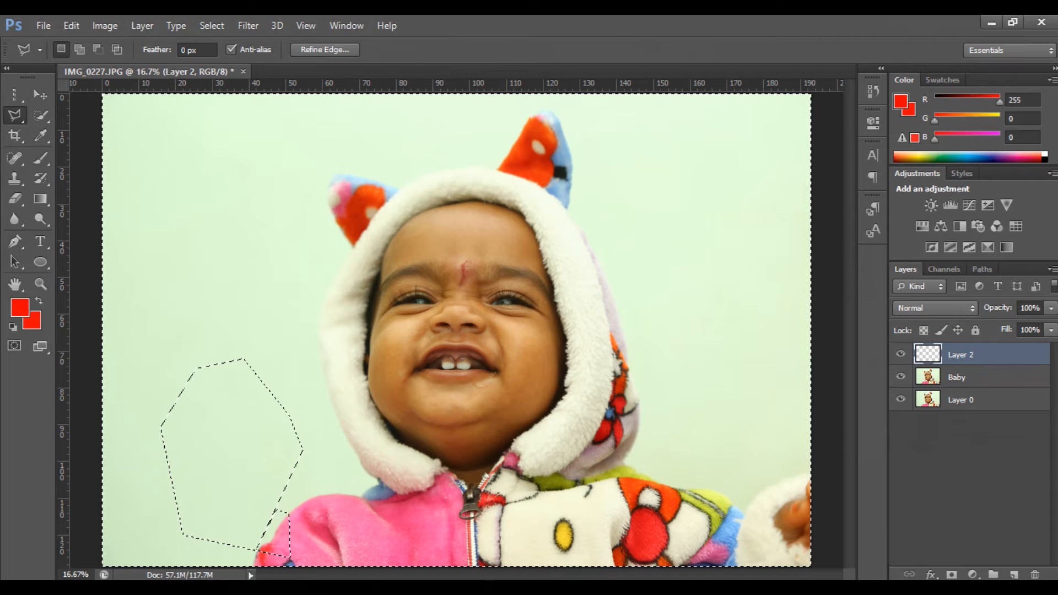
key(ctrl+d)
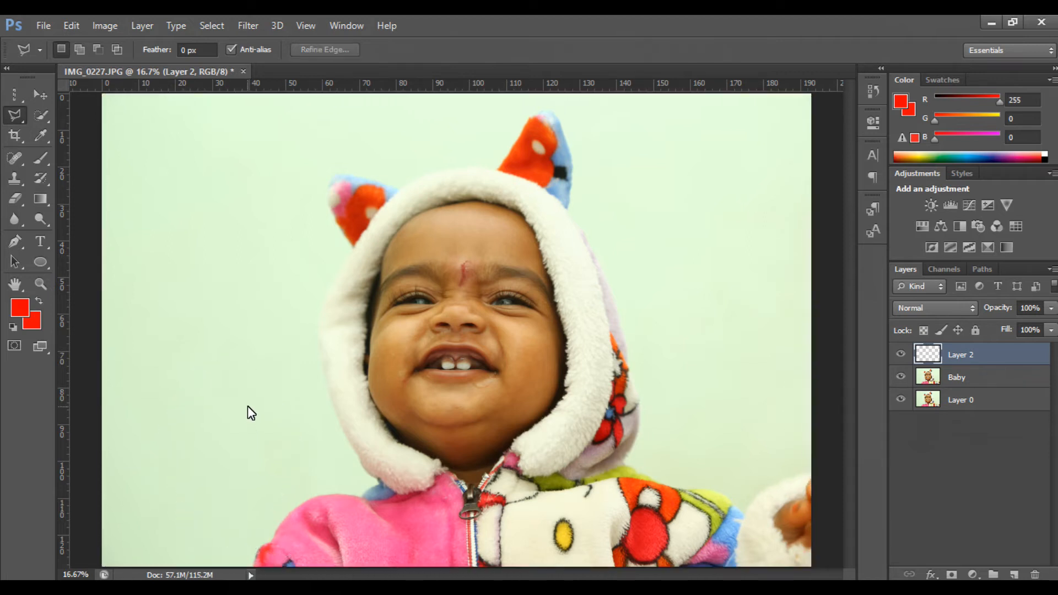
Step: Draw a tall five-sided polygonal selection in the background beside the hood's shorter ear and invert it
click(126, 213)
click(189, 337)
click(182, 216)
click(289, 214)
click(286, 454)
click(203, 444)
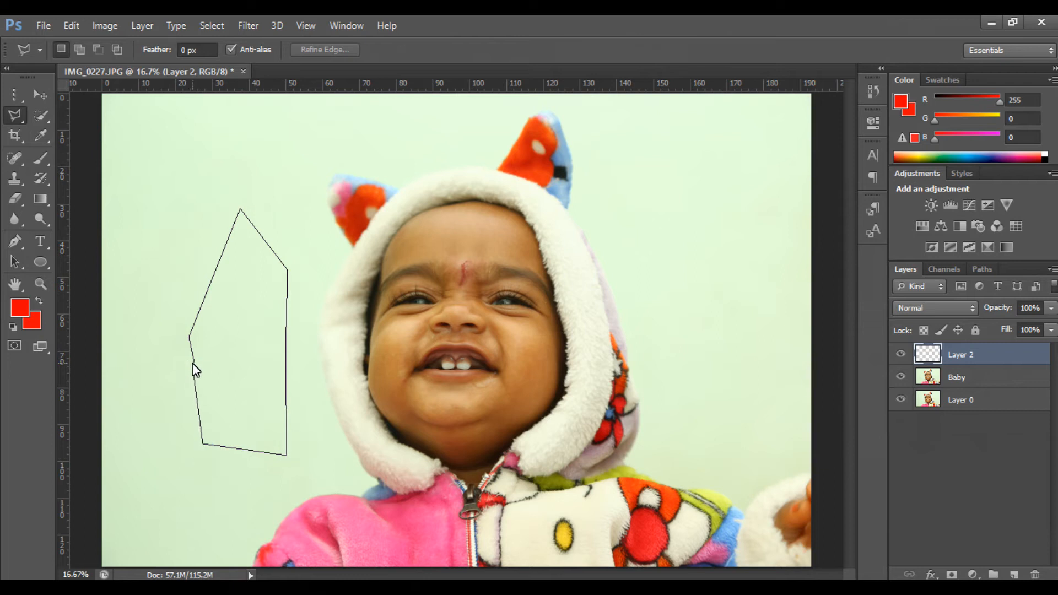
click(194, 361)
right_click(264, 303)
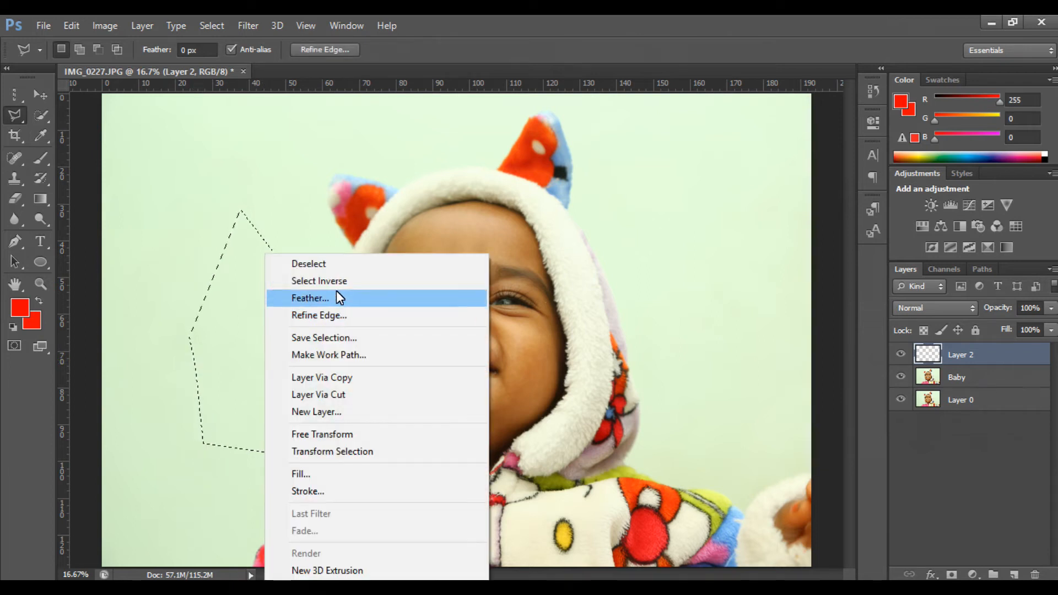
click(336, 285)
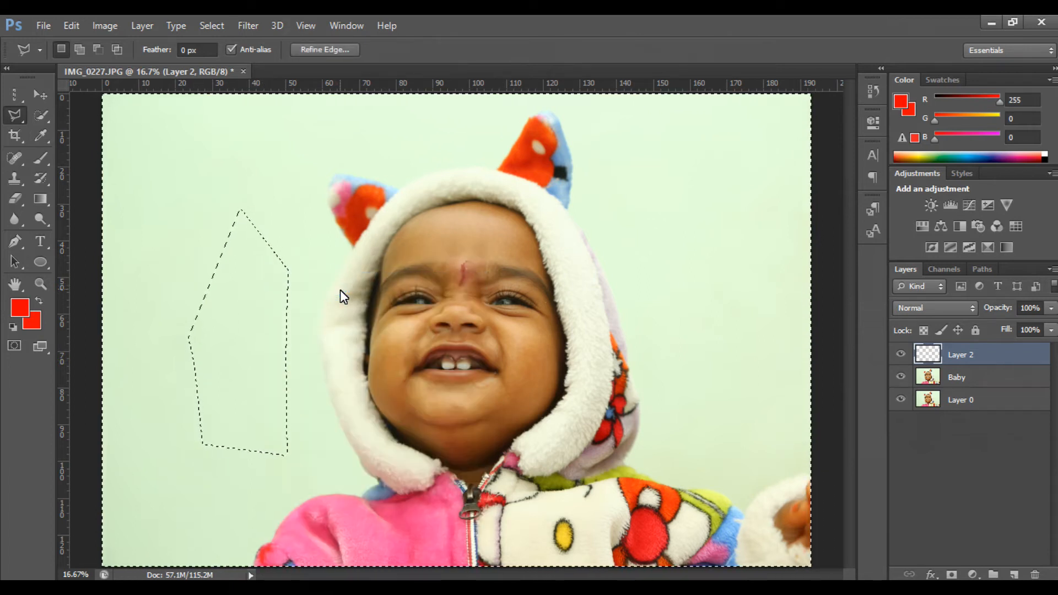
Step: Delete everything within the inverted selection from the Baby layer and from Layer 0, and deselect
click(919, 376)
key(Delete)
click(958, 401)
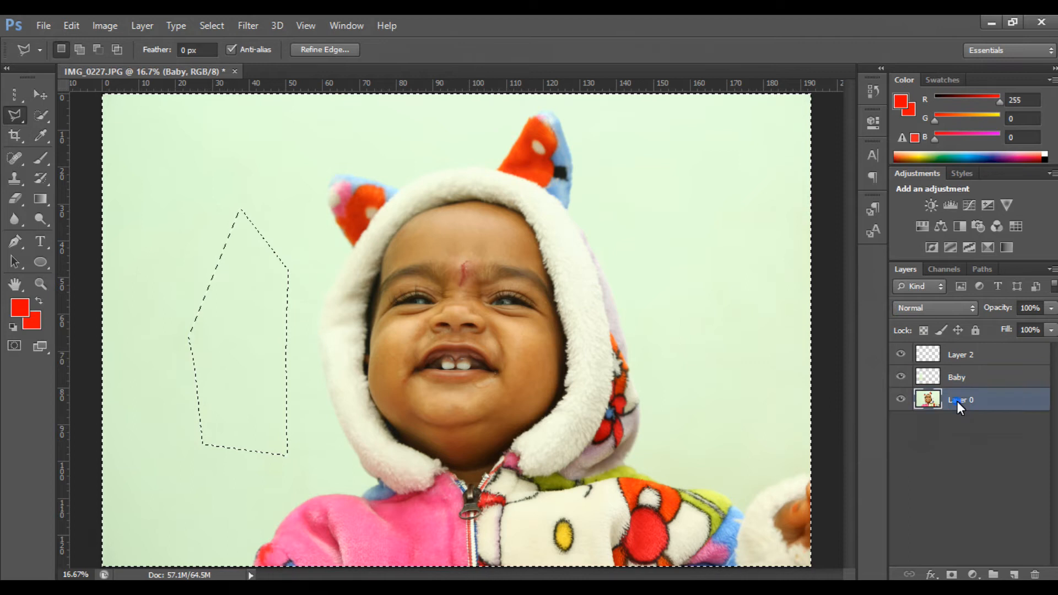
key(Delete)
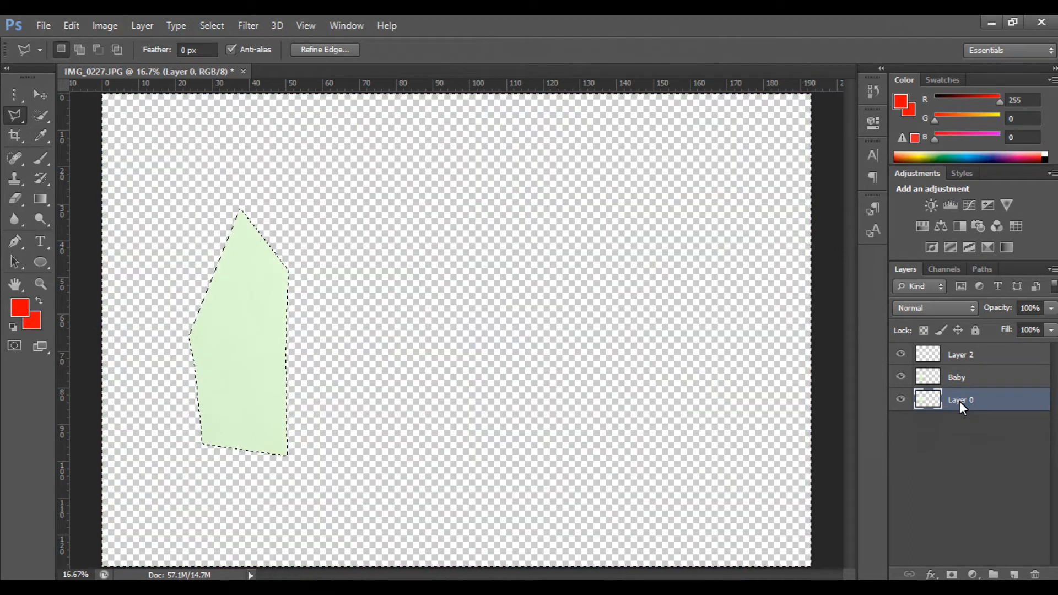
key(ctrl+d)
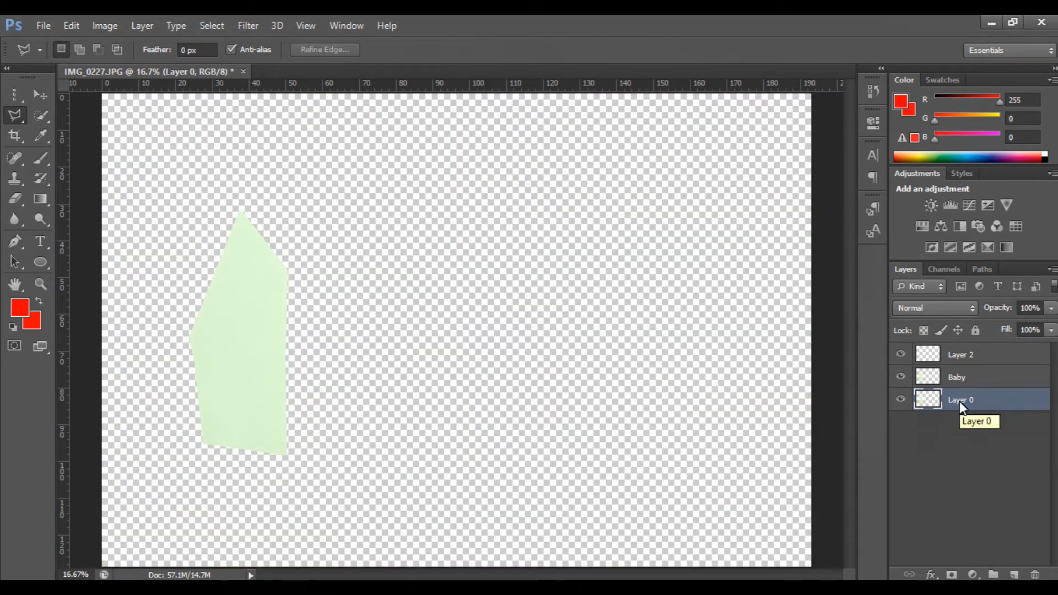
Step: Step back through the history to restore Layer 0's image, leaving the Baby layer active with nothing selected
key(ctrl+alt+z)
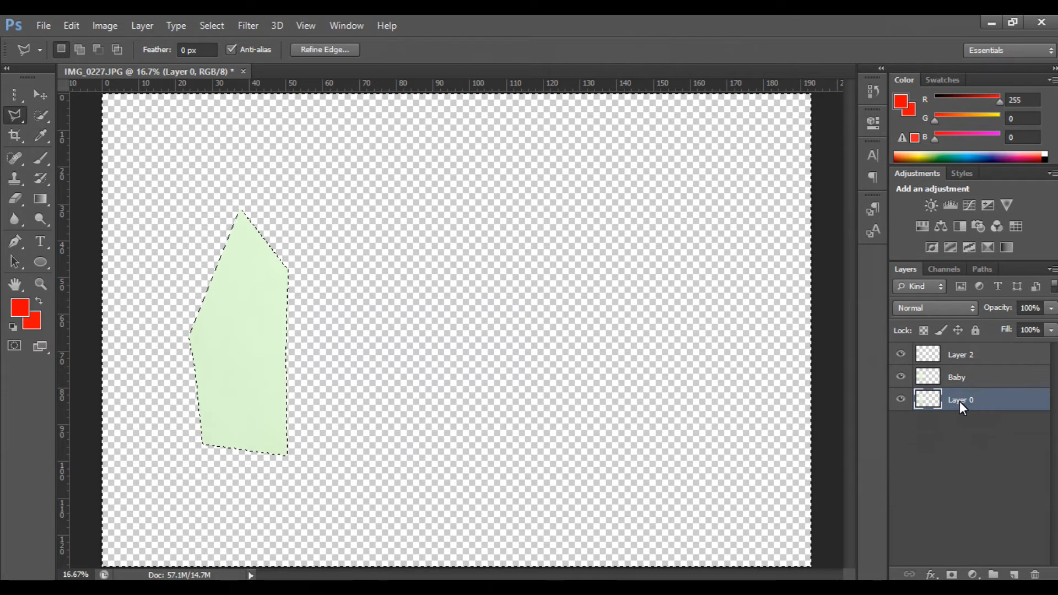
key(ctrl+alt+z)
key(ctrl+alt+z)
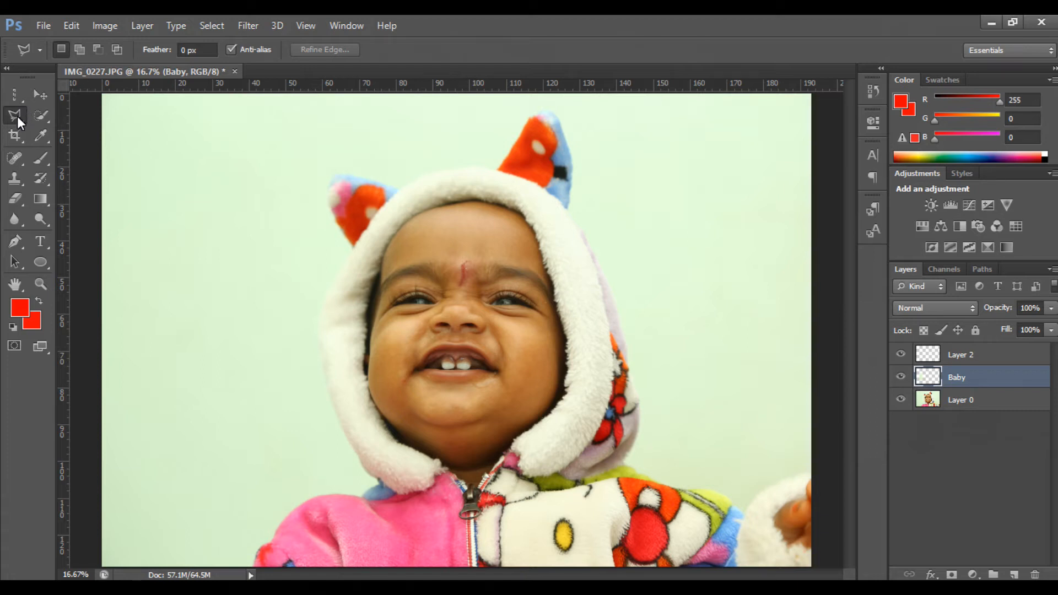
Step: Switch from the Polygonal Lasso to the Magnetic Lasso Tool for tracing the hood
drag(17, 117, 65, 133)
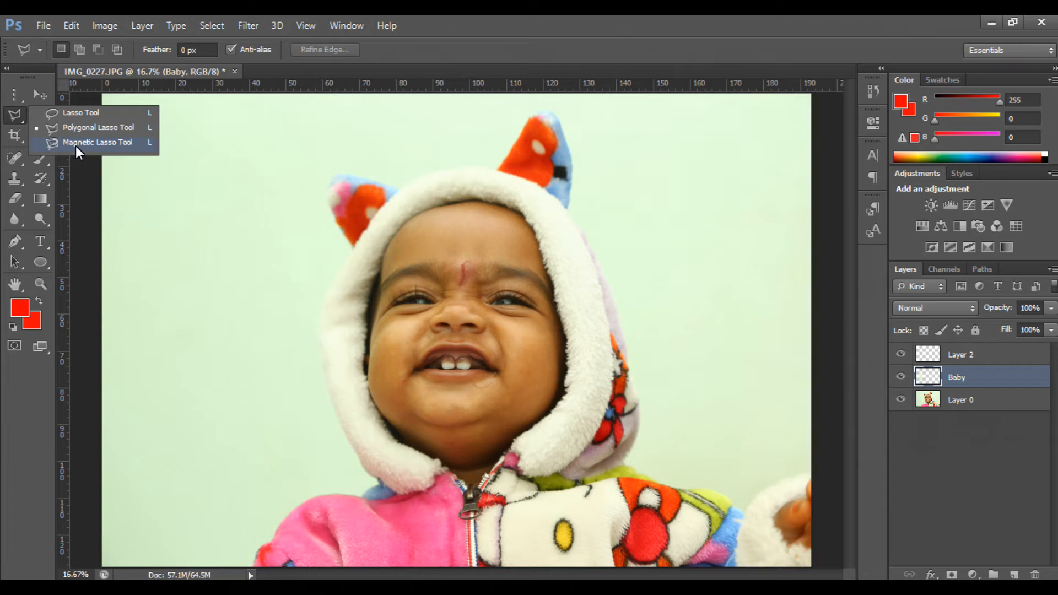
click(75, 145)
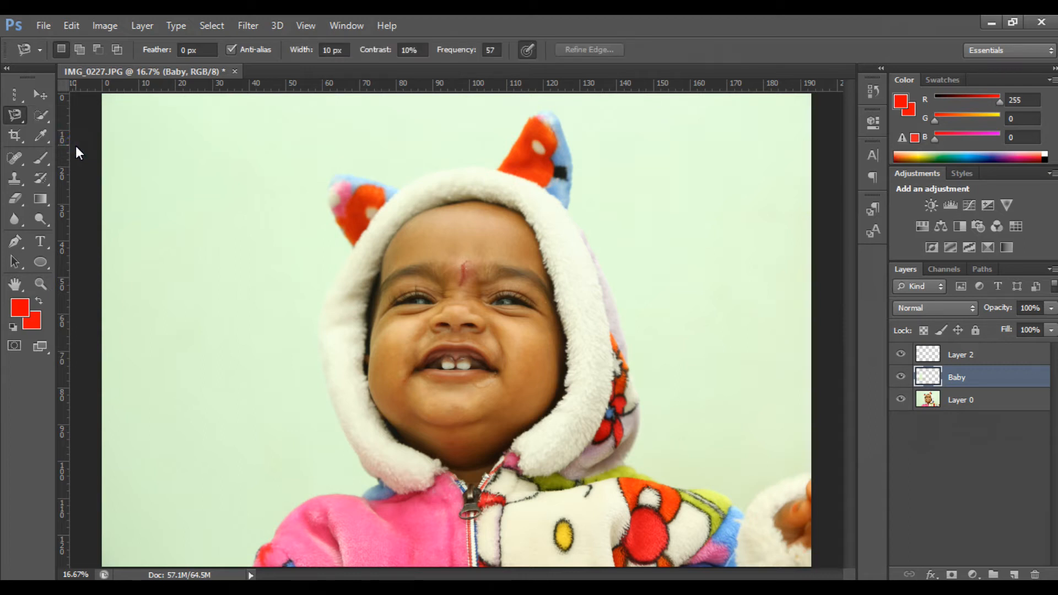
key(ctrl+plus)
scroll(292, 134, up, 2)
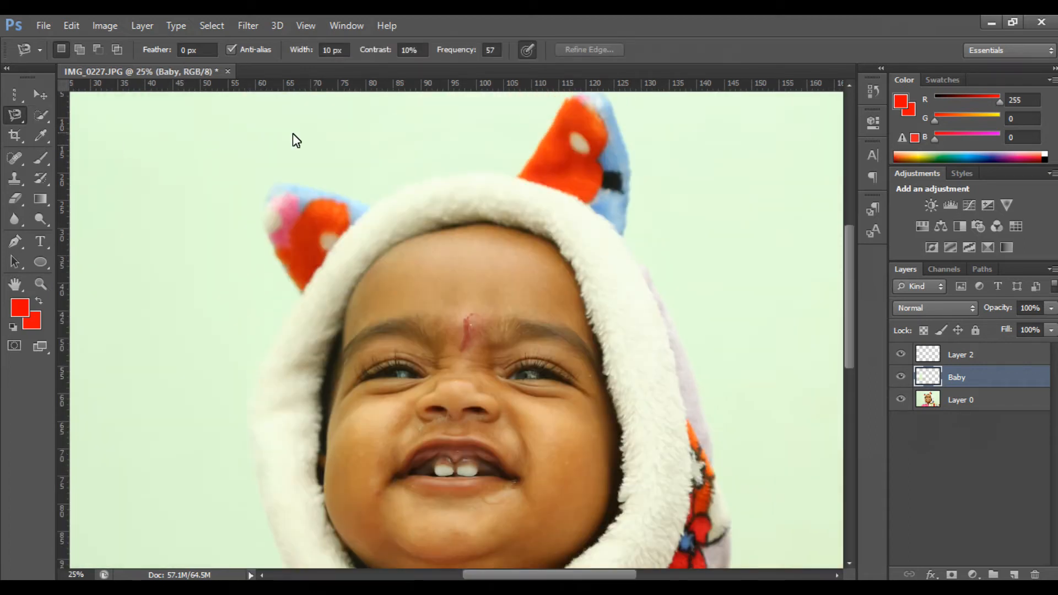
click(300, 186)
click(518, 177)
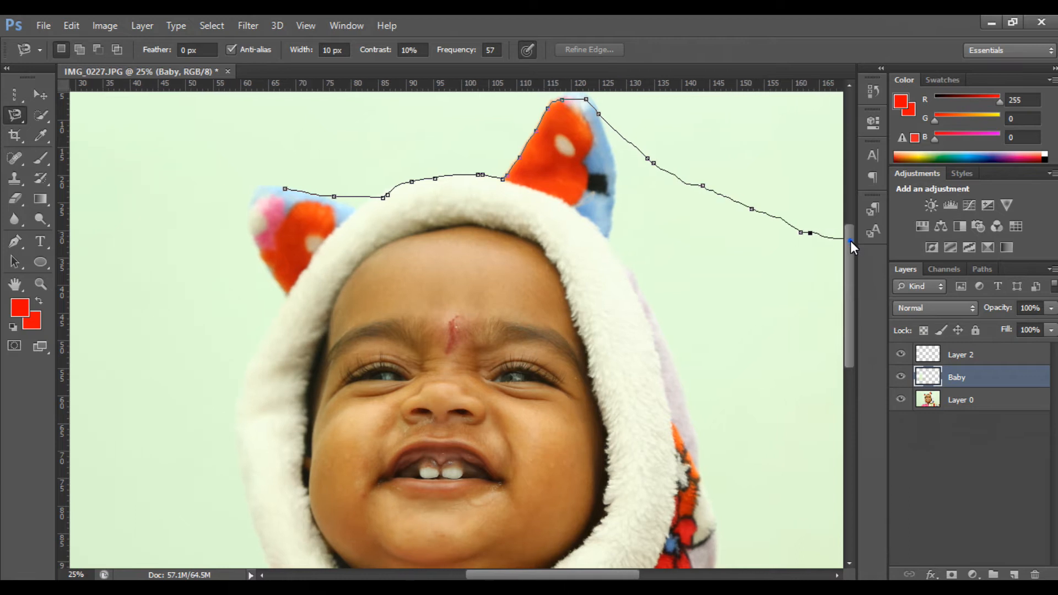
click(851, 240)
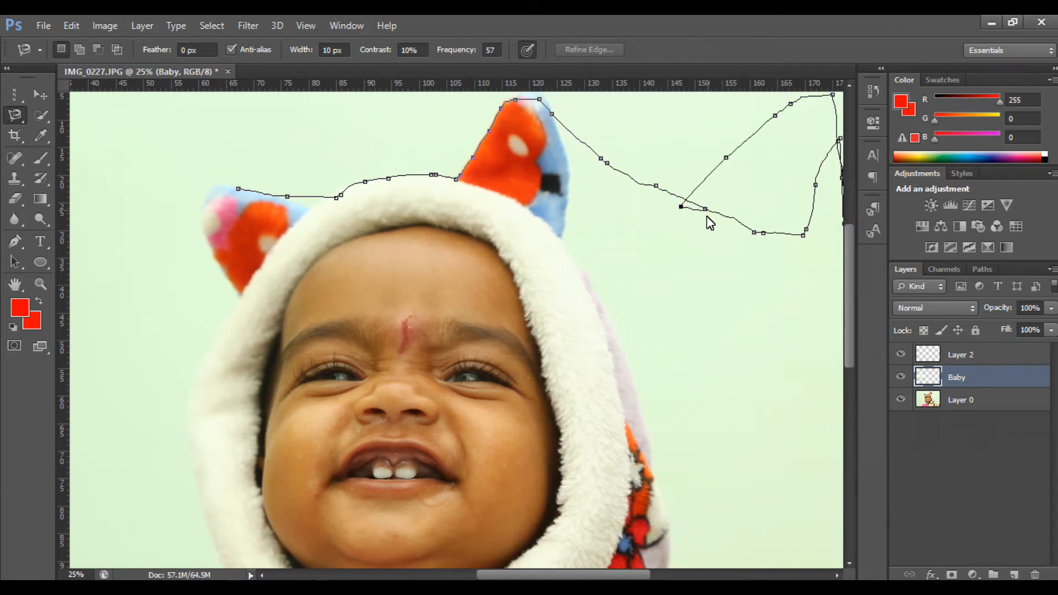
key(Escape)
scroll(432, 230, up, 3)
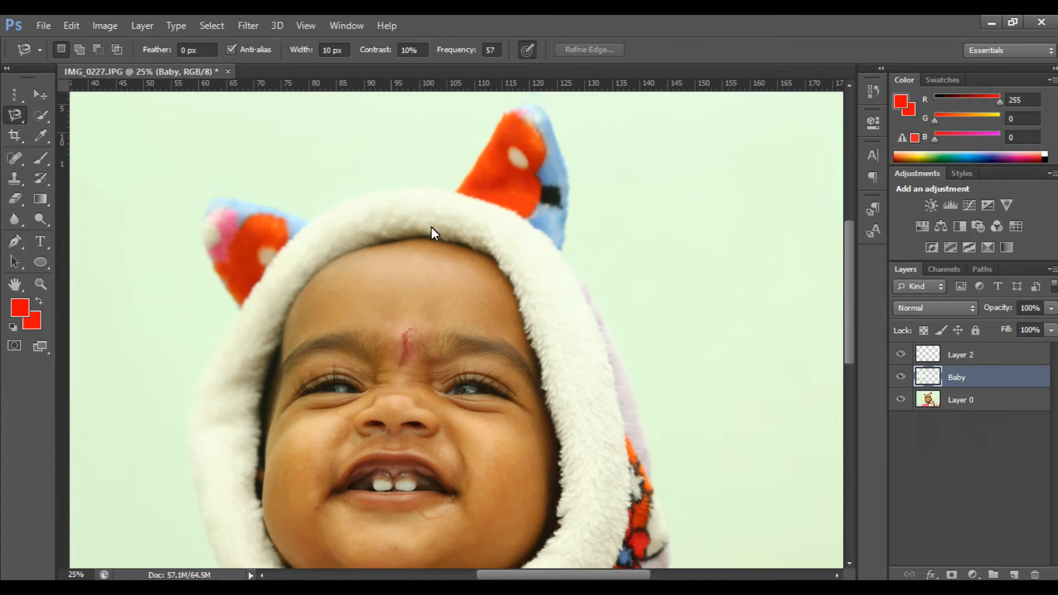
click(459, 255)
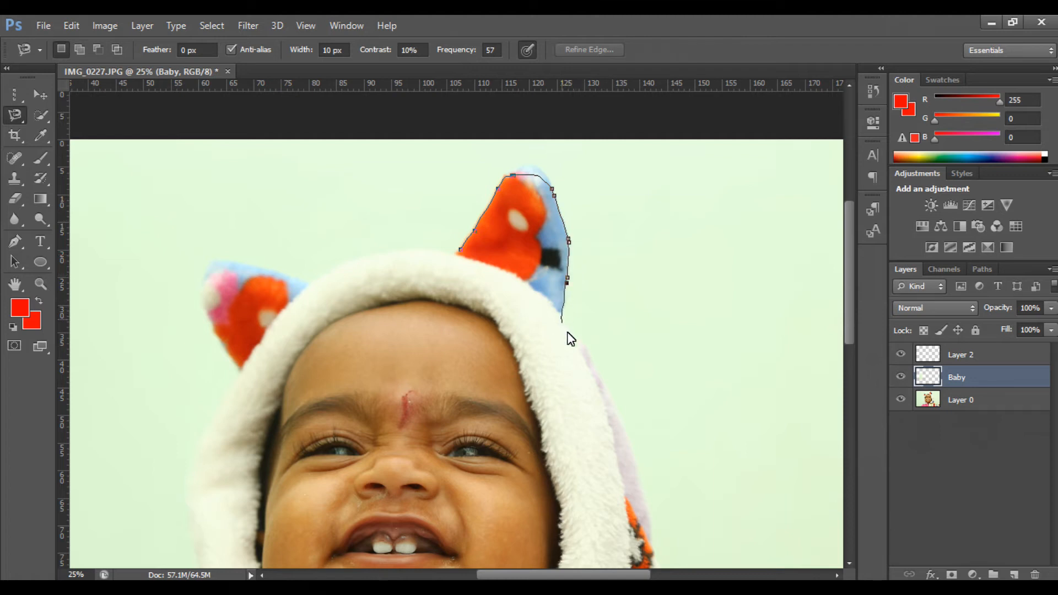
click(586, 345)
key(BackSpace)
key(BackSpace)
click(633, 447)
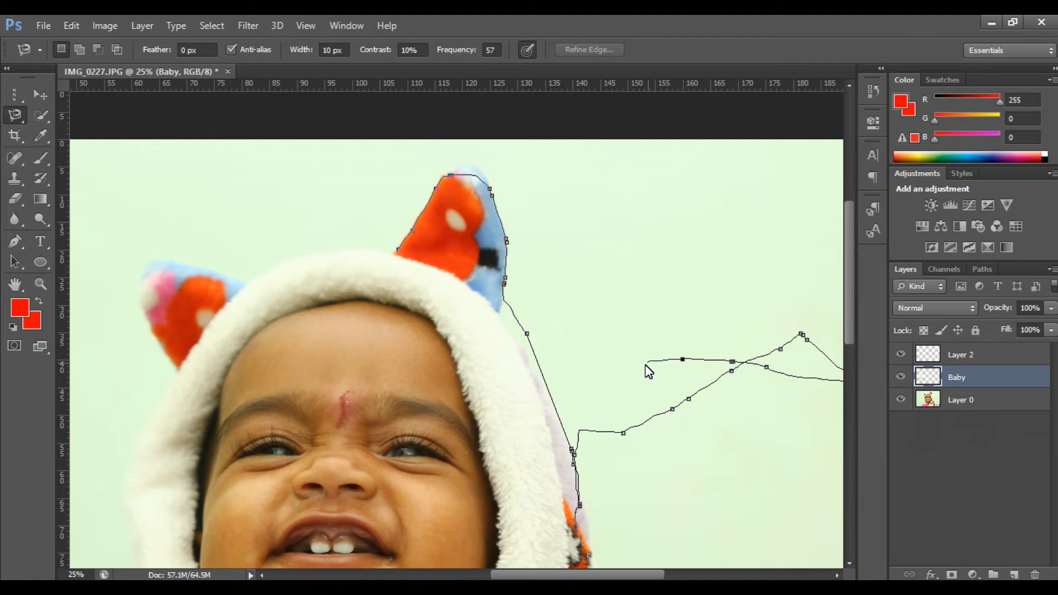
key(Escape)
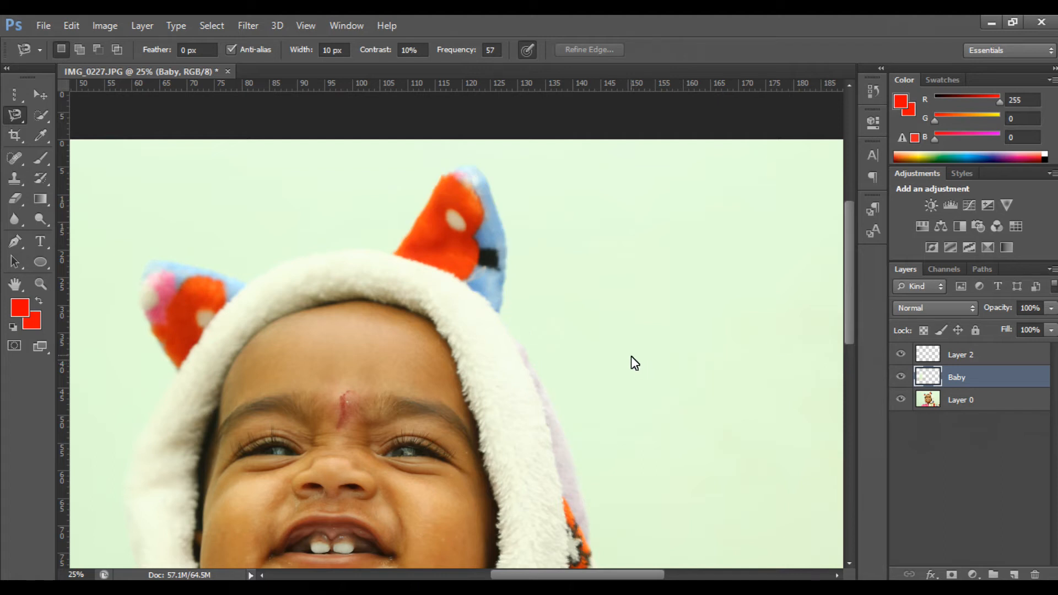
Step: Trace the baby's whole outline, including hood, ears, jacket and raised hand, with the Magnetic Lasso and close it into a selection
scroll(631, 362, down, 2)
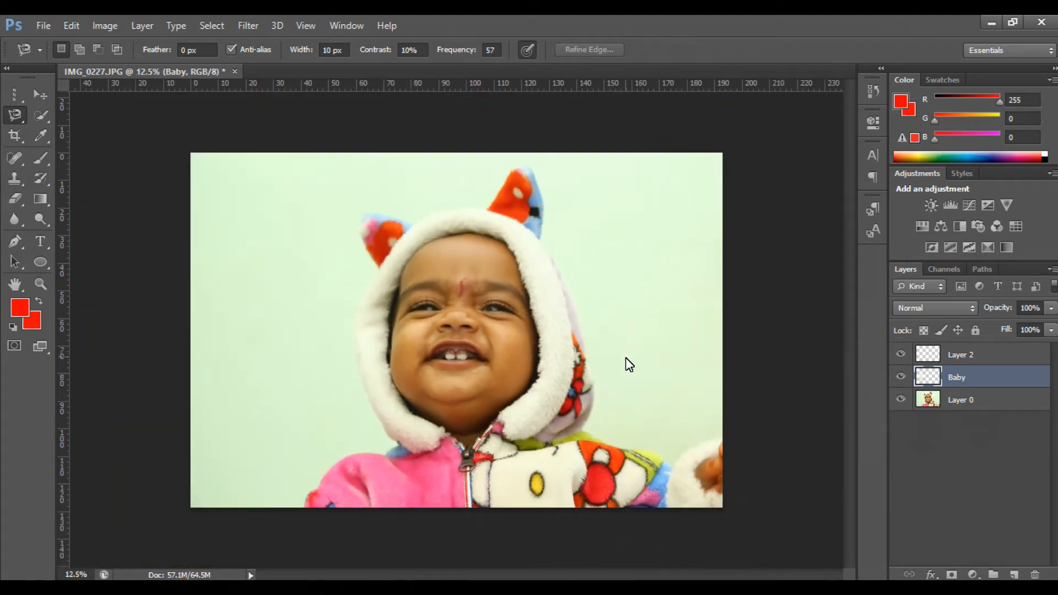
scroll(627, 359, up, 1)
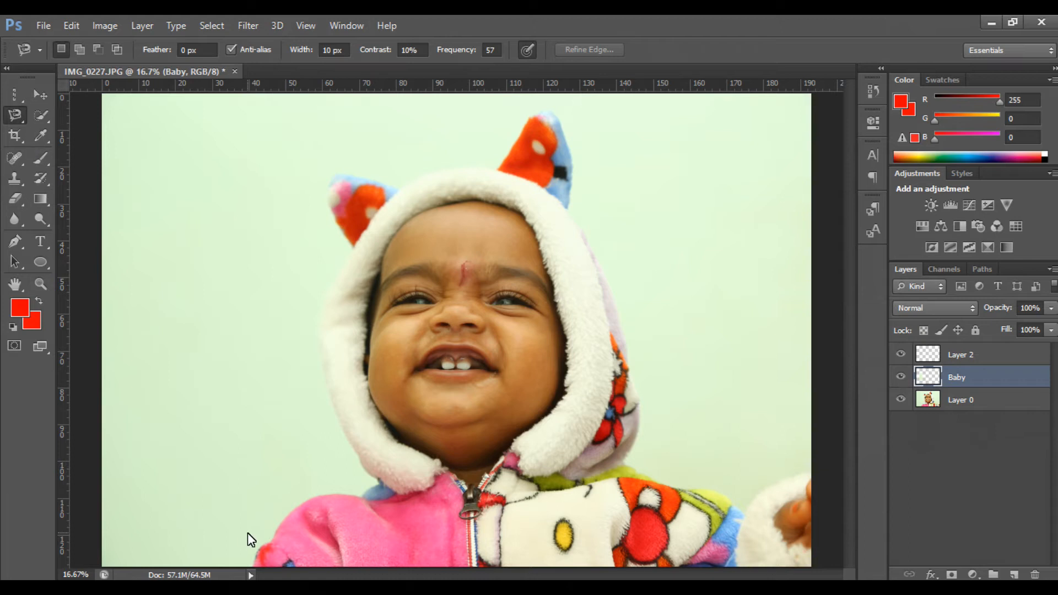
click(254, 561)
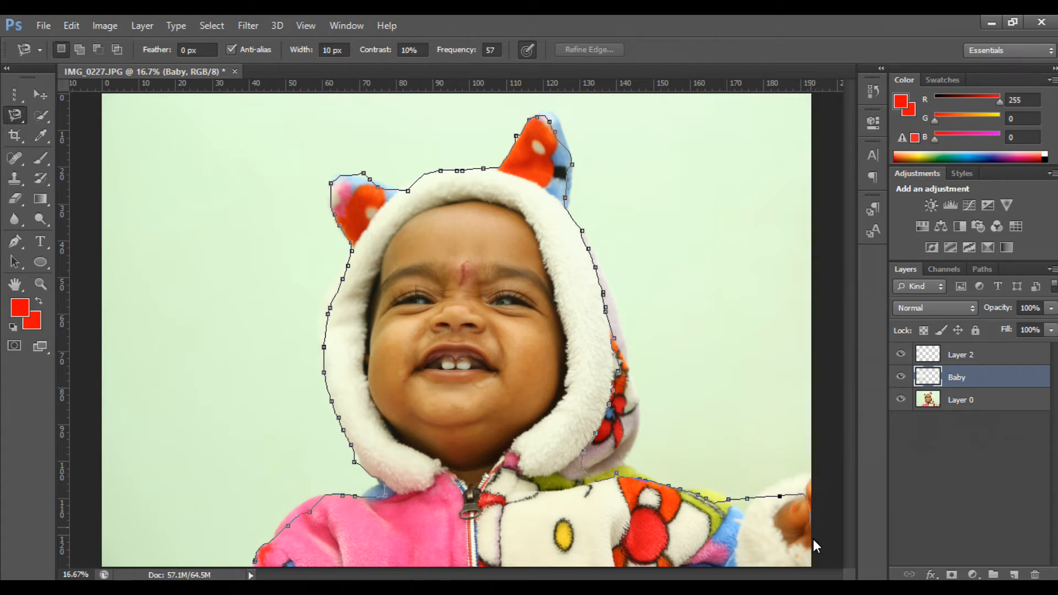
key(ctrl+minus)
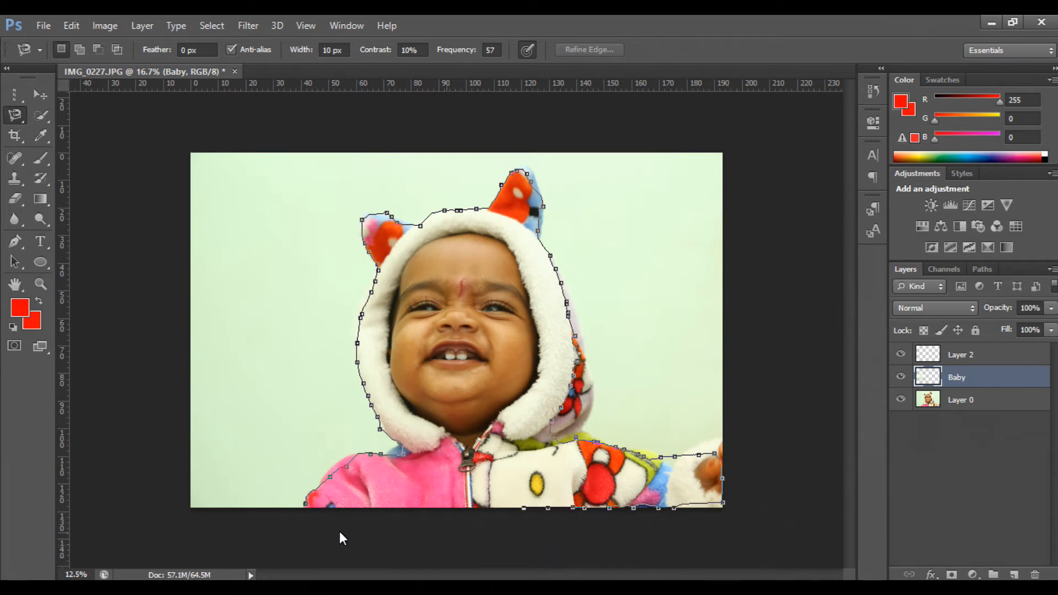
click(305, 504)
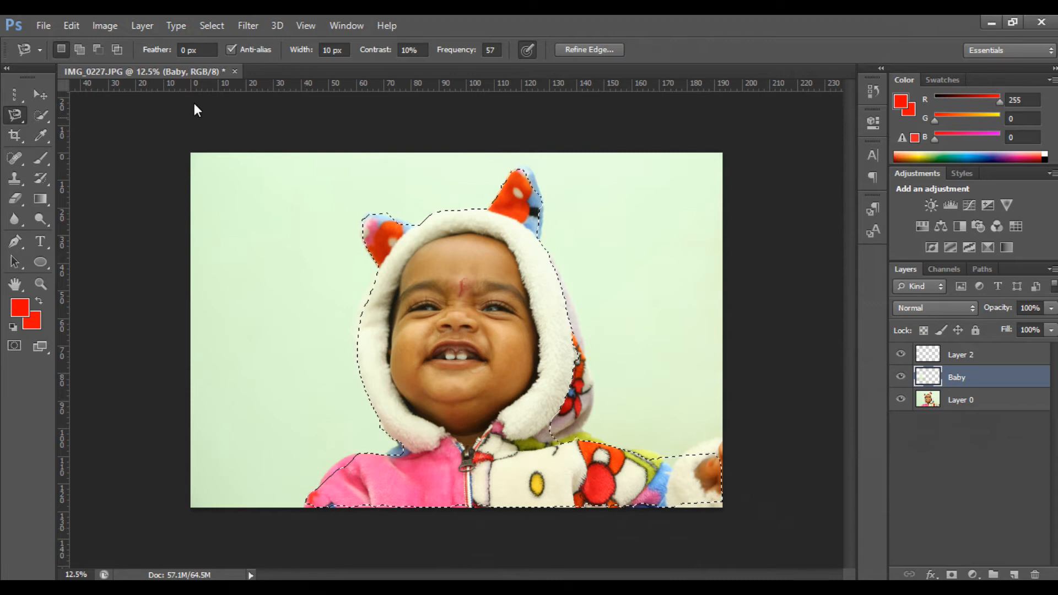
Step: Set the Magnetic Lasso's feather to 25 px
click(187, 49)
text(25)
key(Return)
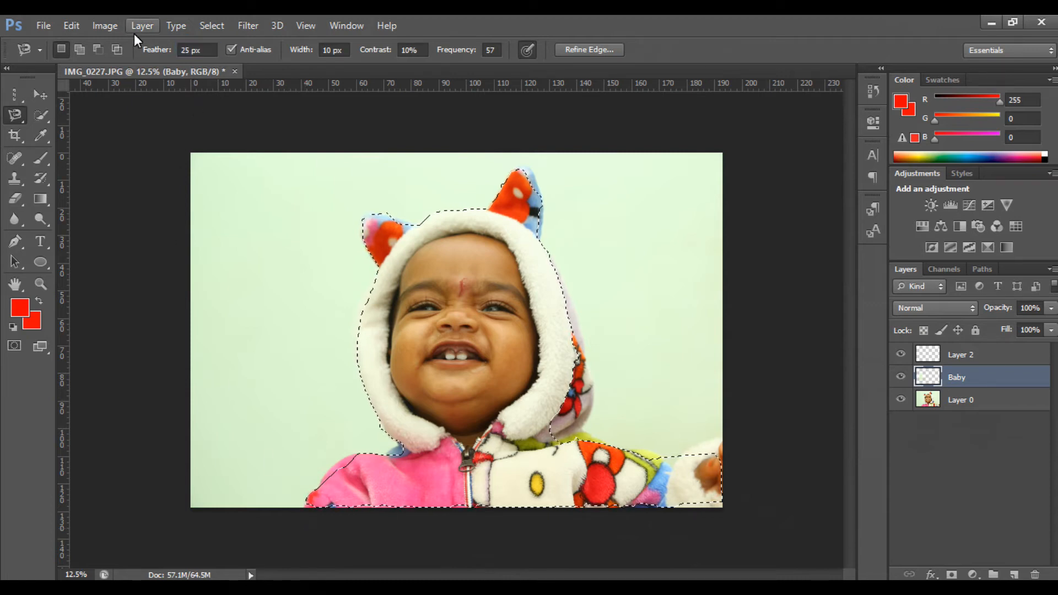
Step: Try to copy the selected area of the Baby layer to a new layer with Layer Via Copy
right_click(465, 252)
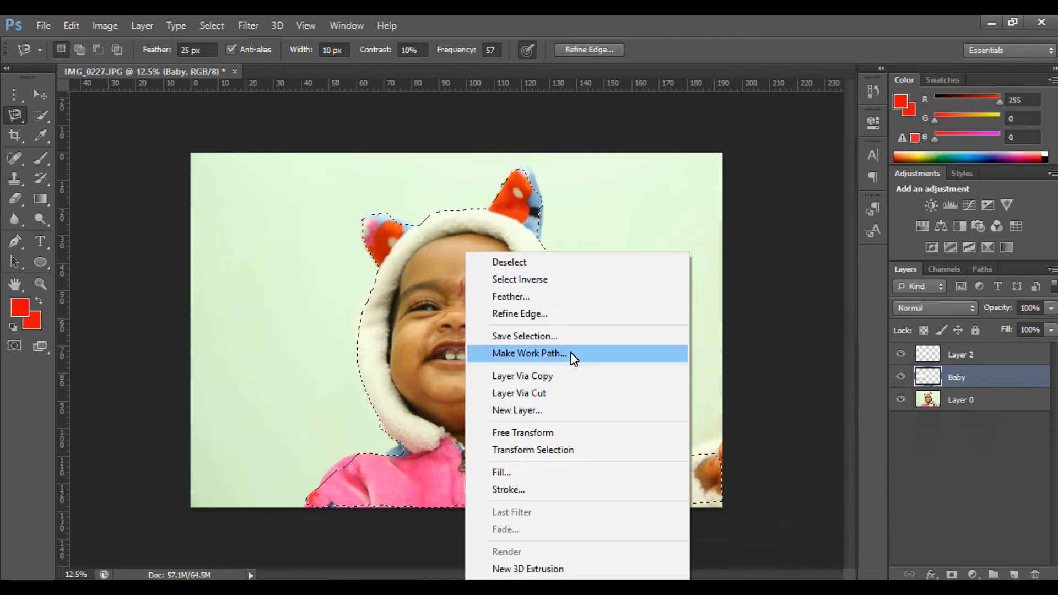
click(574, 378)
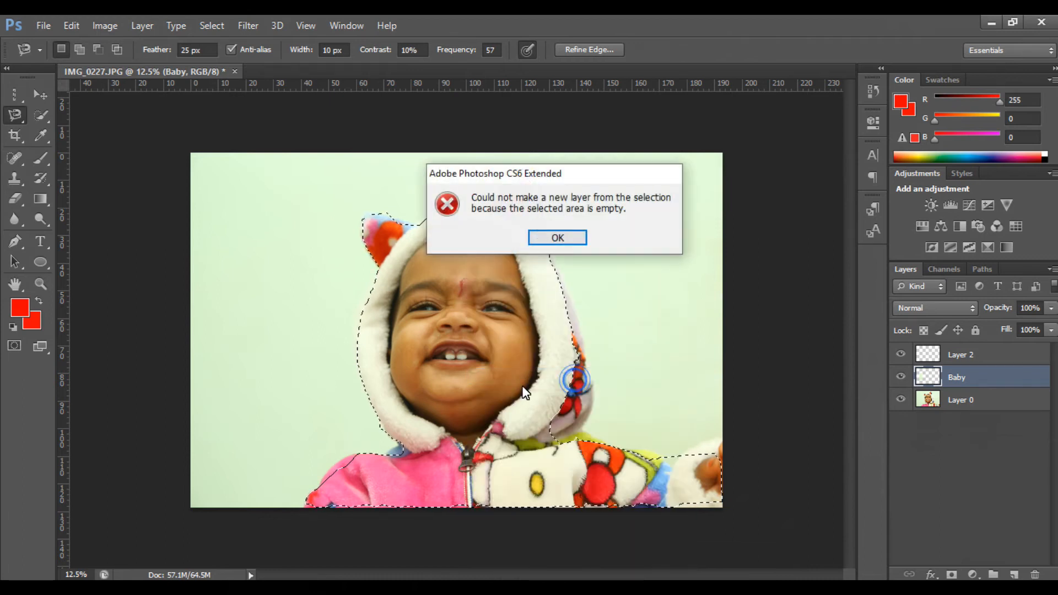
click(544, 242)
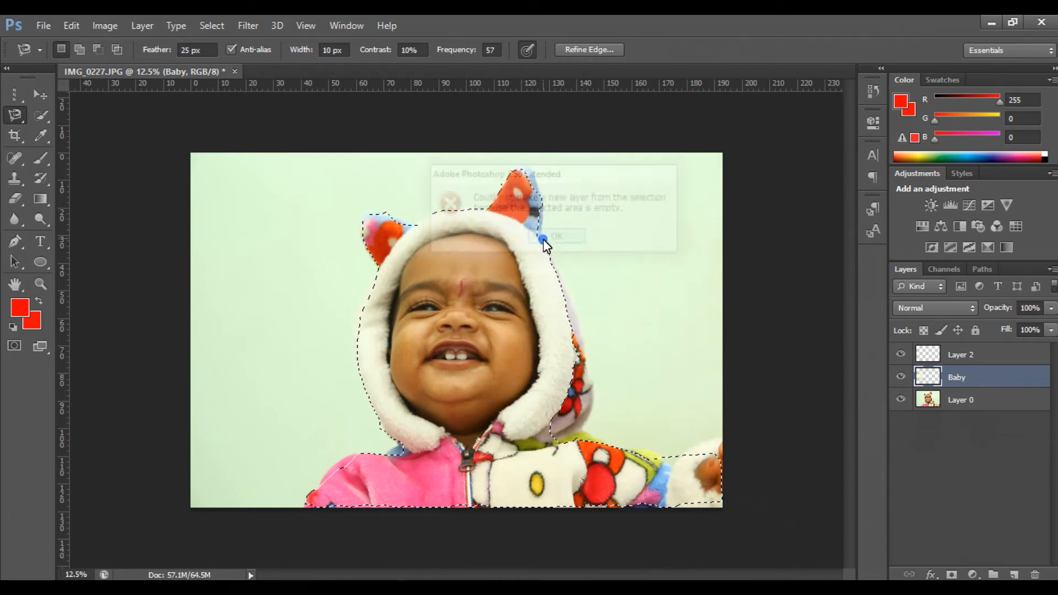
Step: Copy the selected baby from Layer 0 to a new layer with Layer Via Copy
click(980, 403)
right_click(461, 302)
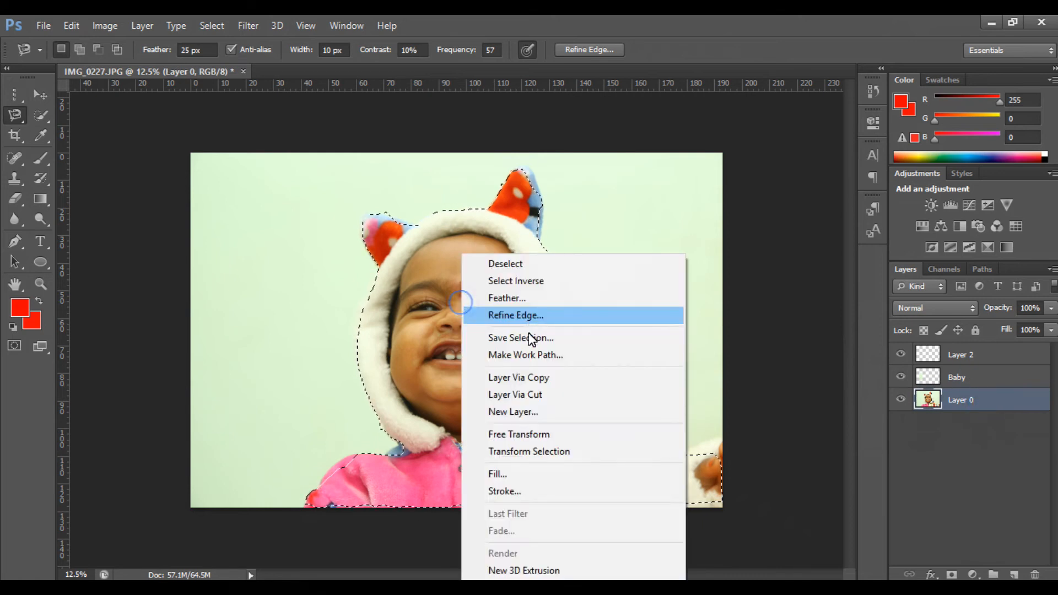
click(537, 377)
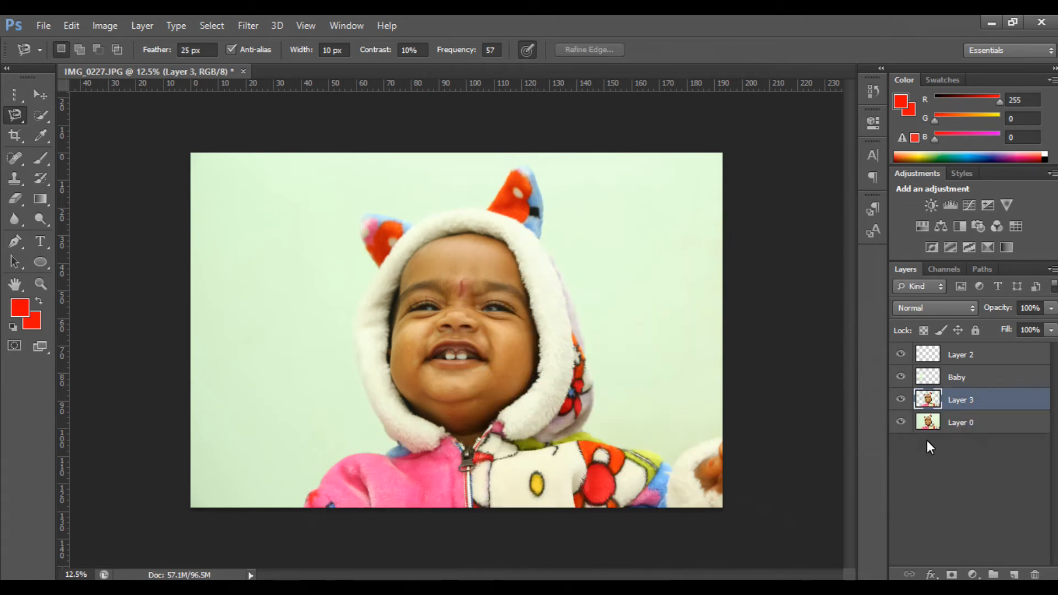
Step: Hide Layer 0, Baby and Layer 2 to isolate the cutout on Layer 3, and inspect its edges around the hood and ears
click(901, 422)
click(902, 379)
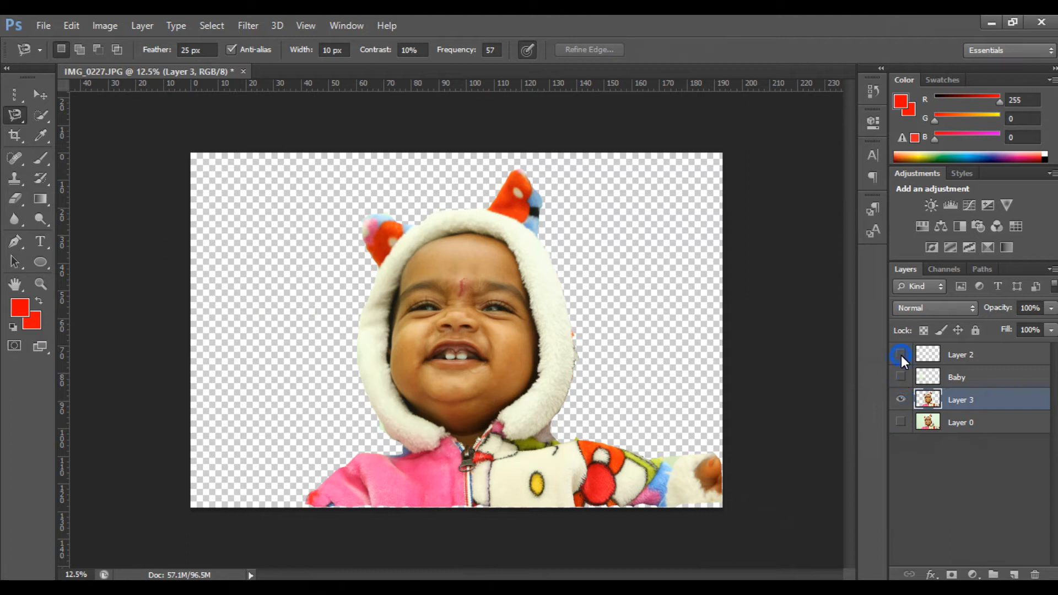
key(ctrl+plus)
key(ctrl+plus)
key(ctrl+plus)
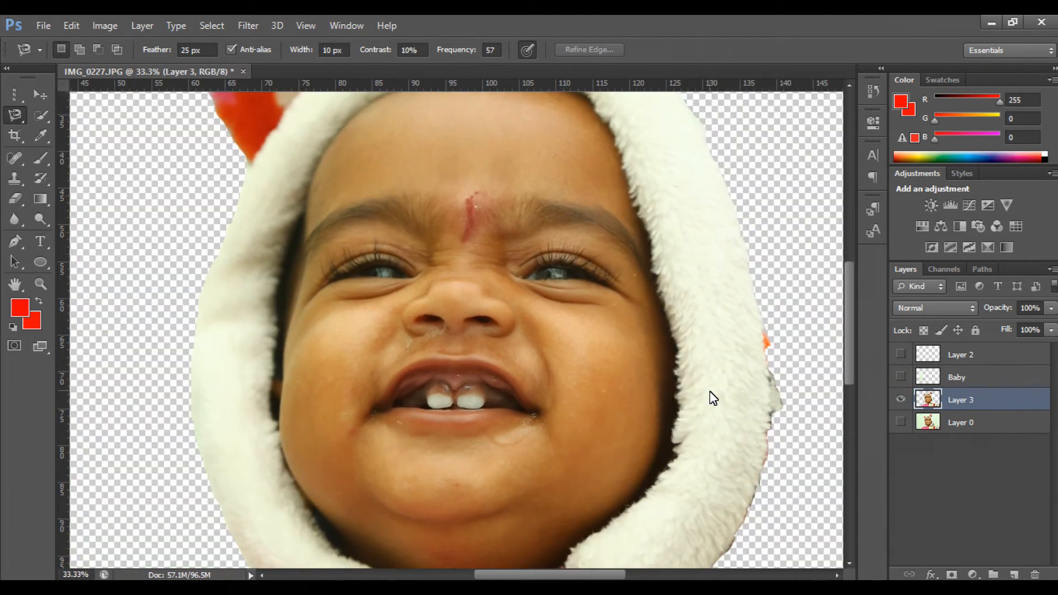
scroll(399, 296, up, 5)
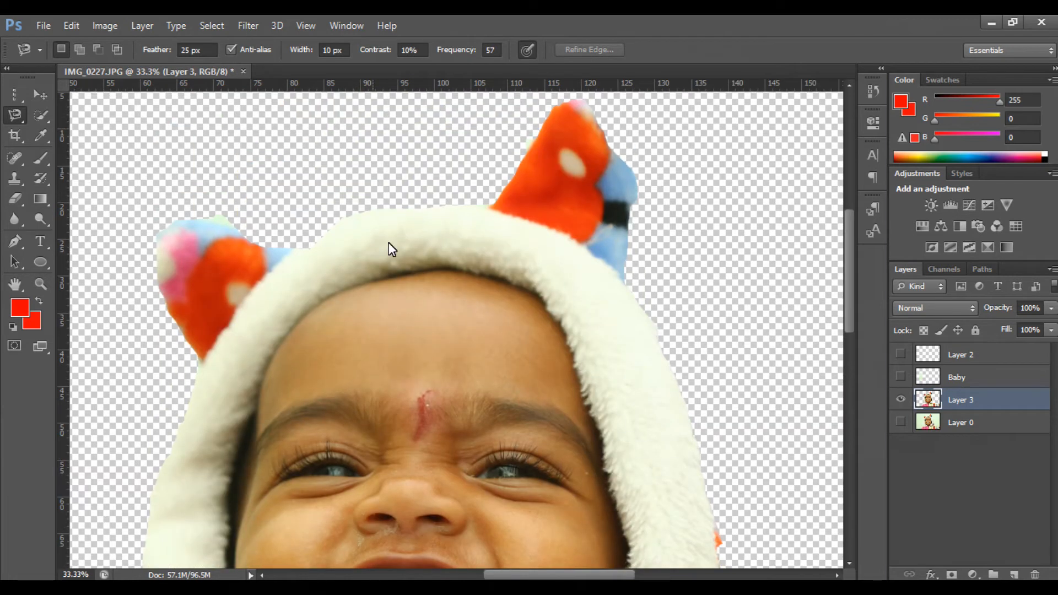
Step: Examine the cutout edges on Layer 3 along the hood, jacket and sleeve, and at full view
scroll(630, 259, down, 10)
scroll(629, 259, right, 5)
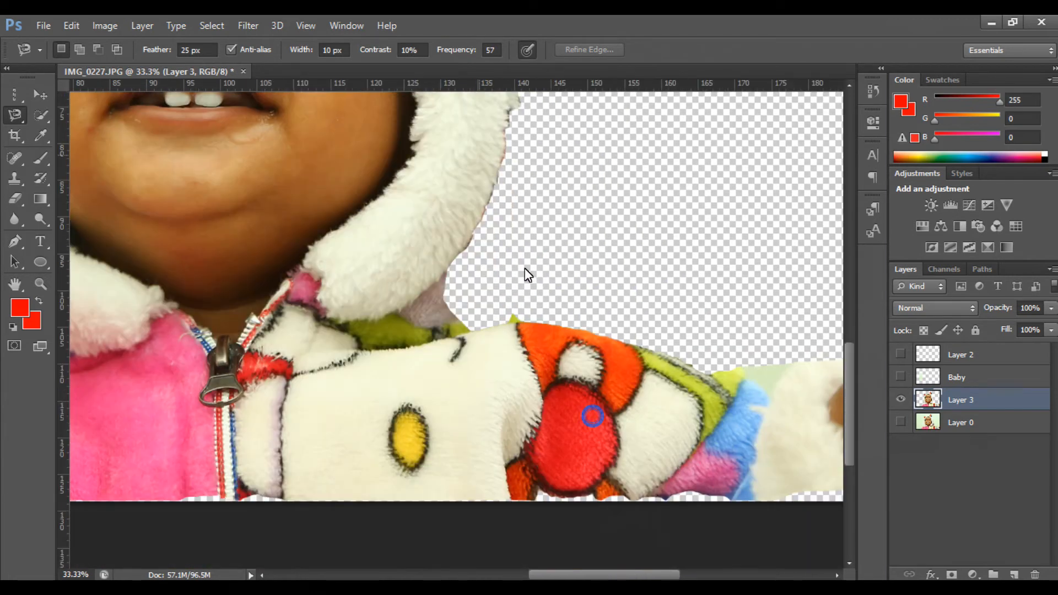
scroll(510, 331, right, 4)
scroll(510, 332, down, 1)
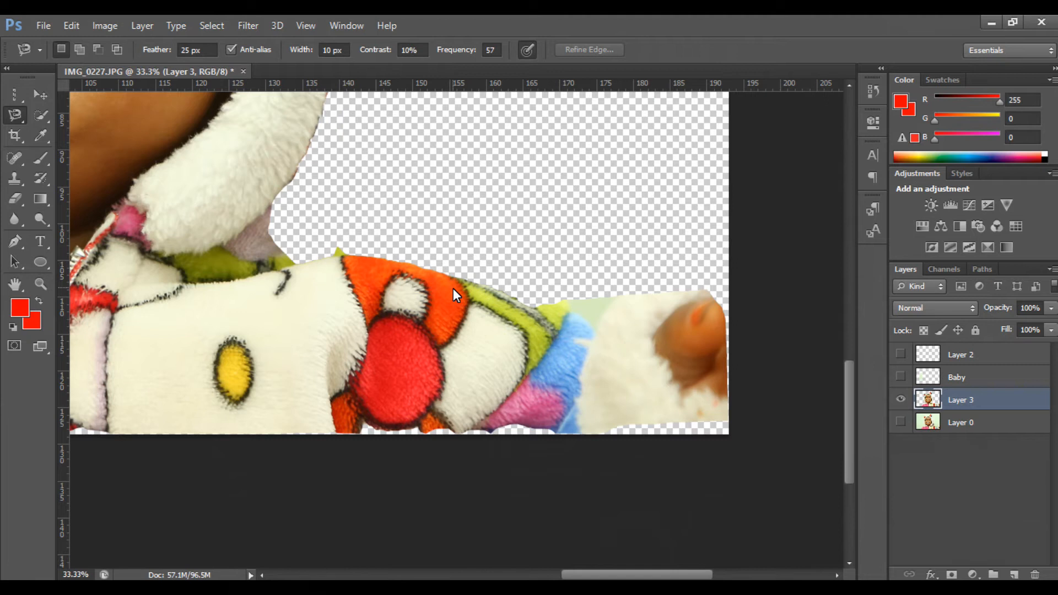
key(ctrl+minus)
key(ctrl+minus)
key(ctrl+minus)
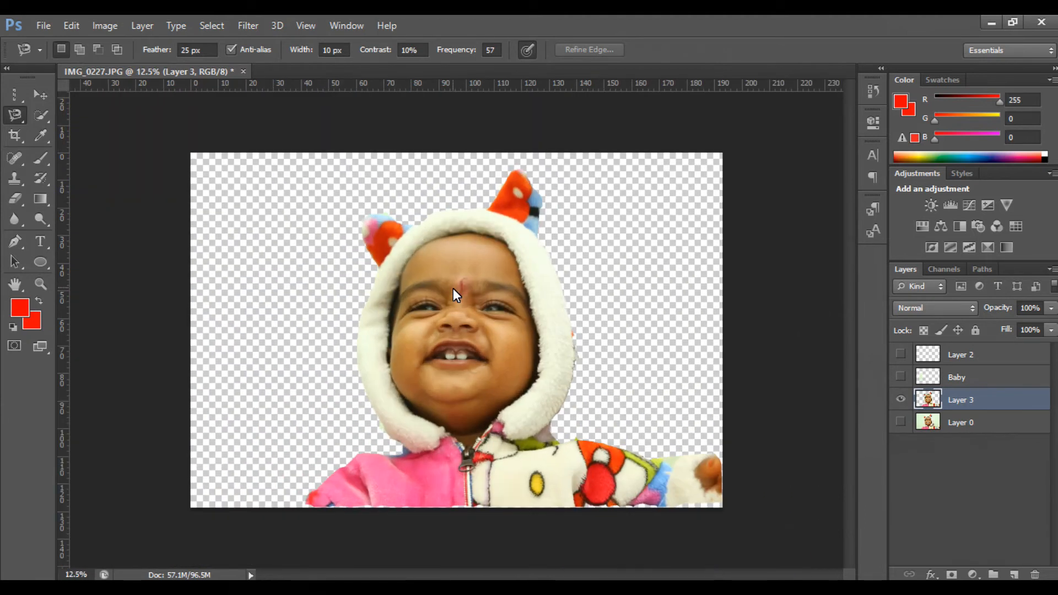
key(ctrl+plus)
key(ctrl+plus)
key(ctrl+minus)
key(ctrl+plus)
key(ctrl+minus)
key(ctrl+plus)
key(ctrl+minus)
key(ctrl+minus)
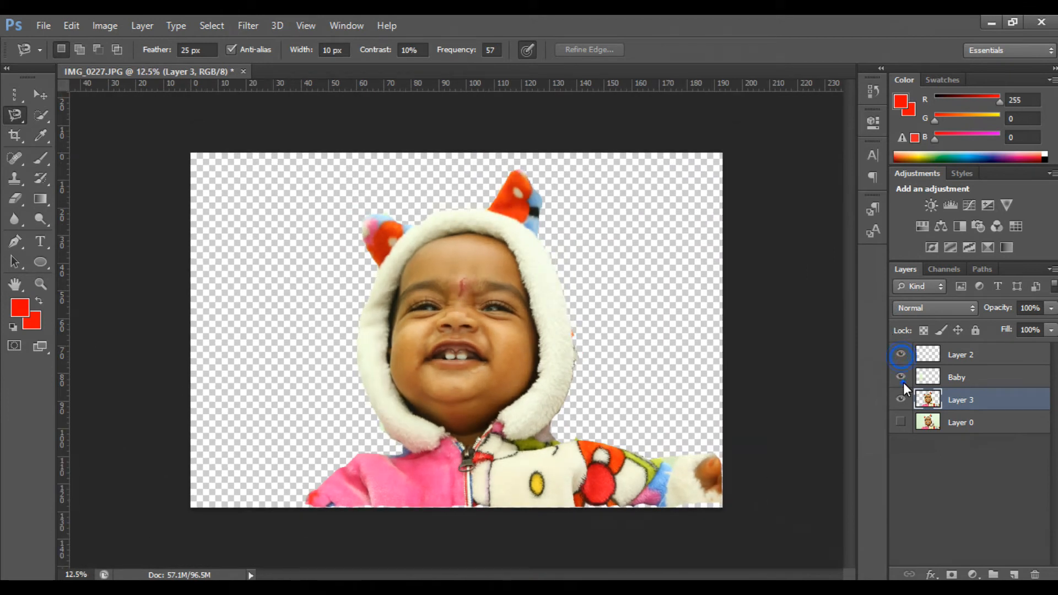
Step: Make Layer 0 visible again and activate the Quick Selection Tool
click(905, 413)
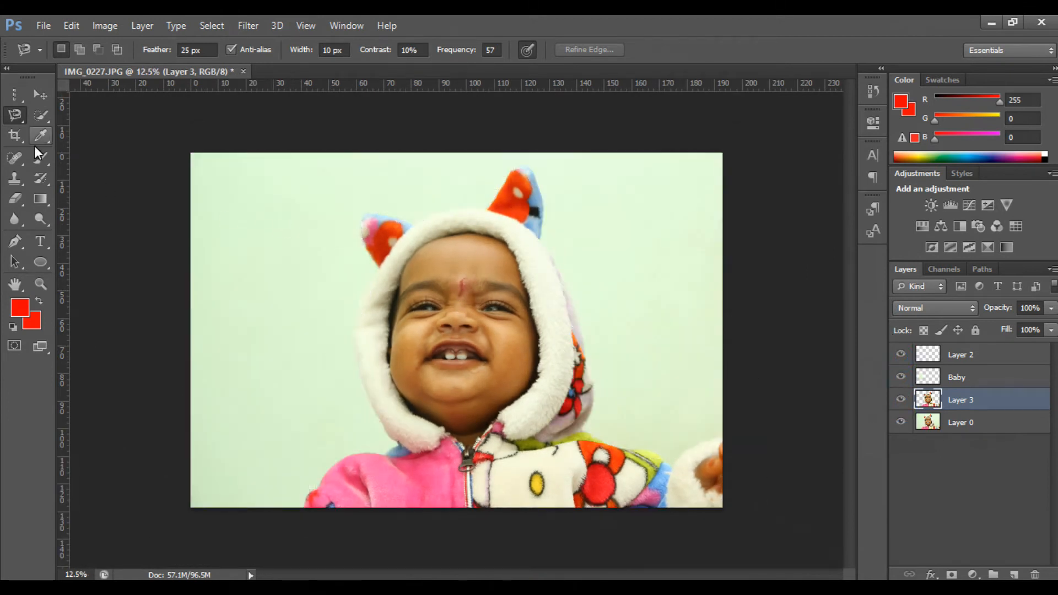
click(38, 117)
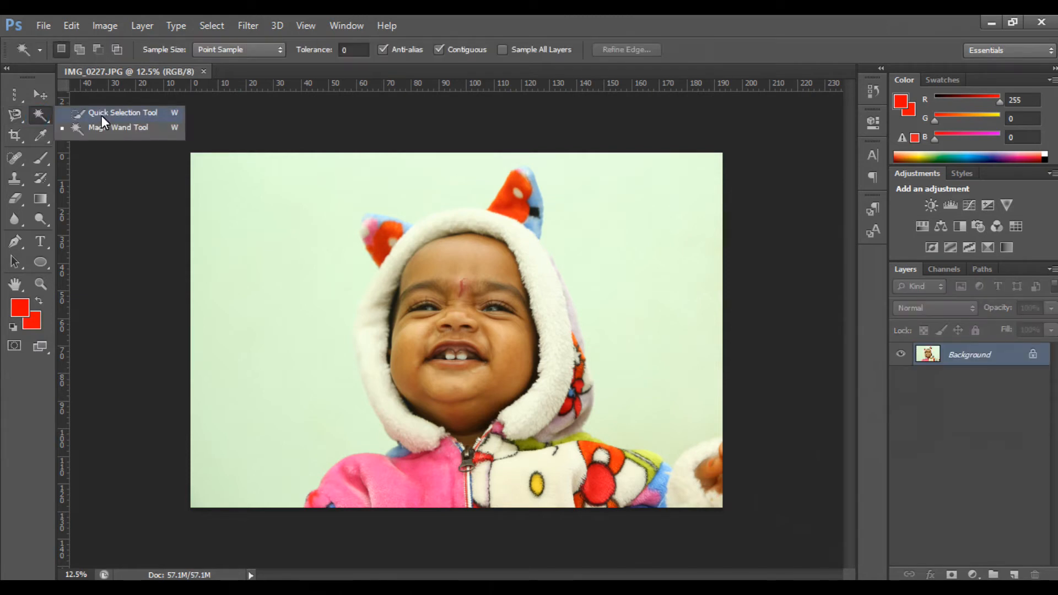
click(101, 115)
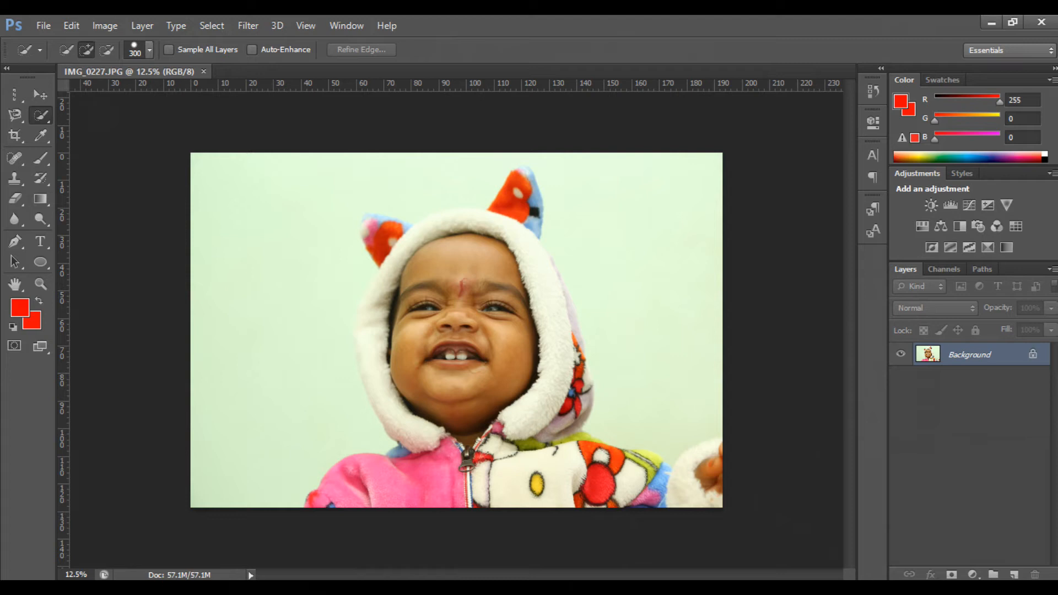
Step: Reduce the Quick Selection brush size to 200 and select the white hood trim across the head and down its right side
key(ctrl+plus)
key(ctrl+plus)
key(ctrl+plus)
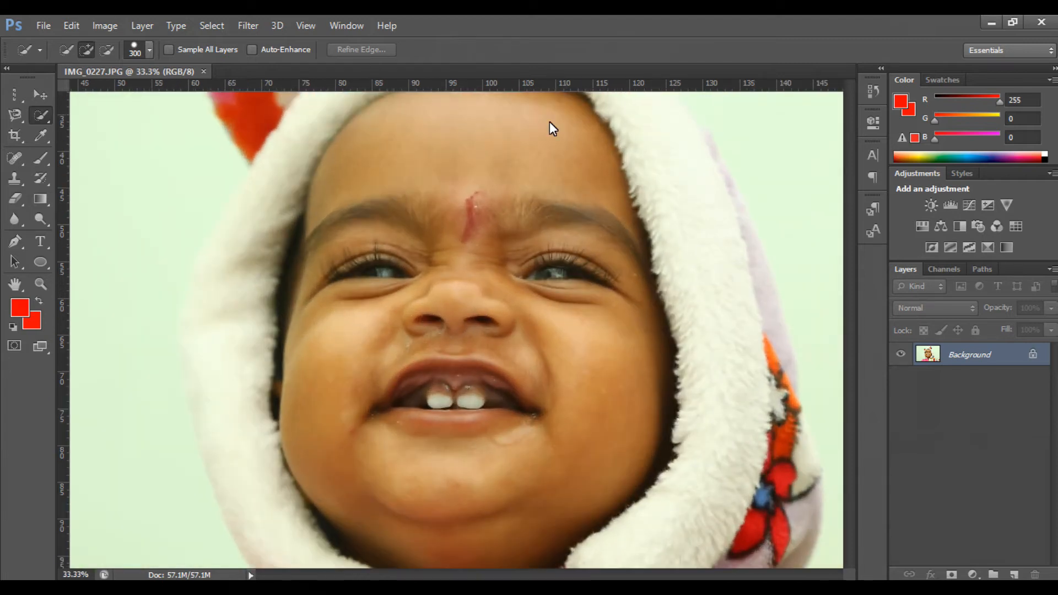
scroll(498, 256, up, 5)
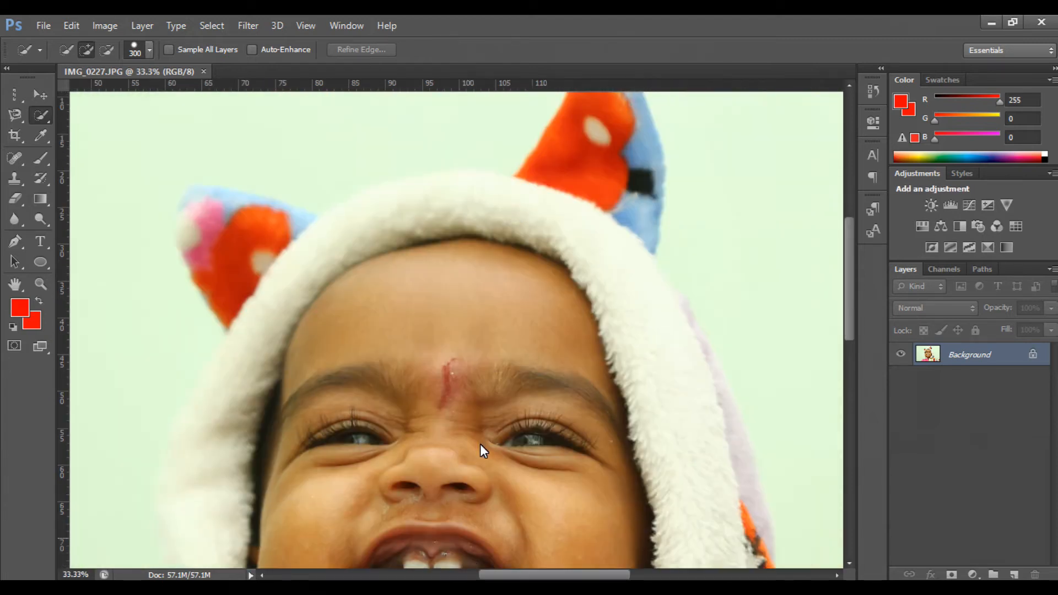
mouse_move(335, 362)
mouse_down()
mouse_move(340, 313)
mouse_move(349, 314)
mouse_up()
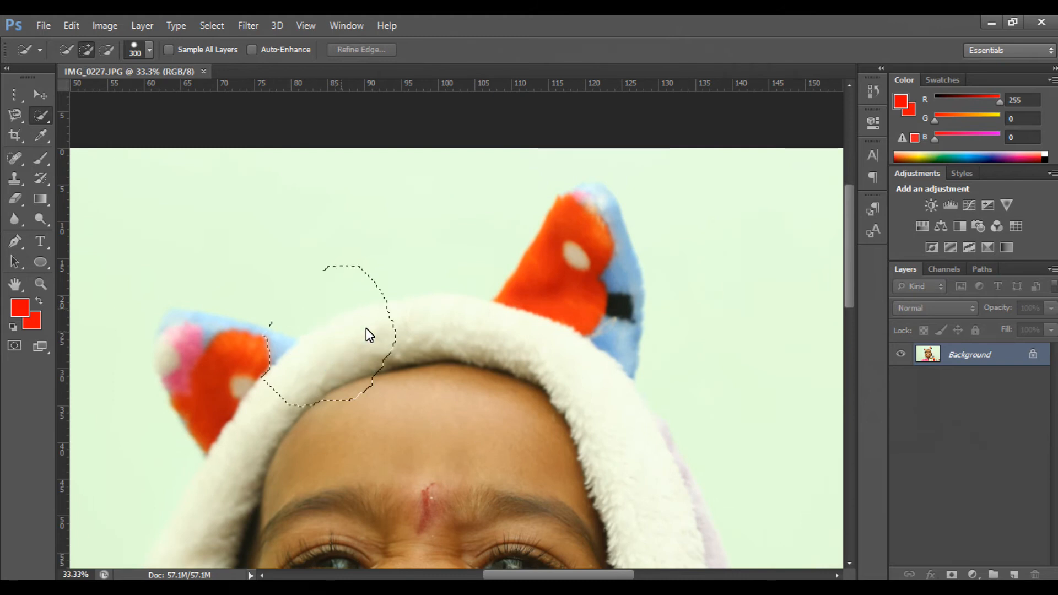
key(ctrl+d)
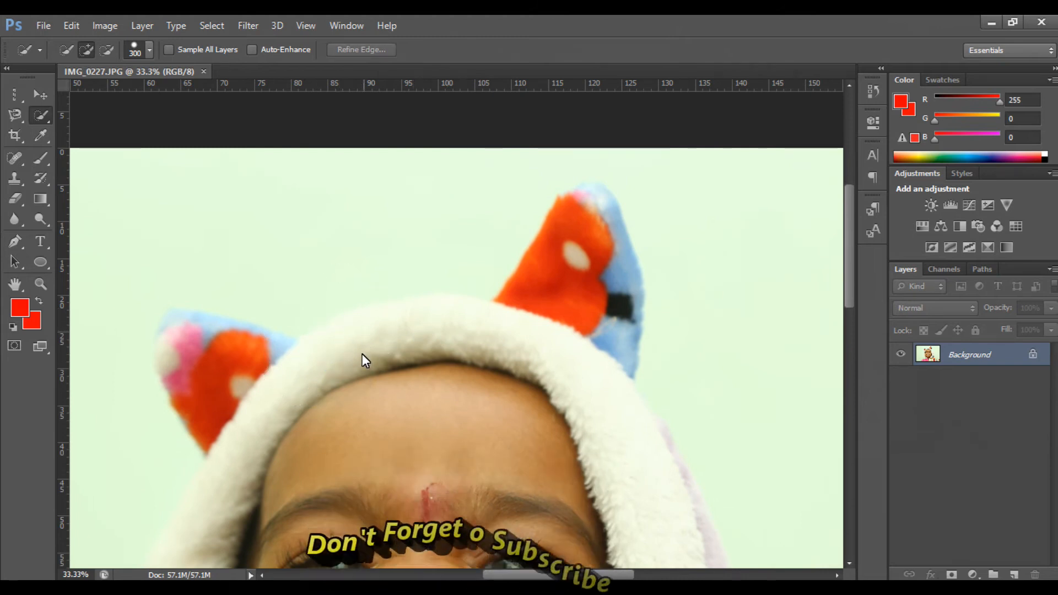
key(bracketleft)
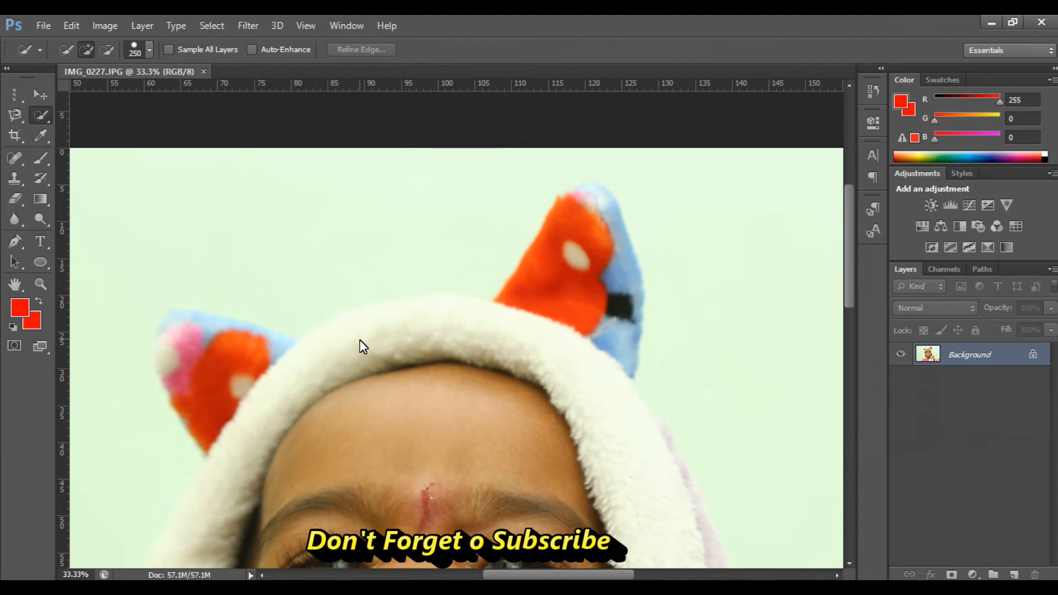
mouse_move(358, 339)
mouse_down()
mouse_move(409, 329)
mouse_move(488, 340)
mouse_move(559, 374)
mouse_move(622, 435)
mouse_move(656, 526)
mouse_up()
Step: Add the taller orange and blue ear of the hood to the selection
click(555, 313)
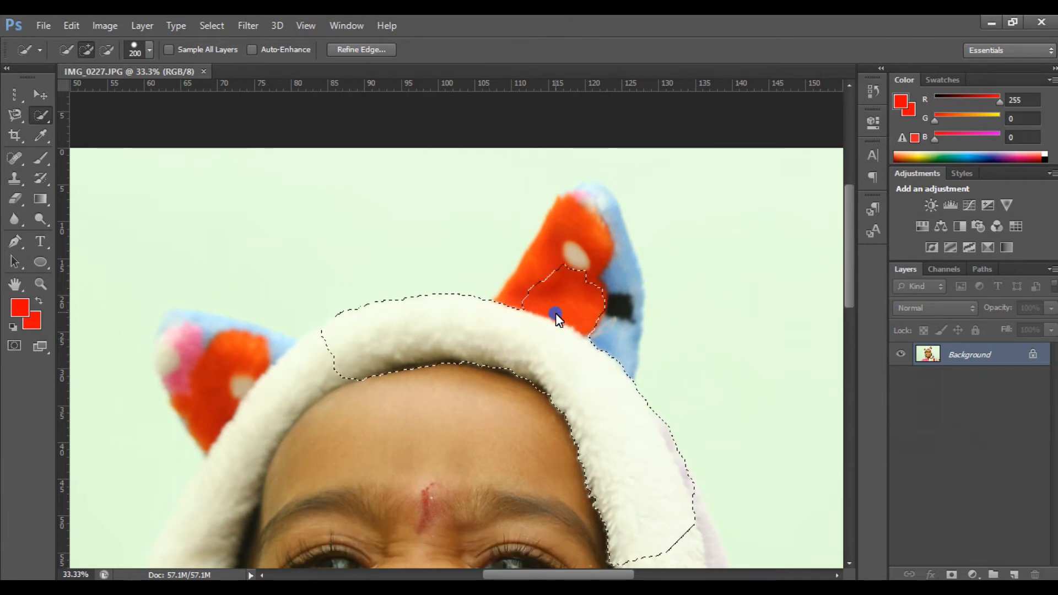
drag(593, 249, 598, 330)
click(592, 220)
Step: Extend the selection over the smaller left ear and the upper-left stretch of the white hood trim
click(321, 365)
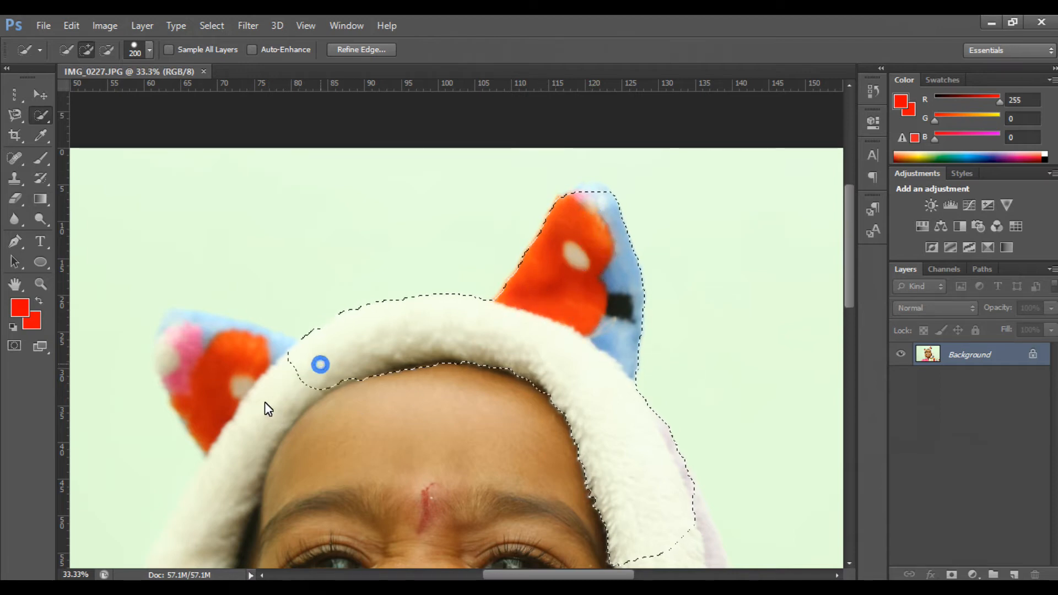
click(259, 402)
click(217, 362)
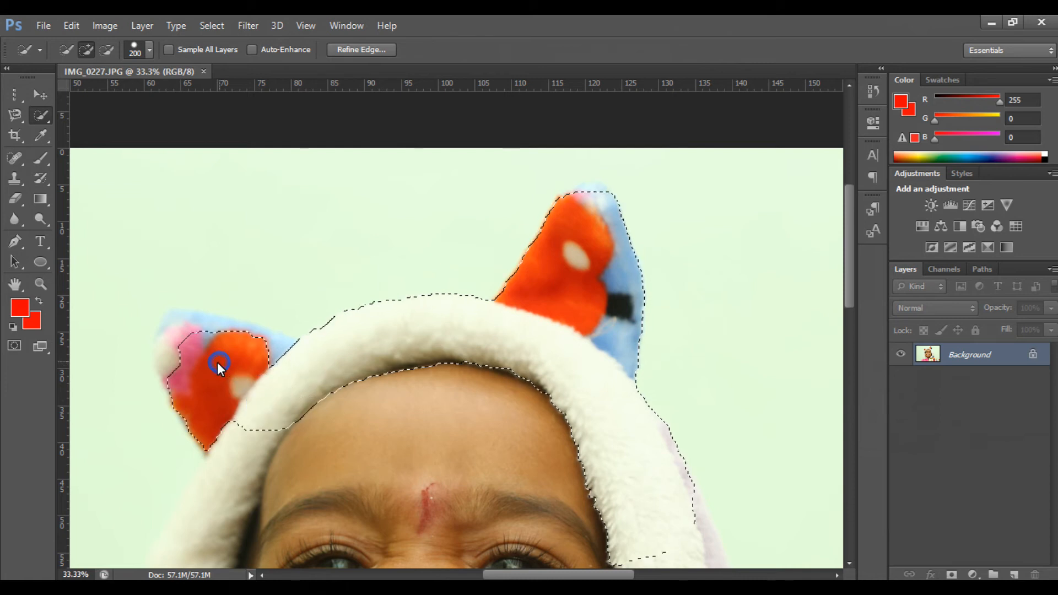
click(191, 347)
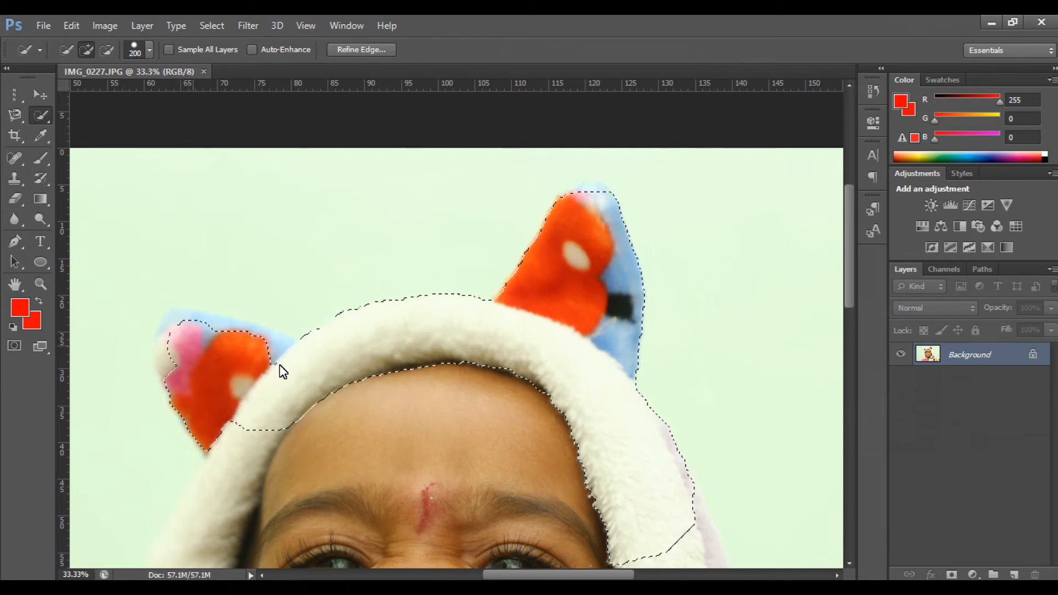
click(277, 365)
scroll(331, 319, down, 3)
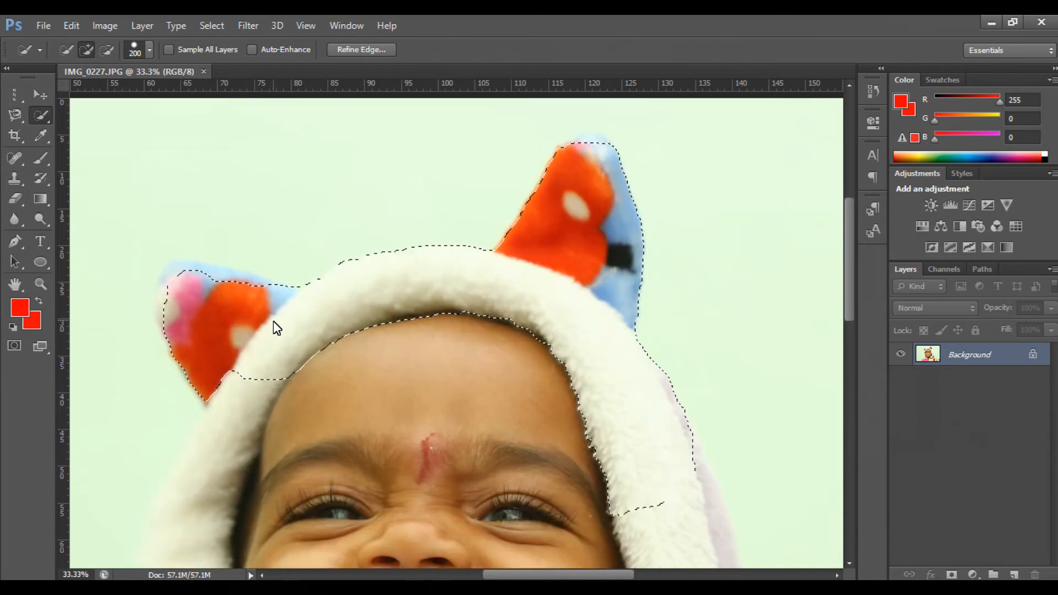
click(229, 337)
click(208, 418)
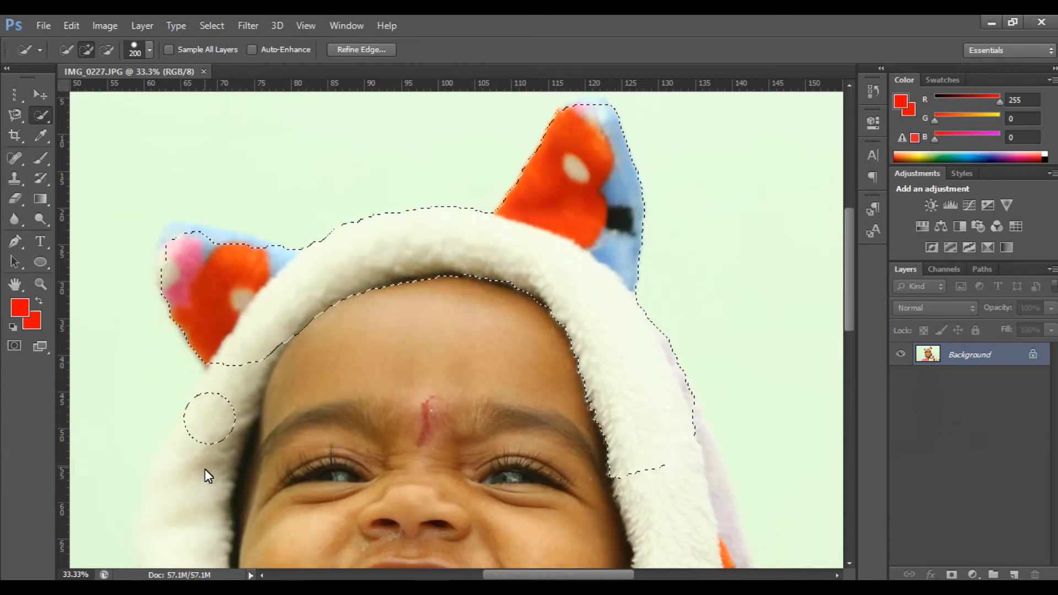
click(209, 497)
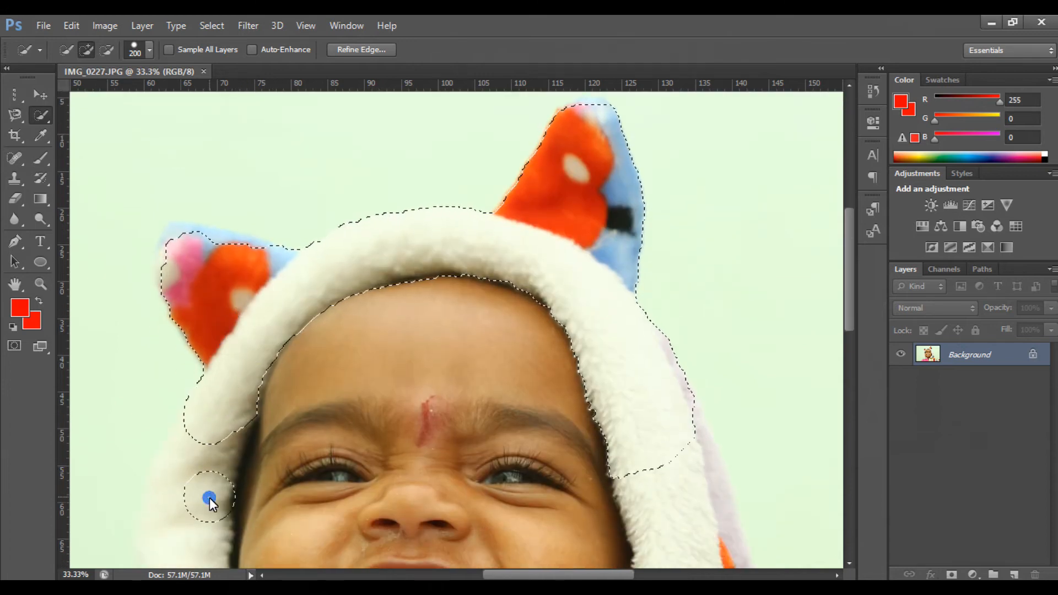
Step: Add the baby's whole face to the selection, from the forehead down to the chin
click(348, 352)
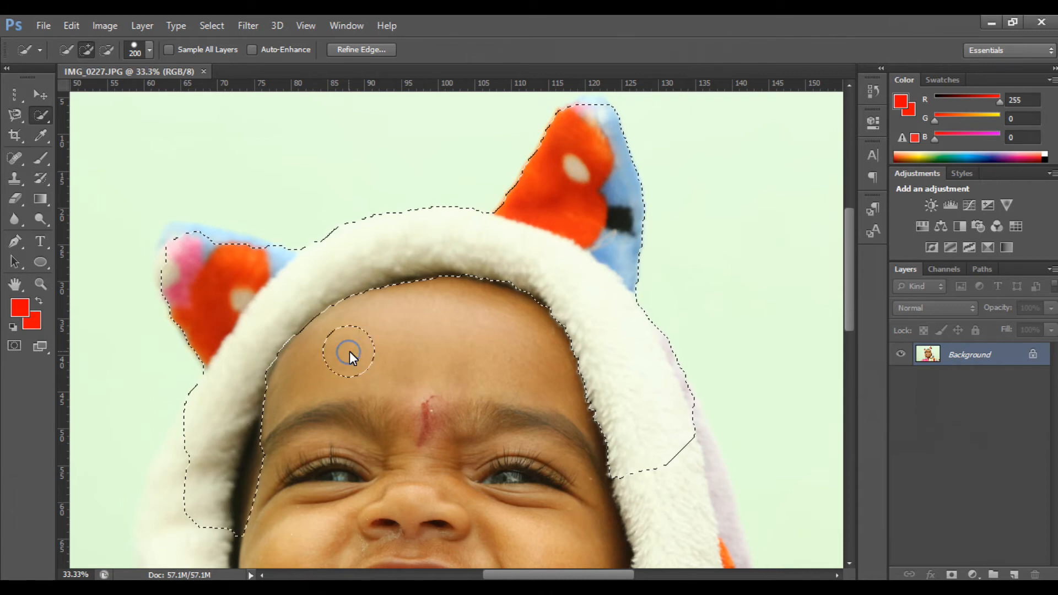
scroll(416, 285, down, 2)
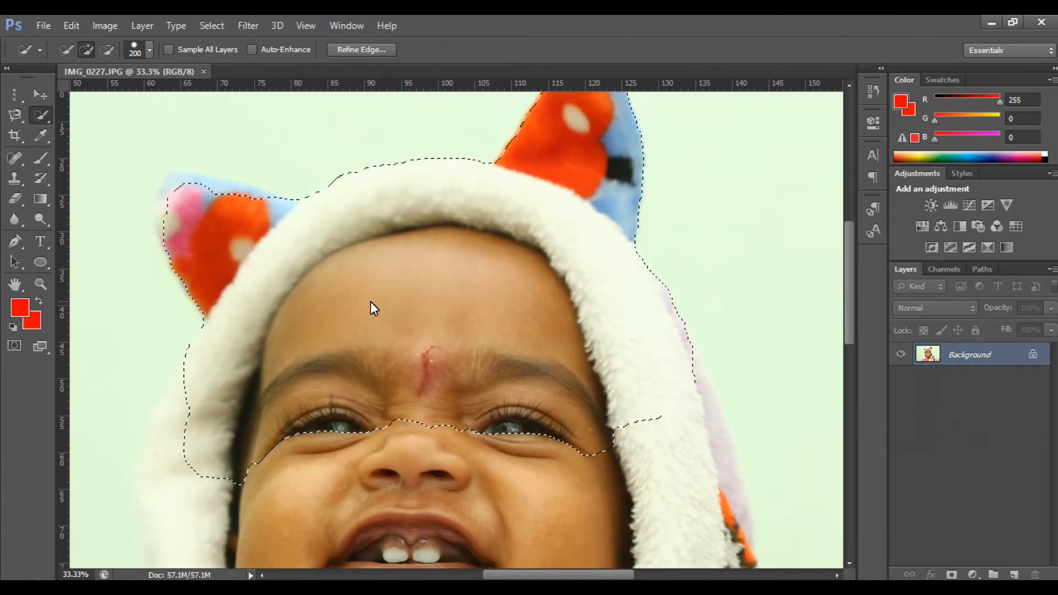
scroll(373, 307, down, 2)
click(331, 413)
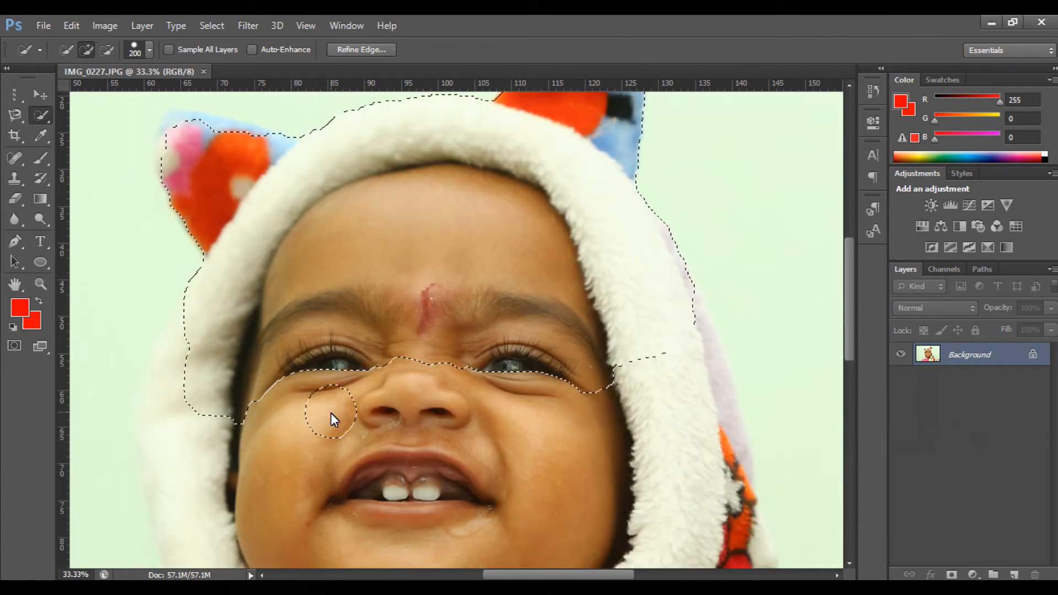
scroll(331, 413, down, 2)
click(444, 308)
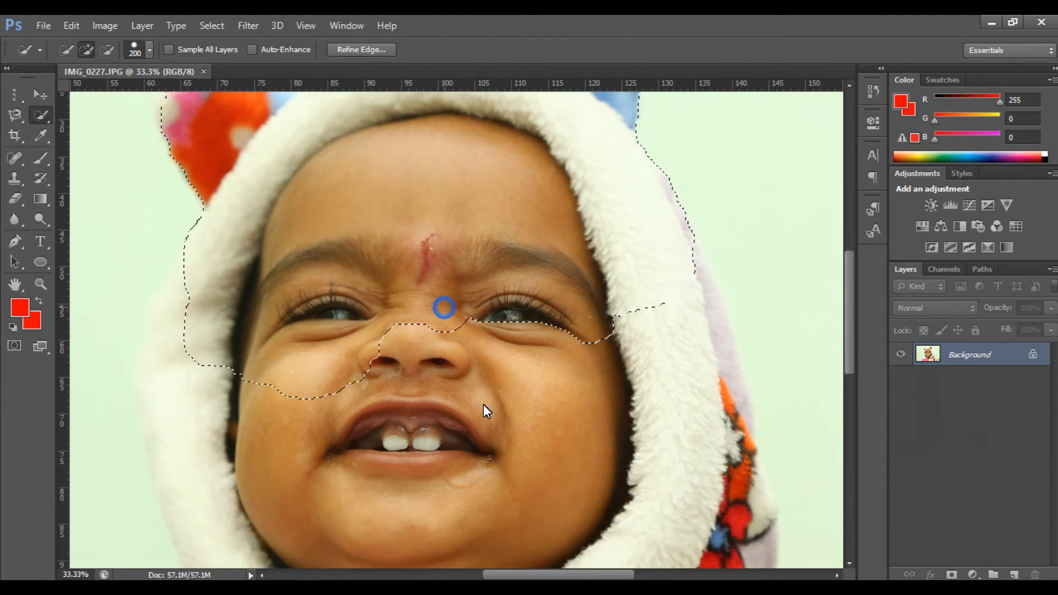
click(557, 382)
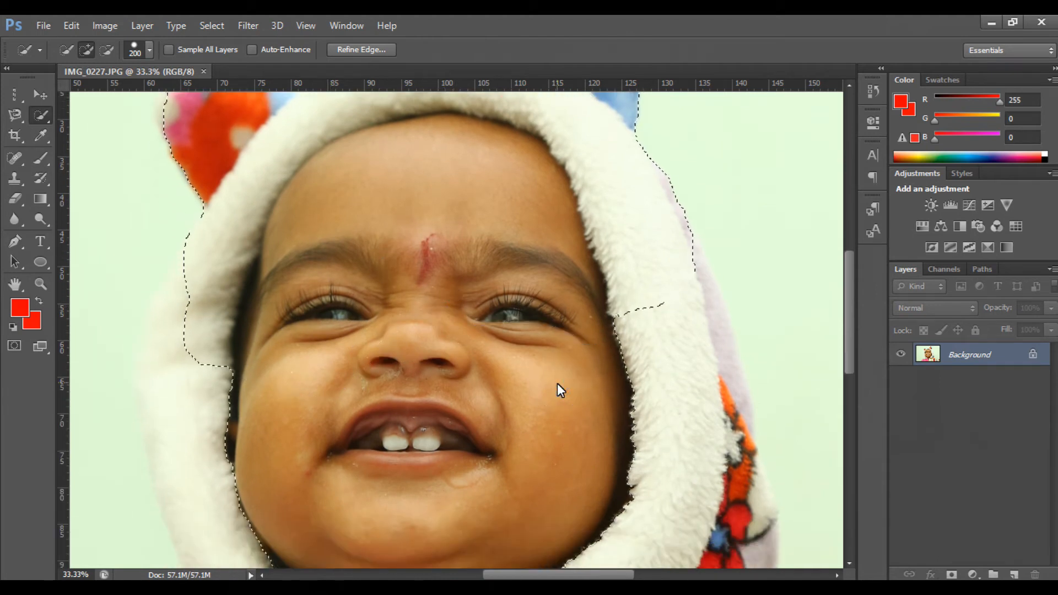
Step: Add the remaining white trim on the right side of the hood to the selection
scroll(571, 391, down, 1)
click(643, 286)
click(667, 421)
click(646, 323)
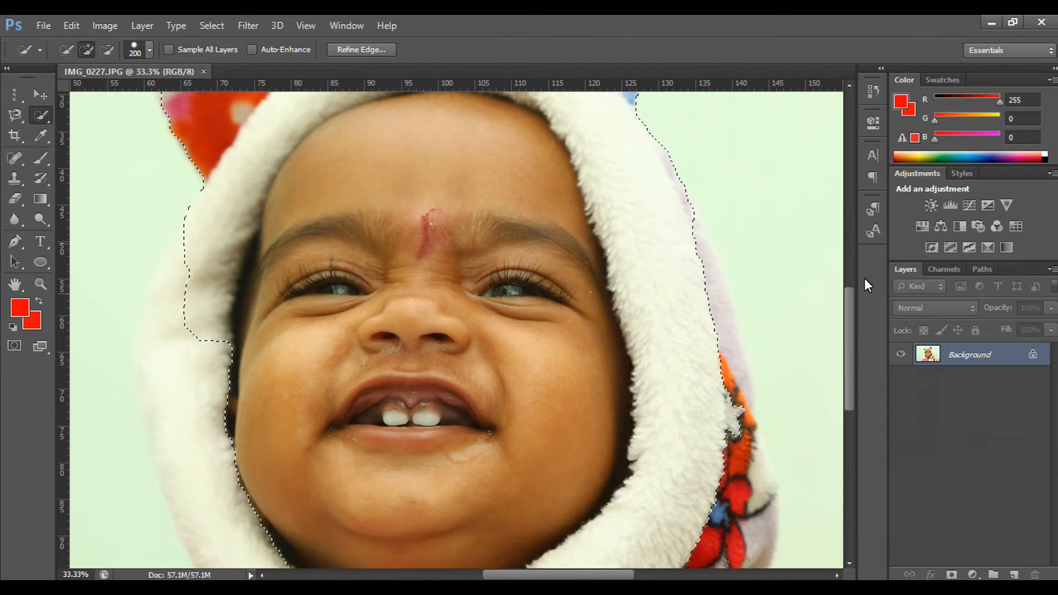
Step: Add the white trim on the left side of the hood to the selection, down to the collar
scroll(826, 307, down, 4)
click(212, 235)
click(214, 357)
click(187, 251)
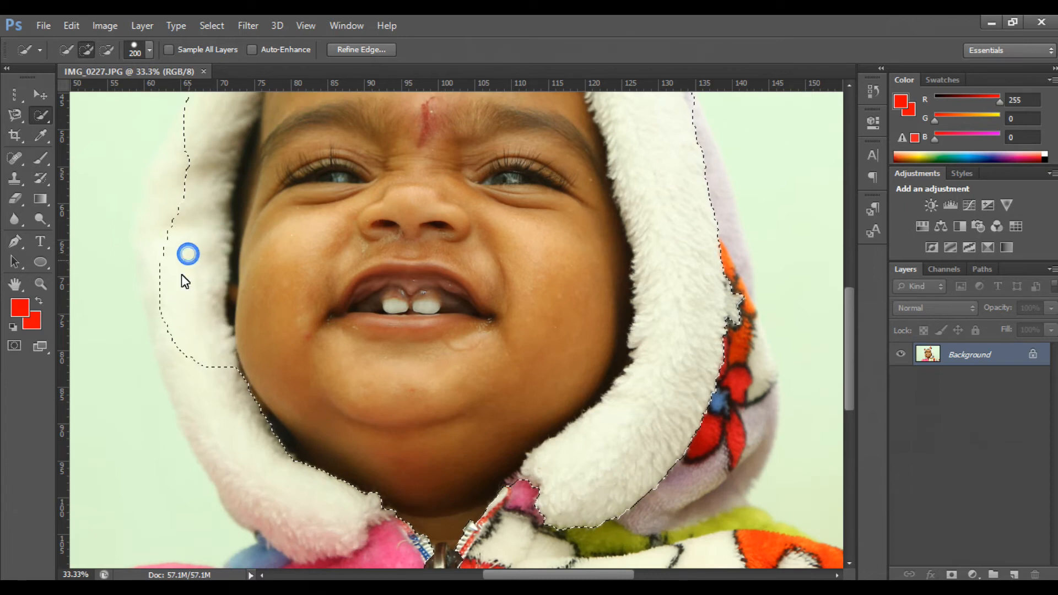
click(187, 196)
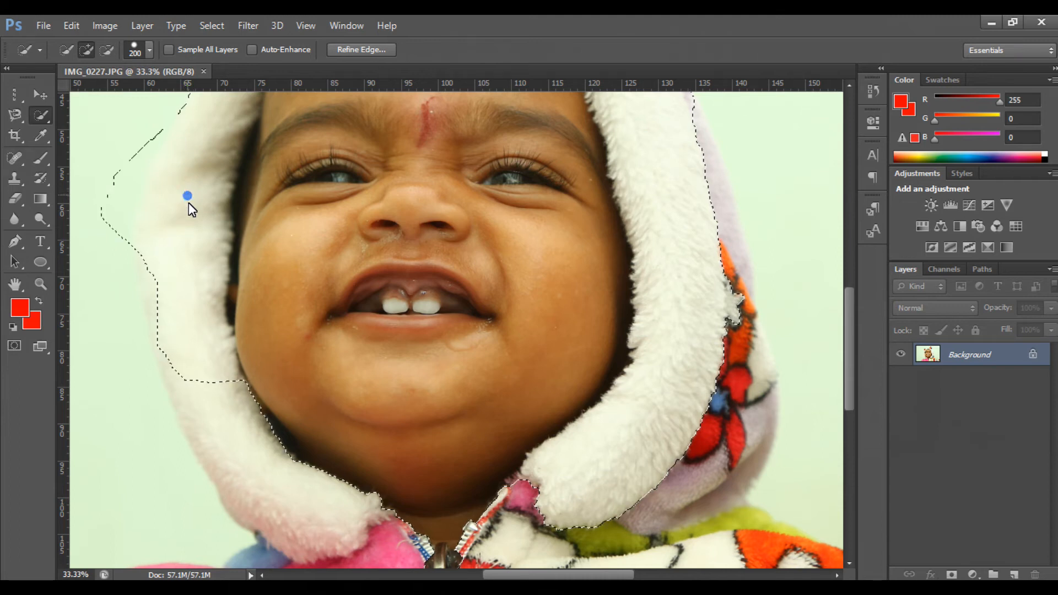
click(226, 393)
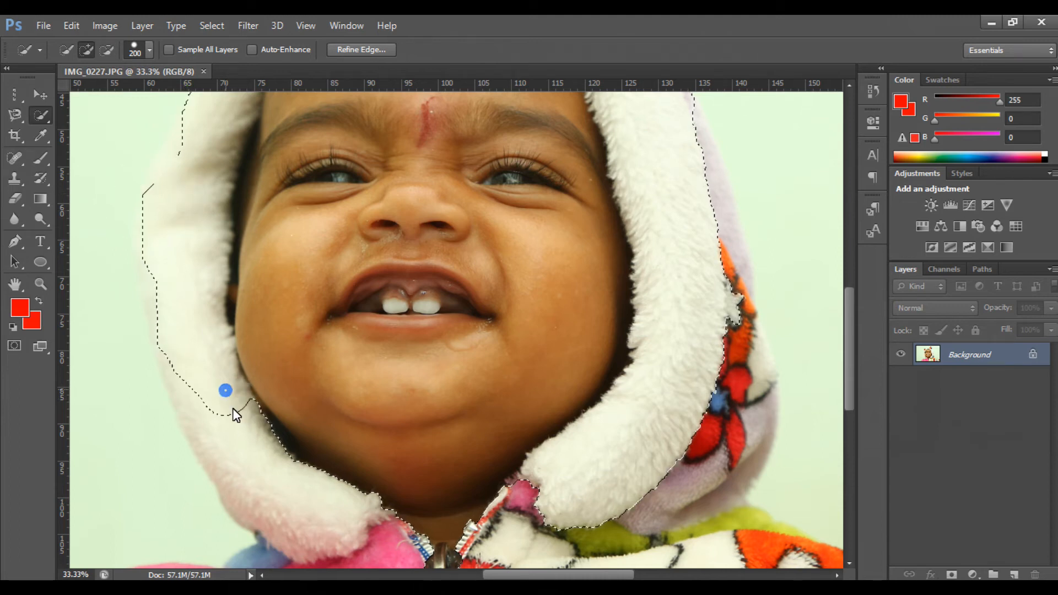
click(291, 469)
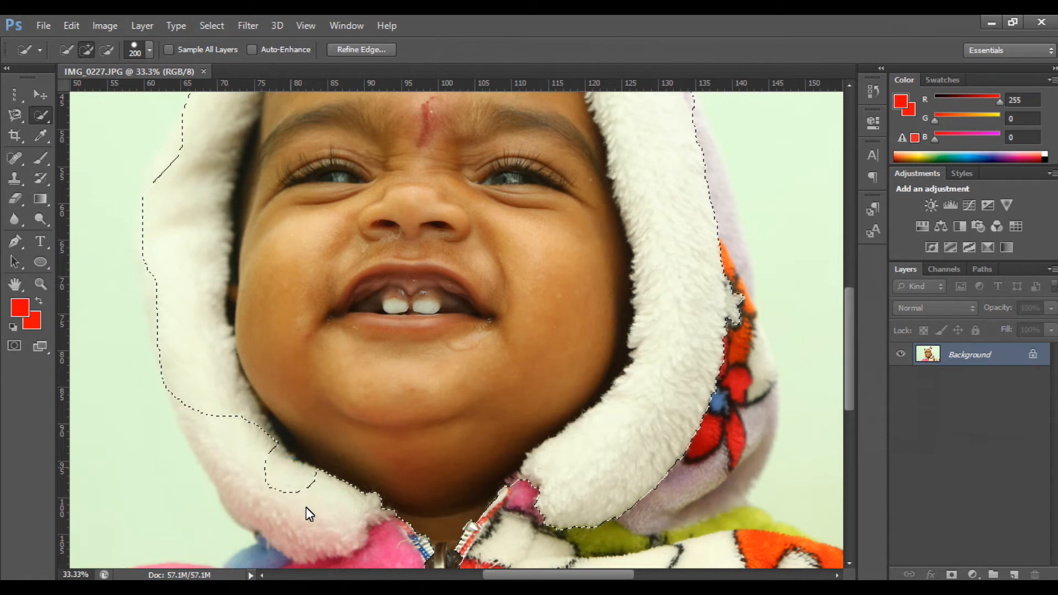
click(323, 508)
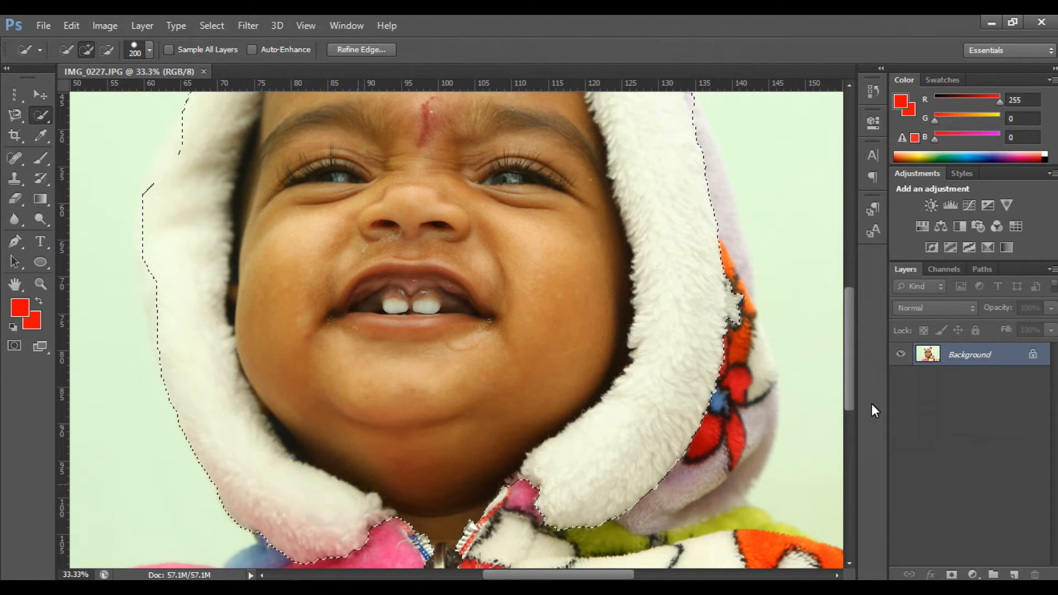
Step: Copy the selected head and hood to a new layer with Layer Via Copy and hide the Background layer
right_click(514, 202)
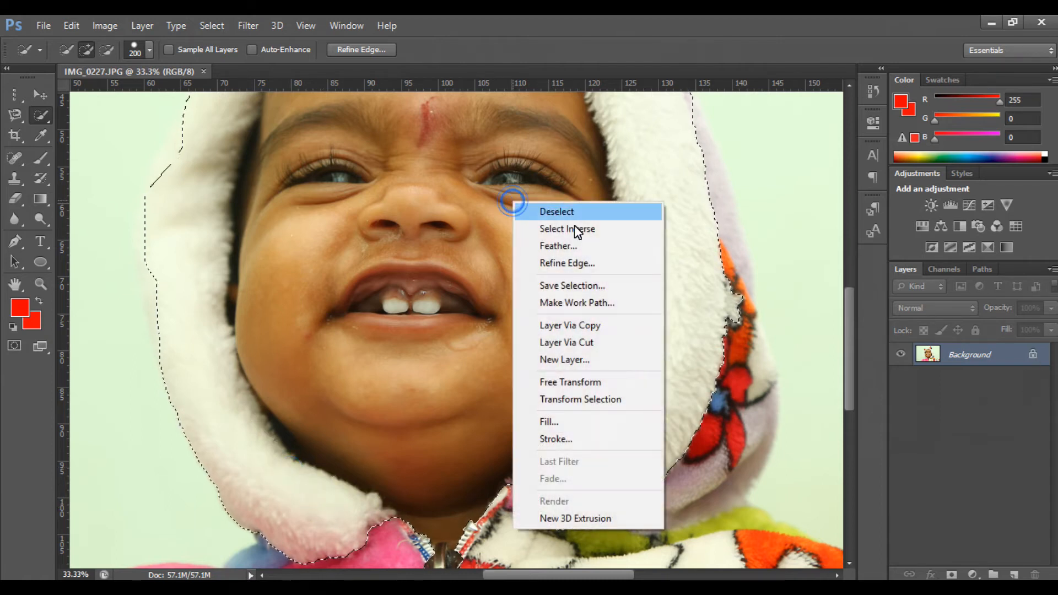
click(598, 326)
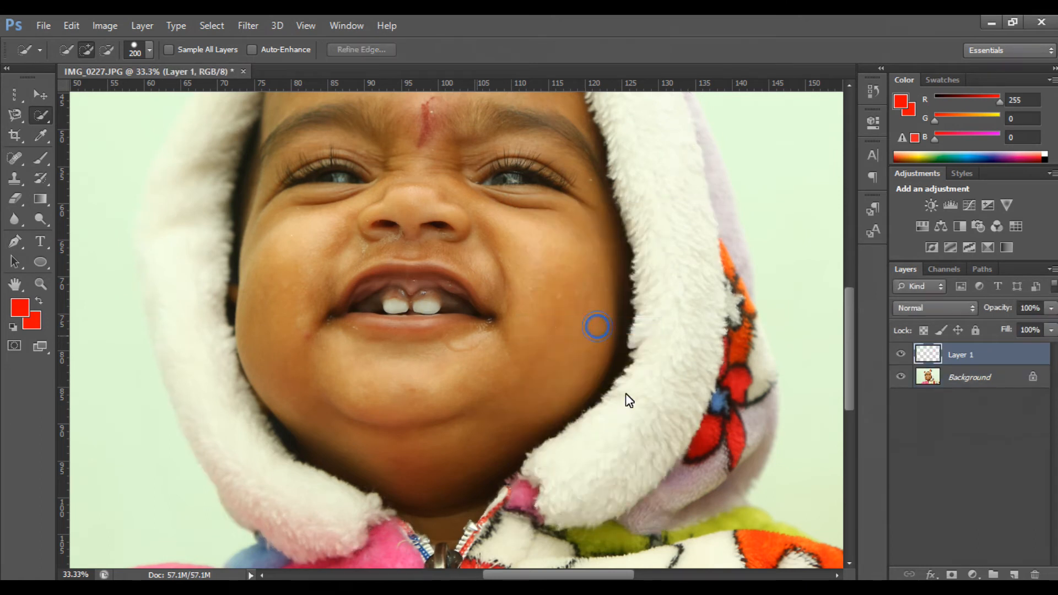
click(901, 378)
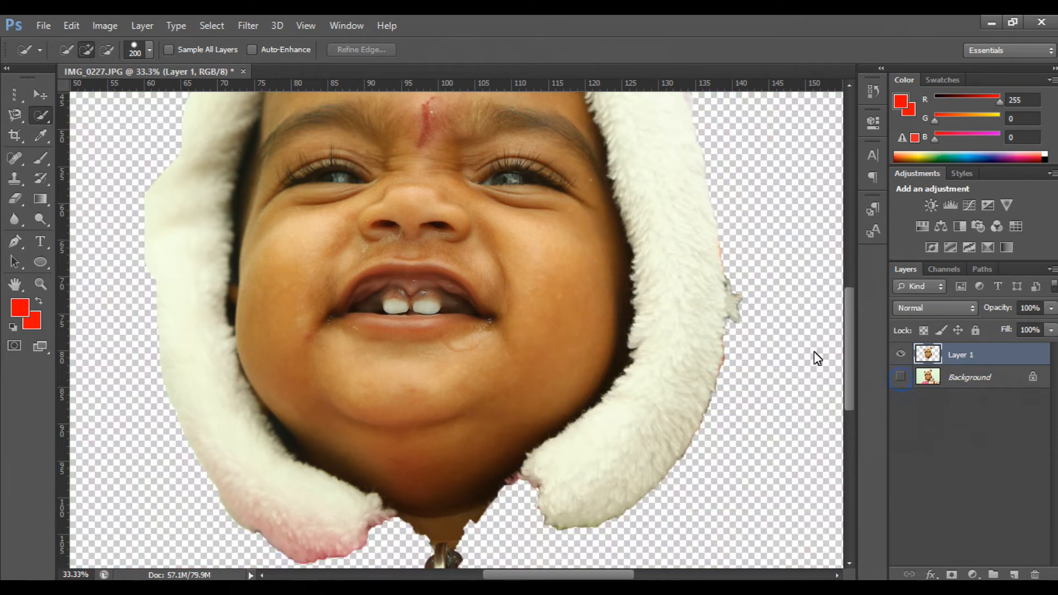
key(ctrl+minus)
key(ctrl+minus)
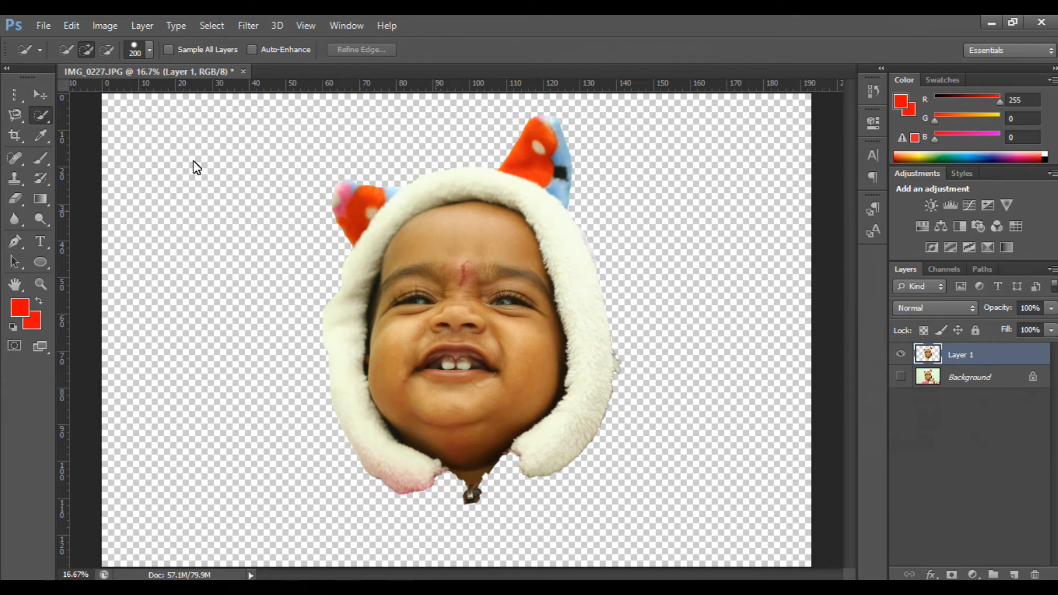
right_click(38, 109)
click(94, 114)
right_click(46, 119)
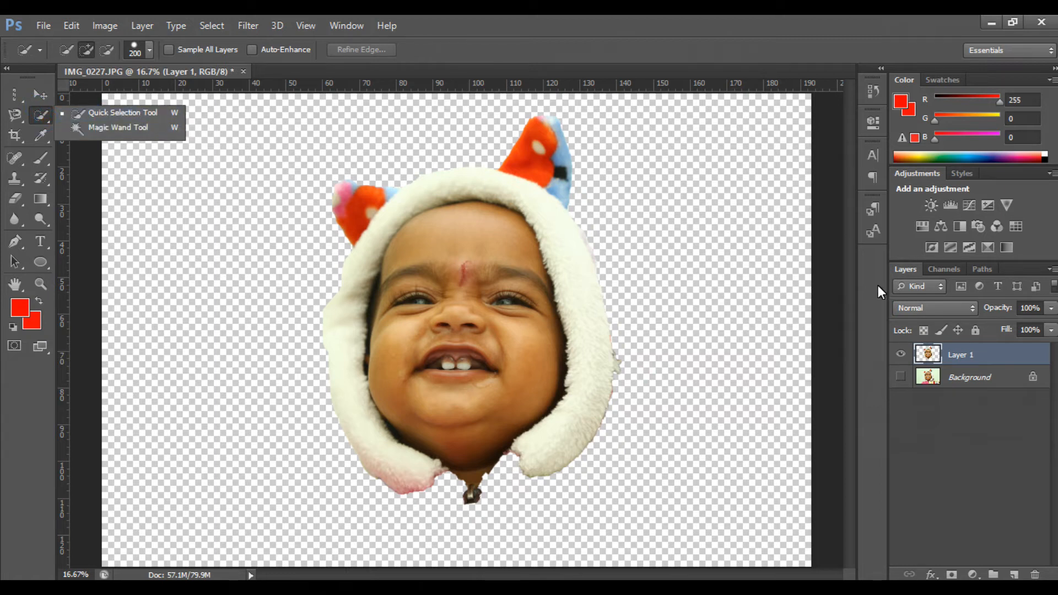
Step: Show only the Background layer, with Layer 1 hidden, and switch to the Magic Wand Tool
click(895, 360)
click(901, 355)
click(902, 376)
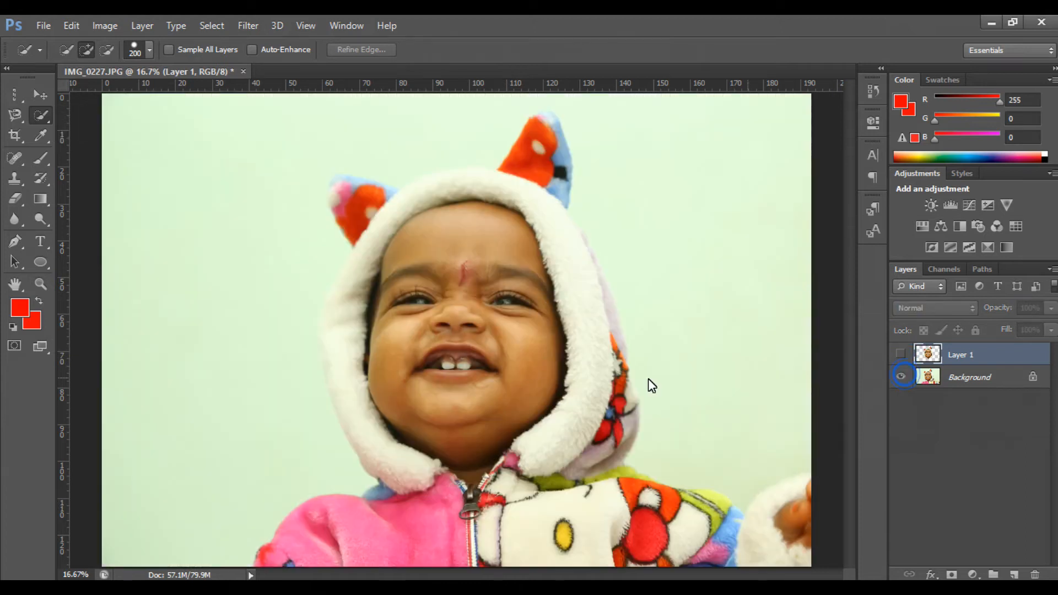
right_click(40, 115)
click(64, 130)
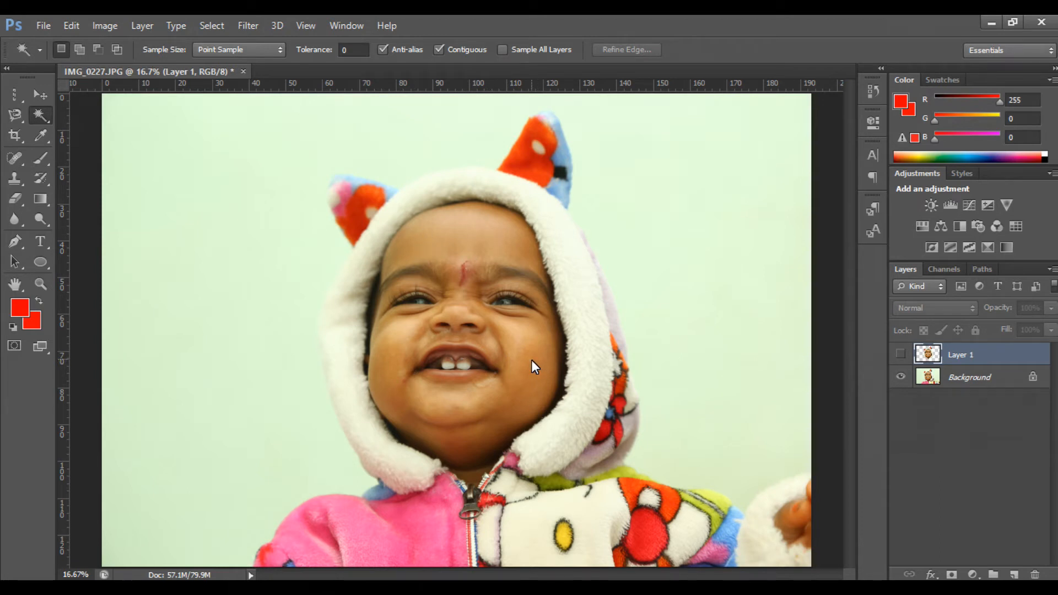
Step: Try selecting the forehead, hood trim and wall with the Magic Wand at tolerance 0, and discard the selection
click(489, 243)
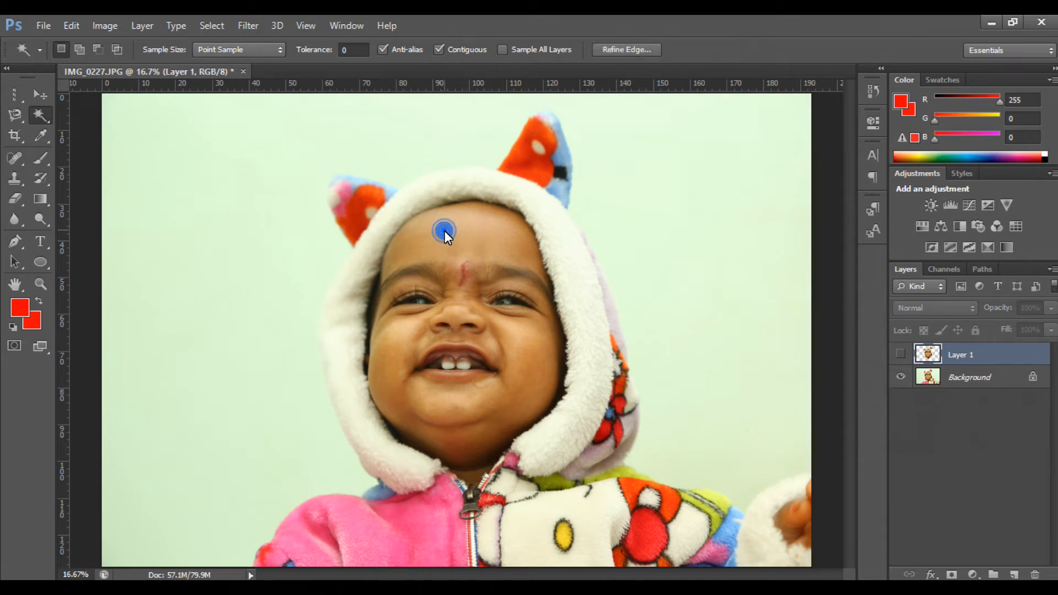
click(511, 198)
click(544, 206)
click(558, 237)
click(567, 275)
click(581, 307)
click(586, 333)
click(588, 344)
click(563, 264)
click(203, 196)
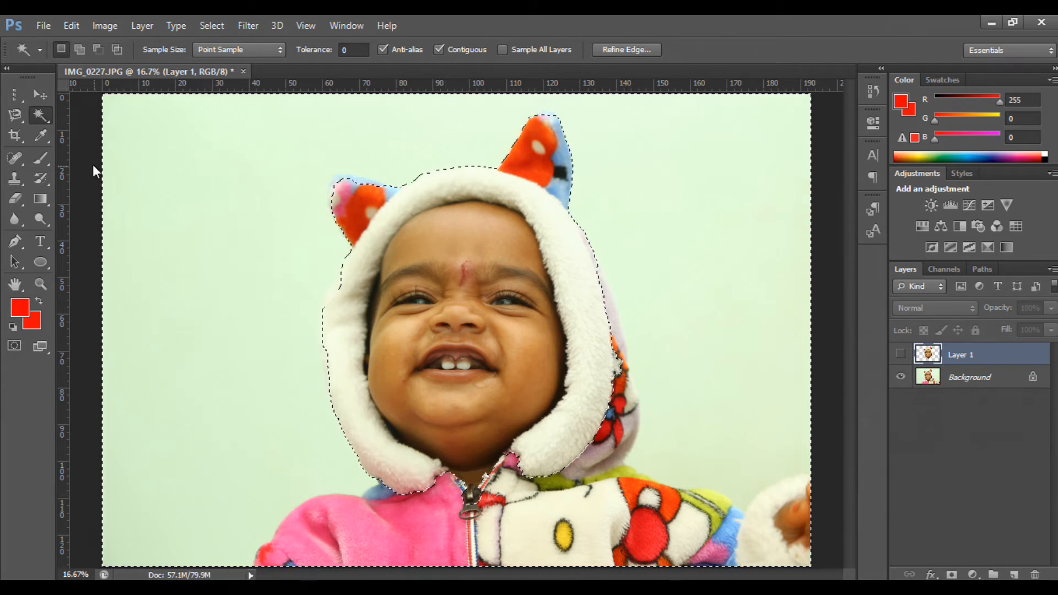
right_click(39, 113)
click(66, 124)
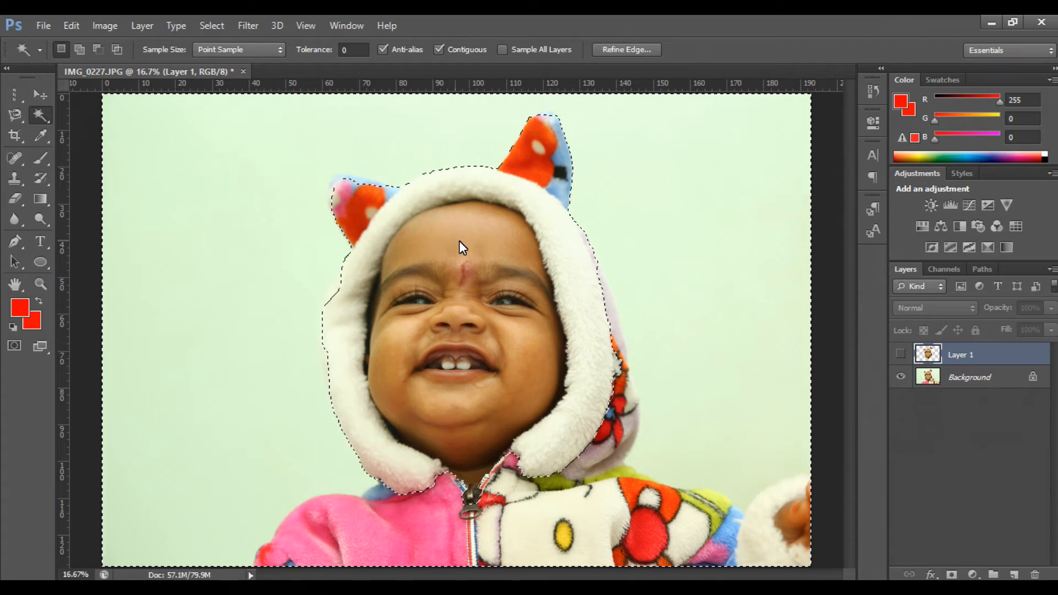
key(ctrl+d)
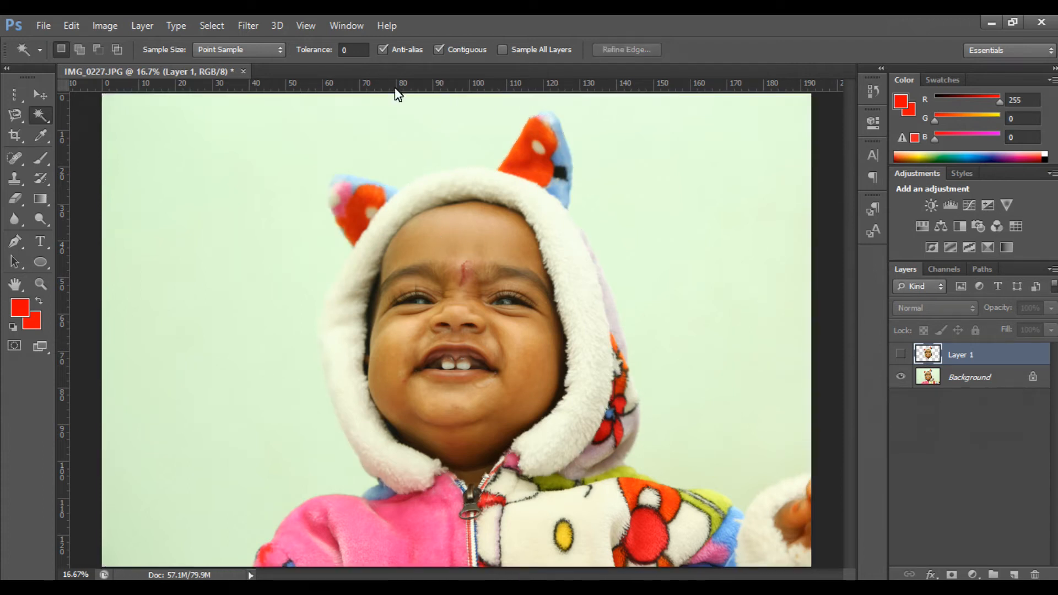
Step: Set the Magic Wand tolerance to 50 and select the skin of the baby's face
click(353, 50)
text(50)
key(Return)
click(482, 230)
click(467, 246)
click(475, 232)
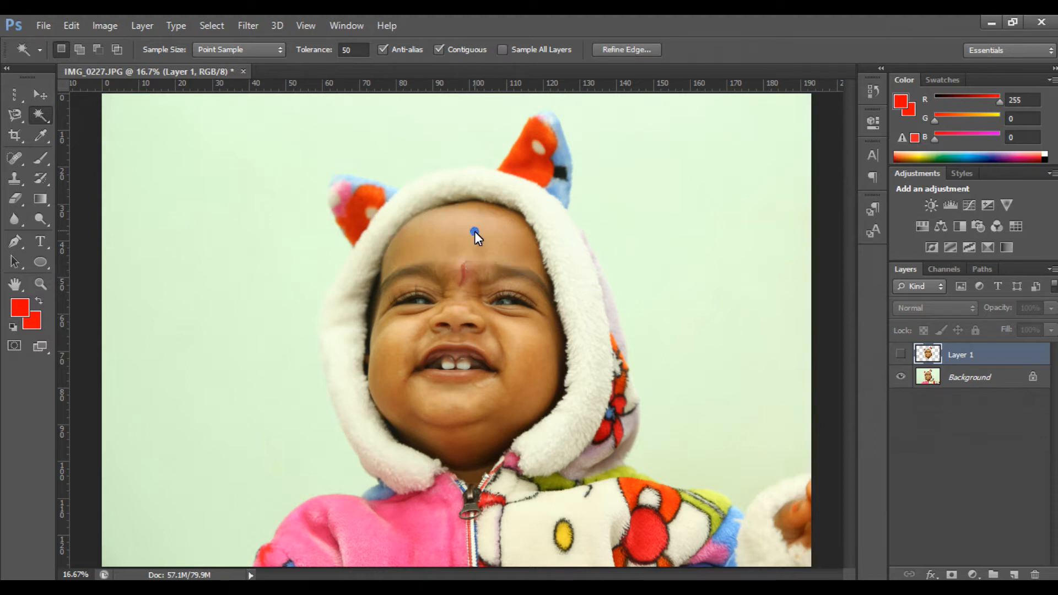
click(424, 261)
click(397, 262)
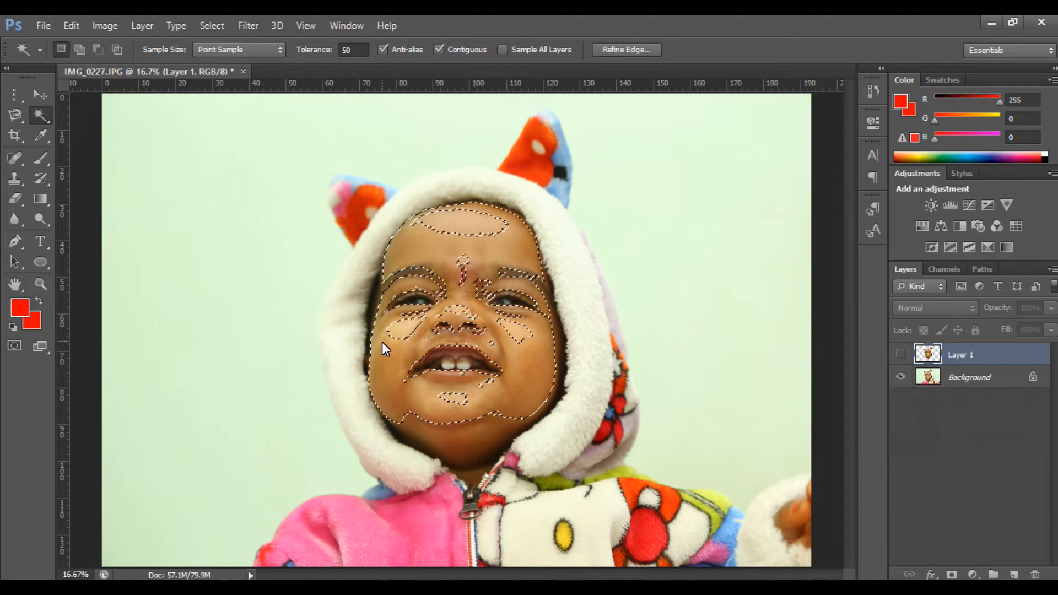
Step: Switch the Magic Wand to Add to Selection and include the left eye, nose and forehead areas
click(77, 52)
click(386, 280)
click(411, 305)
click(416, 327)
click(407, 300)
click(411, 302)
click(452, 328)
click(414, 300)
click(461, 236)
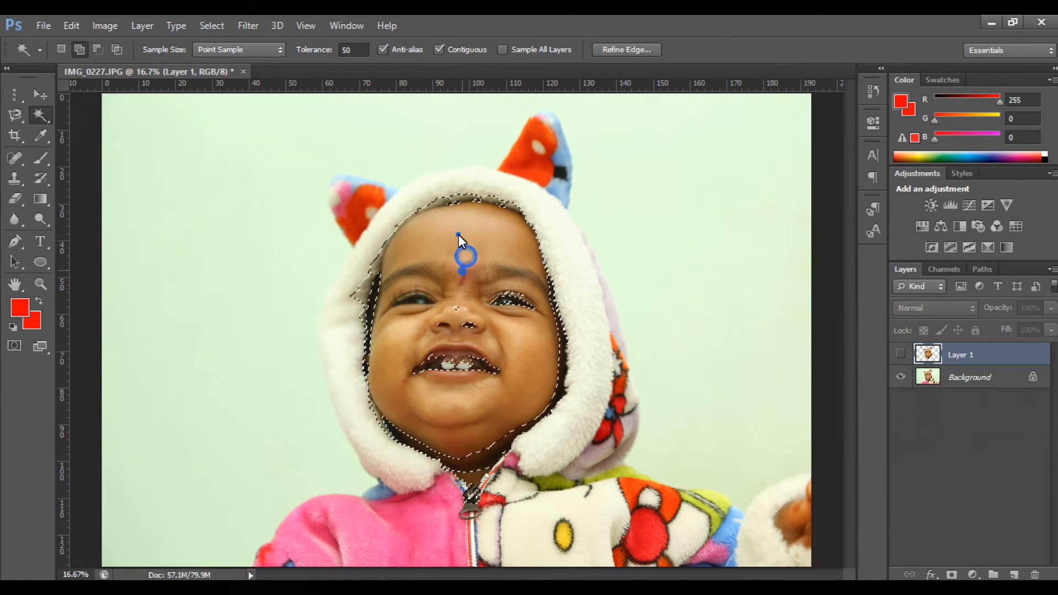
Step: Add the right eye, the area between the brows and the nostrils to the selection
click(469, 279)
click(520, 306)
click(506, 303)
click(507, 306)
click(508, 300)
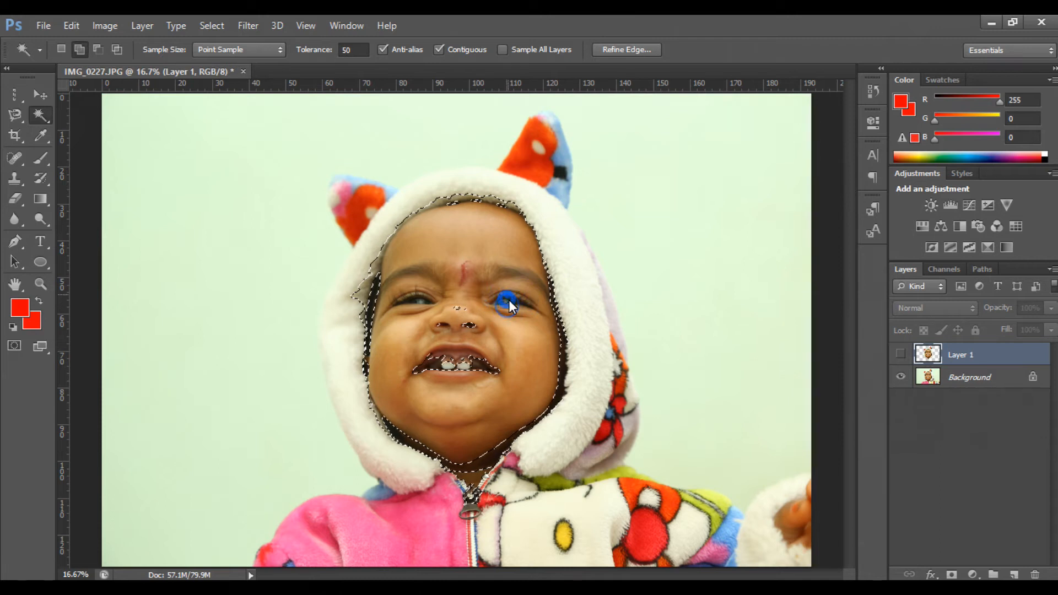
click(469, 315)
click(449, 322)
click(472, 329)
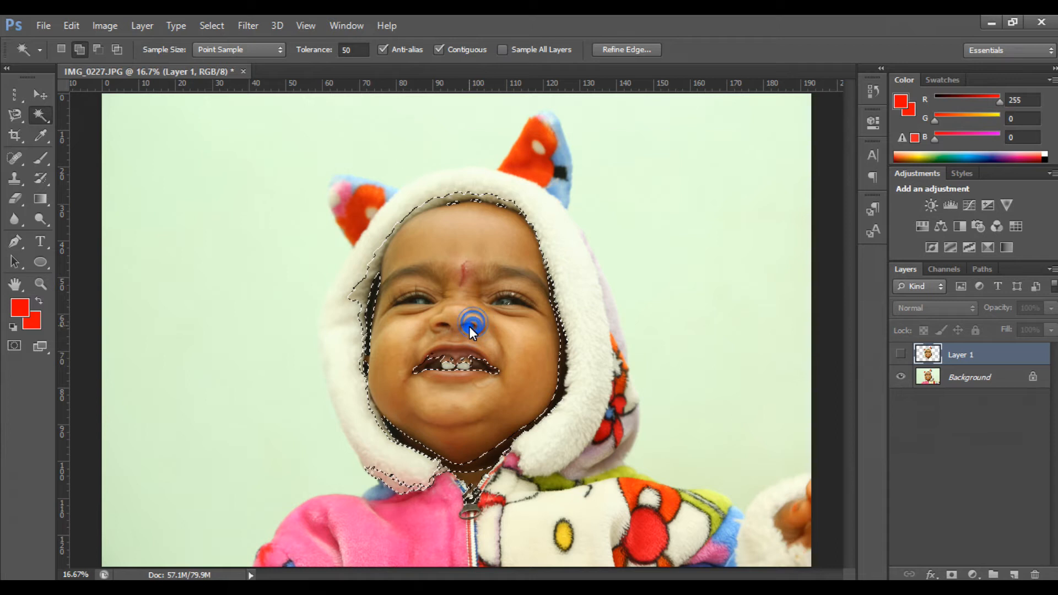
Step: Add the mouth interior, teeth and chin to the Magic Wand selection
click(444, 368)
click(424, 367)
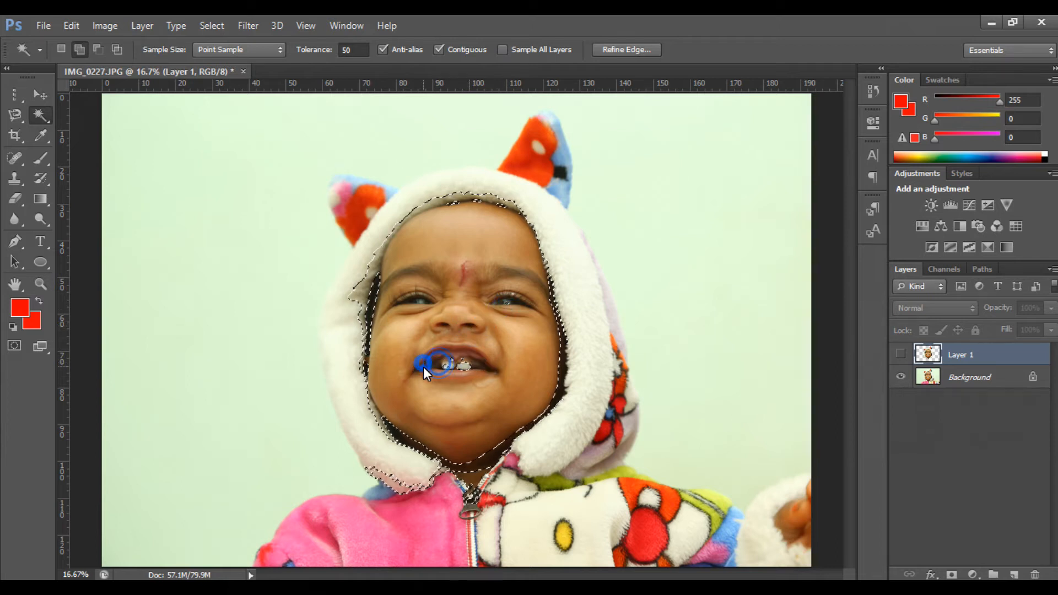
click(440, 368)
click(453, 364)
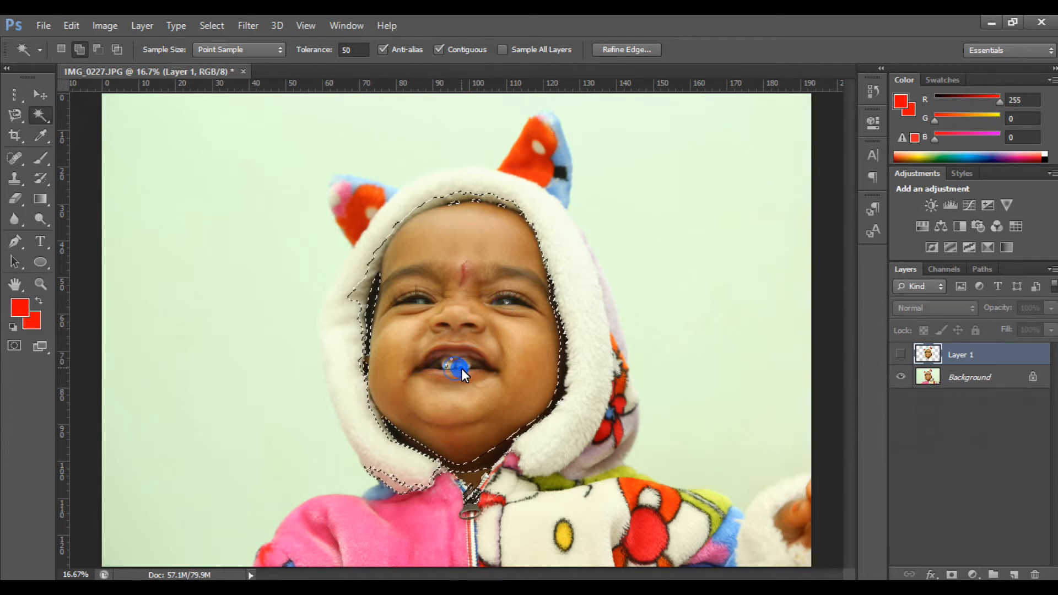
click(448, 365)
click(445, 377)
click(453, 425)
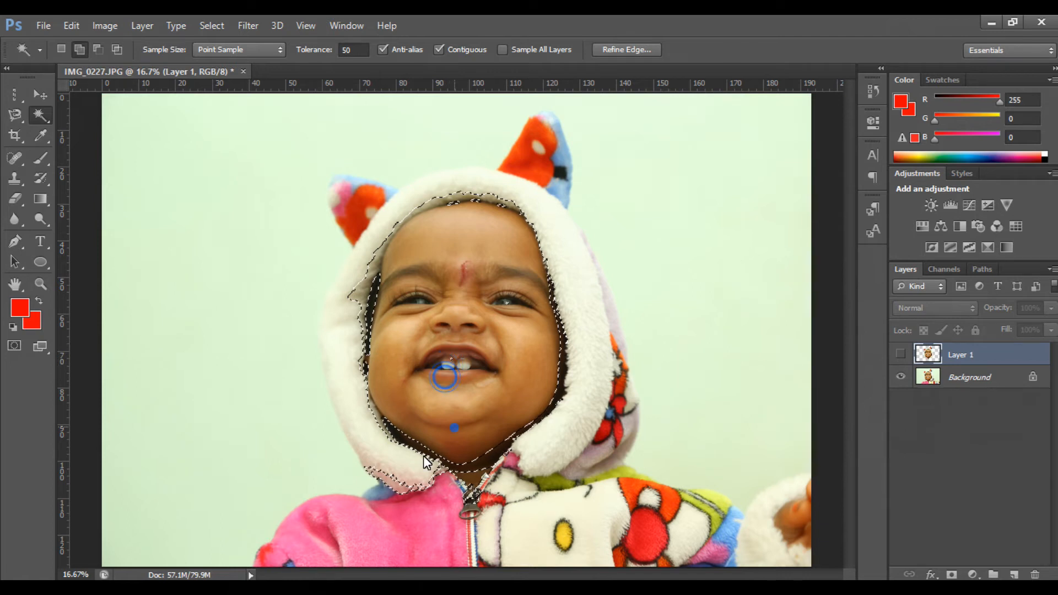
Step: Add the left side of the hood trim and its shaded inner edge to the selection
click(378, 433)
click(378, 386)
click(372, 332)
click(371, 295)
click(375, 285)
click(376, 308)
Step: Add the remaining unselected bits of the lips and teeth to the selection
click(457, 378)
click(493, 414)
click(468, 363)
click(457, 351)
click(455, 360)
click(461, 362)
click(464, 363)
click(458, 362)
Step: Add the shadow beneath the chin, along the lower hood opening, to the selection
click(397, 425)
click(408, 429)
click(445, 452)
click(463, 452)
click(501, 443)
click(522, 397)
Step: Add the inner edge of the hood along the right cheek and above the forehead to the selection
click(539, 349)
click(569, 333)
click(563, 370)
click(563, 388)
click(559, 398)
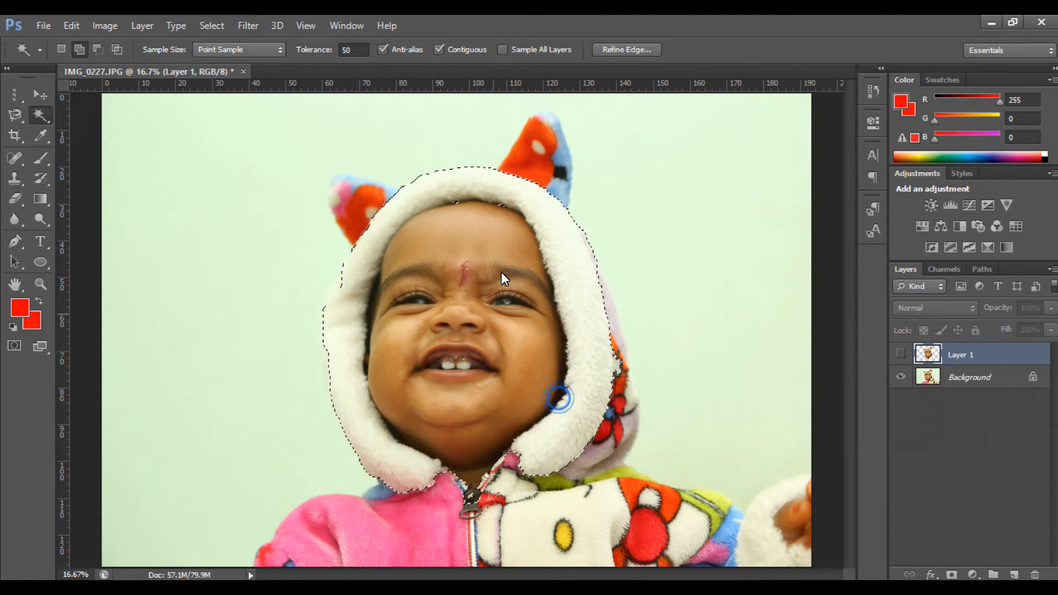
click(449, 203)
click(503, 208)
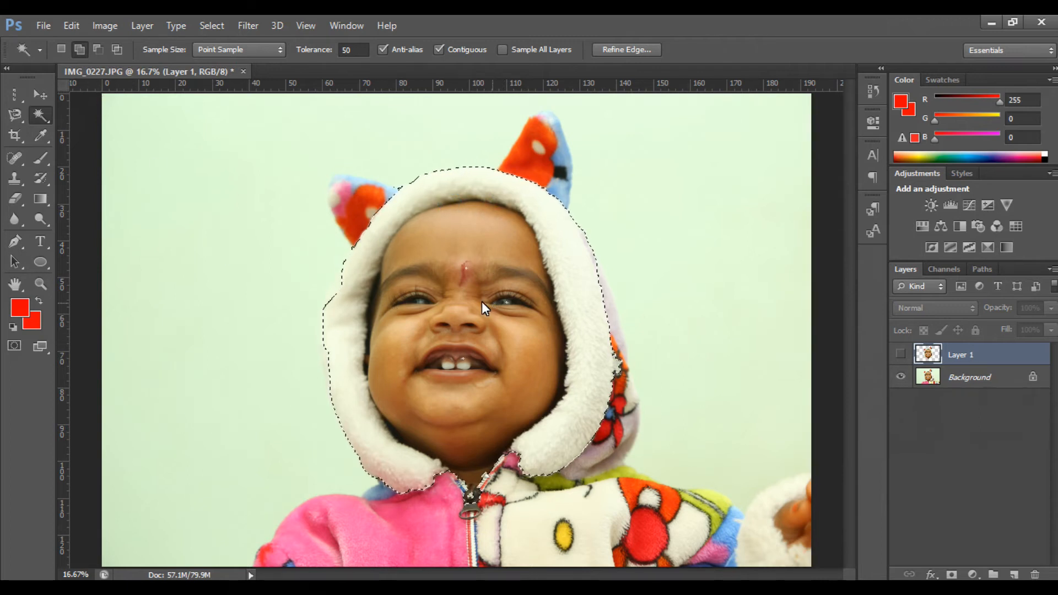
Step: Try to move the selected head with the Move tool
click(40, 94)
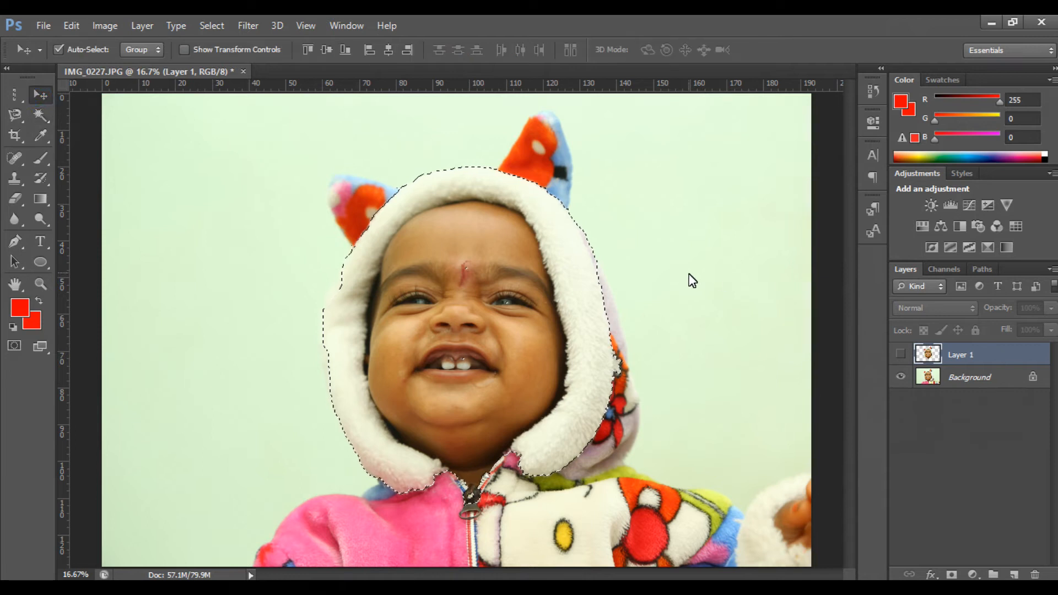
click(501, 243)
click(515, 245)
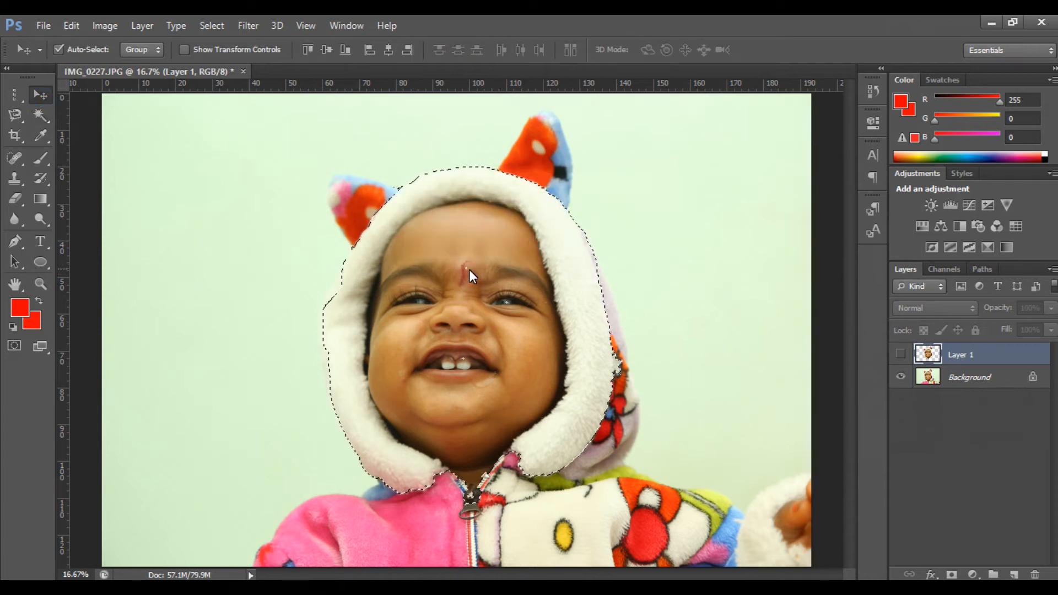
click(498, 249)
click(514, 248)
click(511, 248)
click(522, 246)
click(515, 250)
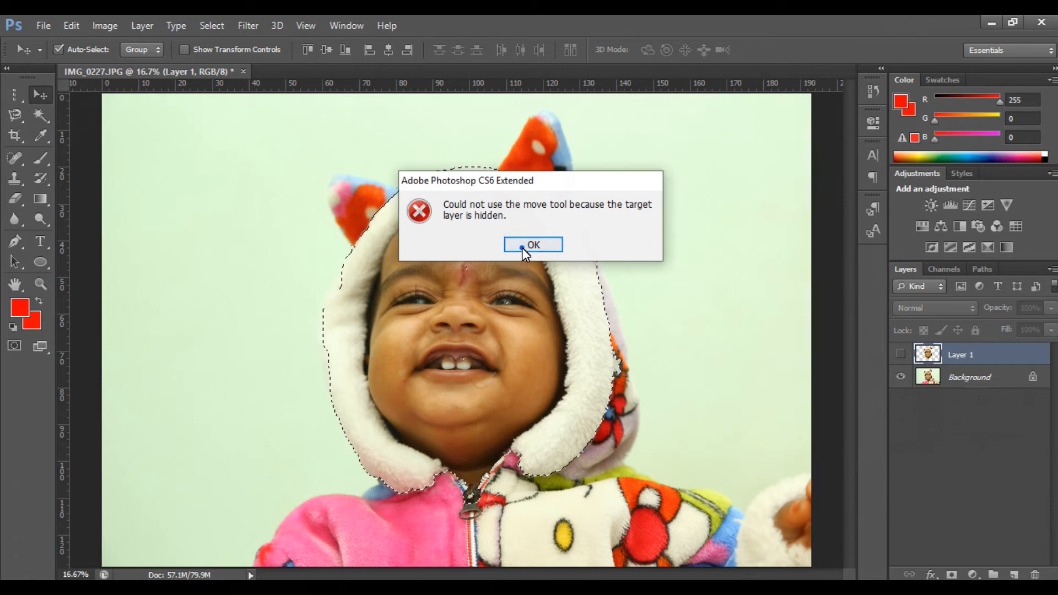
click(513, 248)
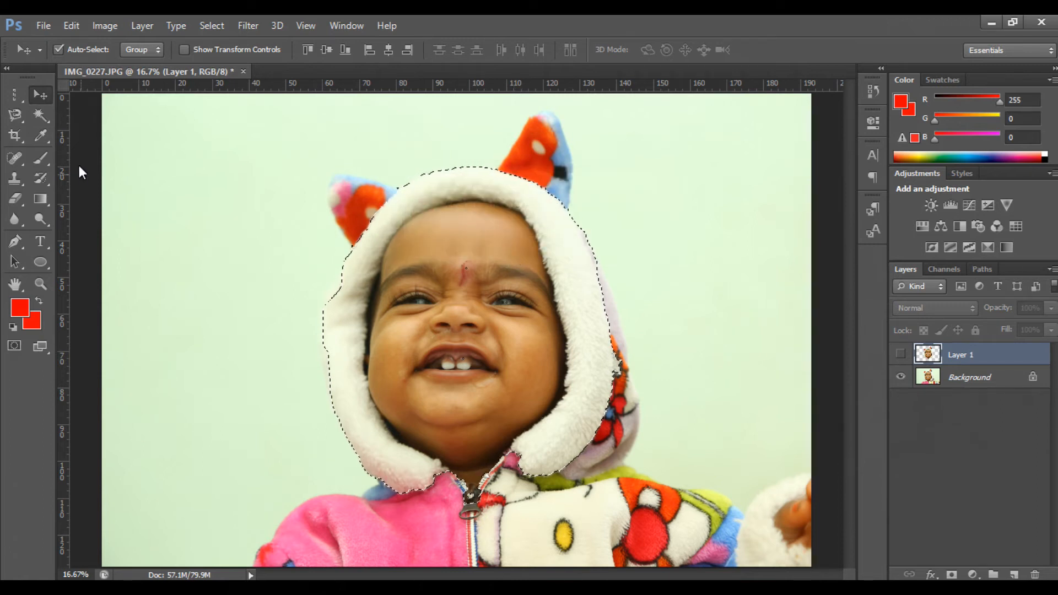
Step: Add the leftover unselected spots around the red forehead mark to the selection with the Magic Wand
click(47, 118)
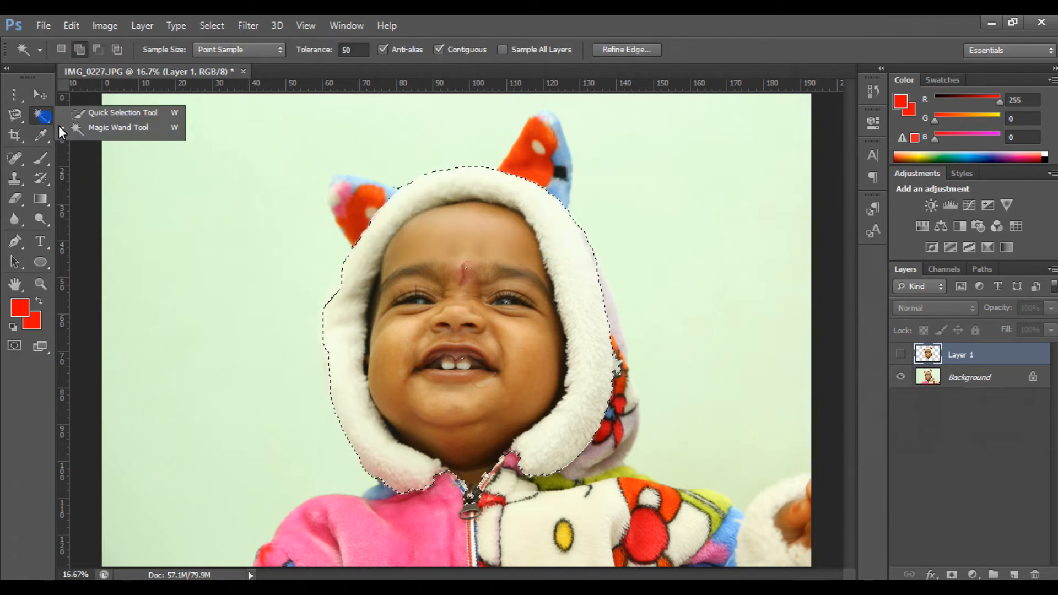
click(465, 267)
click(469, 271)
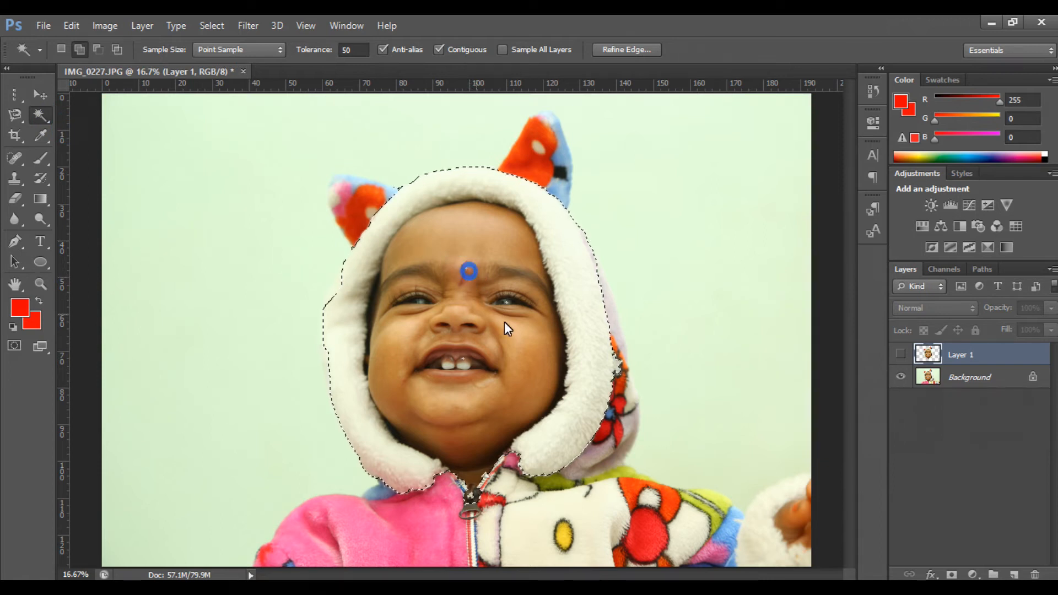
click(464, 271)
click(463, 269)
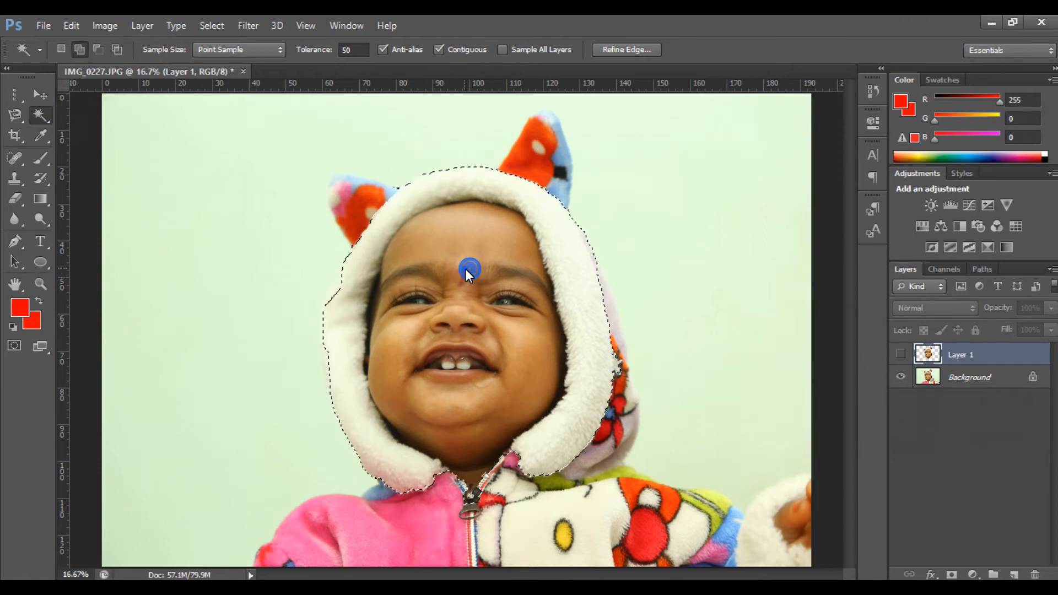
key(ctrl+d)
key(ctrl+plus)
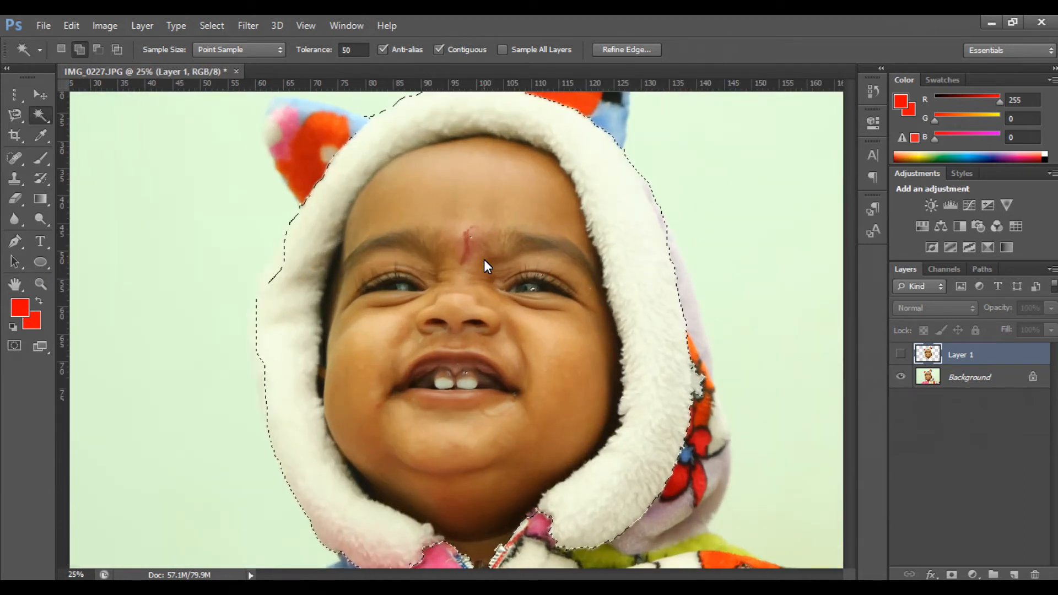
click(533, 290)
click(542, 277)
click(591, 287)
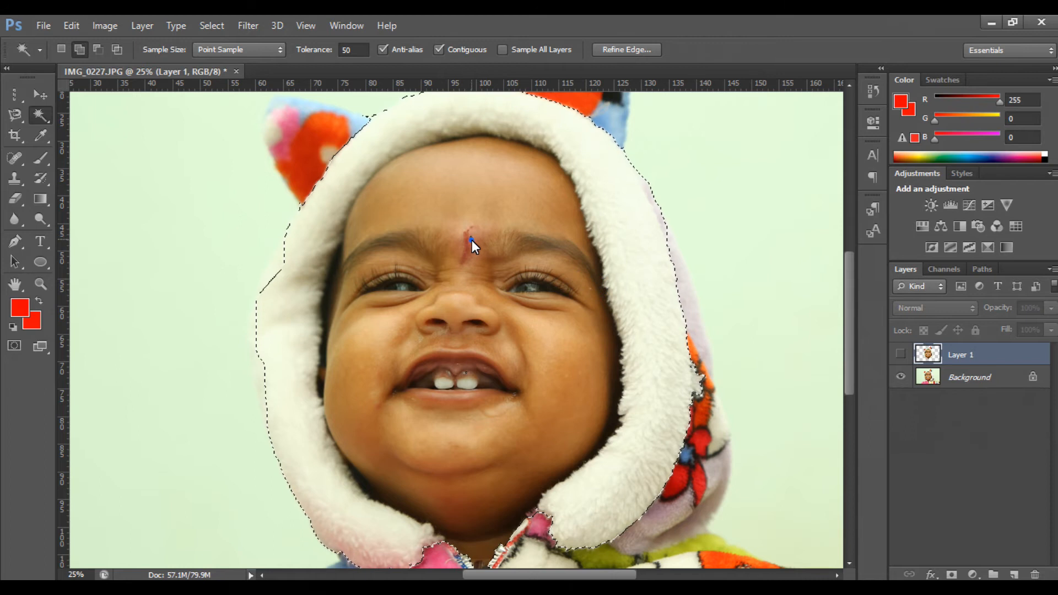
Step: Copy the selected head to a new layer with Layer Via Copy and leave only that layer visible
right_click(497, 232)
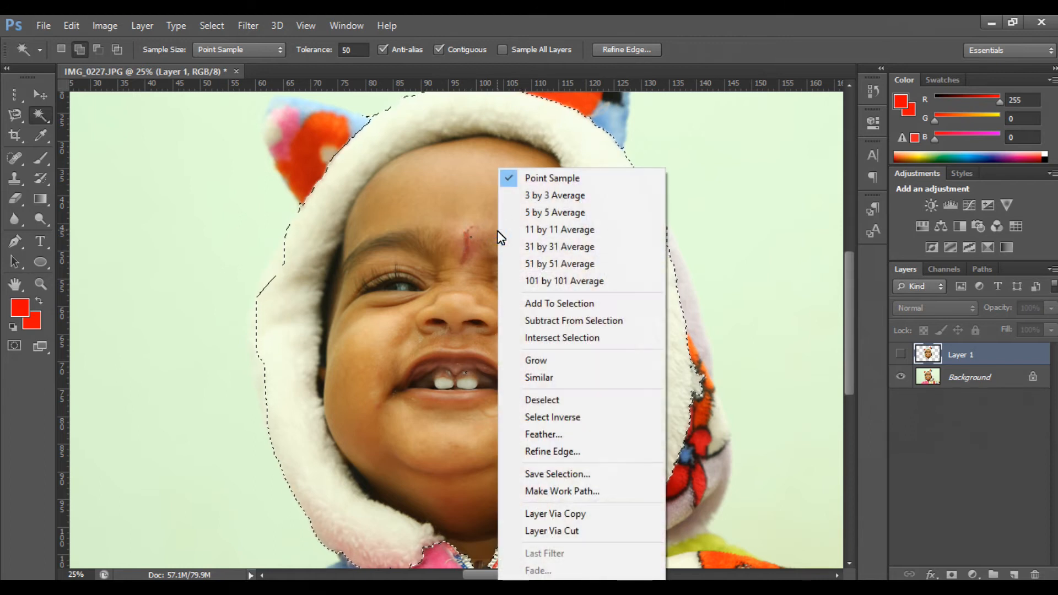
click(603, 513)
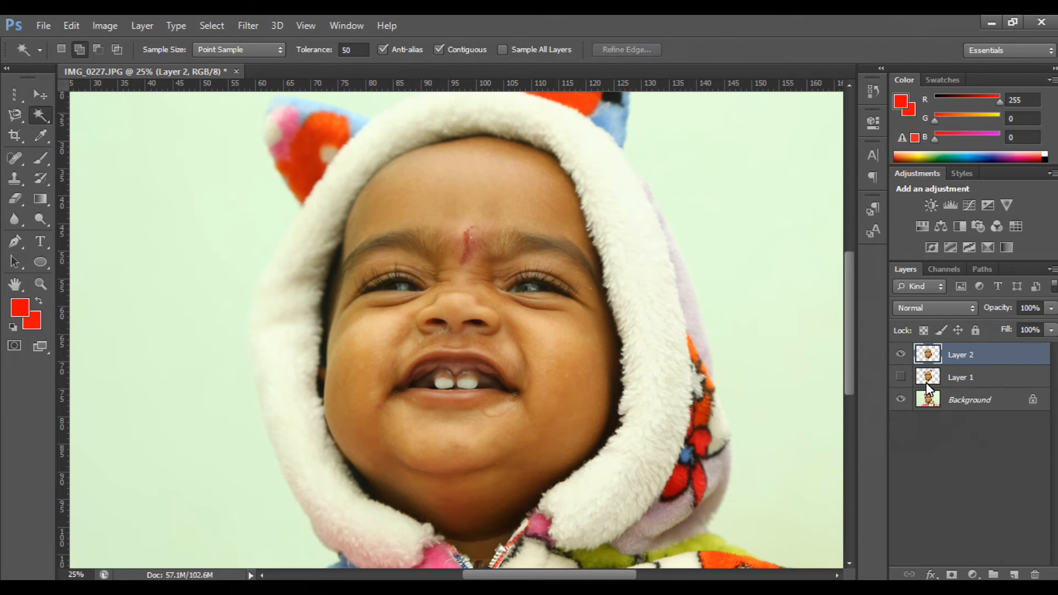
click(900, 396)
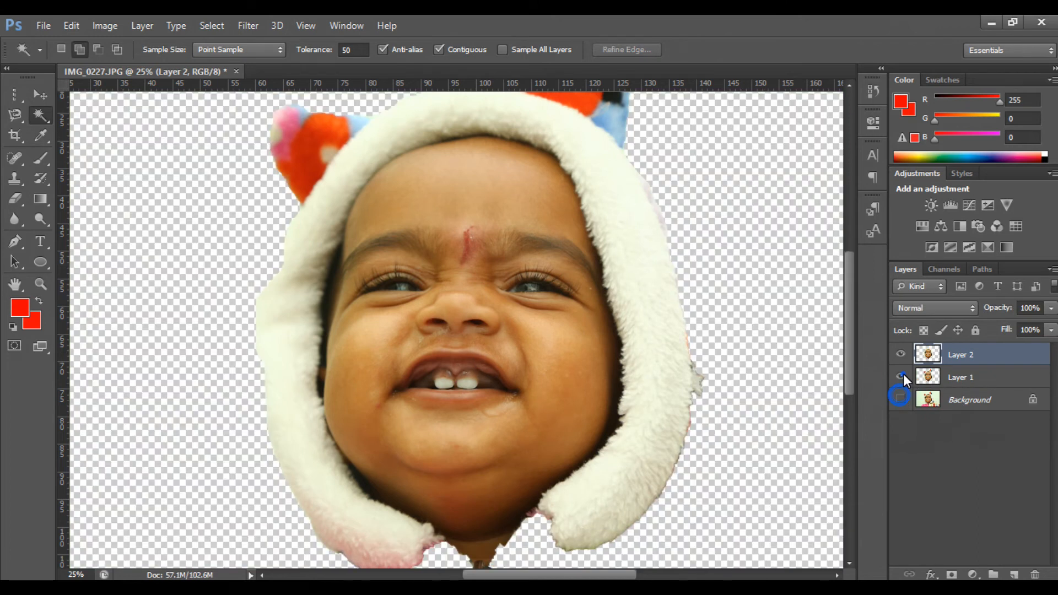
click(904, 375)
click(904, 401)
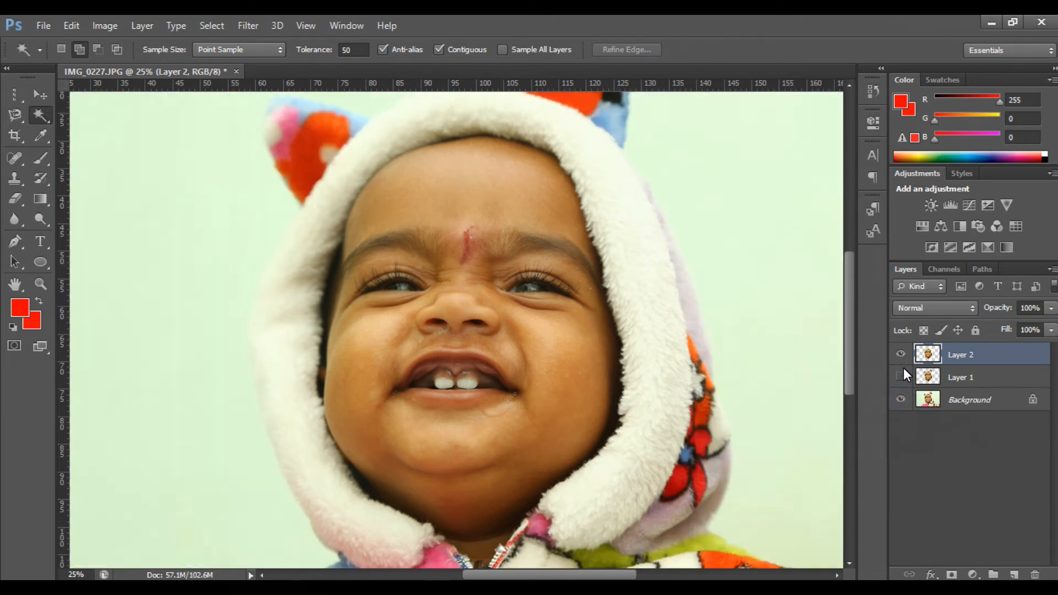
click(902, 359)
click(902, 372)
click(902, 358)
click(898, 398)
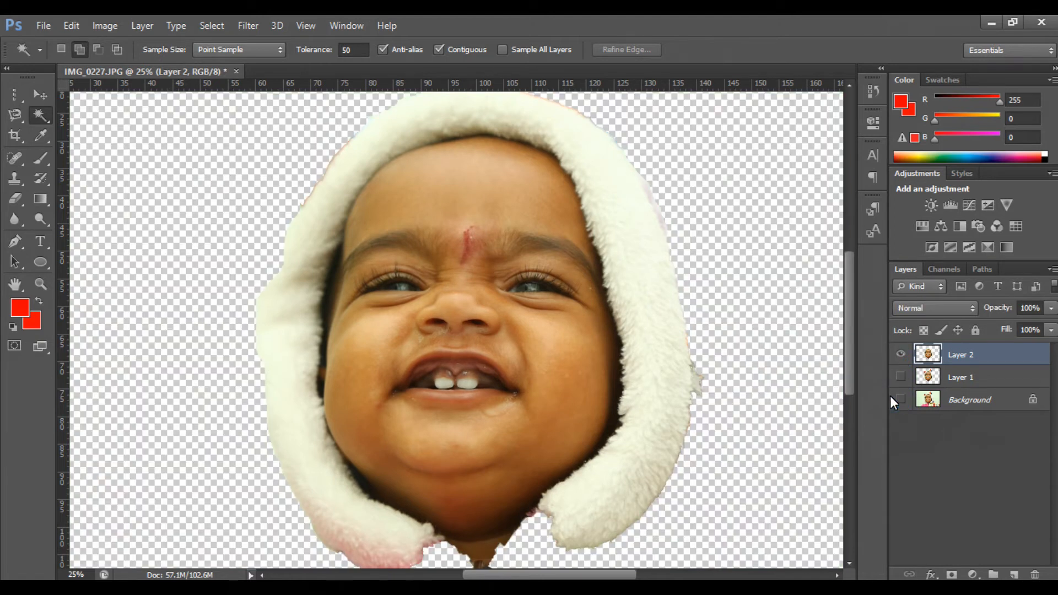
key(ctrl+plus)
key(ctrl+minus)
key(ctrl+minus)
key(ctrl+minus)
key(ctrl+minus)
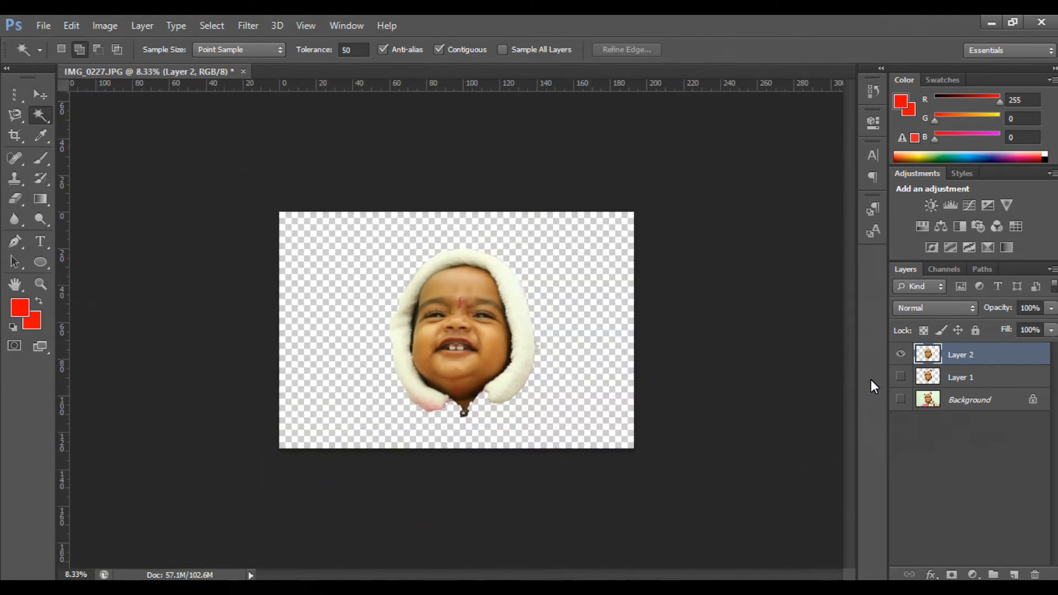
key(ctrl+plus)
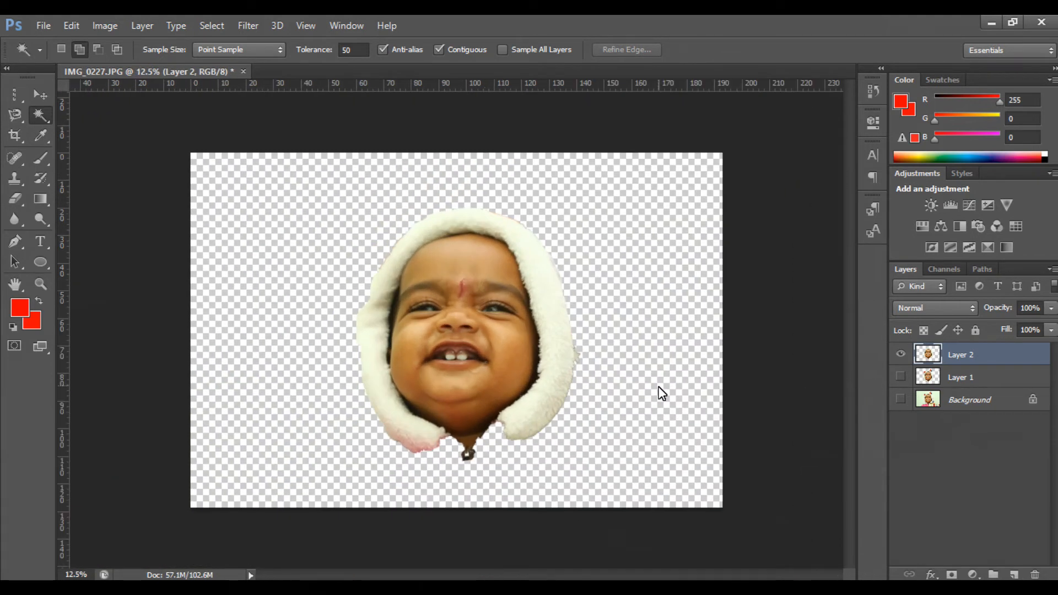
key(ctrl+l)
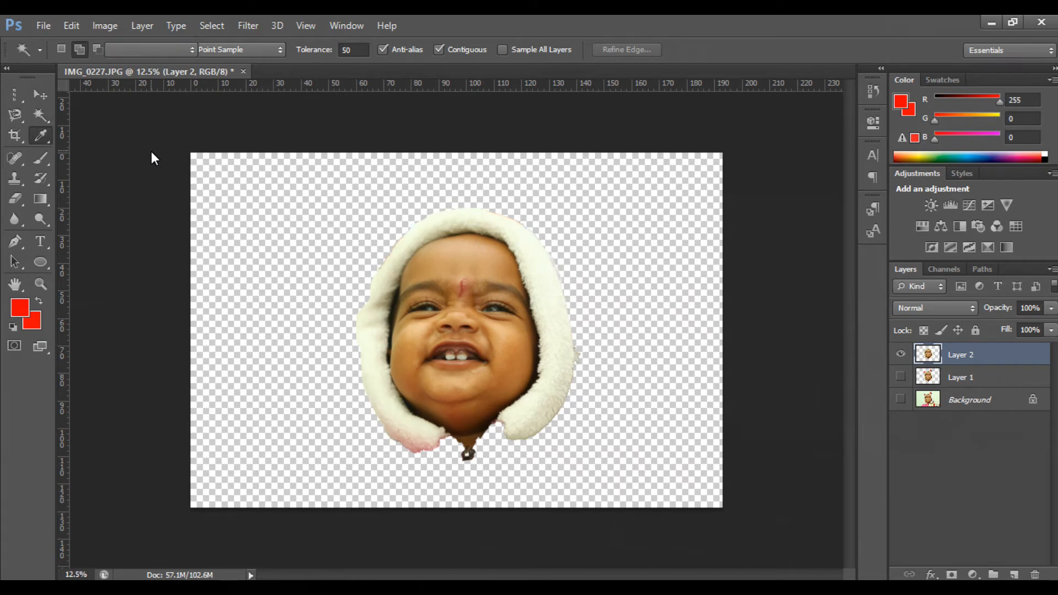
drag(566, 411, 302, 362)
click(646, 232)
click(622, 242)
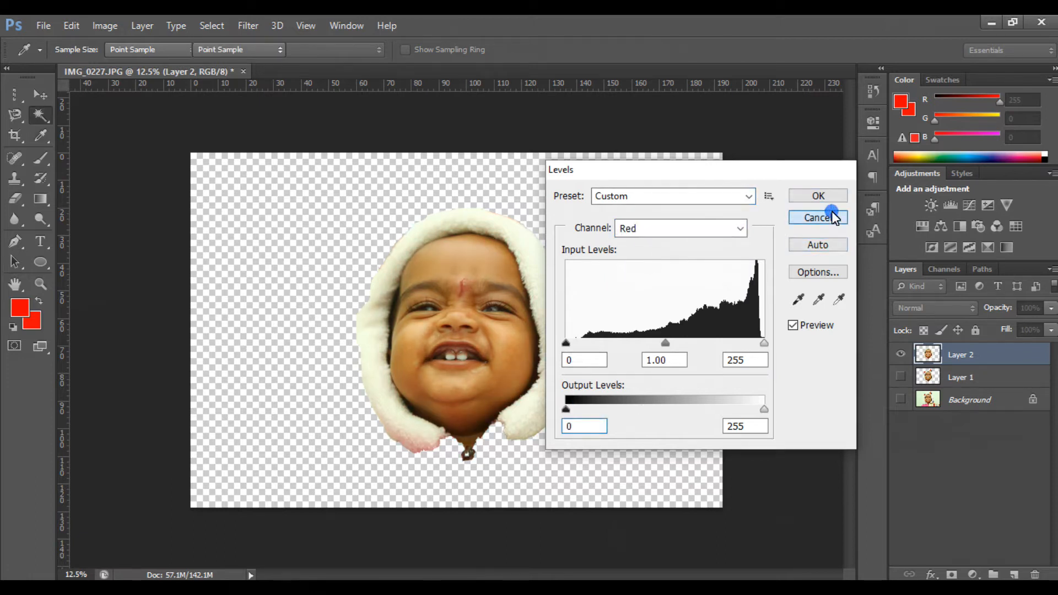
click(829, 214)
key(w)
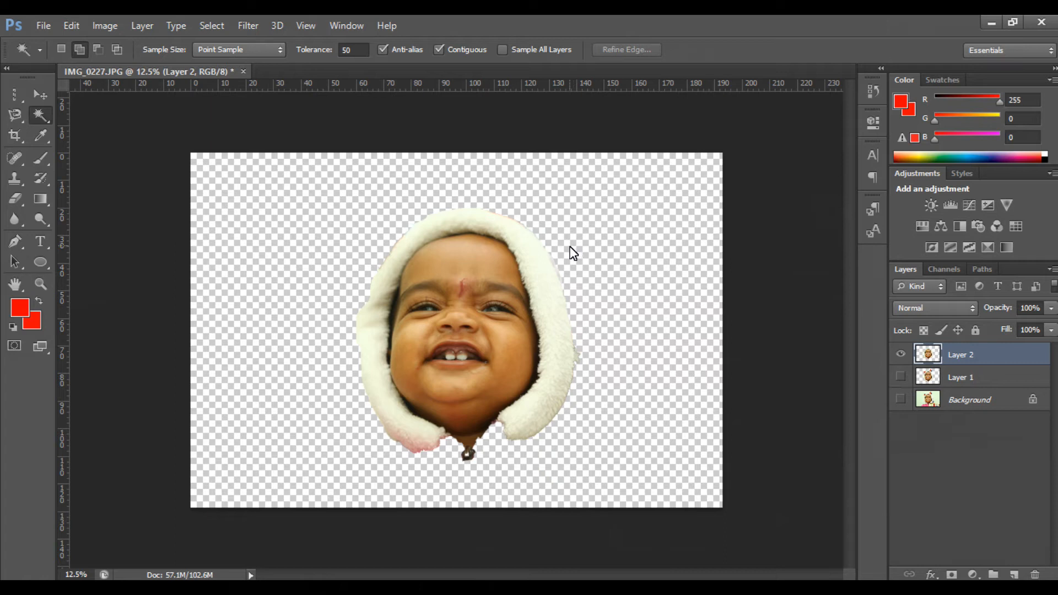
Step: Undo the last Layer Via Copy, switch back to the Quick Selection and Move tools, and show the Background layer again
key(ctrl+z)
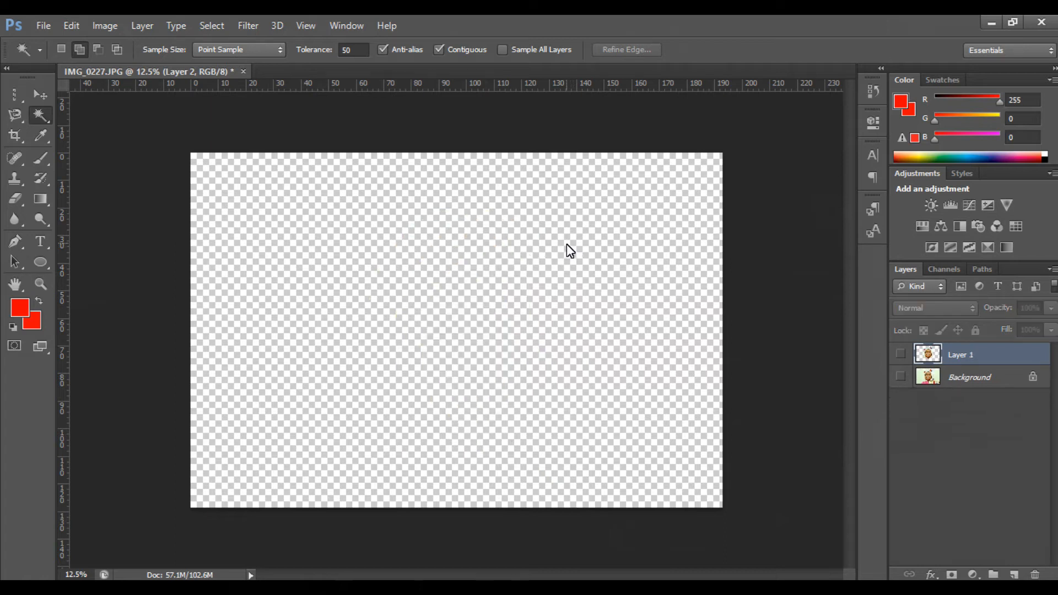
right_click(37, 117)
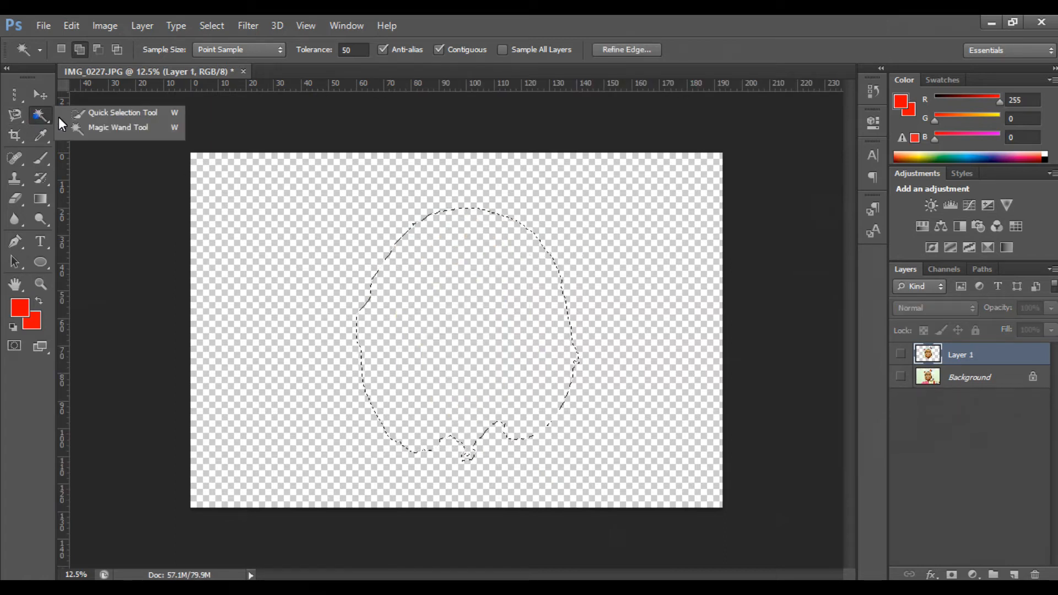
click(106, 115)
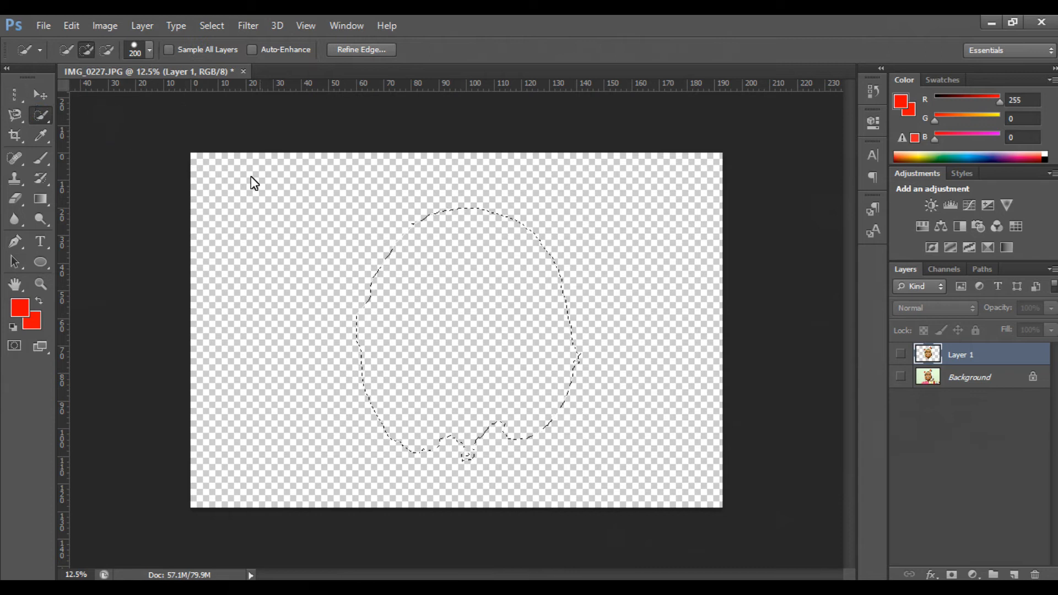
click(42, 94)
click(900, 377)
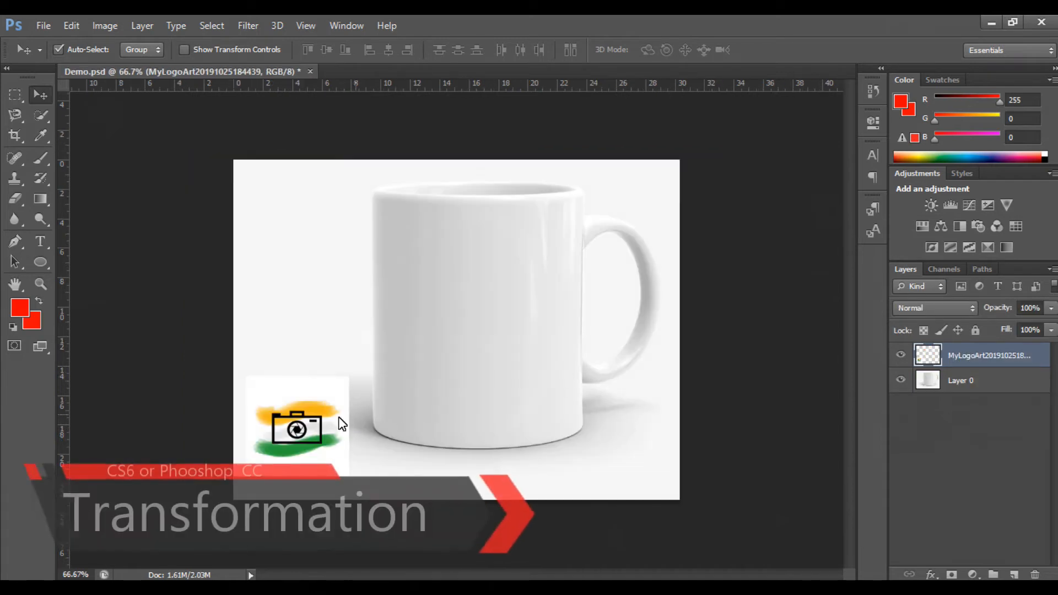
drag(328, 424, 333, 395)
key(Delete)
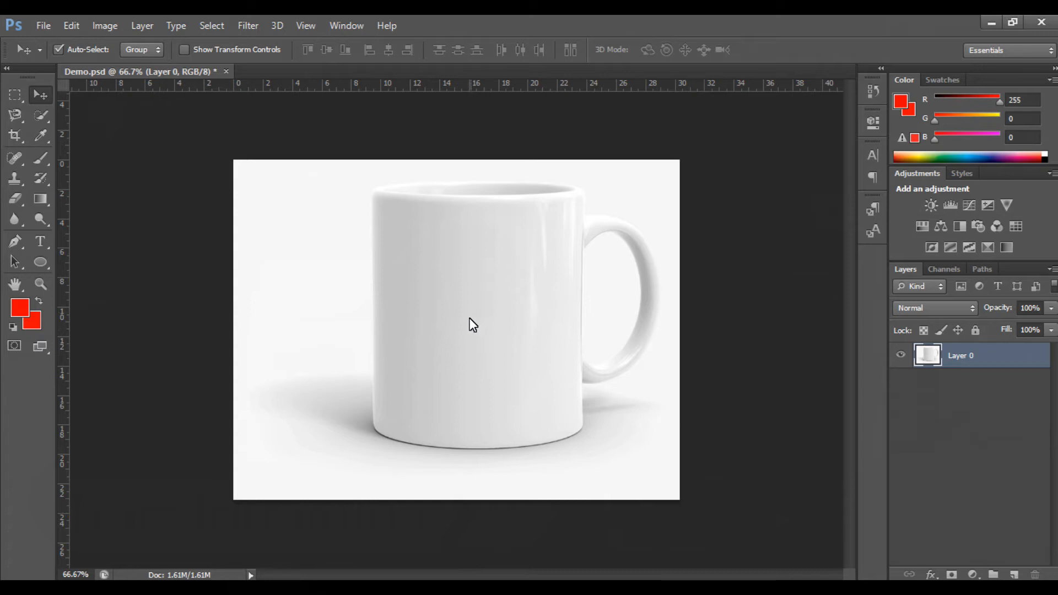
click(41, 25)
click(114, 277)
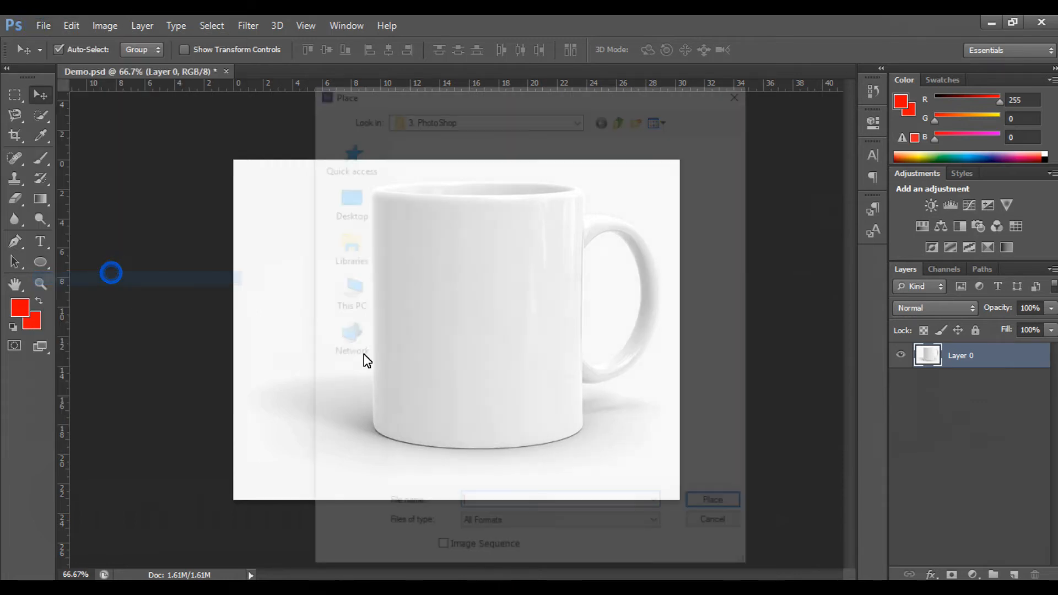
double_click(421, 411)
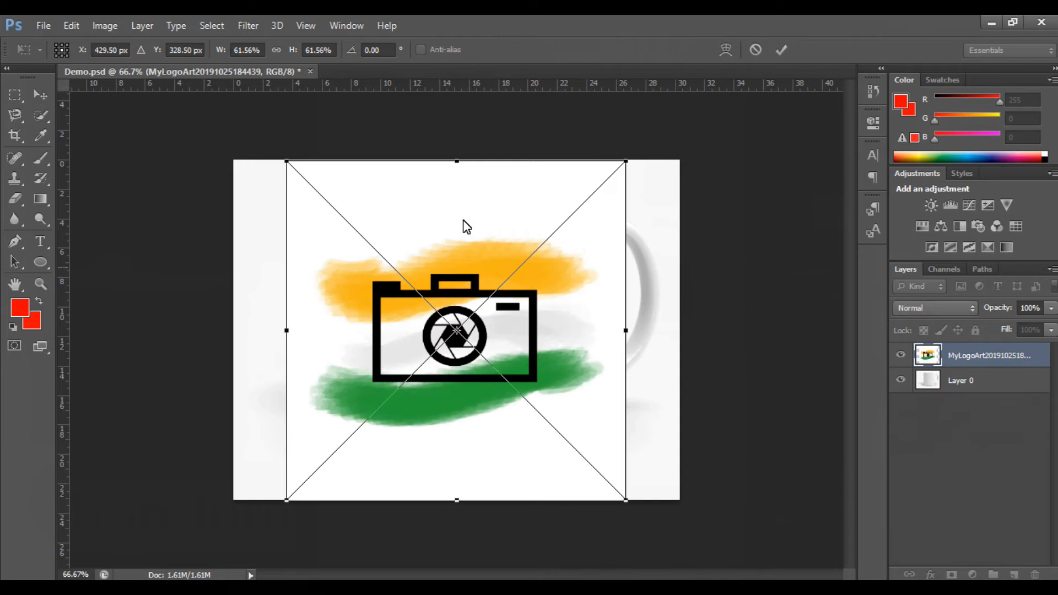
Step: Scale the placed logo proportionally to about 50.47% and position it over the mug body
drag(445, 227, 398, 232)
drag(580, 167, 402, 340)
drag(384, 356, 522, 223)
drag(428, 236, 467, 251)
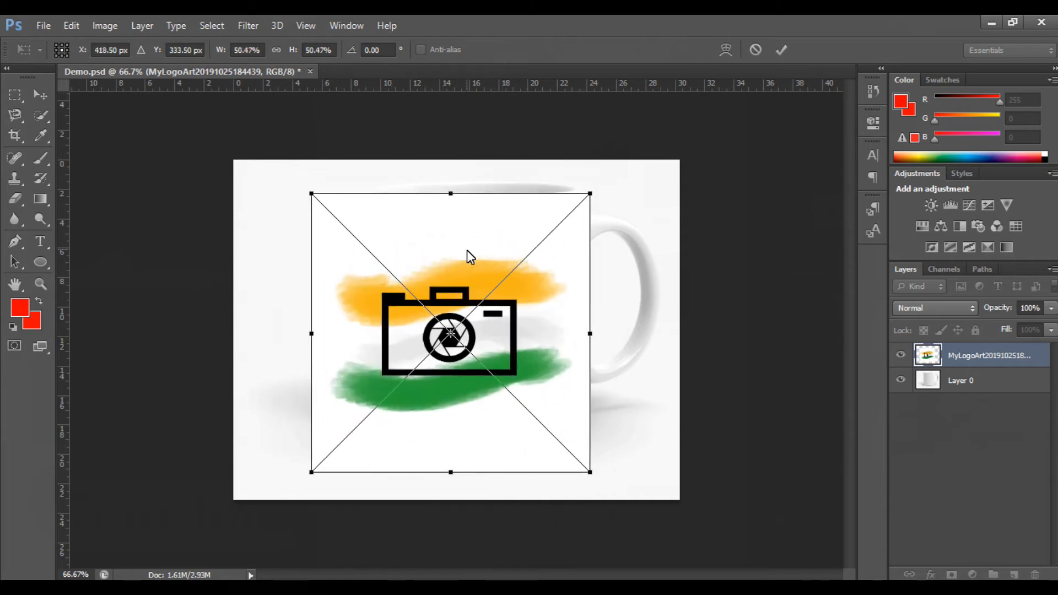
Step: Try rotating the placed logo by 180° and by 90° counterclockwise, undoing each rotation
right_click(448, 224)
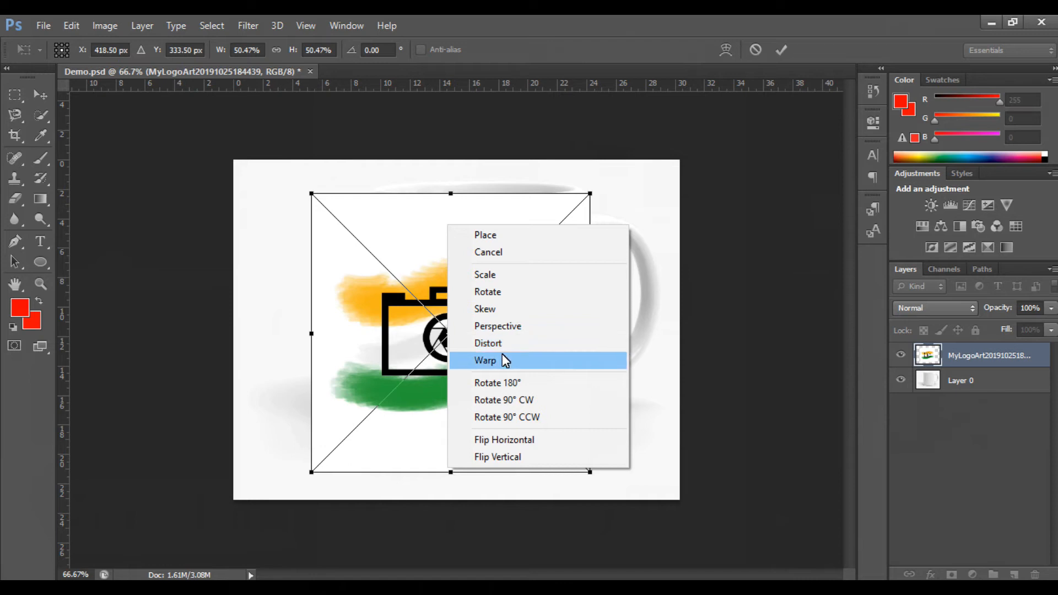
click(517, 385)
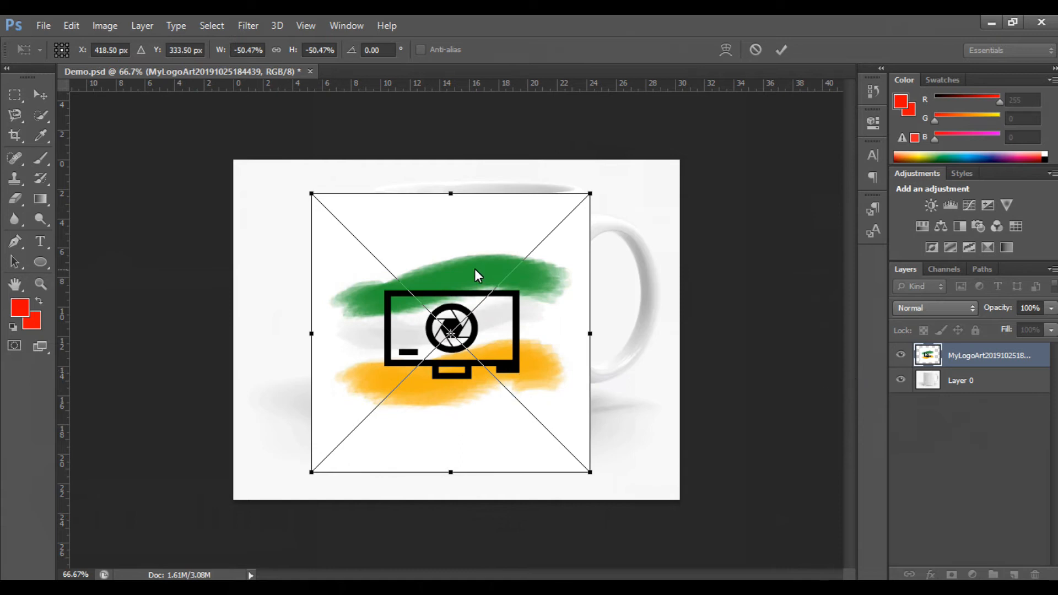
key(ctrl+z)
right_click(477, 239)
click(554, 434)
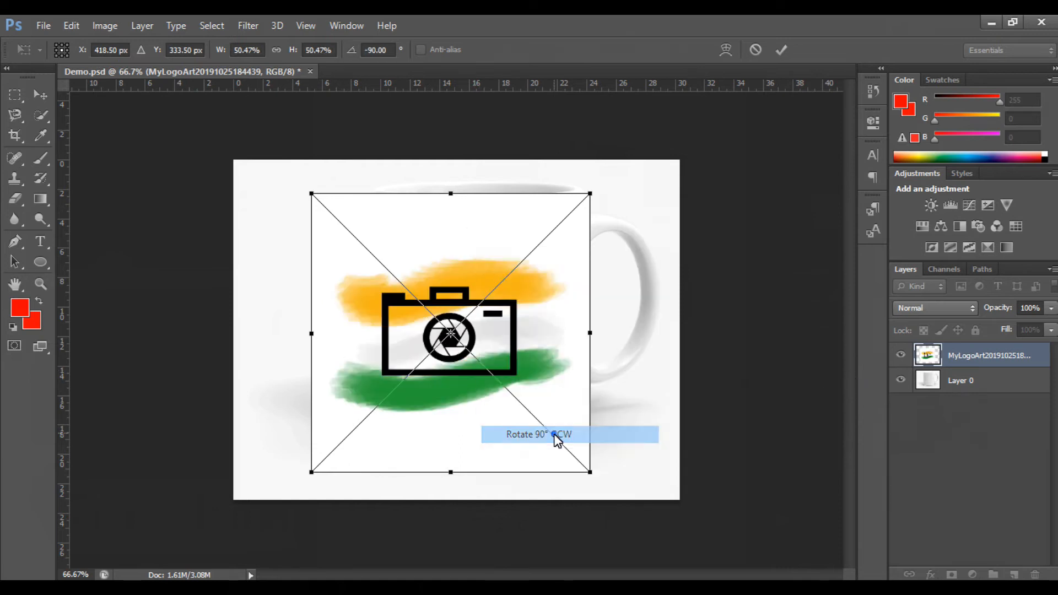
key(ctrl+z)
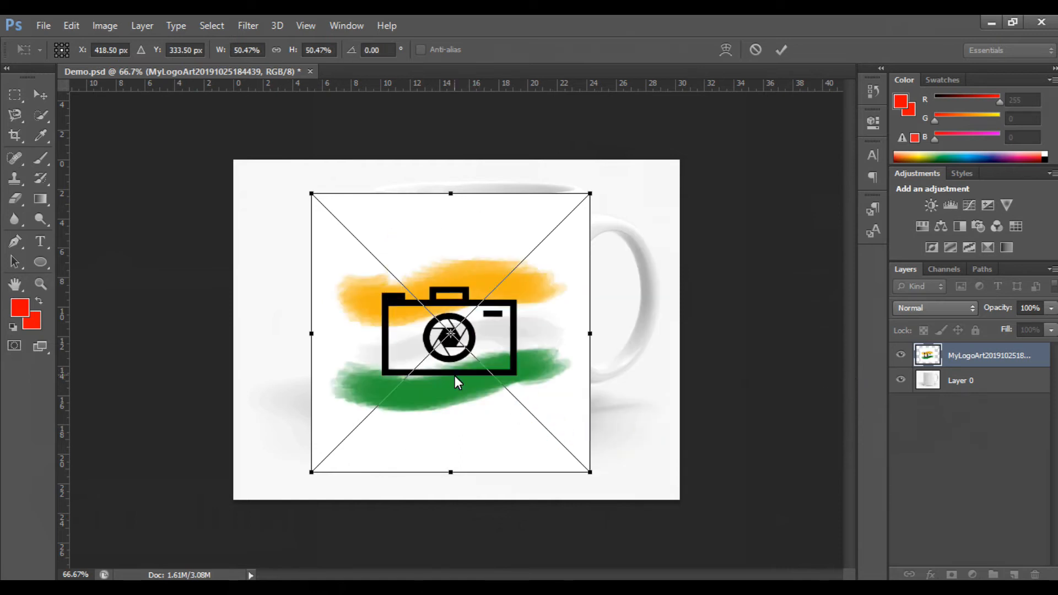
right_click(441, 241)
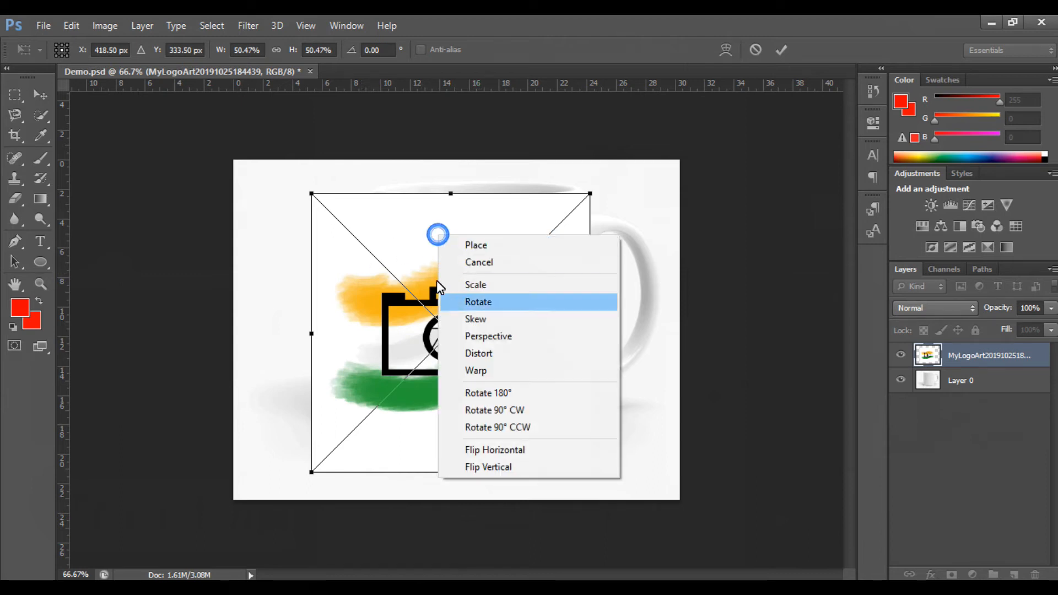
click(121, 26)
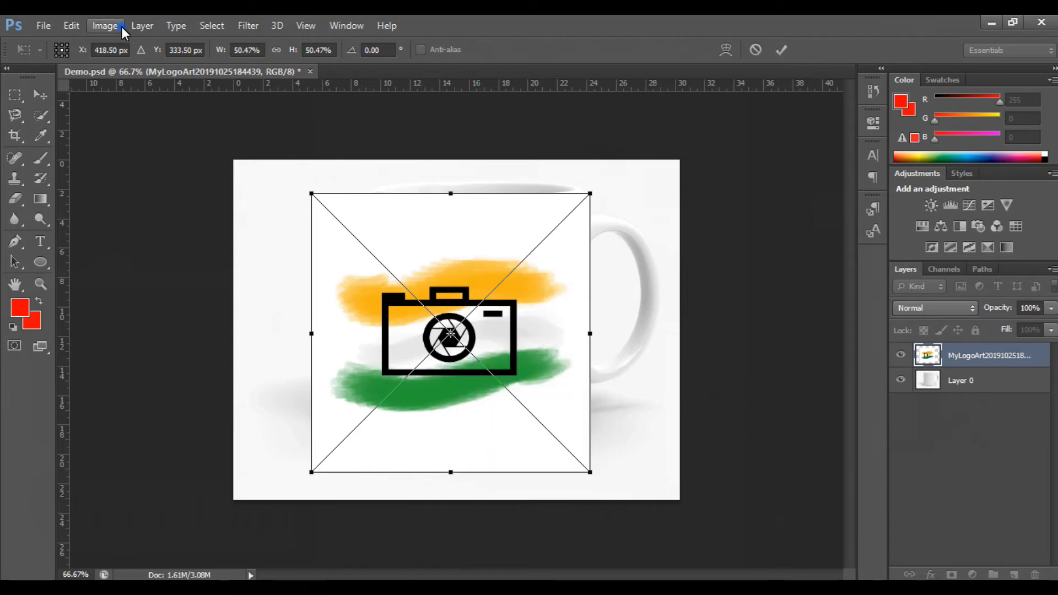
click(72, 24)
mouse_move(194, 317)
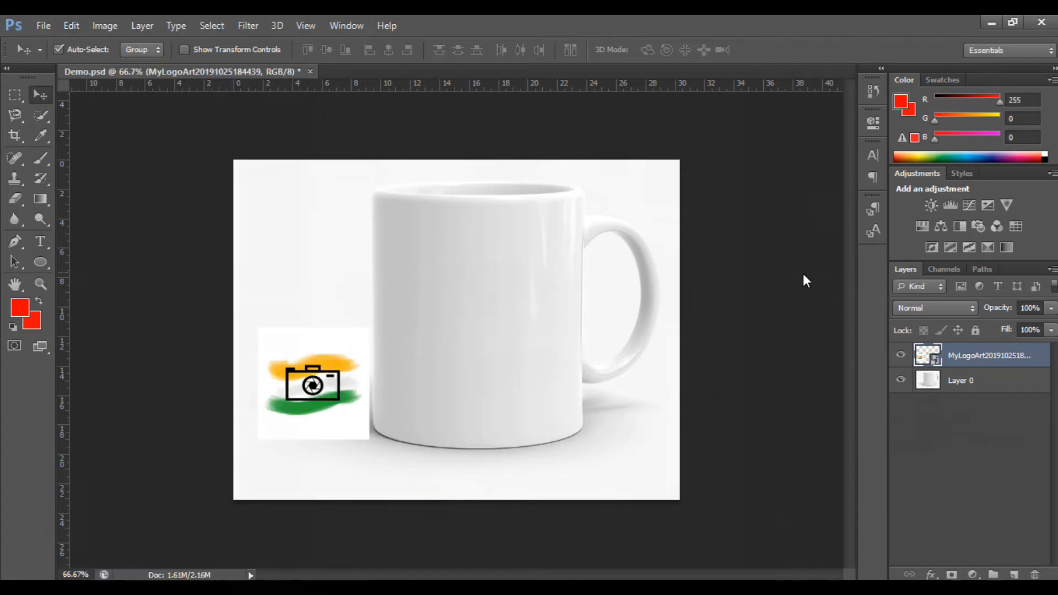
Step: Rasterize the logo layer and move the logo slightly toward the mug
right_click(945, 356)
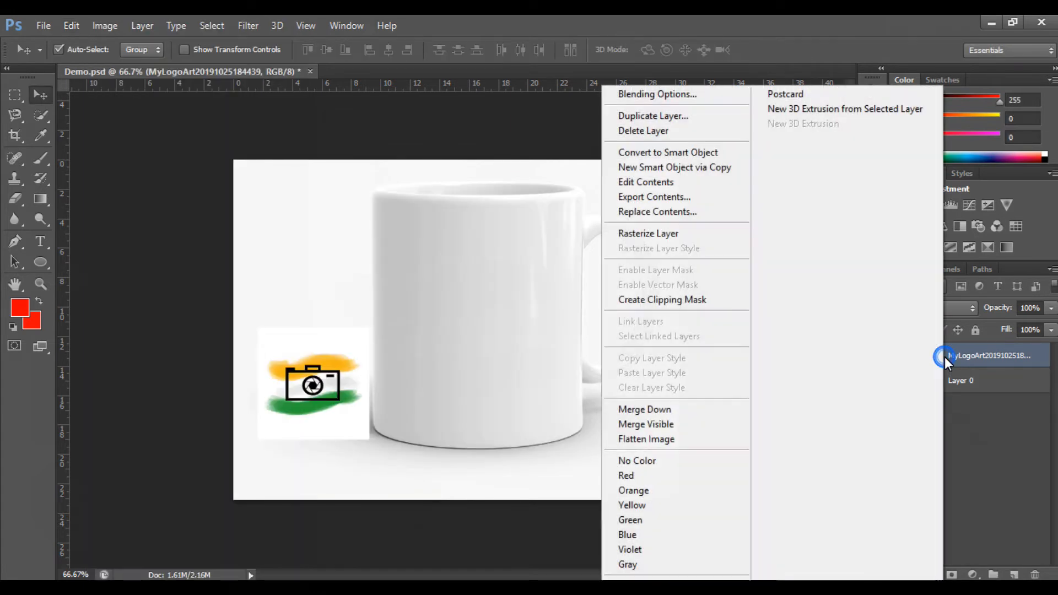
click(690, 239)
drag(338, 394, 367, 409)
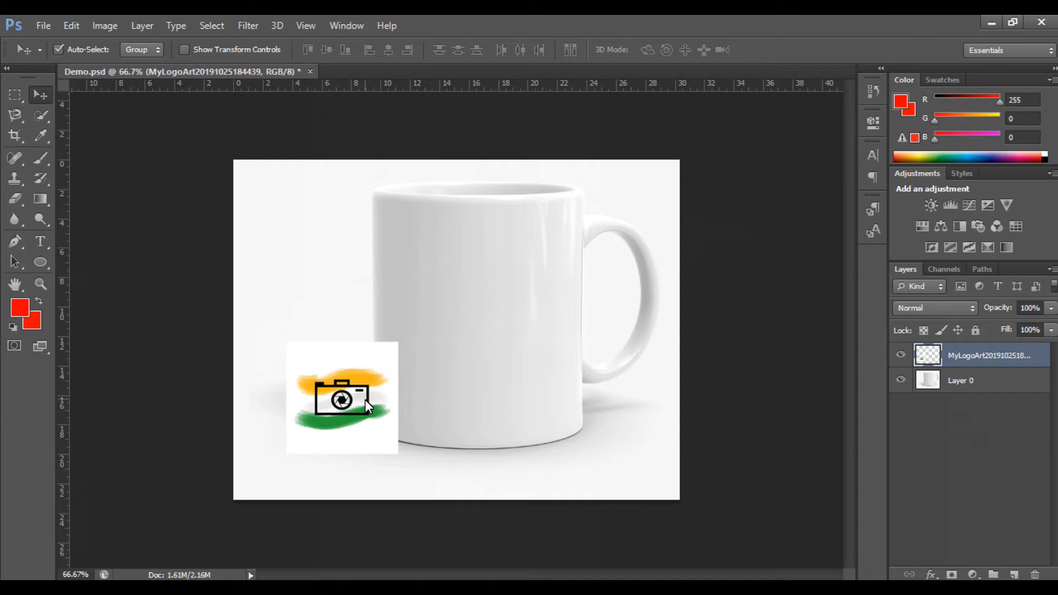
Step: Try stretching the logo out of proportion with Free Transform, to about 315% in width
key(ctrl+t)
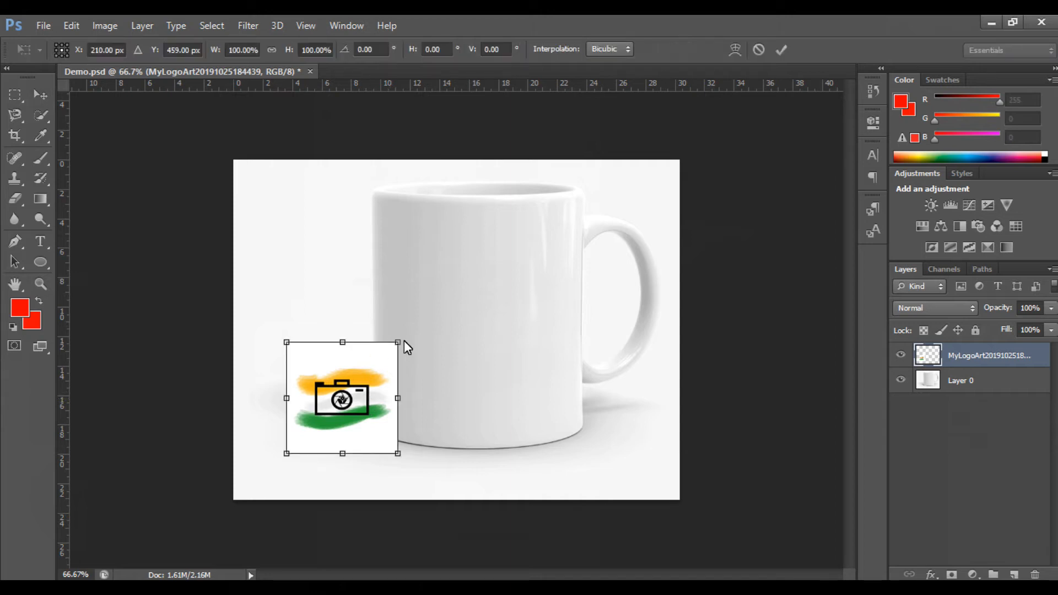
drag(396, 345, 560, 221)
drag(559, 339, 638, 337)
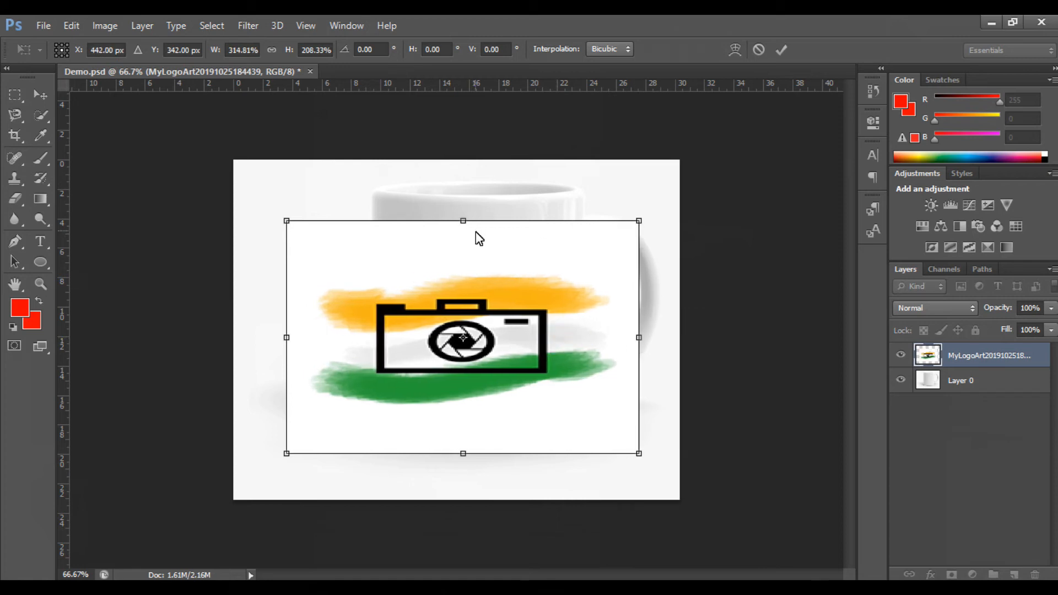
drag(463, 214, 465, 178)
drag(473, 466, 473, 473)
Step: Try squashing the logo in height and width, then undo the distortion and close the transform at the original size
right_click(505, 249)
click(575, 281)
drag(455, 176, 466, 324)
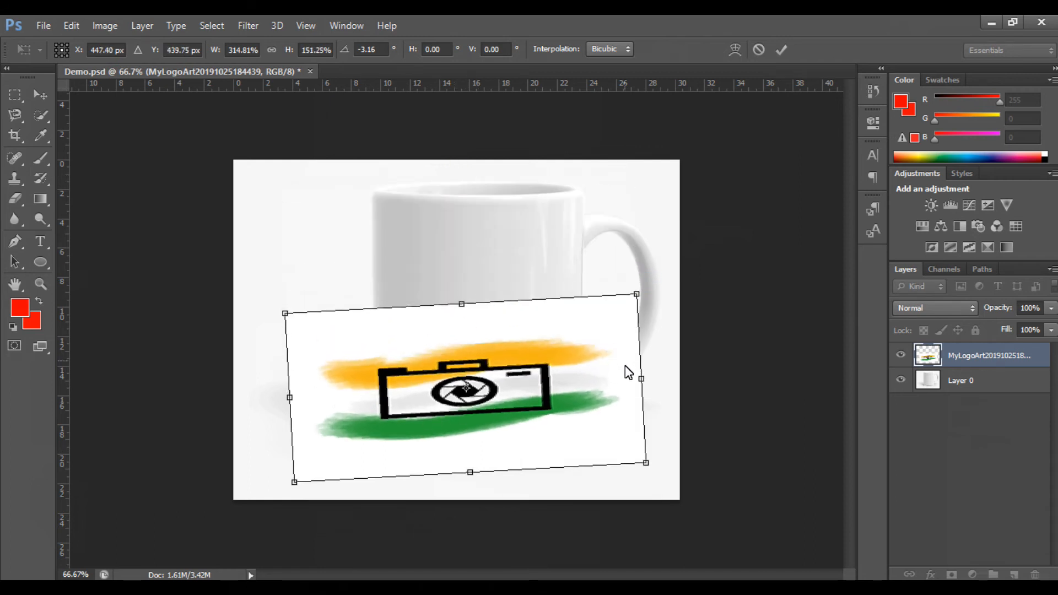
drag(641, 380, 416, 373)
key(ctrl+z)
key(ctrl+z)
key(Return)
Step: Move the logo slightly up toward the mug and enlarge it proportionally to about 245% with Free Transform
drag(366, 386, 386, 351)
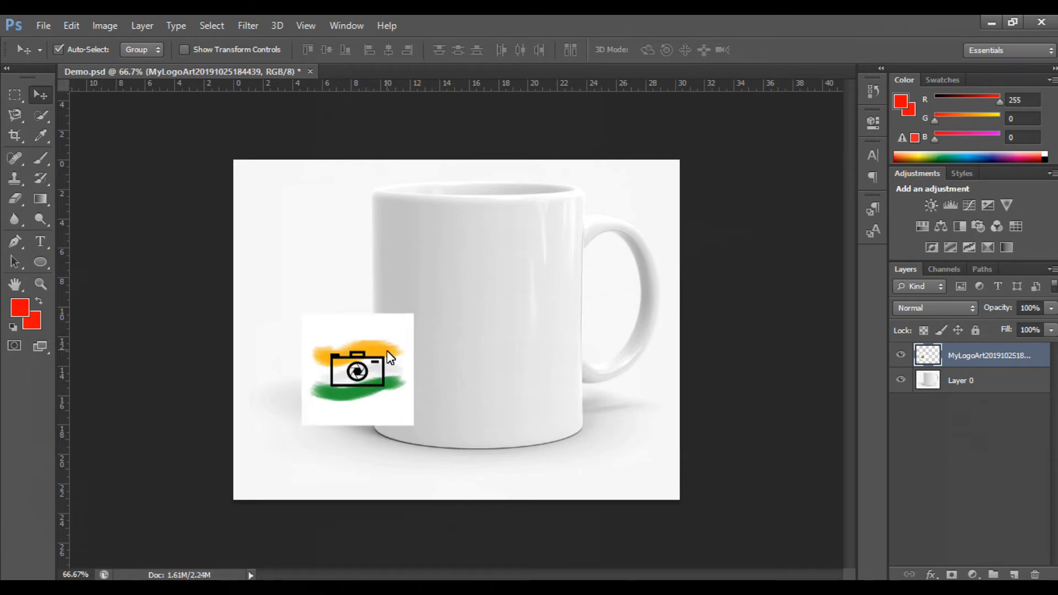
key(ctrl+t)
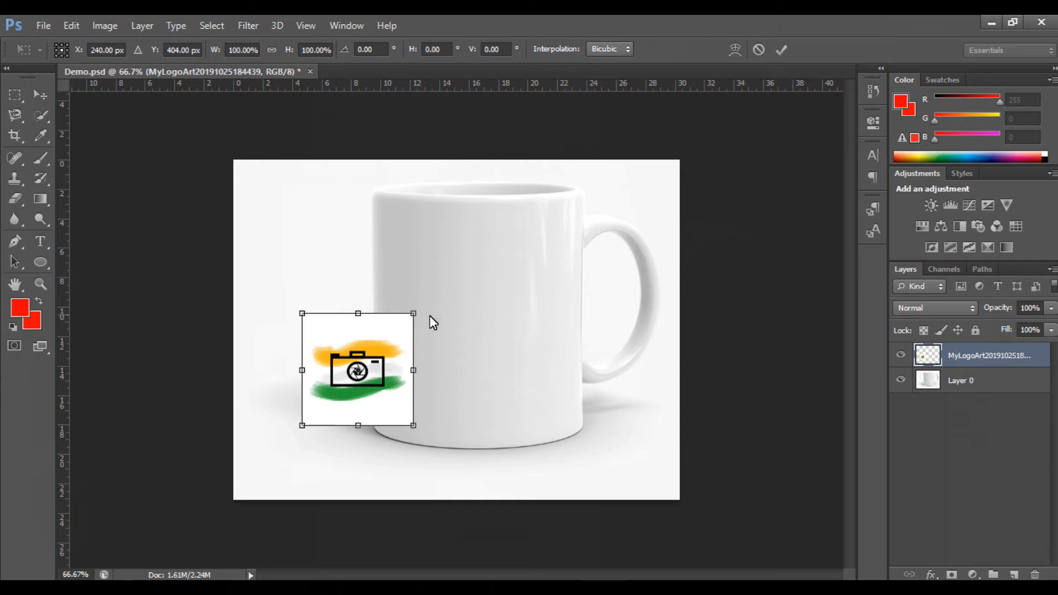
drag(415, 313, 551, 187)
drag(546, 426, 601, 485)
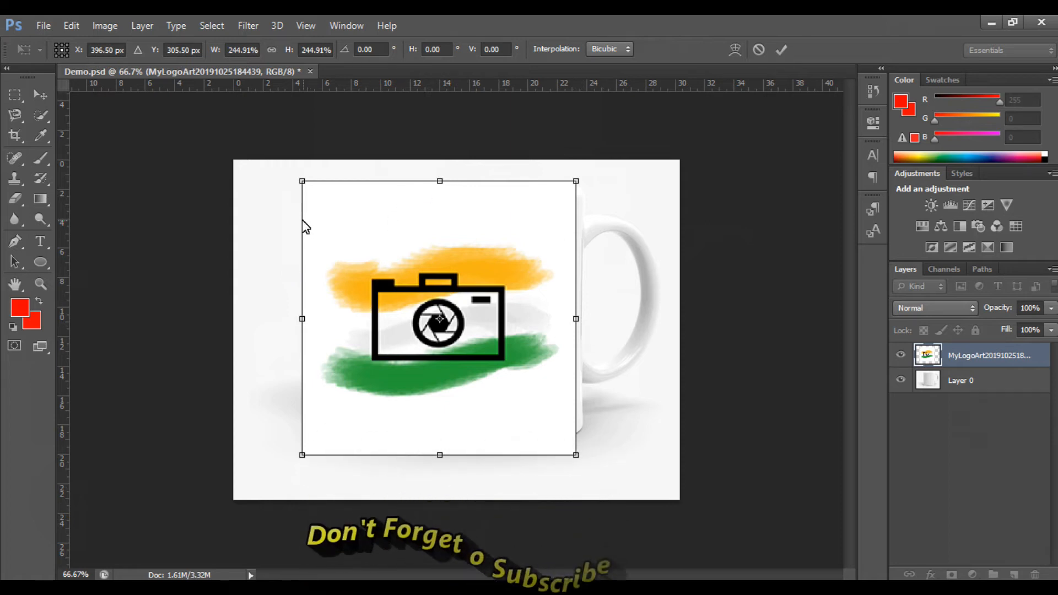
Step: Undo the one-sided stretch of the logo and shrink it proportionally to about 85.65%
drag(302, 182, 280, 234)
drag(576, 326, 652, 333)
key(ctrl+z)
drag(577, 193, 610, 351)
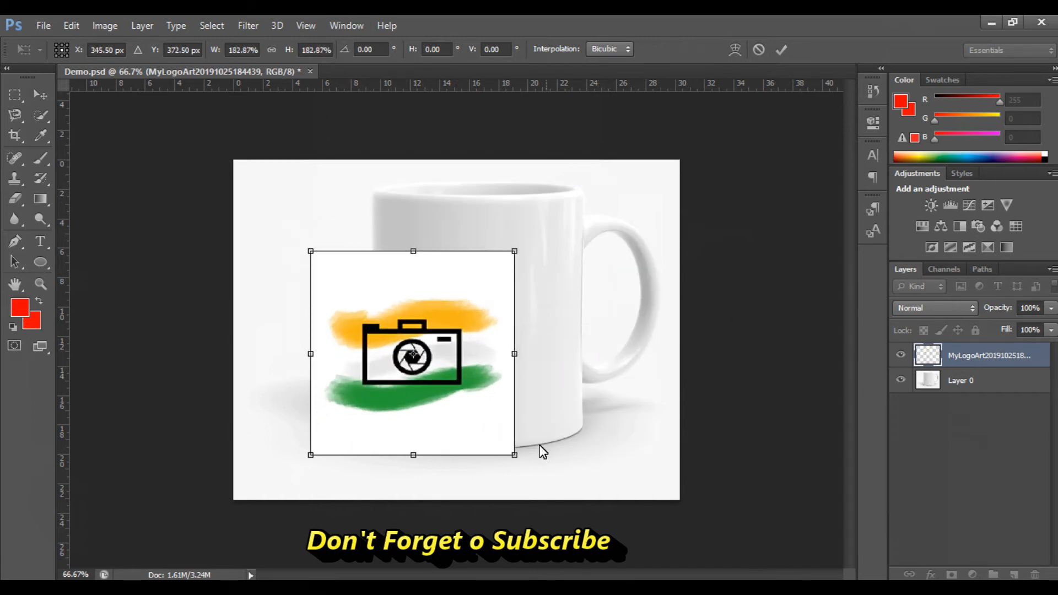
drag(513, 456, 408, 356)
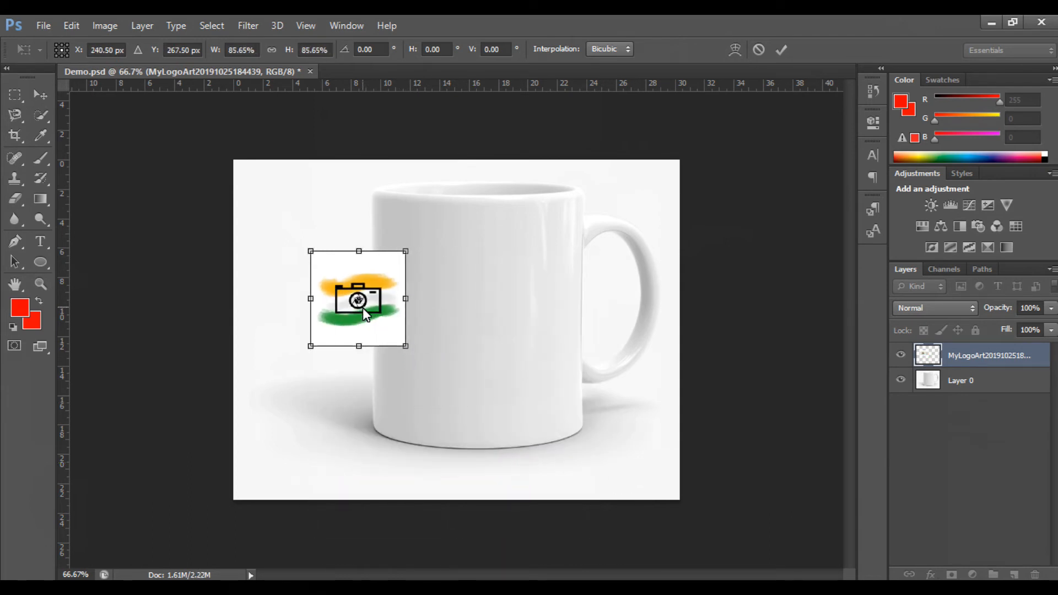
Step: Move the small logo onto the mug body near the handle side and apply the transform
drag(380, 281, 510, 298)
right_click(510, 297)
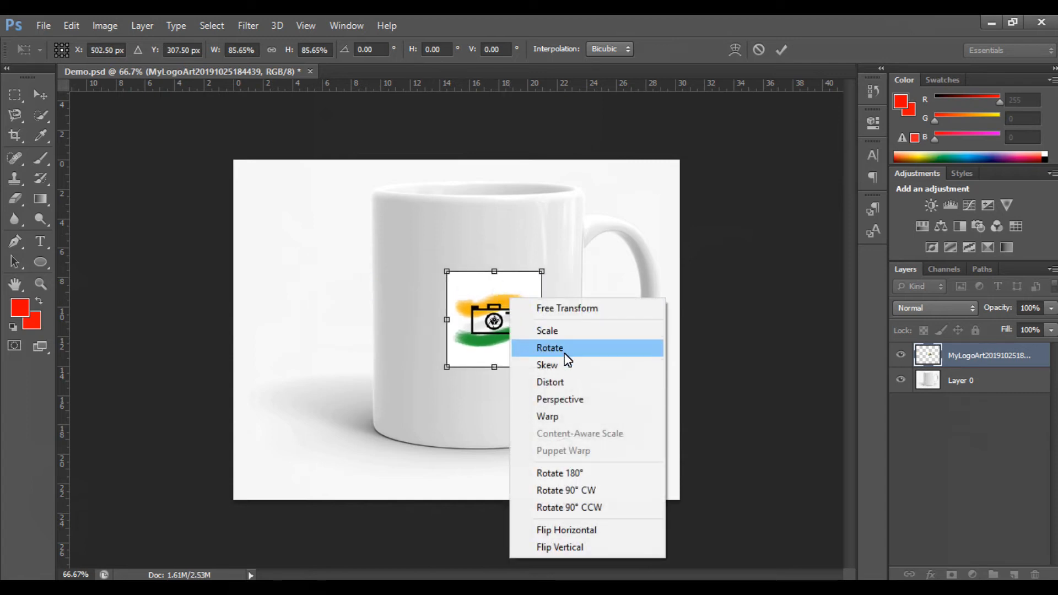
click(631, 226)
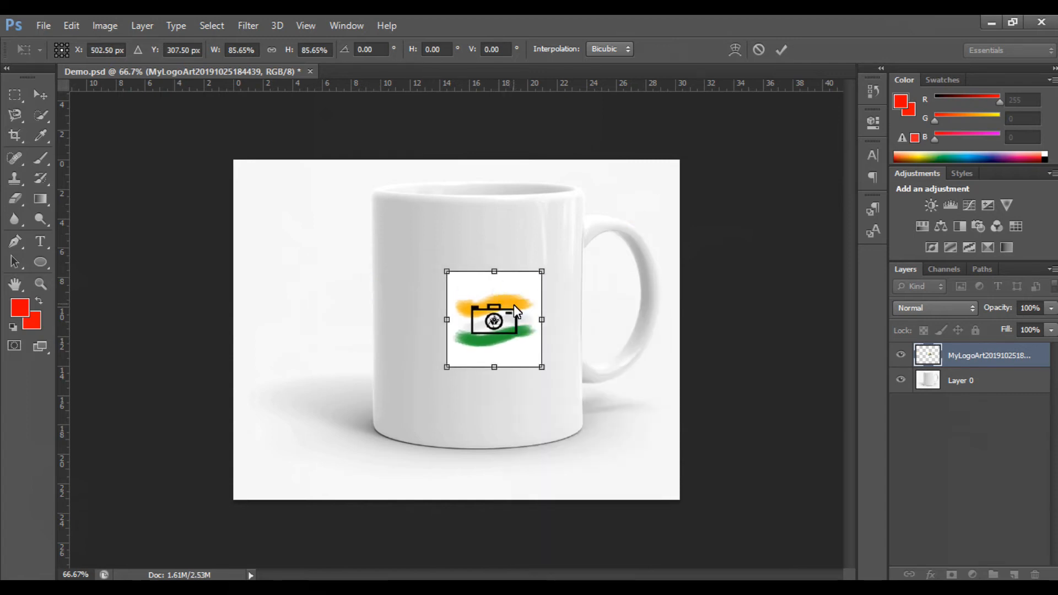
key(Return)
Step: Try rotating the logo on the mug about 3.33° clockwise with Free Transform and undo the rotation
right_click(513, 301)
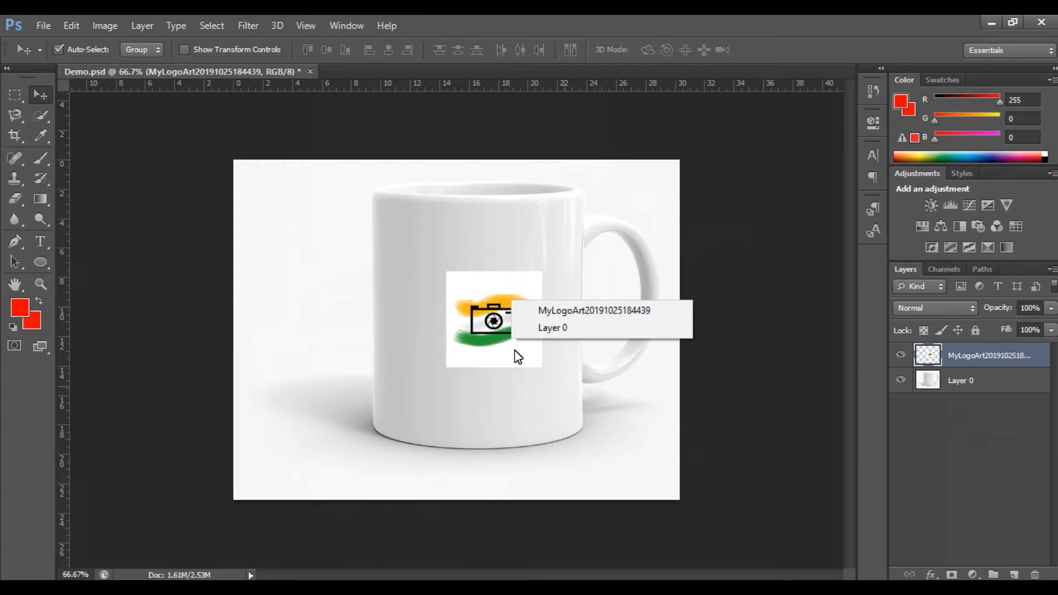
click(509, 324)
key(ctrl+t)
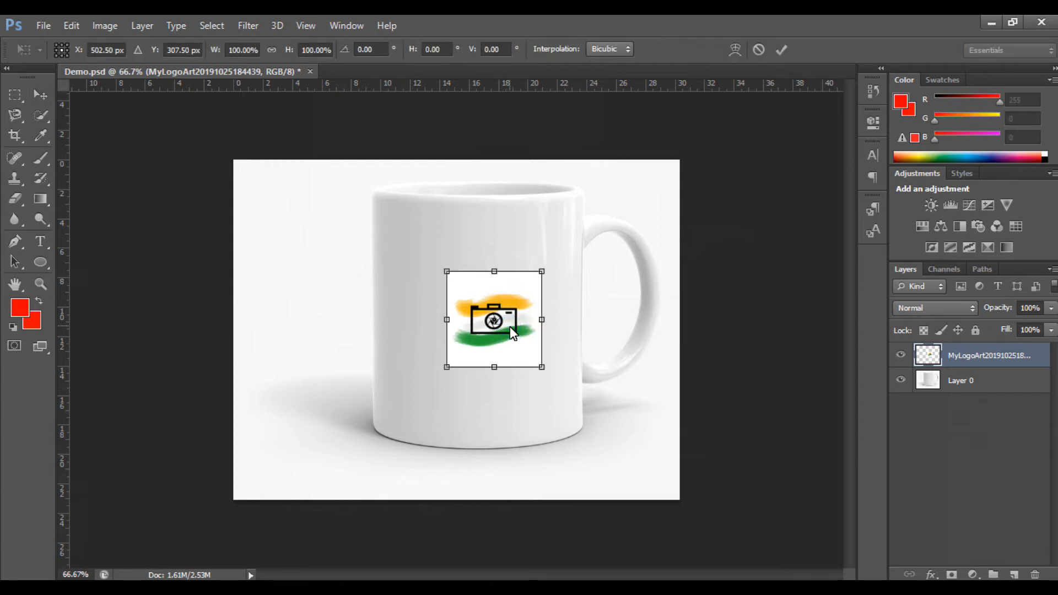
key(ctrl+plus)
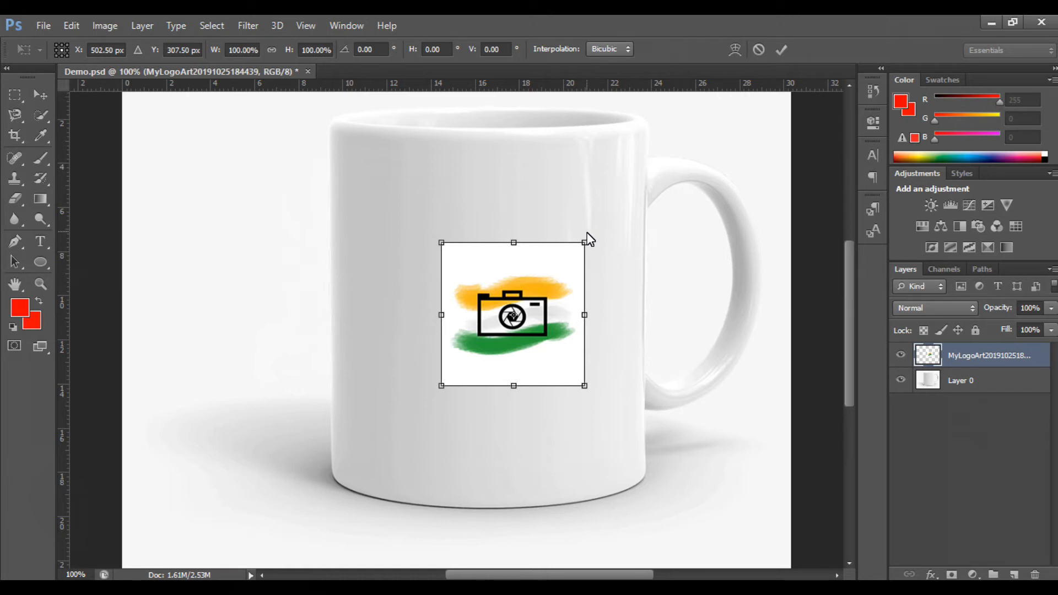
drag(586, 232, 607, 253)
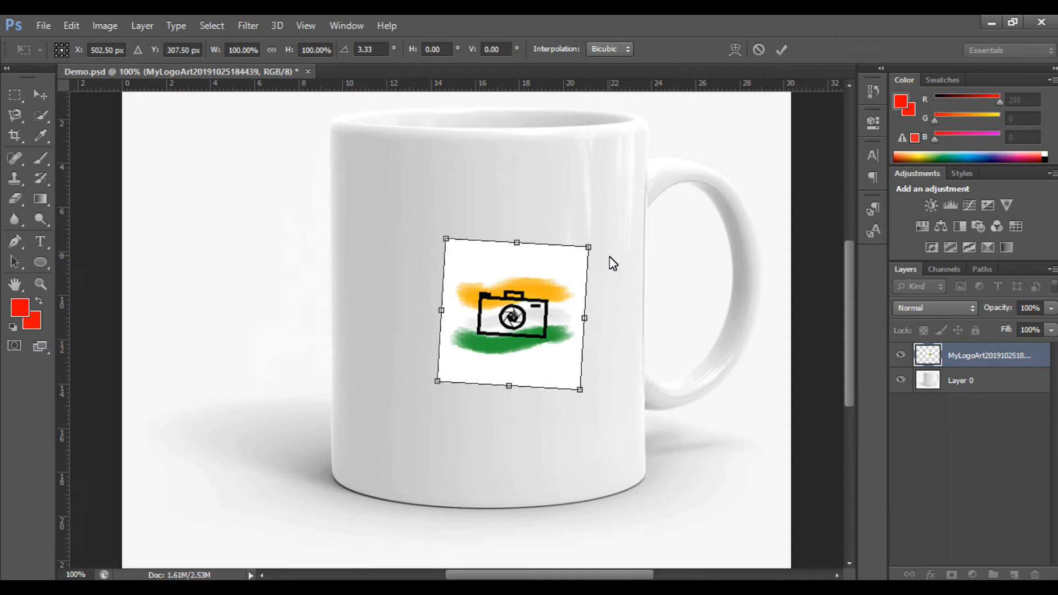
key(ctrl+z)
key(Return)
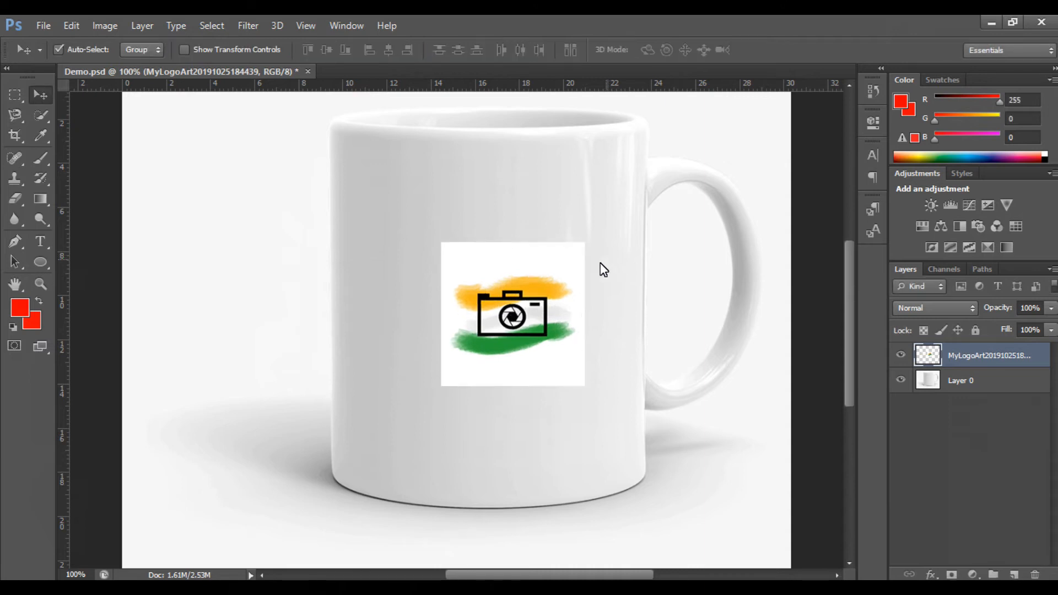
Step: Move the logo to the middle of the mug, skew it horizontally to about -1.86° with Skew, and apply the transform
drag(544, 312, 522, 321)
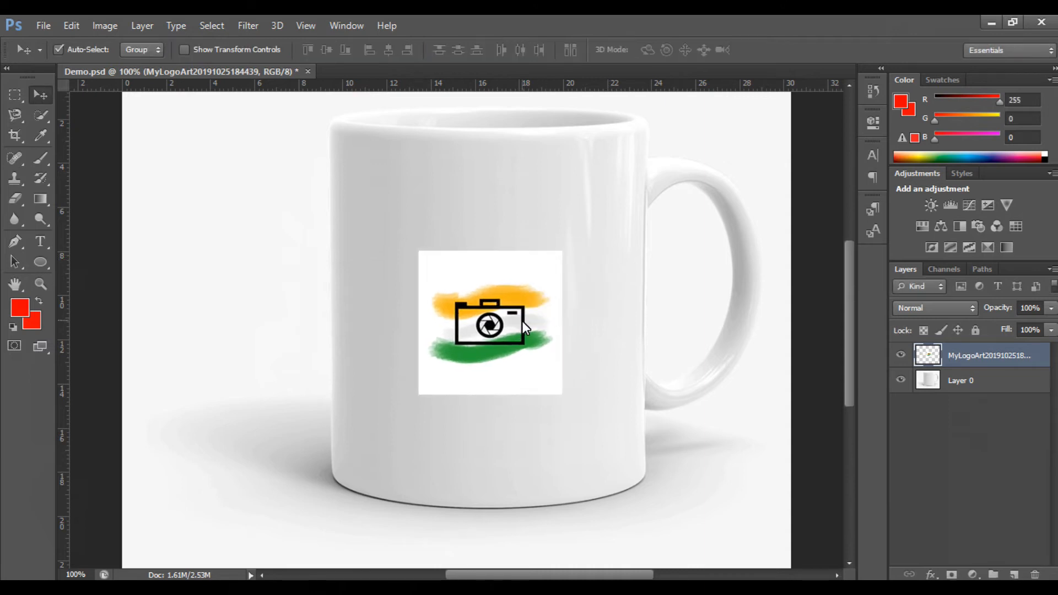
key(ctrl+t)
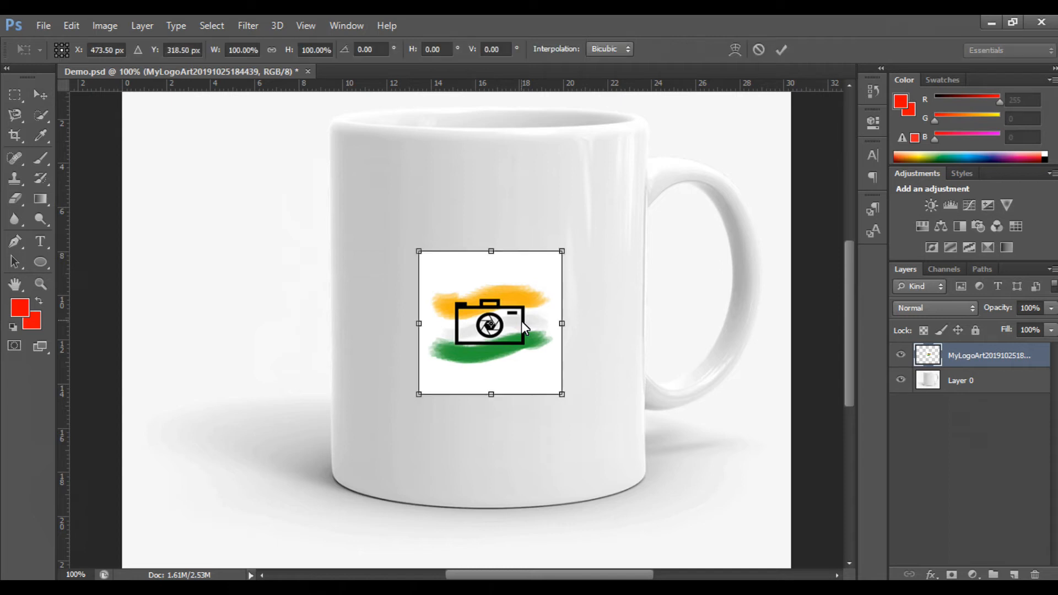
right_click(534, 259)
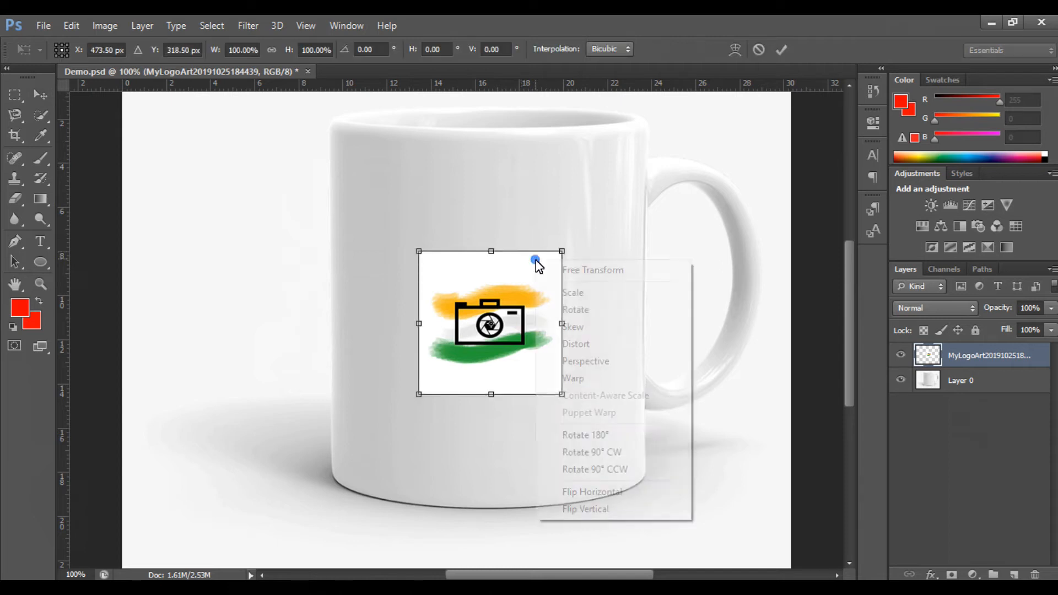
click(612, 327)
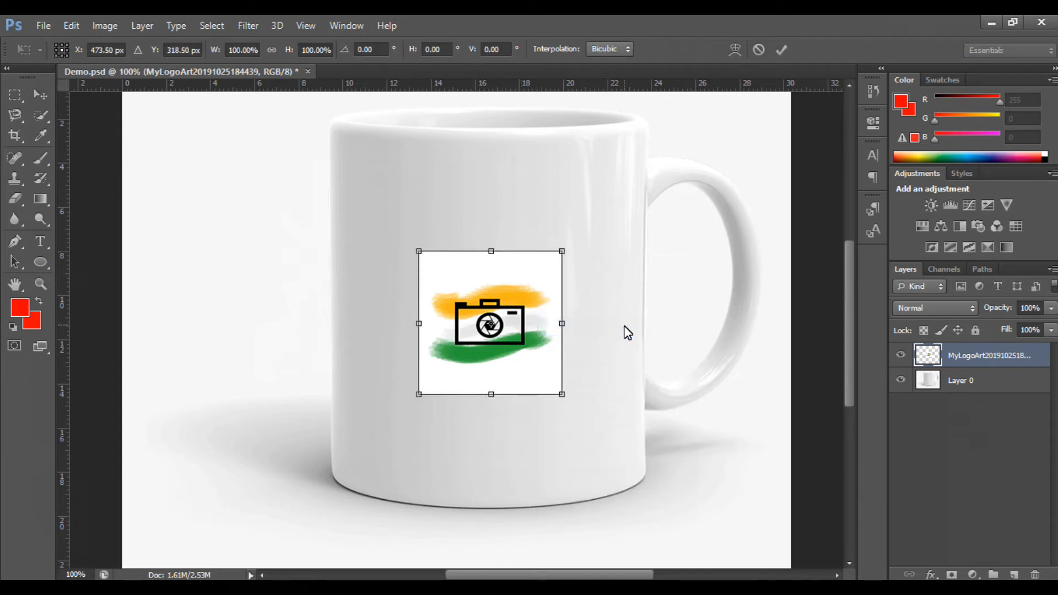
drag(491, 251, 435, 295)
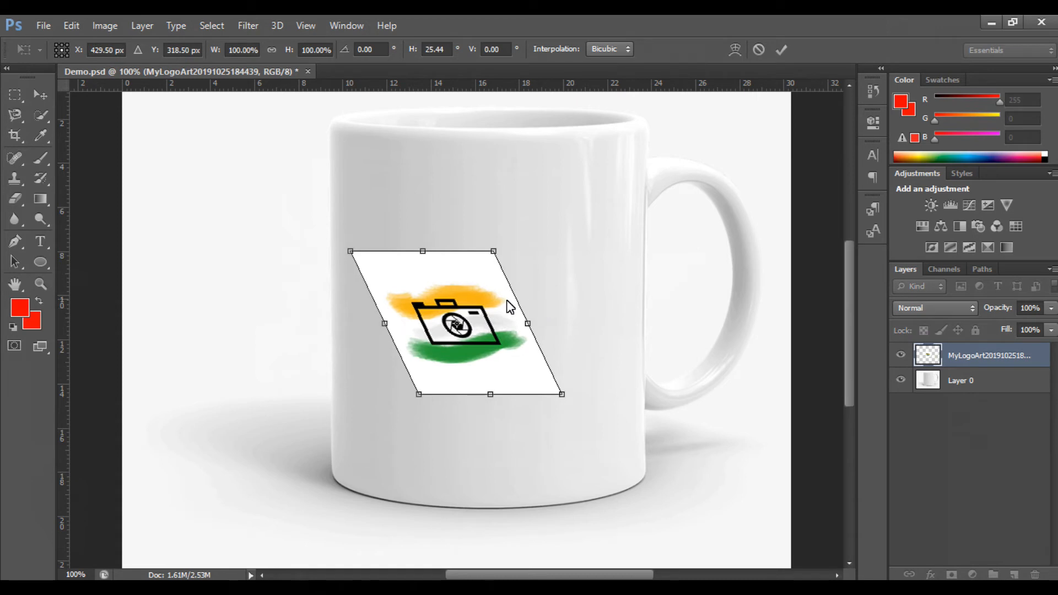
drag(517, 303, 559, 293)
drag(466, 241, 537, 220)
double_click(540, 274)
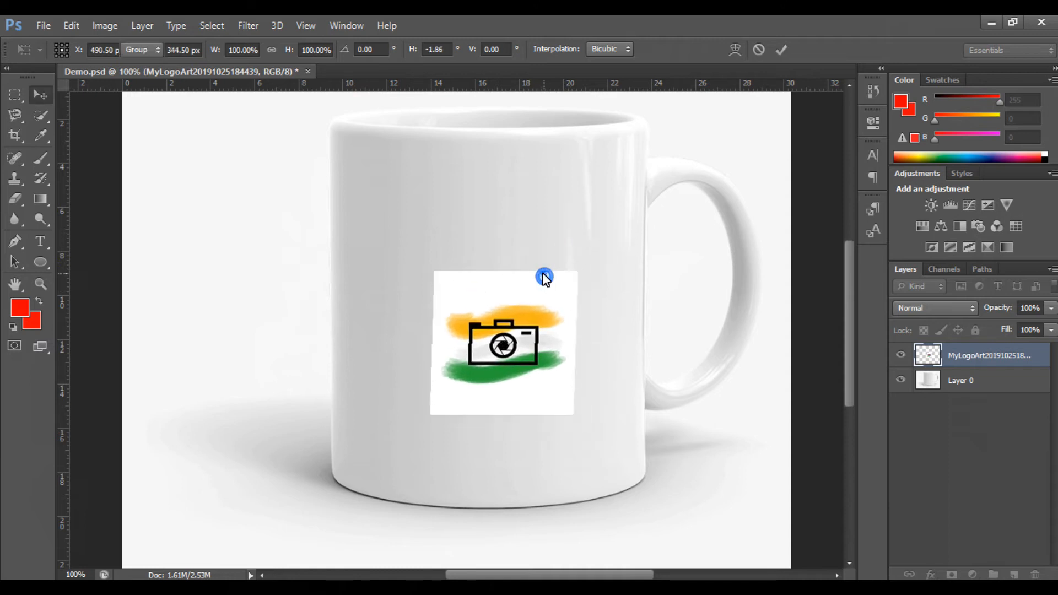
Step: Undo the applied skew of the logo
click(539, 271)
right_click(537, 292)
click(575, 302)
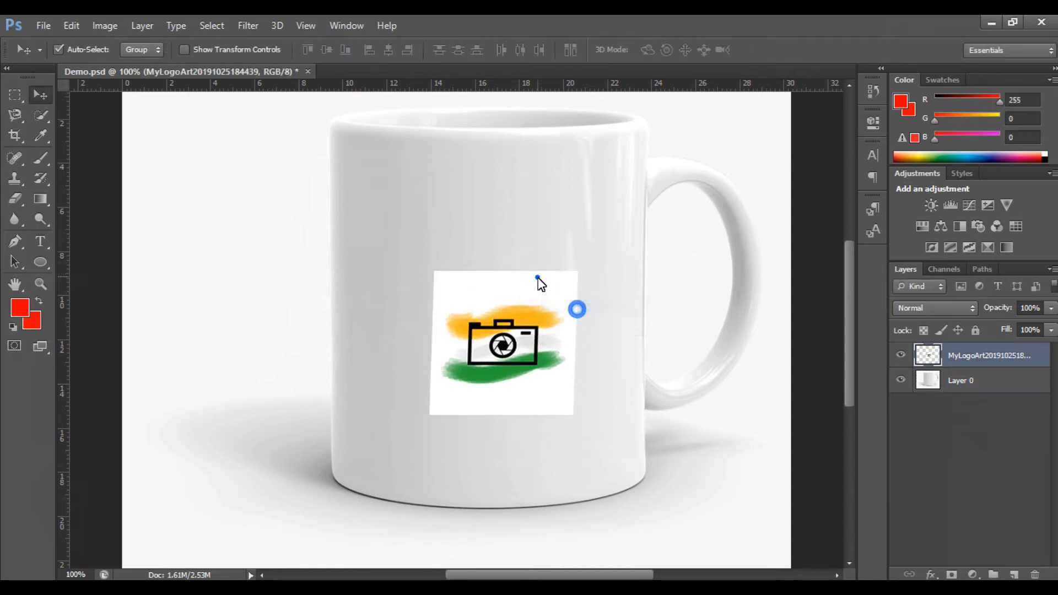
right_click(524, 305)
click(526, 299)
key(ctrl+t)
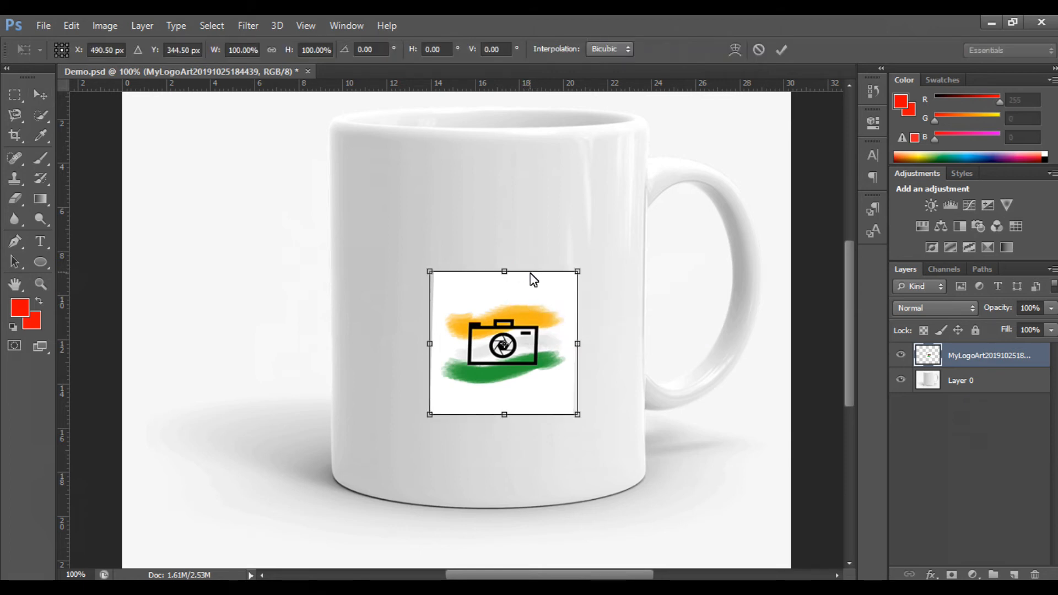
key(Return)
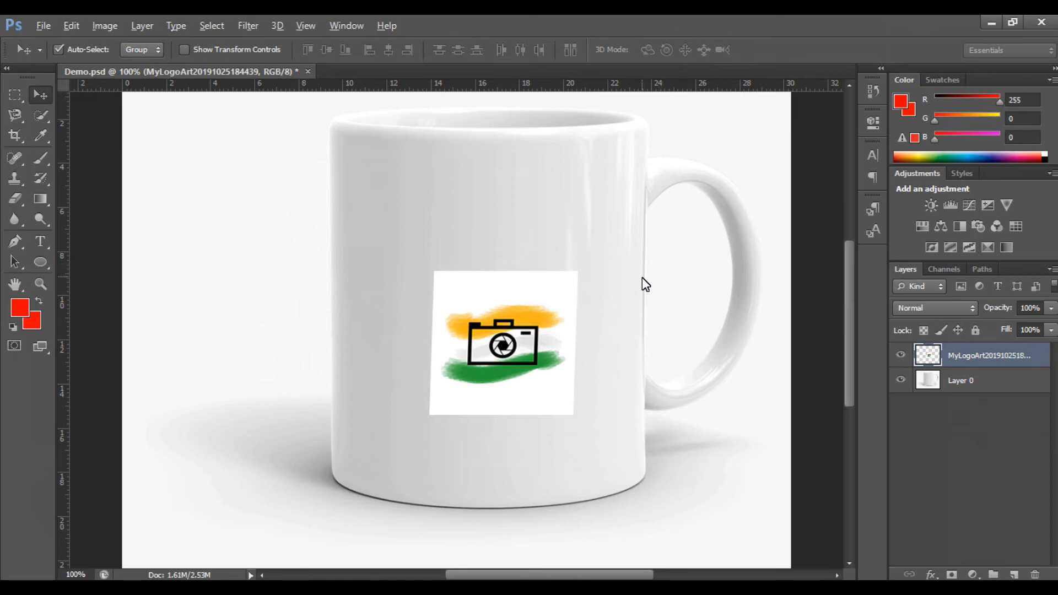
key(ctrl+z)
Step: Try skewing the logo horizontally by about 21.53° through its top edge and undo the skew
key(ctrl+t)
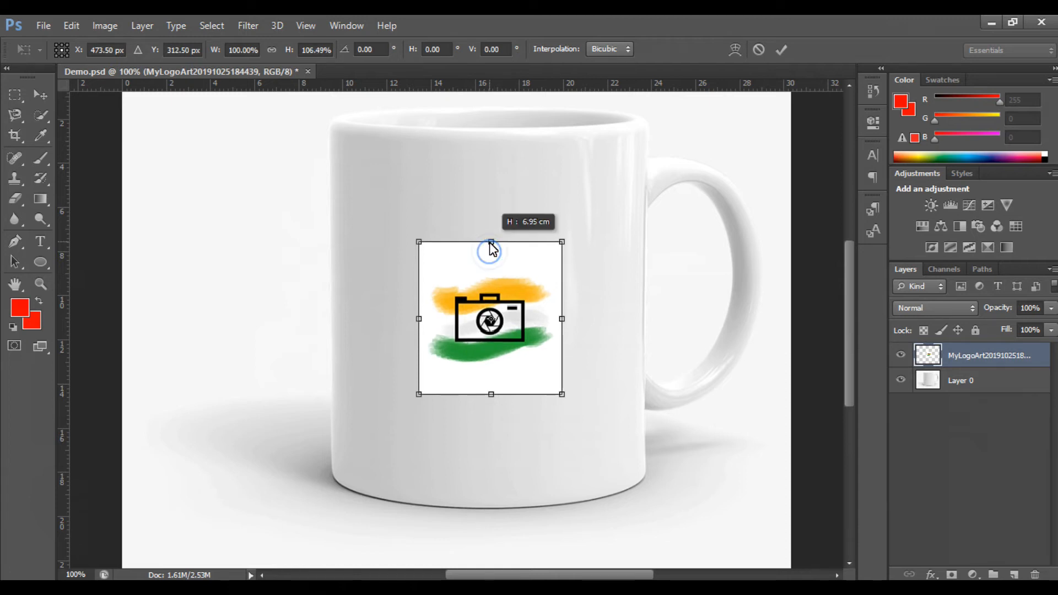
right_click(506, 263)
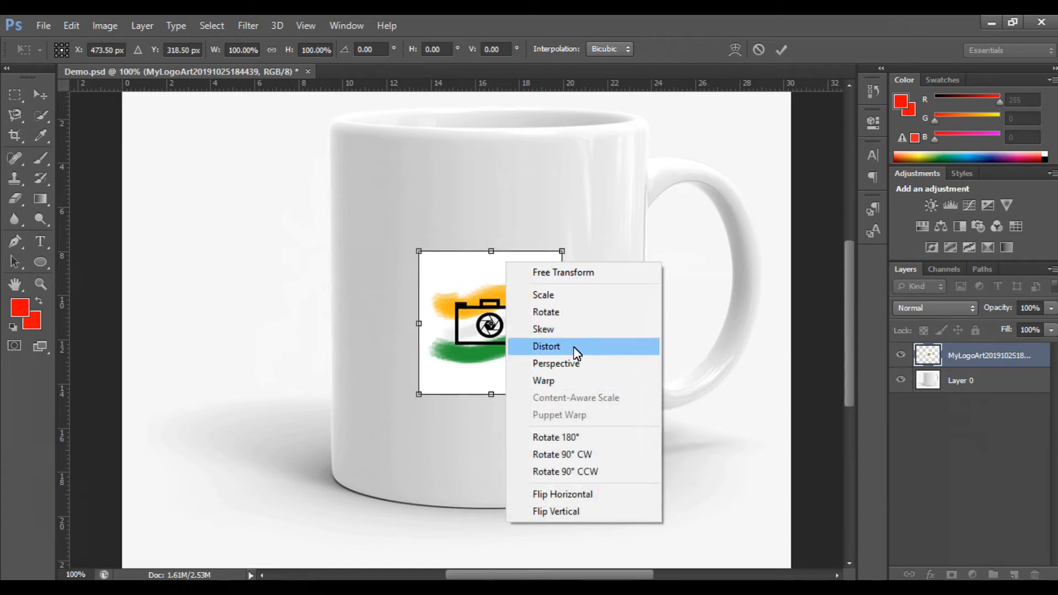
click(576, 332)
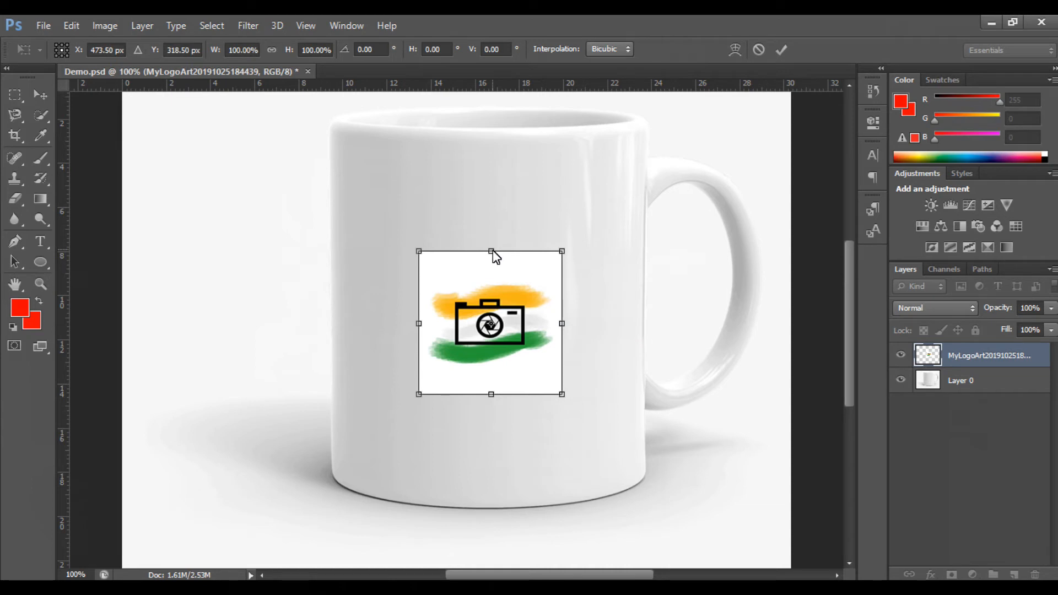
drag(492, 252, 425, 381)
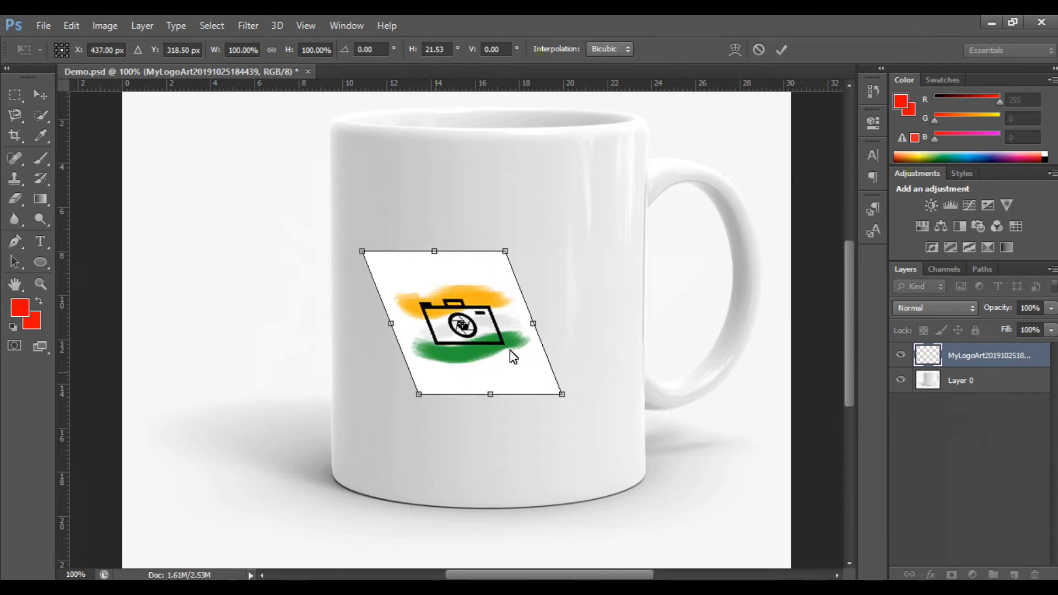
key(ctrl+z)
Step: Try distorting the logo by pulling its upper-right corner outward with Distort and undo the change
right_click(536, 251)
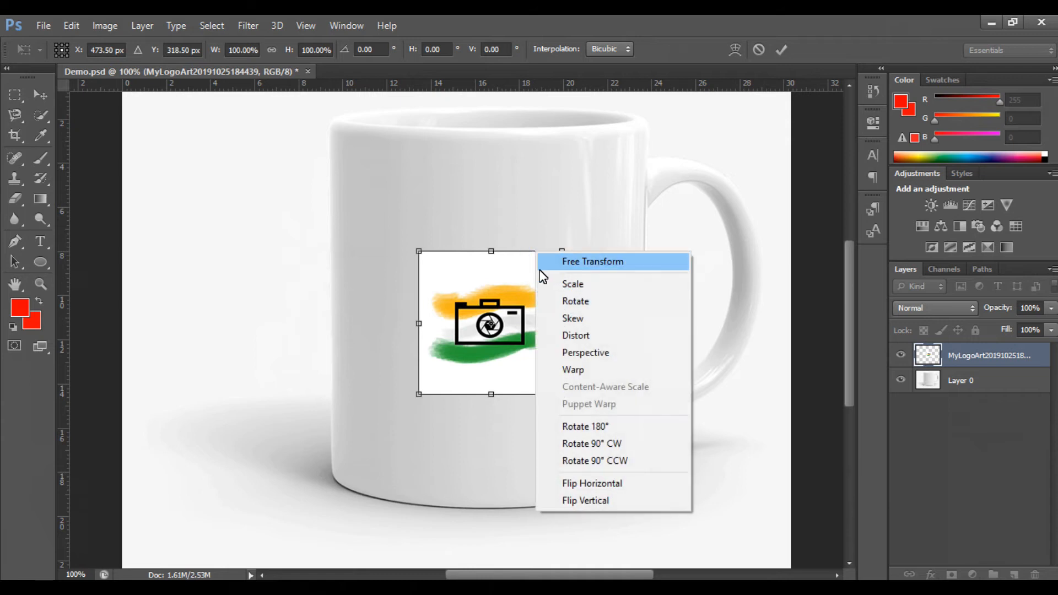
click(590, 335)
drag(562, 252, 631, 259)
key(ctrl+z)
Step: Try pulling the logo's upper corners and lower-left corner outward with Skew to about 211.35% width, and cancel the transform
right_click(513, 275)
click(551, 341)
drag(562, 251, 631, 252)
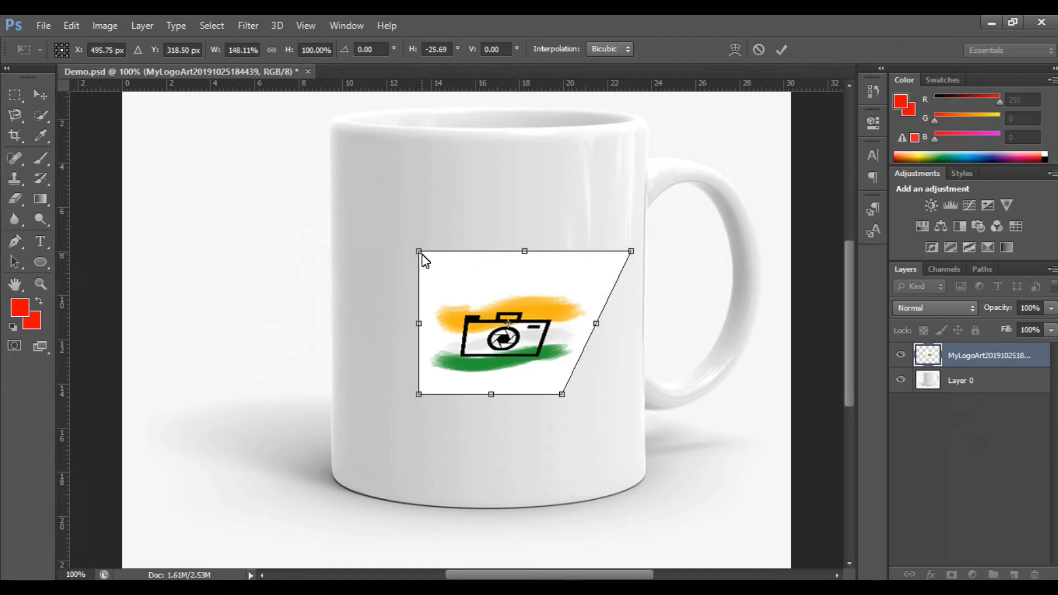
drag(419, 251, 328, 251)
drag(418, 395, 348, 415)
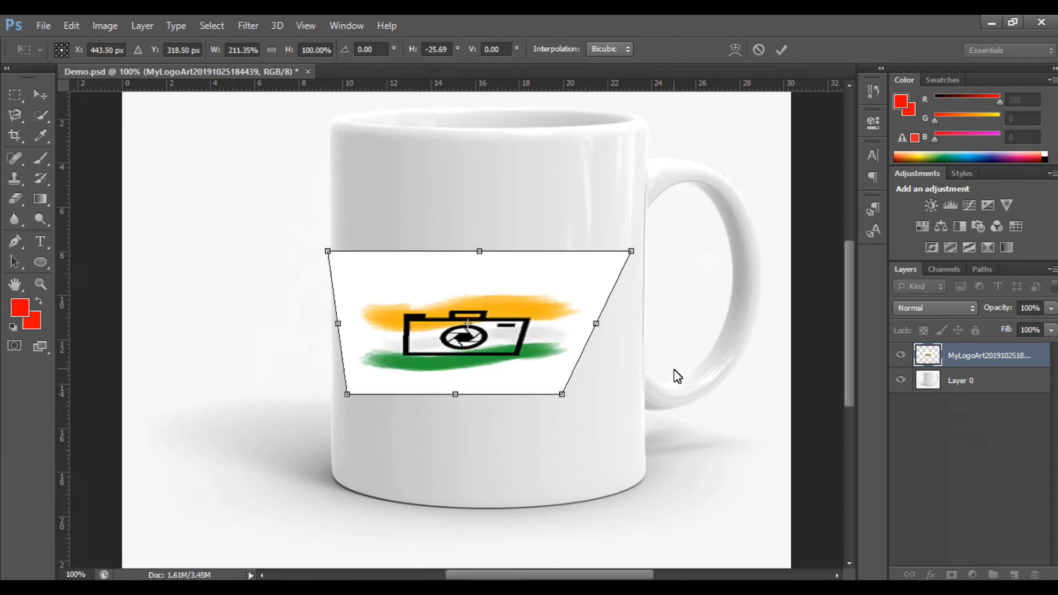
key(ctrl+z)
key(ctrl+z)
key(ctrl+z)
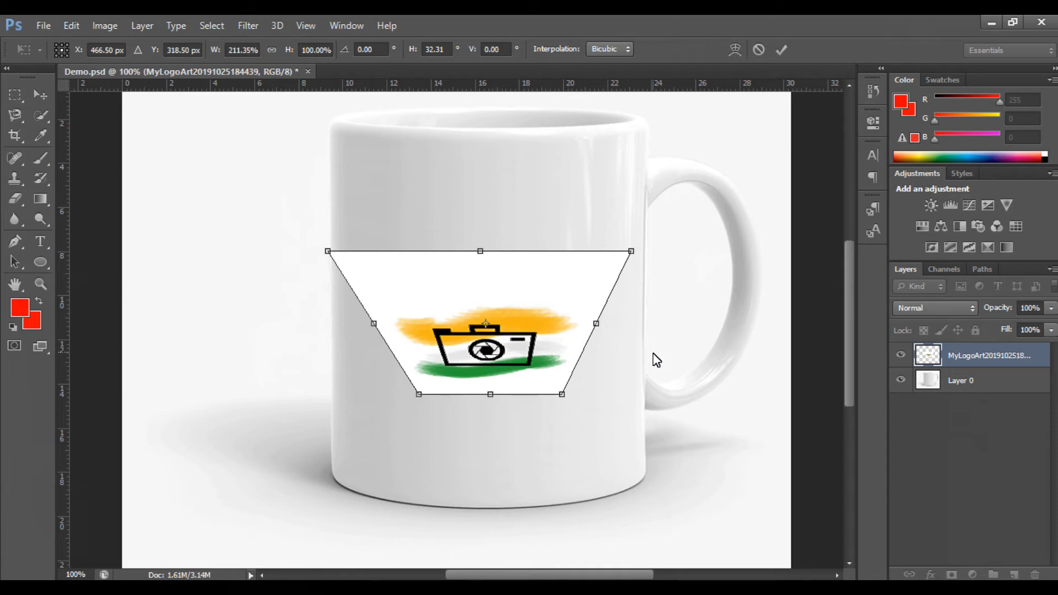
key(Escape)
Step: Try distorting the logo freely through its side and edge handles with Distort, and cancel the transform
right_click(530, 268)
click(520, 286)
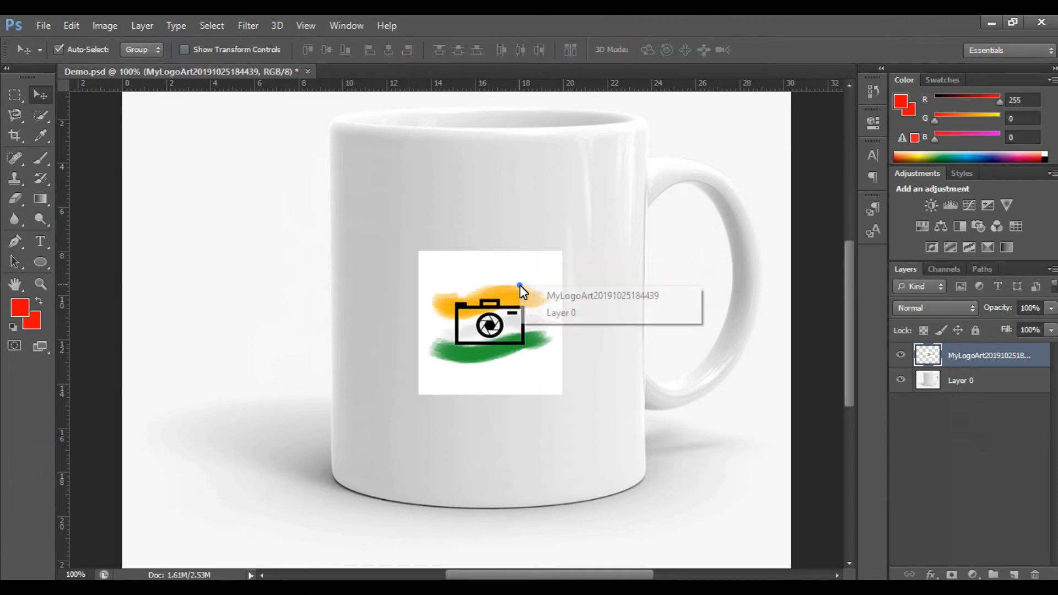
key(ctrl+t)
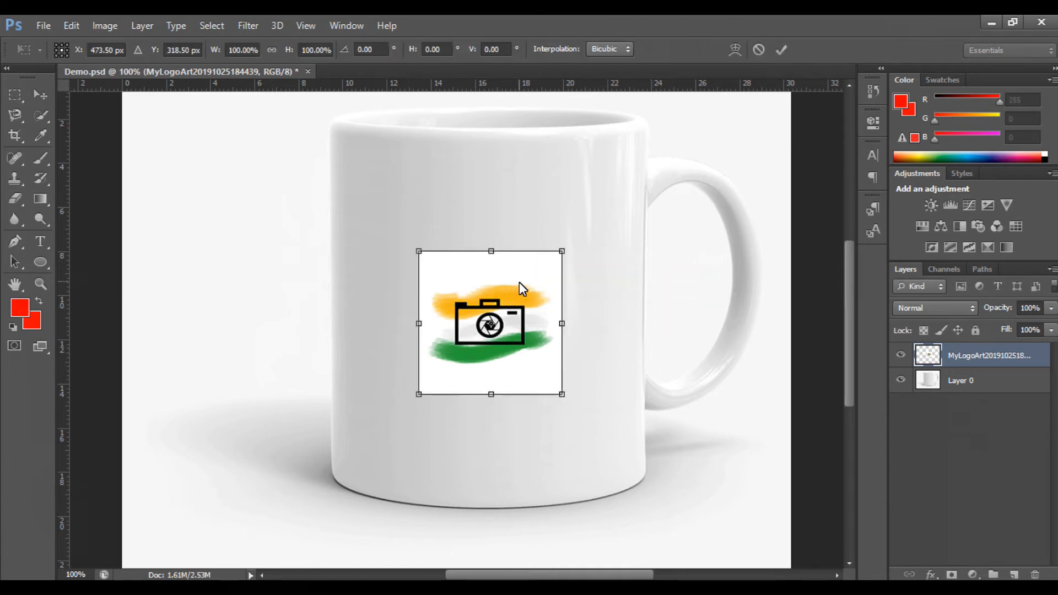
right_click(519, 282)
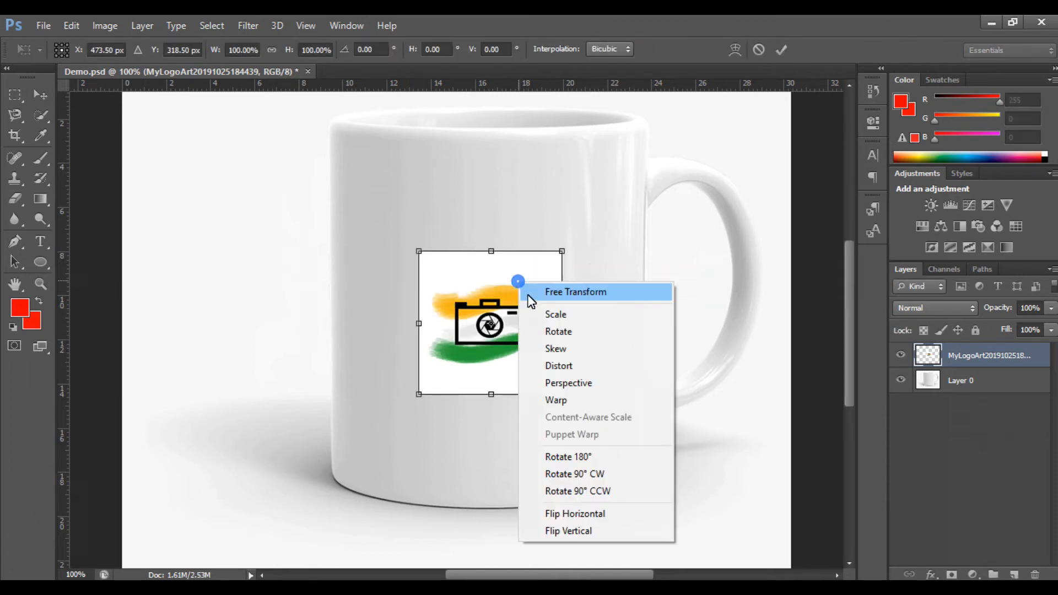
click(574, 364)
mouse_move(608, 334)
mouse_down()
mouse_move(687, 349)
mouse_move(668, 484)
mouse_move(297, 459)
mouse_move(213, 346)
mouse_move(203, 307)
mouse_move(600, 331)
mouse_move(235, 338)
mouse_move(690, 335)
mouse_move(271, 338)
mouse_move(625, 325)
mouse_move(210, 323)
mouse_move(669, 318)
mouse_move(626, 333)
mouse_move(610, 325)
mouse_up()
mouse_move(424, 328)
mouse_down()
mouse_move(761, 314)
mouse_move(414, 314)
mouse_up()
mouse_move(516, 248)
mouse_down()
mouse_move(504, 439)
mouse_move(501, 252)
mouse_up()
mouse_move(513, 390)
mouse_down()
mouse_move(512, 166)
mouse_move(502, 387)
mouse_up()
drag(500, 246, 530, 366)
key(Escape)
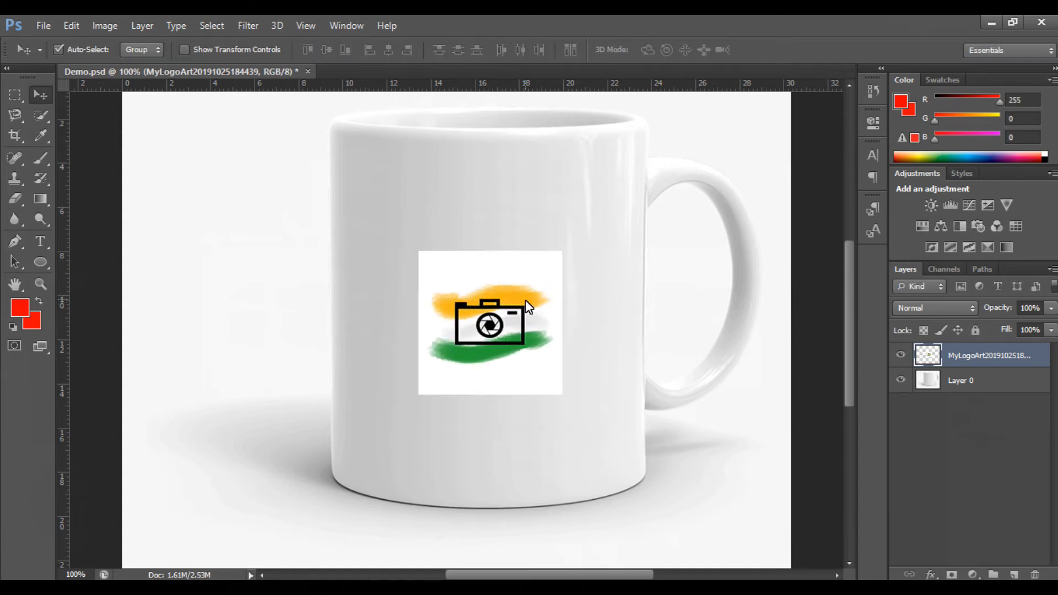
Step: Move the logo to the mug side away from the handle and place a duplicate of it near the handle
right_click(521, 277)
click(584, 287)
drag(581, 288, 496, 288)
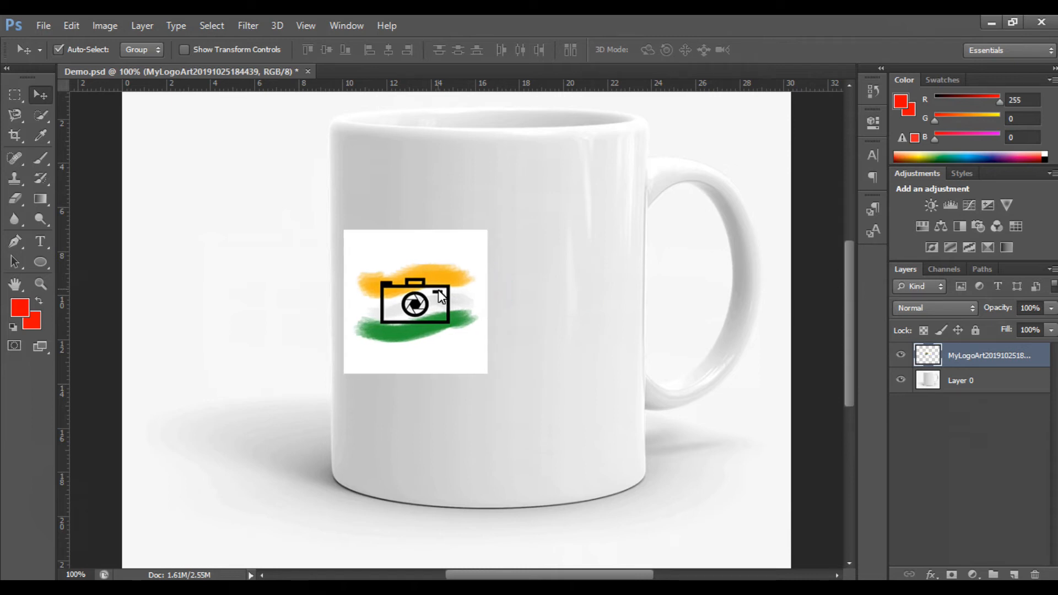
drag(440, 297, 619, 283)
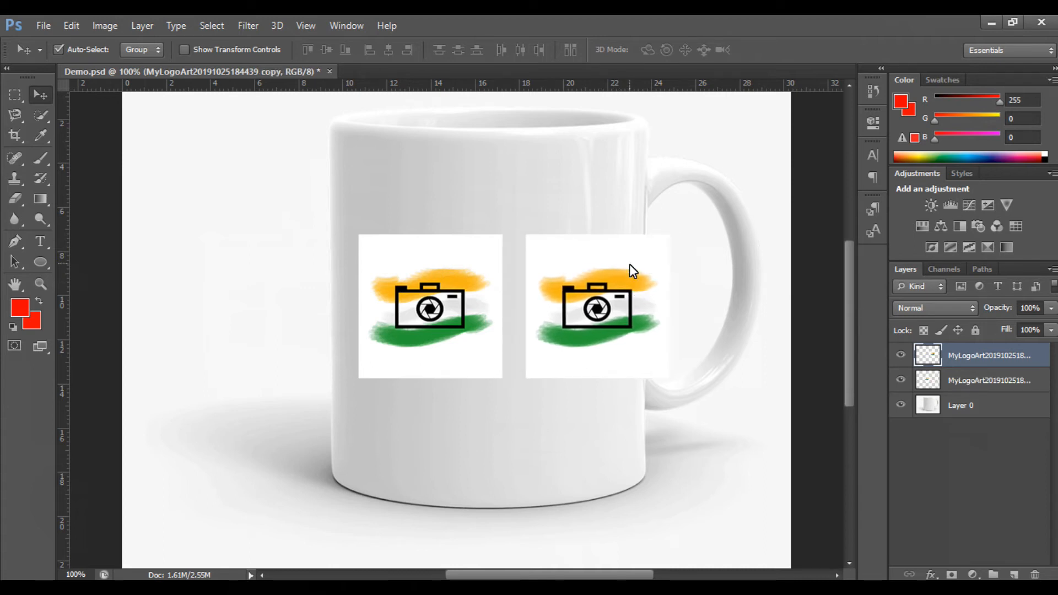
Step: Mirror the duplicate logo horizontally with Distort to about -101.08% width, directly beside the original, and apply the transform
right_click(630, 264)
click(709, 272)
right_click(609, 282)
click(629, 291)
key(ctrl+t)
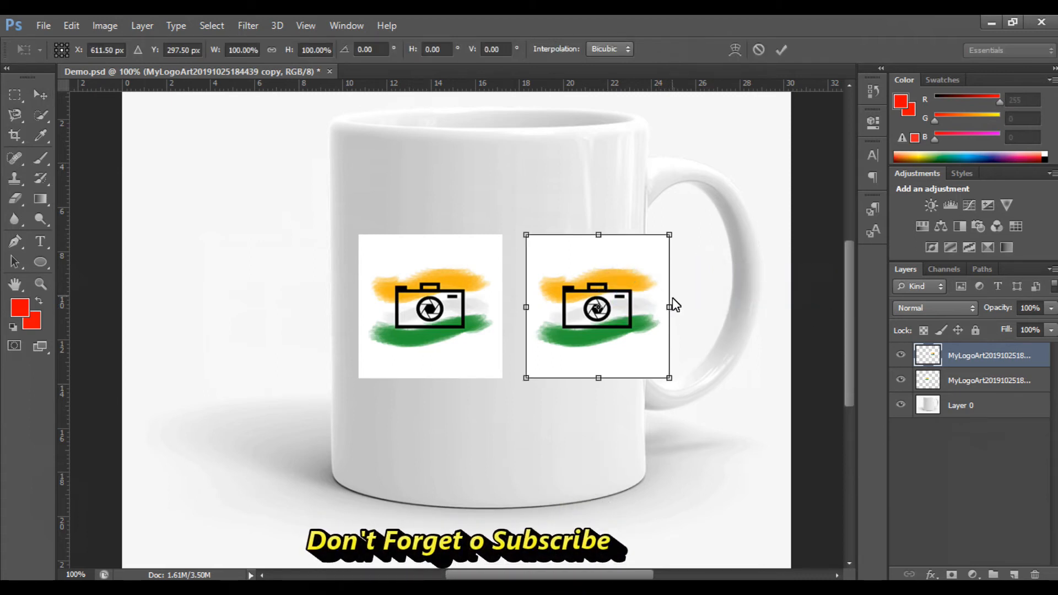
right_click(620, 291)
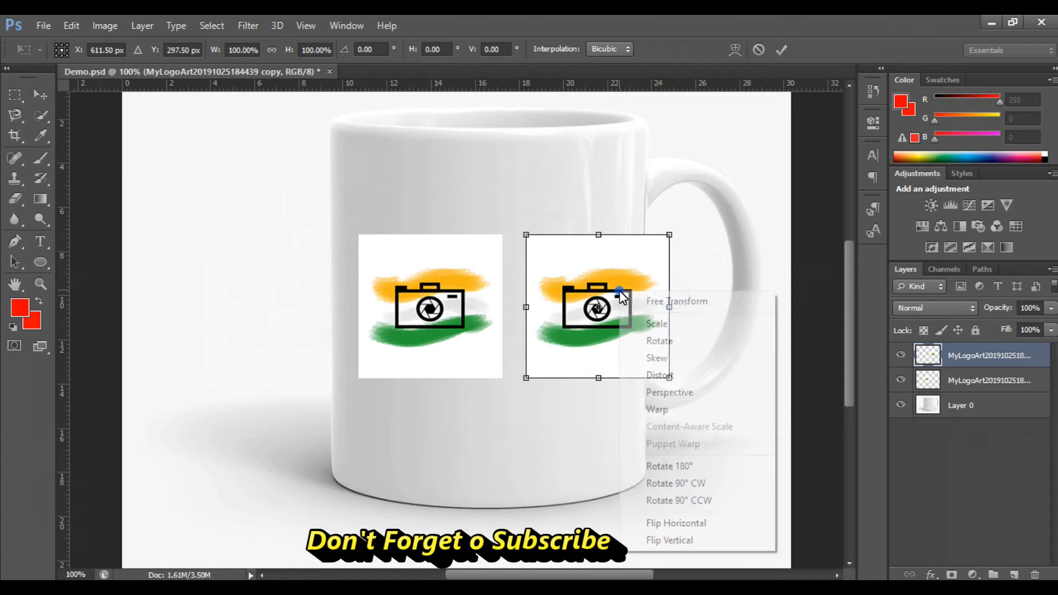
click(683, 376)
drag(667, 307, 434, 303)
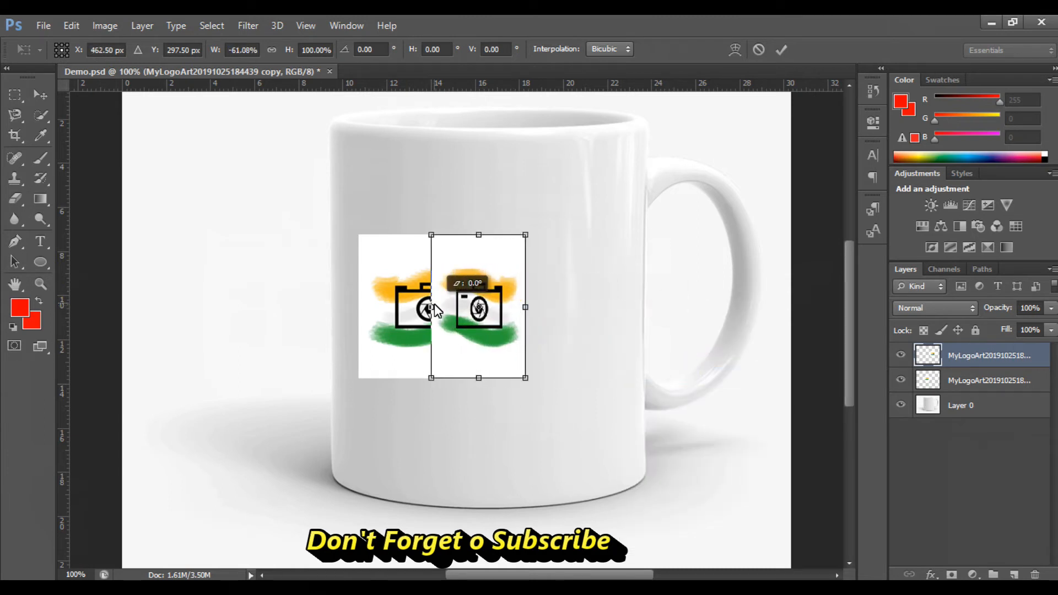
drag(510, 283, 650, 307)
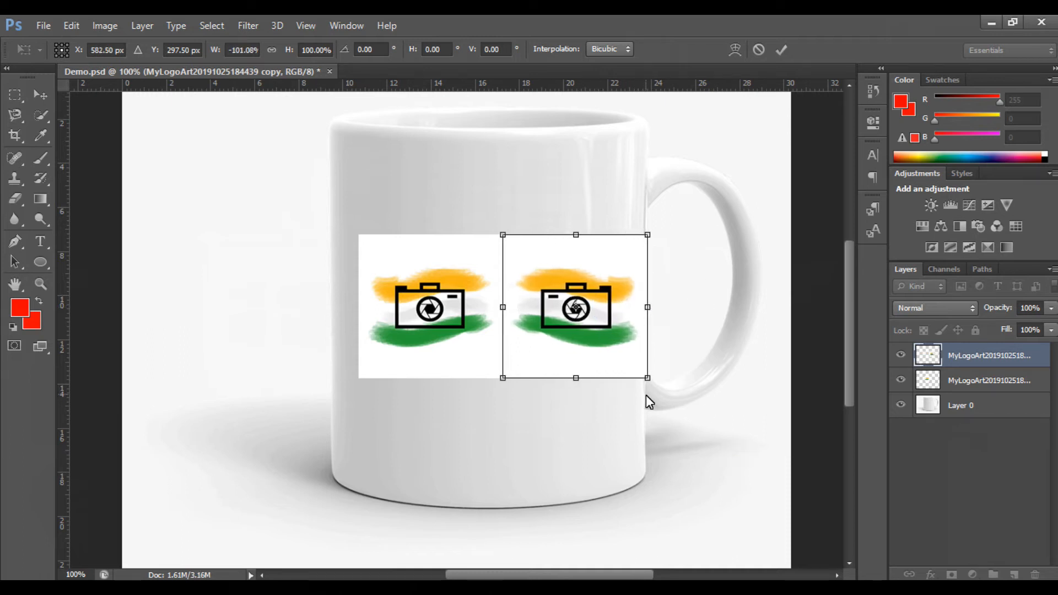
key(Return)
Step: Shift the two logos sideways to open a gap between the original and its mirrored copy
click(489, 296)
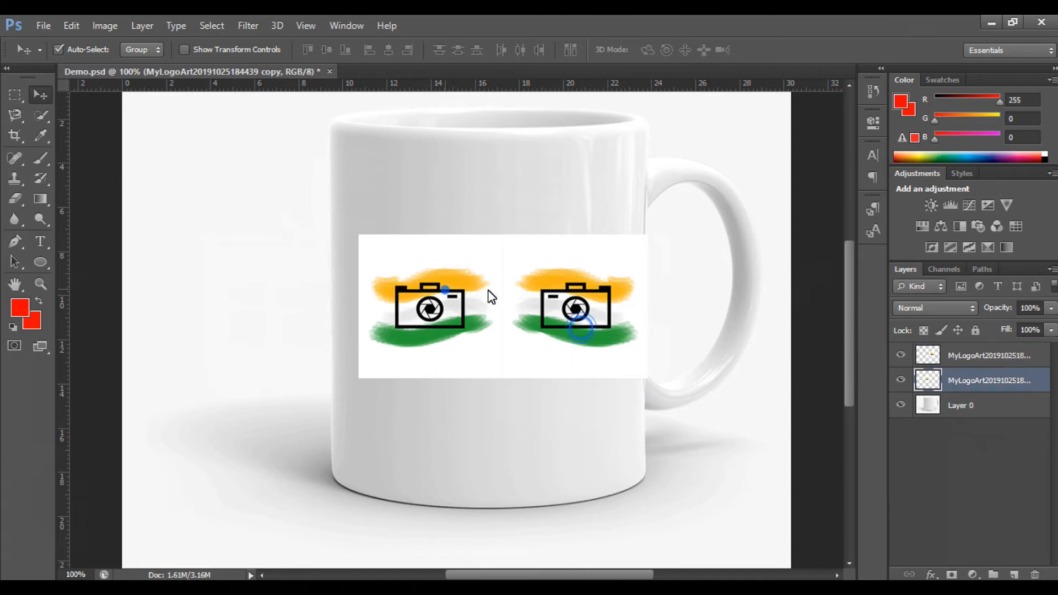
mouse_move(533, 290)
mouse_down()
mouse_move(496, 294)
mouse_move(522, 296)
mouse_up()
mouse_move(605, 289)
mouse_down()
mouse_move(593, 294)
mouse_move(609, 296)
mouse_up()
right_click(607, 290)
click(635, 303)
key(shift+Right)
key(shift+Right)
key(shift+Right)
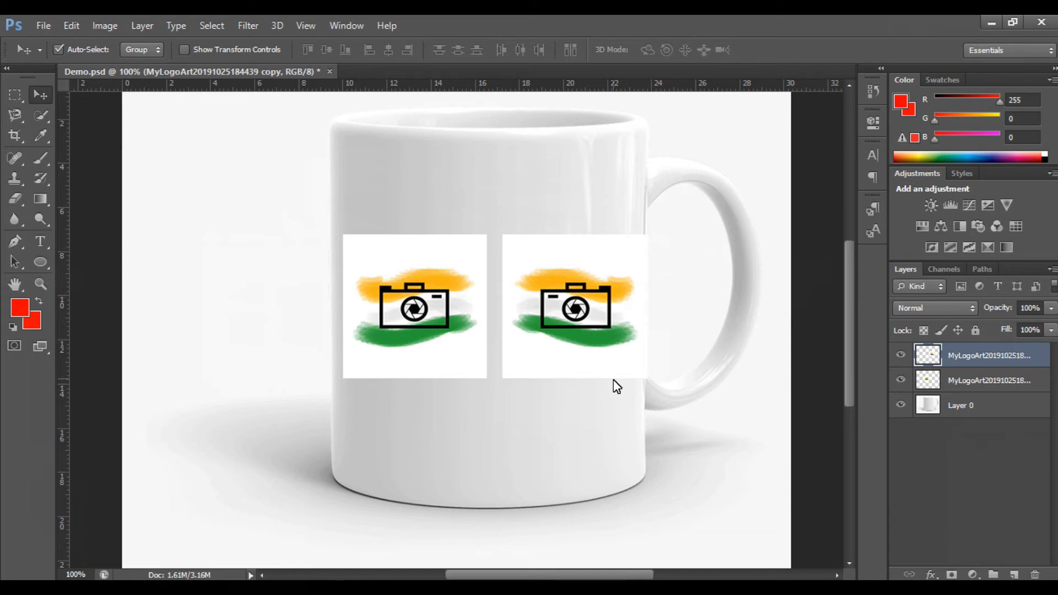
key(shift+Right)
key(shift+Right)
key(shift+Right)
Step: Select the mirrored logo copy near the handle and delete it
right_click(607, 311)
click(621, 321)
key(Delete)
Step: Move the original logo toward the mug's middle, try widening its top edge to about 151.89% with Perspective, and undo the perspective
right_click(483, 288)
click(542, 298)
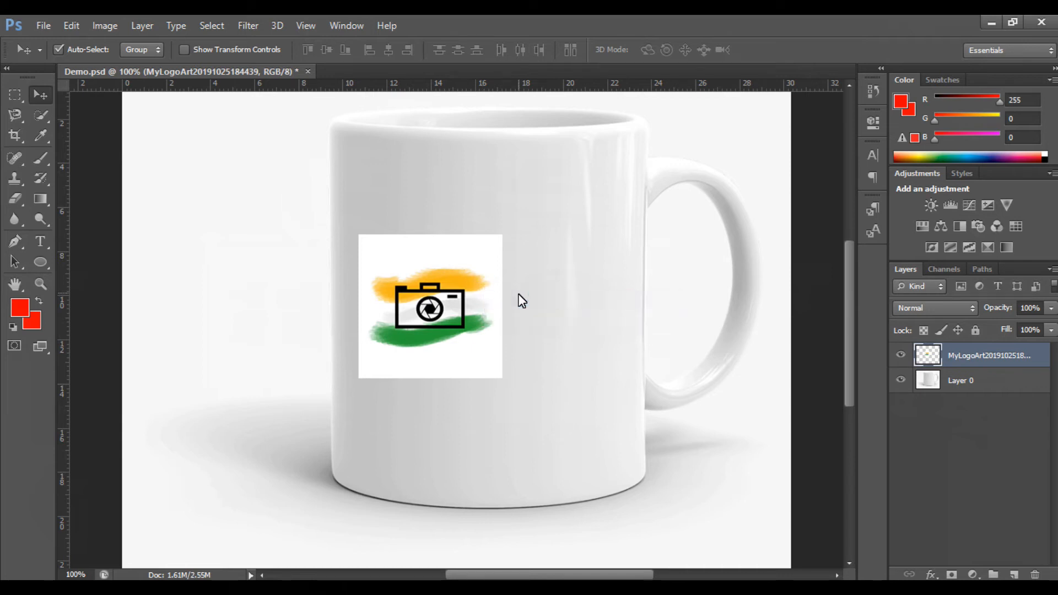
key(ctrl+t)
right_click(414, 312)
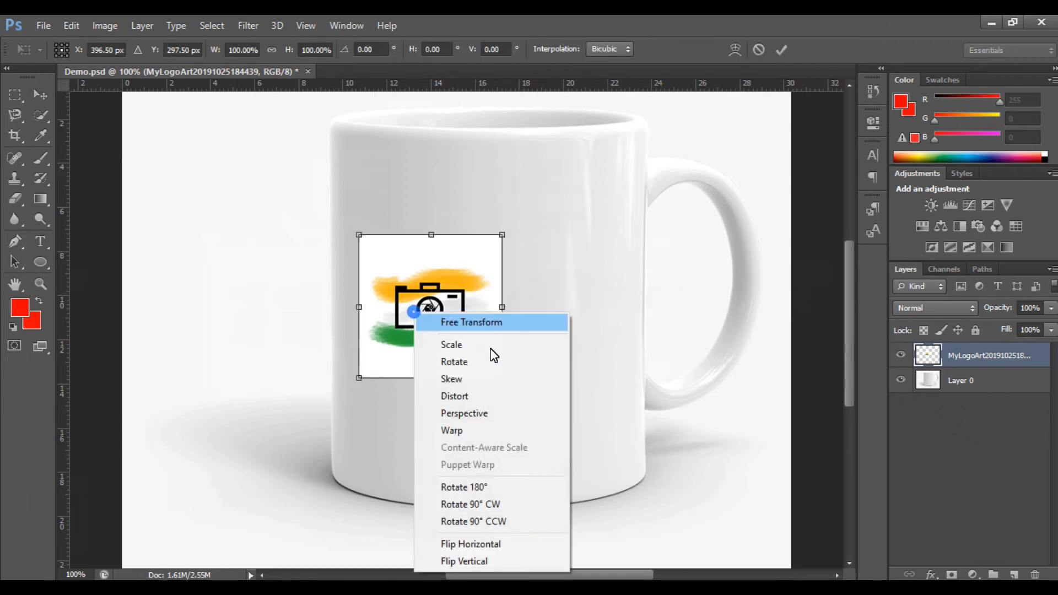
click(517, 413)
drag(445, 243, 502, 257)
drag(577, 244, 612, 224)
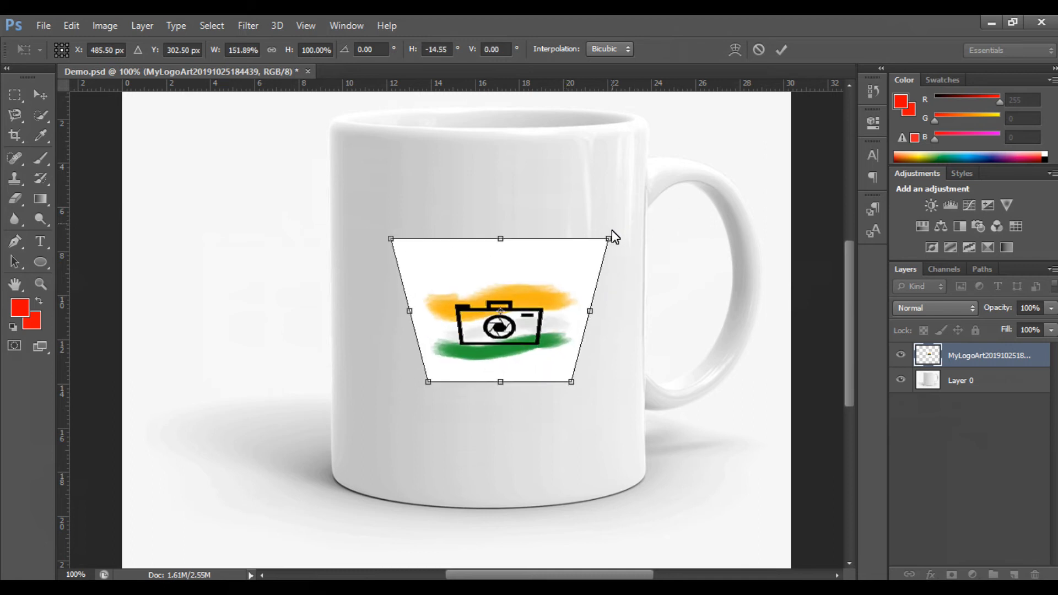
key(ctrl+z)
Step: Try skewing only the logo's upper-right corner outward by about -11.9° with Skew, and cancel the whole transform
right_click(514, 272)
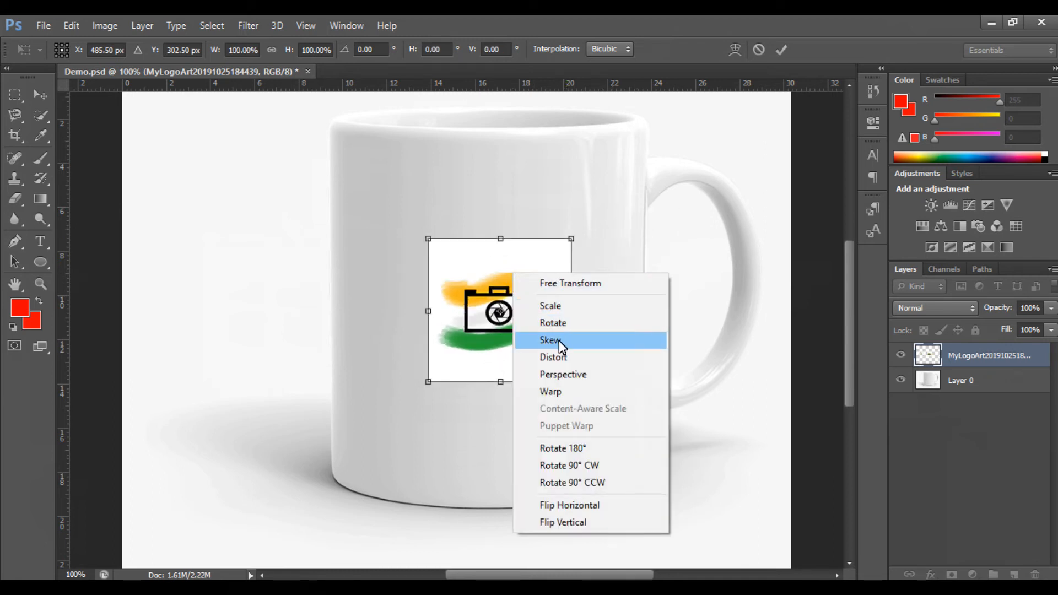
click(559, 340)
drag(570, 245, 606, 221)
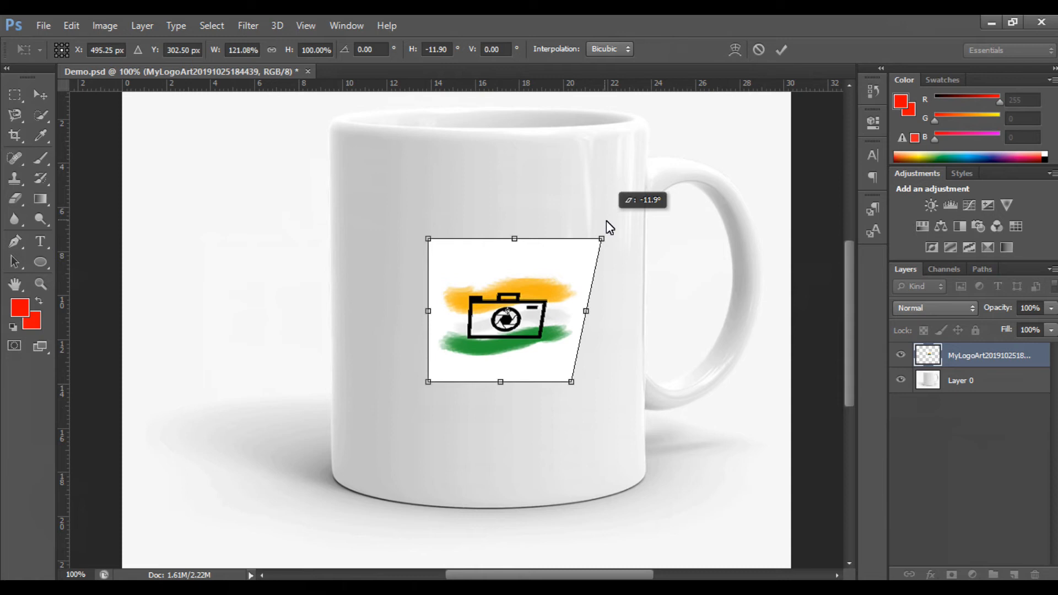
key(Escape)
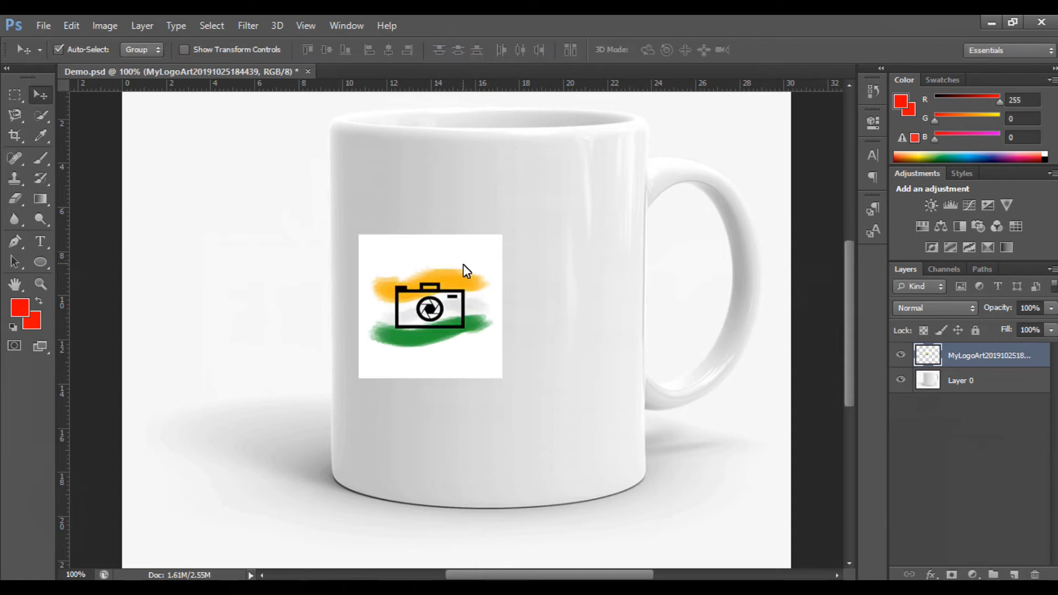
Step: Start Free Transform on the logo, try narrowing its right edge with Perspective to a vertical skew of 12.50°, and undo it
right_click(463, 263)
click(424, 261)
key(ctrl+t)
drag(479, 275, 524, 271)
right_click(524, 271)
click(570, 377)
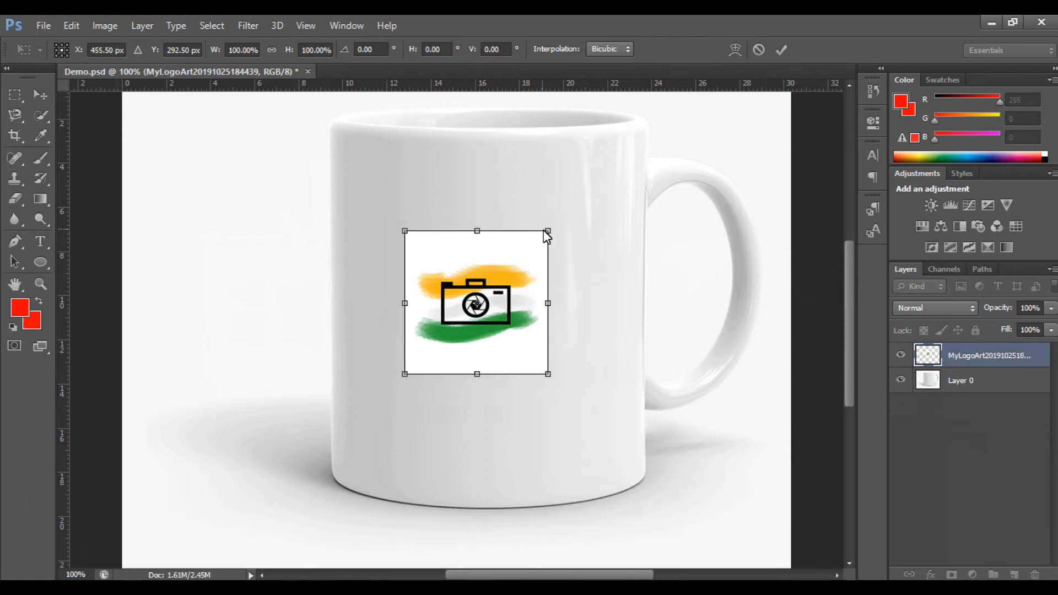
drag(549, 231, 559, 262)
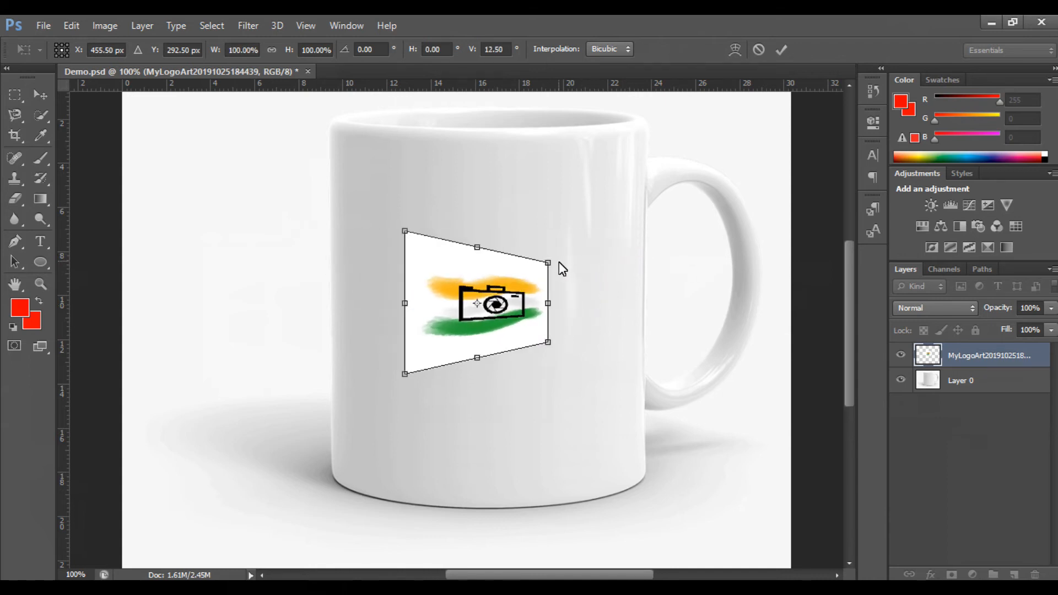
key(ctrl+z)
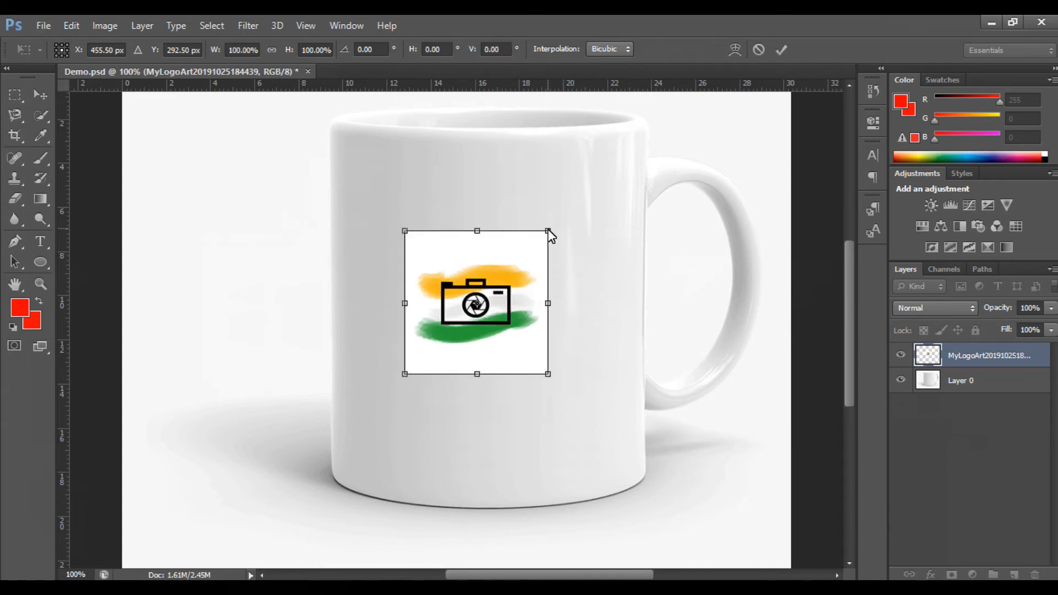
Step: Try slanting the logo's right side upward to a vertical skew of about -16.27°, and cancel the whole transform
drag(548, 303, 667, 263)
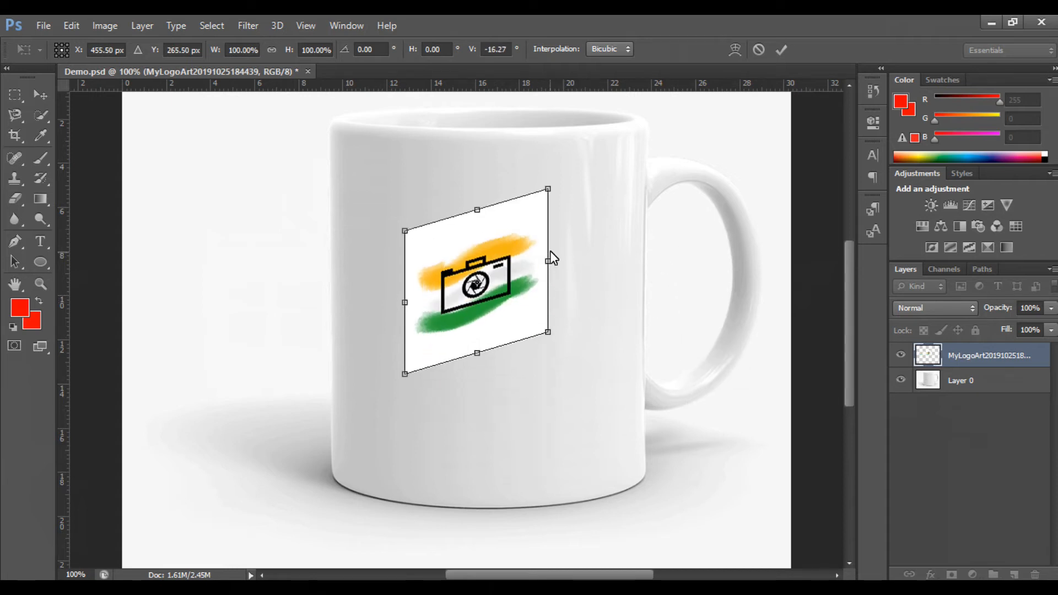
key(ctrl+z)
key(Escape)
Step: Move the logo sideways to the middle of the mug
right_click(407, 302)
click(479, 300)
drag(419, 292, 484, 284)
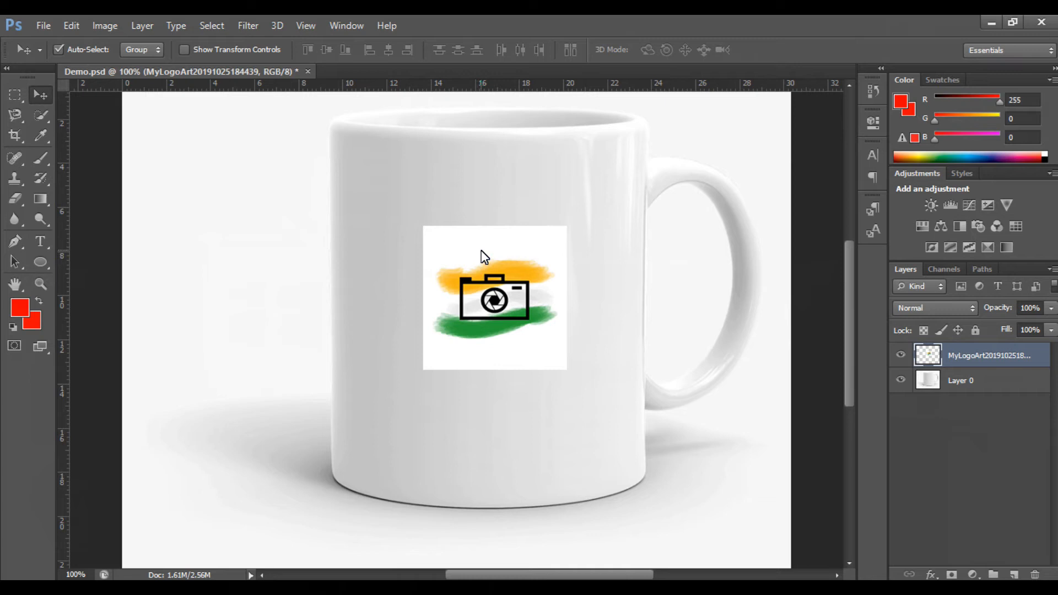
Step: Open the logo in Warp mode, try pulling the mesh's upper middle area upward, and undo the distortion
right_click(501, 268)
click(495, 255)
key(ctrl+t)
right_click(495, 255)
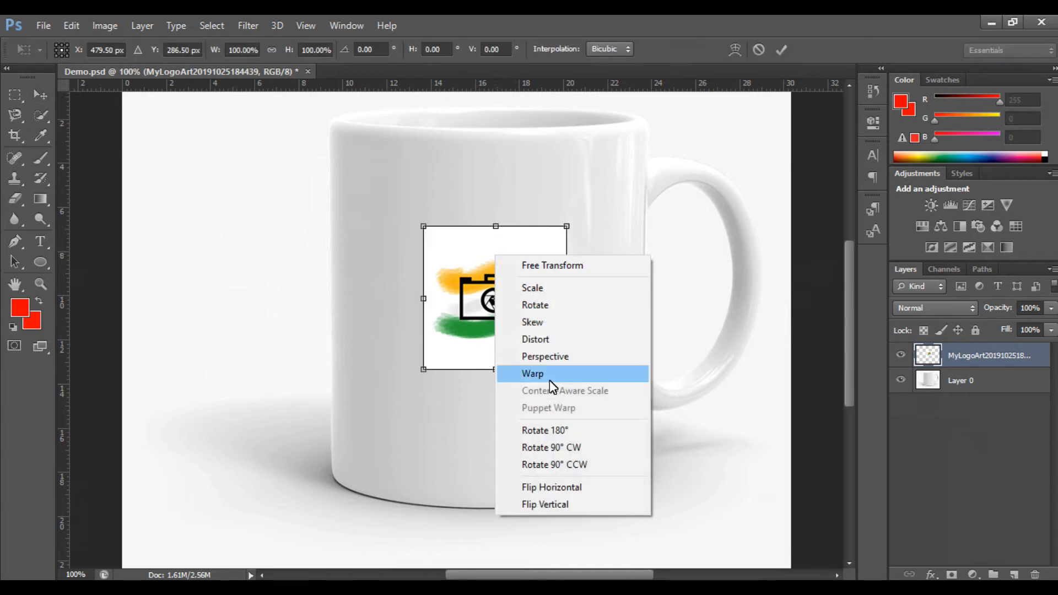
click(550, 380)
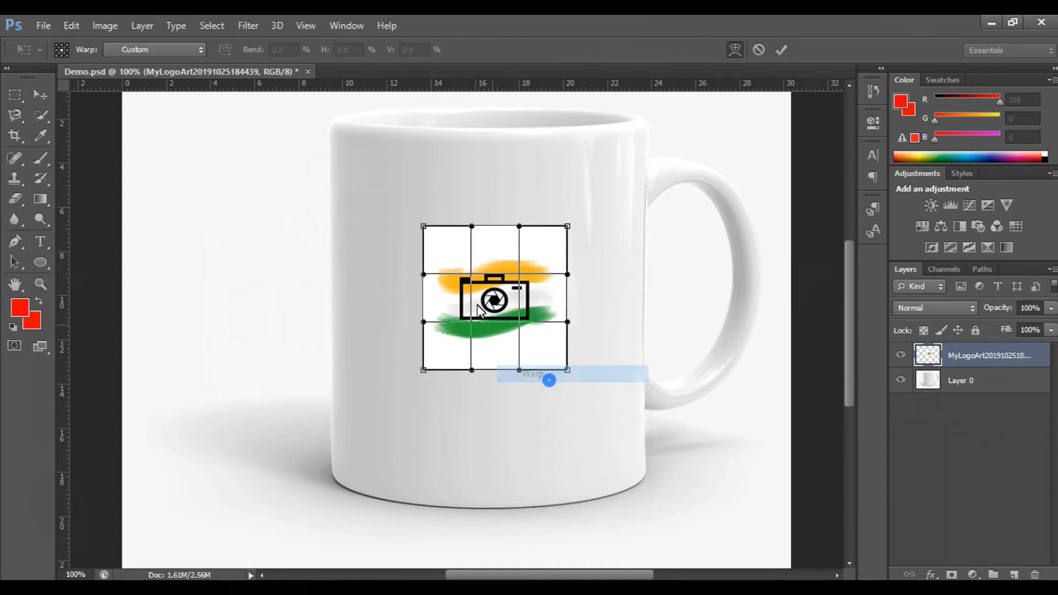
drag(496, 271, 508, 252)
key(ctrl+z)
key(ctrl+z)
Step: Try pushing the warp mesh slightly upward near the logo's upper-left corner, and undo that change
key(ctrl+plus)
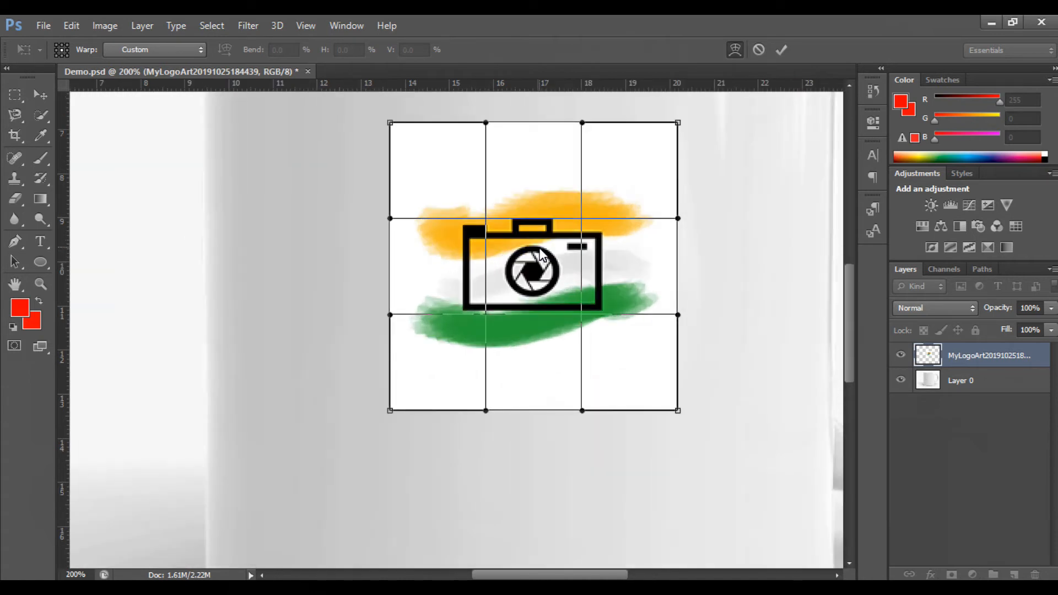
scroll(693, 209, up, 1)
drag(759, 193, 735, 389)
mouse_move(421, 371)
mouse_down()
mouse_move(414, 345)
mouse_move(417, 357)
mouse_up()
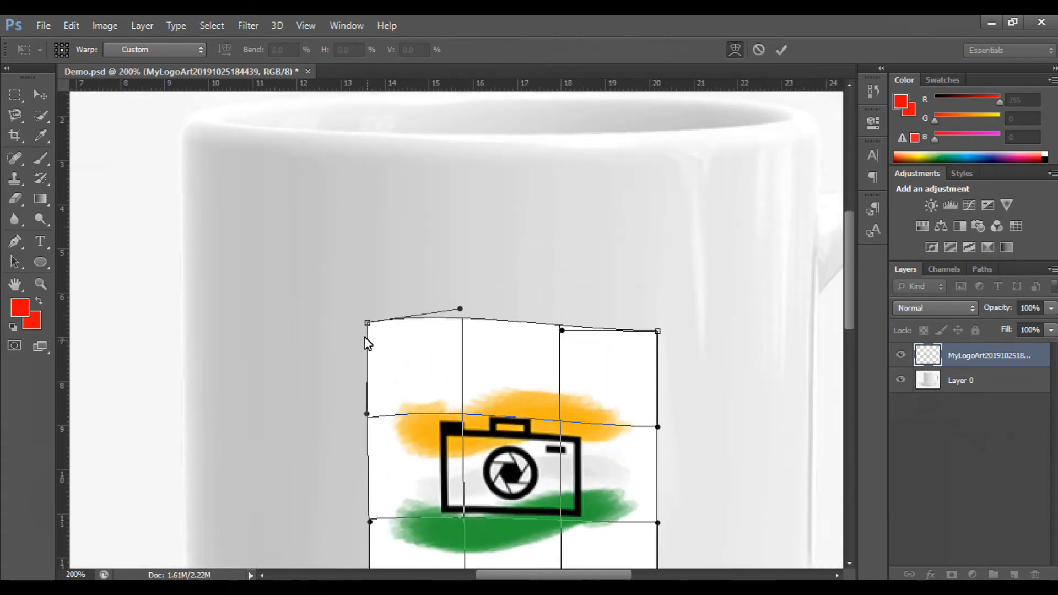
key(ctrl+z)
Step: Stretch the logo's two upper warp corners out toward the mug's sides below the rim and bend the top edge along the rim's curve
drag(372, 329, 237, 169)
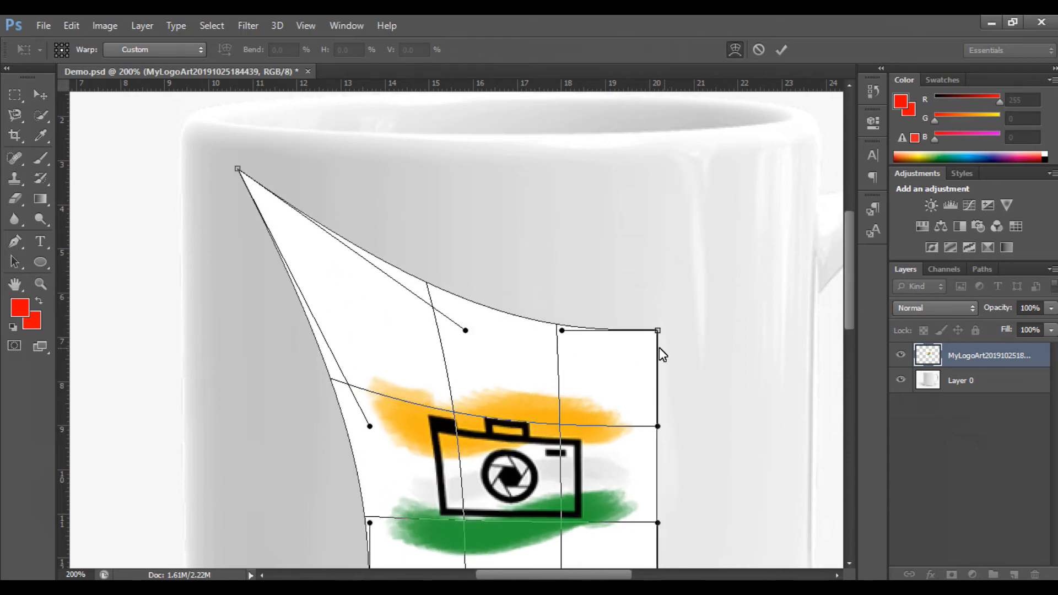
drag(658, 331, 787, 166)
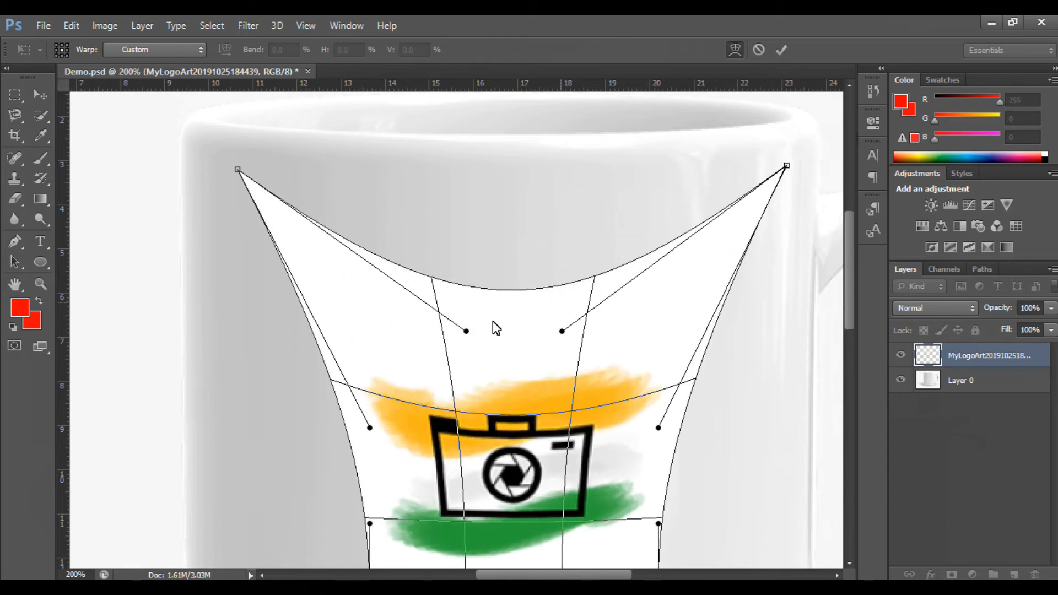
drag(518, 294, 533, 204)
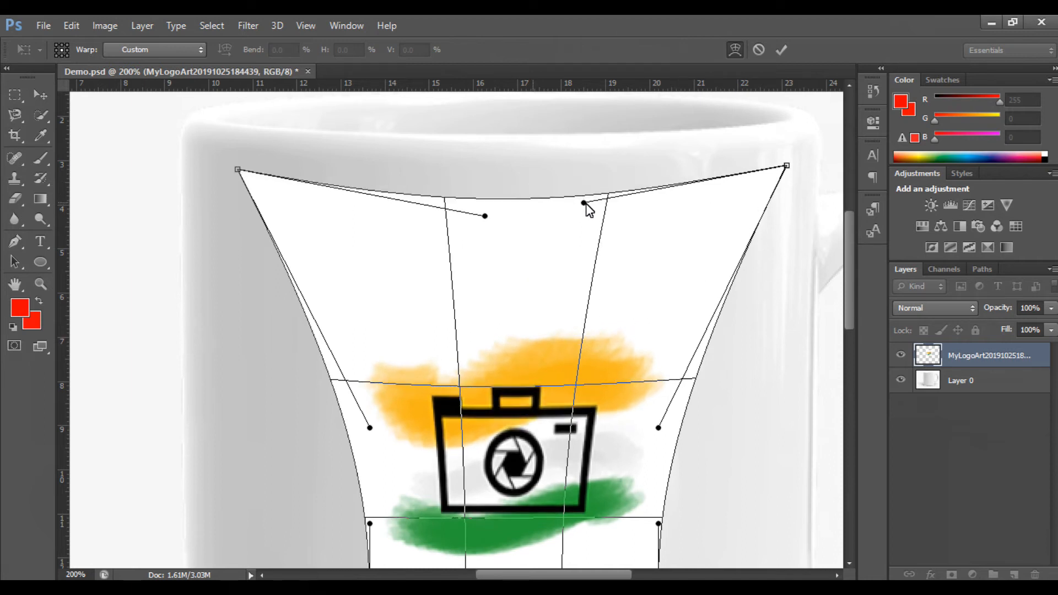
drag(786, 165, 788, 178)
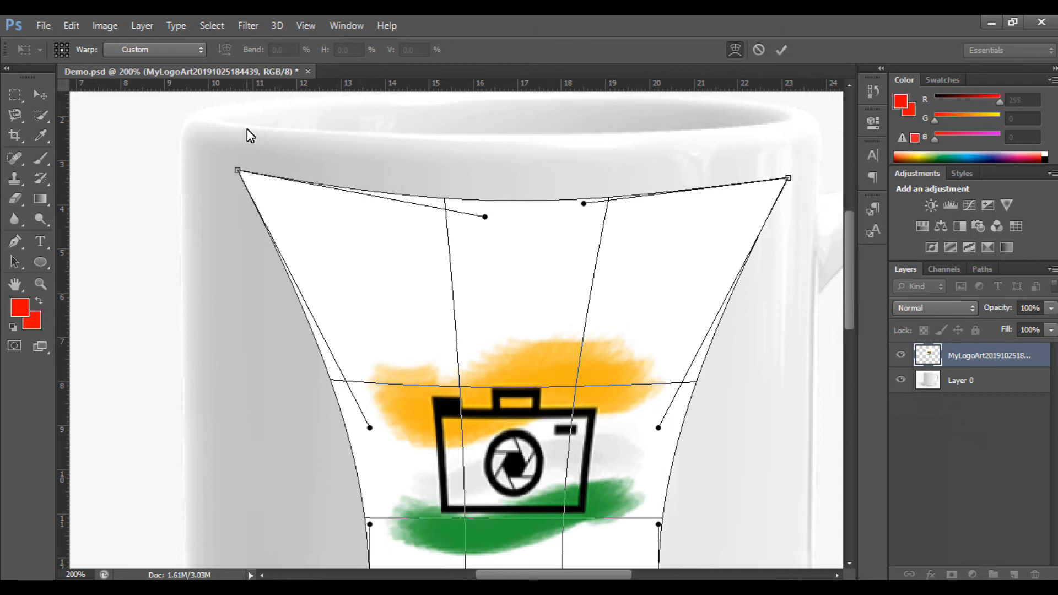
drag(237, 170, 234, 183)
Step: Pull the logo's lower-left warp corner down toward the mug's base and straighten the left edge along the mug's side
key(ctrl+minus)
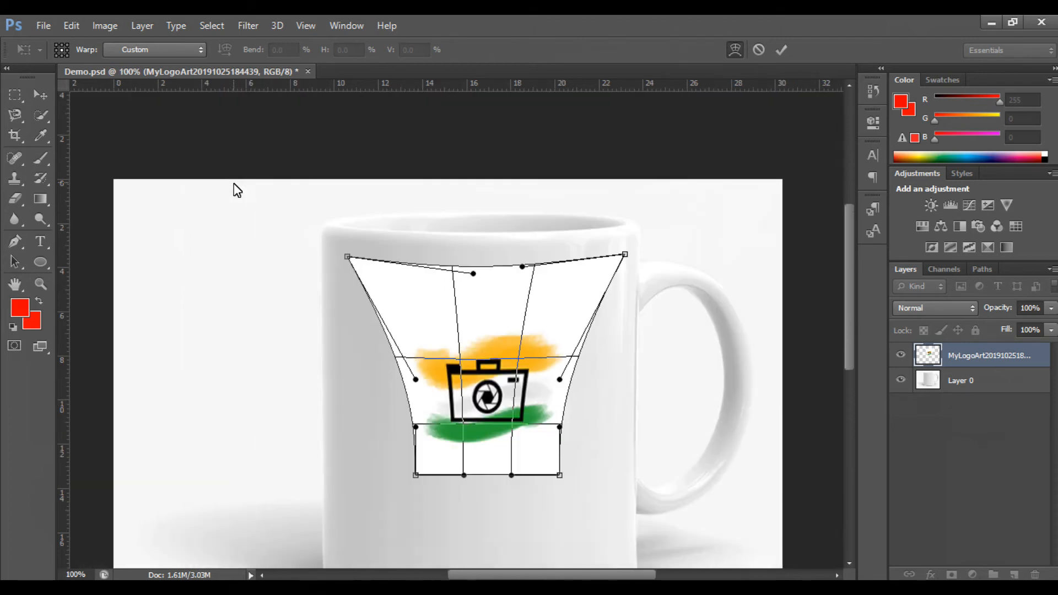
drag(418, 477, 350, 548)
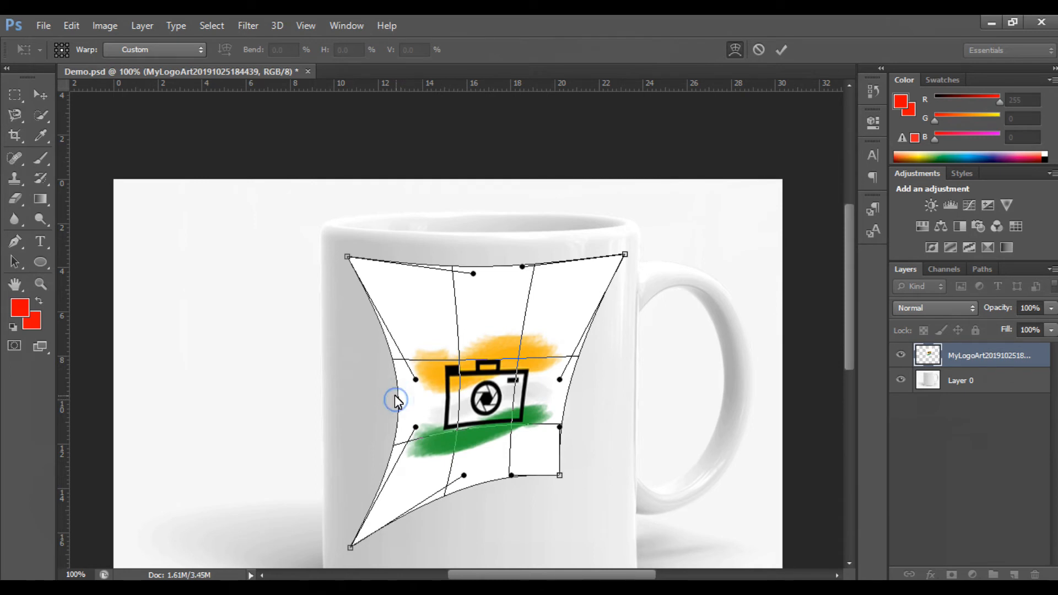
drag(401, 393, 354, 396)
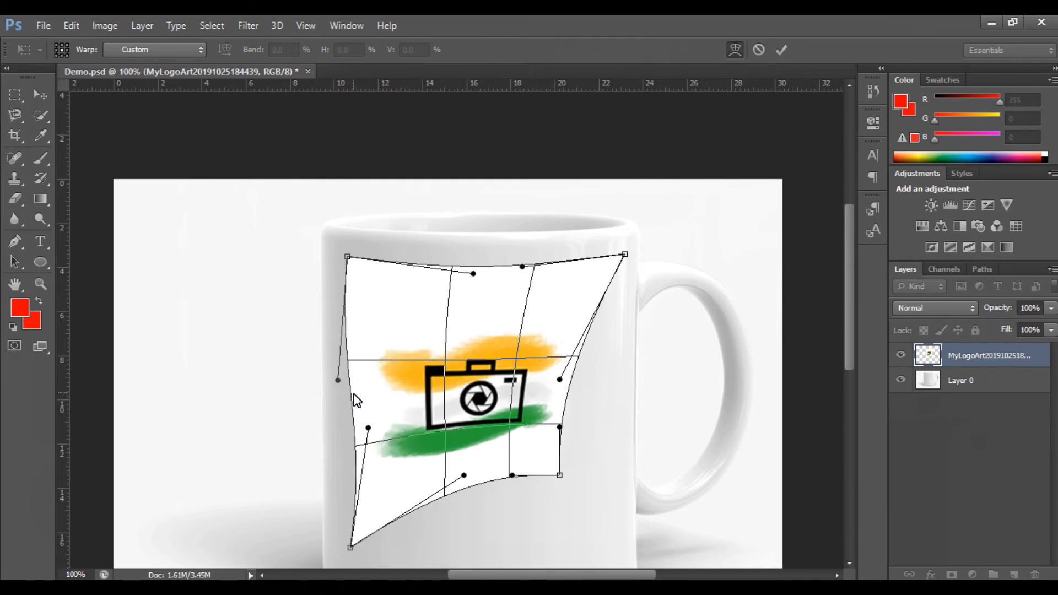
mouse_move(355, 471)
mouse_down()
mouse_move(346, 476)
mouse_move(356, 481)
mouse_up()
drag(348, 341, 355, 344)
drag(356, 470, 353, 470)
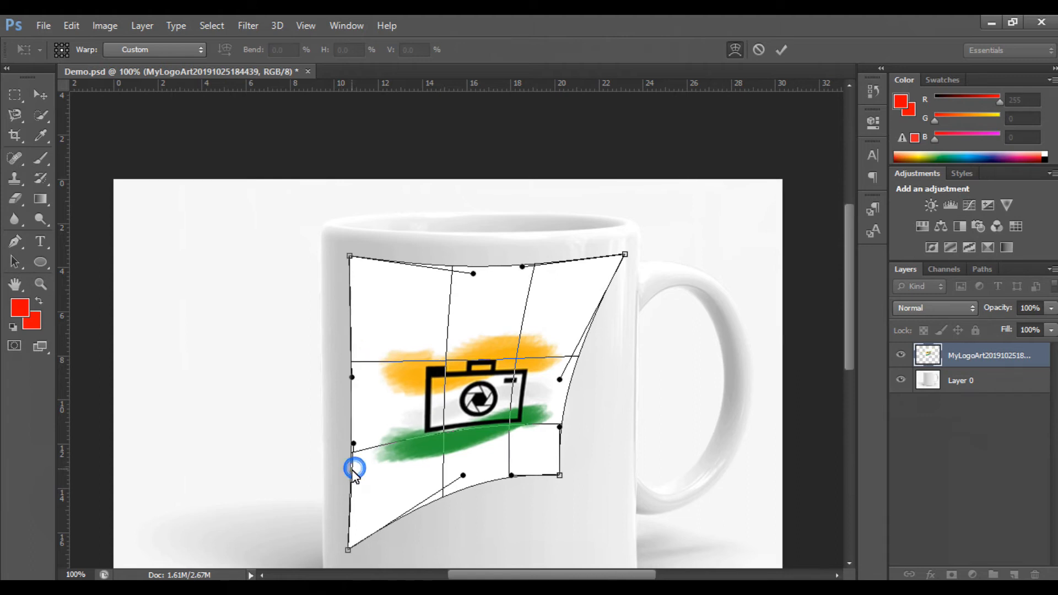
Step: Pull the logo's lower-right warp corner toward the mug's base, lower the bottom edge, and straighten the right edge along the mug
scroll(558, 392, down, 1)
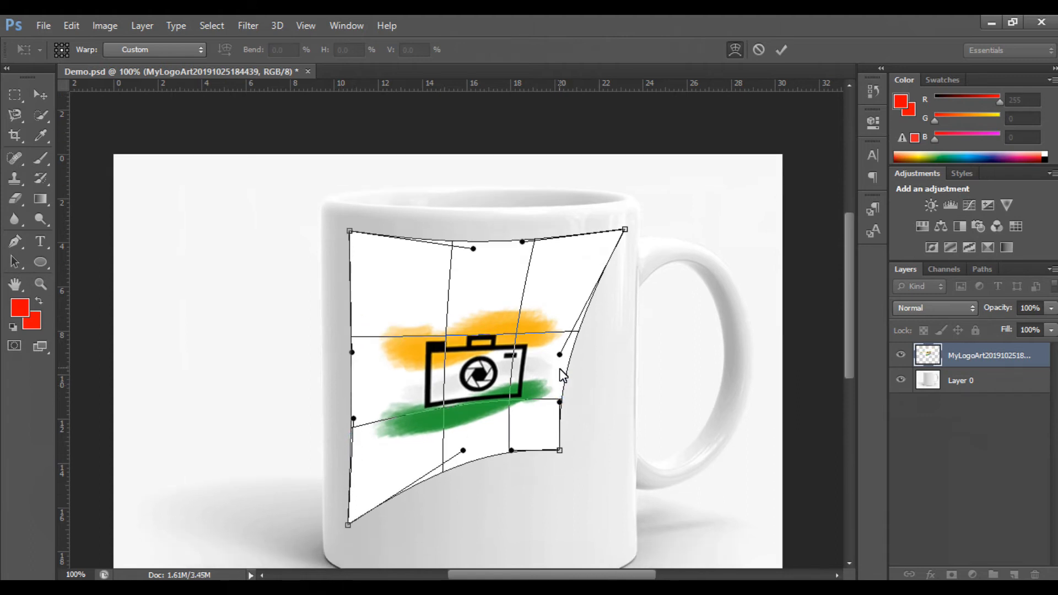
drag(563, 452, 625, 518)
right_click(483, 468)
click(508, 472)
drag(493, 467, 493, 523)
right_click(578, 372)
click(575, 379)
drag(575, 378, 624, 385)
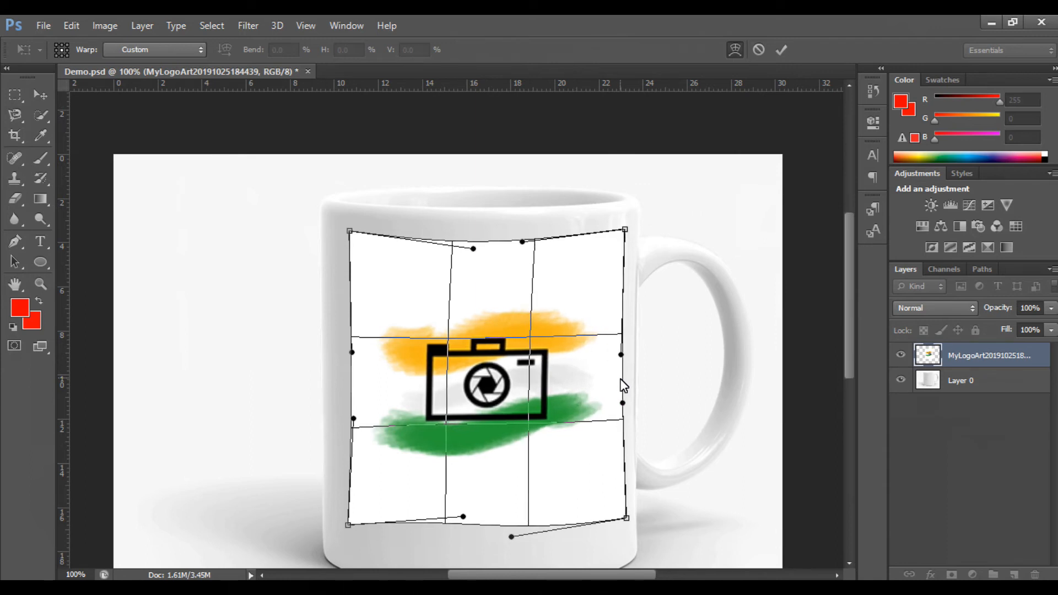
Step: Refine the warp's lower corners and top handles, curve the bottom edge to follow the mug's base, and apply the warp
drag(348, 526, 340, 544)
scroll(498, 495, down, 2)
drag(492, 489, 502, 521)
drag(627, 481, 635, 500)
drag(544, 522, 482, 535)
click(417, 512)
mouse_move(474, 211)
mouse_down()
mouse_move(467, 192)
mouse_move(461, 210)
mouse_up()
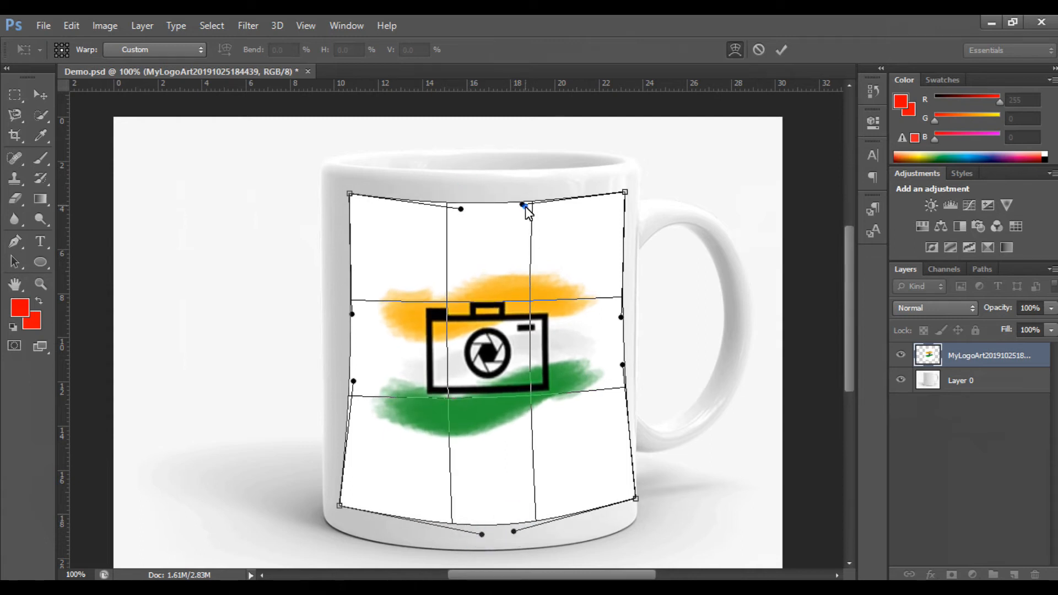
drag(525, 205, 526, 211)
key(Return)
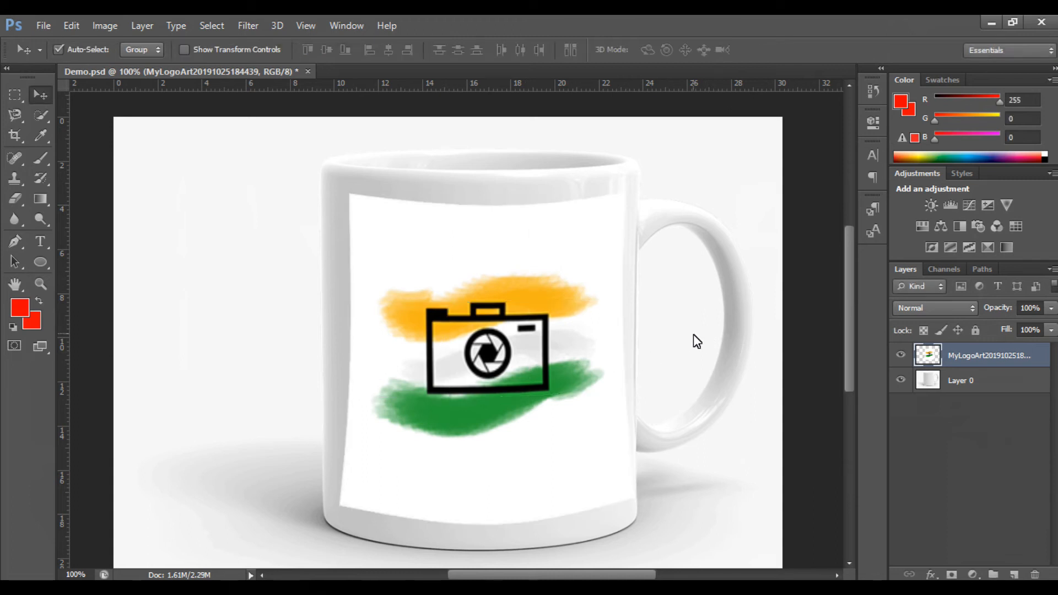
Step: Try nudging the warped logo up and left and reopening it in Warp mode, and undo both the move and the warp
drag(596, 301, 577, 300)
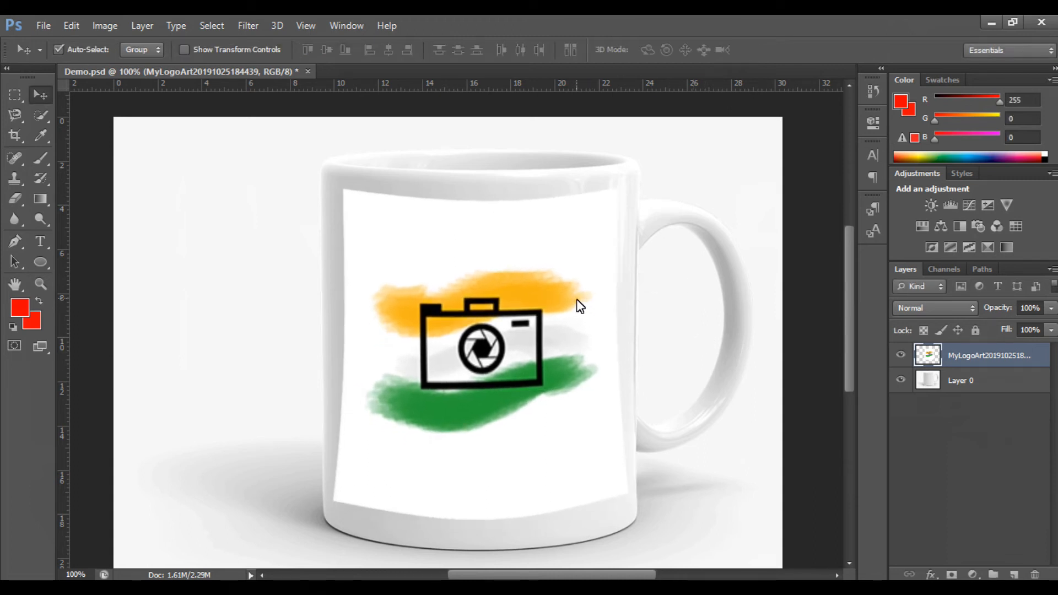
right_click(577, 299)
click(450, 283)
key(ctrl+t)
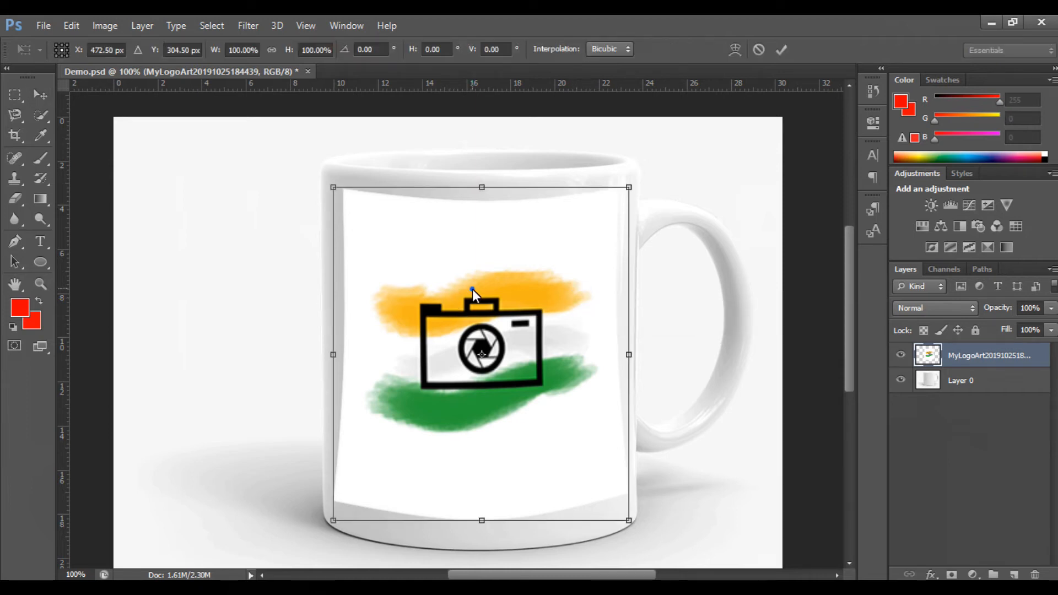
right_click(472, 289)
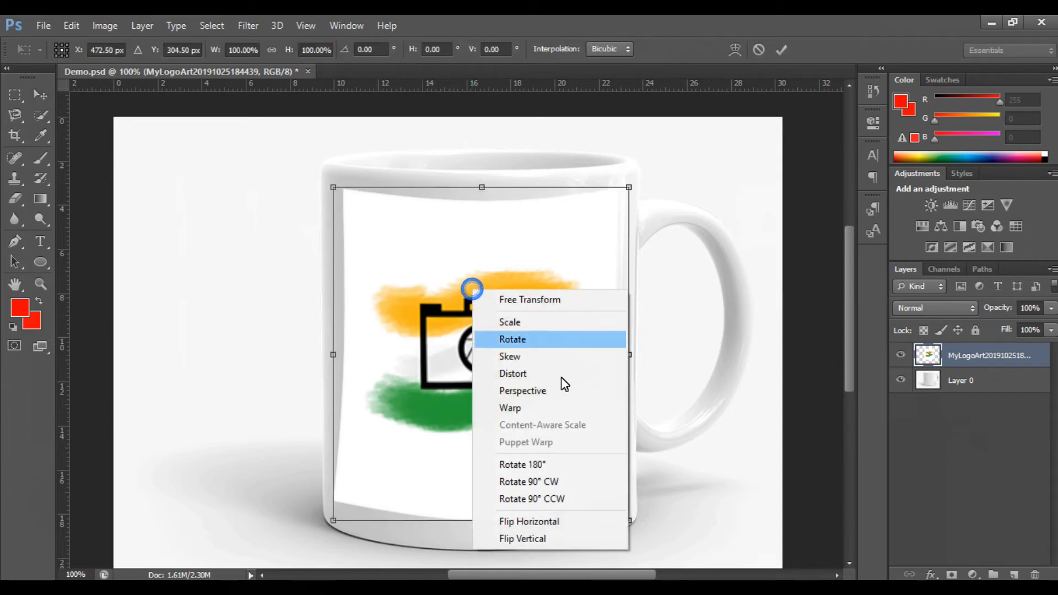
click(551, 411)
key(Return)
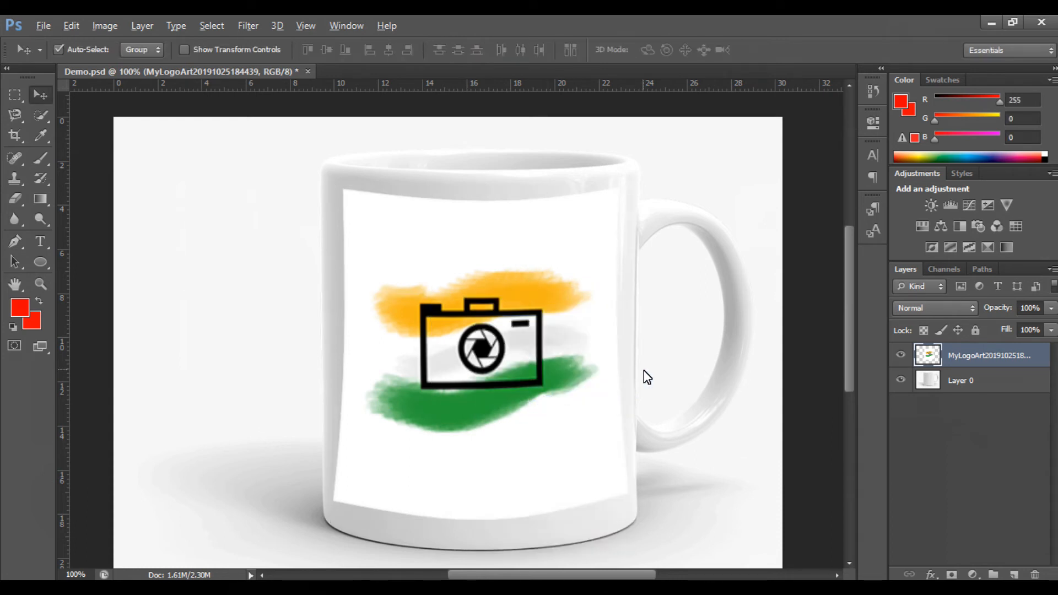
key(ctrl+alt+z)
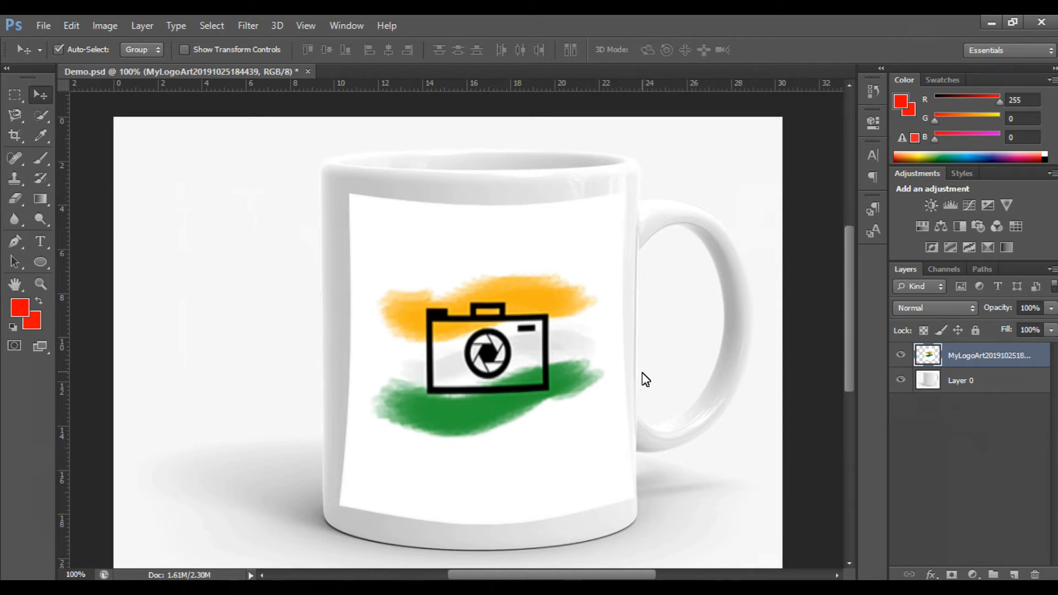
key(ctrl+alt+z)
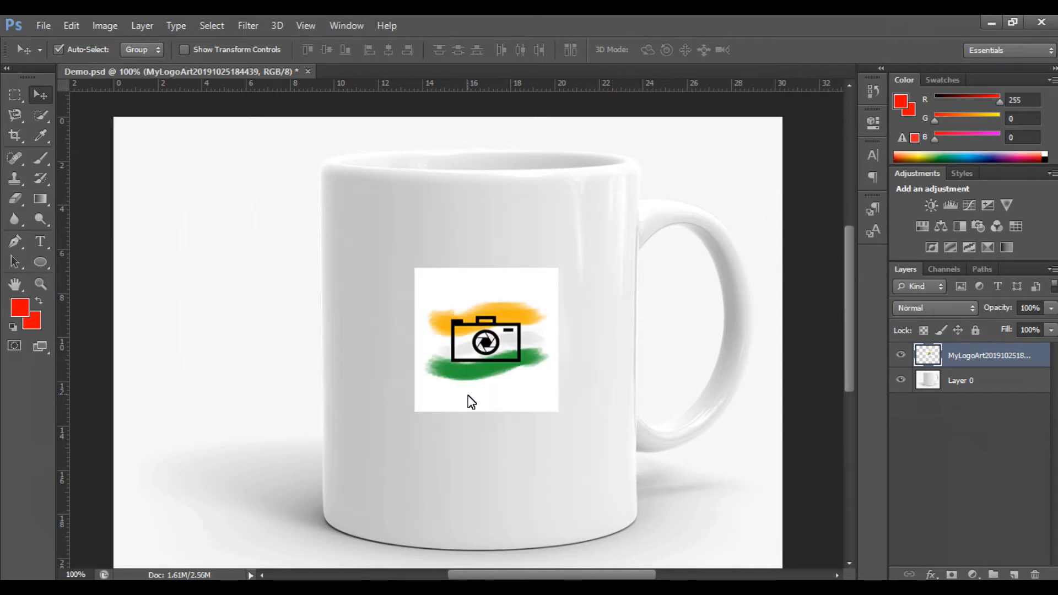
Step: Try flipping the logo horizontally and vertically with Free Transform, reverting each flip, and cancel the transform
key(ctrl+t)
right_click(484, 356)
click(606, 326)
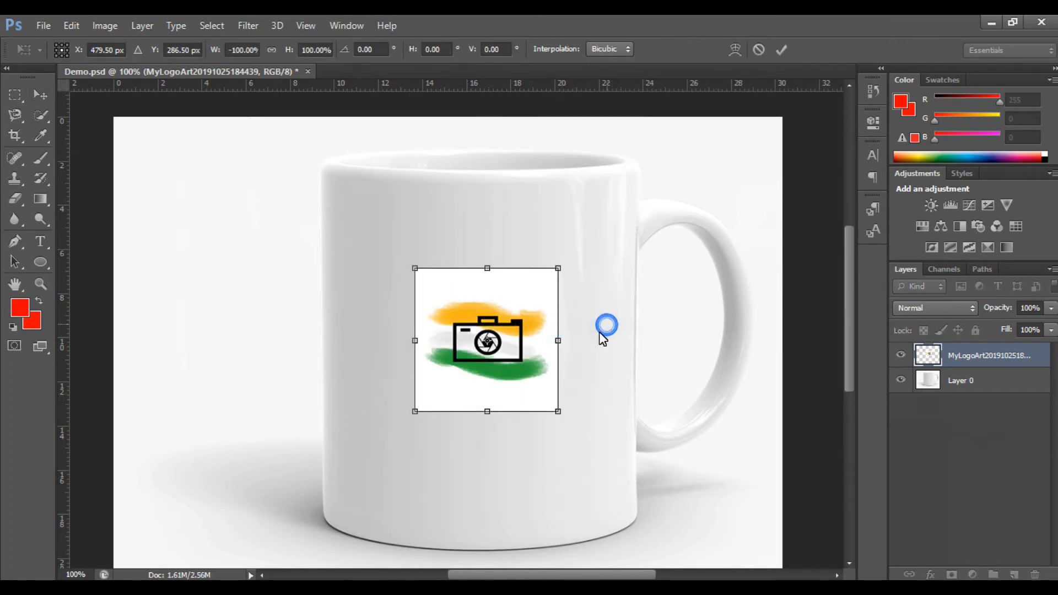
right_click(502, 319)
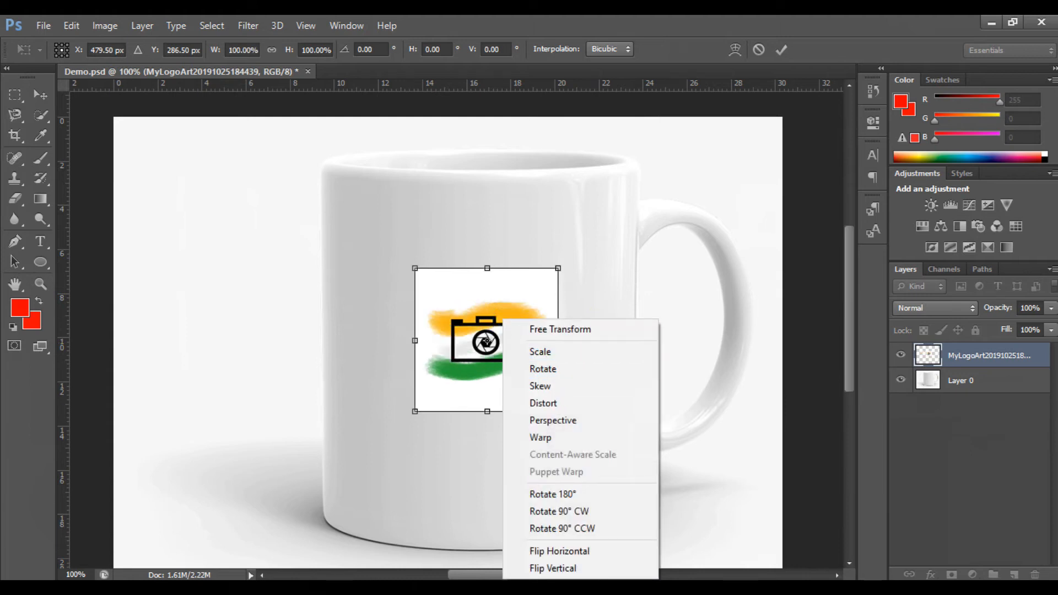
click(582, 572)
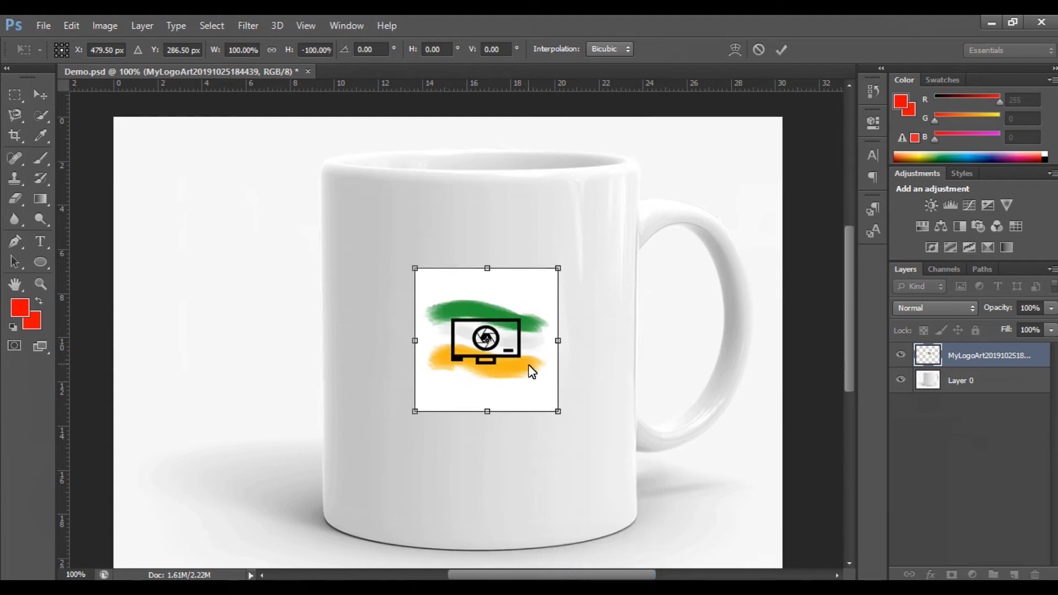
key(ctrl+z)
right_click(528, 346)
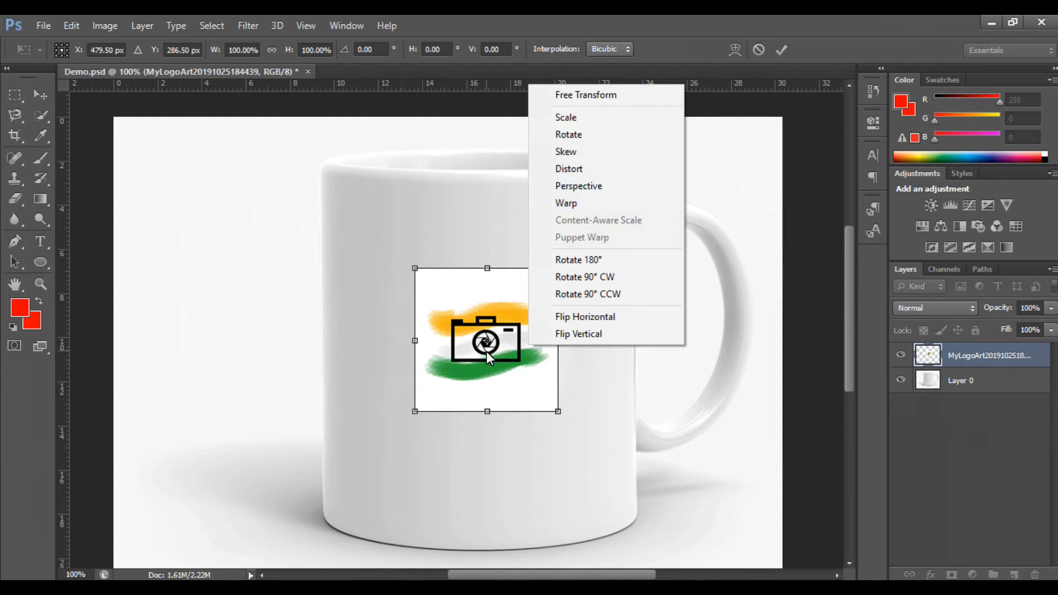
key(Escape)
key(Escape)
key(ctrl+plus)
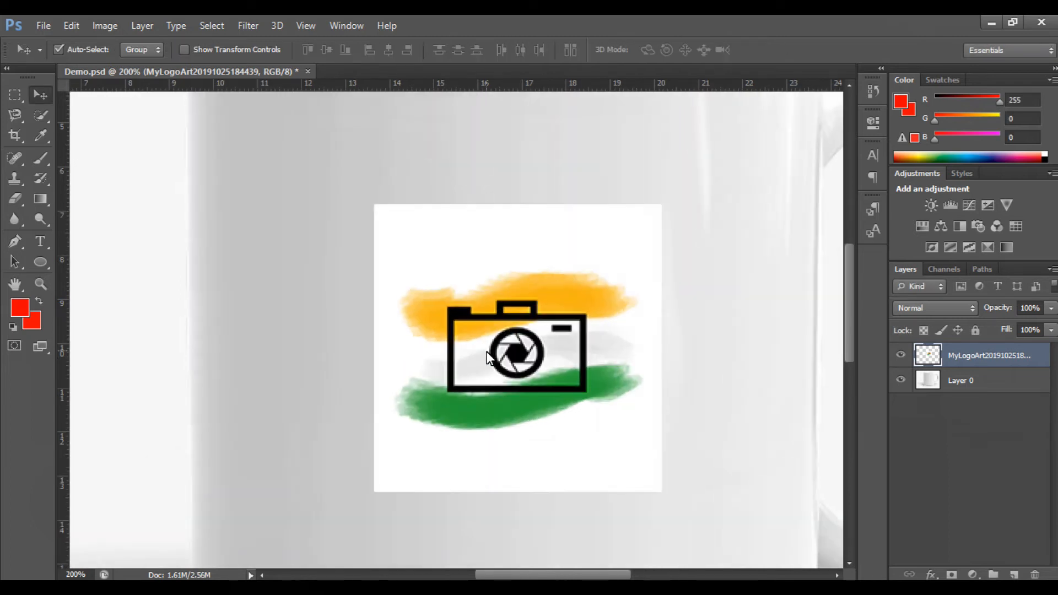
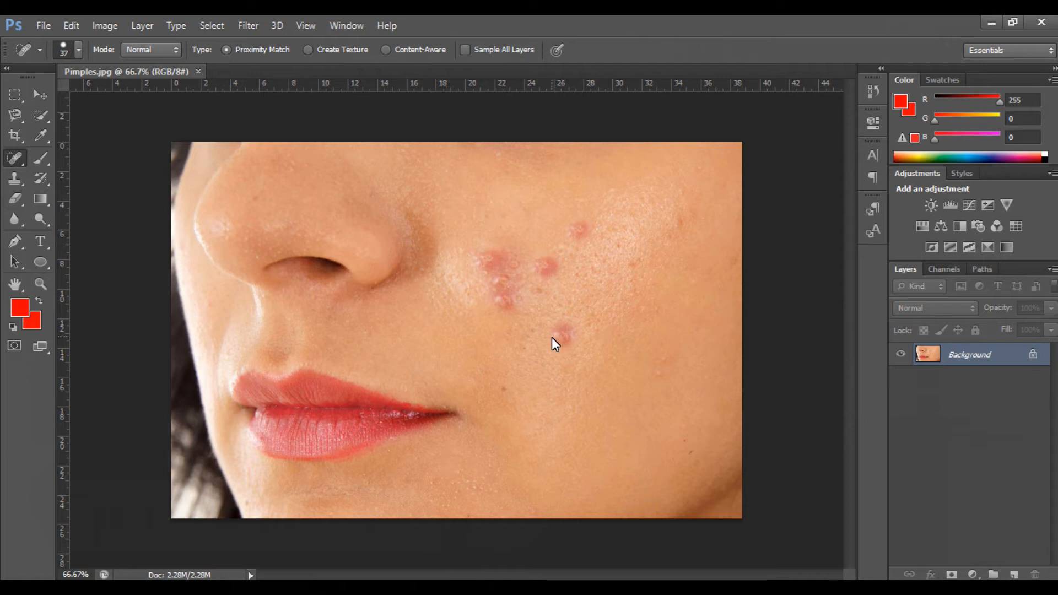
Step: Select the Spot Healing Brush Tool and set its brush size to 60 for covering the cheek blemishes
right_click(15, 159)
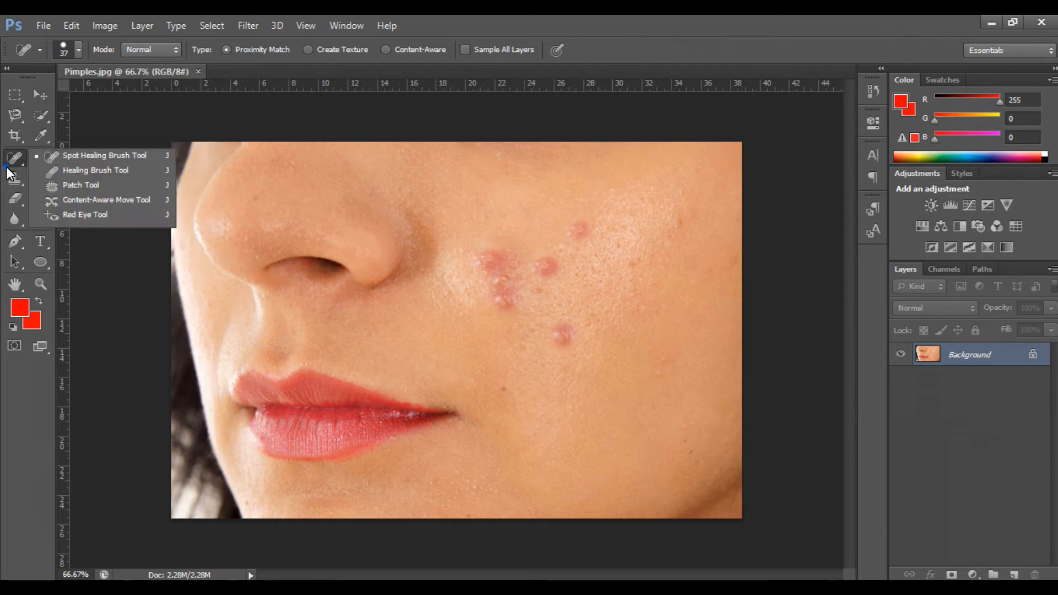
click(71, 158)
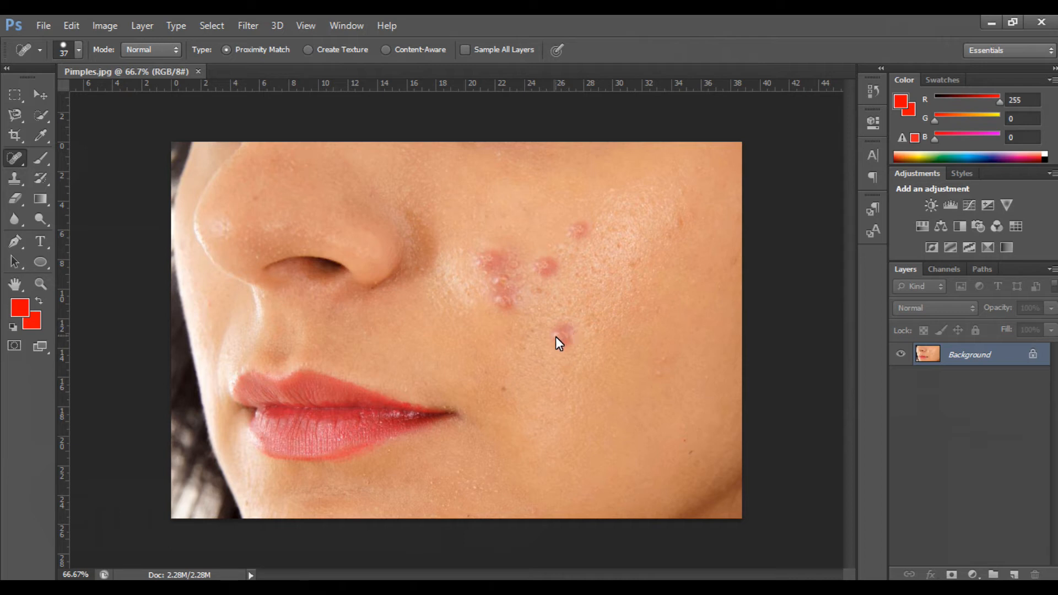
key(bracketright)
key(bracketright)
key(bracketright)
key(bracketright)
key(bracketright)
key(bracketright)
key(bracketright)
key(bracketright)
key(bracketright)
key(bracketright)
key(bracketright)
key(bracketright)
key(bracketright)
key(bracketright)
key(bracketright)
key(bracketright)
key(bracketright)
key(bracketright)
key(bracketright)
key(bracketright)
key(bracketleft)
key(bracketleft)
key(bracketleft)
key(bracketleft)
key(bracketleft)
key(bracketleft)
key(bracketleft)
right_click(13, 159)
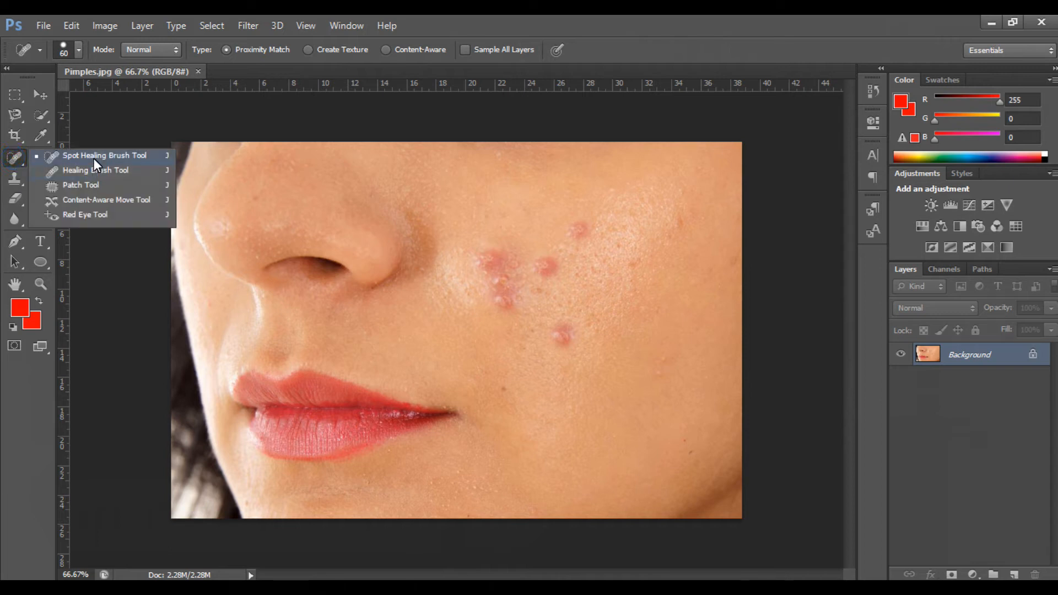
click(94, 157)
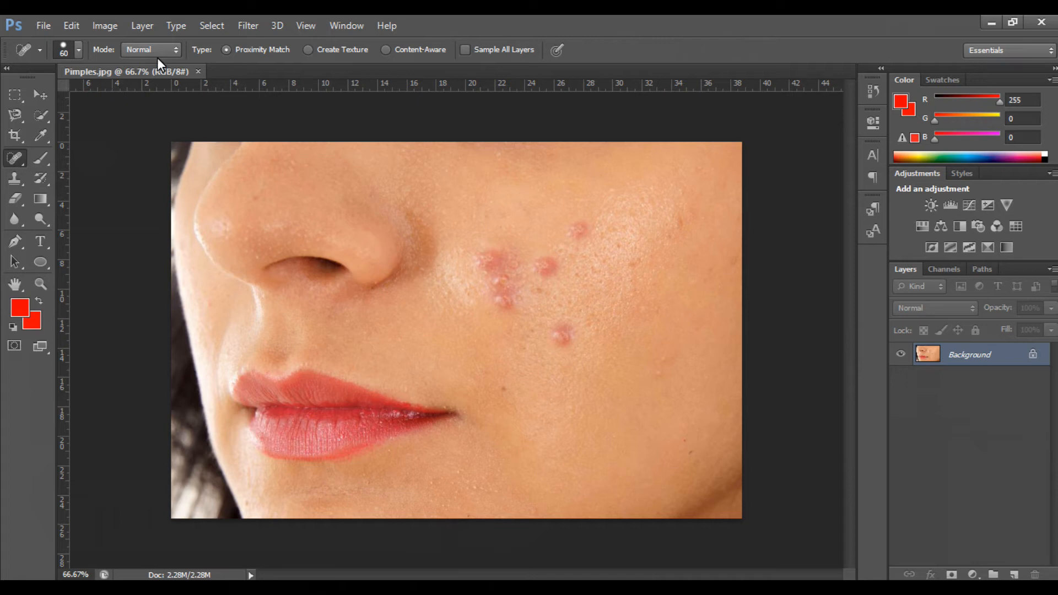
Step: Convert the locked Background into a regular editable layer with the default settings
click(77, 50)
click(614, 311)
double_click(988, 355)
click(645, 194)
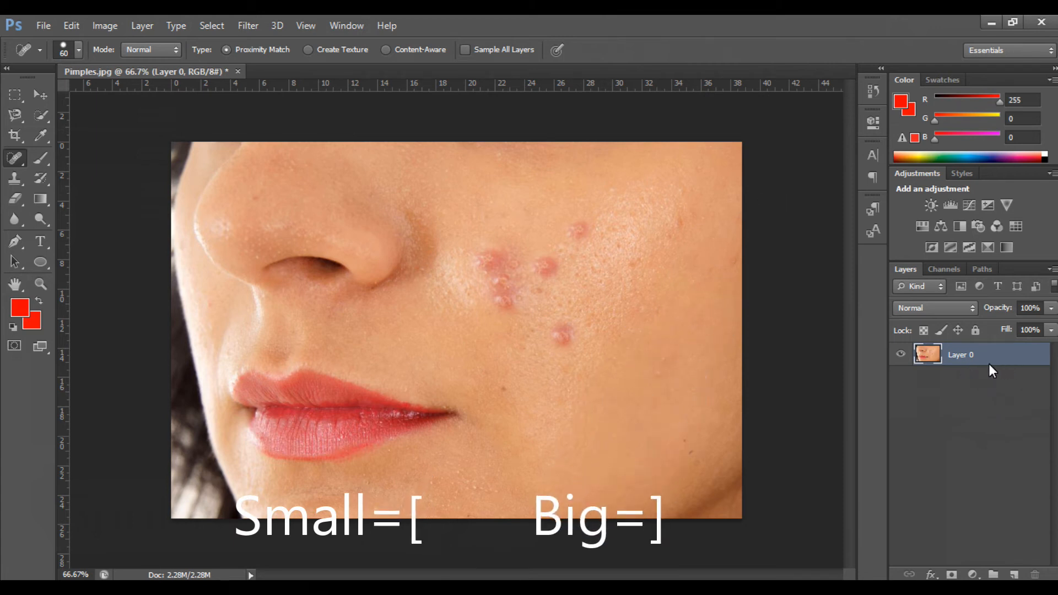
Step: Remove the separate pimples on the lower, upper and middle cheek with the Spot Healing Brush
click(562, 337)
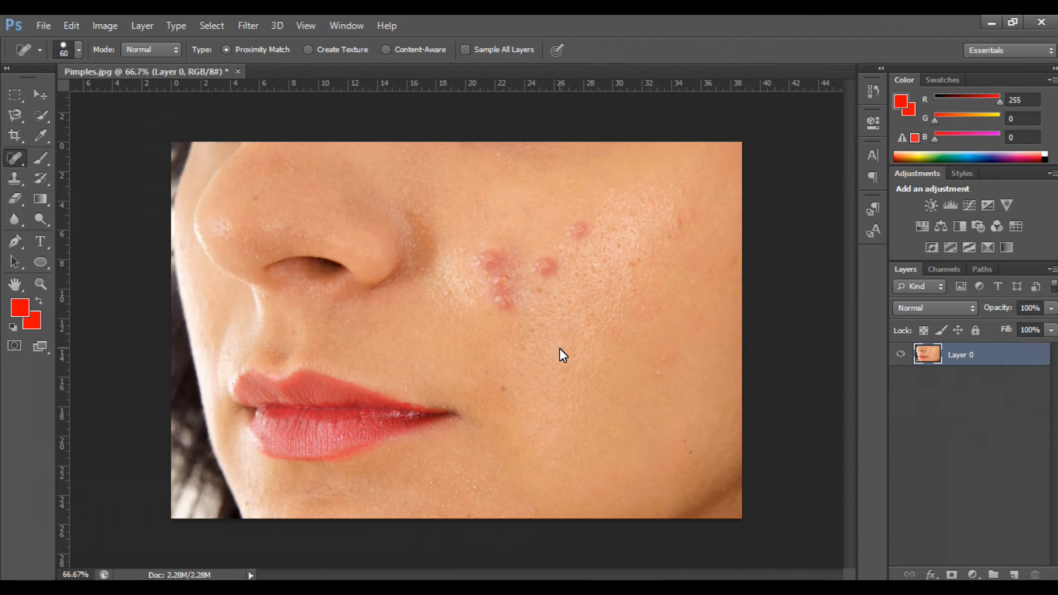
click(577, 229)
key(super)
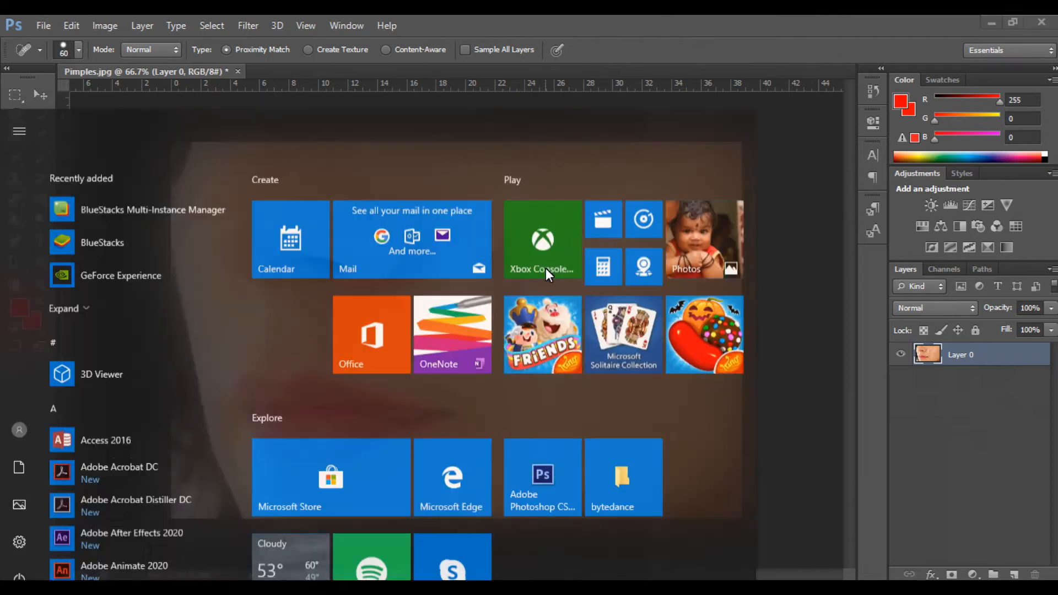
click(769, 261)
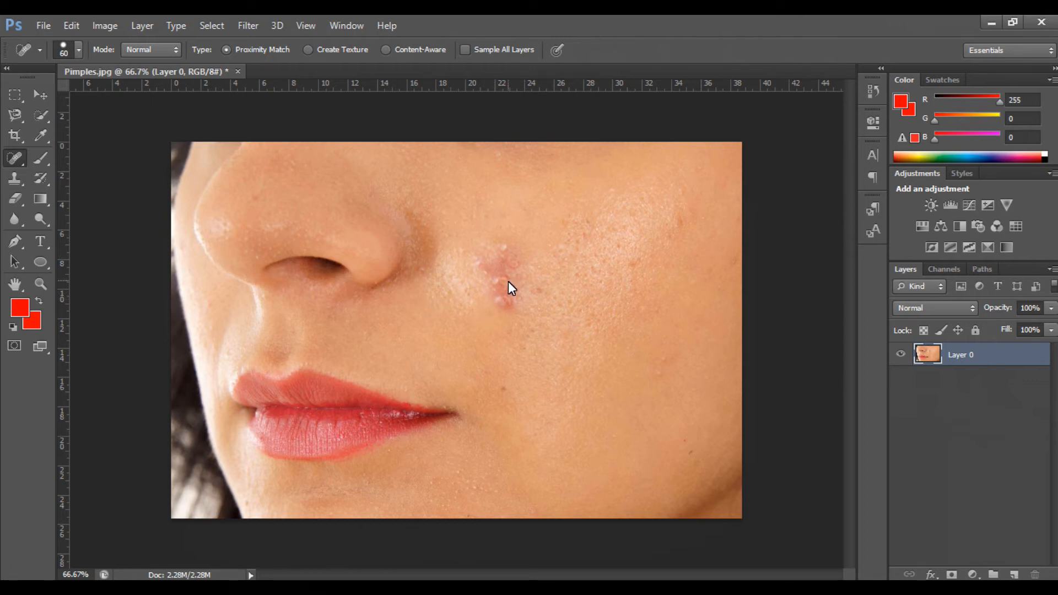
Step: Enlarge the Spot Healing Brush to 150 and remove the cluster of pimples beside the nose
key(bracketright)
key(bracketright)
key(bracketright)
key(bracketright)
key(bracketleft)
click(497, 283)
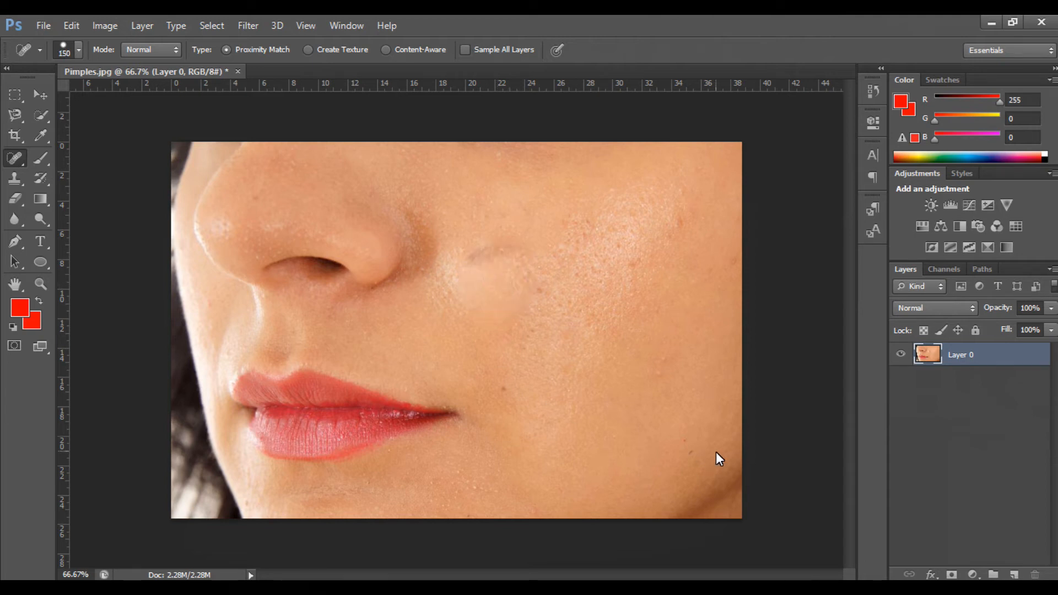
Step: Heal the leftover dark smudge beside the nose and check the cheek at 50% zoom
key(ctrl+minus)
key(ctrl+minus)
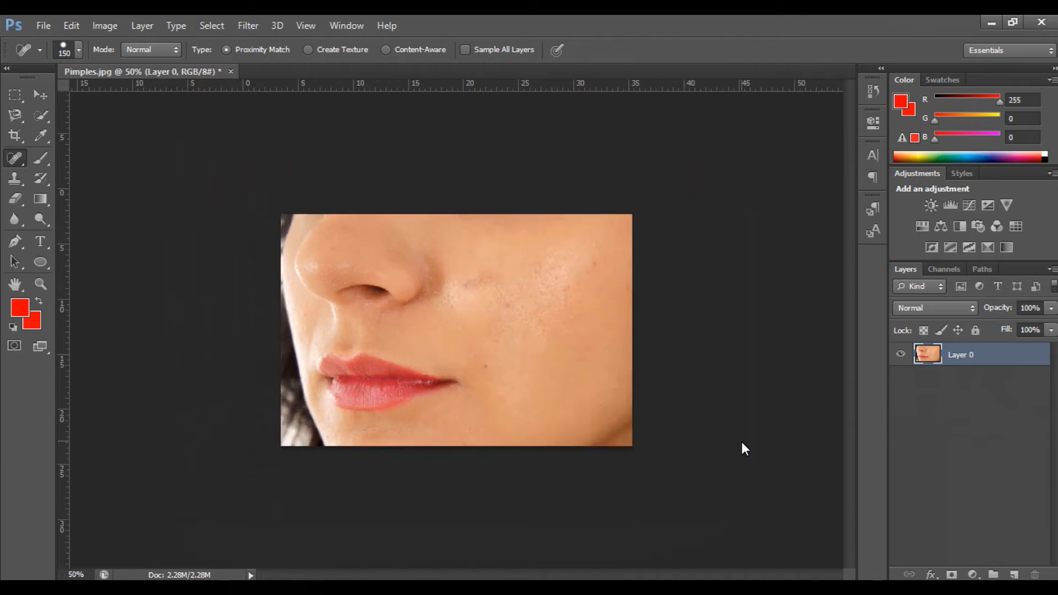
key(ctrl+minus)
key(ctrl+plus)
key(ctrl+plus)
key(ctrl+plus)
key(ctrl+plus)
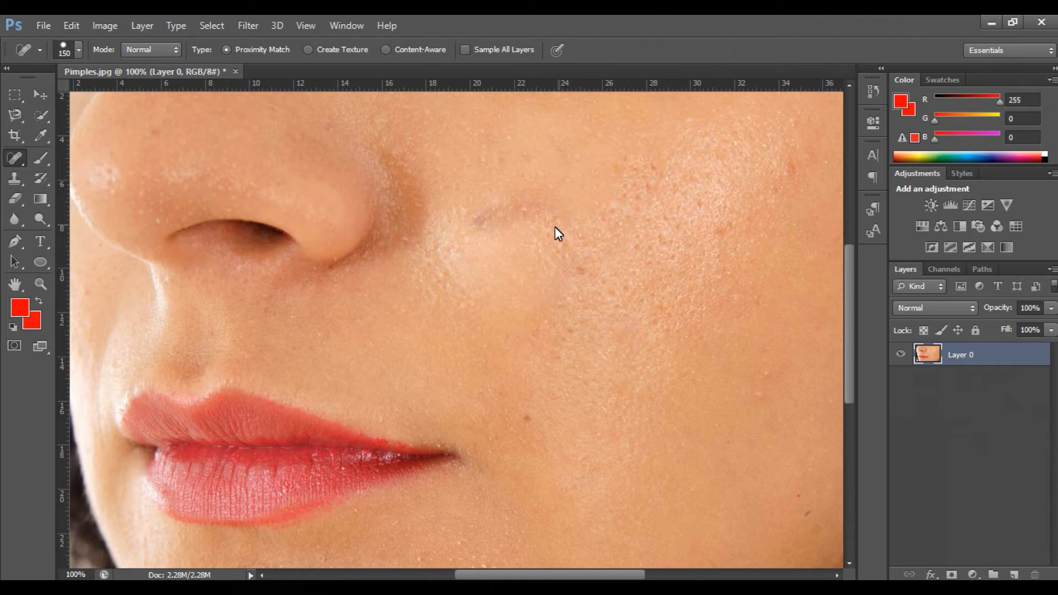
click(508, 213)
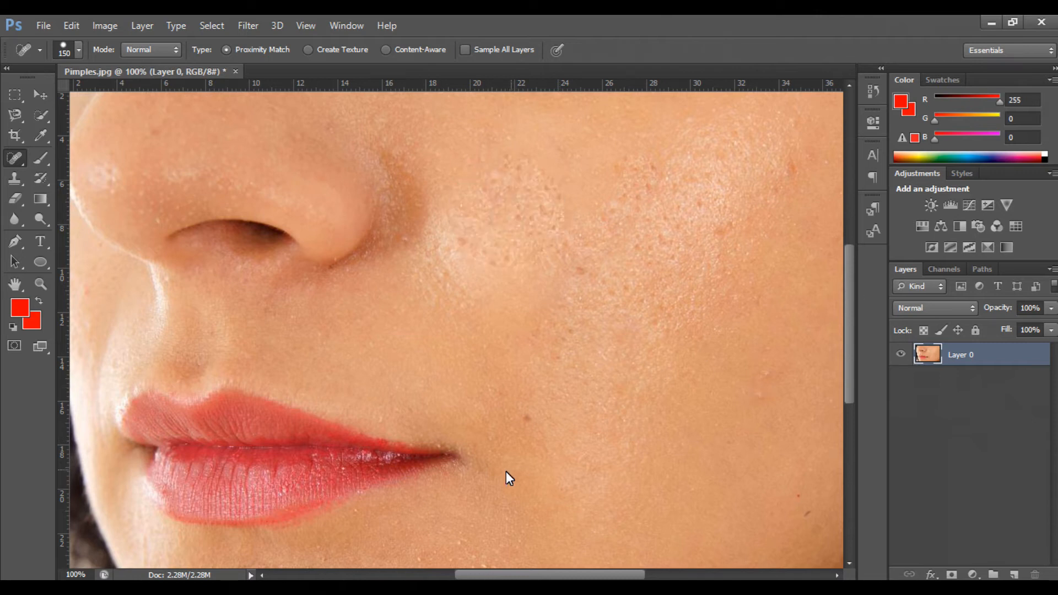
key(ctrl+minus)
key(ctrl+minus)
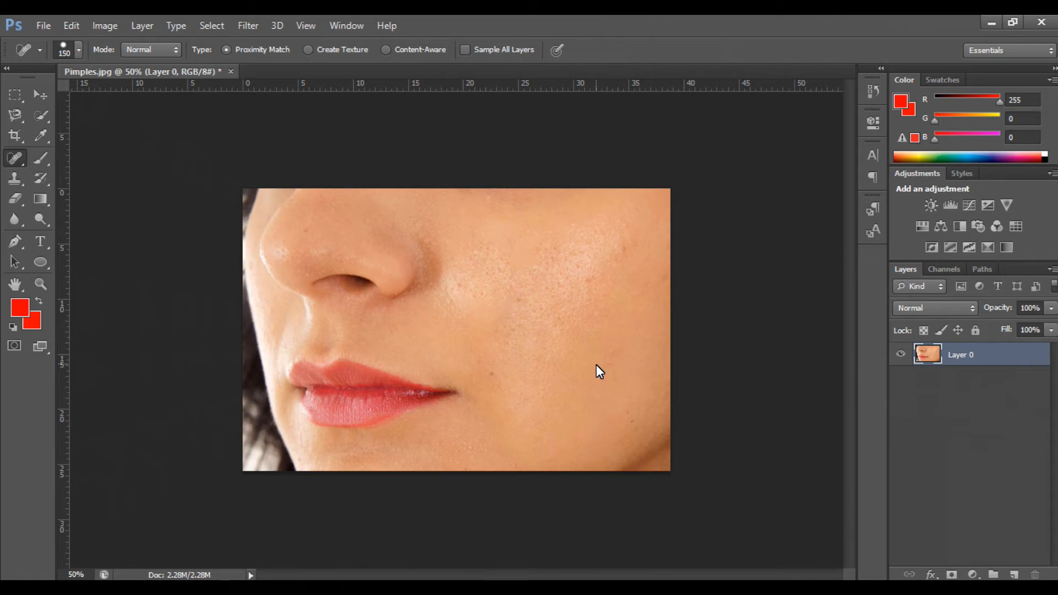
Step: Reduce the brush size to 90, then undo all the spot healing and the conversion of the Background layer
key(bracketleft)
key(bracketleft)
key(bracketleft)
key(bracketleft)
key(ctrl+alt+z)
key(ctrl+alt+z)
key(ctrl+alt+z)
key(ctrl+alt+z)
key(ctrl+alt+z)
key(ctrl+alt+z)
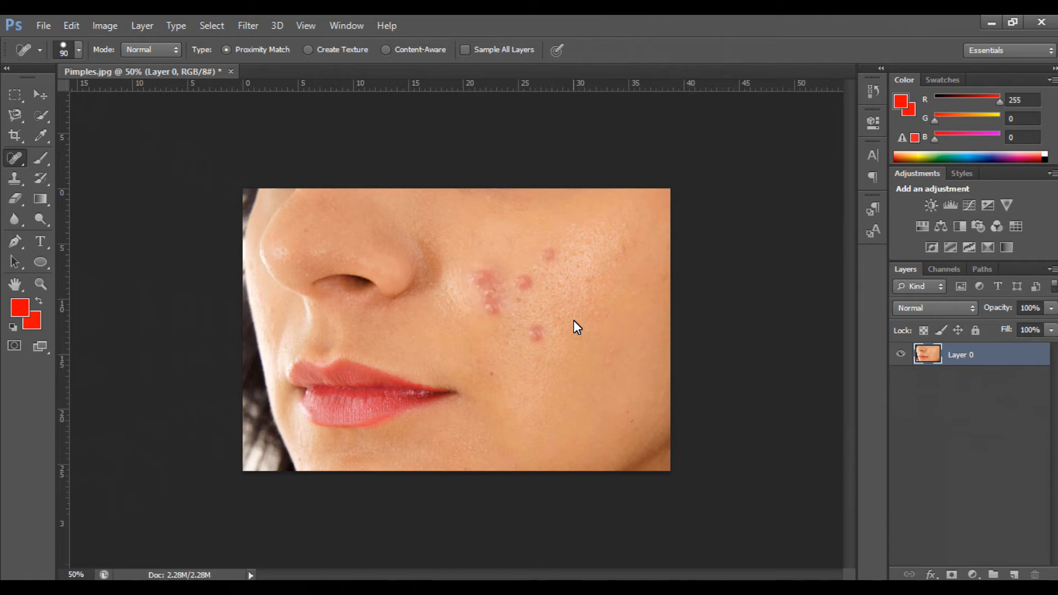
key(ctrl+alt+z)
key(z)
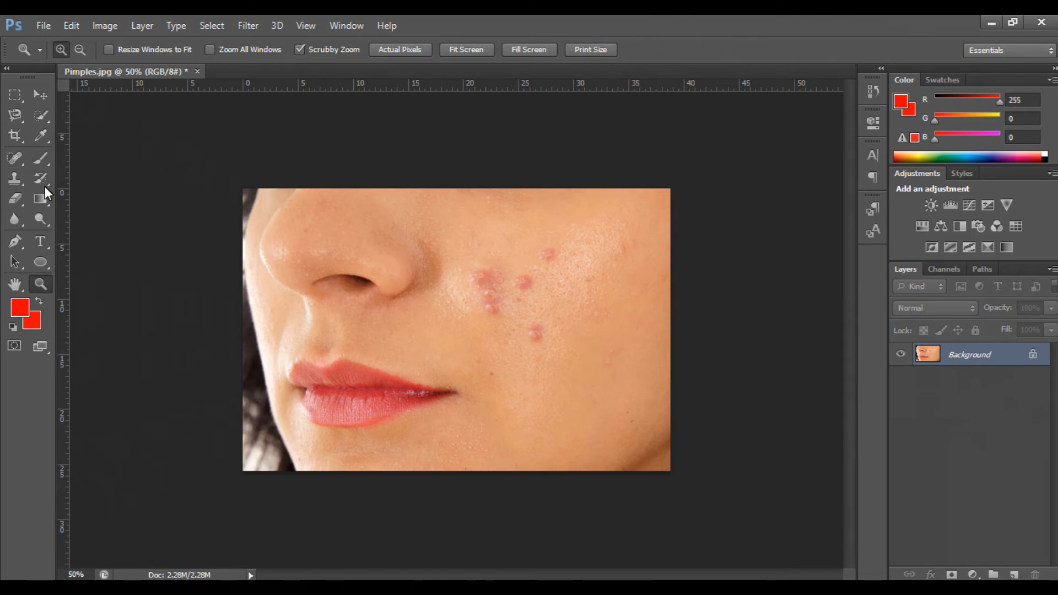
Step: Try the Spot Healing Brush on the upper and lower cheek pimples of the Background, and undo both strokes
click(15, 158)
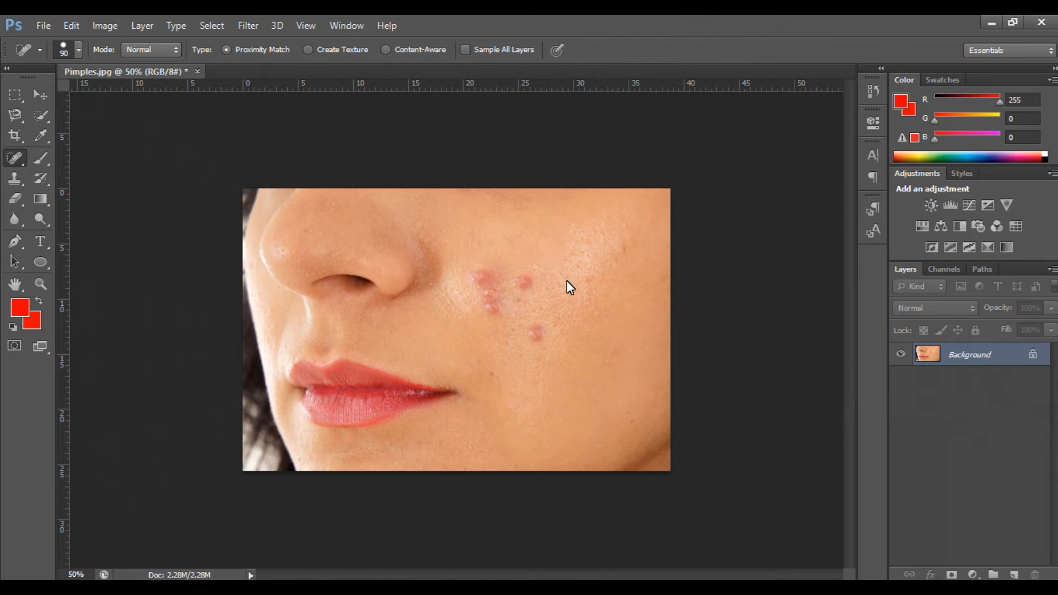
click(538, 345)
key(ctrl+alt+z)
key(ctrl+alt+z)
Step: Switch to the Healing Brush Tool and convert the Background into a regular layer with the default settings
right_click(16, 158)
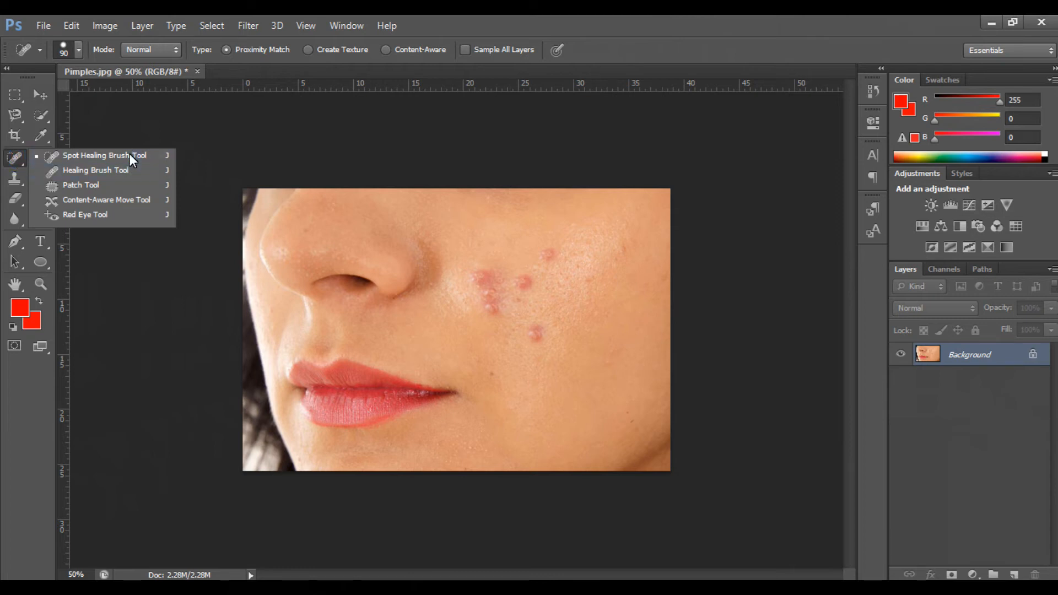
click(117, 173)
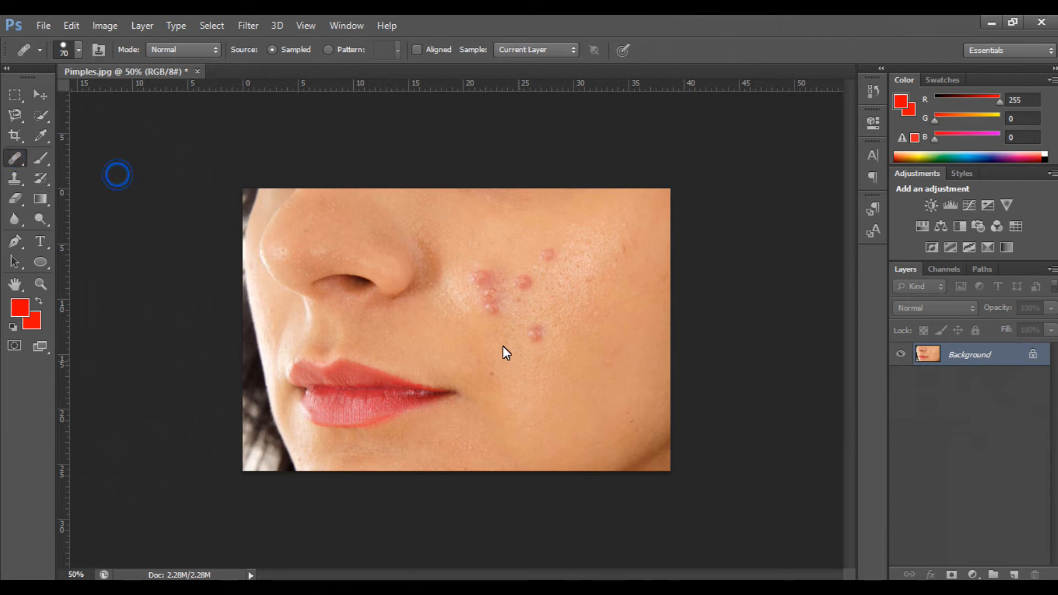
click(535, 335)
click(548, 246)
double_click(973, 355)
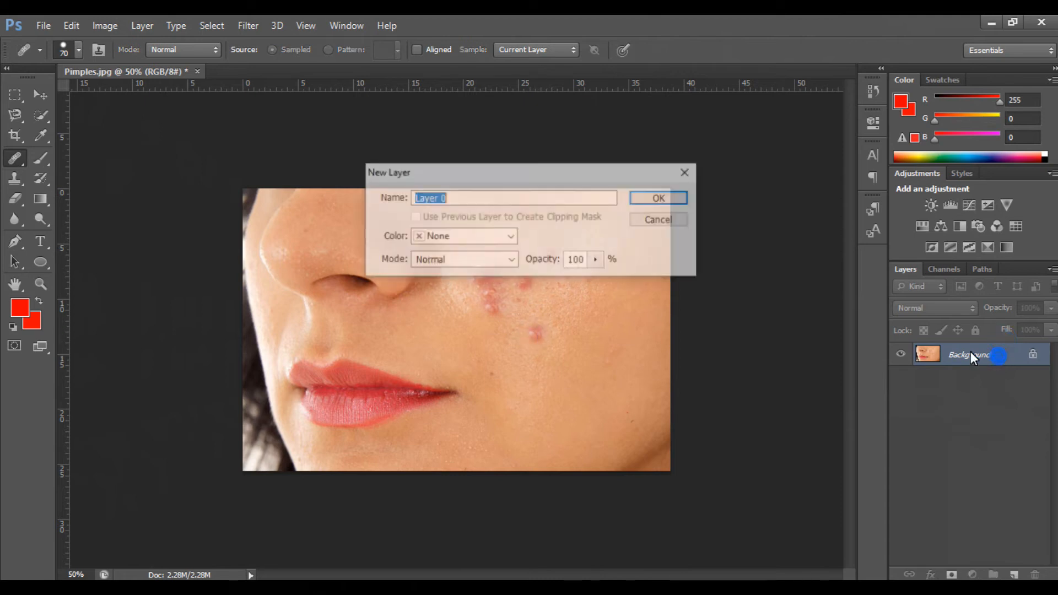
click(654, 201)
Step: Try using the Healing Brush on the cheek without a defined source point
click(531, 337)
click(559, 249)
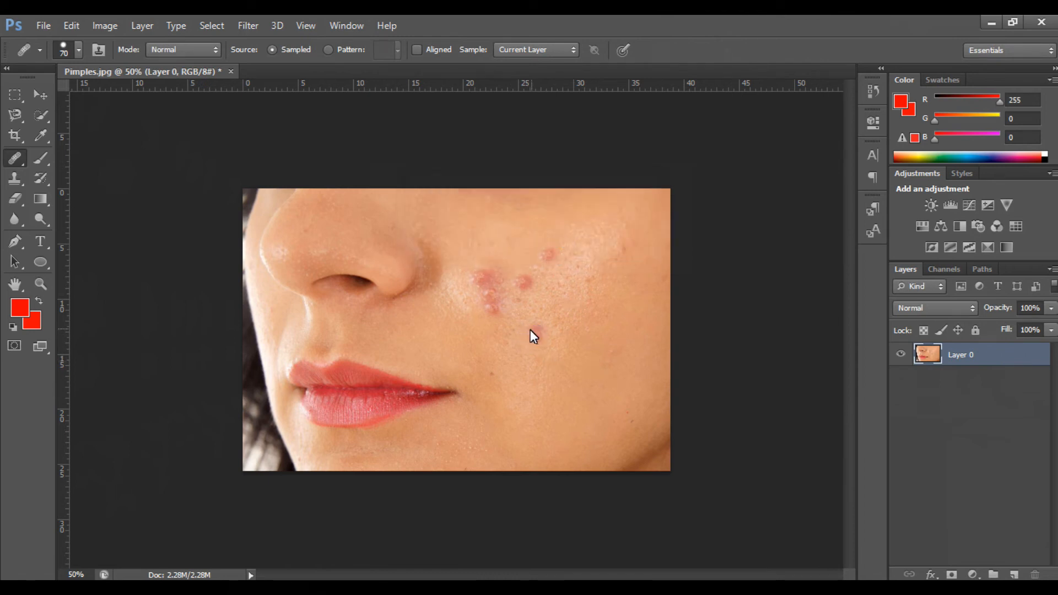
key(ctrl+plus)
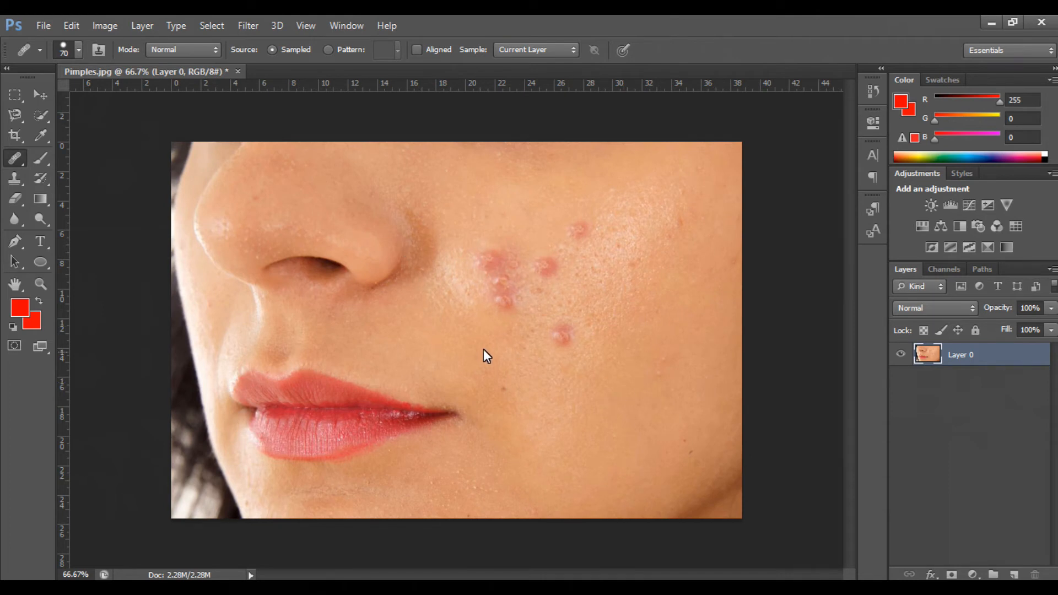
click(626, 391)
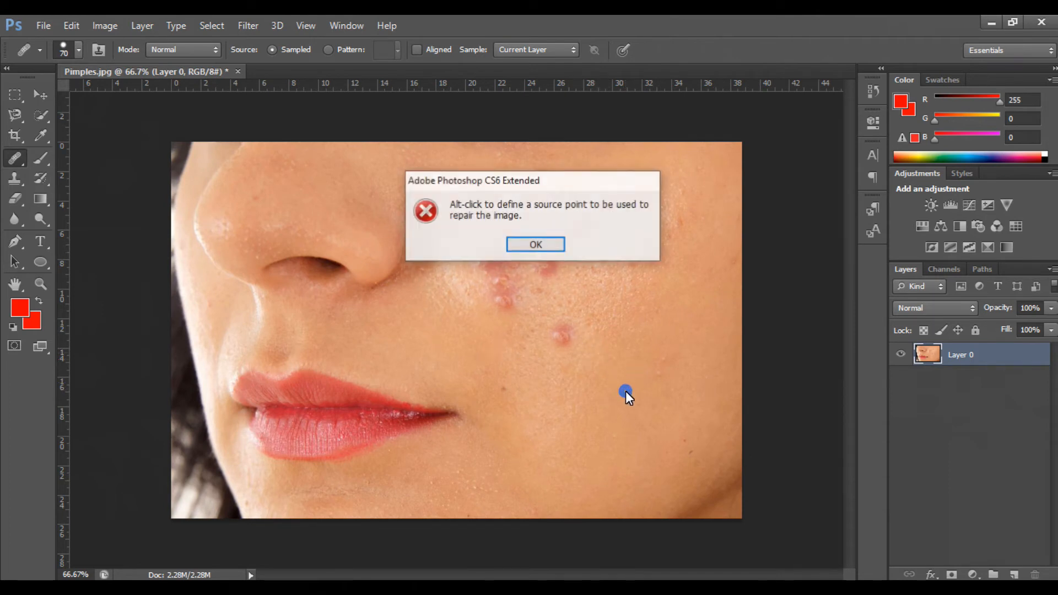
click(546, 246)
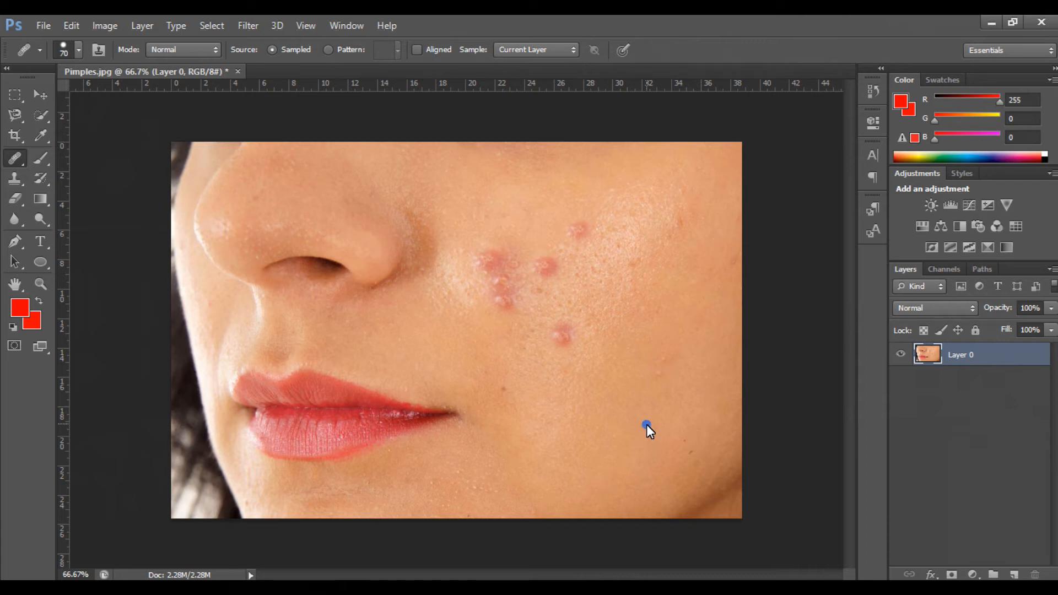
Step: Sample clean skin on the lower cheek and paint over the lower and middle cheek pimples with the Healing Brush
click(561, 336)
drag(569, 255, 632, 263)
click(546, 267)
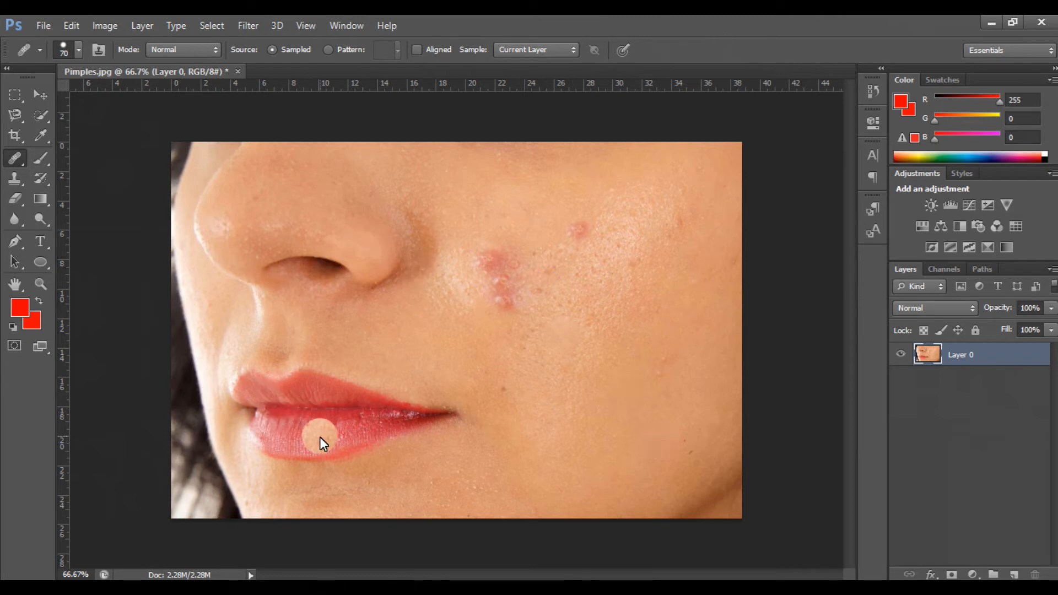
Step: Try different Healing Brush source points, including the lips, on the cluster beside the nose and across the upper cheek
click(501, 260)
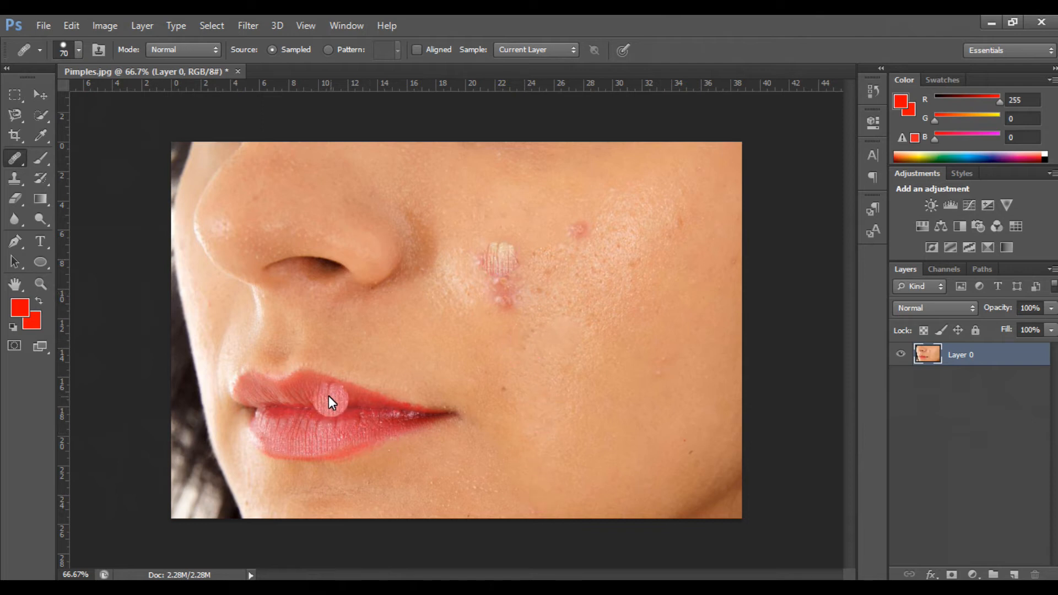
click(508, 303)
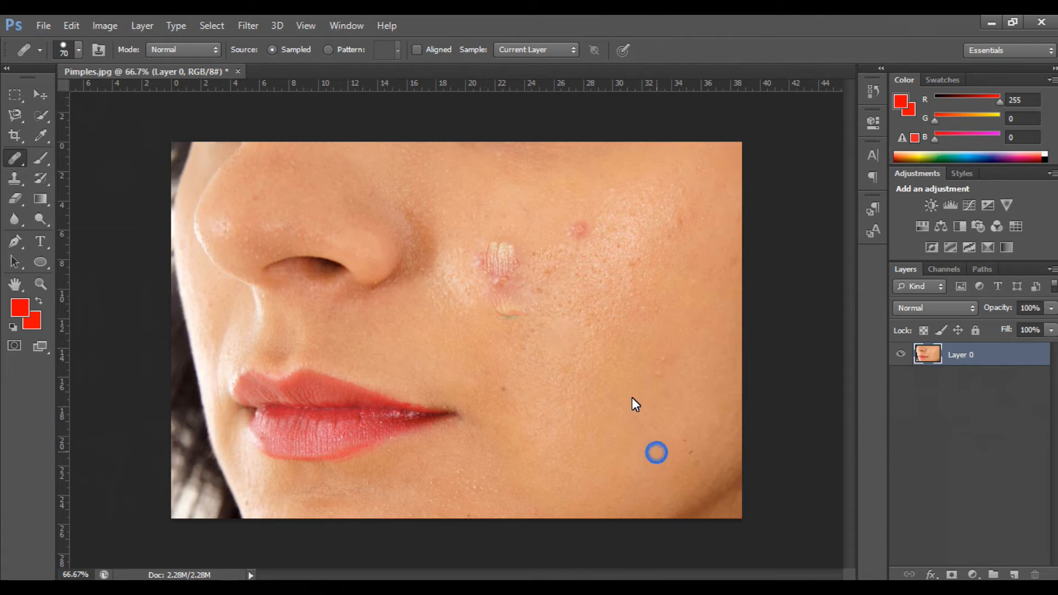
click(500, 272)
mouse_move(596, 232)
mouse_down()
mouse_move(511, 249)
mouse_move(498, 299)
mouse_move(603, 267)
mouse_move(561, 252)
mouse_move(543, 265)
mouse_move(498, 300)
mouse_move(602, 265)
mouse_move(504, 335)
mouse_move(611, 252)
mouse_move(614, 344)
mouse_move(486, 270)
mouse_move(620, 269)
mouse_move(644, 304)
mouse_up()
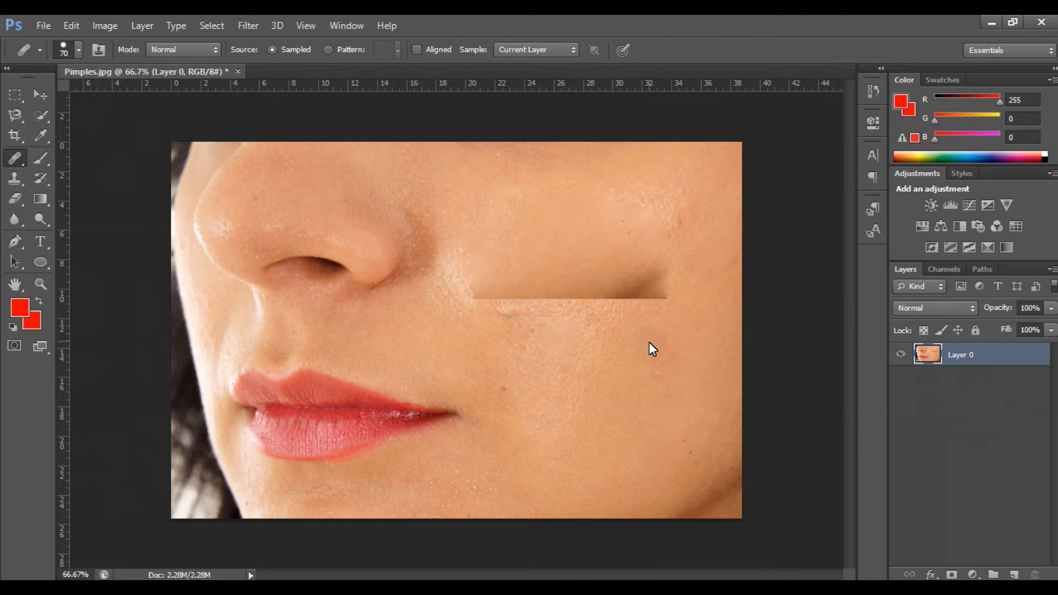
Step: Undo all the Healing Brush strokes and the conversion of the Background layer
key(ctrl+z)
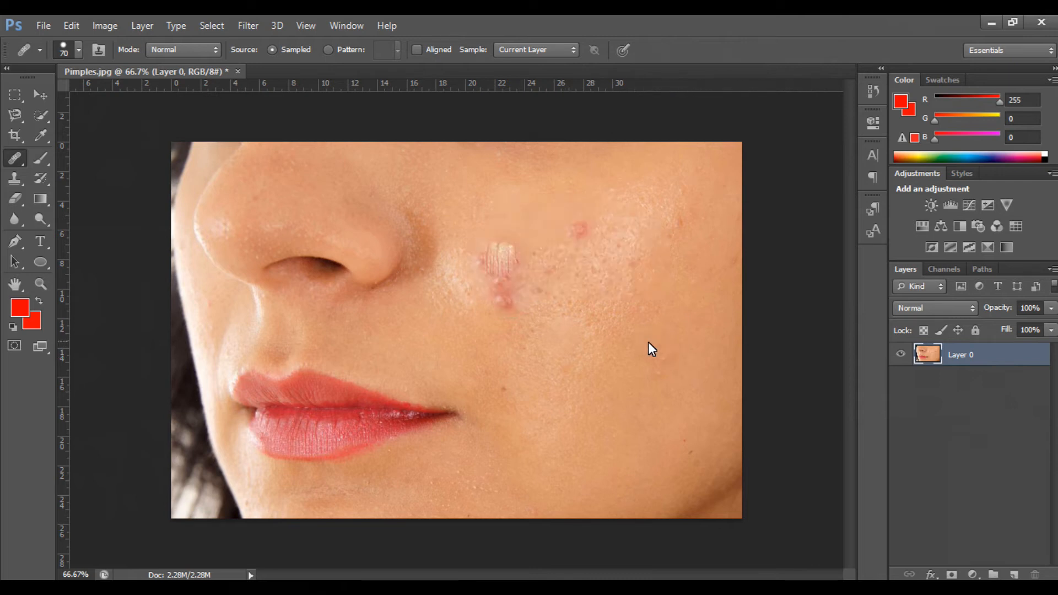
key(ctrl+alt+z)
key(ctrl+alt+z)
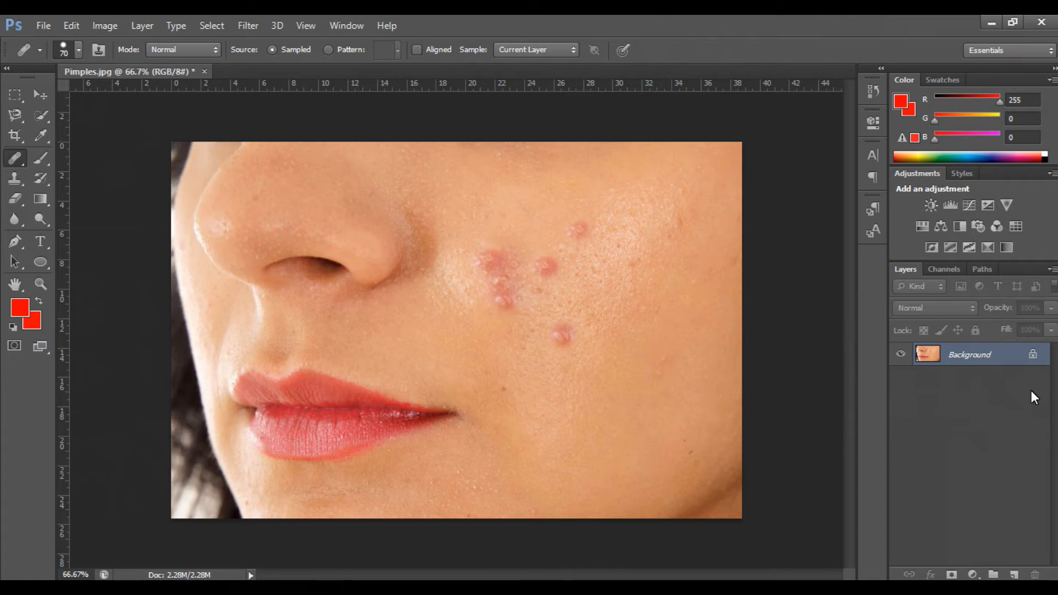
Step: Convert the Background into a regular layer with the default settings and switch to the Patch Tool
double_click(968, 352)
click(663, 194)
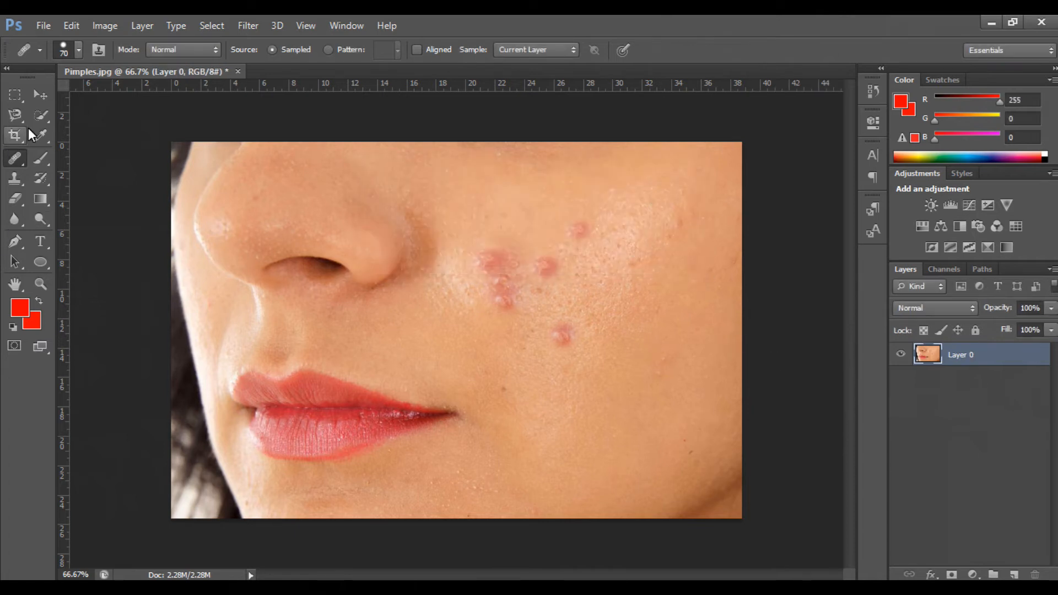
right_click(16, 154)
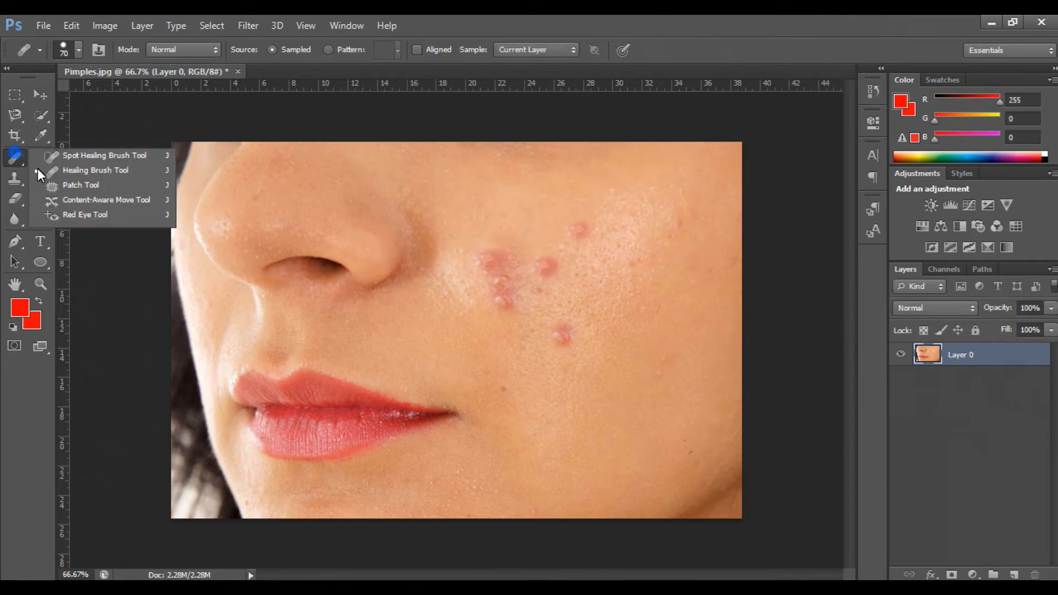
click(119, 190)
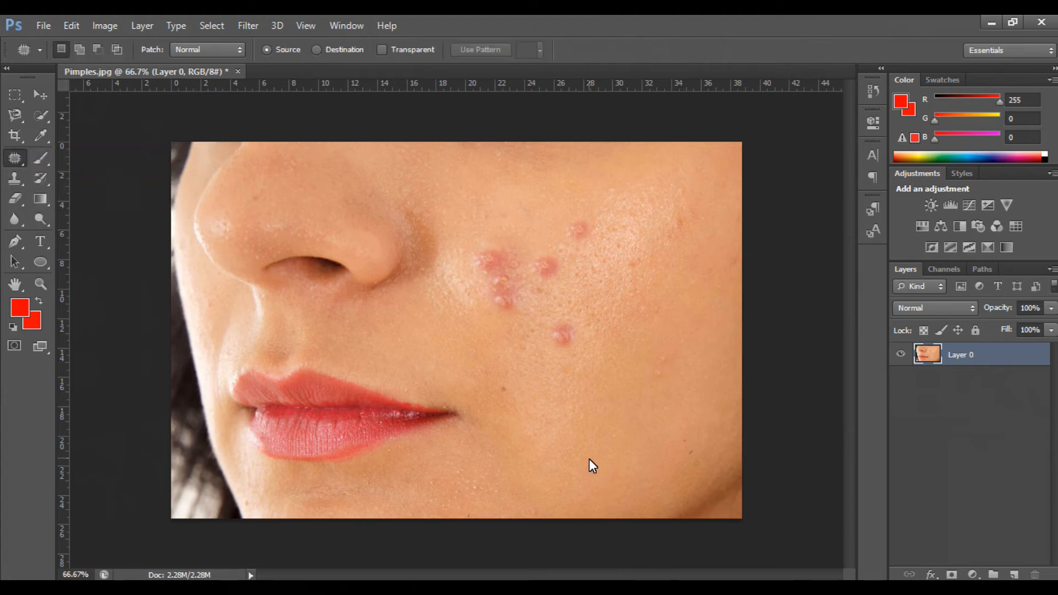
Step: Outline the lower cheek pimple, patch it with clean skin from the lower cheek, and deselect the area
mouse_move(577, 312)
mouse_down()
mouse_move(543, 321)
mouse_move(548, 356)
mouse_move(583, 361)
mouse_move(576, 312)
mouse_up()
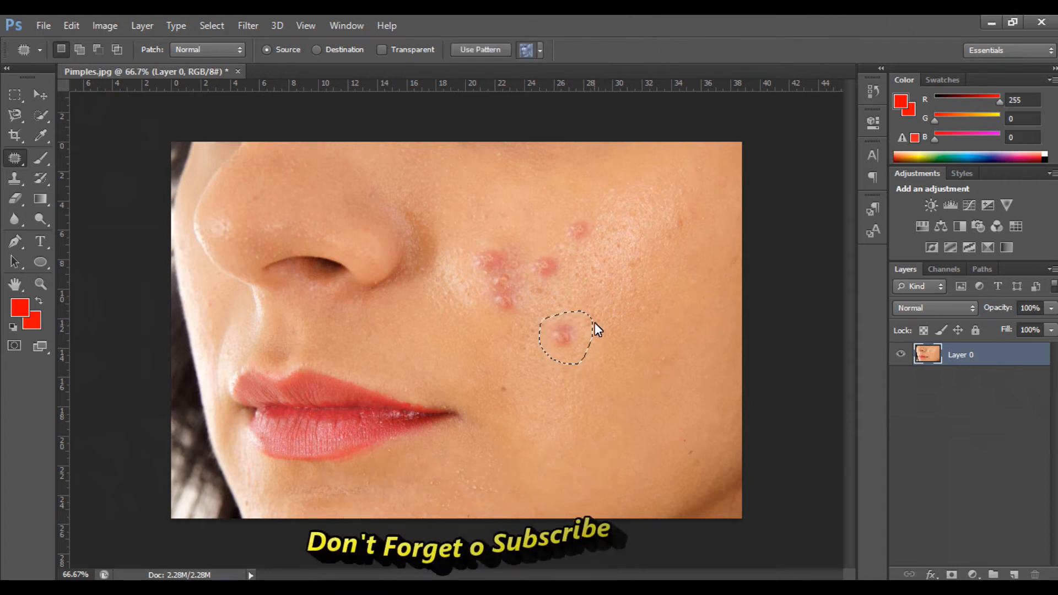
drag(587, 326, 695, 412)
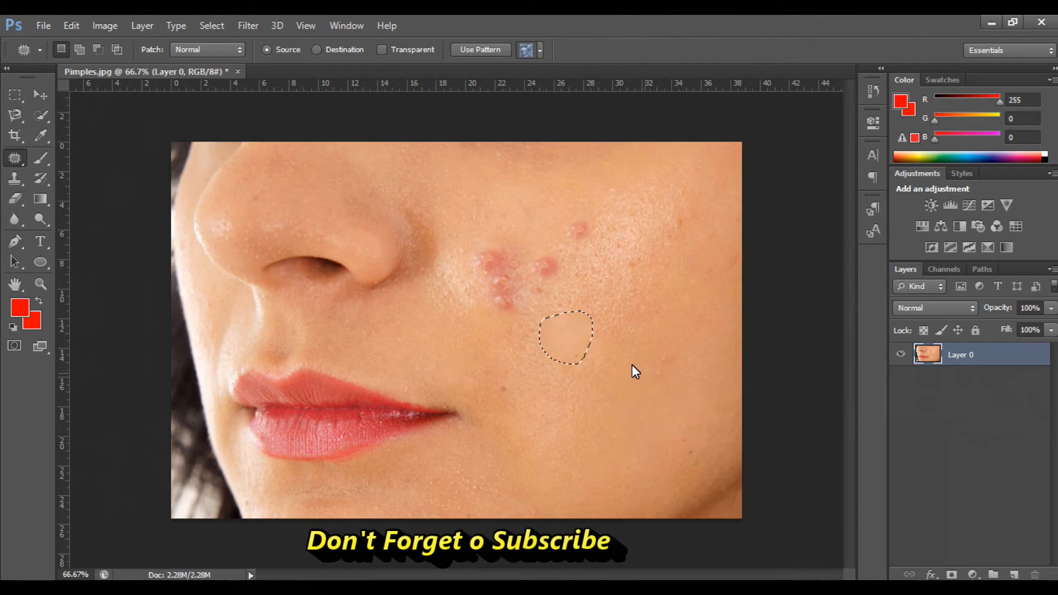
key(ctrl+d)
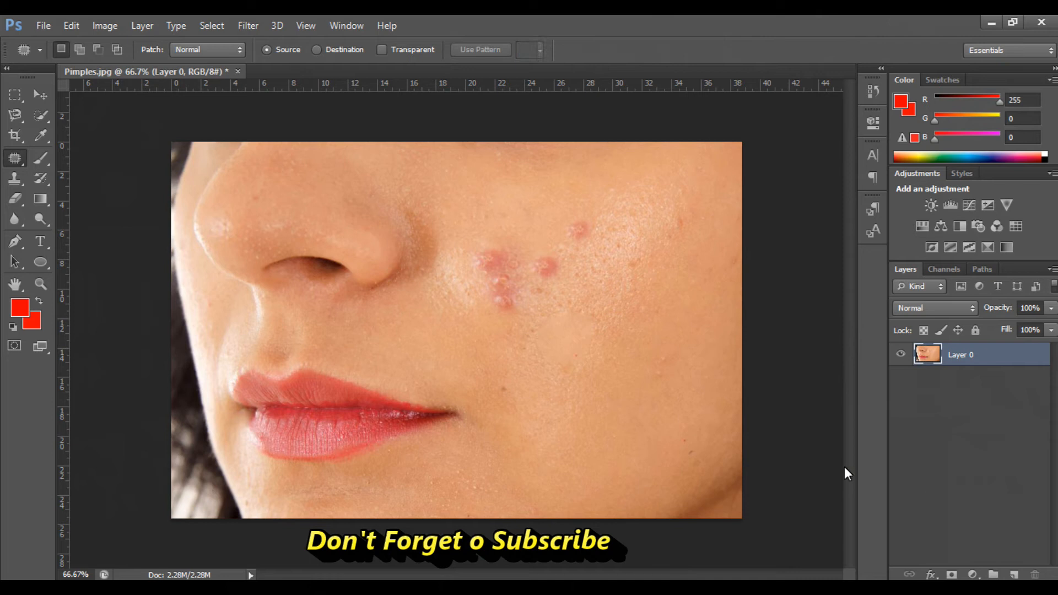
Step: Undo the previous patch on the lower cheek pimple and patch it again with clean skin from farther down the cheek
key(ctrl+alt+z)
key(ctrl+alt+z)
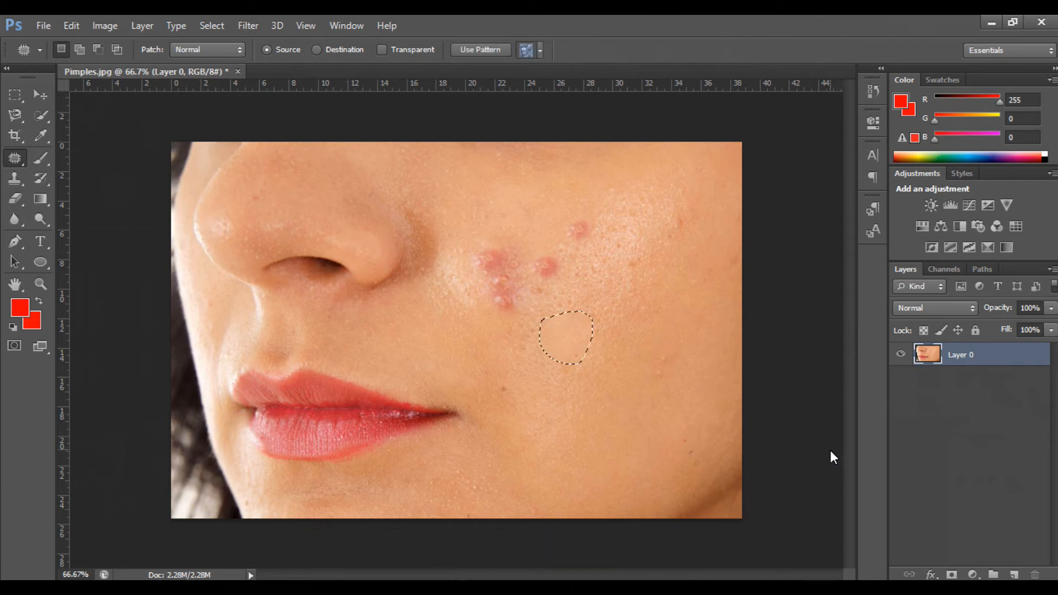
key(ctrl+d)
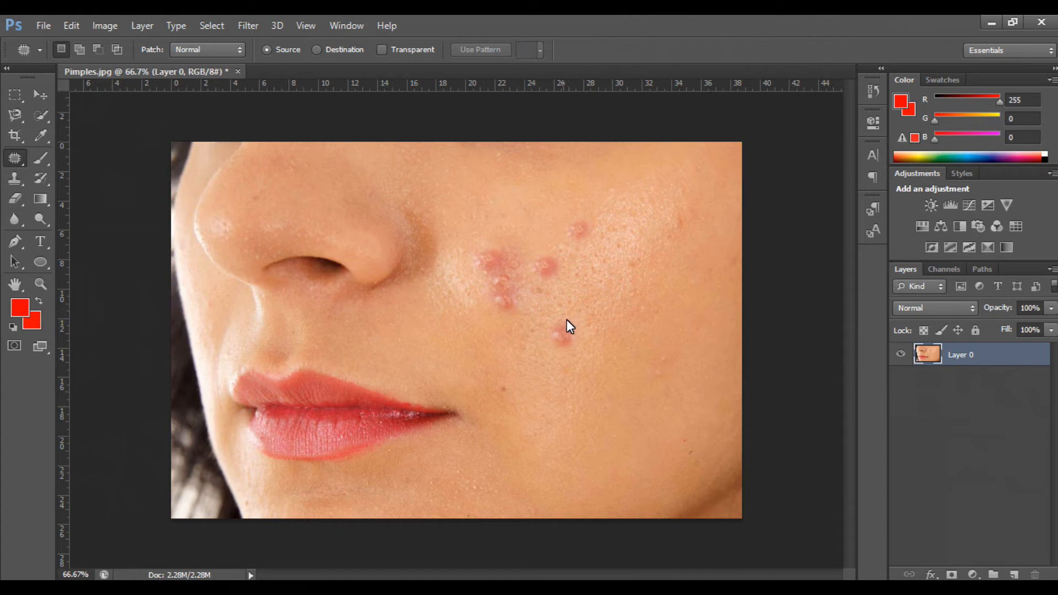
mouse_move(570, 312)
mouse_down()
mouse_move(541, 341)
mouse_move(574, 352)
mouse_move(588, 332)
mouse_move(578, 313)
mouse_move(567, 312)
mouse_move(575, 329)
mouse_move(677, 415)
mouse_up()
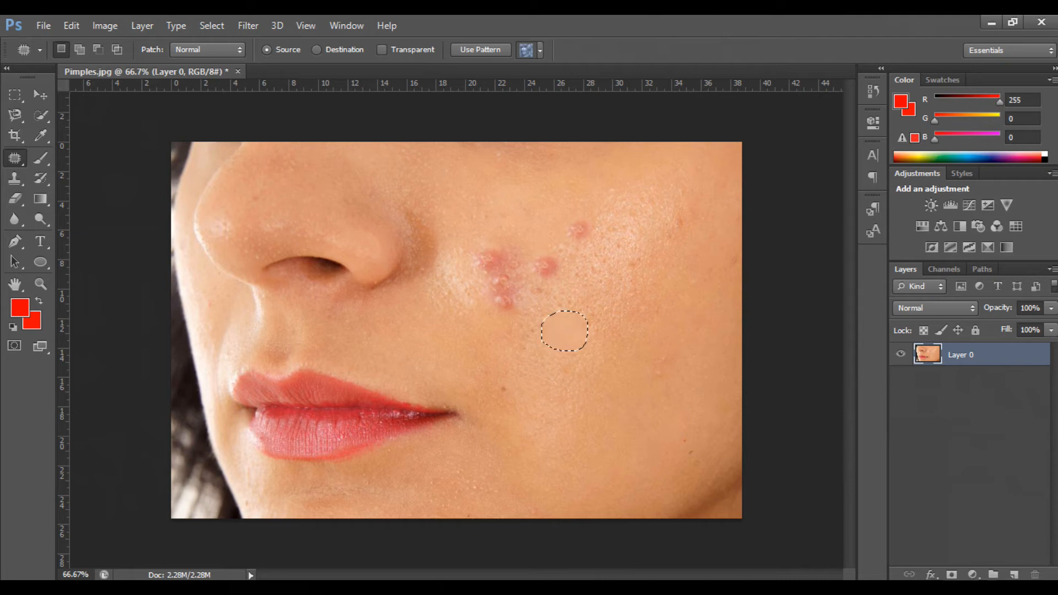
key(ctrl+d)
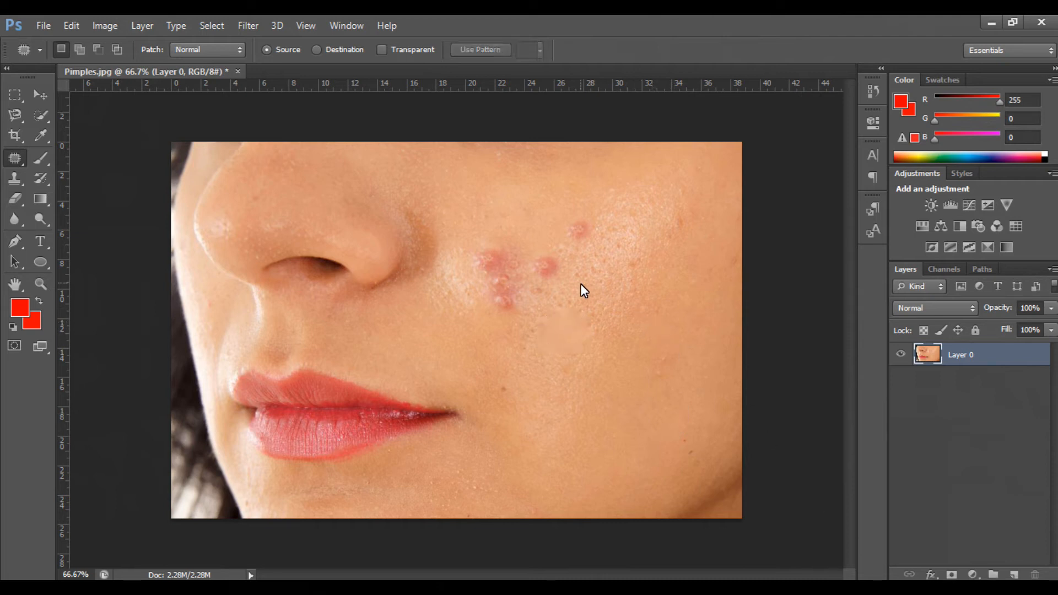
Step: Patch the pimple cluster beside the nose and the two remaining upper cheek pimples with clean skin, and clear the selection
mouse_move(485, 237)
mouse_down()
mouse_move(474, 303)
mouse_move(500, 322)
mouse_move(529, 276)
mouse_up()
mouse_move(498, 241)
mouse_down()
mouse_move(487, 245)
mouse_move(689, 399)
mouse_up()
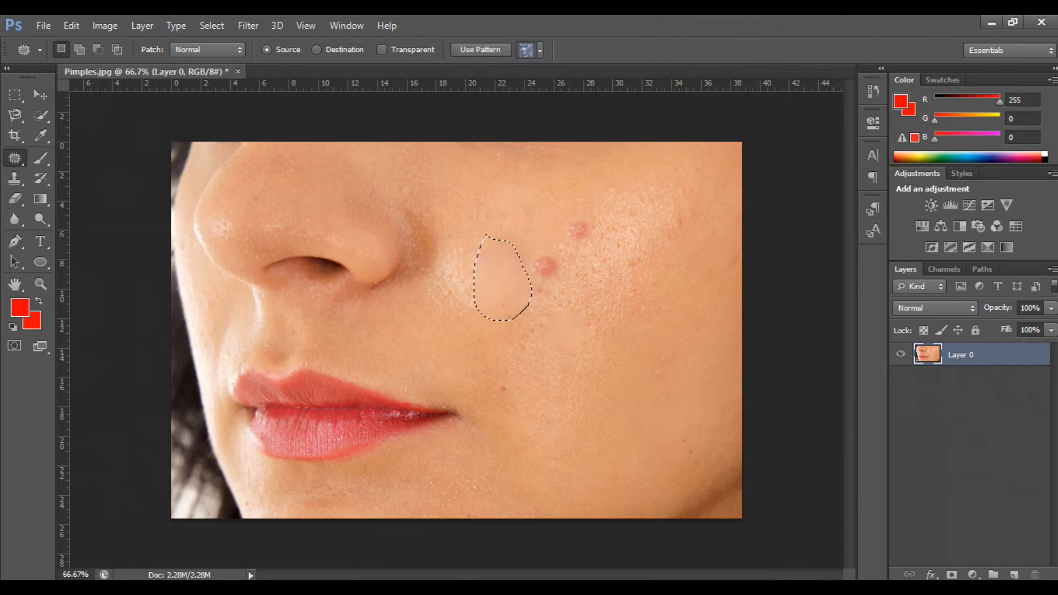
mouse_move(591, 214)
mouse_down()
mouse_move(567, 225)
mouse_move(571, 243)
mouse_move(593, 235)
mouse_move(588, 216)
mouse_move(582, 226)
mouse_move(628, 256)
mouse_up()
mouse_move(548, 249)
mouse_down()
mouse_move(533, 267)
mouse_move(560, 259)
mouse_move(612, 268)
mouse_up()
key(ctrl+d)
Step: Examine the patched cheek both close up and in the full portrait
key(ctrl+minus)
key(ctrl+minus)
key(ctrl+minus)
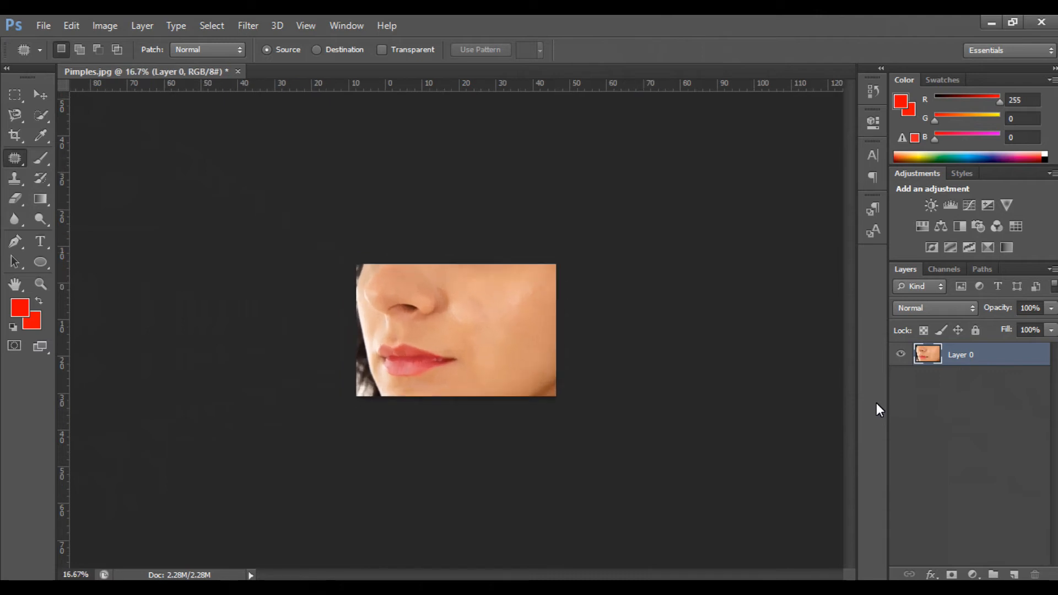
key(ctrl+plus)
key(ctrl+plus)
key(ctrl+plus)
key(ctrl+plus)
key(ctrl+plus)
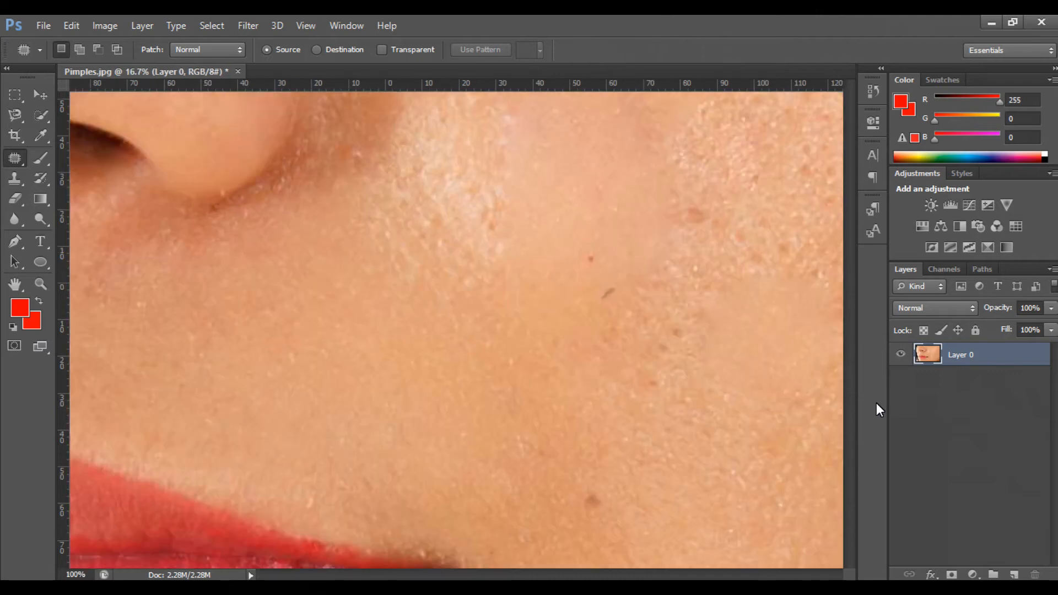
key(ctrl+minus)
key(ctrl+minus)
key(ctrl+minus)
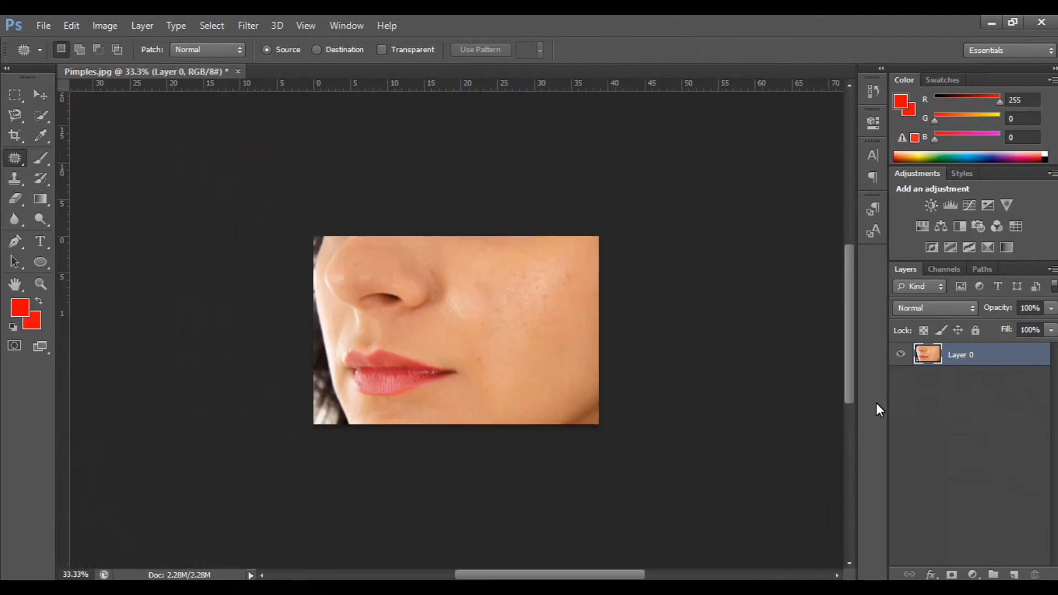
Step: Undo all the Patch Tool retouching and the conversion of the Background layer
key(ctrl+alt+z)
key(ctrl+alt+z)
key(ctrl+alt+z)
key(ctrl+alt+z)
key(ctrl+alt+z)
key(ctrl+alt+z)
key(ctrl+alt+z)
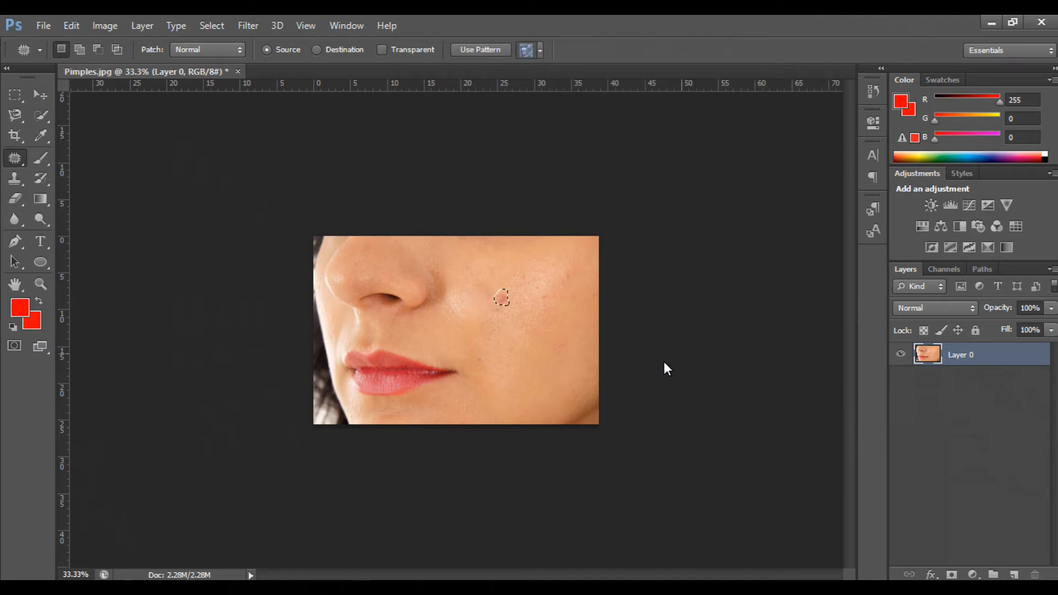
key(ctrl+alt+z)
key(ctrl+alt+z)
key(ctrl+alt+z)
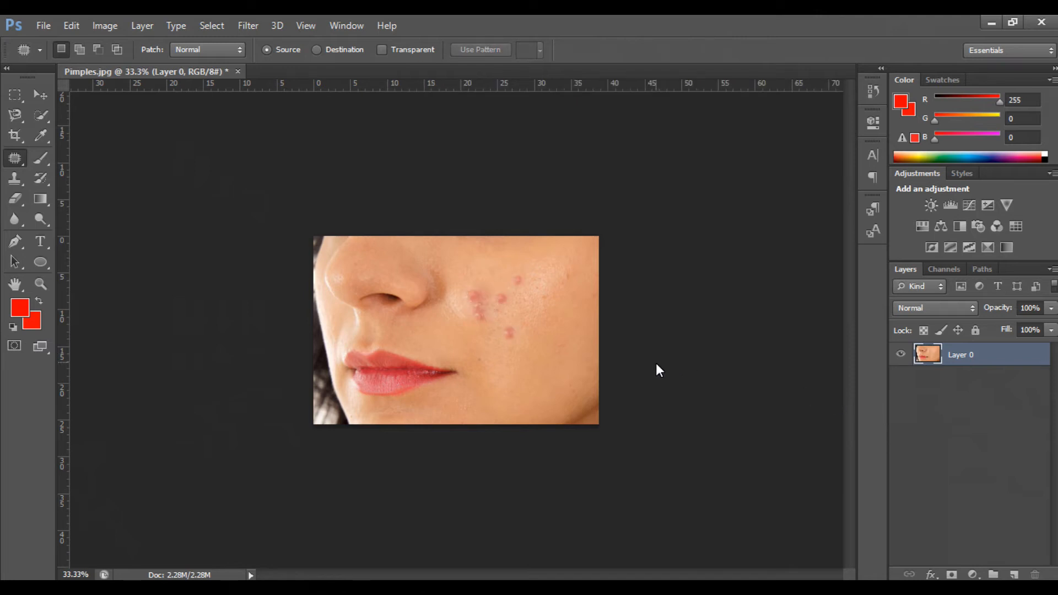
Step: Open the beach photo images (1).jpg alongside the portrait
right_click(24, 158)
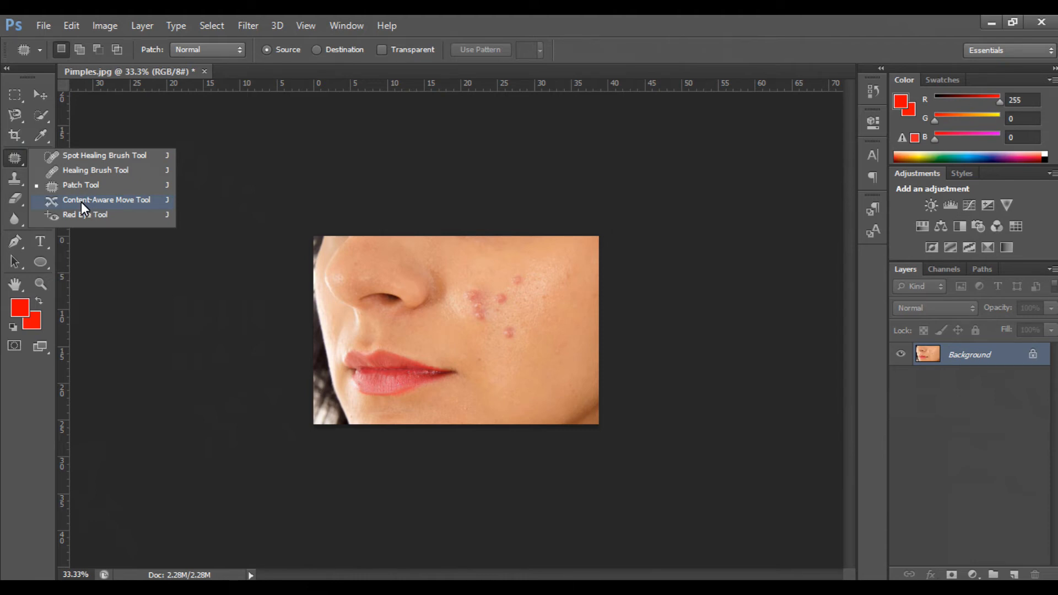
click(230, 243)
click(50, 25)
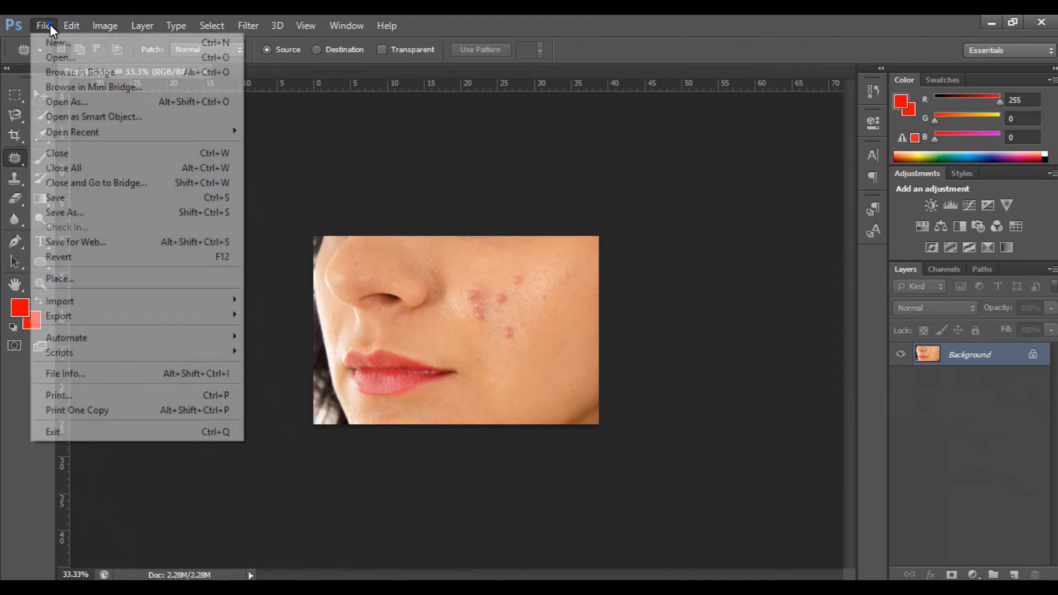
click(93, 57)
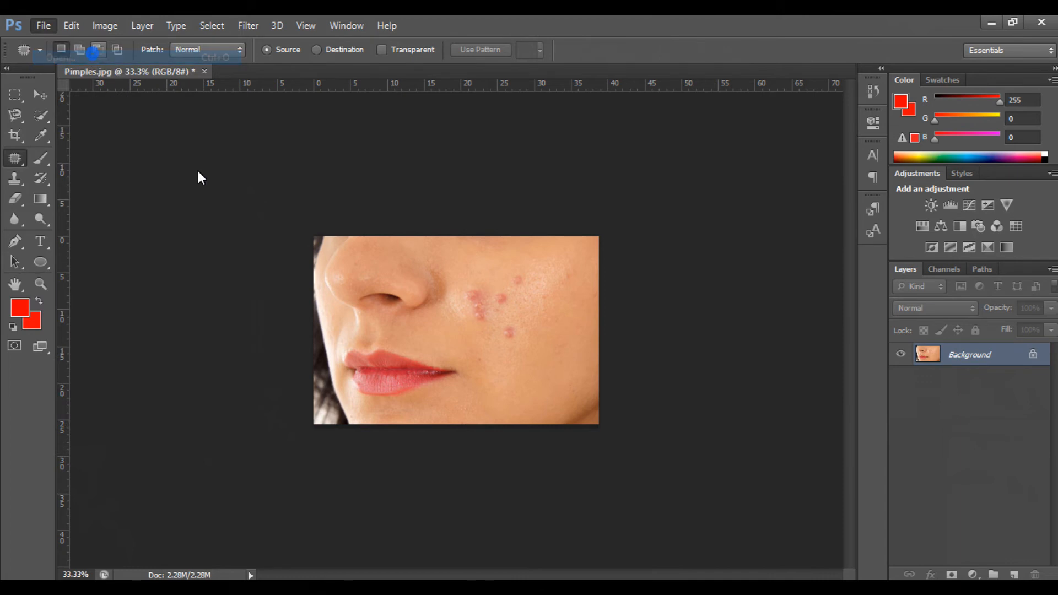
drag(733, 349, 737, 446)
click(432, 303)
double_click(432, 304)
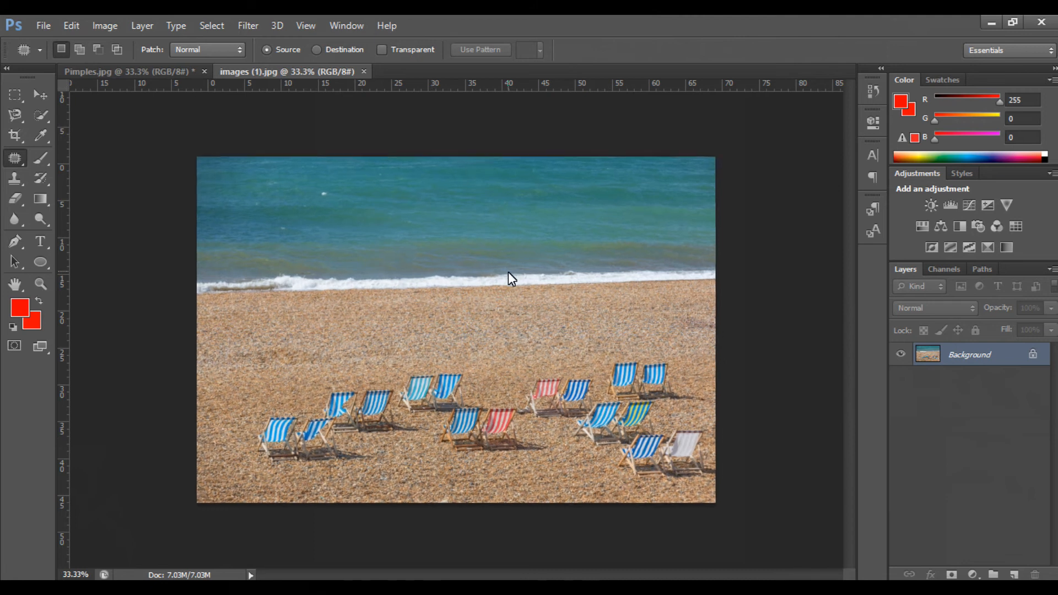
Step: Outline the leftmost blue-striped deck chair with the Content-Aware Move Tool and move it onto the empty sand near the shore
scroll(508, 272, up, 1)
scroll(508, 270, down, 2)
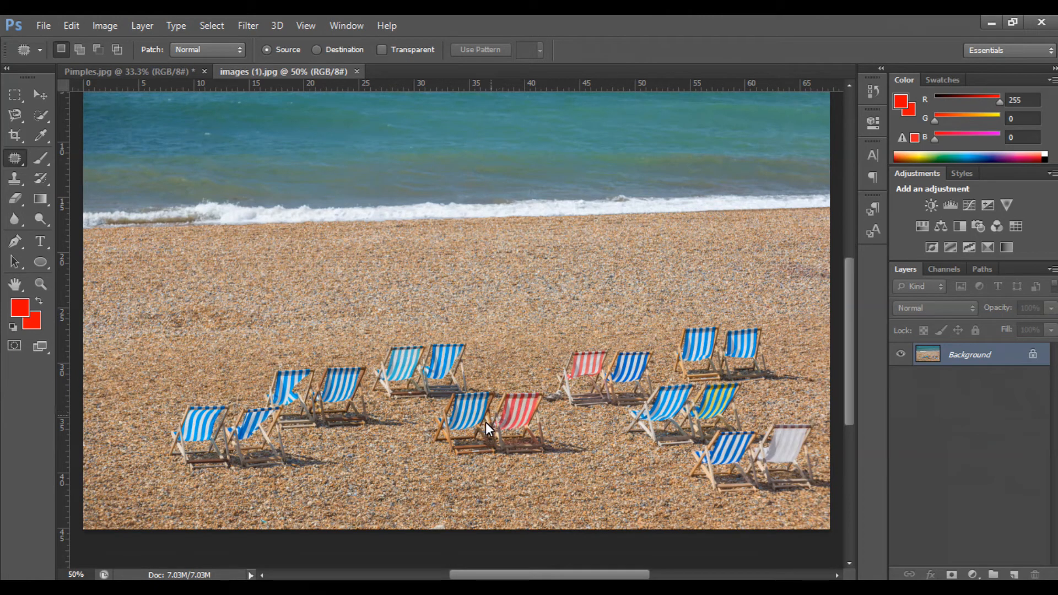
right_click(12, 157)
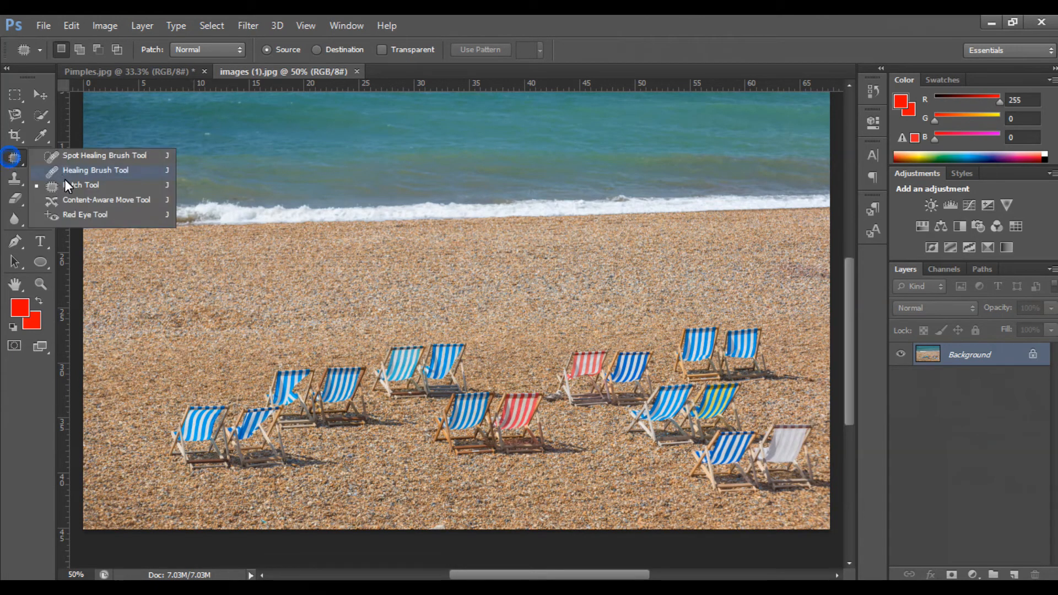
click(85, 200)
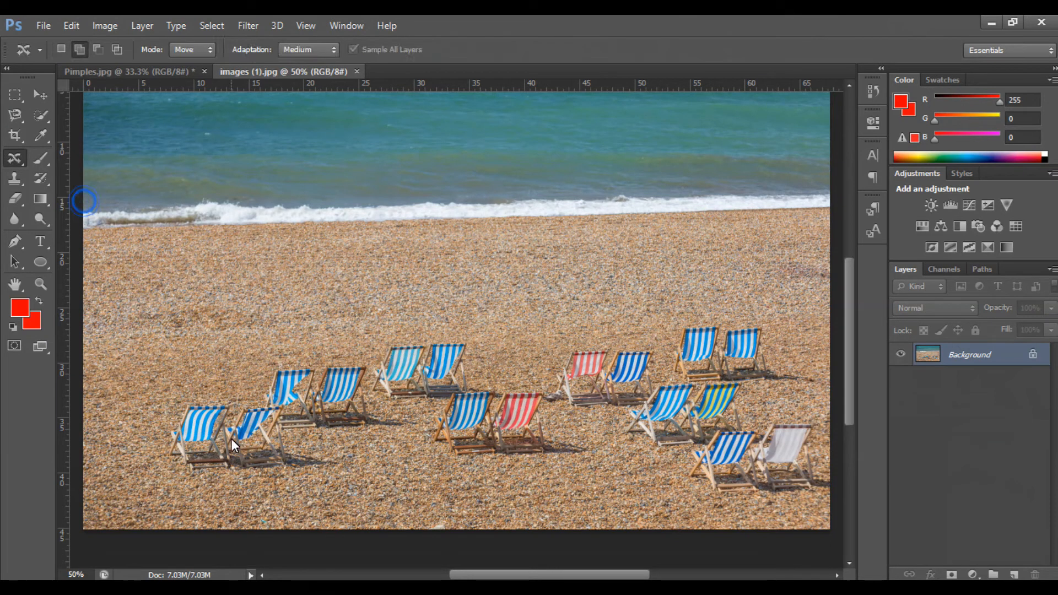
drag(228, 393, 228, 409)
mouse_move(230, 402)
mouse_down()
mouse_move(207, 434)
mouse_move(227, 403)
mouse_up()
mouse_move(221, 420)
mouse_down()
mouse_move(236, 402)
mouse_move(614, 274)
mouse_up()
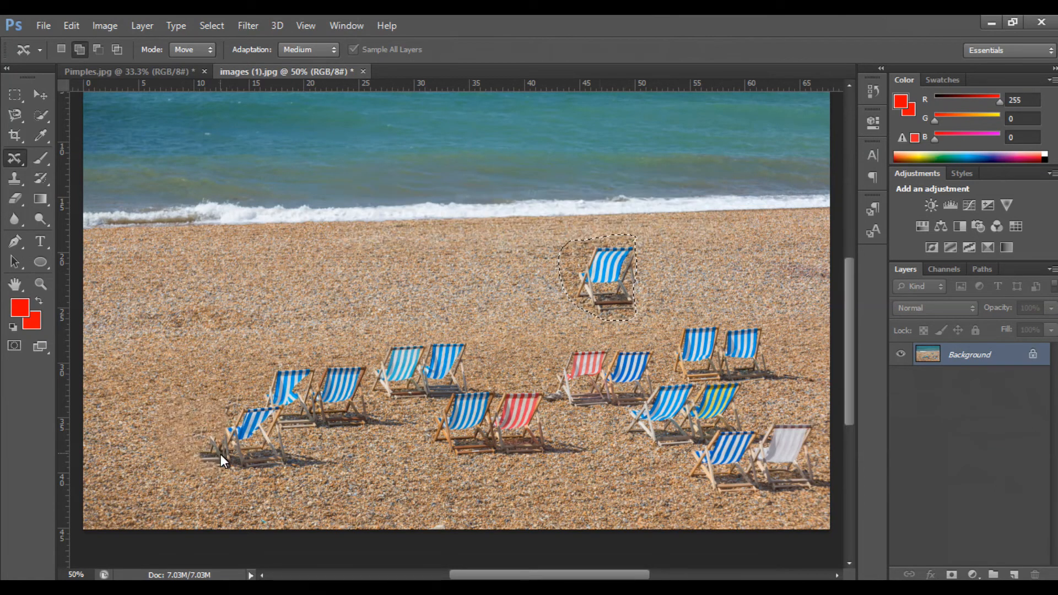
Step: Review the relocated deck chair in the whole photo and undo its move
key(ctrl+d)
drag(615, 296, 615, 296)
key(ctrl+d)
key(ctrl+minus)
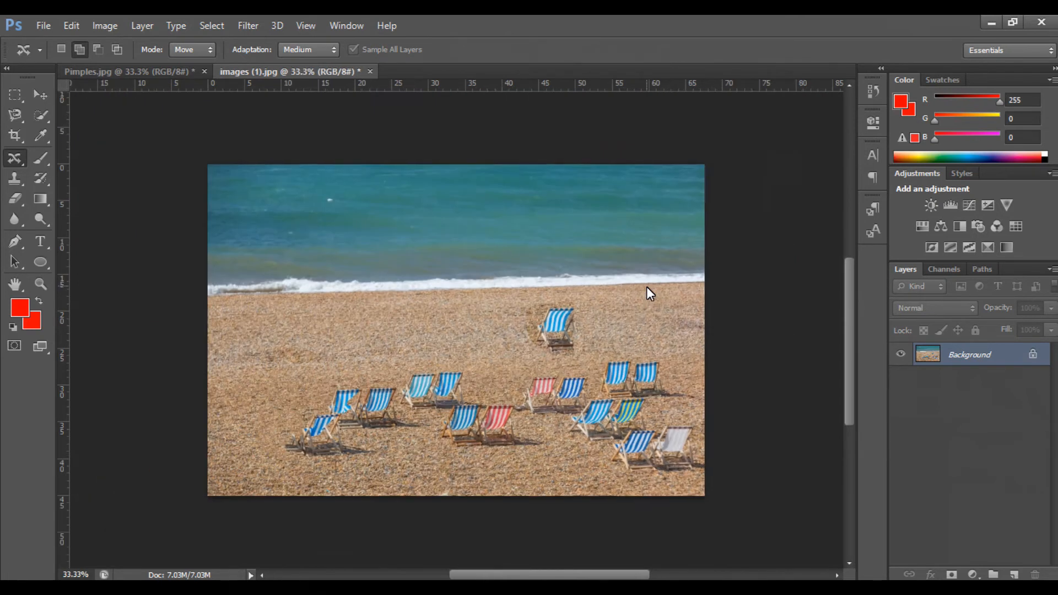
key(ctrl+minus)
key(ctrl+plus)
key(ctrl+plus)
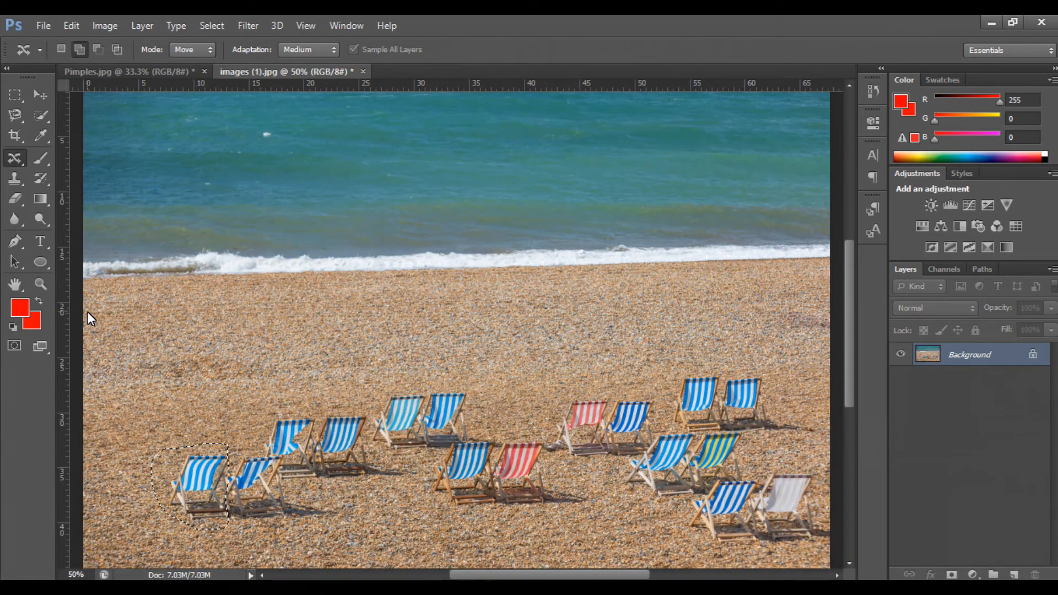
Step: Try to move an outlined strip of the shoreline slightly down the beach, undo it, and clear the selections
mouse_move(77, 222)
mouse_down()
mouse_move(780, 193)
mouse_move(837, 209)
mouse_move(837, 262)
mouse_up()
mouse_move(778, 302)
mouse_down()
mouse_move(270, 314)
mouse_move(95, 304)
mouse_move(72, 264)
mouse_up()
drag(85, 223, 81, 220)
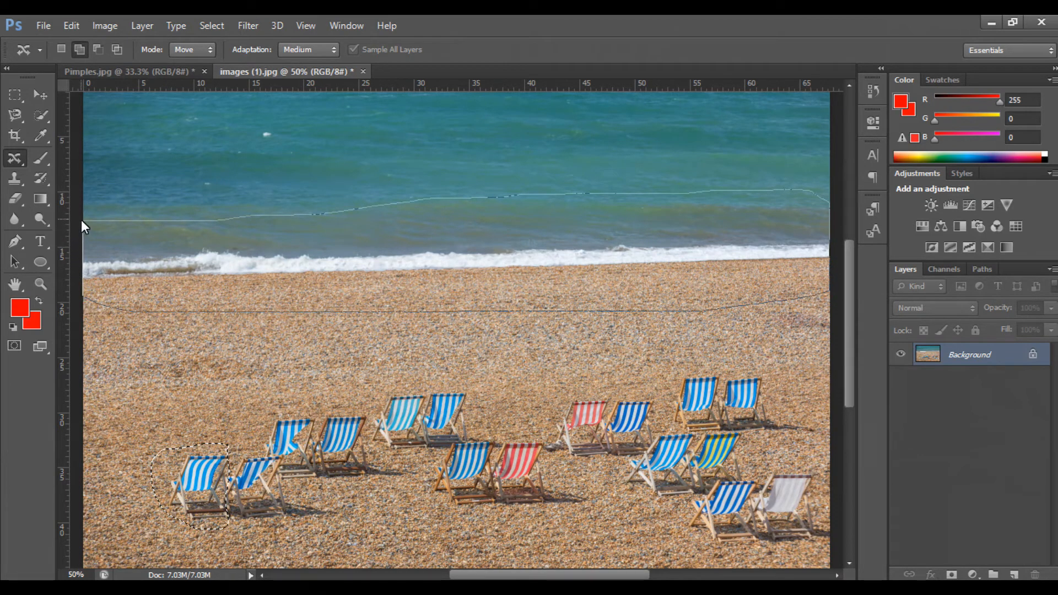
mouse_move(488, 261)
mouse_down()
mouse_move(495, 319)
mouse_move(496, 279)
mouse_up()
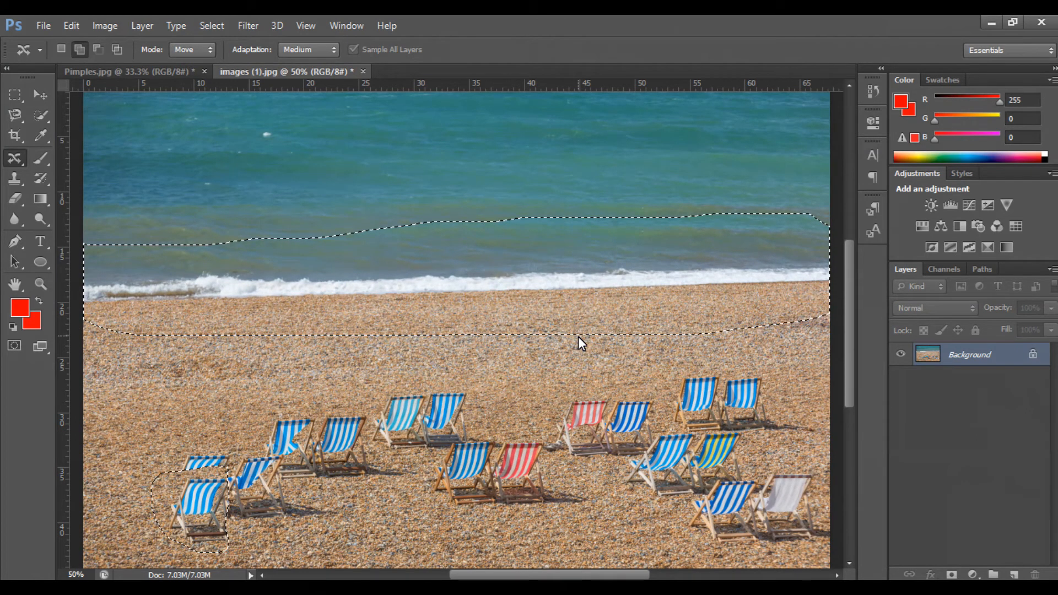
key(ctrl+z)
key(ctrl+d)
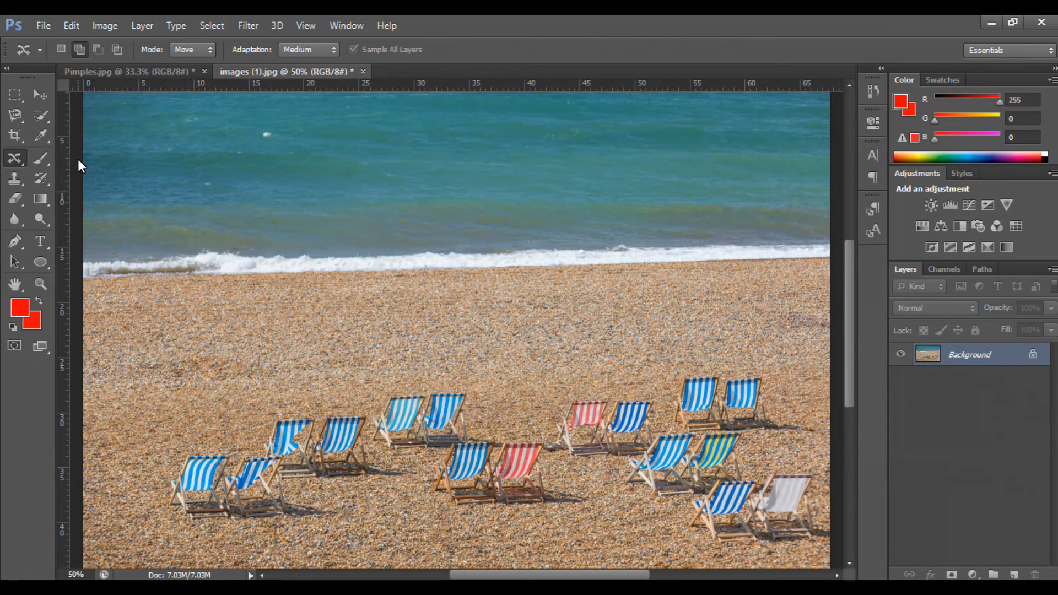
Step: Outline a broad band of sea and surf across the photo, move it slightly down over the sand, and deselect it
mouse_move(78, 152)
mouse_down()
mouse_move(389, 153)
mouse_move(745, 212)
mouse_move(818, 168)
mouse_move(833, 204)
mouse_up()
mouse_move(79, 140)
mouse_down()
mouse_move(448, 137)
mouse_move(684, 153)
mouse_move(813, 175)
mouse_move(840, 191)
mouse_move(836, 272)
mouse_move(183, 315)
mouse_up()
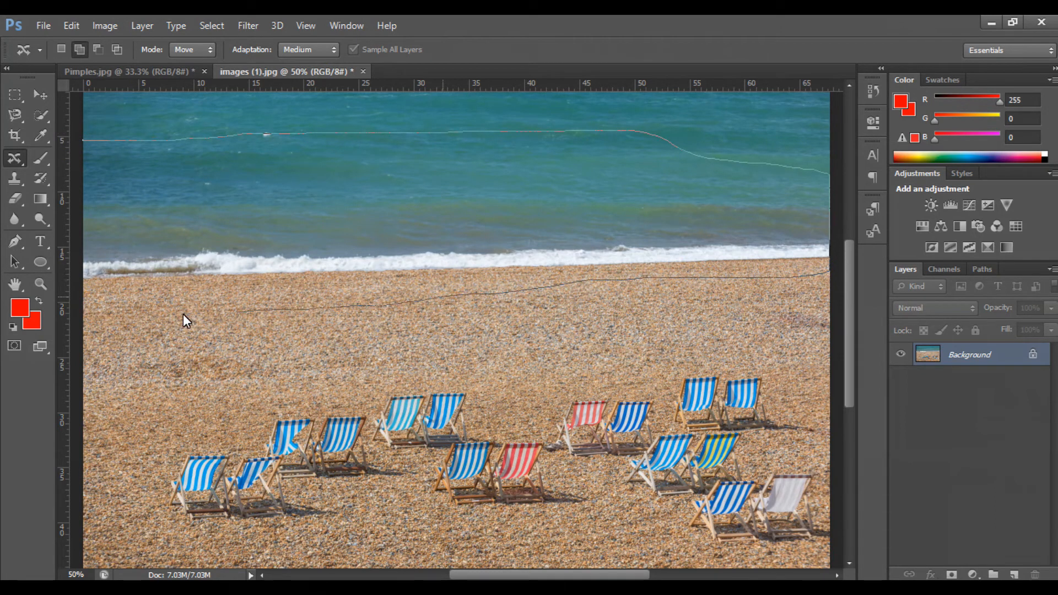
drag(66, 149, 70, 130)
mouse_move(424, 181)
mouse_down()
mouse_move(433, 261)
mouse_move(433, 215)
mouse_up()
key(ctrl+d)
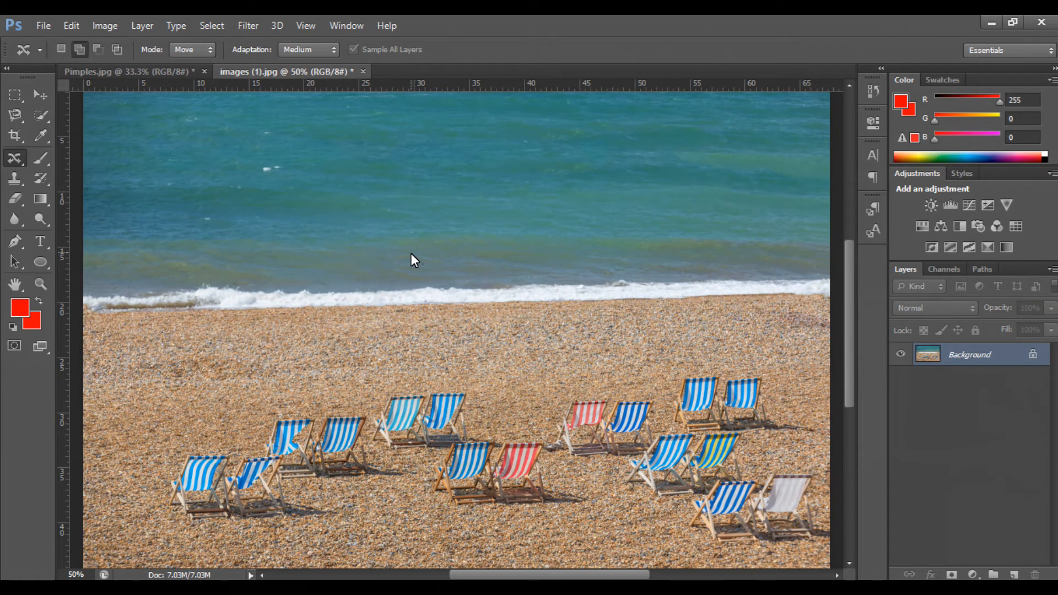
Step: Outline nearly the whole sea including the surf, move it down the beach close to the deck chairs, and deselect it
mouse_move(104, 83)
mouse_down()
mouse_move(334, 100)
mouse_move(845, 100)
mouse_move(403, 106)
mouse_move(122, 147)
mouse_move(62, 99)
mouse_move(753, 99)
mouse_move(850, 112)
mouse_move(856, 166)
mouse_move(815, 298)
mouse_move(667, 317)
mouse_move(802, 292)
mouse_move(828, 266)
mouse_up()
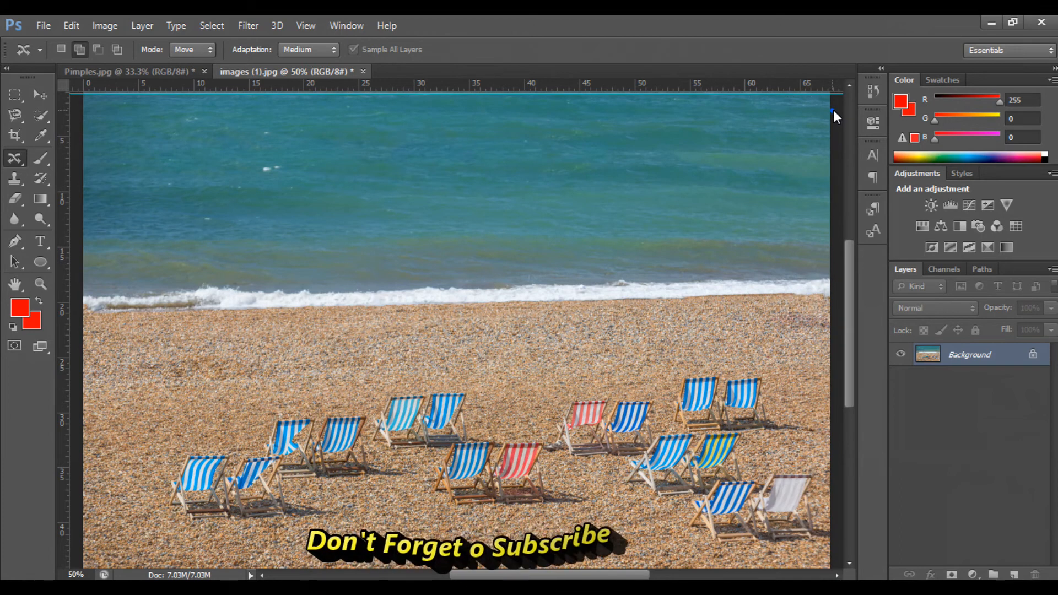
mouse_move(423, 327)
mouse_down()
mouse_move(87, 299)
mouse_move(64, 162)
mouse_up()
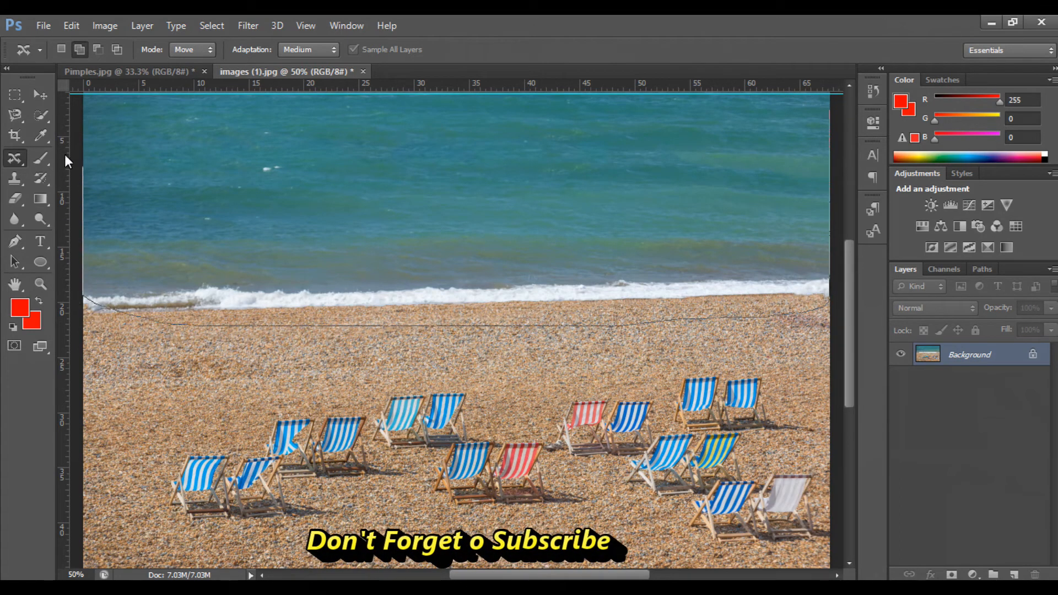
mouse_move(230, 89)
mouse_down()
mouse_move(767, 107)
mouse_move(869, 90)
mouse_up()
mouse_move(492, 252)
mouse_down()
mouse_move(495, 339)
mouse_move(497, 309)
mouse_up()
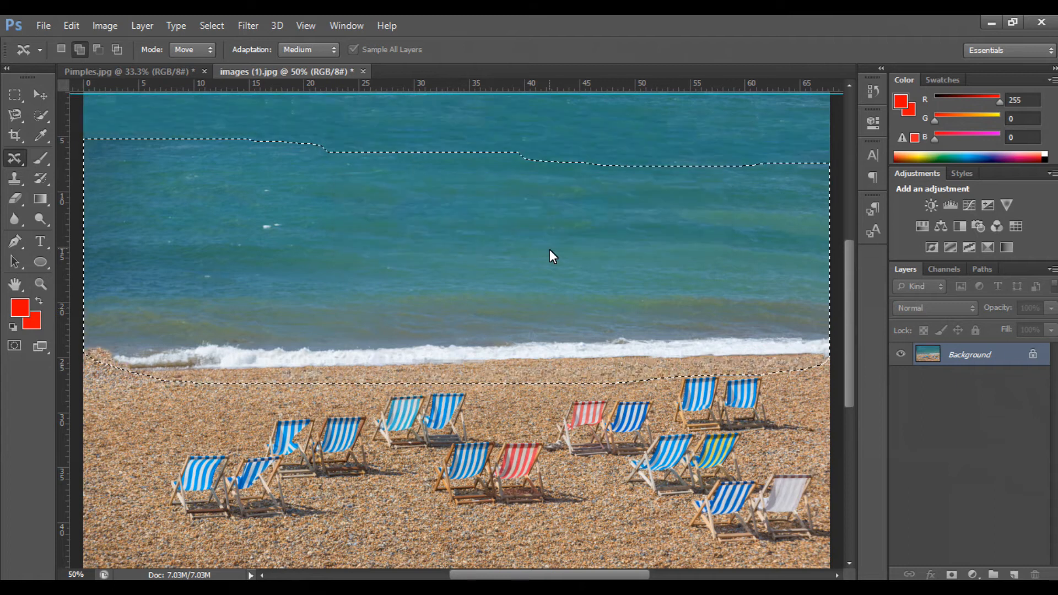
key(ctrl+d)
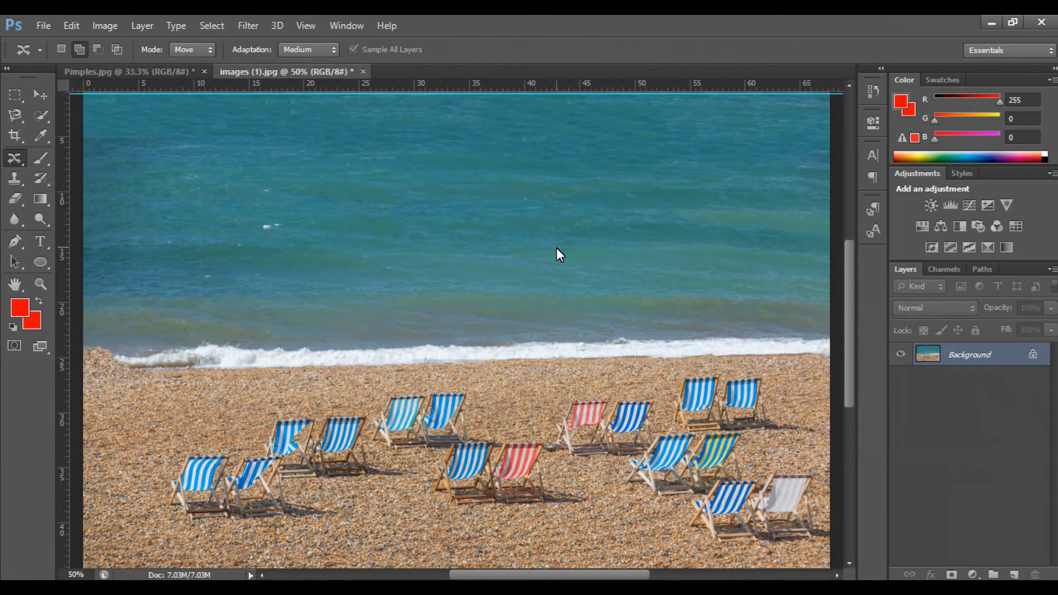
Step: Switch to the Red Eye Tool and apply it to a red stripe of the front red-striped deck chair
scroll(529, 495, left, 4)
scroll(530, 489, right, 3)
key(ctrl+plus)
key(ctrl+plus)
key(ctrl+plus)
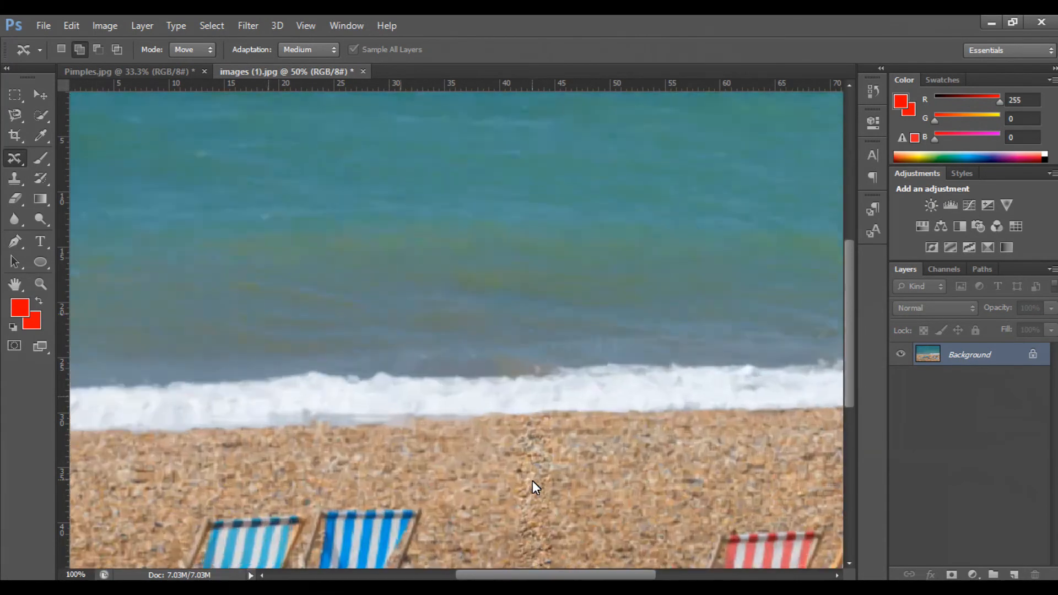
scroll(428, 391, down, 8)
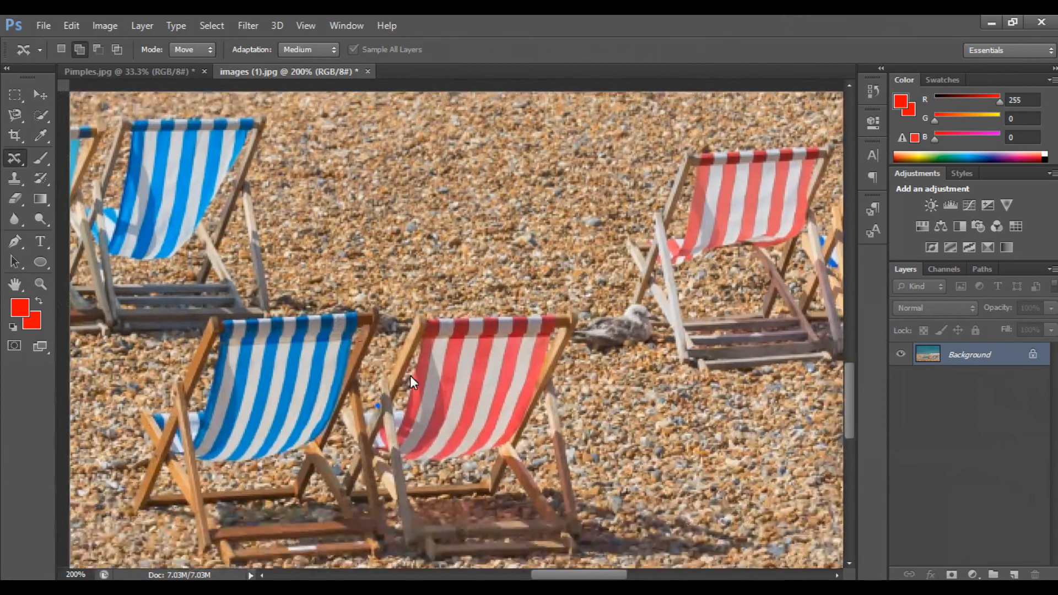
key(ctrl+r)
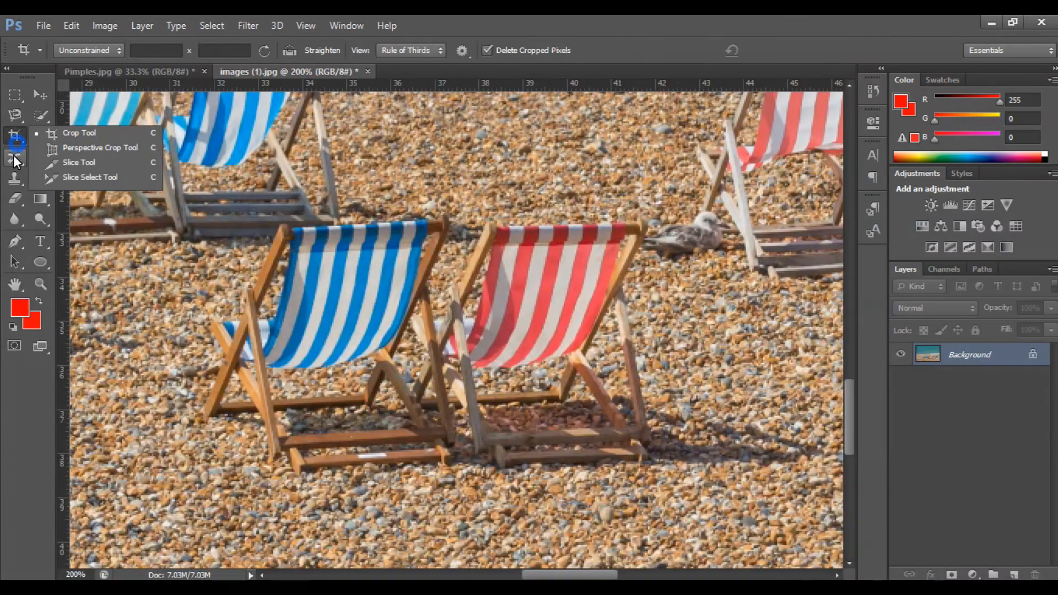
right_click(13, 159)
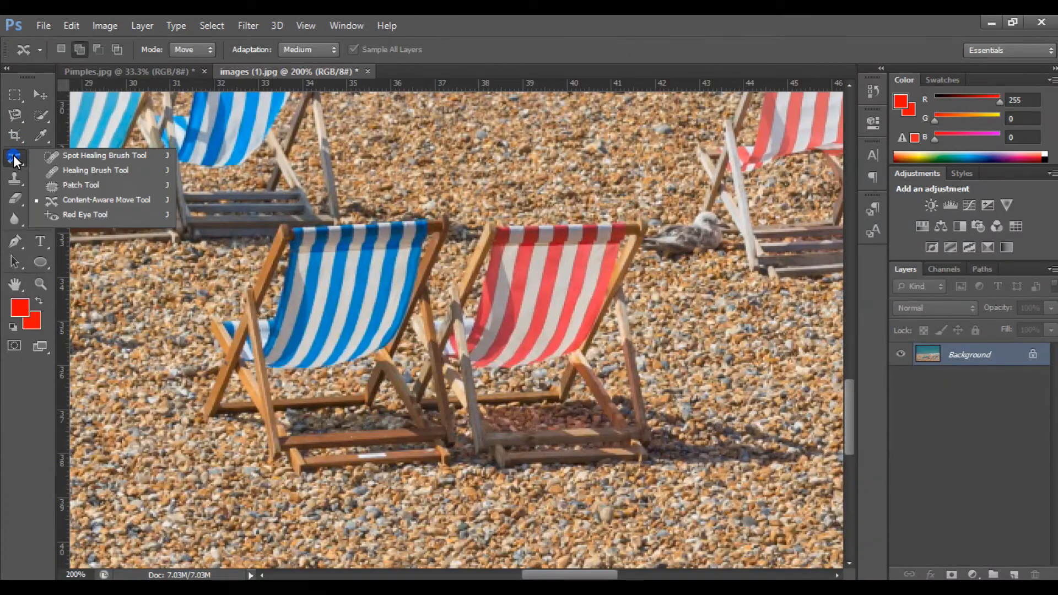
click(69, 214)
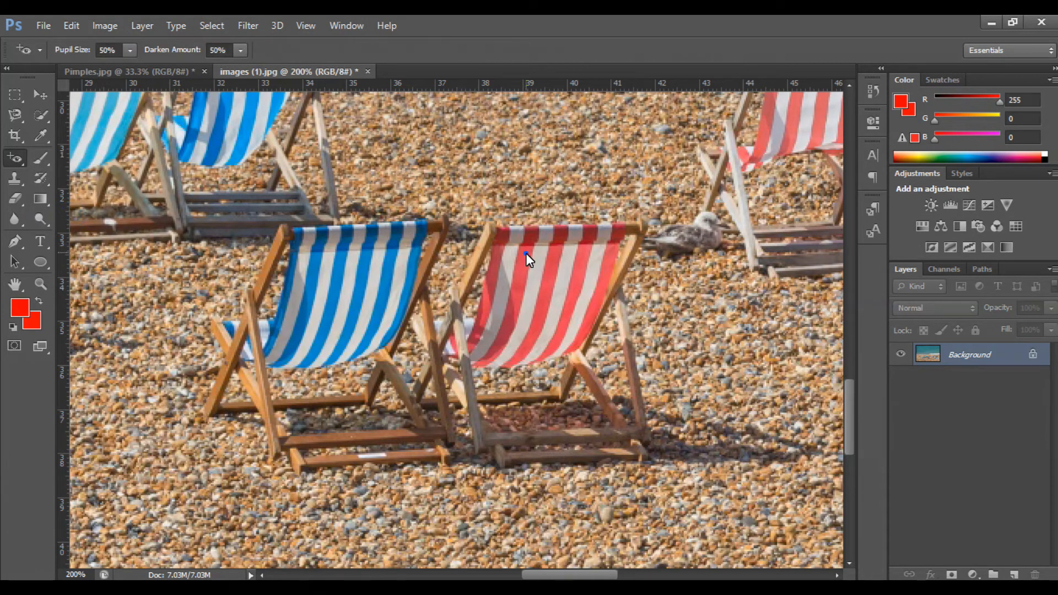
drag(548, 311, 569, 323)
key(ctrl+plus)
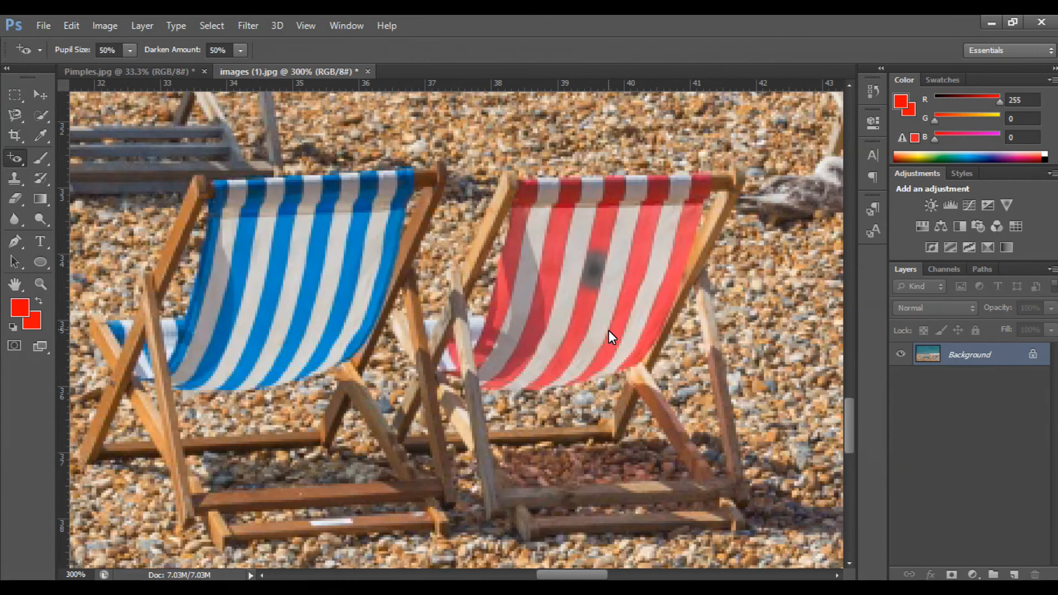
Step: Apply the Red Eye Tool to two more areas of red stripe on the front red-striped deck chair
key(ctrl+plus)
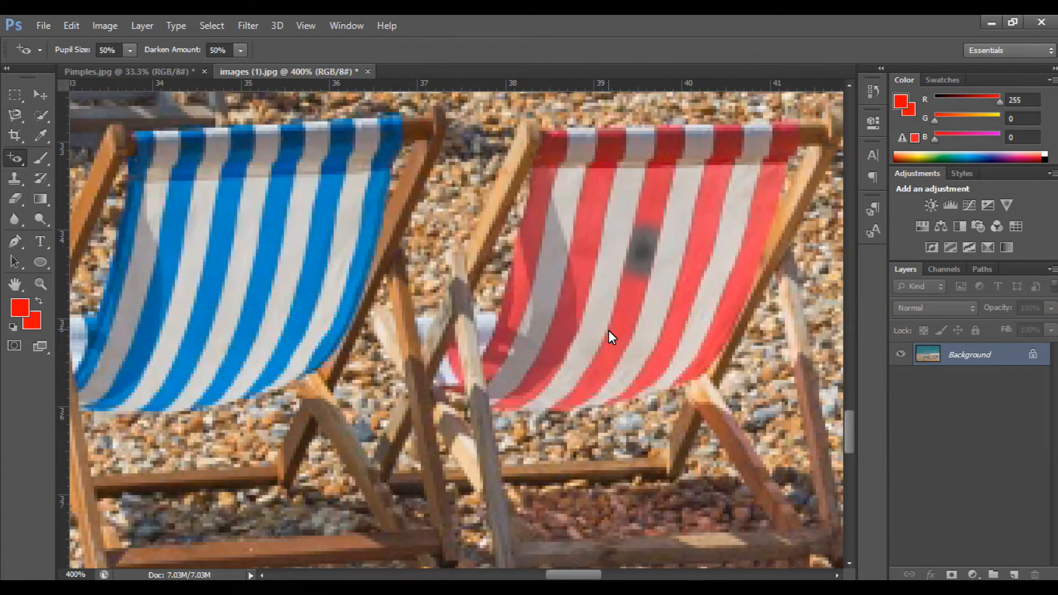
drag(597, 287, 659, 392)
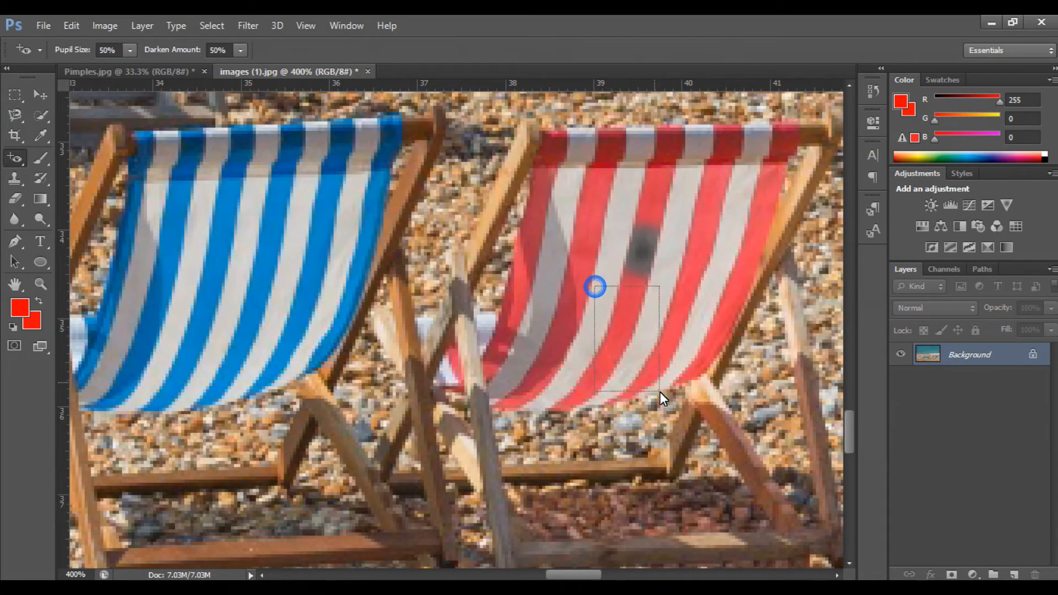
drag(679, 213, 815, 349)
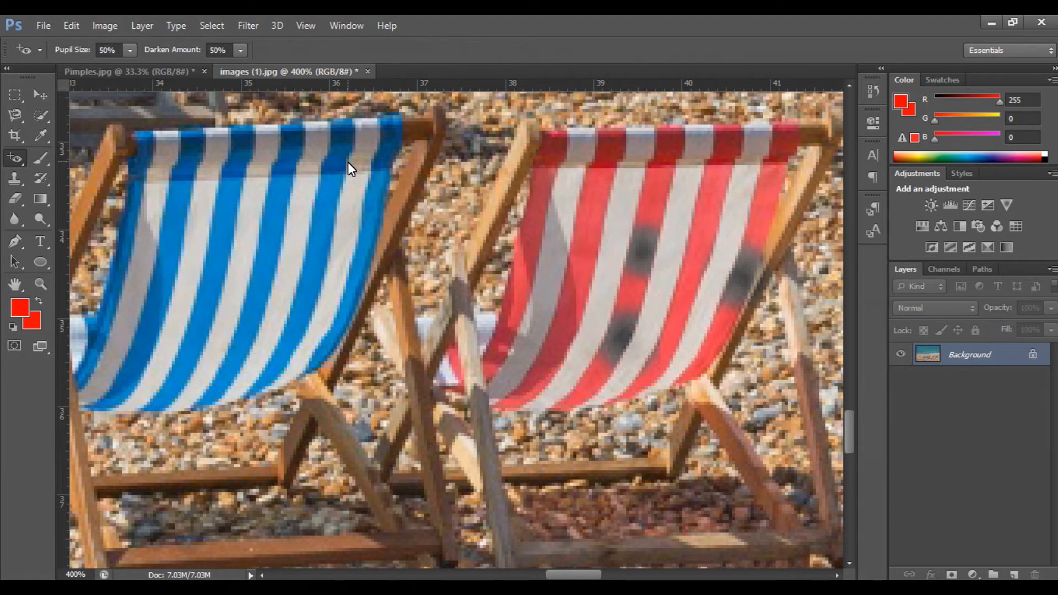
right_click(14, 158)
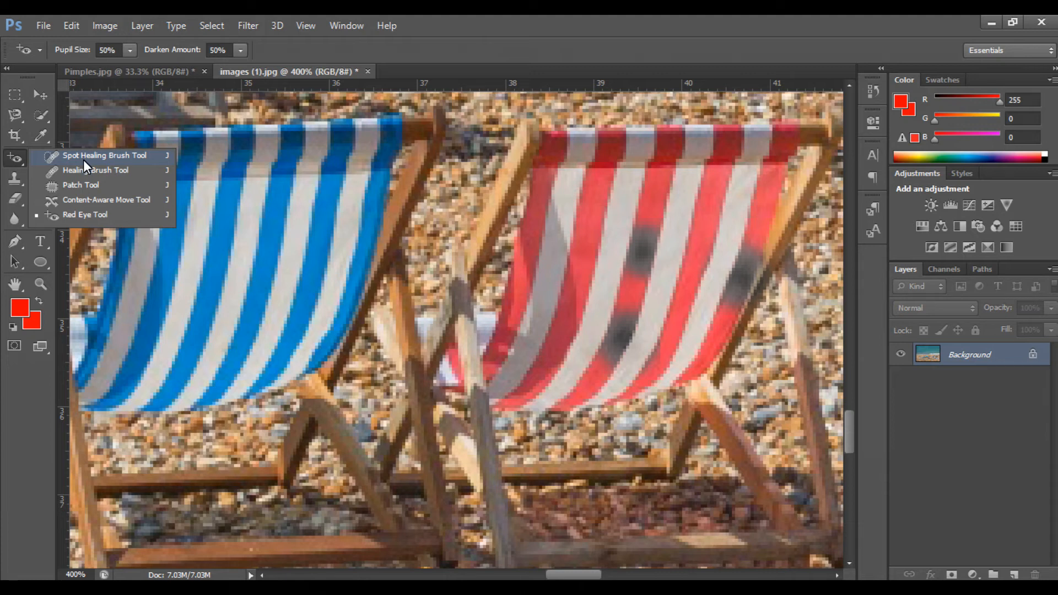
click(97, 171)
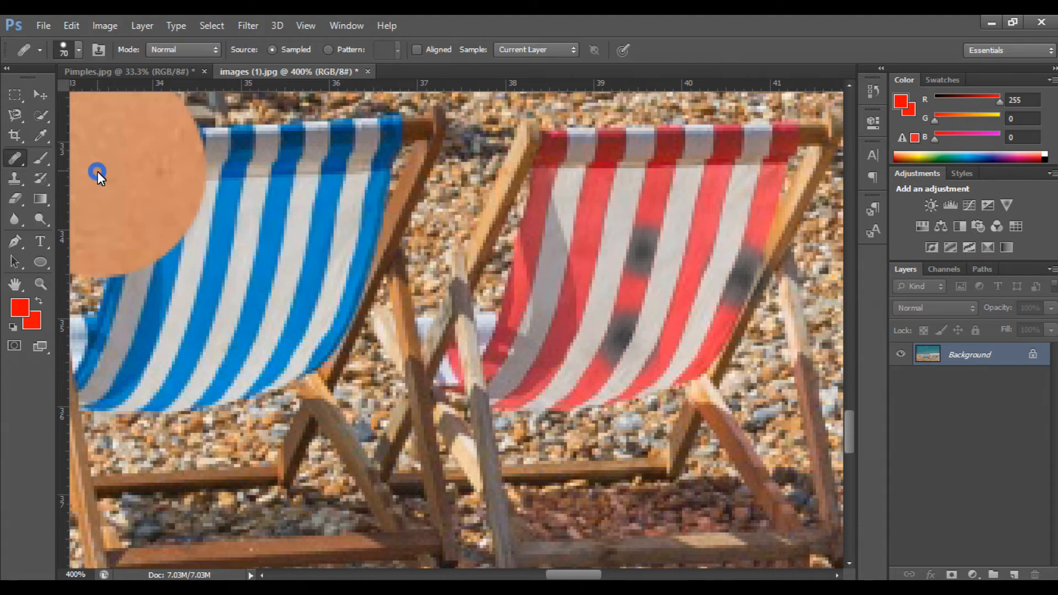
right_click(21, 158)
click(68, 166)
right_click(6, 156)
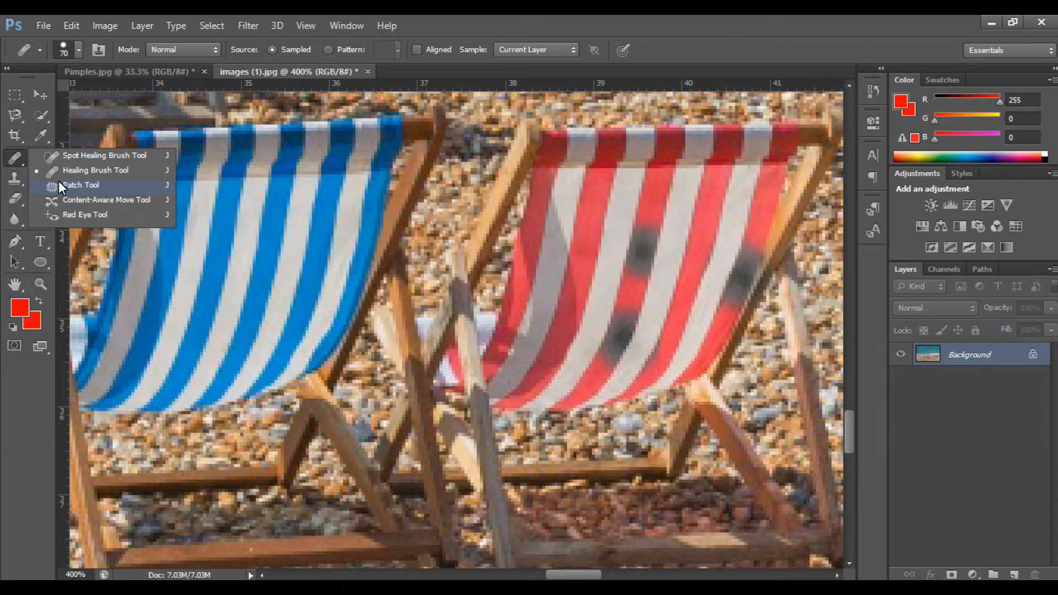
click(93, 200)
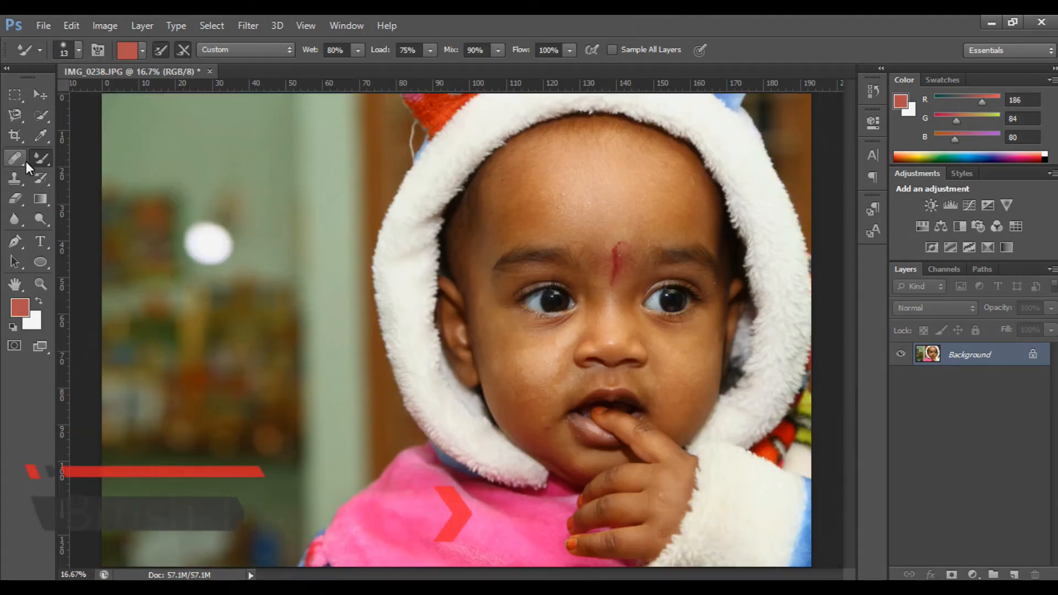
drag(24, 75, 3, 88)
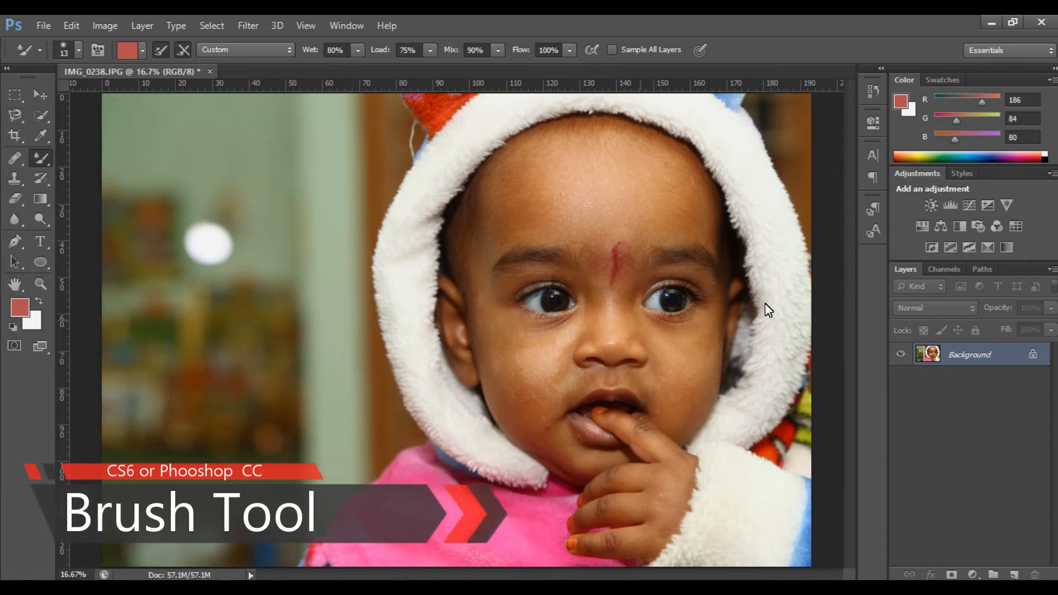
Step: Convert the baby photo's locked background into Layer 0 and make a Mixer Brush stroke down the blurred backdrop with an 800 px brush
double_click(1008, 348)
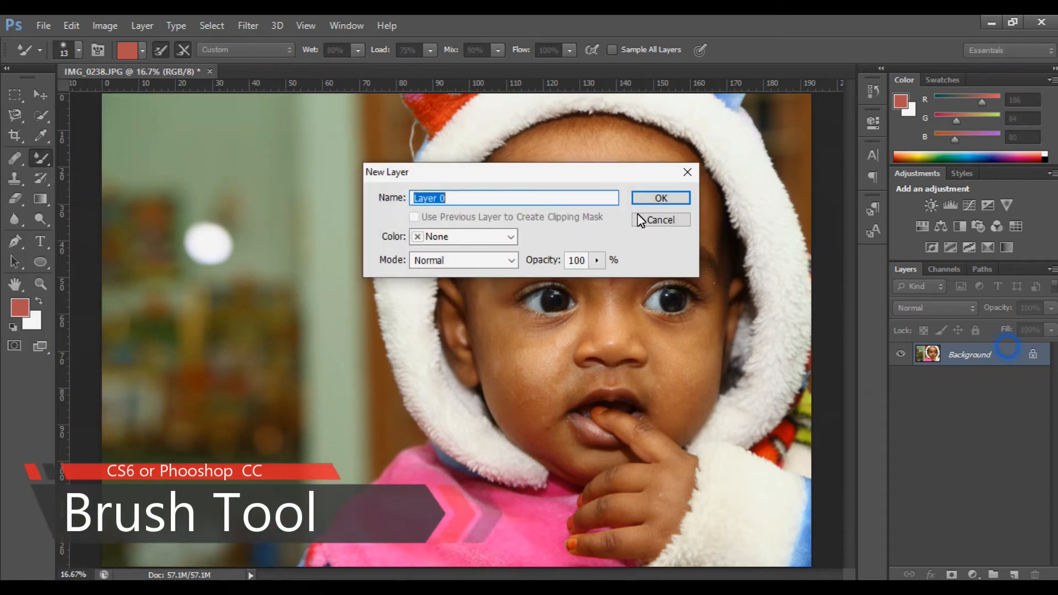
click(662, 198)
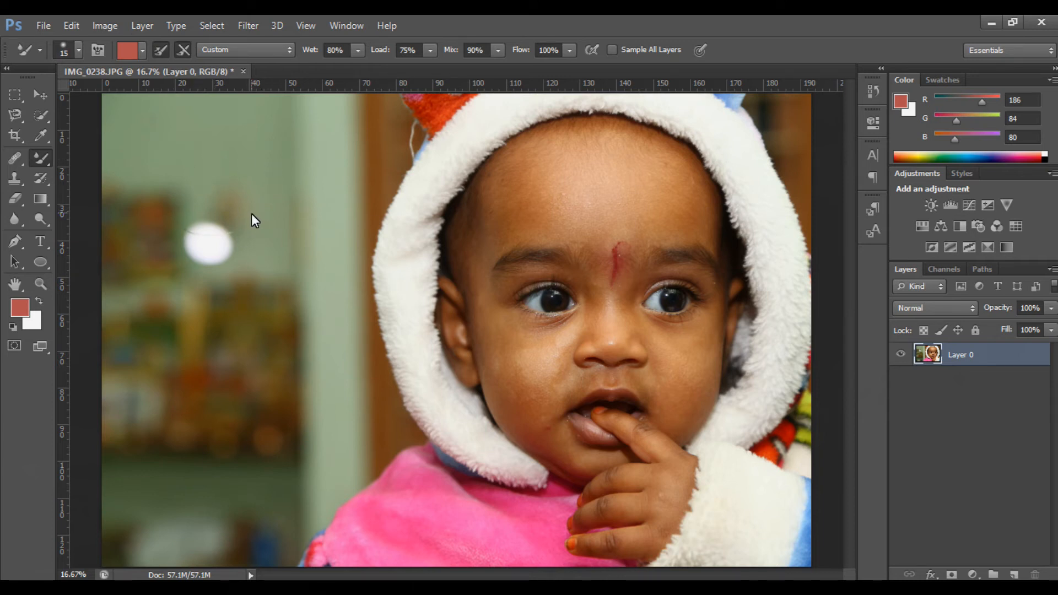
key(bracketright)
key(bracketright)
key(bracketright)
key(bracketright)
key(bracketright)
key(bracketright)
key(bracketright)
key(bracketright)
key(bracketright)
key(bracketright)
key(bracketright)
mouse_move(189, 197)
mouse_down()
mouse_move(306, 247)
mouse_move(265, 237)
mouse_move(227, 388)
mouse_up()
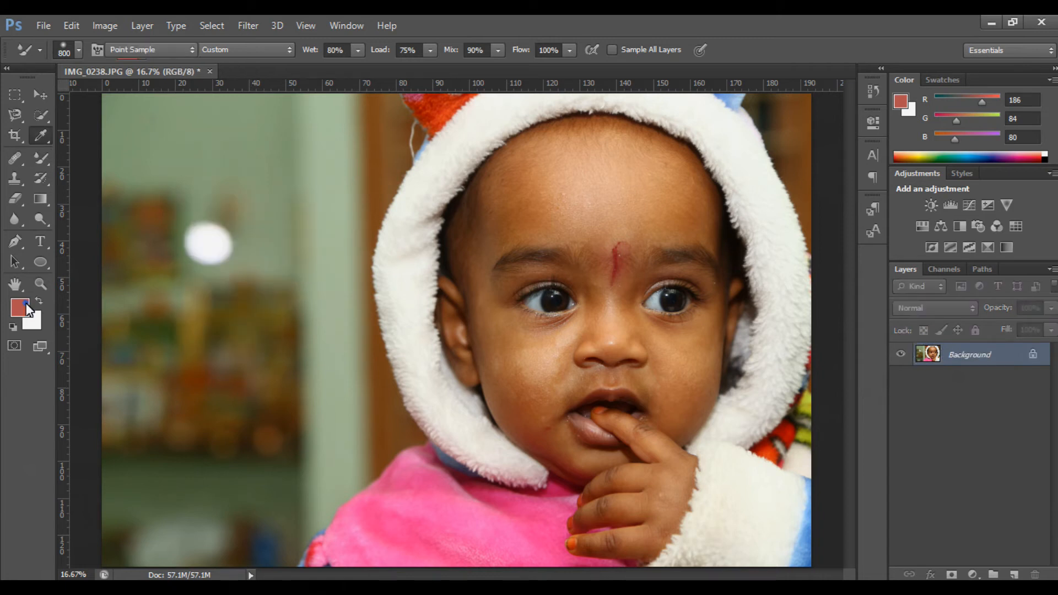
Step: Set the foreground colour to bright red (R 255, G 0, B 54) and switch to the Brush Tool
click(19, 307)
click(789, 220)
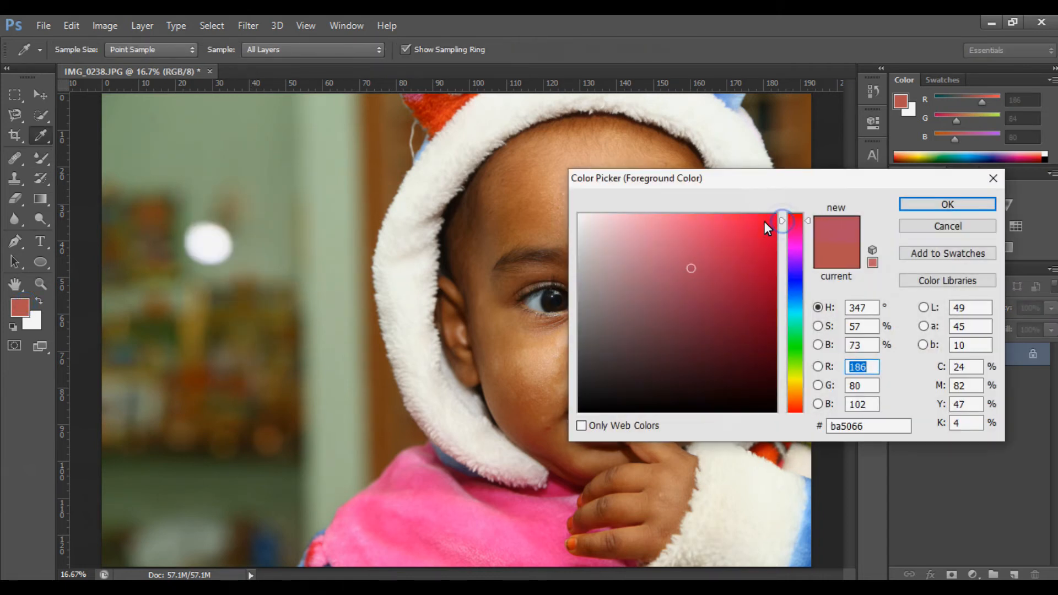
drag(764, 220, 778, 212)
click(962, 205)
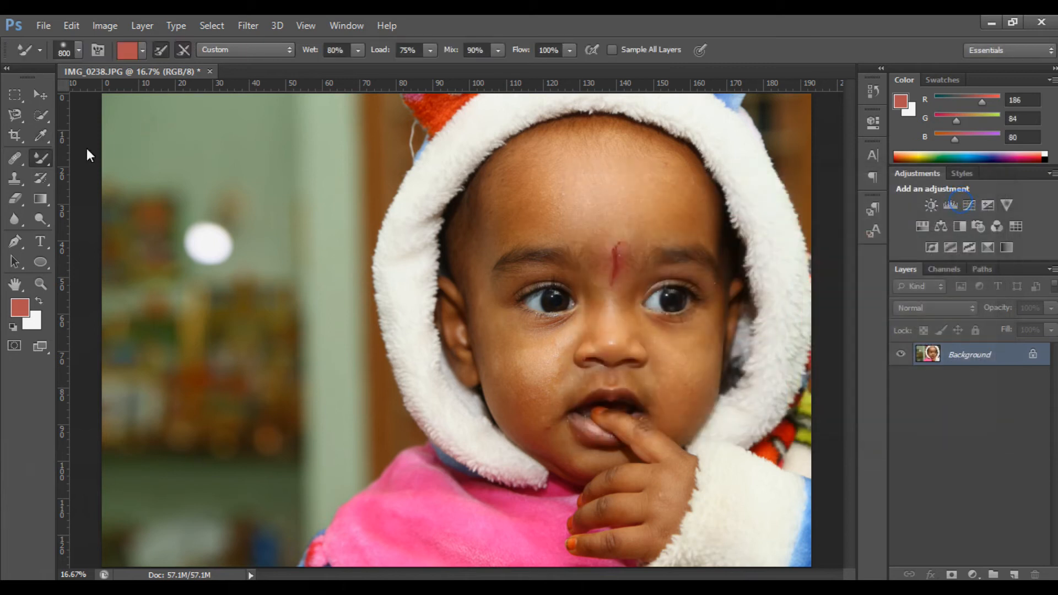
click(42, 156)
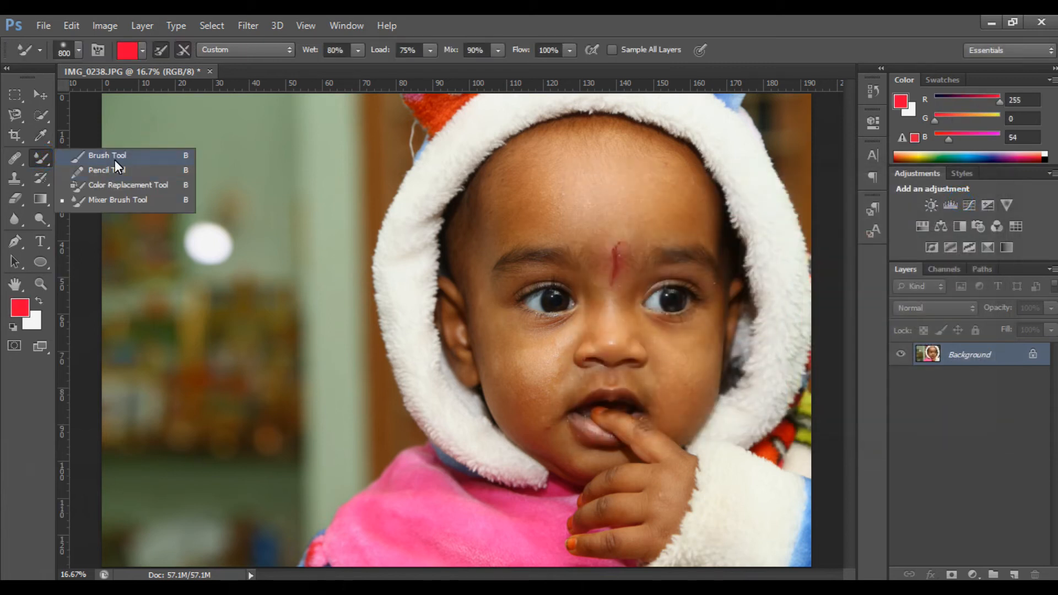
click(115, 159)
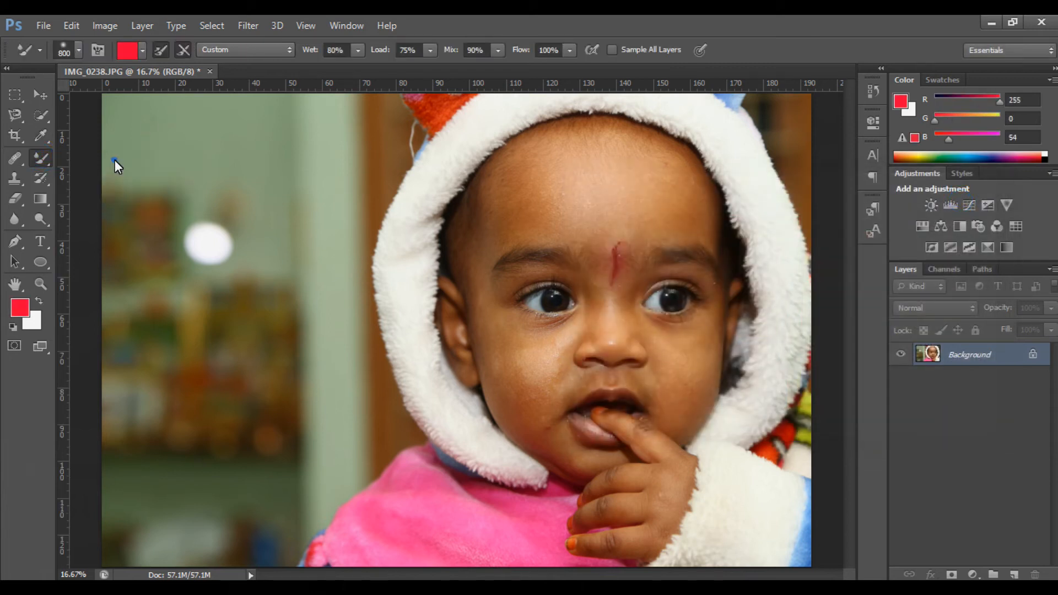
Step: Paint three straight horizontal red bands across the blurred backdrop beside the child with the 300 px brush
click(152, 183)
drag(152, 183, 189, 183)
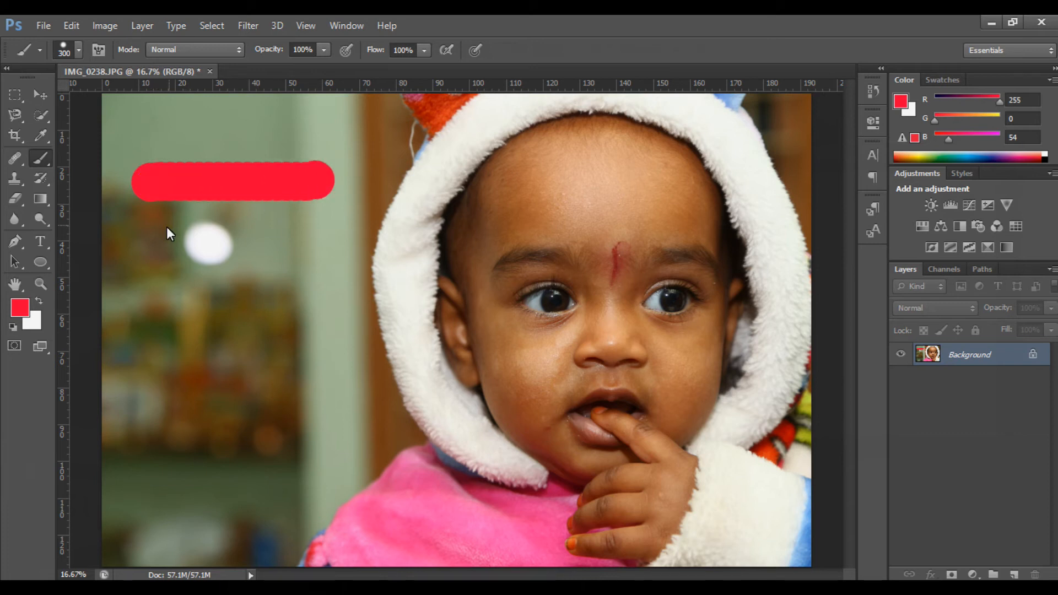
shift+click(312, 226)
click(145, 274)
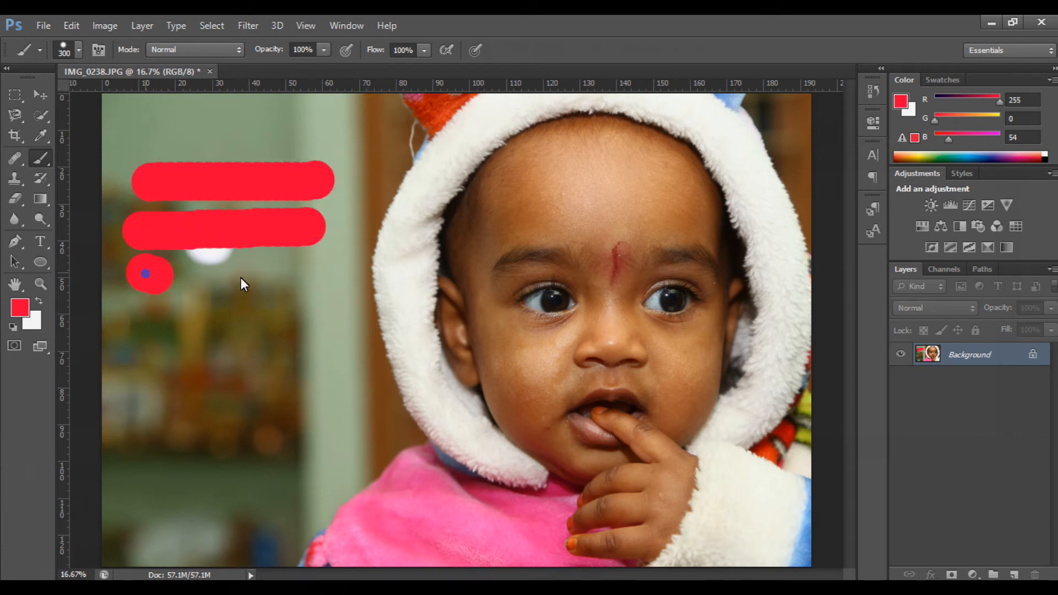
shift+click(312, 275)
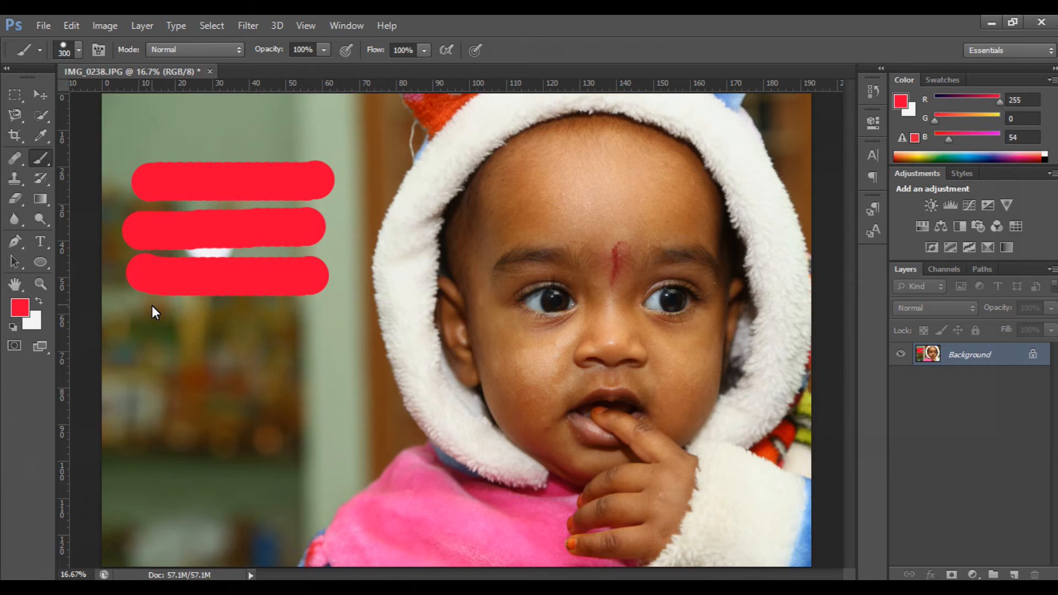
Step: Change the foreground colour to pure blue (R 0, G 0, B 255)
click(20, 308)
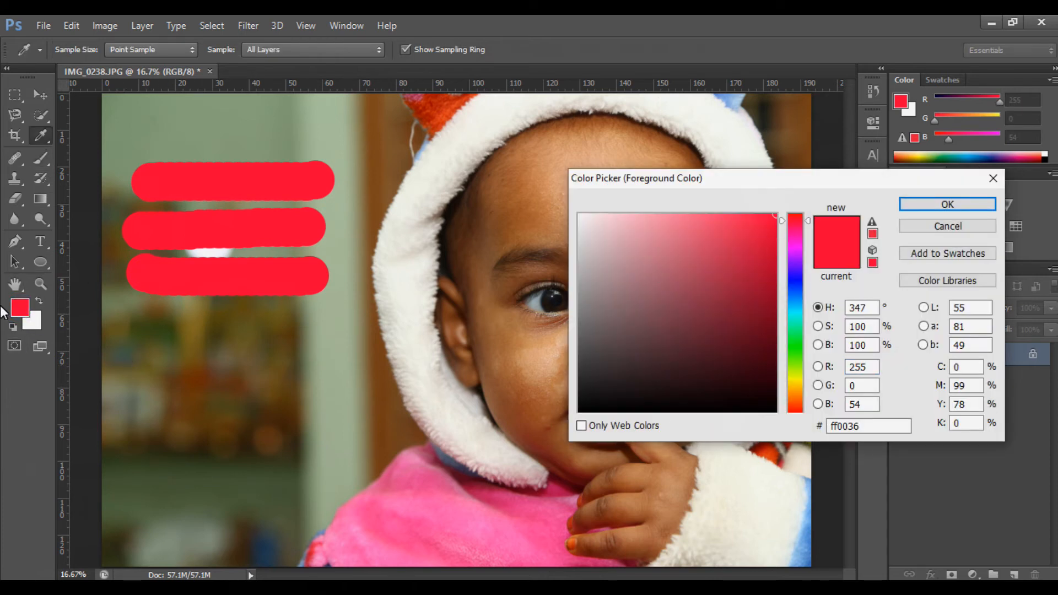
click(971, 224)
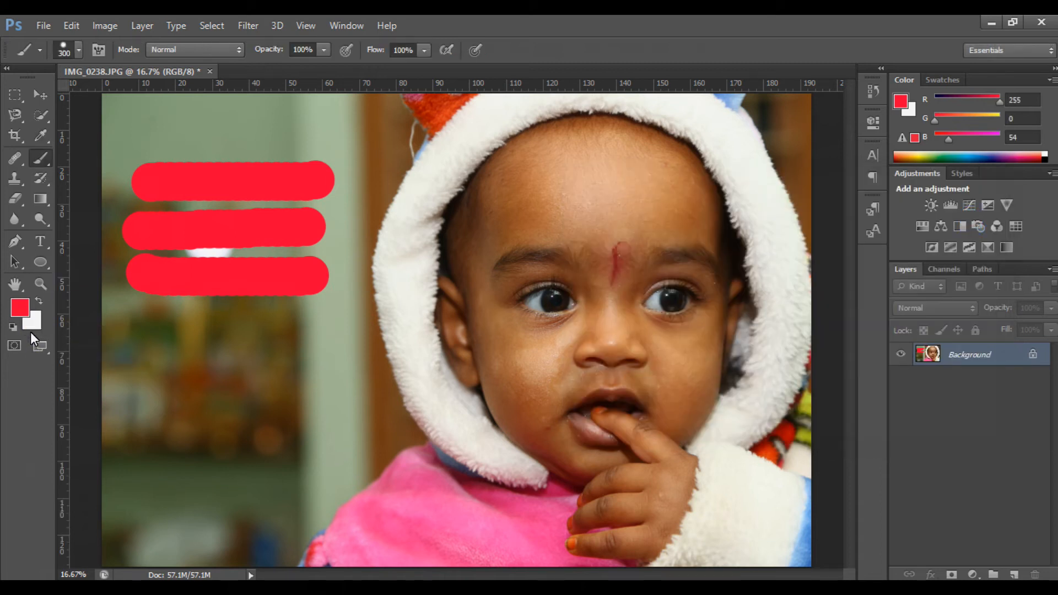
click(23, 309)
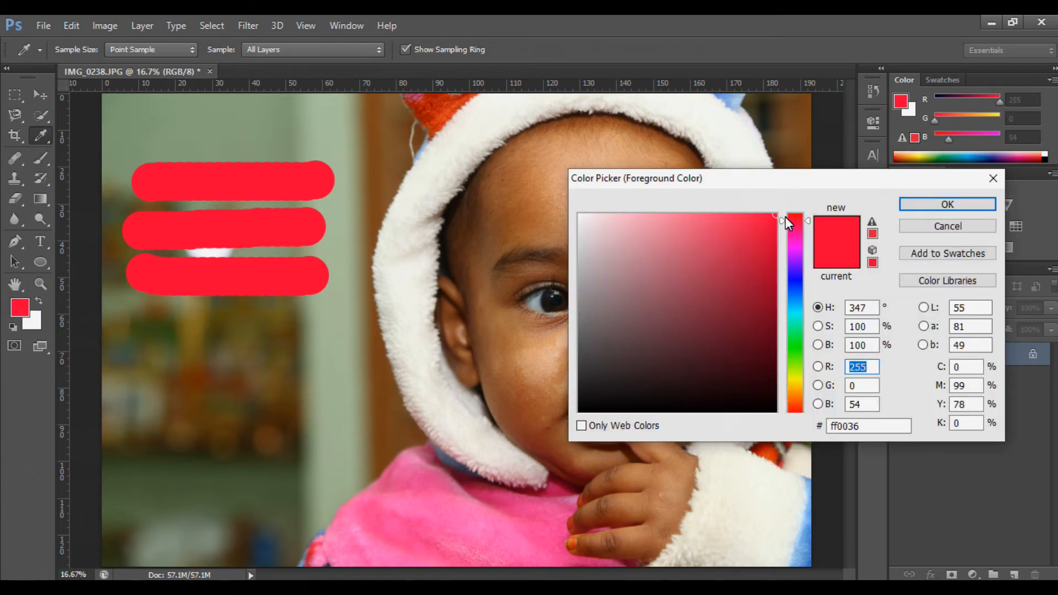
click(790, 280)
click(934, 210)
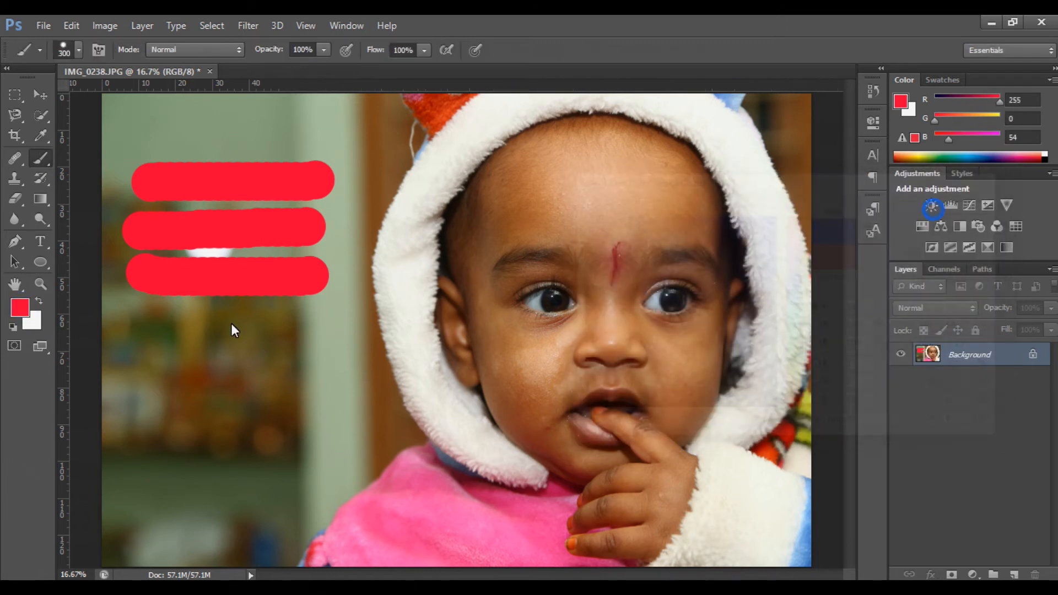
Step: Paint two horizontal blue bands below the red ones and a straight vertical blue band crossing all of them
click(151, 333)
drag(152, 333, 317, 333)
drag(163, 376, 313, 380)
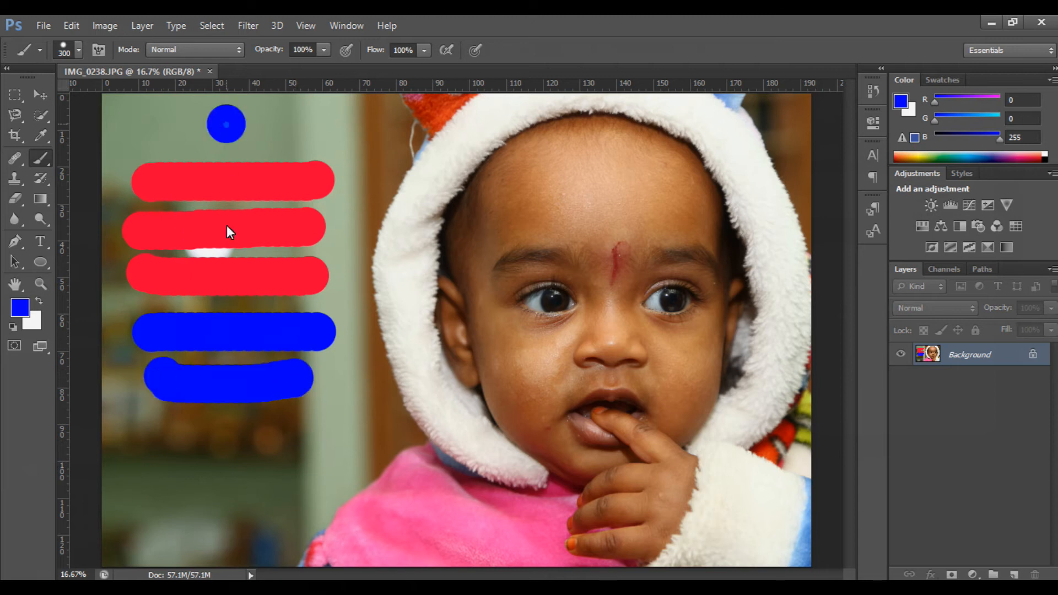
shift+click(230, 405)
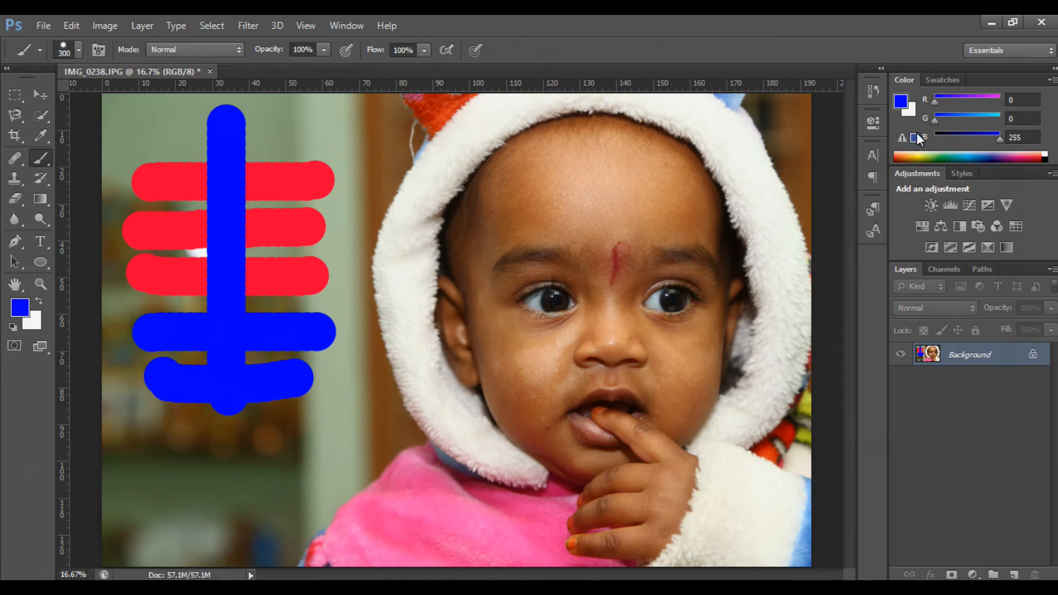
Step: Choose a pale periwinkle blue from the colour swatches as the foreground colour
click(929, 80)
click(913, 81)
click(931, 80)
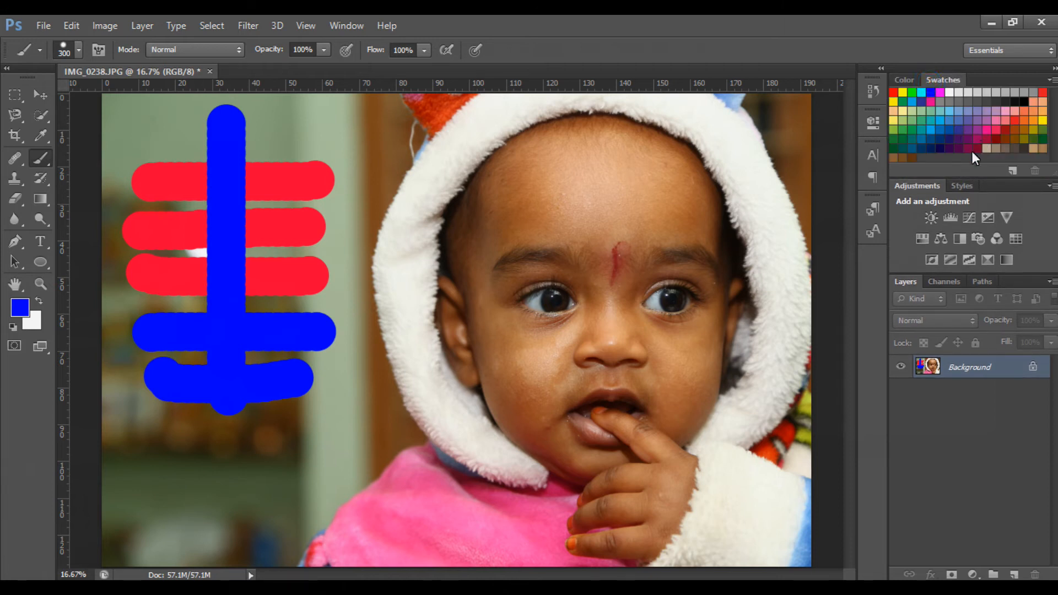
click(967, 109)
Step: Paint a horizontal and a vertical periwinkle band over the backdrop, and undo all the painted brush bands
drag(153, 449, 303, 449)
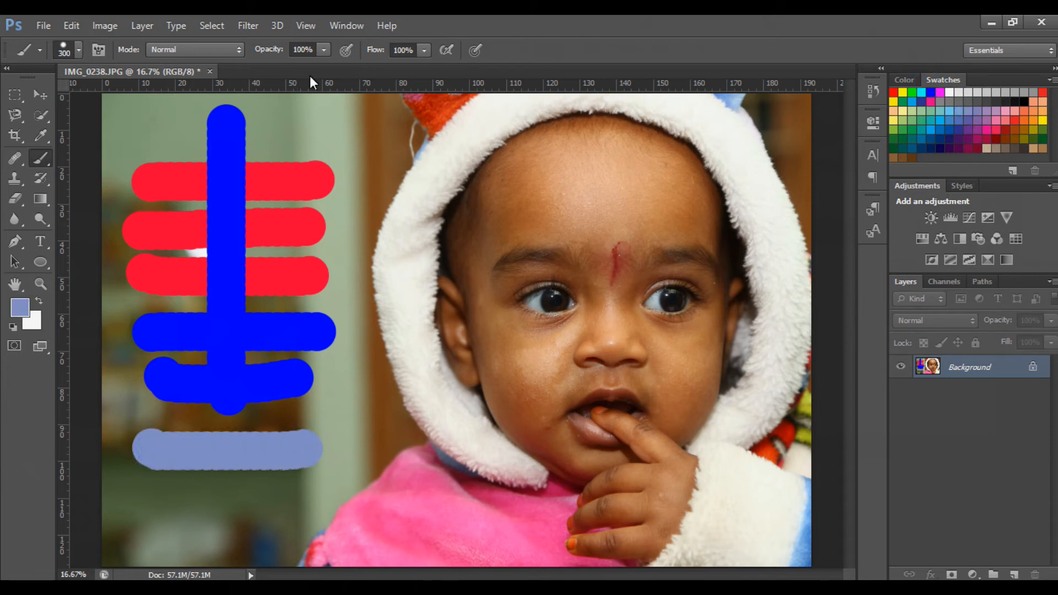
drag(295, 310, 293, 420)
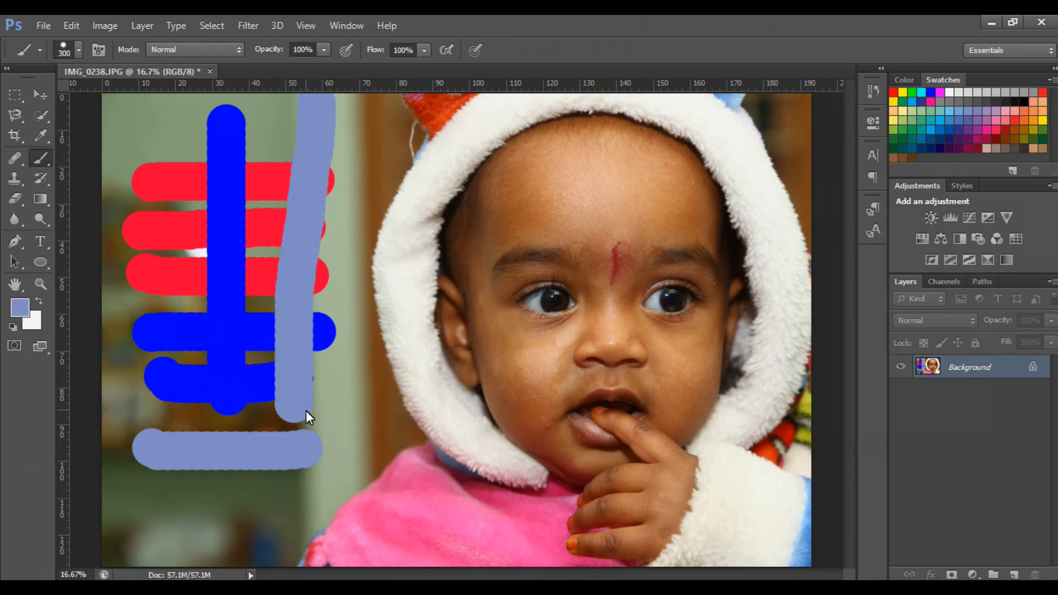
key(ctrl+z)
key(ctrl+alt+z)
key(ctrl+alt+z)
key(ctrl+alt+z)
key(ctrl+alt+z)
key(ctrl+alt+z)
key(ctrl+alt+z)
key(ctrl+alt+z)
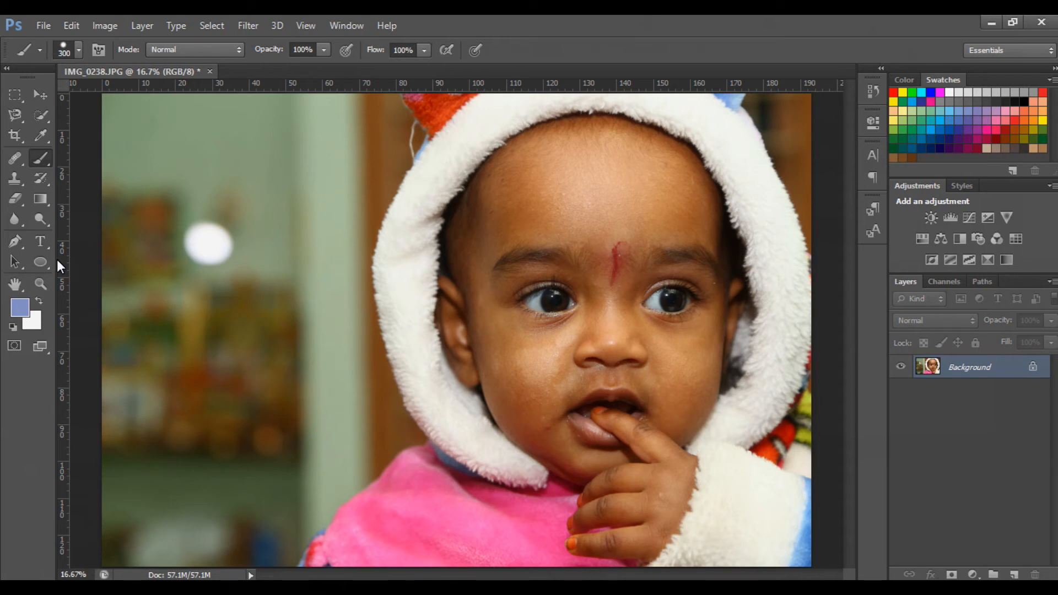
Step: Choose the rough textured 100 px brush tip at the end of the brush presets
click(81, 52)
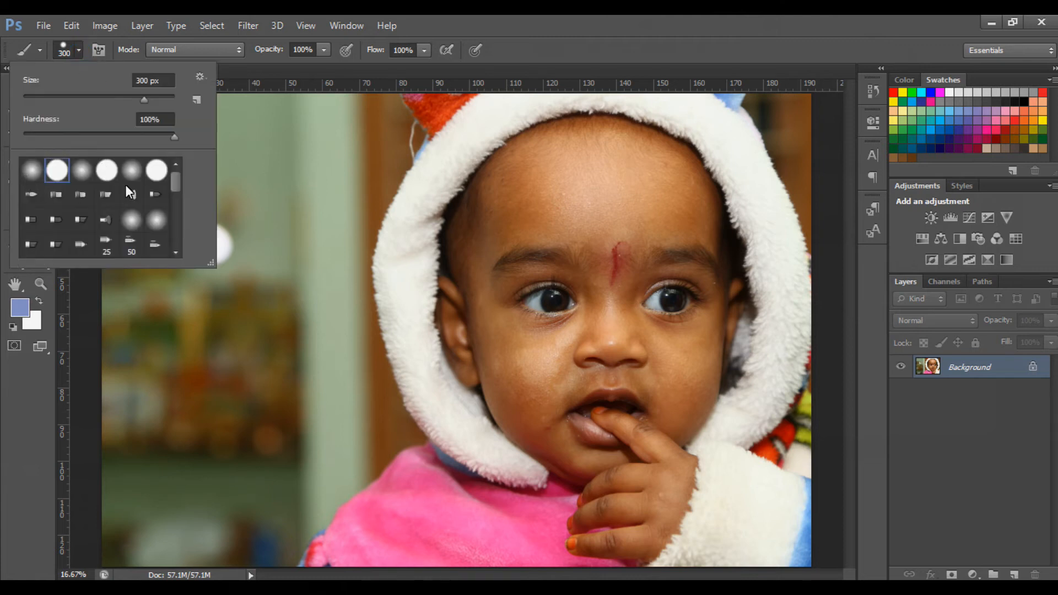
click(278, 193)
right_click(278, 193)
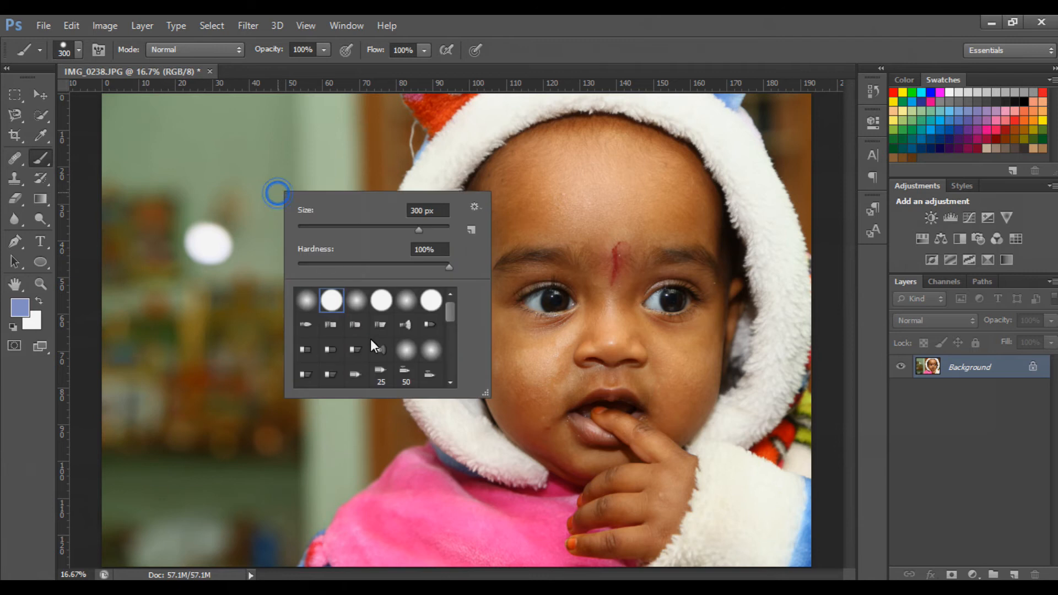
drag(452, 312, 455, 380)
click(385, 375)
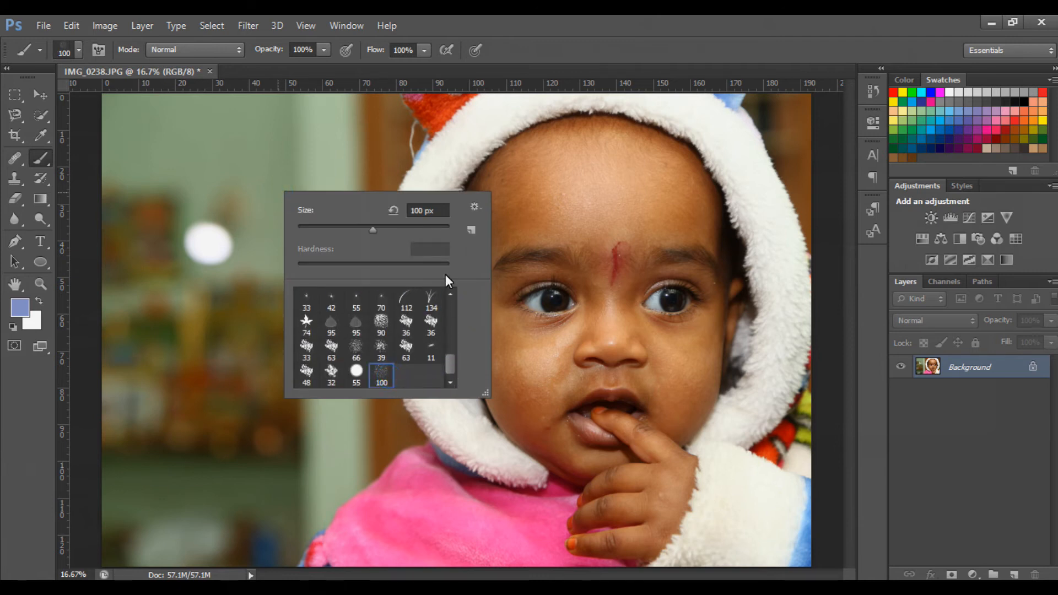
key(Return)
Step: Enlarge the textured brush to 1000 px and dab it over the white light spot in the blurred backdrop
key(bracketright)
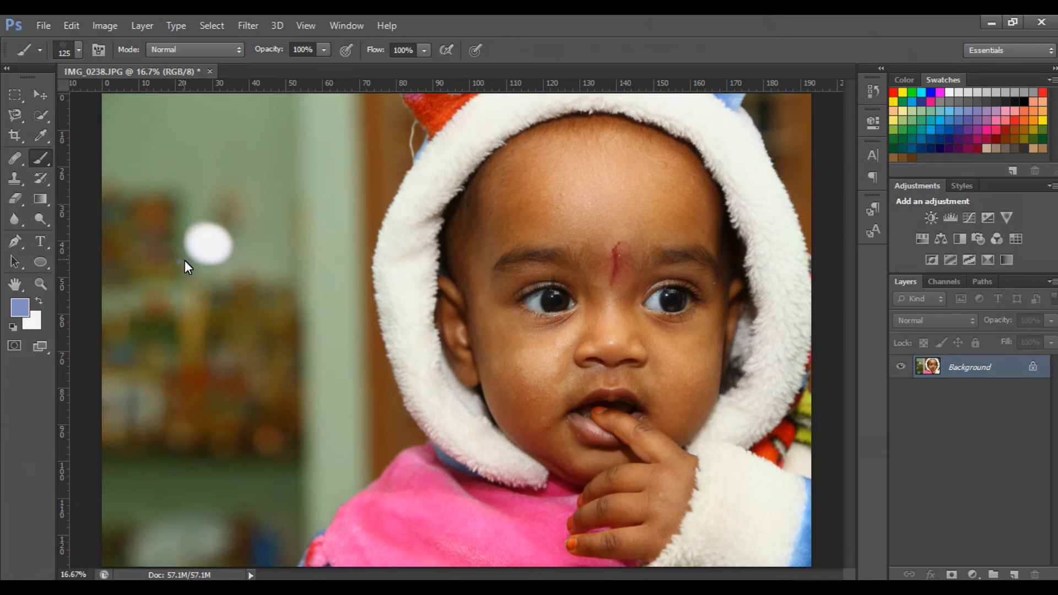
key(bracketright)
key(bracketright)
key(bracketright)
key(bracketright)
key(bracketright)
key(bracketright)
key(bracketright)
key(bracketright)
key(bracketright)
key(bracketright)
click(227, 236)
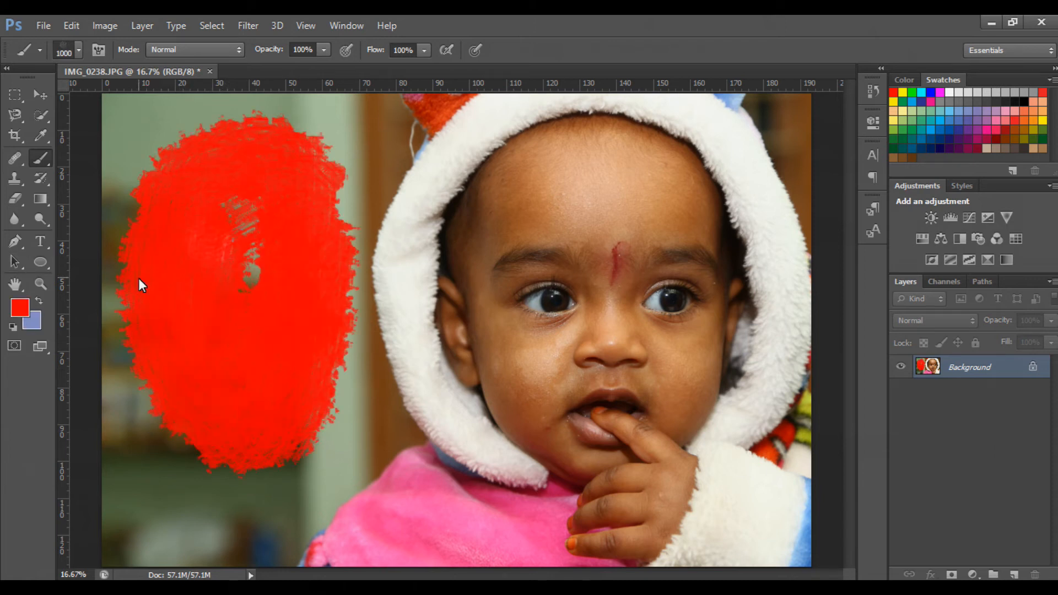
Step: Undo the red textured brush strokes painted over the blurred backdrop
key(ctrl+alt+z)
key(ctrl+alt+z)
key(ctrl+alt+z)
key(ctrl+alt+z)
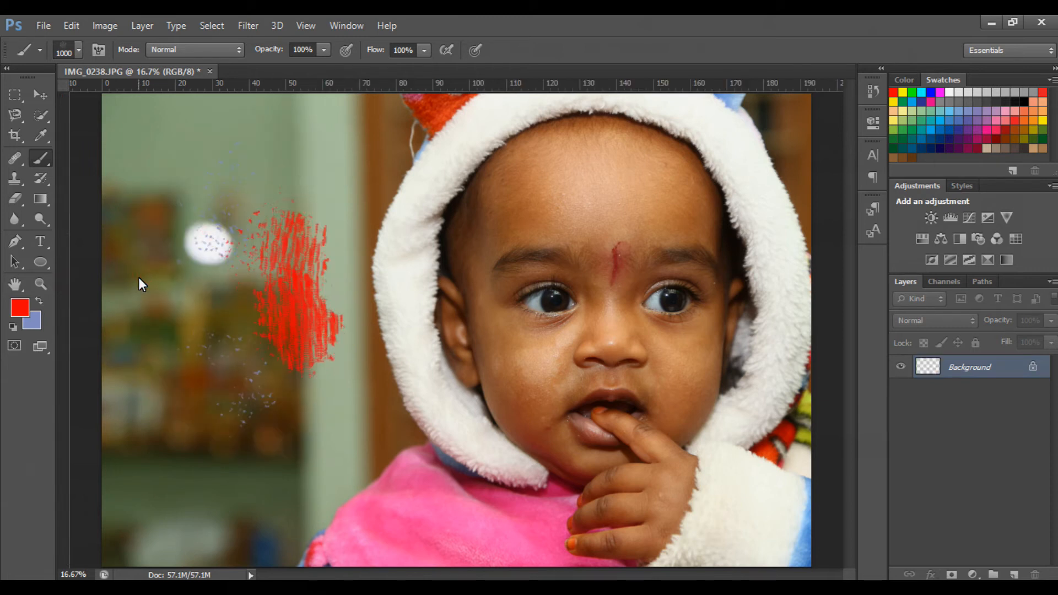
key(ctrl+alt+z)
key(ctrl+alt+z)
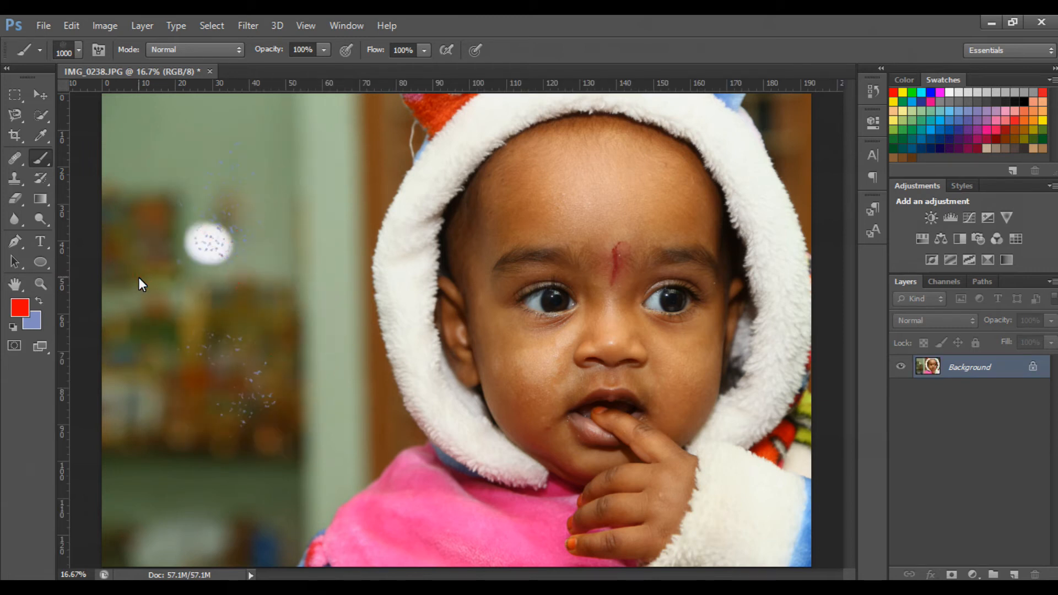
Step: Undo the remaining textured brush dabs and choose the hard round brush tip with 100% hardness at 500 px
key(ctrl+alt+z)
click(79, 50)
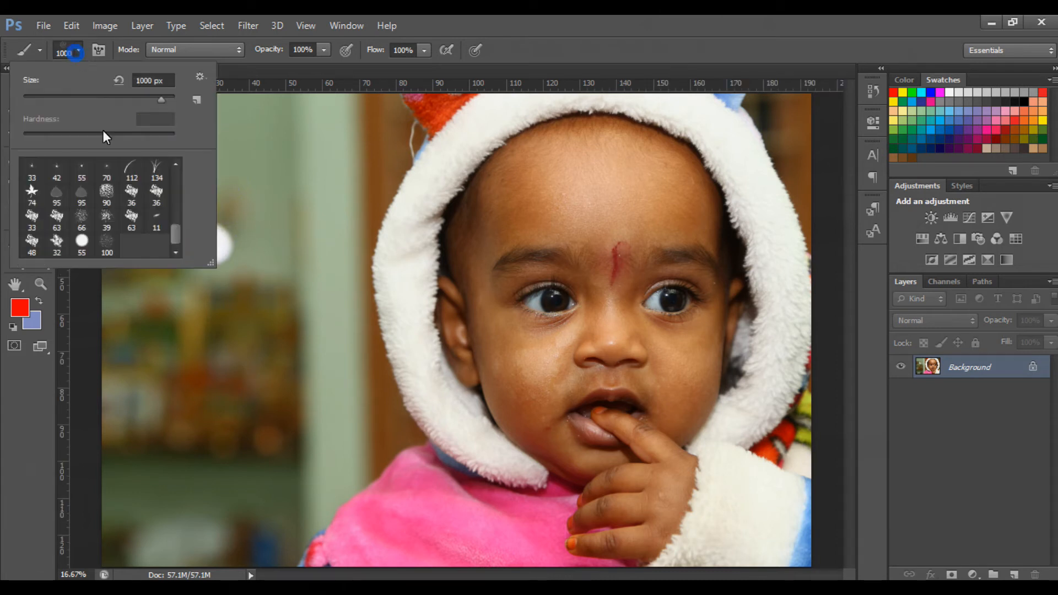
mouse_move(175, 220)
mouse_down()
mouse_move(180, 229)
mouse_move(175, 176)
mouse_up()
click(45, 170)
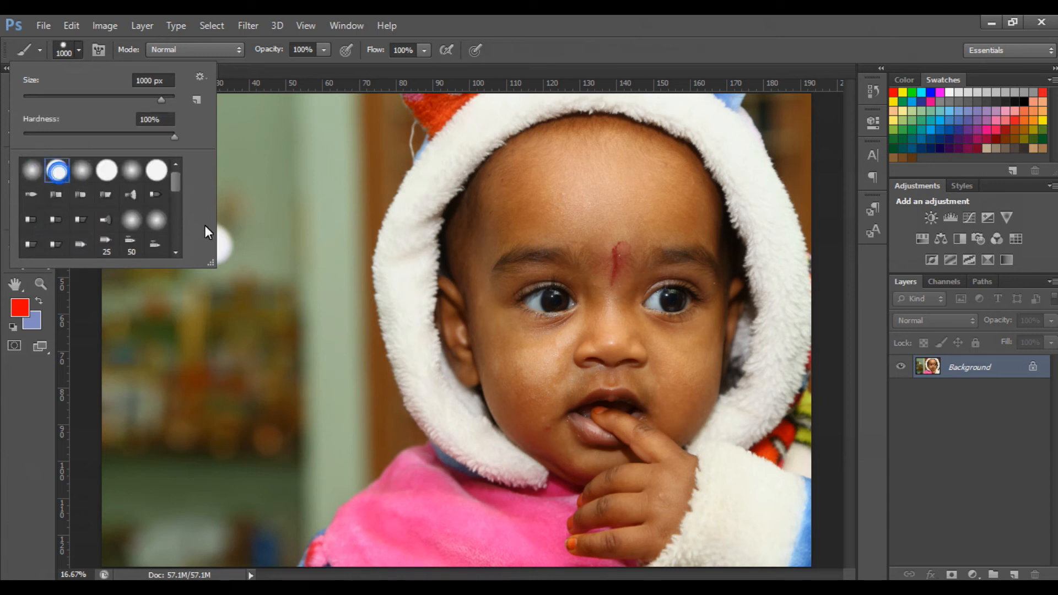
click(256, 196)
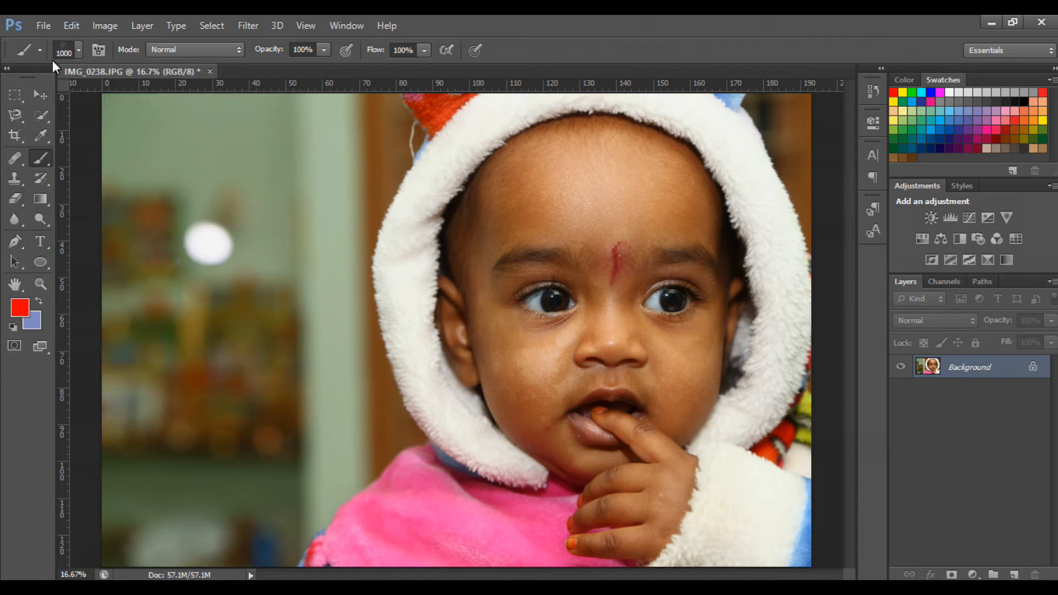
click(79, 50)
click(69, 173)
click(62, 173)
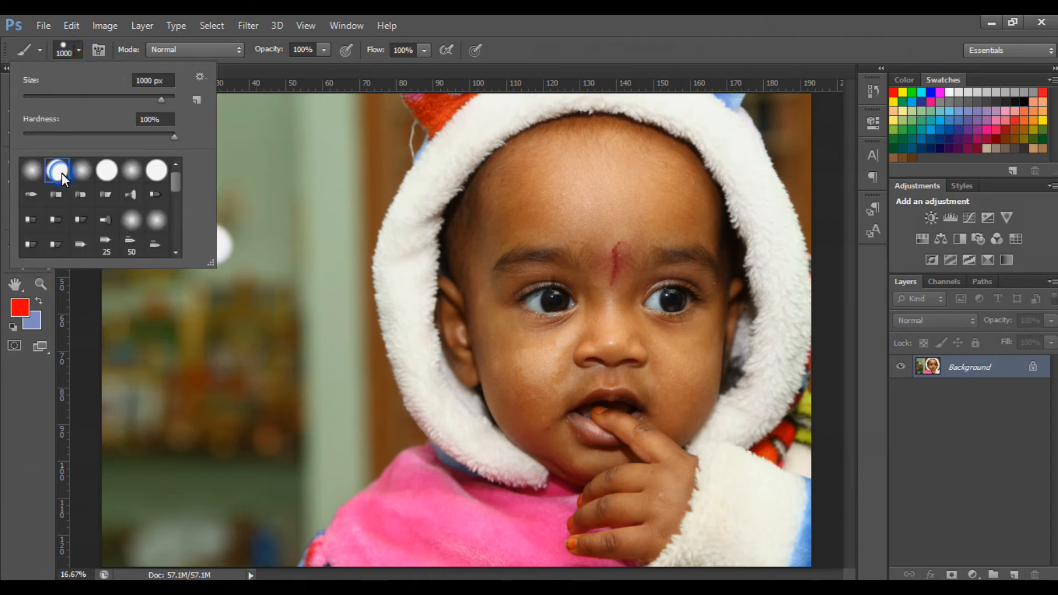
click(62, 173)
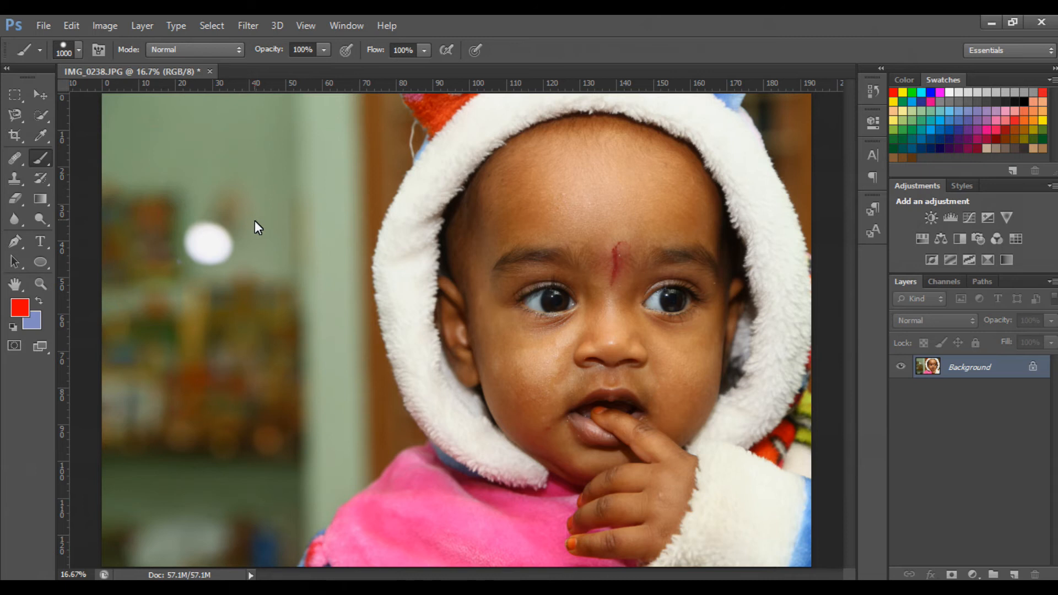
key(bracketleft)
Step: Paint a hard-edged red band across the forehead, and a parallel one below it with the soft round tip at 0% hardness
drag(153, 177, 717, 176)
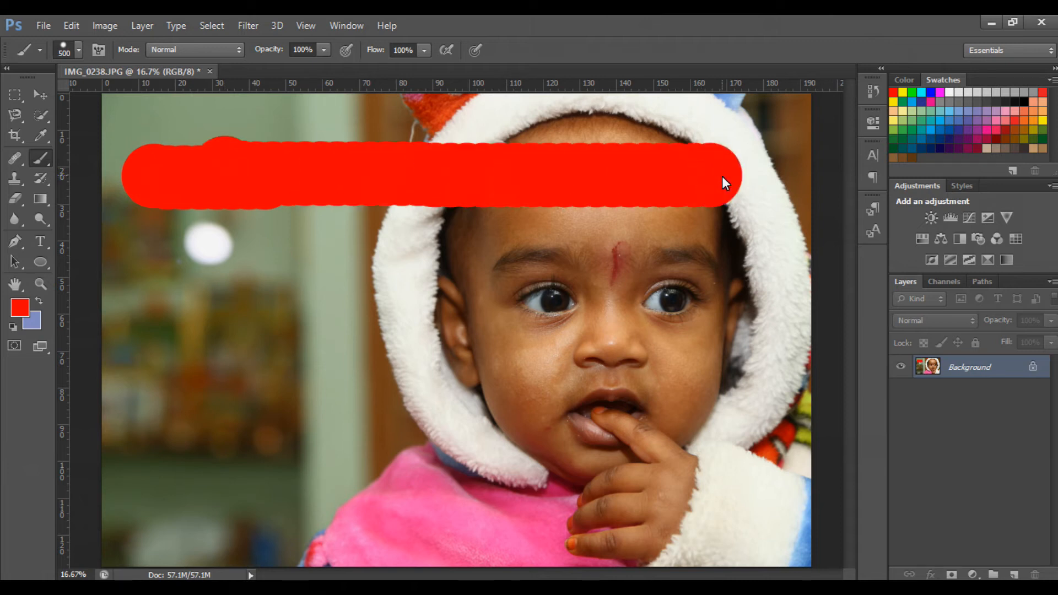
click(79, 53)
click(38, 174)
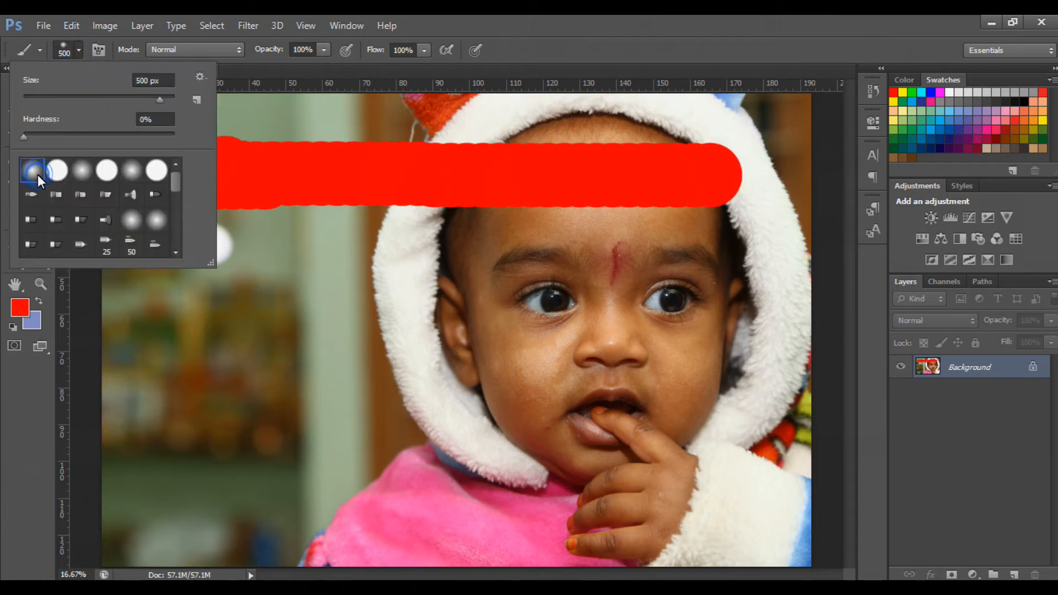
key(Return)
mouse_move(150, 265)
mouse_down()
mouse_move(519, 270)
mouse_move(744, 256)
mouse_up()
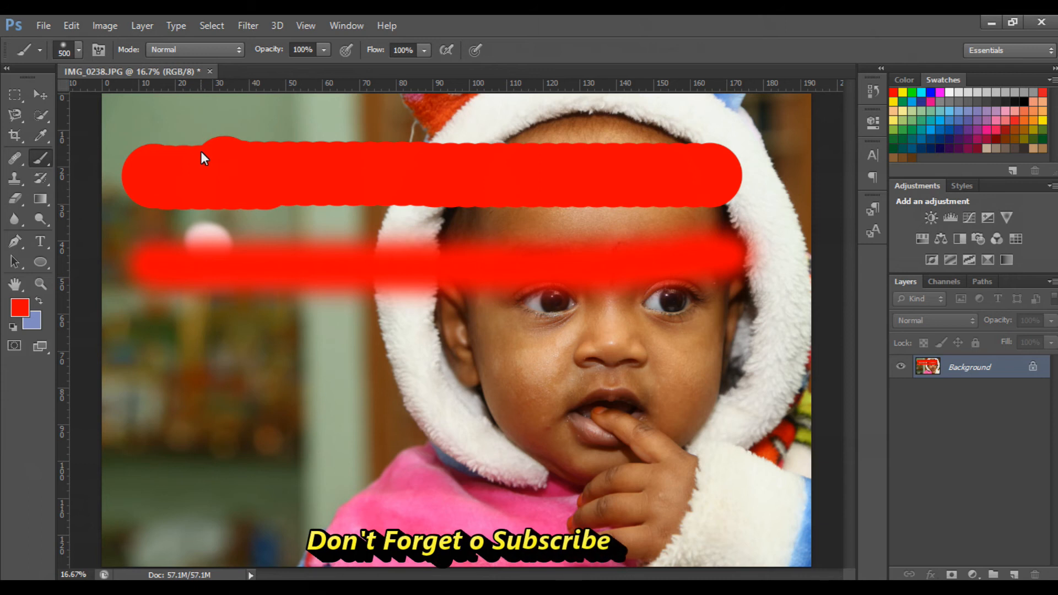
Step: Set the brush's blending mode to Screen and paint several soft red strokes over the child's face
click(213, 50)
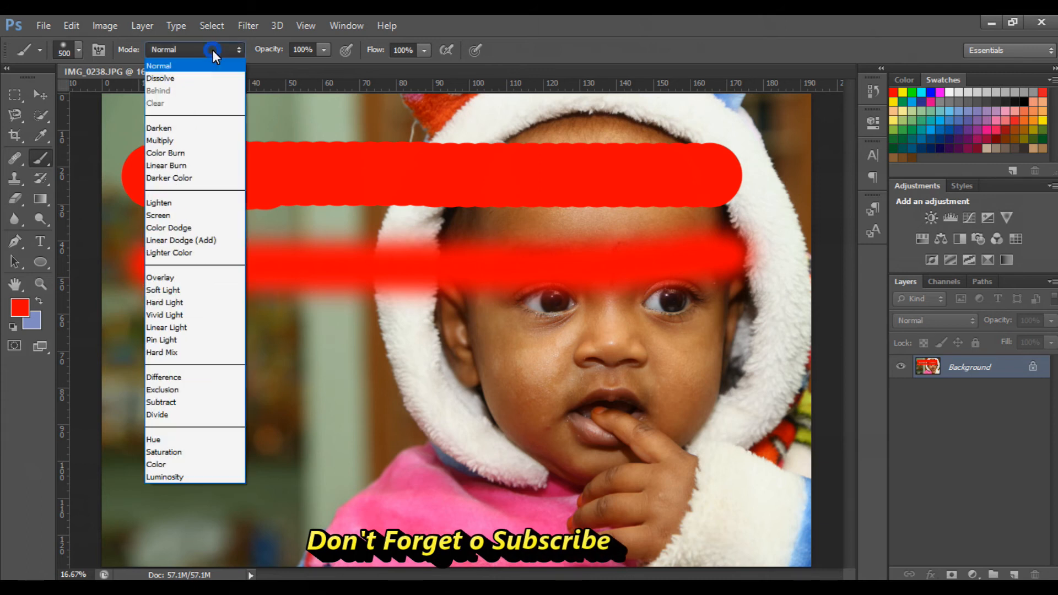
click(195, 216)
click(206, 236)
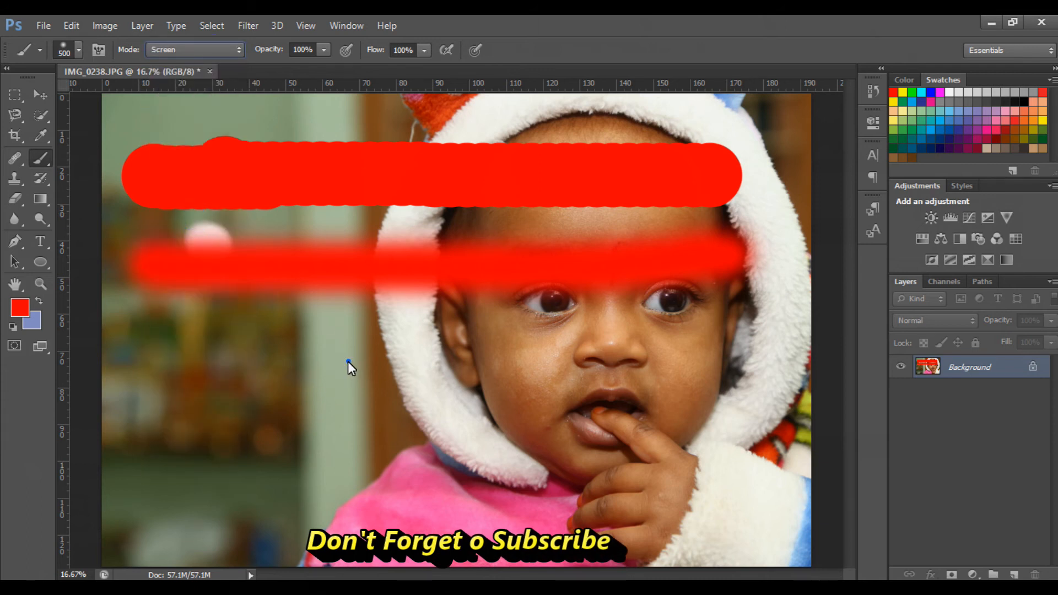
drag(348, 362, 719, 350)
drag(444, 378, 736, 382)
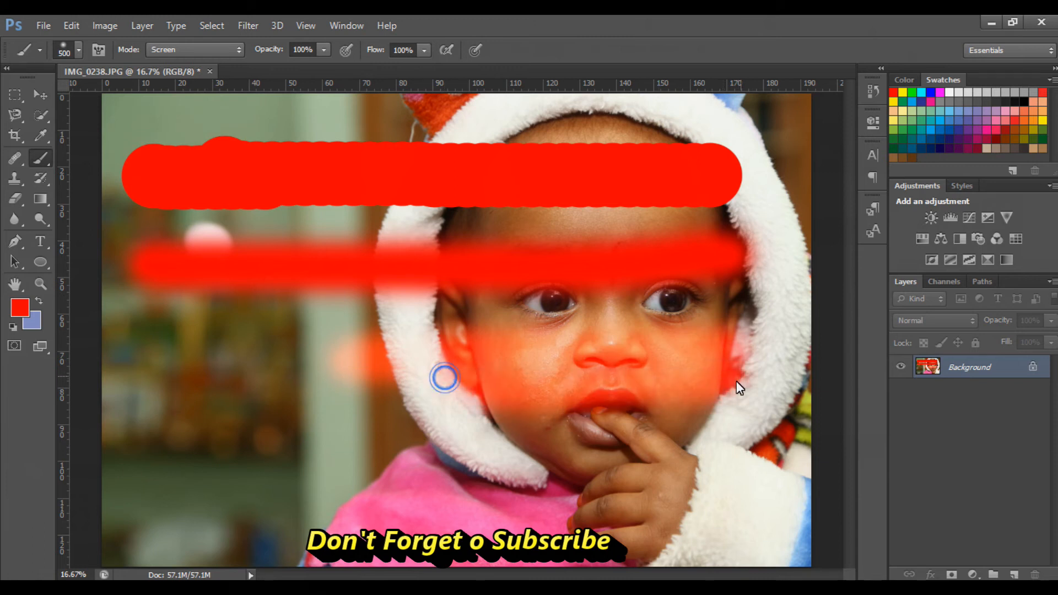
drag(499, 433, 719, 422)
drag(404, 329, 789, 300)
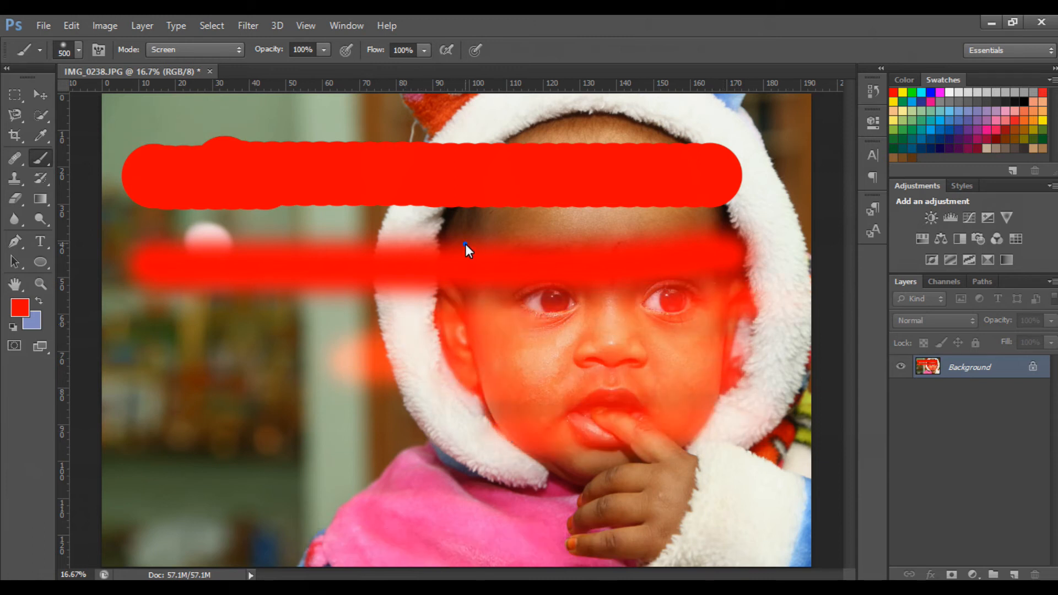
drag(465, 243, 775, 220)
Step: Change the brush's blending mode to Color Burn and paint more red strokes across the face and hood edges
click(173, 52)
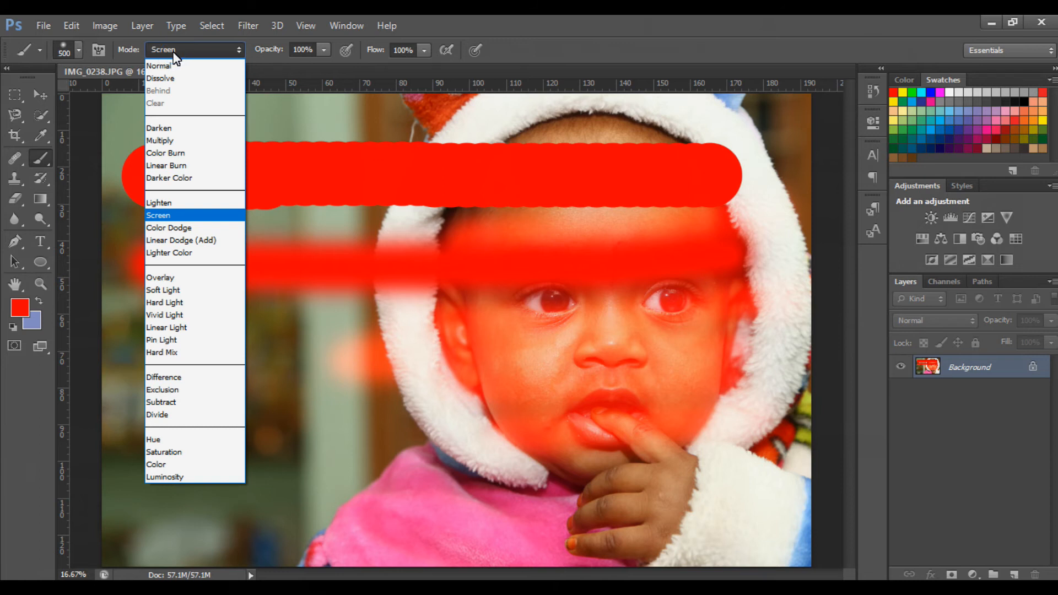
click(195, 154)
drag(443, 426, 728, 428)
drag(508, 136, 695, 134)
drag(482, 213, 731, 236)
mouse_move(416, 335)
mouse_down()
mouse_move(653, 325)
mouse_move(735, 360)
mouse_up()
drag(524, 364, 738, 393)
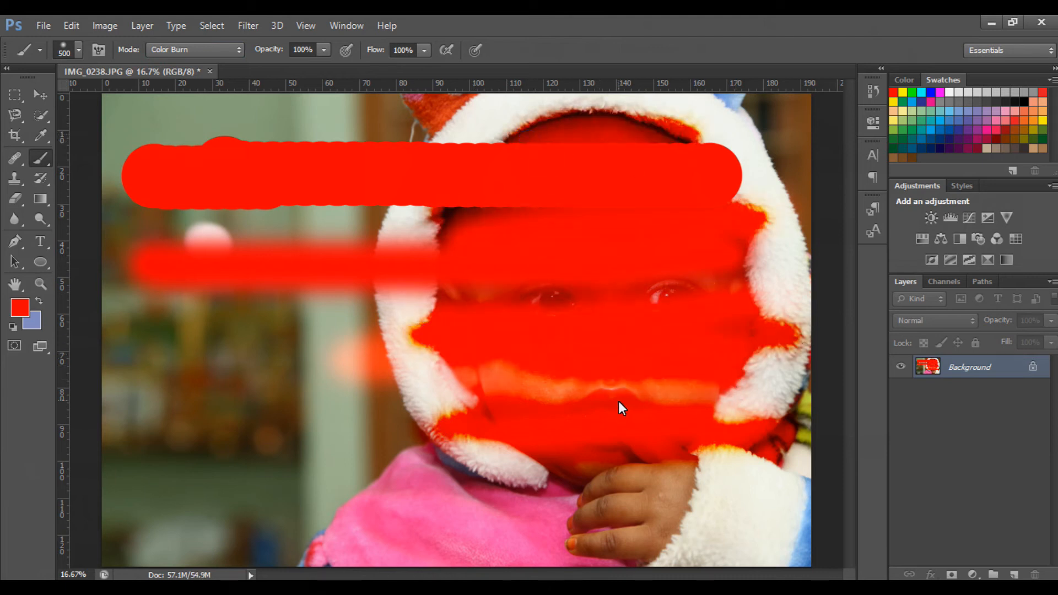
Step: Undo all the Color Burn, Screen and Normal red strokes painted over the photo
key(ctrl+alt+z)
key(ctrl+alt+z)
key(ctrl+alt+z)
key(ctrl+alt+z)
key(ctrl+alt+z)
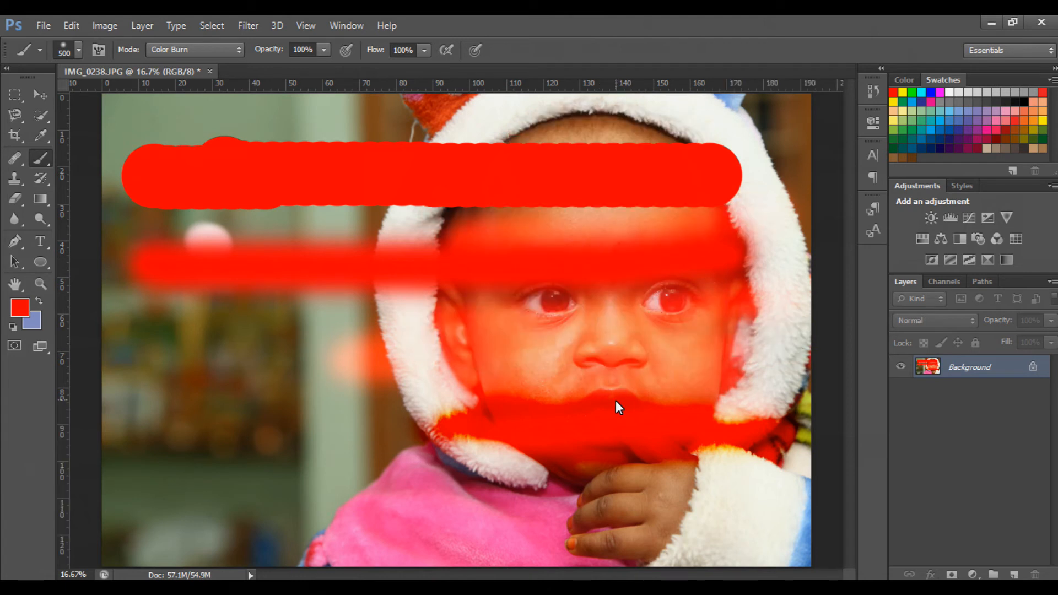
key(ctrl+alt+z)
key(ctrl+alt+z)
key(ctrl+alt+z)
key(ctrl+alt+z)
key(ctrl+alt+z)
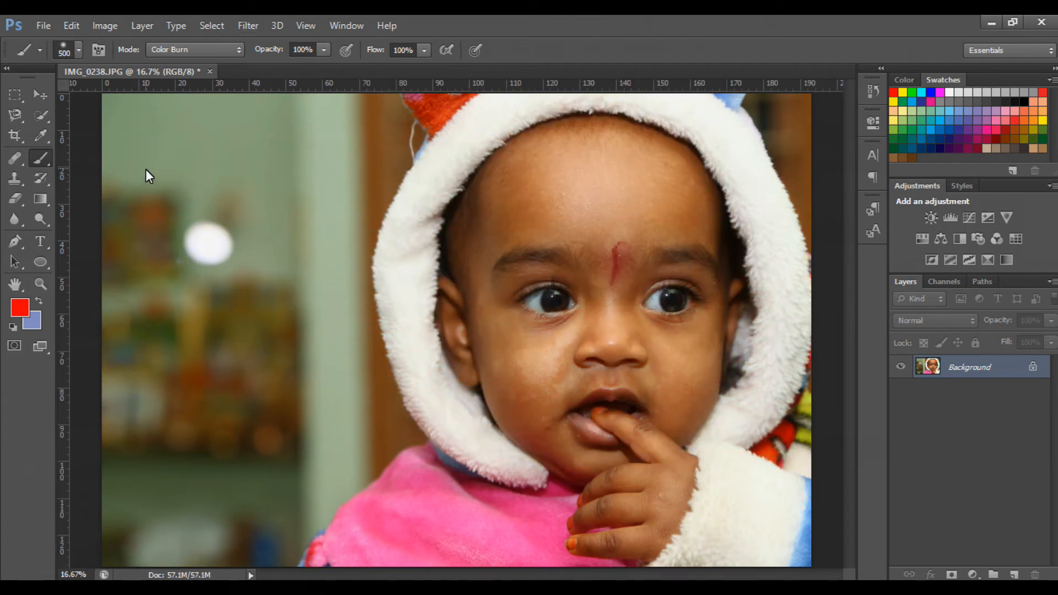
Step: Choose the hard round brush tip and paint three horizontal Color Burn bands over the blurred backdrop and its white light spot
click(78, 50)
click(60, 169)
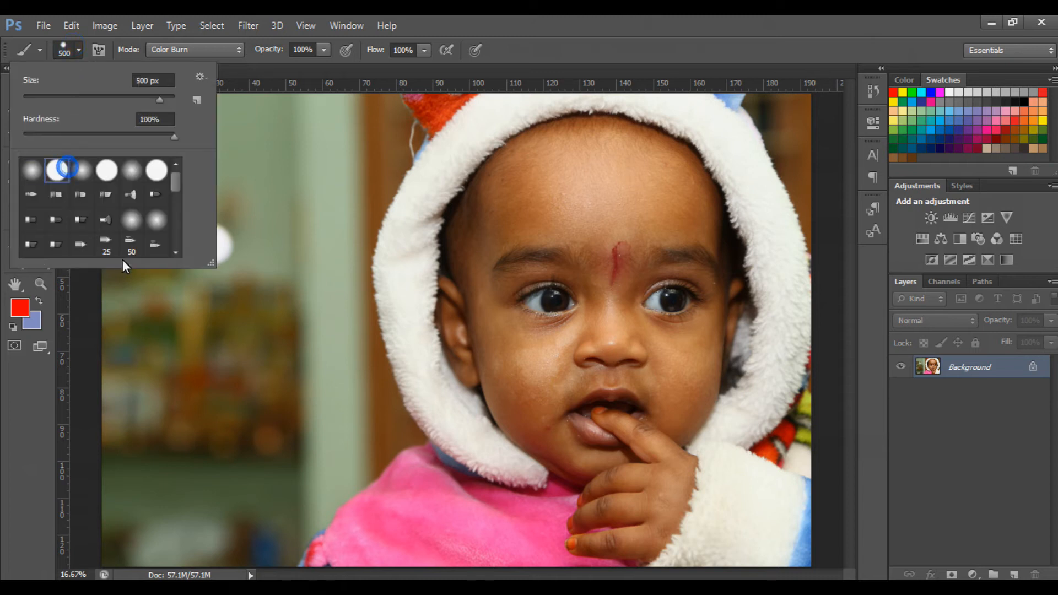
click(255, 220)
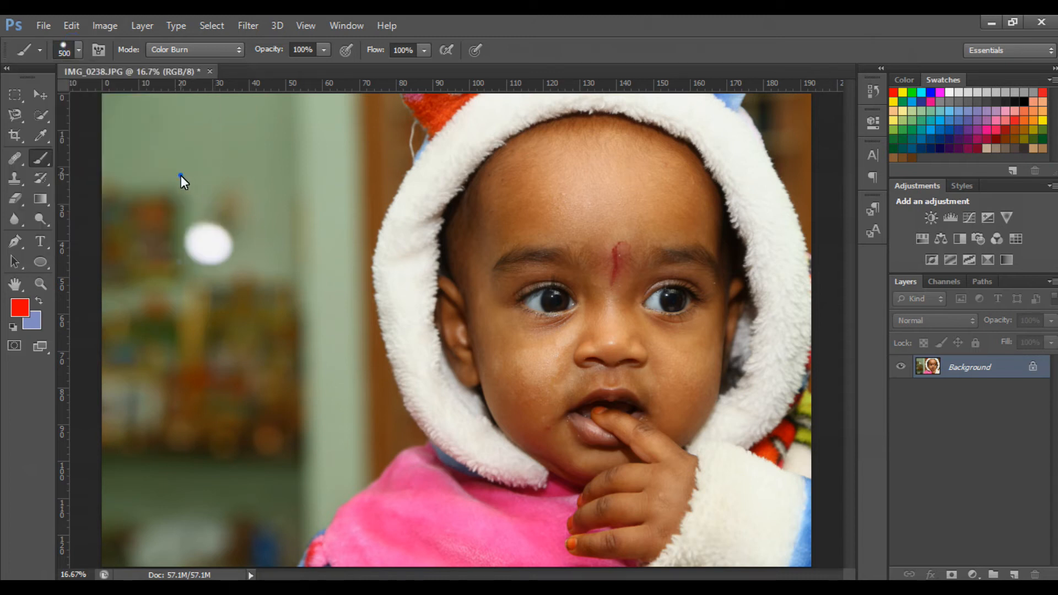
drag(181, 175, 346, 175)
drag(190, 293, 340, 278)
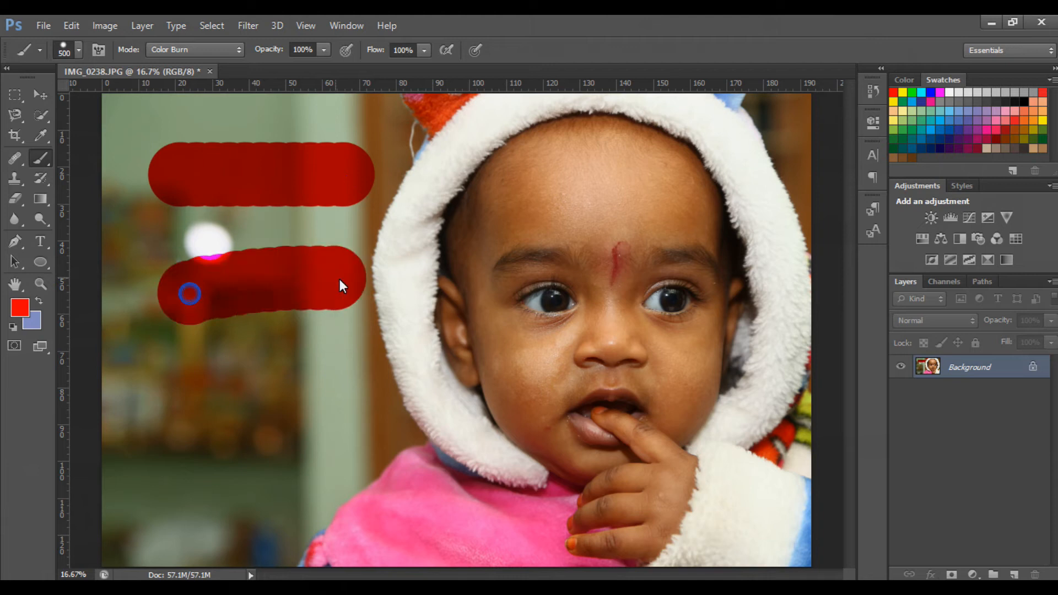
drag(165, 243, 342, 241)
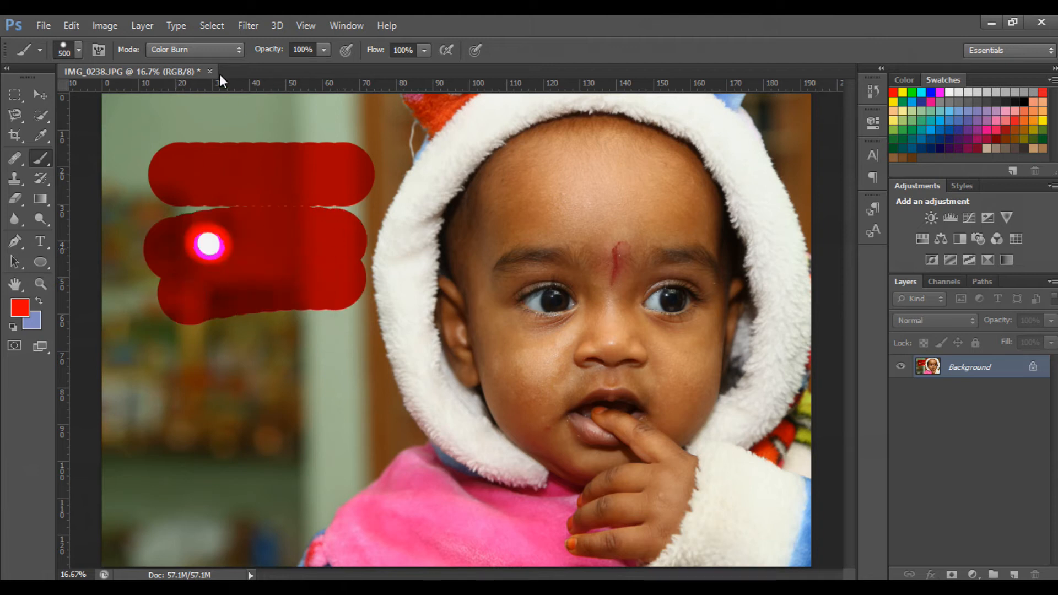
Step: Set the brush's blending mode to Normal and paint a solid red band below the Color Burn bands
click(213, 54)
click(206, 67)
drag(141, 396, 325, 394)
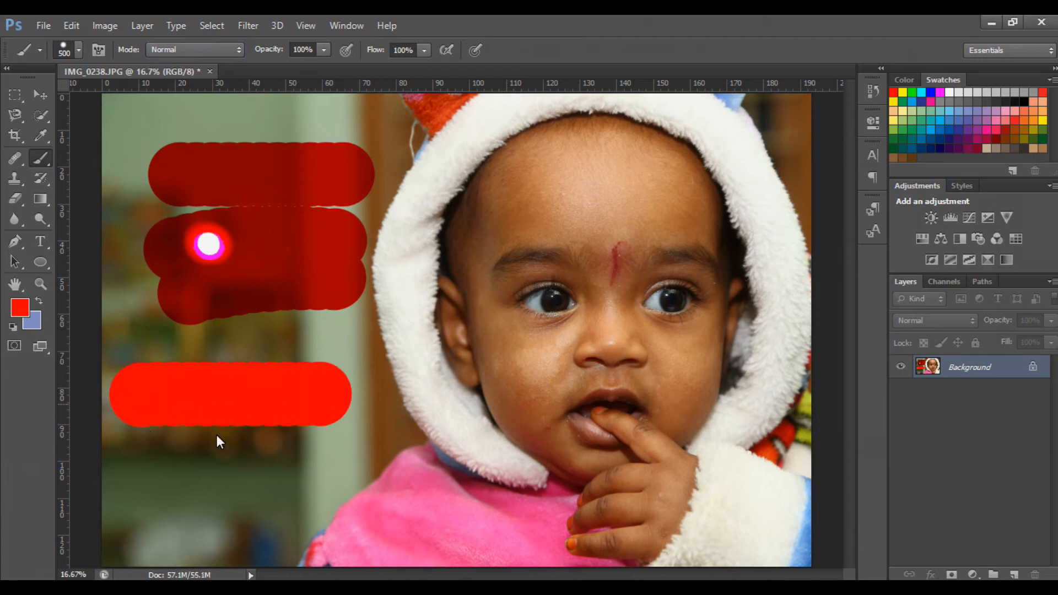
Step: Lower the brush opacity to 41%, paint translucent red strokes below the solid band and over the face, and undo them
click(324, 50)
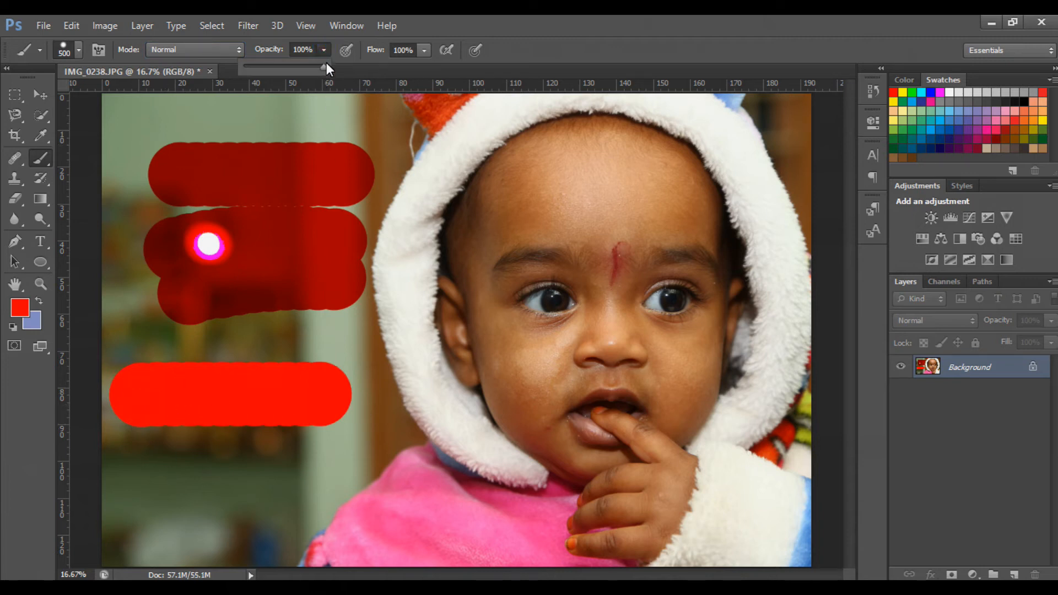
drag(142, 488, 596, 484)
mouse_move(657, 468)
mouse_down()
mouse_move(674, 417)
mouse_move(604, 299)
mouse_move(544, 381)
mouse_up()
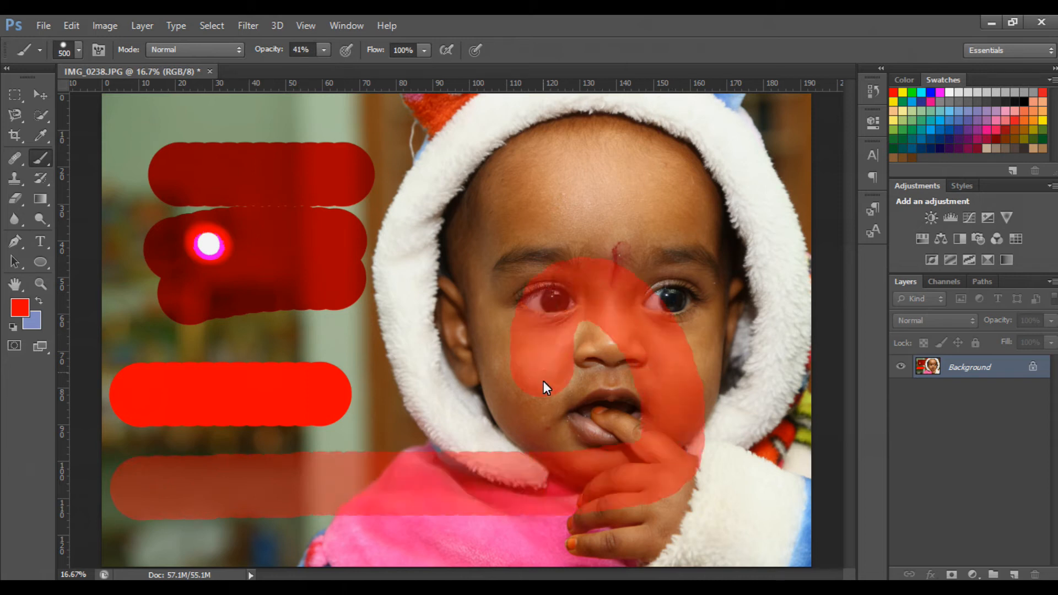
key(ctrl+alt+z)
key(ctrl+alt+z)
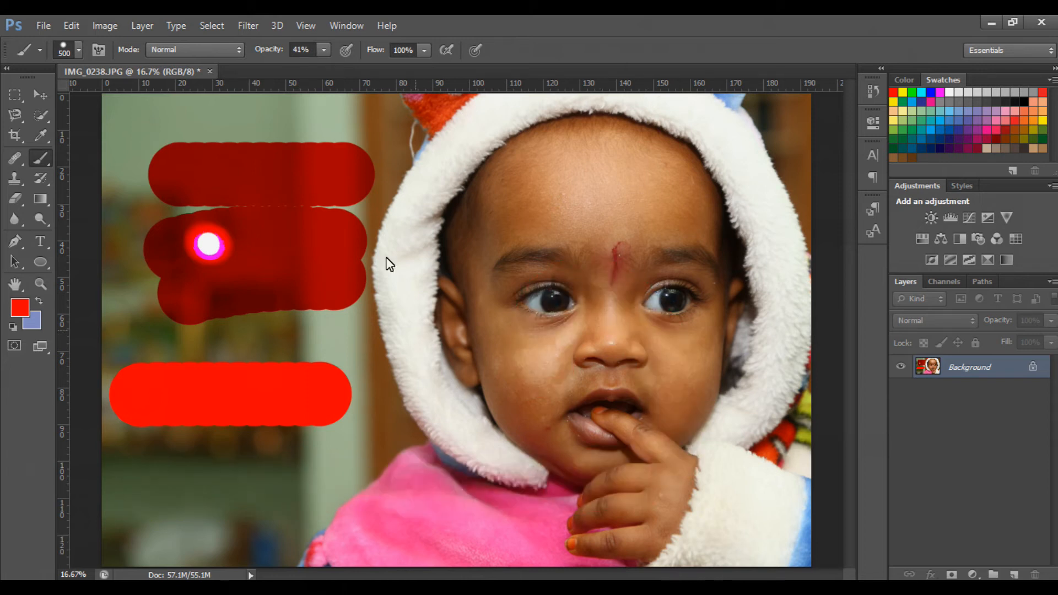
Step: Lower the brush flow to 77% and paint overlapping translucent dabs and a curved stroke around the solid red band
click(320, 50)
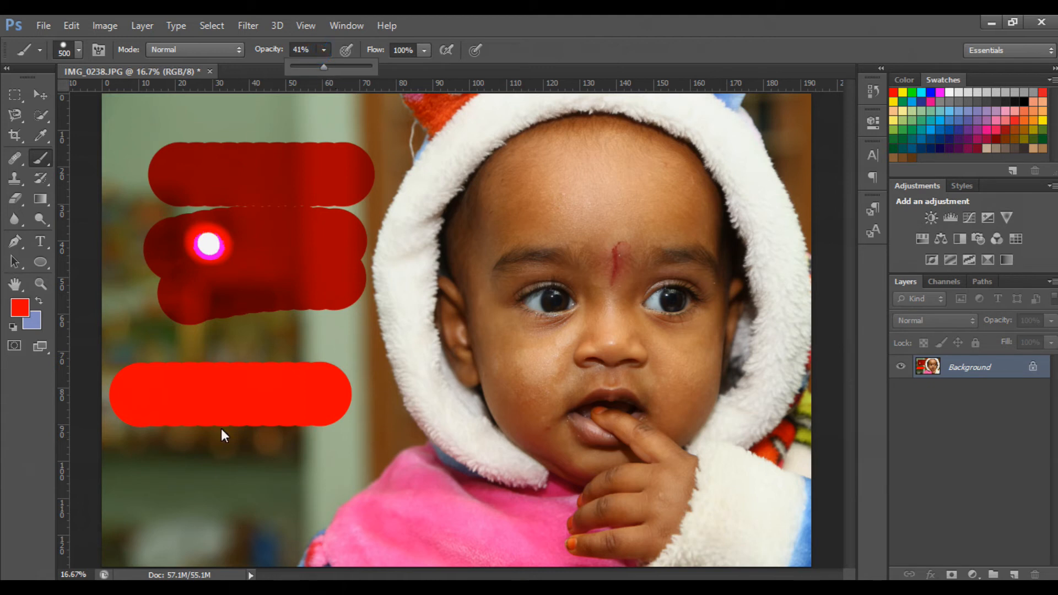
click(413, 50)
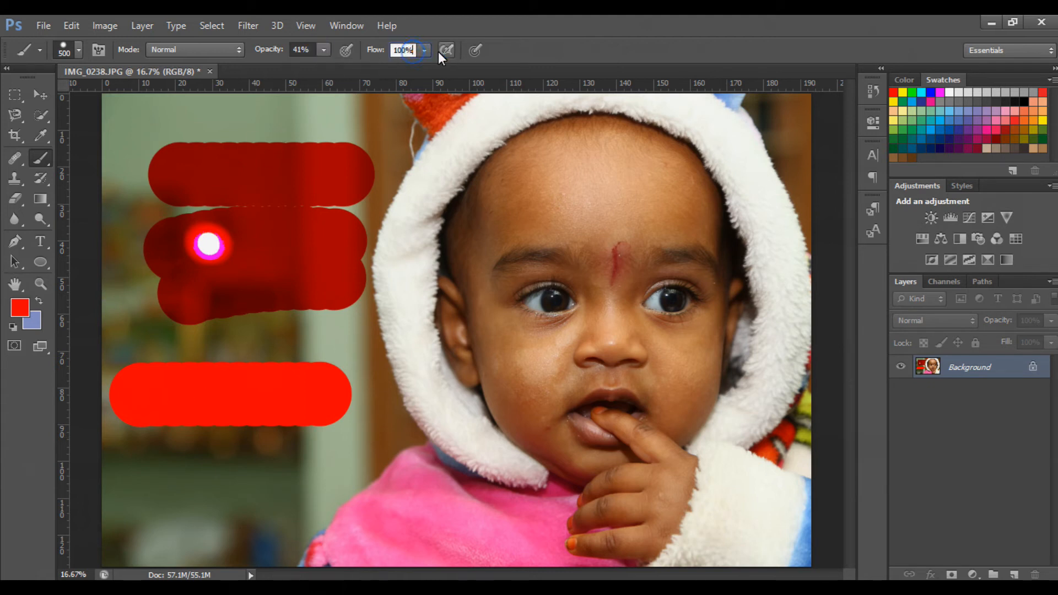
click(424, 51)
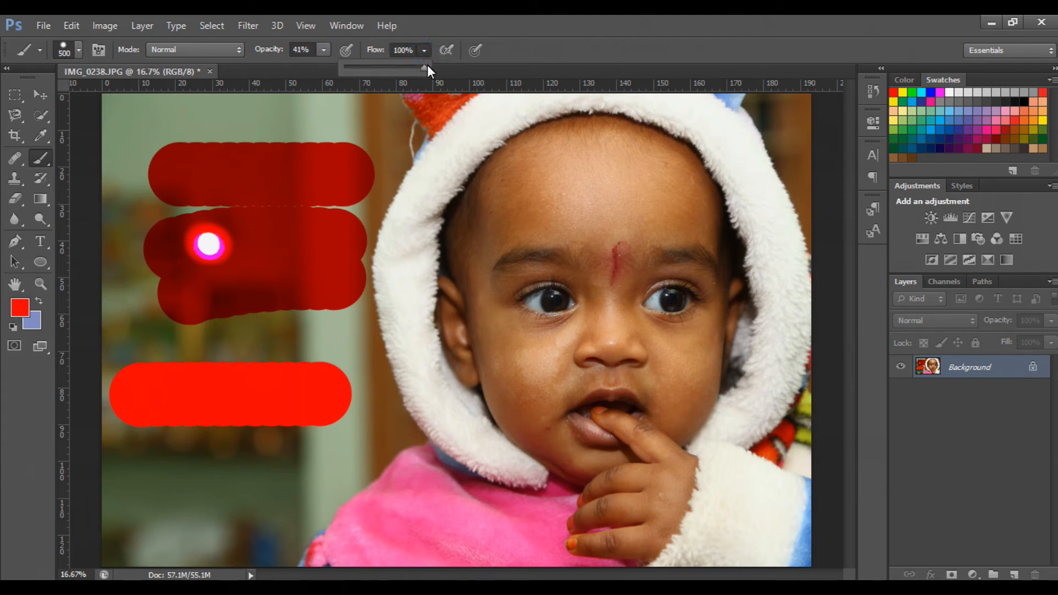
click(177, 486)
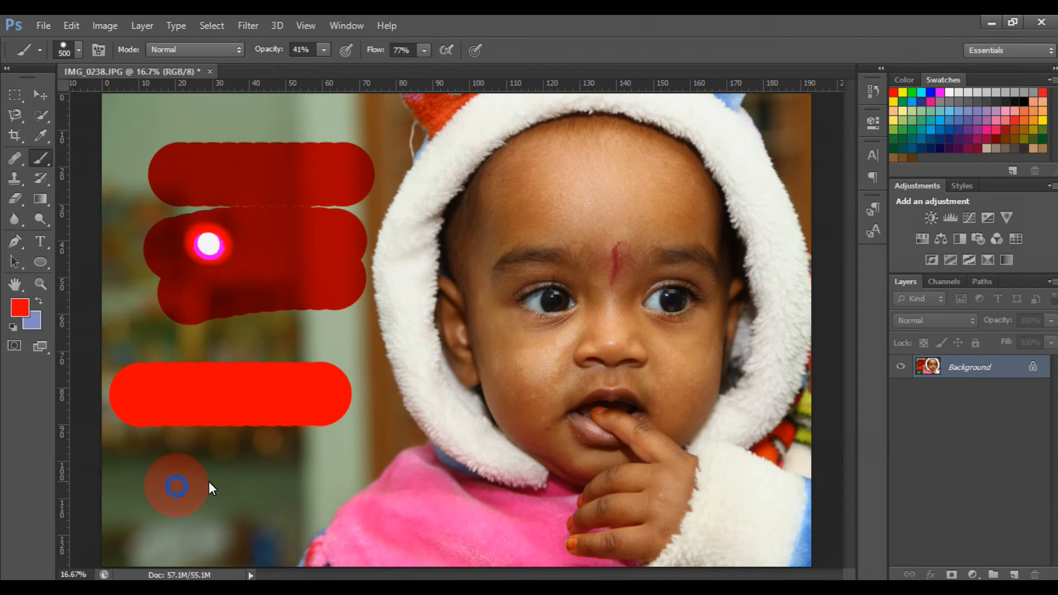
mouse_move(314, 460)
mouse_down()
mouse_move(342, 439)
mouse_move(359, 368)
mouse_up()
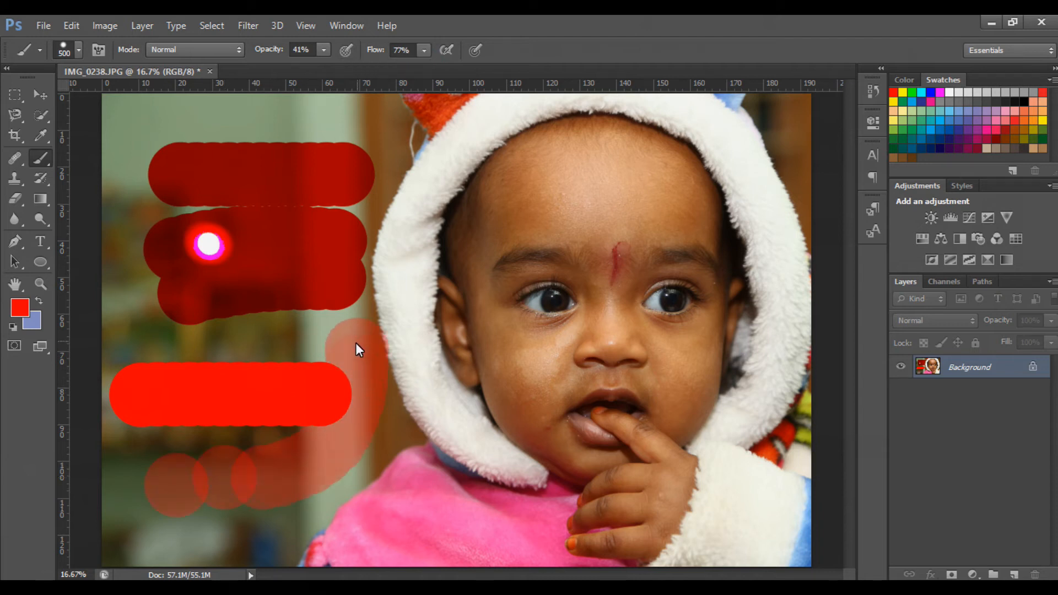
Step: Set the brush flow back to 100% and undo all the red strokes painted over the backdrop
click(425, 50)
drag(420, 65, 444, 65)
key(ctrl+alt+z)
key(ctrl+alt+z)
key(ctrl+alt+z)
key(ctrl+alt+z)
key(ctrl+alt+z)
key(ctrl+alt+z)
key(ctrl+alt+z)
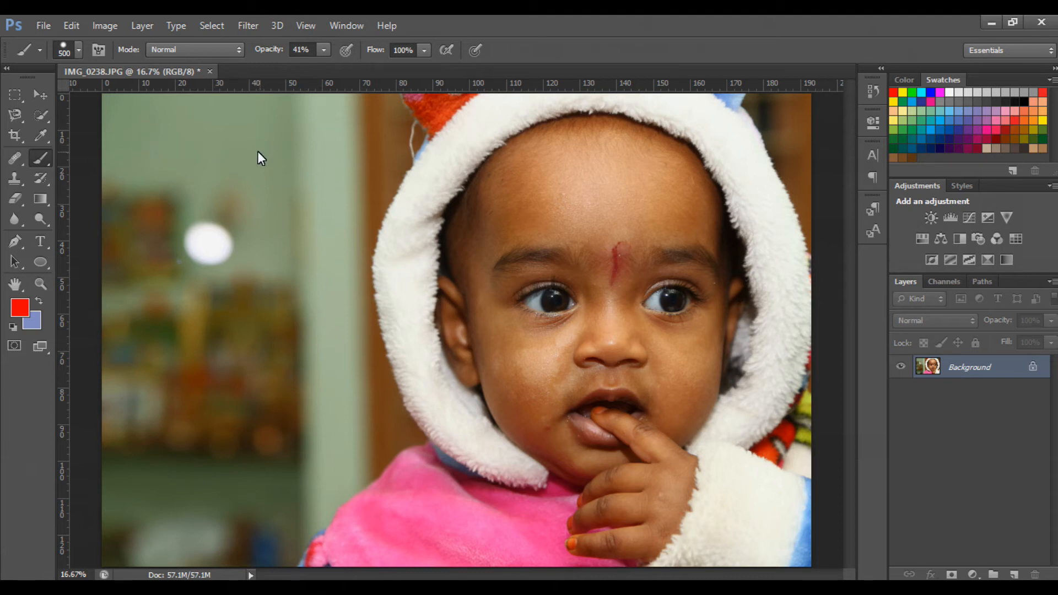
click(215, 50)
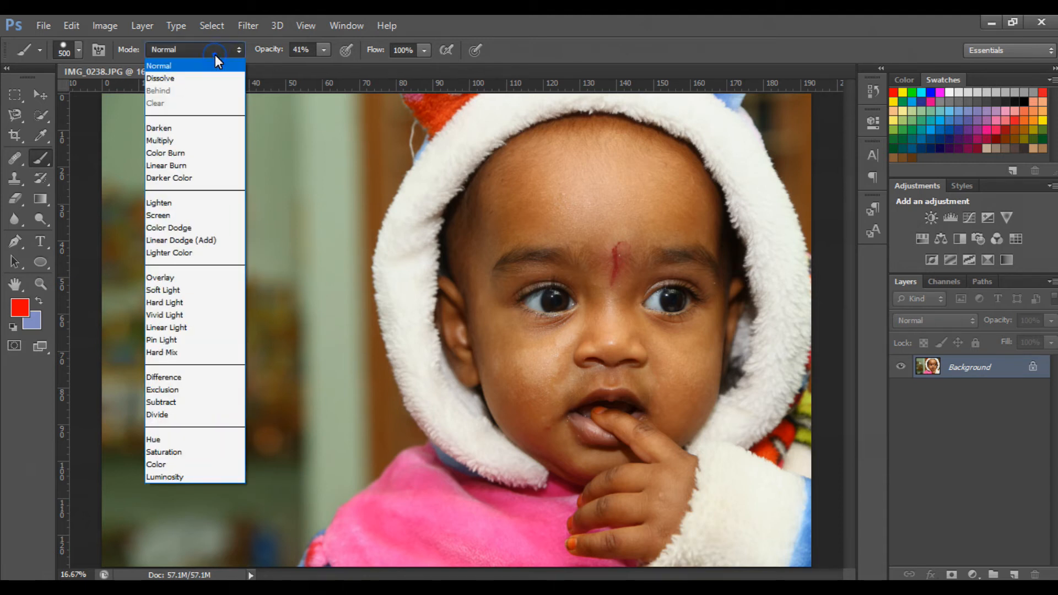
click(215, 54)
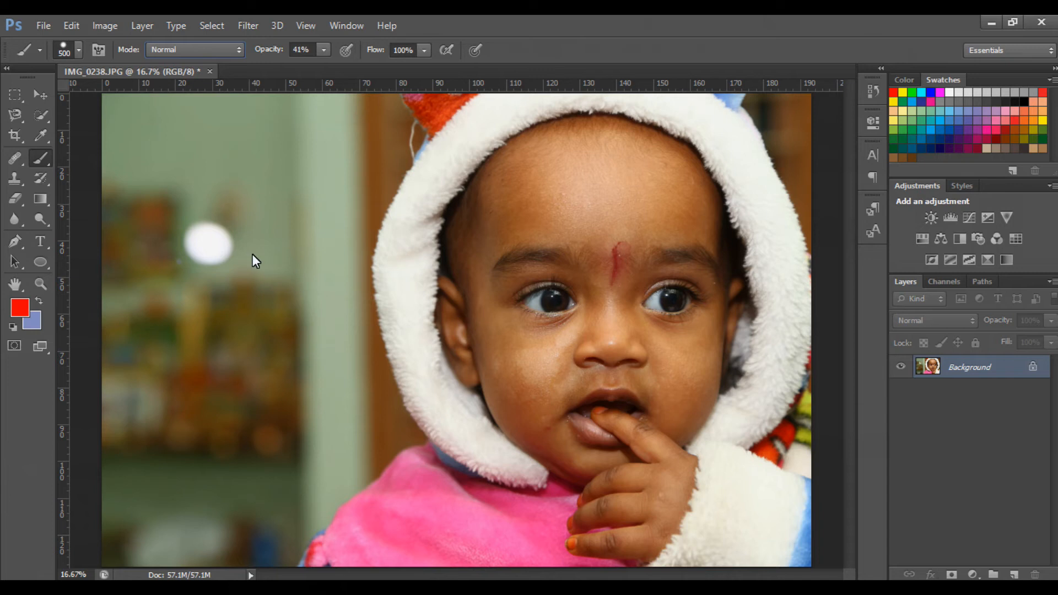
Step: Sample the white hood fur as the foreground colour with the Eyedropper Tool
click(39, 136)
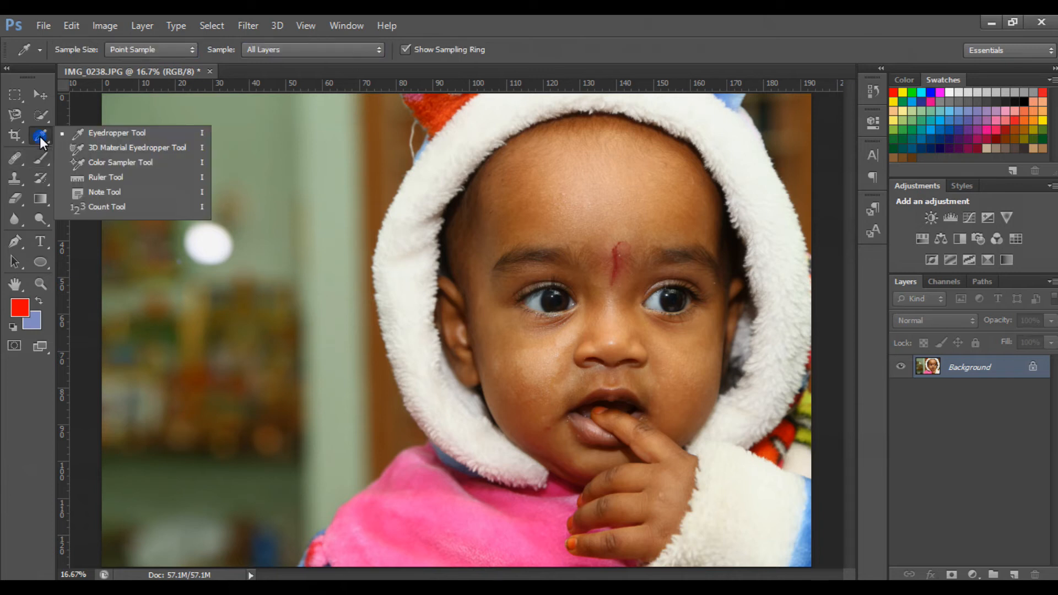
click(114, 136)
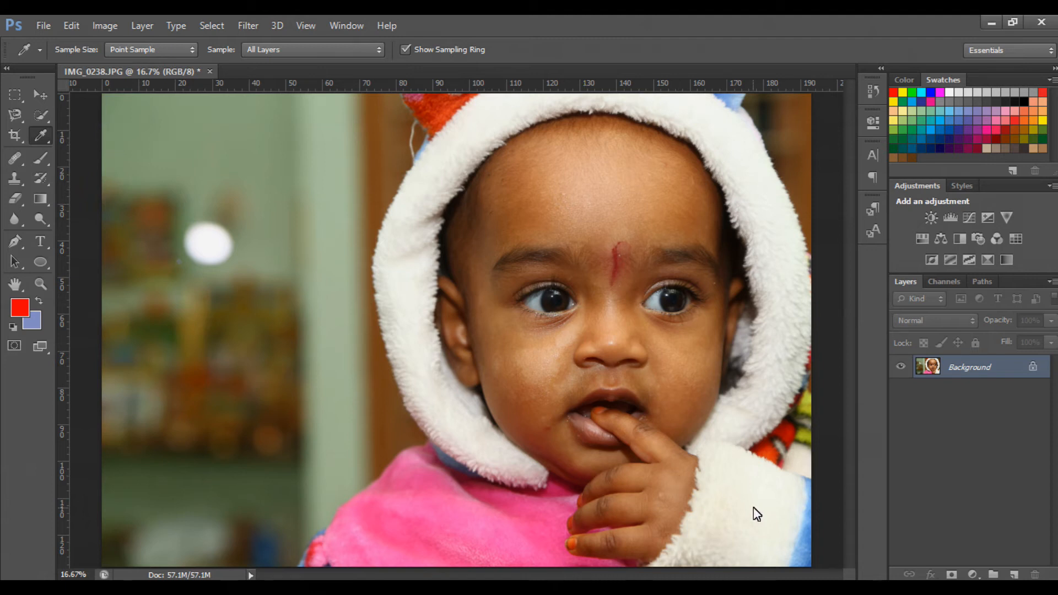
click(739, 158)
key(ctrl+plus)
key(ctrl+plus)
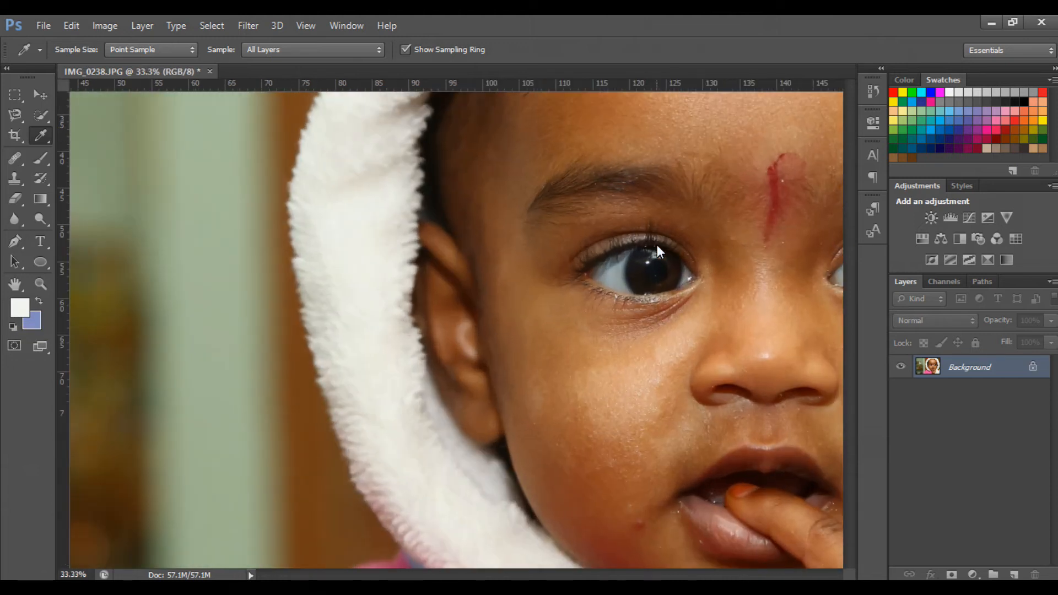
Step: Sample the dark red of the forehead mark as the foreground colour with the Eyedropper Tool
drag(668, 244, 447, 270)
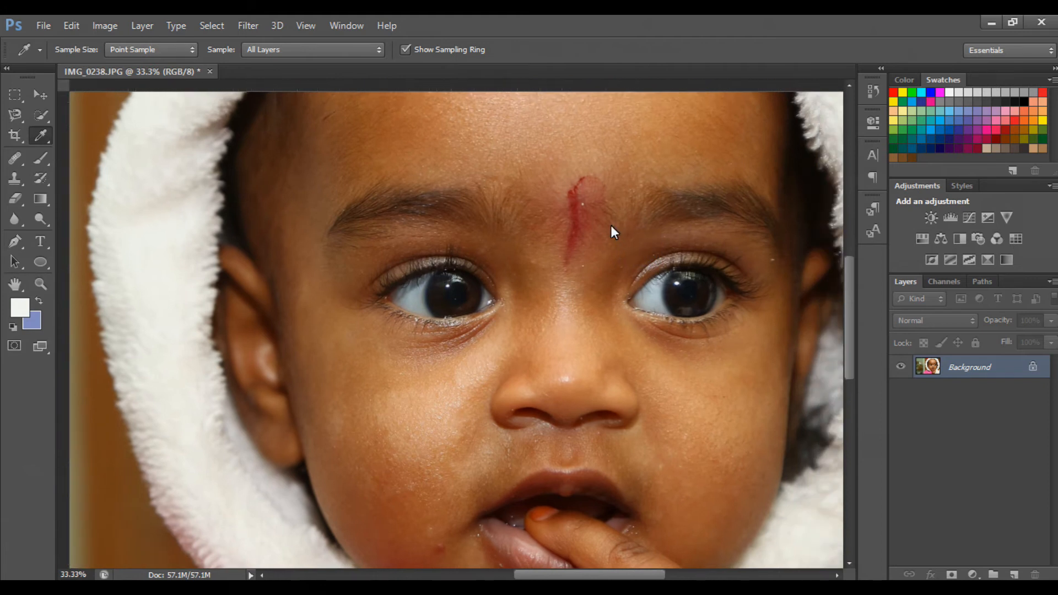
click(554, 213)
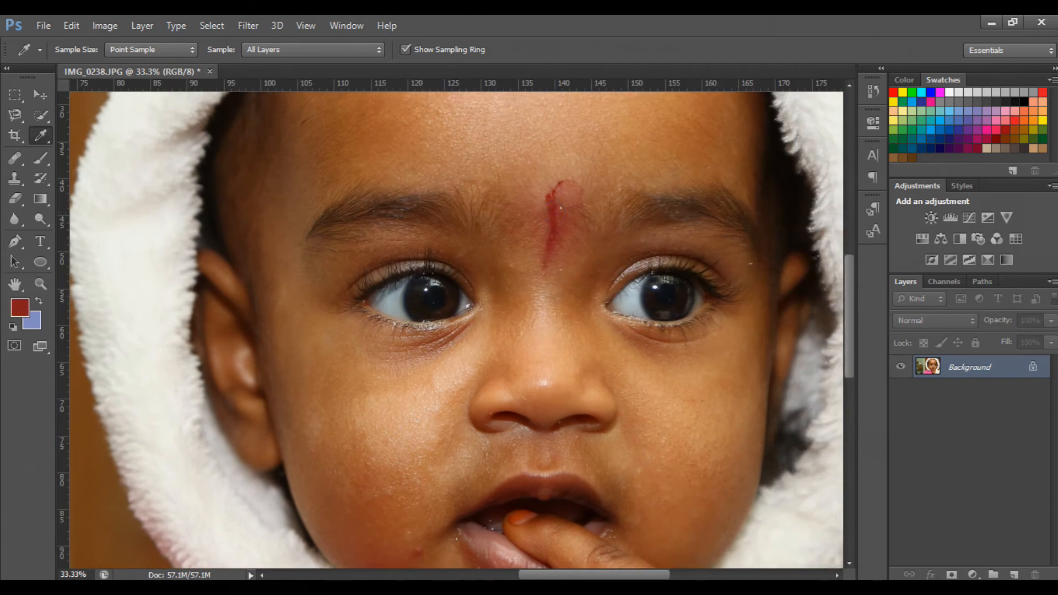
Step: Paint three translucent dark-red Brush strokes over the blurred backdrop: one horizontal, one slanted below it, and one crossing both
key(ctrl+minus)
key(ctrl+minus)
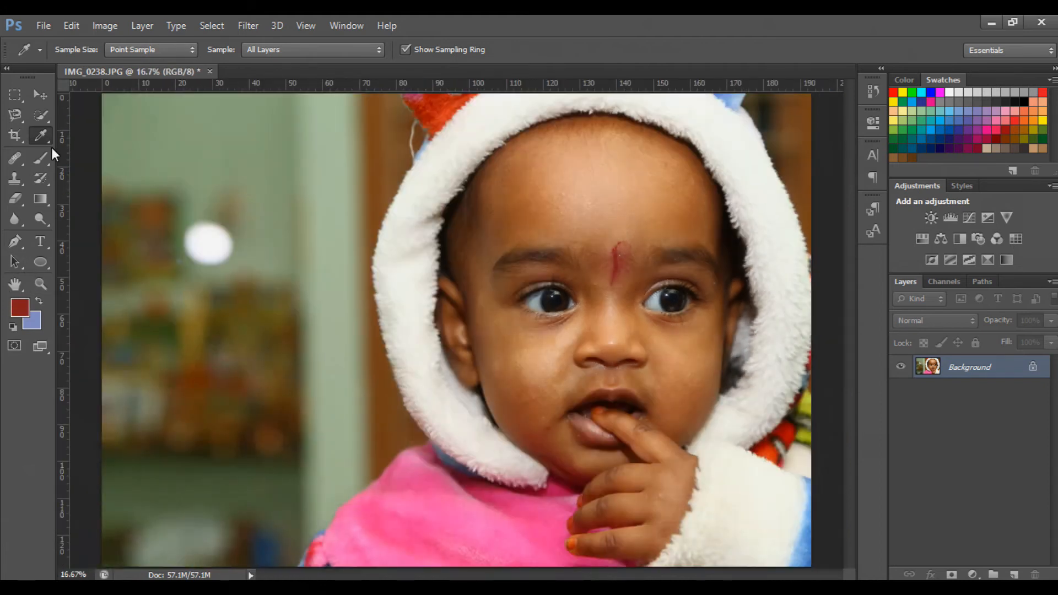
click(48, 150)
drag(164, 303, 294, 303)
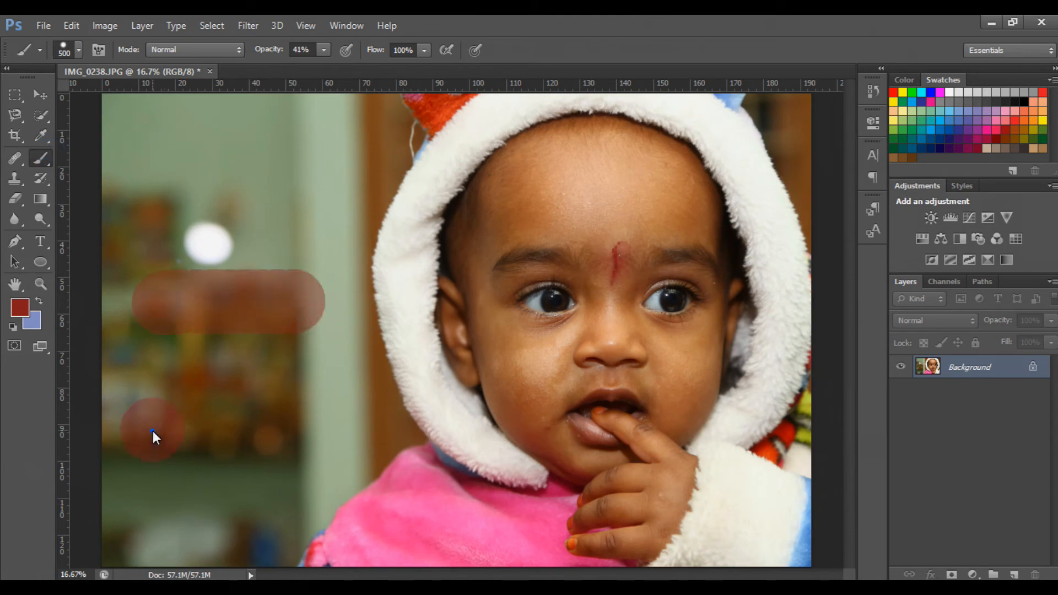
drag(153, 431, 353, 375)
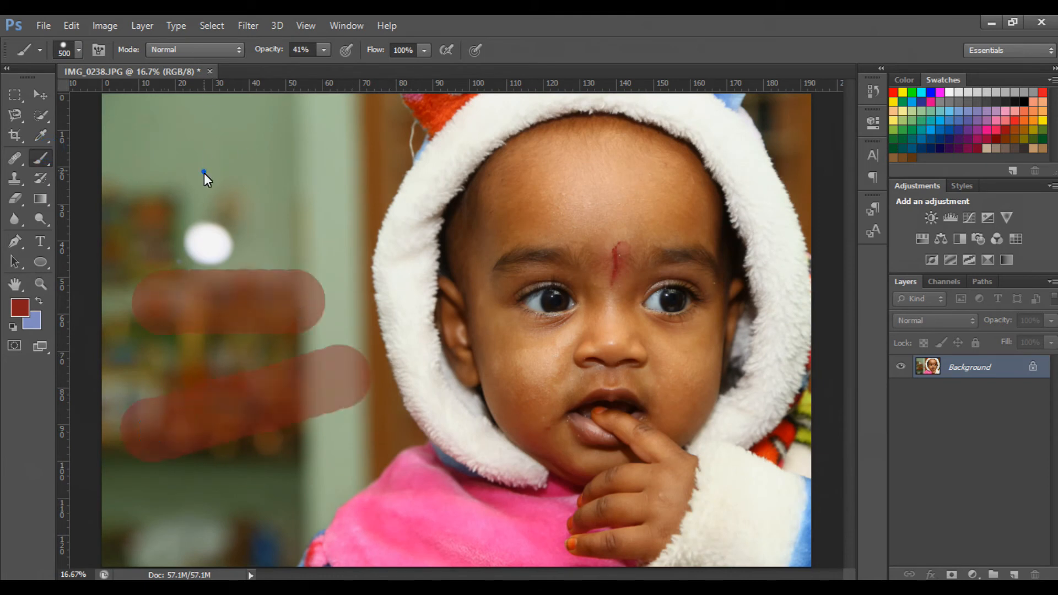
drag(203, 171, 254, 391)
Step: Raise the brush opacity to 100% and paint solid dark-red strokes over the upper part of the backdrop
click(325, 50)
drag(324, 67, 431, 75)
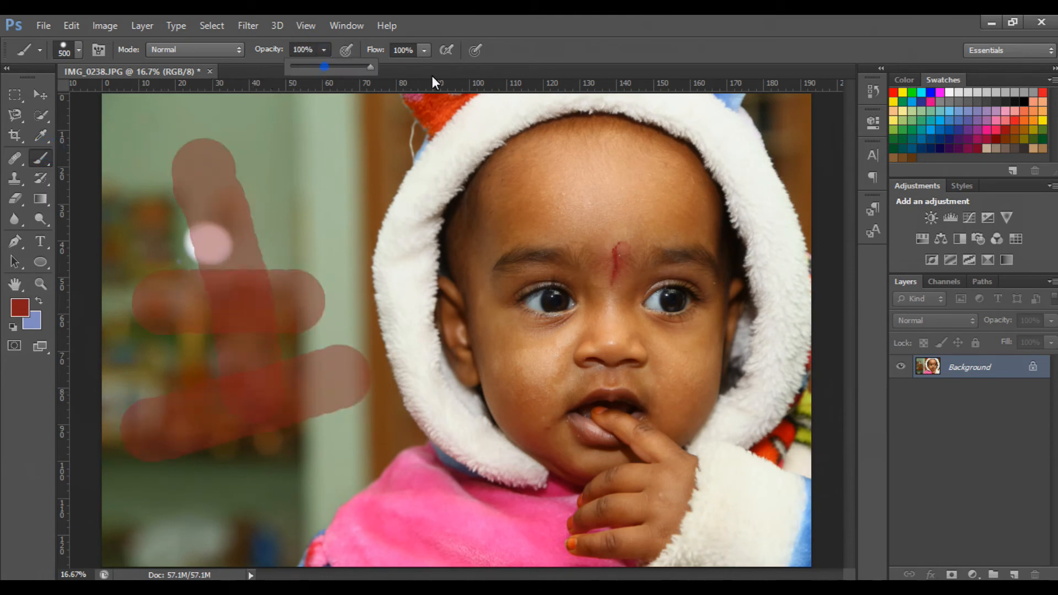
click(288, 163)
mouse_move(278, 161)
mouse_down()
mouse_move(367, 275)
mouse_move(367, 292)
mouse_move(113, 212)
mouse_move(210, 126)
mouse_move(240, 280)
mouse_move(244, 384)
mouse_move(279, 413)
mouse_move(188, 188)
mouse_move(167, 97)
mouse_move(251, 224)
mouse_up()
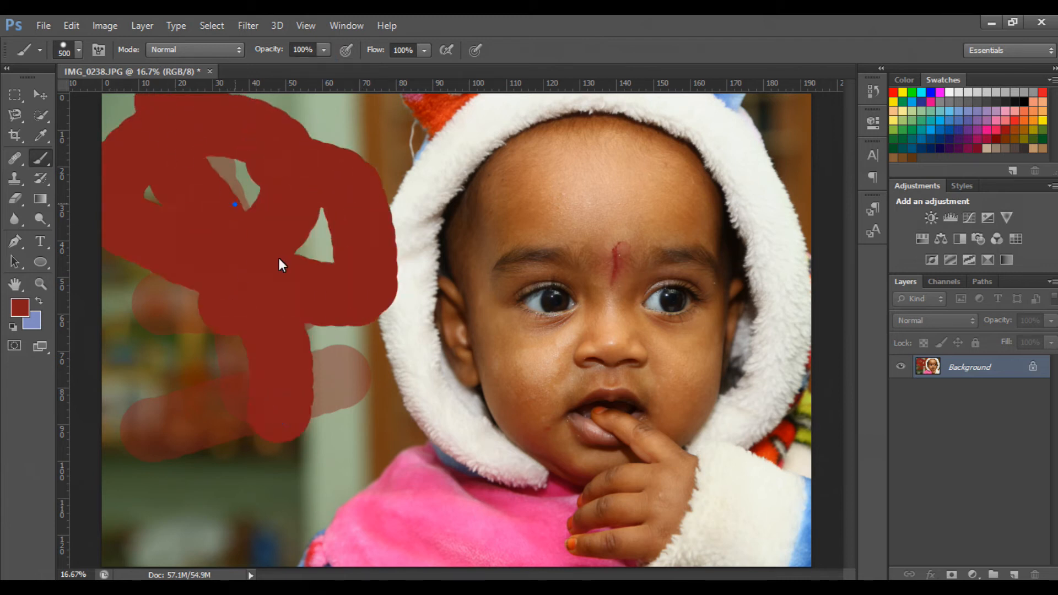
Step: Undo the solid red strokes and the slanted and crossing translucent strokes on the backdrop
key(ctrl+alt+z)
key(ctrl+alt+z)
key(ctrl+alt+z)
key(ctrl+alt+z)
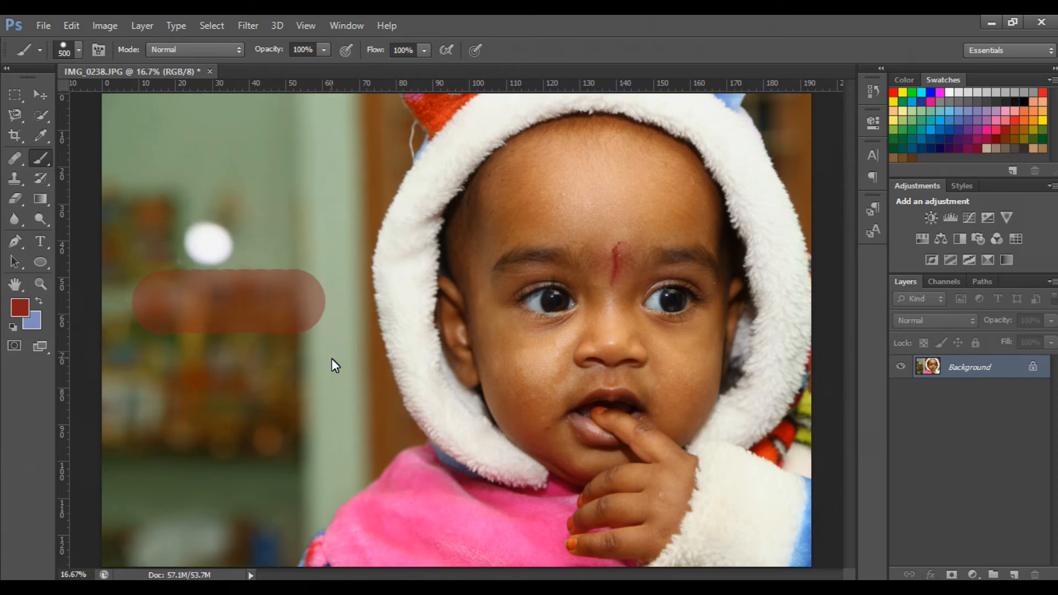
Step: Undo the translucent red brush stroke and sample a brown skin tone from the child's hand as the foreground colour
key(ctrl+alt+z)
click(45, 133)
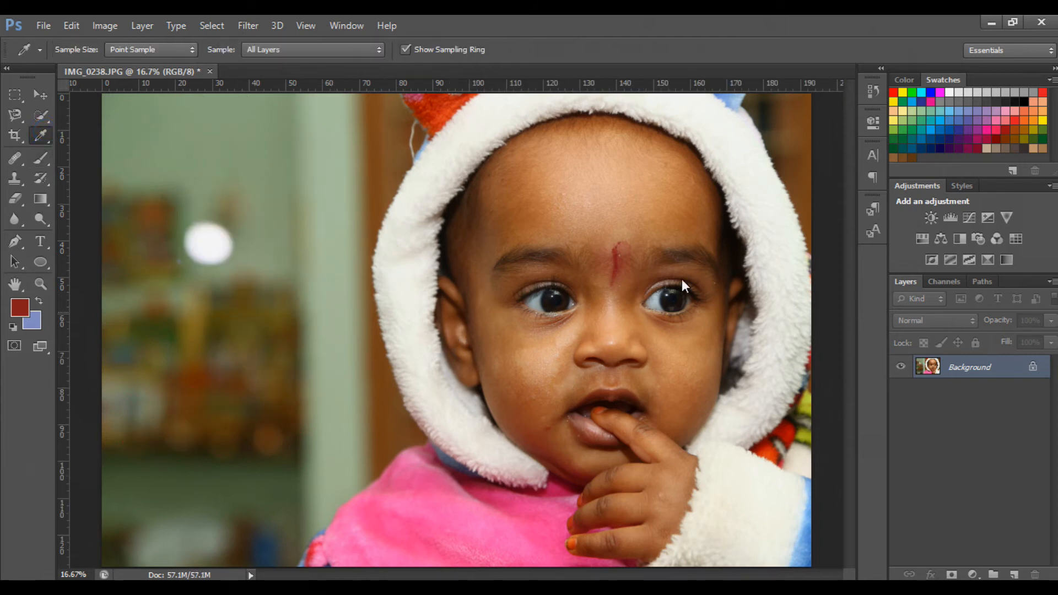
click(652, 497)
Step: Brush a broad test scribble in the sampled brown over the blurred background beside the child, and undo it
click(40, 157)
mouse_move(141, 253)
mouse_down()
mouse_move(297, 245)
mouse_move(298, 401)
mouse_move(191, 398)
mouse_move(136, 246)
mouse_move(149, 178)
mouse_move(221, 226)
mouse_move(220, 459)
mouse_move(315, 426)
mouse_move(271, 182)
mouse_up()
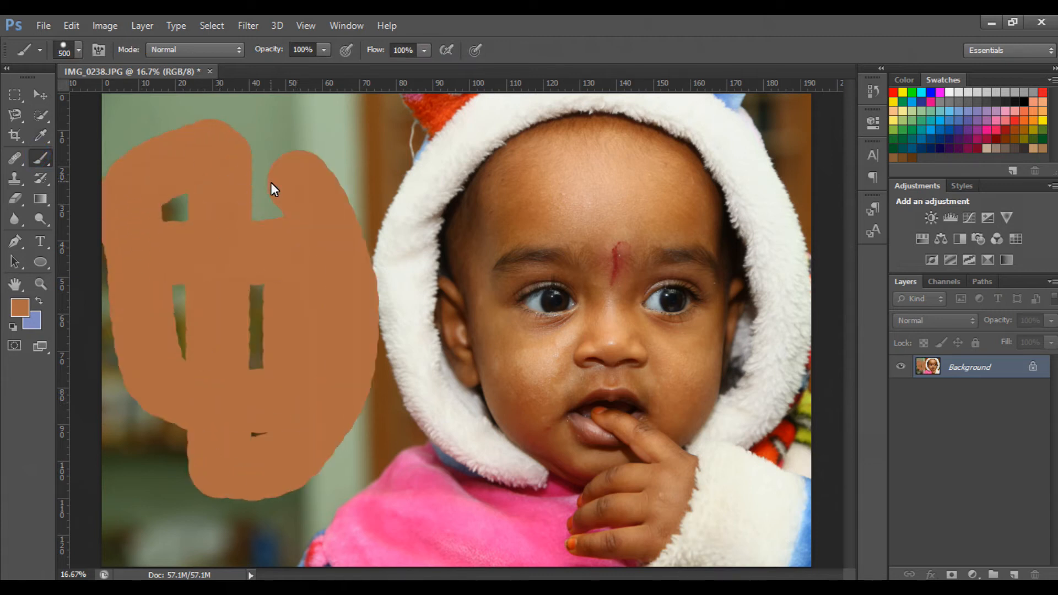
key(ctrl+z)
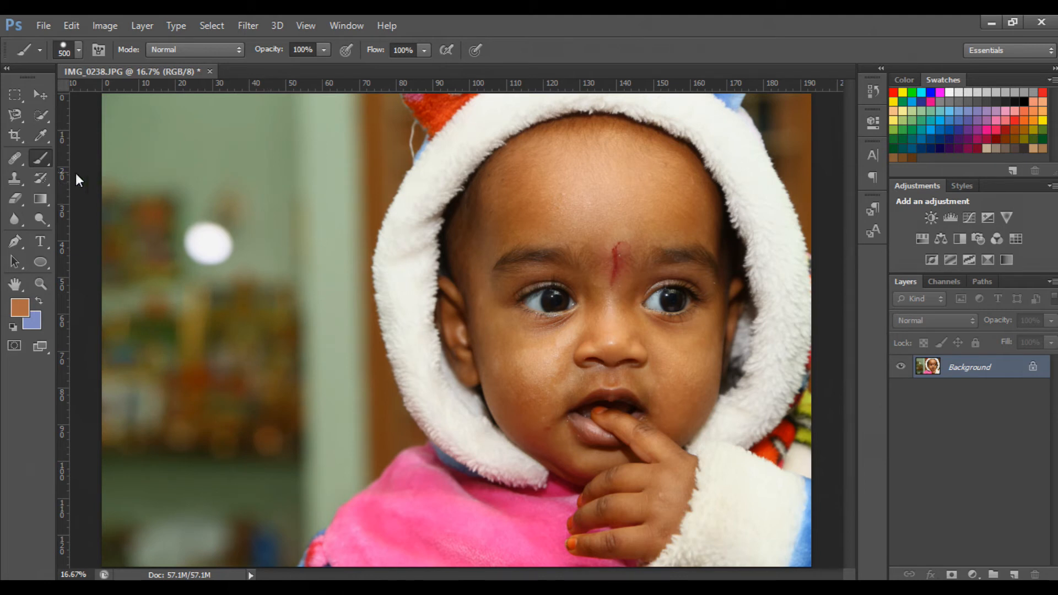
Step: Examine the brush tool variants and look through the brush presets, trying a 300 px bristle tip and a hard round tip
right_click(38, 157)
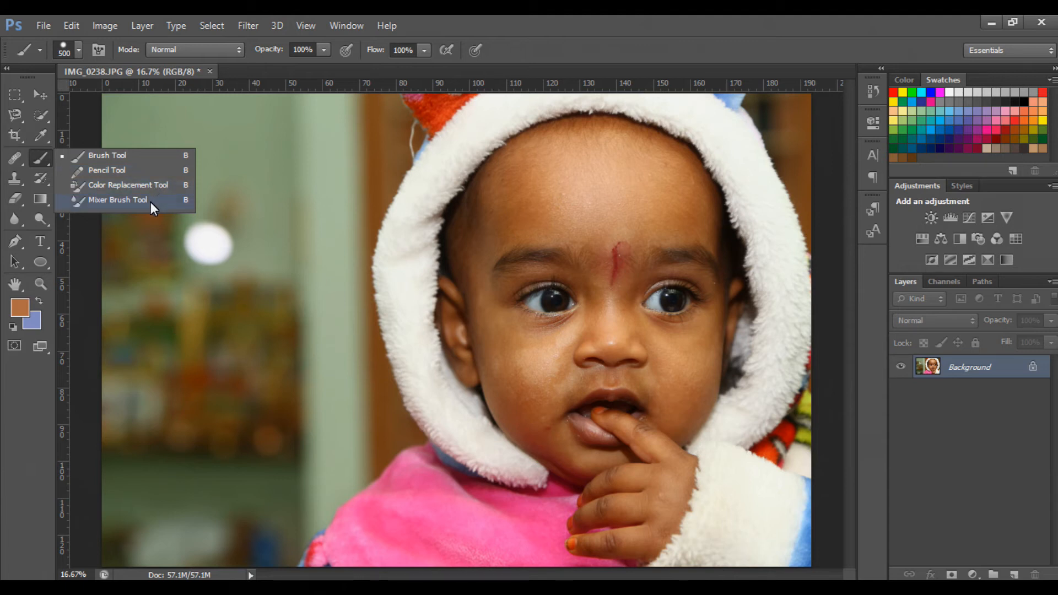
click(80, 51)
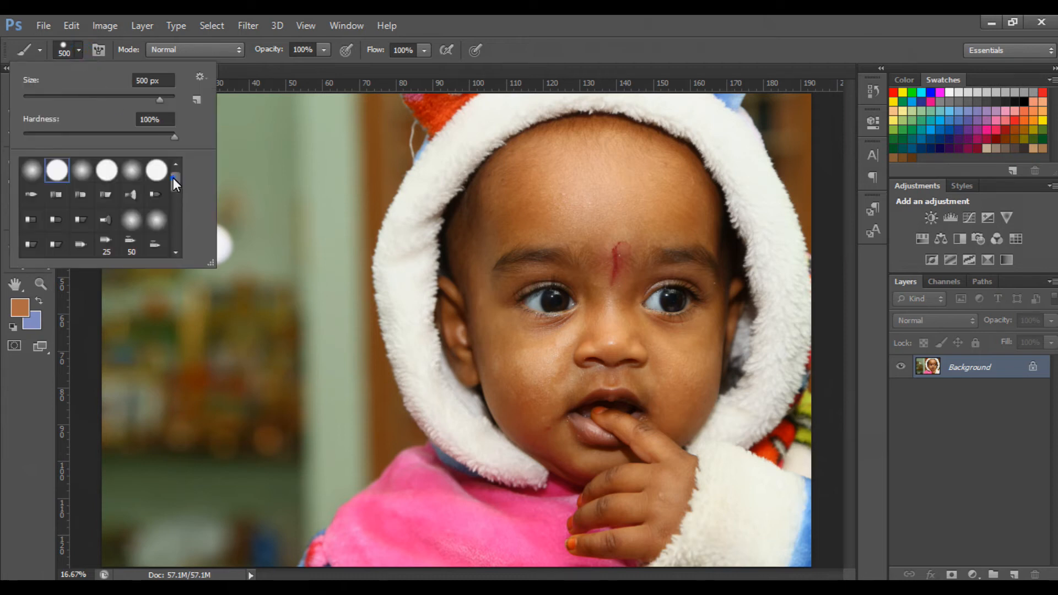
drag(173, 181, 177, 185)
click(129, 174)
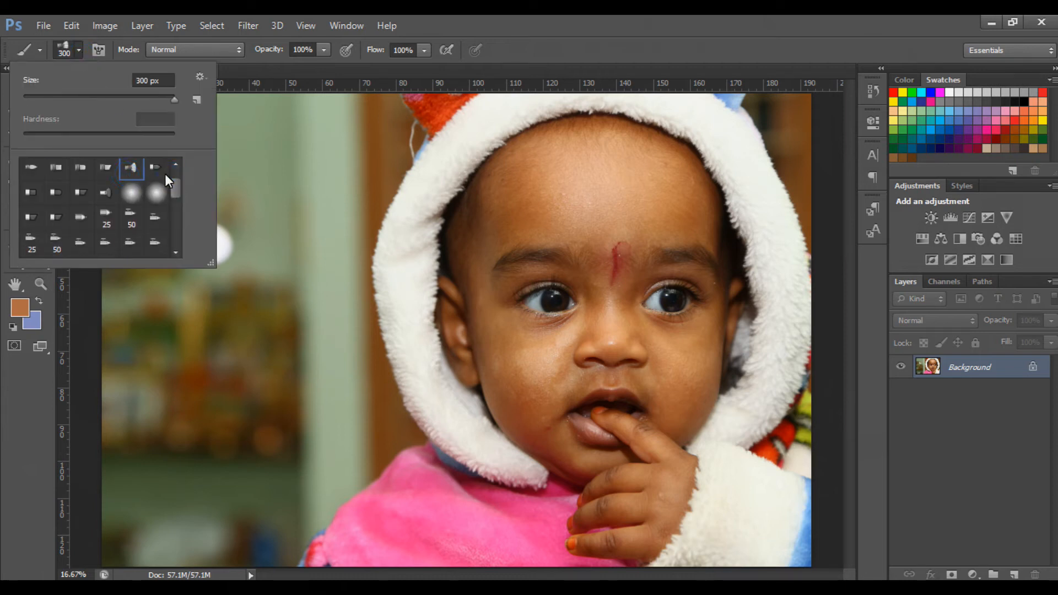
mouse_move(176, 185)
mouse_down()
mouse_move(177, 145)
mouse_move(177, 246)
mouse_up()
click(58, 172)
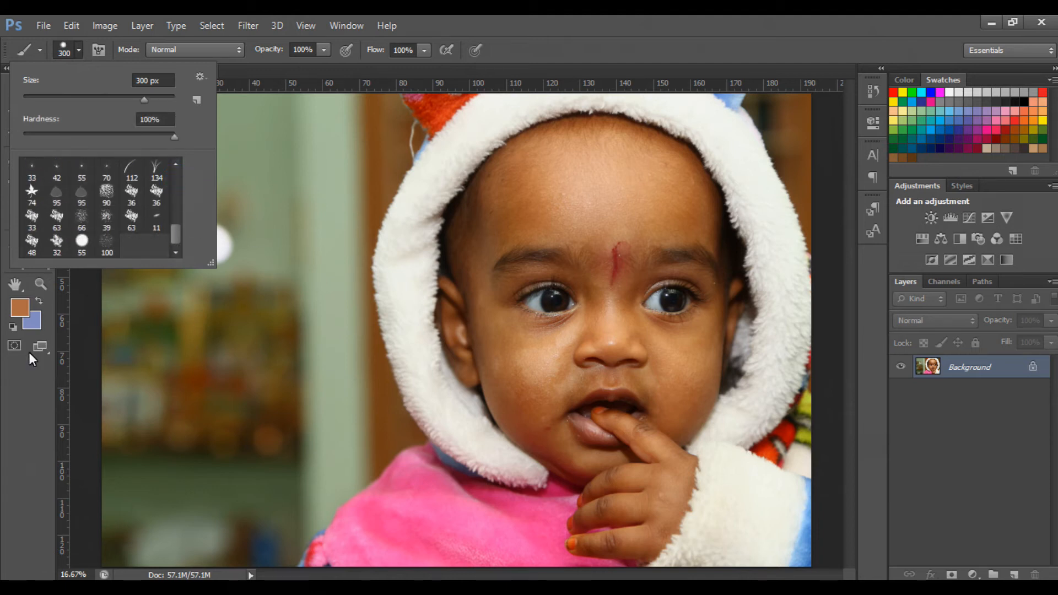
mouse_move(174, 244)
mouse_down()
mouse_move(168, 151)
mouse_move(174, 210)
mouse_up()
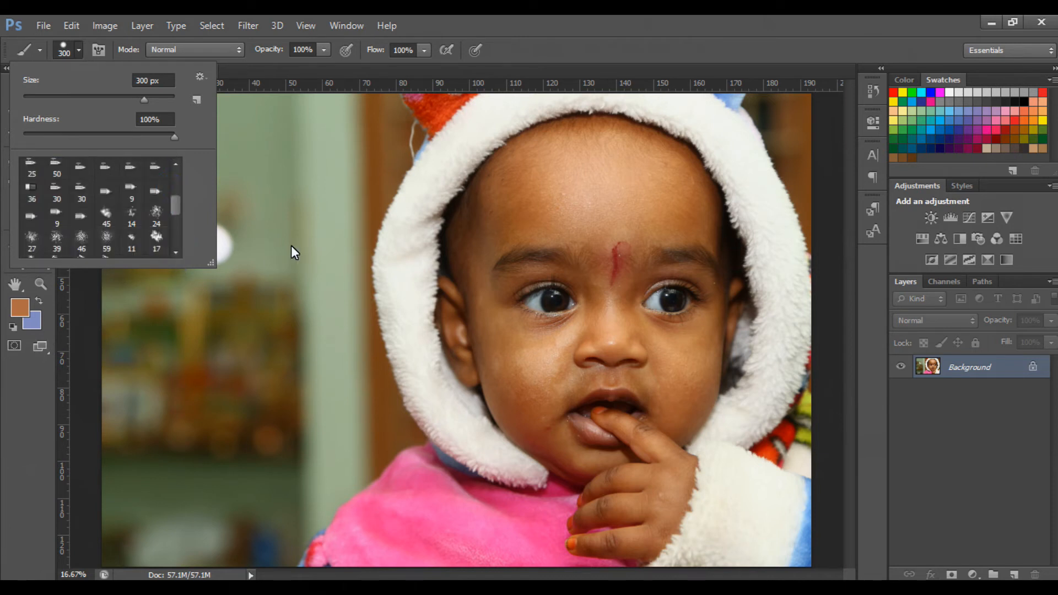
key(Escape)
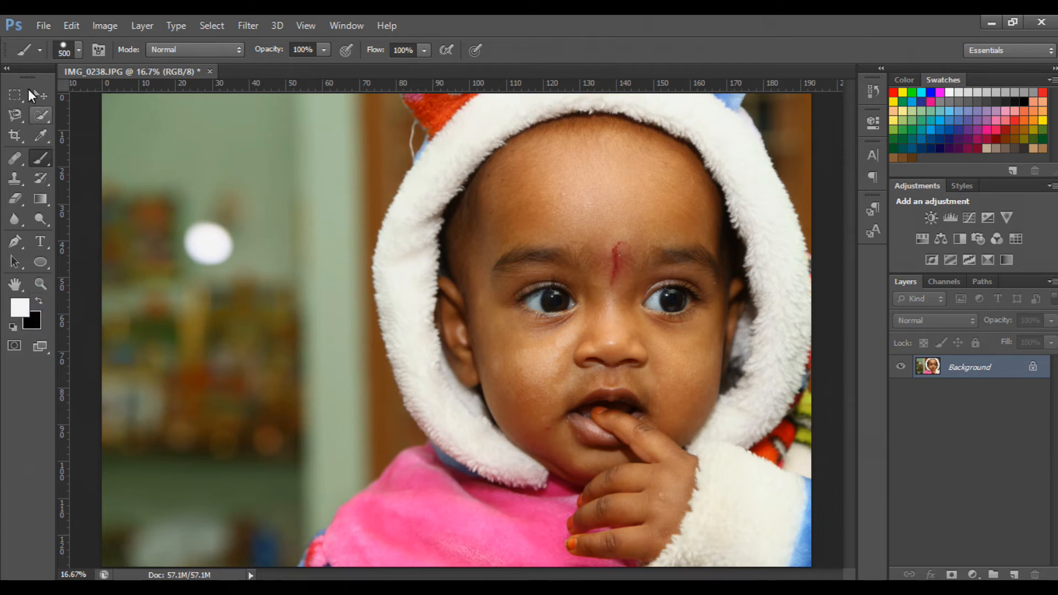
Step: Swap the foreground and background colours and swap them back
click(39, 301)
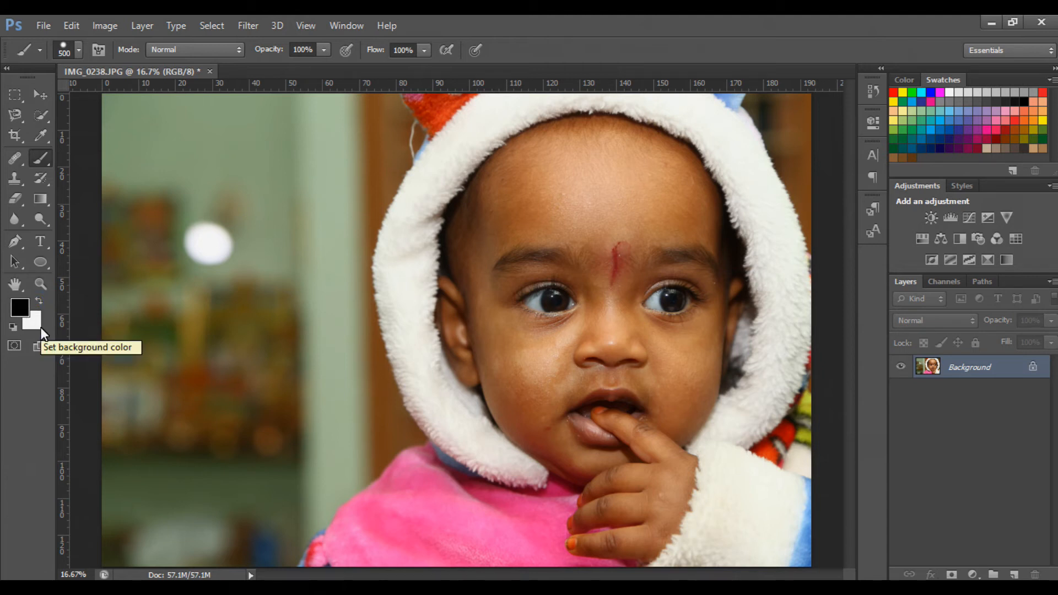
click(39, 302)
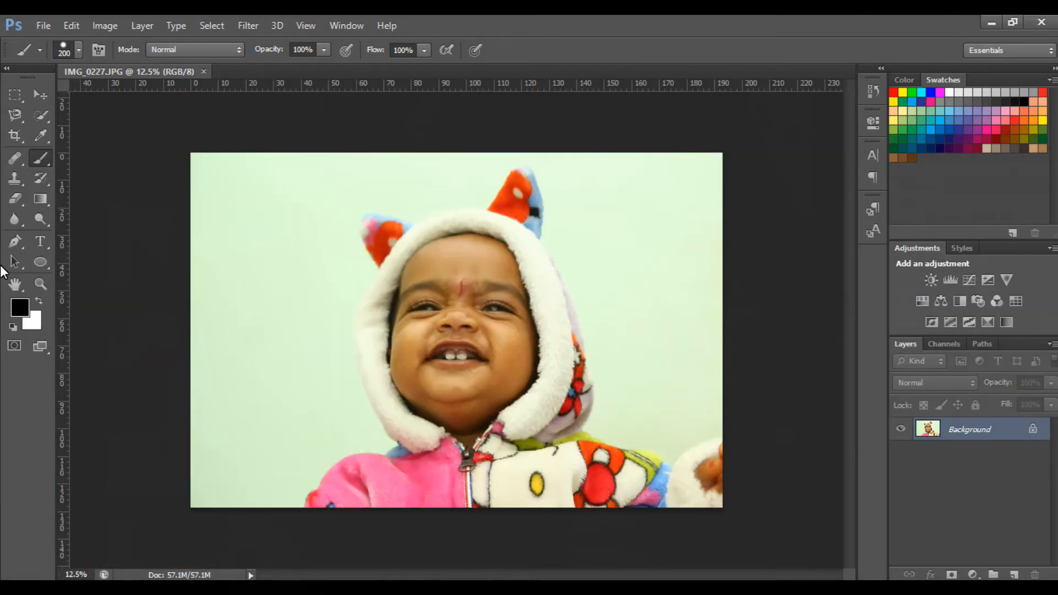
Step: Activate the Eraser tool and enlarge its brush to 300 px for the upper layer copy
click(16, 201)
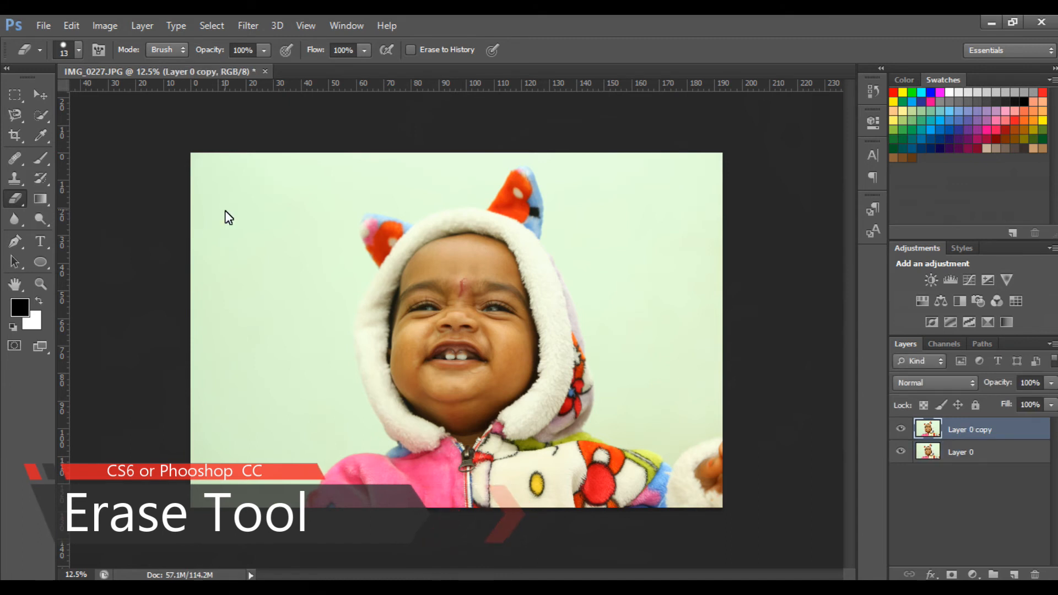
key(bracketright)
key(bracketright)
key(bracketright)
key(bracketright)
key(bracketright)
key(bracketright)
key(bracketright)
key(bracketright)
key(bracketright)
key(bracketright)
key(bracketright)
key(bracketright)
key(bracketright)
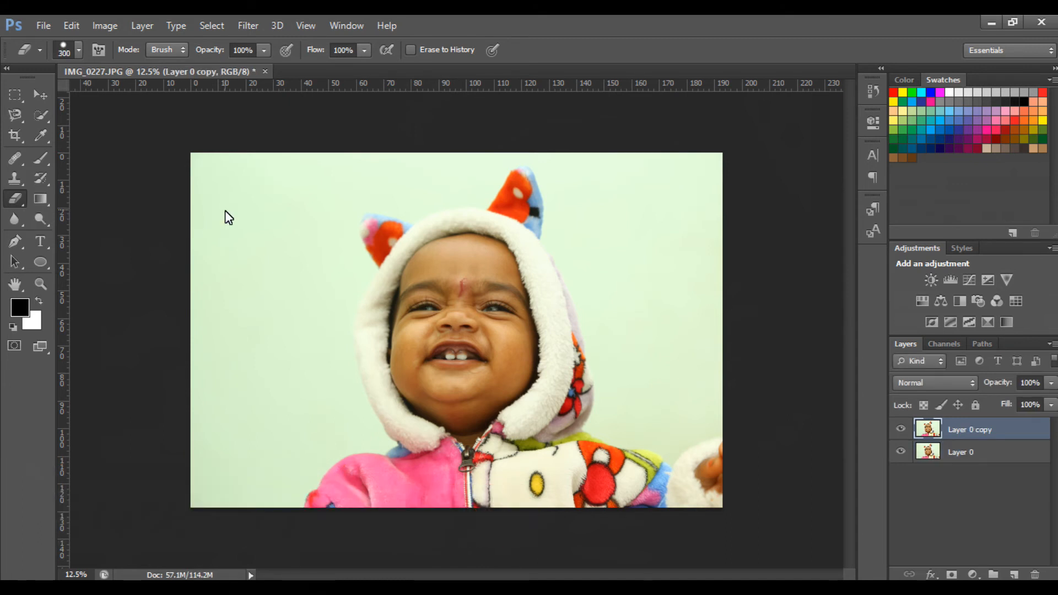
Step: Try a smaller eraser size of 174 px, leaving the hardness at 100%, and discard the change
click(74, 51)
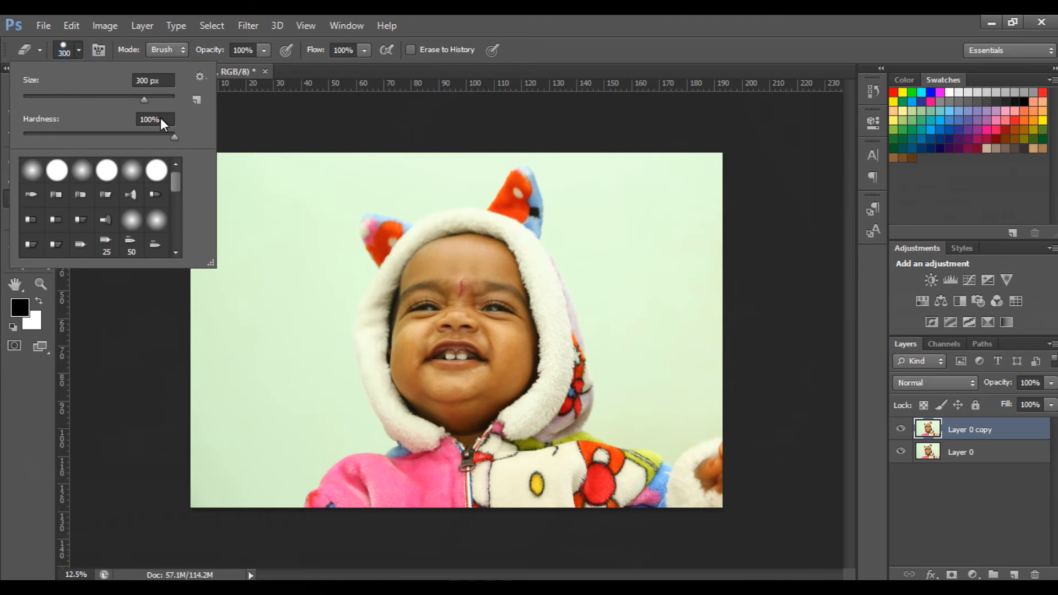
drag(144, 97, 55, 100)
drag(171, 100, 127, 100)
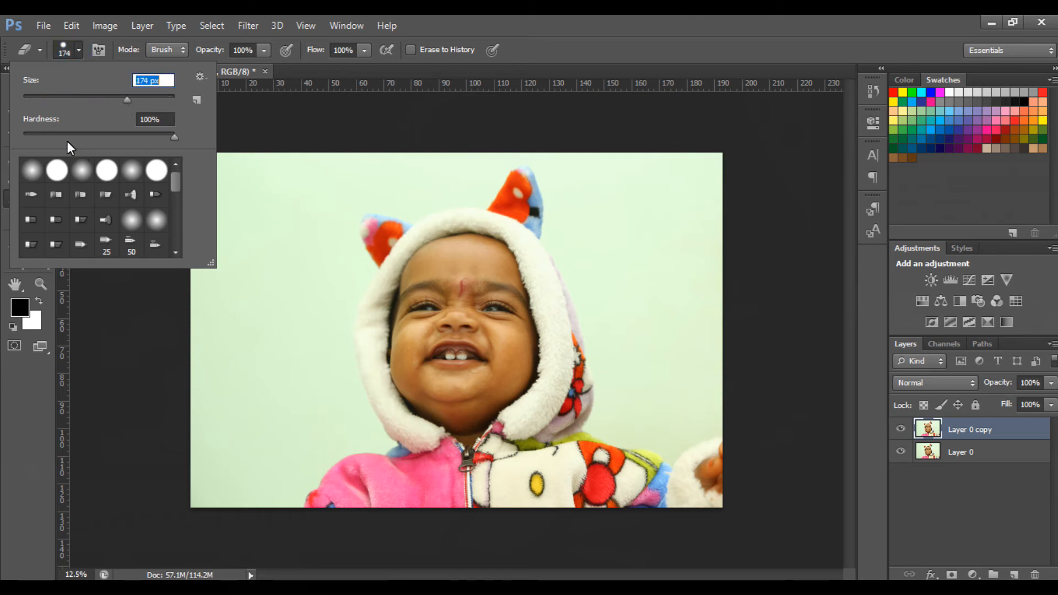
key(Escape)
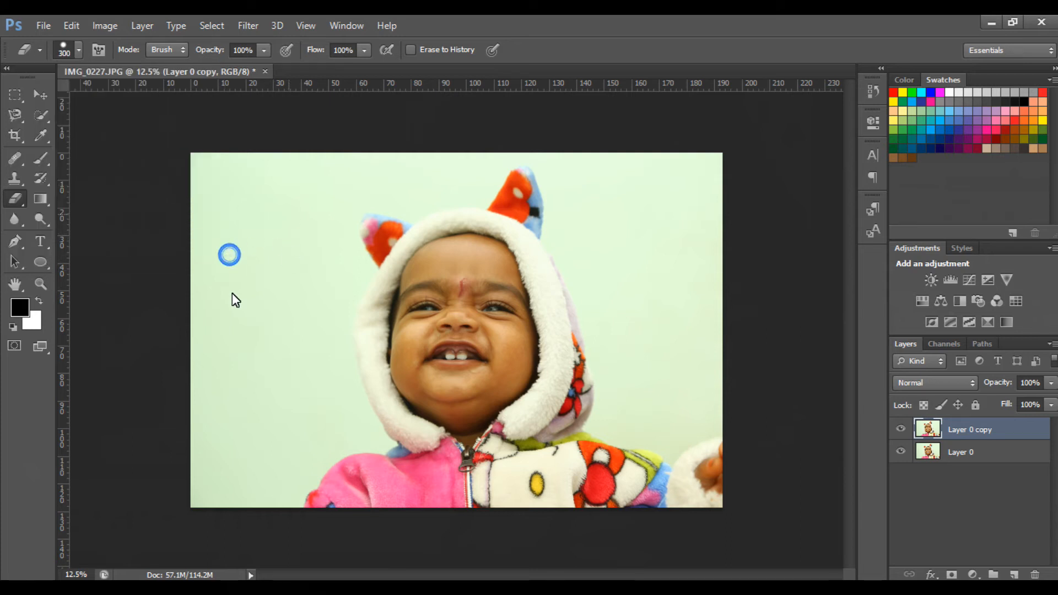
Step: Erase the pale green background around the child on the Layer 0 copy, hiding Layer 0 to reveal the transparency
click(286, 220)
click(322, 231)
click(901, 452)
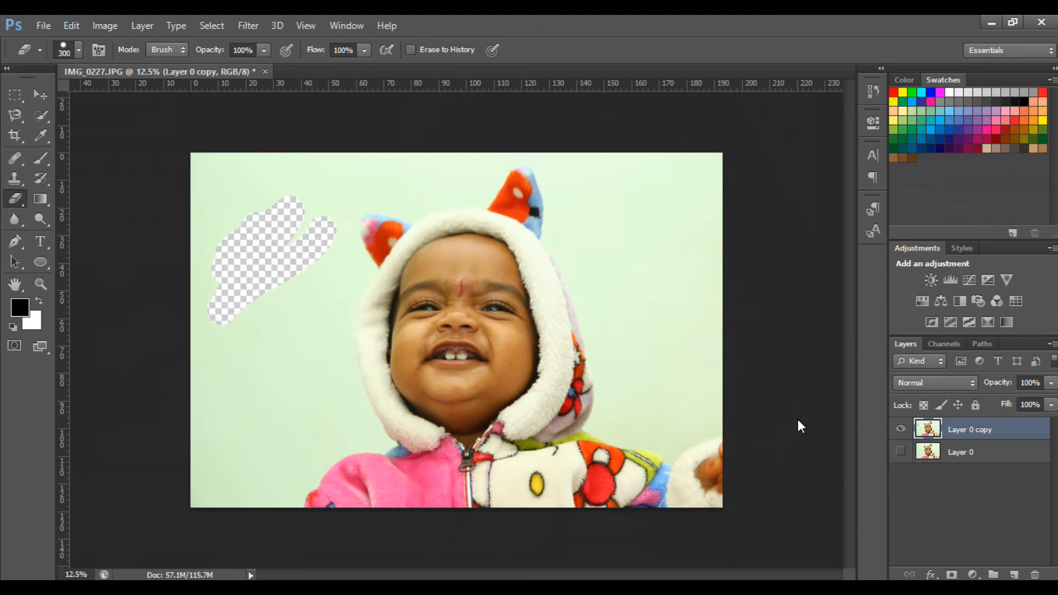
mouse_move(340, 220)
mouse_down()
mouse_move(254, 321)
mouse_move(340, 273)
mouse_move(253, 231)
mouse_move(416, 179)
mouse_move(307, 144)
mouse_move(223, 181)
mouse_move(165, 243)
mouse_move(425, 182)
mouse_move(464, 202)
mouse_move(504, 158)
mouse_move(570, 210)
mouse_move(609, 300)
mouse_move(650, 350)
mouse_move(709, 270)
mouse_move(614, 184)
mouse_move(574, 219)
mouse_move(722, 214)
mouse_move(668, 279)
mouse_move(626, 399)
mouse_move(664, 259)
mouse_move(702, 373)
mouse_move(668, 386)
mouse_move(644, 442)
mouse_move(683, 439)
mouse_up()
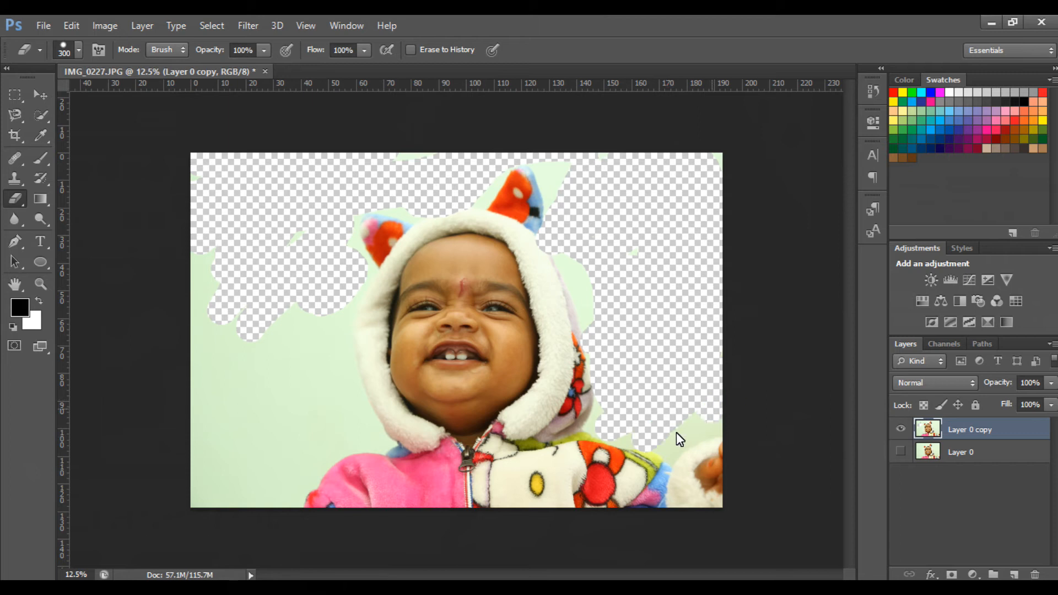
Step: Undo the background erasing and step back to before the layer was duplicated
key(ctrl+z)
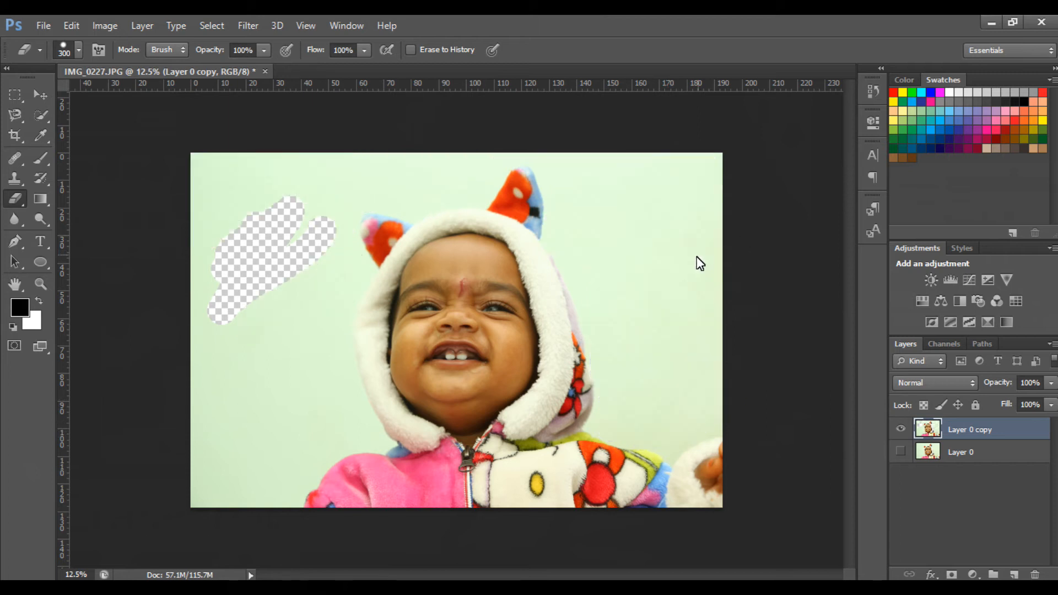
key(ctrl+alt+z)
key(ctrl+alt+z)
key(ctrl+alt+z)
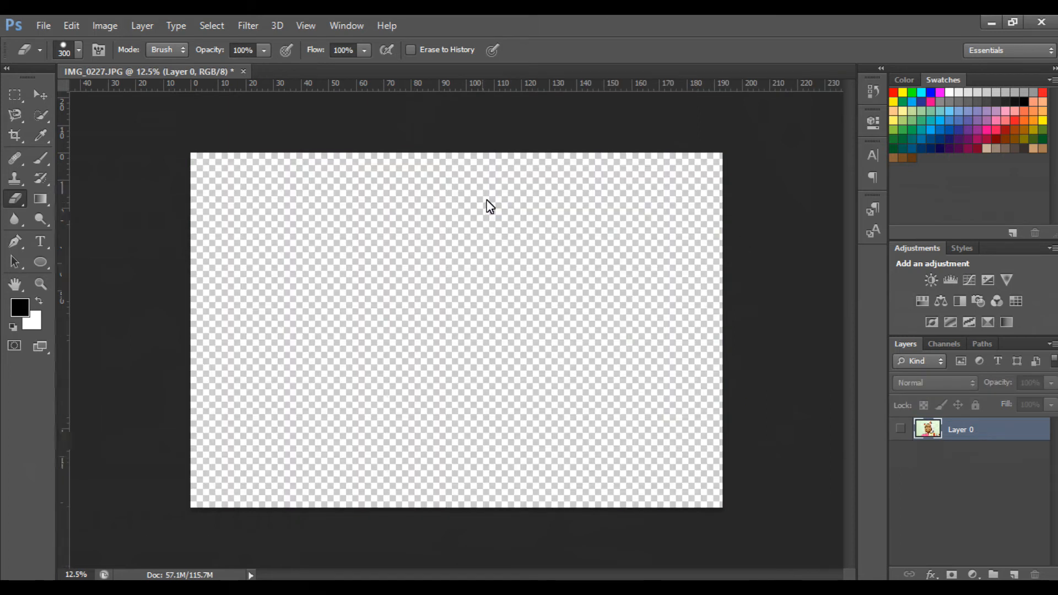
click(43, 25)
click(57, 51)
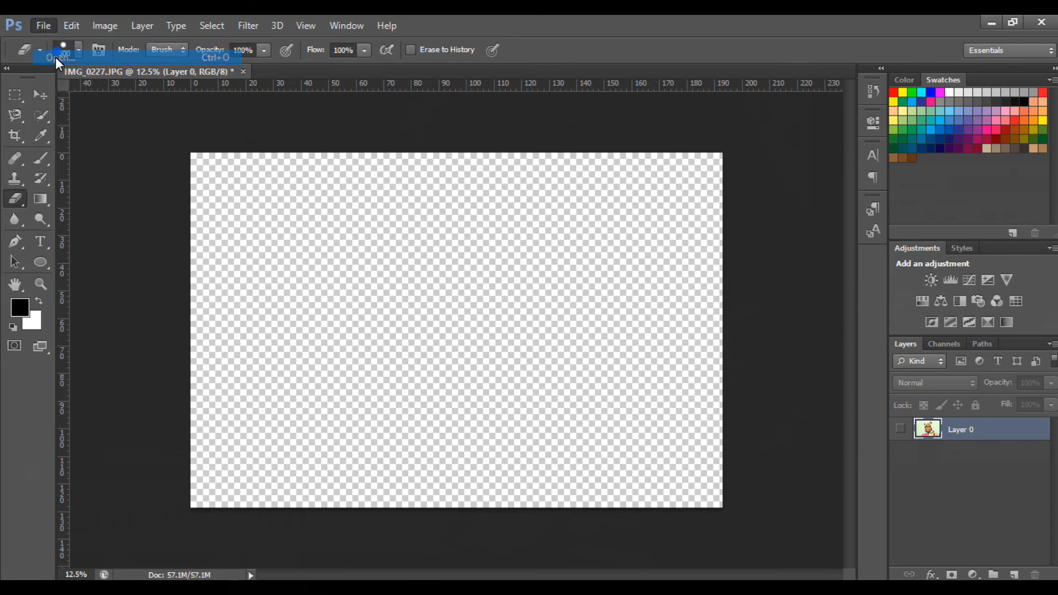
key(Escape)
Step: Show Layer 0, duplicate it, and hide the original beneath the copy
click(901, 428)
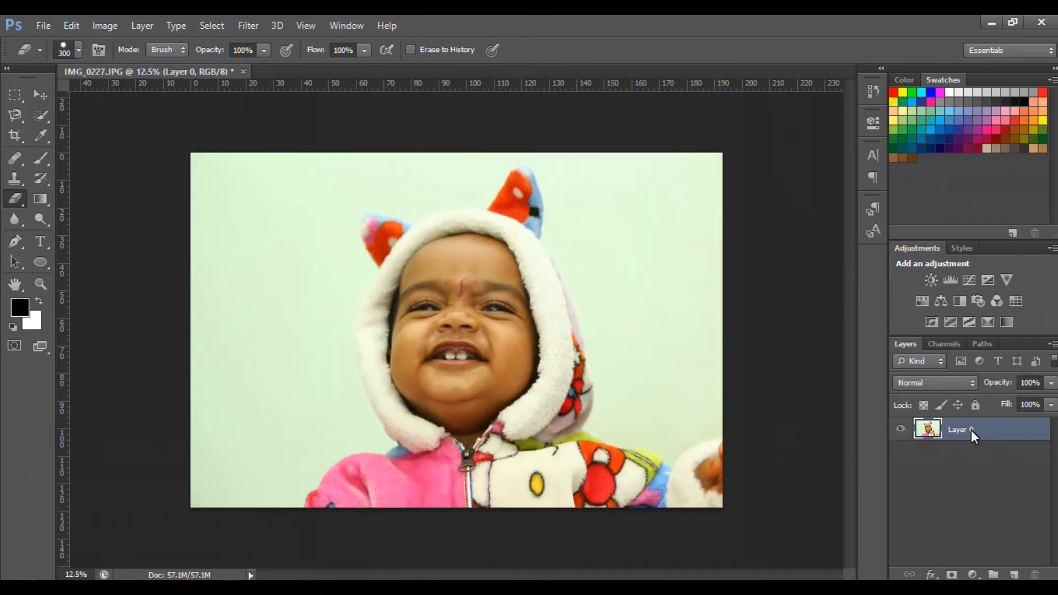
key(ctrl+j)
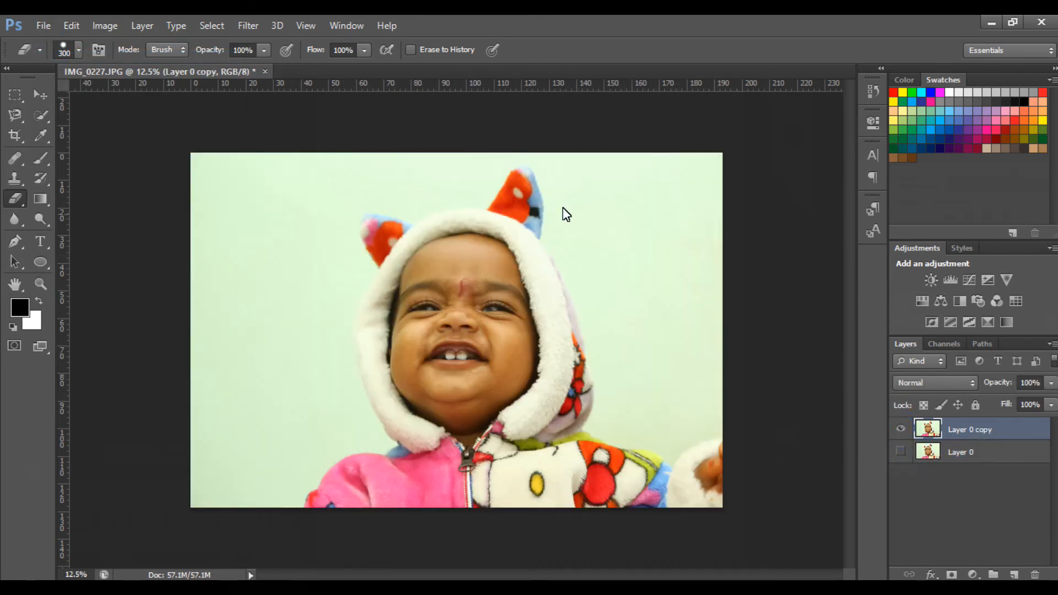
Step: Erase the taller orange ear of the hood and some adjacent background with the 300 px eraser, and undo those strokes
key(ctrl+plus)
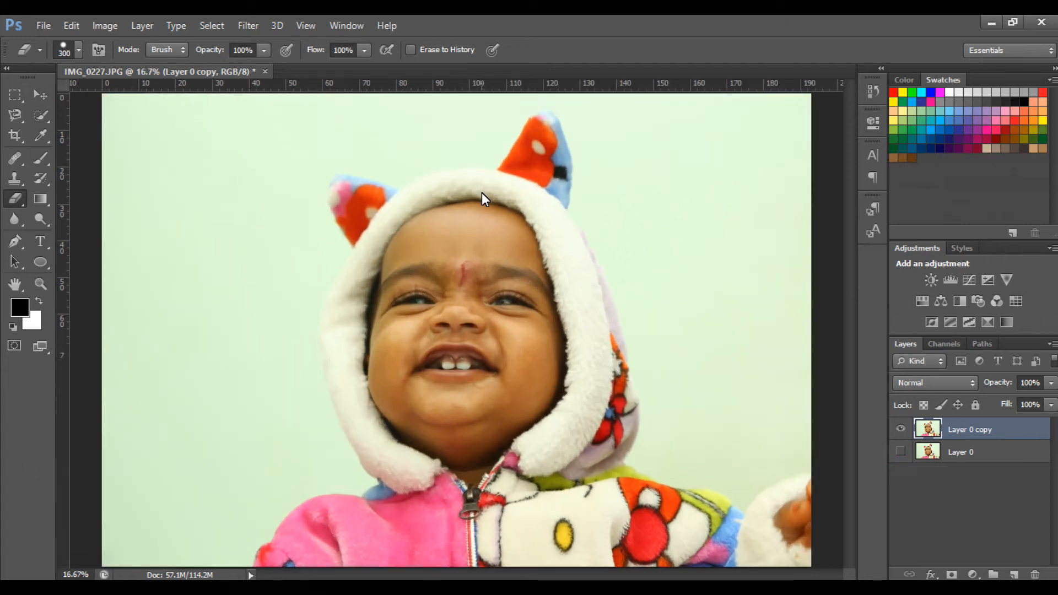
key(ctrl+plus)
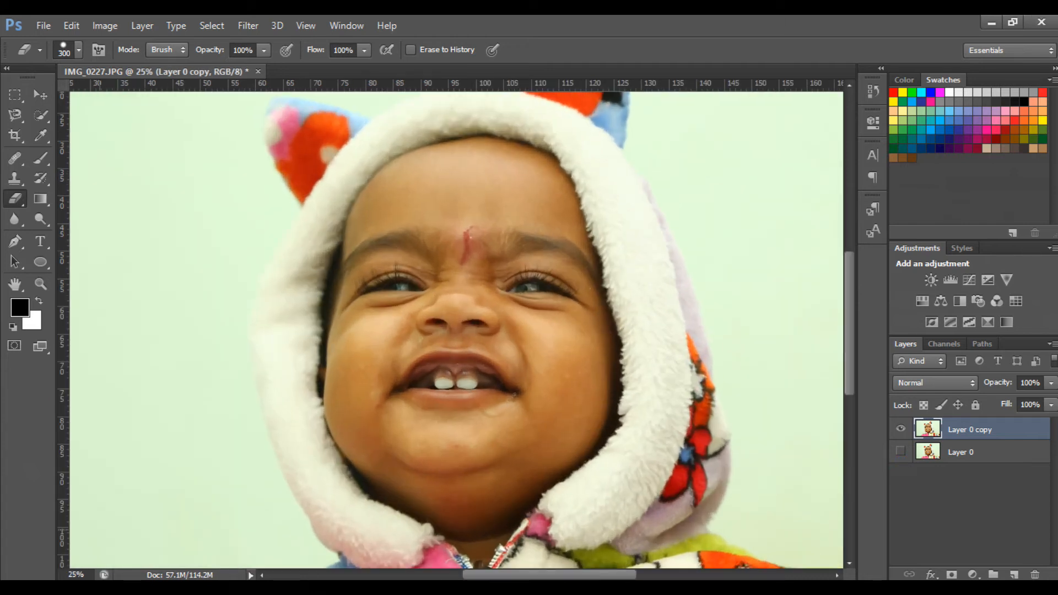
drag(762, 246, 706, 358)
mouse_move(685, 199)
mouse_down()
mouse_move(500, 237)
mouse_move(527, 398)
mouse_move(510, 339)
mouse_move(796, 510)
mouse_up()
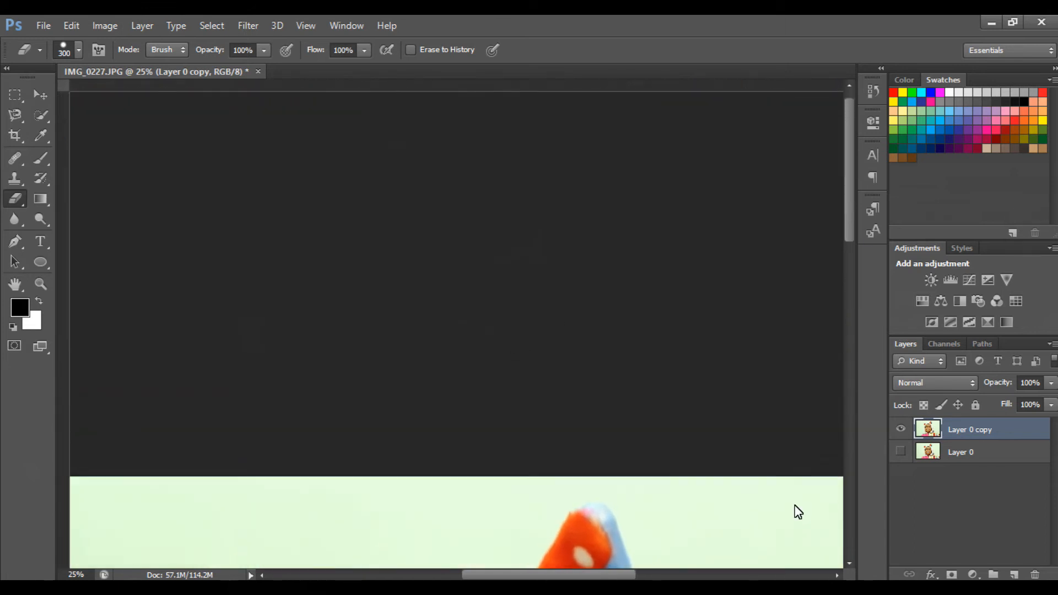
drag(696, 508, 684, 196)
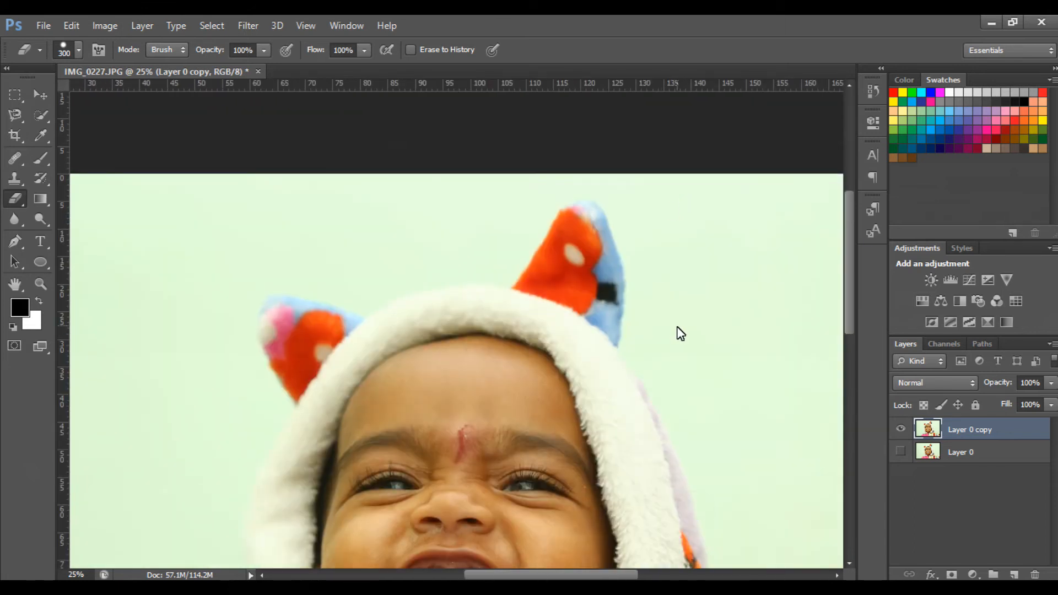
mouse_move(609, 237)
mouse_down()
mouse_move(580, 221)
mouse_move(533, 229)
mouse_up()
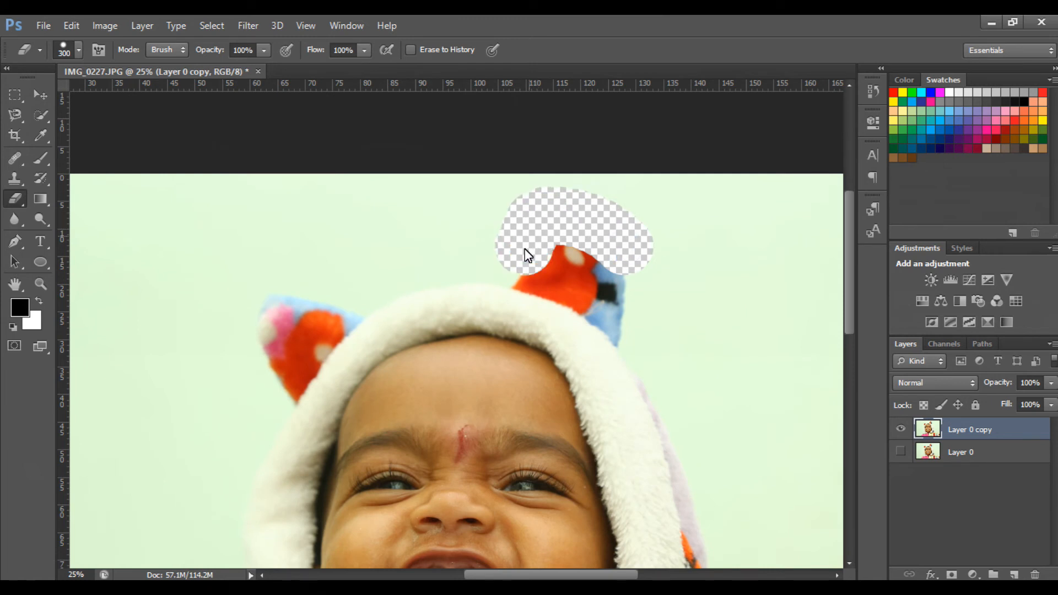
drag(558, 268, 634, 319)
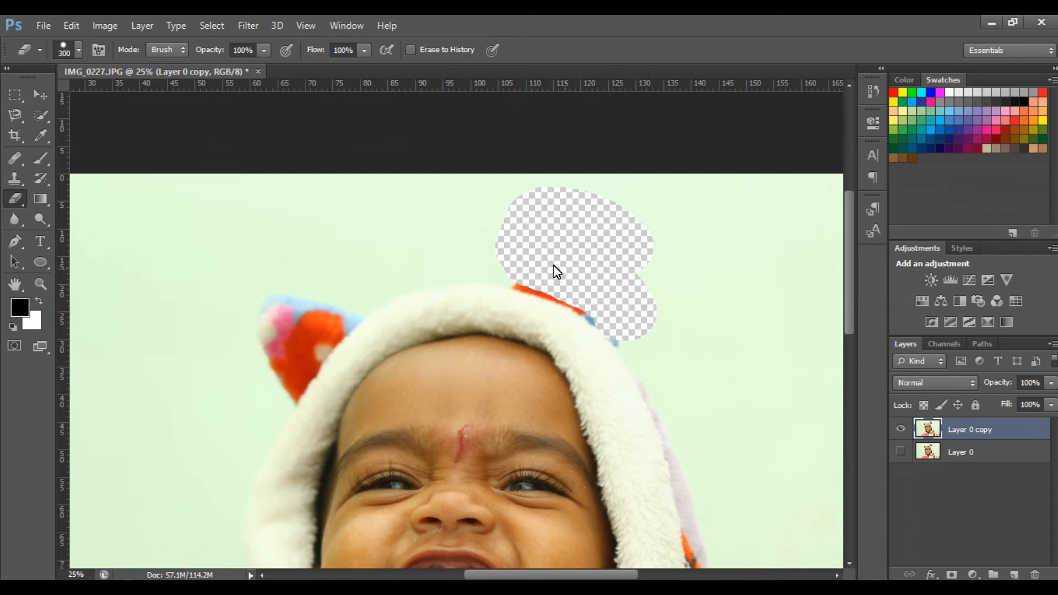
mouse_move(564, 280)
mouse_down()
mouse_move(640, 331)
mouse_move(707, 328)
mouse_move(730, 313)
mouse_up()
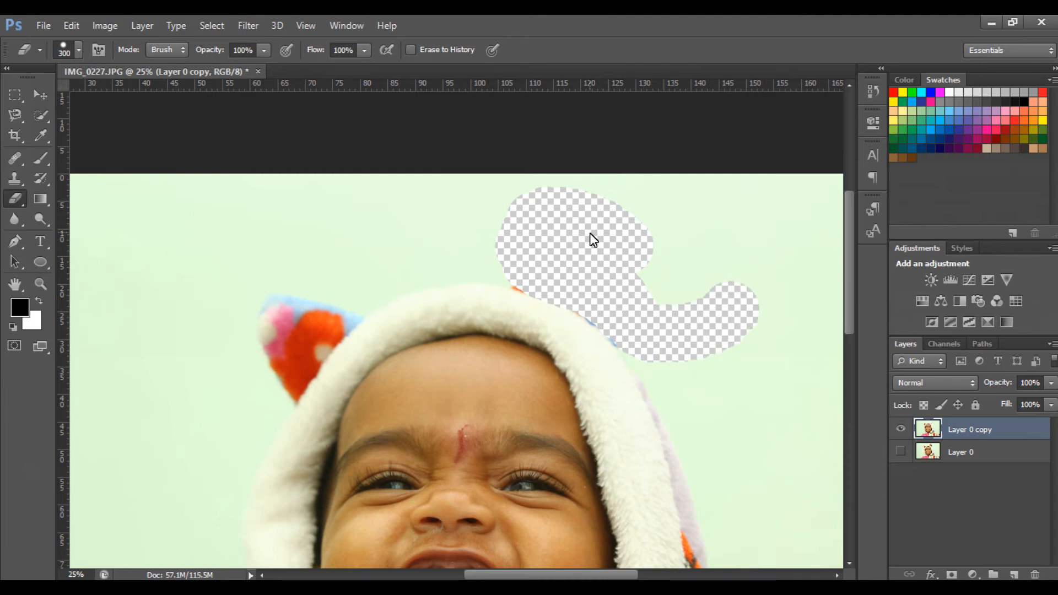
key(ctrl+z)
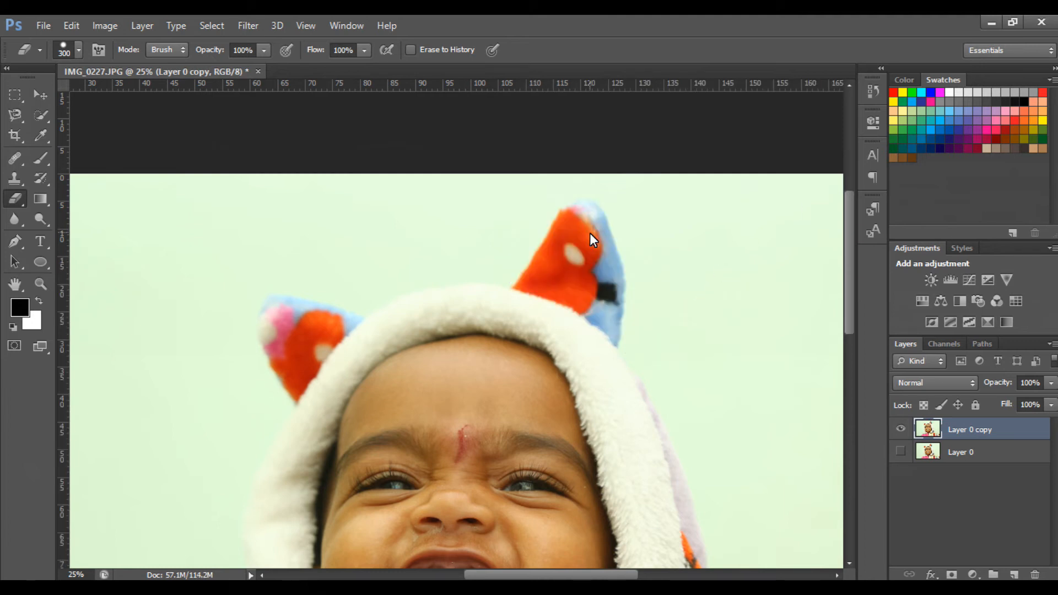
Step: Erase a short horizontal test stroke in the plain background with the 300 px eraser at 100% hardness, and undo it
key(ctrl+minus)
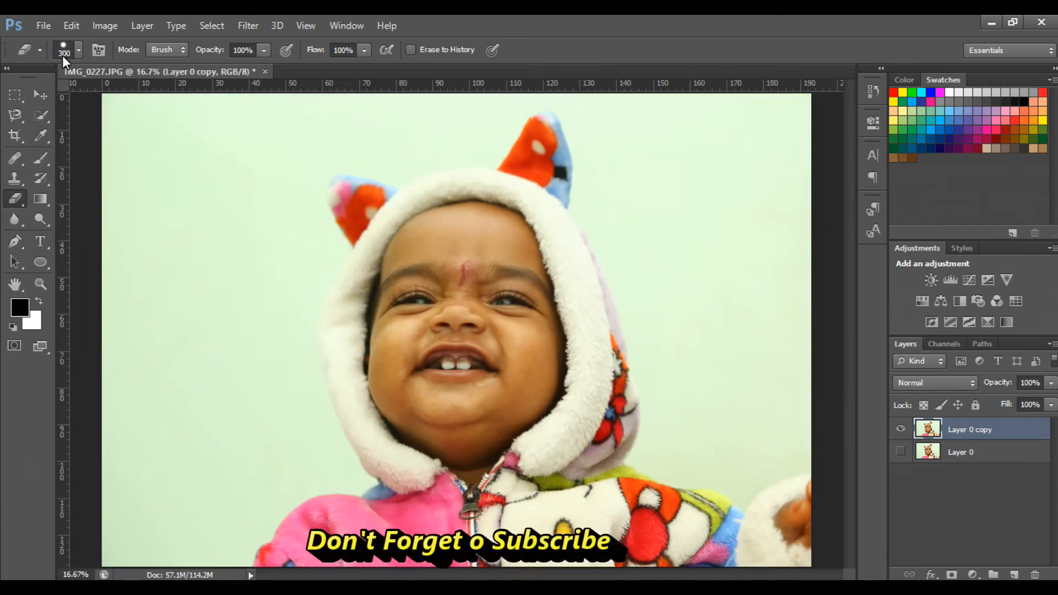
click(79, 51)
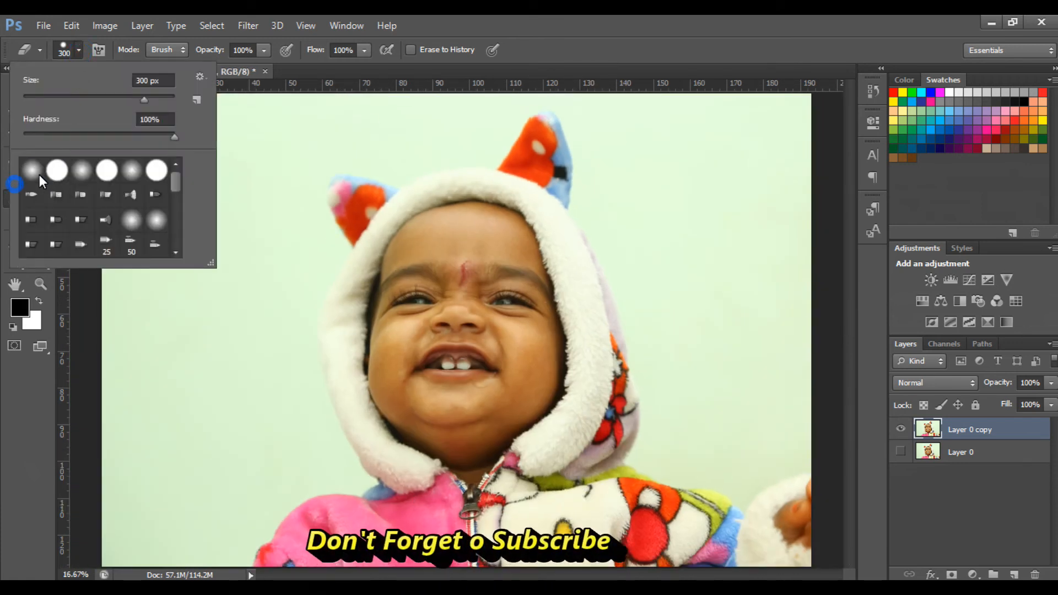
click(277, 324)
drag(160, 266, 273, 273)
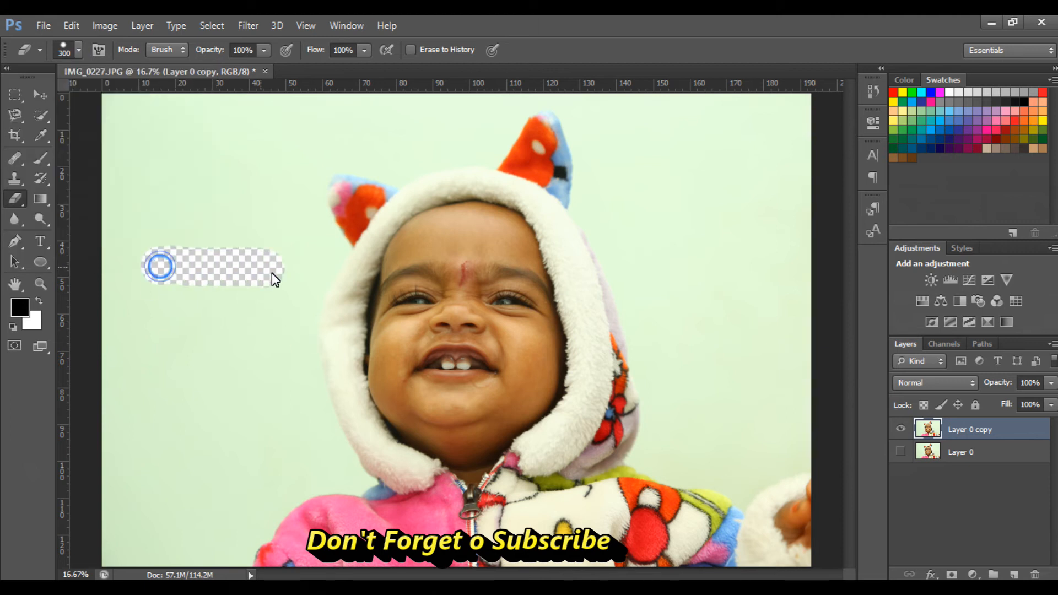
key(ctrl+z)
Step: Set the eraser hardness to 0% with the soft round tip at 300 px
click(79, 50)
click(22, 137)
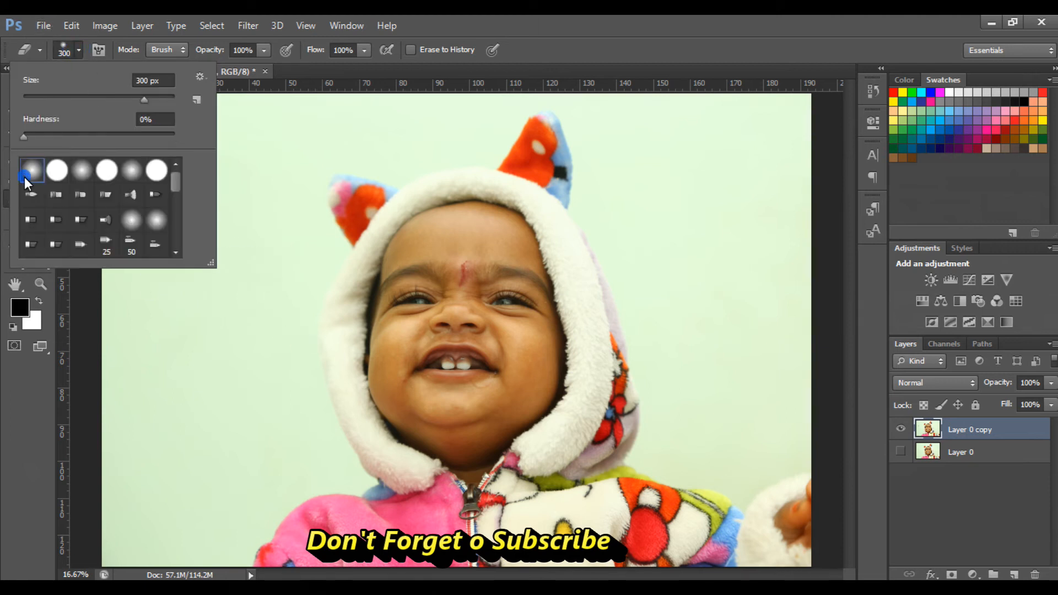
Step: Erase a vertical test stroke in the plain background with the soft 300 px eraser, and undo it
double_click(24, 176)
click(24, 178)
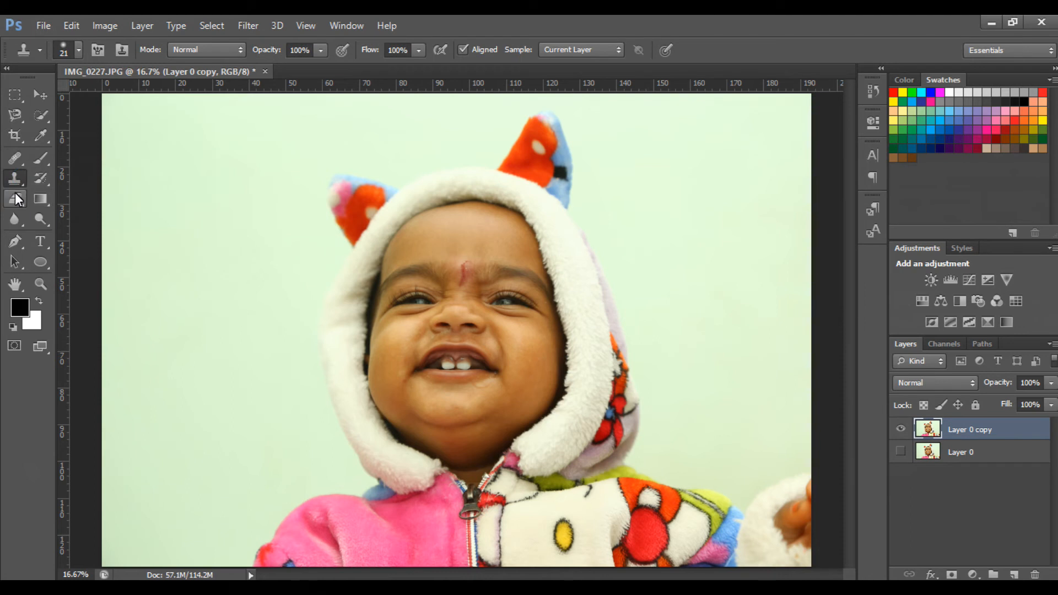
click(17, 199)
click(61, 51)
click(225, 164)
mouse_move(188, 219)
mouse_down()
mouse_move(243, 228)
mouse_move(217, 339)
mouse_move(271, 222)
mouse_move(275, 173)
mouse_move(254, 350)
mouse_move(225, 458)
mouse_move(284, 240)
mouse_move(282, 169)
mouse_move(196, 324)
mouse_move(179, 450)
mouse_move(211, 114)
mouse_move(192, 371)
mouse_move(214, 156)
mouse_move(222, 379)
mouse_move(210, 405)
mouse_up()
key(ctrl+z)
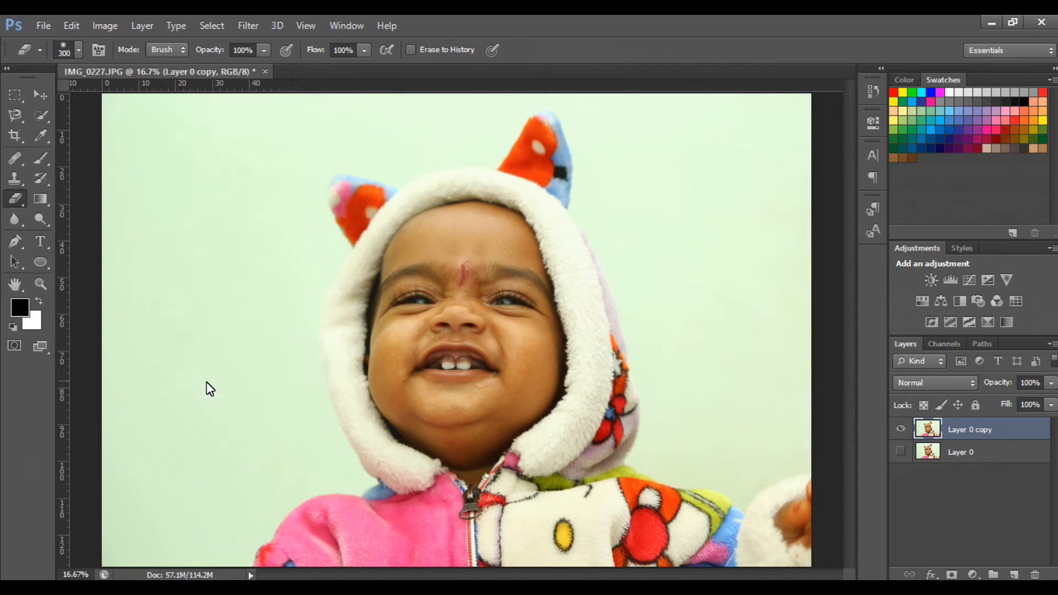
Step: Try a lower eraser opacity with a stroke in the plain background, undo it, and restore the opacity to 100%
click(263, 51)
click(216, 74)
mouse_move(137, 245)
mouse_down()
mouse_move(230, 232)
mouse_move(181, 270)
mouse_move(253, 258)
mouse_move(113, 363)
mouse_move(235, 304)
mouse_move(311, 288)
mouse_move(249, 345)
mouse_move(216, 416)
mouse_up()
key(ctrl+z)
click(264, 50)
drag(264, 71, 317, 69)
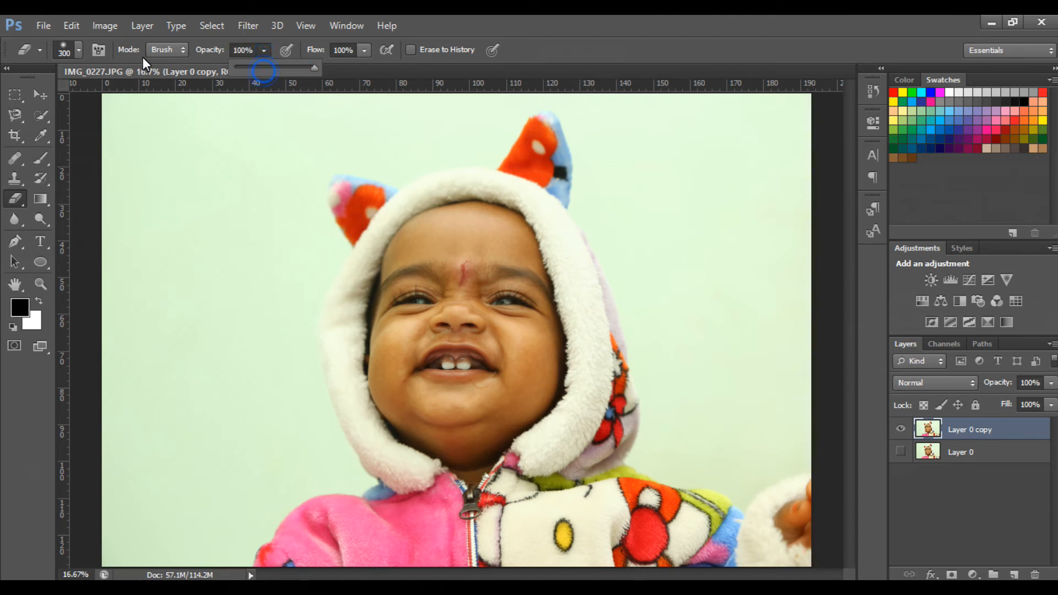
Step: Try the eraser's Pencil and Block modes with one background stroke each, and undo both strokes
click(176, 48)
click(181, 80)
mouse_move(163, 151)
mouse_down()
mouse_move(248, 269)
mouse_move(253, 314)
mouse_up()
click(170, 52)
click(170, 87)
mouse_move(251, 119)
mouse_down()
mouse_move(192, 267)
mouse_move(211, 318)
mouse_move(223, 477)
mouse_up()
key(ctrl+alt+z)
key(ctrl+alt+z)
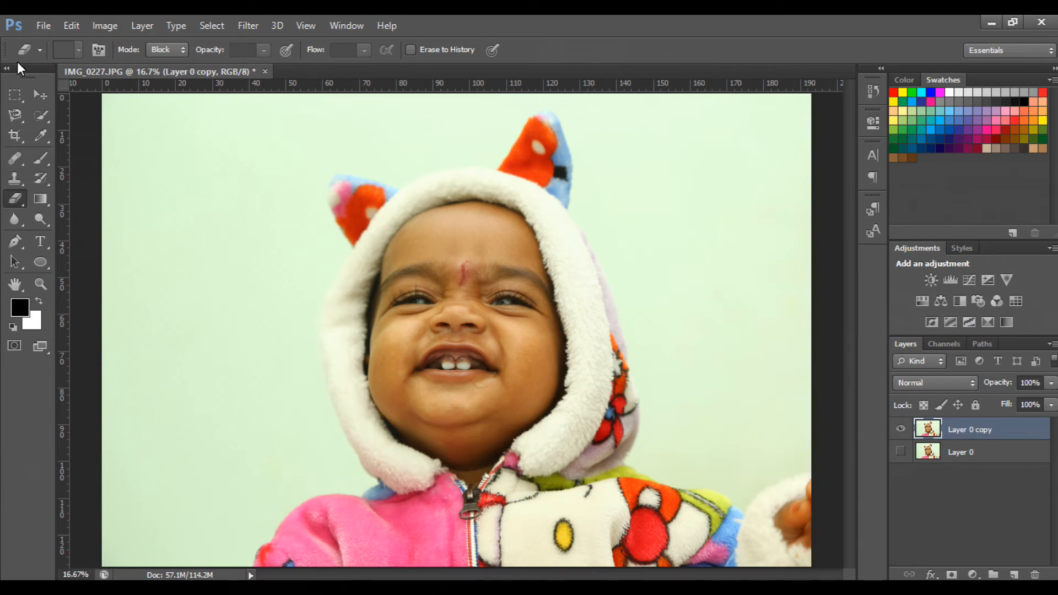
Step: Place the IMG_0238 photo in the document beneath Layer 0 copy, and set the eraser mode to Brush
right_click(14, 199)
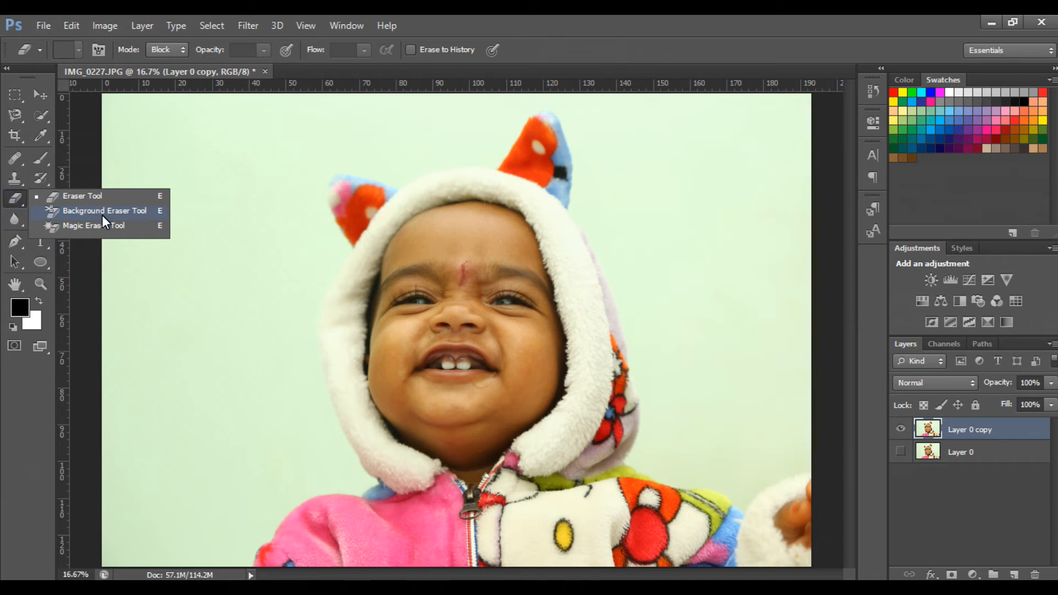
key(Escape)
click(44, 26)
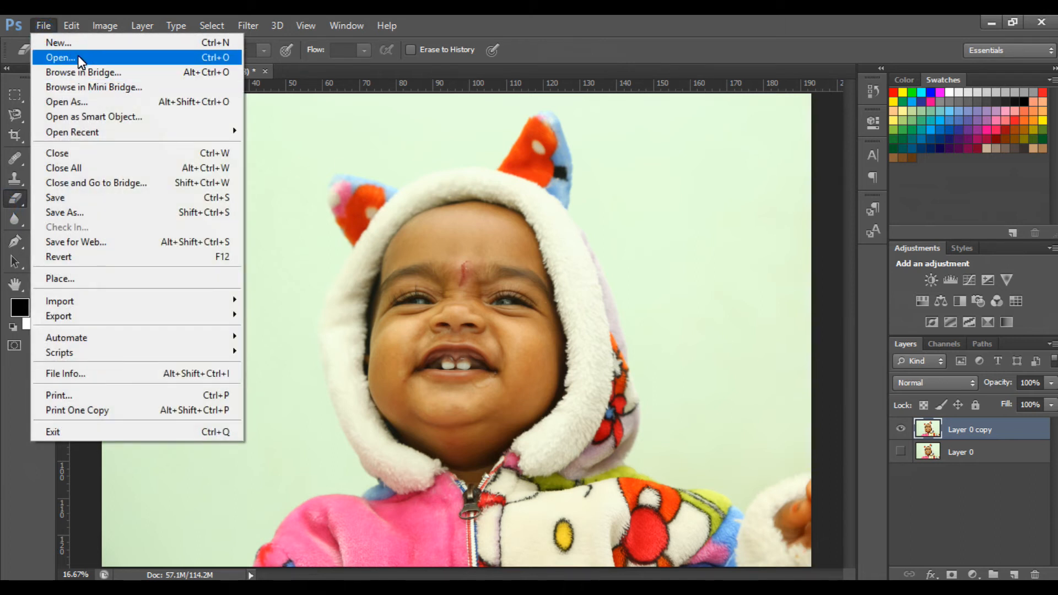
click(83, 279)
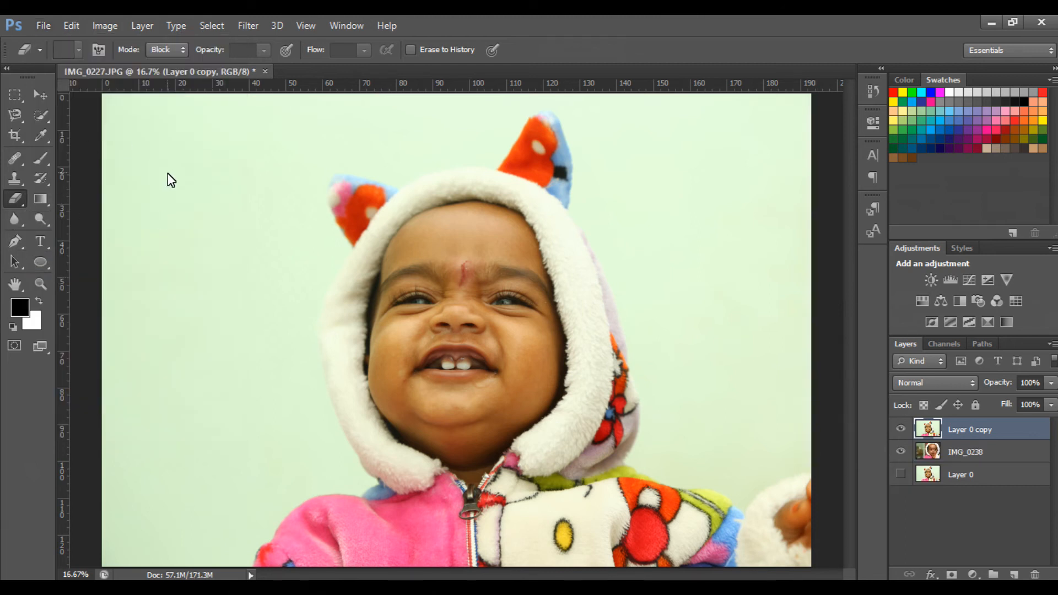
click(168, 50)
click(175, 62)
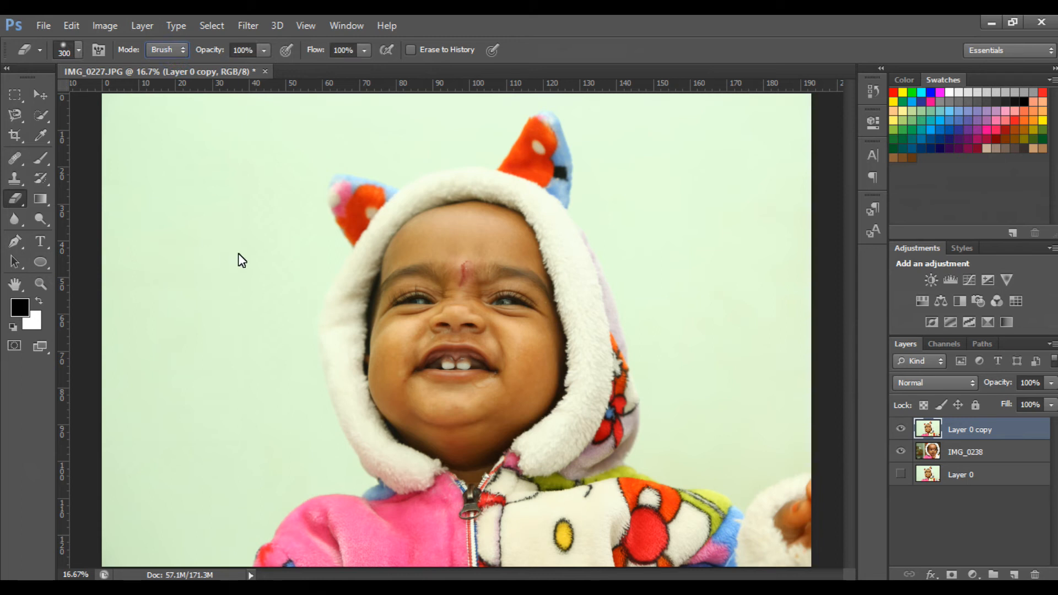
Step: Erase the plain background on both sides of the child on Layer 0 copy with the soft 300 px eraser, exposing the IMG_0238 photo
mouse_move(289, 210)
mouse_down()
mouse_move(146, 312)
mouse_move(329, 192)
mouse_move(130, 350)
mouse_move(243, 366)
mouse_move(189, 457)
mouse_move(194, 409)
mouse_move(270, 206)
mouse_up()
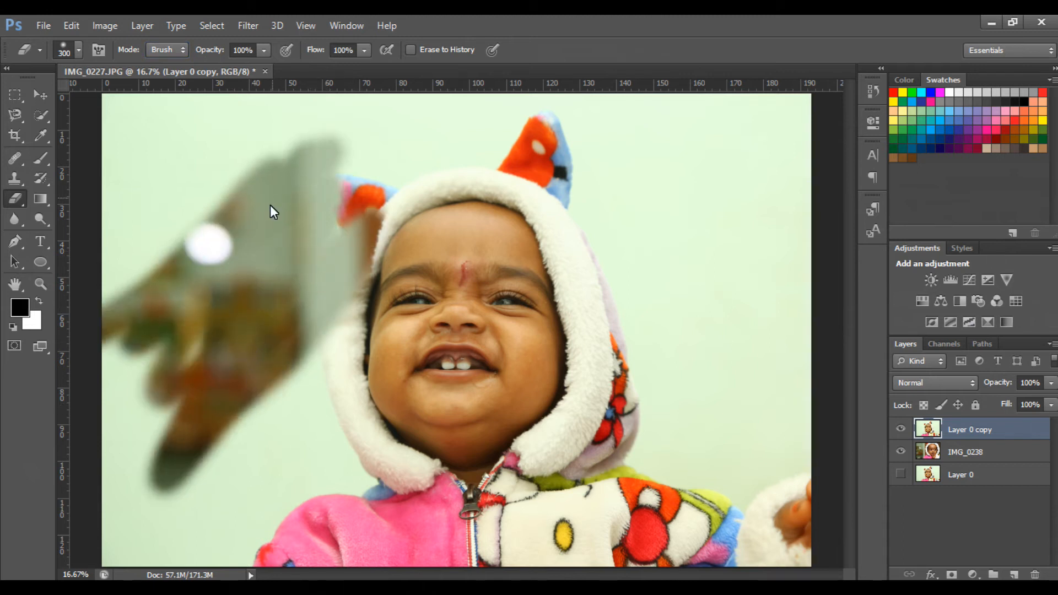
mouse_move(280, 147)
mouse_down()
mouse_move(188, 269)
mouse_move(382, 111)
mouse_move(315, 130)
mouse_move(360, 147)
mouse_move(451, 132)
mouse_move(522, 104)
mouse_move(420, 172)
mouse_move(414, 160)
mouse_move(701, 155)
mouse_up()
mouse_move(571, 189)
mouse_down()
mouse_move(697, 471)
mouse_move(710, 333)
mouse_move(652, 296)
mouse_move(641, 207)
mouse_move(751, 239)
mouse_move(827, 100)
mouse_move(739, 223)
mouse_move(680, 346)
mouse_move(667, 454)
mouse_move(724, 458)
mouse_move(741, 478)
mouse_move(619, 202)
mouse_move(702, 186)
mouse_move(624, 187)
mouse_move(702, 167)
mouse_up()
mouse_move(275, 422)
mouse_down()
mouse_move(328, 456)
mouse_move(324, 402)
mouse_move(375, 361)
mouse_up()
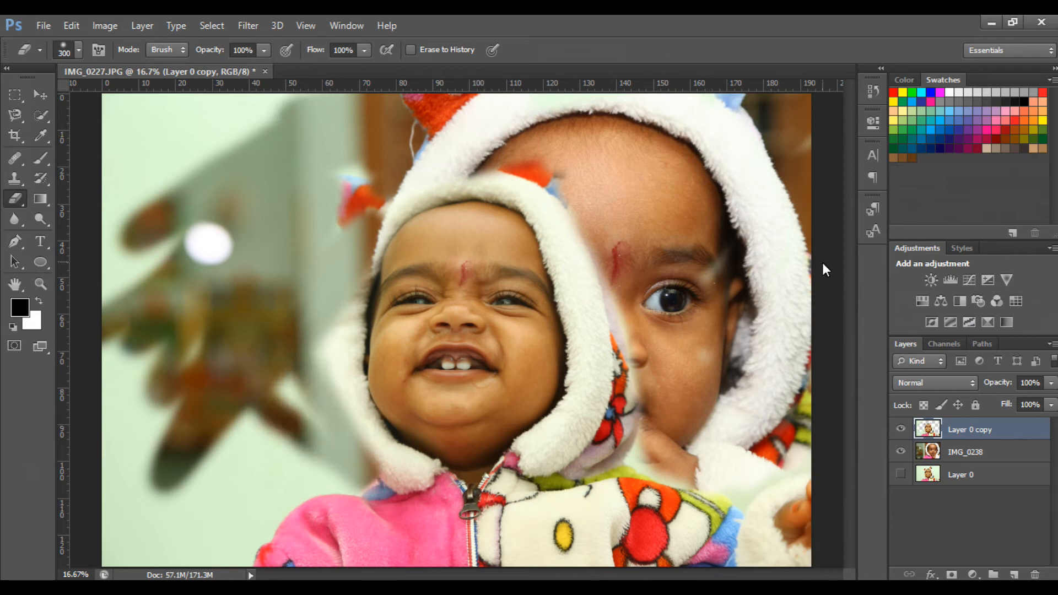
Step: Undo the eraser strokes and the layer reordering so that IMG_0238 is above Layer 0 copy
key(ctrl+alt+z)
key(ctrl+alt+z)
key(ctrl+alt+z)
key(ctrl+alt+z)
key(ctrl+alt+z)
key(ctrl+alt+z)
key(ctrl+alt+z)
key(ctrl+alt+z)
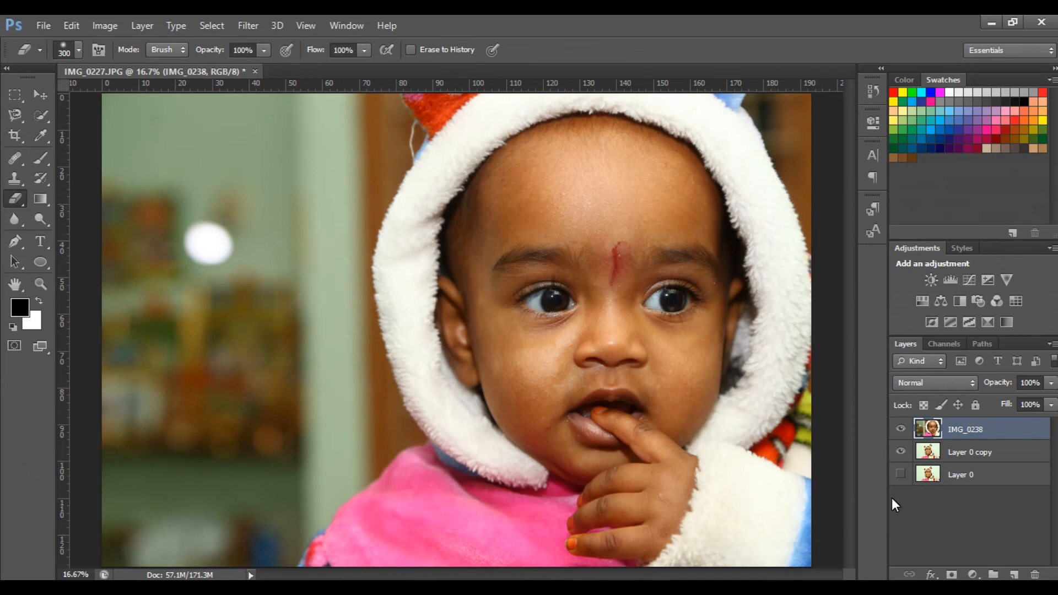
Step: Move Layer 0 copy above IMG_0238, erase background beside the hood, and undo both the erasing and the reordering
mouse_move(976, 448)
mouse_down()
mouse_move(978, 460)
mouse_move(980, 428)
mouse_up()
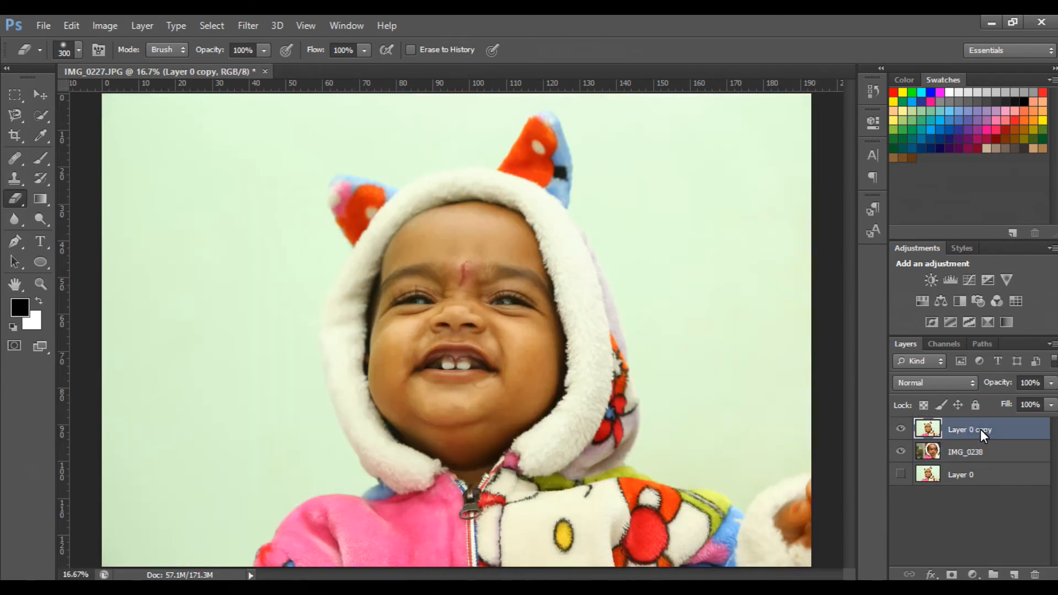
mouse_move(742, 234)
mouse_down()
mouse_move(694, 343)
mouse_move(831, 198)
mouse_move(655, 387)
mouse_move(750, 319)
mouse_move(720, 391)
mouse_up()
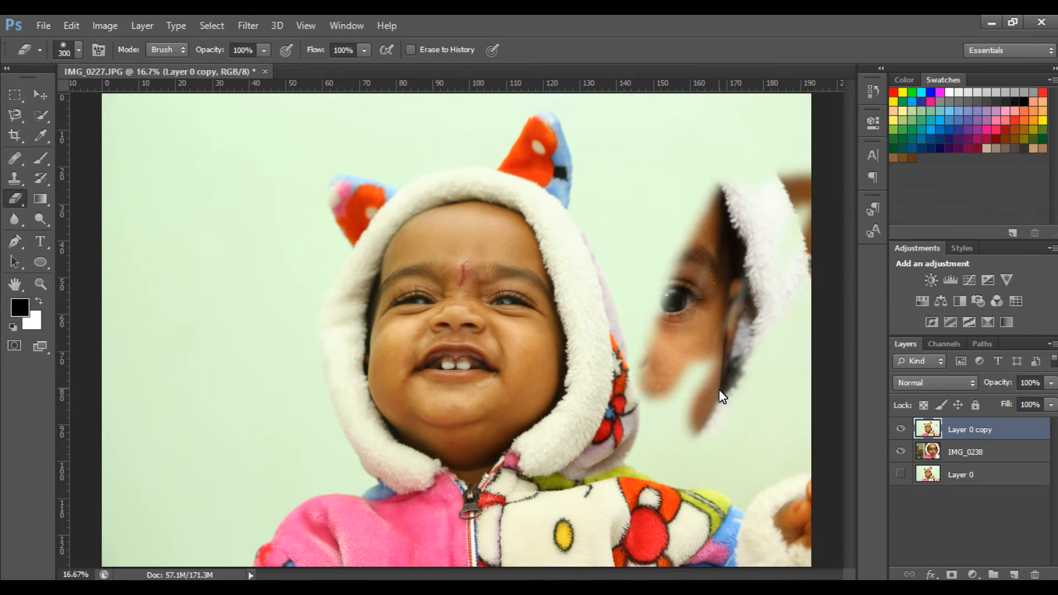
key(ctrl+alt+z)
key(ctrl+alt+z)
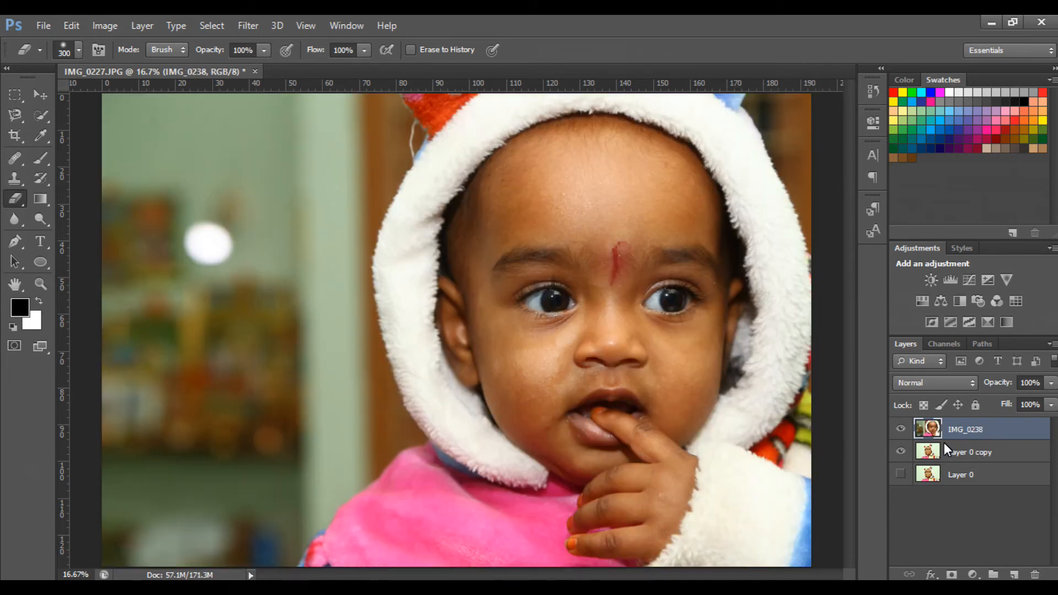
Step: Erase diagonal strokes in the blurred background of IMG_0238 with the 300 px eraser, and undo them
mouse_move(227, 315)
mouse_down()
mouse_move(399, 134)
mouse_move(262, 253)
mouse_move(174, 427)
mouse_move(325, 305)
mouse_move(400, 104)
mouse_move(306, 295)
mouse_up()
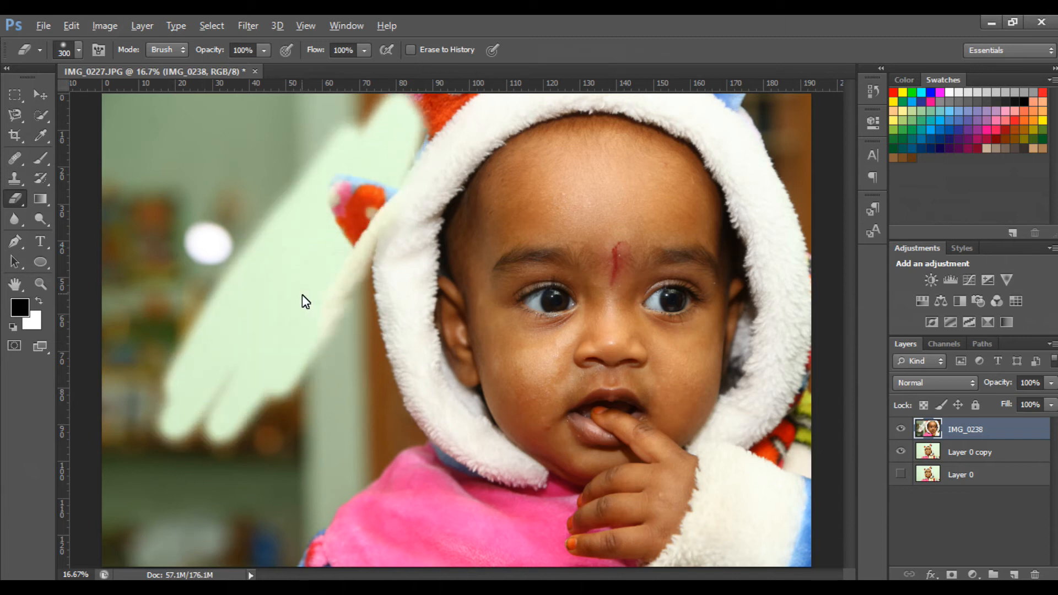
right_click(931, 435)
click(984, 426)
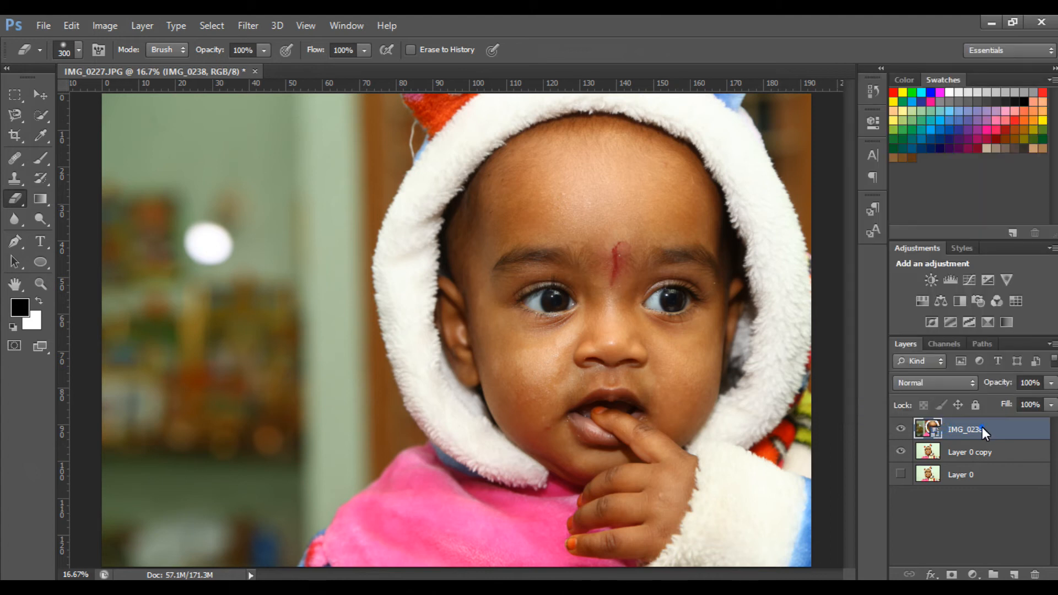
Step: Hide the IMG_0238 layer and switch to the Background Eraser Tool
key(shift+e)
click(901, 428)
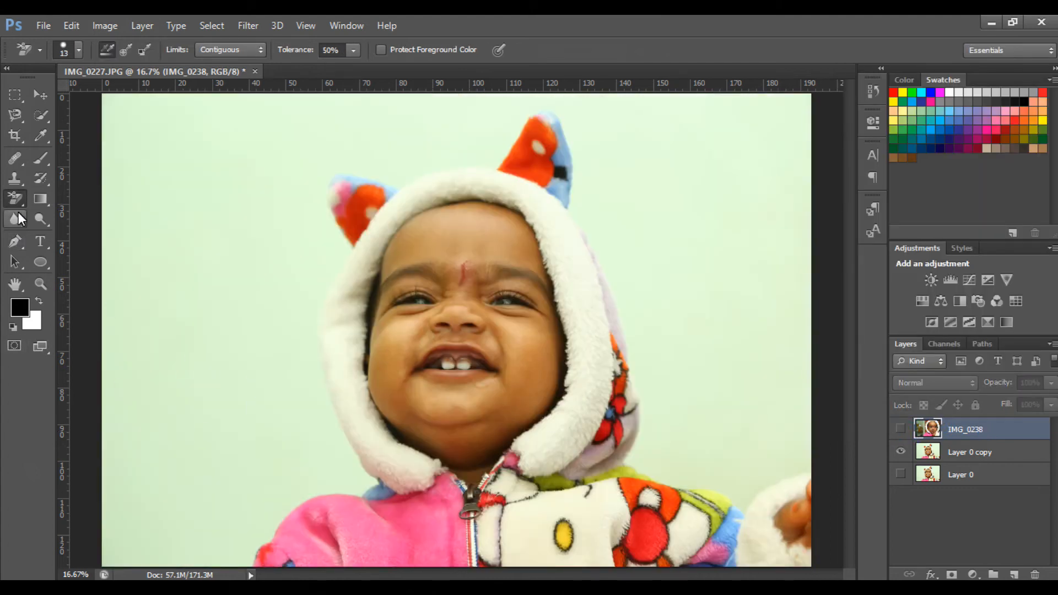
right_click(15, 199)
click(78, 209)
Step: Set the Background Eraser to sample once with Contiguous limits and a 600 px tip, and select Layer 0 copy
click(121, 51)
click(256, 50)
click(253, 78)
click(226, 252)
click(558, 243)
click(956, 454)
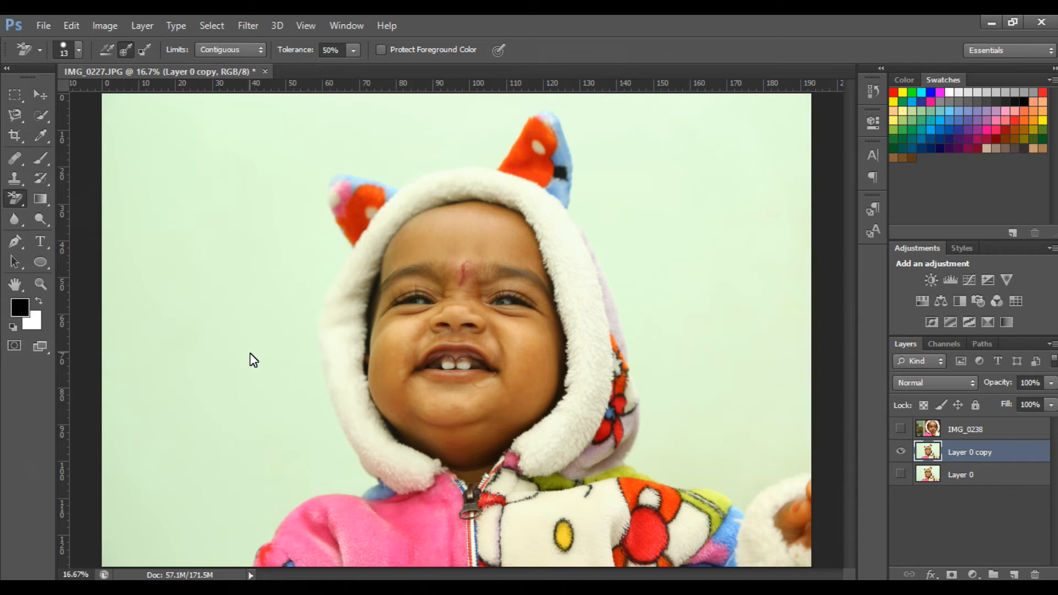
key(bracketright)
key(bracketright)
Step: Erase a tall patch of the green background beside the hood with overlapping 600 px Background Eraser dabs on Layer 0 copy
click(224, 270)
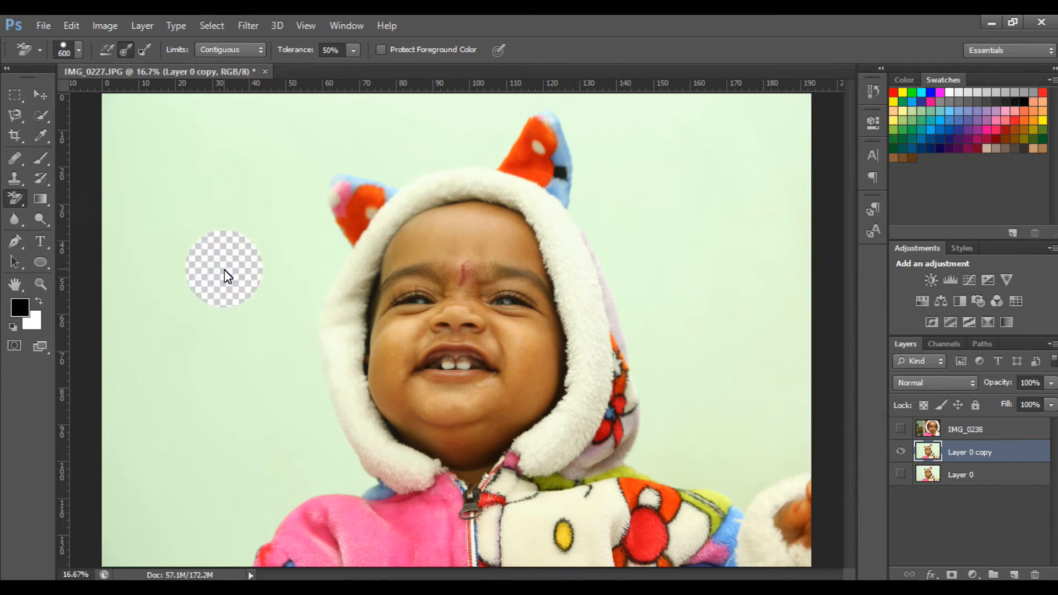
ctrl+click(224, 269)
click(263, 209)
key(Return)
click(966, 444)
click(283, 400)
click(236, 330)
click(248, 211)
click(205, 172)
click(165, 215)
click(166, 283)
click(178, 342)
click(195, 396)
click(202, 434)
click(176, 476)
click(189, 536)
click(223, 467)
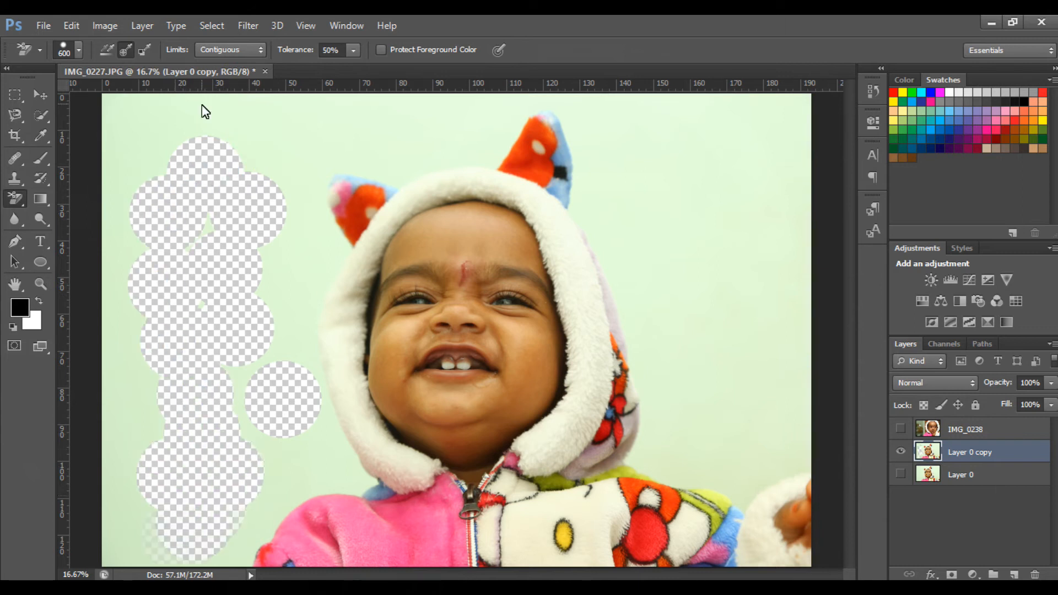
Step: Erase the green background around both hood ears and down the far side of the hood with the 600 px Background Eraser
click(233, 48)
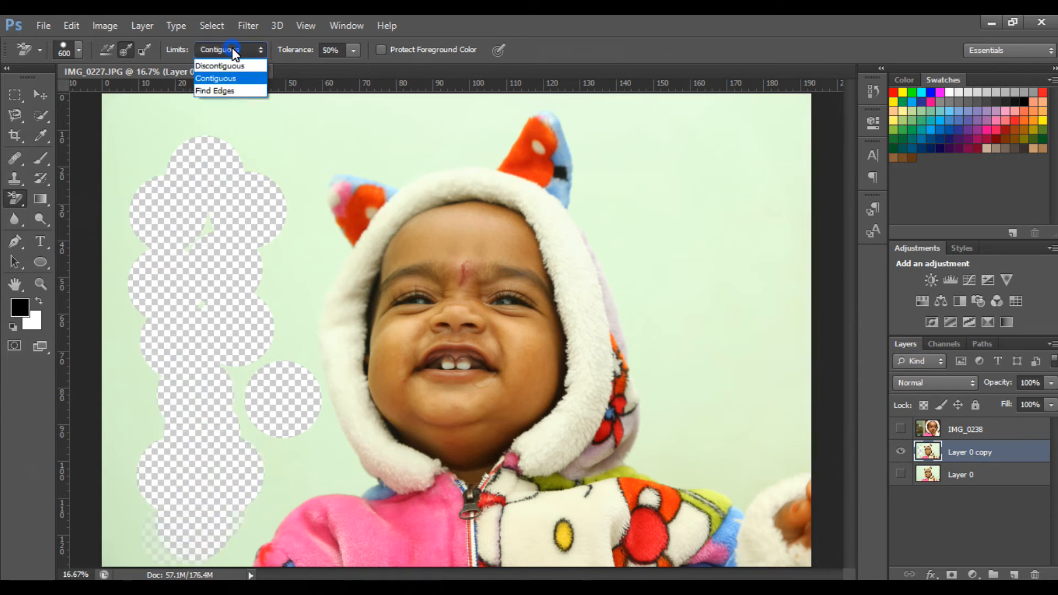
click(138, 47)
mouse_move(247, 124)
mouse_down()
mouse_move(247, 279)
mouse_move(262, 130)
mouse_move(303, 400)
mouse_move(340, 199)
mouse_move(388, 143)
mouse_move(437, 132)
mouse_move(448, 139)
mouse_move(426, 156)
mouse_move(507, 146)
mouse_move(549, 130)
mouse_move(537, 122)
mouse_move(508, 121)
mouse_move(584, 158)
mouse_move(578, 137)
mouse_move(577, 174)
mouse_move(597, 211)
mouse_move(585, 175)
mouse_up()
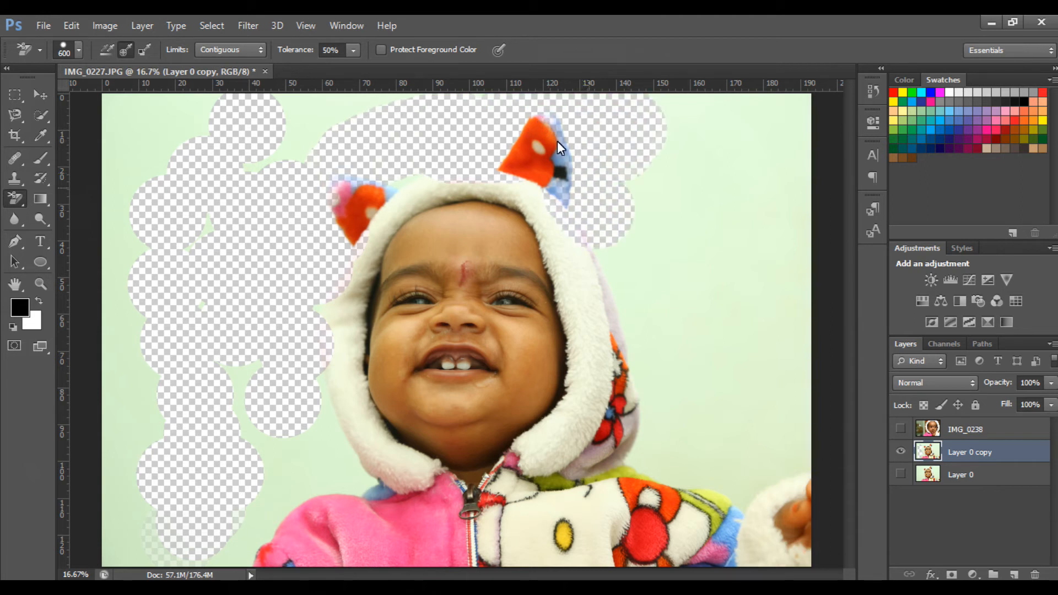
drag(623, 197, 560, 138)
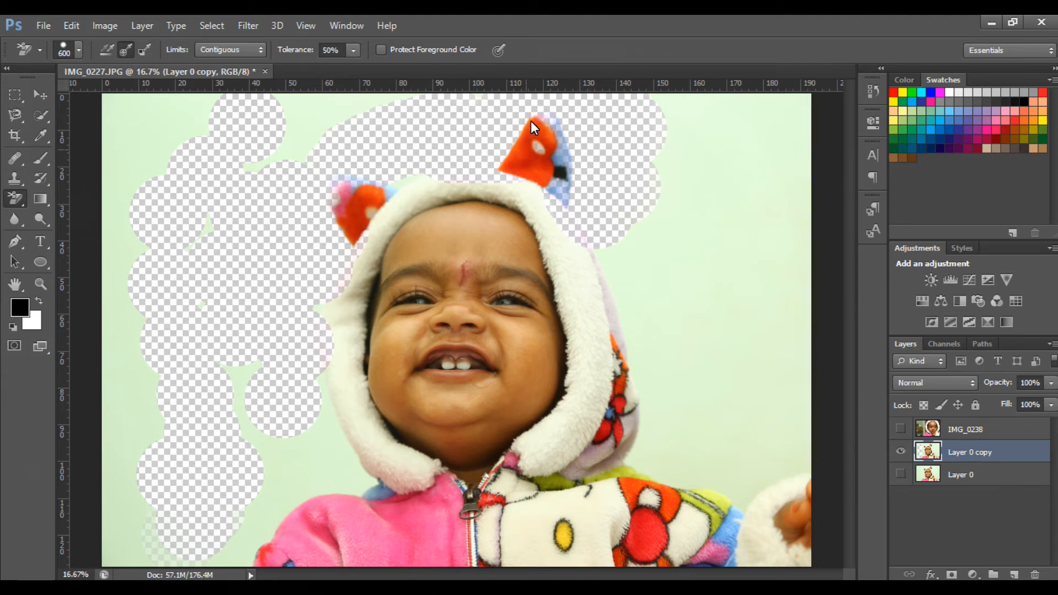
drag(632, 232, 663, 324)
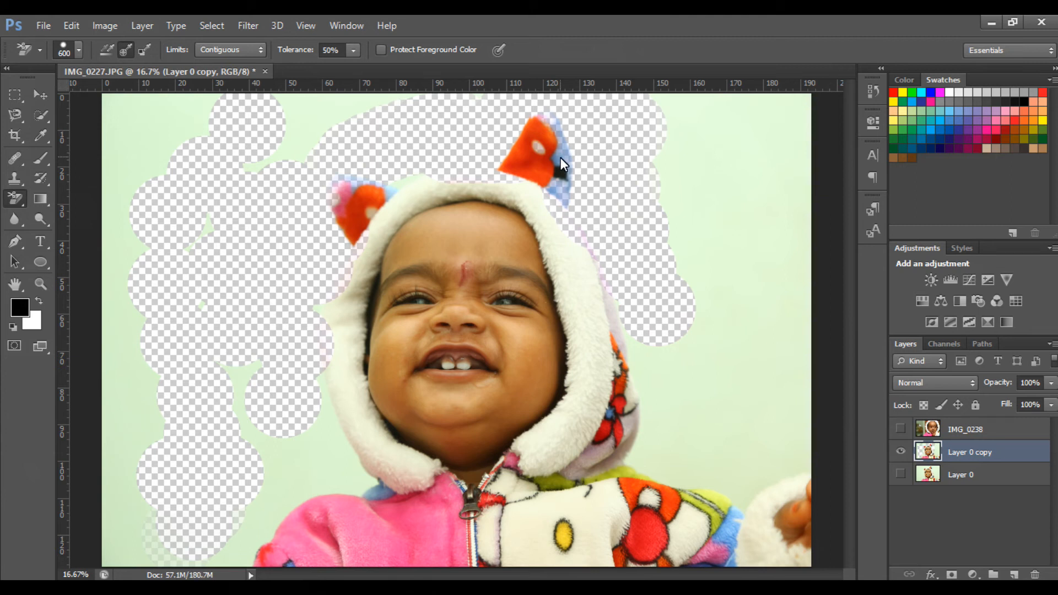
Step: Undo all the Background Eraser strokes and dabs on Layer 0 copy
key(ctrl+z)
key(ctrl+alt+z)
key(ctrl+alt+z)
key(ctrl+alt+z)
key(ctrl+alt+z)
key(ctrl+alt+z)
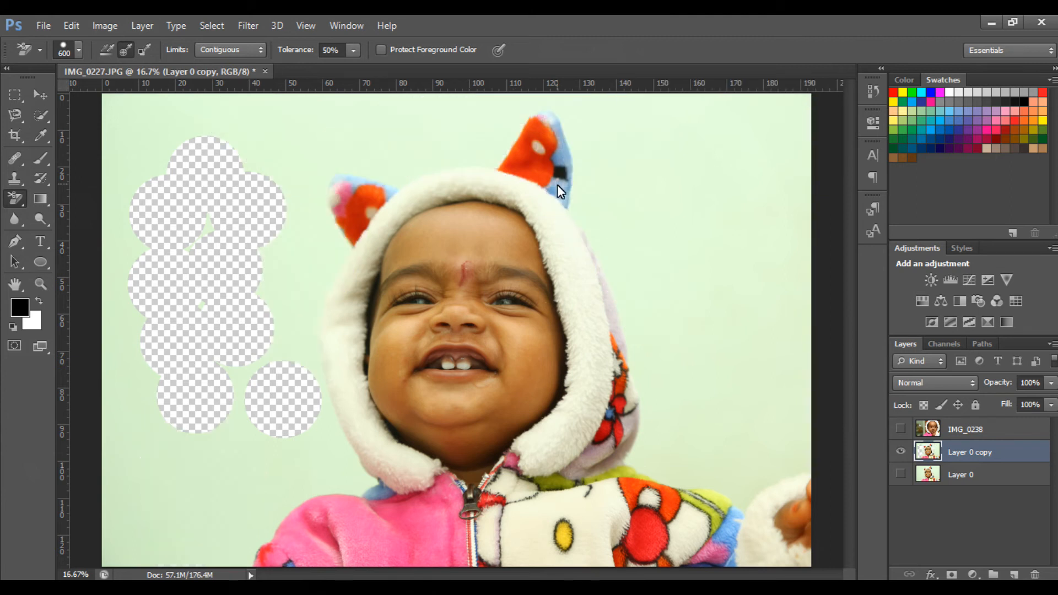
key(ctrl+alt+z)
key(ctrl+alt+z)
key(ctrl+alt+z)
key(ctrl+alt+z)
key(ctrl+alt+z)
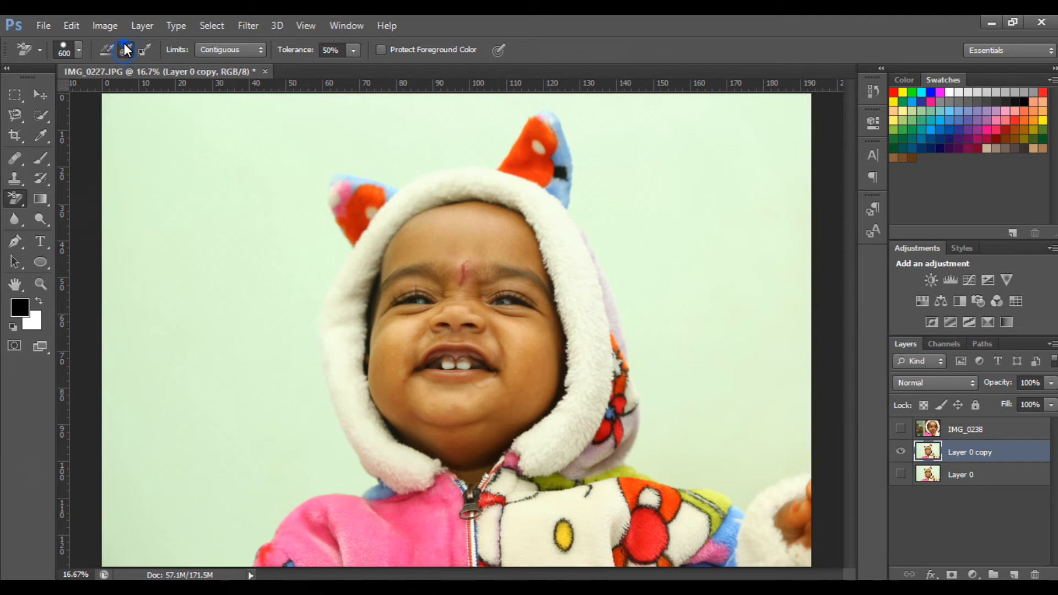
Step: Erase part of the pink jacket shoulder and the nearby green background with the 600 px Background Eraser, and undo the strokes
mouse_move(294, 492)
mouse_down()
mouse_move(306, 507)
mouse_move(389, 537)
mouse_up()
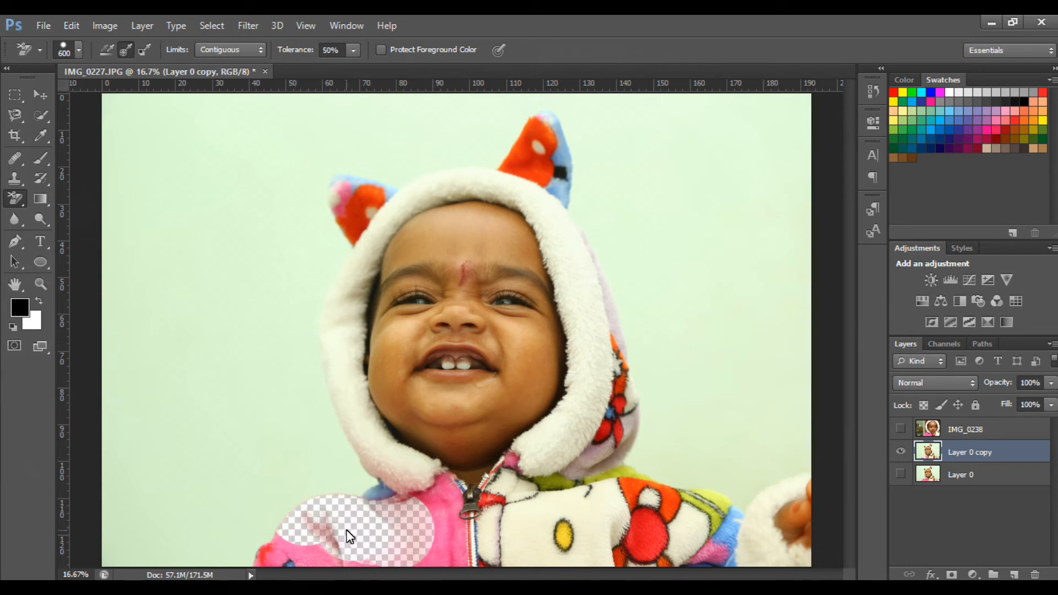
drag(293, 443, 210, 391)
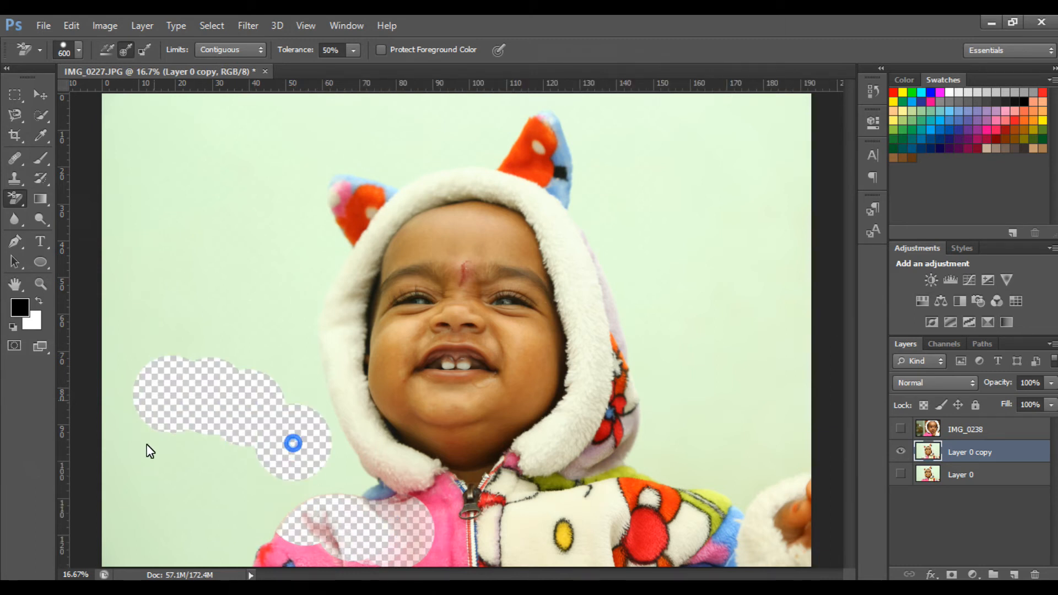
drag(144, 421, 323, 467)
key(ctrl+alt+z)
key(ctrl+alt+z)
key(ctrl+alt+z)
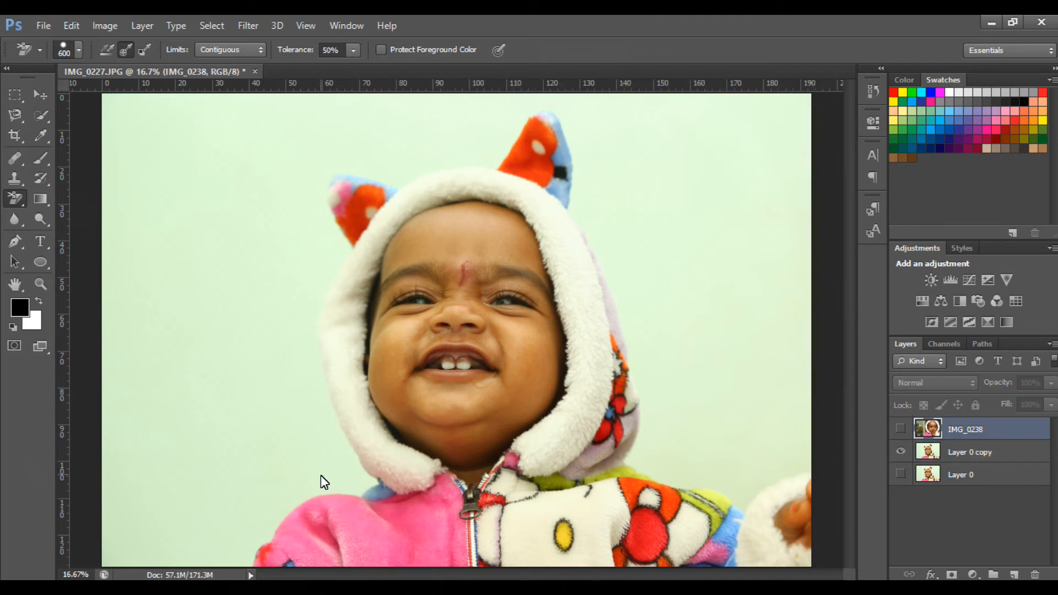
Step: Select the Background Eraser Tool and Layer 0 copy, and enlarge the tip to 900 px
right_click(15, 198)
click(61, 208)
click(954, 453)
key(bracketright)
key(bracketright)
key(bracketright)
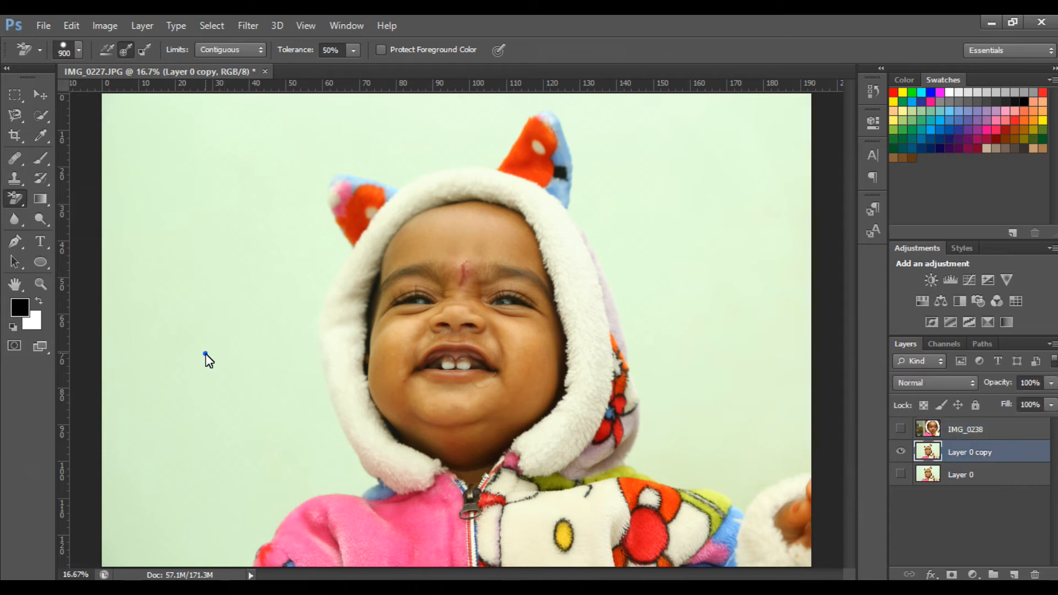
Step: Erase green background beside the hood and pink shoulder with 900 px Background Eraser dabs, undoing the dab that cuts into the jacket
click(206, 354)
click(294, 492)
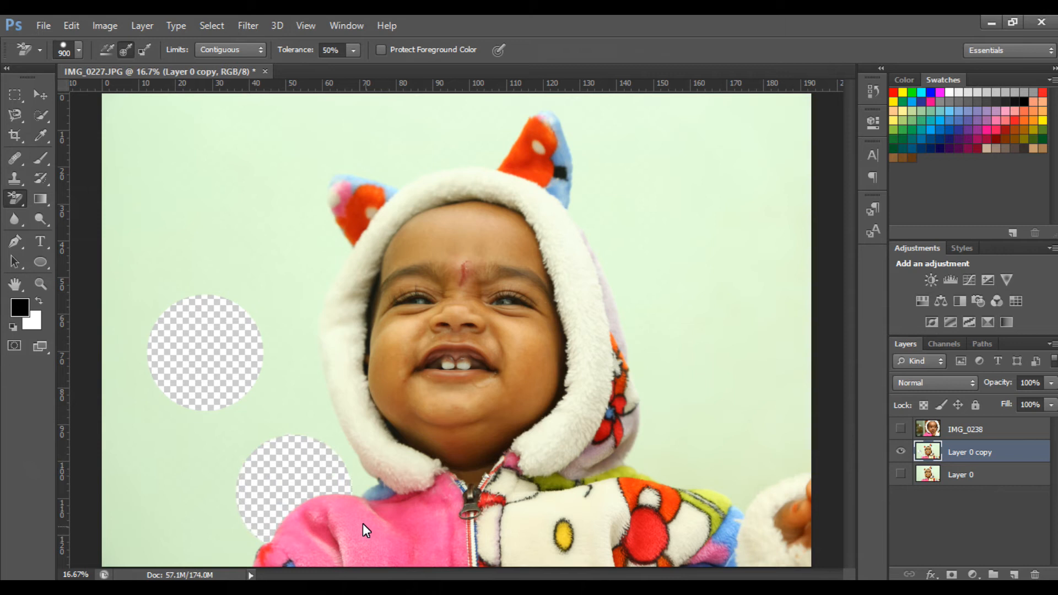
click(345, 510)
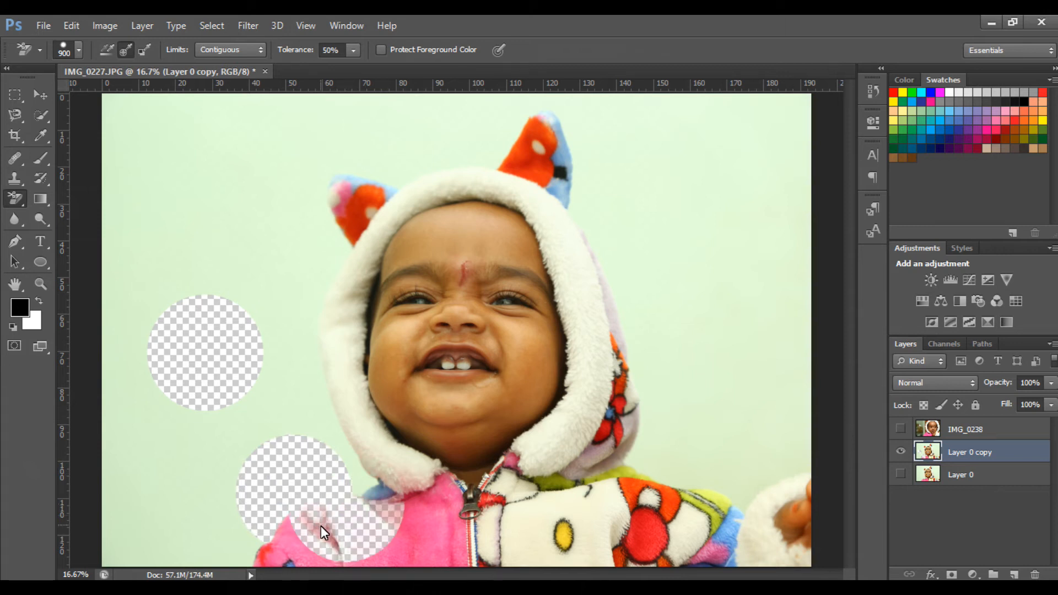
key(ctrl+z)
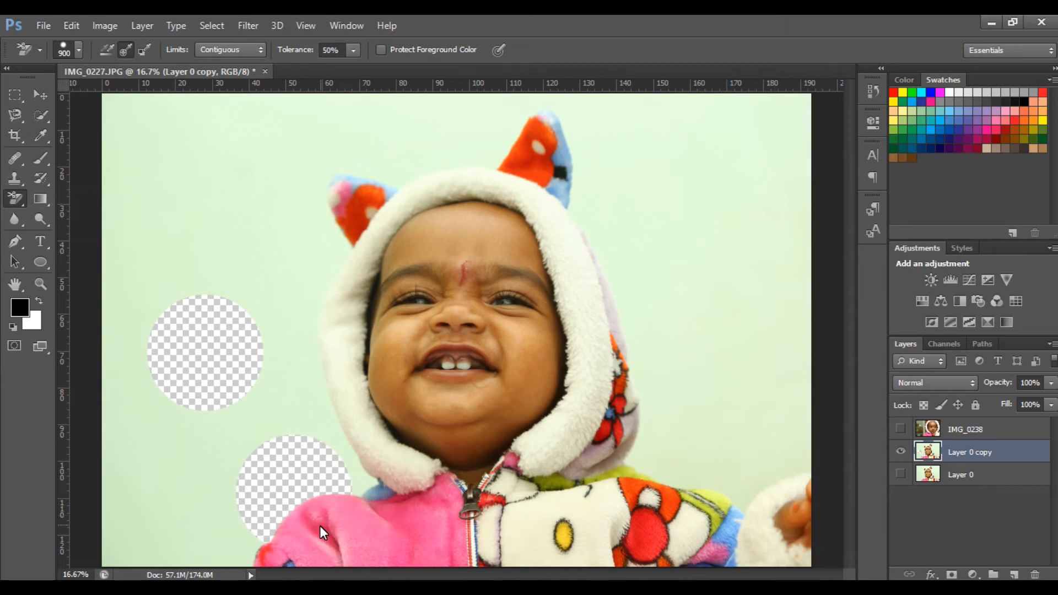
click(234, 518)
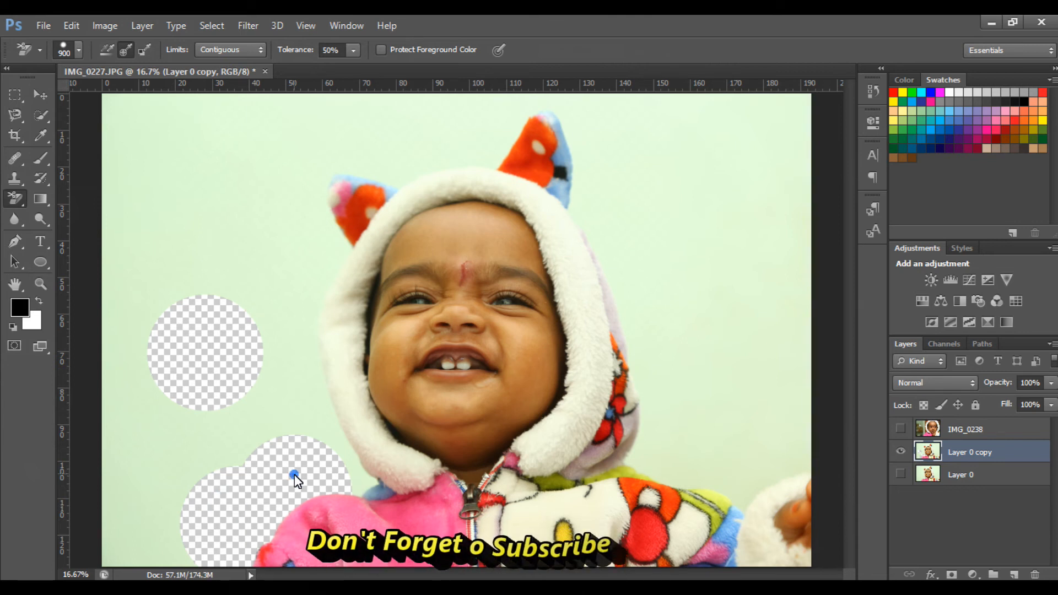
click(318, 423)
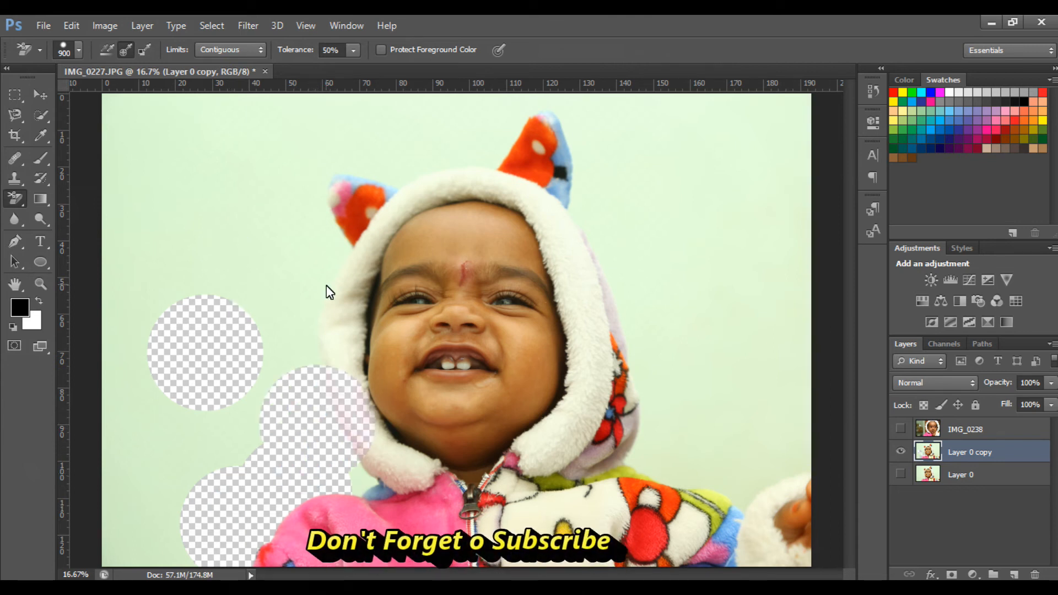
Step: Undo the Background Eraser dabs on Layer 0 copy and the hiding of the IMG_0238 layer
key(ctrl+z)
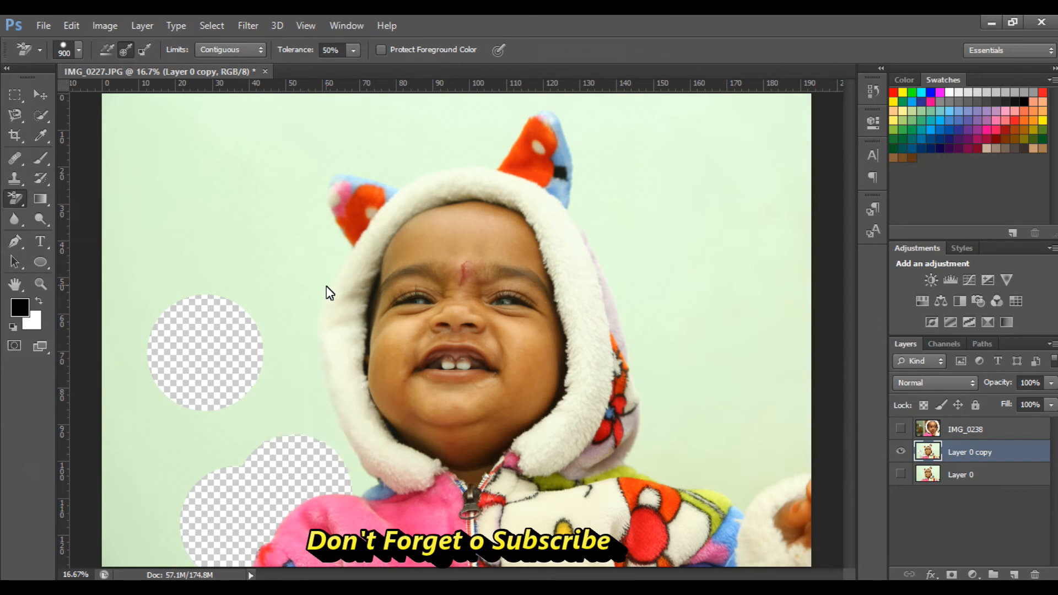
key(ctrl+alt+z)
key(ctrl+alt+z)
key(ctrl+alt+z)
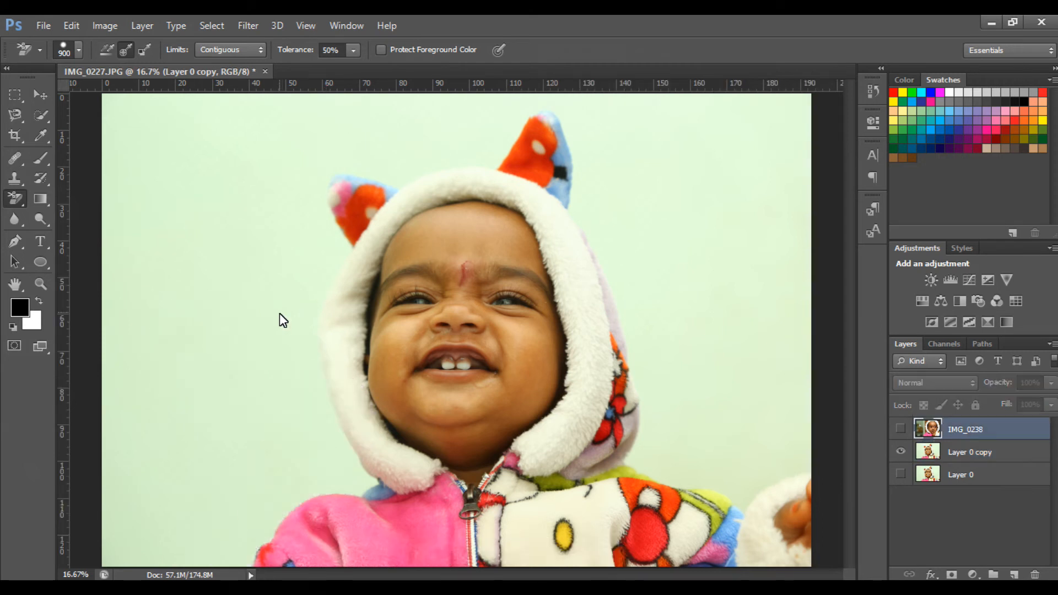
key(ctrl+alt+z)
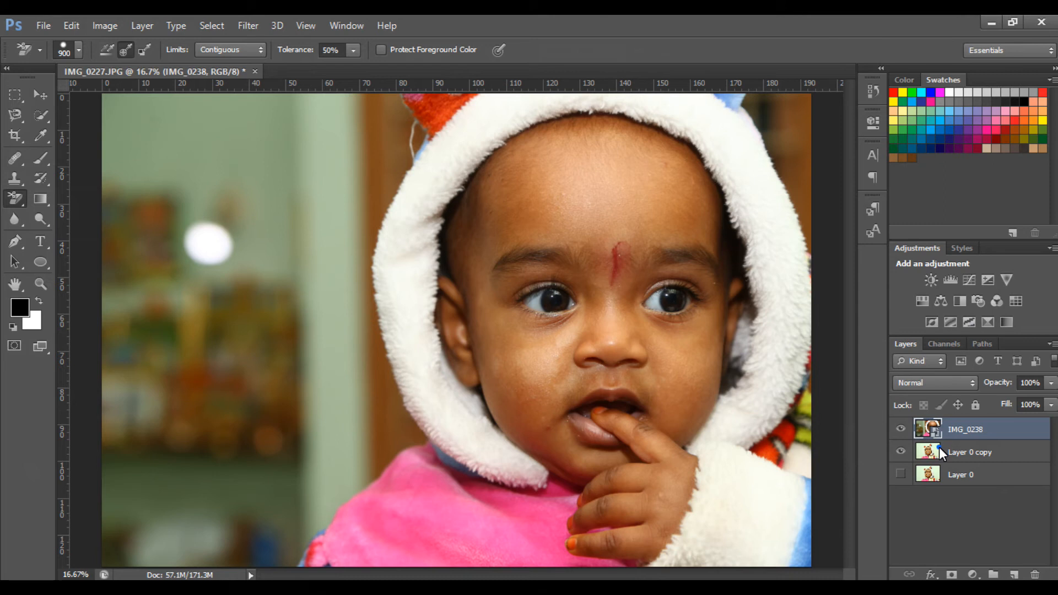
Step: Move the IMG_0238 layer below Layer 0 copy and rasterize it
drag(944, 428, 949, 460)
right_click(948, 453)
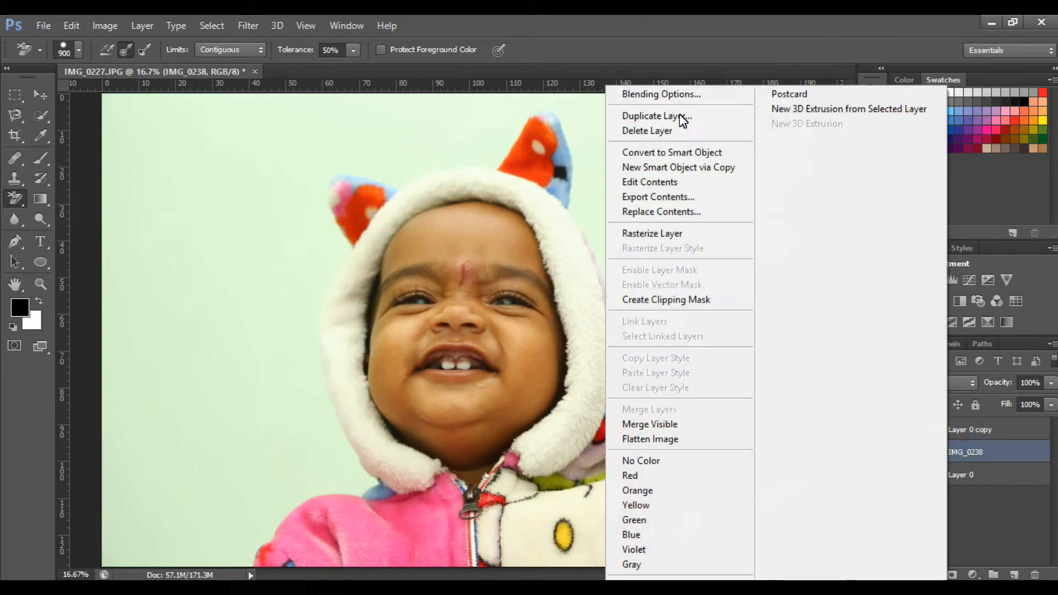
click(668, 233)
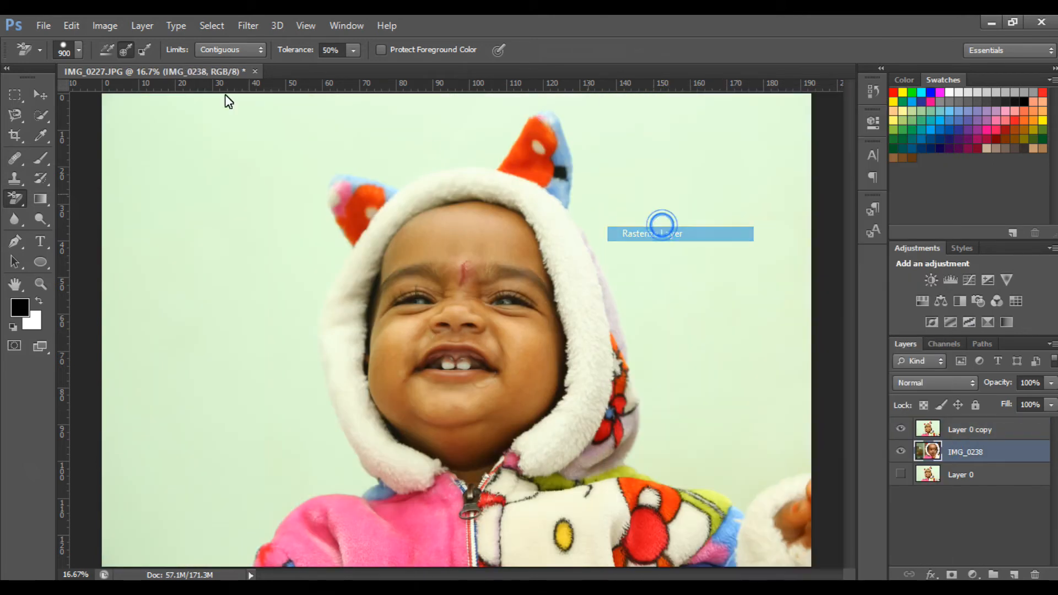
Step: Set the Background Eraser tolerance to 100% and erase patches of IMG_0238 with 900 px dabs
click(353, 50)
drag(354, 68, 475, 106)
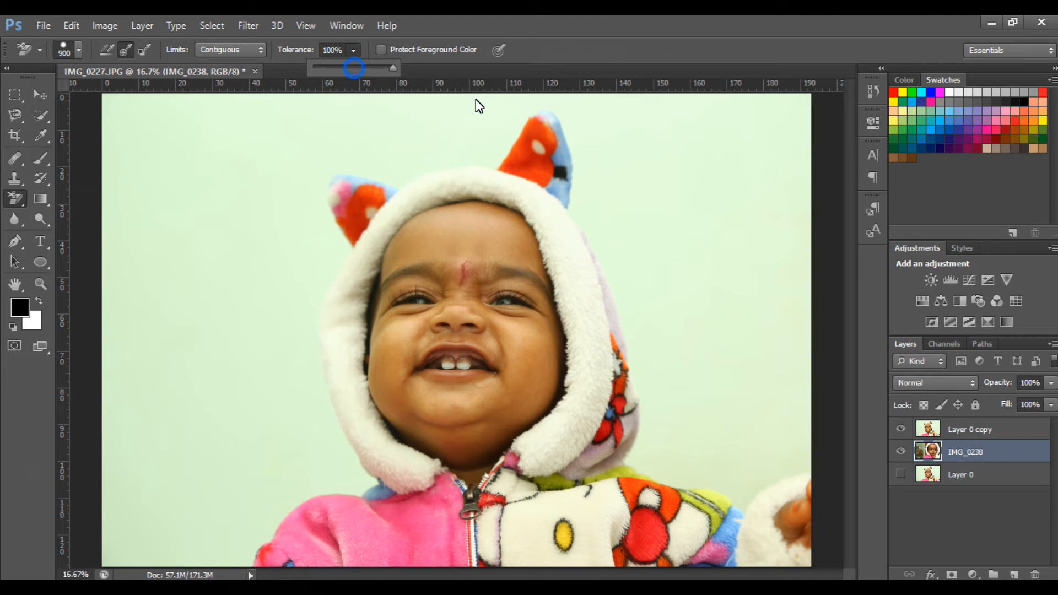
click(194, 309)
click(161, 250)
drag(243, 258, 256, 268)
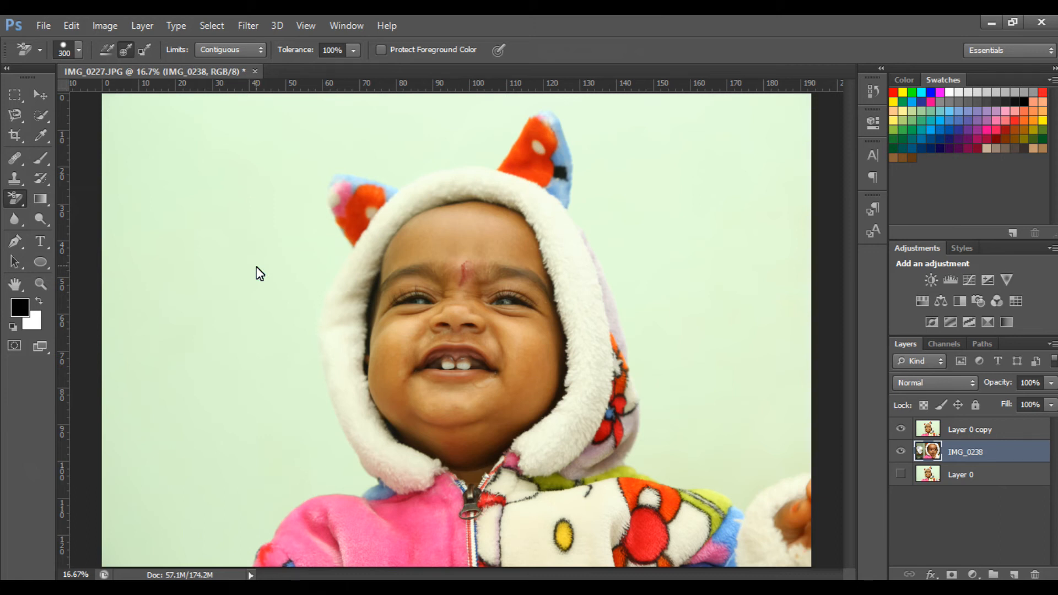
Step: Reduce the Background Eraser tip to 300 px and erase more spots on IMG_0238 beside the hood and on the jacket
click(341, 318)
click(352, 376)
click(354, 397)
click(568, 530)
click(555, 505)
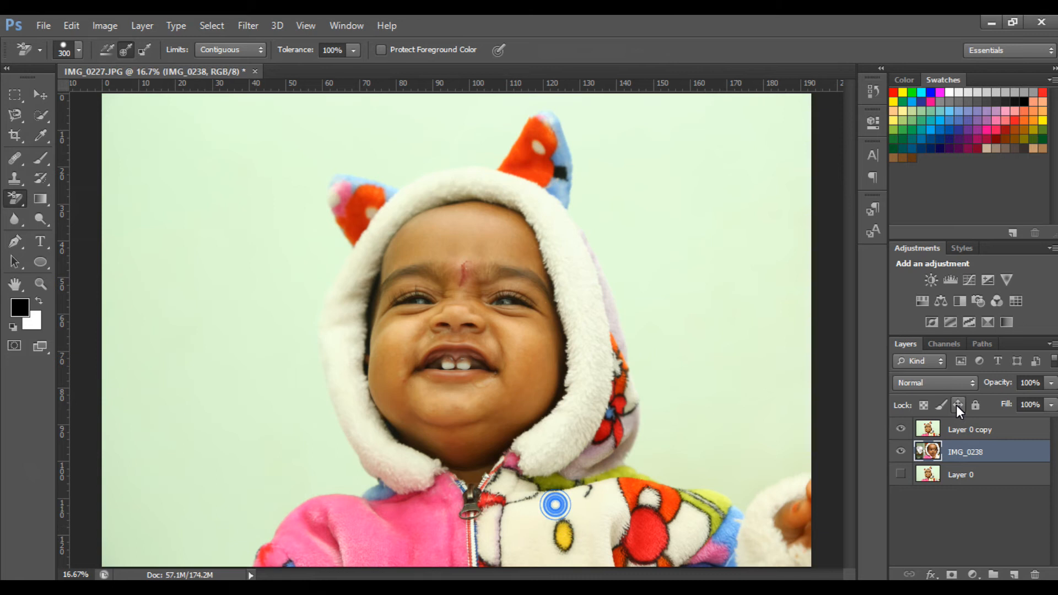
Step: Erase background around the ears and hood on Layer 0 copy with the 300 px Background Eraser at 100% tolerance, and undo the strokes
click(967, 430)
mouse_move(276, 244)
mouse_down()
mouse_move(196, 330)
mouse_move(273, 189)
mouse_move(254, 271)
mouse_move(295, 296)
mouse_move(286, 167)
mouse_move(262, 444)
mouse_move(217, 390)
mouse_move(253, 170)
mouse_move(324, 382)
mouse_move(333, 102)
mouse_up()
mouse_move(405, 113)
mouse_down()
mouse_move(336, 211)
mouse_move(422, 152)
mouse_move(323, 240)
mouse_move(318, 302)
mouse_move(358, 240)
mouse_move(496, 139)
mouse_move(357, 227)
mouse_move(417, 210)
mouse_move(401, 205)
mouse_move(544, 175)
mouse_move(407, 225)
mouse_move(573, 229)
mouse_move(596, 247)
mouse_move(705, 216)
mouse_move(667, 210)
mouse_move(619, 277)
mouse_move(641, 303)
mouse_move(487, 356)
mouse_move(614, 249)
mouse_up()
key(ctrl+alt+z)
key(ctrl+alt+z)
key(ctrl+alt+z)
key(ctrl+alt+z)
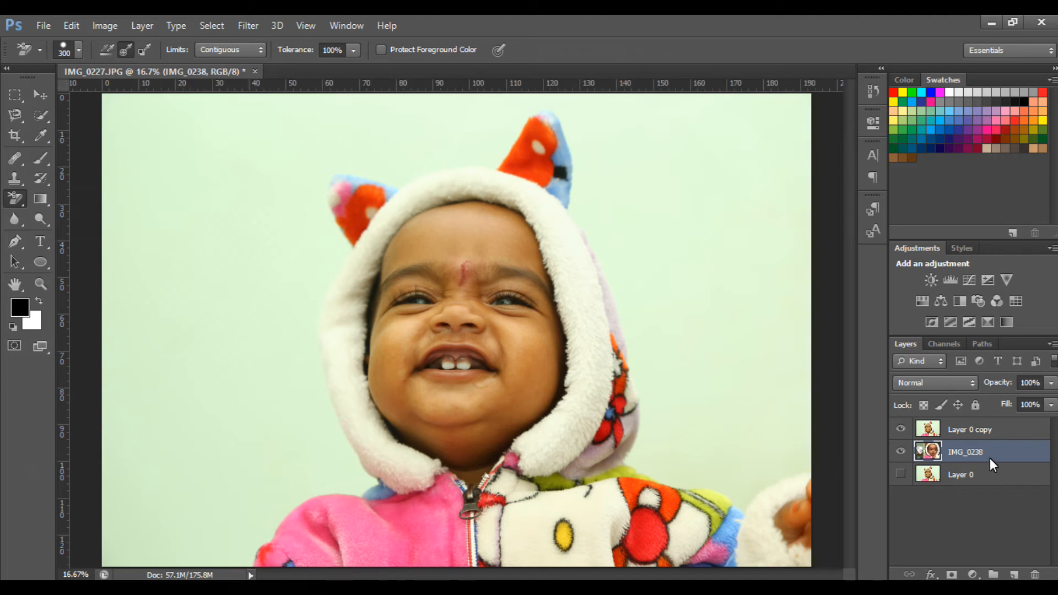
Step: Hide the IMG_0238 layer and lower the Background Eraser tolerance to 21%
click(902, 451)
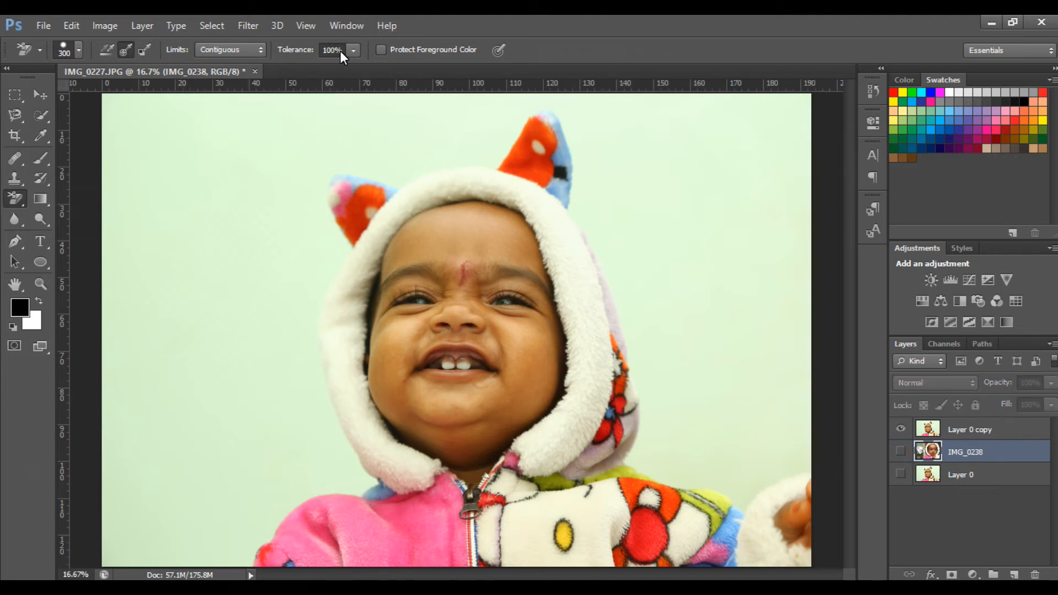
drag(351, 51, 287, 67)
drag(277, 104, 277, 105)
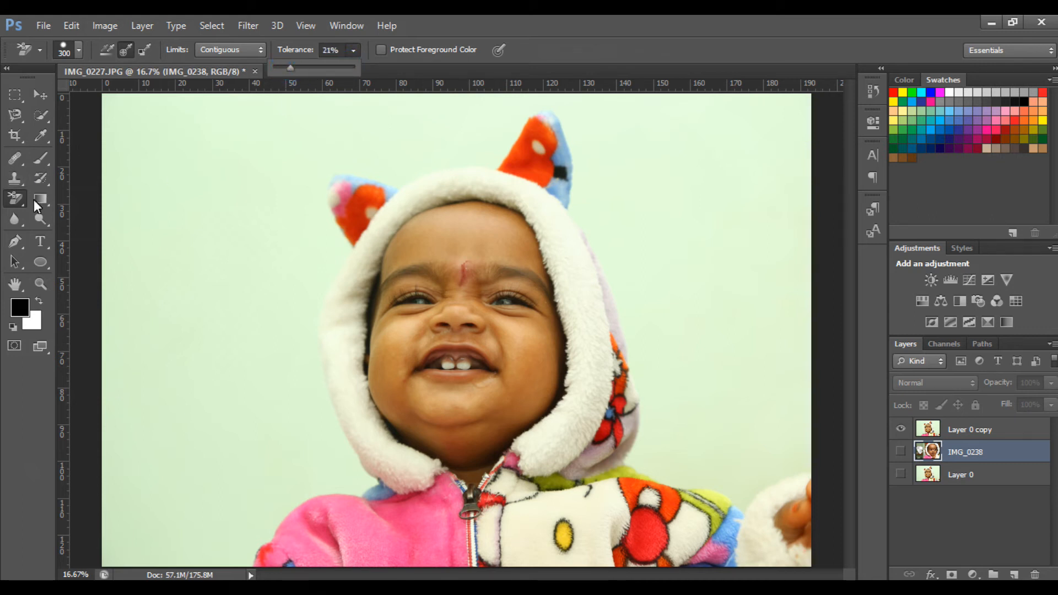
click(270, 230)
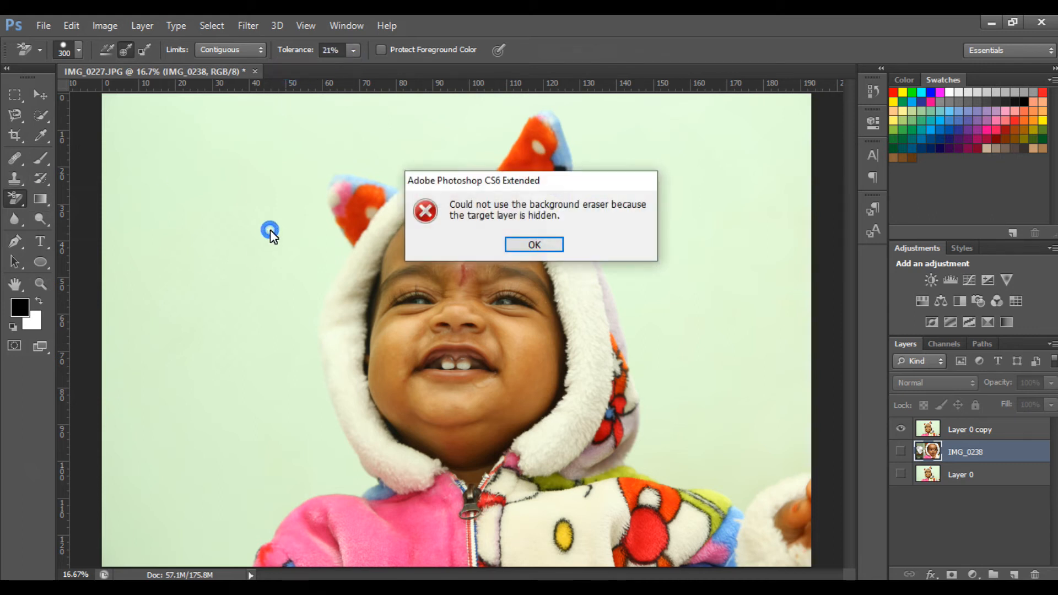
Step: Erase the green background around the hood, ears and shoulders on Layer 0 copy with the 300 px Background Eraser, and undo the strokes
click(950, 428)
mouse_move(342, 231)
mouse_down()
mouse_move(365, 175)
mouse_move(474, 171)
mouse_move(633, 129)
mouse_up()
mouse_move(451, 144)
mouse_down()
mouse_move(597, 142)
mouse_move(583, 156)
mouse_move(580, 203)
mouse_move(570, 114)
mouse_move(587, 111)
mouse_move(490, 117)
mouse_move(265, 173)
mouse_move(275, 159)
mouse_move(218, 203)
mouse_move(259, 231)
mouse_move(268, 293)
mouse_move(314, 252)
mouse_move(321, 263)
mouse_move(306, 345)
mouse_move(361, 480)
mouse_up()
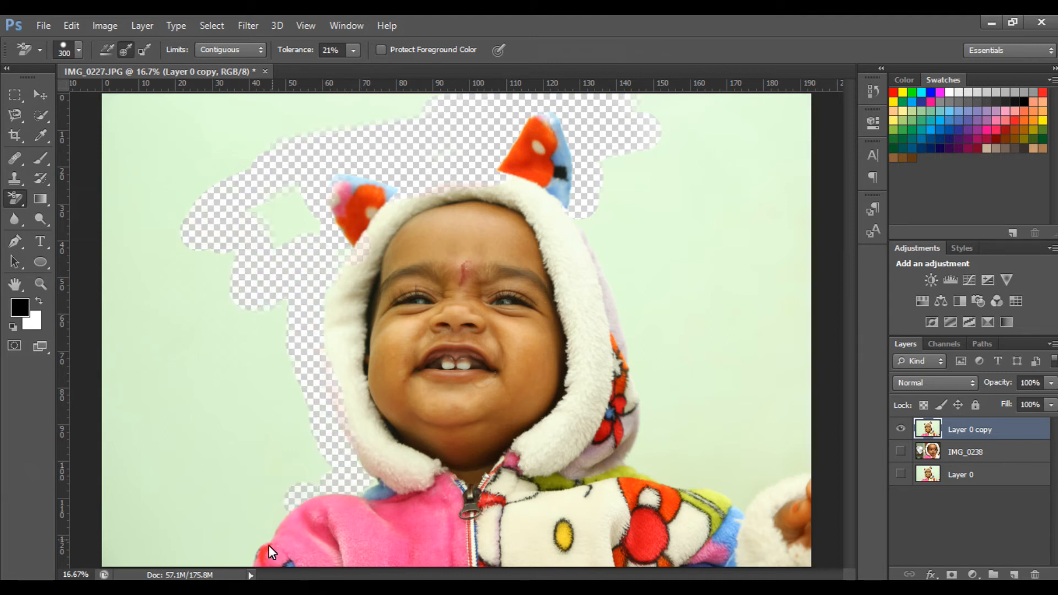
drag(249, 575, 290, 548)
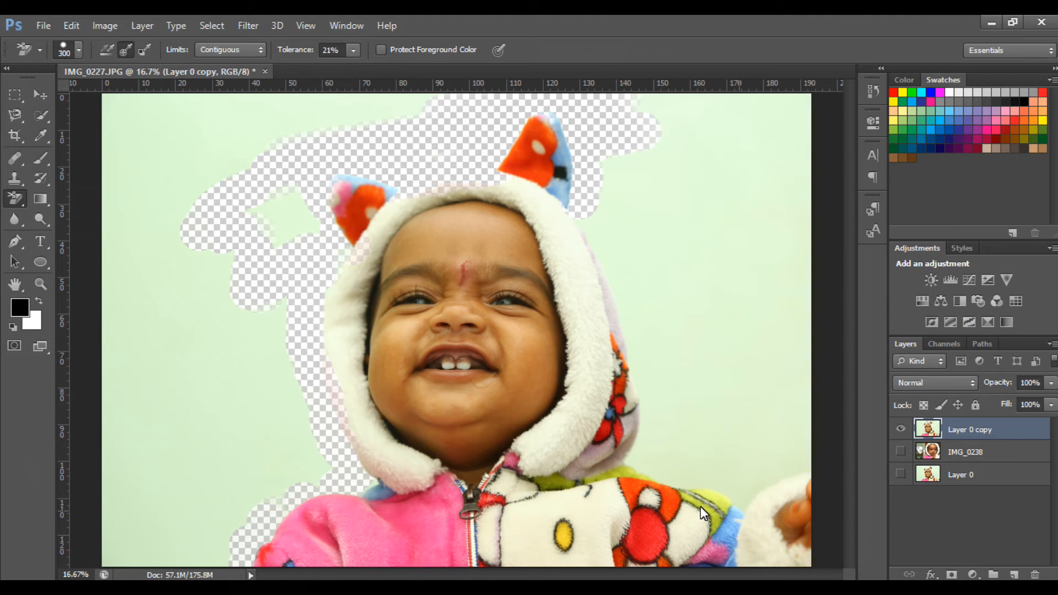
mouse_move(634, 472)
mouse_down()
mouse_move(706, 494)
mouse_move(759, 526)
mouse_up()
mouse_move(652, 462)
mouse_down()
mouse_move(789, 498)
mouse_move(656, 425)
mouse_move(649, 324)
mouse_move(603, 227)
mouse_move(626, 114)
mouse_move(783, 389)
mouse_up()
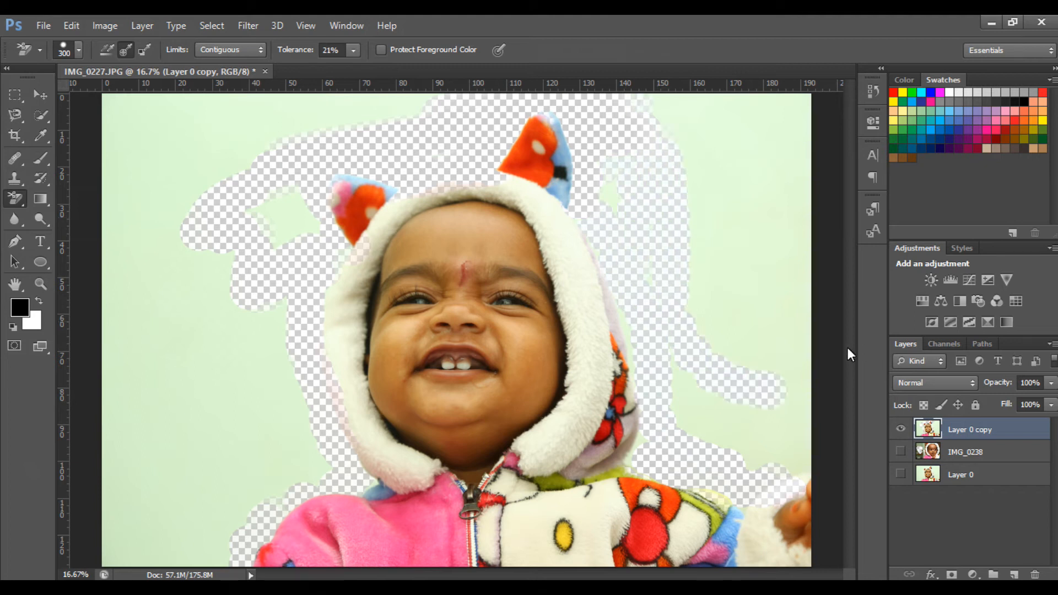
key(ctrl+alt+z)
key(ctrl+alt+z)
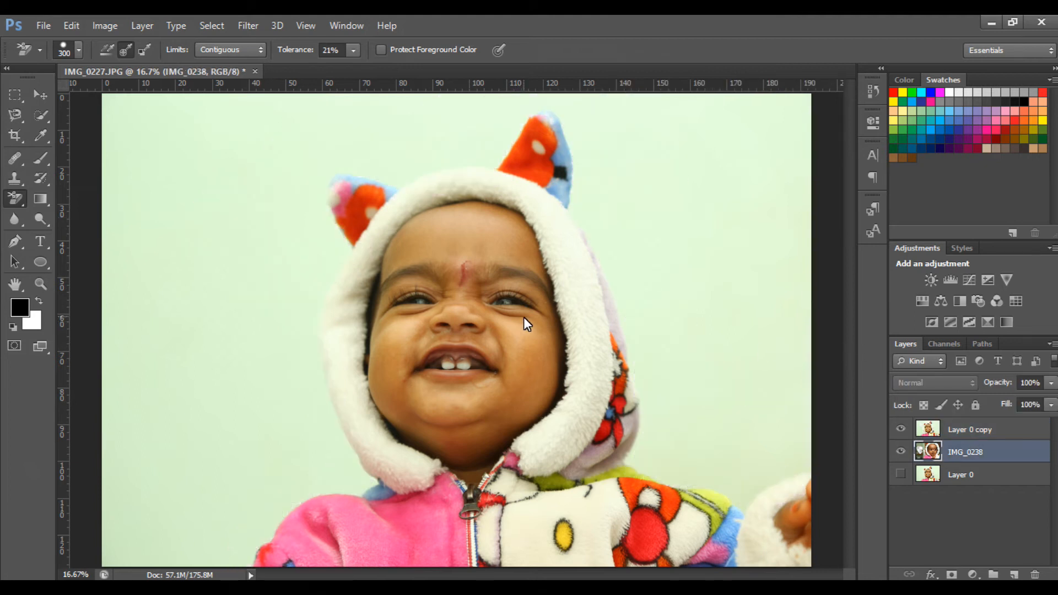
Step: Switch the Background Eraser sampling to Continuous, keeping the Background Eraser Tool selected
right_click(11, 200)
click(12, 200)
click(65, 51)
click(104, 49)
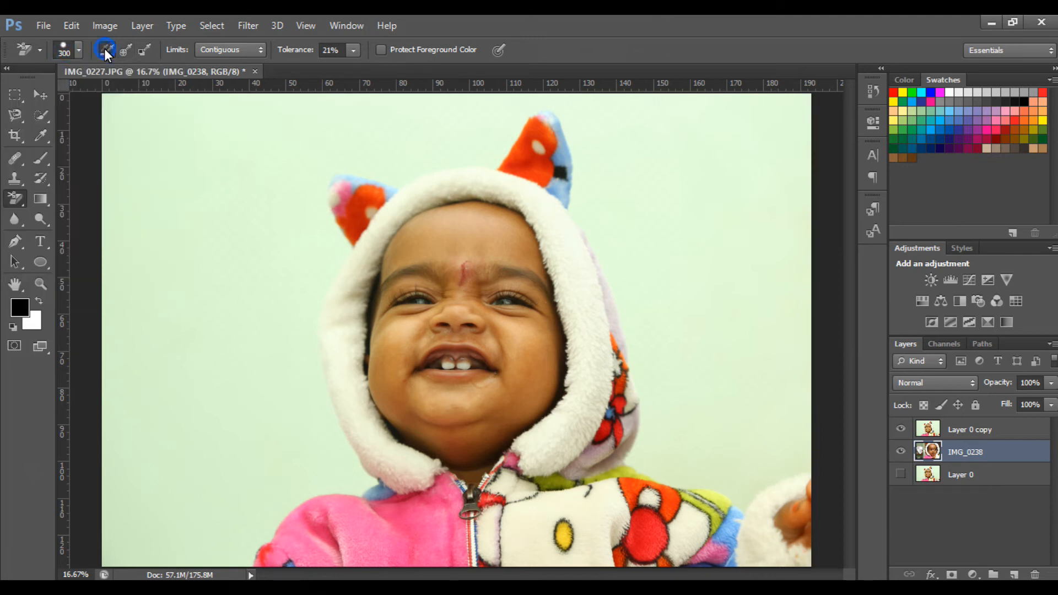
right_click(18, 199)
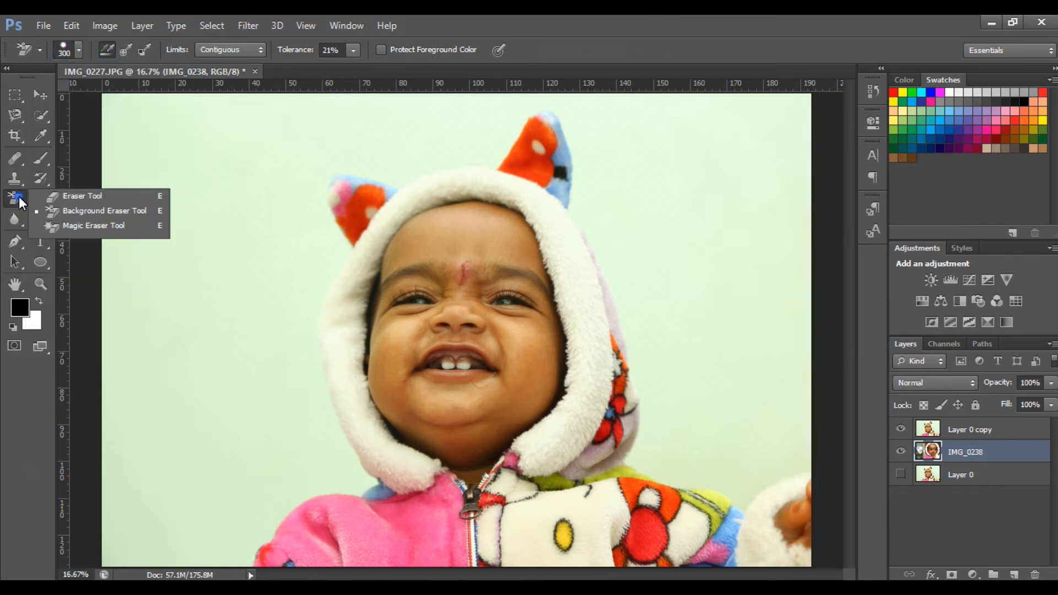
click(74, 220)
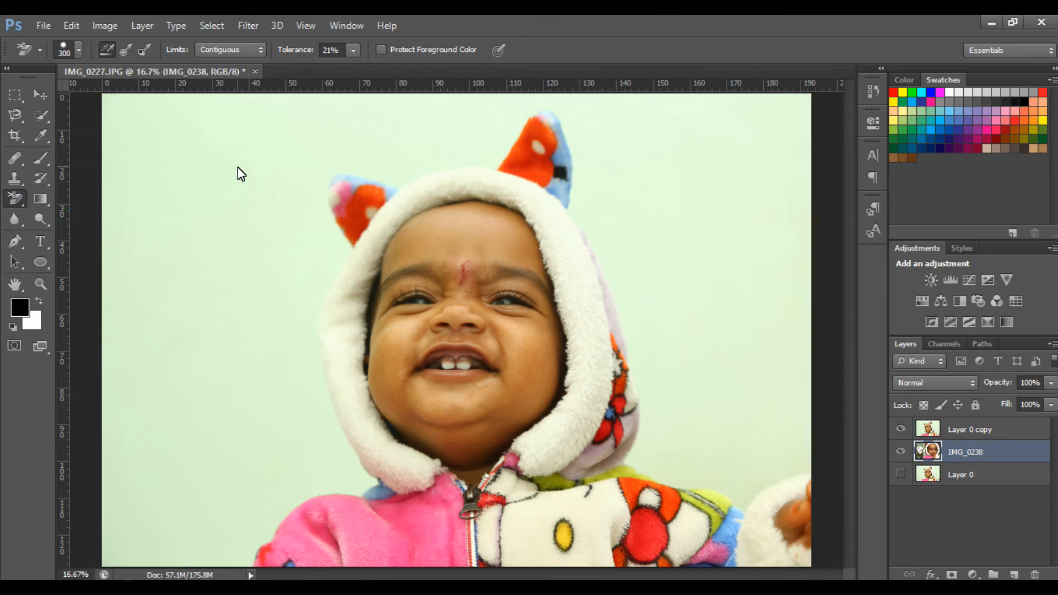
Step: Raise the Background Eraser tolerance to 100% and try dabs on the IMG_0238 layer
click(348, 55)
drag(351, 66, 578, 71)
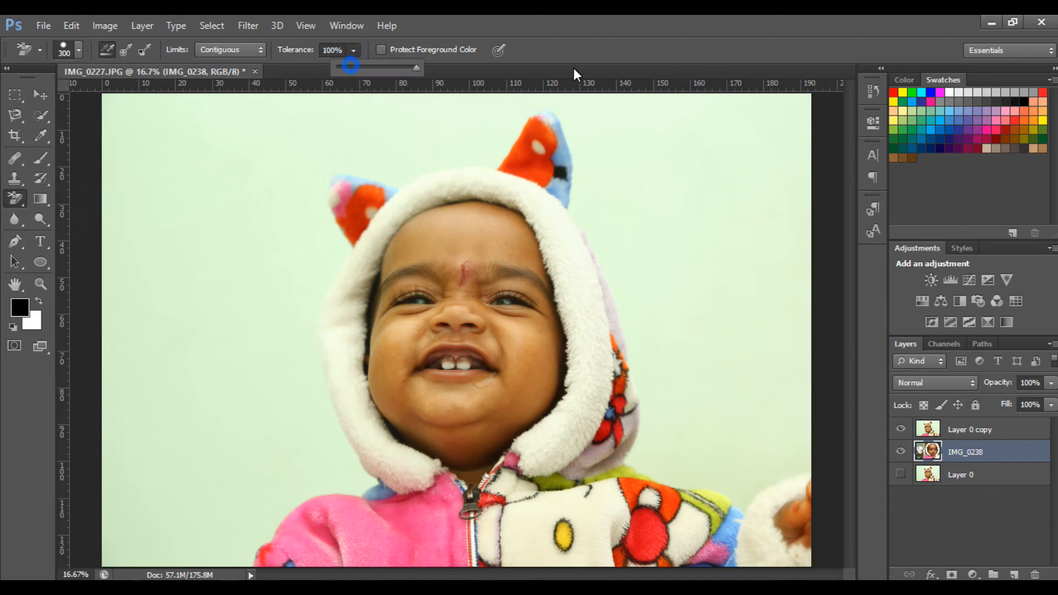
click(183, 237)
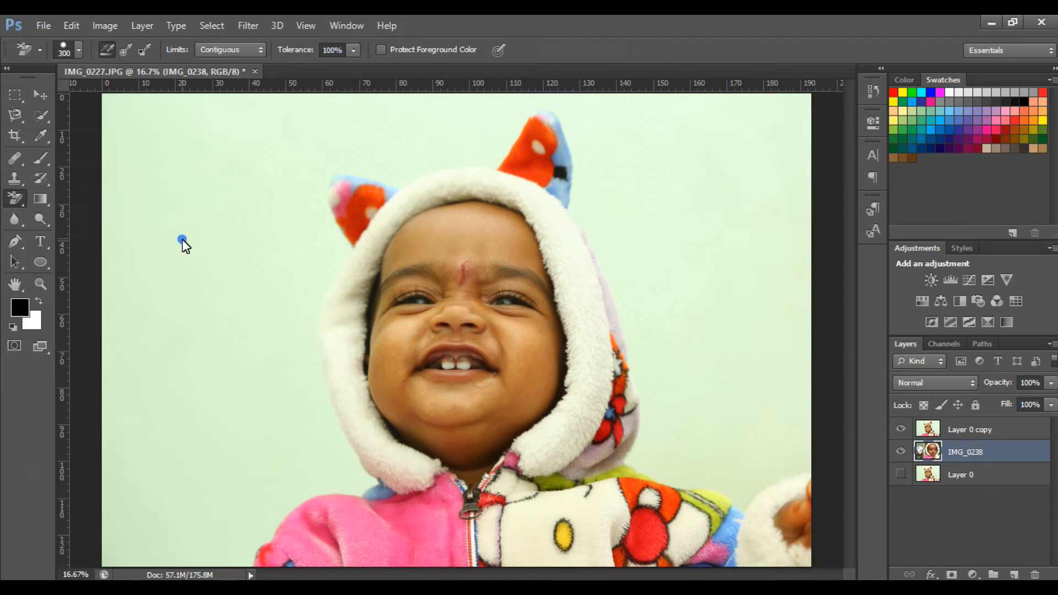
click(182, 240)
Step: Select the Magic Eraser Tool and set its opacity to 48%
click(15, 198)
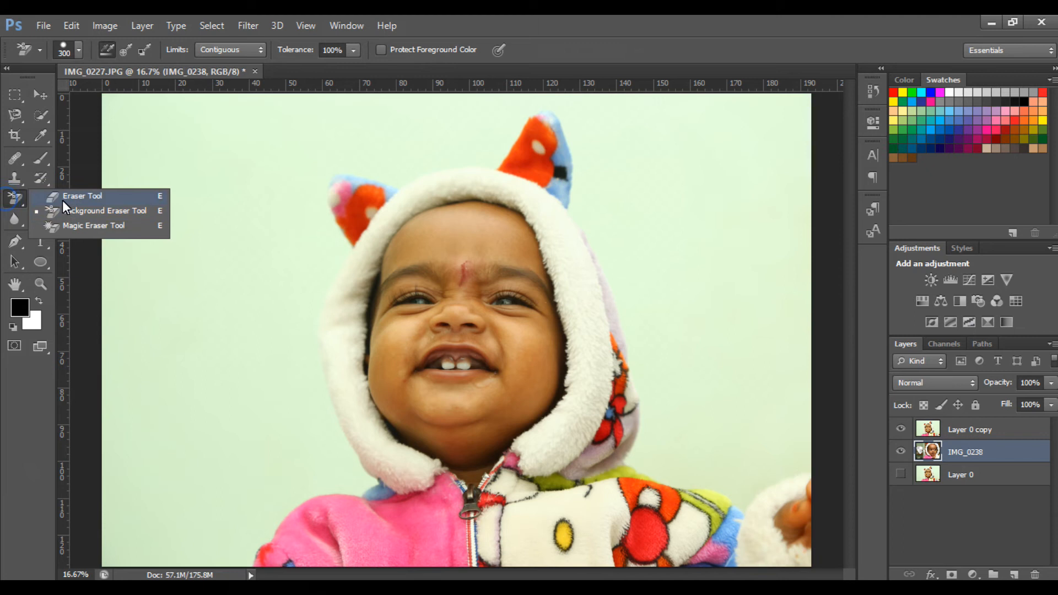
click(65, 226)
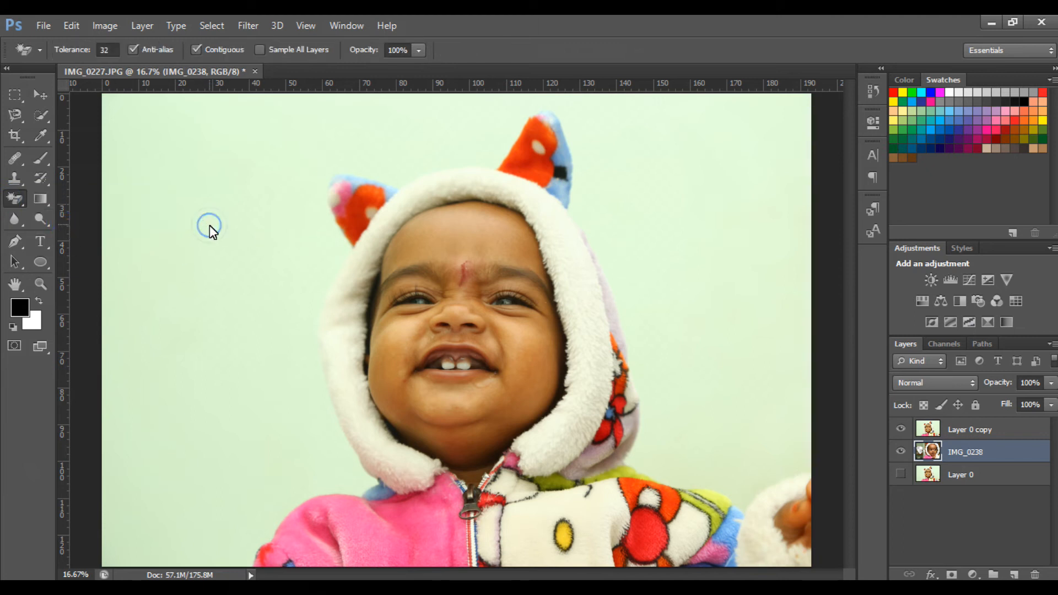
click(210, 269)
click(421, 49)
drag(404, 75, 378, 68)
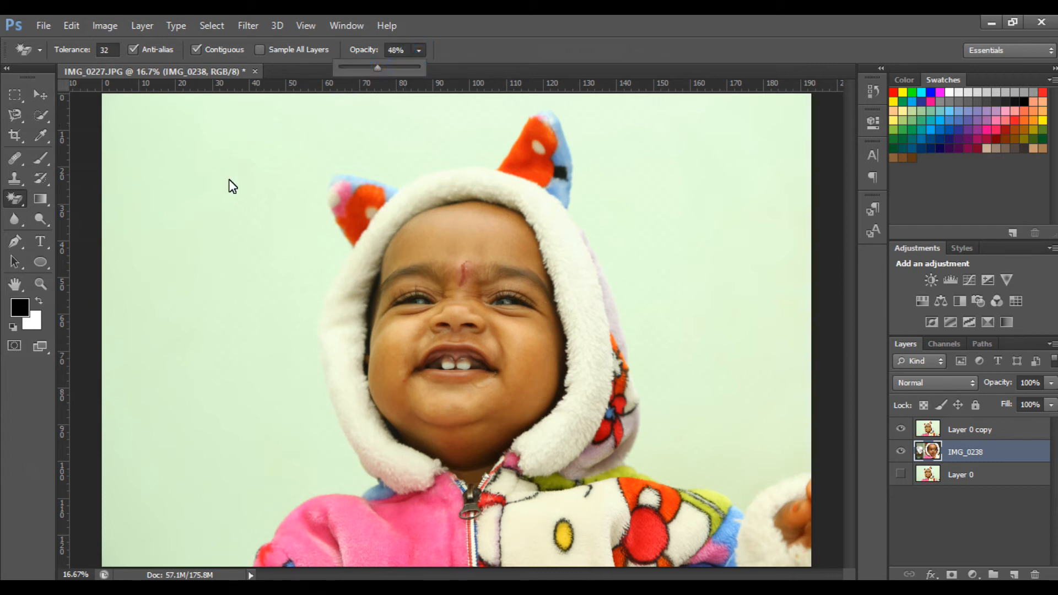
Step: Select Layer 0 copy, erase its green background over IMG_0238 with the Magic Eraser at 48% opacity, and undo the erasure
click(202, 245)
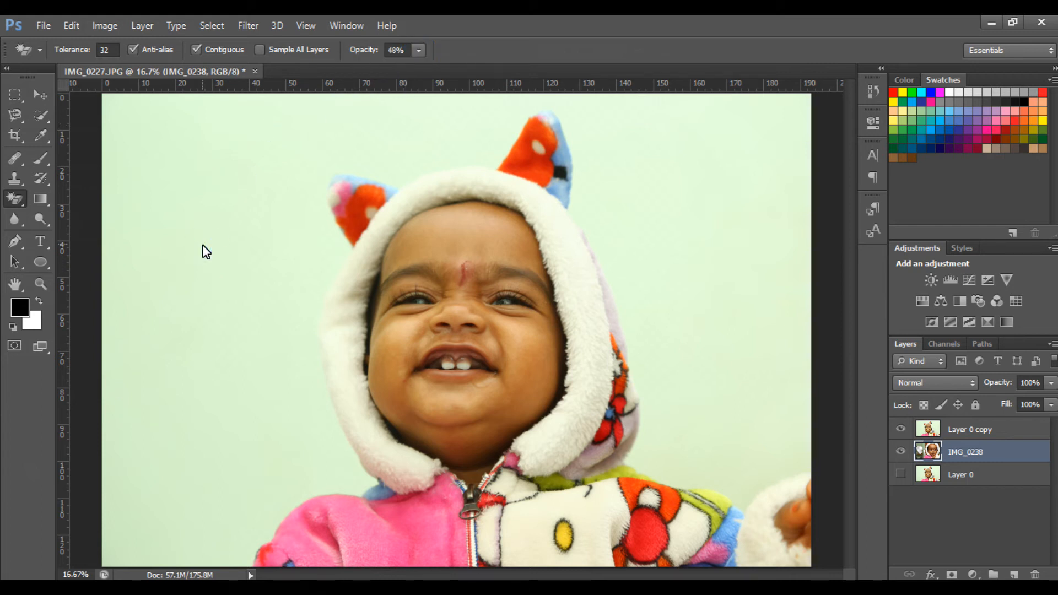
click(203, 248)
click(213, 393)
click(939, 435)
click(202, 247)
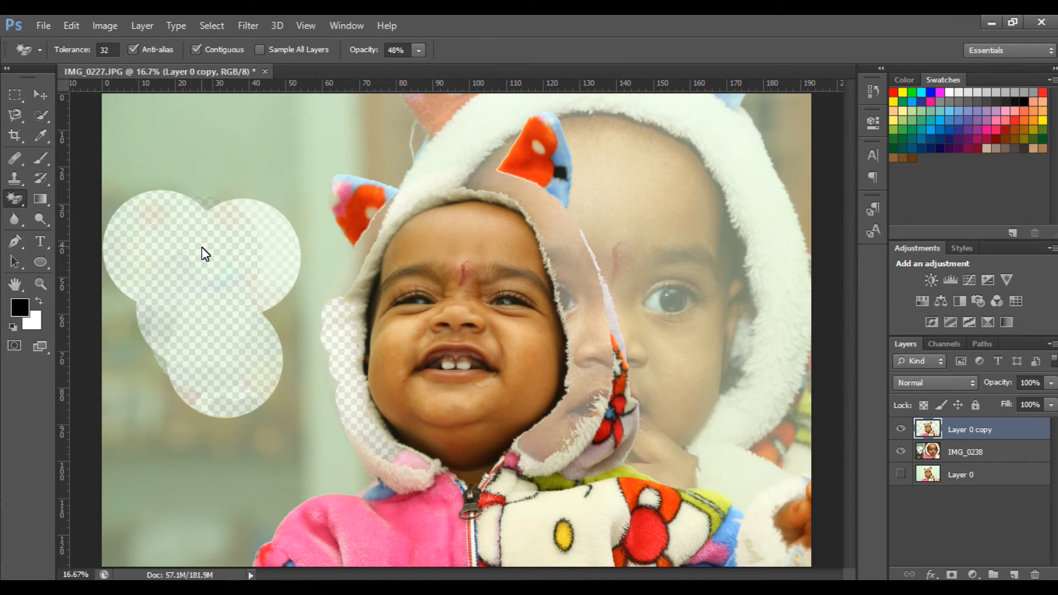
key(ctrl+z)
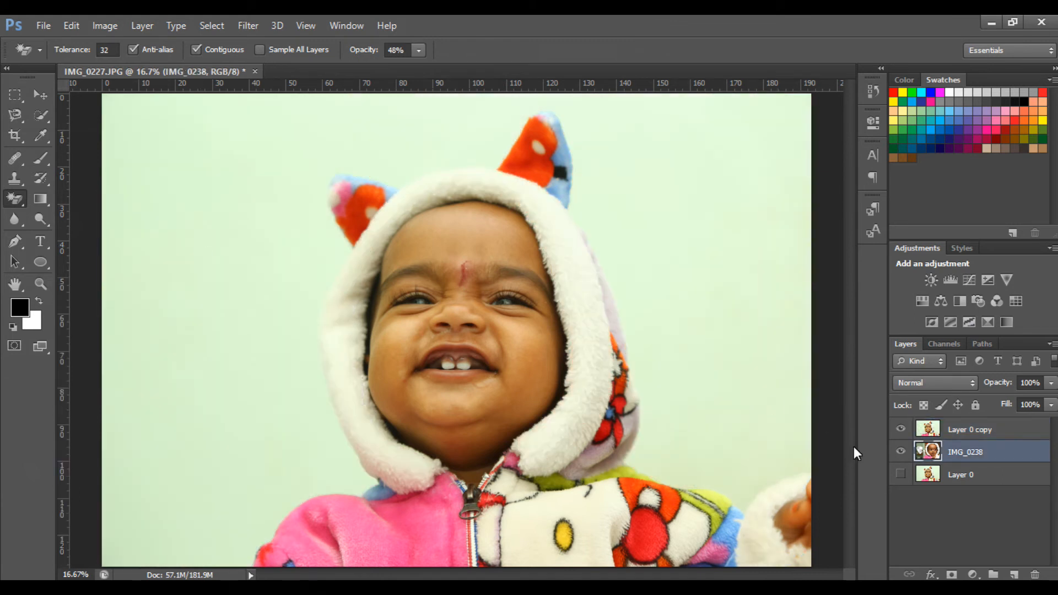
Step: Hide the IMG_0238 layer and make Layer 0 copy the active layer
click(908, 452)
click(272, 218)
click(560, 246)
click(1001, 430)
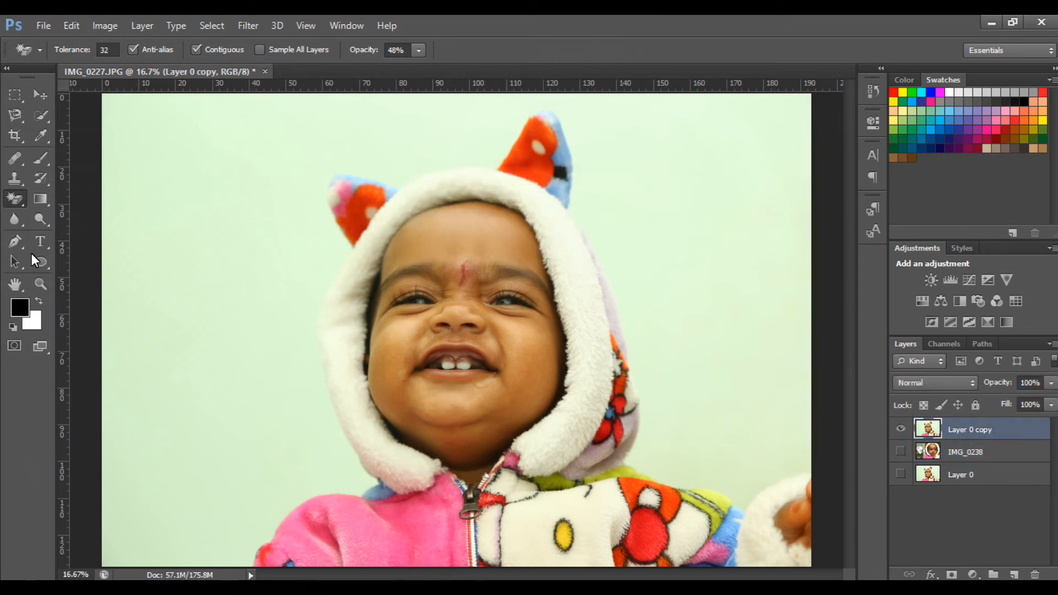
Step: Erase the green background of Layer 0 copy with the Magic Eraser at 48% opacity while IMG_0238 is hidden, and undo the erasure
click(216, 210)
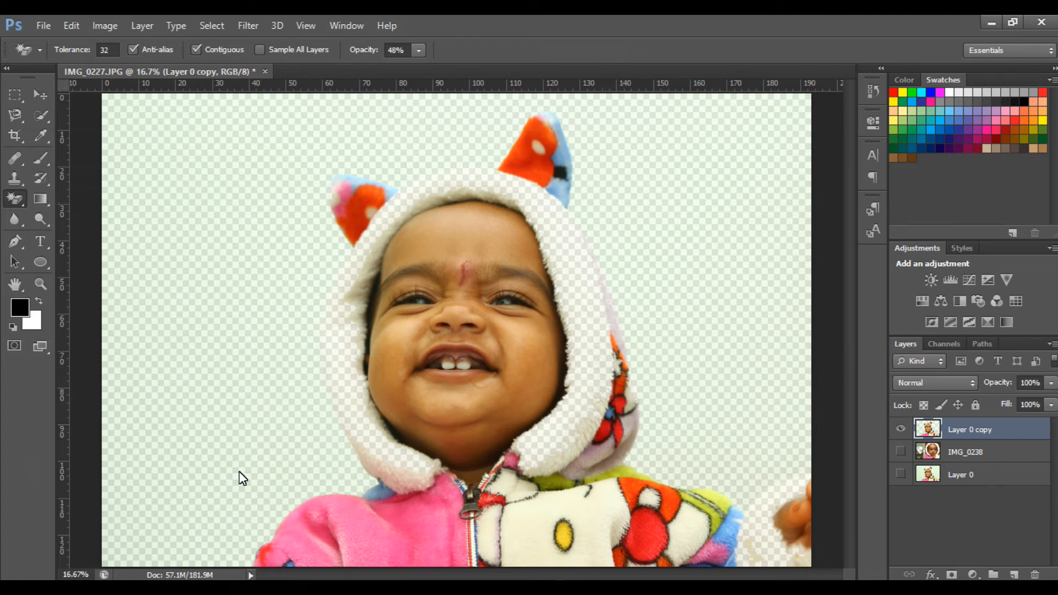
click(417, 51)
drag(423, 68, 536, 76)
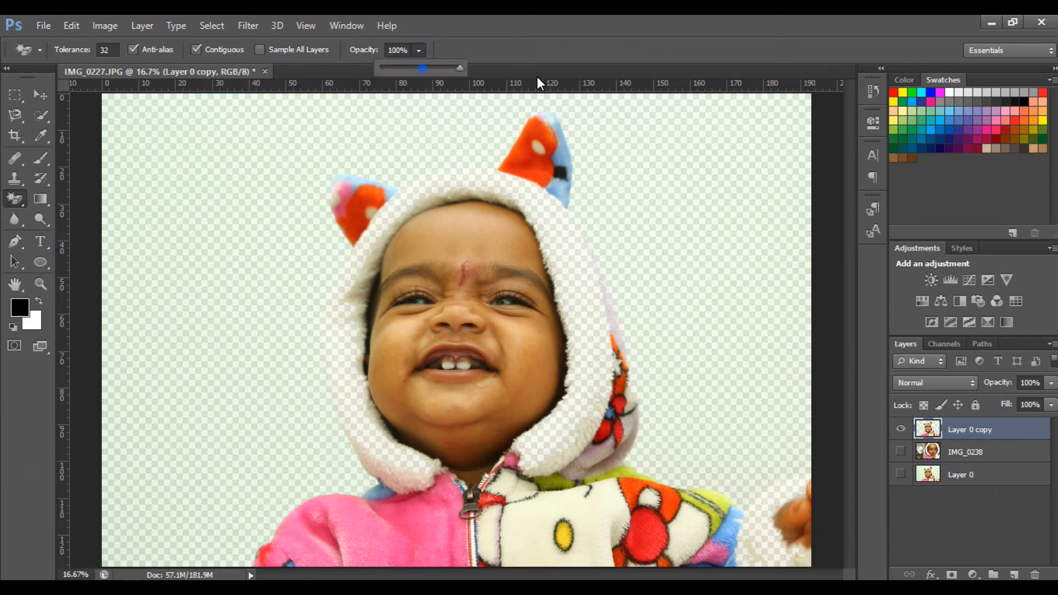
key(Escape)
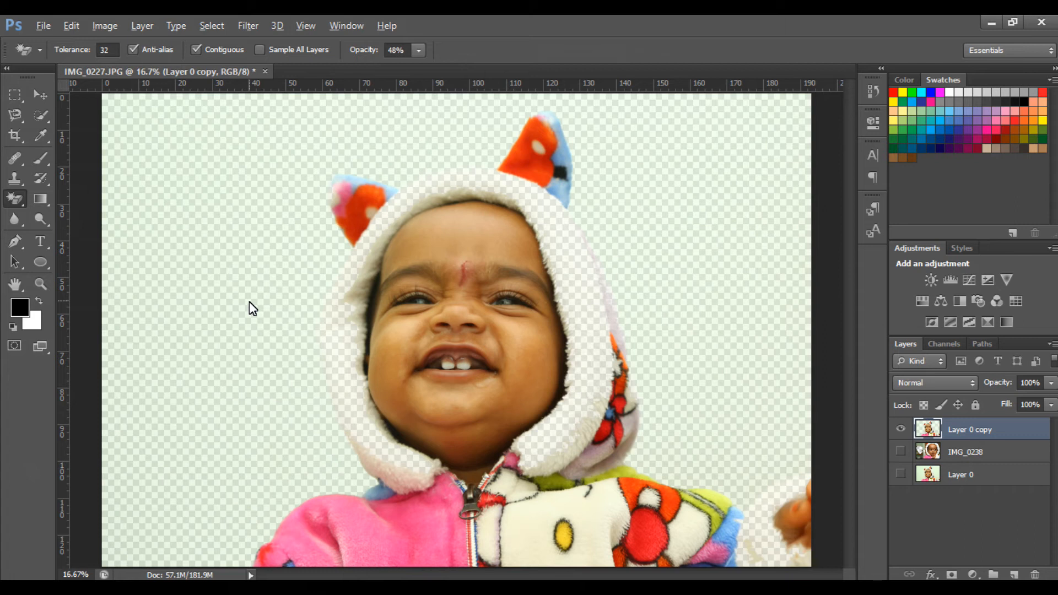
key(ctrl+z)
Step: Set the Magic Eraser opacity to 100% and select Layer 0 copy
click(418, 50)
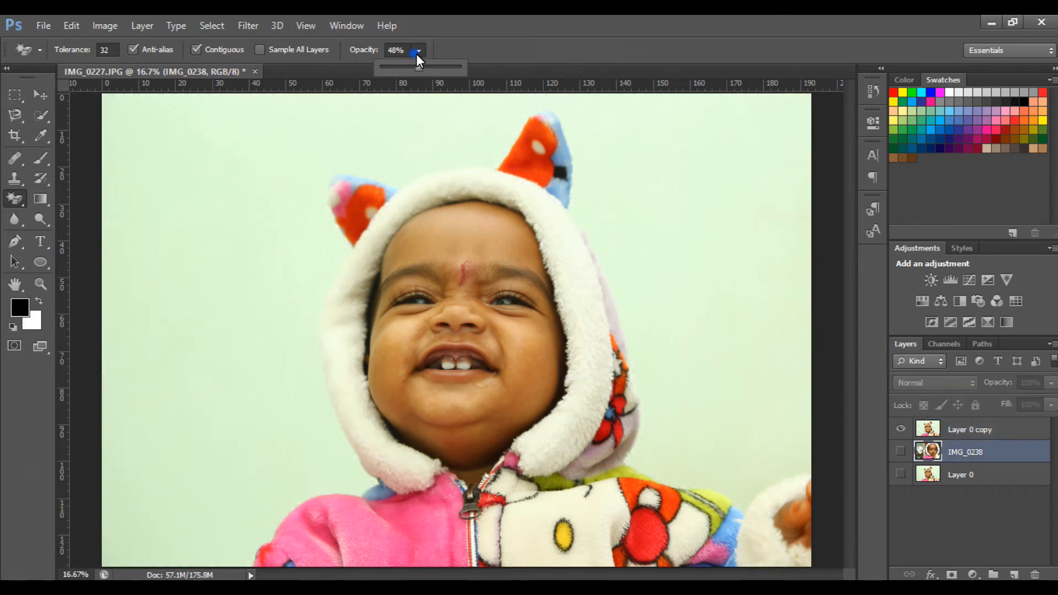
drag(419, 68, 463, 68)
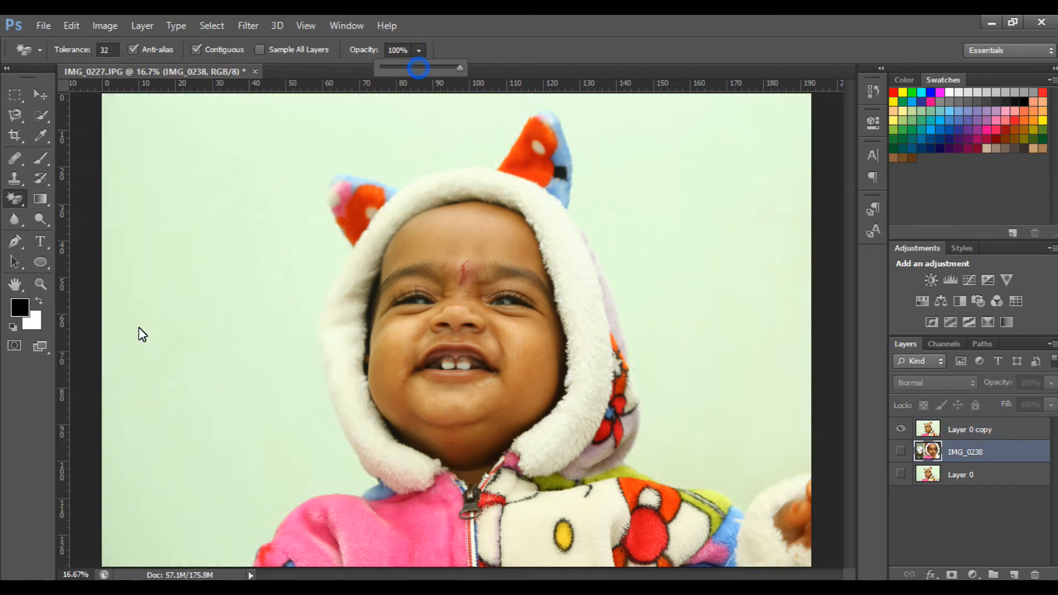
click(28, 200)
click(91, 227)
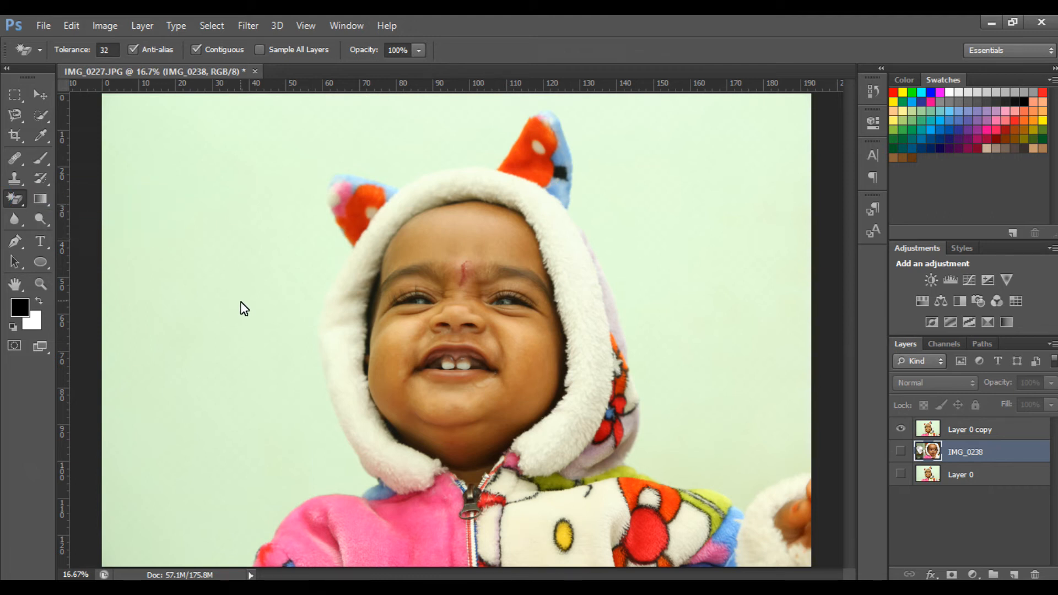
click(958, 423)
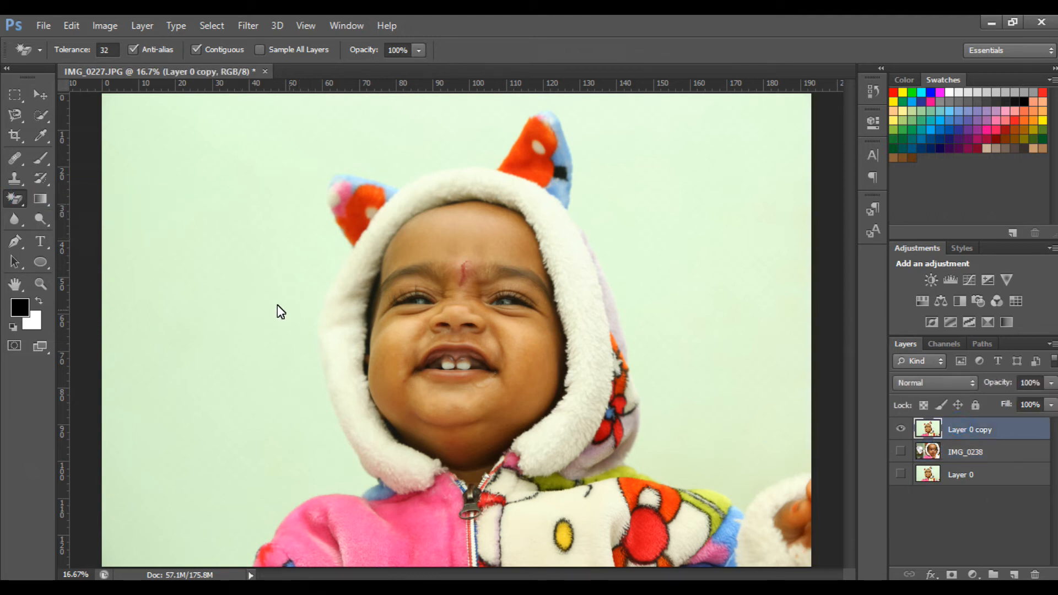
Step: Erase the green background of Layer 0 copy with the Magic Eraser at 100% opacity, inspect the edges, and undo the erasure
click(223, 298)
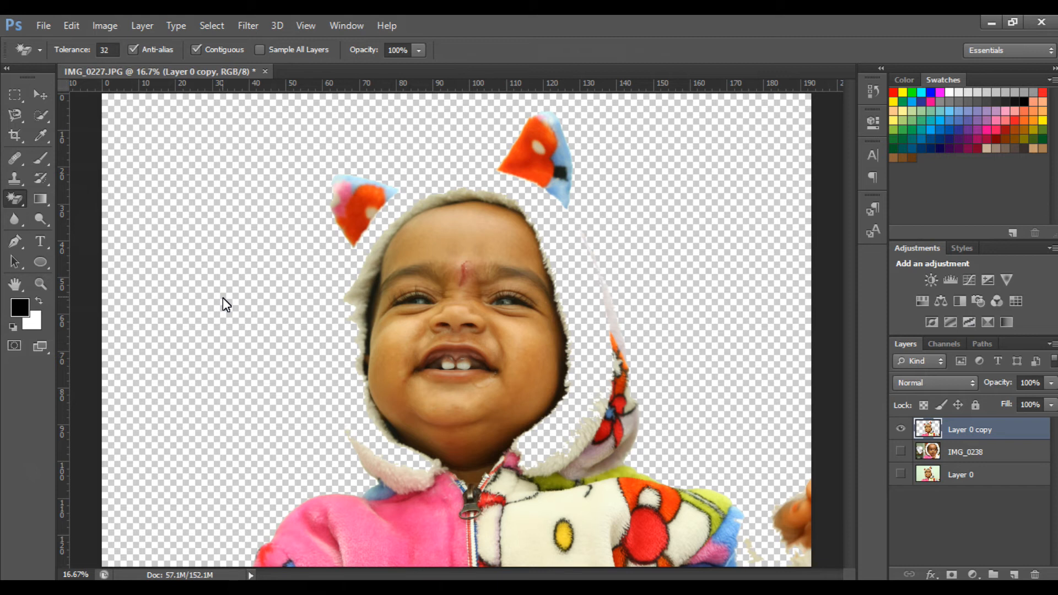
key(ctrl+plus)
key(ctrl+plus)
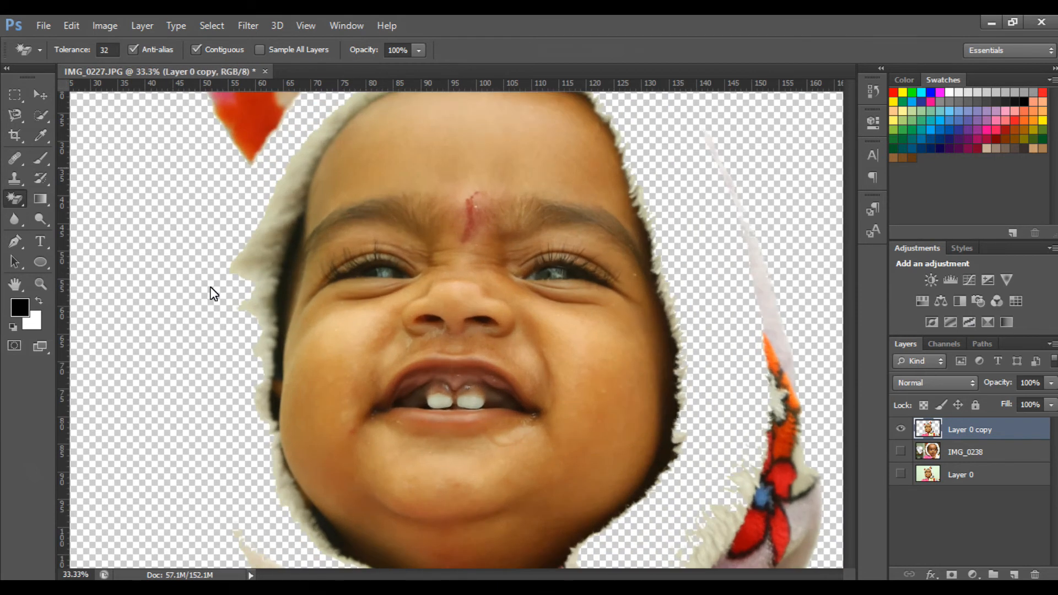
key(ctrl+z)
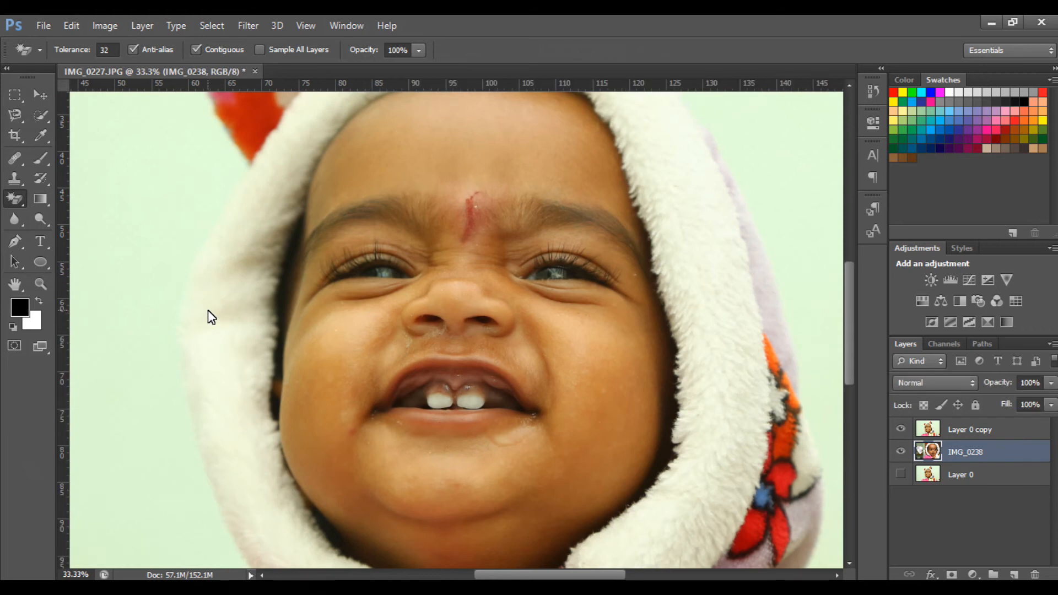
scroll(208, 314, left, 3)
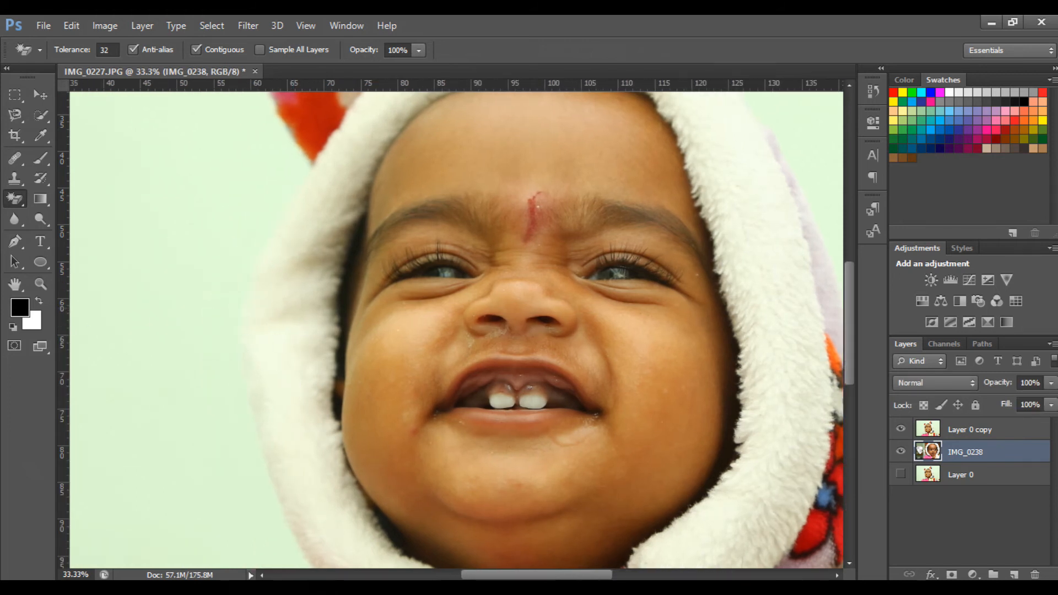
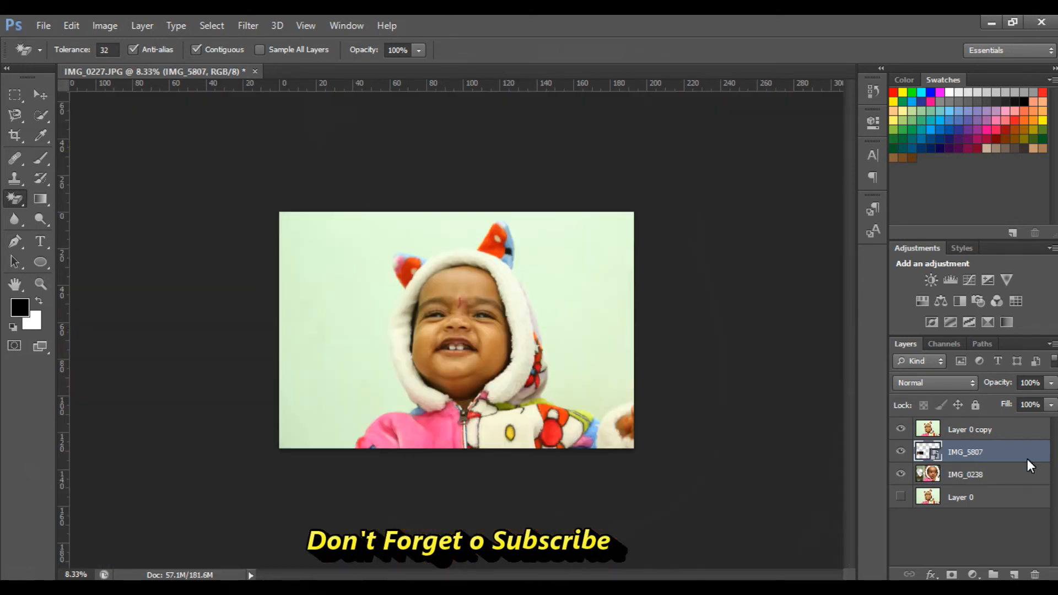
Step: Move the IMG_5807 layer above Layer 0 copy and rasterize it
drag(1027, 458, 958, 425)
right_click(958, 425)
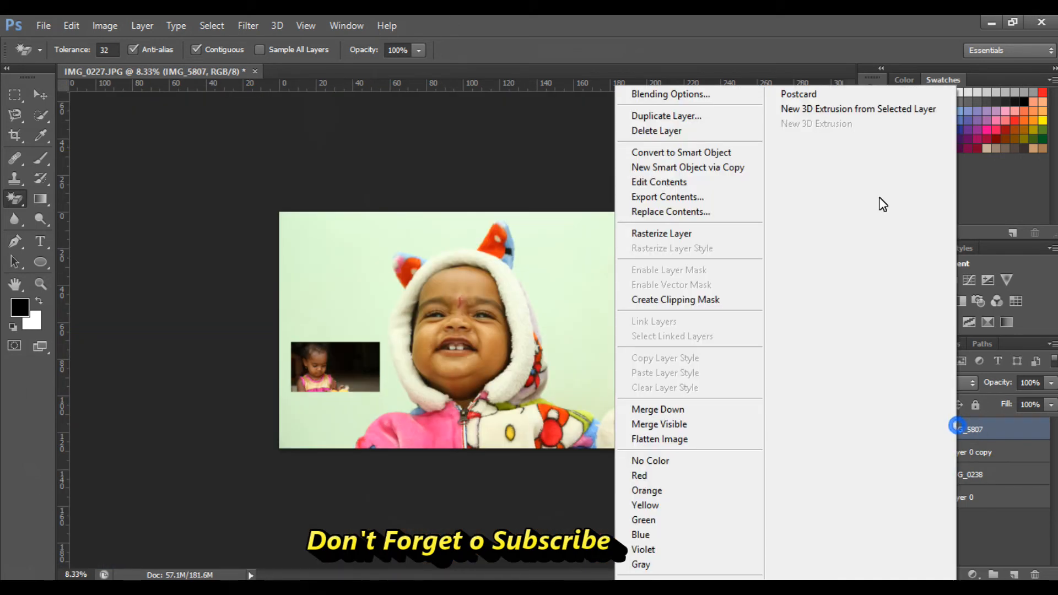
click(722, 211)
key(Escape)
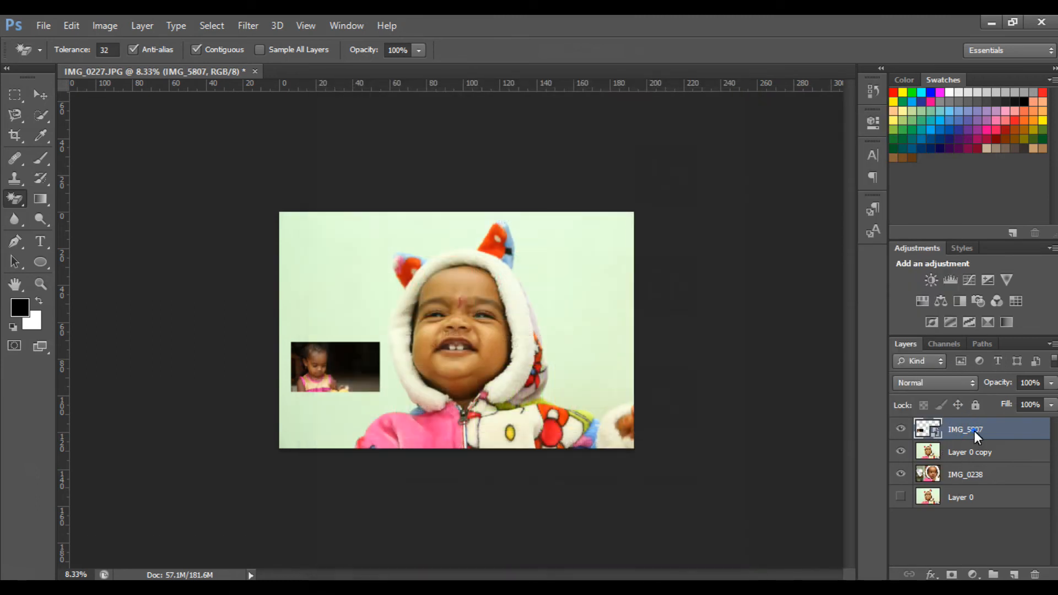
right_click(974, 431)
click(709, 232)
key(ctrl+plus)
key(ctrl+plus)
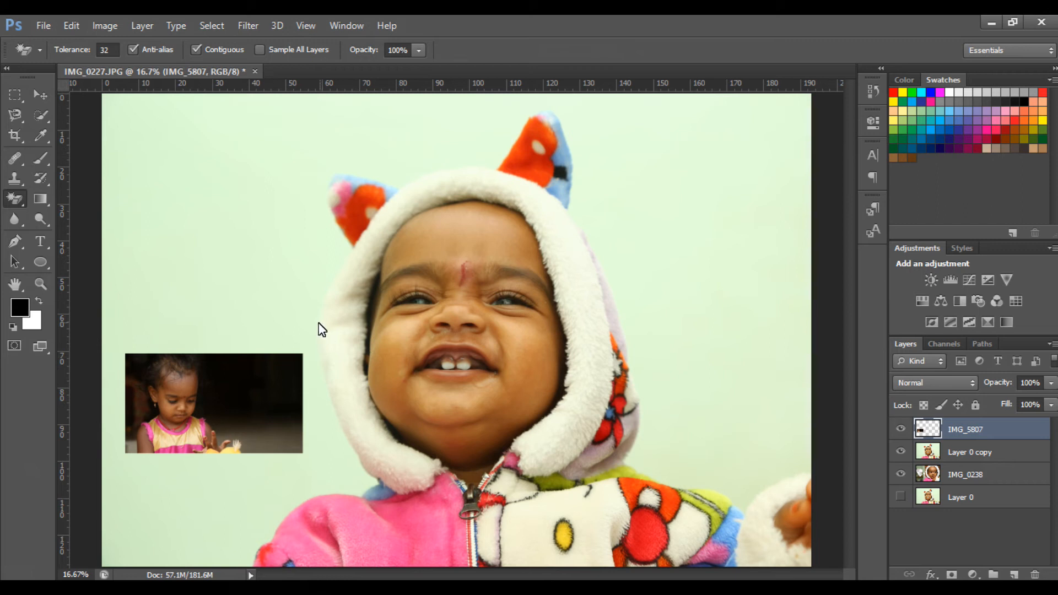
Step: Scale the IMG_5807 picture to about 197% and move it to the upper-left area of the canvas
click(263, 302)
key(ctrl+t)
drag(294, 452, 388, 466)
drag(431, 526, 455, 537)
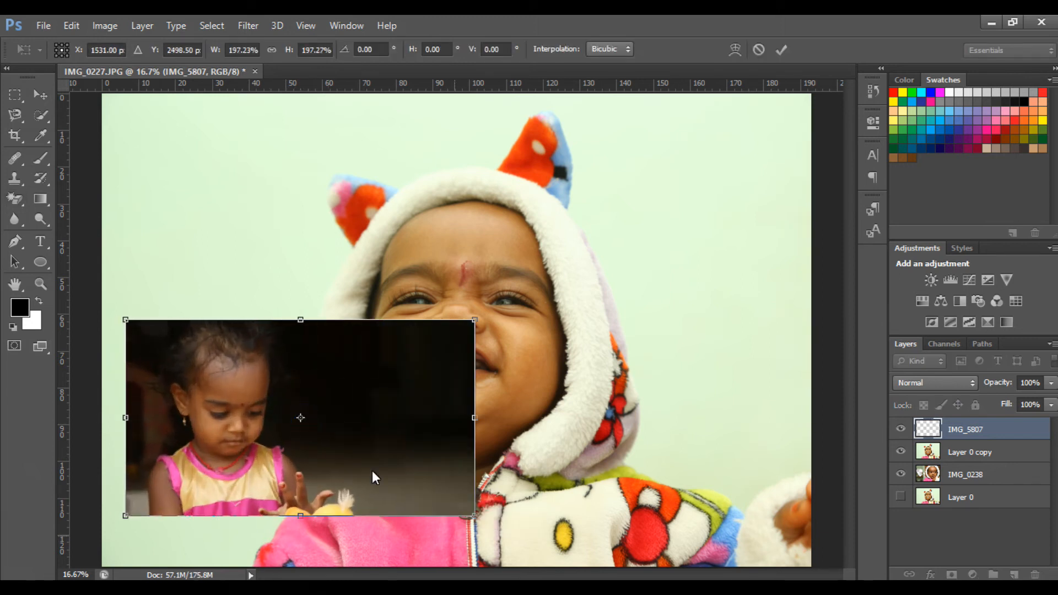
mouse_move(331, 381)
mouse_down()
mouse_move(297, 204)
mouse_move(315, 138)
mouse_move(666, 170)
mouse_move(347, 413)
mouse_move(332, 227)
mouse_move(316, 187)
mouse_up()
key(Return)
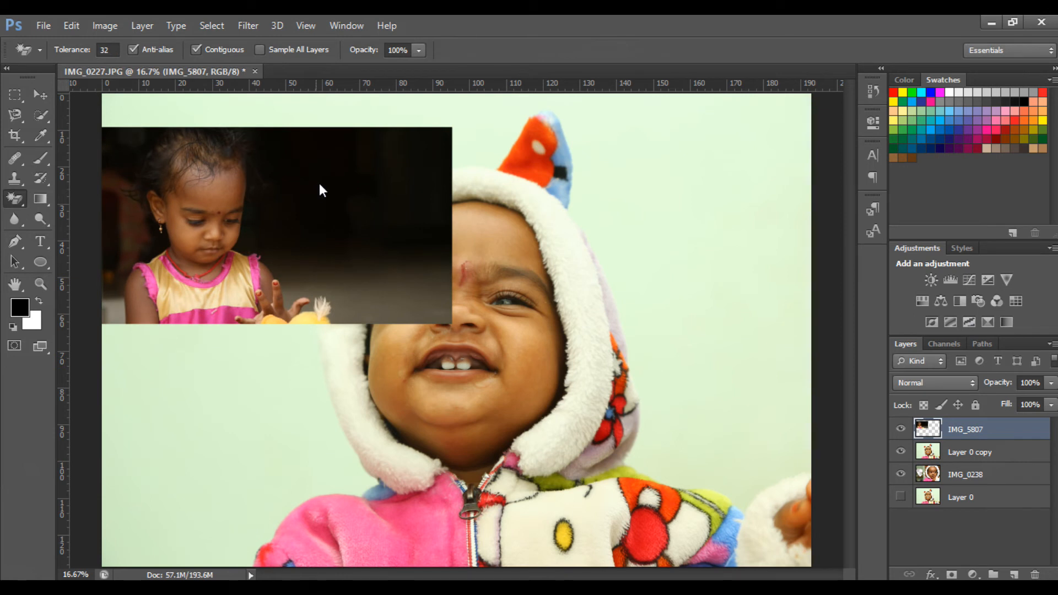
Step: Draw a rectangular marquee selection around the child in the IMG_5807 picture
click(14, 94)
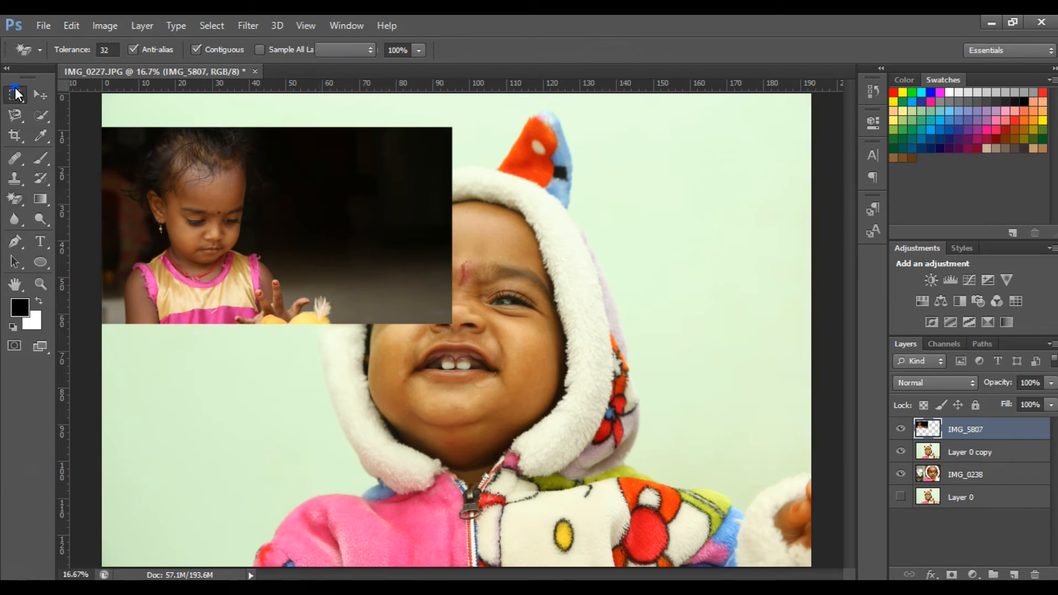
click(94, 98)
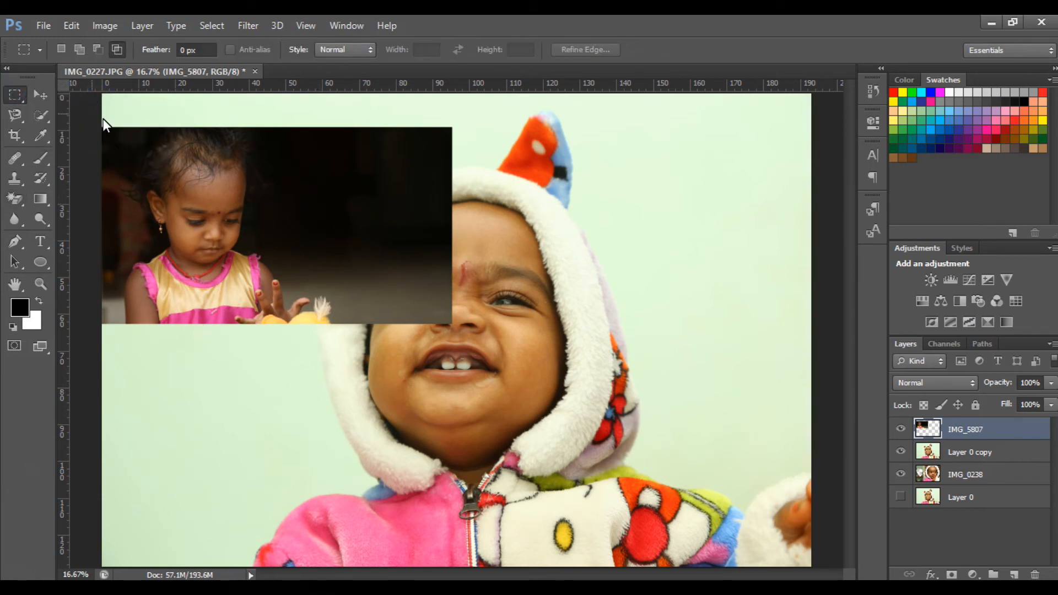
click(46, 95)
right_click(349, 190)
click(385, 199)
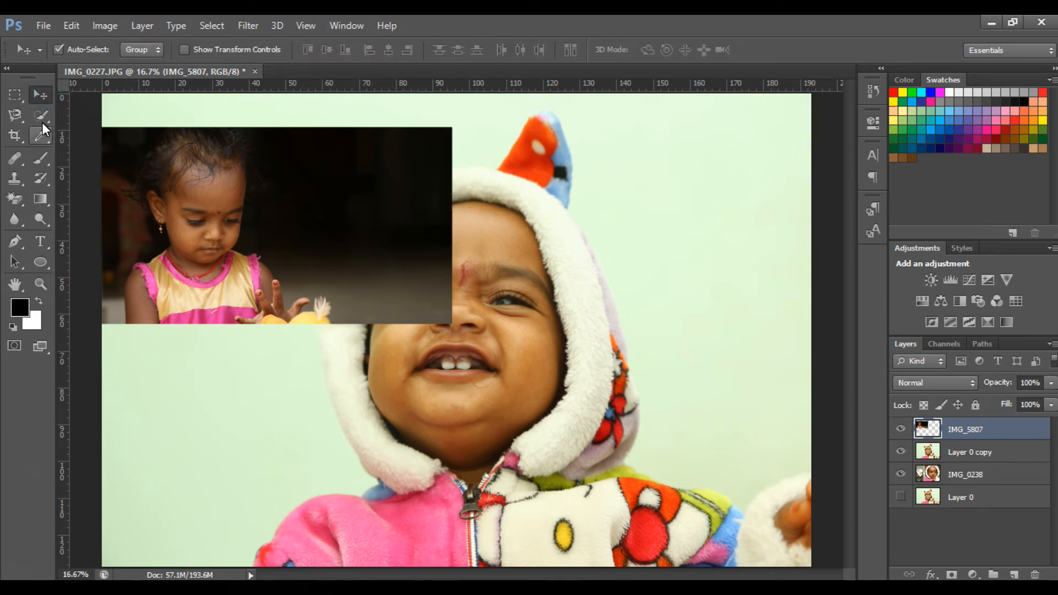
click(24, 92)
drag(133, 142, 325, 325)
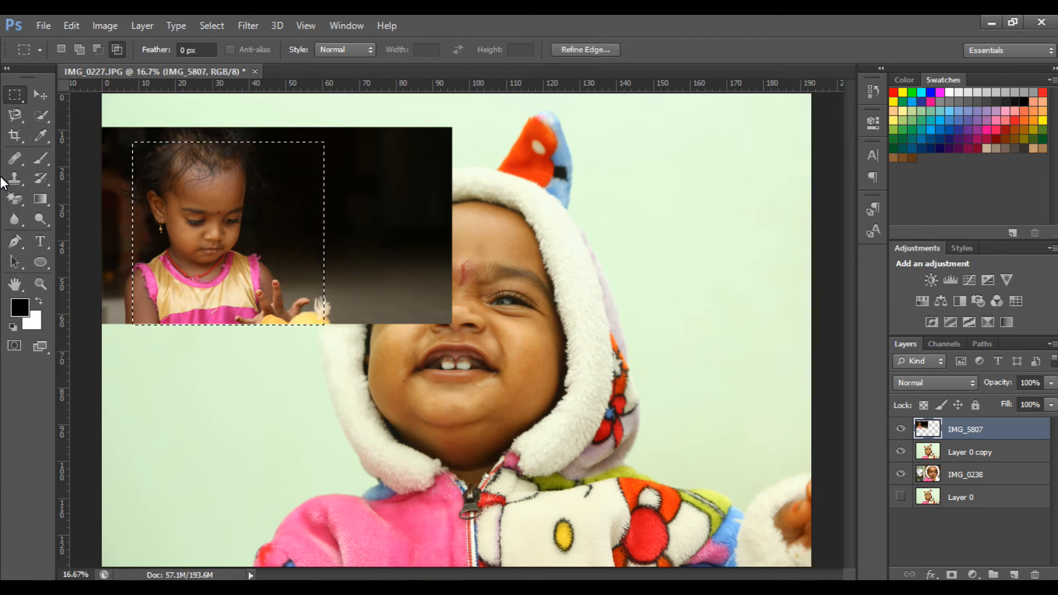
Step: Switch to the standard Eraser with a 300 px hard round brush at 100% hardness
right_click(15, 199)
click(62, 196)
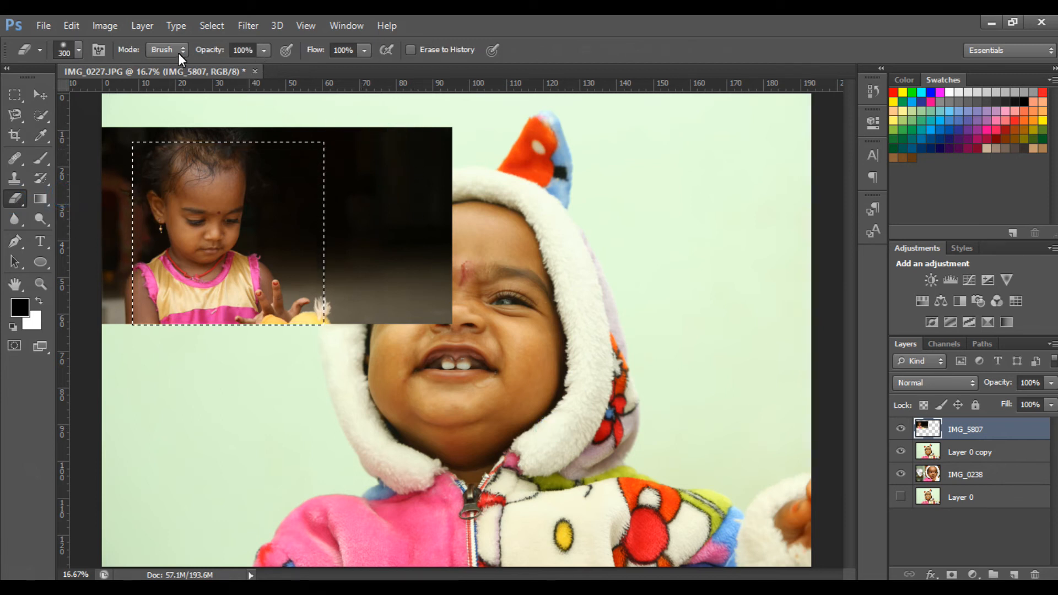
click(79, 50)
click(52, 170)
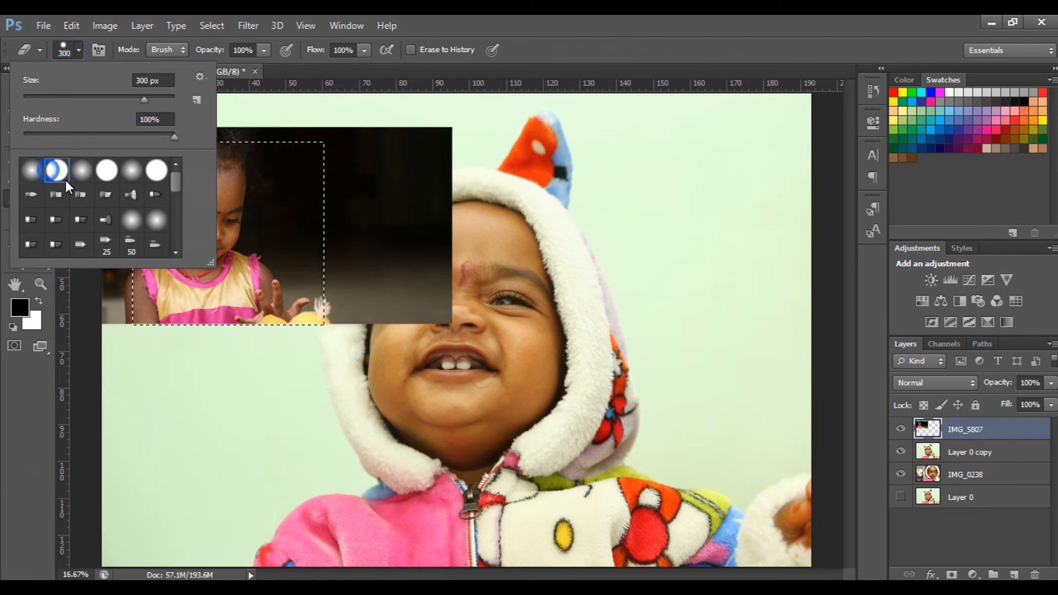
double_click(65, 181)
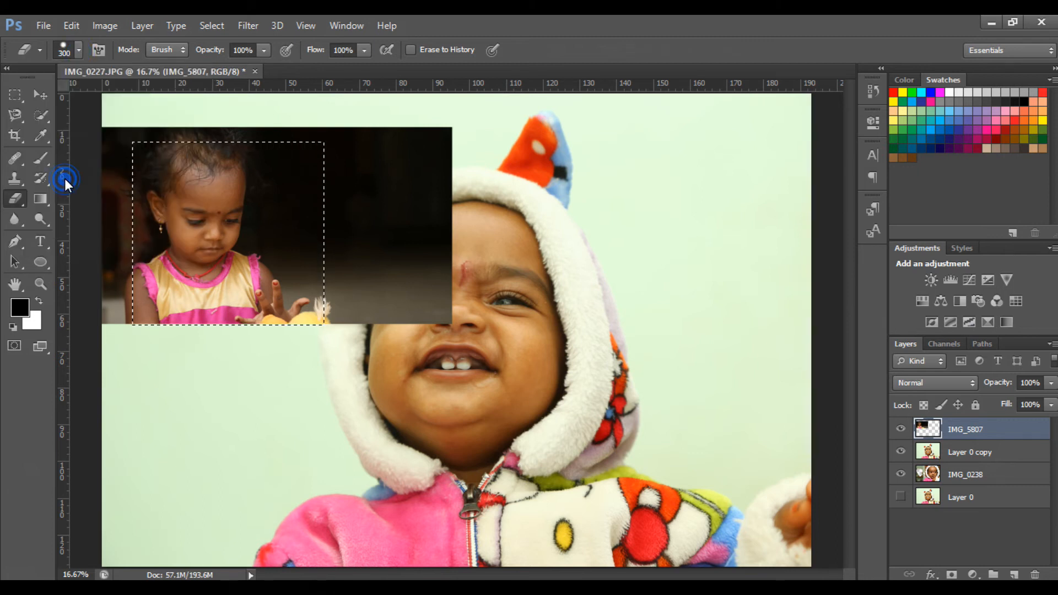
Step: Erase the IMG_5807 picture inside the rectangular selection and undo all the eraser strokes
click(429, 214)
click(355, 138)
click(388, 132)
click(444, 170)
click(387, 167)
click(214, 165)
mouse_move(318, 166)
mouse_down()
mouse_move(262, 183)
mouse_move(51, 162)
mouse_move(316, 226)
mouse_move(260, 326)
mouse_move(319, 201)
mouse_move(324, 251)
mouse_up()
click(277, 158)
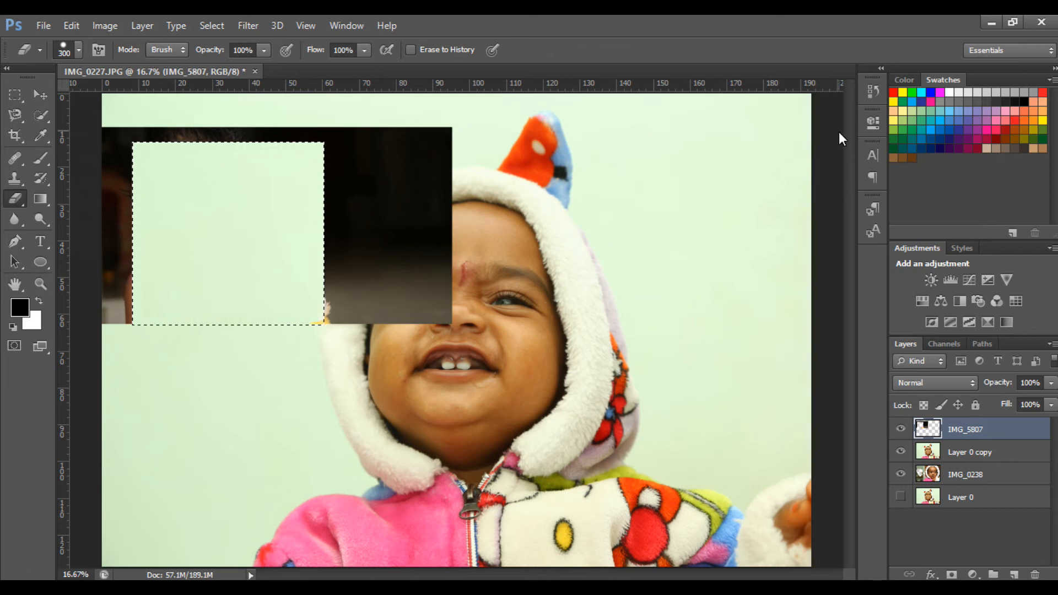
key(ctrl+alt+z)
key(ctrl+alt+z)
key(ctrl+alt+z)
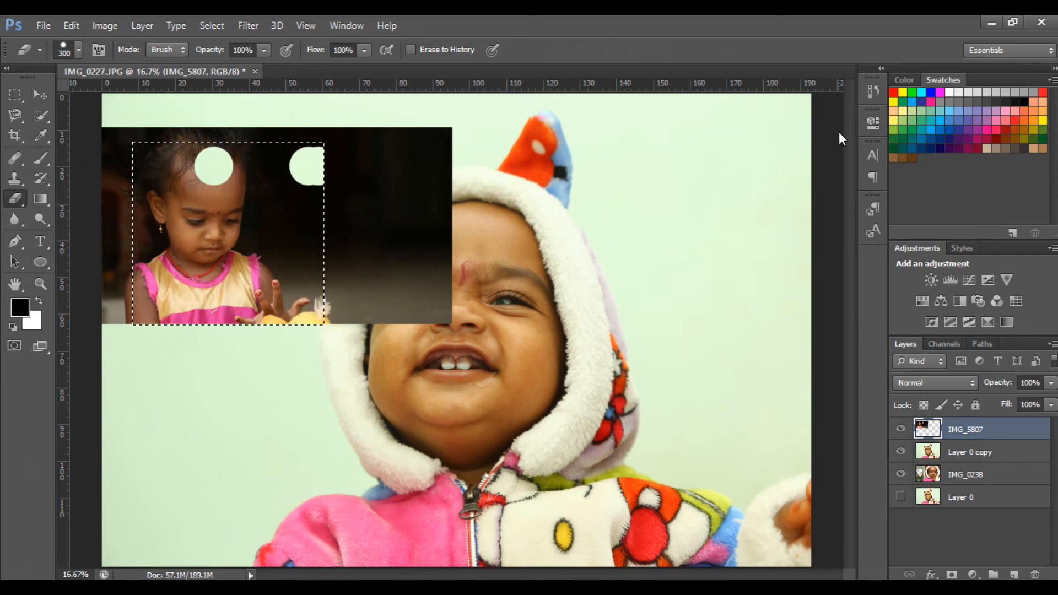
key(ctrl+alt+z)
key(ctrl+alt+z)
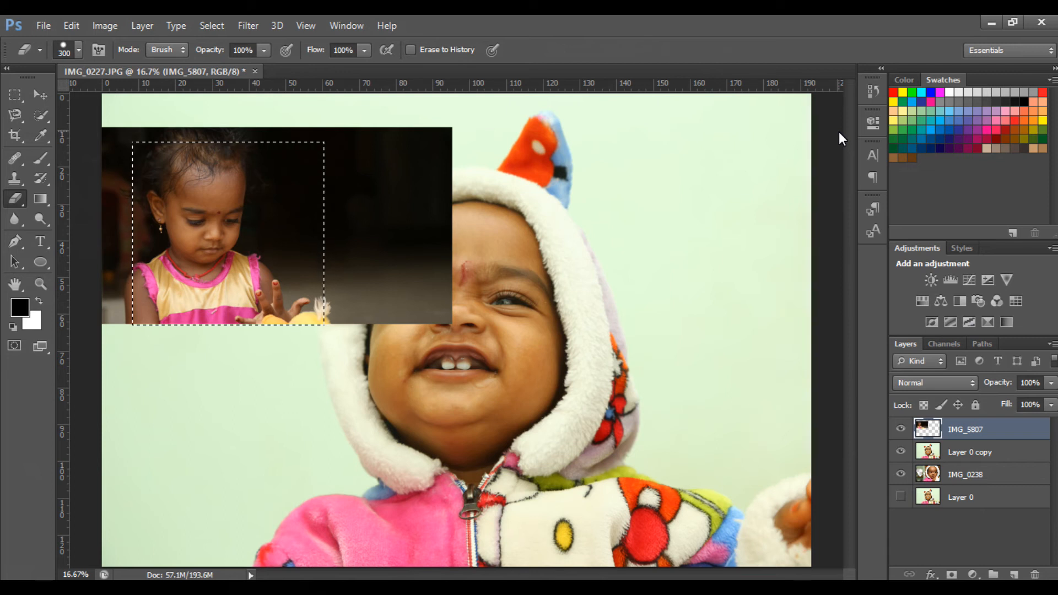
Step: Invert the selection and erase the part of the IMG_5807 picture outside the child's rectangle
key(ctrl+alt+i)
key(Escape)
key(ctrl+shift+i)
drag(326, 130, 346, 212)
mouse_move(258, 140)
mouse_down()
mouse_move(85, 160)
mouse_move(1, 341)
mouse_move(122, 388)
mouse_move(286, 325)
mouse_move(127, 99)
mouse_move(114, 171)
mouse_up()
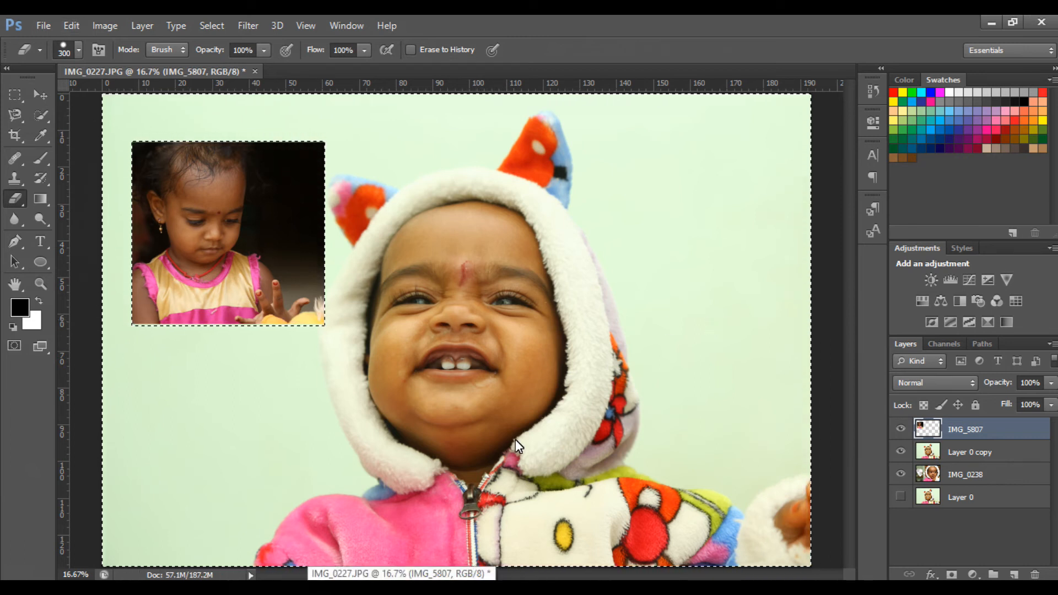
Step: Deselect and move the trimmed IMG_5807 picture down to the lower-left area of the canvas
key(ctrl+d)
click(40, 95)
drag(219, 180, 208, 361)
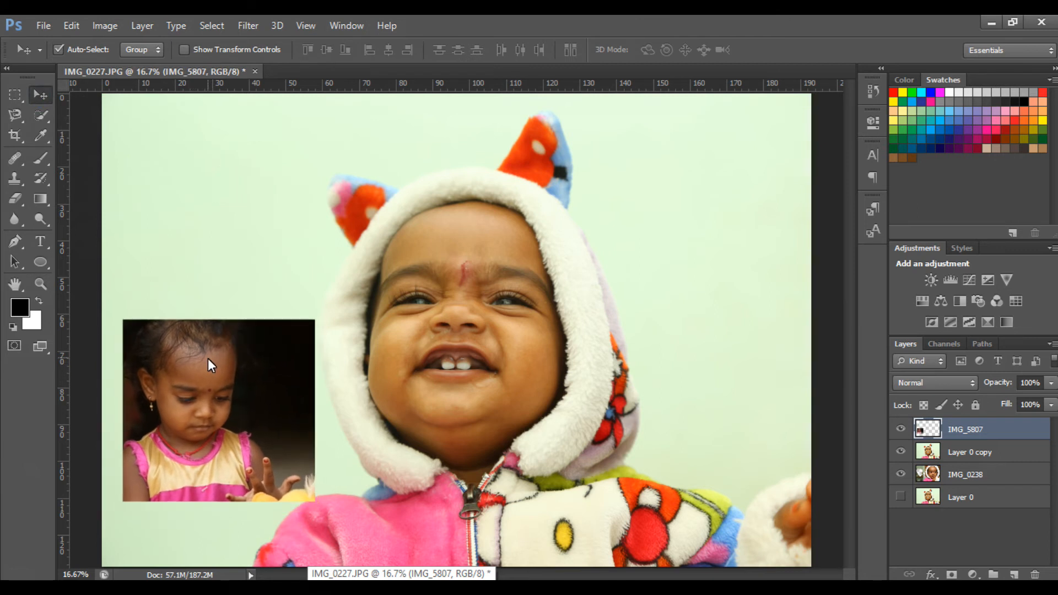
Step: Try enlarging the trimmed IMG_5807 picture to about 297%, then restore its original size
key(ctrl+t)
drag(314, 318, 819, 94)
drag(562, 207, 451, 336)
key(ctrl+z)
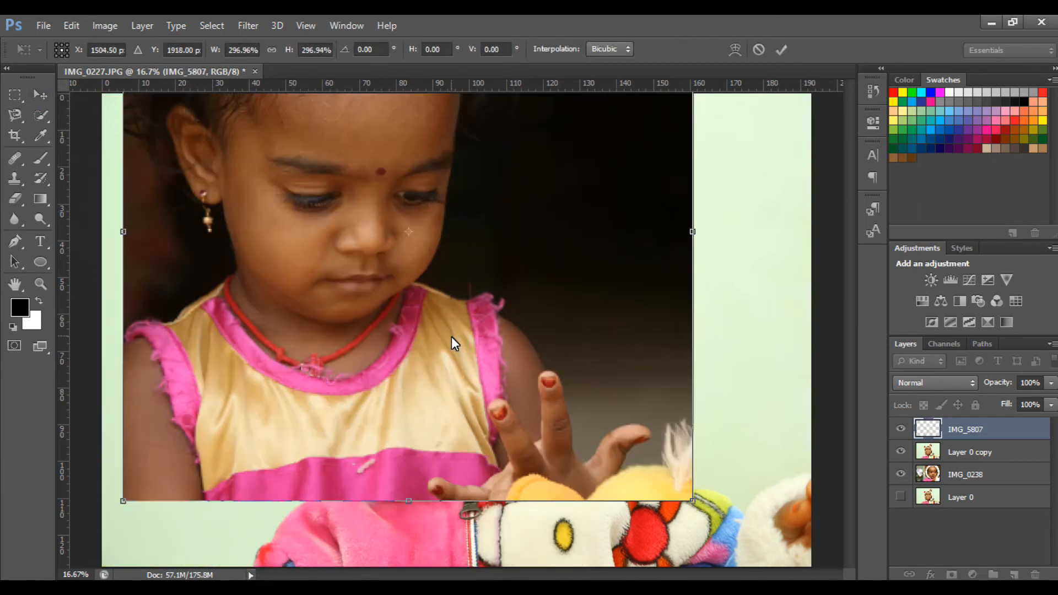
key(Return)
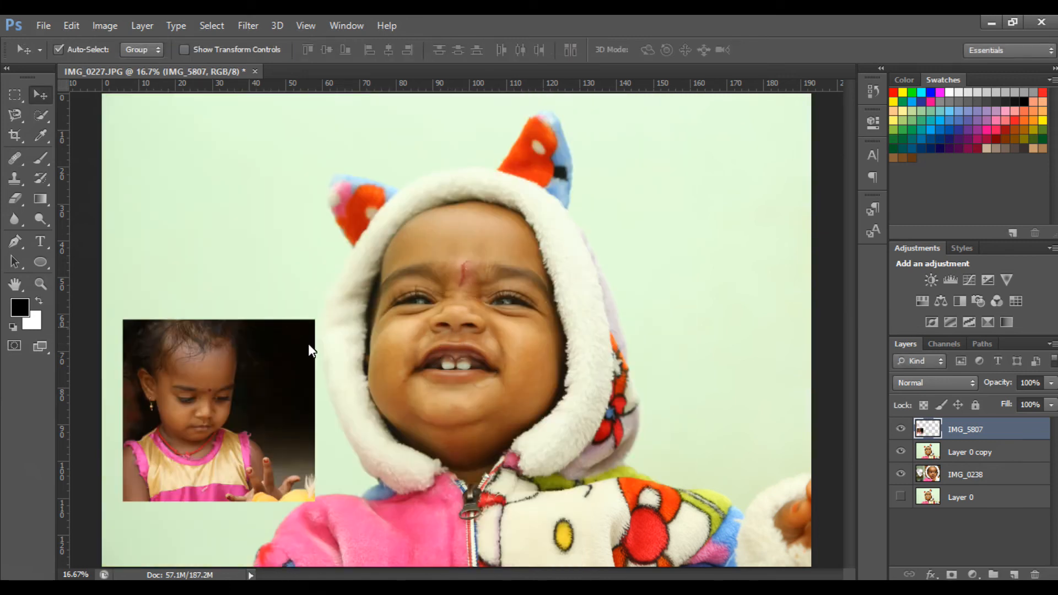
Step: Pick the IMG_5807 layer from the canvas and delete it
right_click(199, 346)
click(267, 358)
key(Delete)
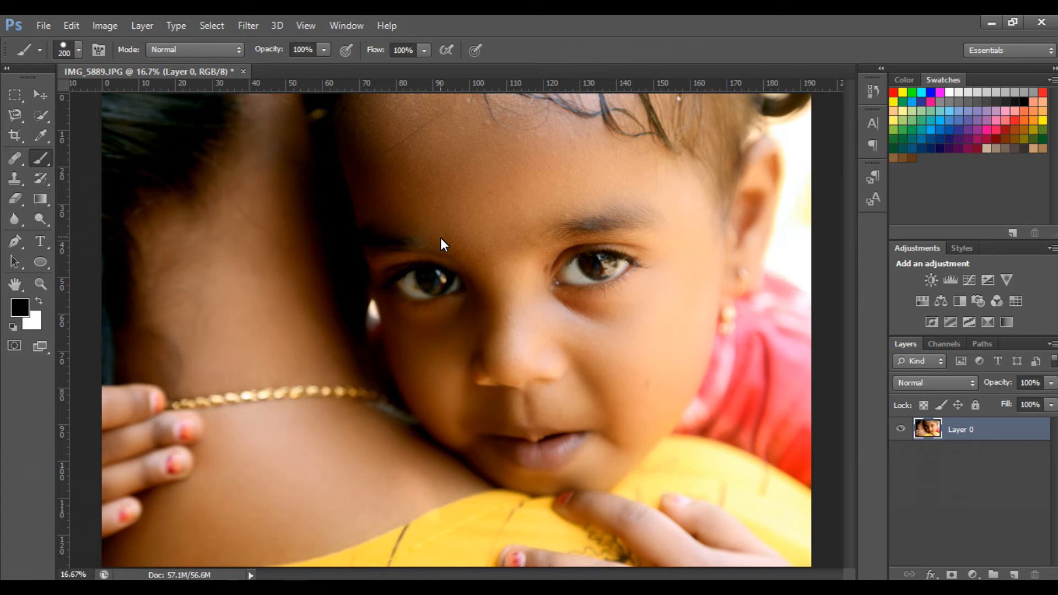
Step: Duplicate Layer 0 in IMG_5889.JPG and add a white layer mask to the copy
key(ctrl+j)
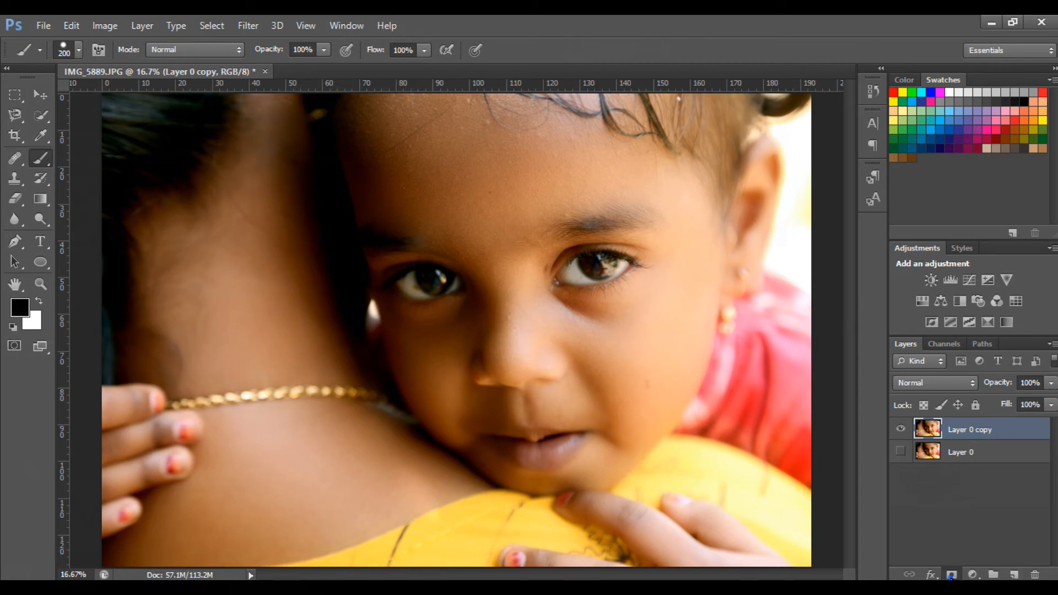
click(951, 576)
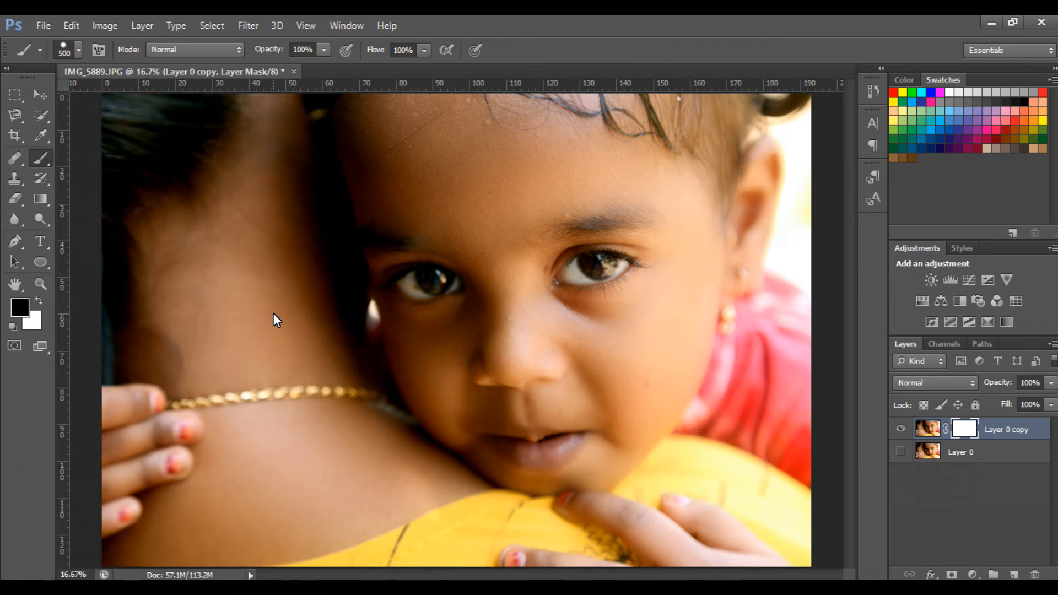
Step: Paint black on the Layer 0 copy mask with a 500 px brush to hide everything around the child's face
mouse_move(295, 126)
mouse_down()
mouse_move(287, 186)
mouse_move(296, 236)
mouse_move(330, 293)
mouse_move(365, 396)
mouse_up()
mouse_move(397, 447)
mouse_down()
mouse_move(472, 518)
mouse_move(536, 535)
mouse_move(603, 534)
mouse_move(684, 487)
mouse_move(739, 414)
mouse_up()
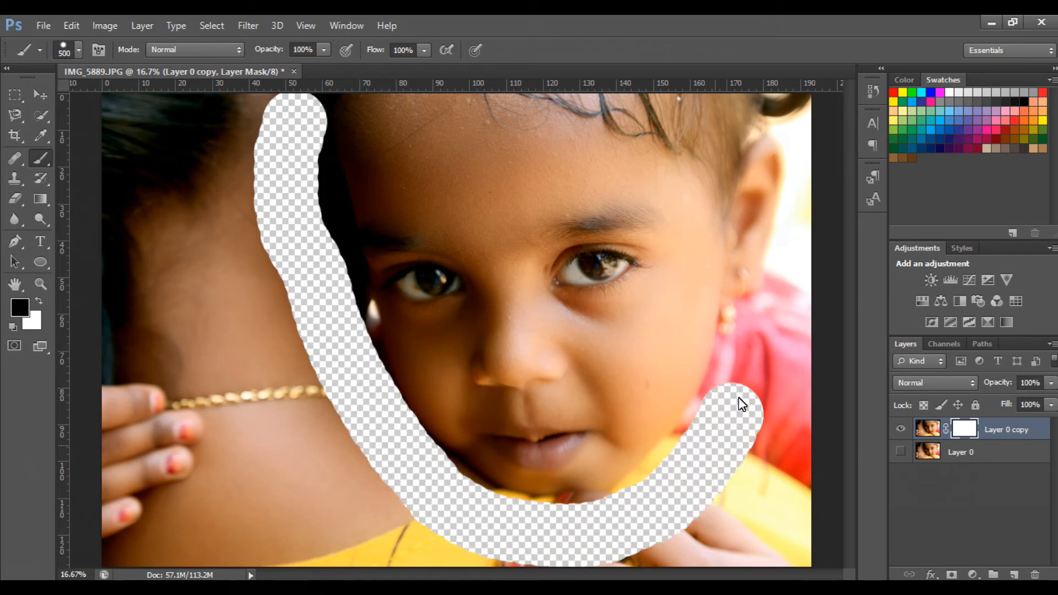
mouse_move(750, 347)
mouse_down()
mouse_move(778, 303)
mouse_move(803, 210)
mouse_move(806, 101)
mouse_up()
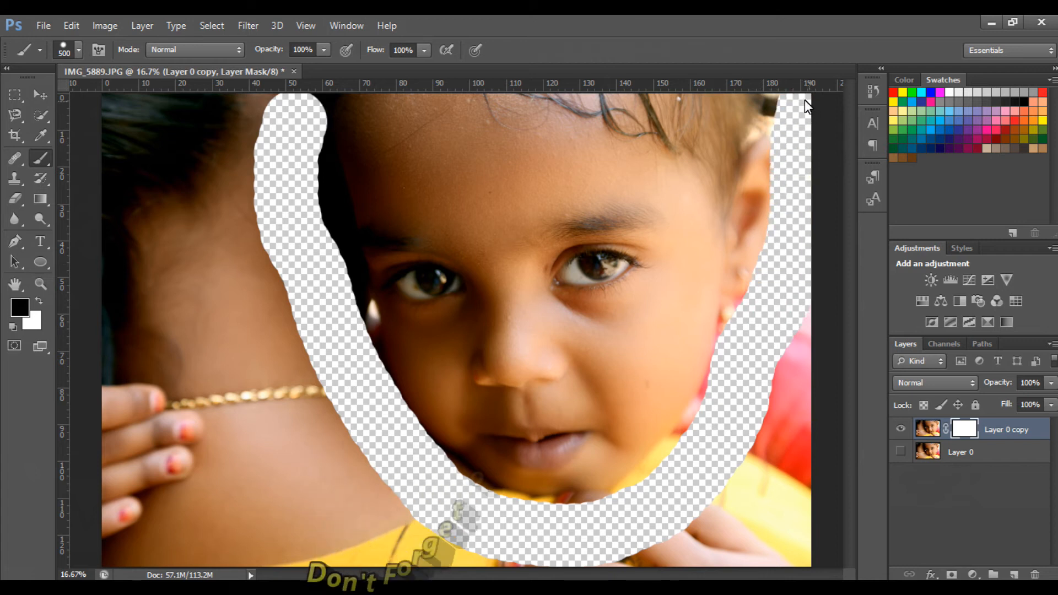
mouse_move(842, 381)
mouse_down()
mouse_move(813, 284)
mouse_move(768, 576)
mouse_move(793, 560)
mouse_move(778, 525)
mouse_move(734, 494)
mouse_move(693, 544)
mouse_move(730, 562)
mouse_move(345, 506)
mouse_move(294, 325)
mouse_move(283, 100)
mouse_move(118, 95)
mouse_move(82, 292)
mouse_move(76, 419)
mouse_move(80, 513)
mouse_move(101, 562)
mouse_move(162, 96)
mouse_move(98, 539)
mouse_move(196, 144)
mouse_up()
mouse_move(160, 556)
mouse_down()
mouse_move(229, 197)
mouse_move(274, 558)
mouse_move(261, 349)
mouse_move(351, 531)
mouse_move(354, 505)
mouse_move(392, 506)
mouse_move(374, 542)
mouse_move(302, 559)
mouse_move(196, 529)
mouse_up()
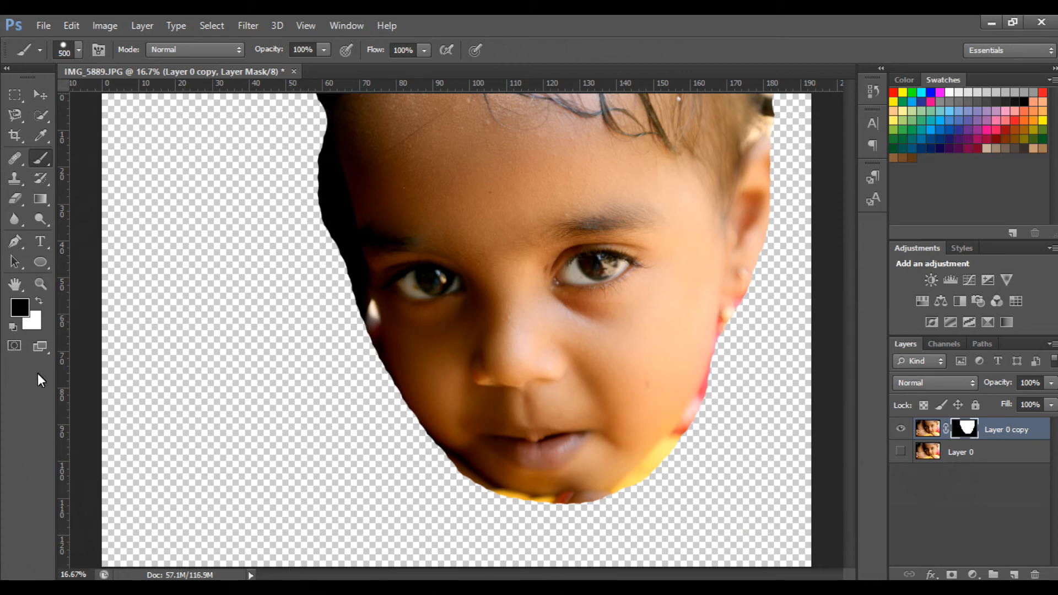
Step: Swap the foreground colour to white and paint over the Layer 0 copy mask to restore the hidden surroundings
click(38, 298)
click(12, 304)
key(Return)
key(b)
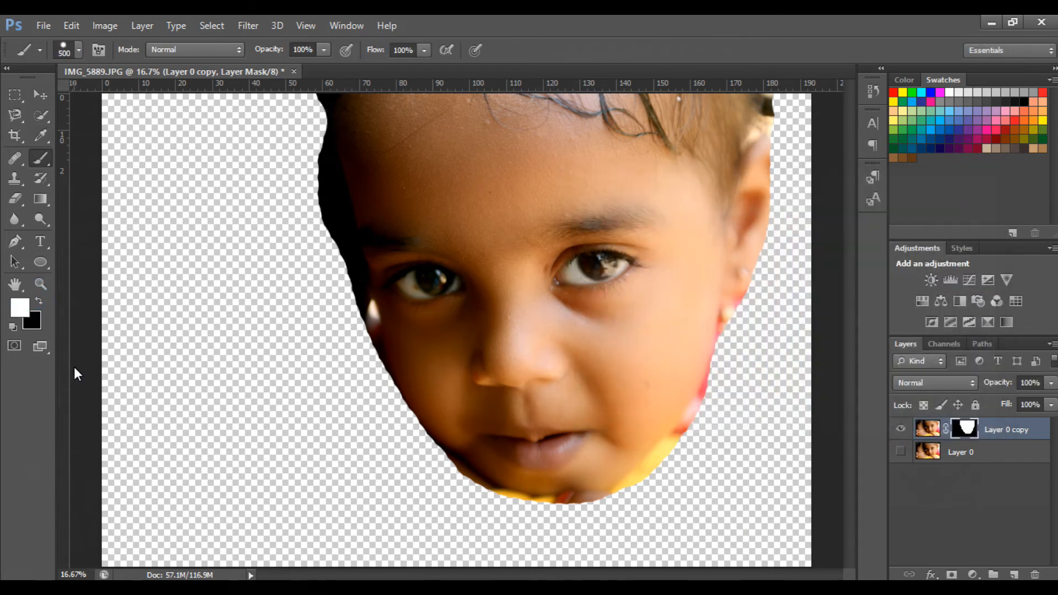
mouse_move(220, 175)
mouse_down()
mouse_move(255, 134)
mouse_move(303, 134)
mouse_move(383, 456)
mouse_move(421, 454)
mouse_move(469, 485)
mouse_move(651, 396)
mouse_move(801, 32)
mouse_up()
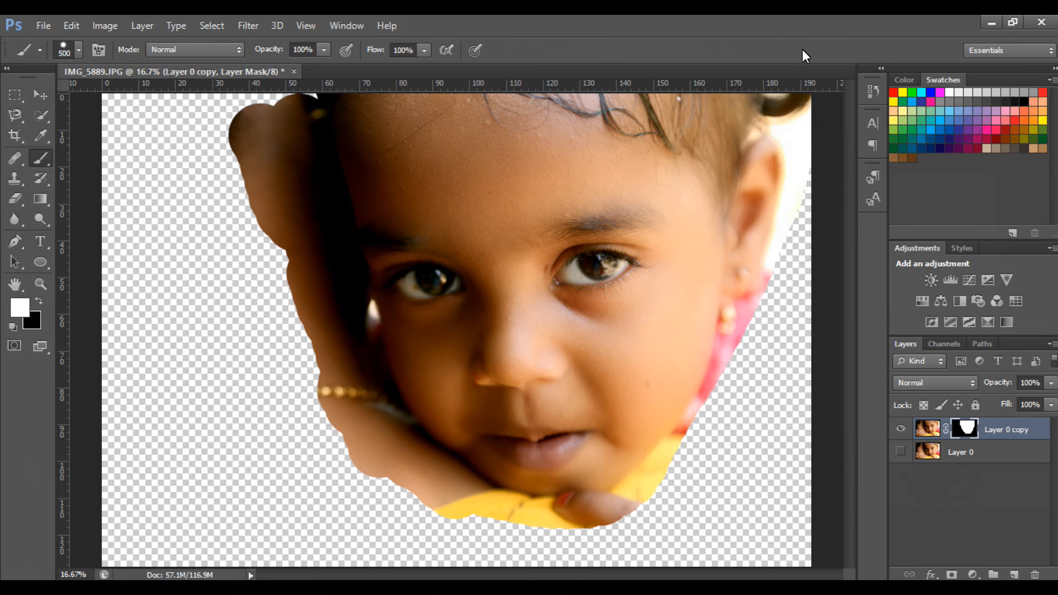
mouse_move(794, 159)
mouse_down()
mouse_move(781, 273)
mouse_move(808, 557)
mouse_move(620, 518)
mouse_move(736, 461)
mouse_move(513, 564)
mouse_move(538, 462)
mouse_move(188, 561)
mouse_move(132, 557)
mouse_move(316, 471)
mouse_move(229, 441)
mouse_move(61, 412)
mouse_move(6, 254)
mouse_move(11, 96)
mouse_up()
mouse_move(35, 238)
mouse_down()
mouse_move(107, 226)
mouse_move(265, 313)
mouse_up()
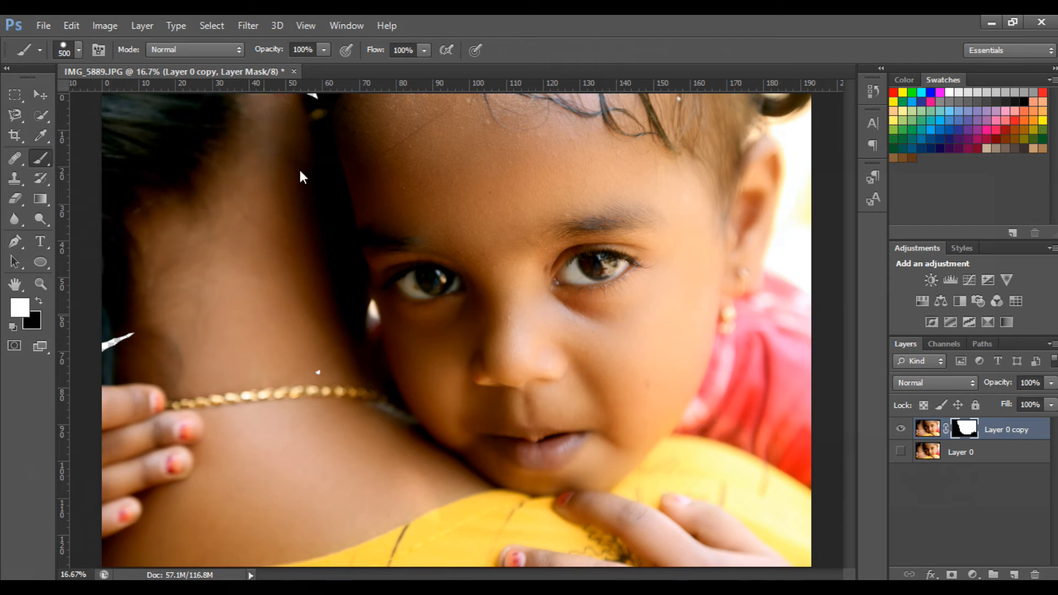
drag(5, 346, 128, 353)
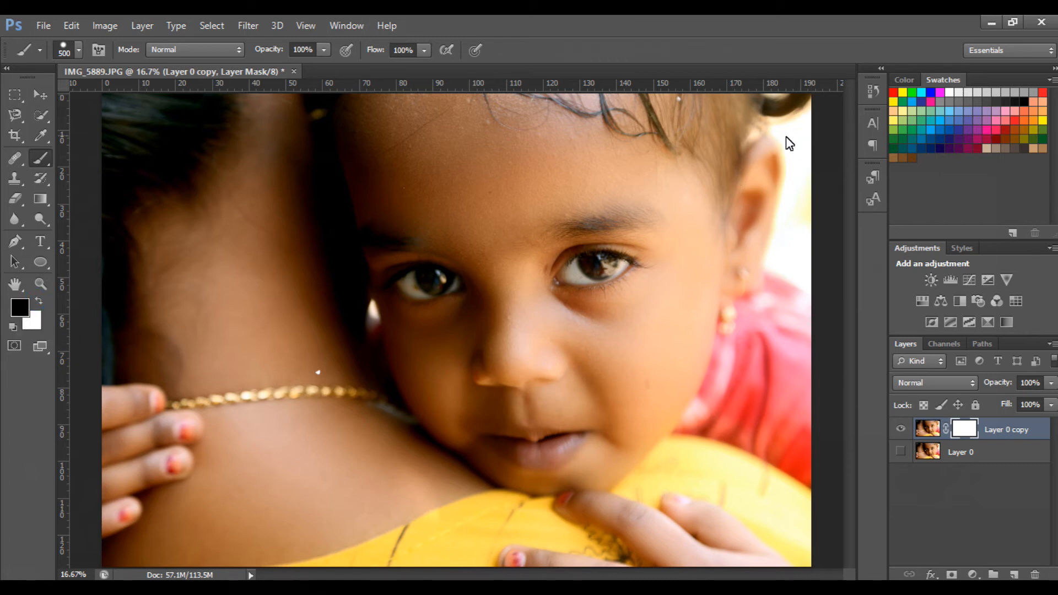
Step: Hide the area beside and below the child's face with black on the Layer 0 copy mask and restore it with white
mouse_move(794, 113)
mouse_down()
mouse_move(808, 217)
mouse_move(799, 270)
mouse_move(728, 395)
mouse_move(810, 451)
mouse_move(804, 316)
mouse_move(785, 463)
mouse_move(724, 422)
mouse_move(809, 488)
mouse_move(734, 525)
mouse_move(835, 431)
mouse_move(665, 467)
mouse_move(673, 491)
mouse_move(886, 558)
mouse_move(302, 486)
mouse_move(542, 538)
mouse_move(346, 497)
mouse_move(302, 464)
mouse_up()
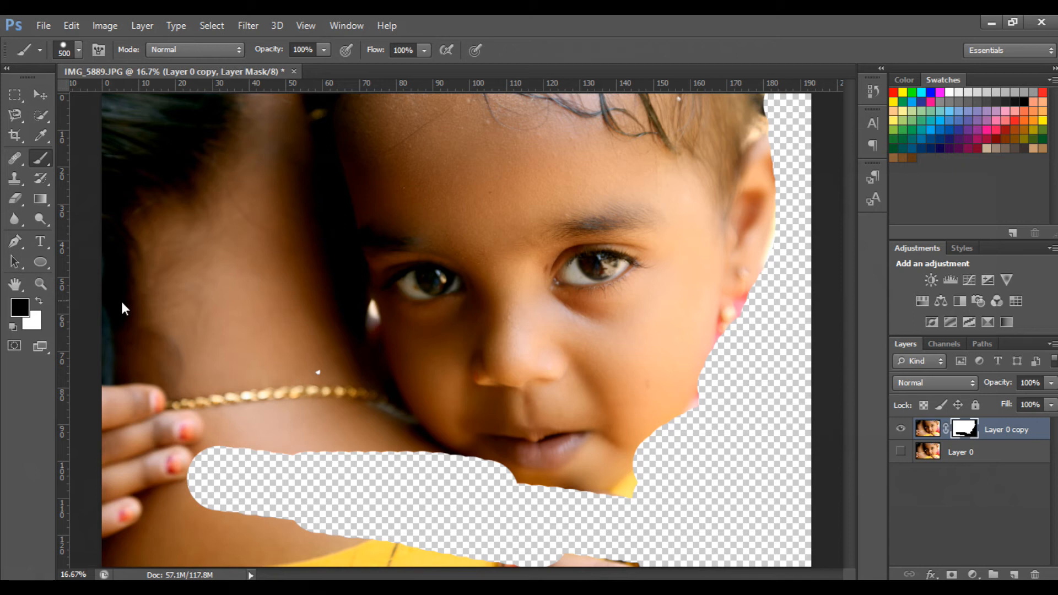
click(34, 298)
mouse_move(320, 452)
mouse_down()
mouse_move(200, 484)
mouse_move(419, 479)
mouse_up()
mouse_move(286, 514)
mouse_down()
mouse_move(319, 529)
mouse_move(165, 509)
mouse_move(279, 547)
mouse_move(537, 520)
mouse_move(477, 508)
mouse_move(629, 449)
mouse_move(816, 296)
mouse_move(811, 56)
mouse_move(792, 76)
mouse_move(698, 345)
mouse_move(684, 497)
mouse_move(723, 570)
mouse_move(745, 405)
mouse_up()
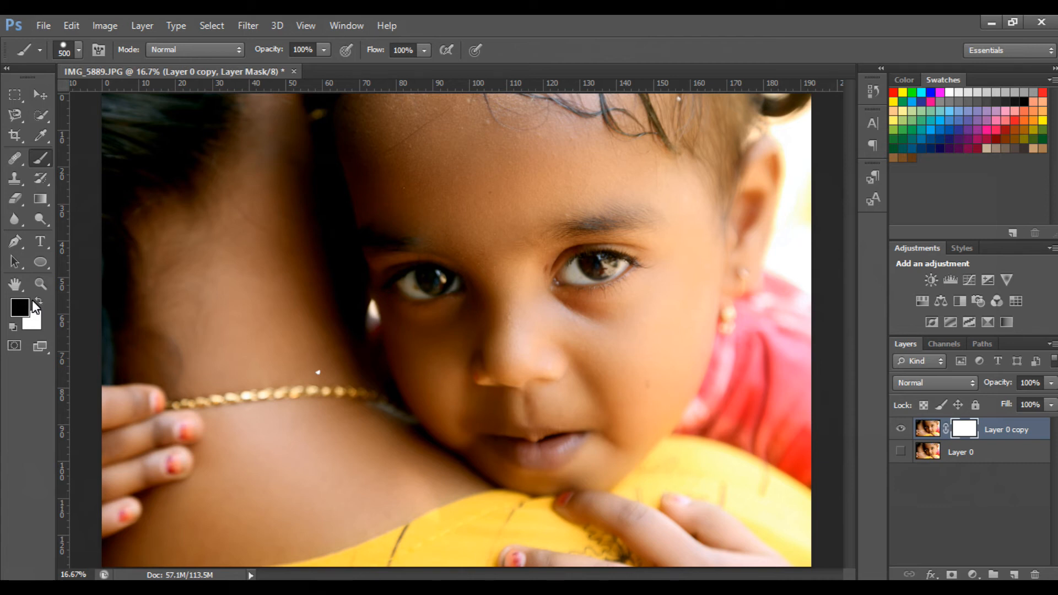
click(952, 575)
click(996, 505)
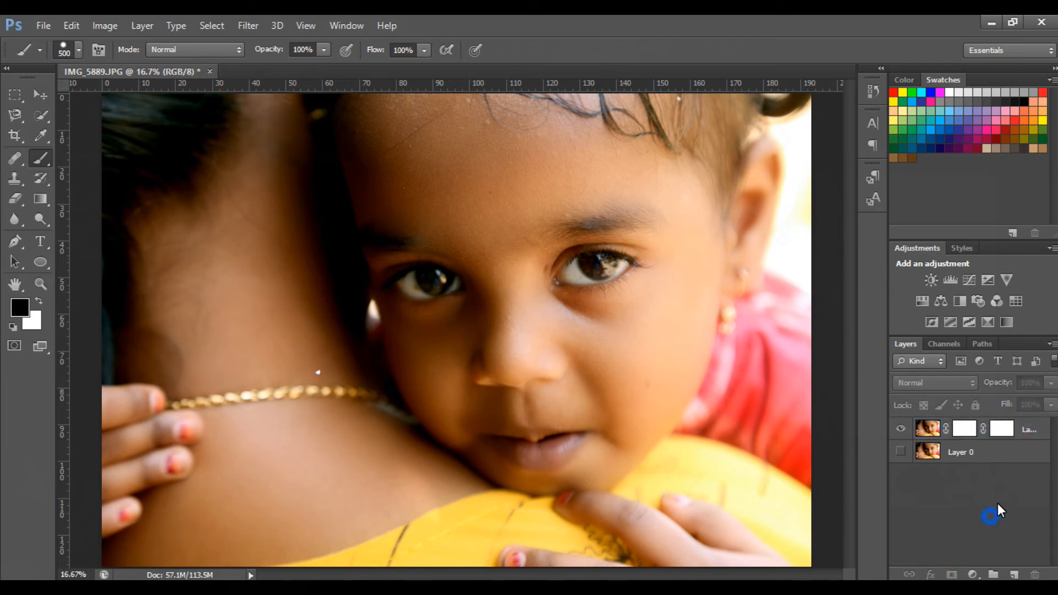
key(ctrl+z)
Step: Add a Levels adjustment layer with input levels 34, 1.86 and 230, and toggle its visibility to compare
click(973, 574)
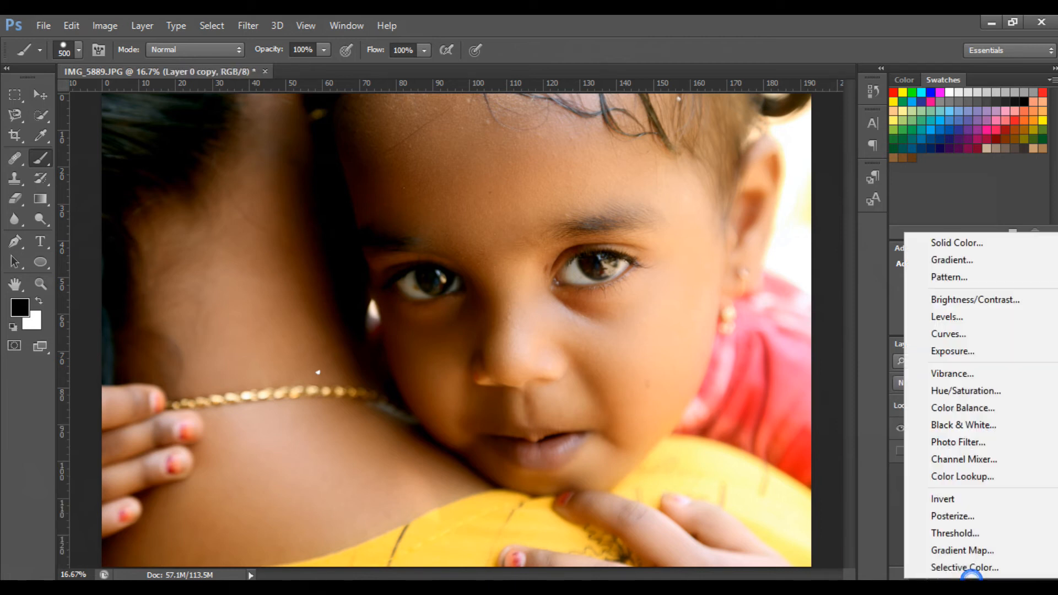
click(984, 319)
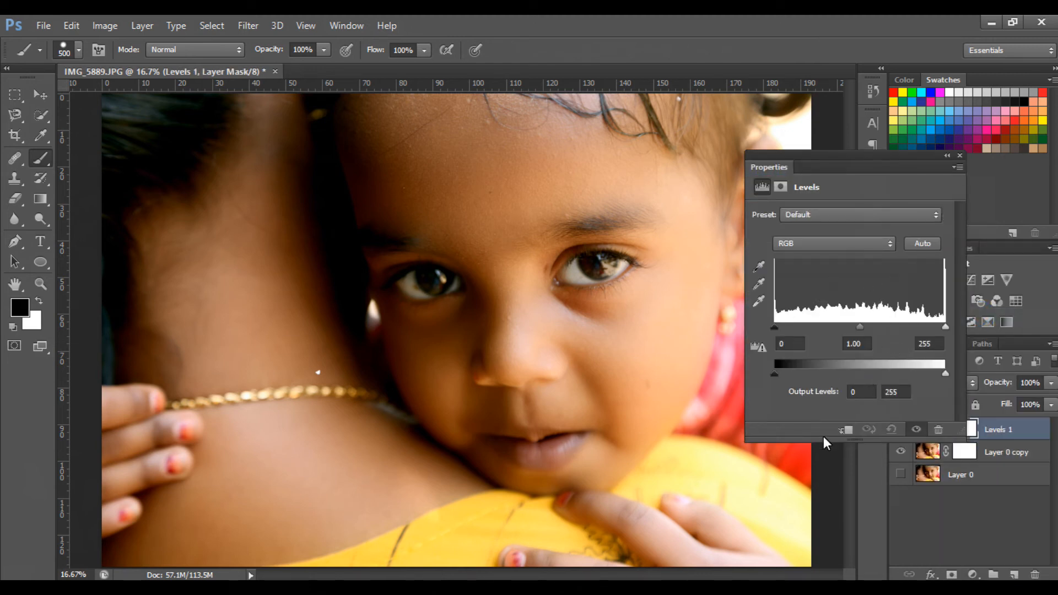
drag(774, 328, 812, 326)
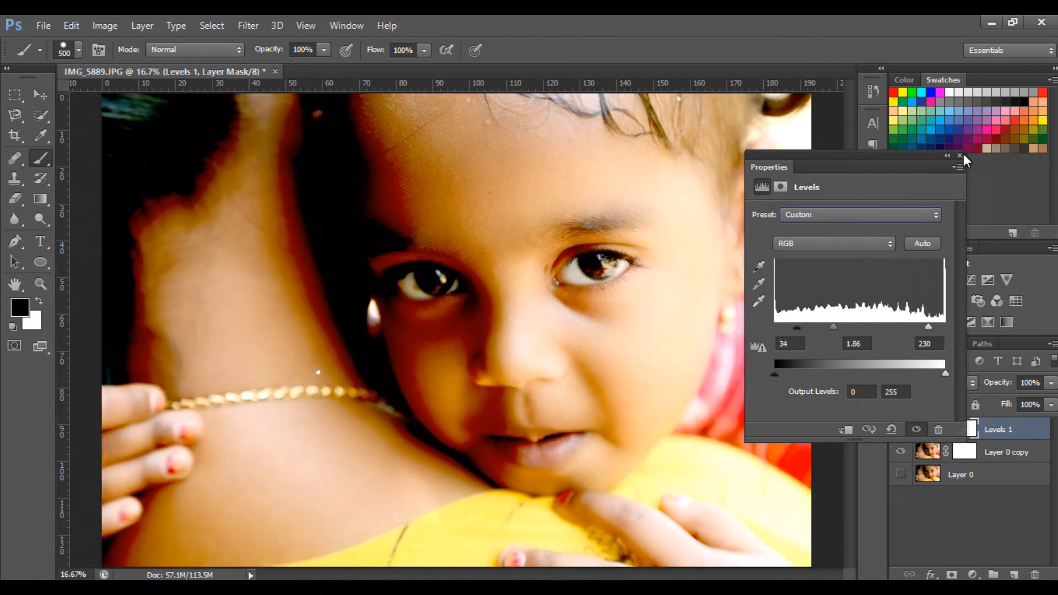
click(960, 156)
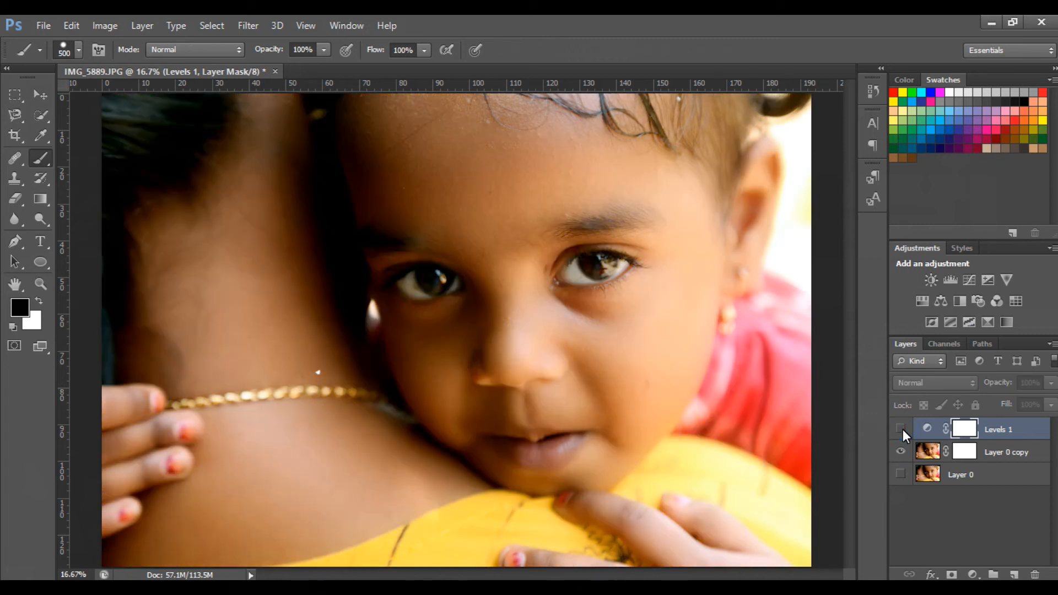
click(901, 429)
click(902, 429)
click(902, 428)
click(902, 429)
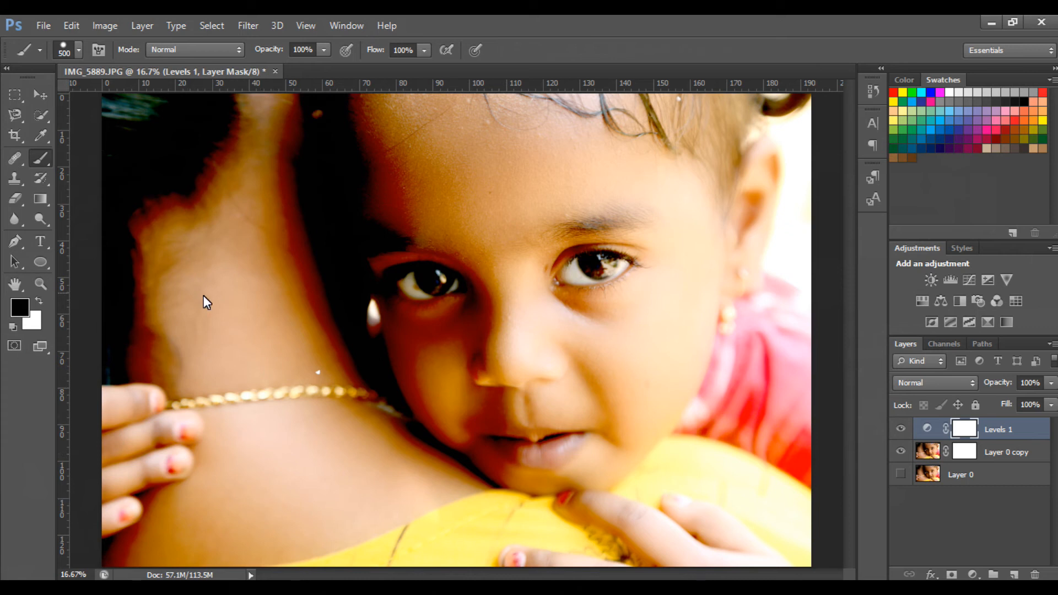
Step: Paint black on the Levels 1 mask over the adult's neck and shoulder and the clothing around the child's face
mouse_move(284, 137)
mouse_down()
mouse_move(349, 338)
mouse_move(438, 512)
mouse_up()
mouse_move(263, 451)
mouse_down()
mouse_move(206, 213)
mouse_move(259, 257)
mouse_up()
mouse_move(302, 162)
mouse_down()
mouse_move(332, 311)
mouse_move(392, 453)
mouse_move(462, 511)
mouse_move(617, 528)
mouse_move(679, 491)
mouse_move(736, 424)
mouse_move(820, 198)
mouse_move(839, 63)
mouse_move(772, 439)
mouse_move(794, 486)
mouse_move(849, 486)
mouse_move(79, 570)
mouse_move(180, 417)
mouse_move(93, 282)
mouse_move(163, 259)
mouse_move(306, 434)
mouse_move(230, 205)
mouse_move(278, 283)
mouse_move(256, 203)
mouse_move(337, 459)
mouse_move(247, 143)
mouse_move(348, 388)
mouse_up()
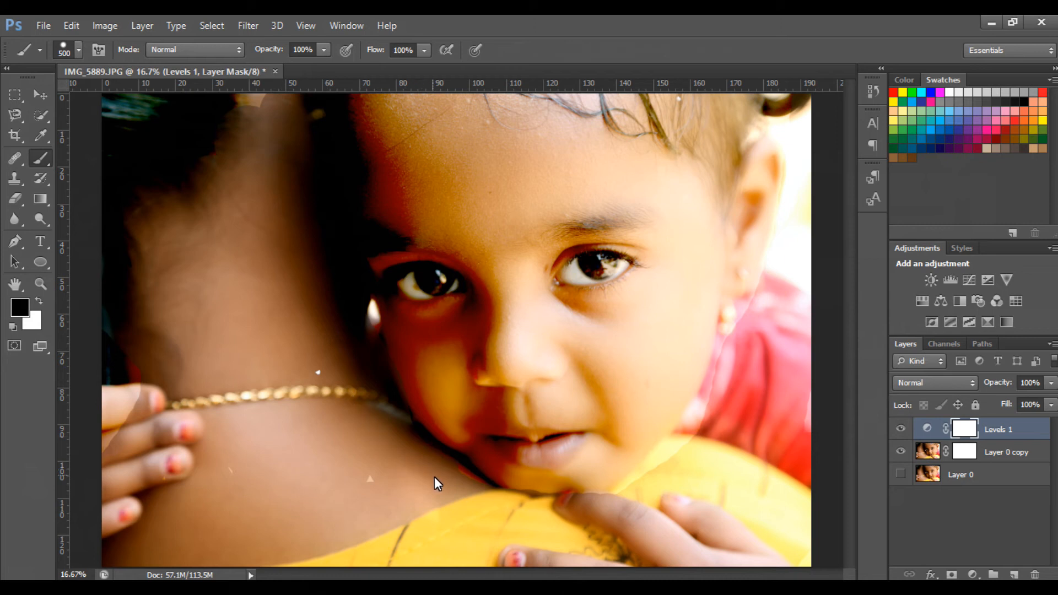
mouse_move(643, 513)
mouse_down()
mouse_move(678, 488)
mouse_move(710, 430)
mouse_up()
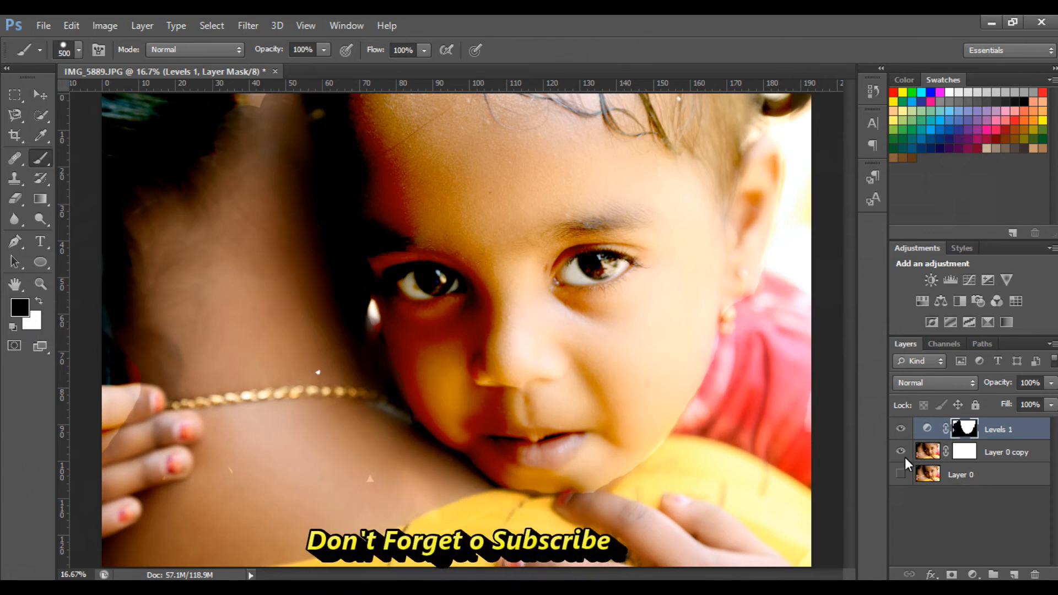
Step: Hide the Levels 1 adjustment layer to compare the image without it, and delete that layer
click(1020, 452)
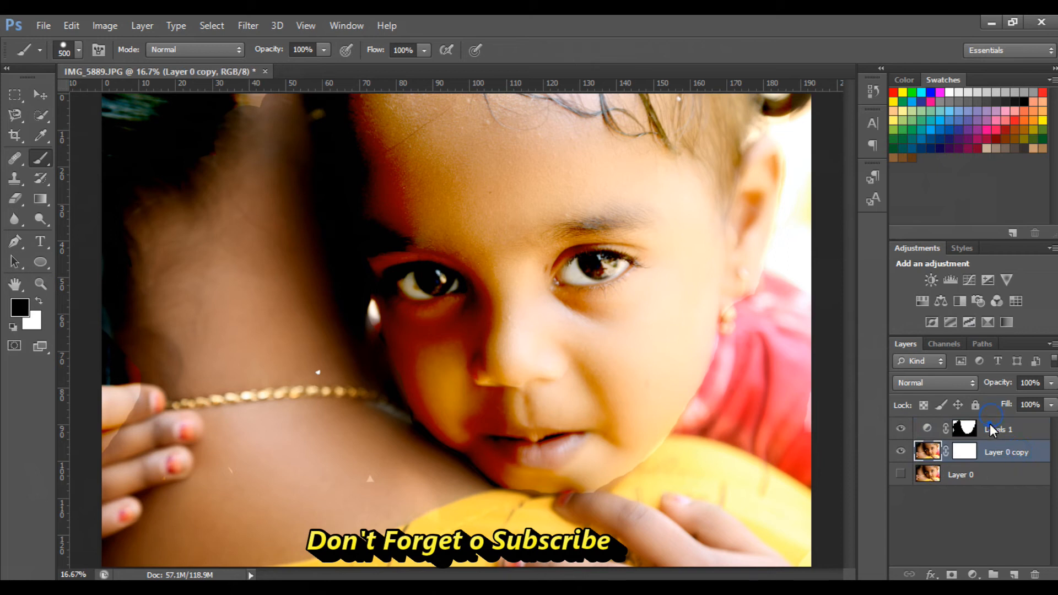
click(990, 429)
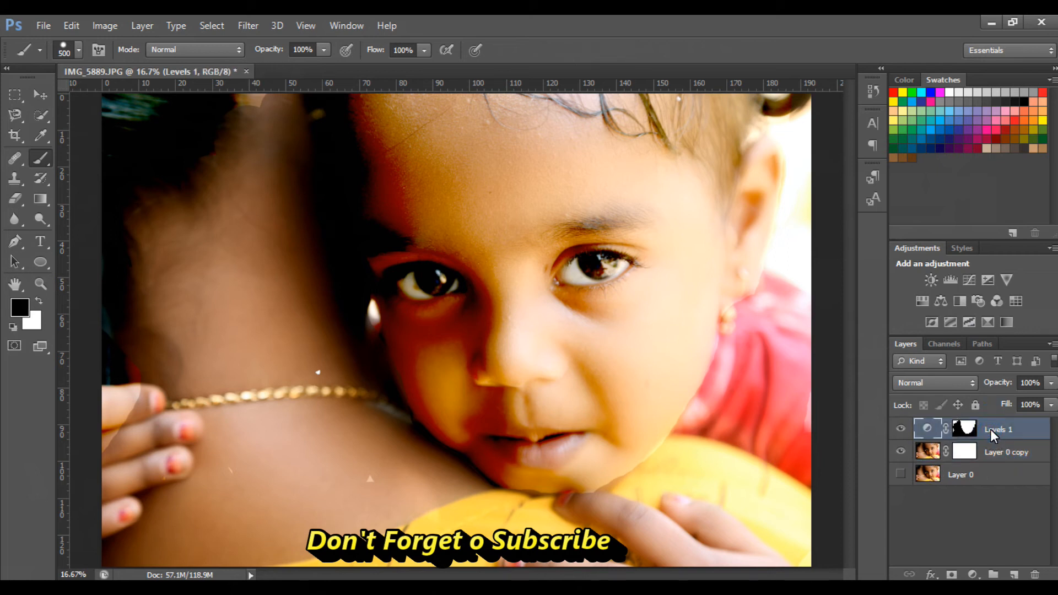
click(901, 429)
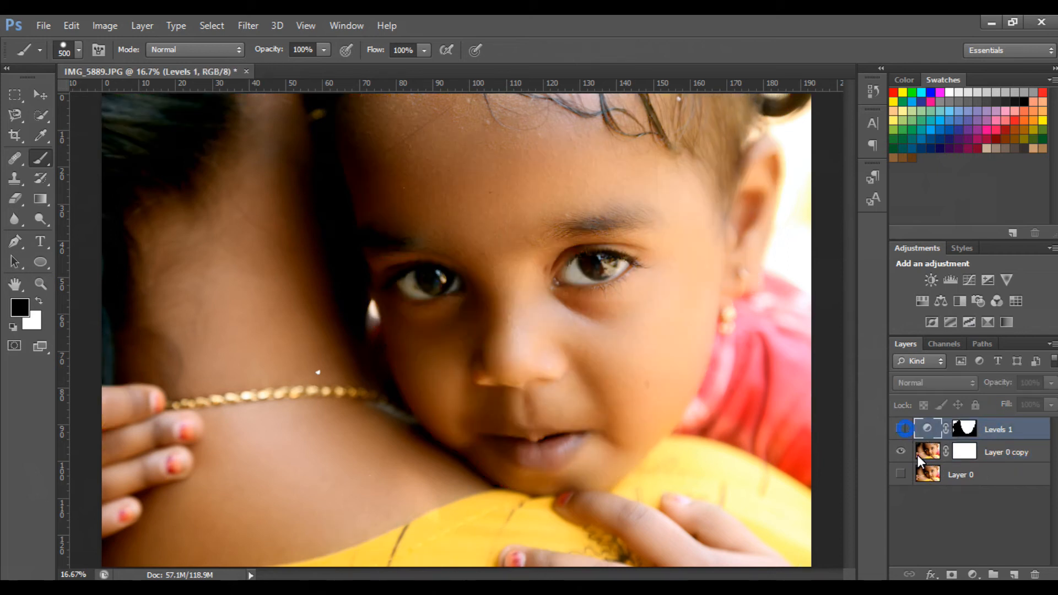
click(1004, 451)
click(996, 431)
key(Delete)
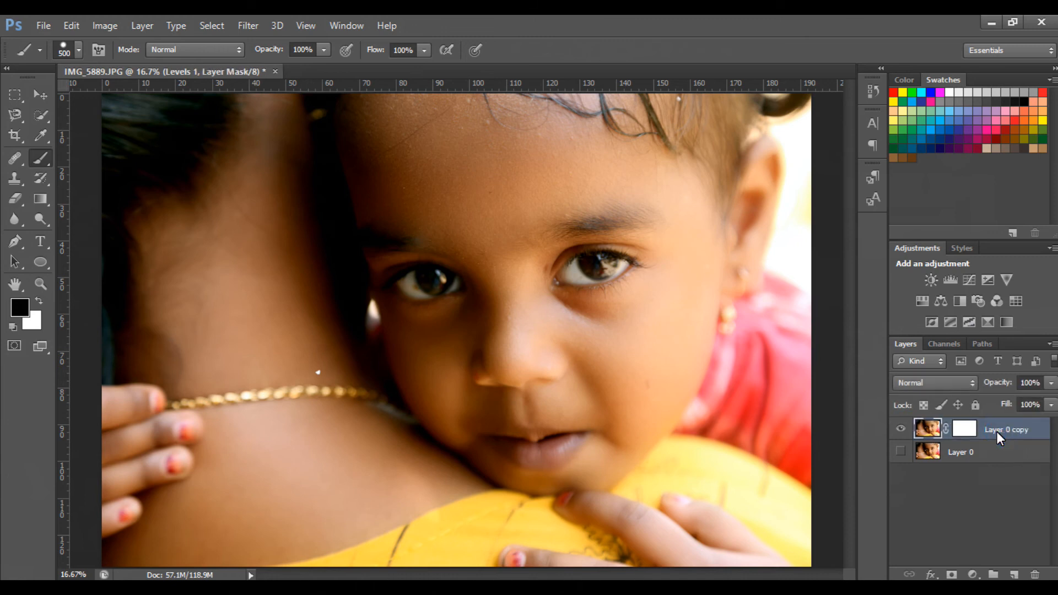
Step: Add a Black & White adjustment layer with the Default preset above Layer 0 copy
click(973, 574)
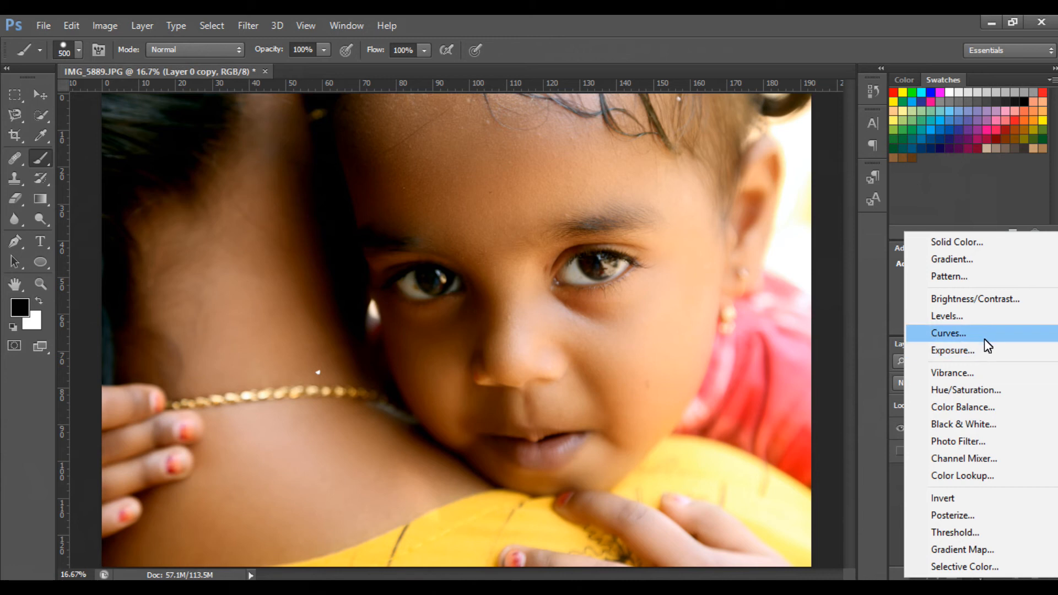
click(975, 440)
click(973, 574)
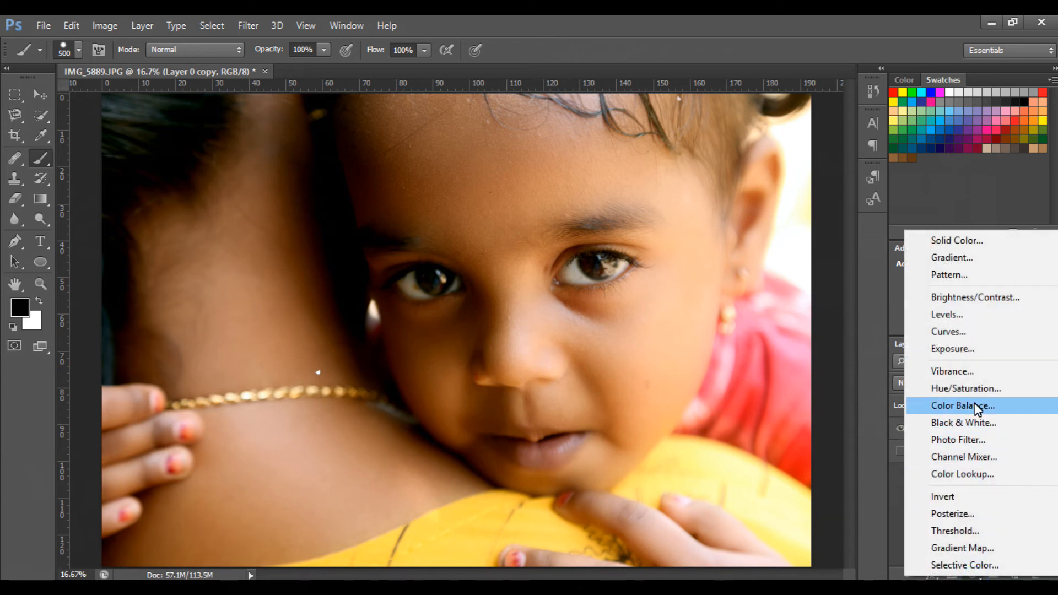
click(970, 422)
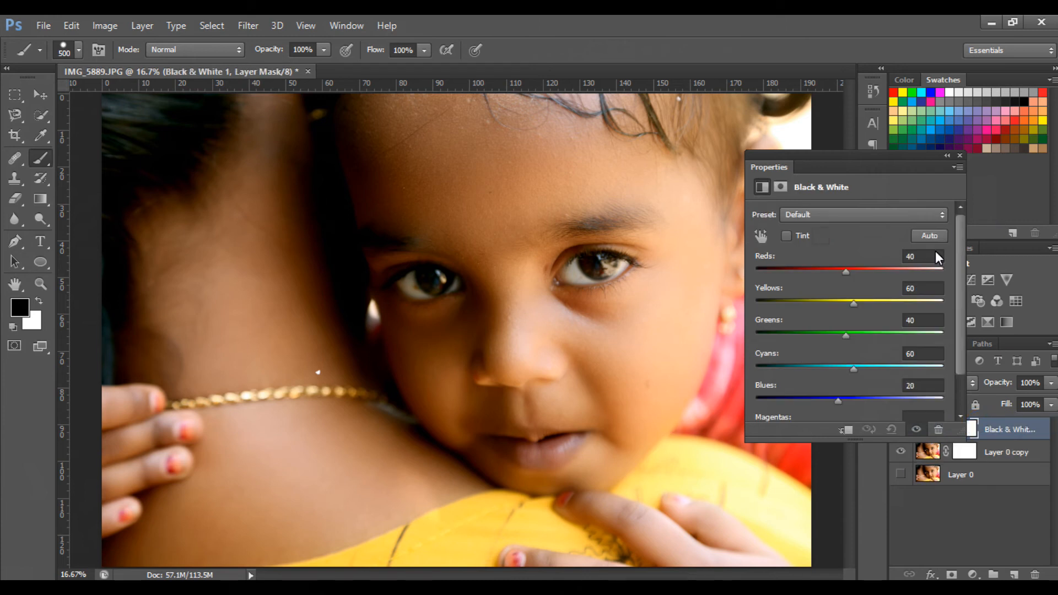
click(959, 156)
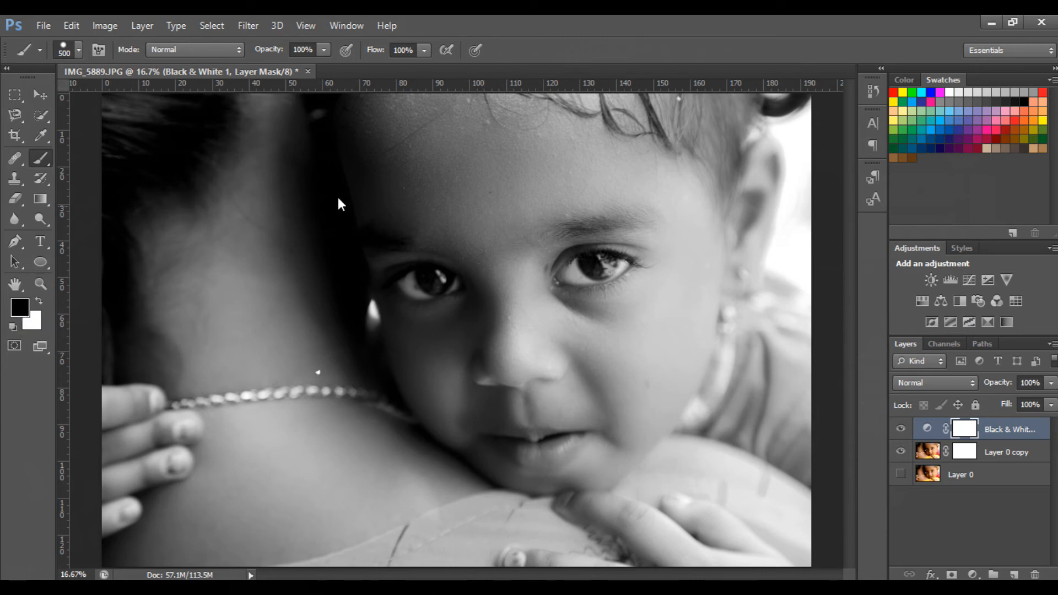
Step: Paint black on the Black & White mask to bring back colour on the child's face, ear and clothing
mouse_move(381, 134)
mouse_down()
mouse_move(389, 294)
mouse_move(540, 306)
mouse_move(581, 196)
mouse_up()
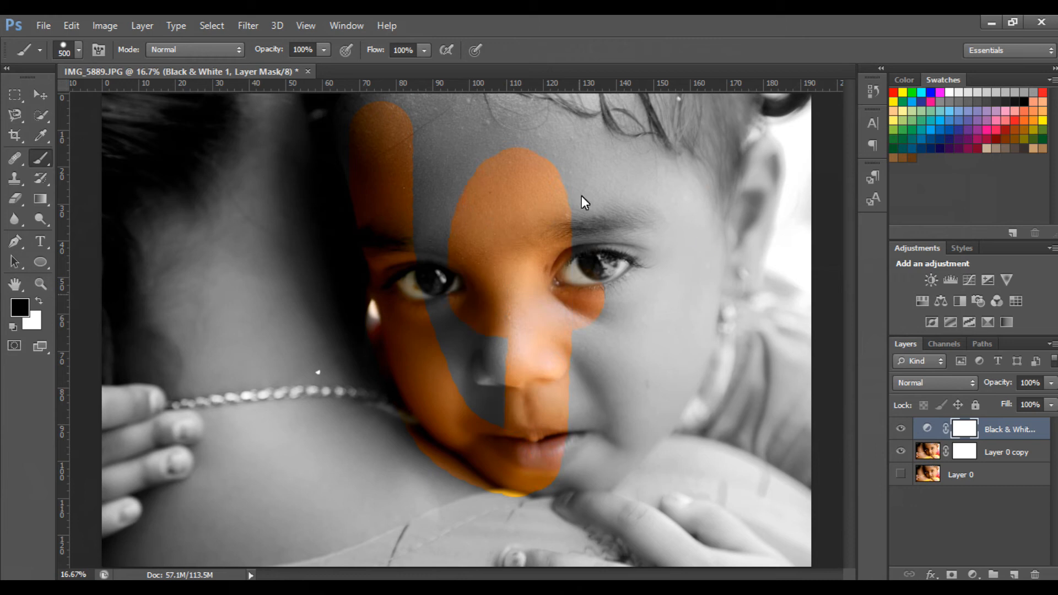
drag(461, 402, 549, 466)
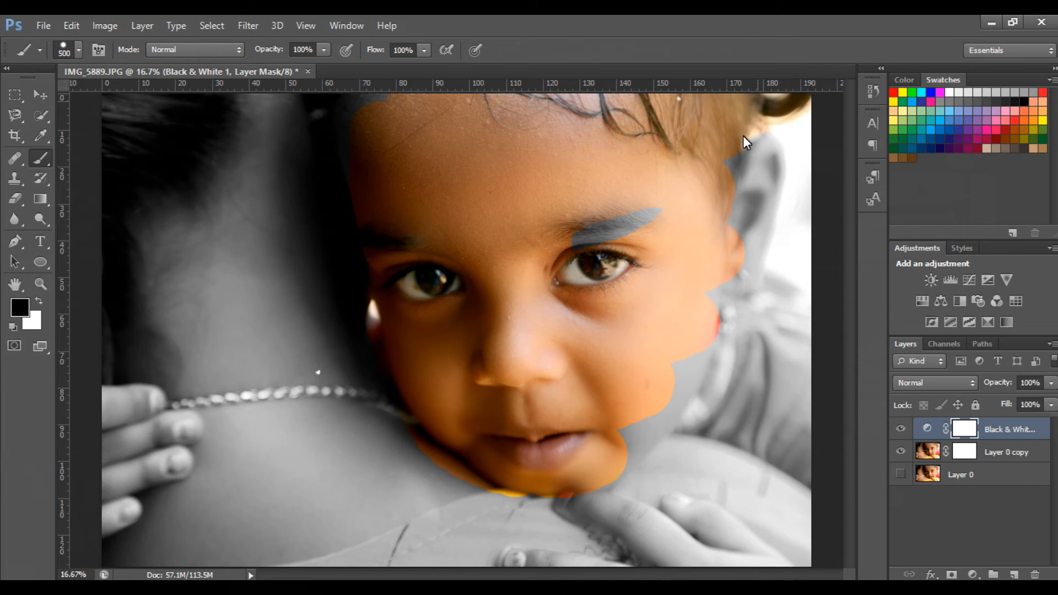
mouse_move(779, 206)
mouse_down()
mouse_move(754, 317)
mouse_move(792, 224)
mouse_move(742, 226)
mouse_move(702, 378)
mouse_move(653, 459)
mouse_up()
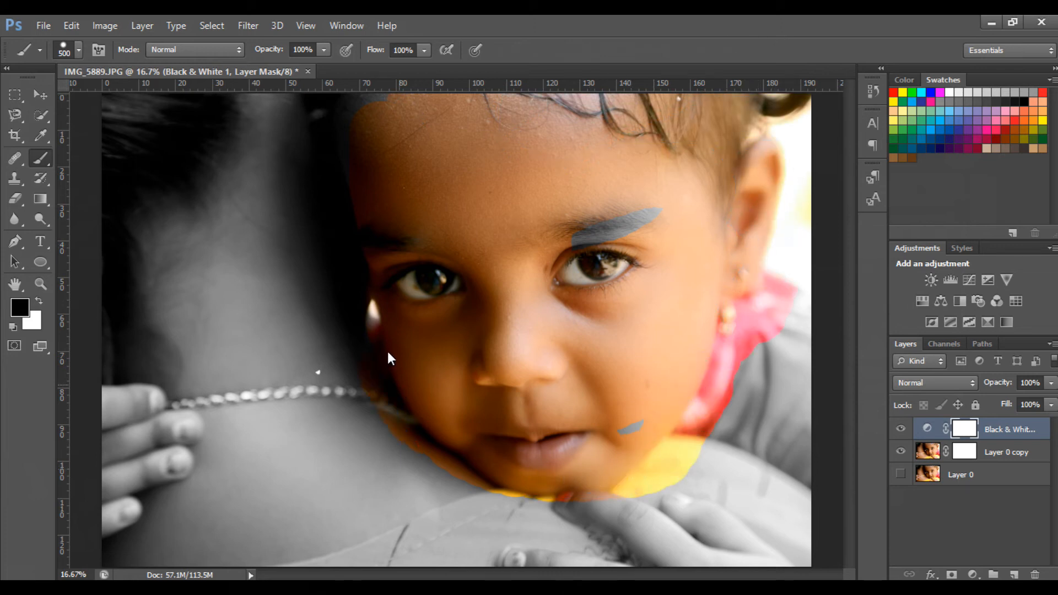
mouse_move(727, 386)
mouse_down()
mouse_move(794, 274)
mouse_move(748, 409)
mouse_move(782, 480)
mouse_move(818, 481)
mouse_move(628, 515)
mouse_move(640, 555)
mouse_move(855, 573)
mouse_up()
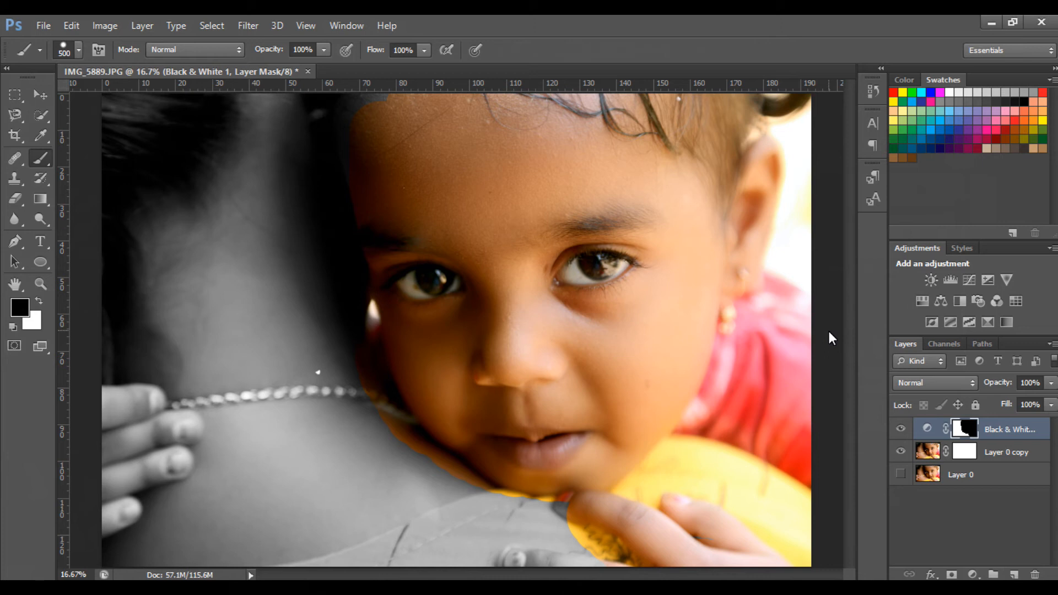
Step: Paint white on the Black & White mask everywhere except the child's lips, and toggle the adjustment's visibility to compare
click(38, 301)
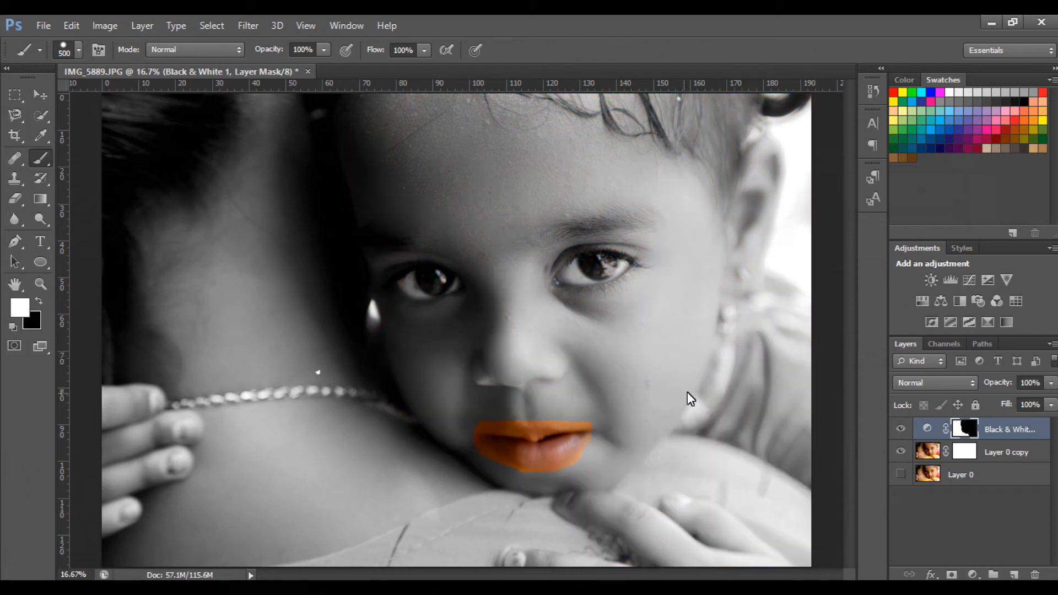
click(902, 433)
click(902, 433)
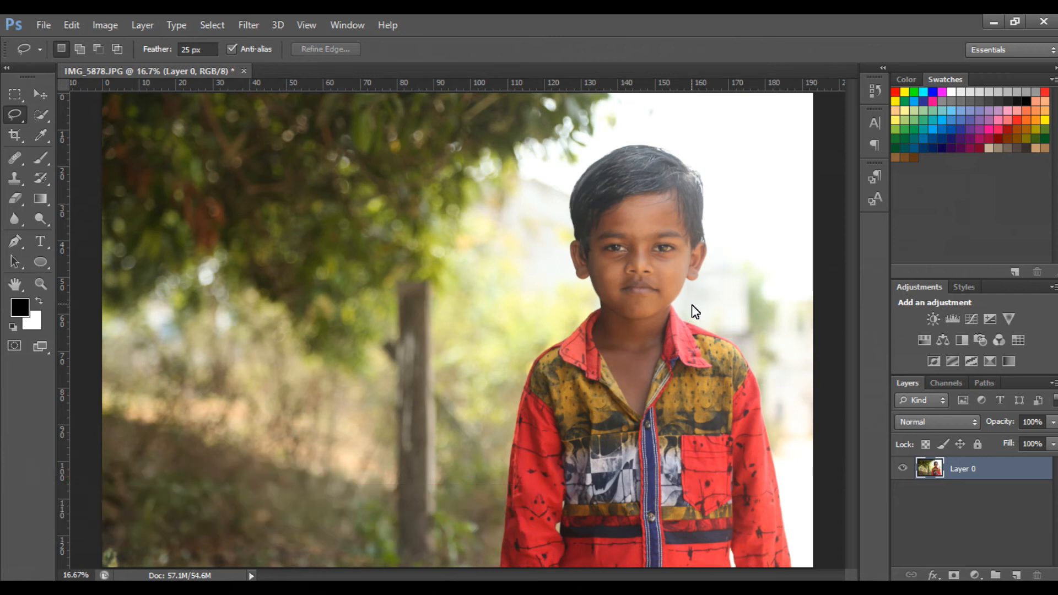
Step: Duplicate Layer 0 in IMG_5878.JPG and look through the available image adjustments
key(ctrl+j)
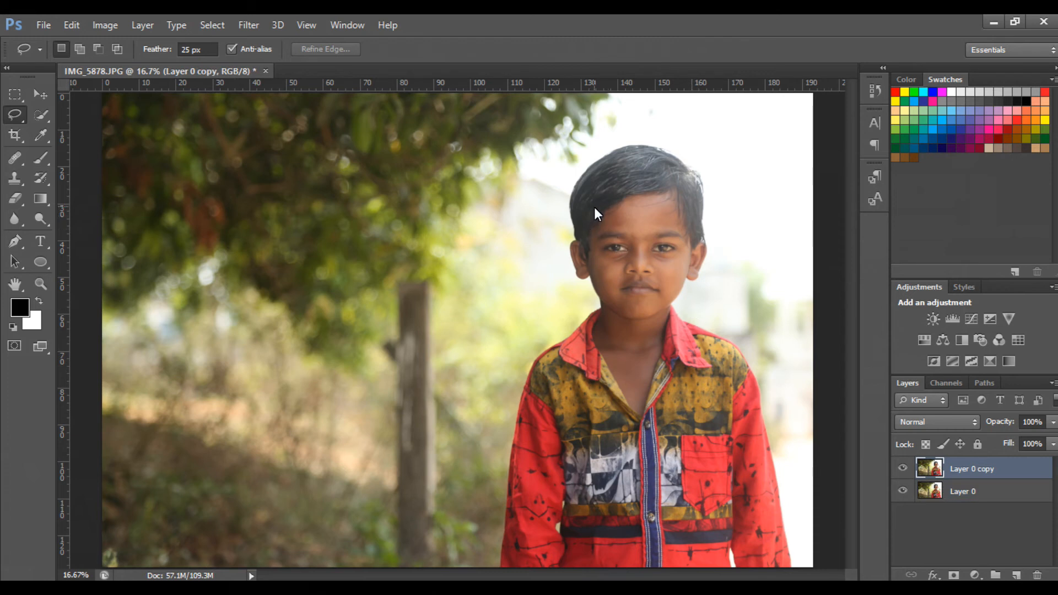
click(118, 25)
mouse_move(126, 62)
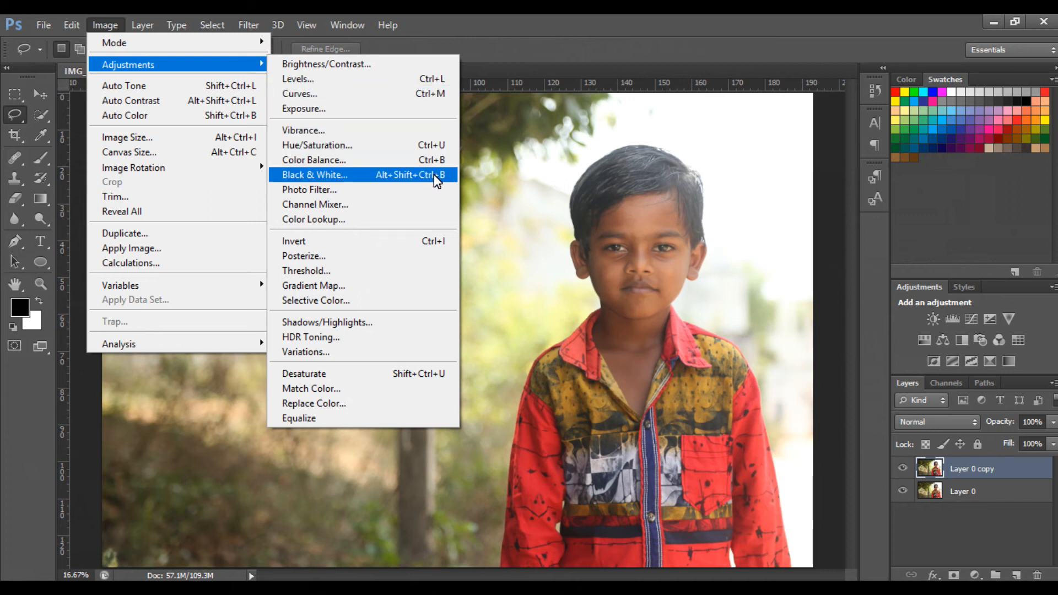
key(Escape)
key(Escape)
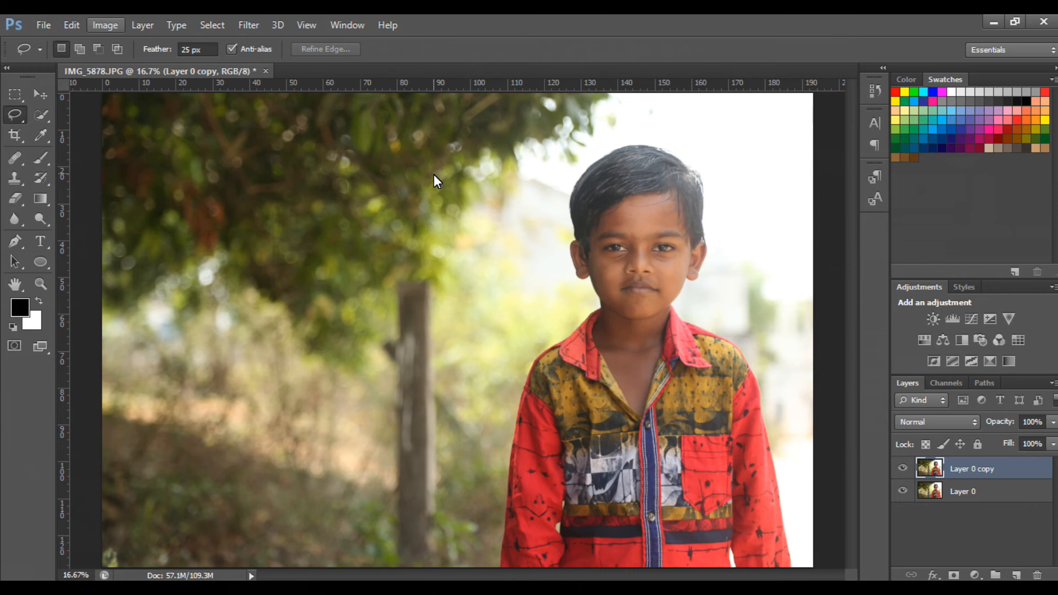
Step: Apply Auto Color to Layer 0 copy and try the automatic Levels correction on it
click(104, 25)
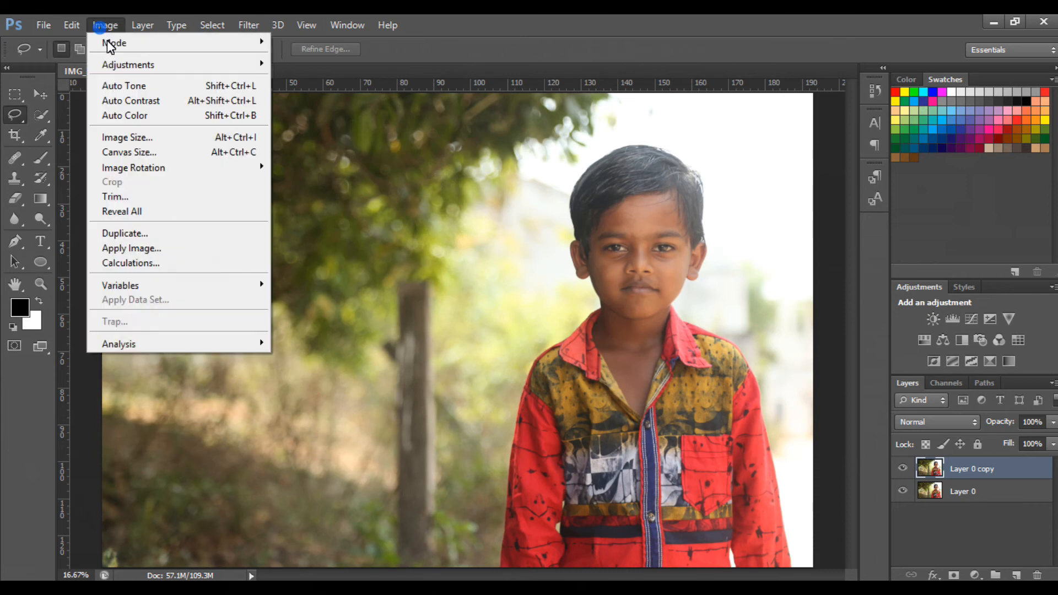
click(161, 114)
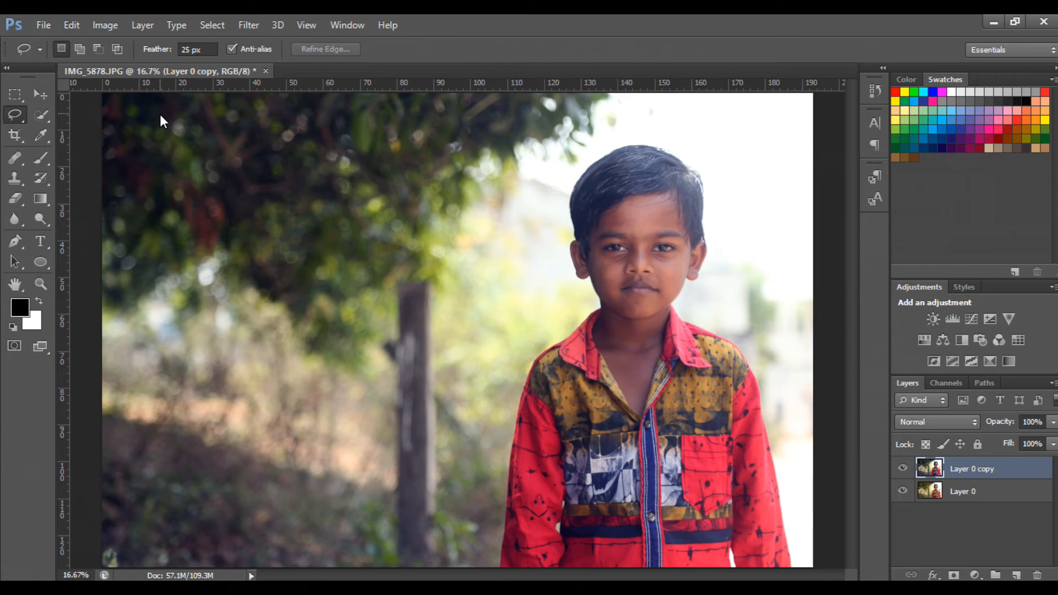
click(106, 26)
click(130, 64)
click(286, 84)
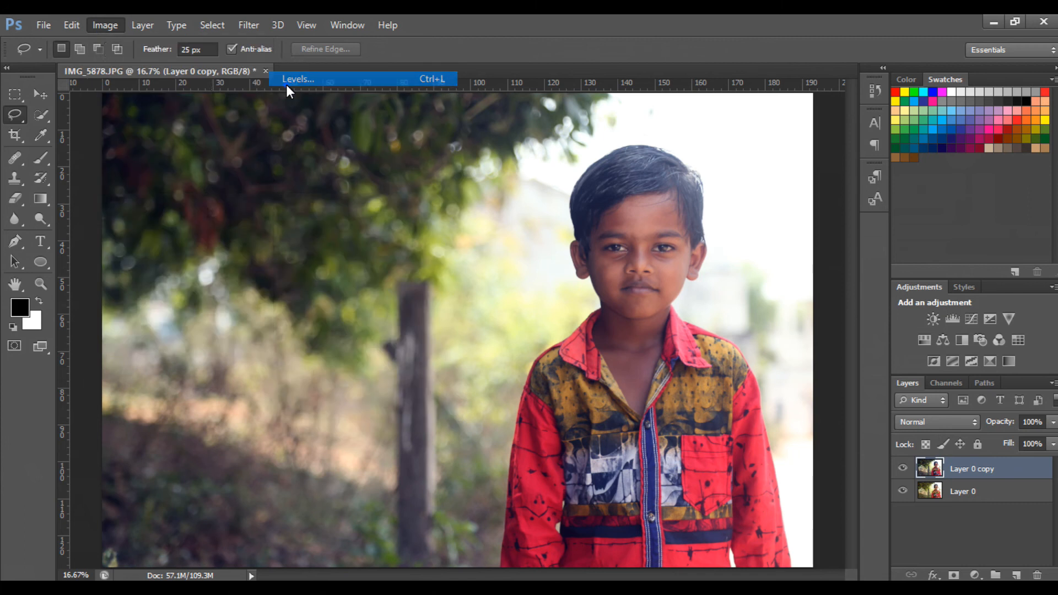
click(373, 280)
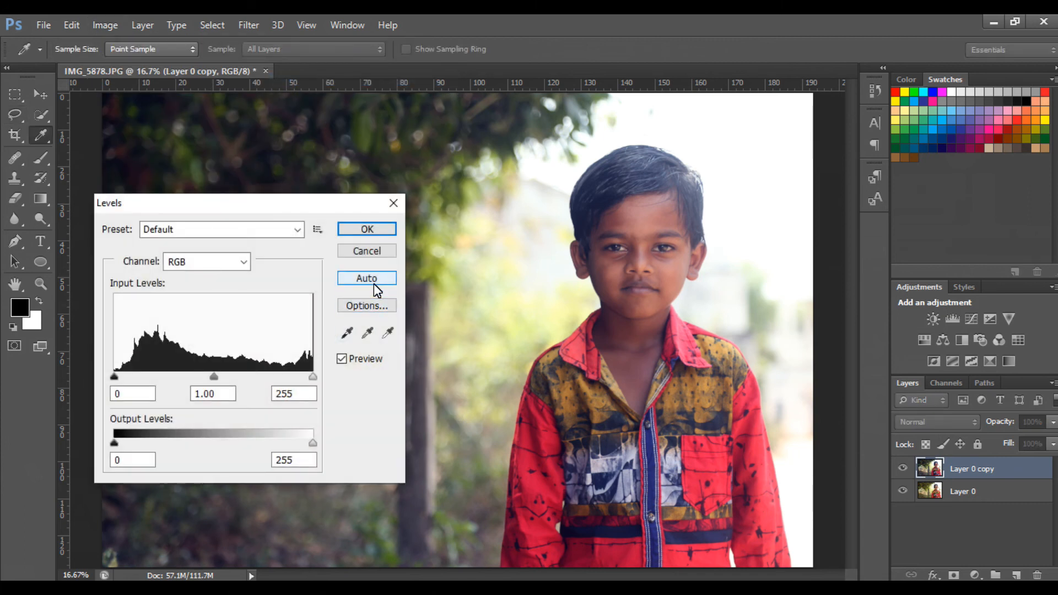
click(386, 202)
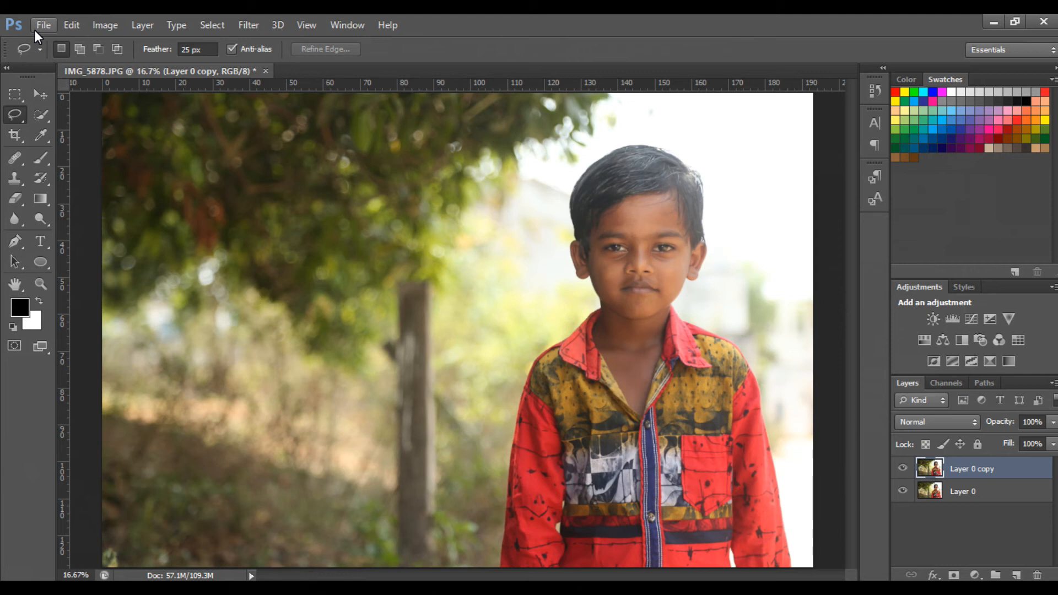
Step: Try a brightness of -50 on Layer 0 copy with Brightness/Contrast, and reset the brightness to 0
click(117, 25)
mouse_move(135, 64)
click(365, 63)
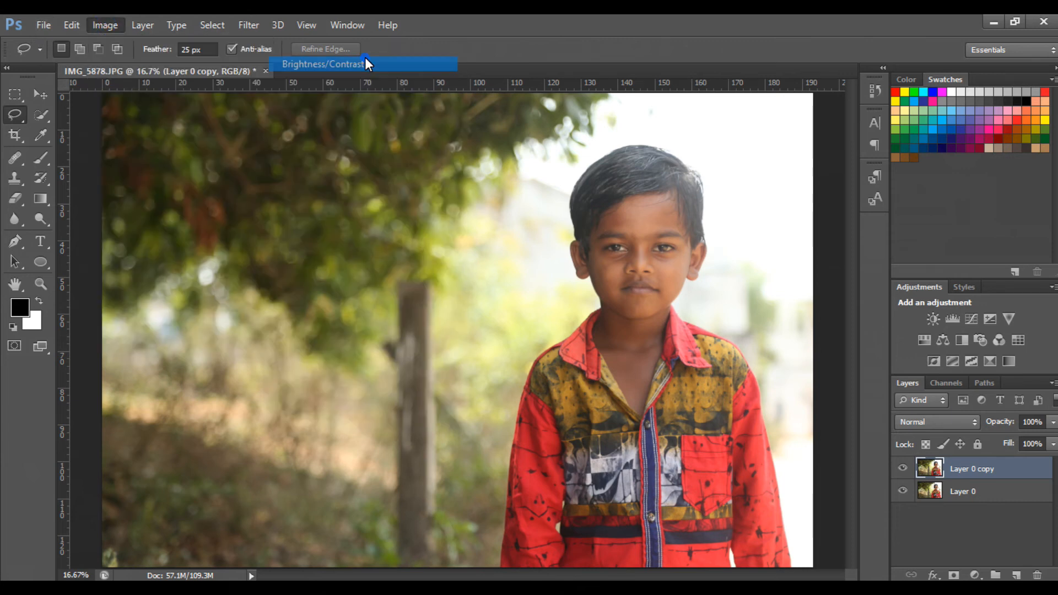
drag(254, 337, 228, 333)
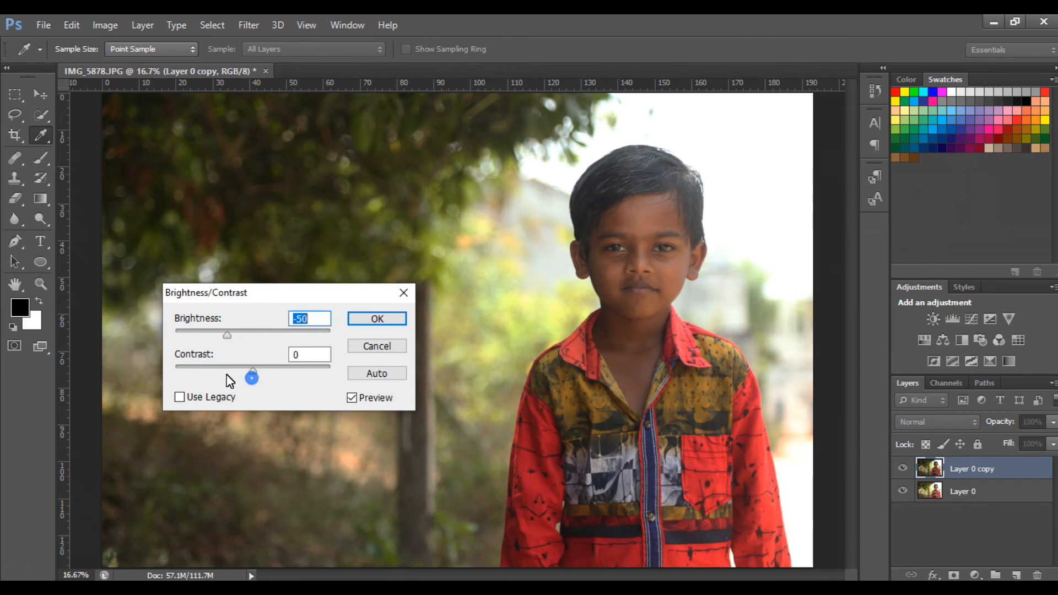
click(311, 317)
double_click(312, 317)
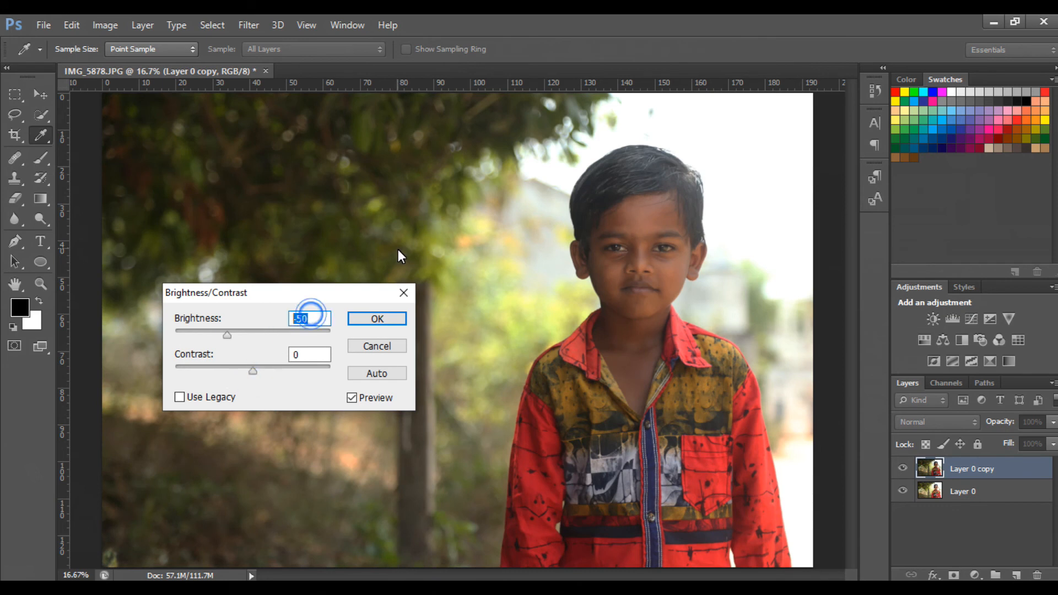
text(20)
key(BackSpace)
key(BackSpace)
text(0)
Step: Try the automatic Brightness/Contrast correction on Layer 0 copy and discard it
click(399, 377)
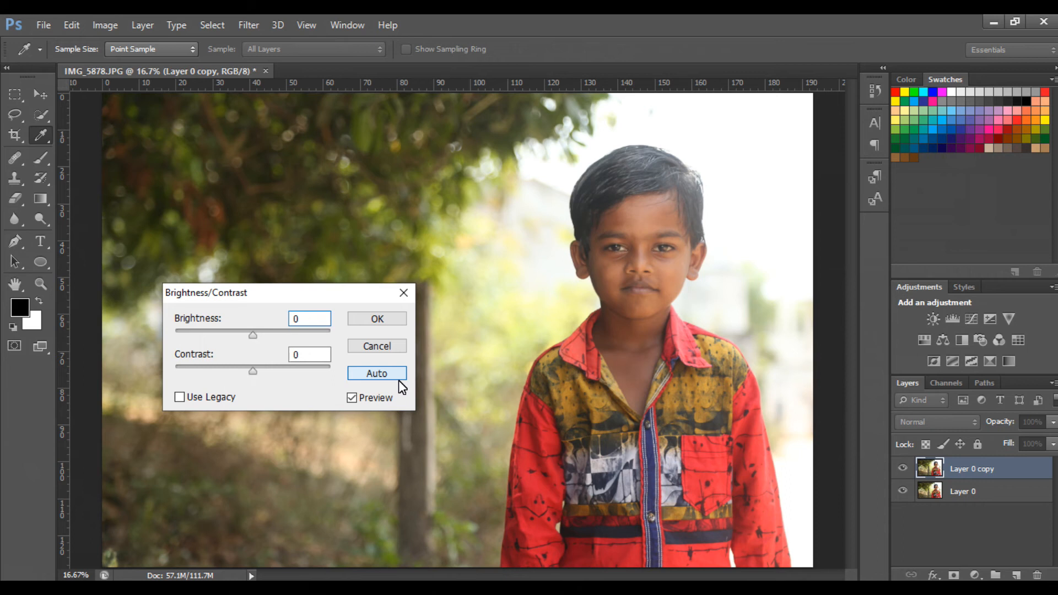
click(398, 379)
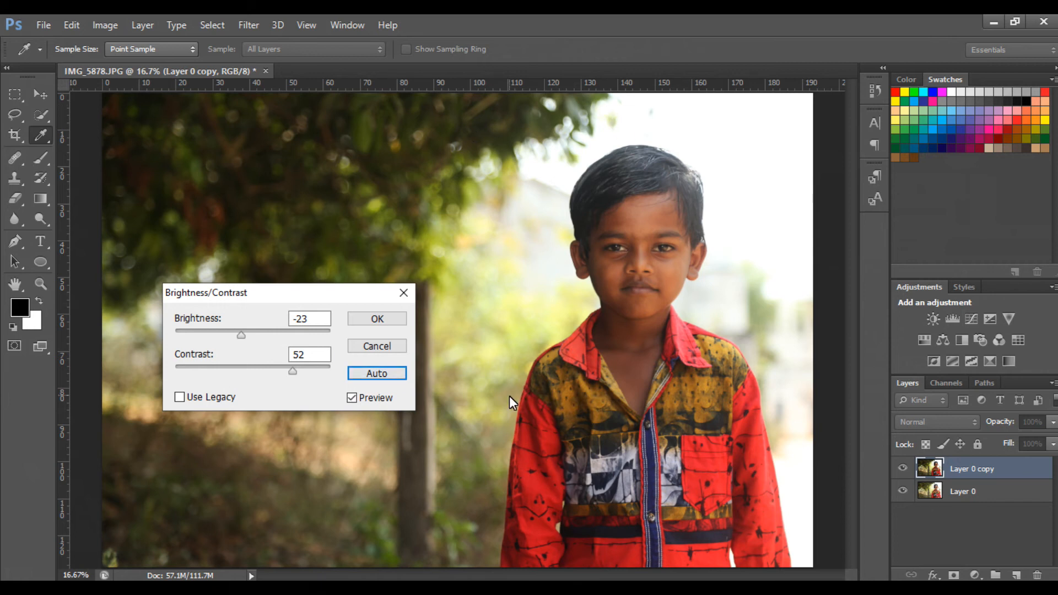
click(370, 345)
key(l)
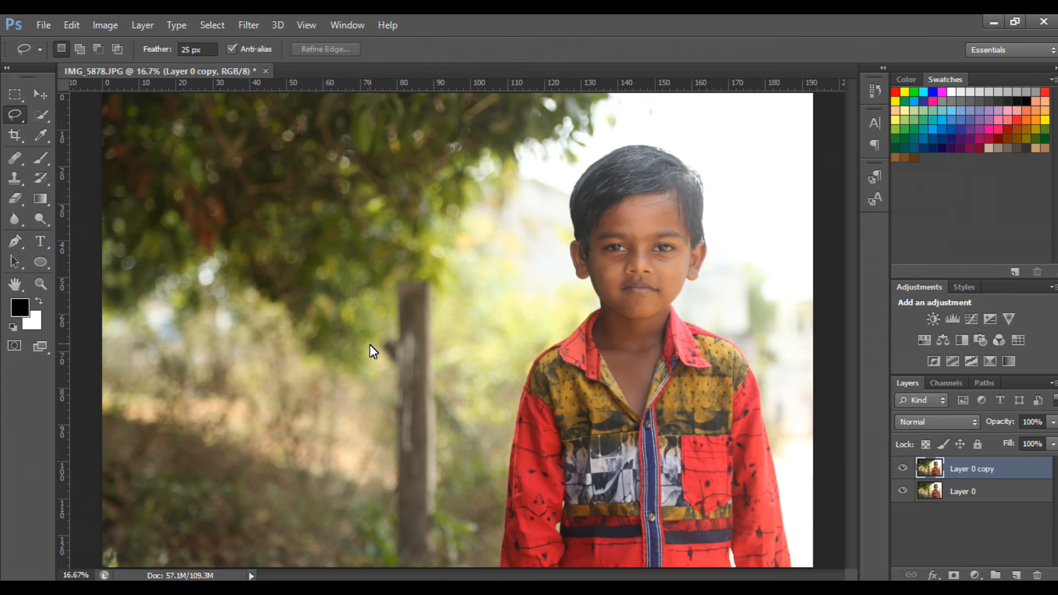
Step: Try a Levels adjustment on Layer 0 copy, raising the RGB shadows, brightening the midtones and lowering the highlight input
click(106, 24)
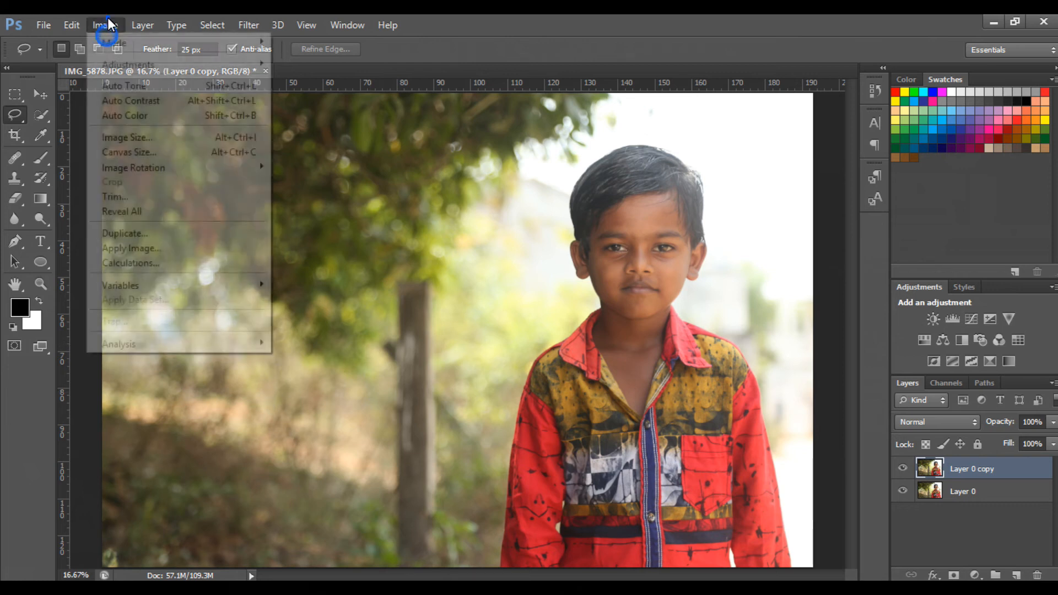
mouse_move(124, 61)
click(332, 78)
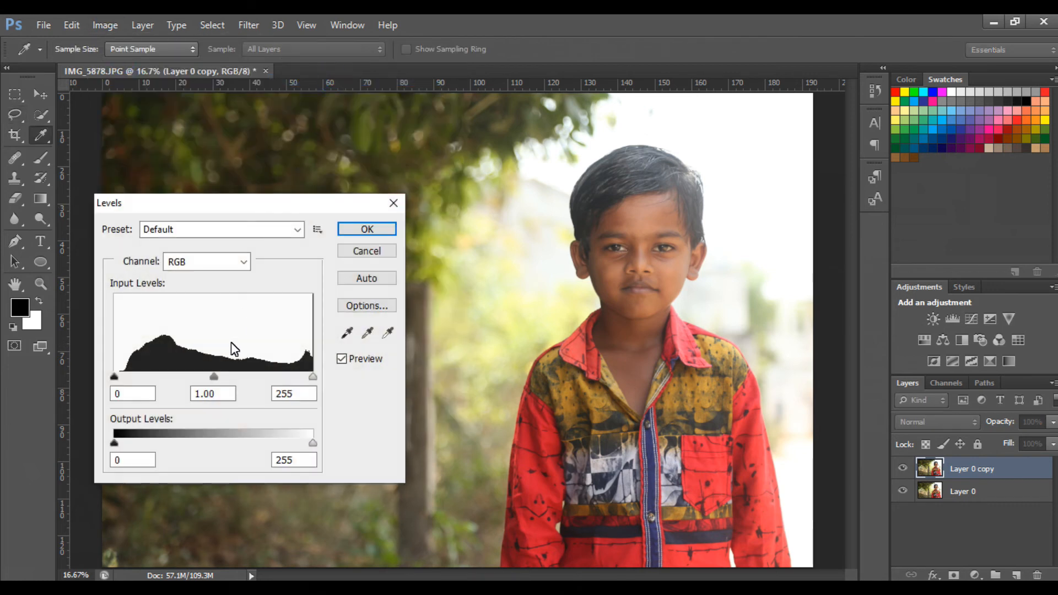
click(201, 261)
click(197, 278)
drag(115, 377, 128, 377)
drag(220, 377, 193, 377)
drag(312, 377, 290, 376)
Step: Set the Red channel's Levels input to a shadow value of 30 and a midtone value of 1.39
click(237, 263)
click(206, 291)
drag(114, 377, 137, 377)
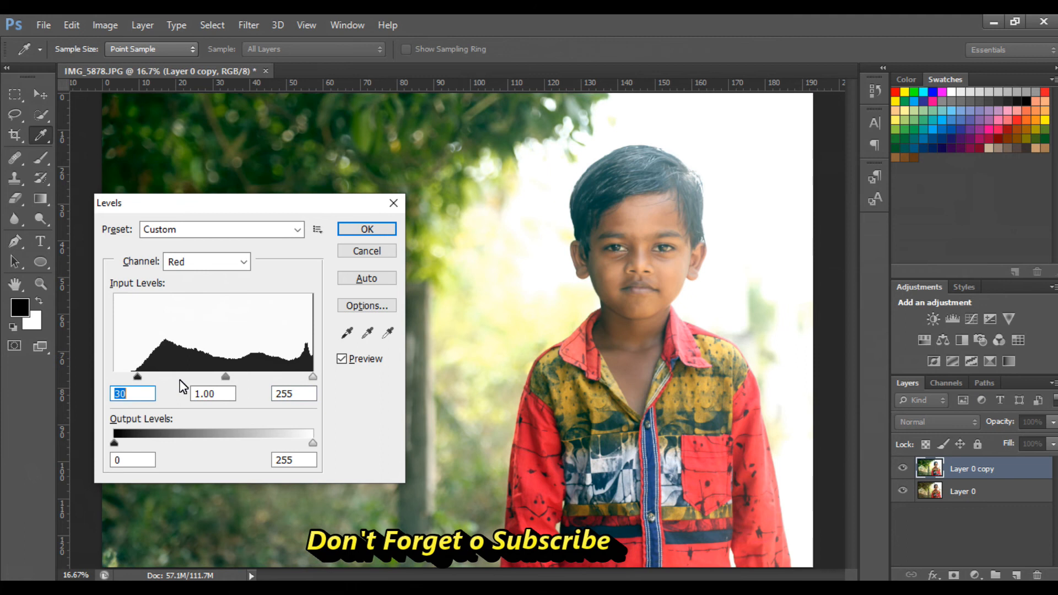
drag(226, 377, 204, 377)
Step: Set the Green channel's Levels input to a shadow value of 39 and a midtone value of 1.35
click(222, 262)
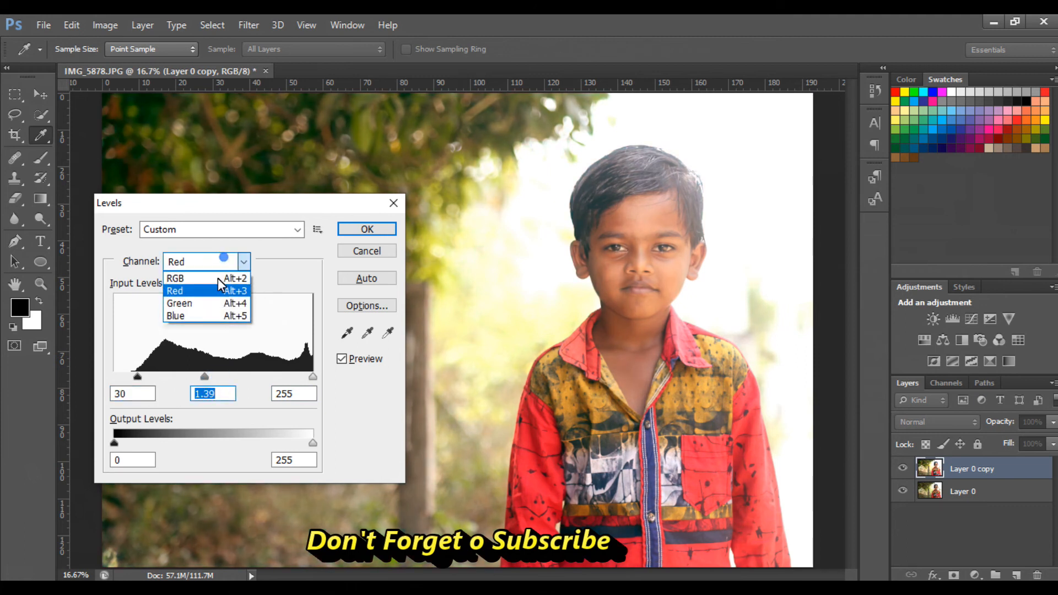
click(213, 293)
click(113, 375)
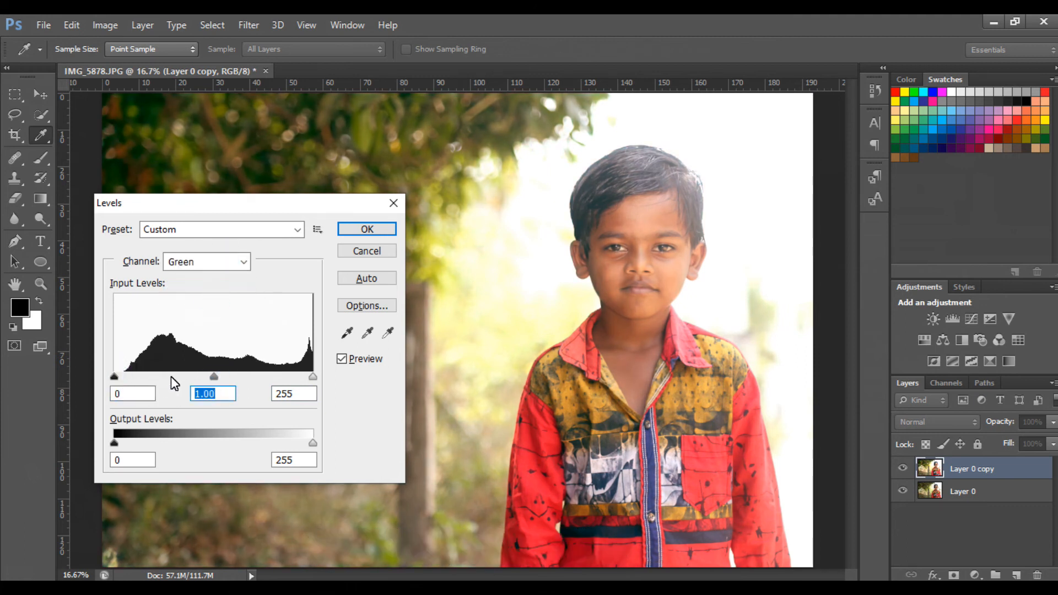
click(110, 374)
drag(115, 377, 145, 377)
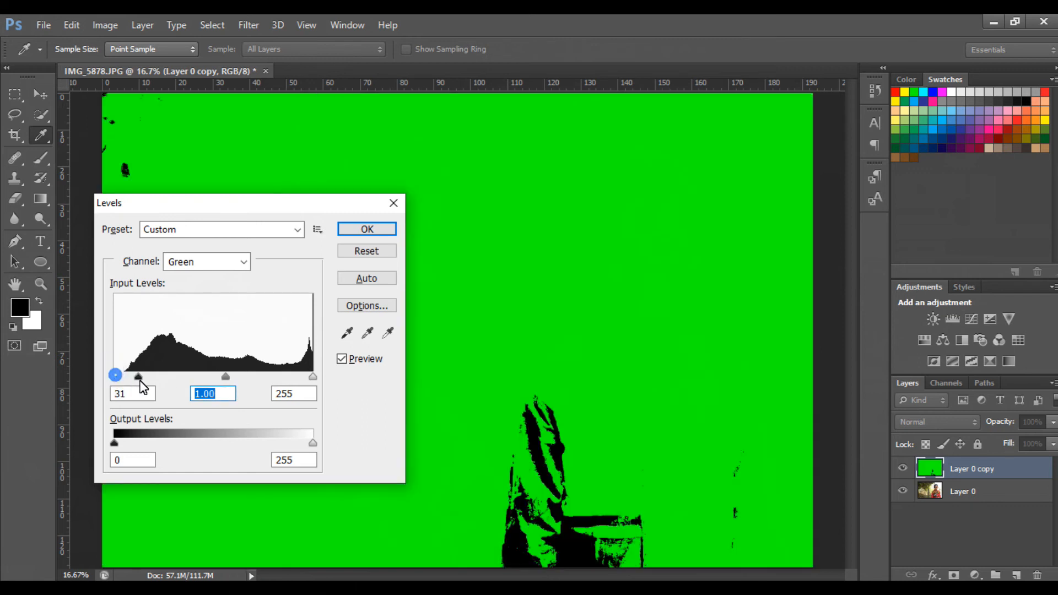
drag(226, 384, 209, 378)
Step: Set the Blue channel's shadow input level to 40, apply the Levels adjustment and undo it
click(207, 262)
click(190, 308)
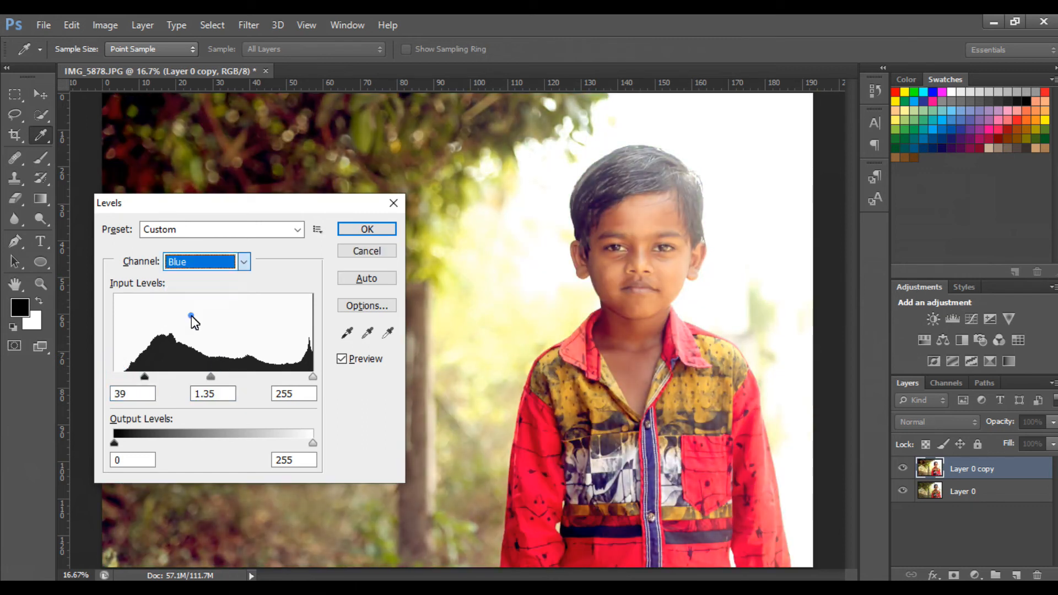
click(114, 379)
drag(117, 382, 145, 377)
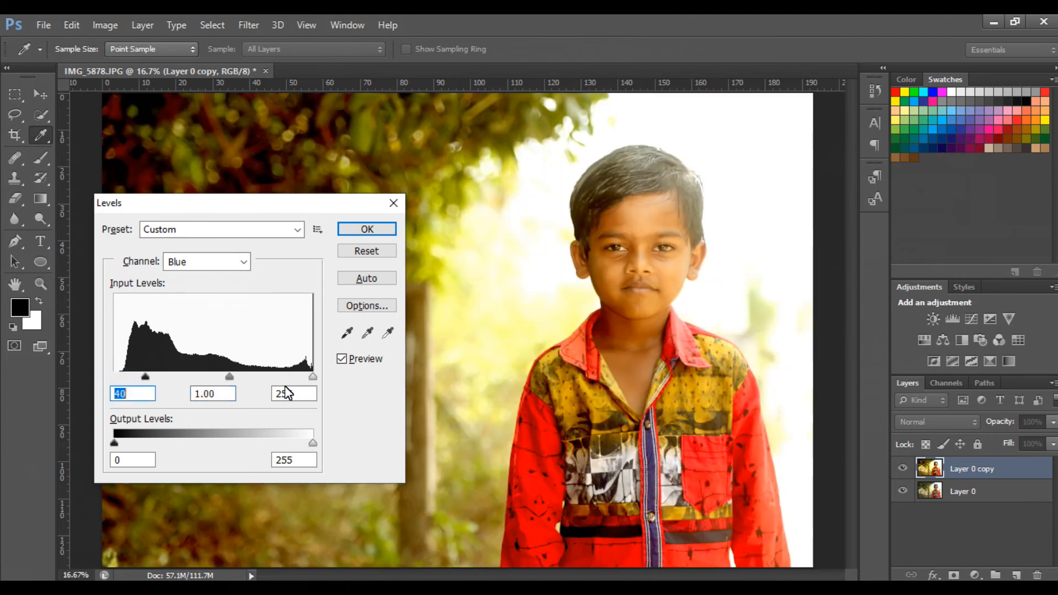
alt+click(309, 380)
key(Return)
key(ctrl+z)
Step: Try a Curves adjustment on Layer 0 copy by pulling the middle of the RGB curve upward, and discard it
click(98, 26)
mouse_move(152, 64)
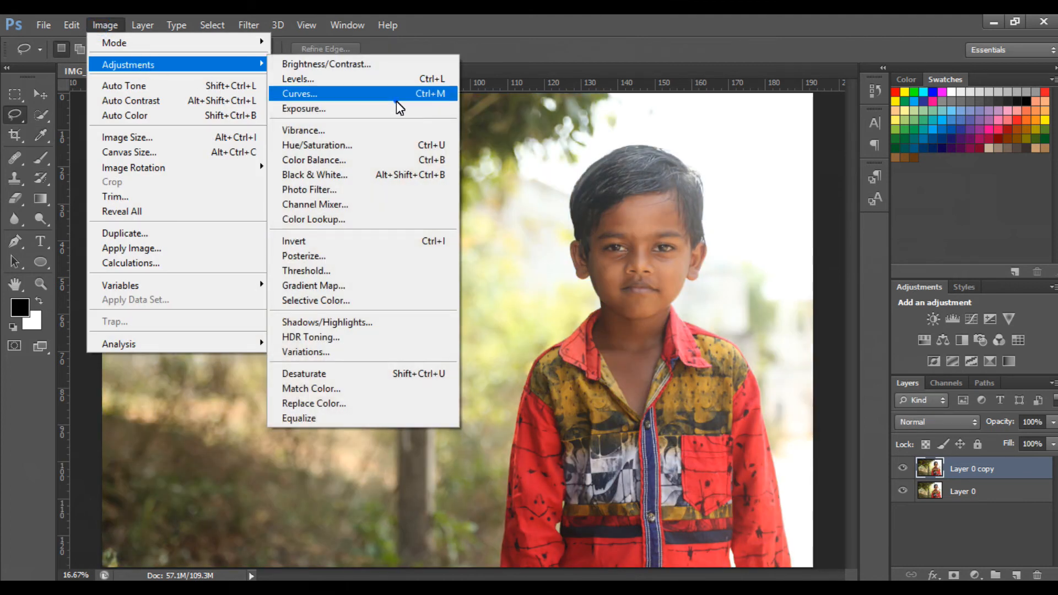
click(396, 101)
drag(456, 90, 190, 216)
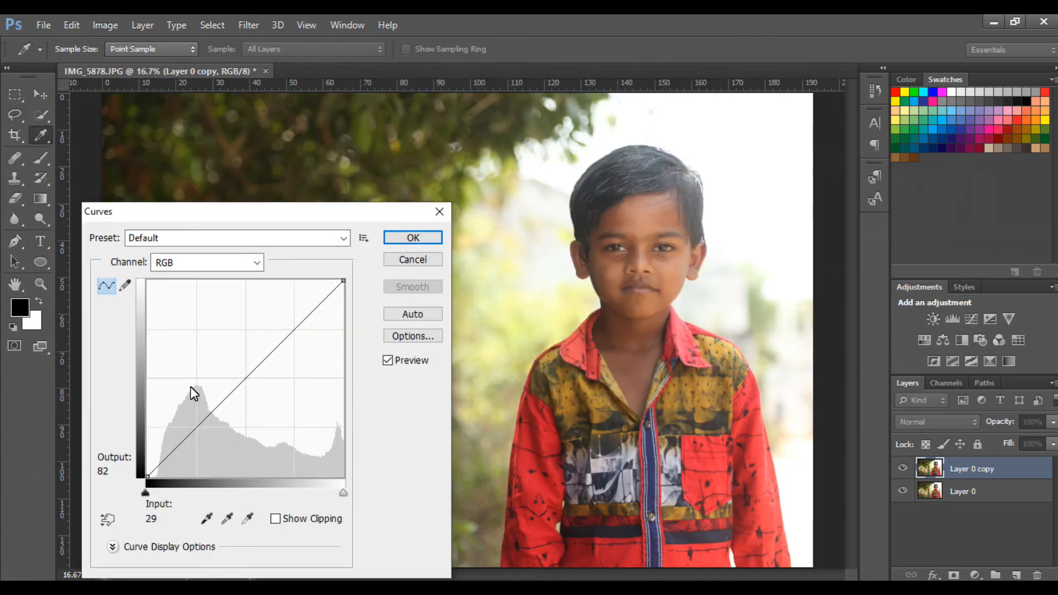
mouse_move(245, 383)
mouse_down()
mouse_move(213, 365)
mouse_move(345, 310)
mouse_up()
click(412, 261)
key(l)
Step: Try an Exposure adjustment on Layer 0 copy, testing several values down to an exposure of 0.5
click(112, 24)
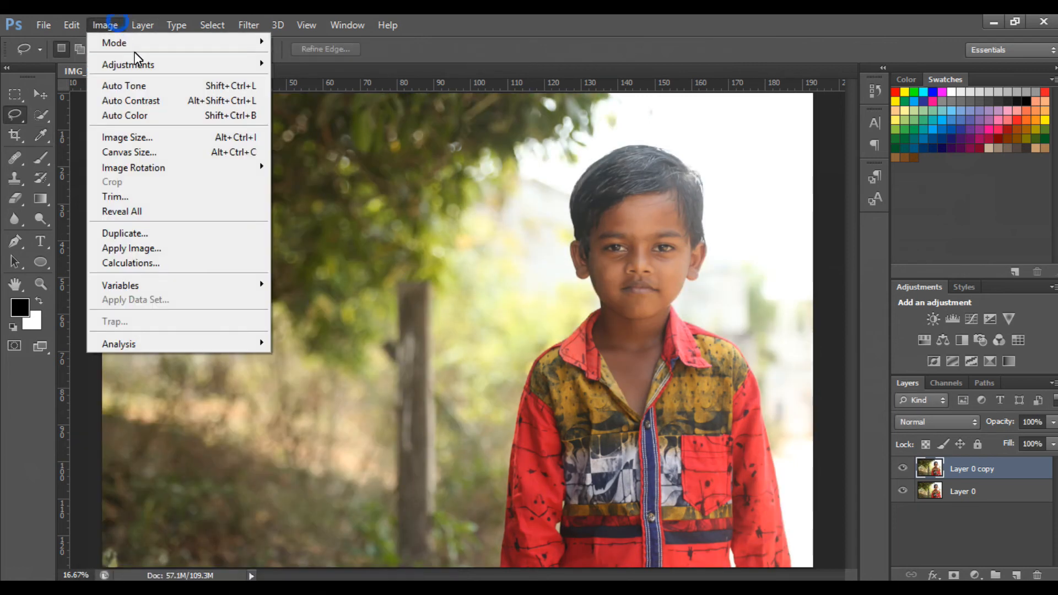
click(135, 65)
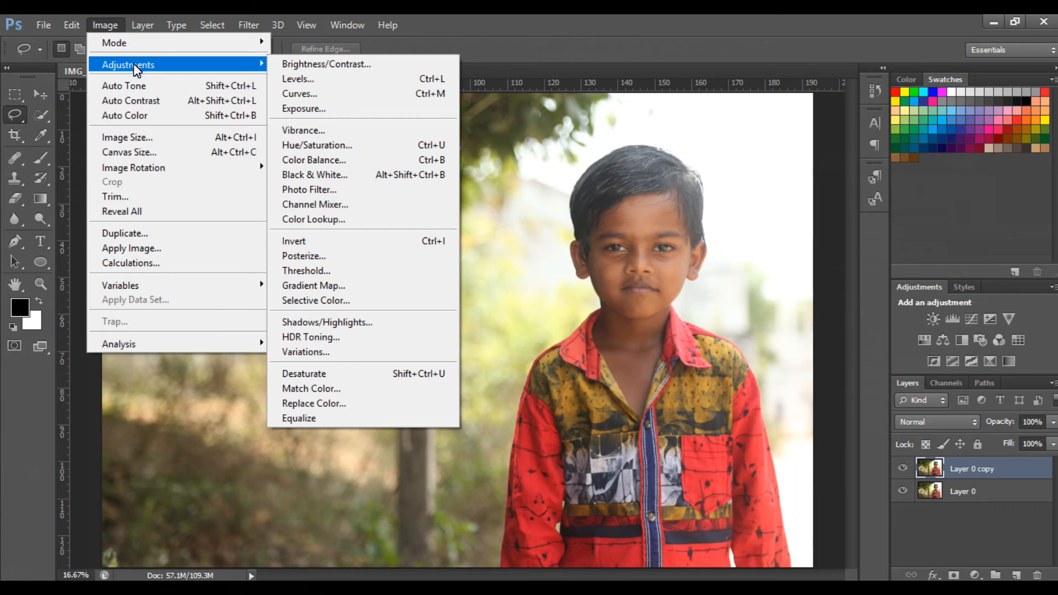
click(402, 109)
drag(720, 161, 246, 187)
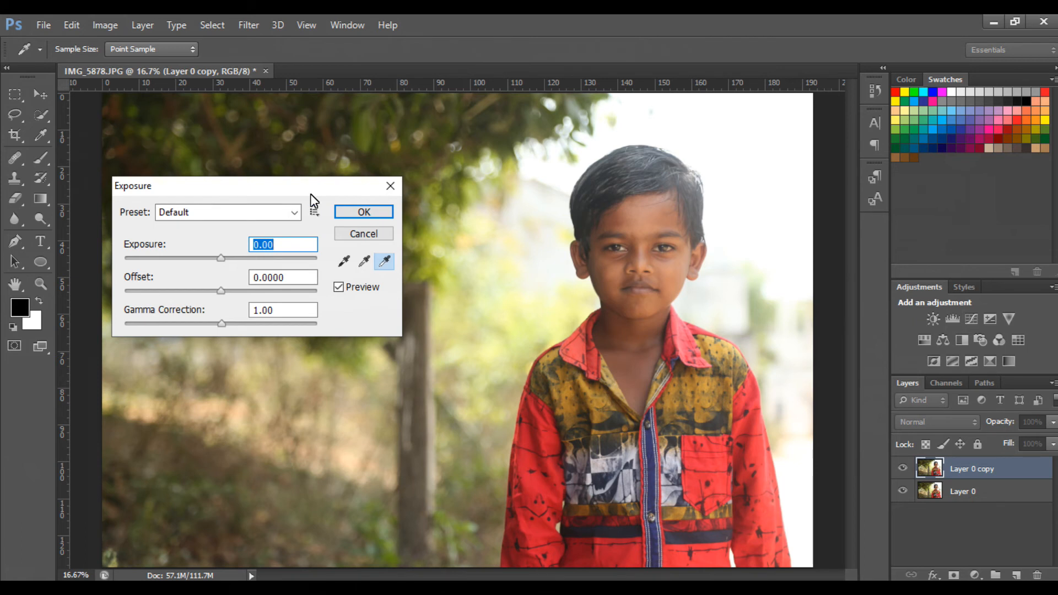
text(3)
click(284, 237)
text(2.)
drag(269, 243, 156, 236)
text(1)
text(0.)
text(5)
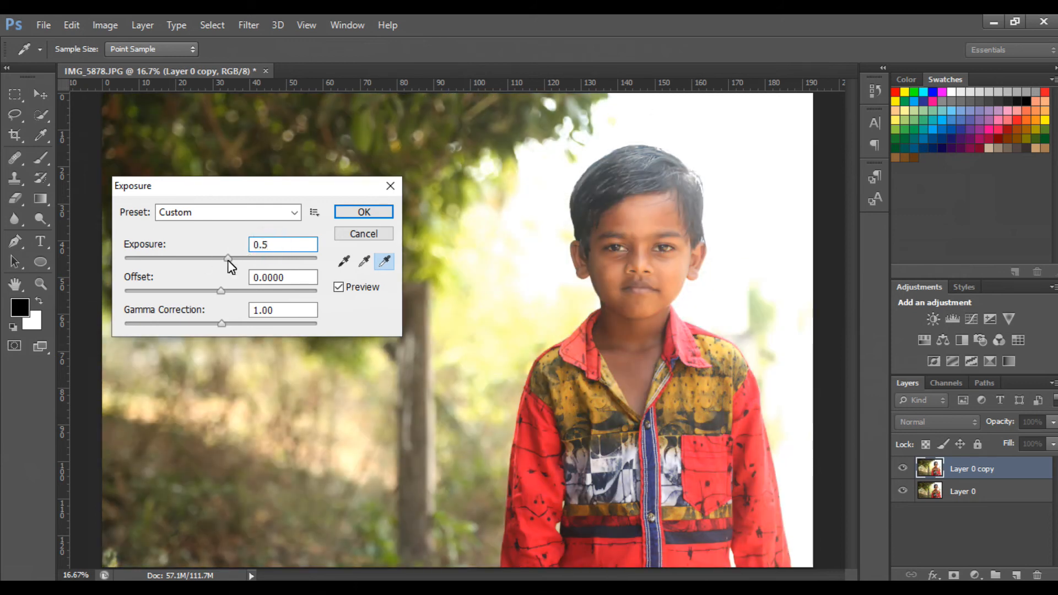
Step: Reset the exposure to 0, try an offset of +0.3130 with gamma correction 0.33, and discard the adjustment
drag(280, 249, 220, 243)
text(0)
click(301, 281)
drag(221, 291, 281, 293)
drag(221, 324, 284, 328)
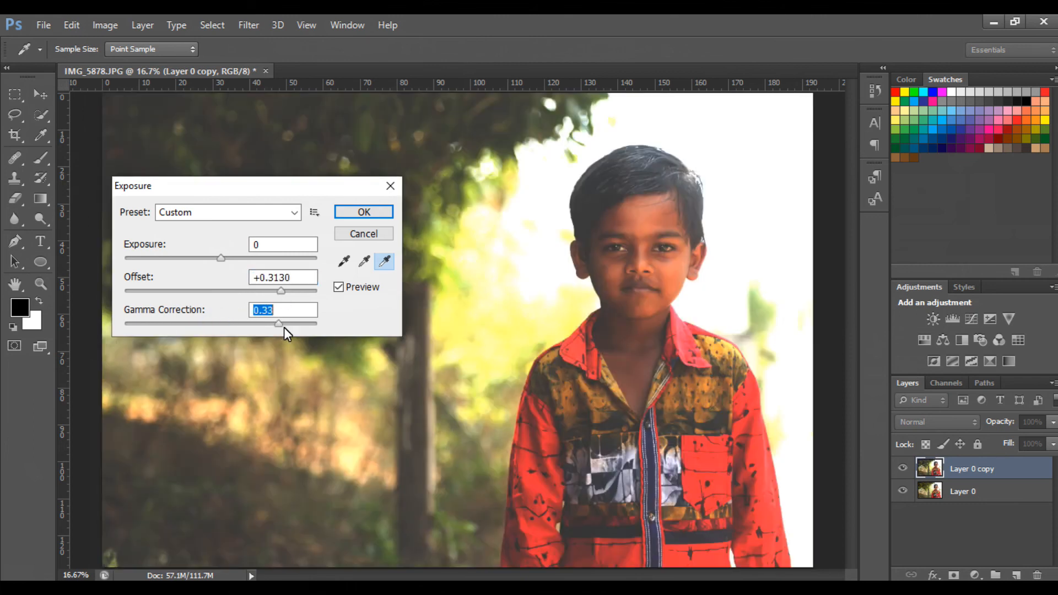
click(356, 233)
key(l)
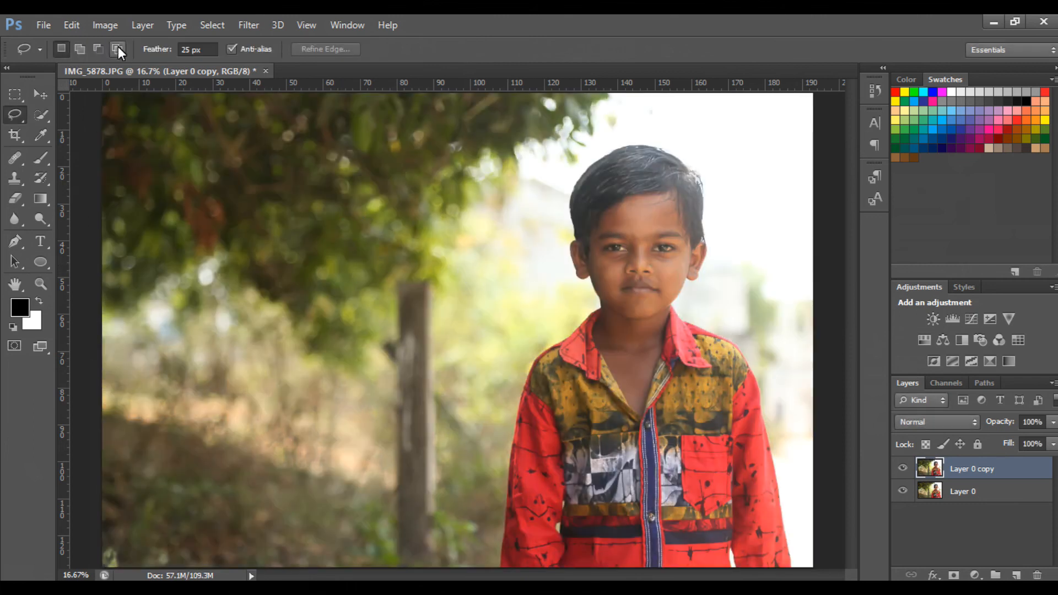
Step: Try the Black & White adjustment on Layer 0 copy with its default settings, and undo it
click(105, 25)
mouse_move(121, 60)
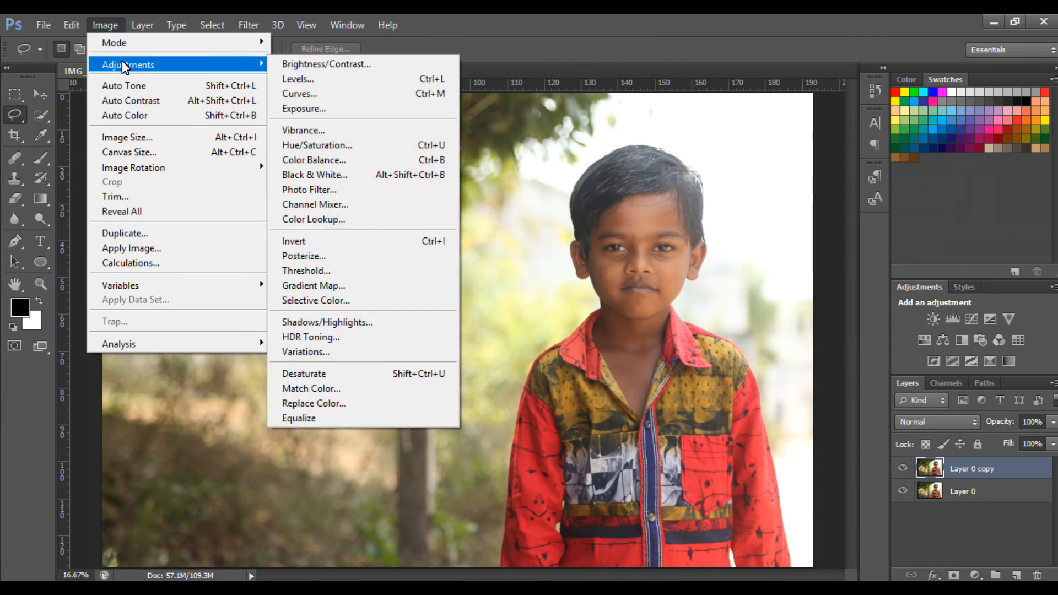
click(399, 175)
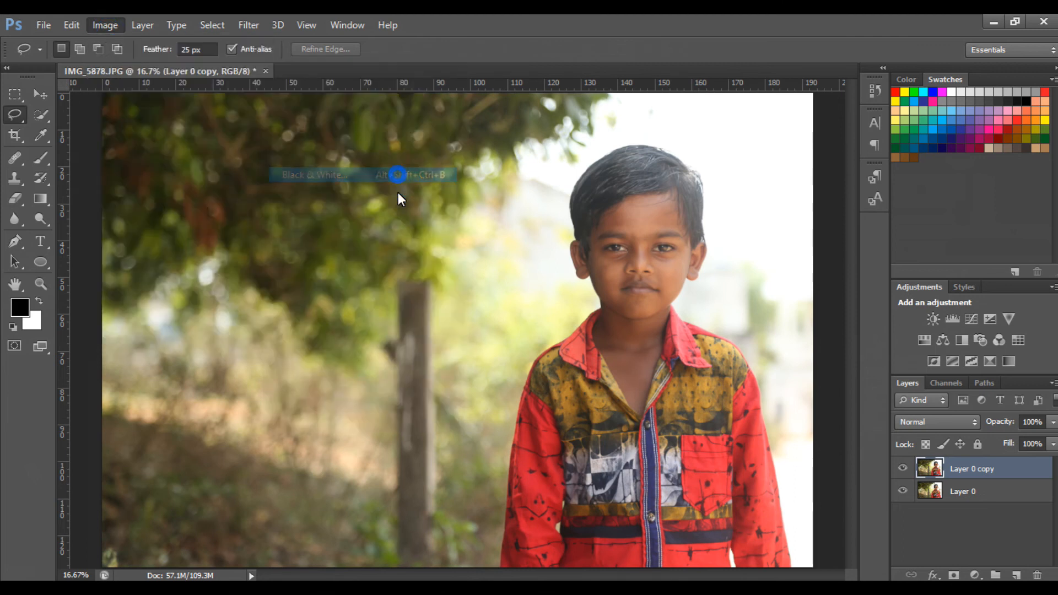
click(640, 108)
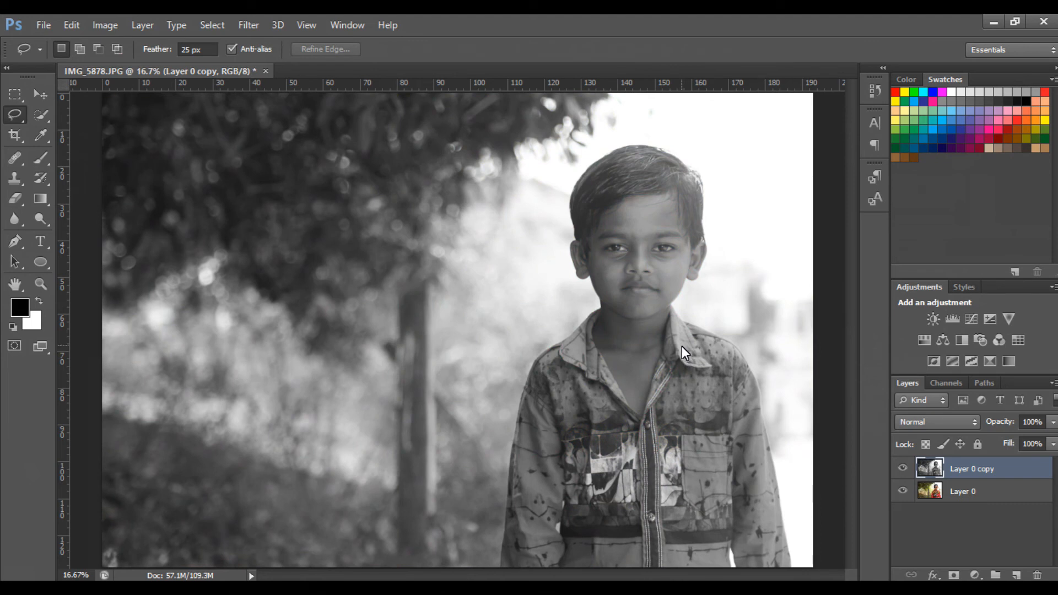
key(ctrl+z)
Step: Try HDR Toning on the image and decline flattening the document
click(92, 28)
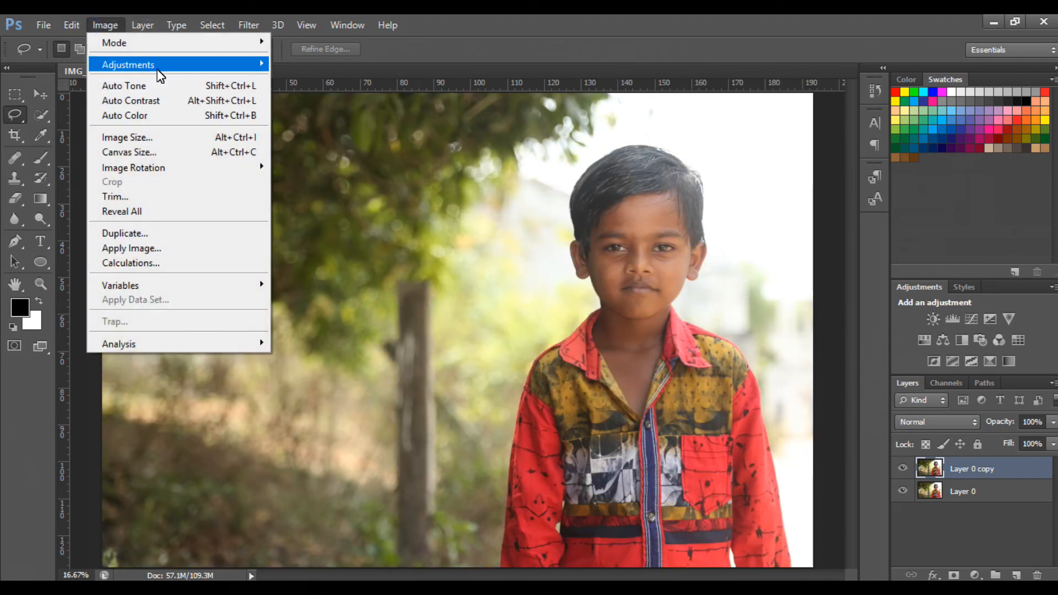
mouse_move(155, 68)
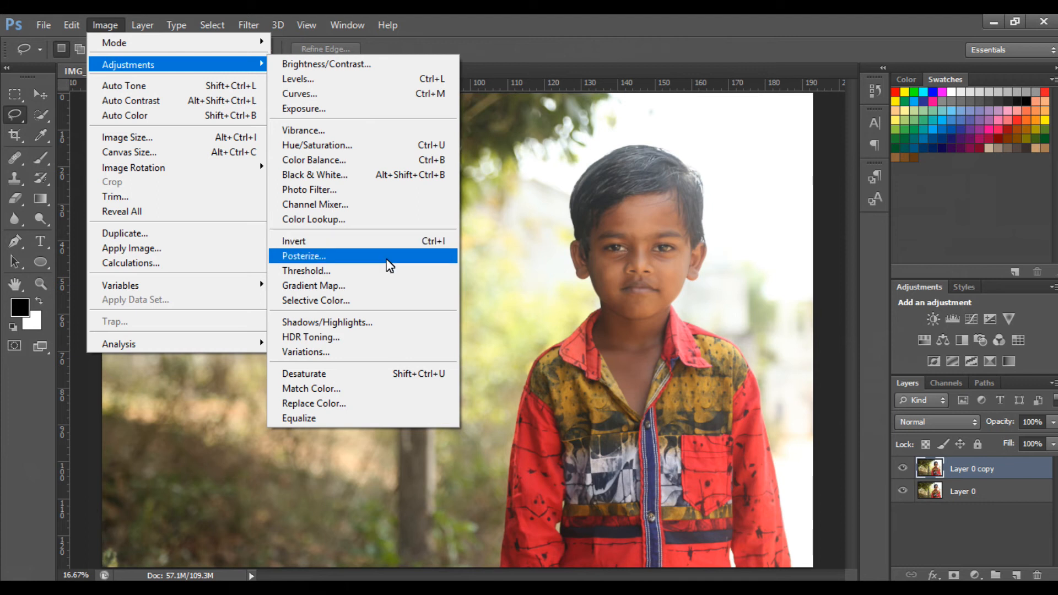
click(370, 338)
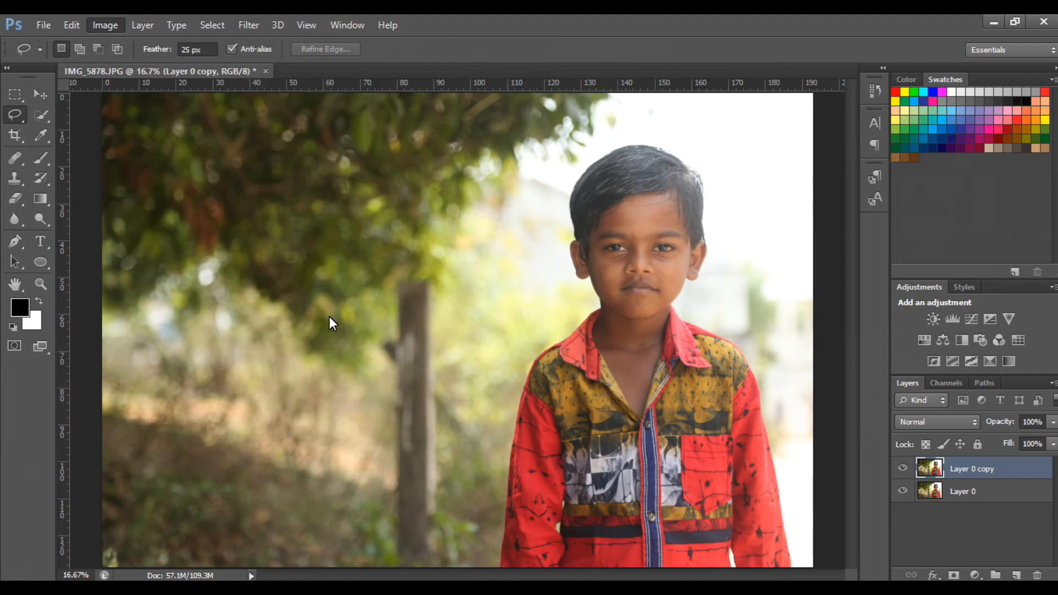
click(638, 359)
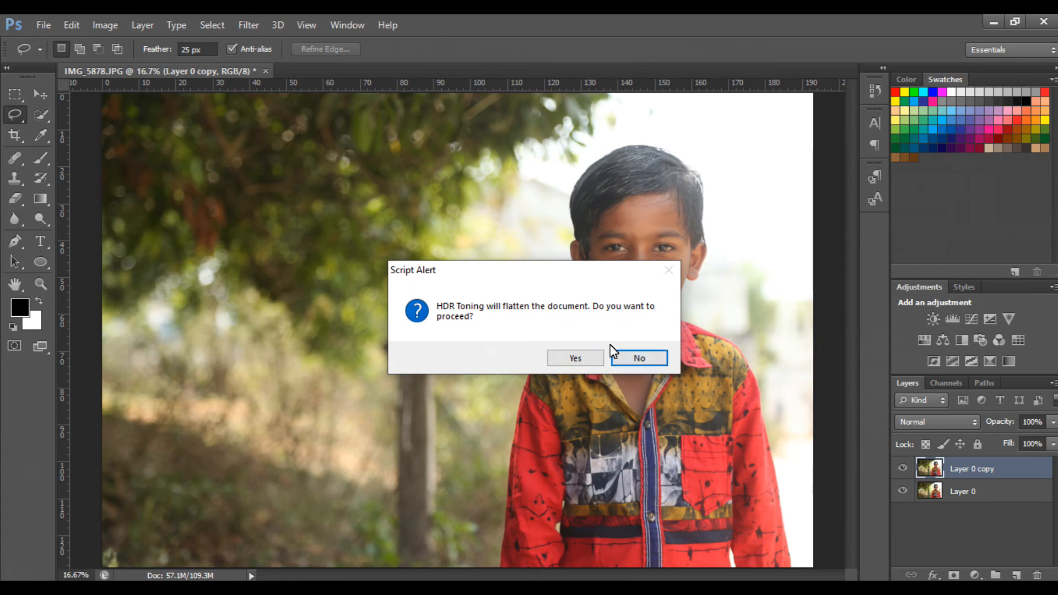
click(630, 359)
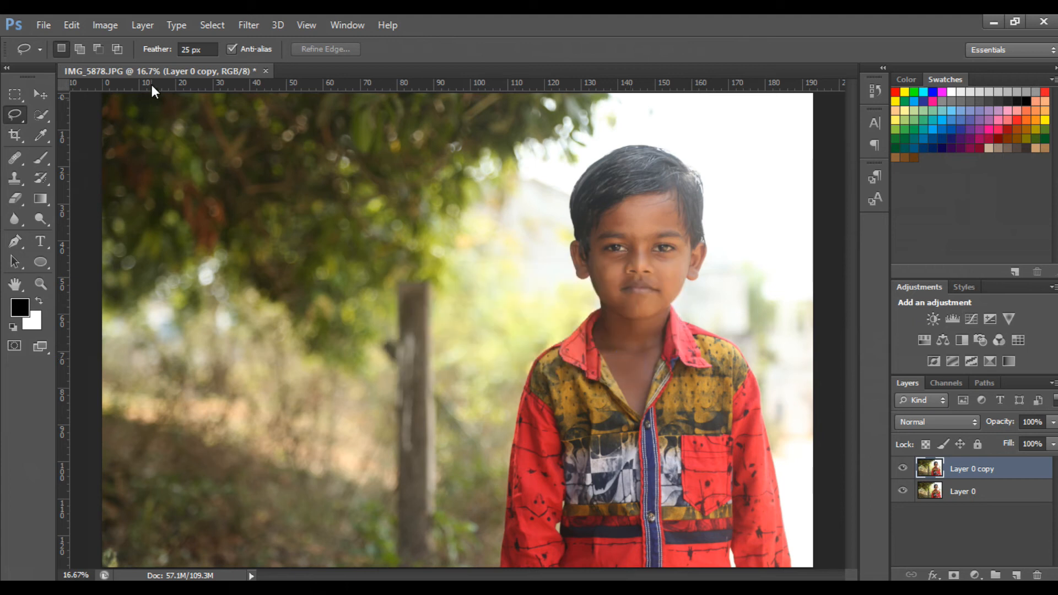
Step: Try the Yellow preset of the Photo Filter adjustment on Layer 0 copy at 25% density
click(108, 21)
mouse_move(115, 66)
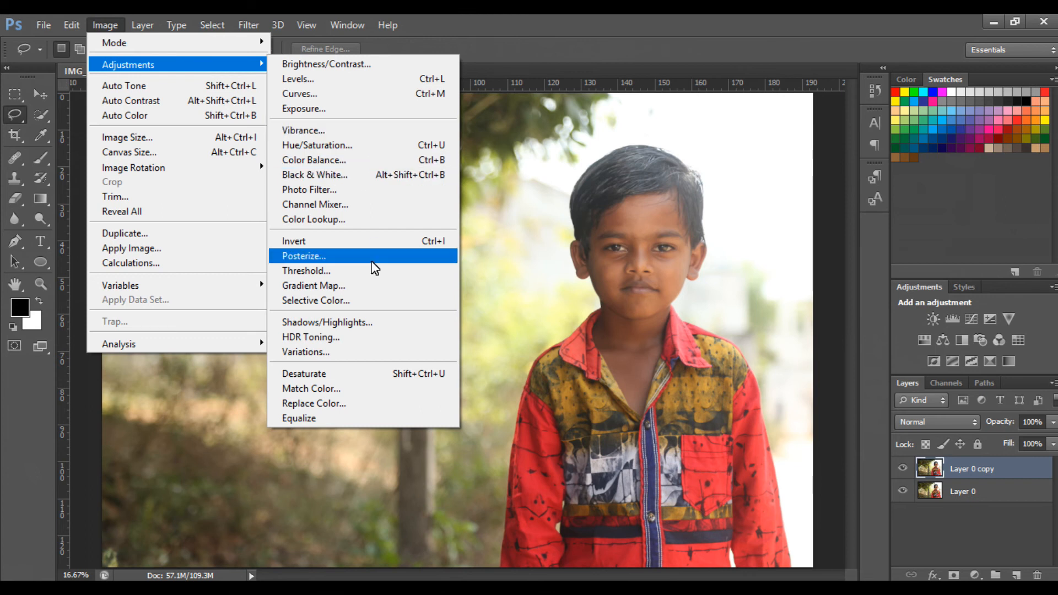
click(352, 189)
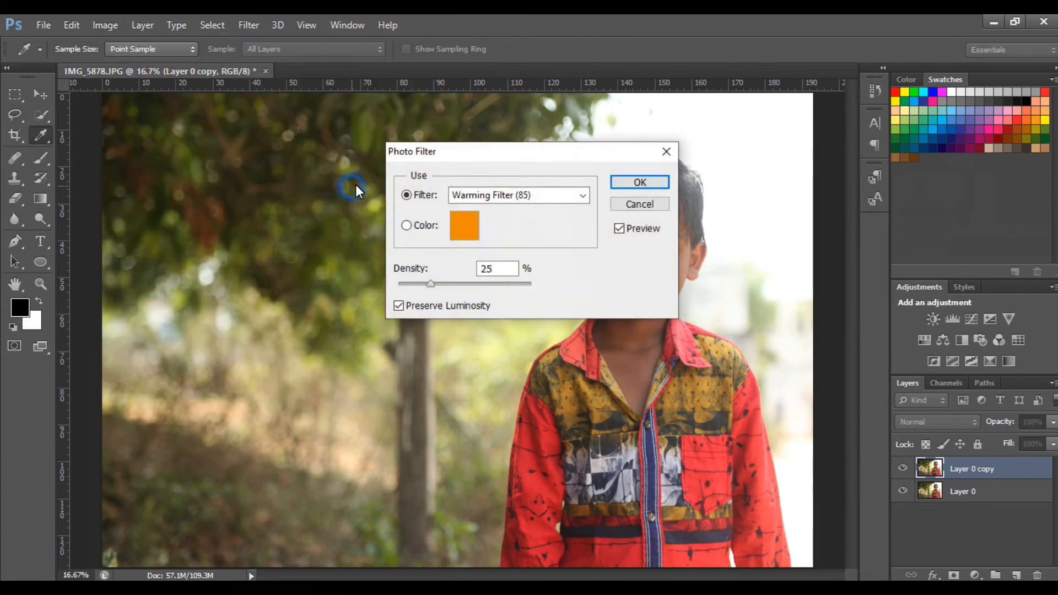
drag(447, 155, 127, 156)
click(235, 189)
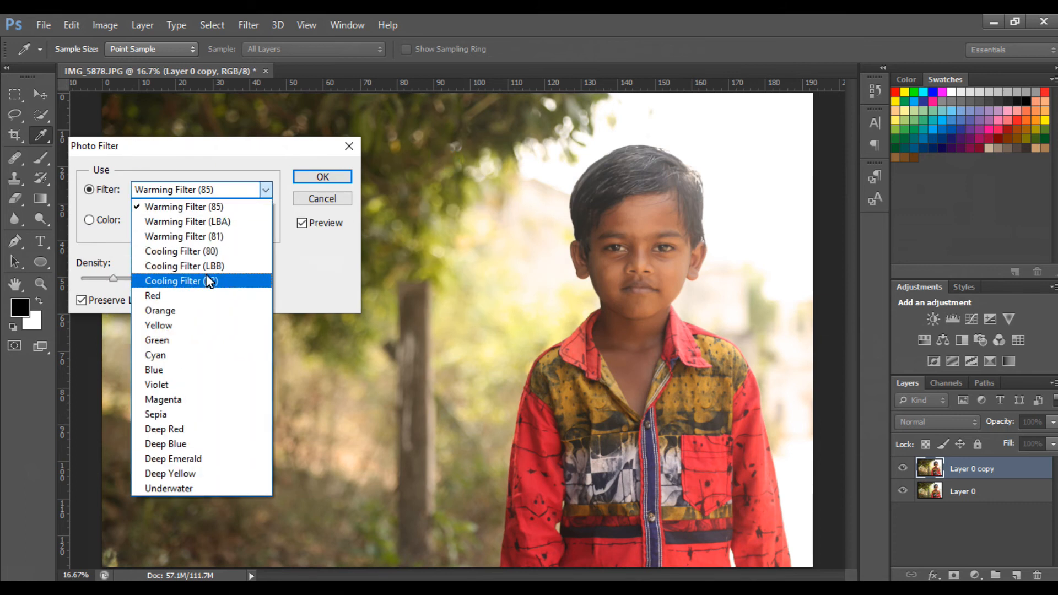
click(194, 326)
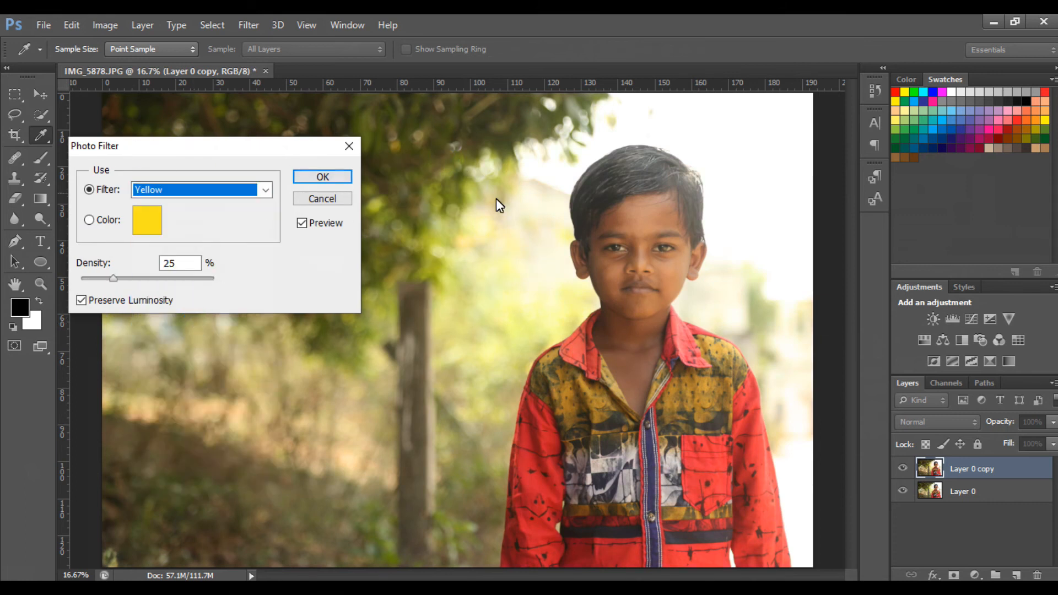
click(662, 250)
Step: Try the Blue and Deep Red photo filters on the portrait, and discard the adjustment
click(221, 189)
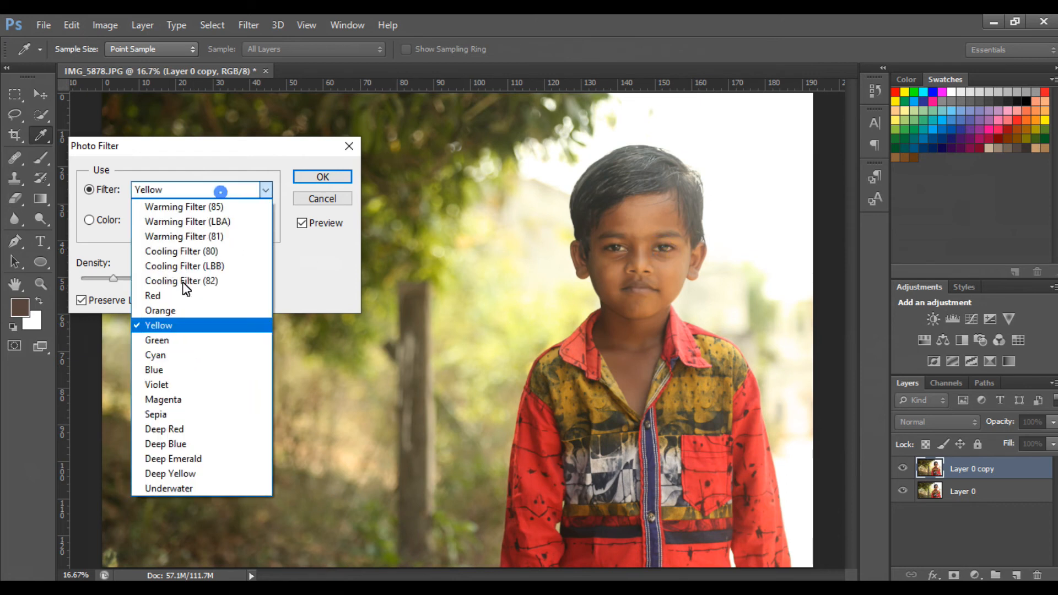
click(186, 367)
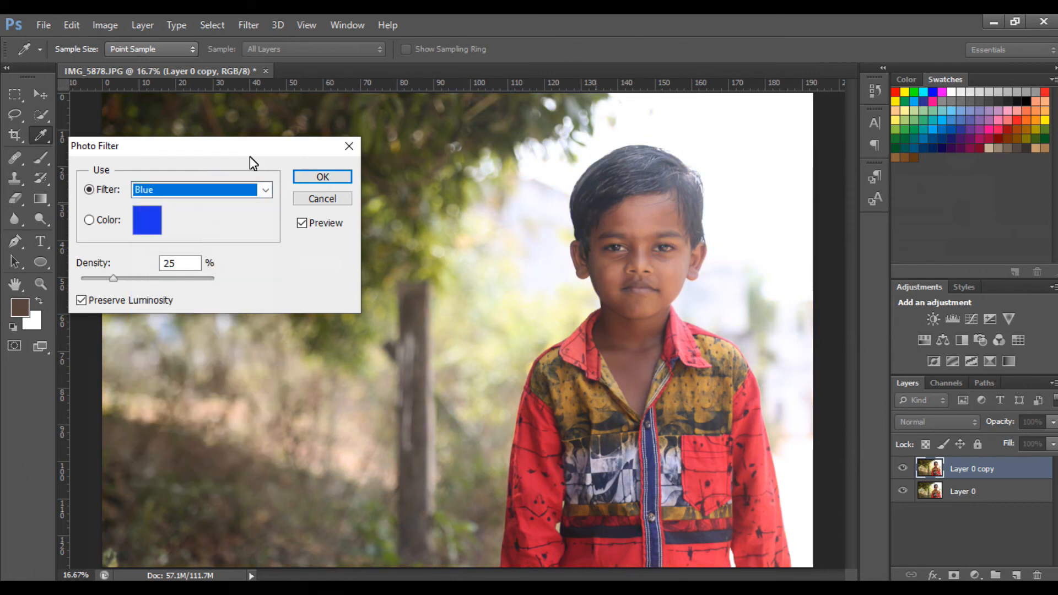
click(196, 191)
click(172, 429)
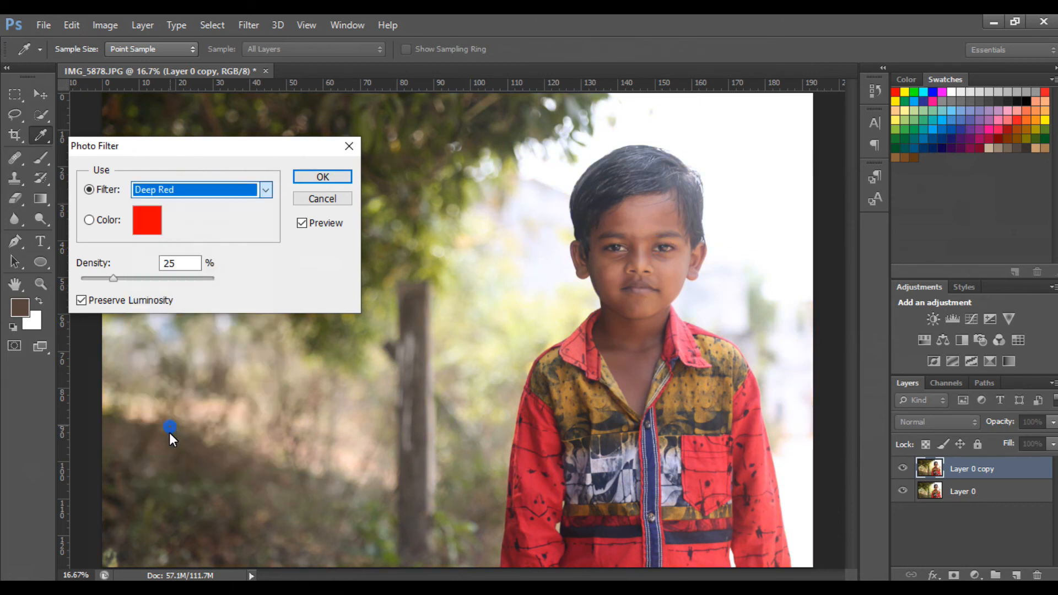
click(325, 198)
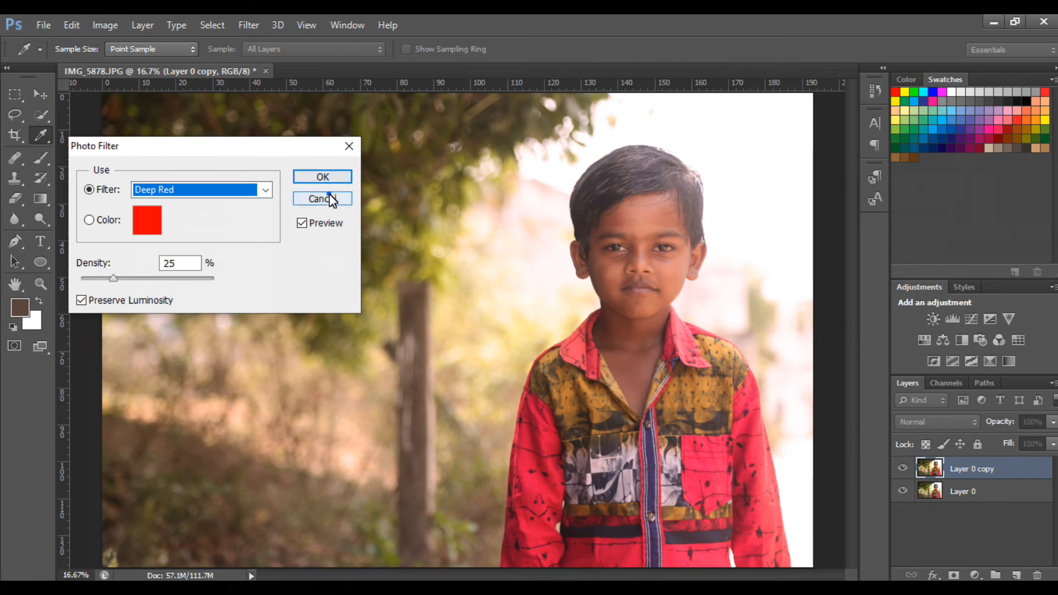
Step: Try duplicating Layer 0 copy, and undo the duplication
key(l)
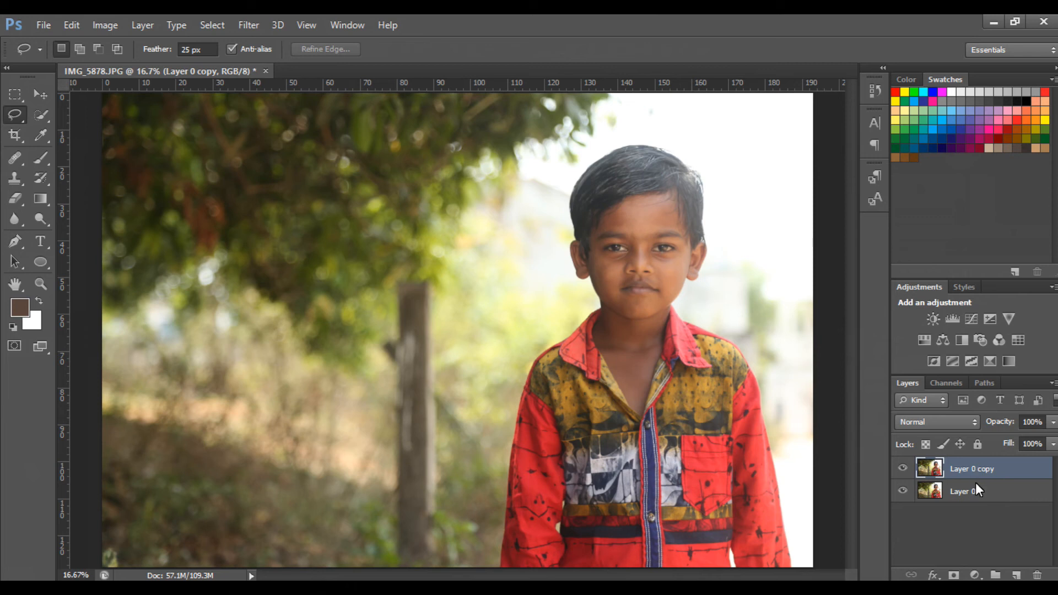
key(ctrl+j)
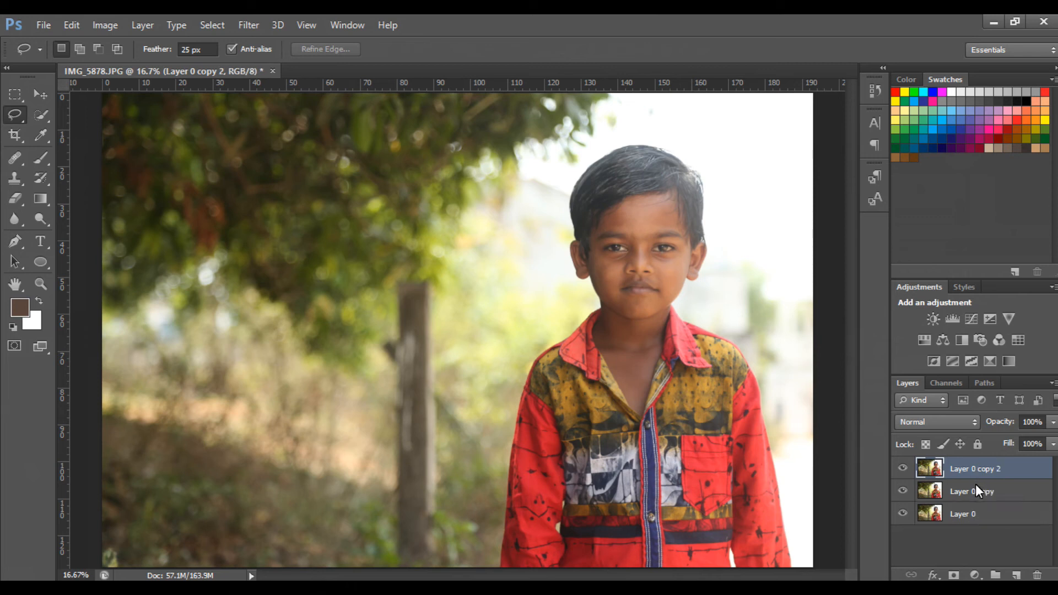
key(ctrl+z)
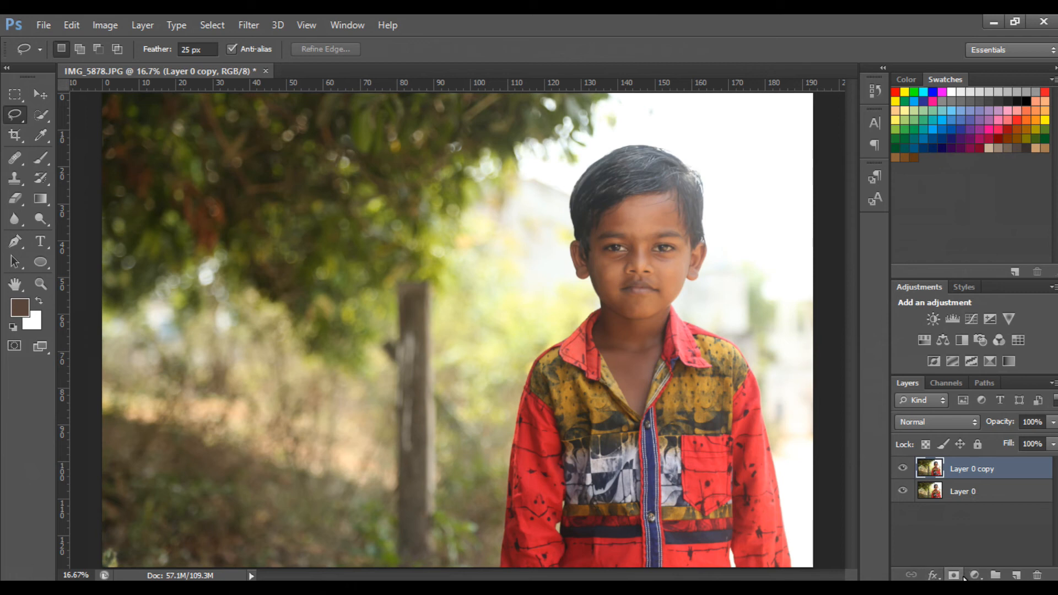
Step: Add a Black & White adjustment layer with the Default preset above Layer 0 copy and compare the image with and without it
click(975, 576)
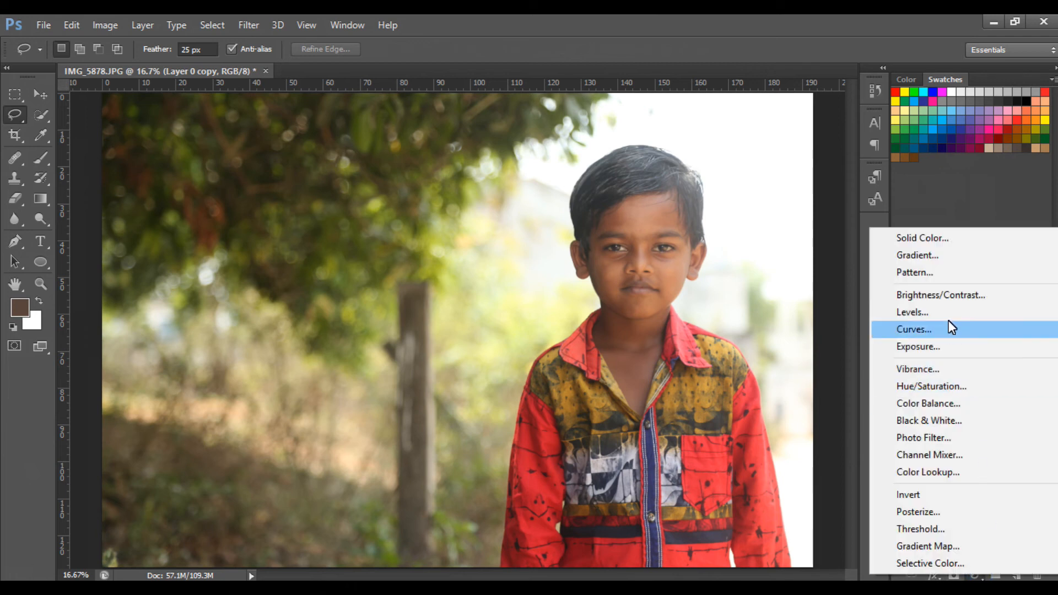
click(970, 420)
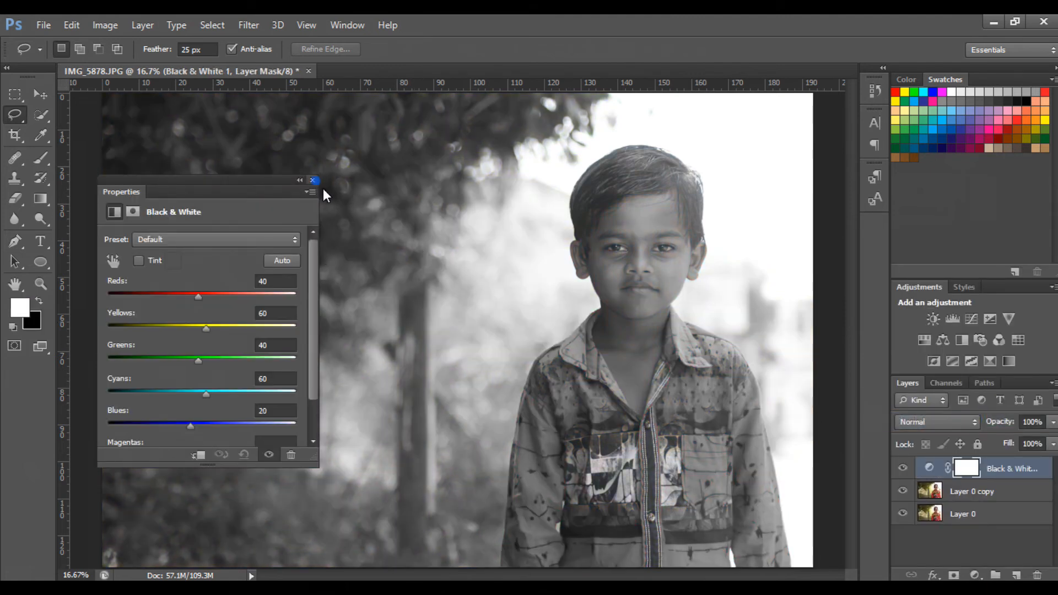
click(313, 180)
click(903, 469)
click(904, 469)
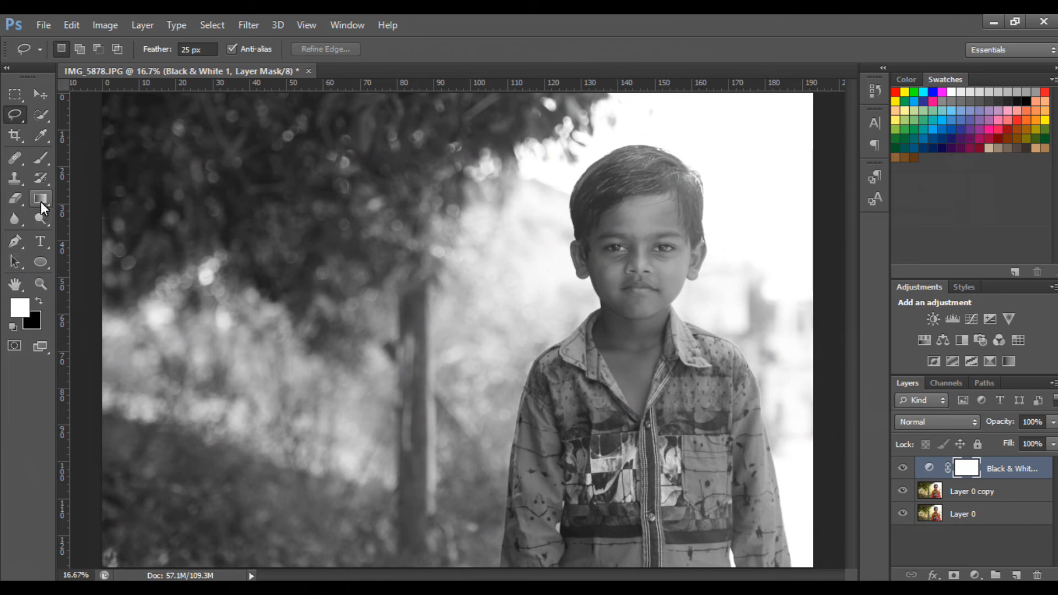
Step: Paint black over the boy on the Black & White layer's mask with a size 500 brush at 100% opacity, restoring his colour
key(b)
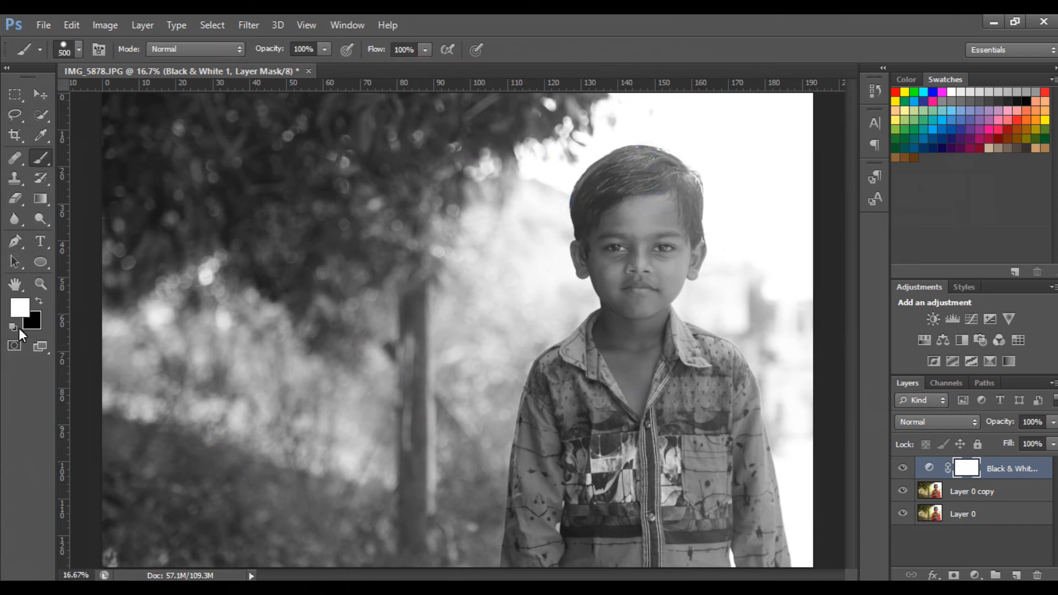
click(11, 310)
key(Escape)
click(17, 309)
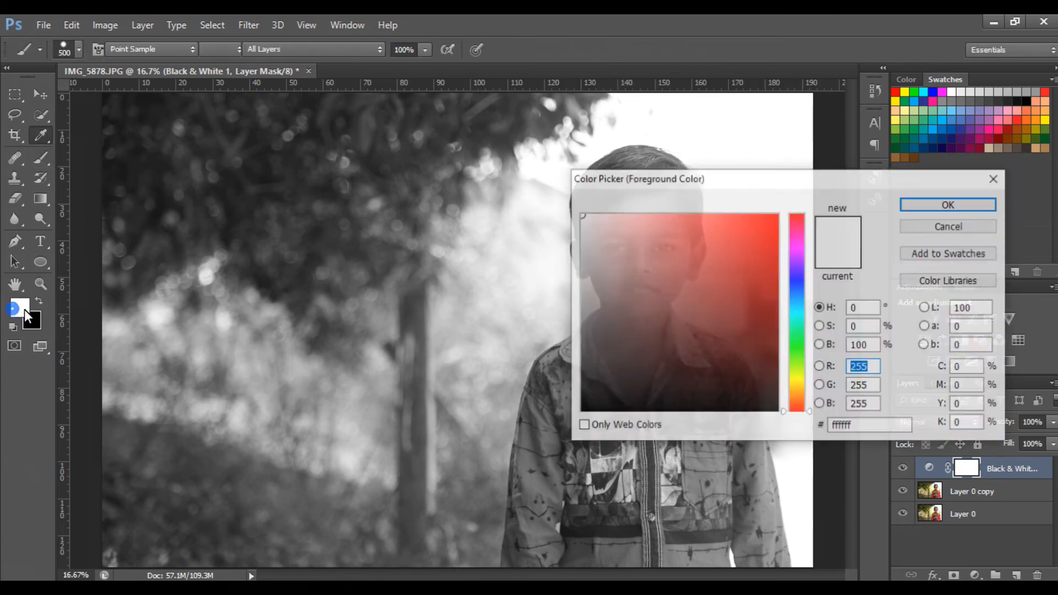
key(Escape)
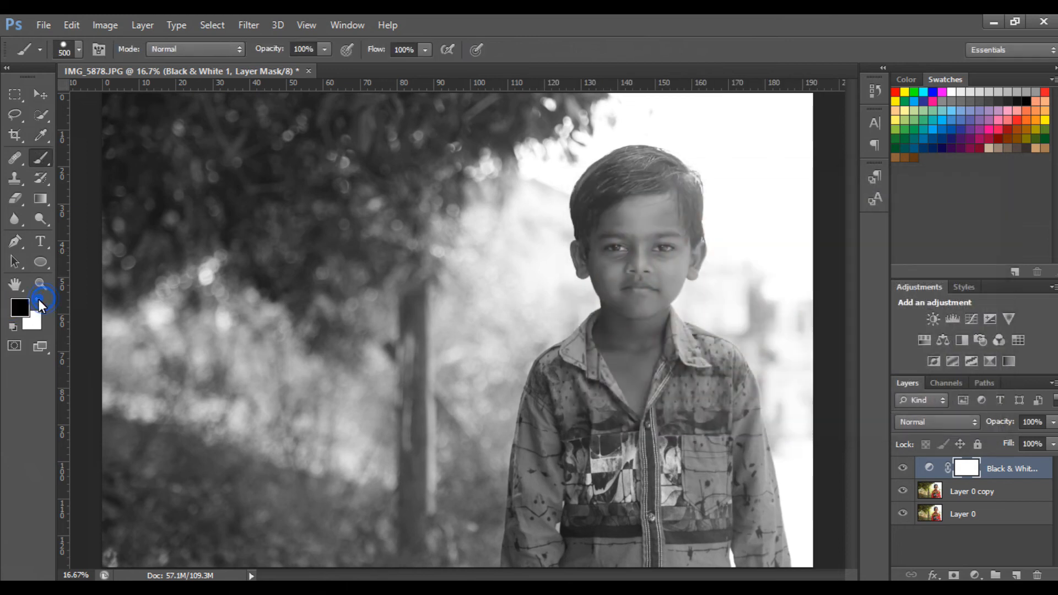
mouse_move(632, 202)
mouse_down()
mouse_move(579, 245)
mouse_move(578, 229)
mouse_move(638, 189)
mouse_move(651, 216)
mouse_move(678, 223)
mouse_move(637, 369)
mouse_move(675, 402)
mouse_move(610, 383)
mouse_move(601, 269)
mouse_move(555, 388)
mouse_move(536, 523)
mouse_move(592, 501)
mouse_move(612, 566)
mouse_move(718, 547)
mouse_move(739, 523)
mouse_move(742, 473)
mouse_move(772, 513)
mouse_up()
drag(731, 557, 745, 440)
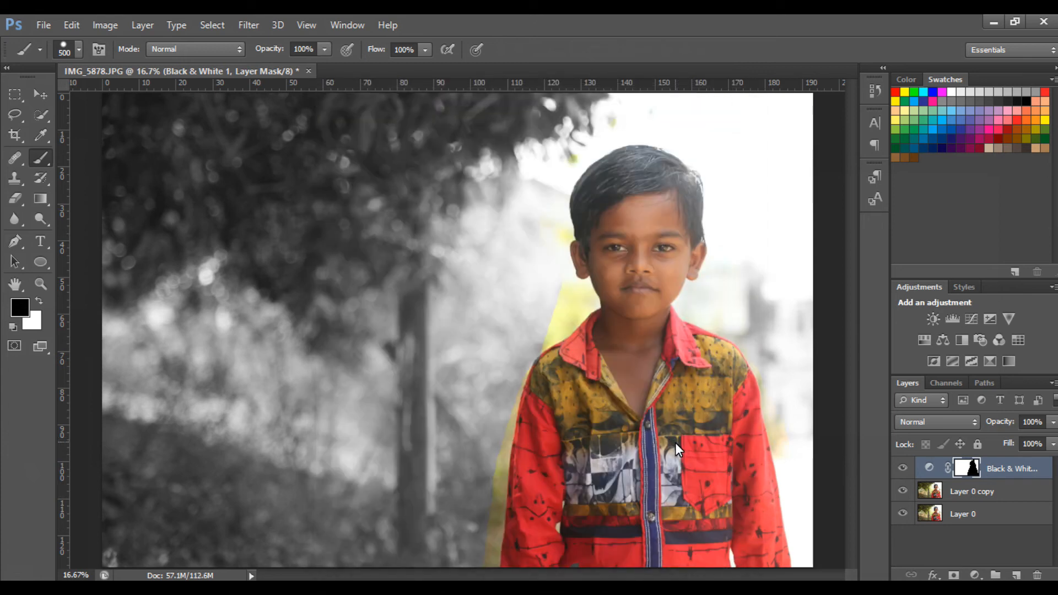
key(ctrl+BackSpace)
click(975, 574)
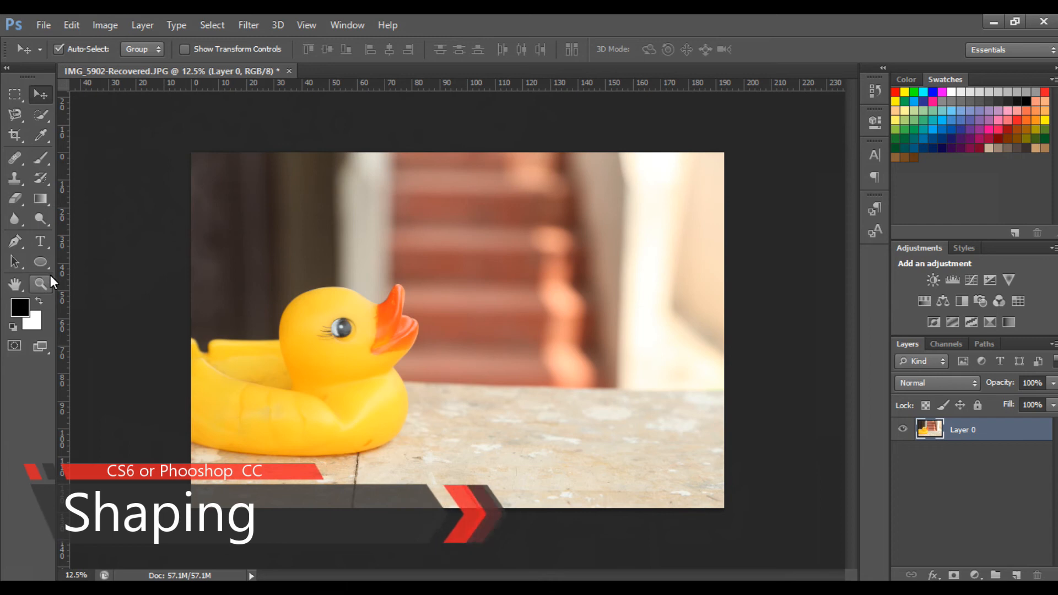
Step: Try drawing a rounded rectangle about 2616 by 1144 px with a 10 px radius above the duck, and undo it
click(41, 260)
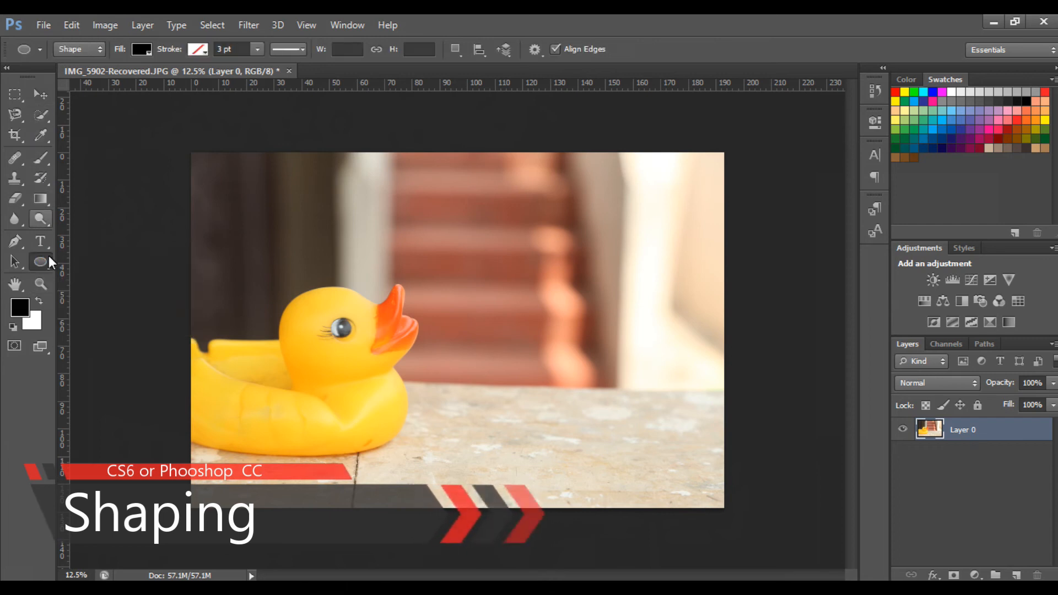
click(25, 243)
click(45, 257)
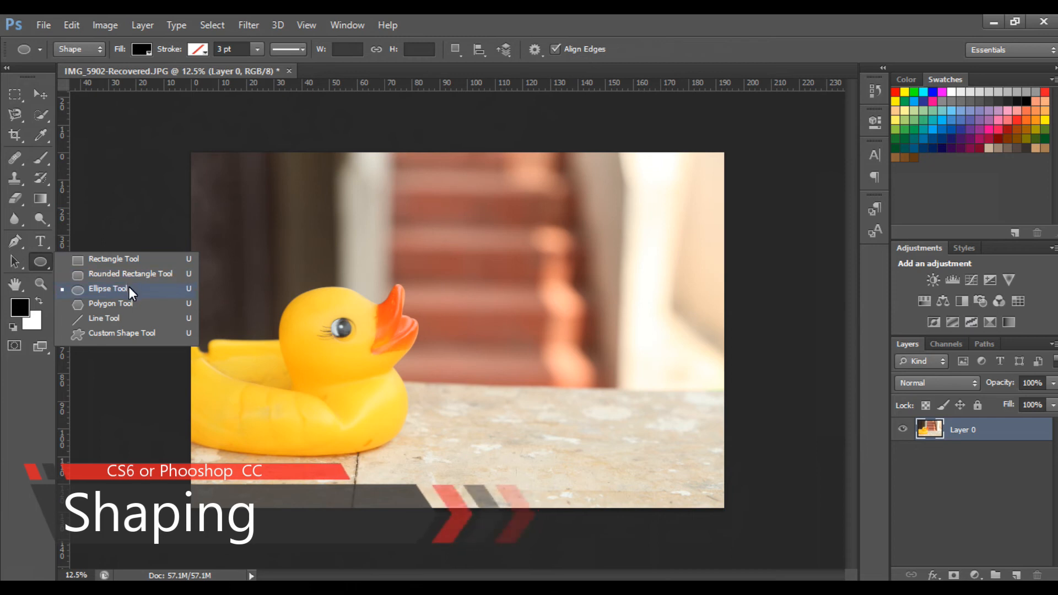
click(97, 277)
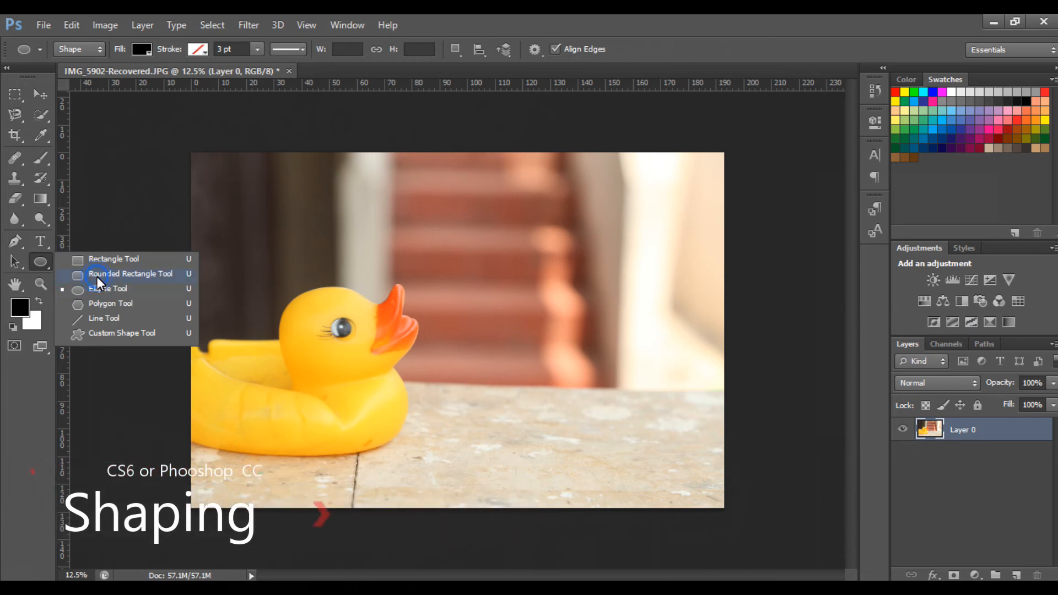
drag(322, 232, 576, 343)
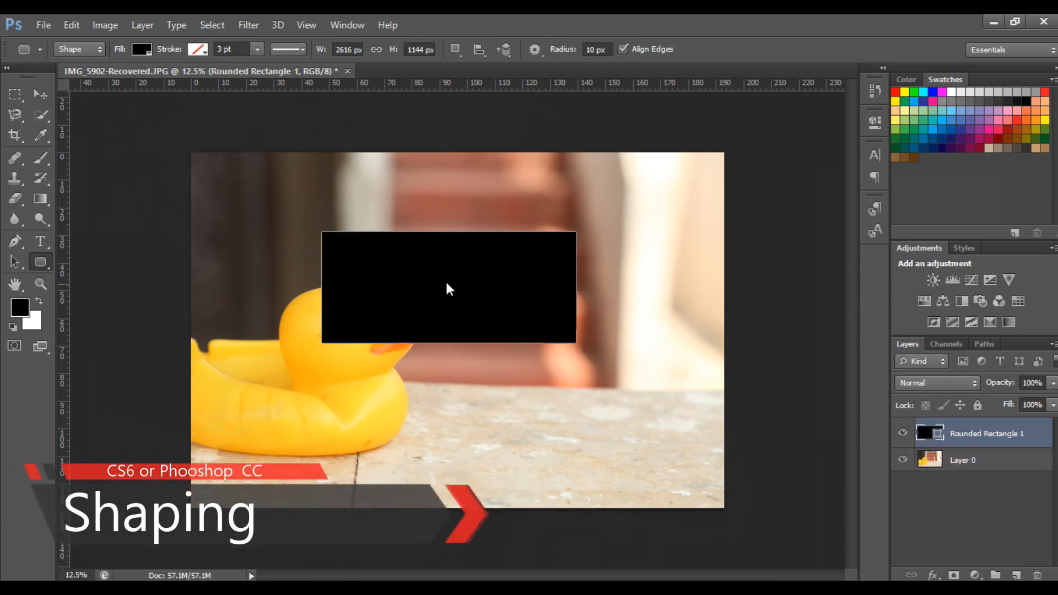
key(ctrl+z)
Step: Draw a black arrow custom shape about 1422 px wide across the stairs, and delete the stray second arrow
right_click(41, 263)
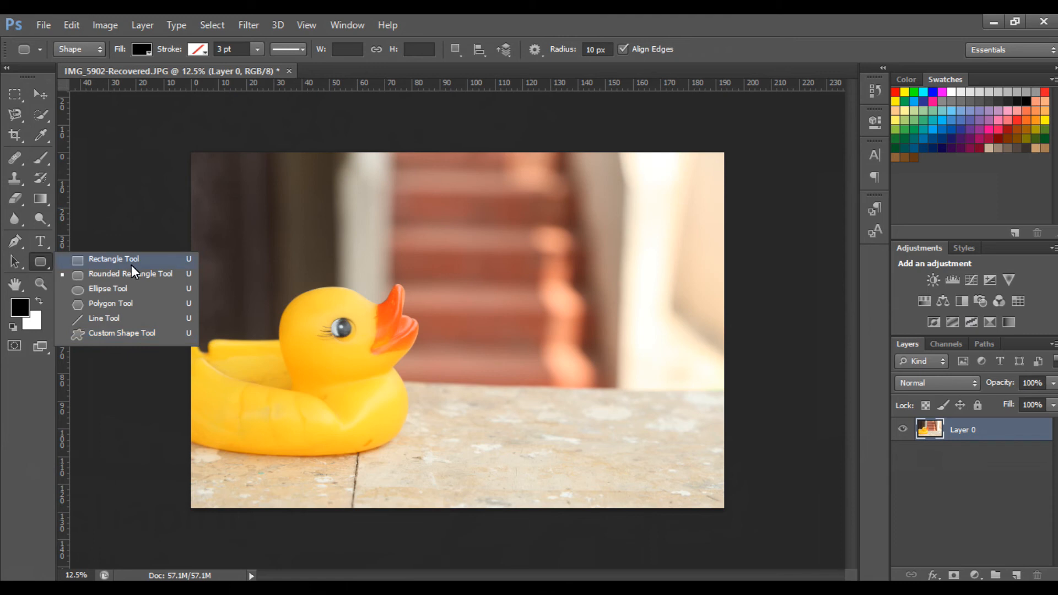
click(109, 331)
drag(462, 279, 600, 241)
click(600, 286)
click(581, 267)
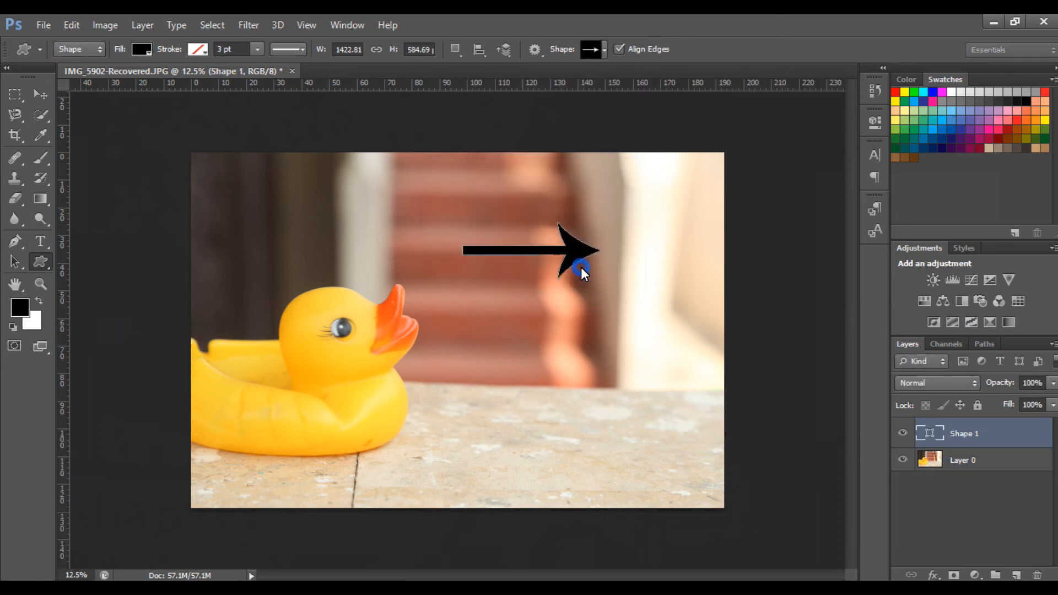
click(40, 94)
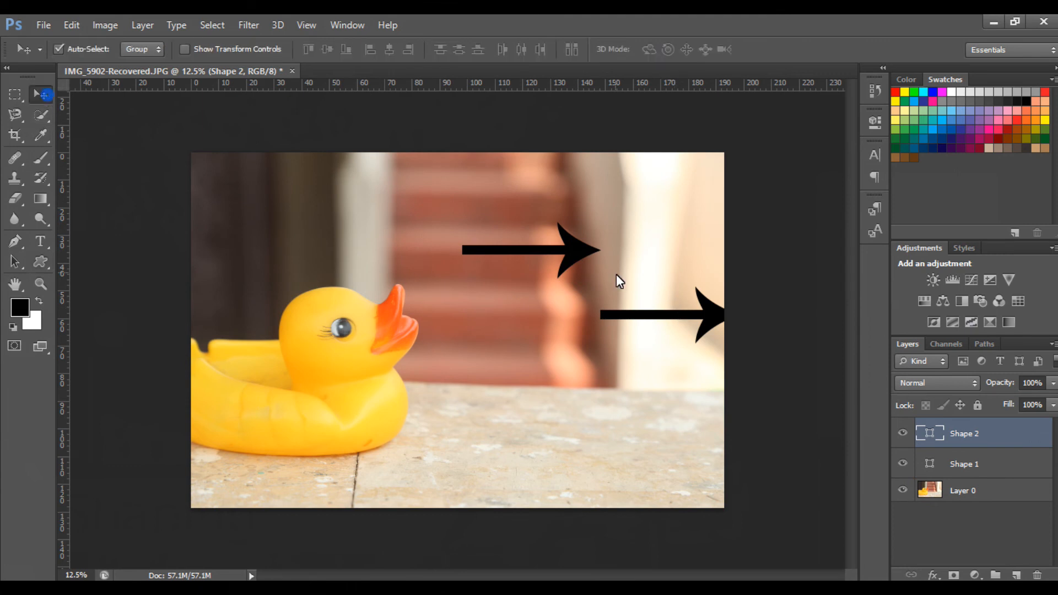
click(630, 317)
key(Delete)
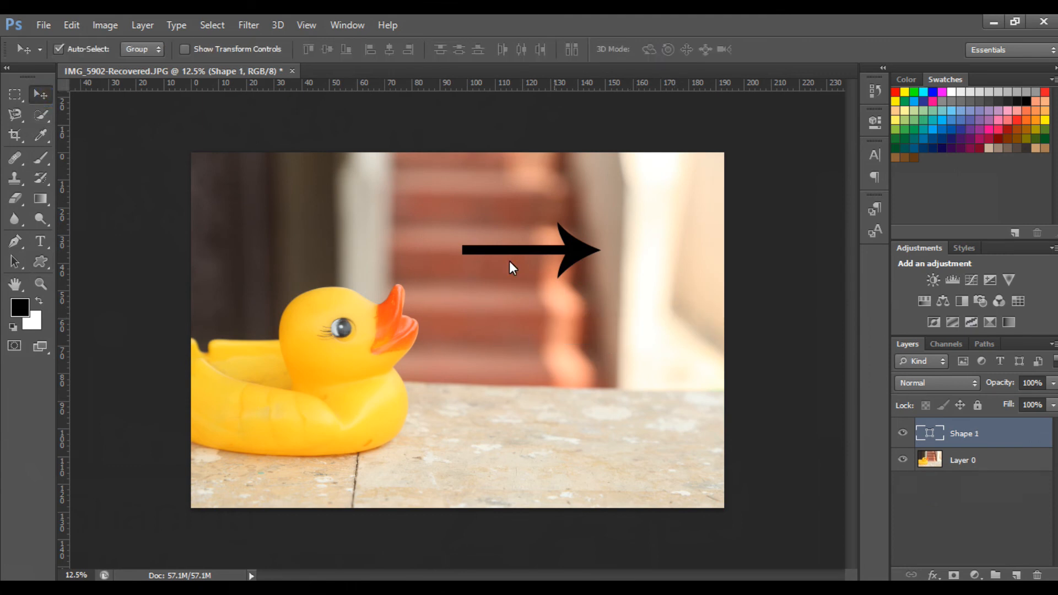
Step: Choose the trademark (TM) custom shape and draw it over the stairs beside the arrow
click(42, 263)
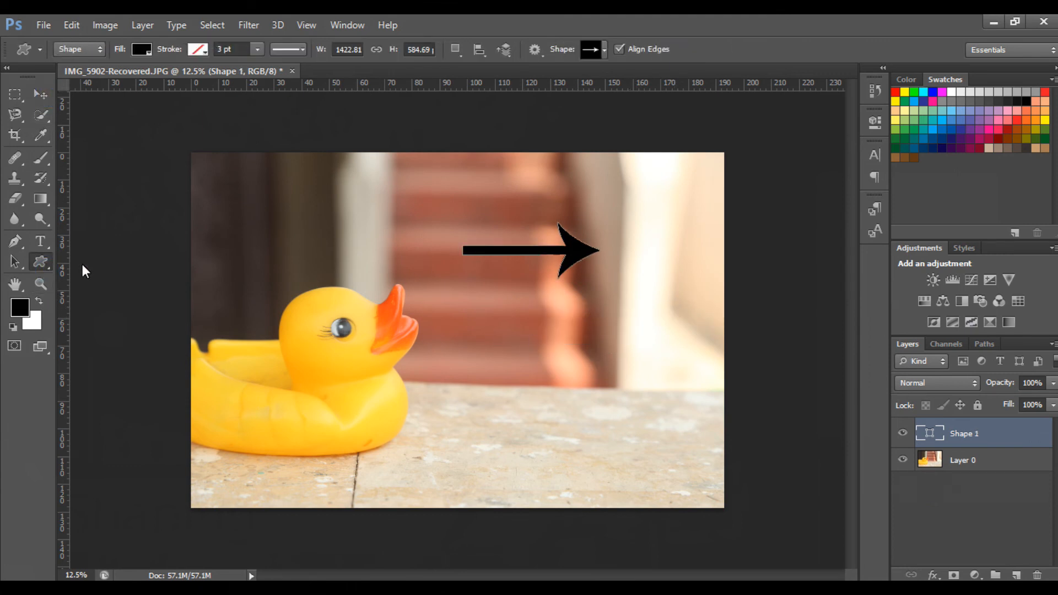
click(592, 50)
drag(656, 97, 665, 140)
click(537, 161)
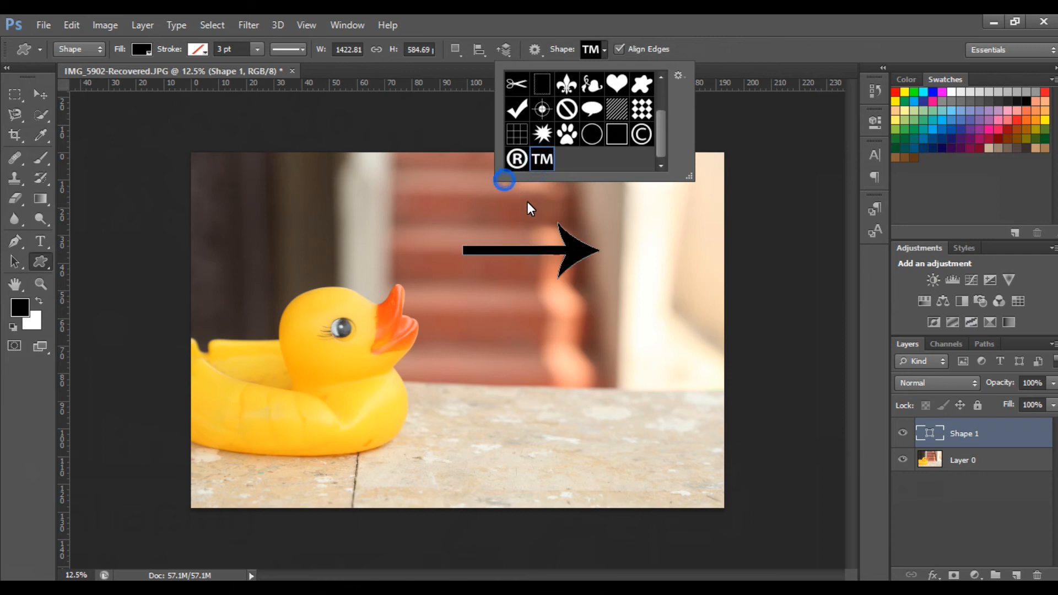
double_click(543, 161)
drag(524, 159, 665, 286)
Step: Delete the trademark shape and the arrow from the duck photo
click(40, 93)
drag(632, 216, 628, 393)
key(Delete)
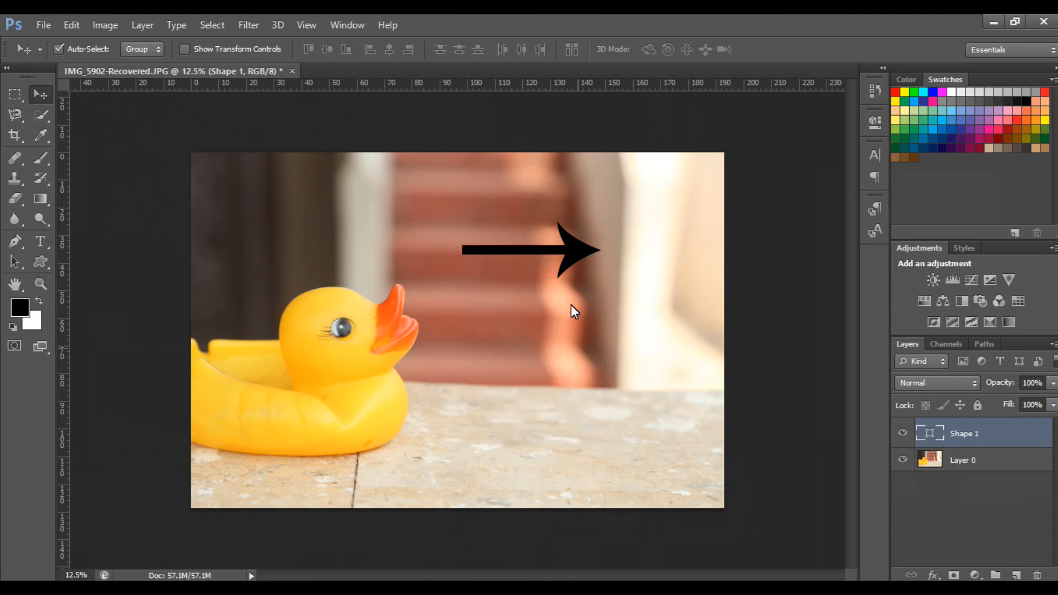
key(Delete)
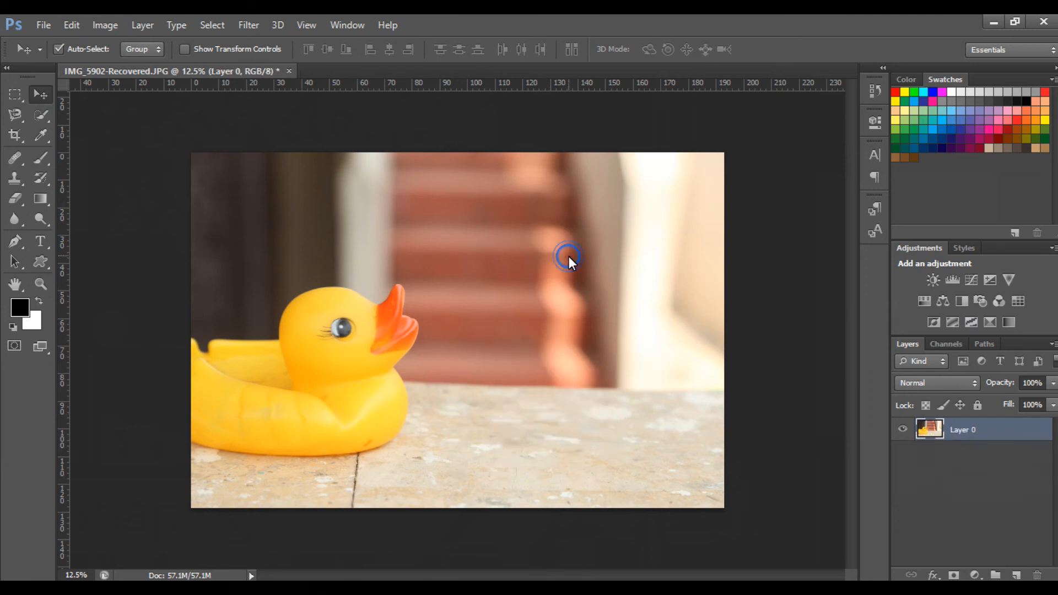
Step: Draw a black rectangle shape about 2256 by 768 px across the stairs in the duck photo
click(41, 264)
click(43, 271)
click(109, 264)
drag(411, 205, 632, 279)
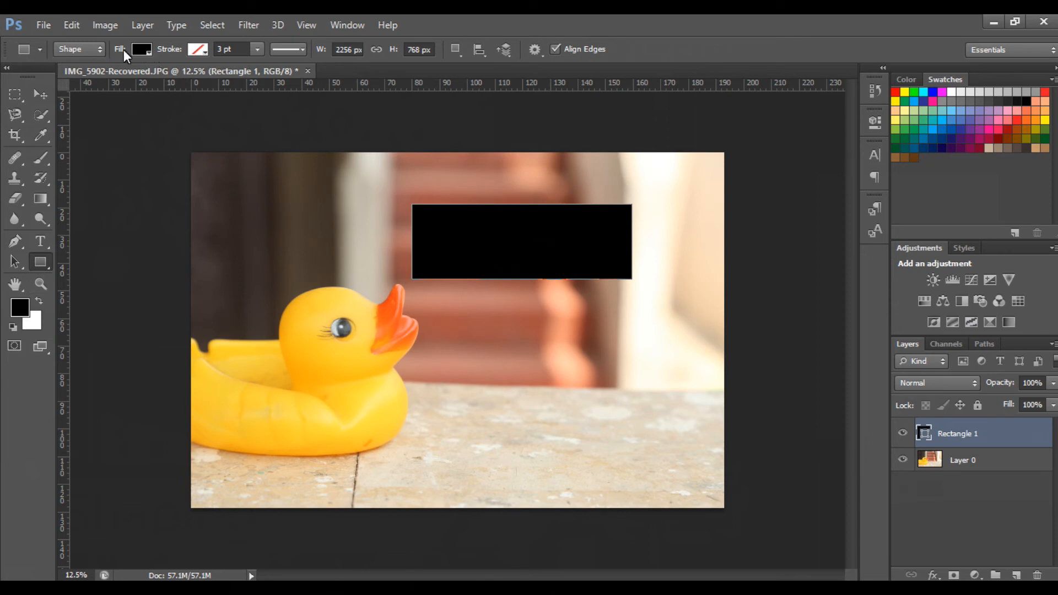
Step: Try several solid swatches as the rectangle's fill, finishing with green
click(141, 50)
click(64, 143)
click(69, 158)
click(113, 186)
click(143, 178)
click(141, 168)
click(97, 162)
click(137, 177)
click(127, 186)
click(139, 196)
click(122, 177)
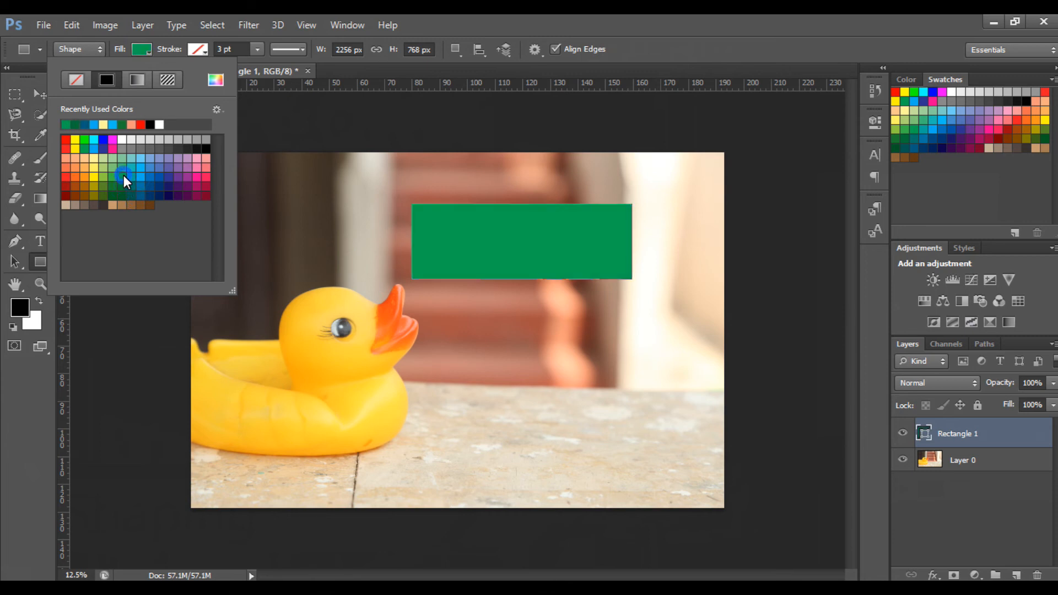
Step: Change the rectangle's fill to a linear black-to-transparent gradient at 90 degrees and 100% scale
click(165, 79)
click(137, 82)
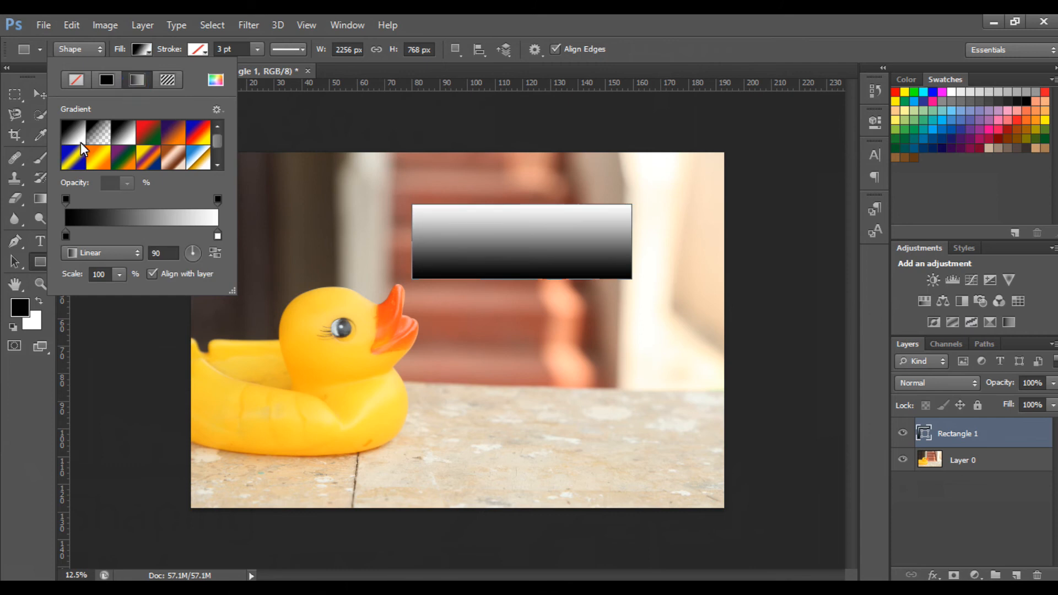
click(75, 161)
click(101, 132)
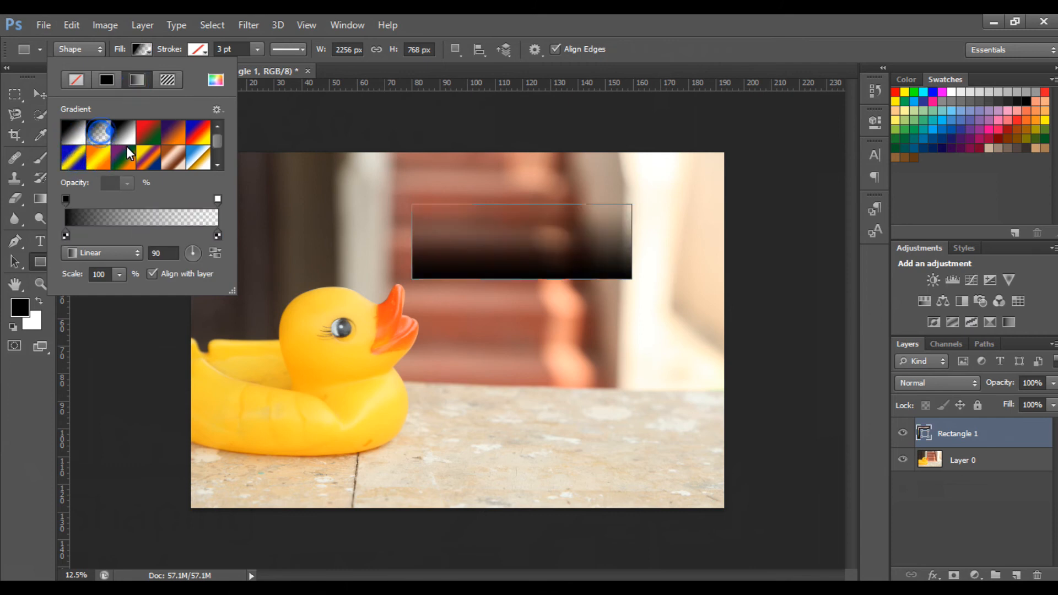
Step: Fill the rectangle with the purple, green and orange gradient preset in the radial style
click(122, 162)
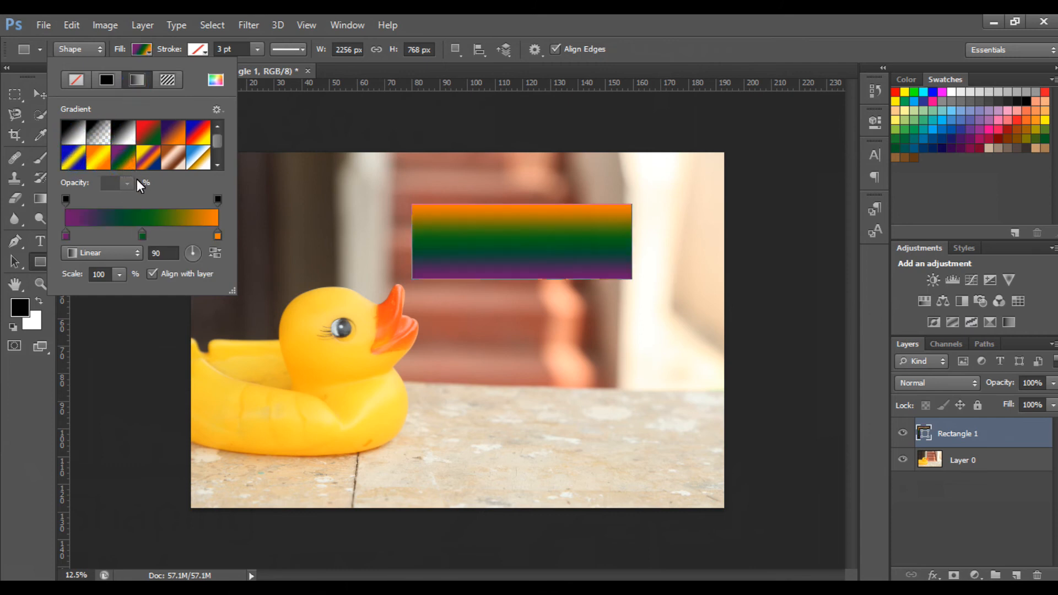
click(124, 260)
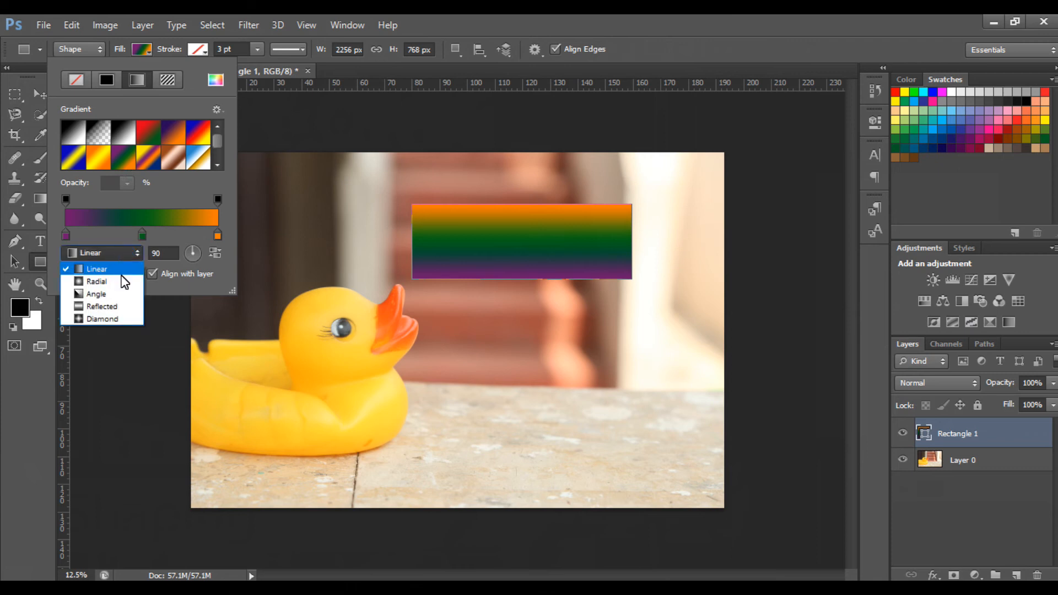
click(118, 279)
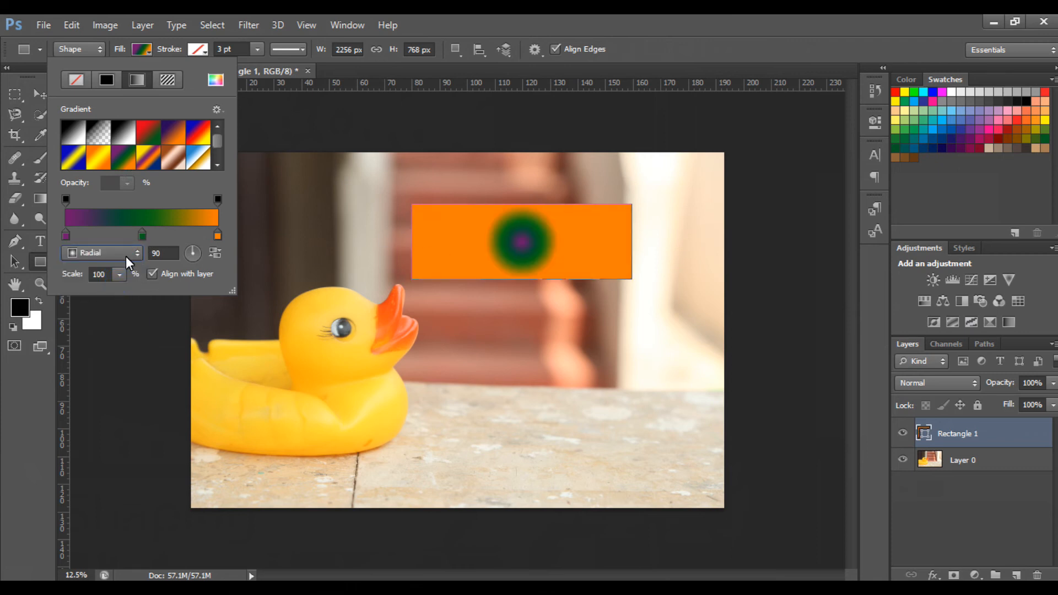
click(126, 256)
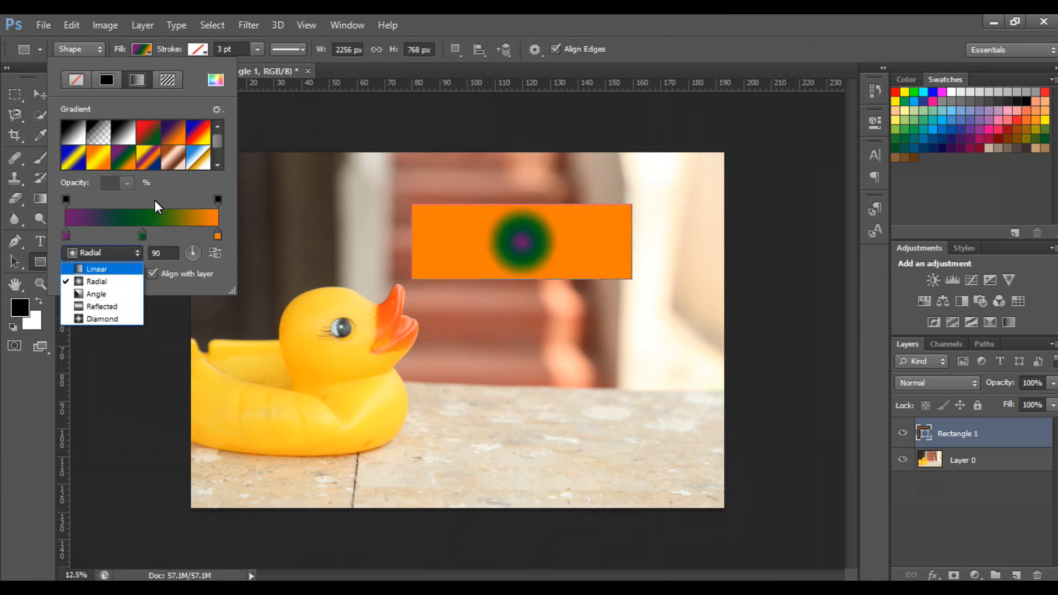
Step: Shift the gradient's green stop toward purple, add a white stop before the orange one, and set the angle to -14 degrees
click(143, 236)
drag(143, 236, 112, 234)
drag(223, 232, 171, 234)
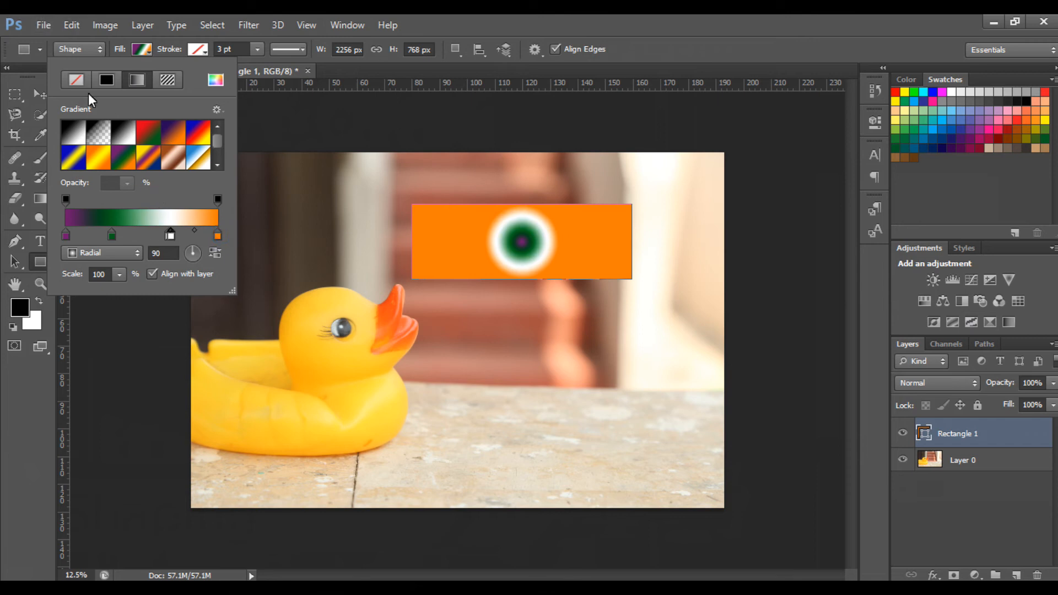
click(199, 257)
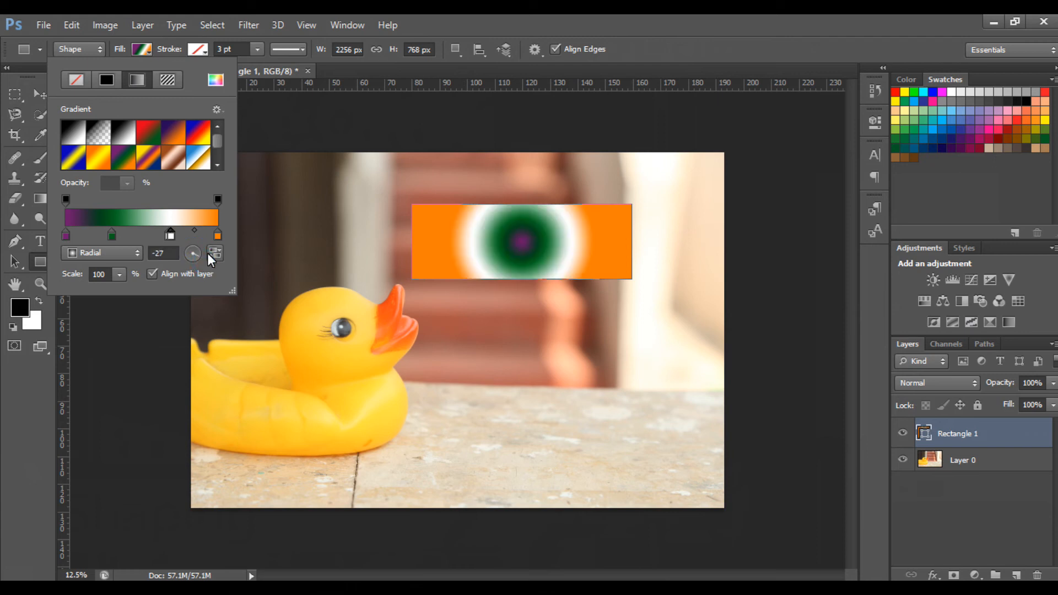
click(199, 255)
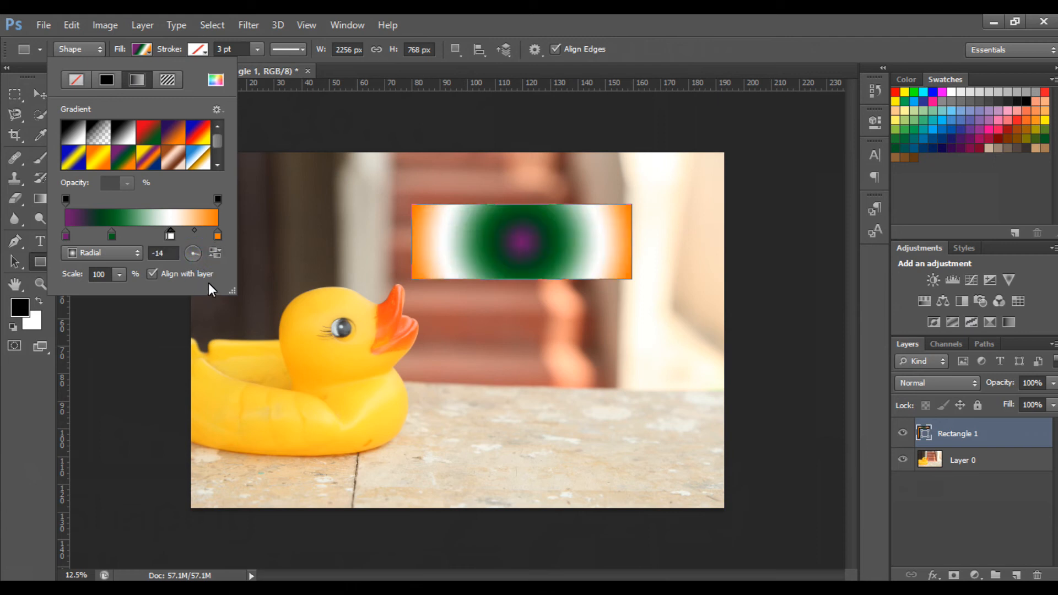
Step: Try the preset patterns as the rectangle's fill, finishing with the blue one at 100% scale
click(171, 80)
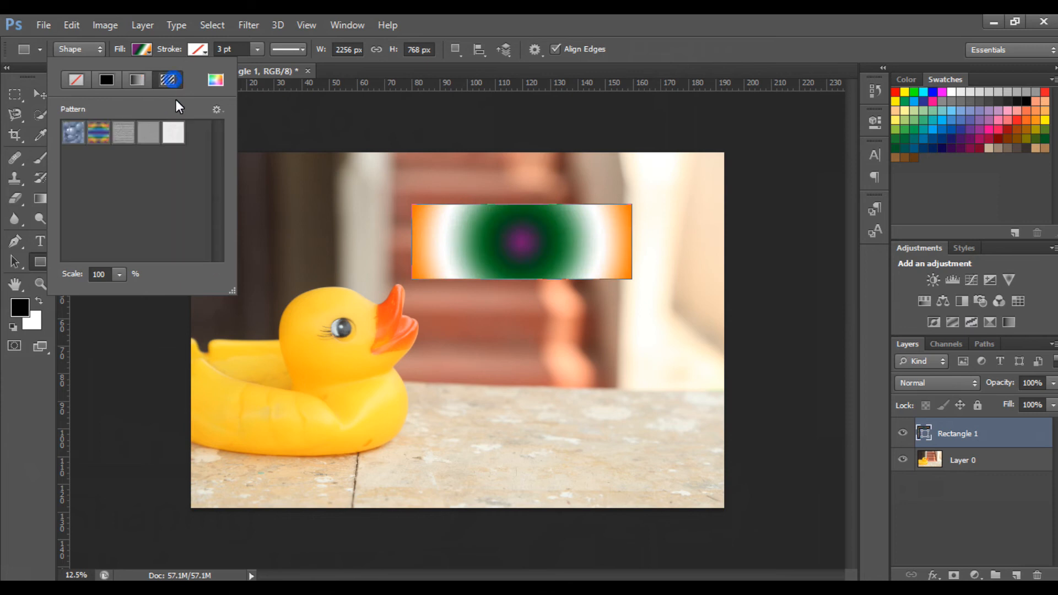
click(101, 134)
click(128, 137)
click(156, 138)
click(169, 138)
click(138, 134)
click(94, 133)
click(73, 132)
click(102, 130)
click(117, 137)
click(101, 135)
click(73, 134)
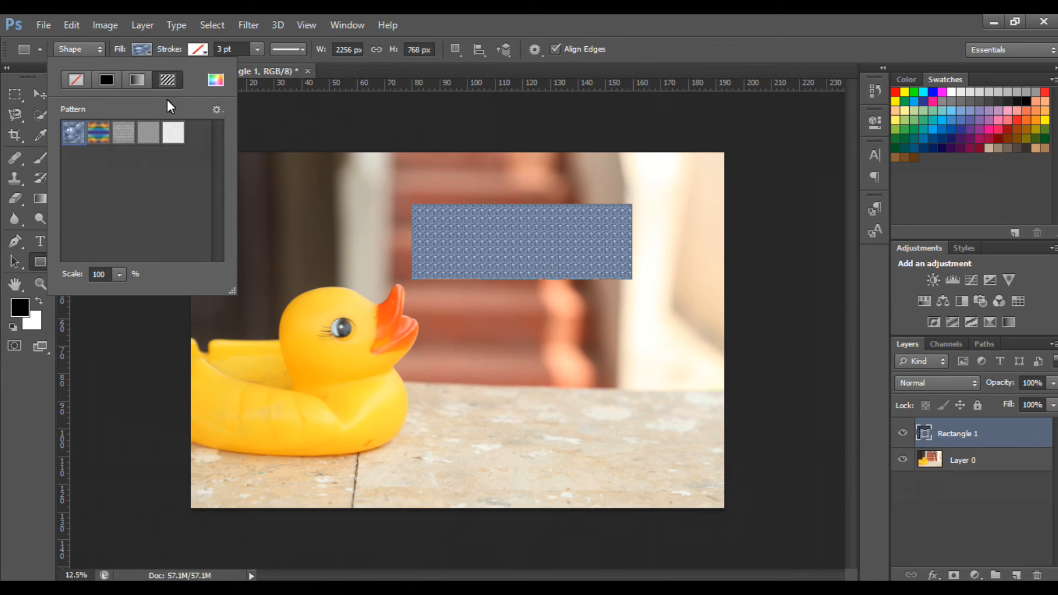
Step: Fill the rectangle with the yellow, violet, orange and blue gradient preset in the radial style at an angle of -27 degrees
click(128, 76)
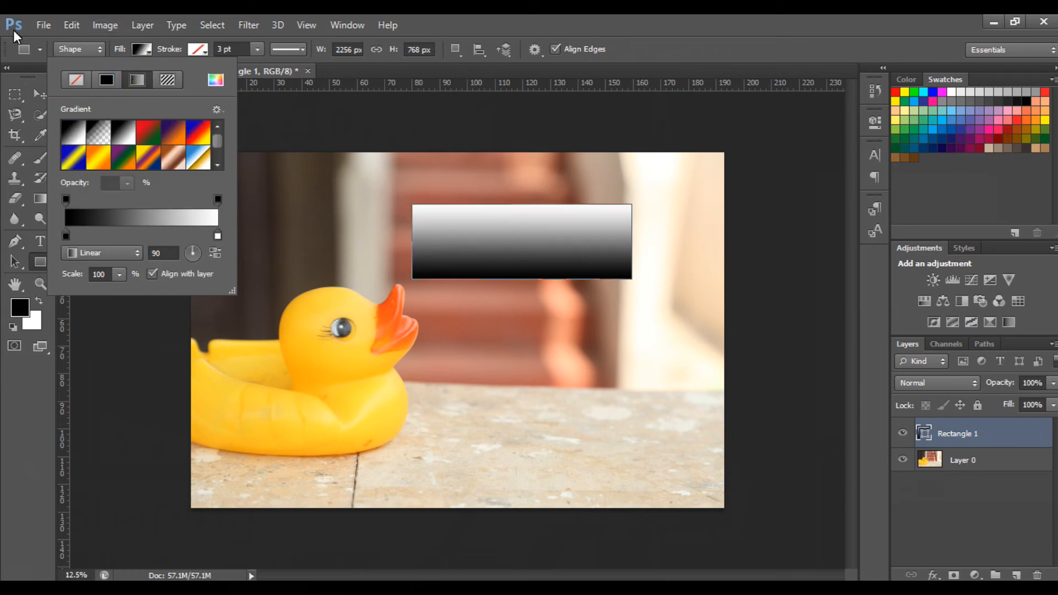
click(114, 253)
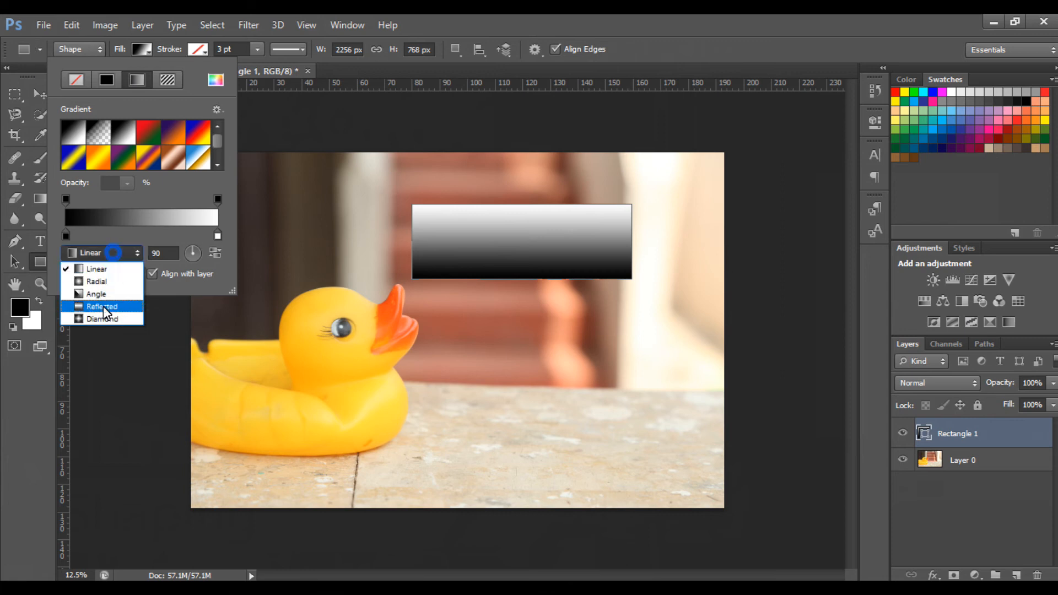
click(144, 158)
click(130, 251)
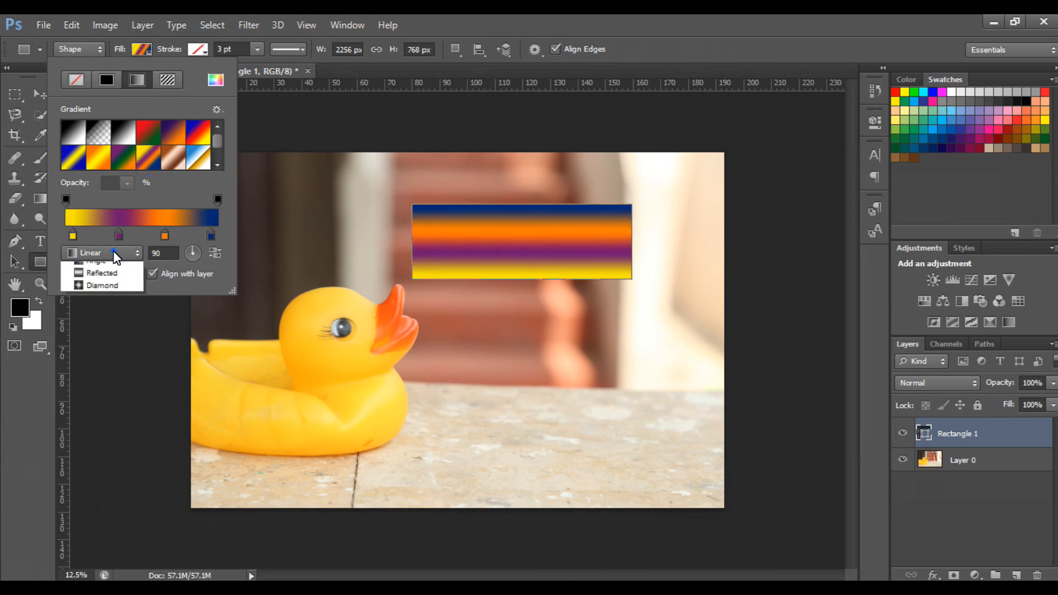
click(105, 281)
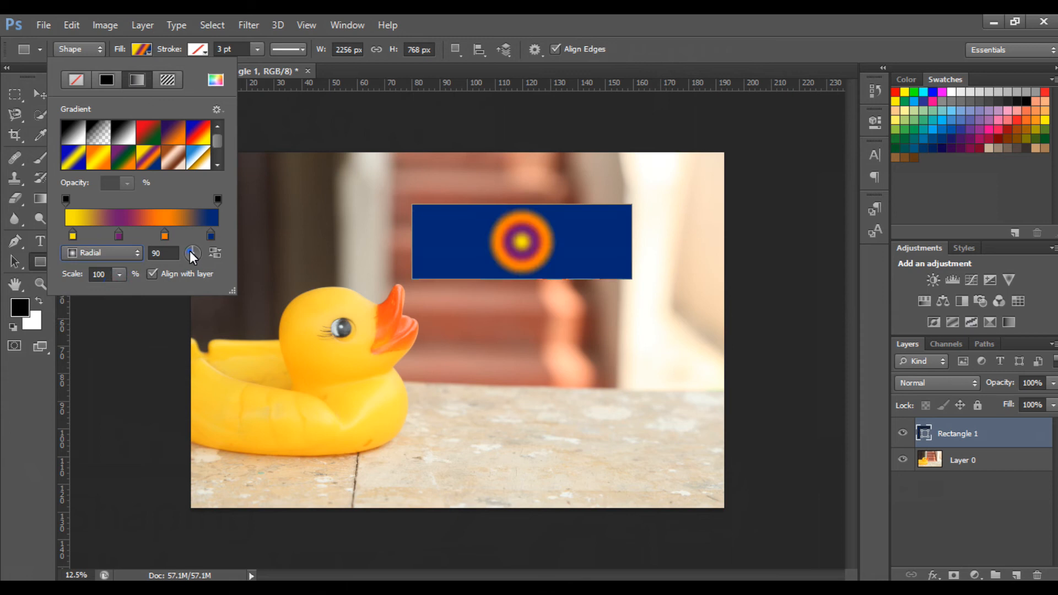
click(196, 256)
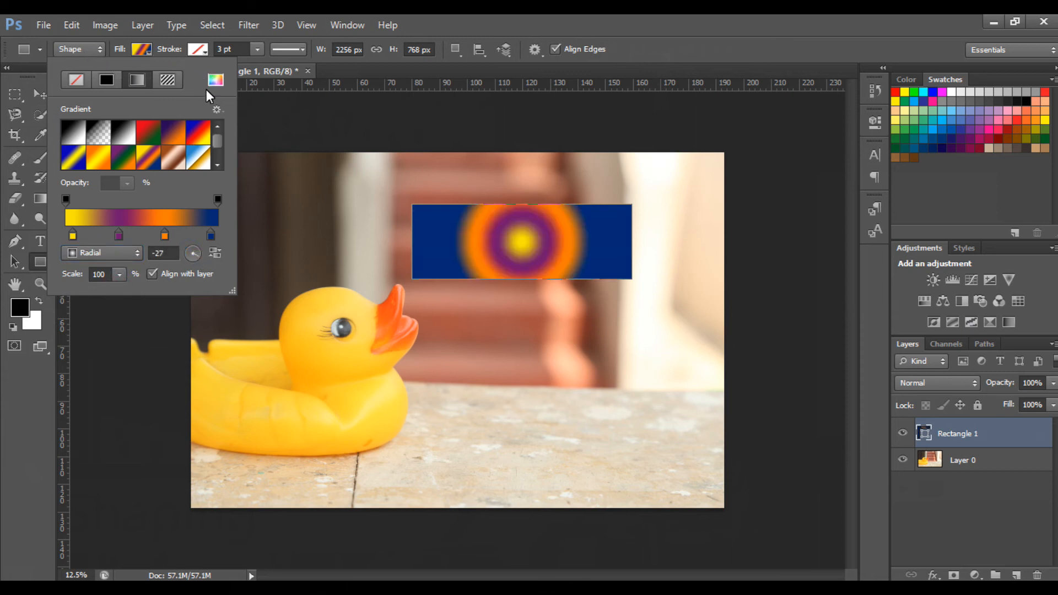
click(147, 52)
Step: Move the rectangle slightly up and enlarge it proportionally to about 3942 by 1342 px
click(38, 92)
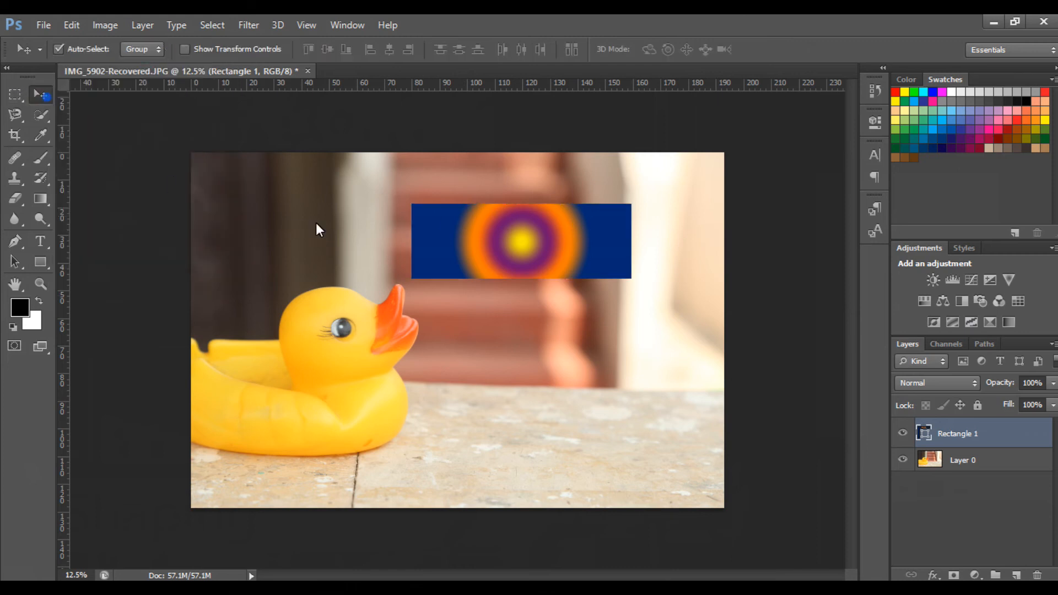
drag(528, 255, 522, 237)
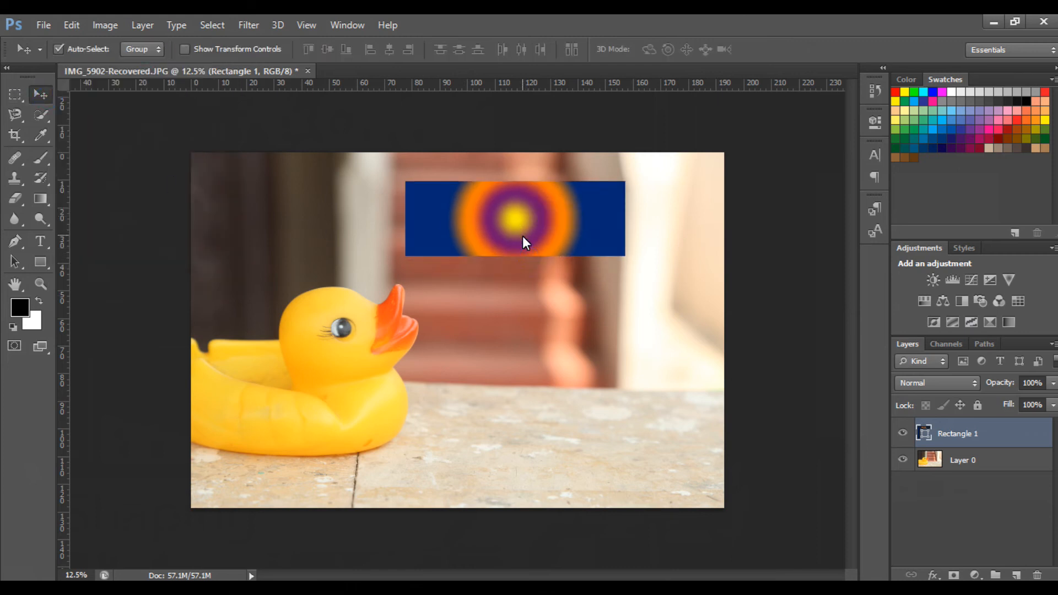
key(ctrl+t)
drag(625, 255, 487, 233)
drag(585, 245, 616, 247)
key(Return)
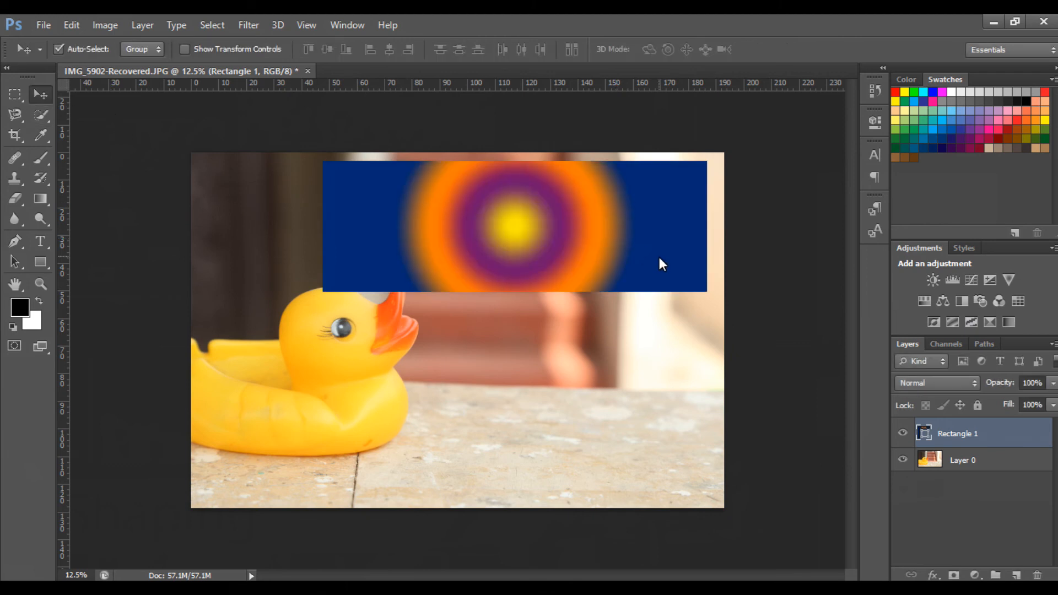
key(ctrl+t)
key(Return)
Step: Give the rectangle a solid white stroke with a width of 32.10 pt
click(43, 262)
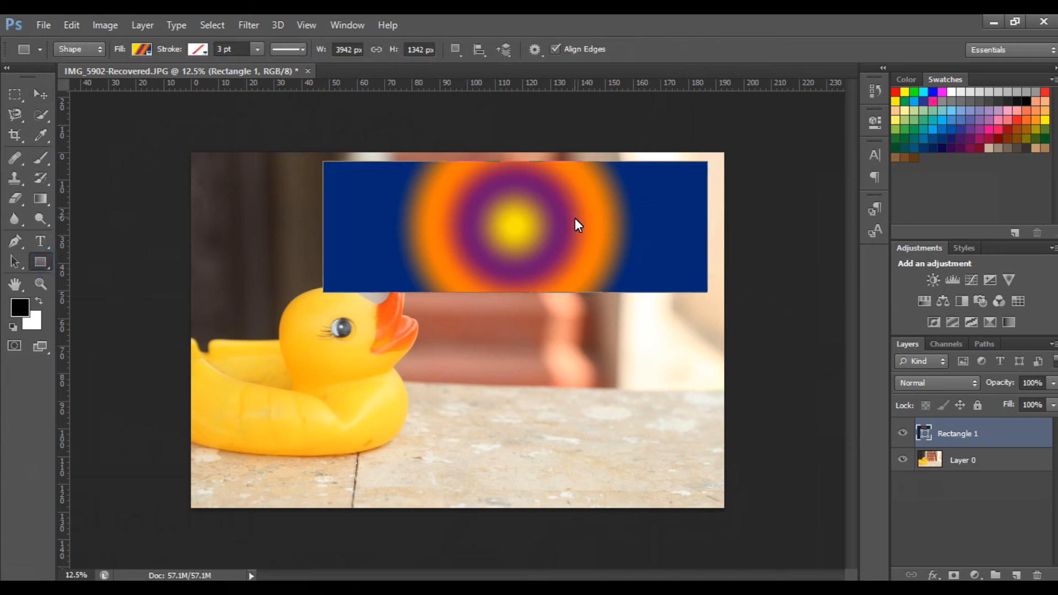
click(148, 45)
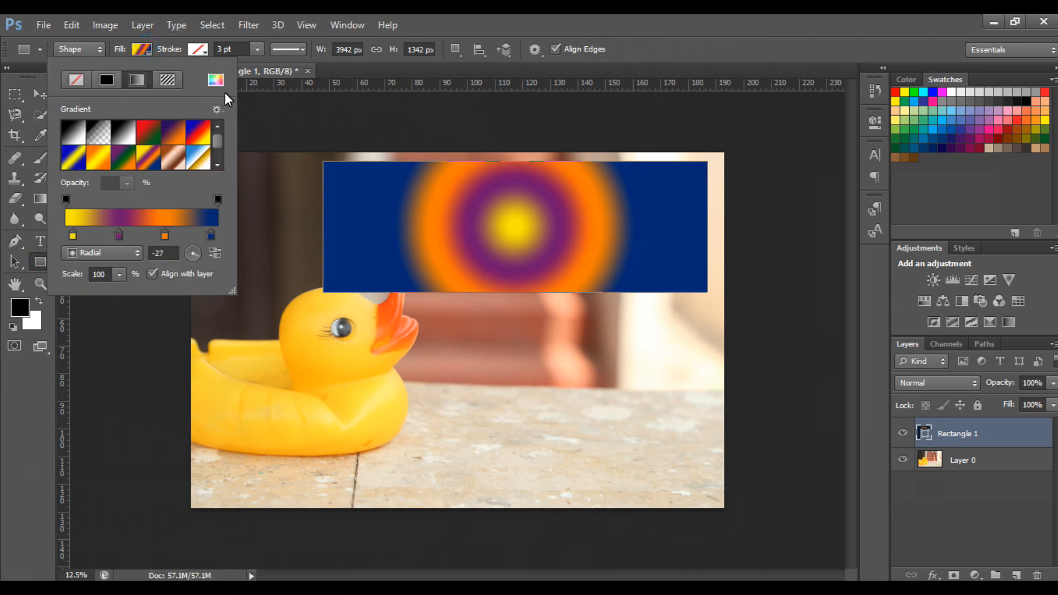
click(308, 71)
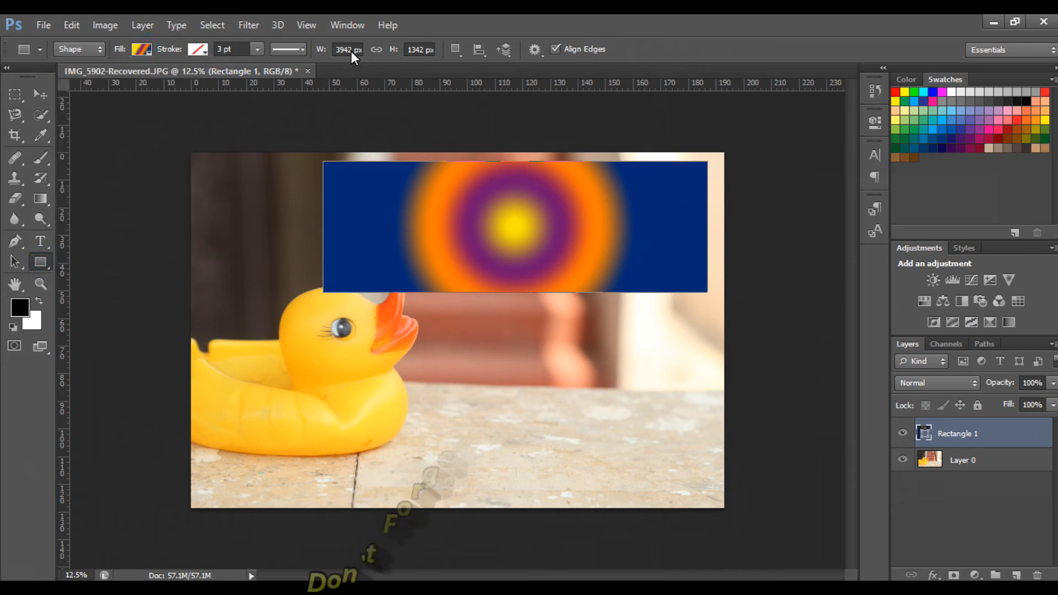
double_click(351, 52)
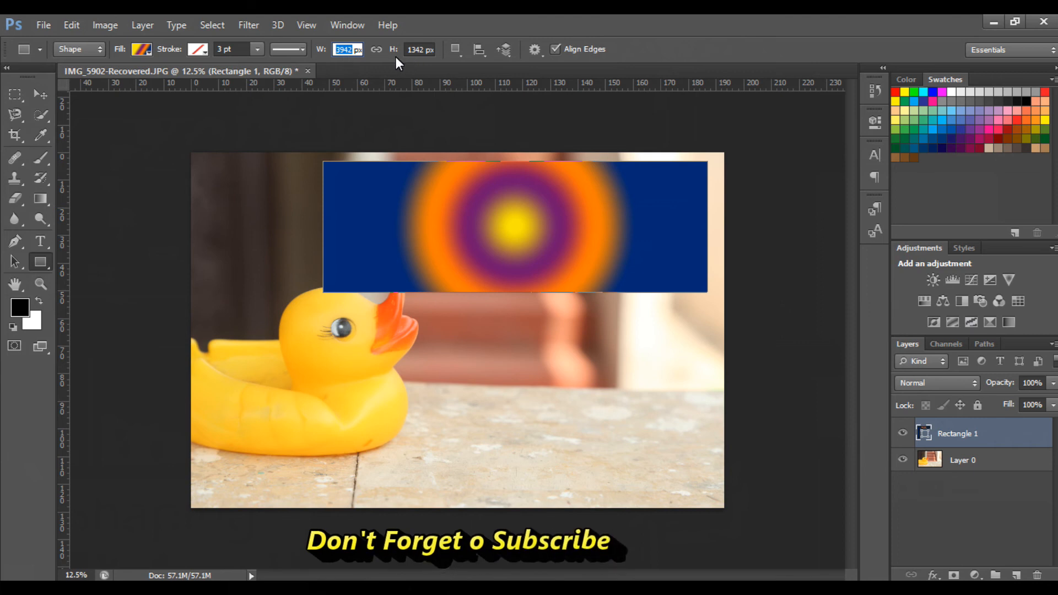
click(202, 49)
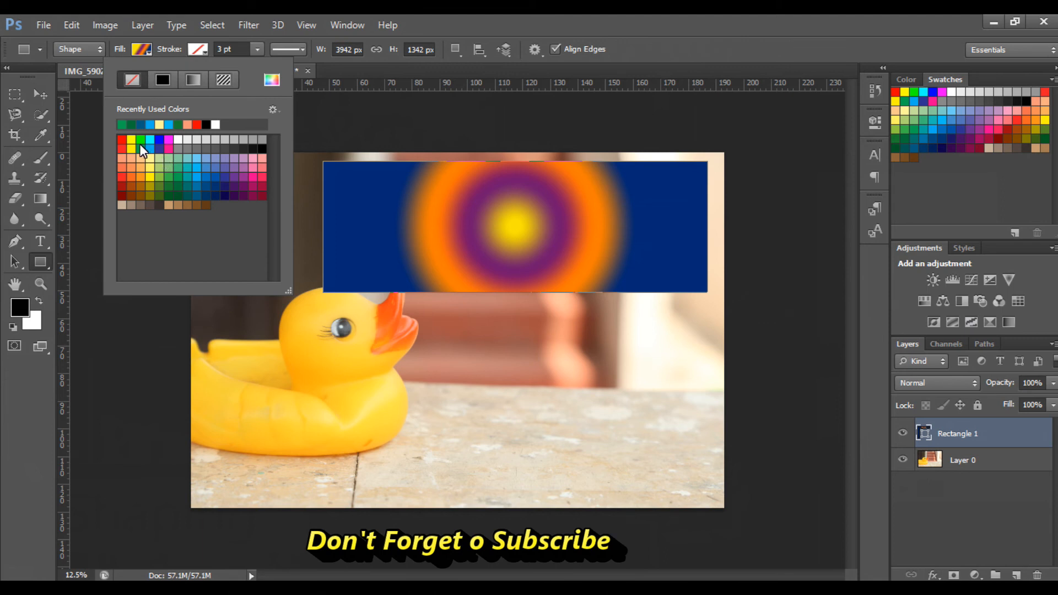
click(216, 124)
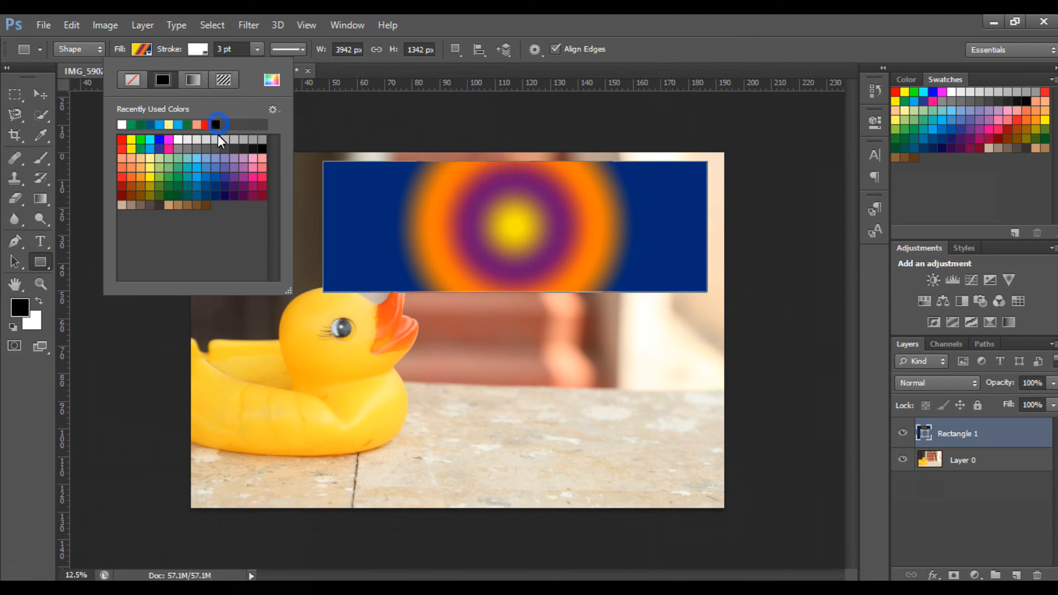
click(256, 50)
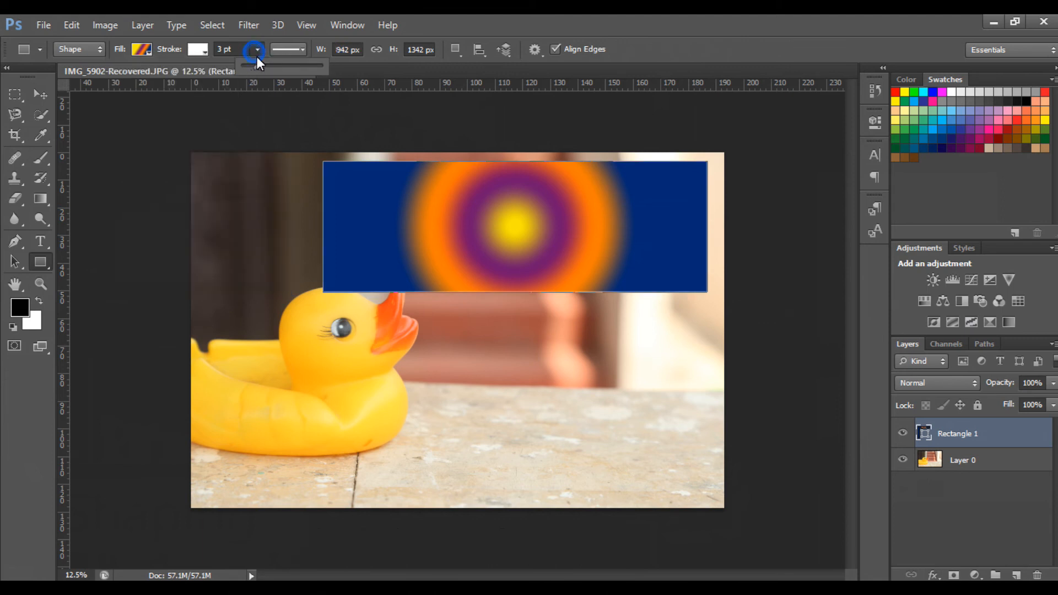
mouse_move(260, 72)
mouse_down()
mouse_move(312, 71)
mouse_move(297, 72)
mouse_up()
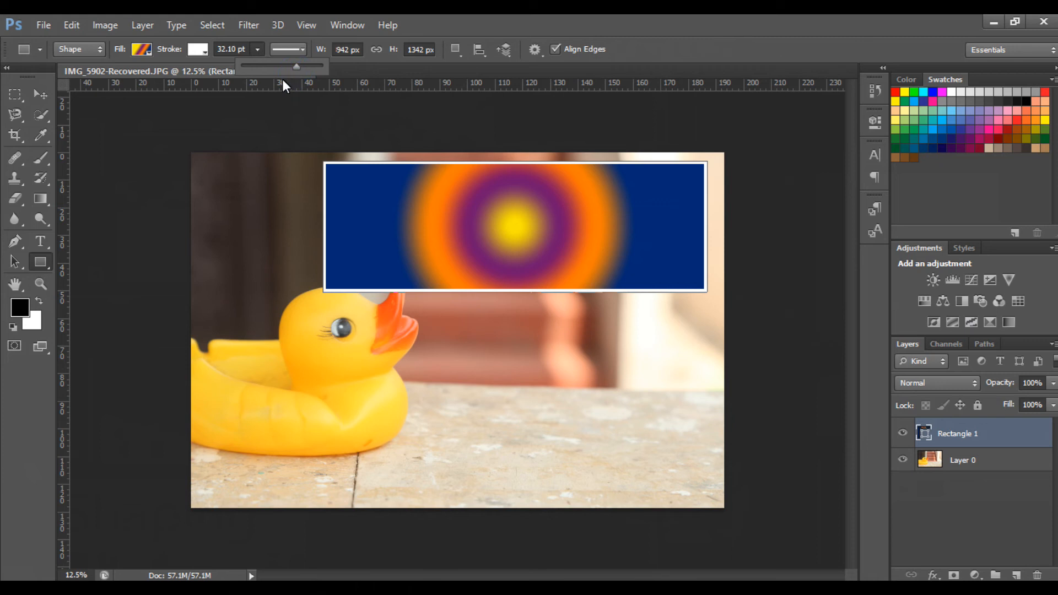
click(282, 79)
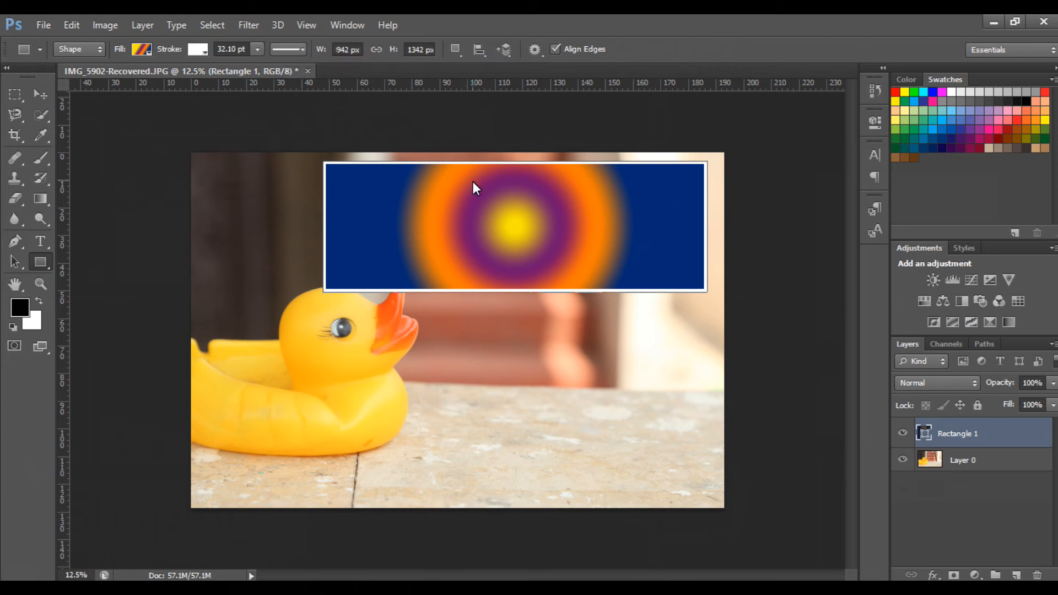
Step: Scale the rectangle down to about 62% and place it over the upper part of the stairs, clear of the duck
key(ctrl+s)
key(Escape)
click(43, 95)
mouse_move(456, 194)
mouse_down()
mouse_move(462, 214)
mouse_move(453, 175)
mouse_move(456, 191)
mouse_up()
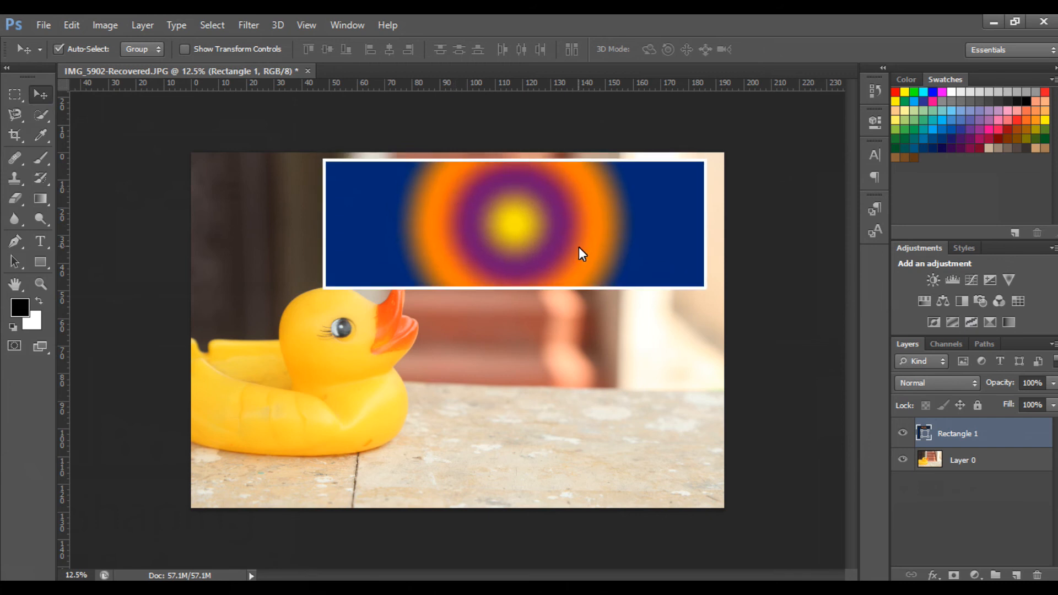
key(ctrl+t)
drag(706, 289, 560, 238)
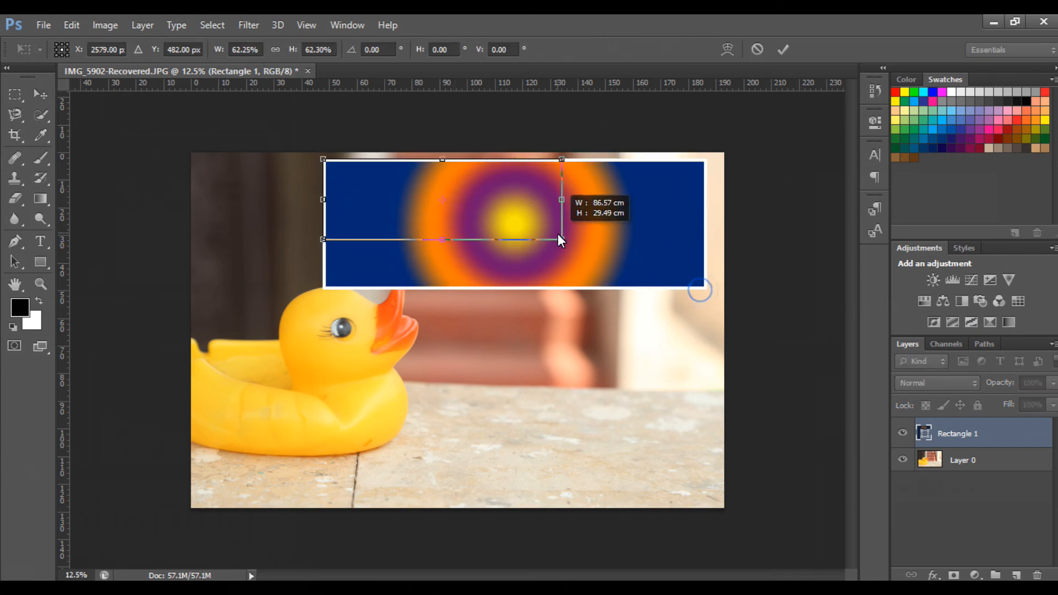
drag(498, 181, 582, 200)
key(Return)
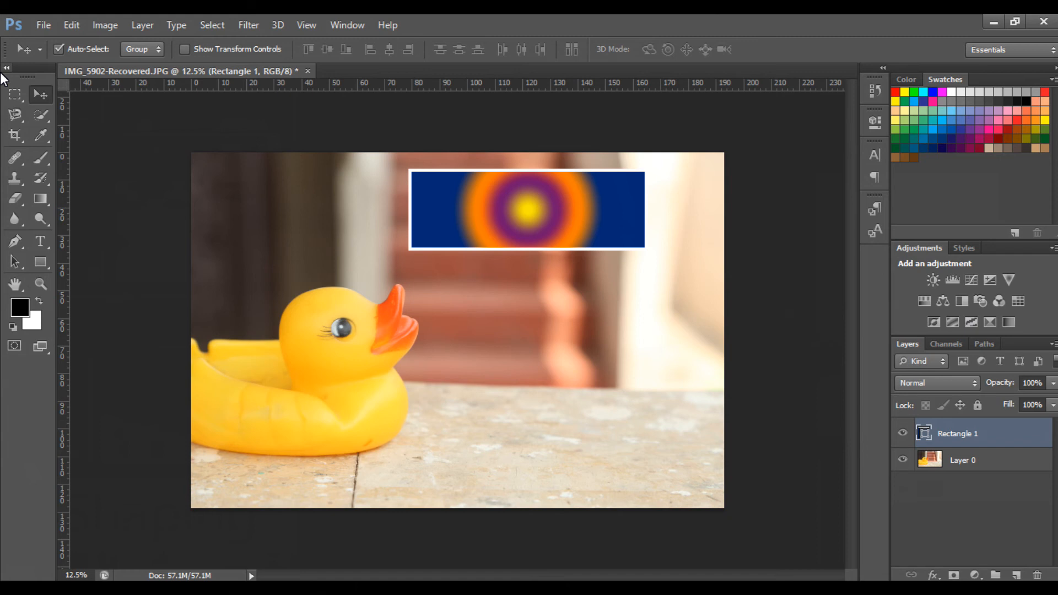
click(47, 239)
click(523, 218)
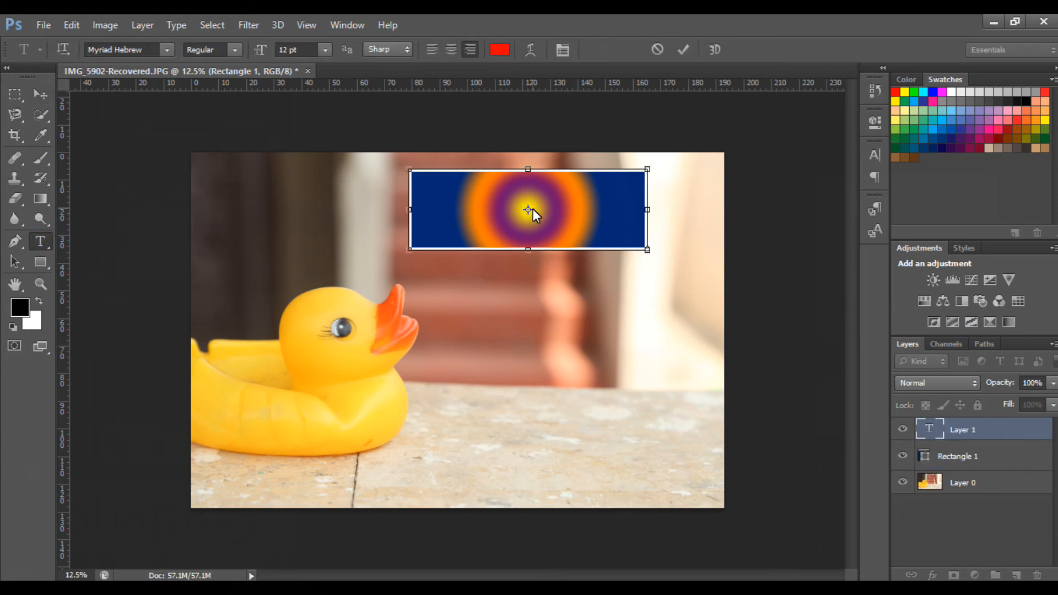
key(Escape)
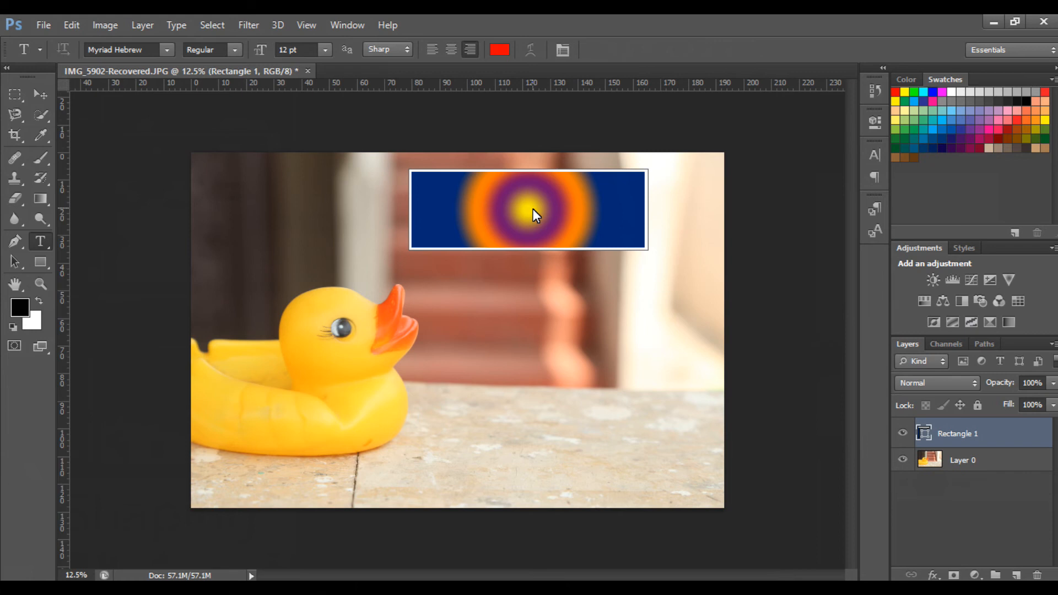
Step: Choose the Horizontal Type tool and set its font size to 100 pt
right_click(40, 242)
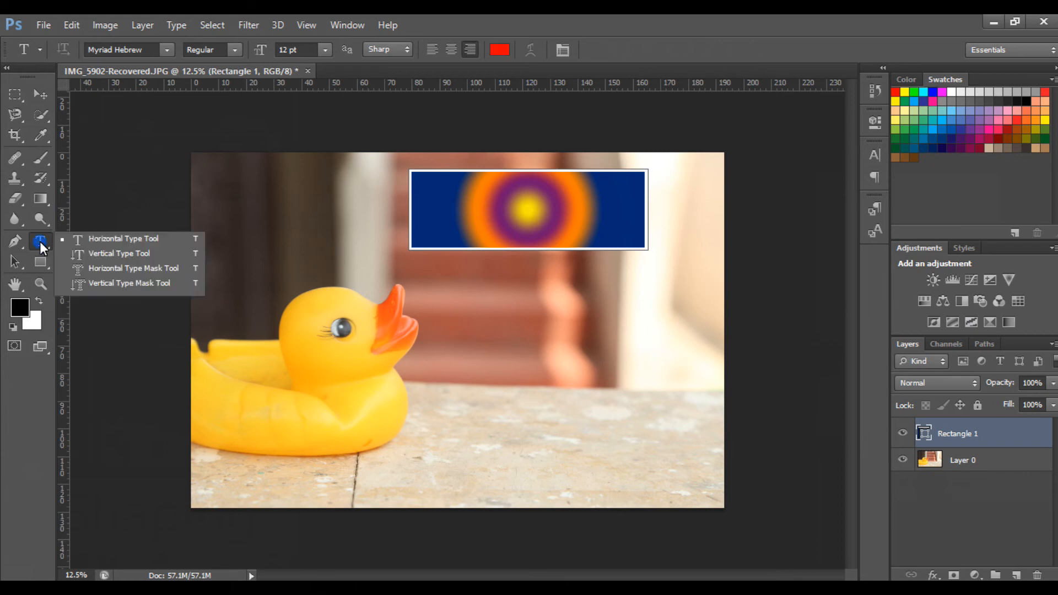
click(53, 241)
click(470, 375)
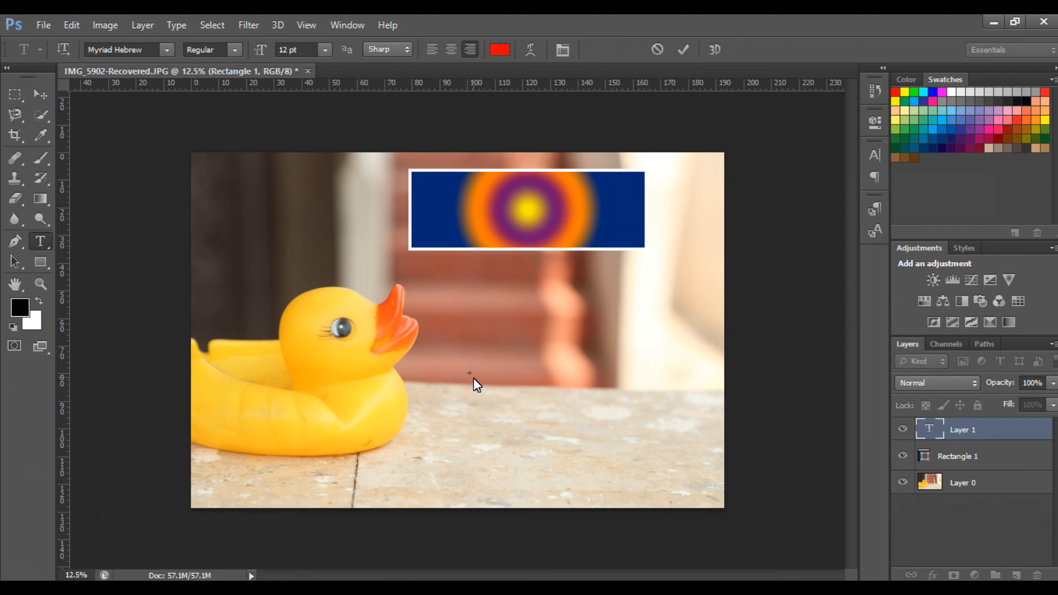
key(Escape)
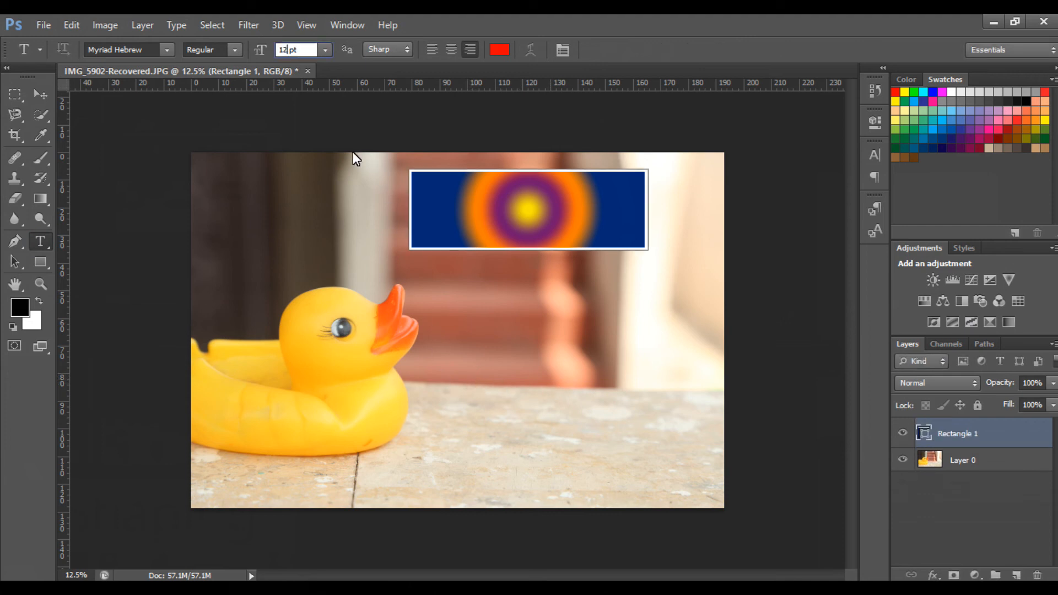
click(300, 54)
text(100)
key(Return)
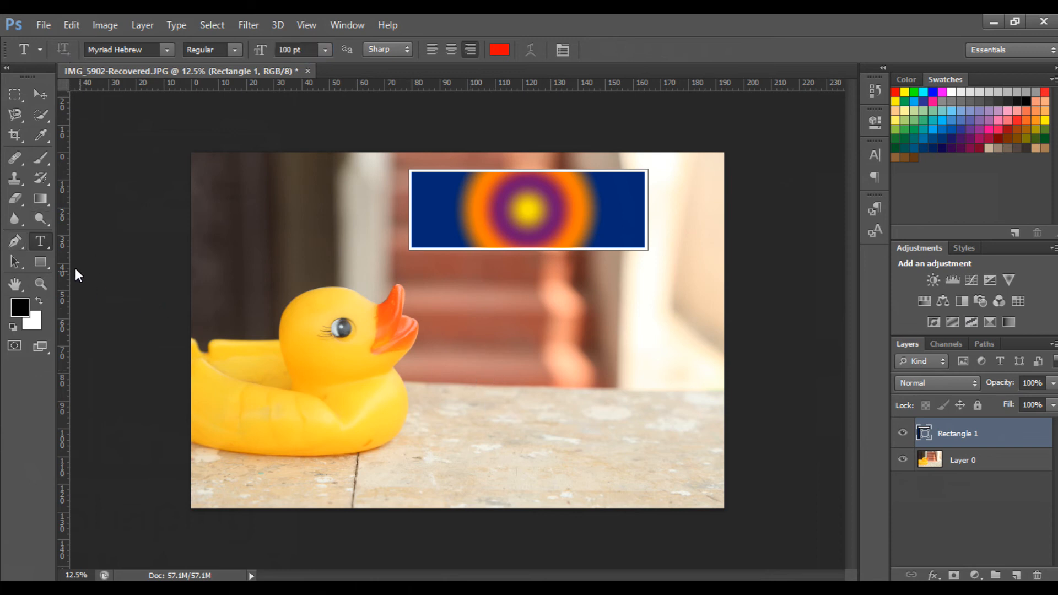
Step: Add the red text "Rs.2000" on the stairs below the rectangle and open its character settings
click(496, 350)
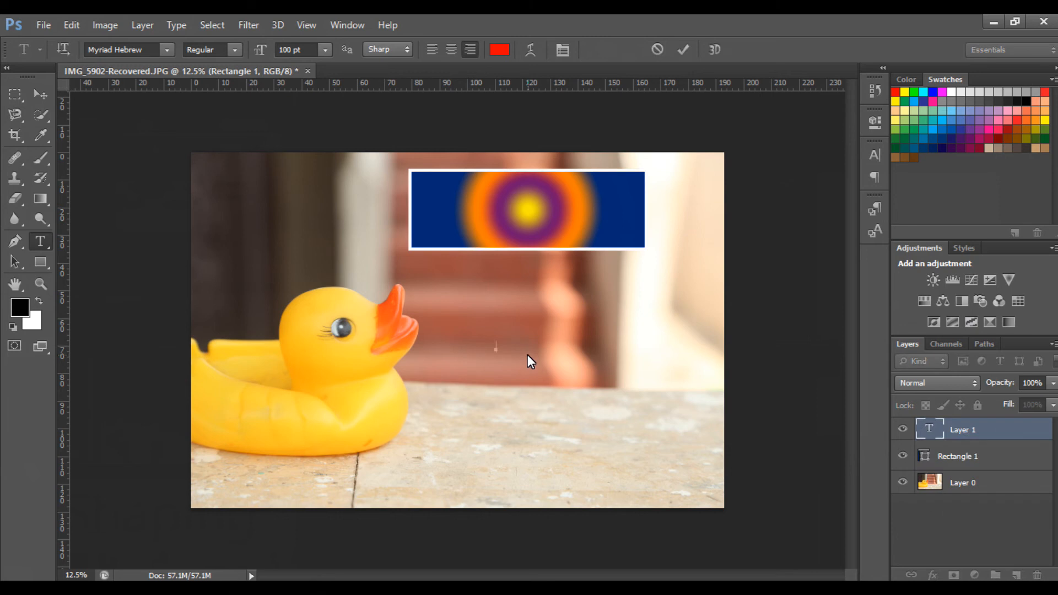
text(Ru)
text(.200)
text(0)
key(ctrl+t)
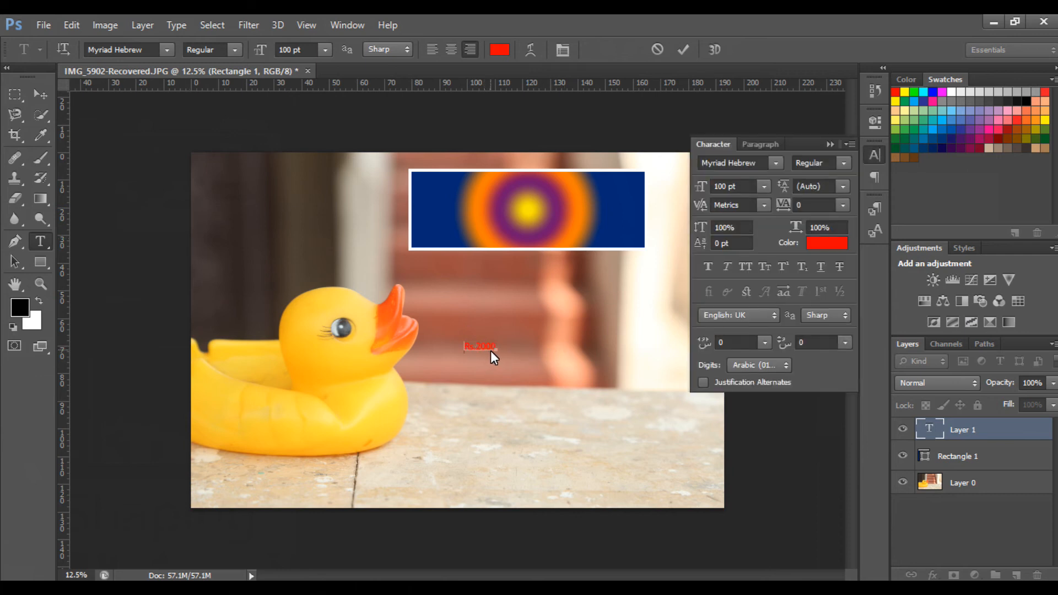
Step: Make the "Rs.2000" text bold at 200 pt and commit it
mouse_move(468, 352)
mouse_down()
mouse_move(500, 357)
mouse_move(479, 354)
mouse_up()
drag(464, 348, 511, 356)
click(755, 162)
click(842, 164)
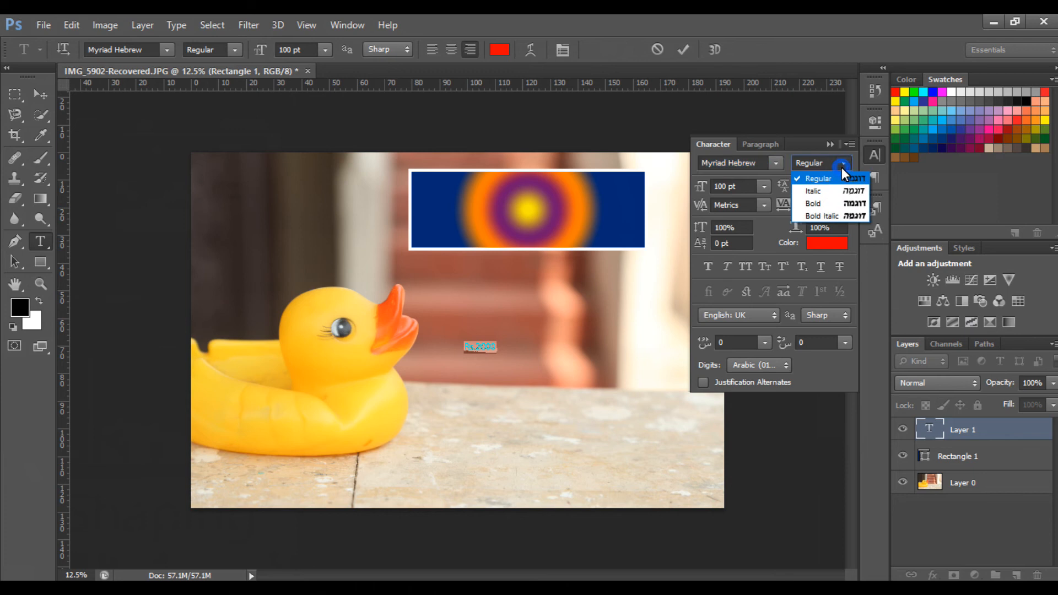
click(841, 202)
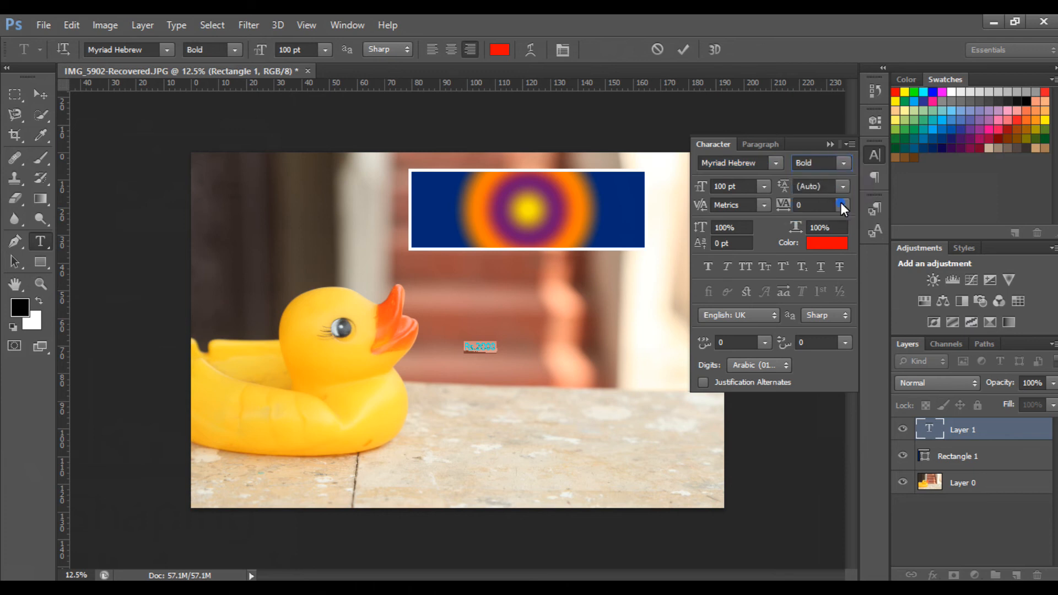
click(764, 186)
click(761, 189)
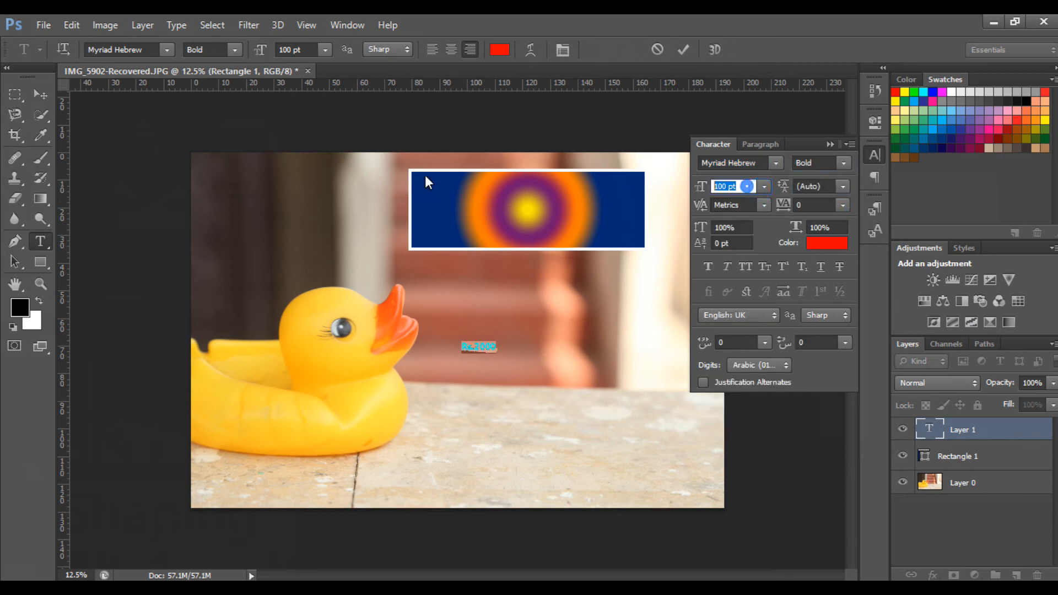
text(200)
key(Return)
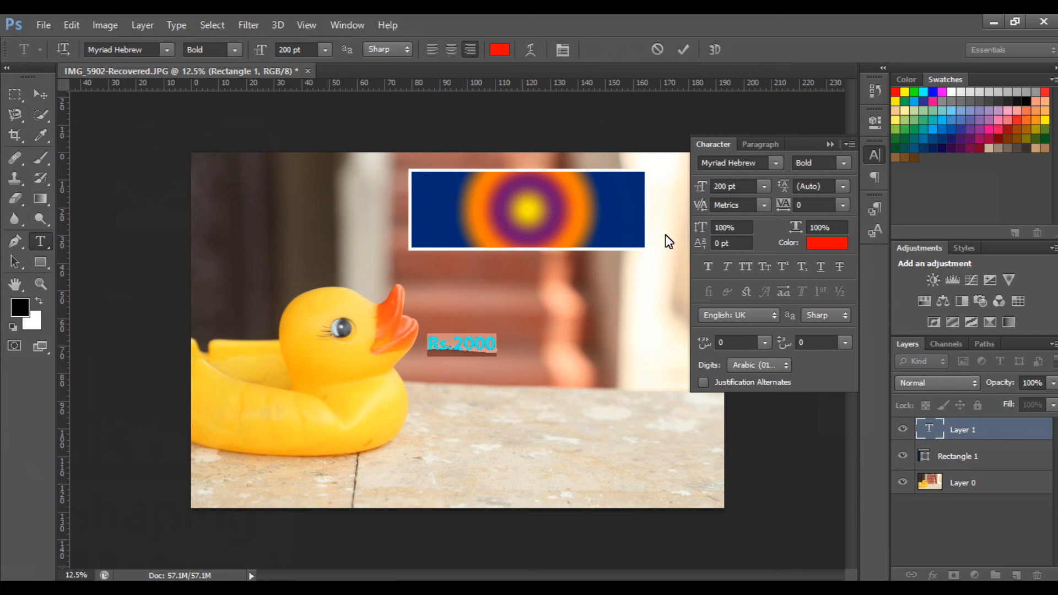
click(830, 144)
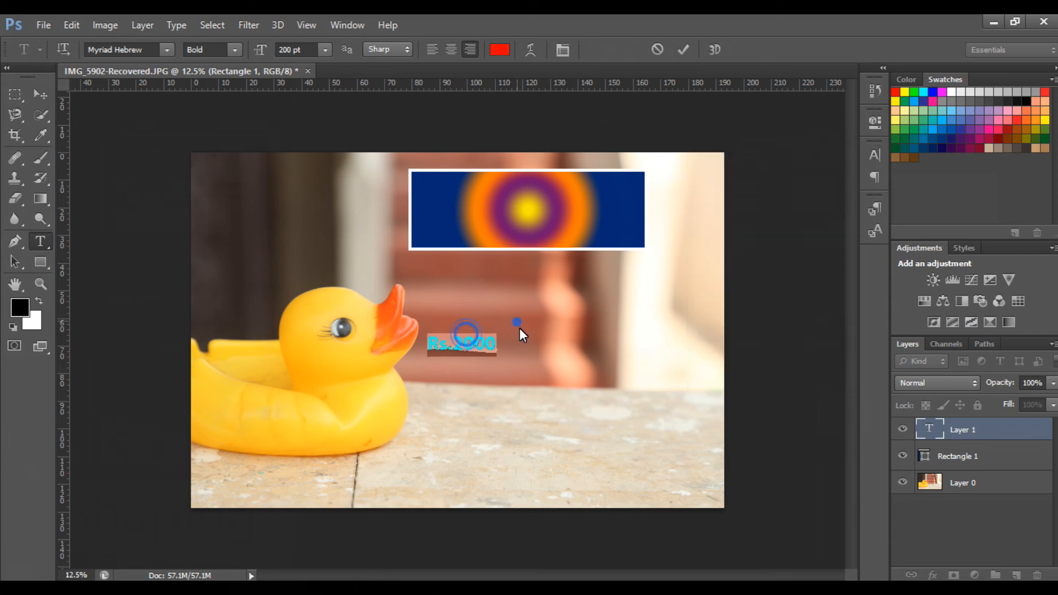
click(40, 94)
drag(465, 345, 644, 439)
key(ctrl+t)
drag(609, 353, 586, 181)
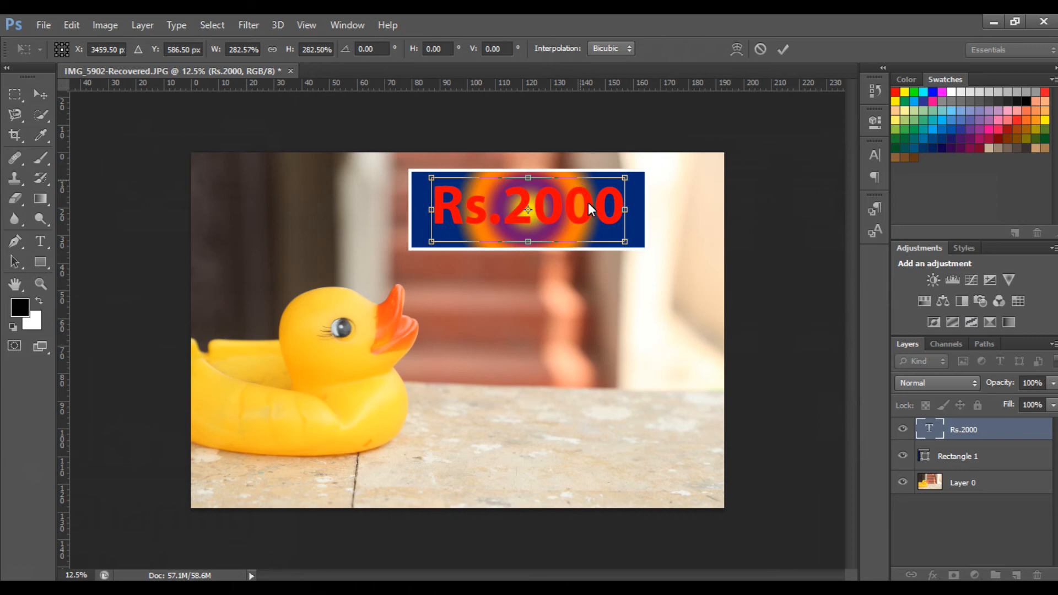
key(ctrl+s)
click(584, 240)
Step: Scale the "Rs.2000" text proportionally to about 268% and place it inside the blue gradient rectangle
key(ctrl+t)
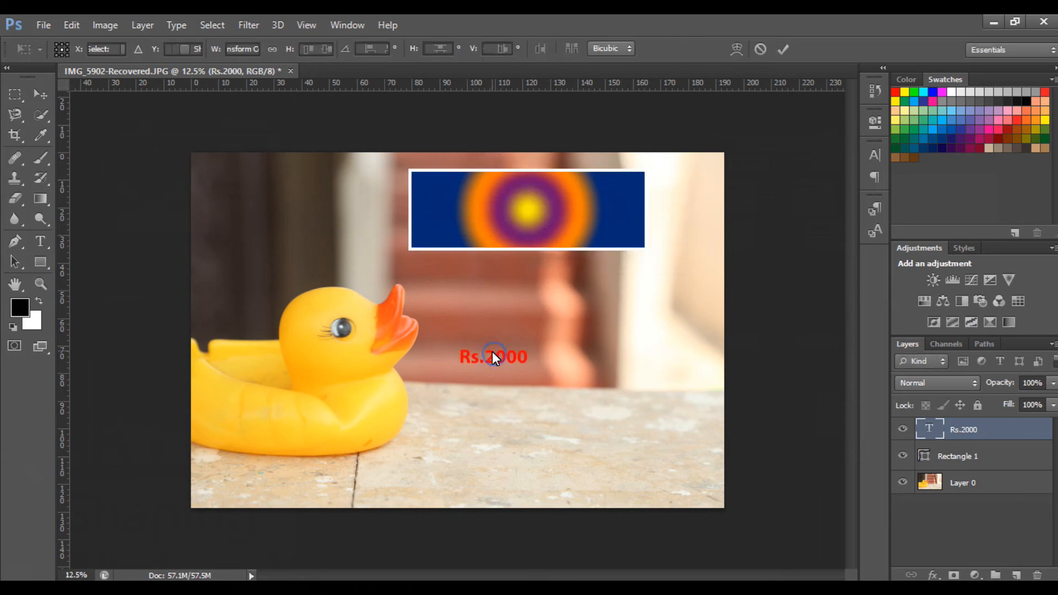
drag(529, 368, 574, 225)
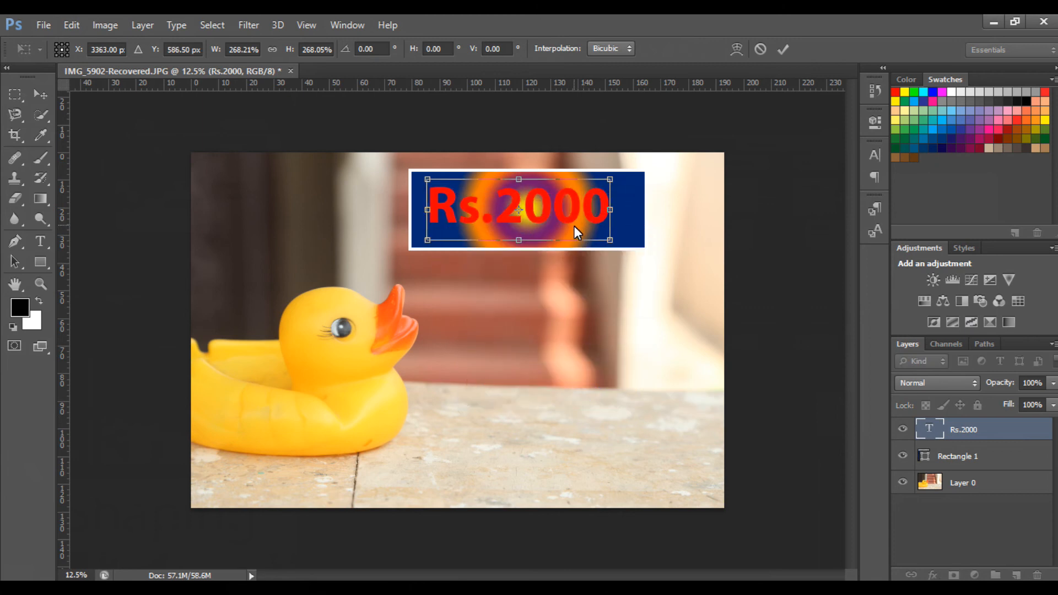
key(Return)
drag(574, 210, 576, 215)
Step: Add Bevel & Emboss, Drop Shadow, Outer Glow and Pattern Overlay effects to the "Rs.2000" text layer
right_click(959, 431)
click(689, 99)
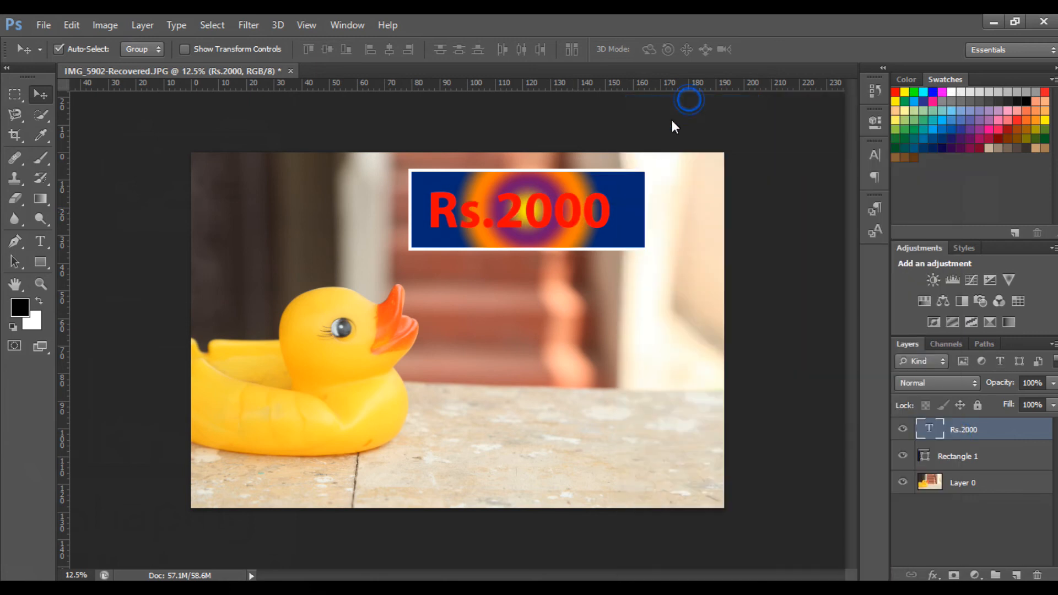
drag(642, 168, 1027, 172)
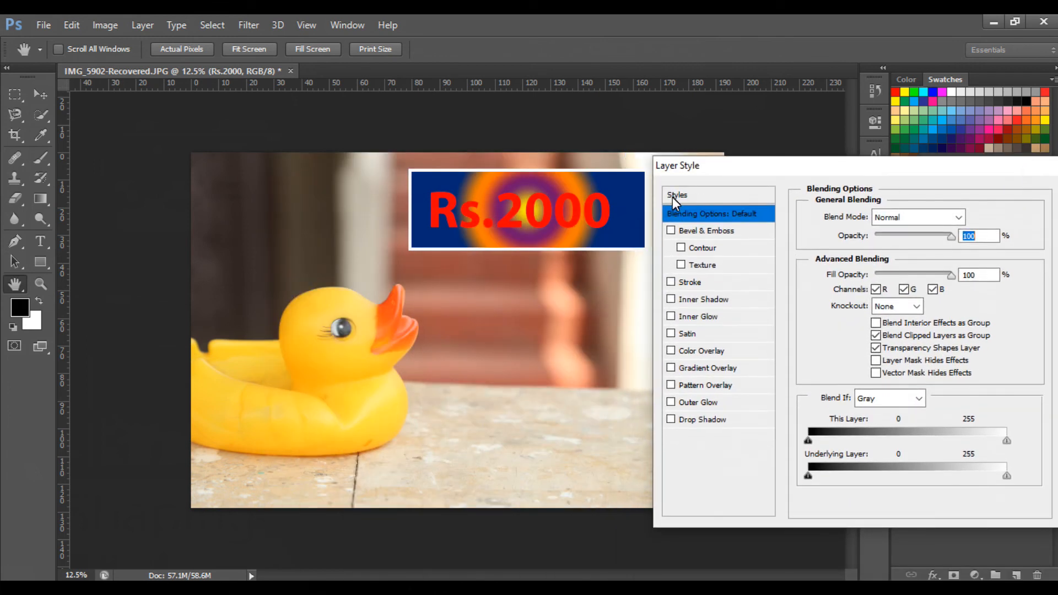
click(671, 231)
click(672, 421)
click(671, 403)
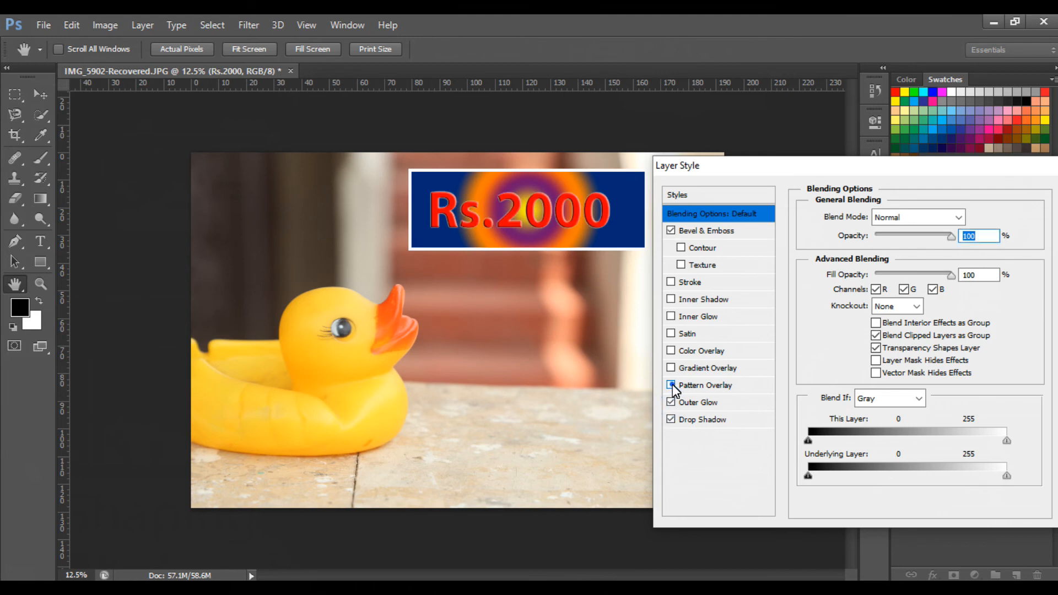
click(672, 384)
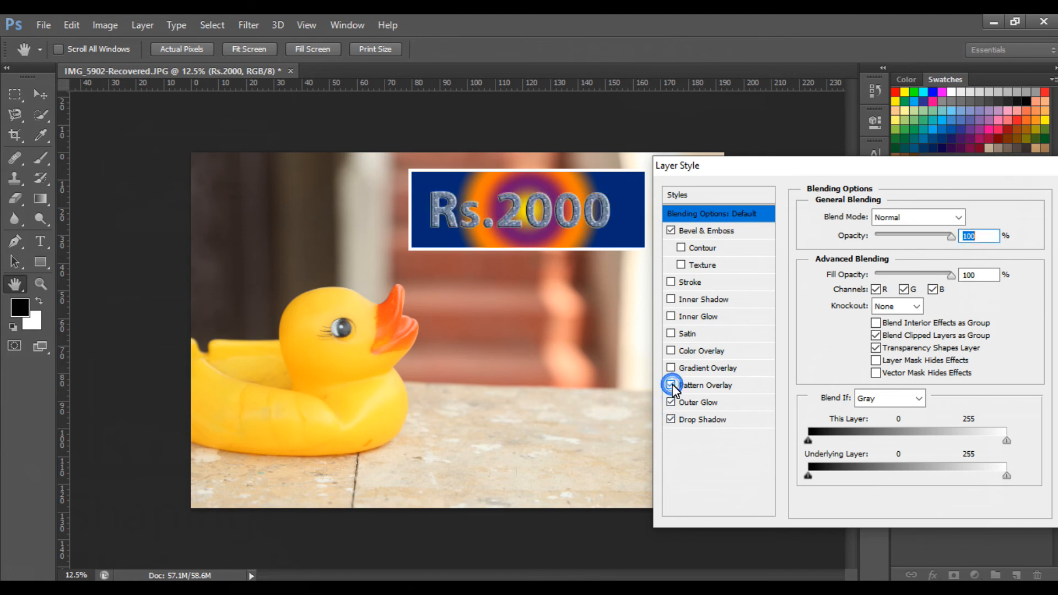
Step: Add a white Color Overlay to the "Rs.2000" text and apply the layer style
click(671, 350)
click(689, 353)
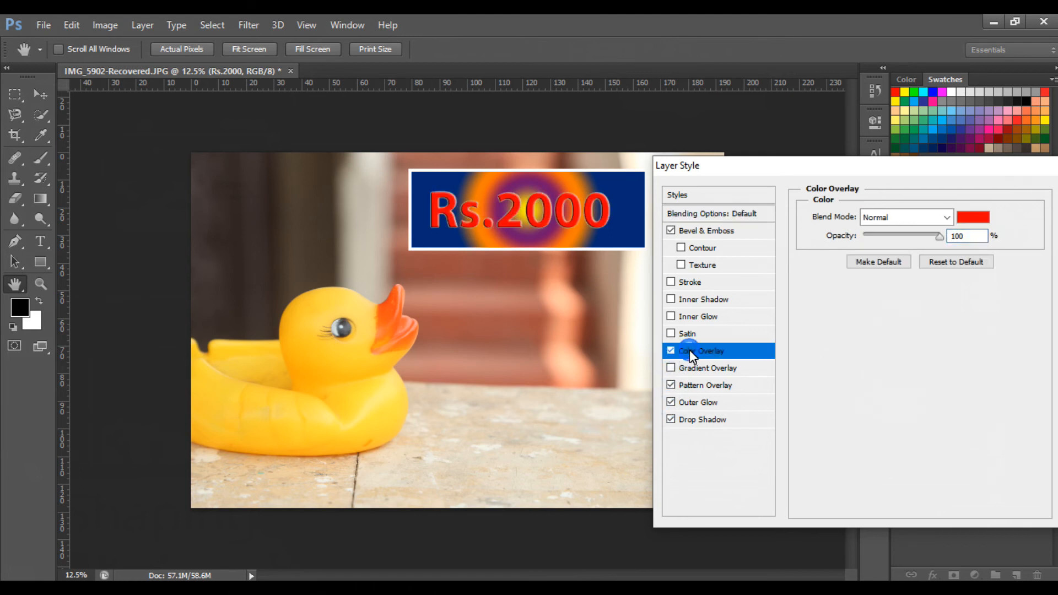
click(968, 215)
drag(617, 218, 580, 213)
click(945, 204)
drag(889, 164, 556, 208)
click(747, 232)
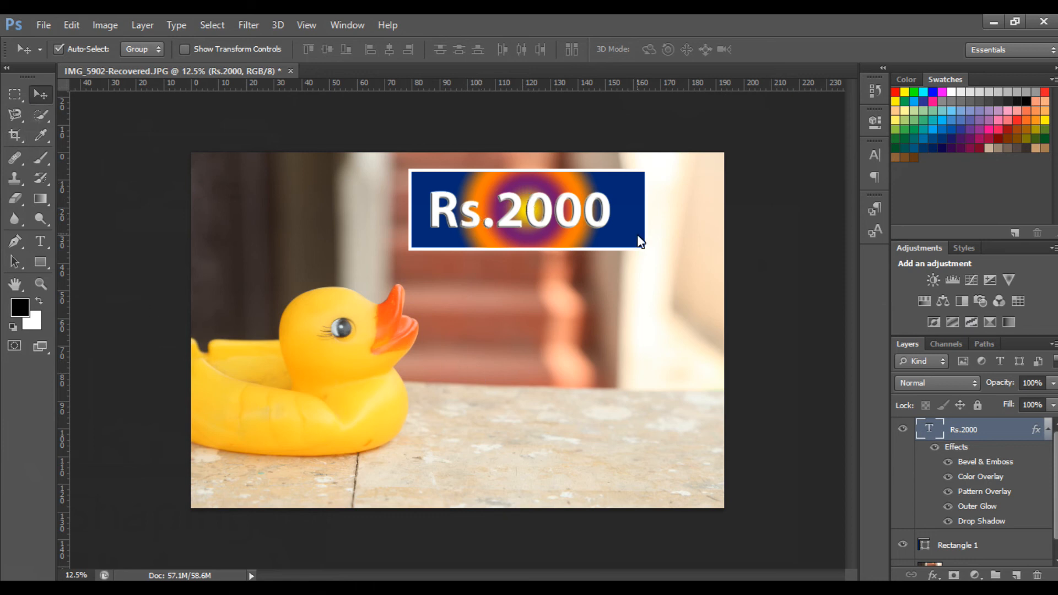
Step: Draw a black rounded rectangle about 2176 by 952 px below the price banner and undo it
click(42, 202)
click(41, 267)
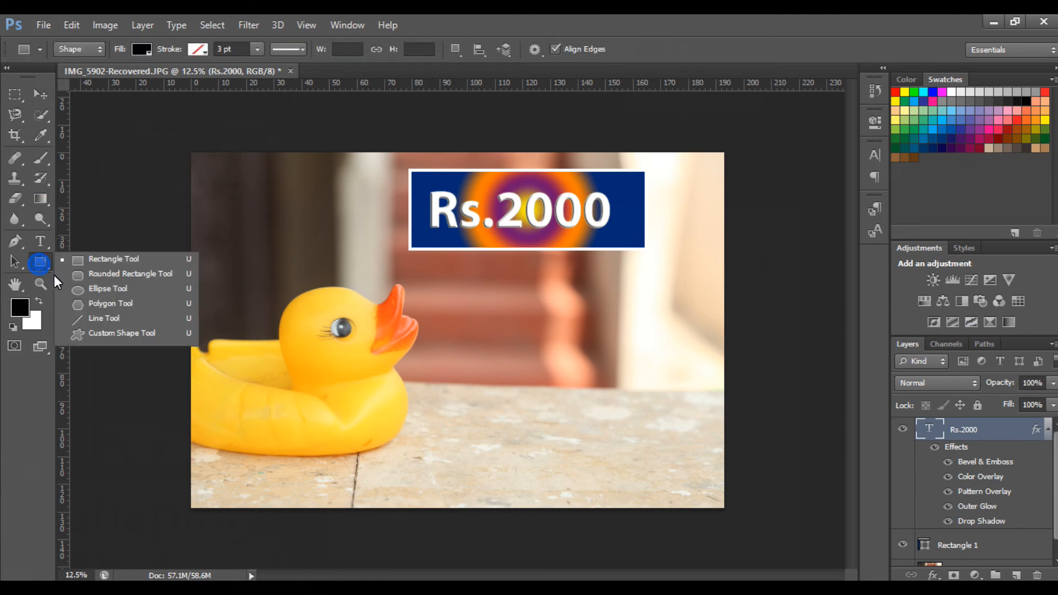
click(82, 278)
drag(444, 317, 656, 410)
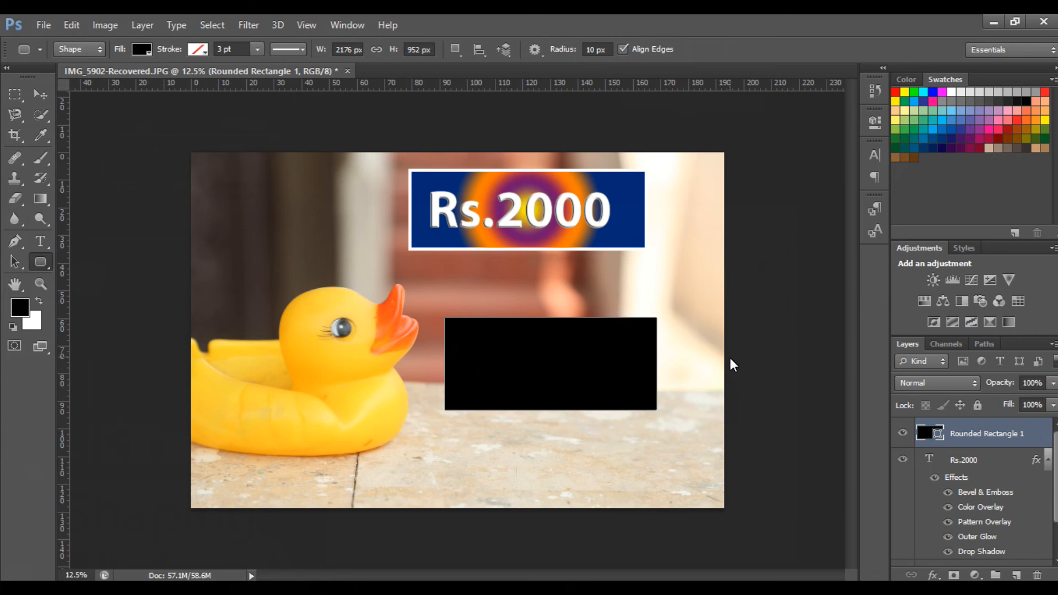
key(ctrl+z)
Step: Draw a wide black ellipse and a tall one about 976 by 1768 px beside the duck, and delete both
key(shift+u)
drag(441, 324, 612, 433)
mouse_move(595, 308)
mouse_down()
mouse_move(626, 397)
mouse_move(709, 464)
mouse_up()
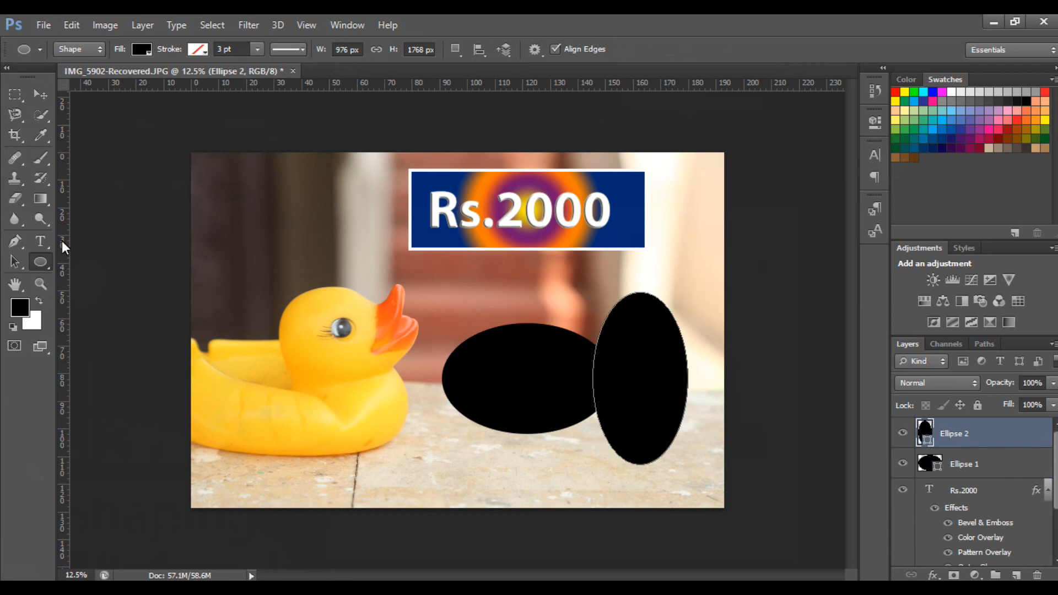
key(v)
click(636, 347)
key(Delete)
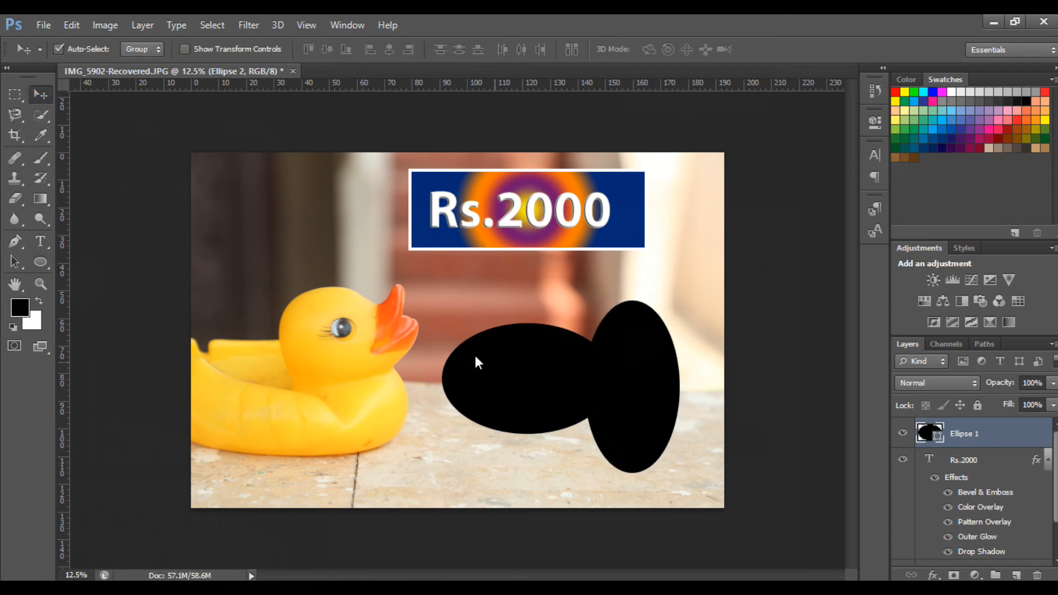
key(Delete)
Step: Draw a nearly round black ellipse about 1032 by 984 px below the banner and delete it
right_click(44, 260)
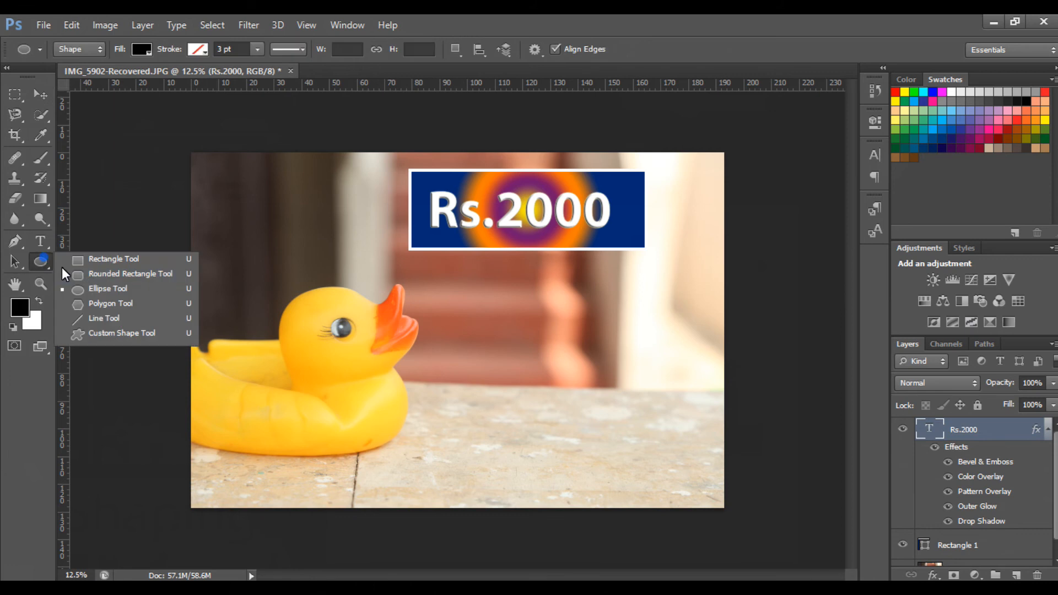
click(101, 291)
drag(514, 326, 617, 422)
click(580, 350)
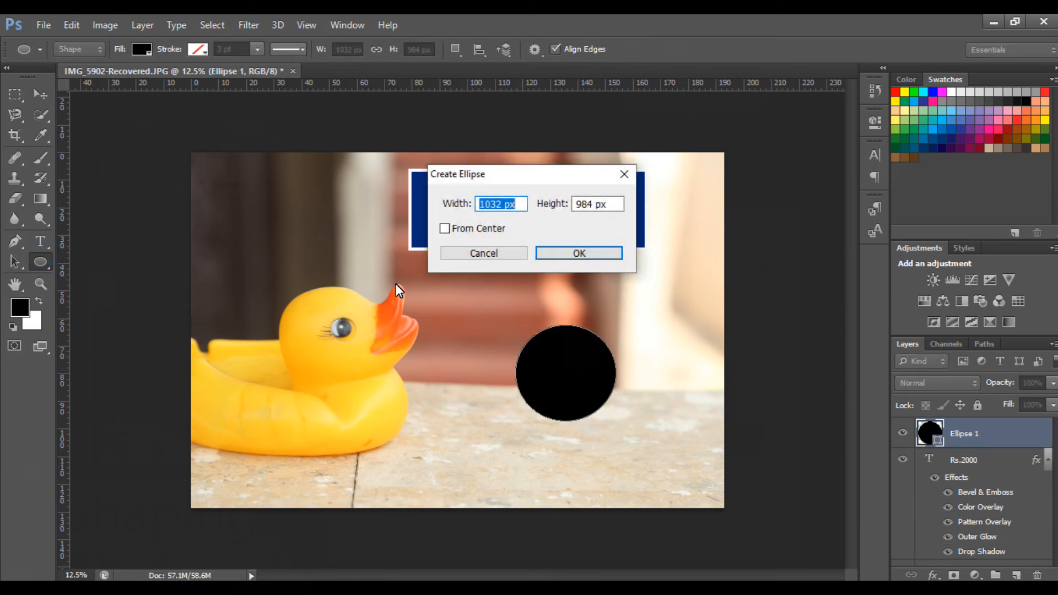
click(508, 260)
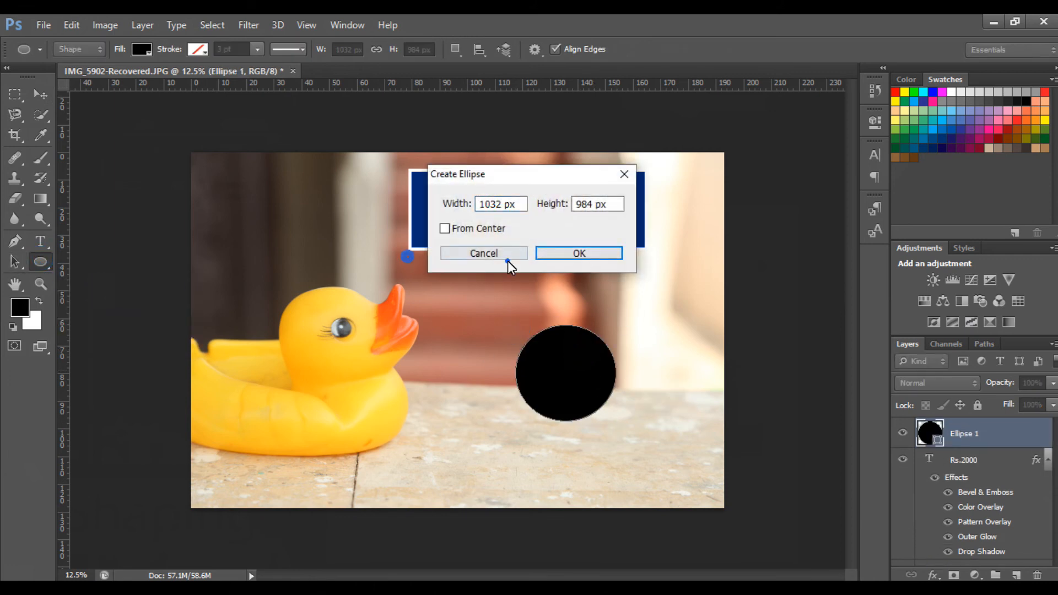
click(39, 97)
click(577, 382)
key(Delete)
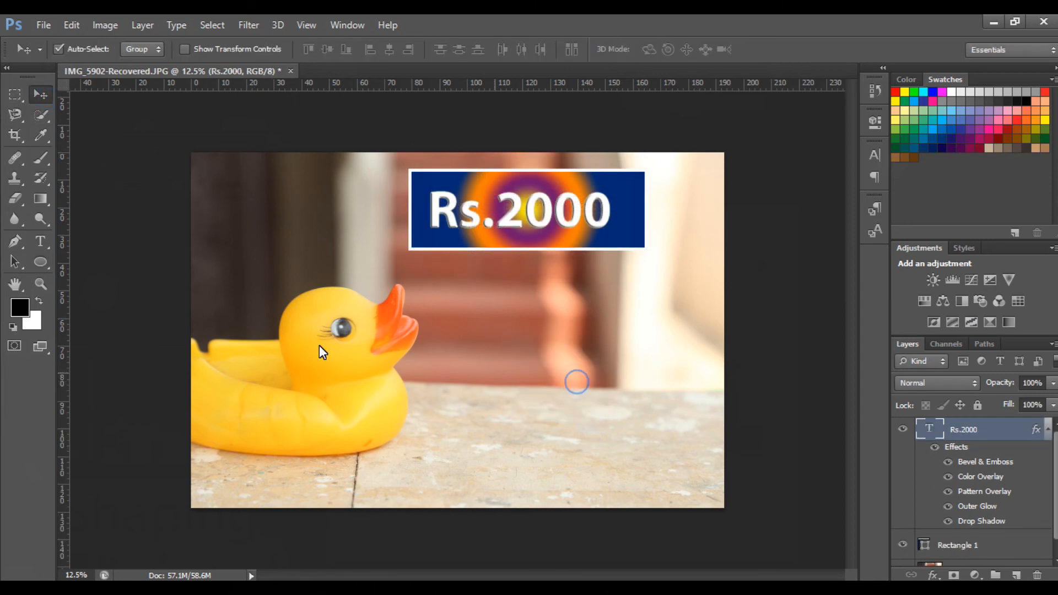
Step: Draw a five-sided polygon below the banner and undo it
click(40, 262)
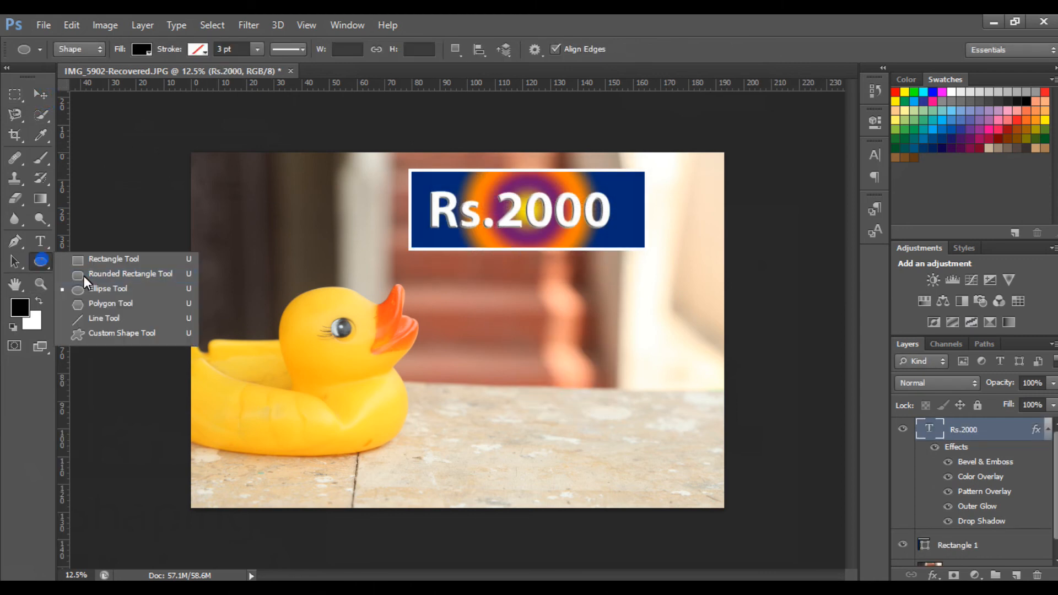
click(96, 303)
drag(534, 346, 580, 390)
key(ctrl+z)
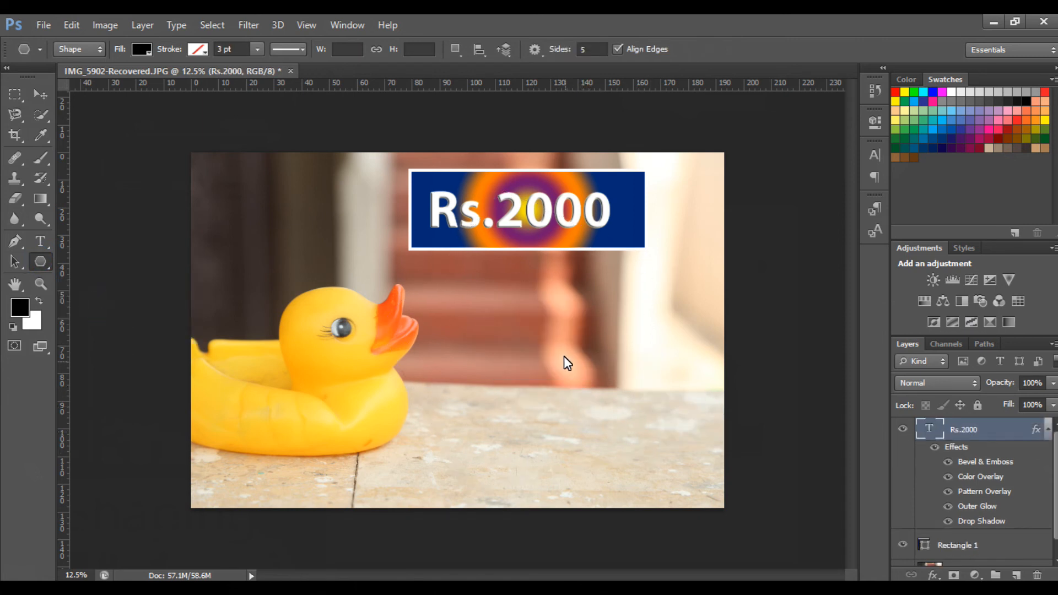
Step: Create a black heart custom shape, 100 by 100 px, below the price banner
click(46, 260)
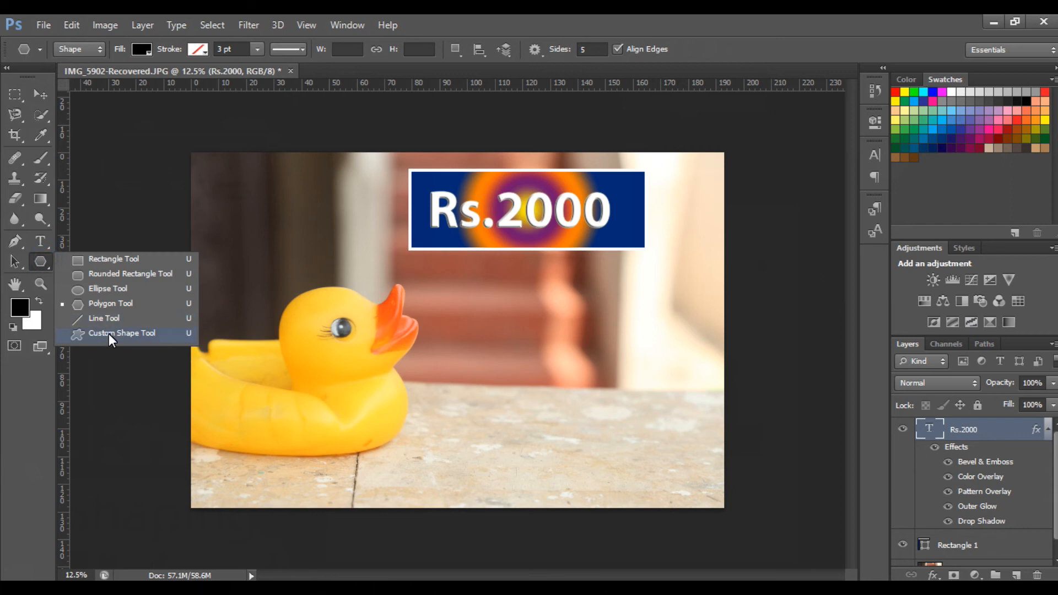
click(108, 333)
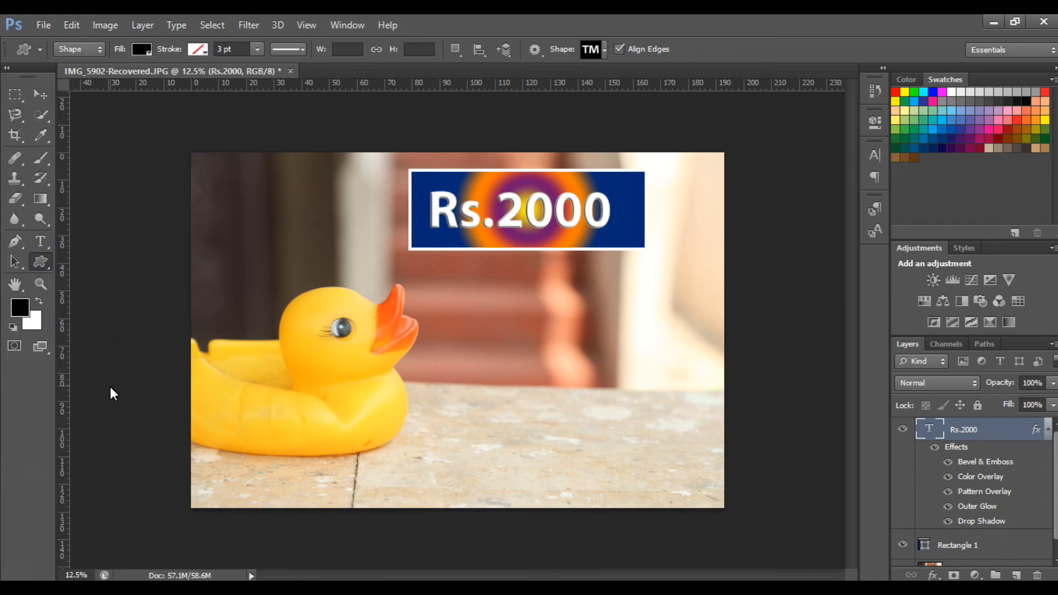
key(a)
click(605, 49)
click(620, 82)
click(520, 286)
click(521, 285)
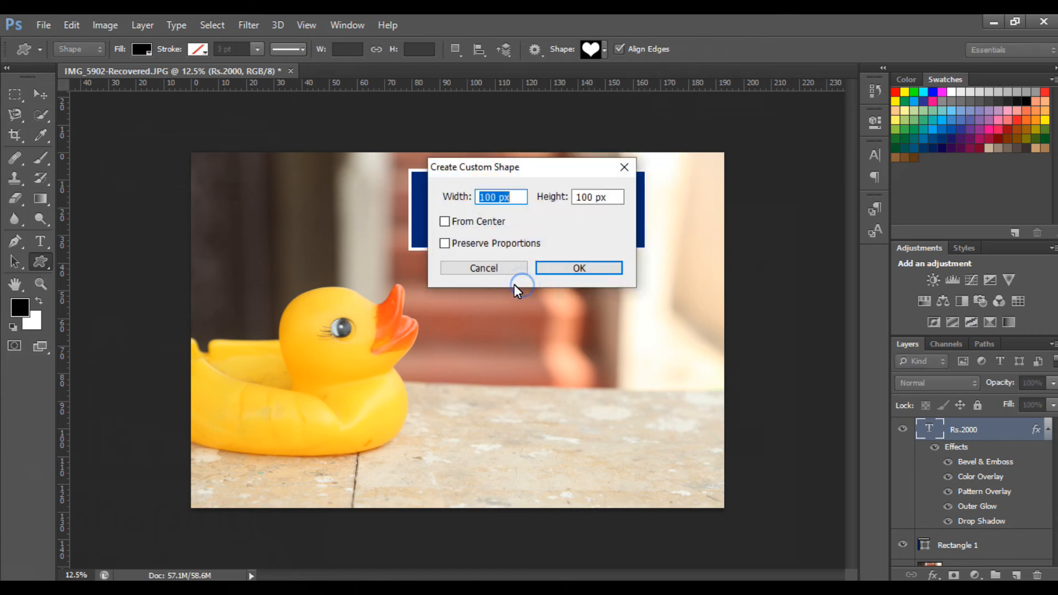
click(576, 267)
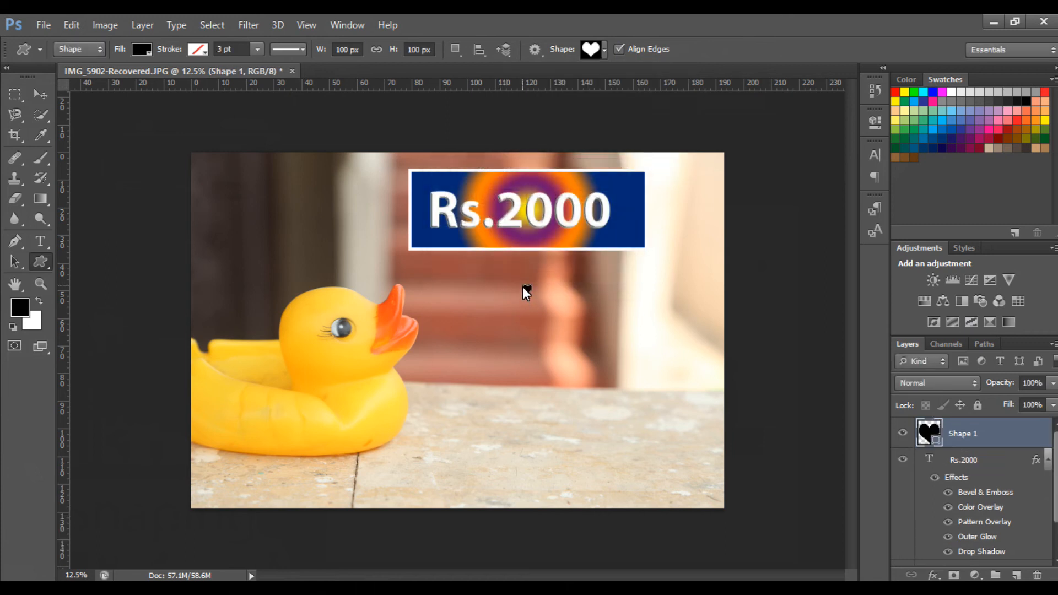
Step: Scale the heart proportionally to about 832%, place it between the duck's beak and the stair railing, and apply the transformation
key(ctrl+t)
drag(533, 296, 612, 364)
drag(575, 316, 509, 315)
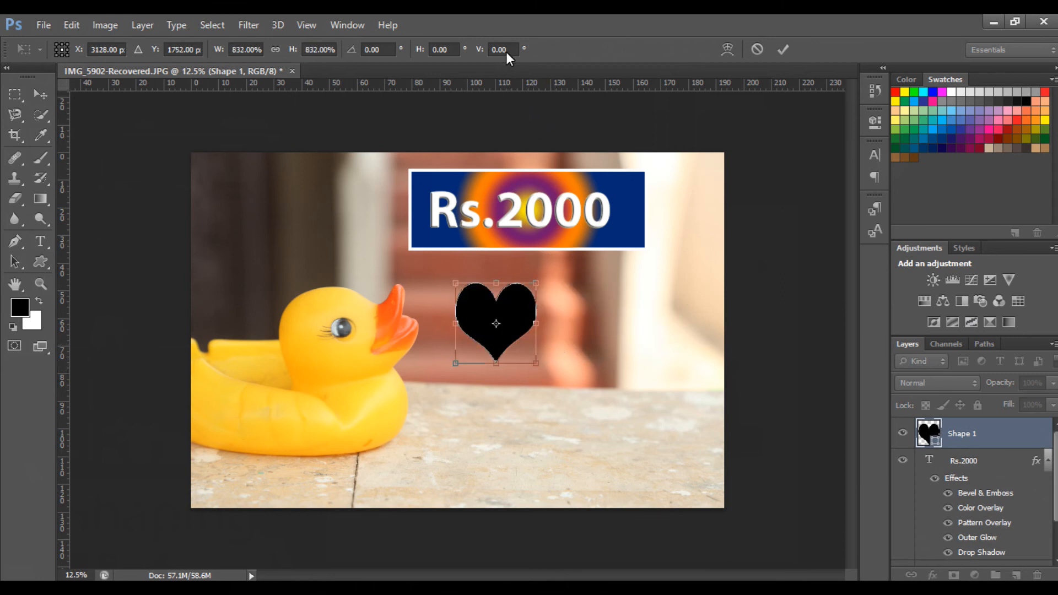
click(45, 264)
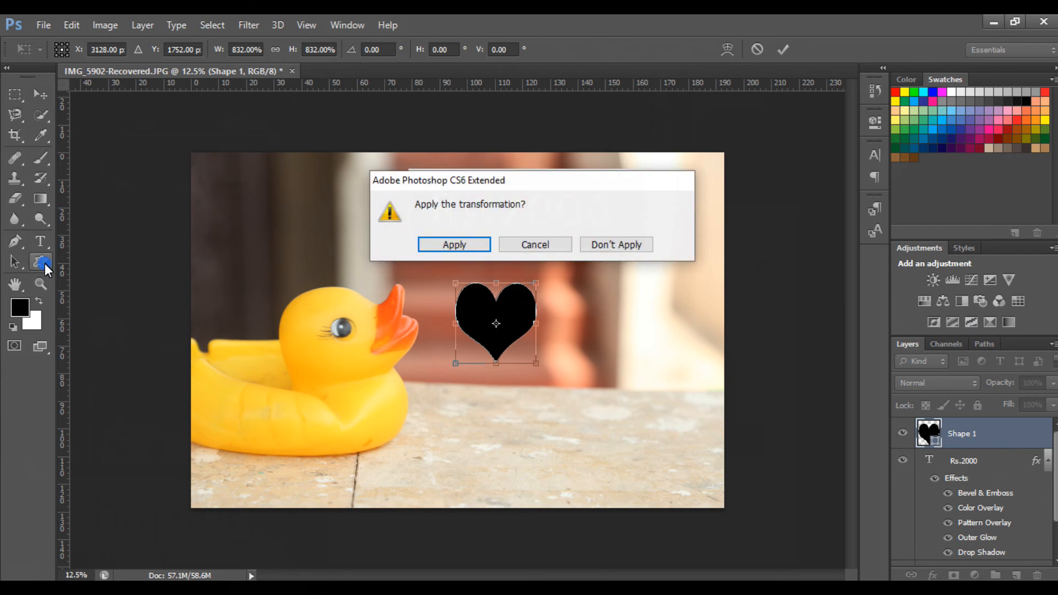
click(474, 245)
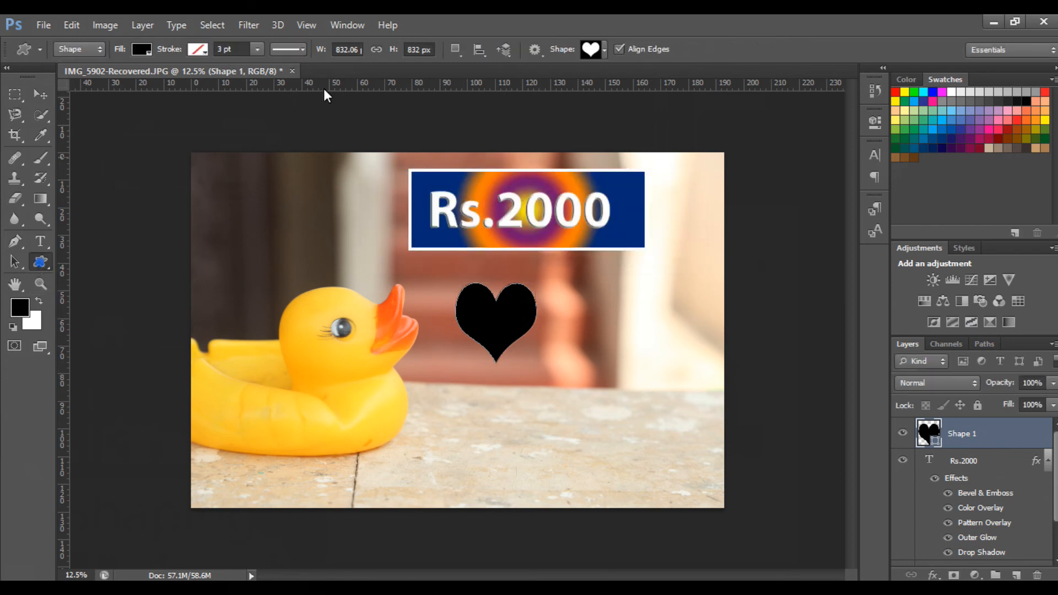
Step: Create a black check mark custom shape, 832 by 832 px, to the lower right of the heart
click(604, 50)
click(543, 109)
click(517, 109)
click(588, 355)
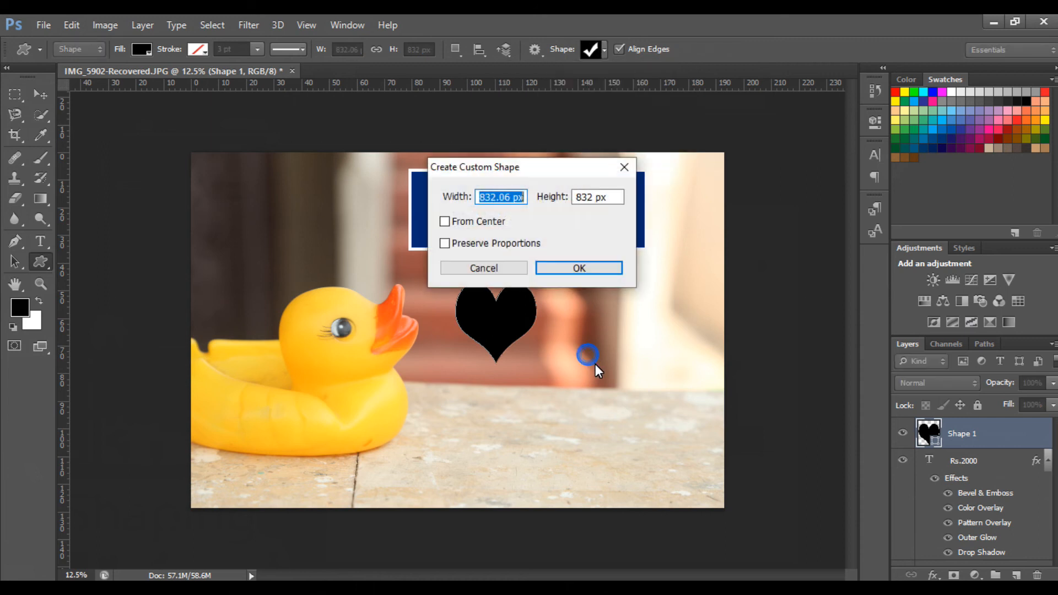
click(577, 266)
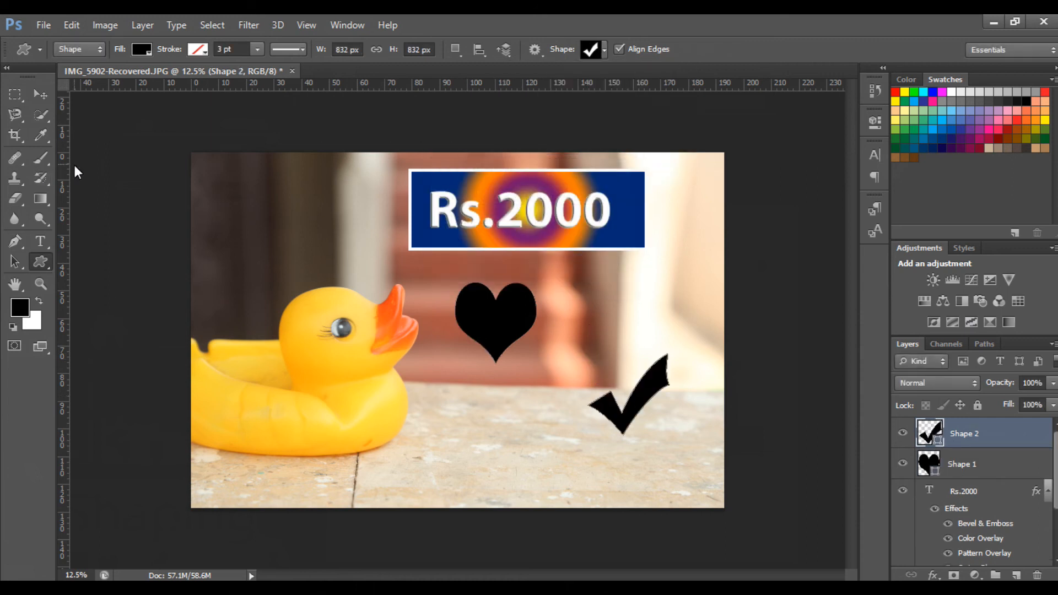
Step: Create a black scissors custom shape, 832 by 832 px, directly above the check mark
click(604, 49)
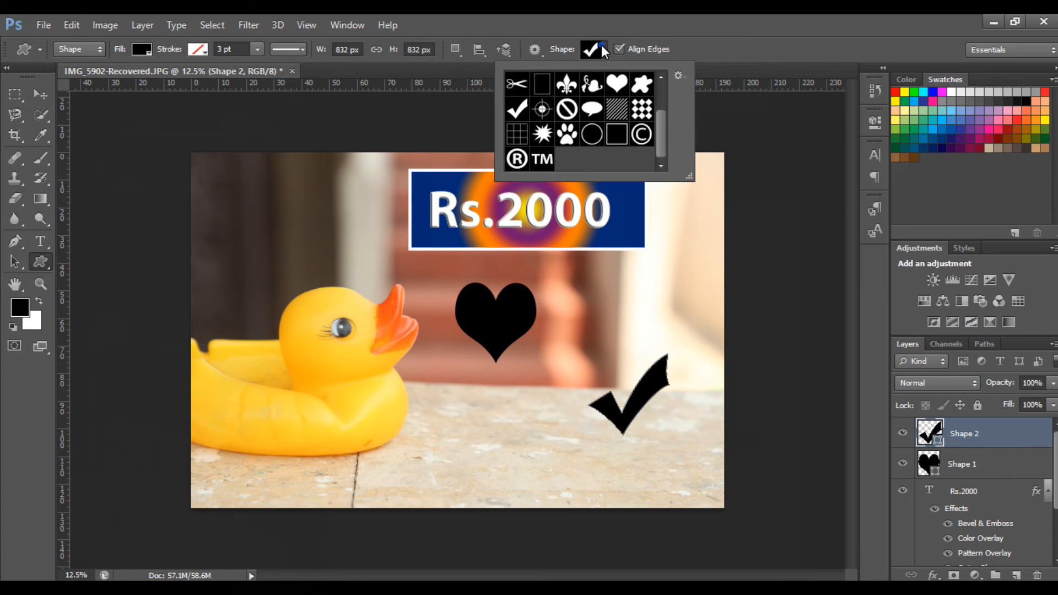
click(509, 77)
click(594, 262)
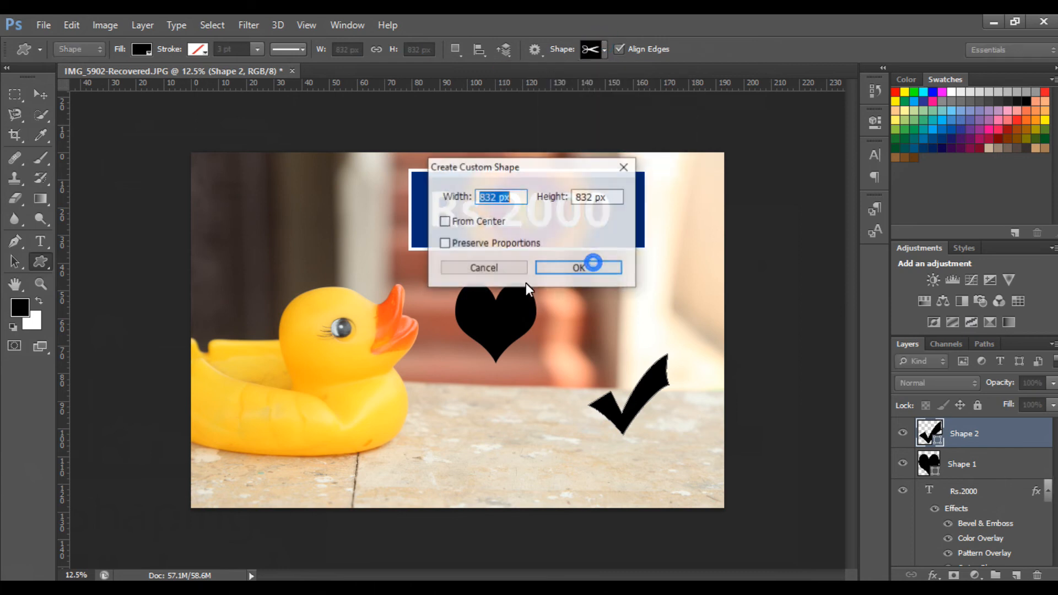
click(554, 274)
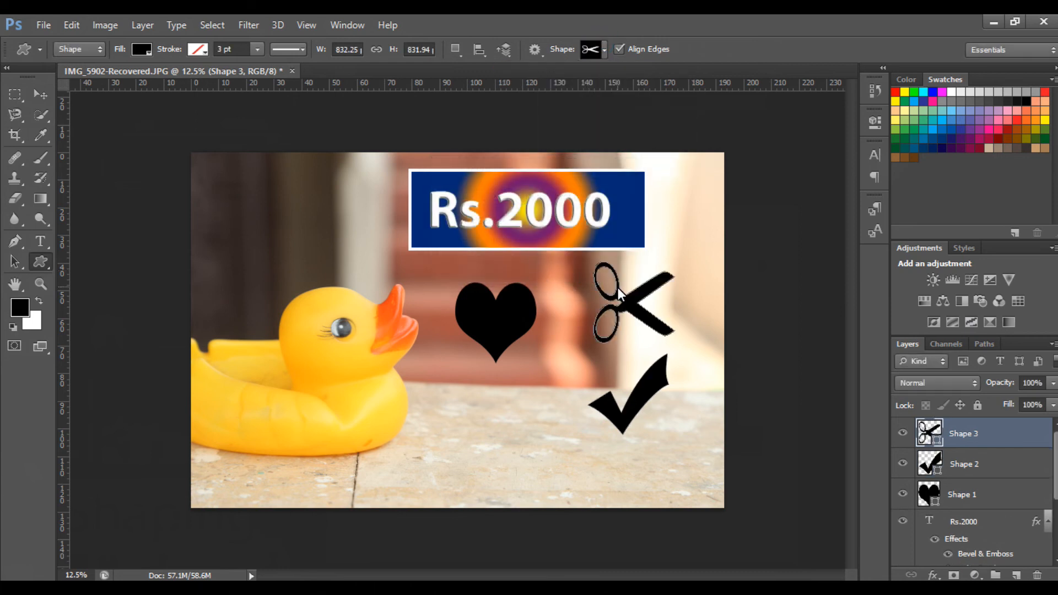
Step: Move the scissors below the heart, scale them to about 137%, and apply the transformation
click(40, 94)
drag(635, 312, 486, 432)
key(ctrl+t)
drag(521, 396, 551, 366)
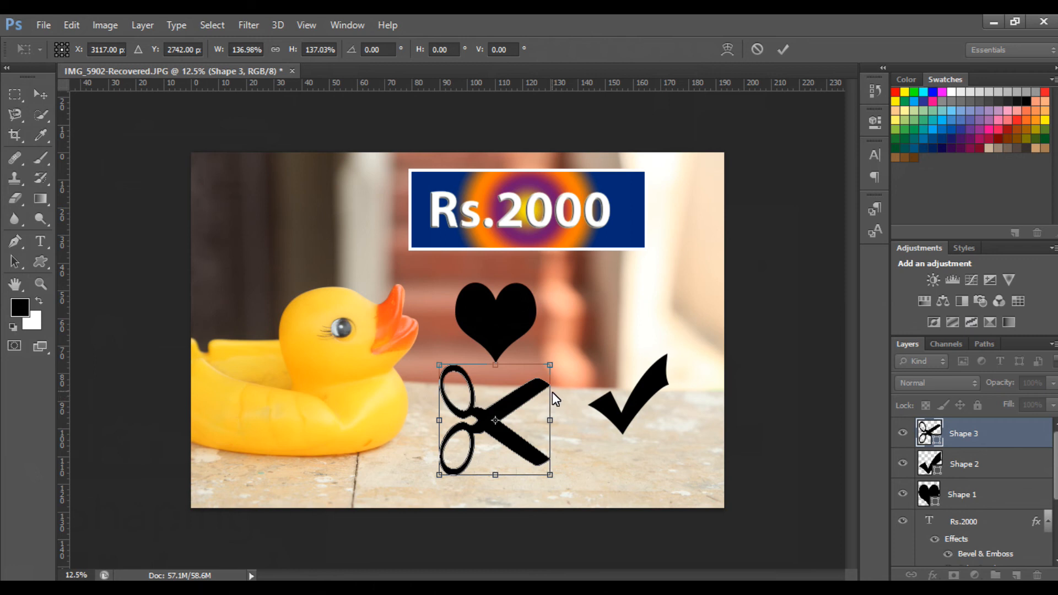
click(54, 97)
click(440, 242)
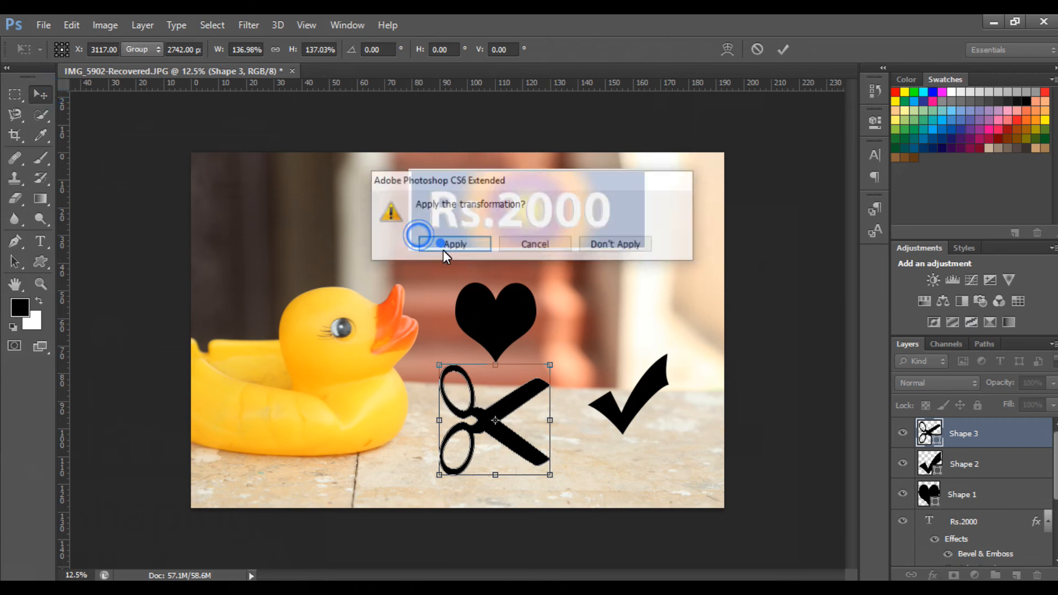
Step: Delete the scissors, heart and check mark shapes from the duck photo
key(Delete)
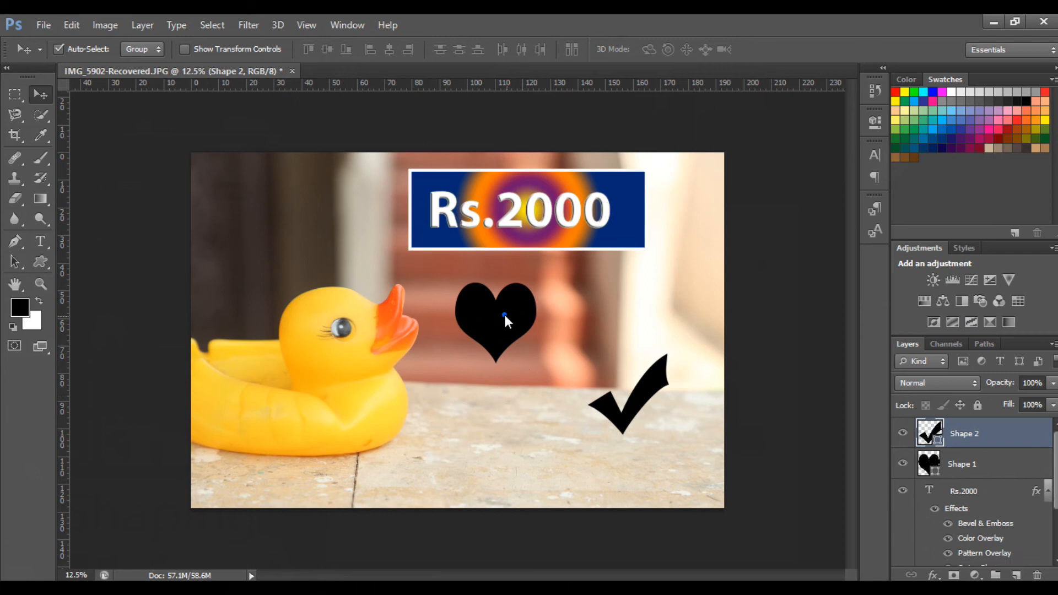
click(504, 315)
key(Delete)
click(634, 404)
key(Delete)
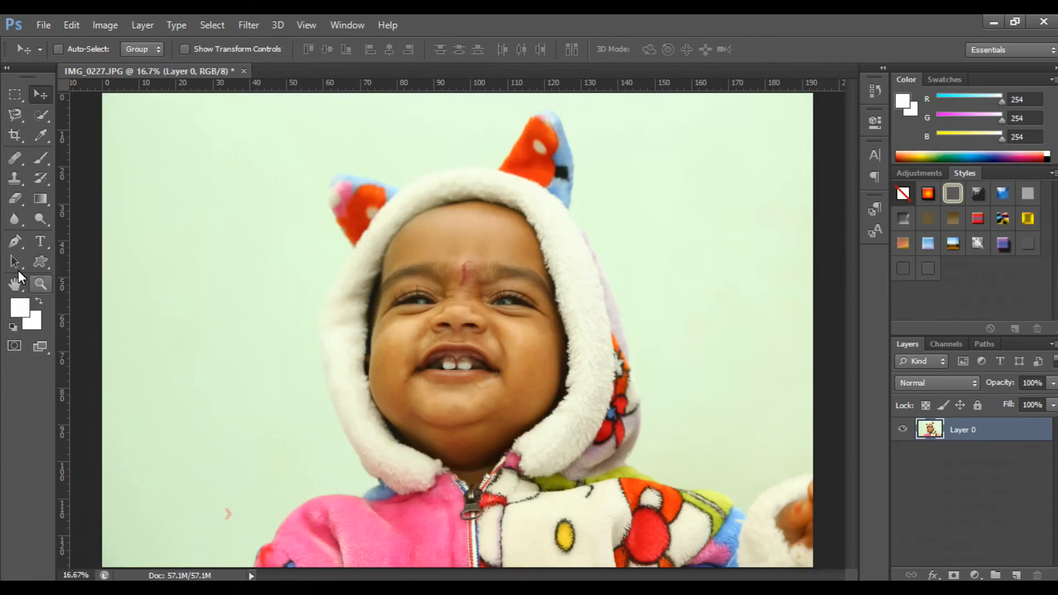
Step: Draw a closed four-sided path with the Pen tool on the plain background beside the baby's hood, below the ear
click(18, 240)
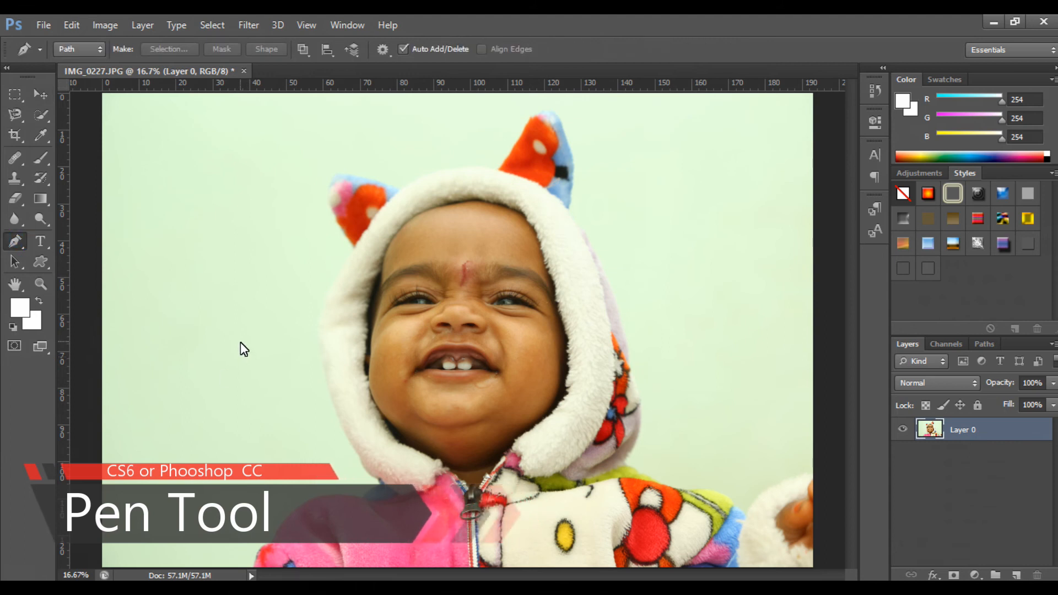
click(153, 212)
click(262, 211)
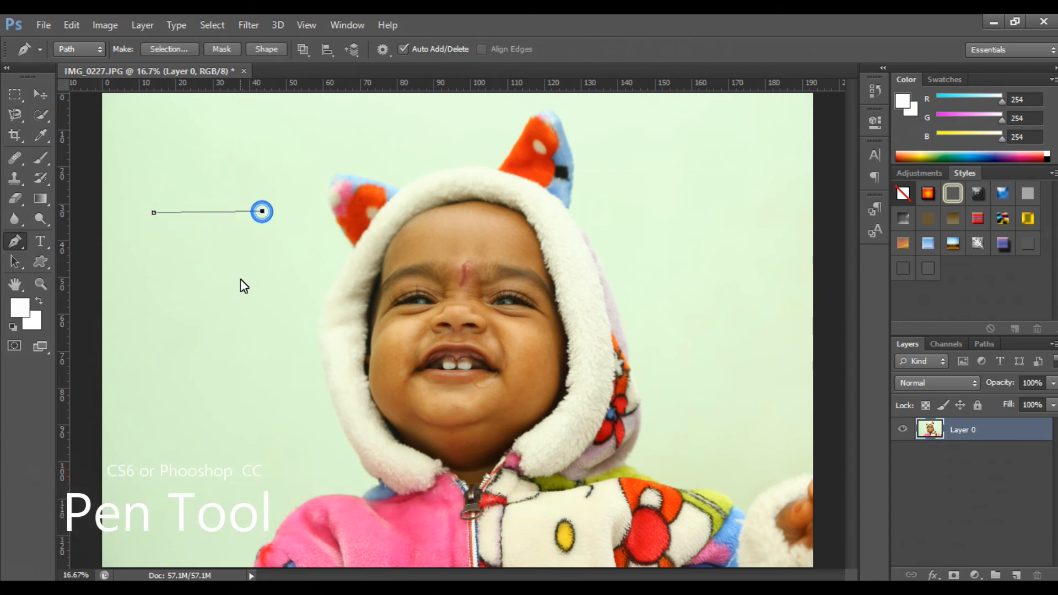
click(263, 299)
click(160, 295)
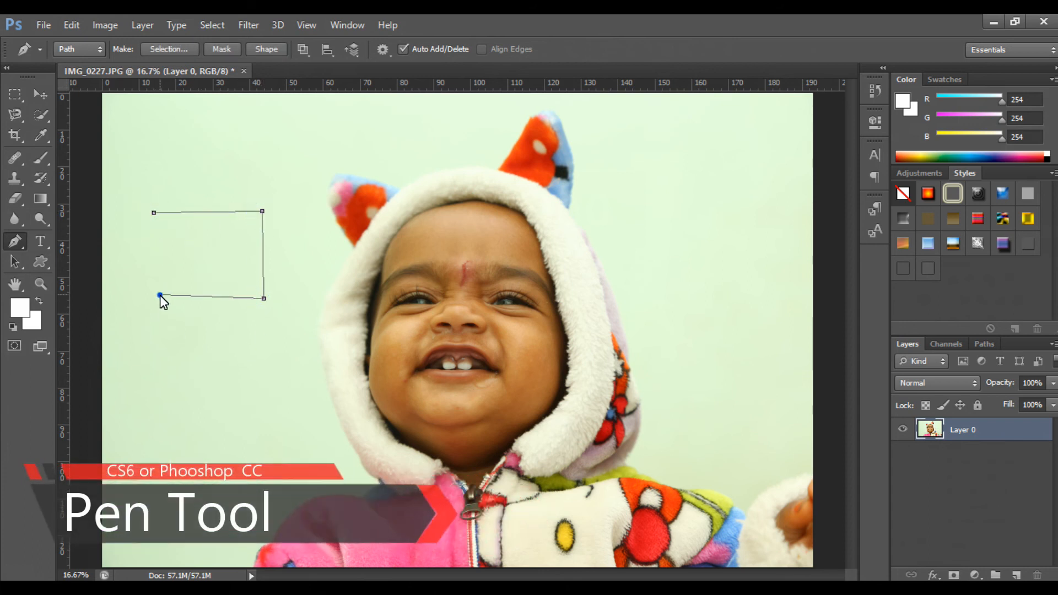
click(154, 213)
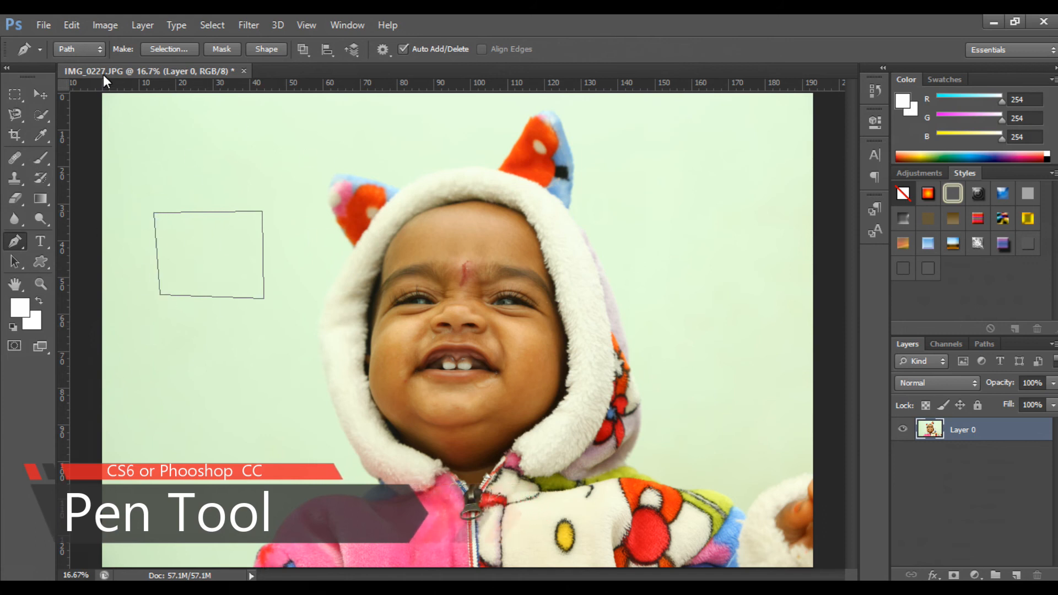
Step: Open the Pen tool's drawing mode choices
click(97, 53)
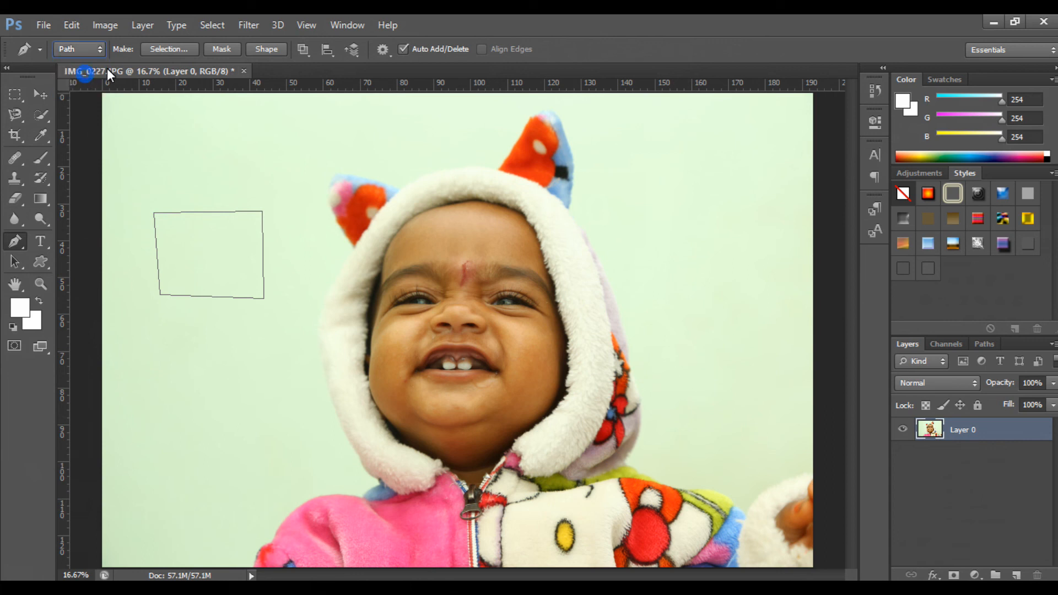
Step: Make a new anti-aliased selection with 0 px feather from the four-sided path
click(157, 48)
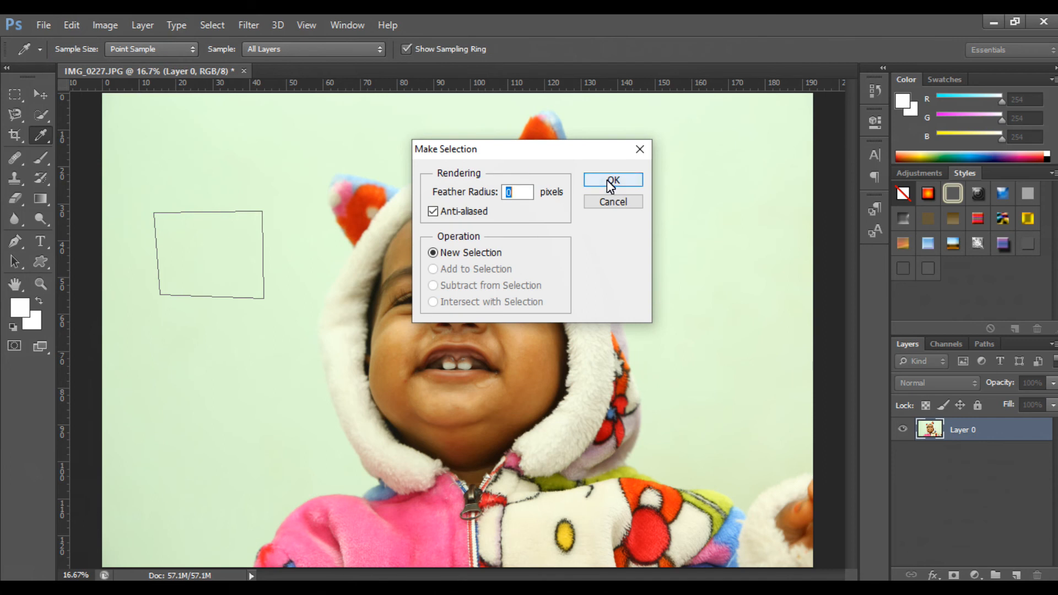
click(604, 181)
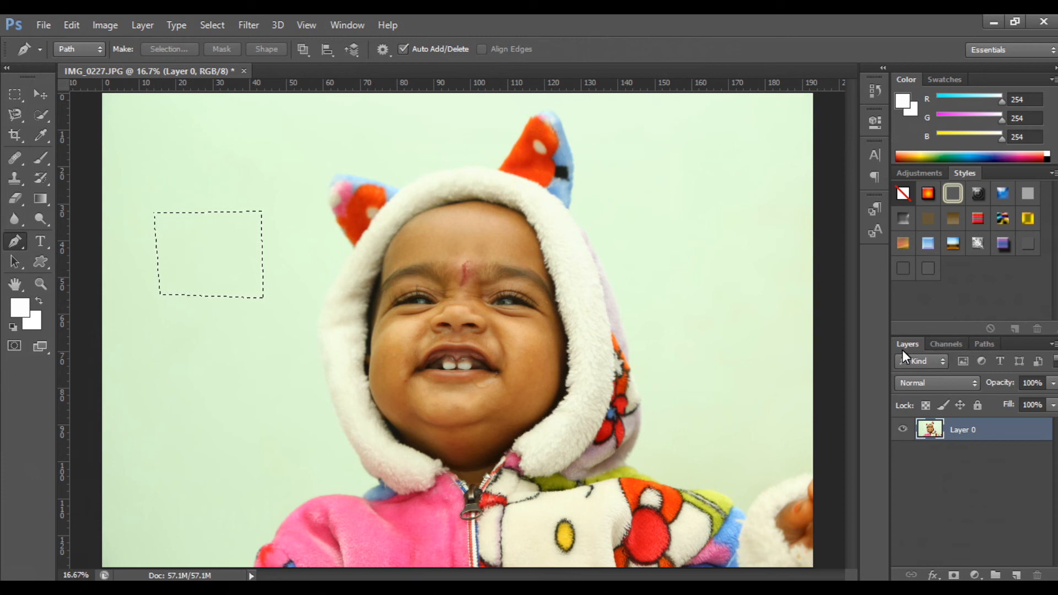
Step: Clear the selection and save the work path under its default name, Path 1
click(996, 343)
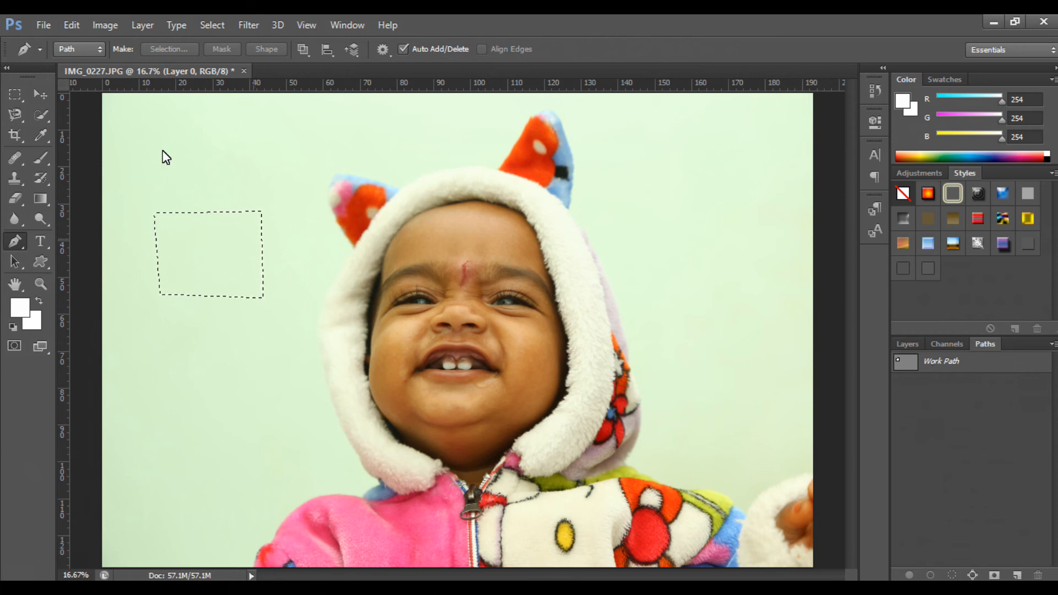
click(46, 91)
key(ctrl+d)
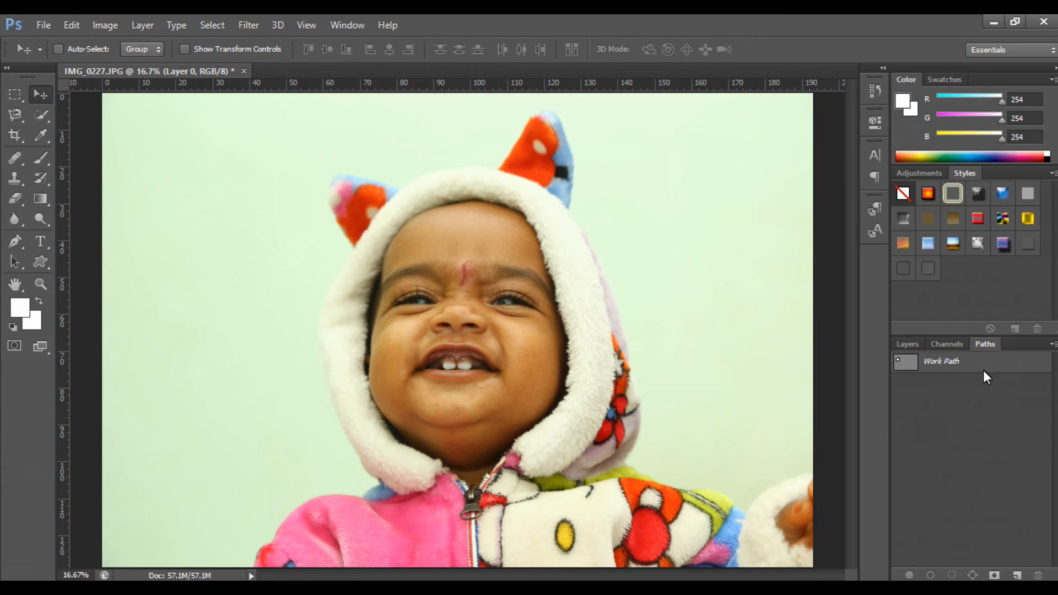
double_click(949, 365)
click(621, 212)
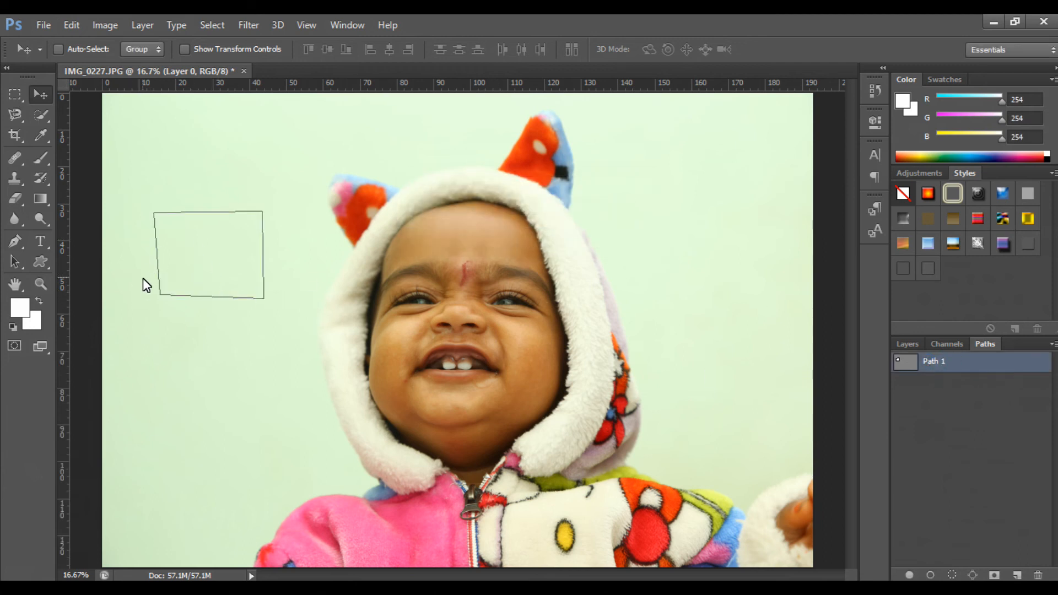
Step: Load Path 1 as a selection, clear it, and load it again
key(ctrl+Return)
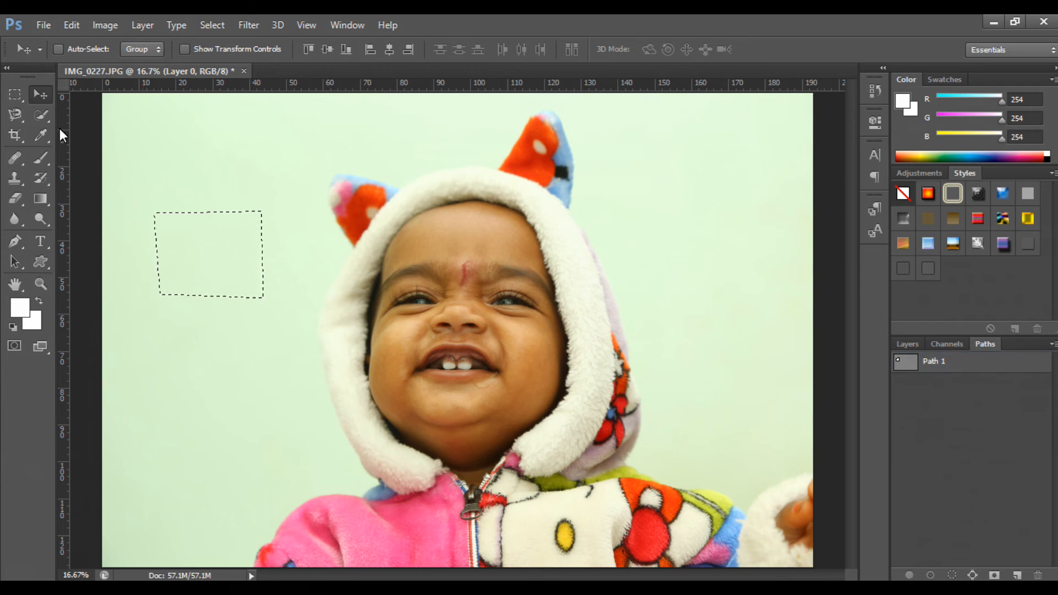
key(ctrl+d)
click(957, 362)
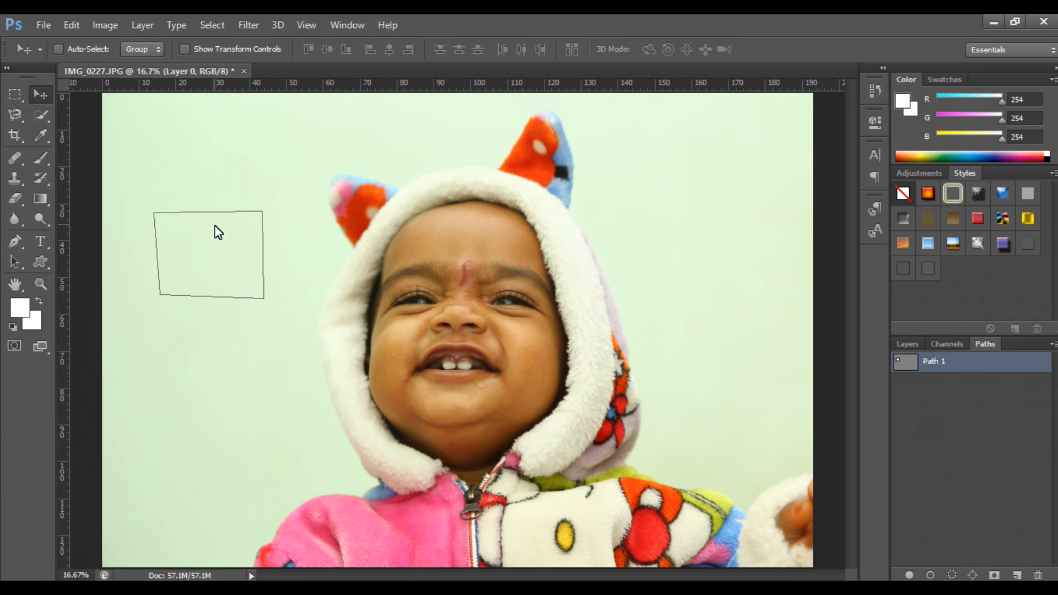
key(ctrl+Return)
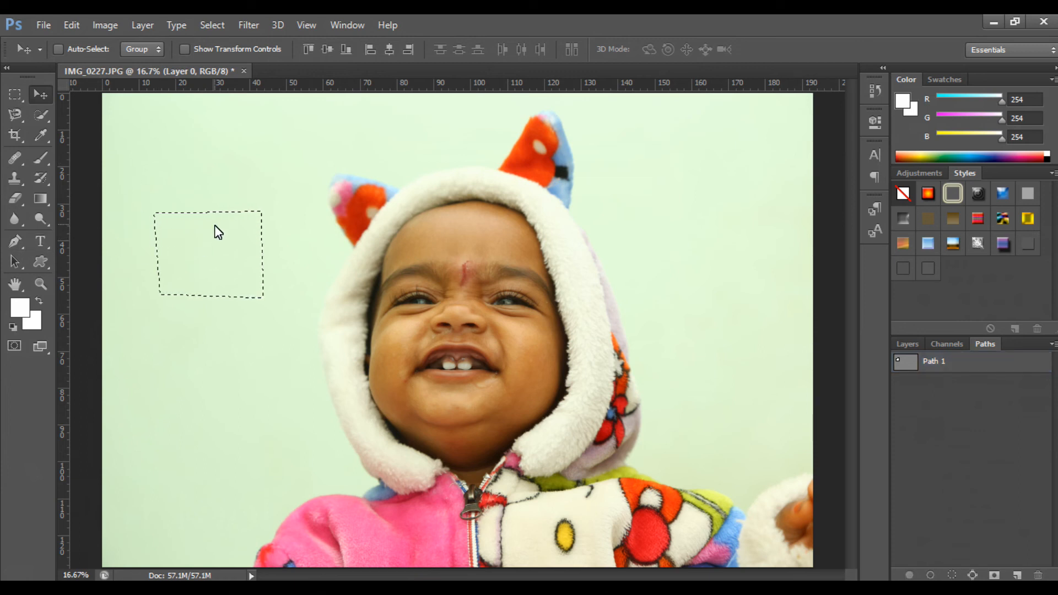
Step: Try moving the selected background area, undo the move and clear the selection
drag(226, 253, 294, 347)
drag(275, 307, 224, 234)
key(ctrl+z)
key(ctrl+d)
Step: Draw a closed four-sided path with the Pen tool in the empty background beside the child
click(16, 240)
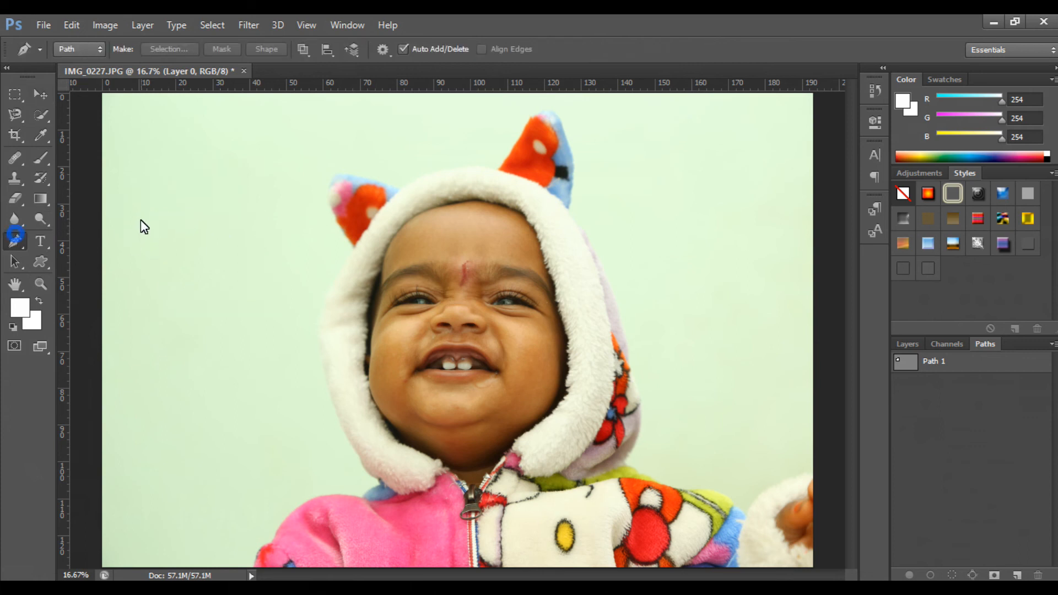
click(140, 209)
click(236, 207)
click(236, 287)
click(132, 290)
click(141, 210)
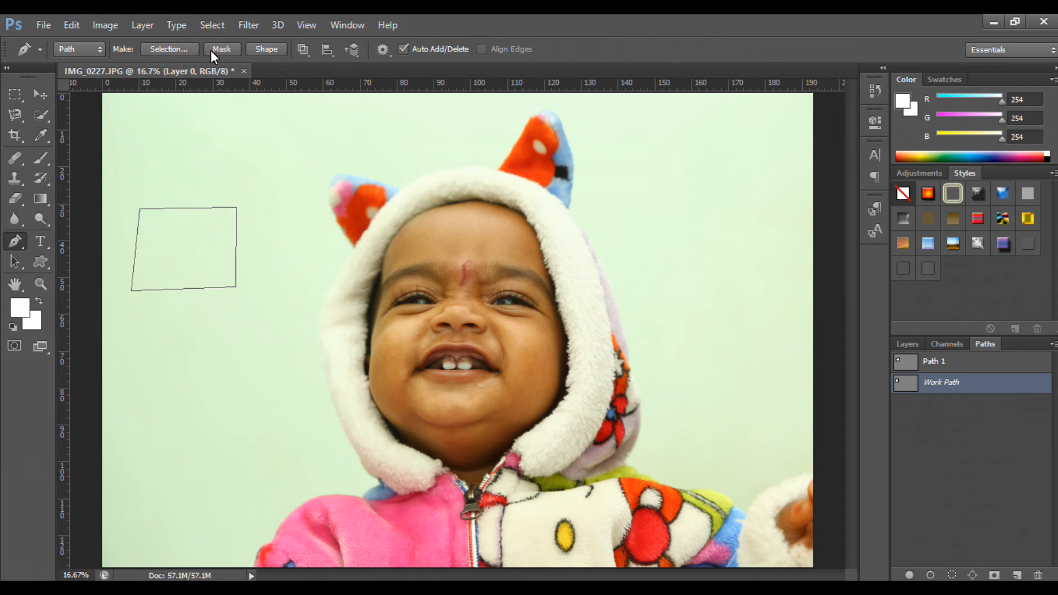
Step: Convert the new path into a filled shape layer and load its outline as a selection
click(265, 51)
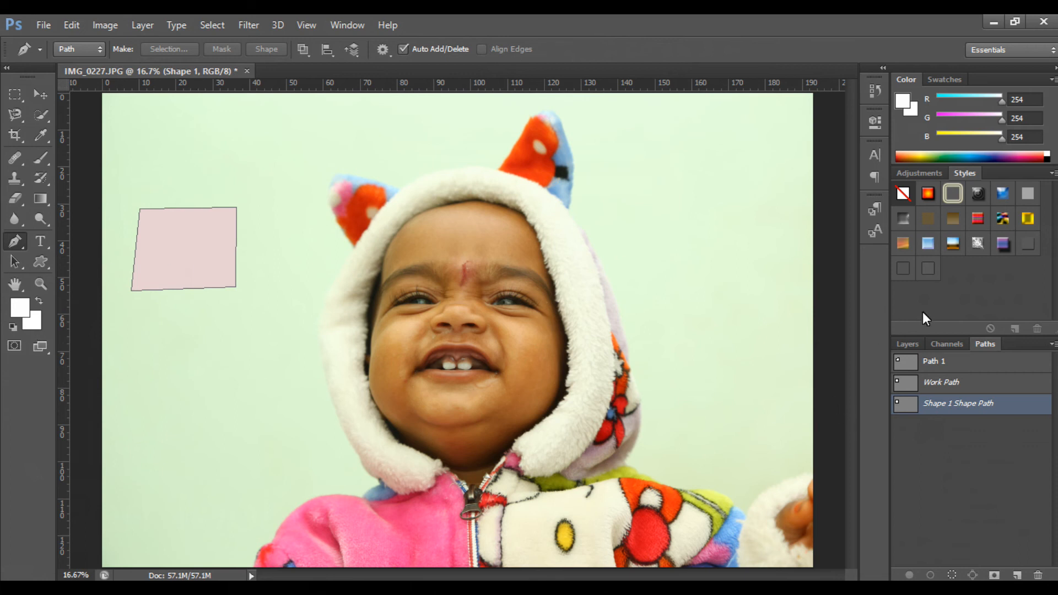
click(908, 344)
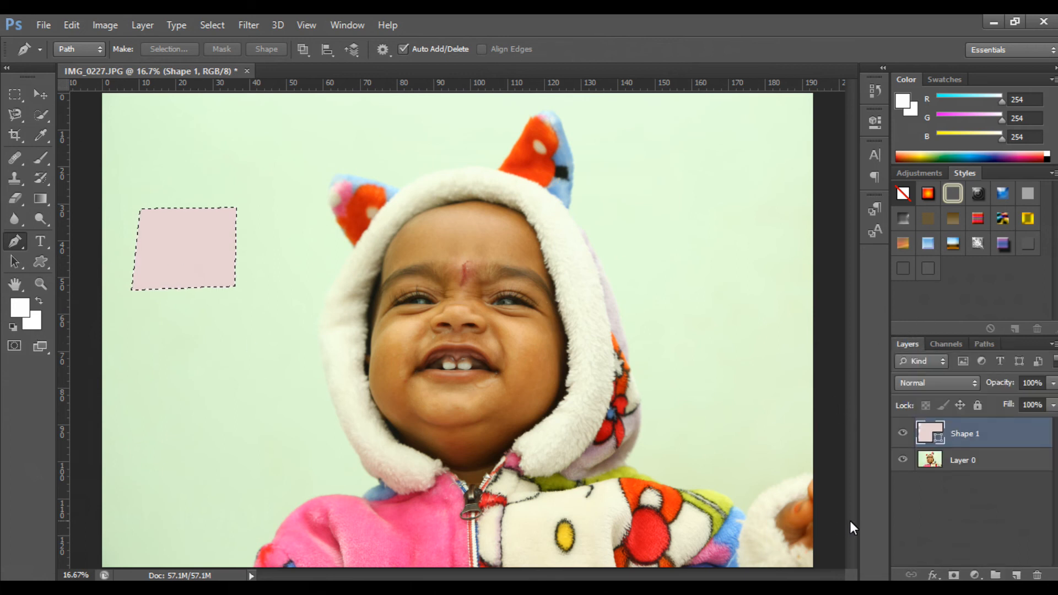
double_click(935, 440)
key(Return)
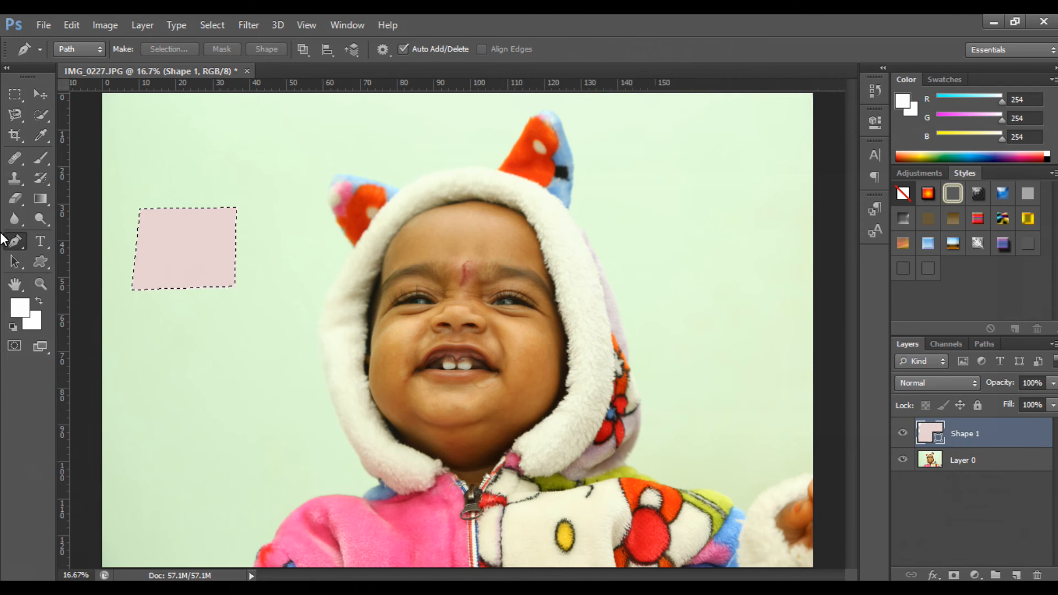
Step: Try the purple, green and orange gradient as the shape's fill
click(44, 269)
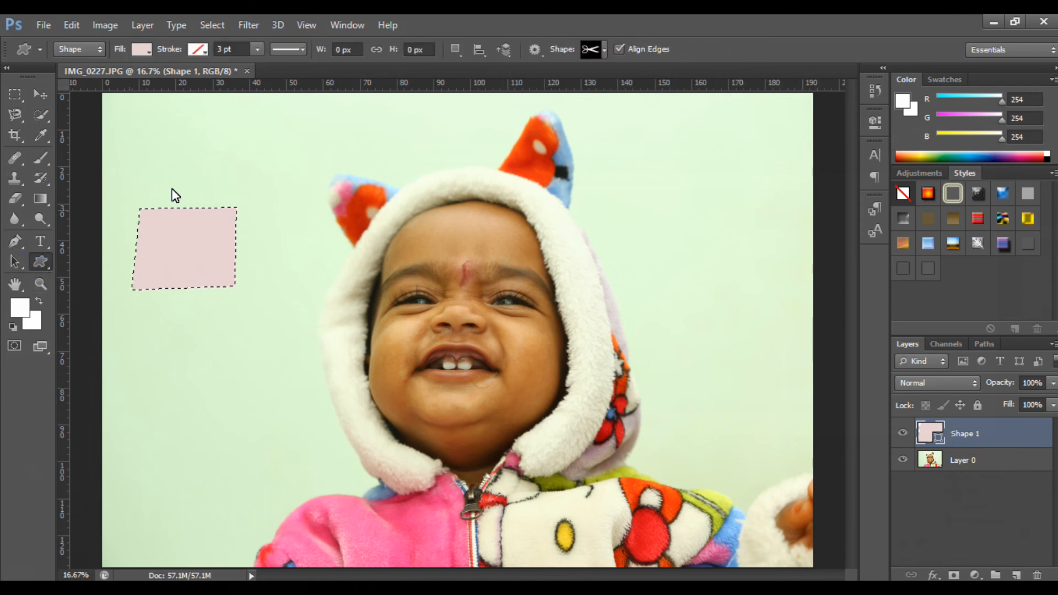
click(147, 50)
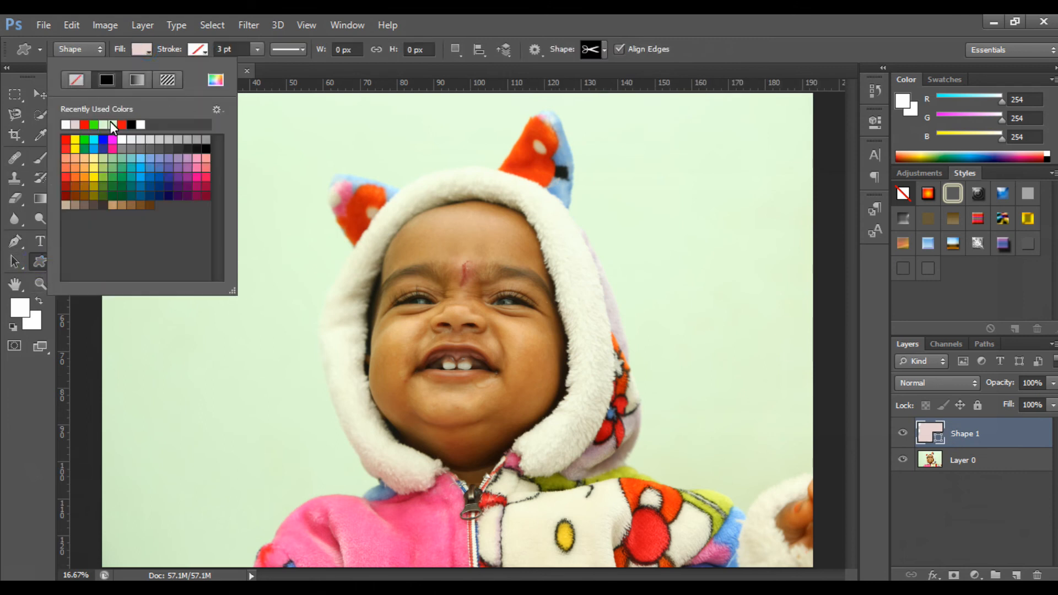
click(109, 81)
click(133, 81)
click(117, 152)
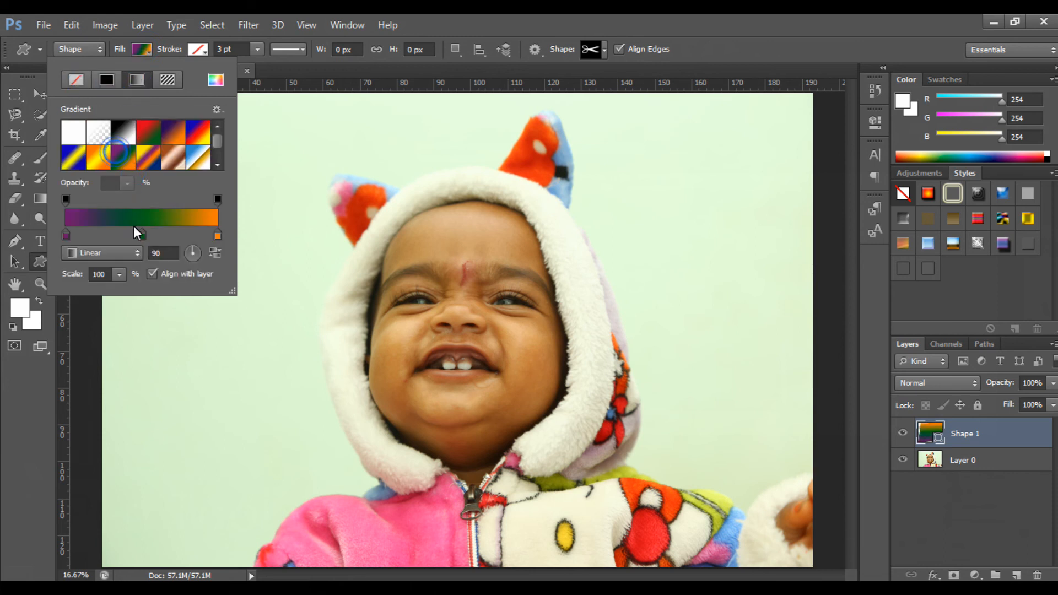
key(Escape)
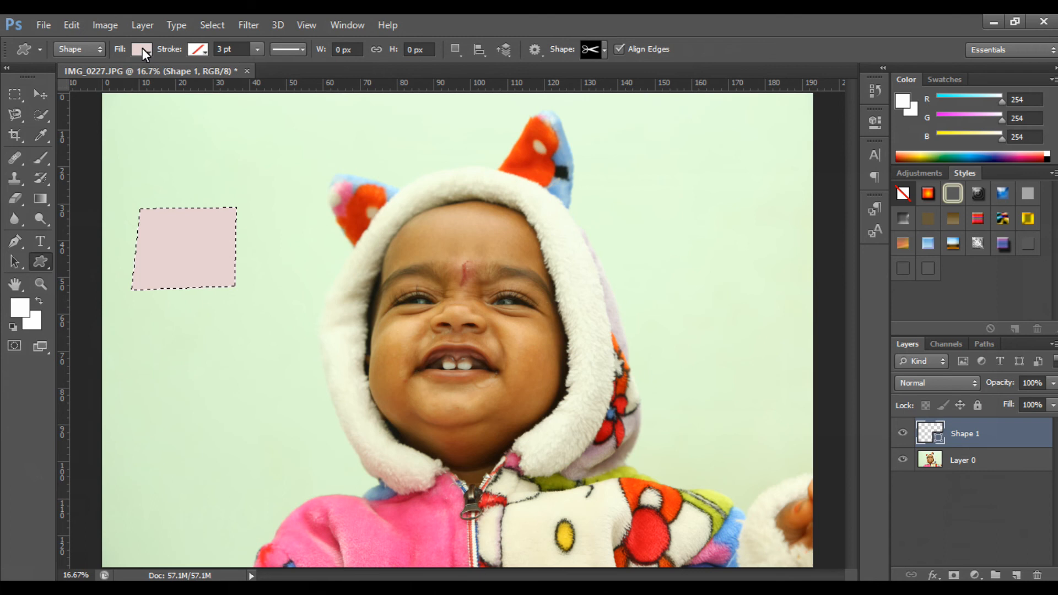
Step: Try solid colour swatches, such as green, as the shape's fill
click(142, 52)
click(127, 169)
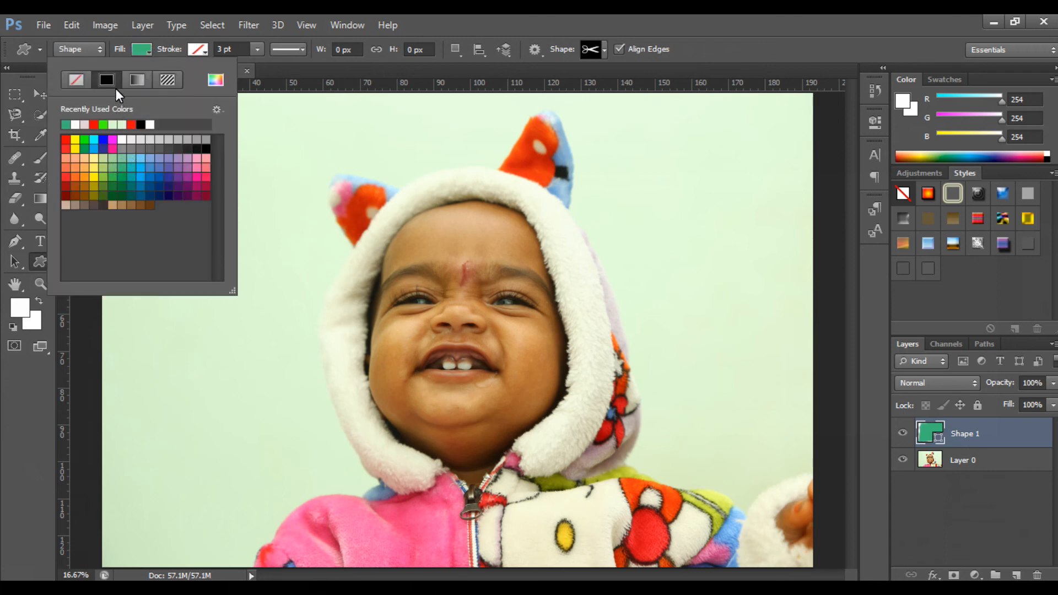
click(135, 163)
click(218, 109)
click(219, 110)
click(78, 125)
key(Escape)
click(177, 228)
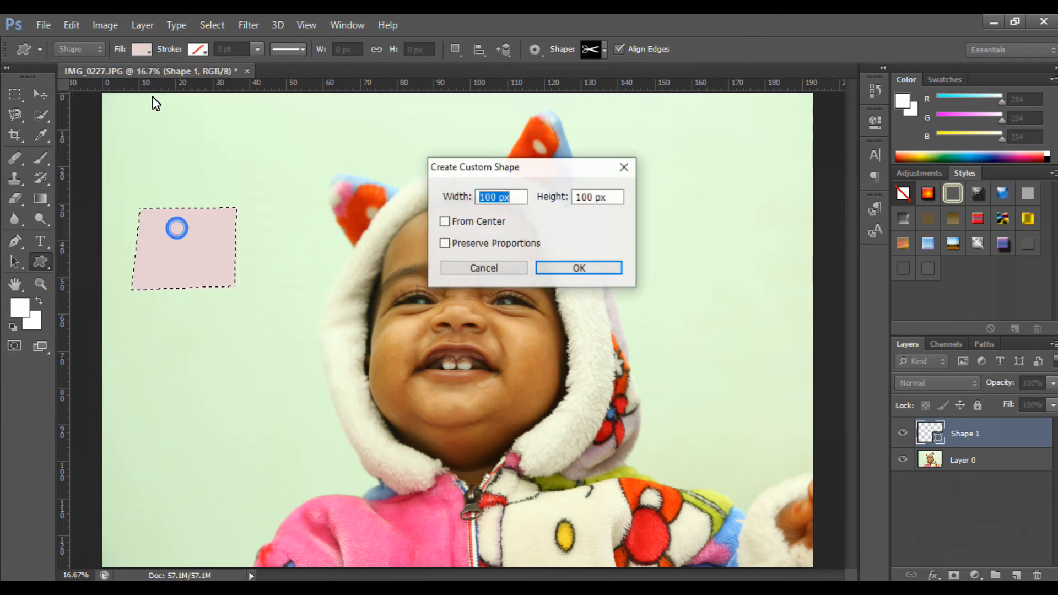
key(Escape)
Step: Fill the four-sided shape with solid light blue
click(148, 52)
click(73, 127)
click(218, 110)
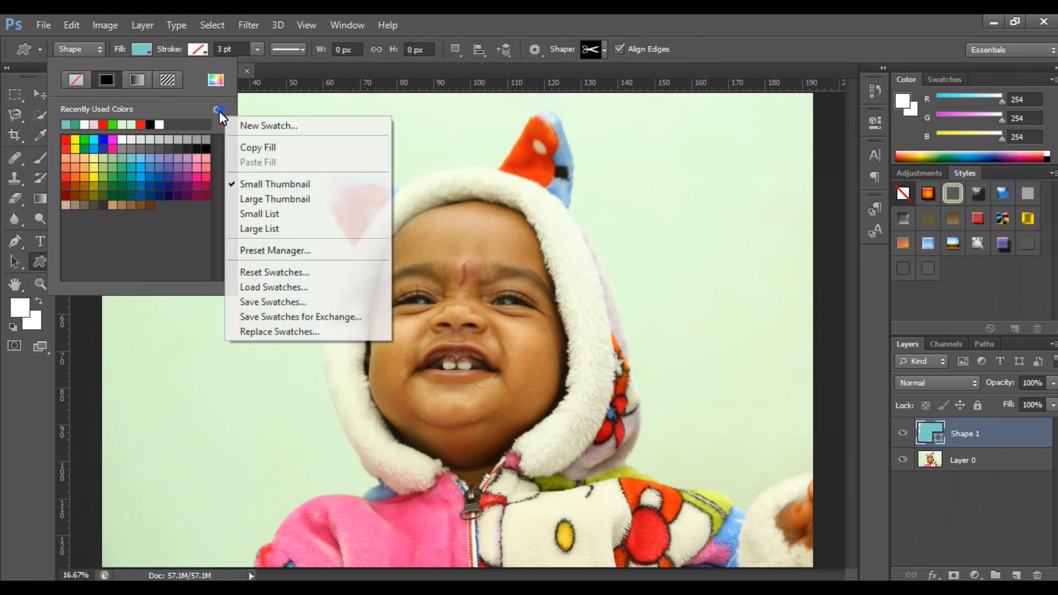
click(148, 54)
click(149, 54)
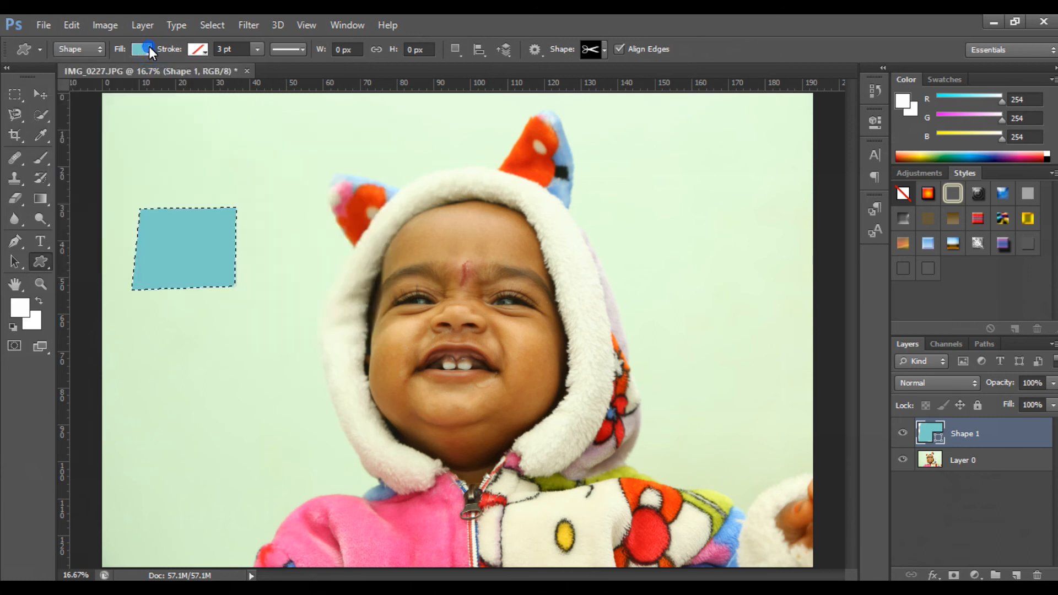
Step: Try a dashed stroke on the shape and set it to a solid black line
click(201, 52)
click(236, 52)
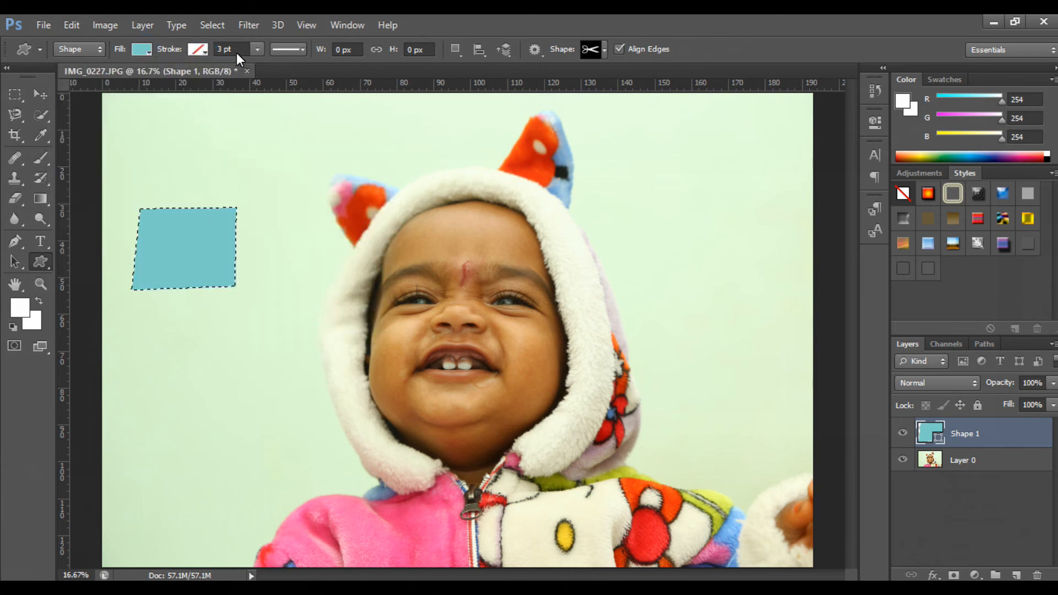
click(284, 50)
click(289, 50)
click(289, 50)
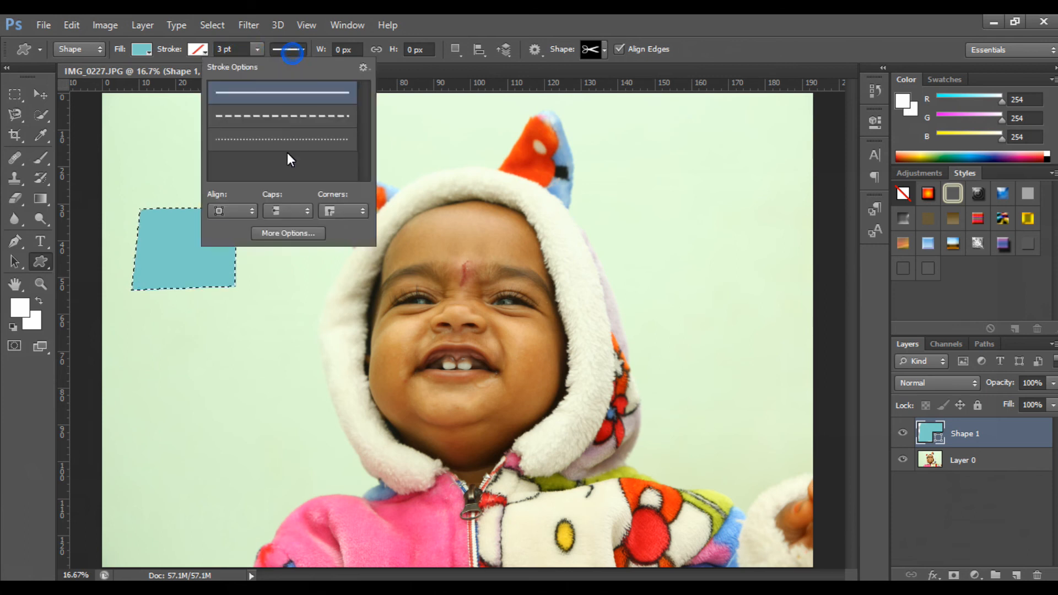
click(285, 116)
click(285, 91)
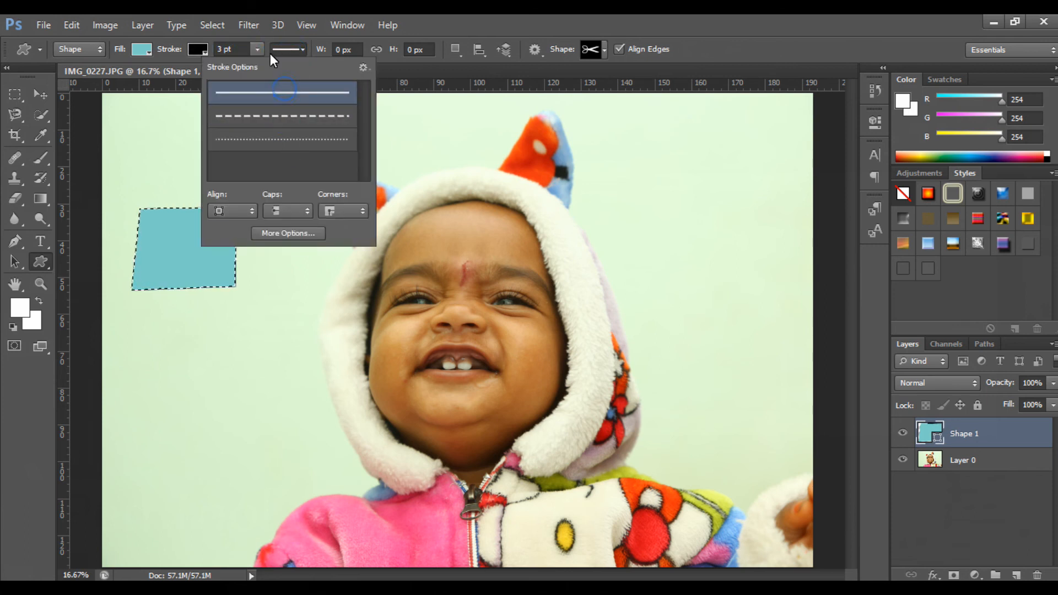
Step: Set the shape's stroke width to 26.90 pt
click(250, 49)
drag(257, 50, 289, 71)
click(197, 210)
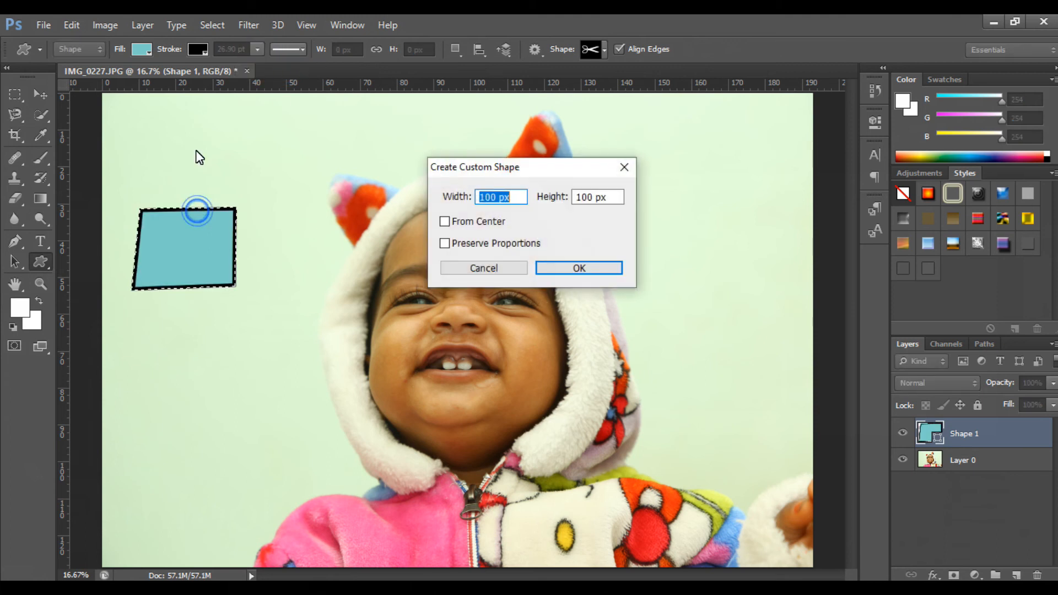
key(Escape)
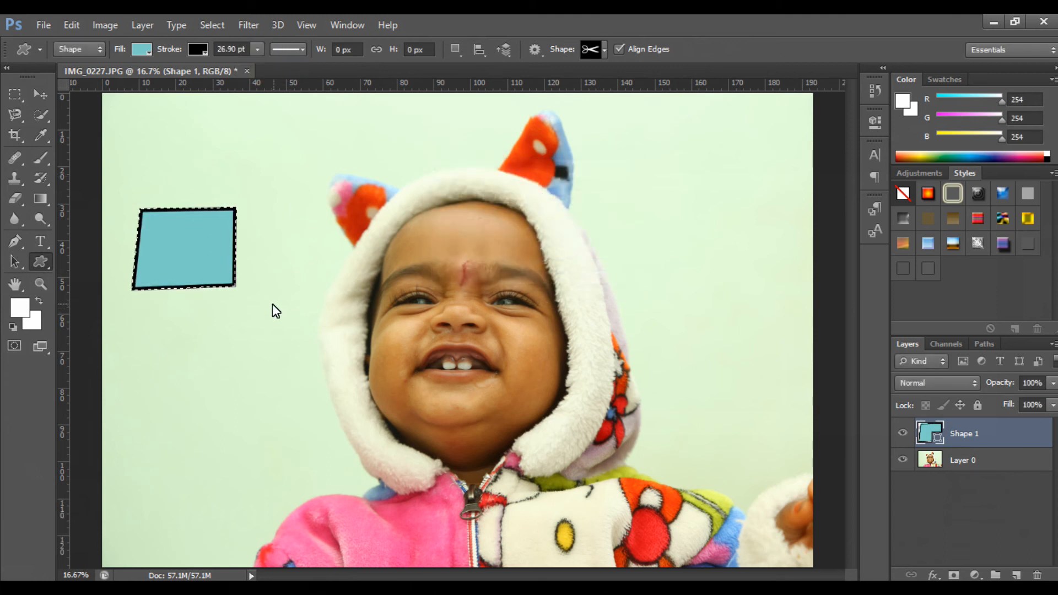
Step: Clear the selection and delete the light blue shape layer
key(v)
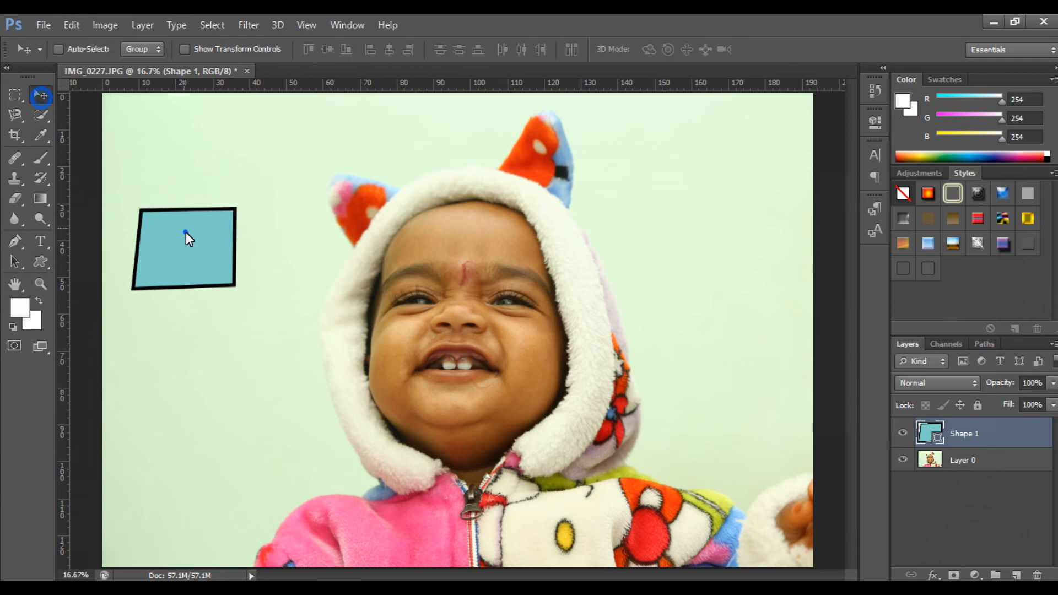
drag(186, 233, 189, 250)
key(Delete)
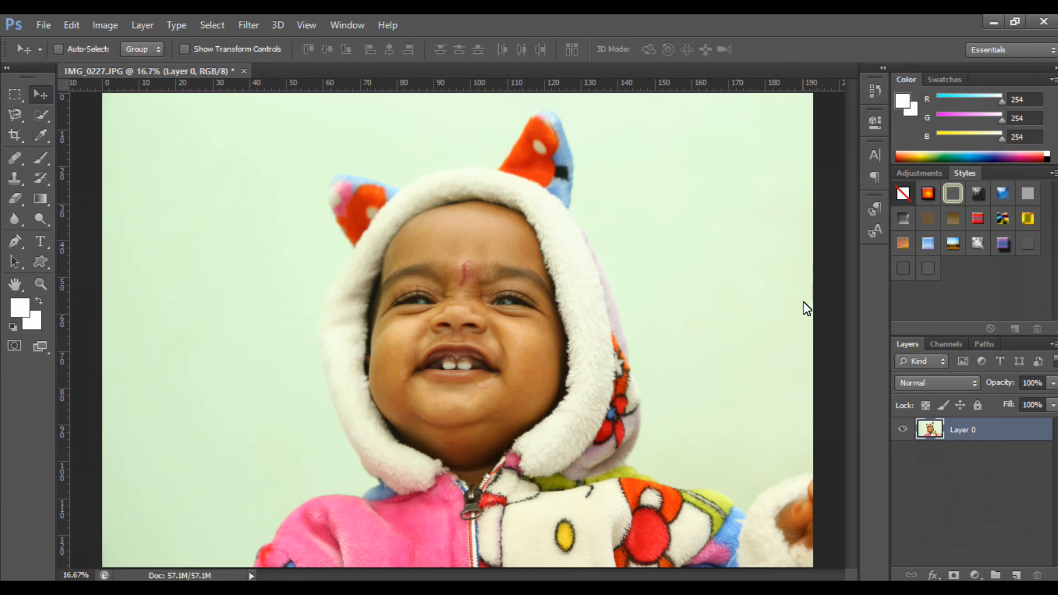
Step: Save the work path as 1123 and test loading it as a selection
click(984, 343)
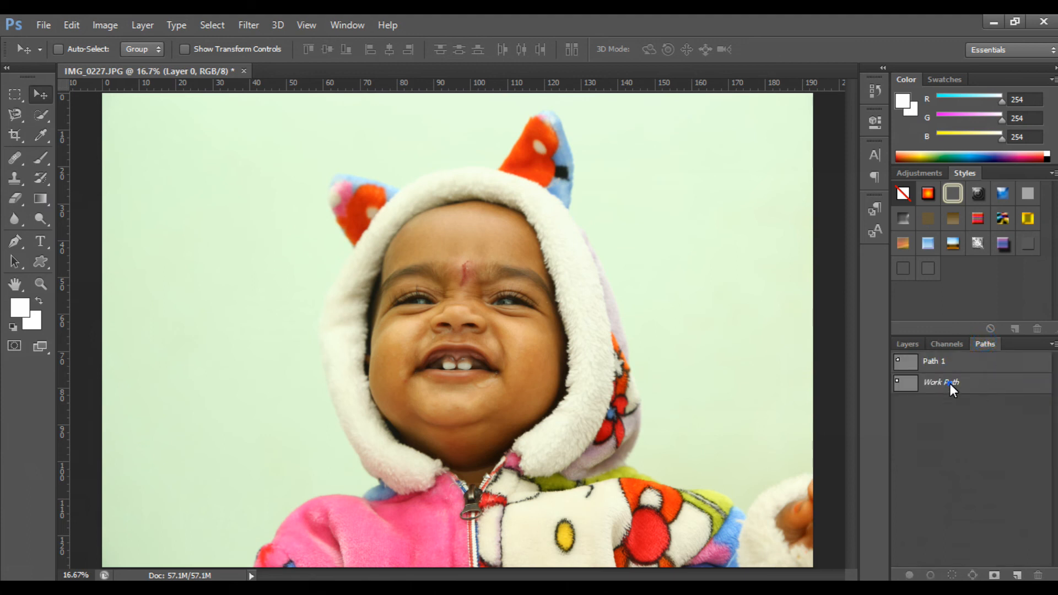
double_click(950, 384)
text(1123)
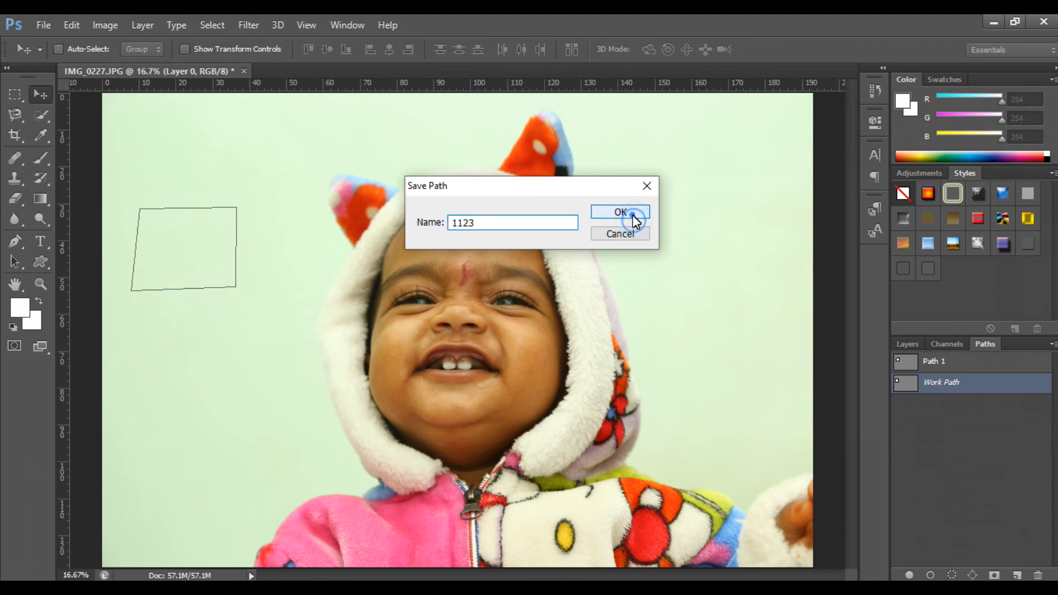
click(629, 216)
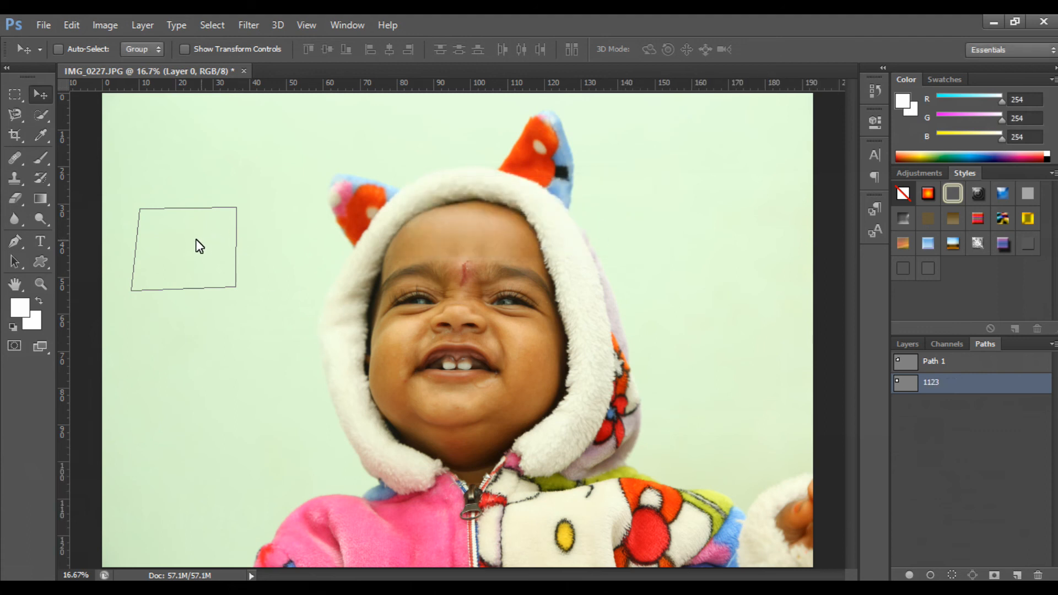
key(ctrl+Return)
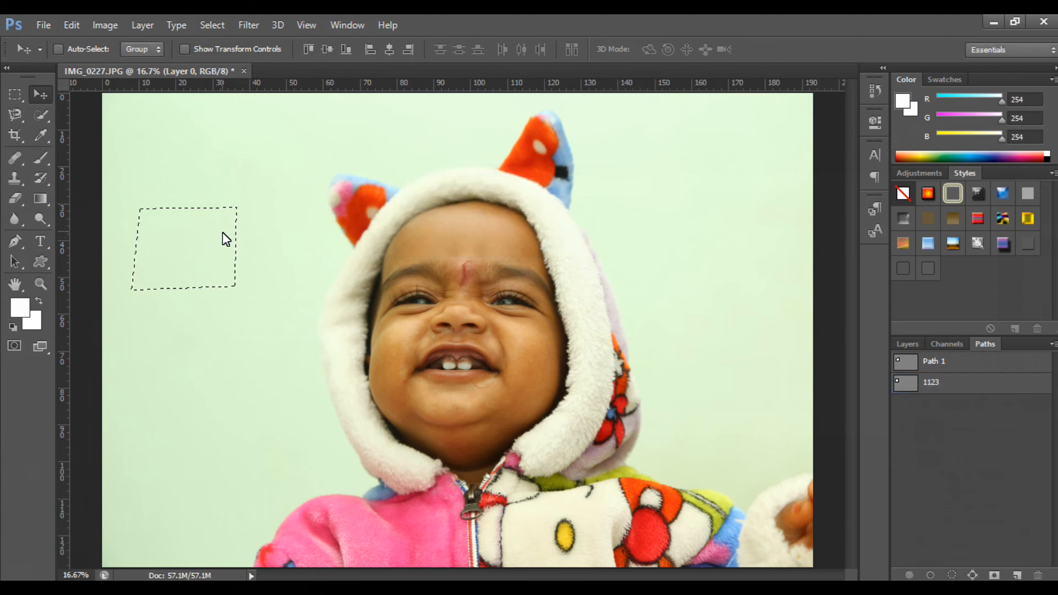
key(ctrl+d)
Step: Draw a closed five-sided path with the Pen tool in the empty background beside the child
click(15, 241)
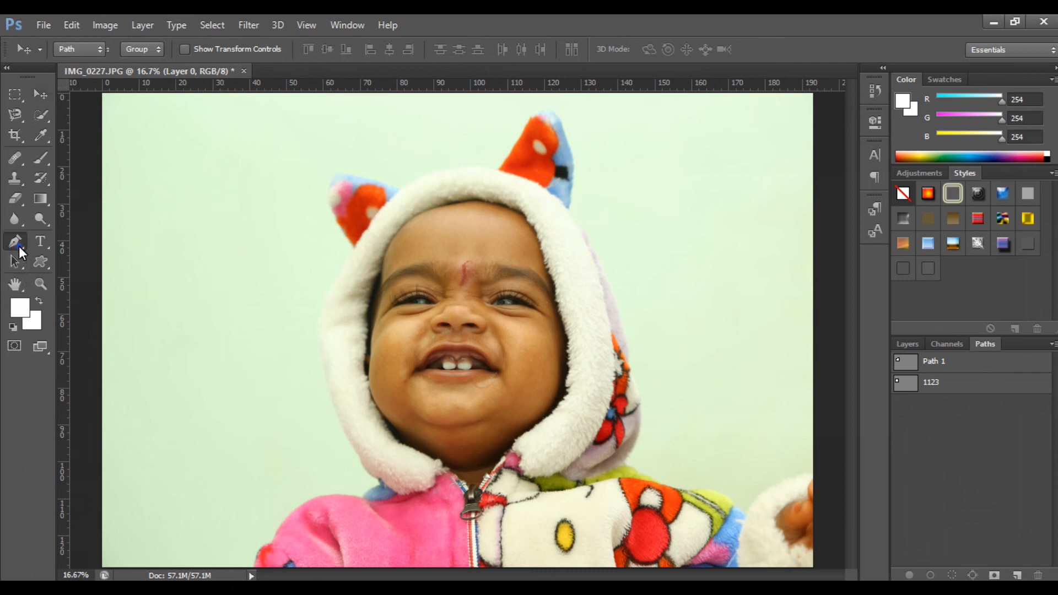
click(158, 204)
click(270, 208)
click(256, 297)
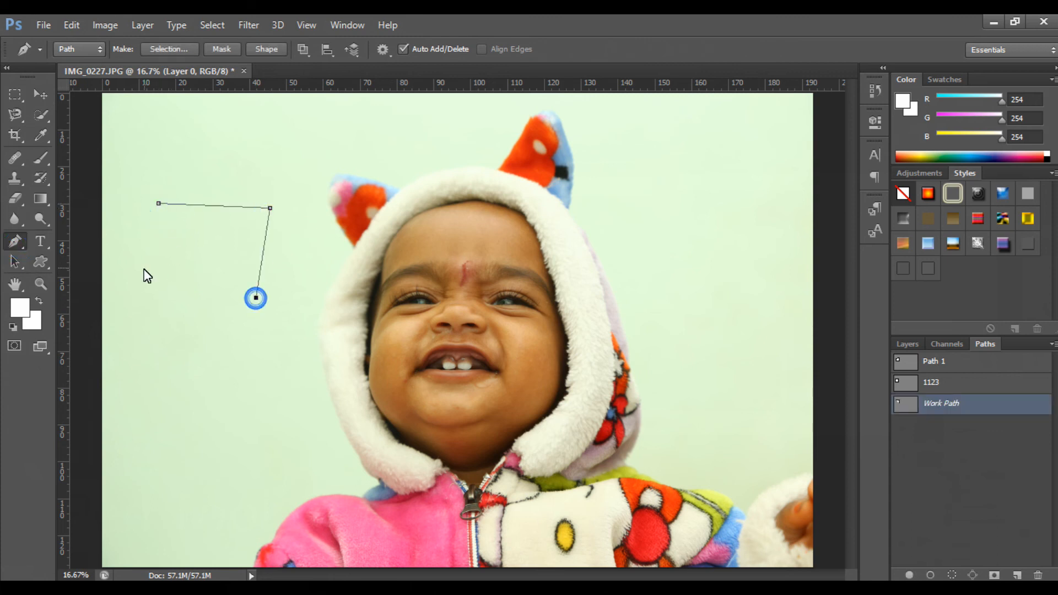
click(164, 329)
click(135, 288)
click(158, 204)
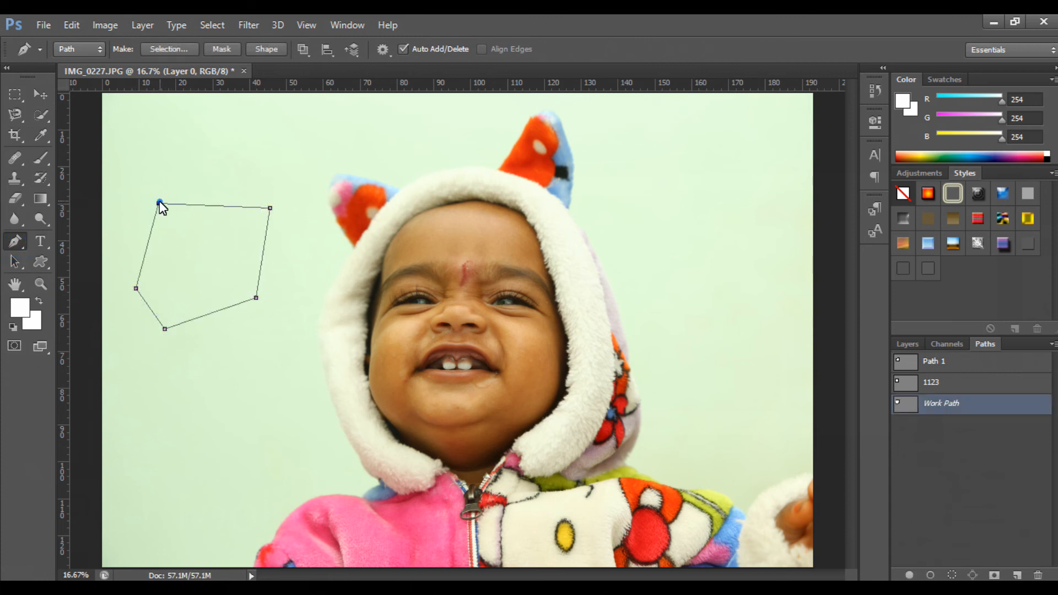
Step: Turn the five-sided background path into a mask
click(237, 49)
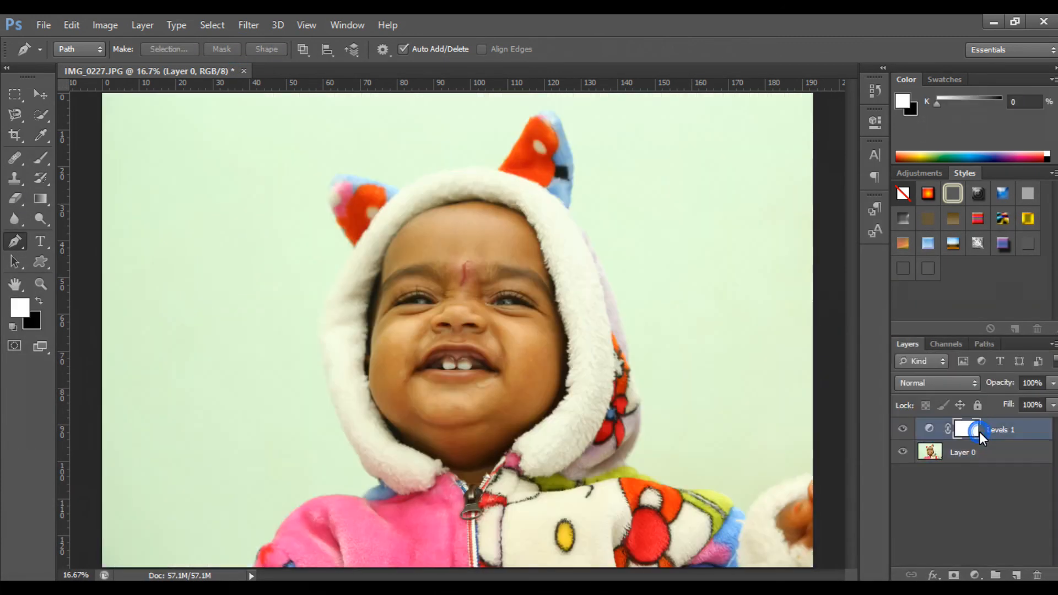
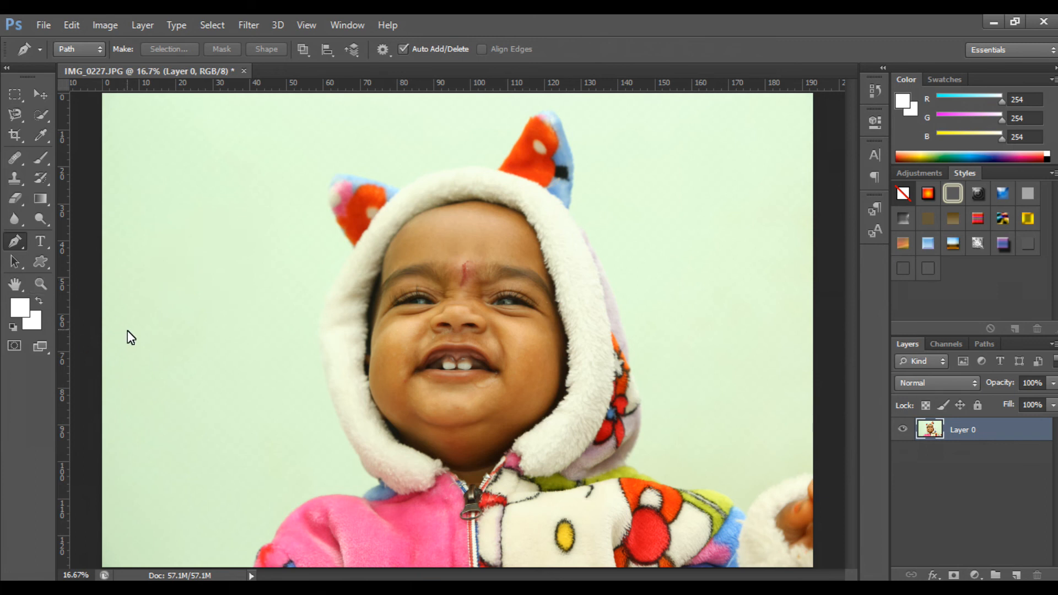
Step: Draw a closed, curved path with the Pen tool across the child's forehead
key(ctrl+plus)
key(ctrl+plus)
key(ctrl+plus)
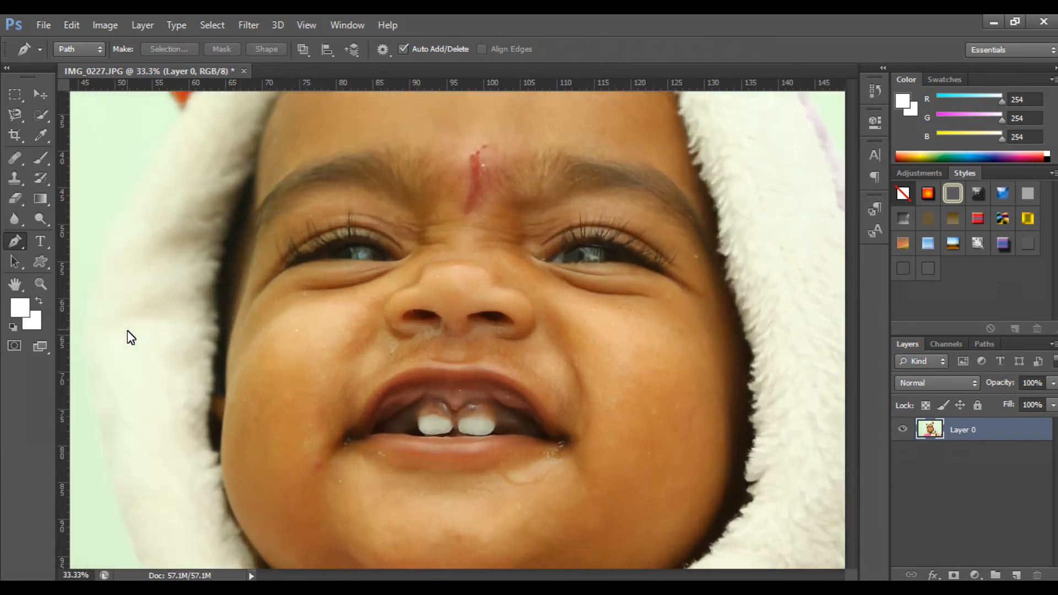
scroll(435, 269, up, 5)
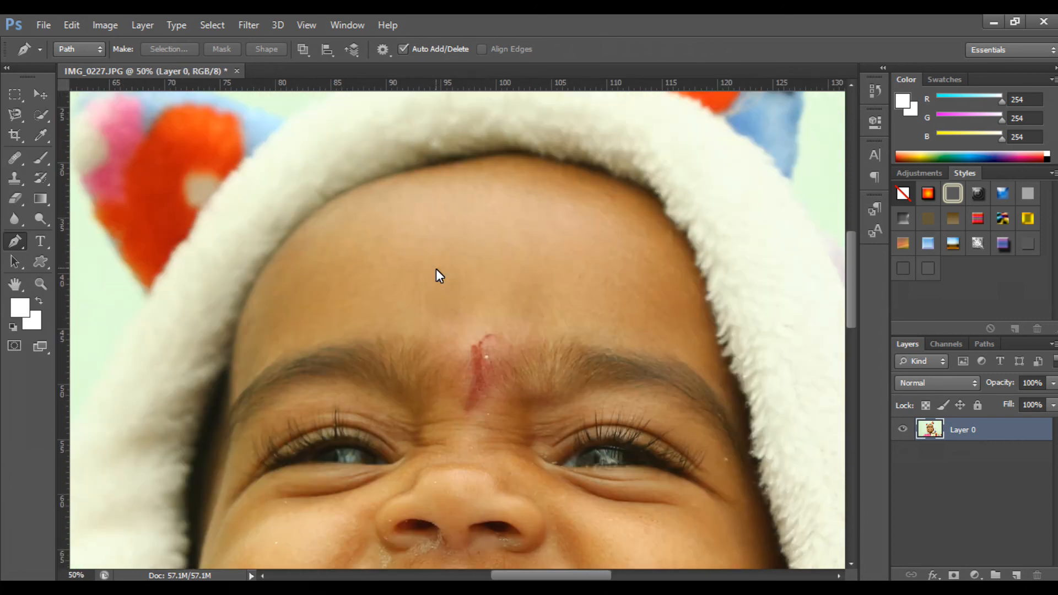
mouse_move(303, 251)
mouse_down()
mouse_move(448, 196)
mouse_move(524, 214)
mouse_up()
drag(577, 283, 576, 294)
click(501, 306)
click(375, 299)
click(303, 251)
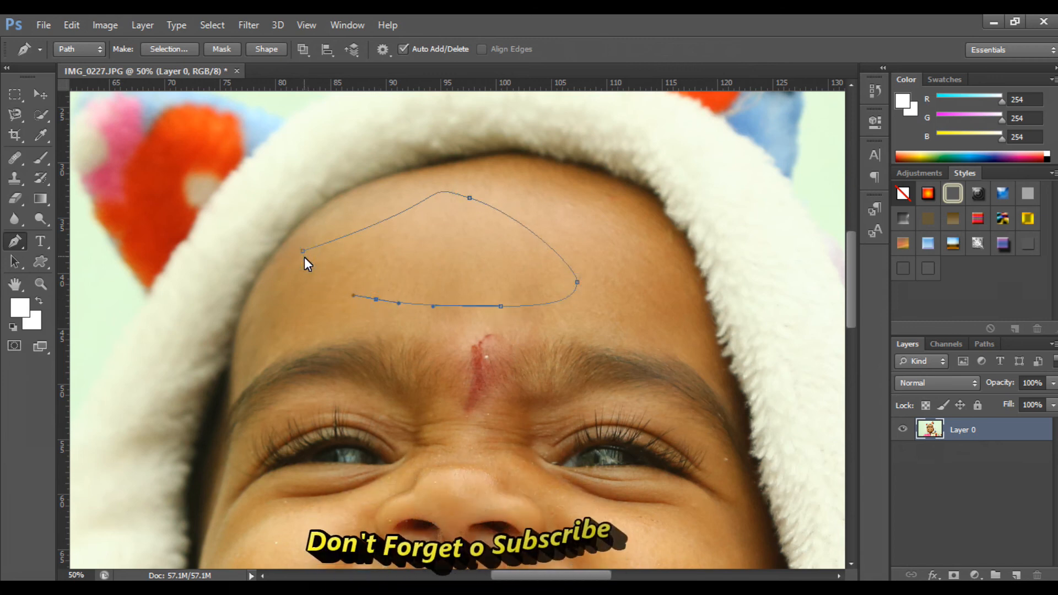
Step: Undo the forehead path and the edits just before it
key(ctrl+alt+z)
key(ctrl+alt+z)
key(ctrl+alt+z)
key(ctrl+alt+z)
key(ctrl+alt+z)
key(ctrl+alt+z)
key(ctrl+alt+z)
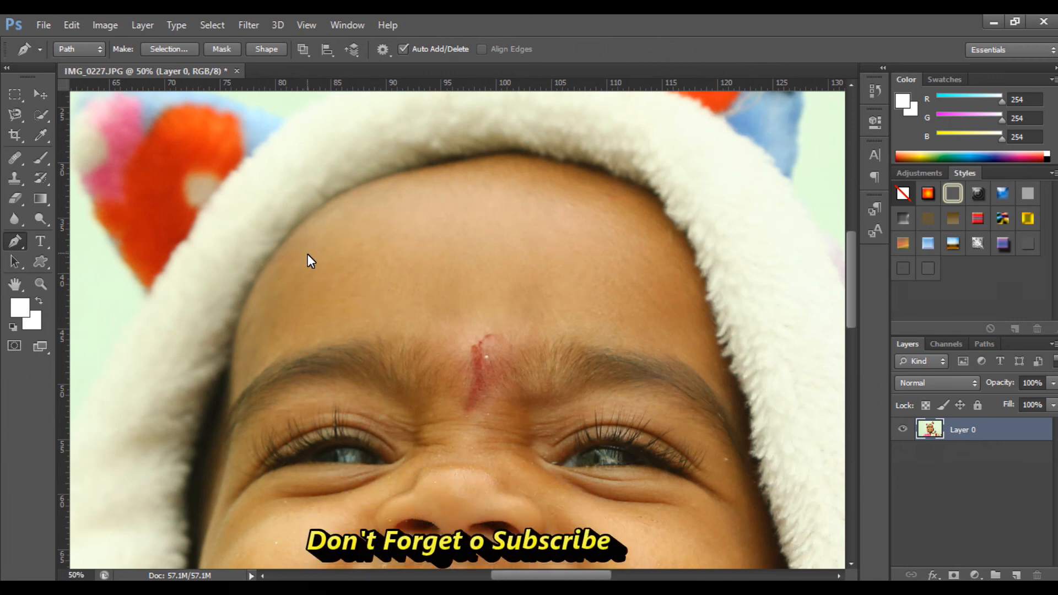
Step: Draw a small closed path on the hood's white fur below the cheek and convert it to a selection
key(ctrl+minus)
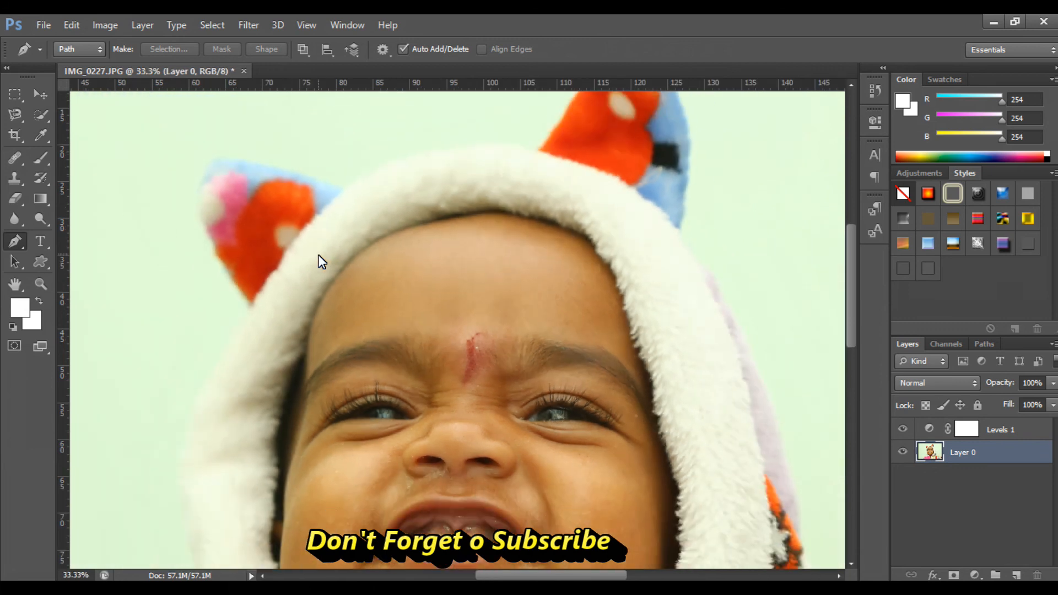
key(ctrl+minus)
scroll(583, 412, down, 2)
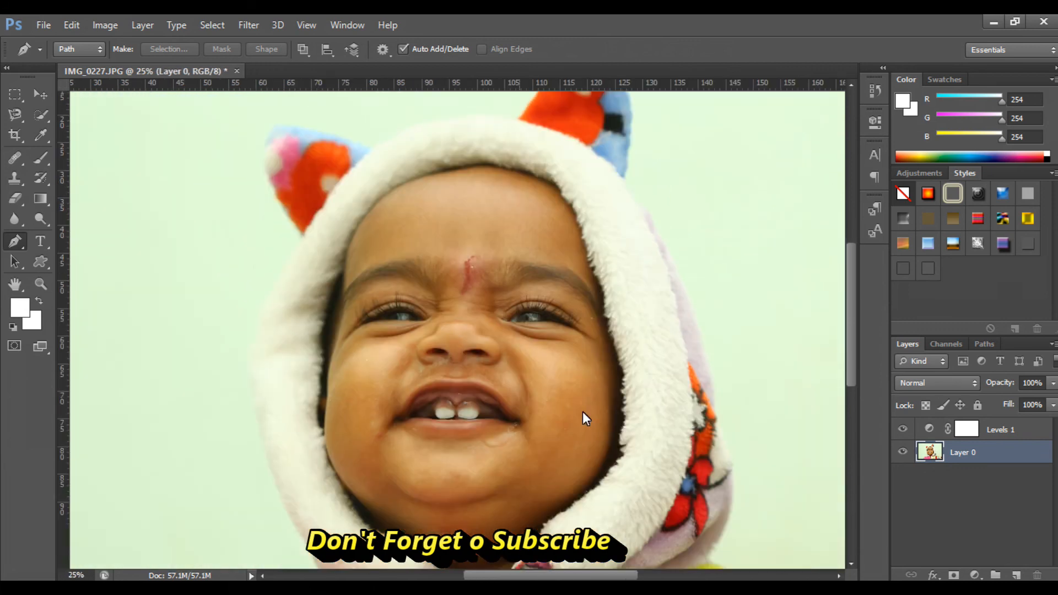
click(610, 507)
click(617, 507)
click(622, 519)
click(618, 531)
click(603, 535)
click(602, 514)
key(ctrl+Return)
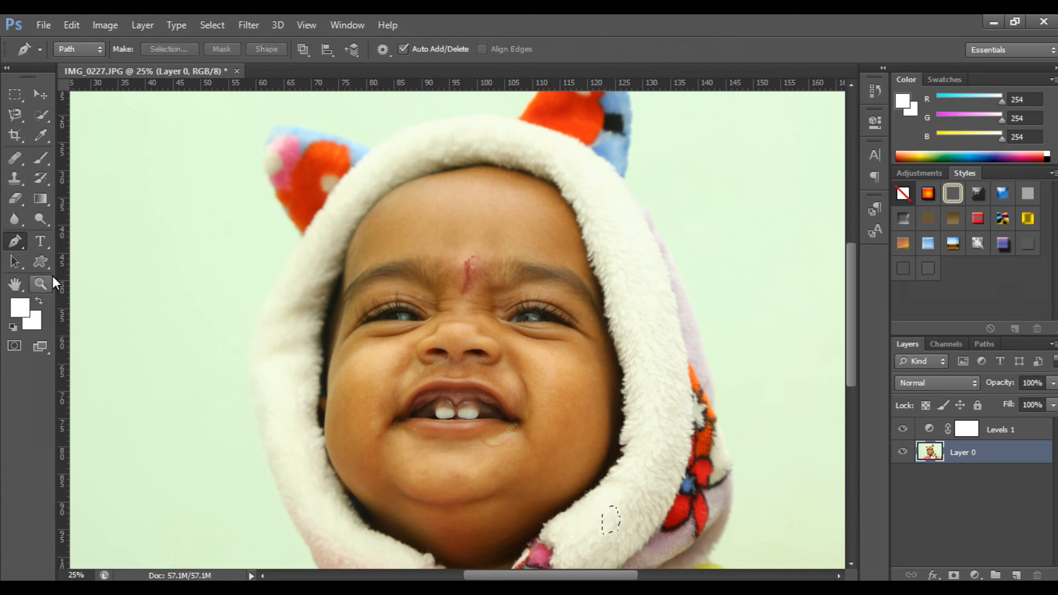
Step: Paint the small selection on the hood with the Brush, using red (ff0000) as the foreground color, and deselect
click(45, 163)
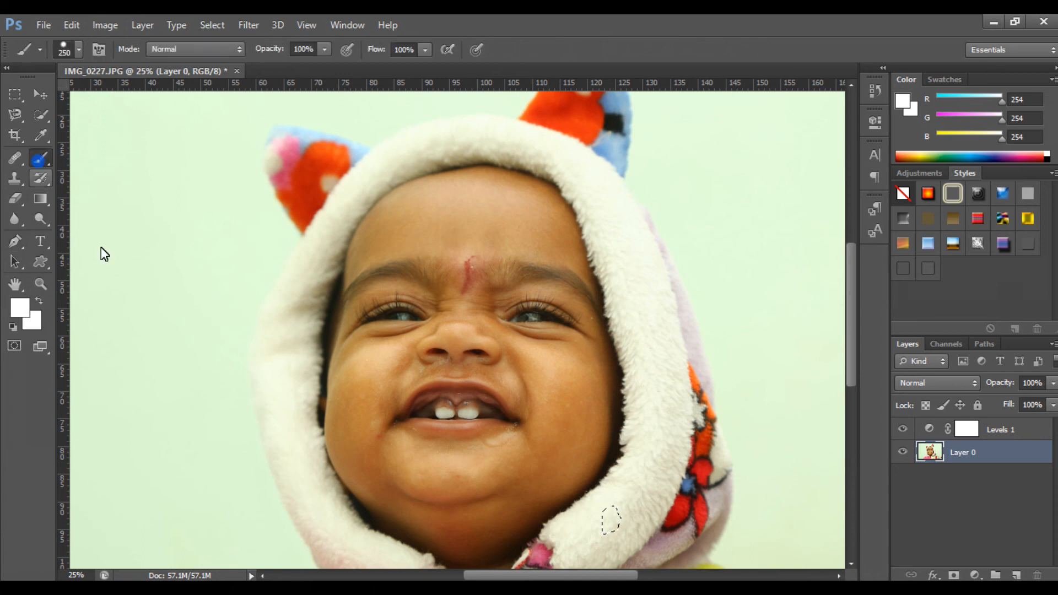
click(607, 521)
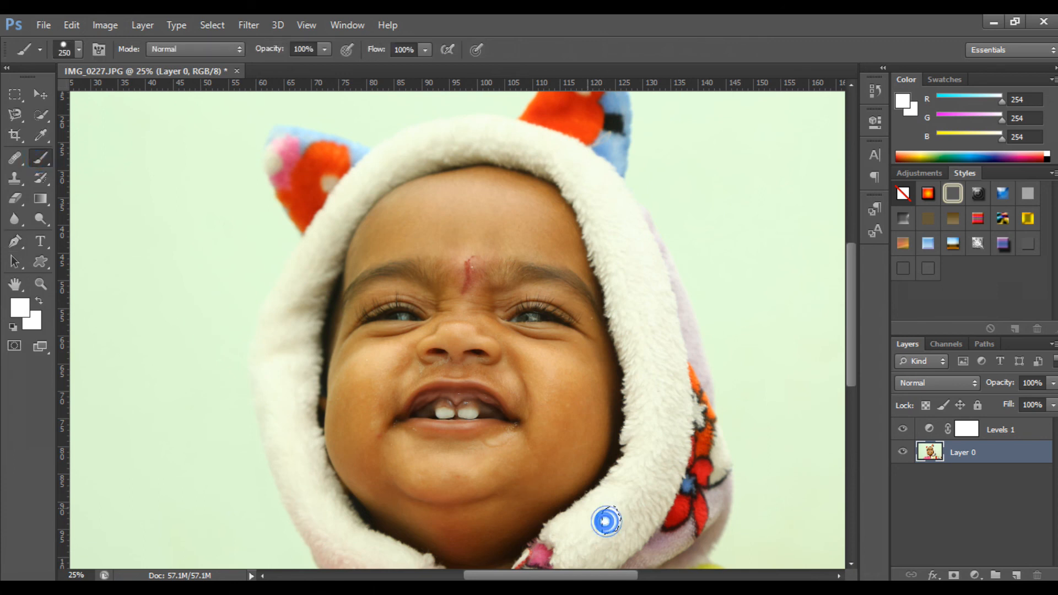
click(19, 307)
click(733, 232)
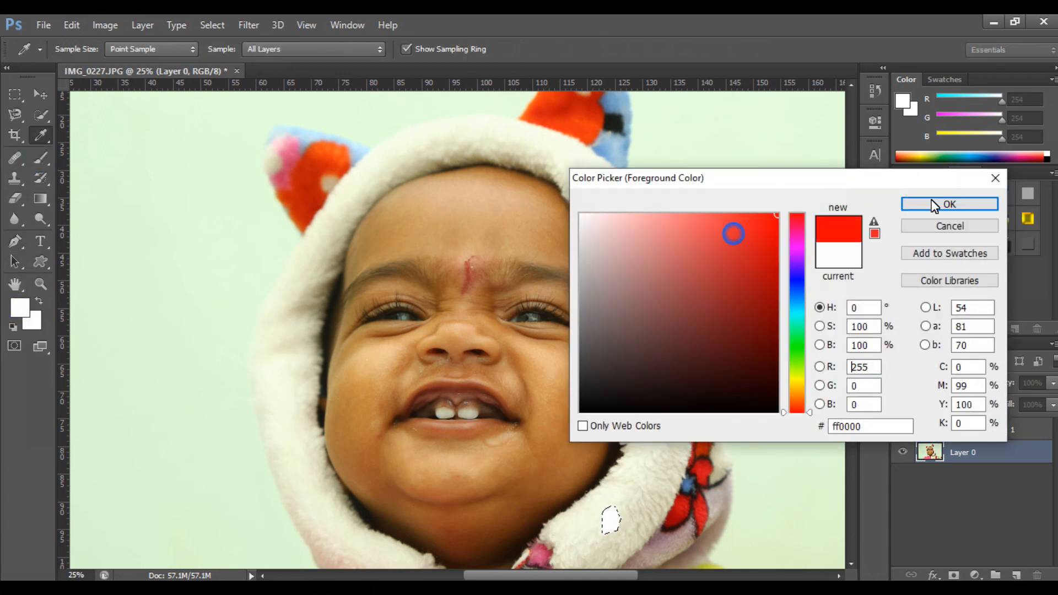
click(937, 204)
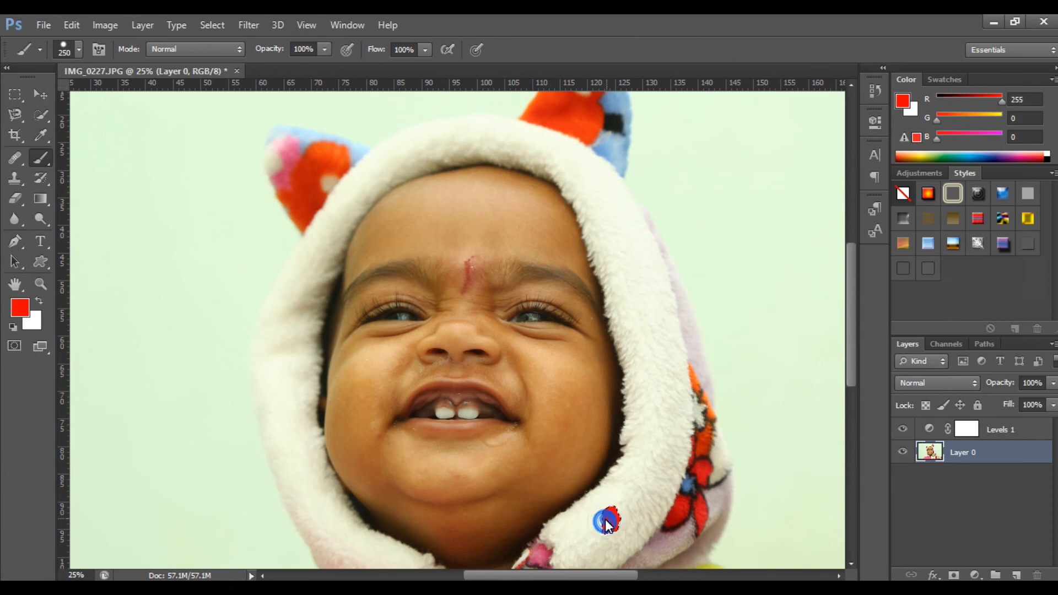
key(Return)
key(Return)
key(ctrl+d)
Step: Save the work path under the name Path 2
click(983, 344)
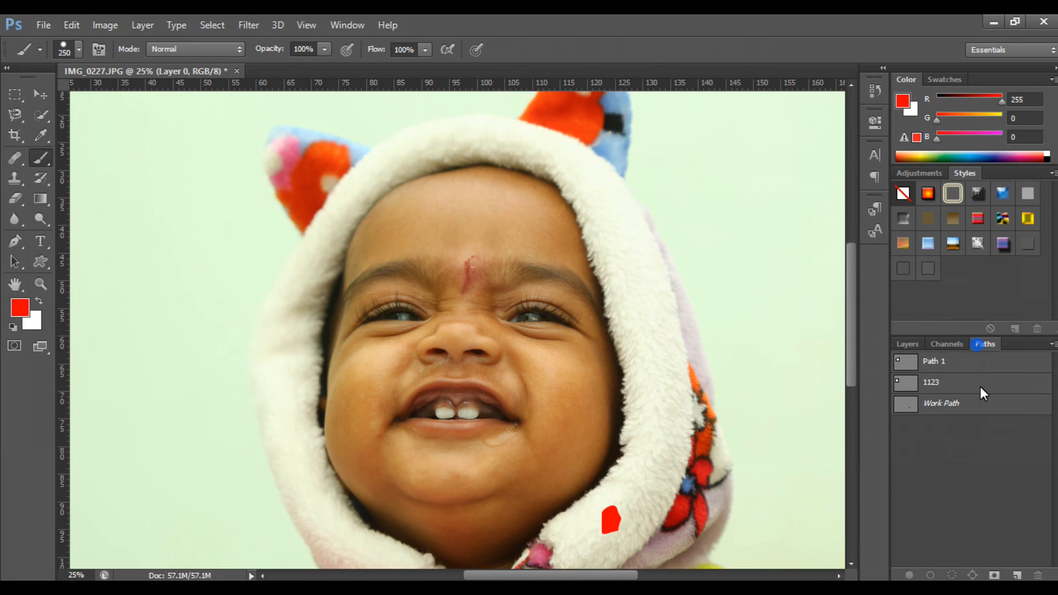
double_click(954, 409)
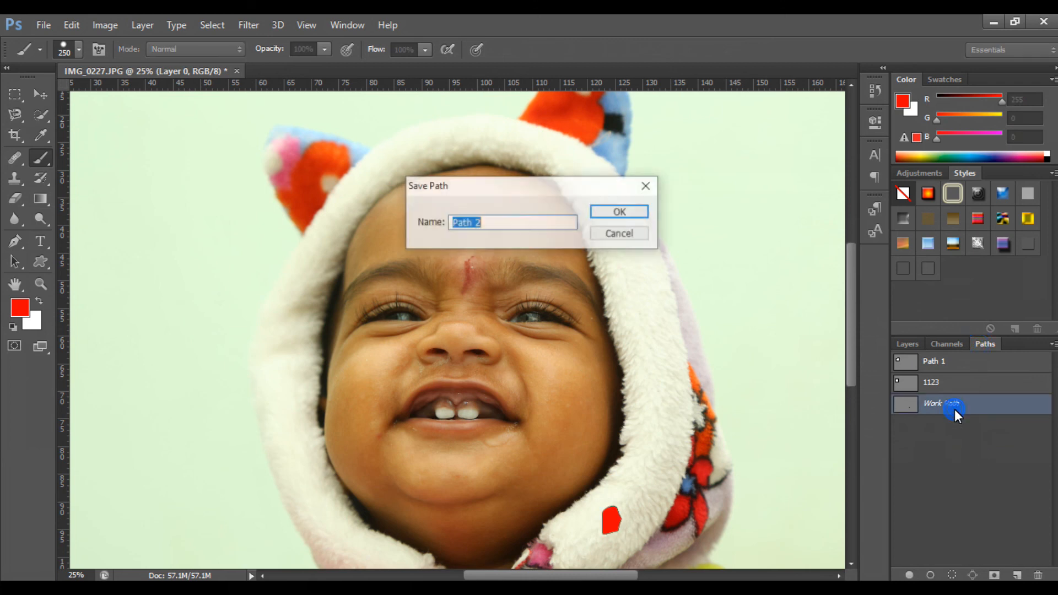
click(603, 209)
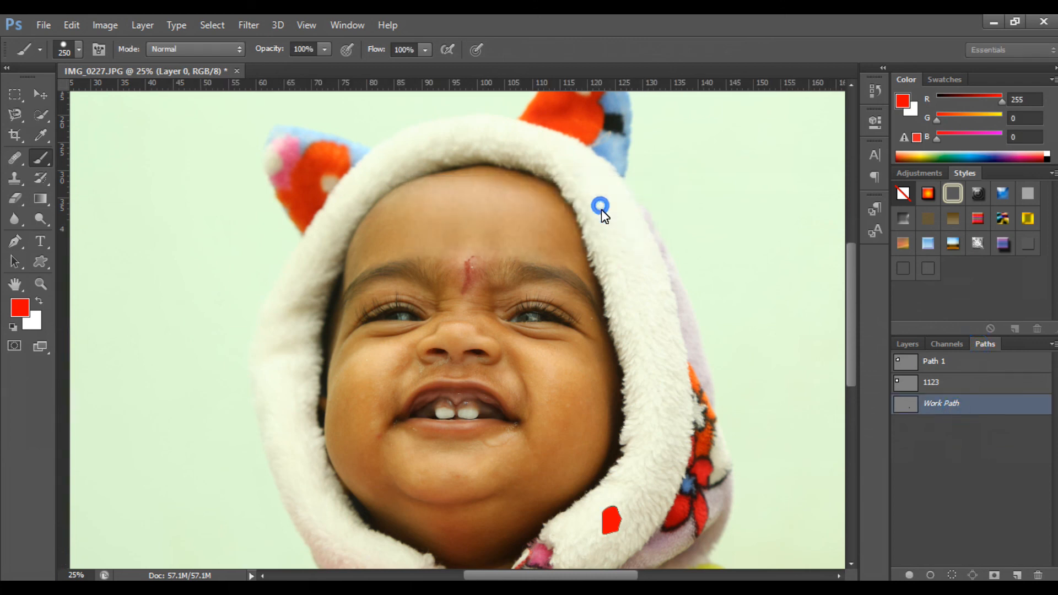
Step: Try shifting the photo layer with the Move tool while Path 2 is active, and undo the move
click(43, 100)
drag(612, 517, 586, 551)
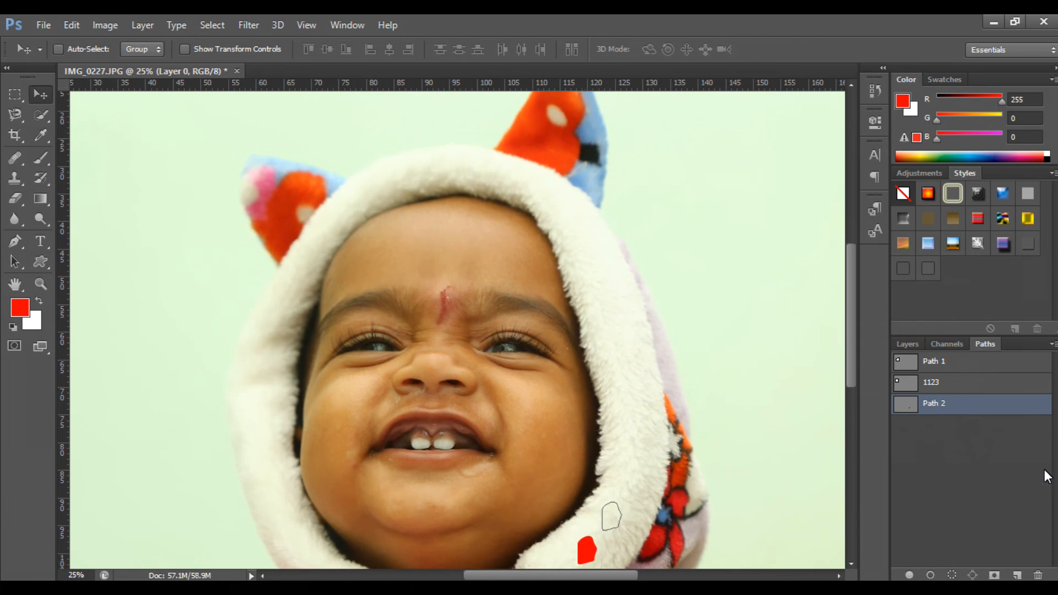
key(ctrl+alt+z)
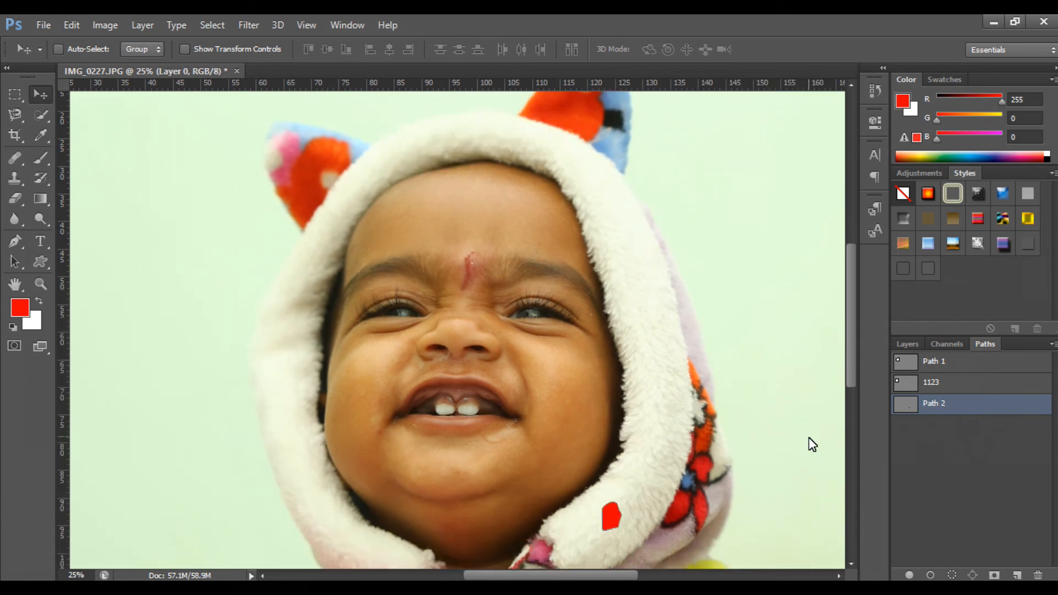
Step: Remove the red patch, Path 2 and the Levels 1 adjustment layer
key(ctrl+alt+z)
click(960, 401)
key(Delete)
click(944, 389)
key(Delete)
click(946, 345)
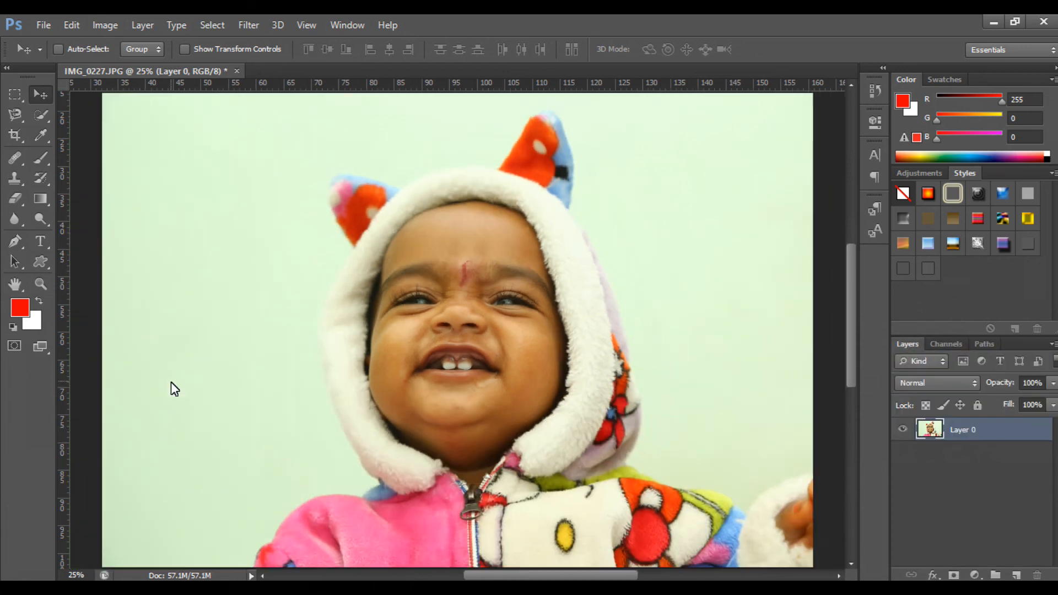
Step: Draw a closed nine-point path with straight segments in the background beside the child and dismiss it
key(ctrl+minus)
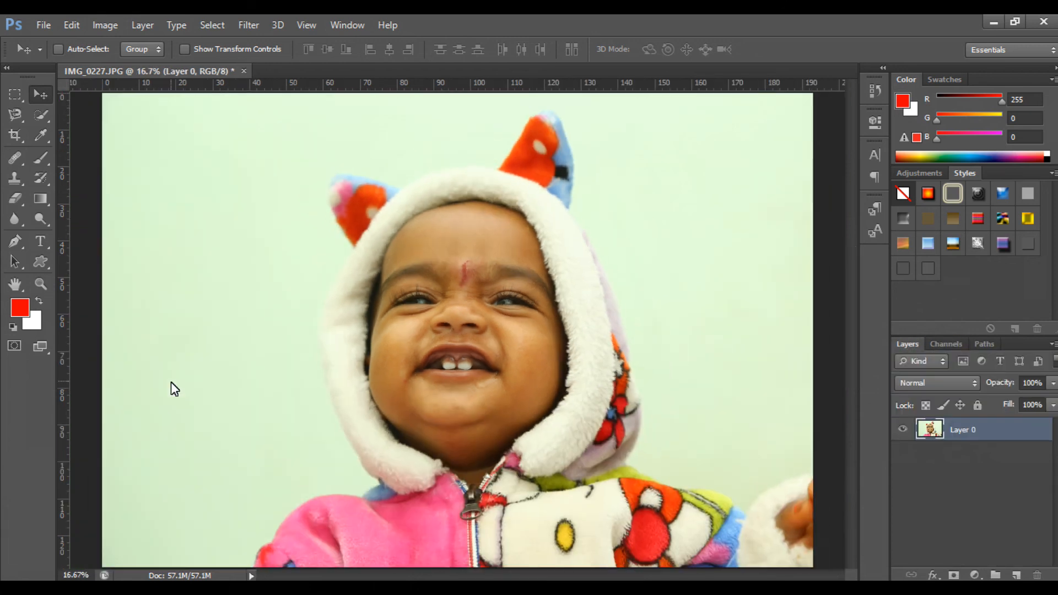
key(ctrl+plus)
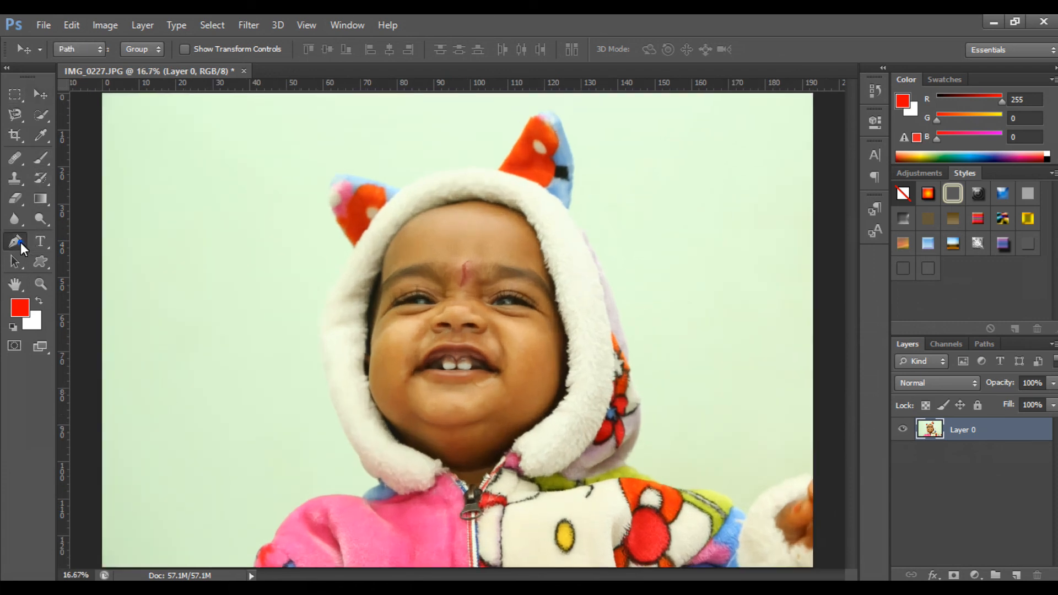
click(15, 241)
click(148, 265)
click(201, 227)
click(249, 252)
click(263, 334)
click(256, 370)
click(241, 406)
click(197, 400)
click(182, 373)
click(169, 322)
click(149, 265)
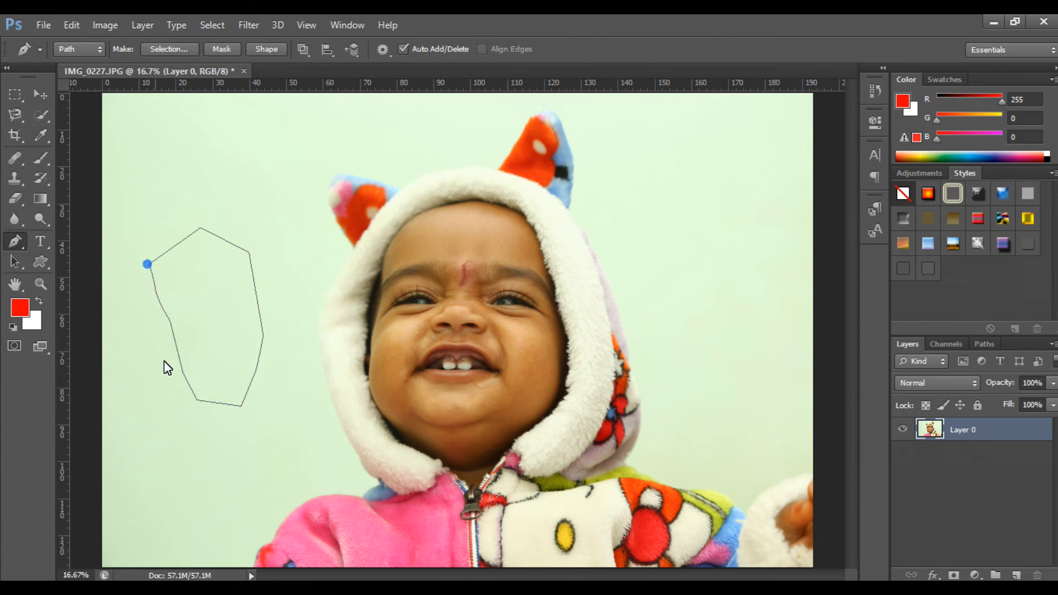
key(Return)
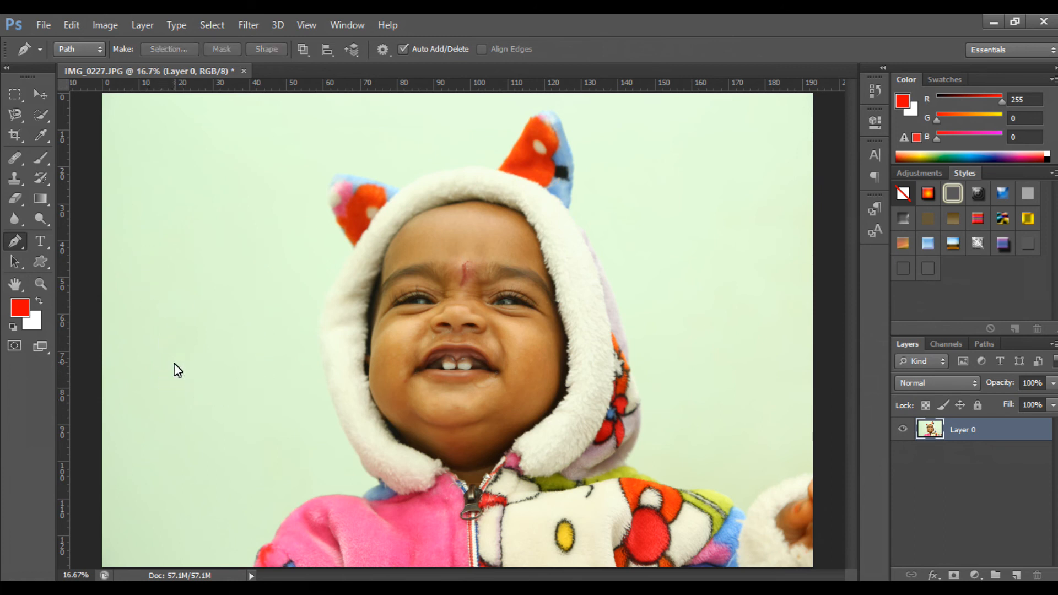
Step: Draw a closed, rounded path with four anchor points in the empty background beside the child
click(145, 239)
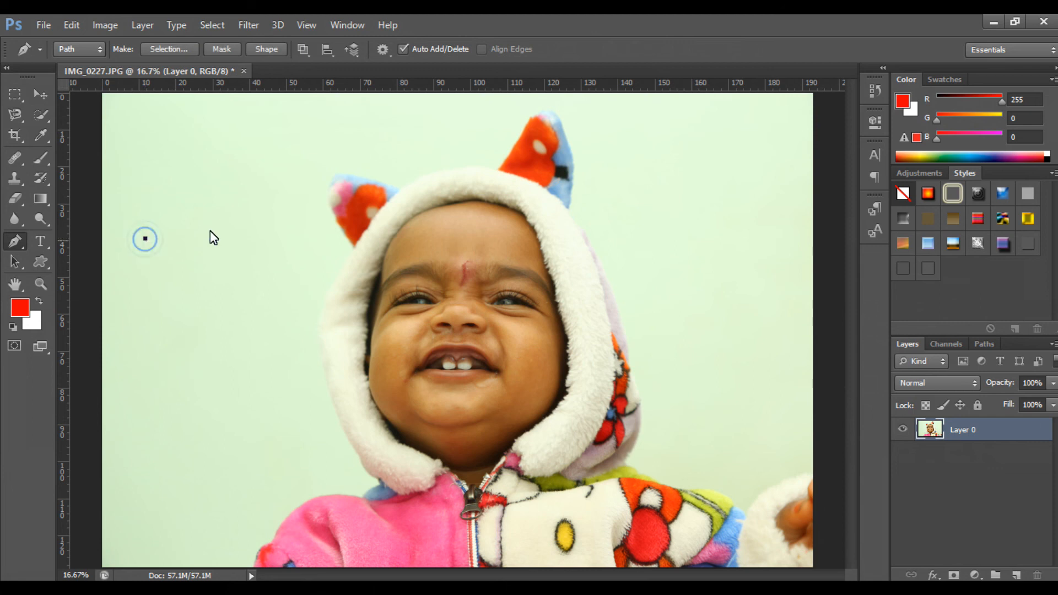
drag(234, 220, 293, 269)
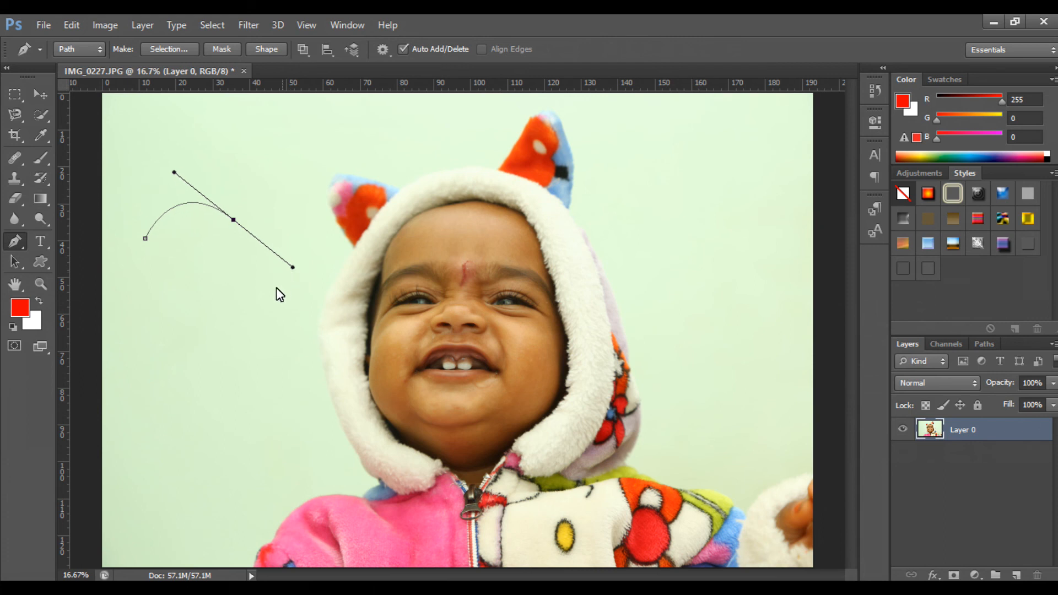
drag(243, 306, 221, 329)
drag(164, 307, 145, 277)
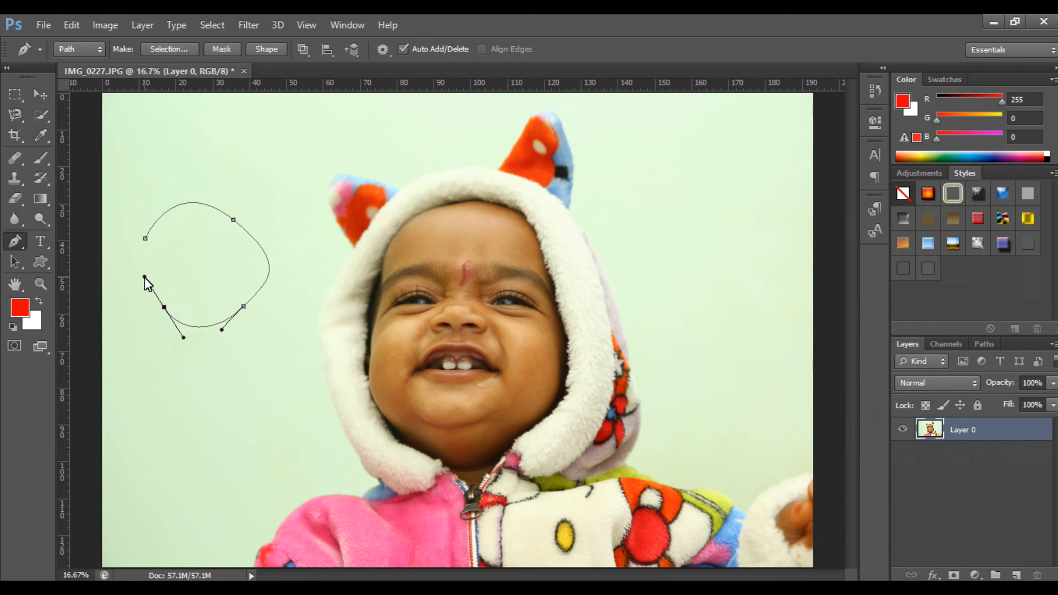
click(146, 238)
Step: Try moving the photo layer, undo the move, and convert the rounded path to a selection
click(40, 94)
mouse_move(218, 256)
mouse_down()
mouse_move(231, 297)
mouse_move(214, 235)
mouse_up()
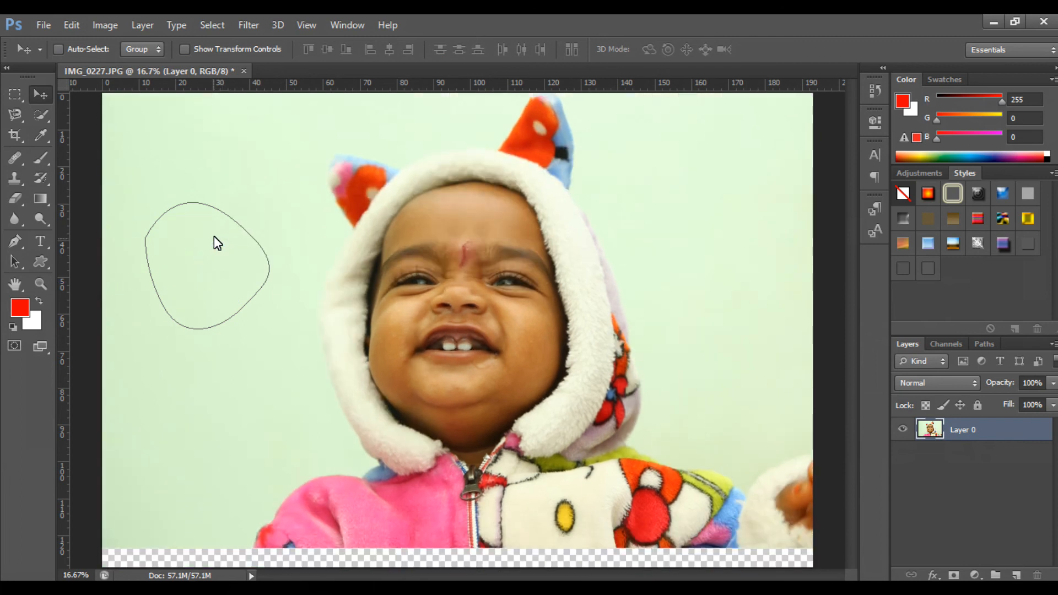
key(ctrl+z)
key(ctrl+Return)
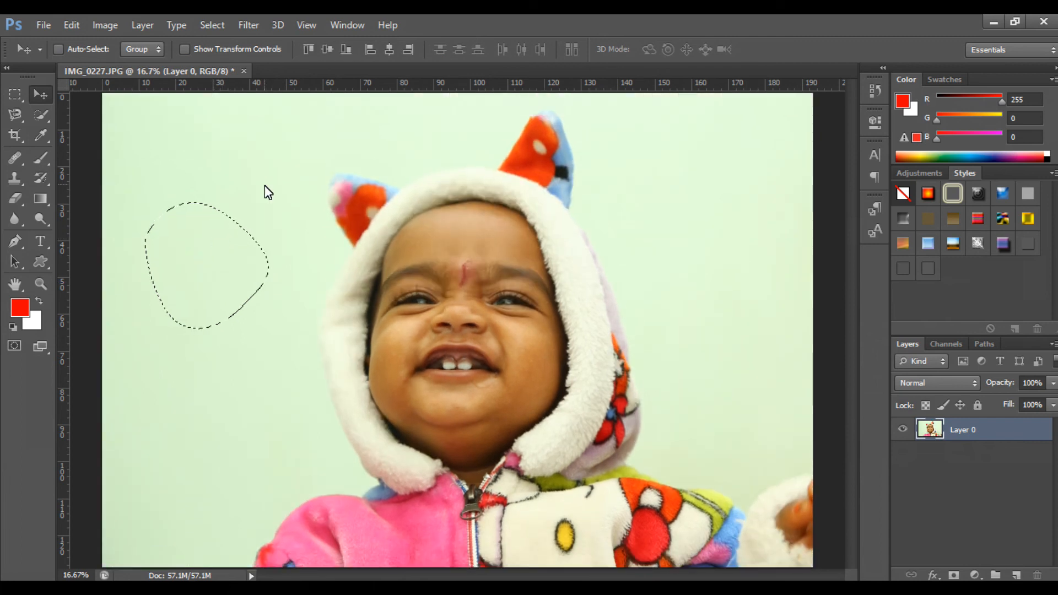
Step: Check each stored path on the photo, and delete the Work Path, Path 1 and 1123
click(984, 344)
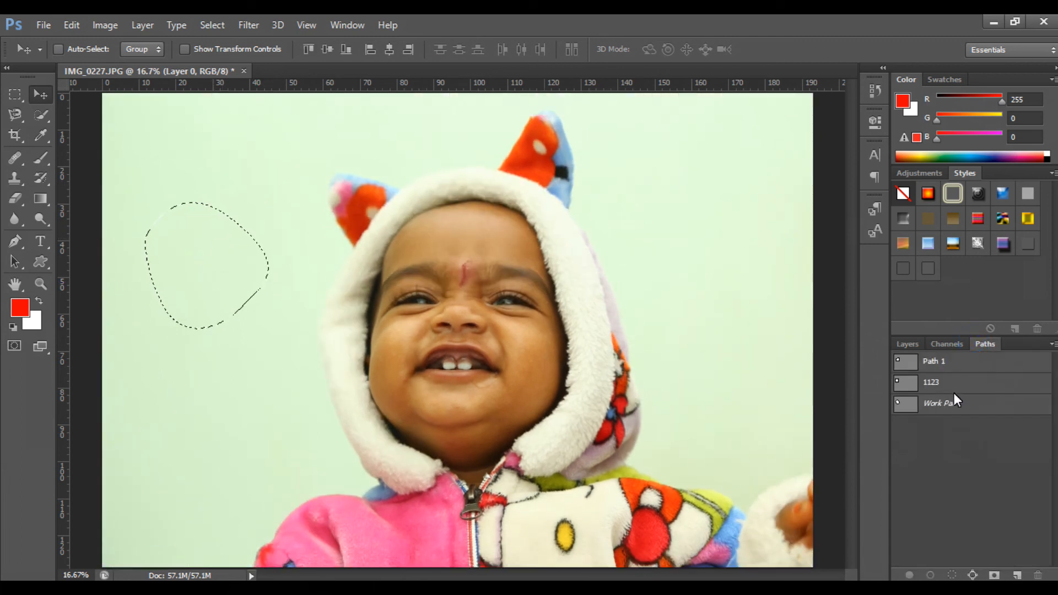
click(970, 362)
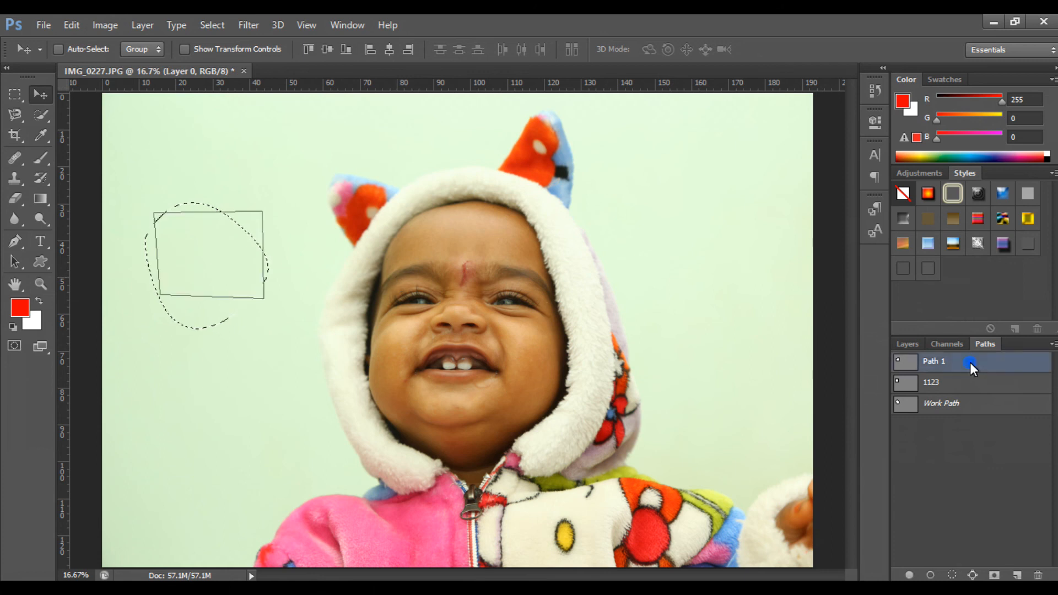
double_click(981, 386)
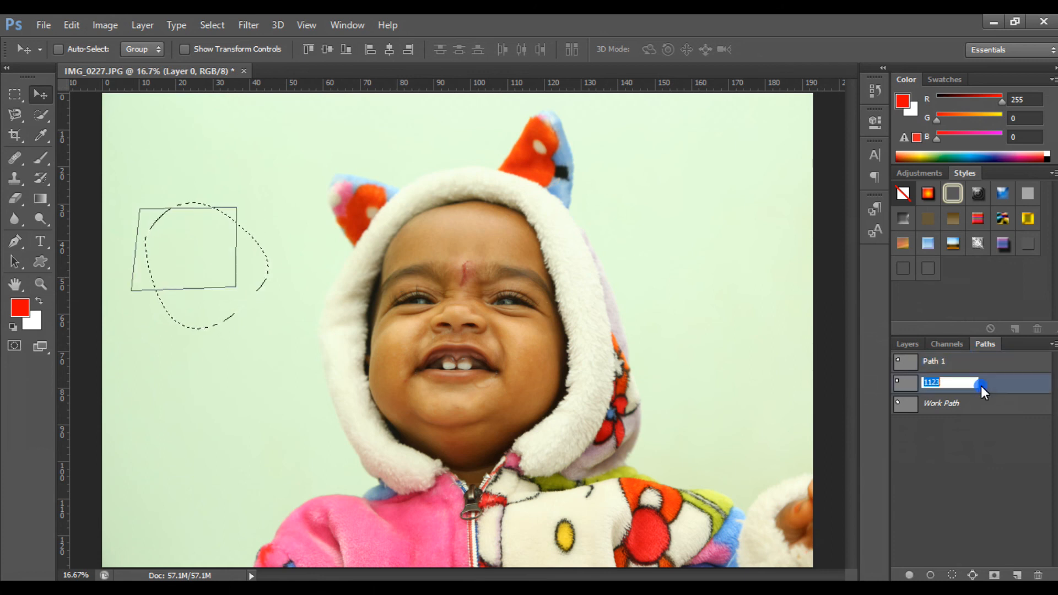
double_click(978, 408)
key(Escape)
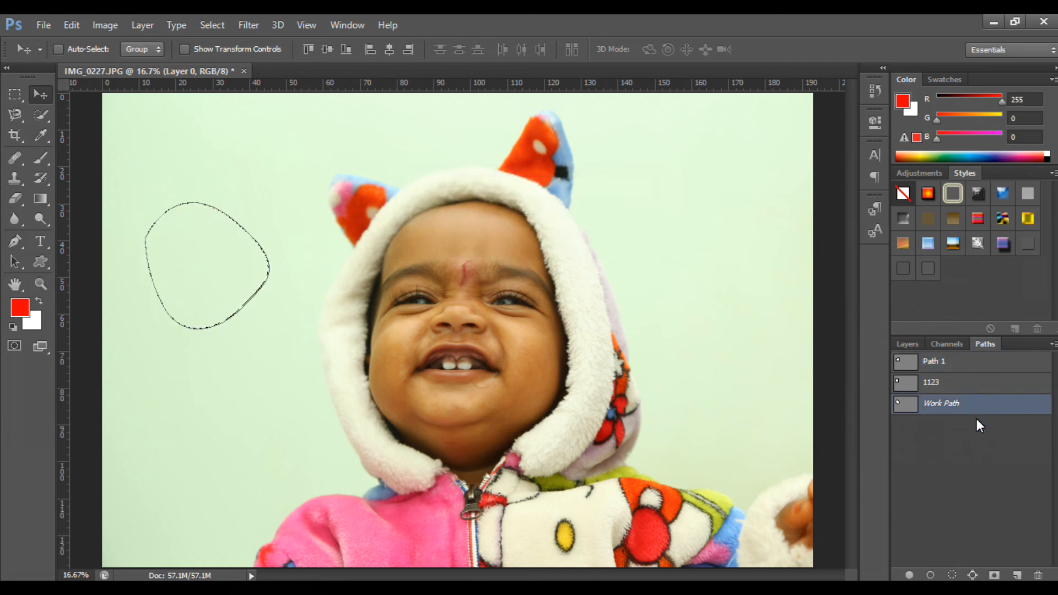
key(Delete)
click(950, 368)
key(Delete)
key(Delete)
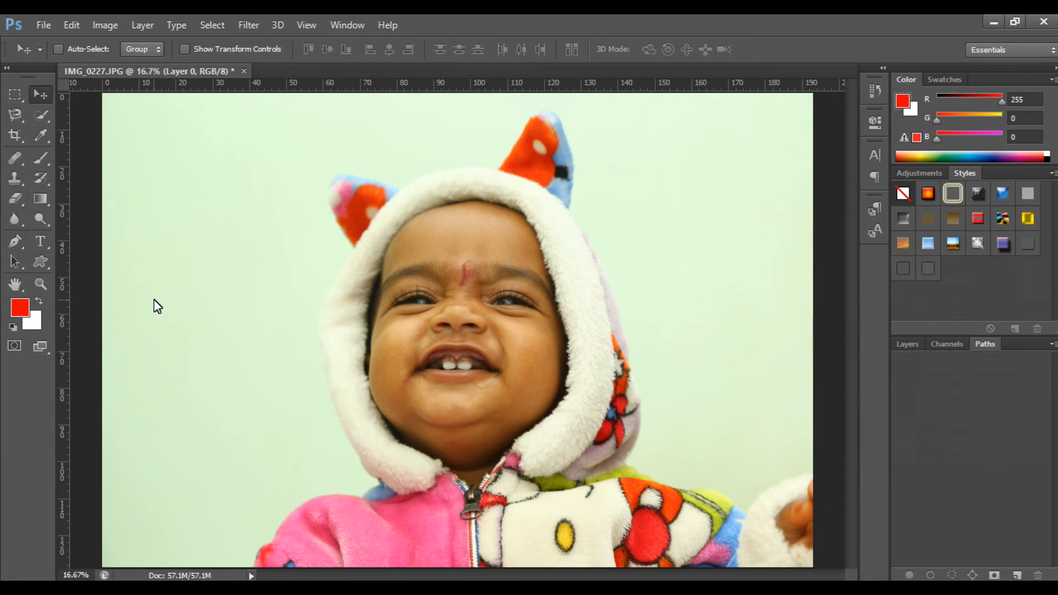
Step: Start a Pen tool path at the pink sleeve's lower edge and trace the shoulder up to the blue patch below the hood
click(13, 245)
click(253, 566)
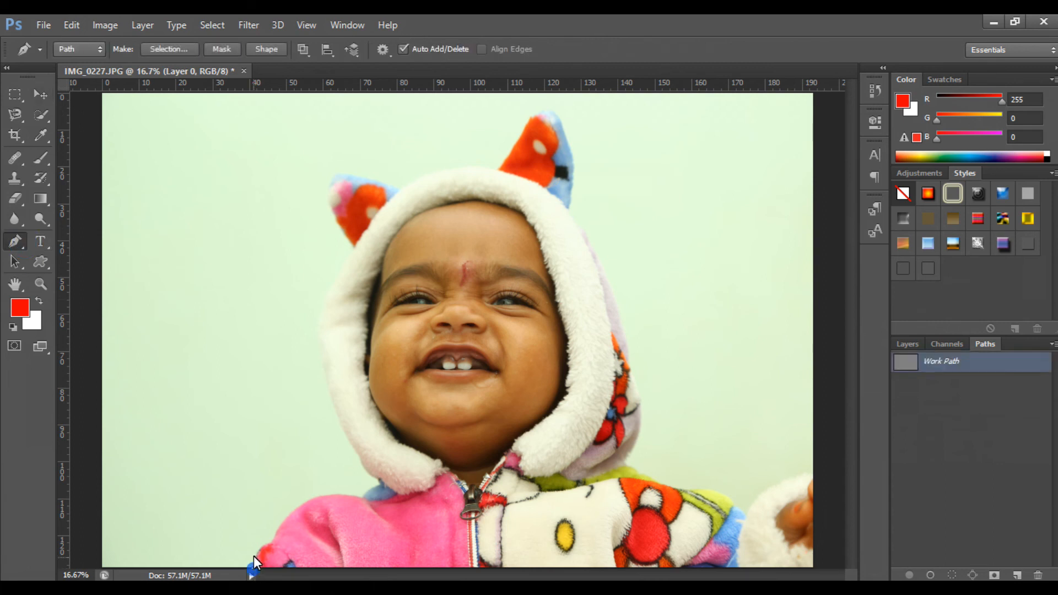
drag(294, 514, 295, 510)
key(ctrl+plus)
key(ctrl+plus)
key(ctrl+plus)
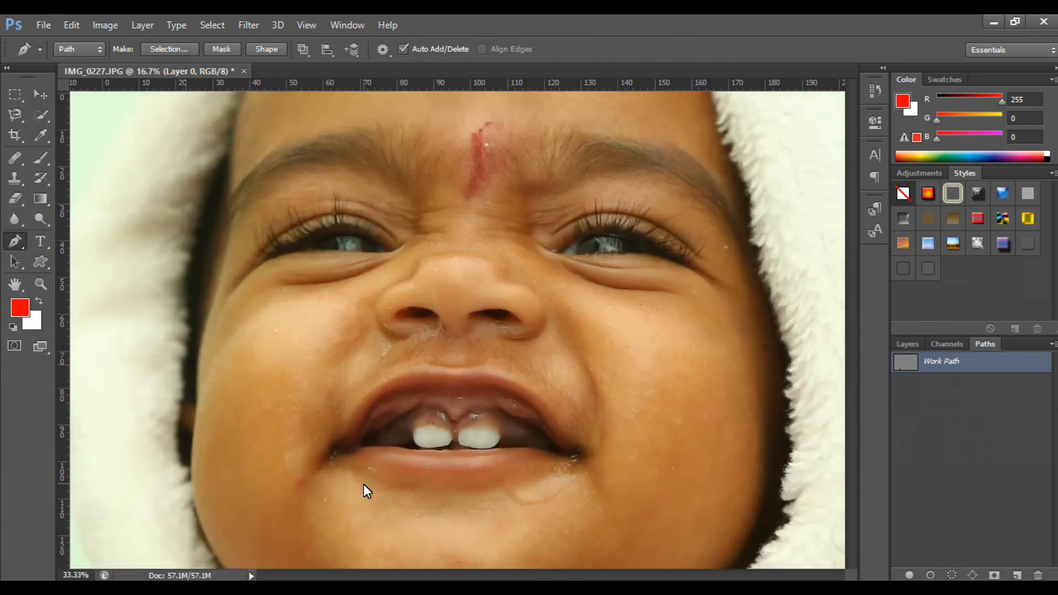
scroll(571, 405, down, 6)
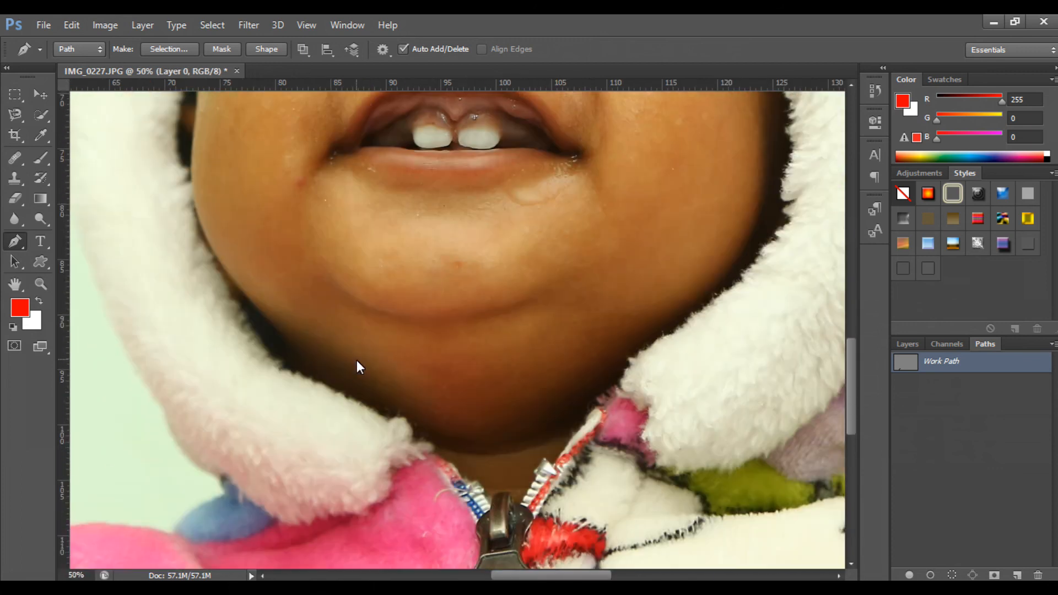
drag(356, 359, 725, 205)
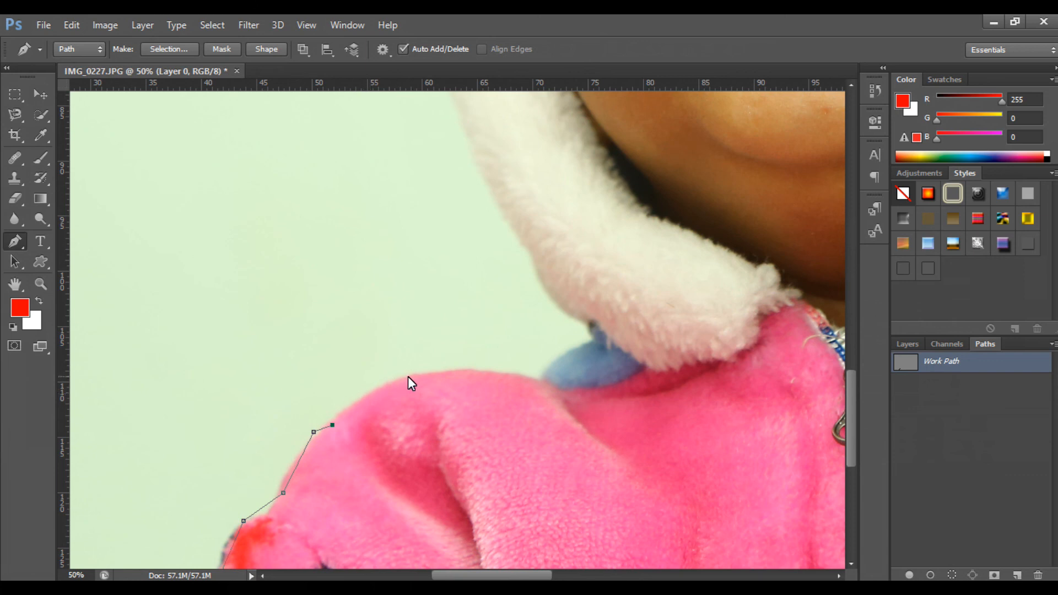
drag(408, 376, 539, 380)
click(579, 346)
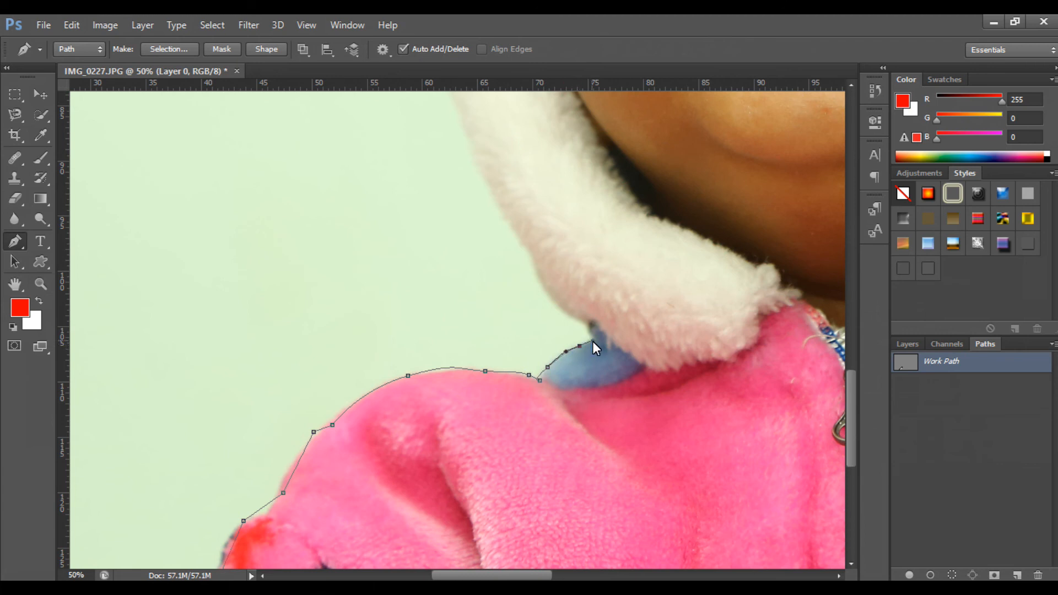
Step: Continue the path upward along the lower outer edge of the white hood, on the pink sleeve's side
drag(539, 278, 518, 281)
click(530, 252)
drag(516, 282, 522, 240)
click(495, 202)
click(466, 137)
scroll(463, 141, up, 3)
scroll(455, 149, up, 2)
click(418, 227)
drag(417, 204, 428, 167)
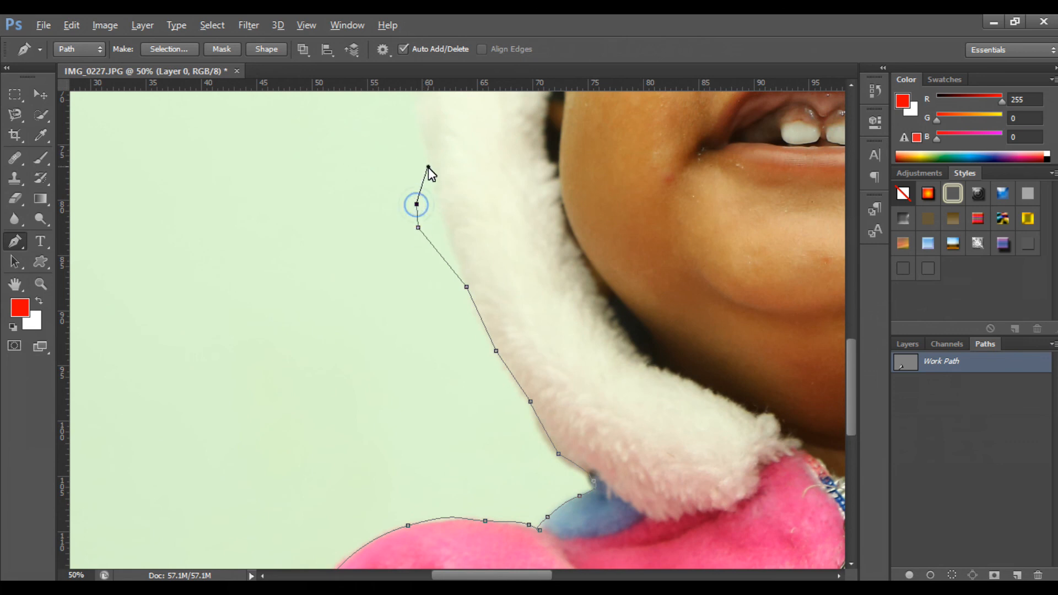
click(428, 166)
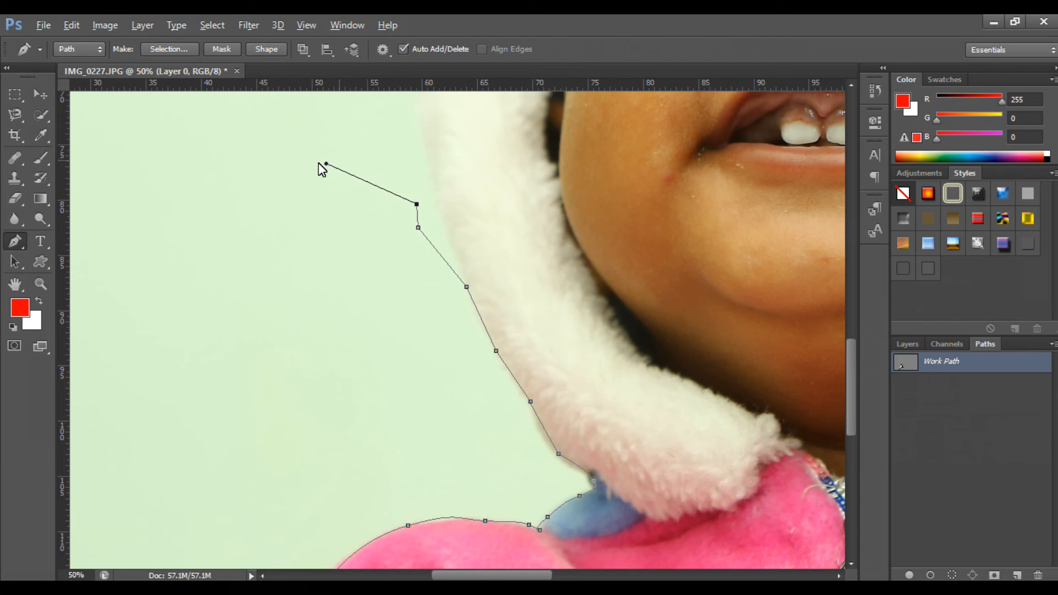
drag(302, 154, 311, 165)
click(384, 132)
click(402, 117)
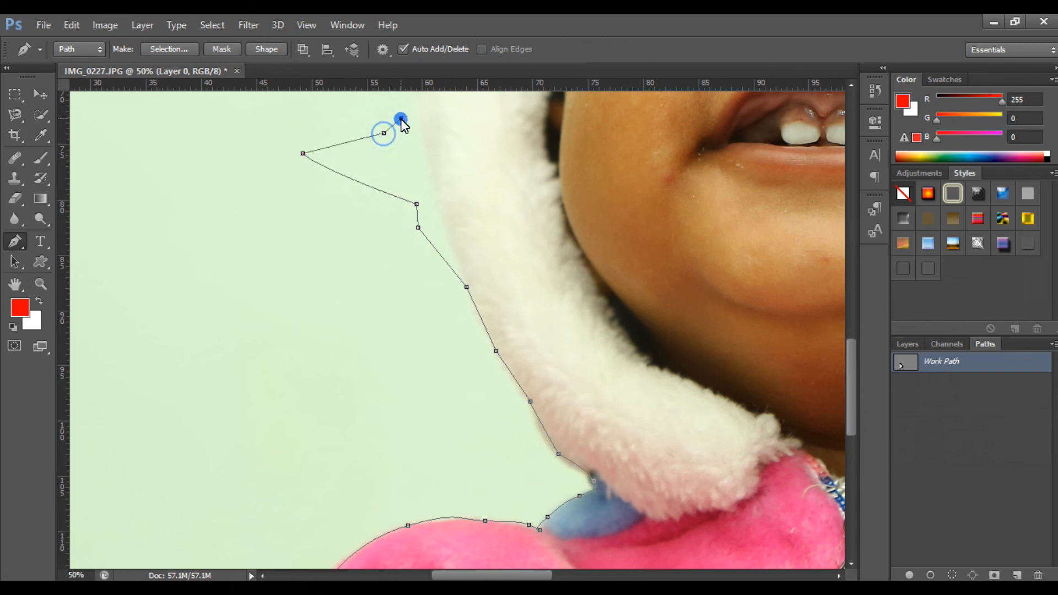
key(BackSpace)
key(BackSpace)
key(BackSpace)
key(BackSpace)
key(BackSpace)
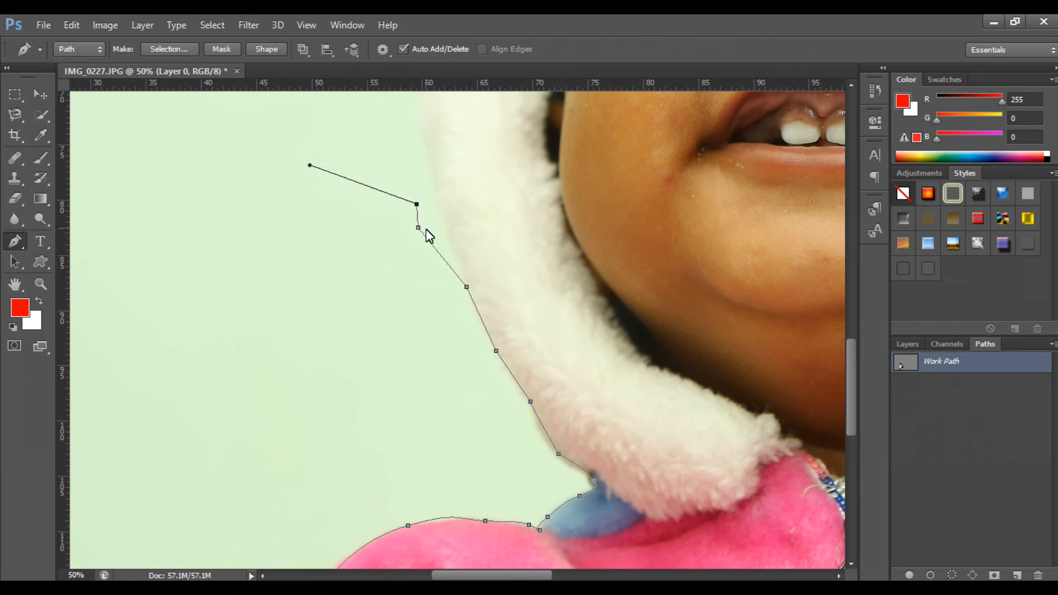
Step: Trace the hood's outer fur edge up past the child's cheek to the base of the small red ear
drag(436, 191, 434, 179)
scroll(480, 383, up, 8)
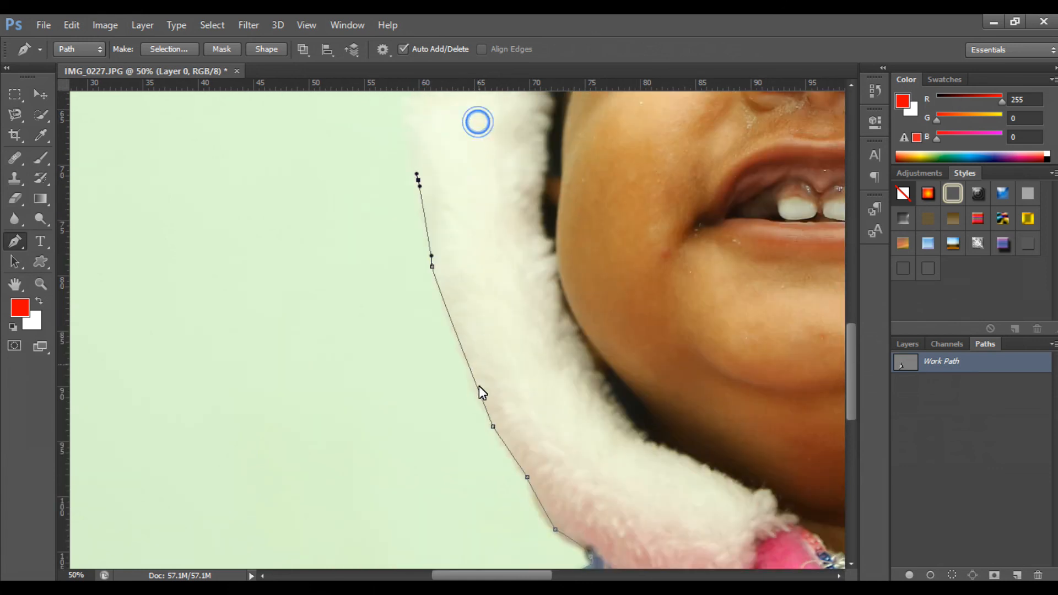
drag(428, 293, 445, 236)
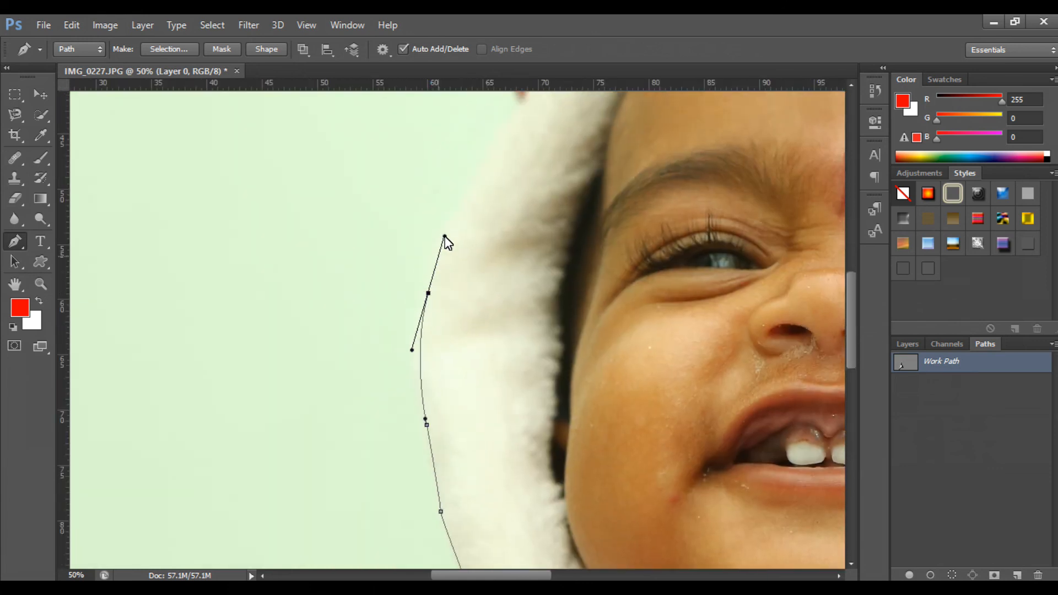
click(473, 181)
click(513, 112)
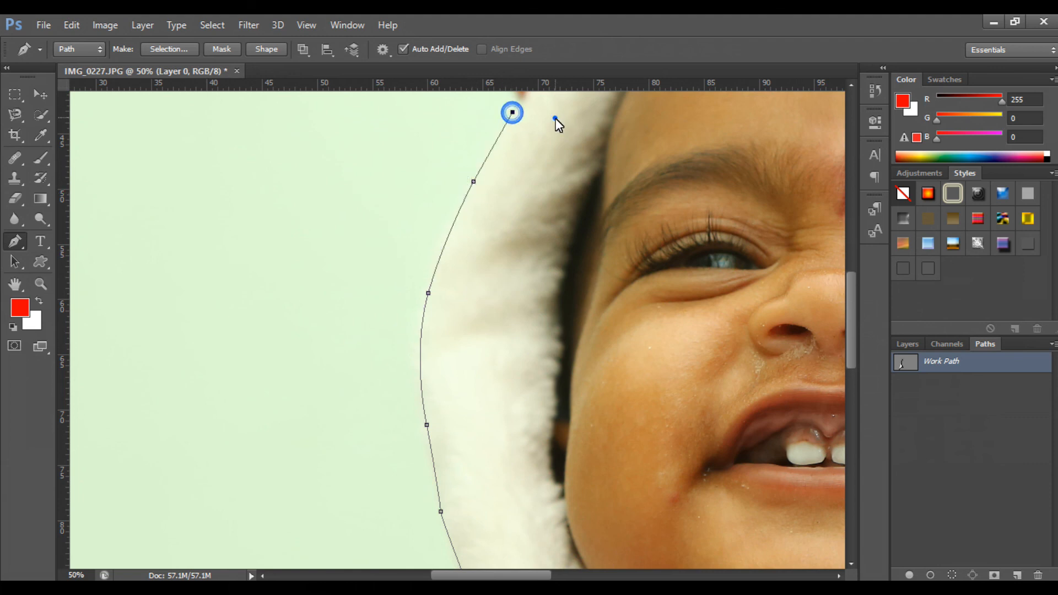
drag(555, 118, 475, 343)
click(421, 370)
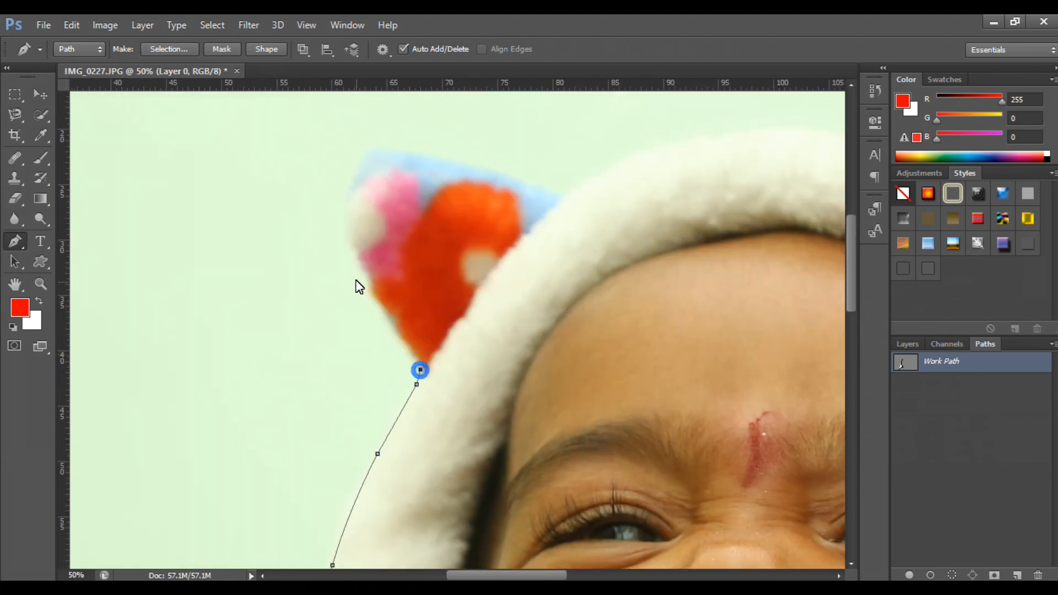
Step: Trace around the small red and blue ear and back down to where it meets the hood
drag(353, 259, 351, 250)
click(340, 201)
click(367, 155)
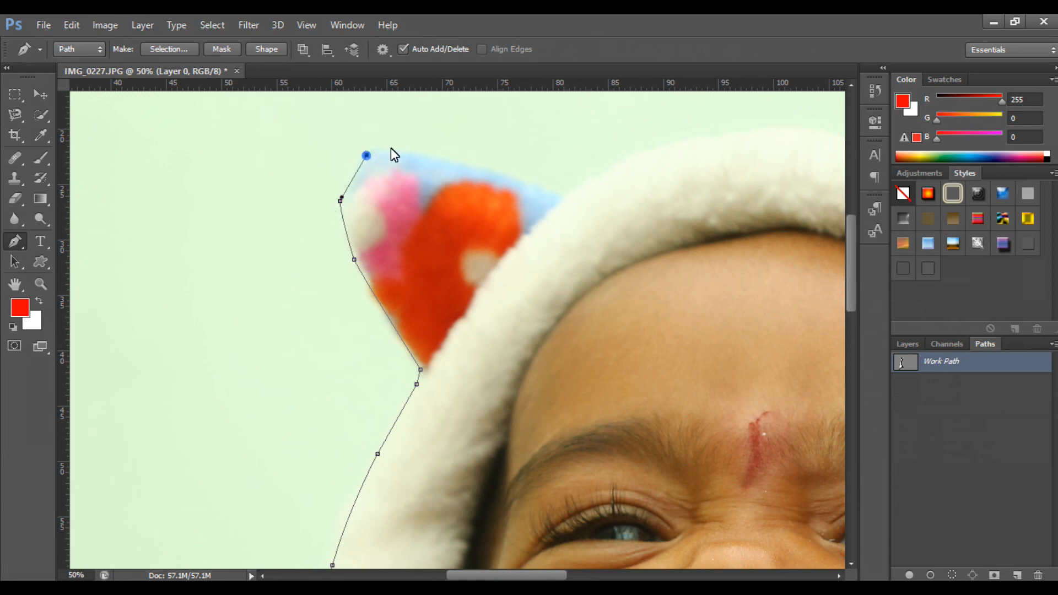
drag(400, 149, 406, 152)
click(455, 164)
click(551, 190)
click(566, 196)
Step: Trace the top of the white hood from the small ear to the base of the taller ear
drag(651, 145, 668, 142)
click(737, 132)
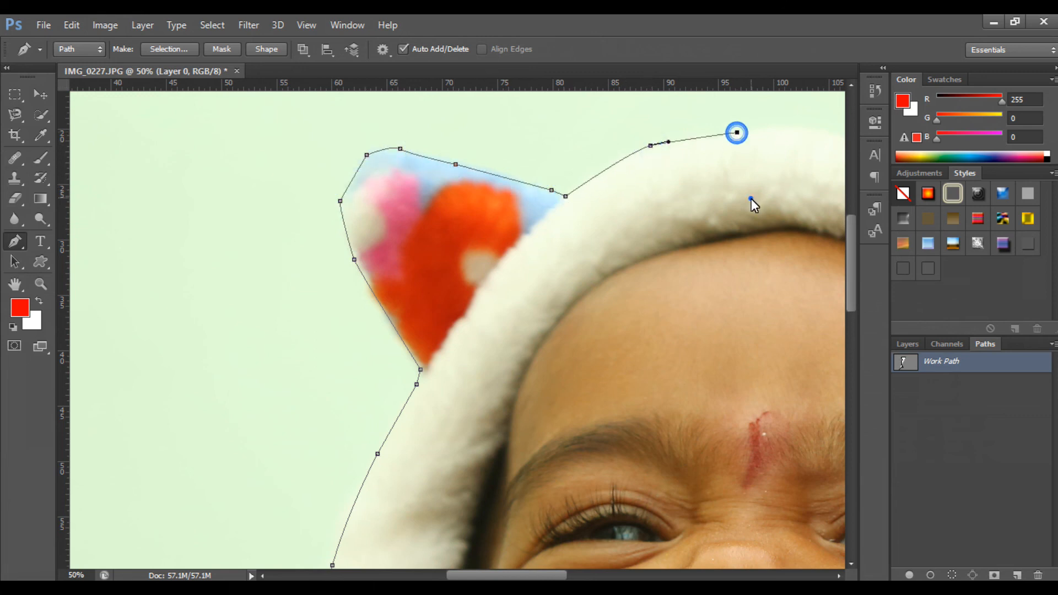
drag(751, 198, 323, 234)
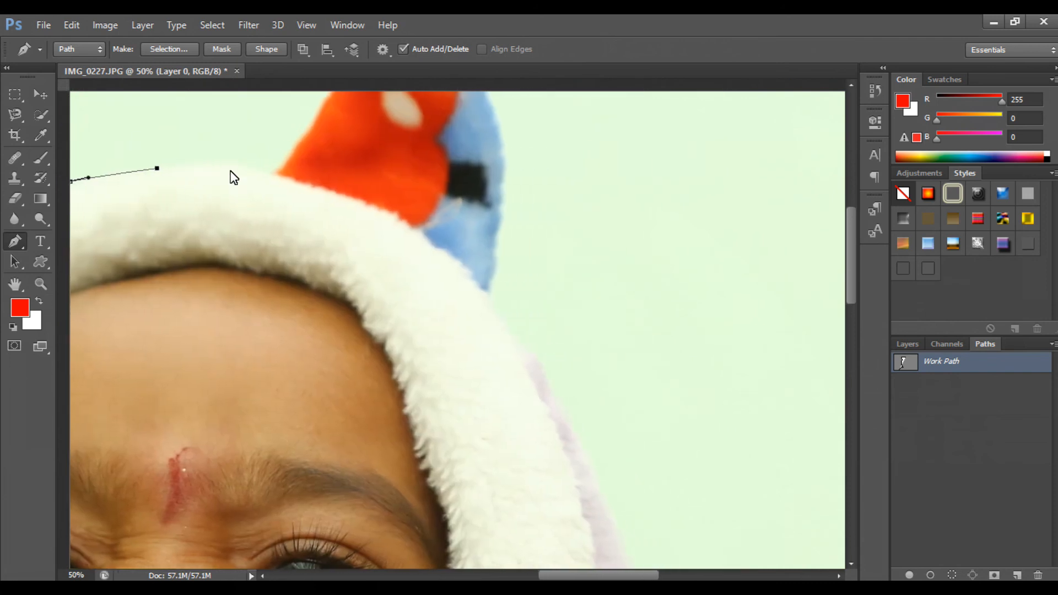
drag(157, 165, 166, 164)
drag(245, 169, 260, 175)
Step: Trace around the taller red and blue ear down to where its blue side meets the hood
click(307, 111)
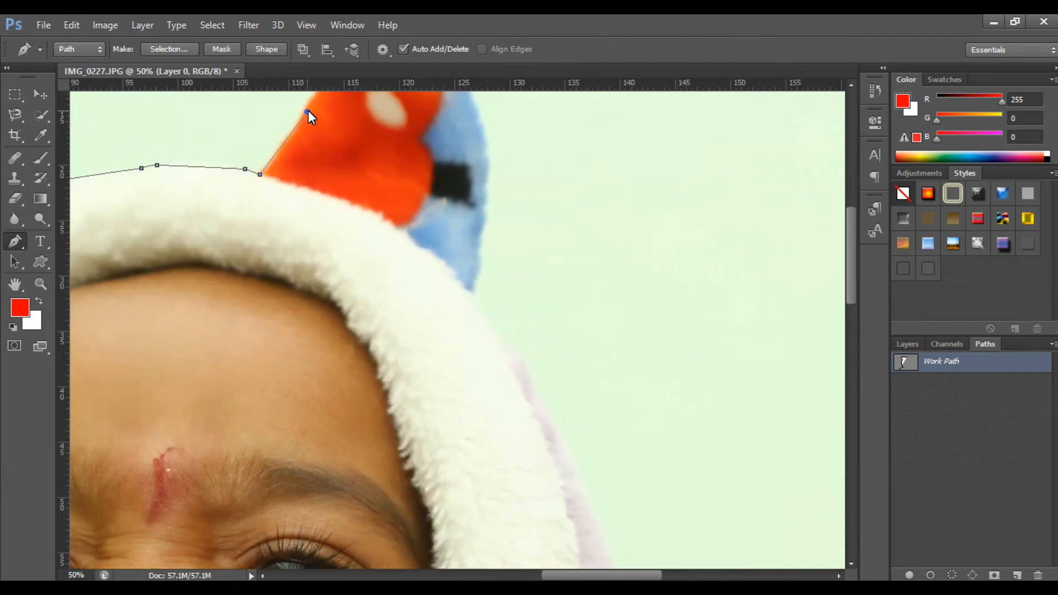
scroll(356, 116, up, 4)
drag(359, 117, 369, 105)
click(398, 92)
click(455, 104)
drag(464, 159, 471, 173)
click(480, 194)
click(484, 230)
click(483, 272)
click(476, 326)
Step: Trace the hood's outer edge from the taller ear down past the flower pattern toward the green shoulder
drag(479, 391, 483, 404)
click(519, 454)
drag(557, 503, 469, 140)
click(588, 251)
click(602, 329)
click(607, 421)
drag(637, 464, 659, 524)
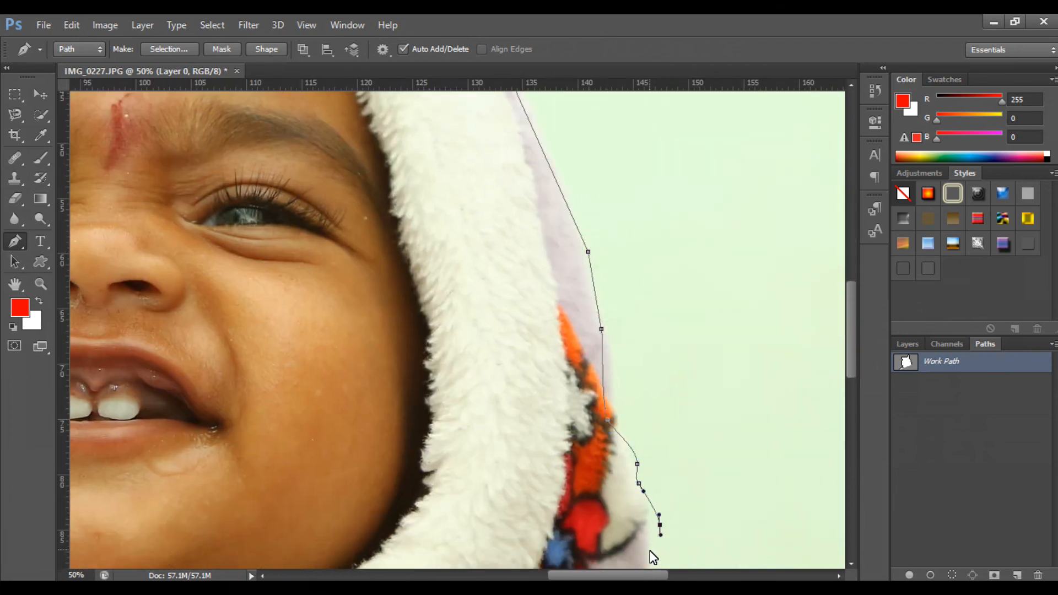
click(646, 498)
click(651, 545)
drag(611, 541, 623, 200)
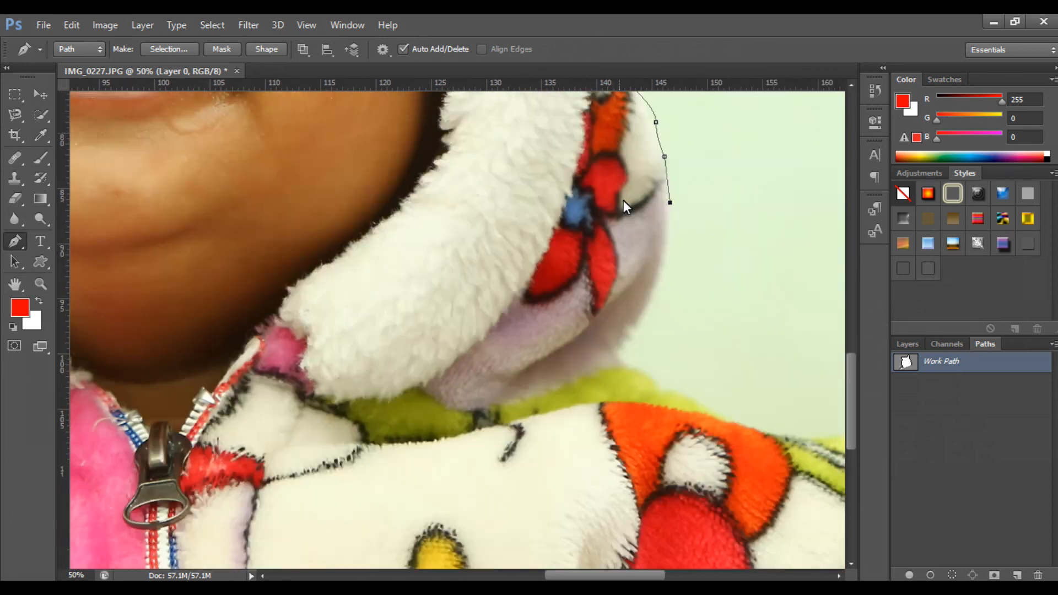
click(668, 247)
click(644, 318)
Step: Trace the green and patterned shoulder and sleeve down to the notch beside the white cuff
drag(625, 355, 698, 411)
drag(737, 422, 393, 306)
click(494, 299)
click(544, 296)
click(593, 324)
click(627, 365)
drag(634, 379, 630, 388)
Step: Trace the raised white cuff to the photo's edge, continue around the lower corner, and close the path at its starting point
click(685, 300)
drag(776, 263, 515, 262)
click(813, 251)
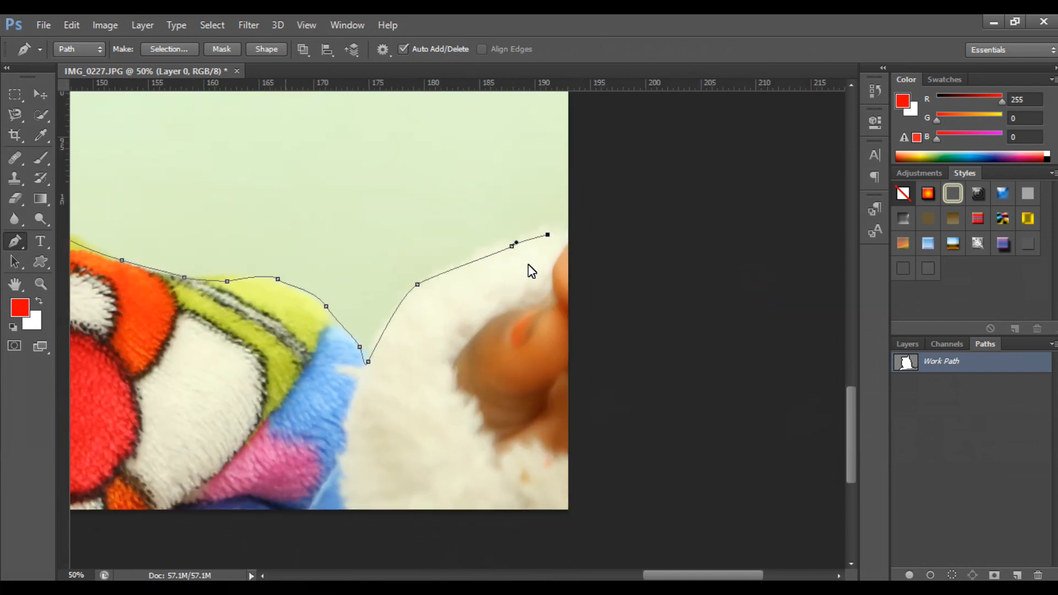
click(568, 231)
click(569, 510)
drag(222, 385, 910, 344)
drag(287, 372, 799, 345)
drag(372, 362, 716, 345)
click(278, 370)
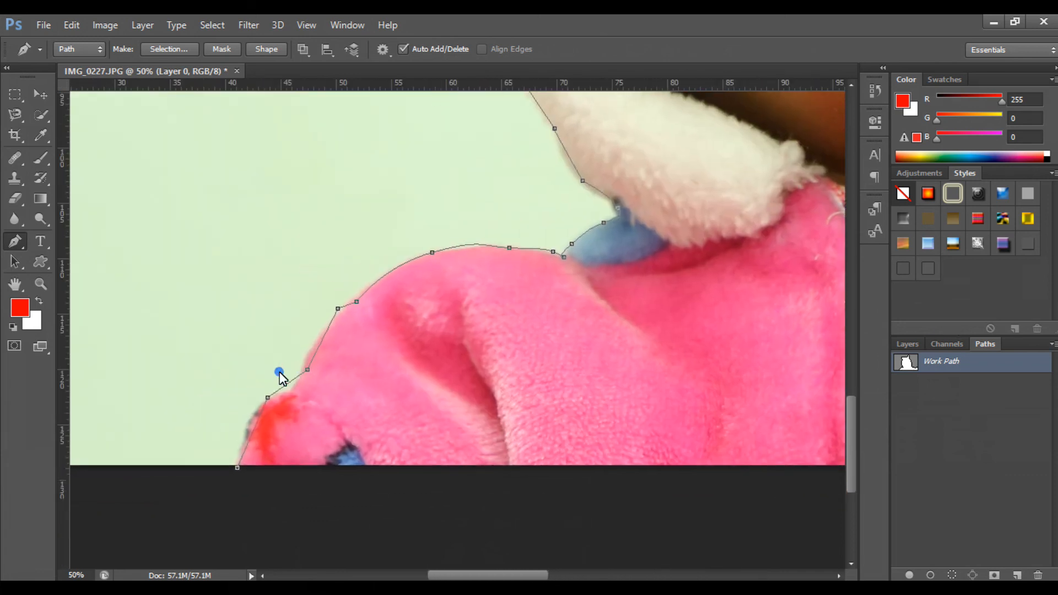
click(237, 468)
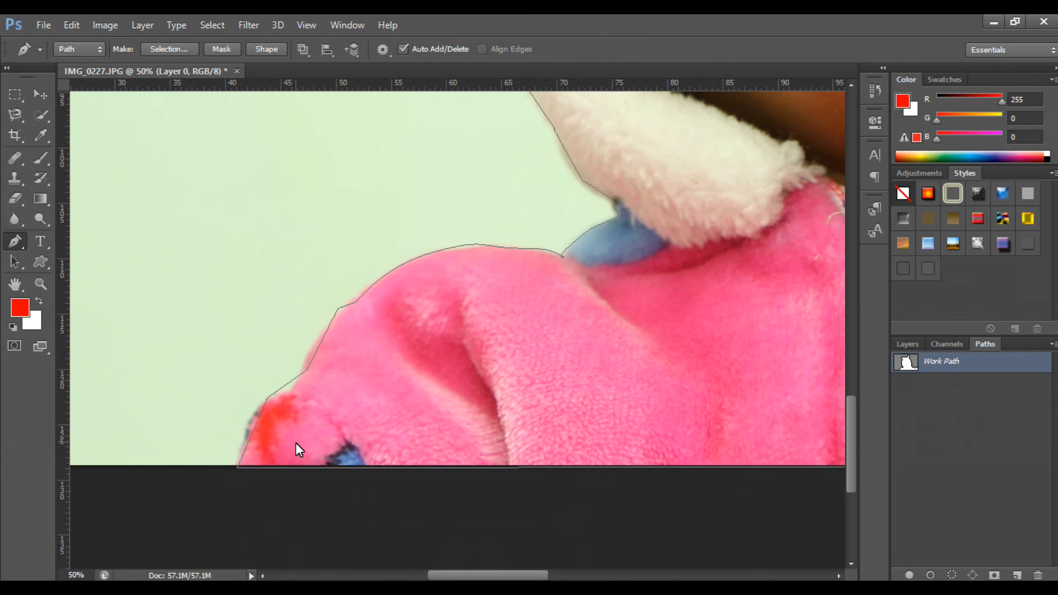
Step: Convert the closed outline path to a selection, check it around the whole child, and deselect it
key(ctrl+Return)
key(ctrl+minus)
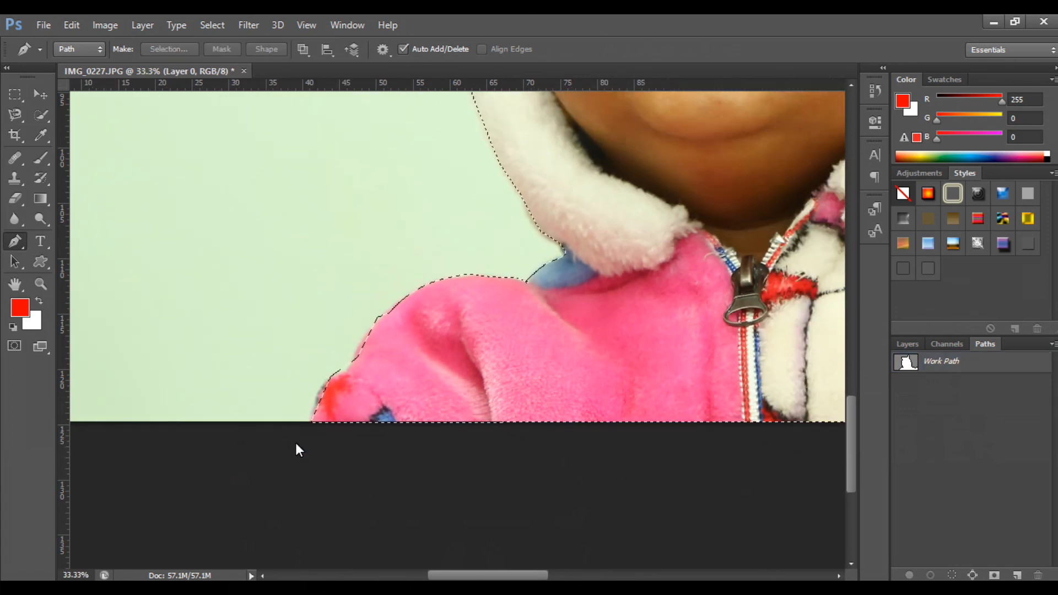
key(ctrl+minus)
key(ctrl+minus)
key(ctrl+minus)
key(ctrl+minus)
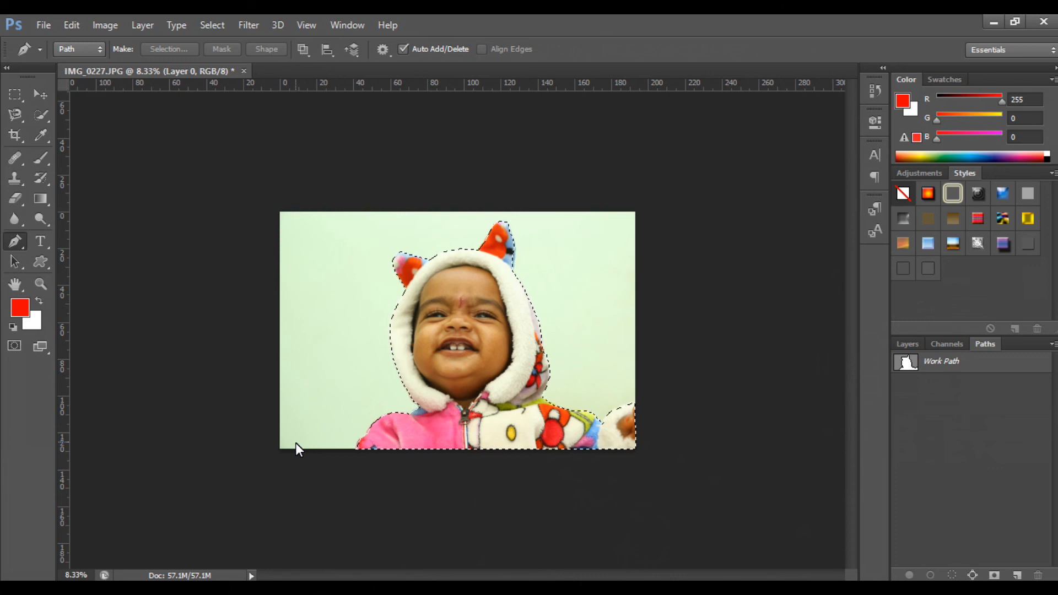
key(ctrl+plus)
key(ctrl+plus)
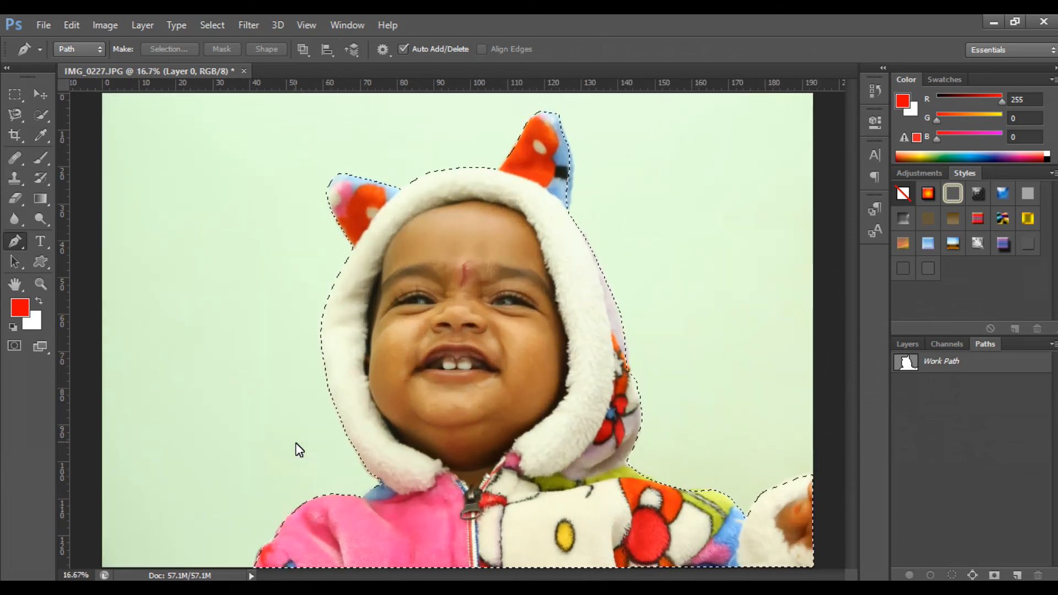
right_click(533, 310)
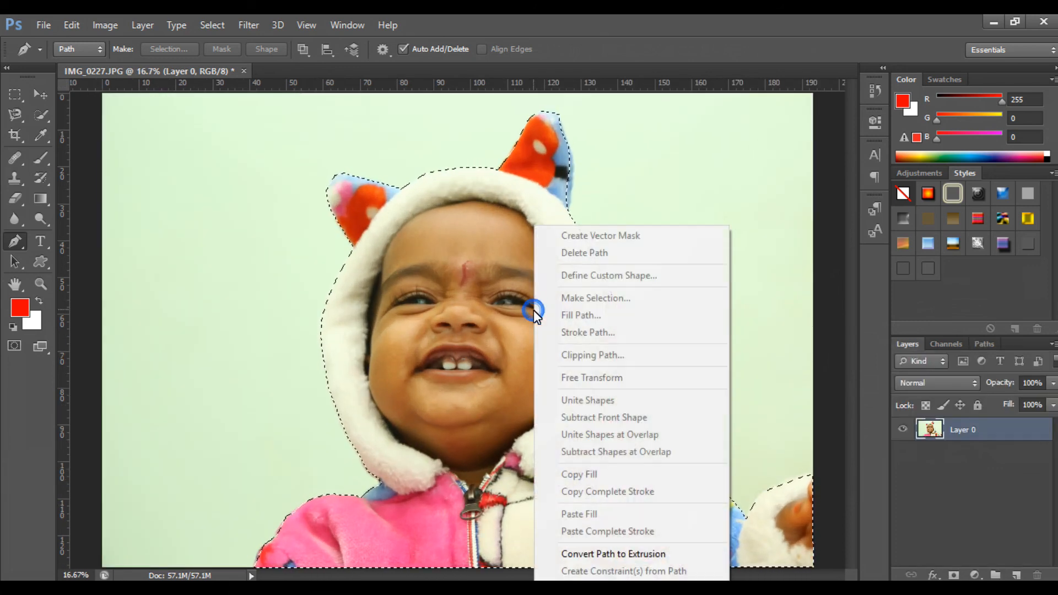
key(Escape)
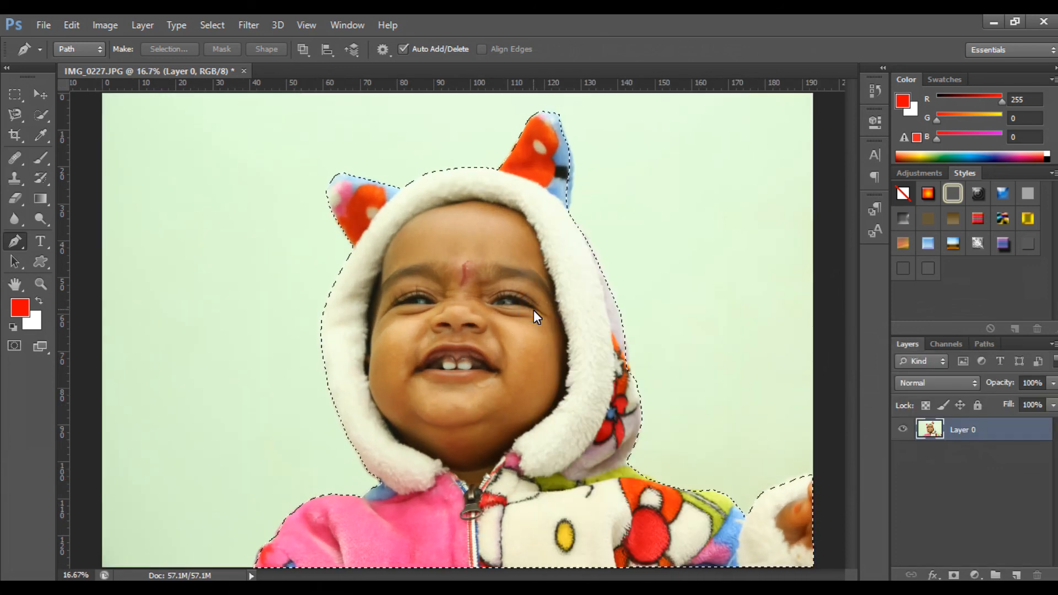
key(ctrl+d)
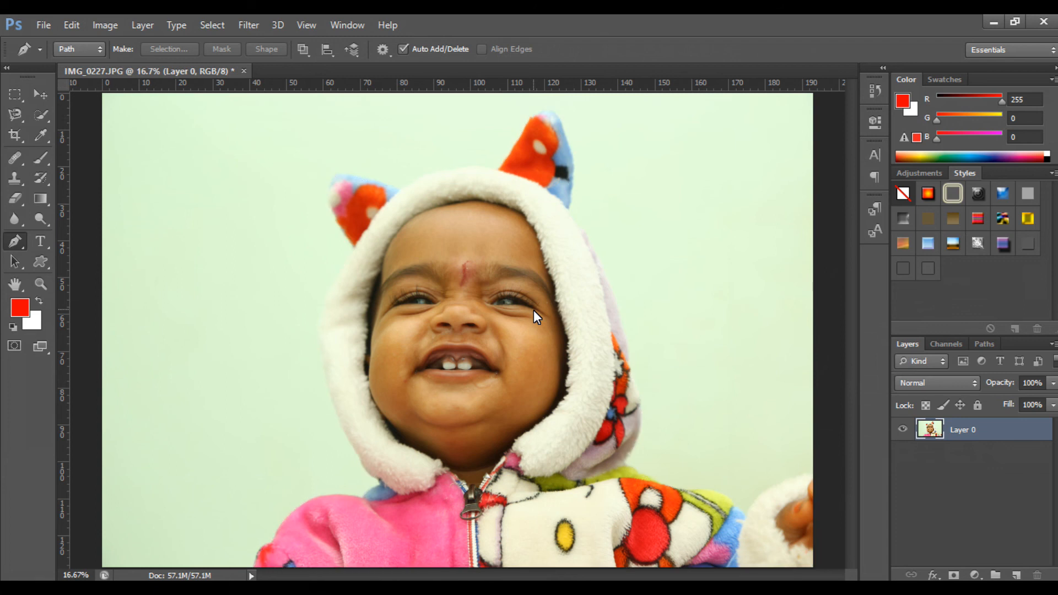
Step: Duplicate Layer 0 and hide the original layer
right_click(948, 425)
key(Escape)
key(ctrl+j)
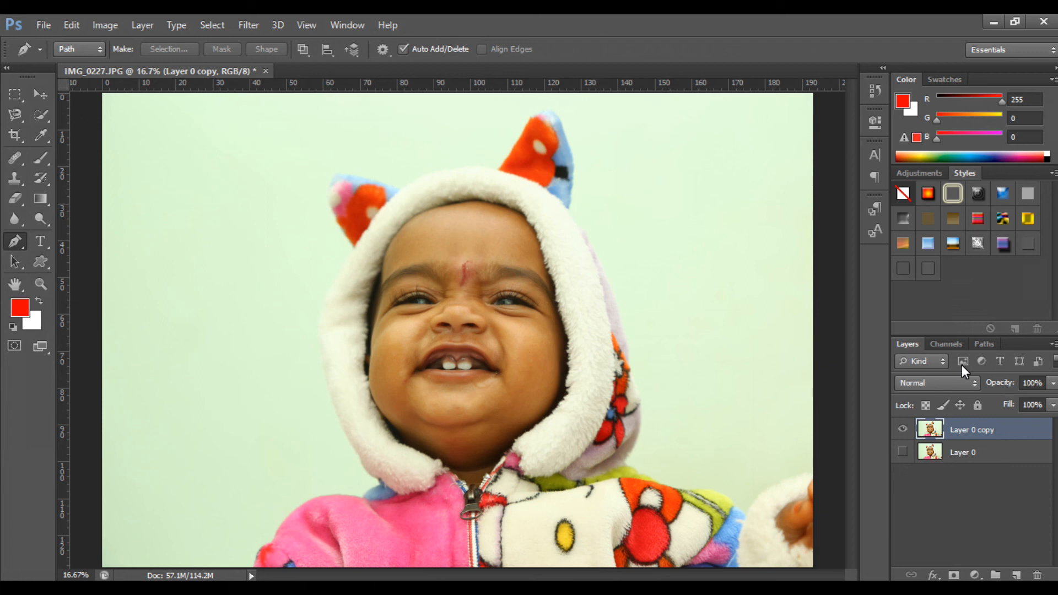
Step: Save the Work Path under the name Baby
click(984, 344)
double_click(935, 366)
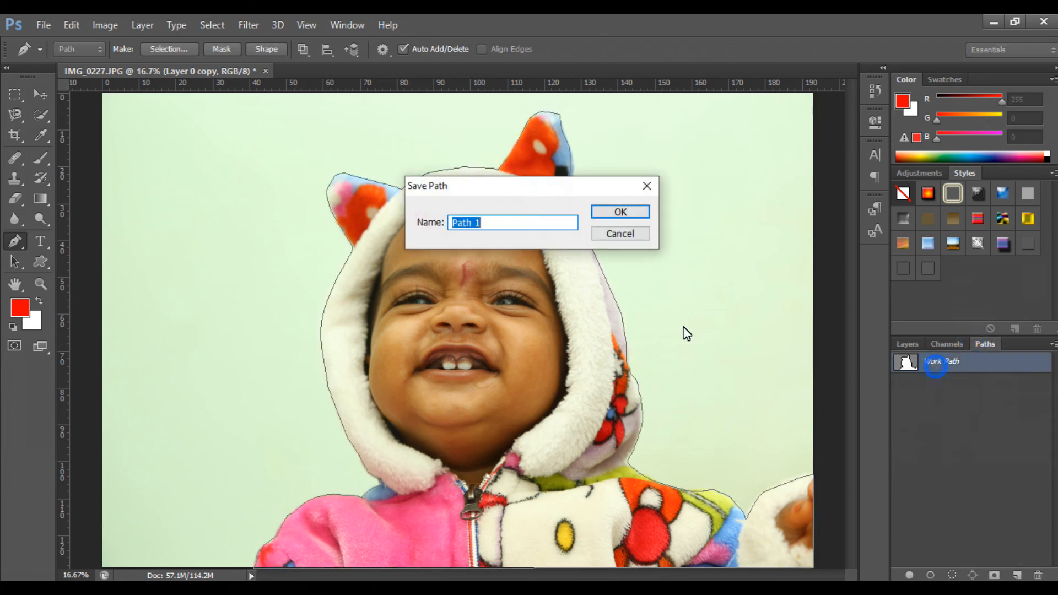
drag(525, 222, 323, 207)
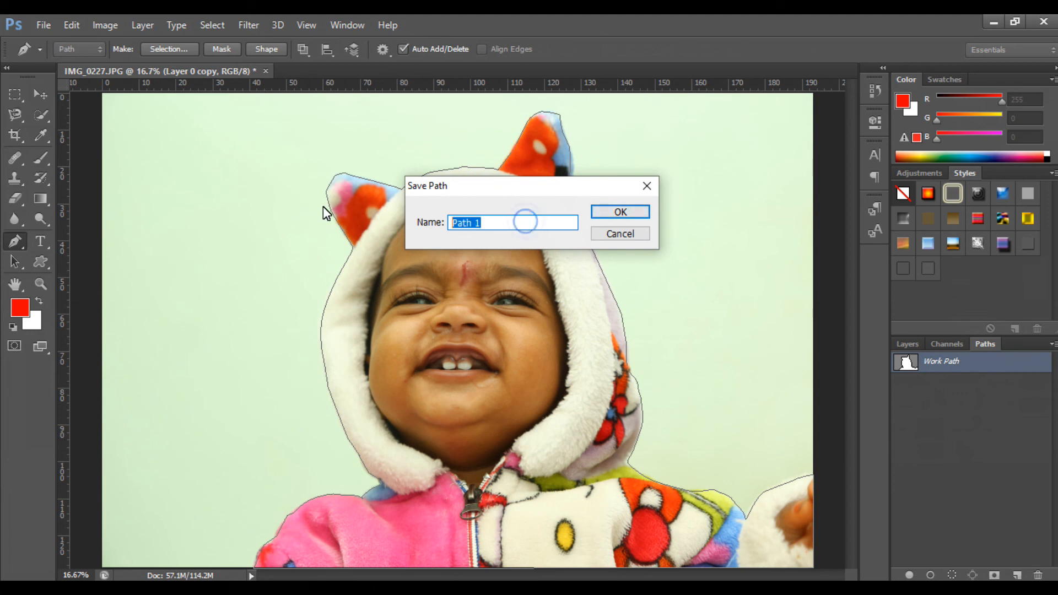
text(Babay)
key(BackSpace)
key(BackSpace)
text(y)
key(Return)
Step: Make a new anti-aliased selection from the Baby path with a feather radius of 0 pixels
right_click(461, 257)
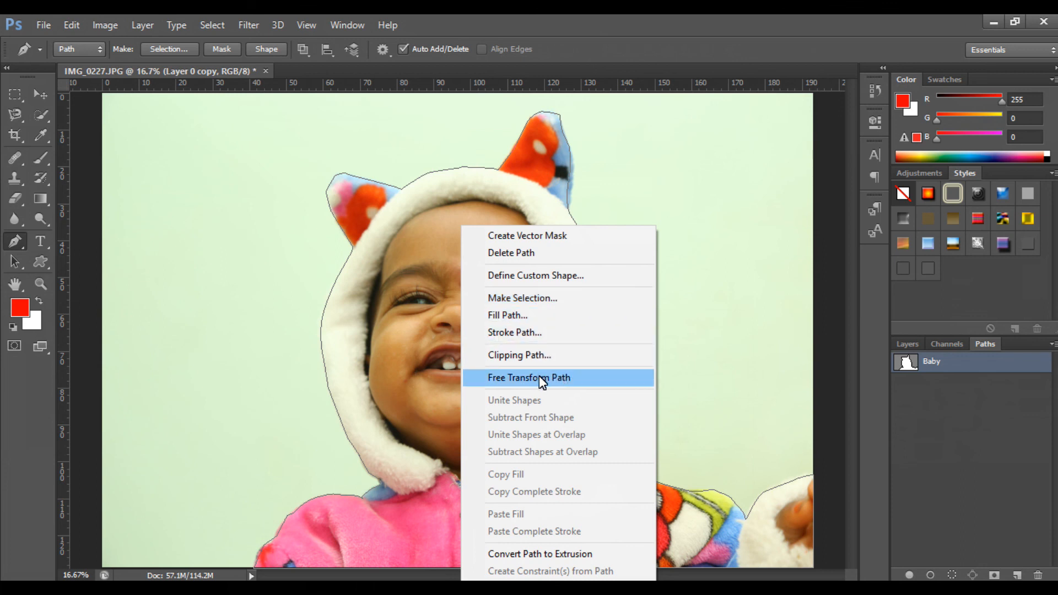
click(511, 297)
click(593, 183)
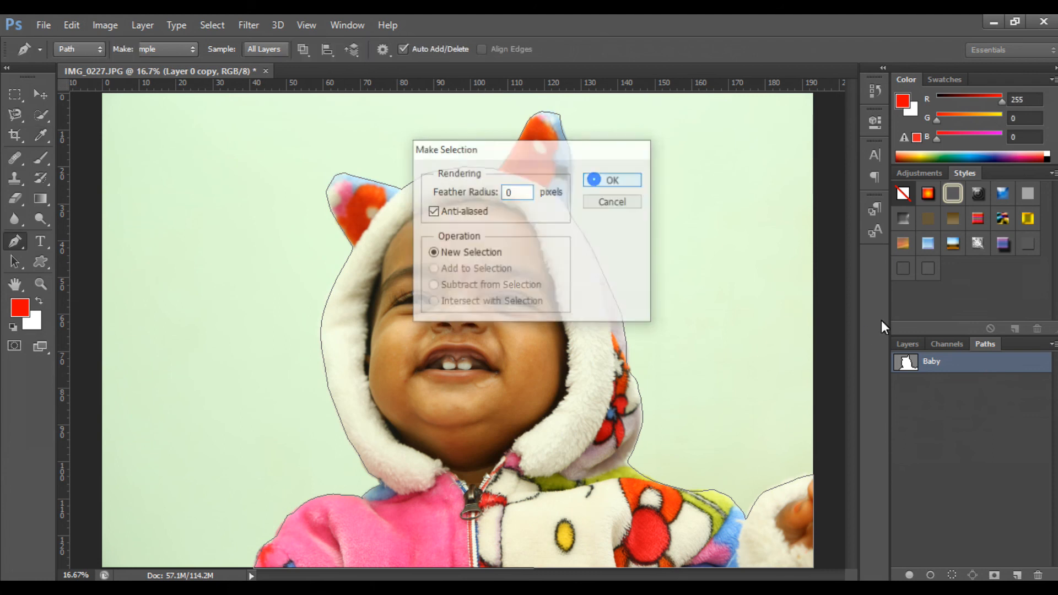
Step: Deselect the current selection around the child on Layer 0 copy
click(904, 345)
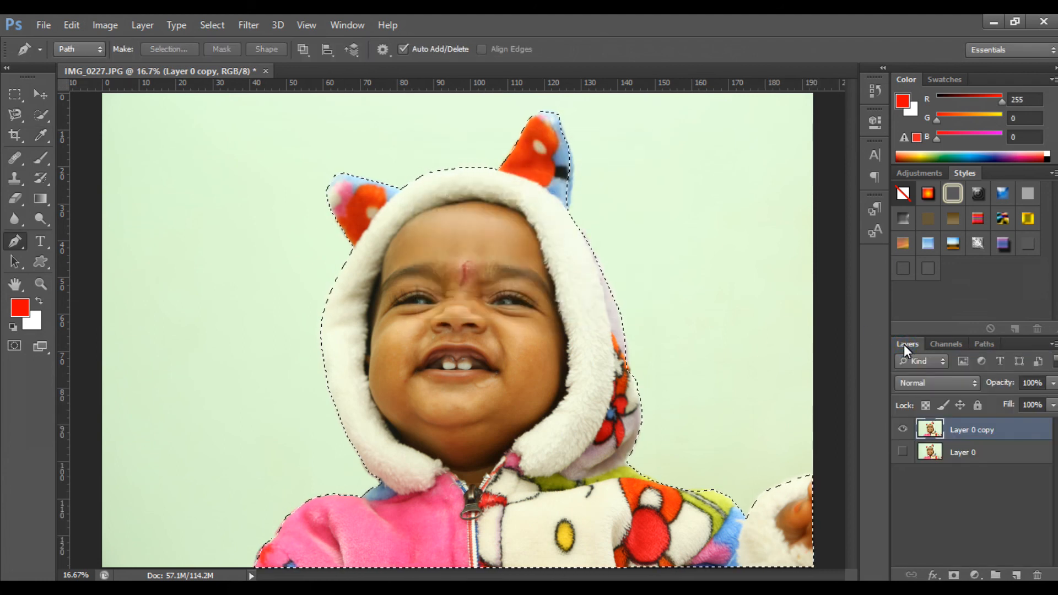
right_click(510, 259)
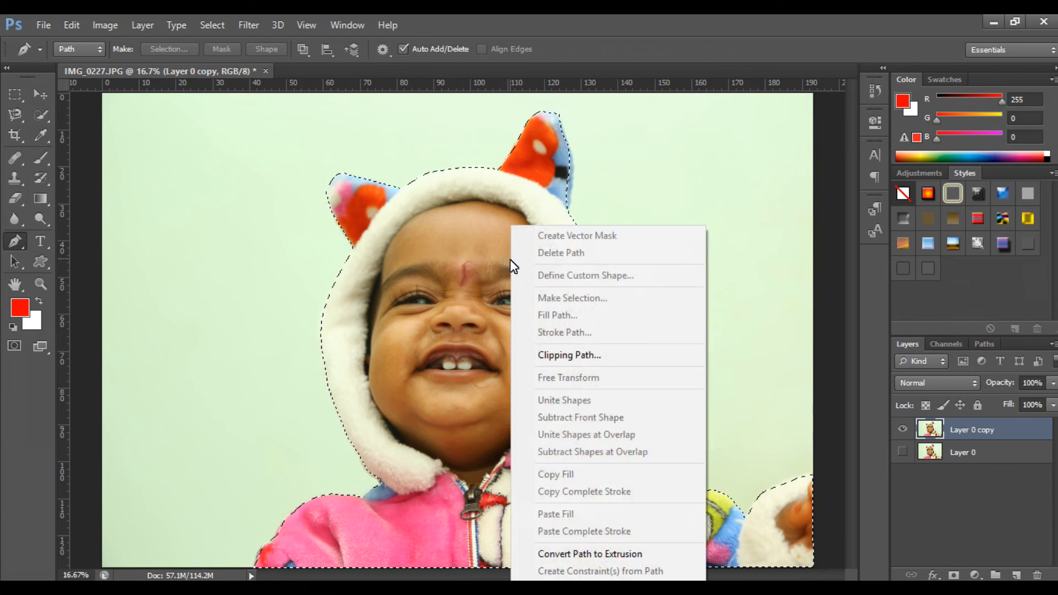
click(927, 367)
key(ctrl+d)
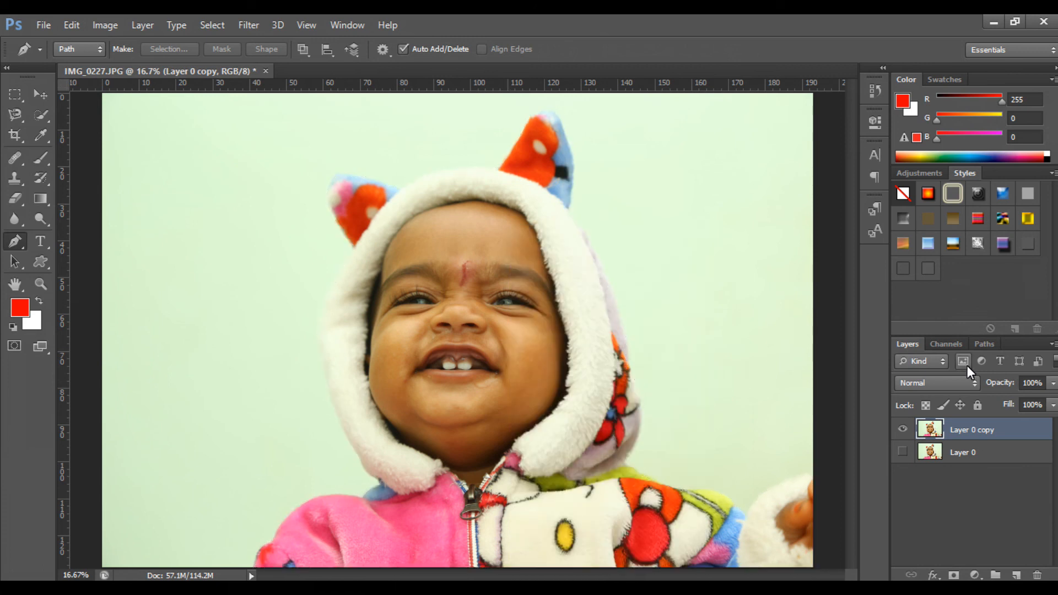
Step: Activate the Baby path, undo the stray anchor point, and convert the path to a selection around the child
click(984, 344)
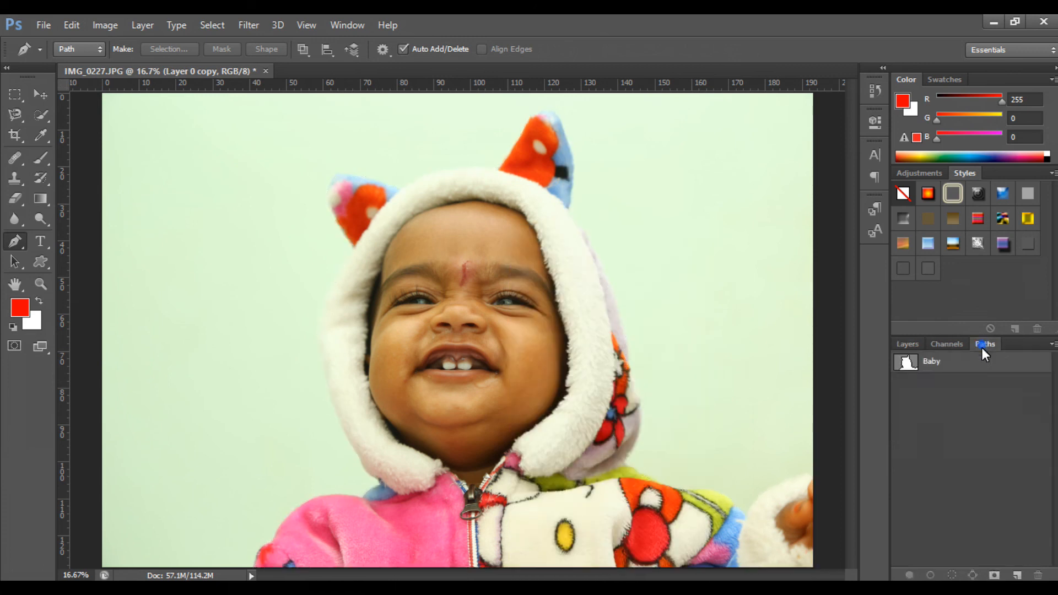
click(936, 364)
click(513, 232)
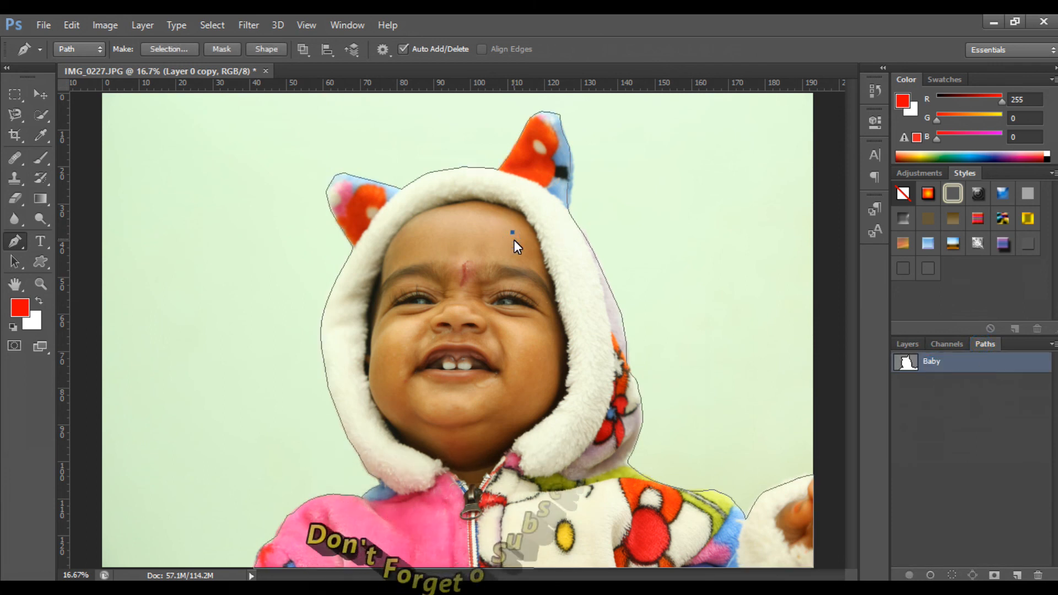
key(ctrl+z)
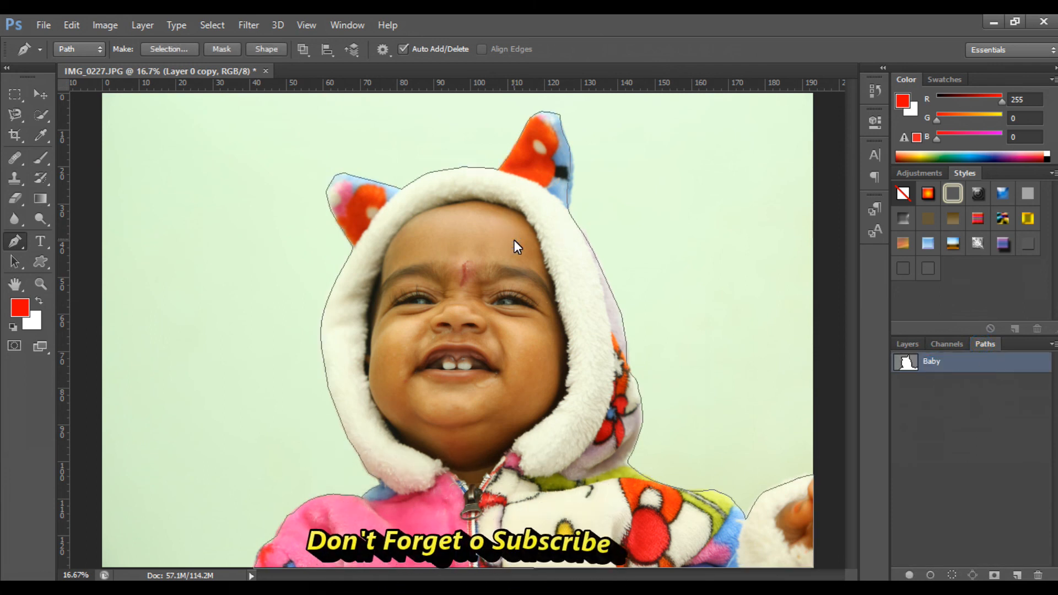
right_click(530, 179)
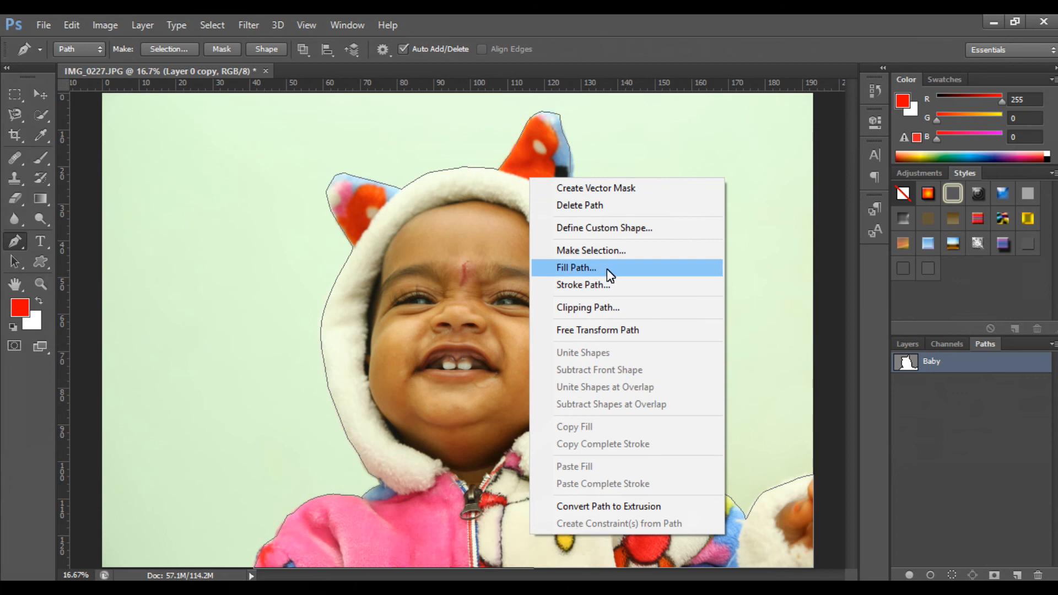
click(286, 152)
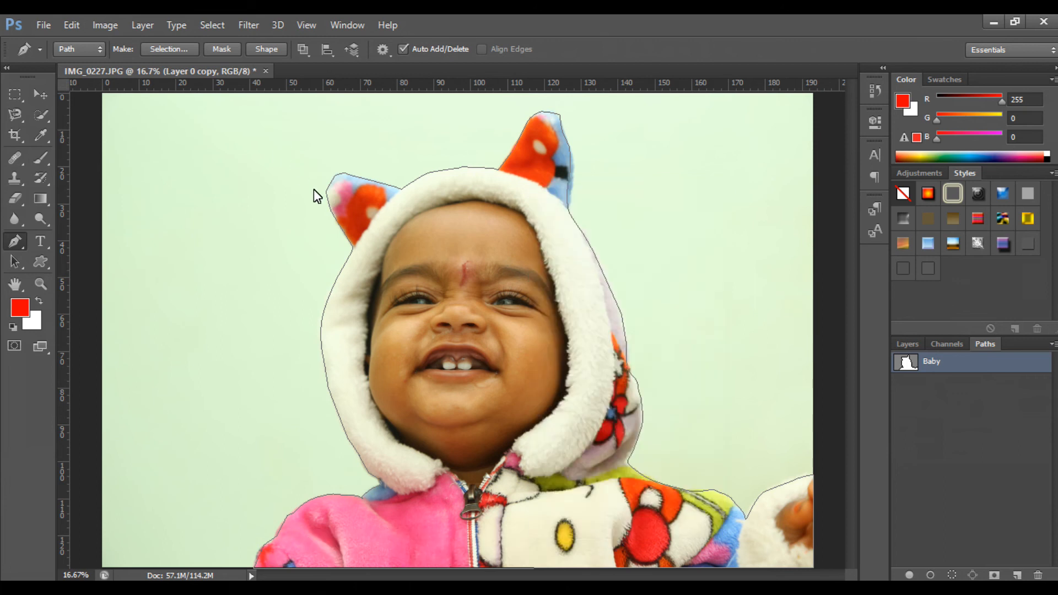
click(904, 343)
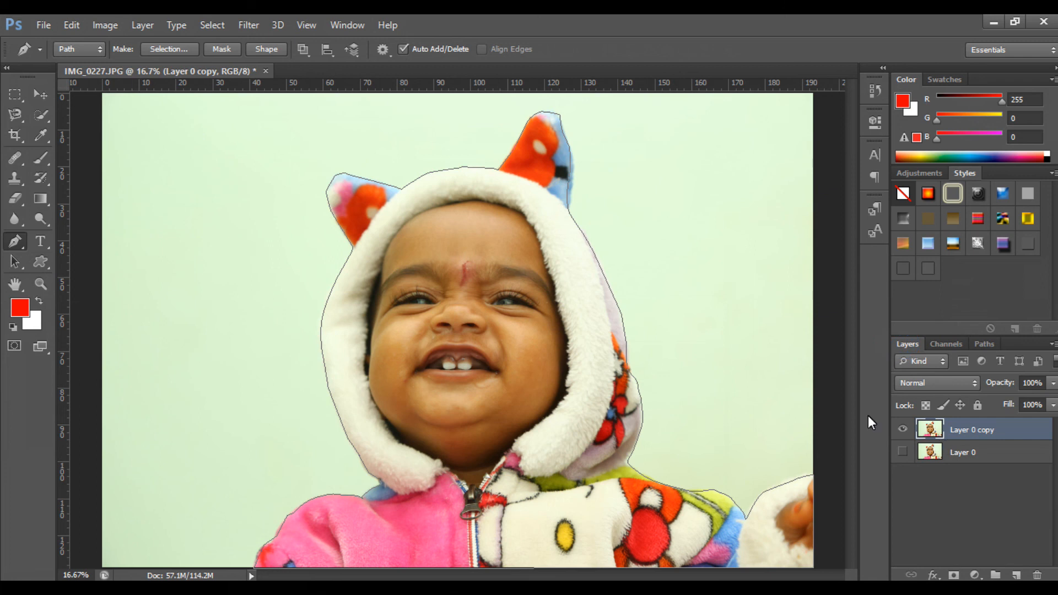
key(ctrl+Return)
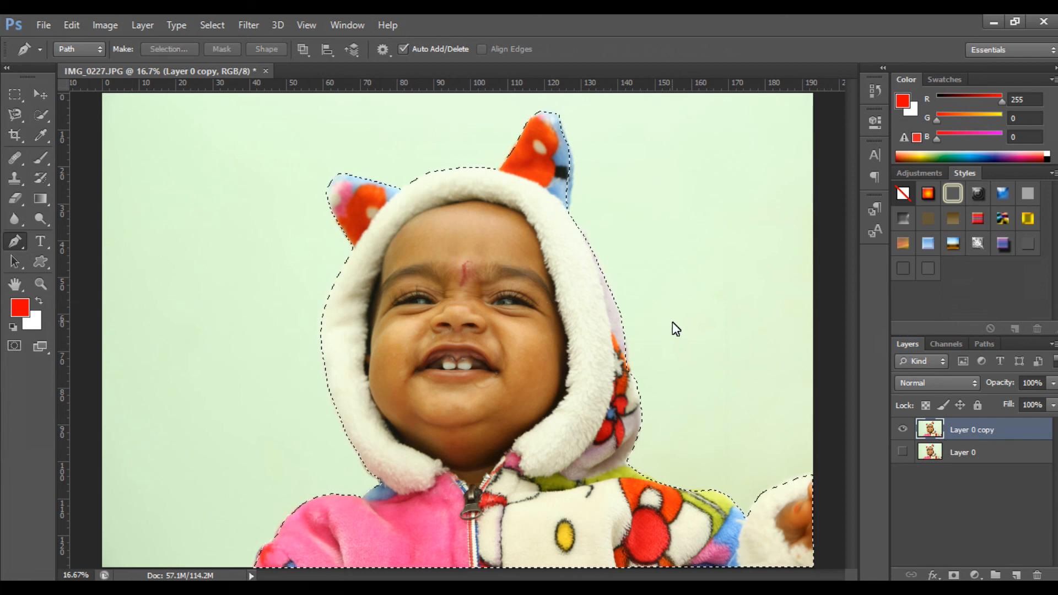
Step: Invert the selection and delete the background from Layer 0 copy, leaving nothing selected
key(ctrl+shift+i)
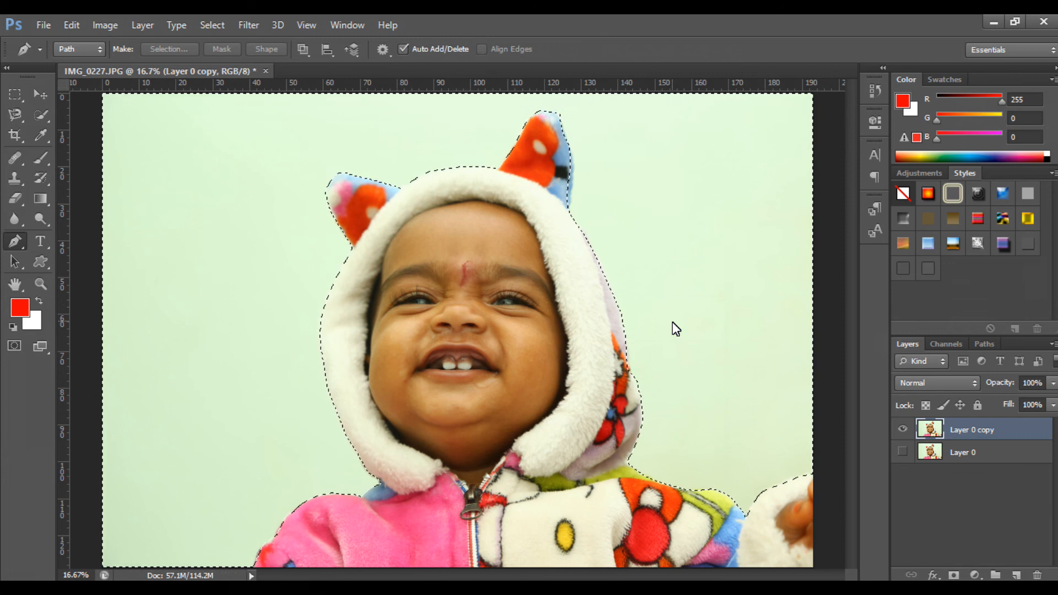
key(Delete)
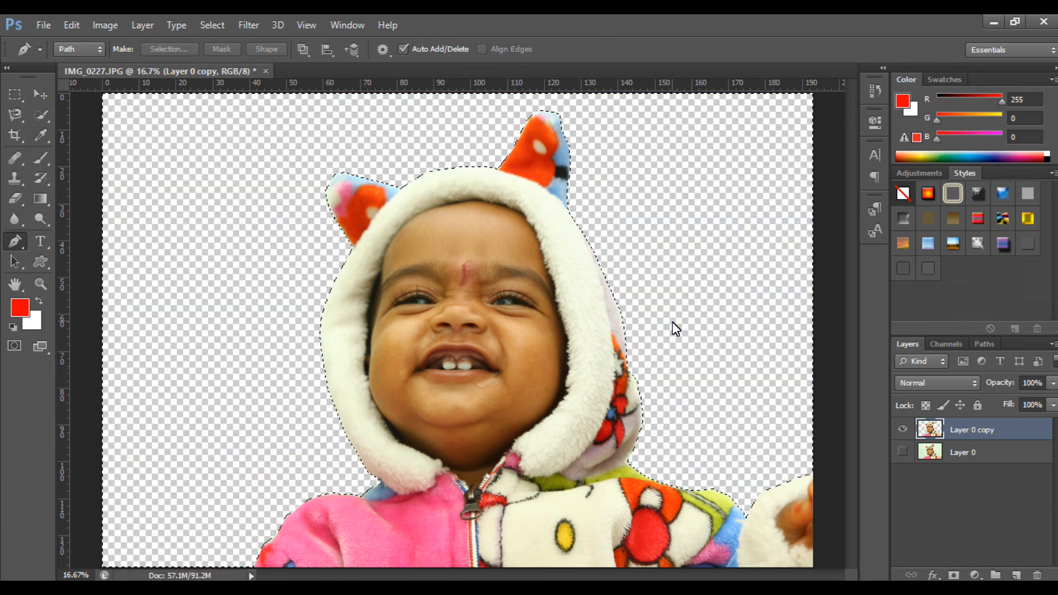
key(ctrl+d)
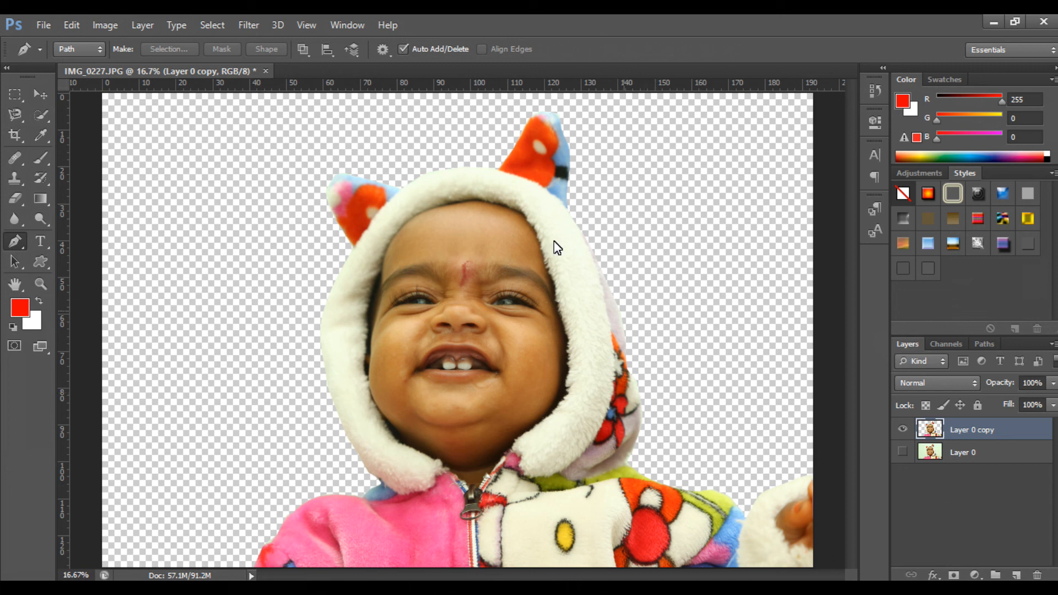
Step: Inspect the cutout's edges at 50% zoom along the ear, hood and shoulder of the child
key(ctrl+plus)
key(ctrl+plus)
key(ctrl+plus)
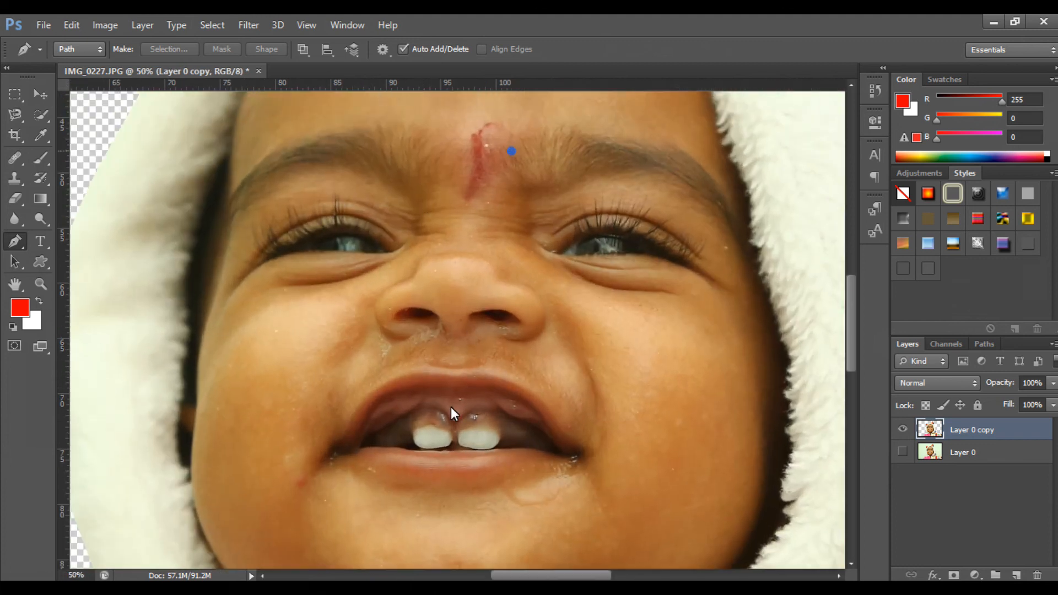
drag(512, 151, 451, 406)
click(429, 325)
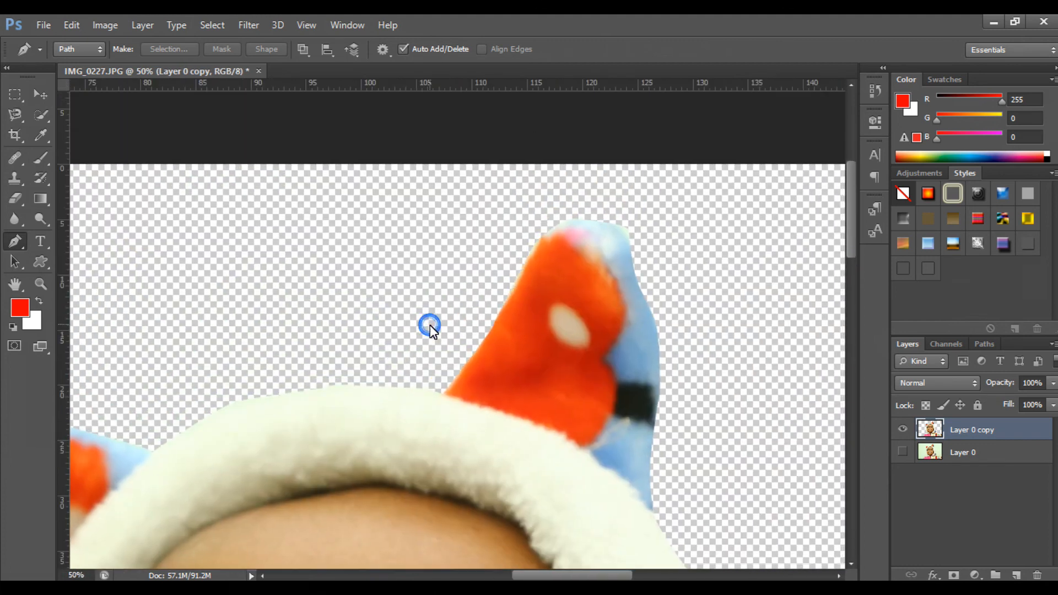
drag(627, 432, 465, 207)
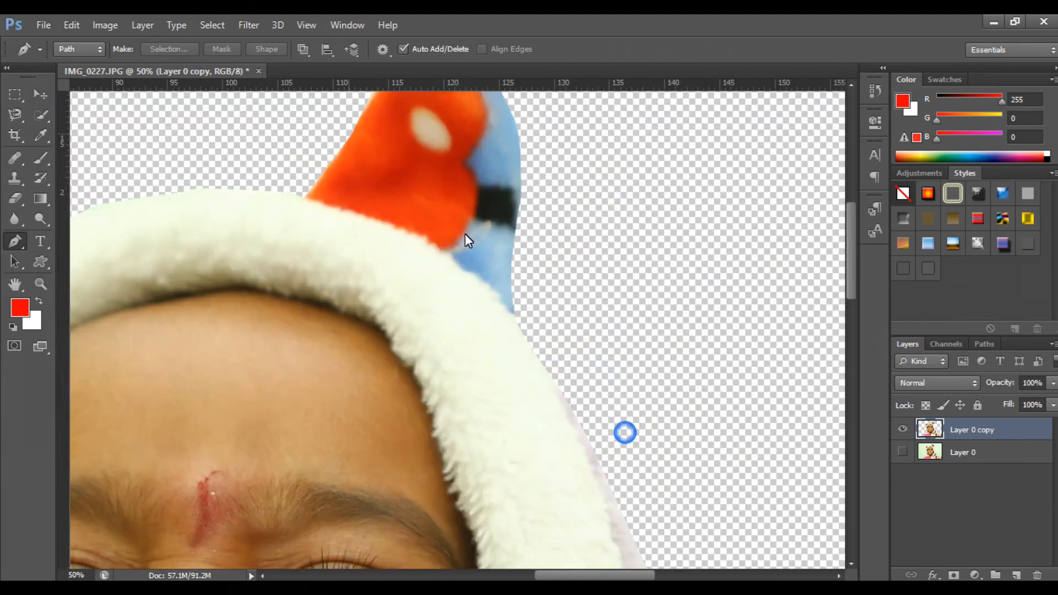
drag(568, 473, 490, 219)
drag(500, 395, 560, 268)
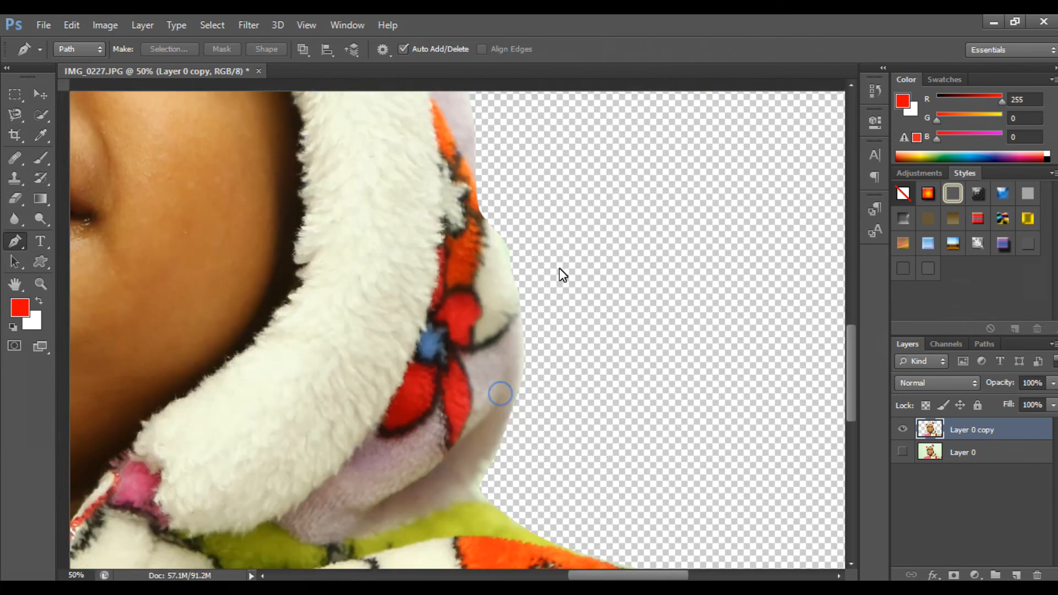
key(ctrl+r)
key(ctrl+minus)
key(ctrl+minus)
key(ctrl+minus)
key(ctrl+minus)
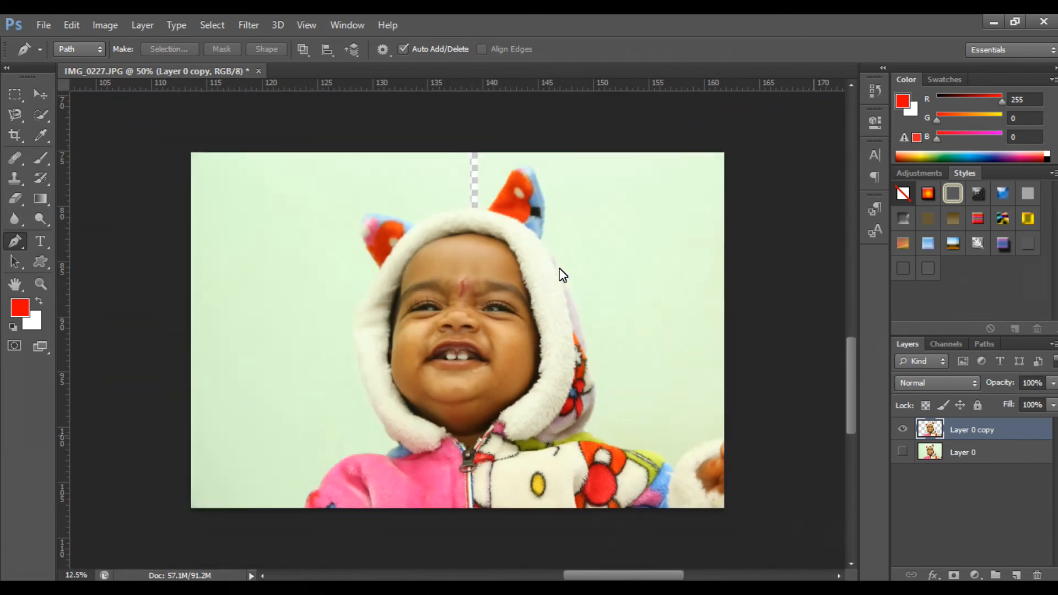
Step: Make both layers visible and place copies of the cutout on either side of the original child
click(904, 453)
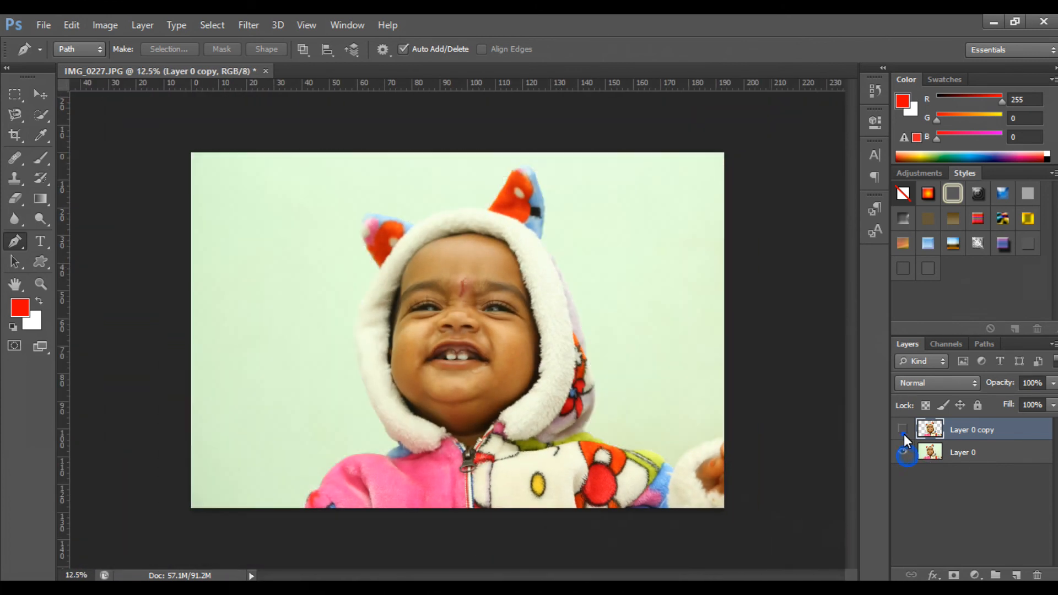
click(903, 432)
click(912, 455)
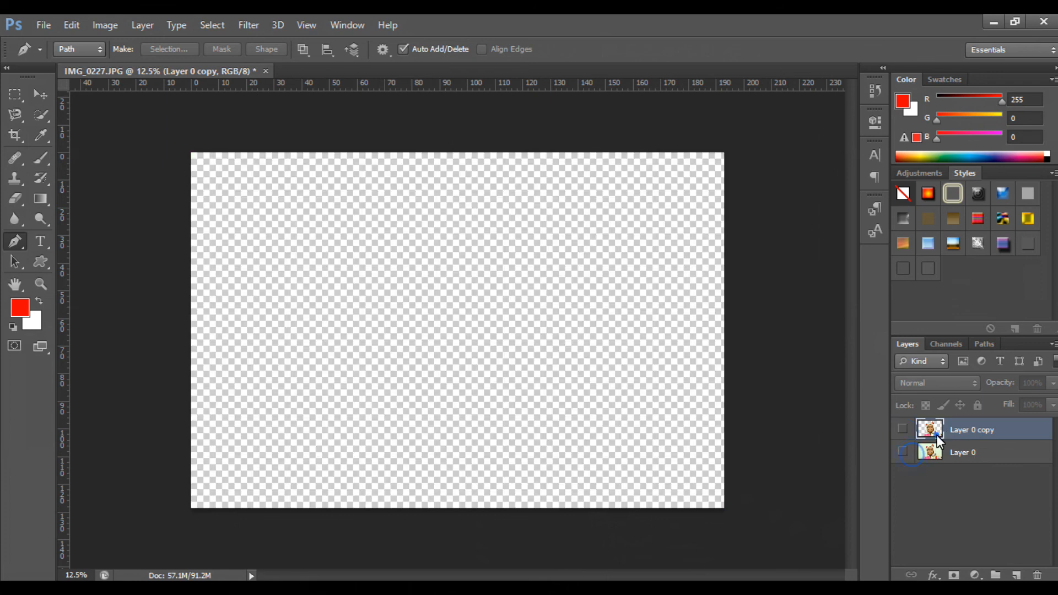
click(903, 452)
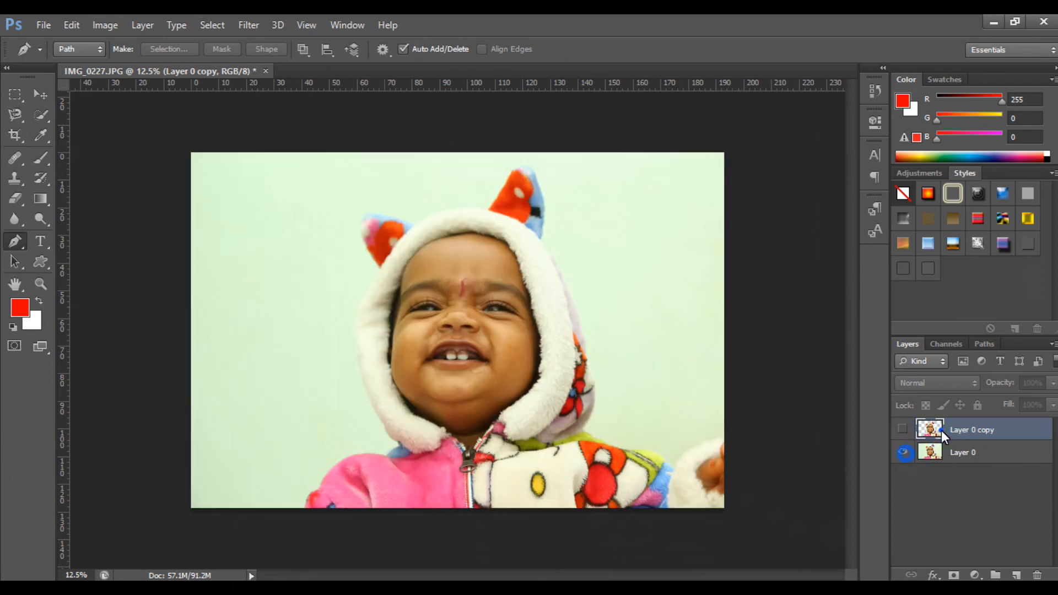
click(903, 430)
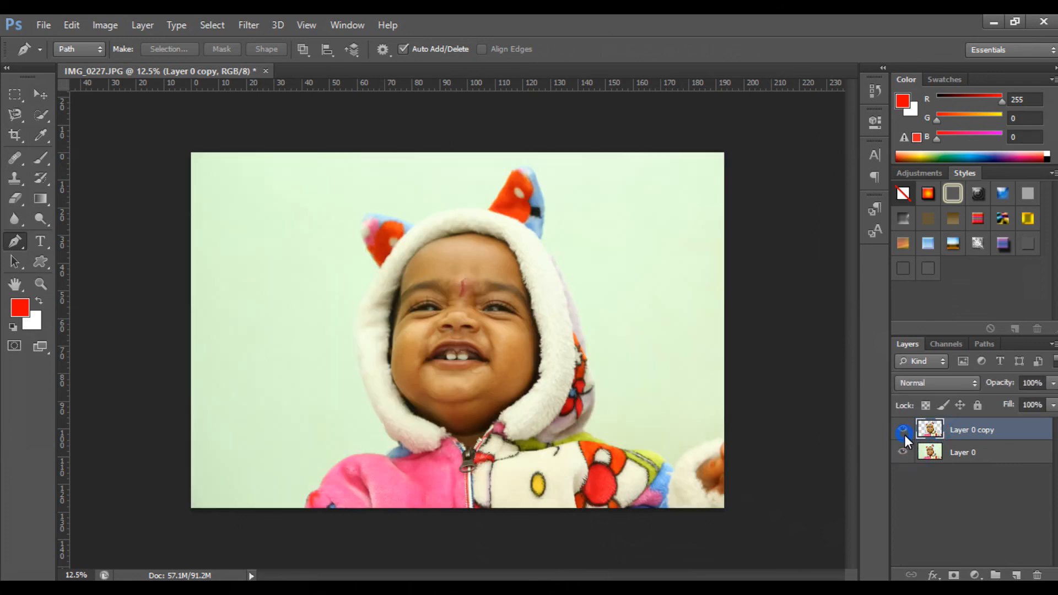
click(36, 97)
drag(516, 297, 678, 316)
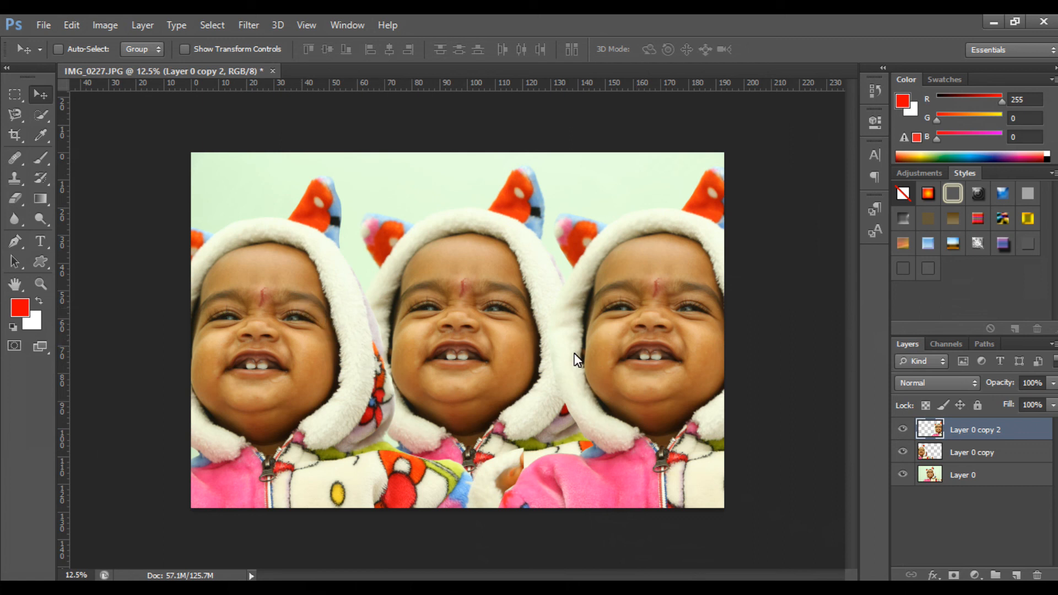
Step: Step back through the history to the single uncut Layer 0 and check the saved Baby path
key(ctrl+z)
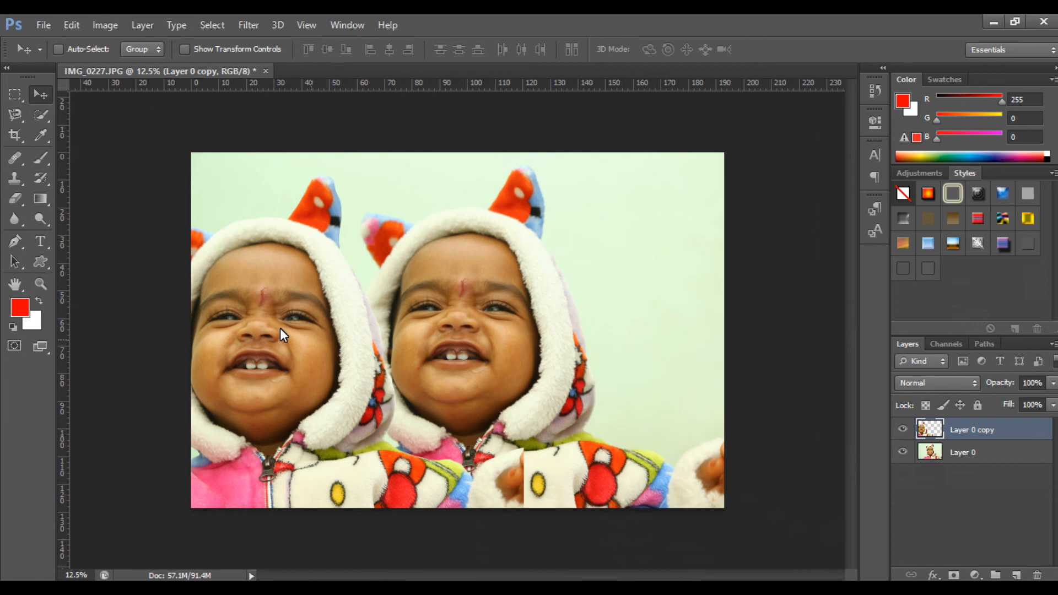
key(ctrl+alt+z)
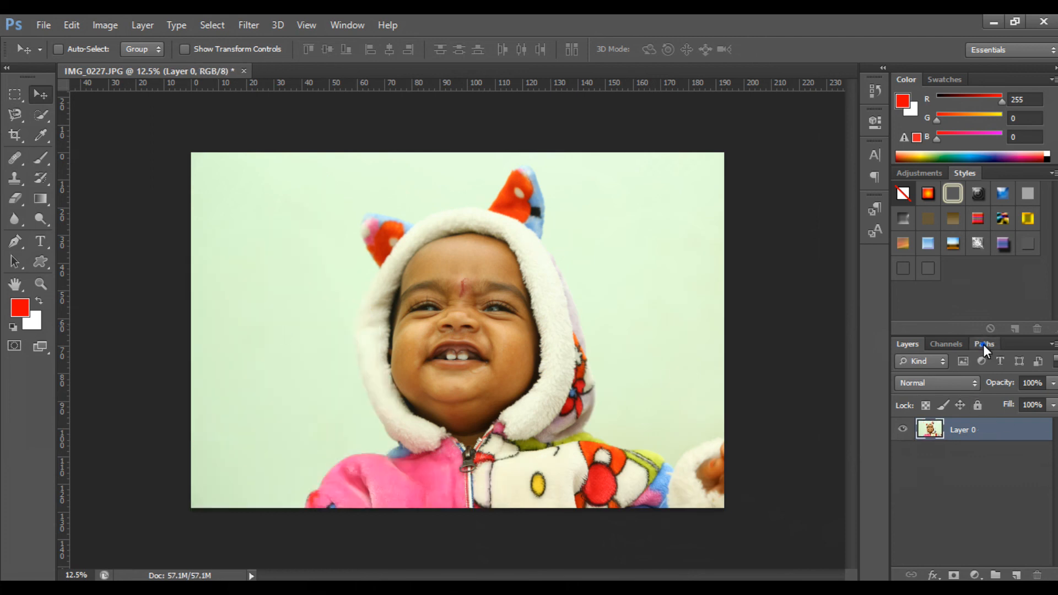
click(985, 345)
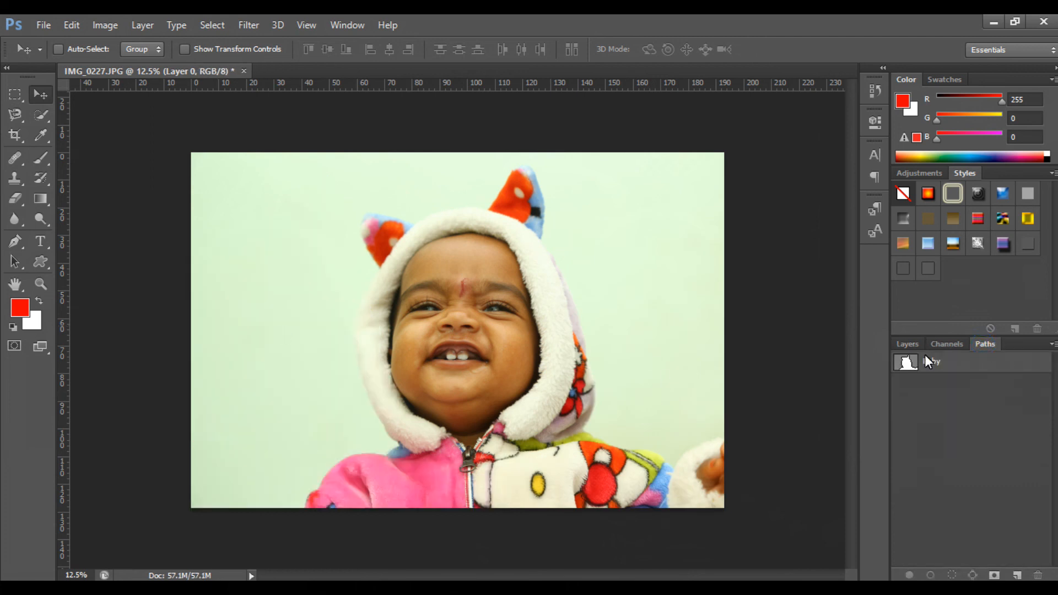
click(907, 344)
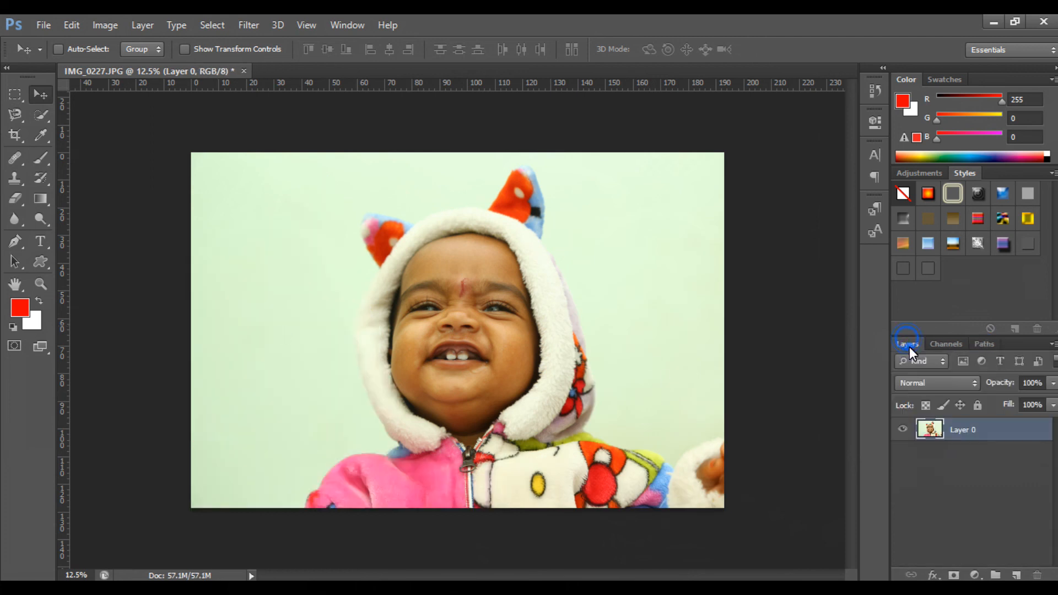
Step: Activate the Baby path, try it as a selection around the child, and undo the selection
click(992, 348)
double_click(956, 362)
key(Return)
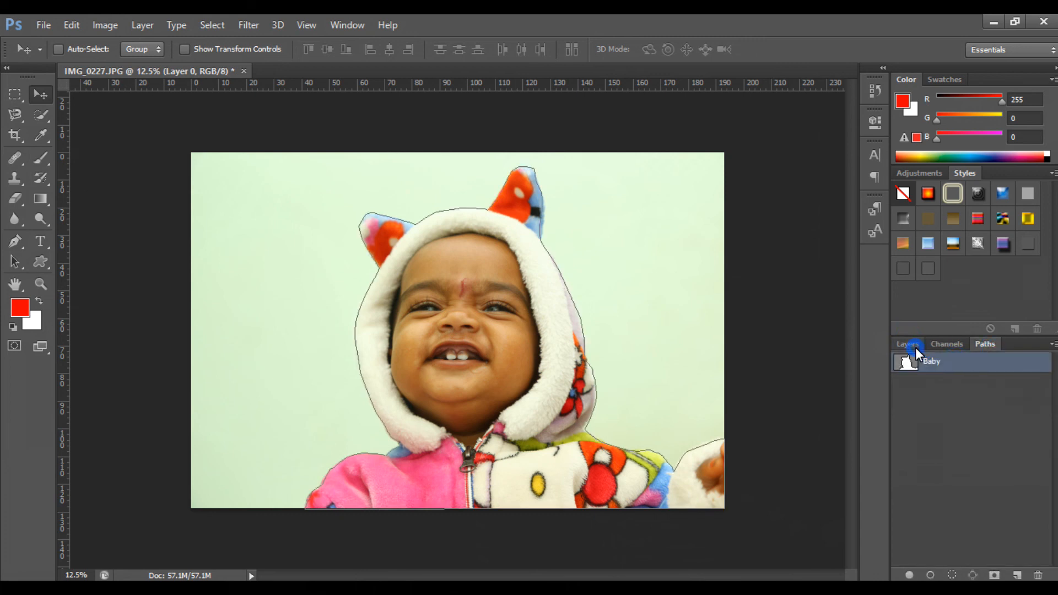
click(911, 345)
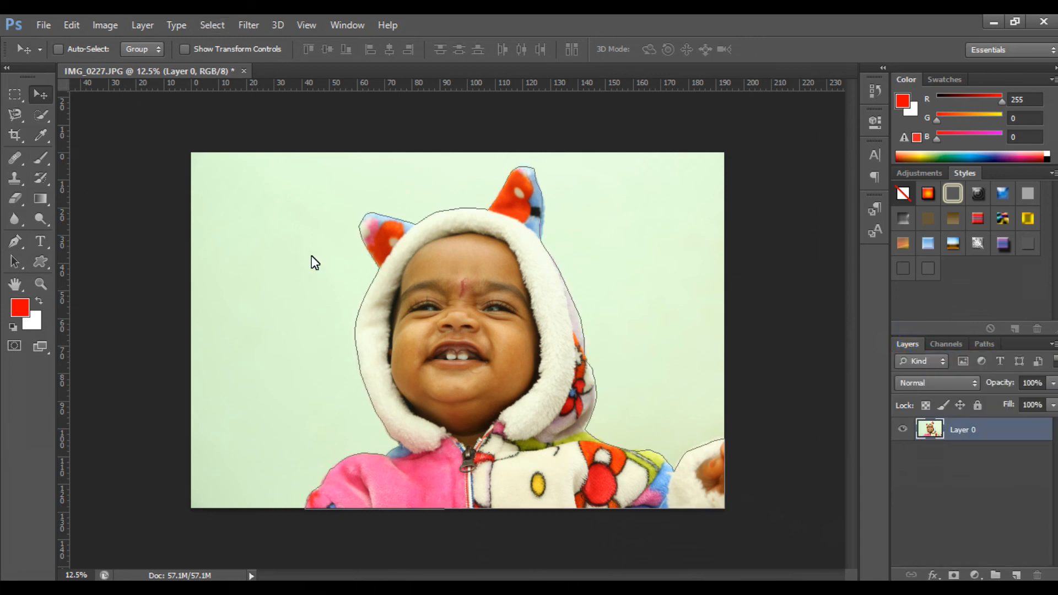
key(ctrl+Return)
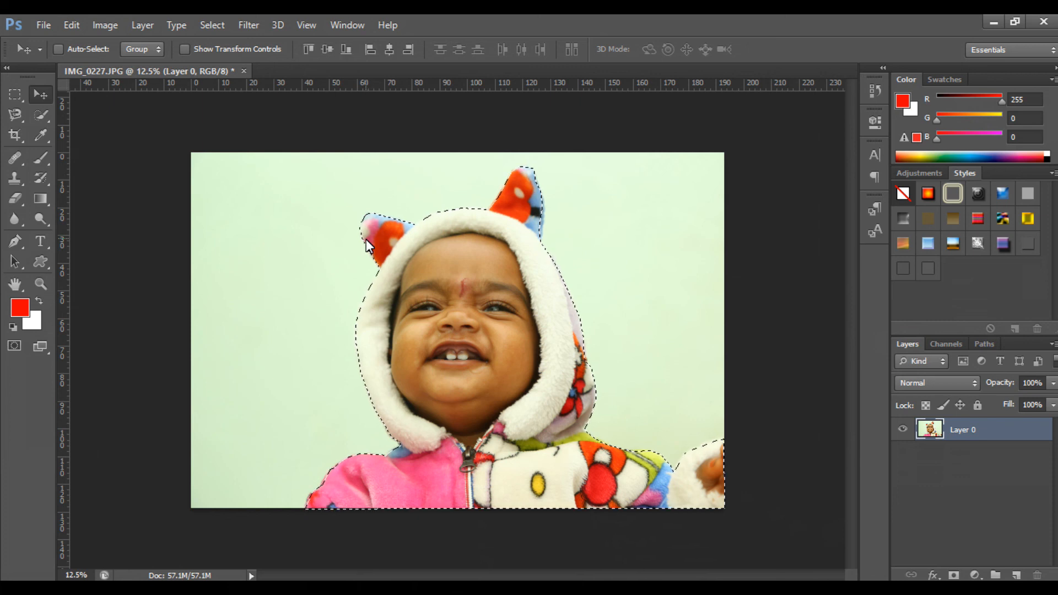
key(ctrl+d)
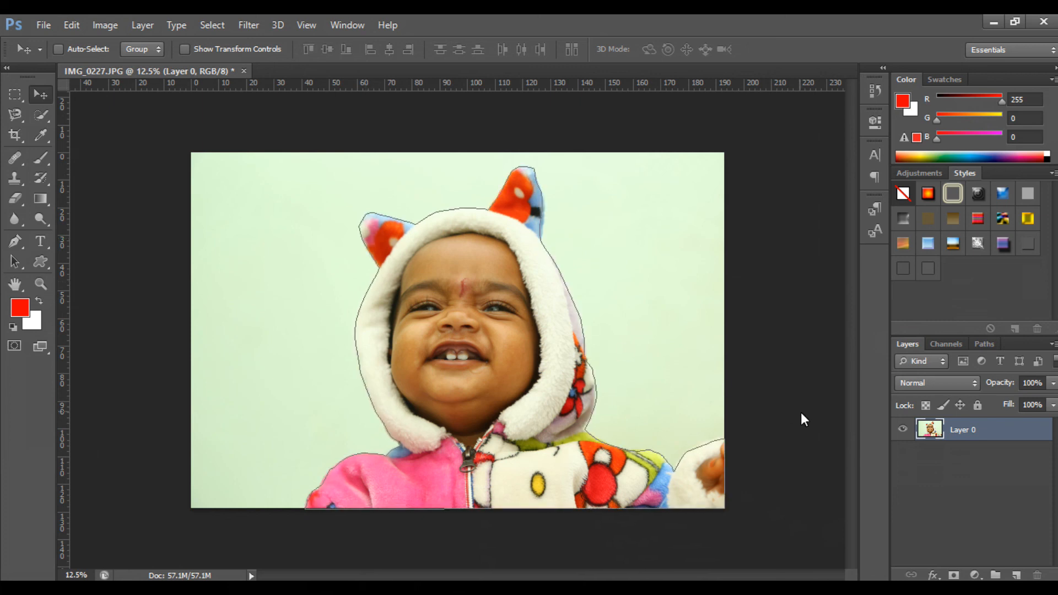
Step: Duplicate Layer 0 and check the Baby path's name, leaving it as it is
key(ctrl+j)
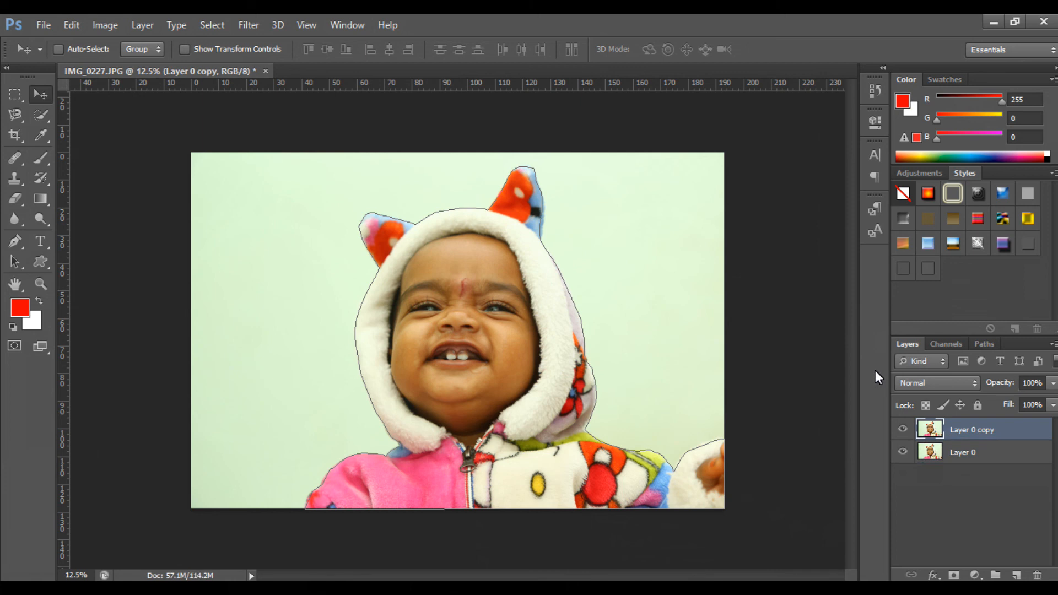
click(980, 346)
double_click(938, 363)
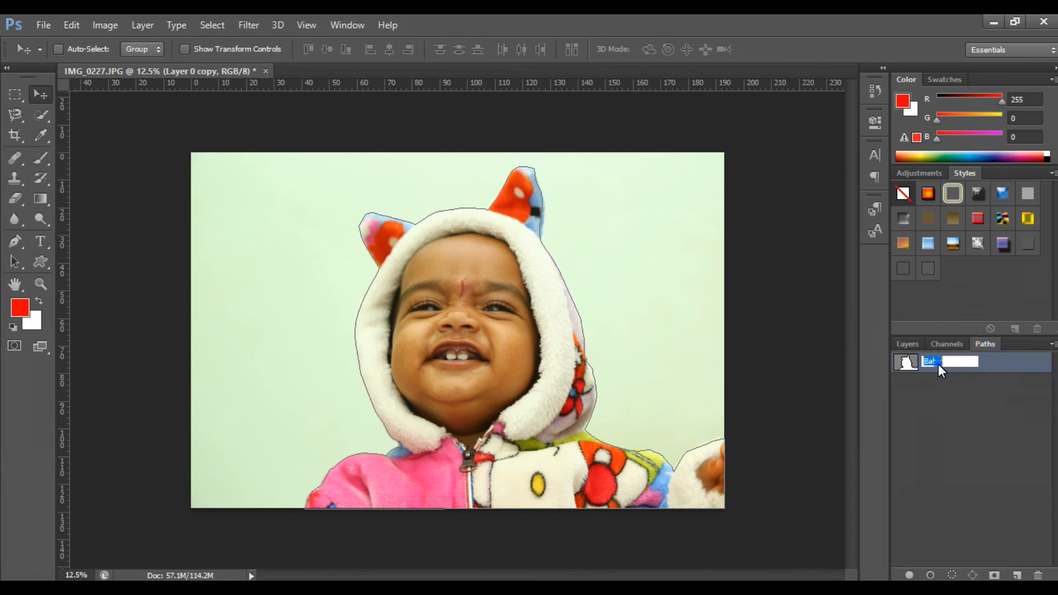
click(917, 346)
click(910, 346)
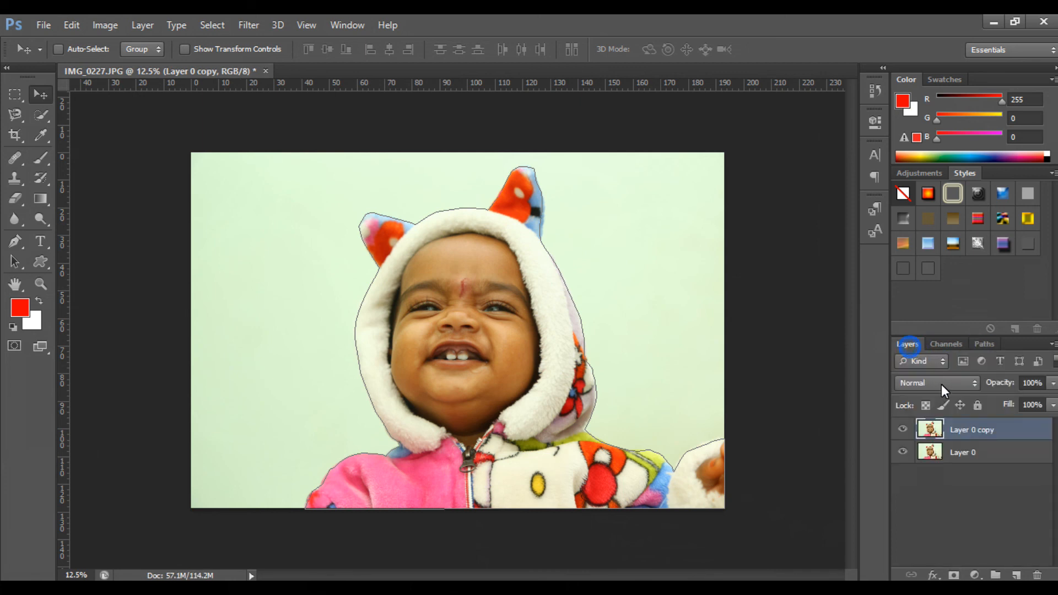
click(989, 345)
double_click(921, 370)
click(911, 368)
double_click(913, 365)
click(909, 350)
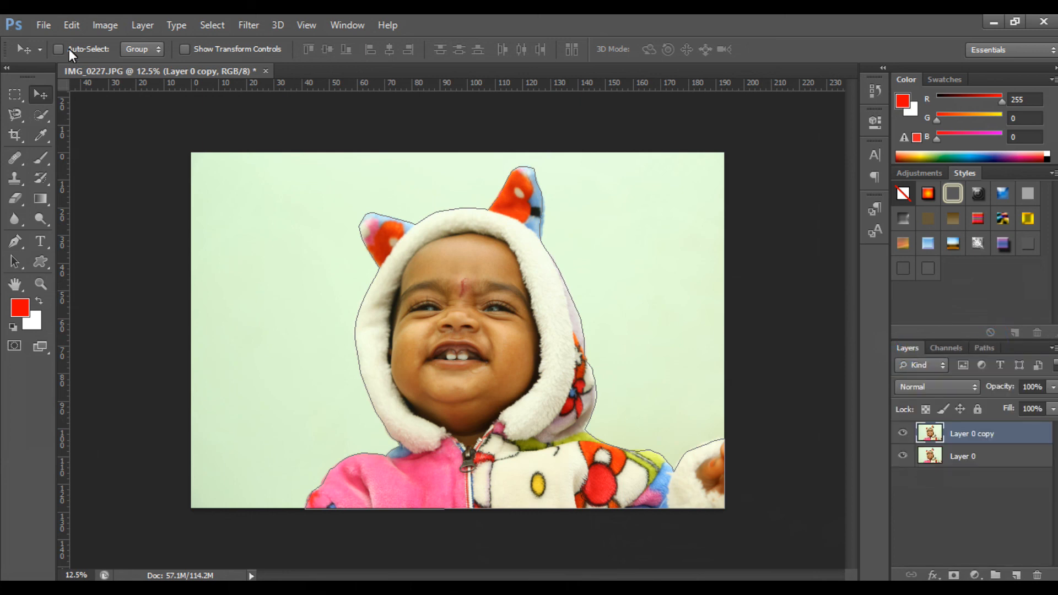
Step: Add a vector mask from the Baby path to Layer 0 copy and check the mask's properties
click(16, 241)
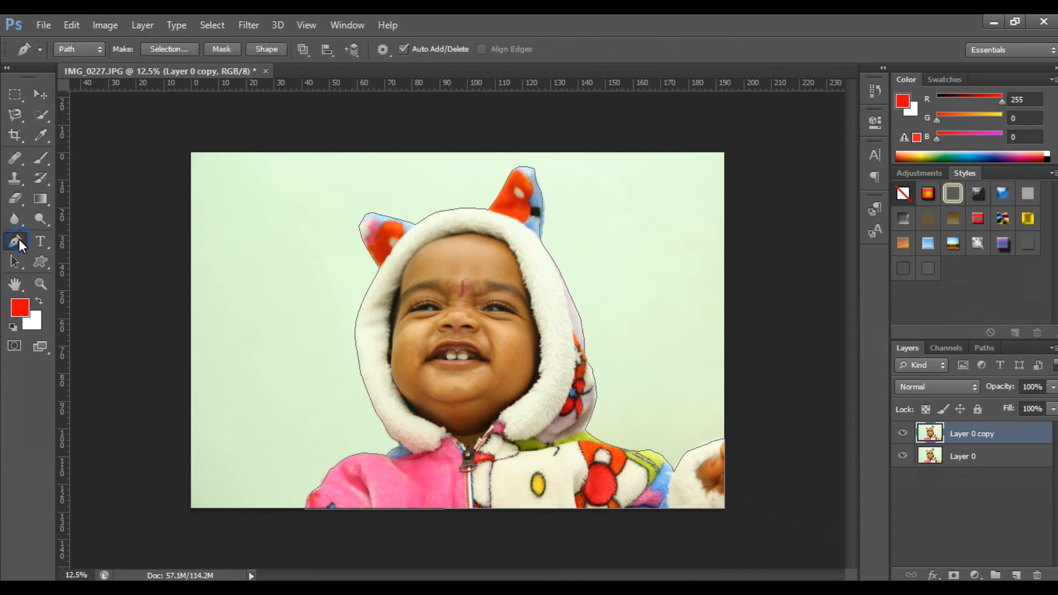
click(214, 48)
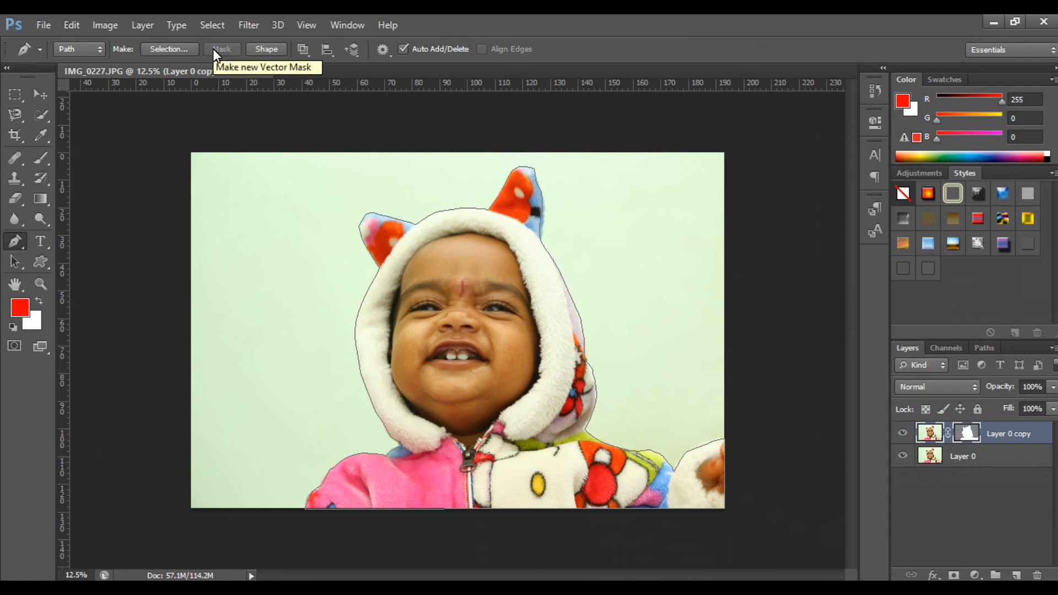
key(ctrl+Return)
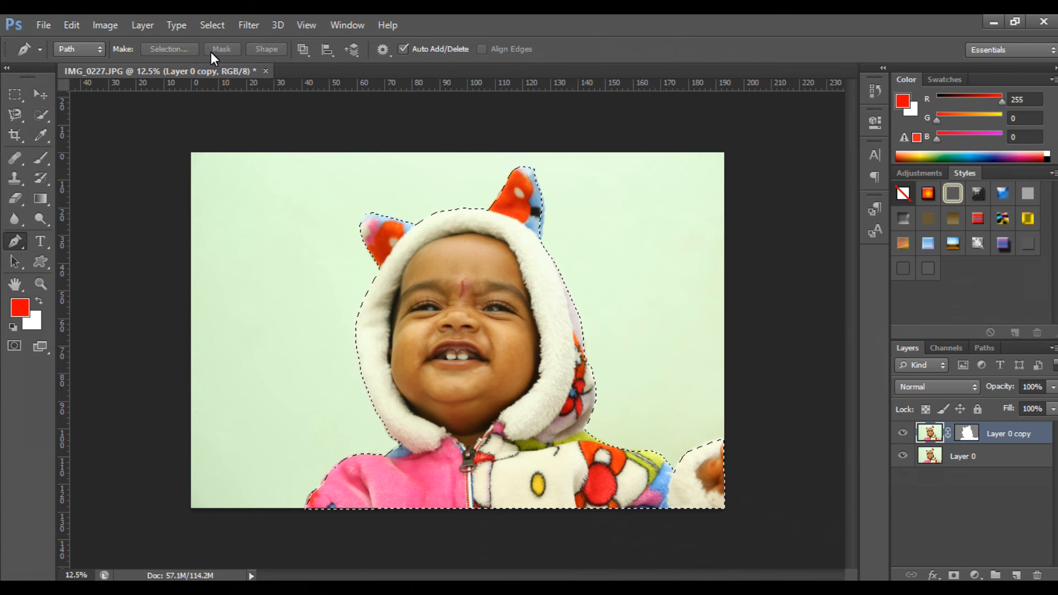
double_click(965, 433)
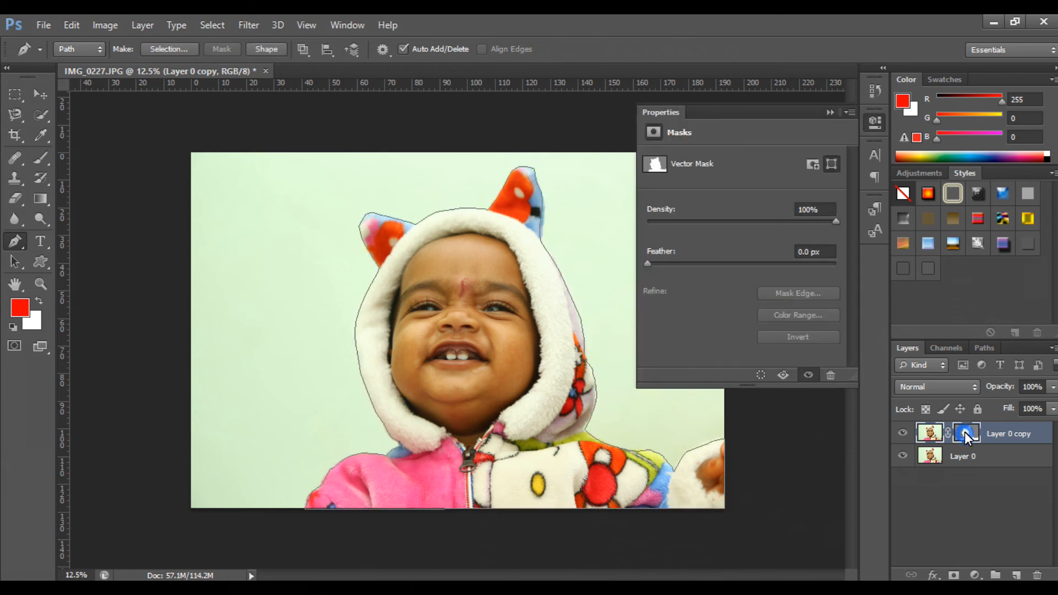
key(Return)
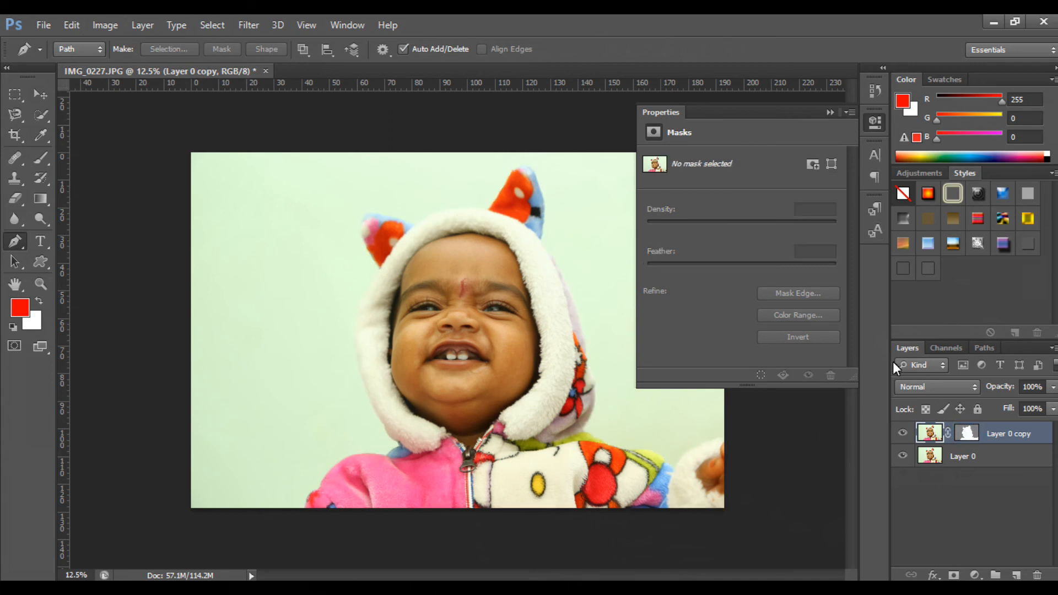
click(831, 111)
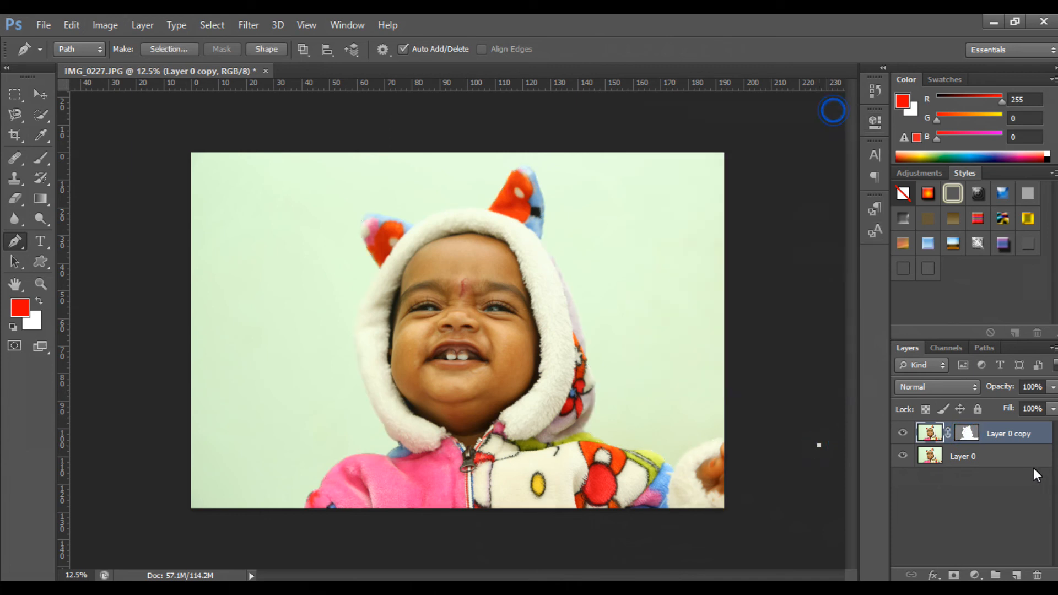
Step: Load the vector mask as a selection and convert the child on Layer 0 copy to black and white
ctrl+click(974, 432)
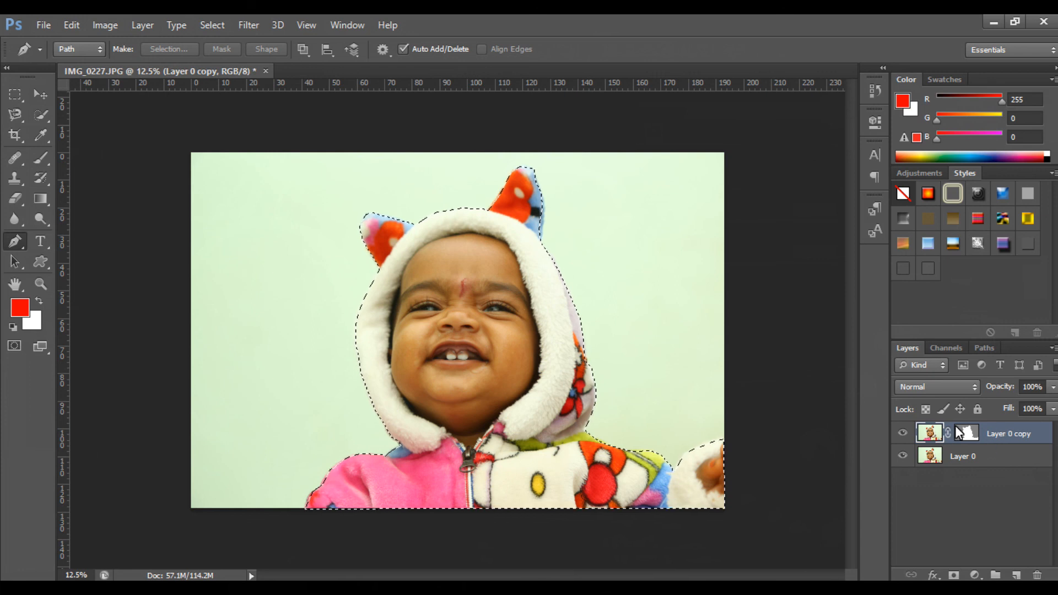
click(105, 25)
mouse_move(145, 64)
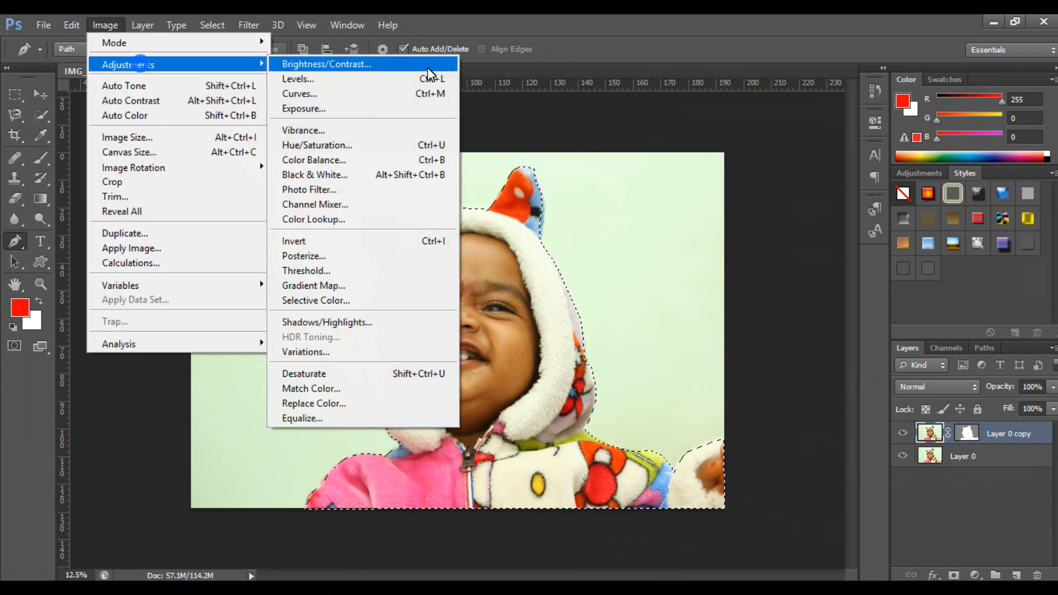
click(403, 175)
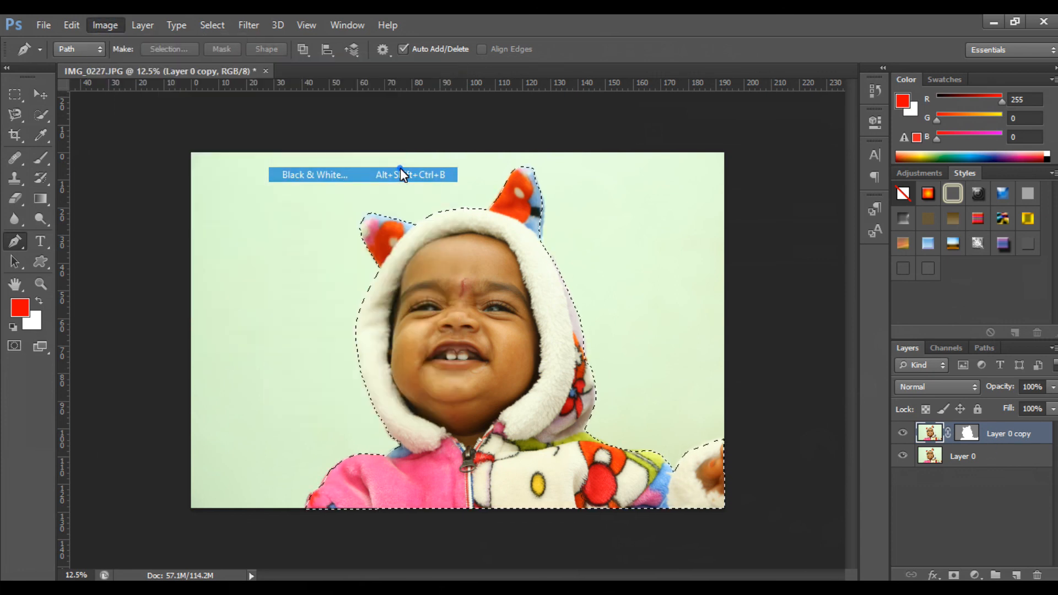
click(654, 111)
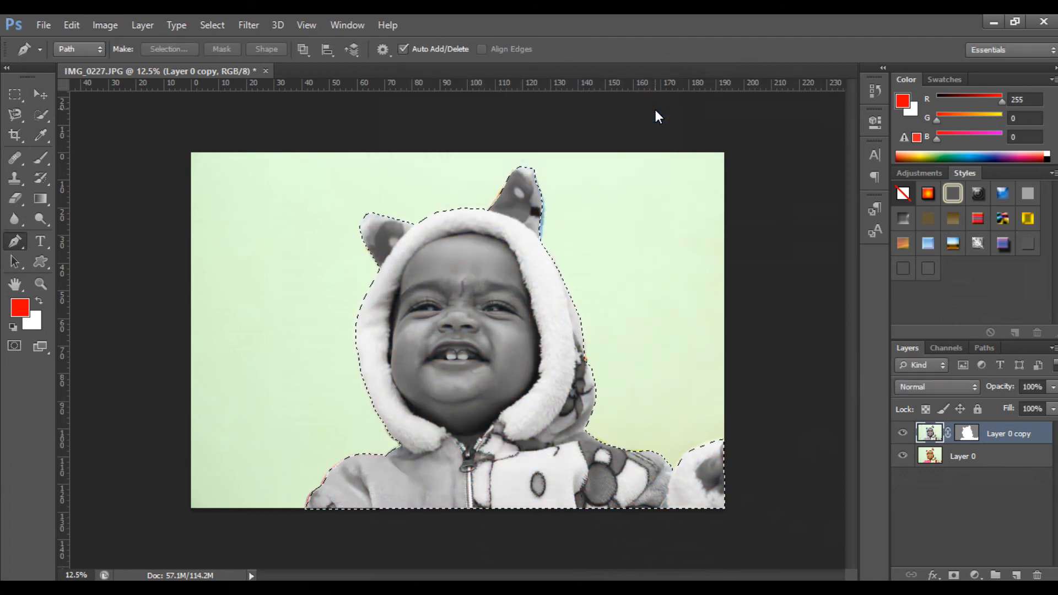
Step: Try shifting the masked black-and-white child to the left of the original, and undo the move
click(975, 438)
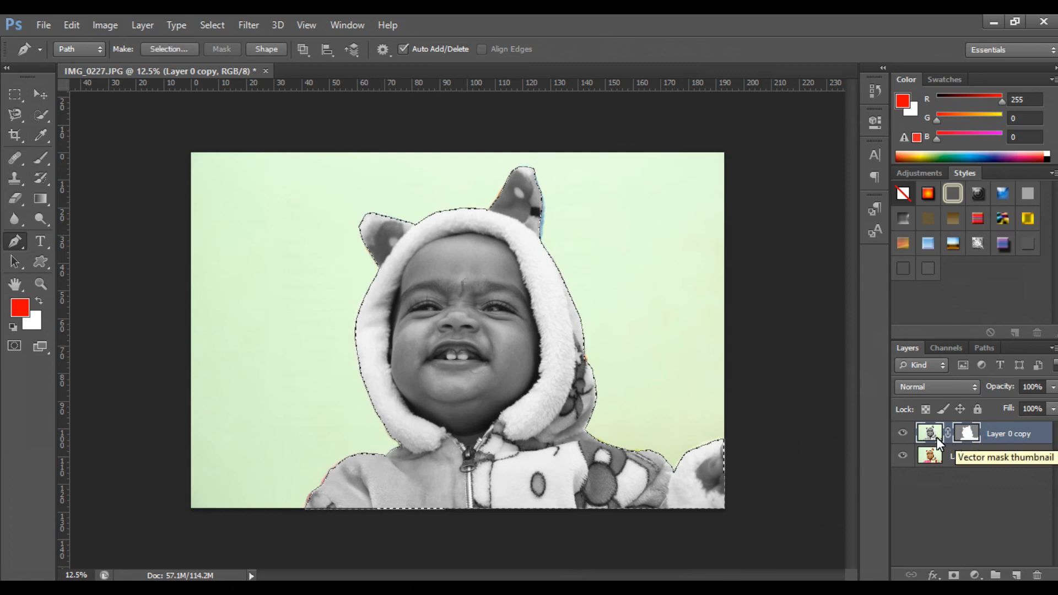
click(976, 438)
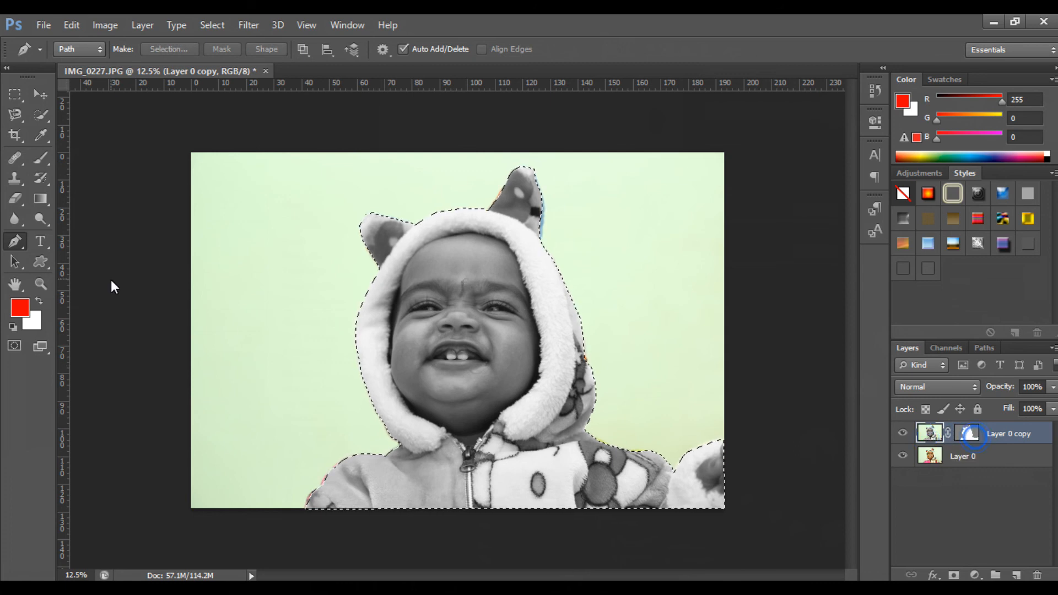
key(v)
drag(510, 314, 326, 329)
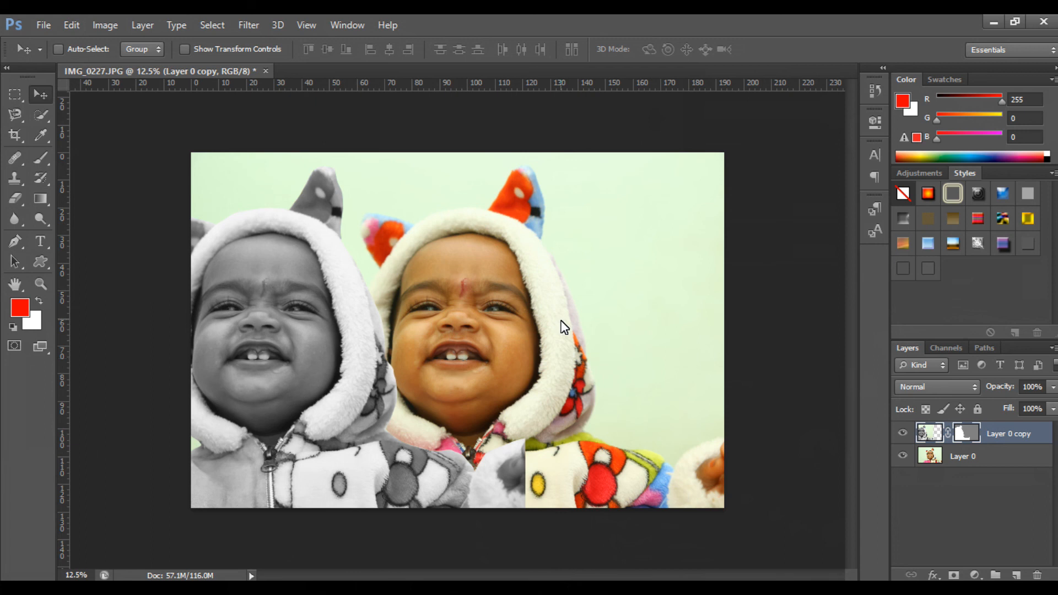
key(ctrl+z)
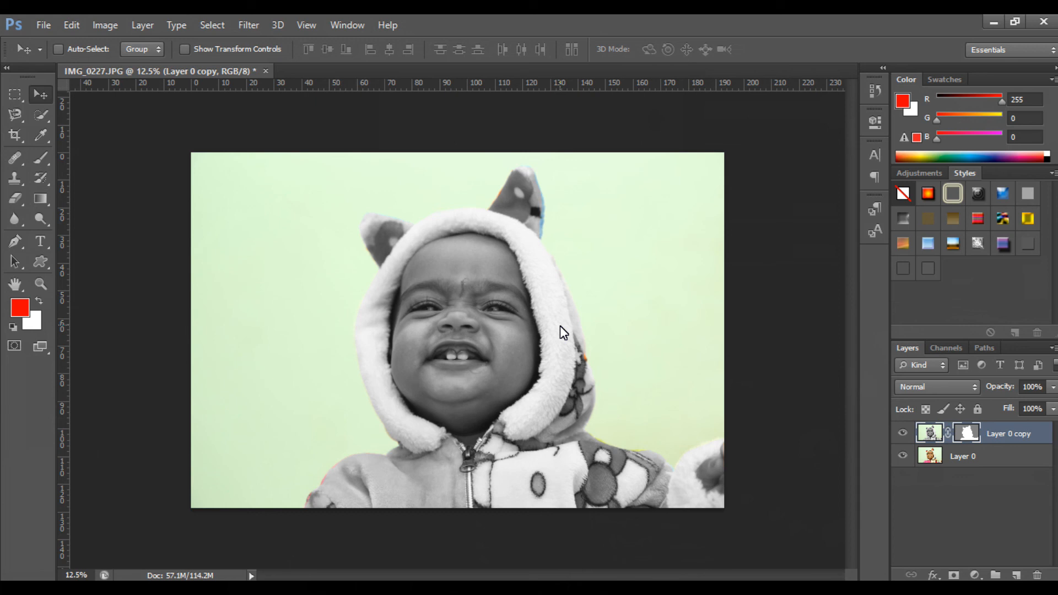
Step: Compare the image with Layer 0 copy hidden and shown, and delete that layer together with its vector mask
click(900, 433)
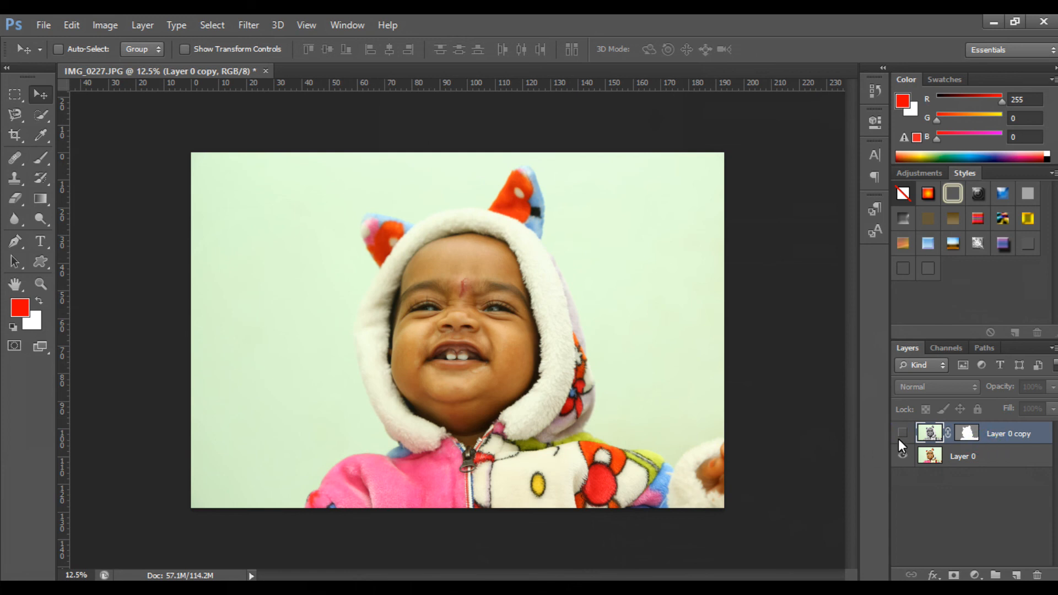
click(901, 433)
click(981, 434)
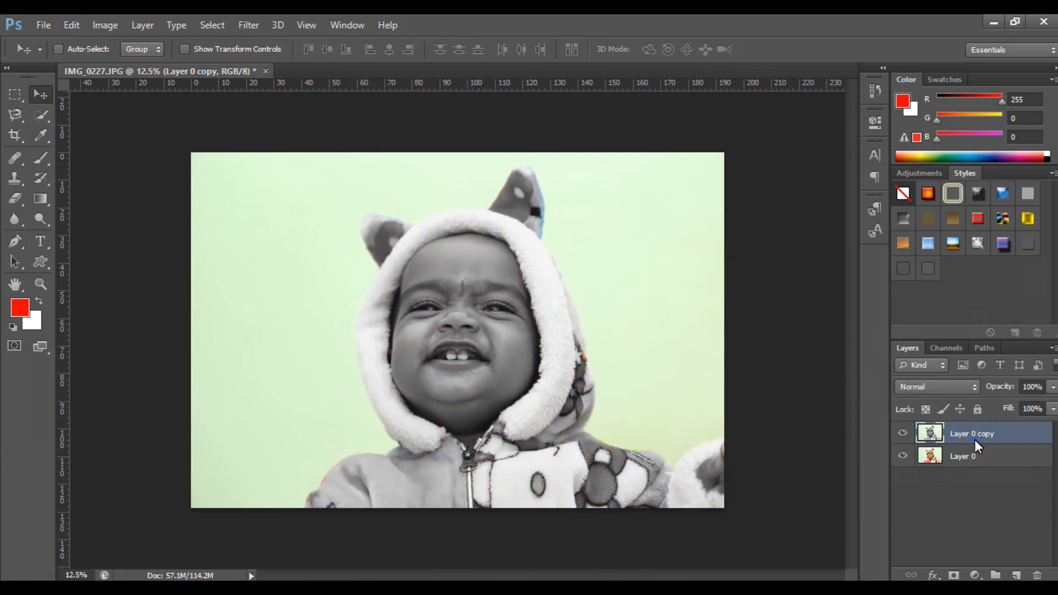
key(Delete)
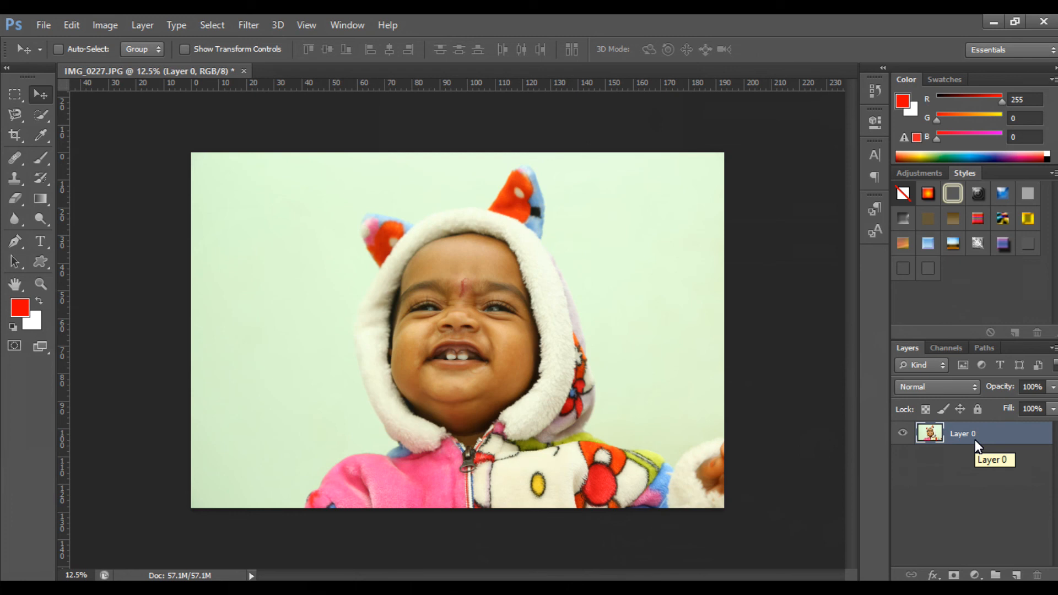
Step: Remove the empty Work Path so that only the Baby path remains
click(983, 347)
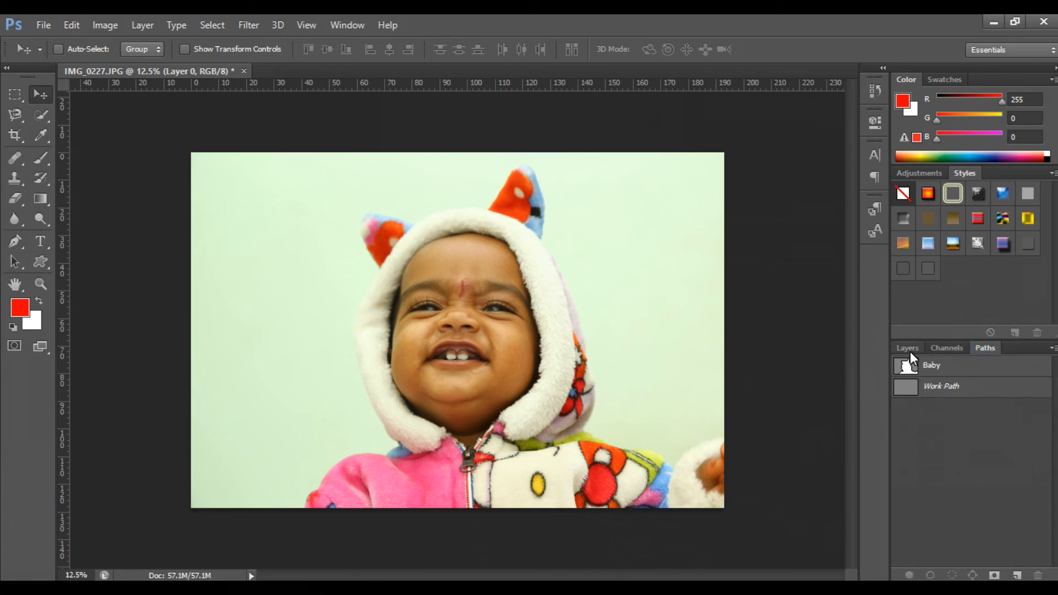
click(932, 385)
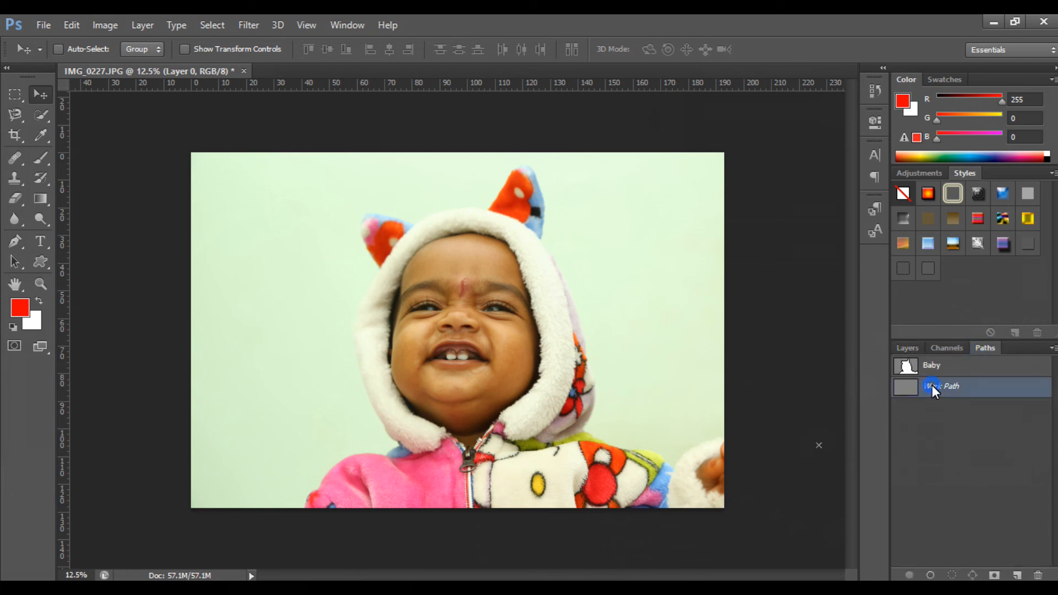
click(909, 348)
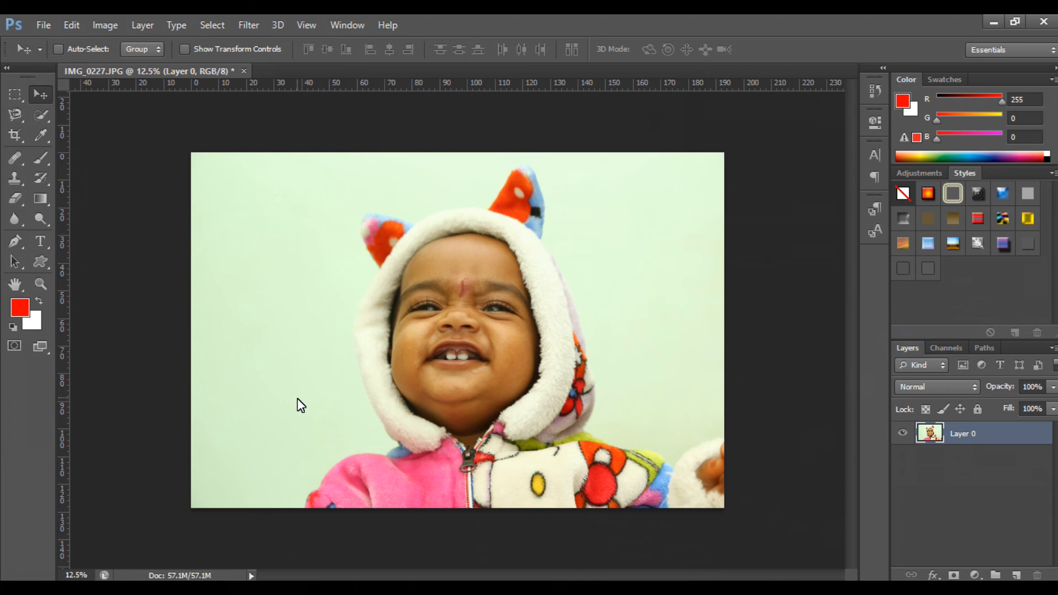
Step: Activate the Baby path, keep its name, and load it as a selection around the child on Layer 0
click(11, 240)
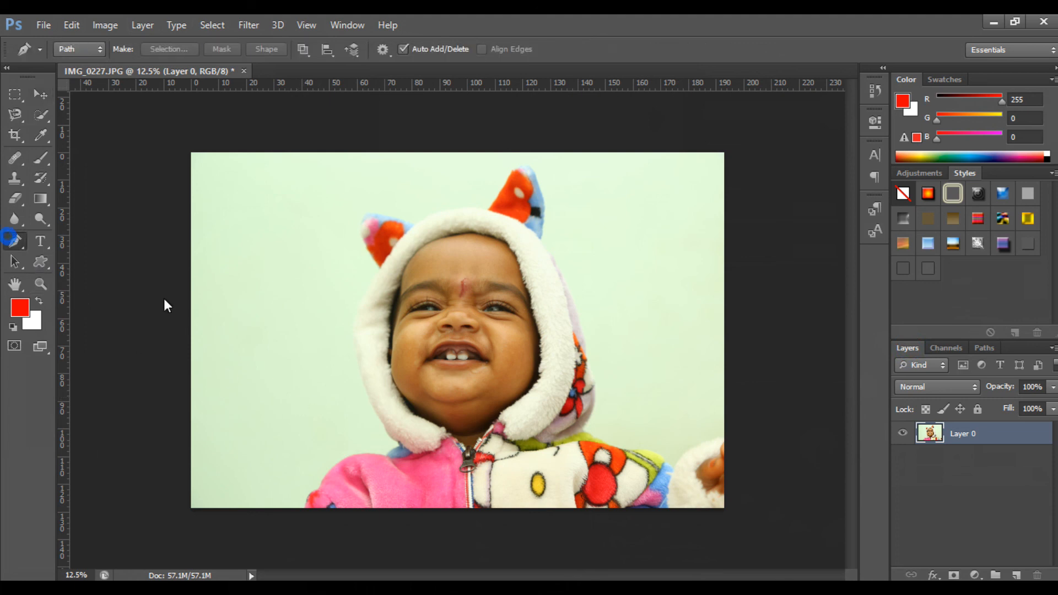
click(980, 349)
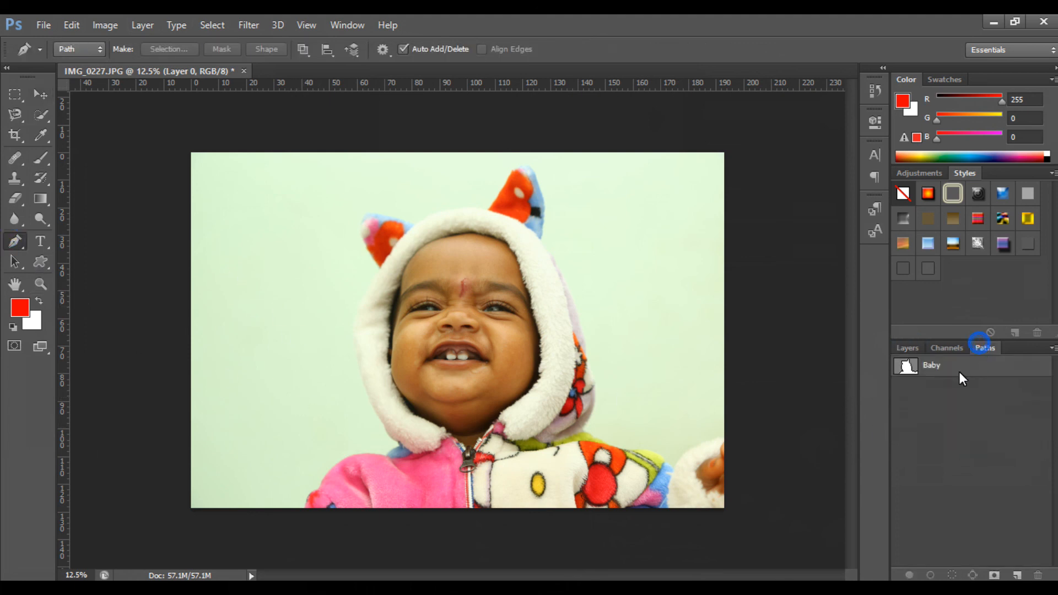
click(940, 368)
double_click(931, 366)
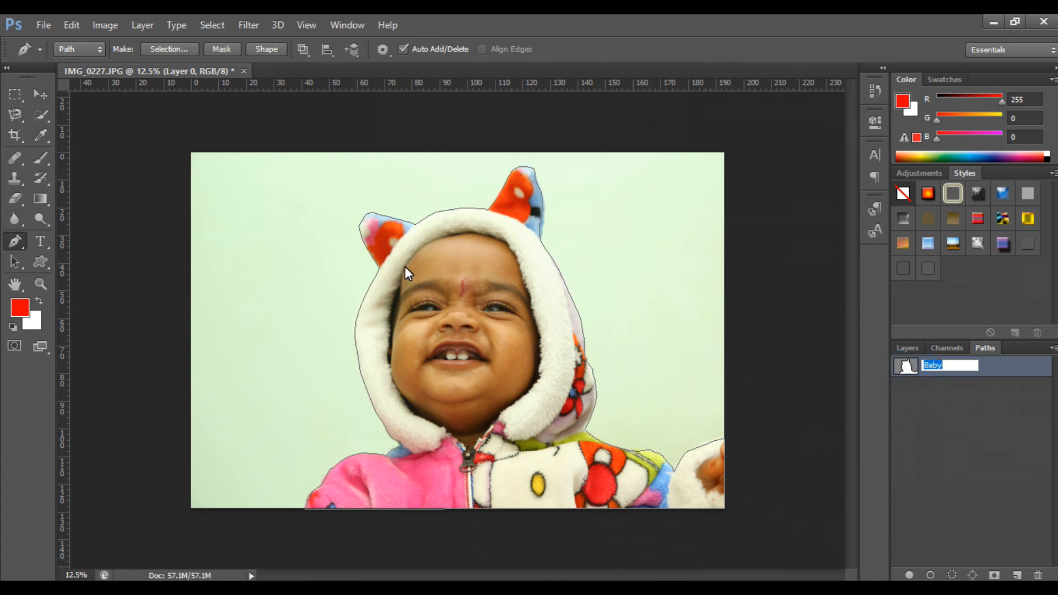
key(Return)
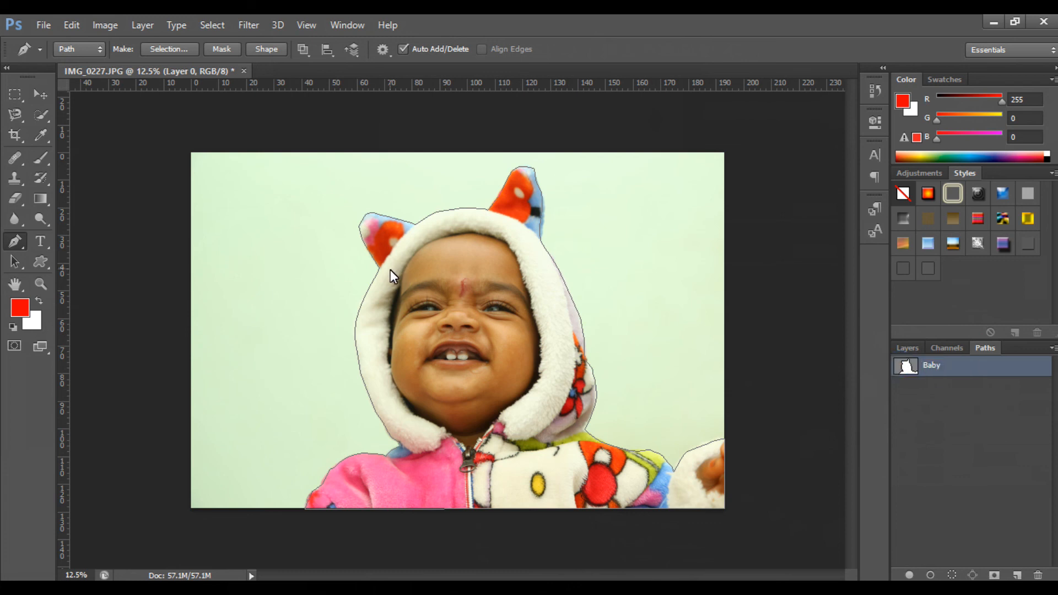
key(ctrl+Return)
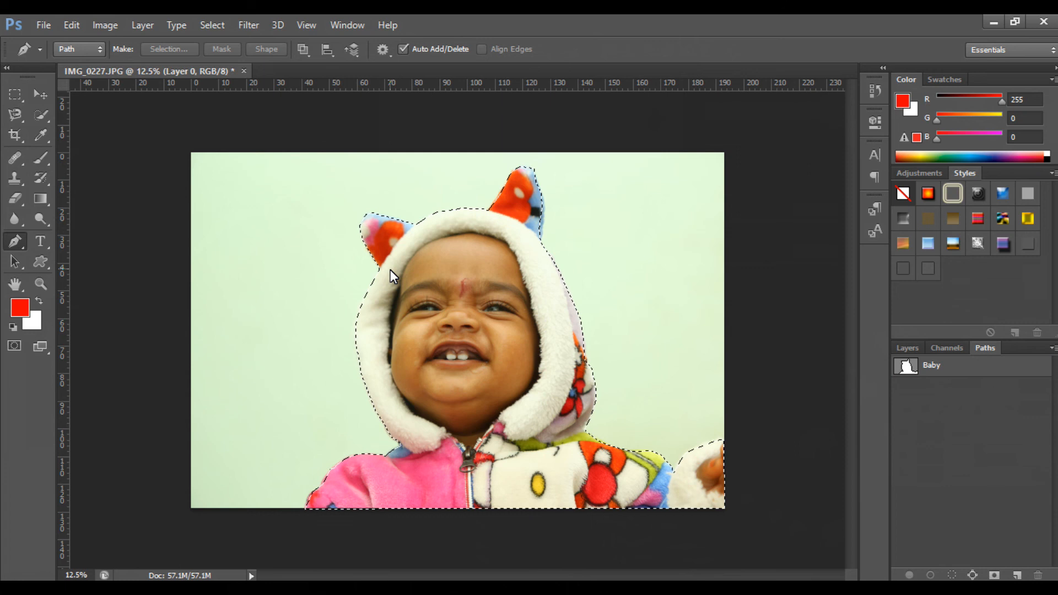
click(907, 348)
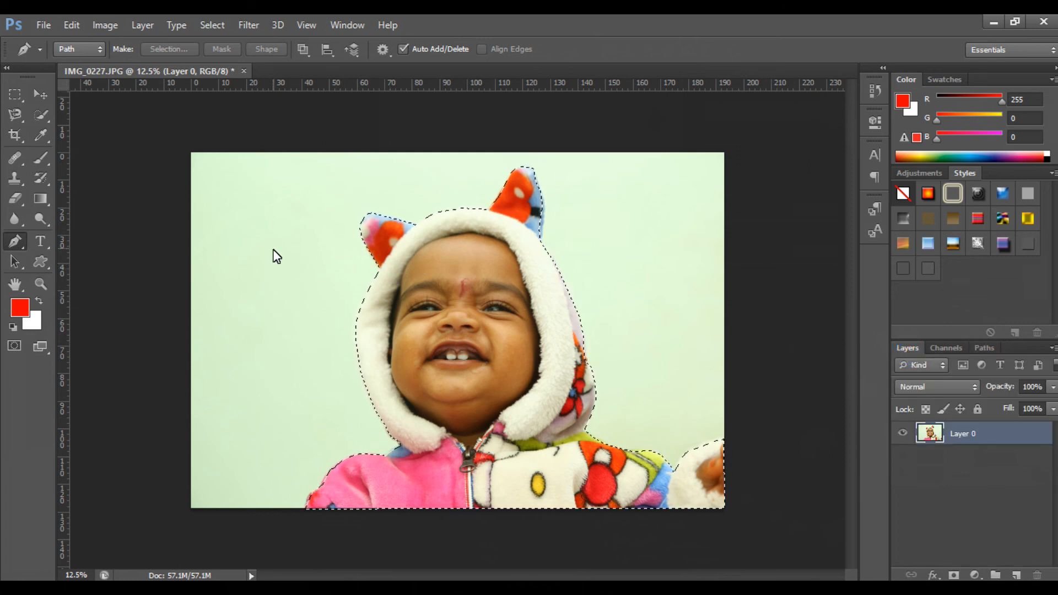
Step: Try a Black & White adjustment on the selected child on Layer 0, and undo it
click(120, 19)
mouse_move(142, 25)
click(103, 25)
click(105, 24)
click(125, 62)
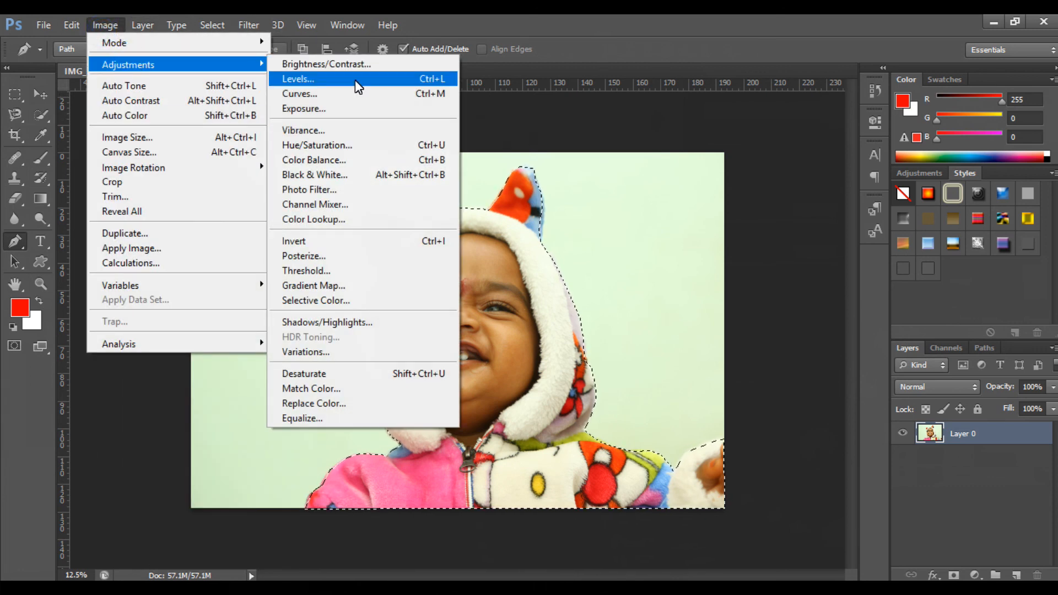
click(363, 175)
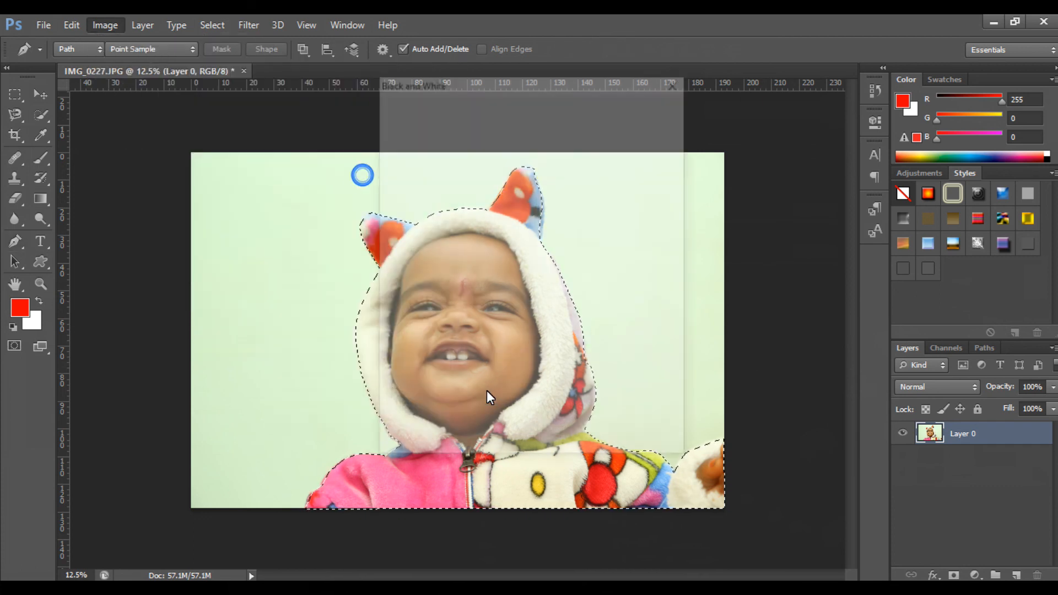
click(653, 110)
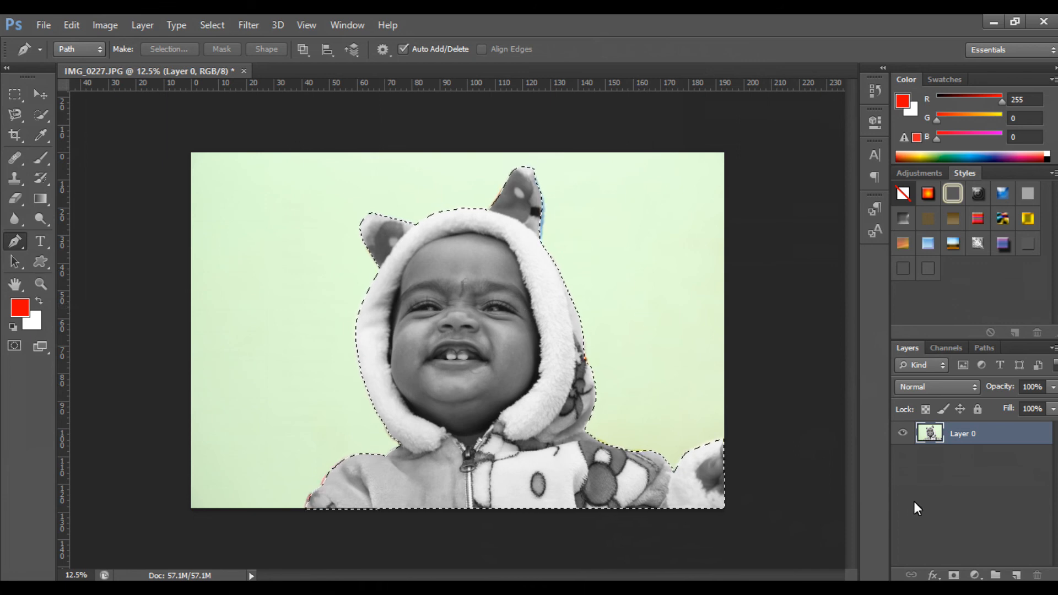
key(ctrl+z)
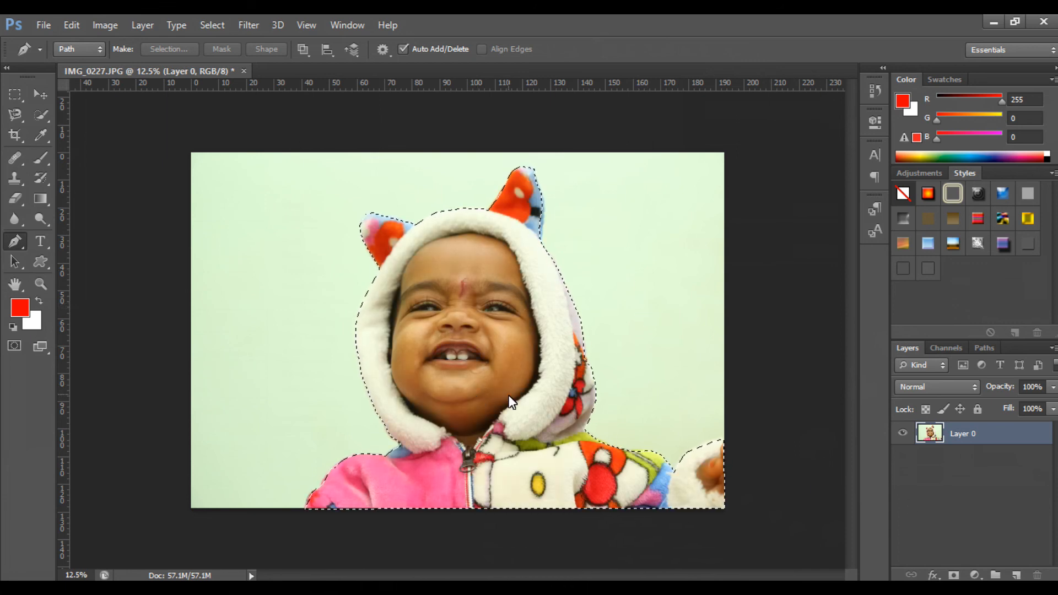
Step: Invert the selection to the background, try the Default Black & White adjustment on it, and undo the deselection and the adjustment
key(ctrl+shift+i)
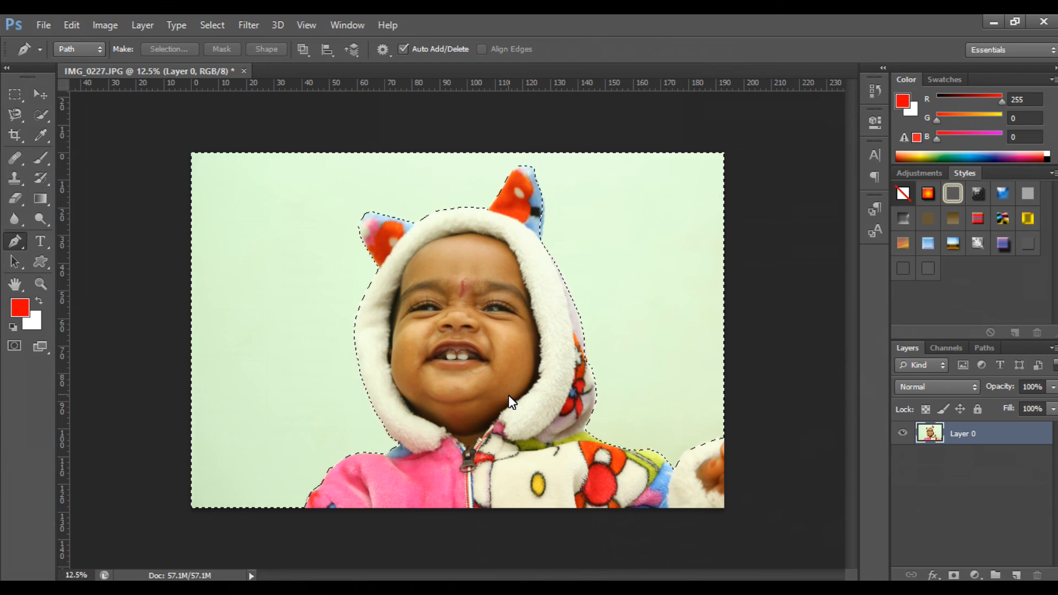
click(99, 26)
click(131, 68)
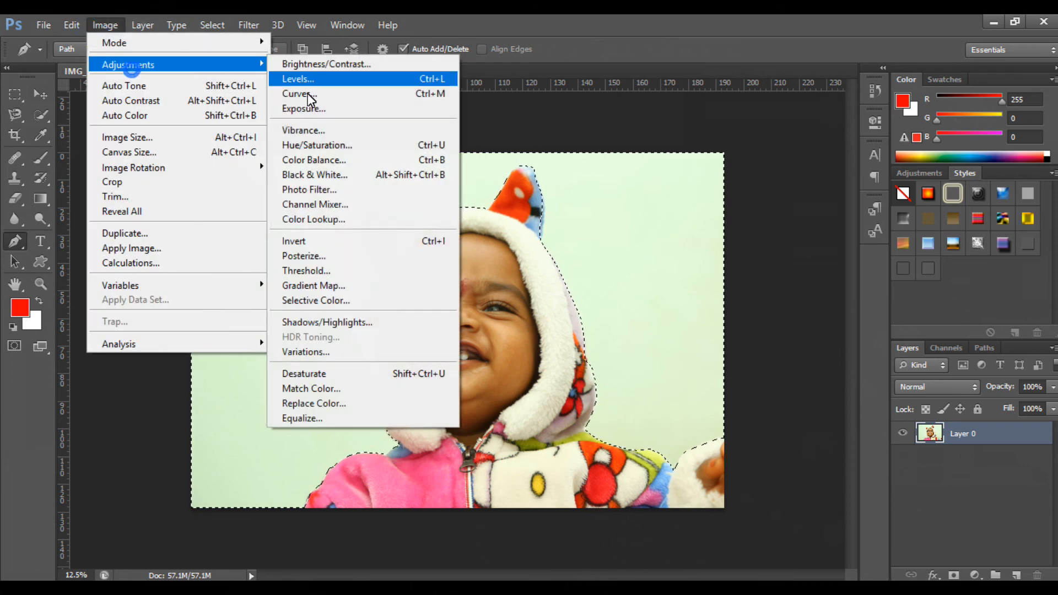
click(336, 174)
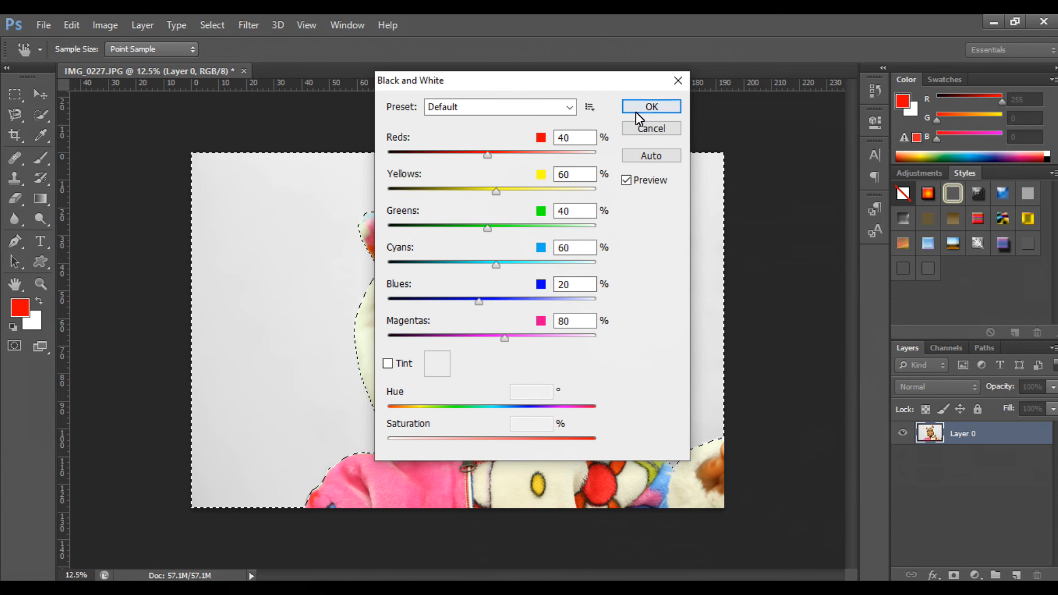
click(637, 104)
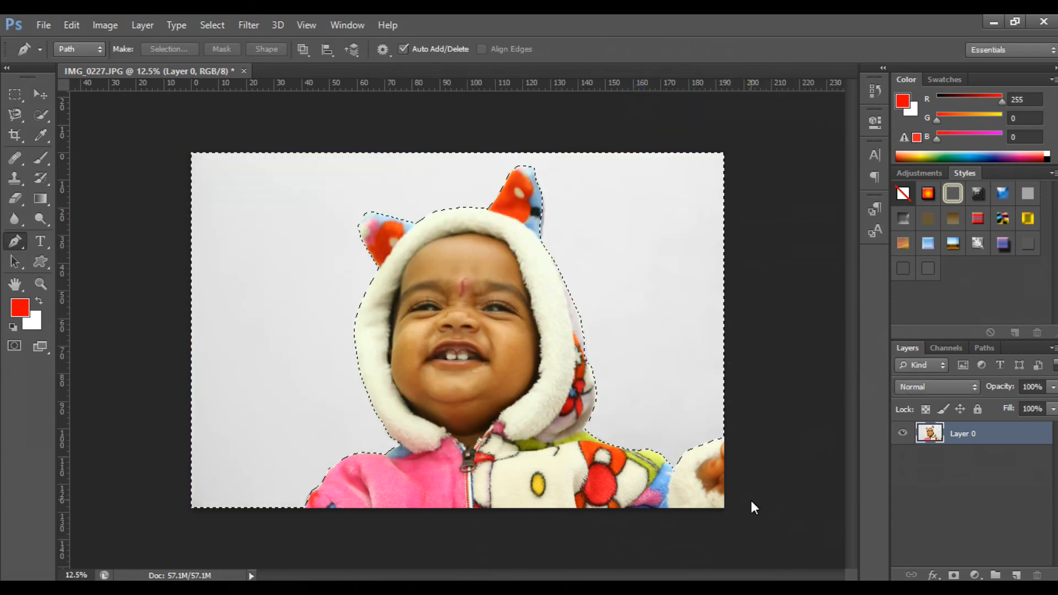
key(ctrl+d)
key(ctrl+z)
key(ctrl+alt+z)
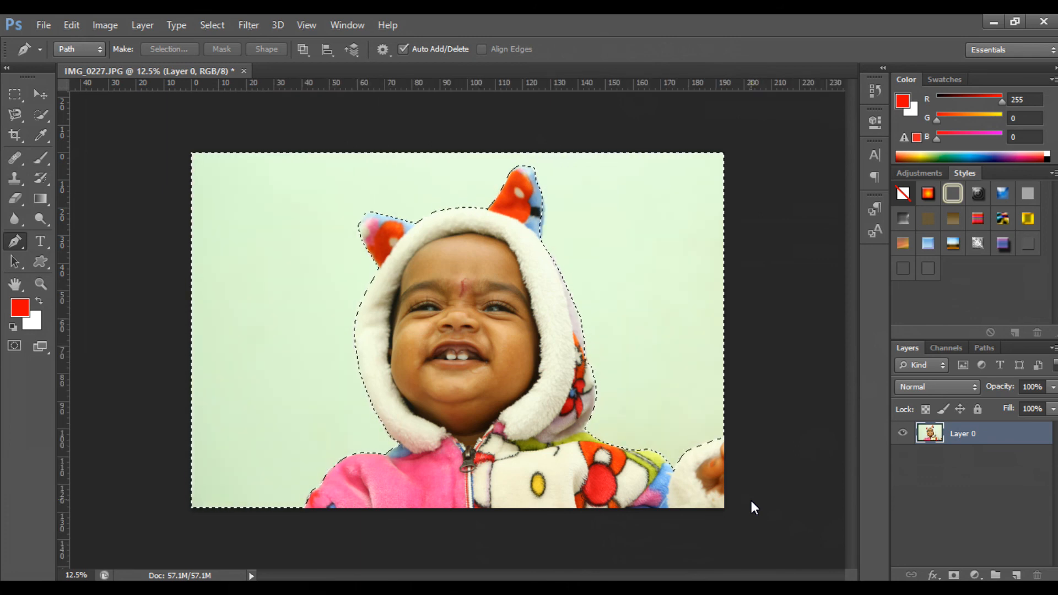
Step: Deselect the inverted background selection on Layer 0
key(ctrl+d)
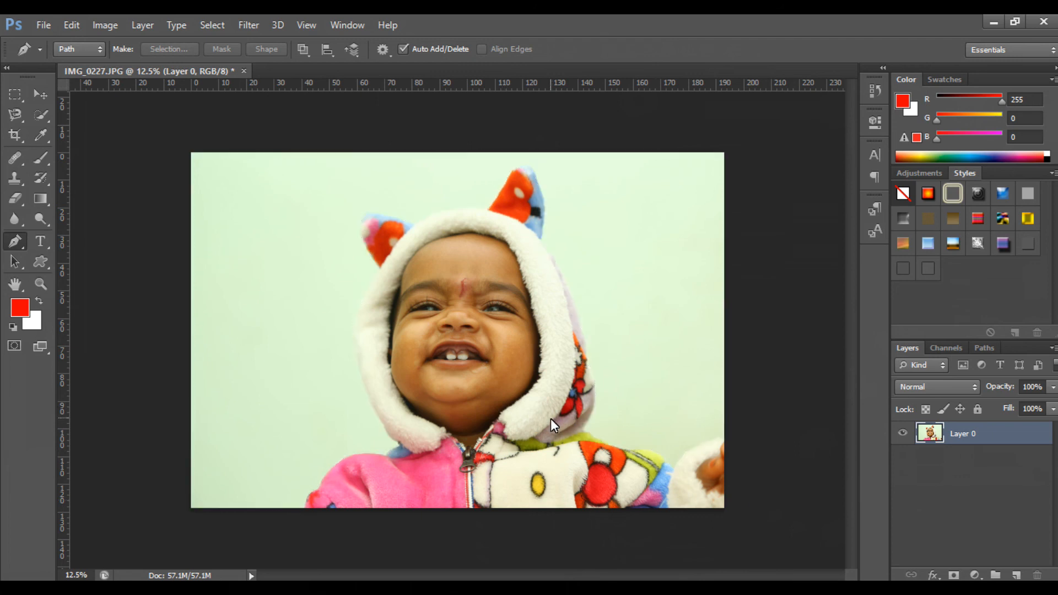
Step: Try the Pen tool by drawing a small closed curved path in the background left of the child, and delete it
click(192, 271)
drag(229, 240, 255, 234)
click(272, 263)
click(270, 313)
click(238, 327)
click(192, 271)
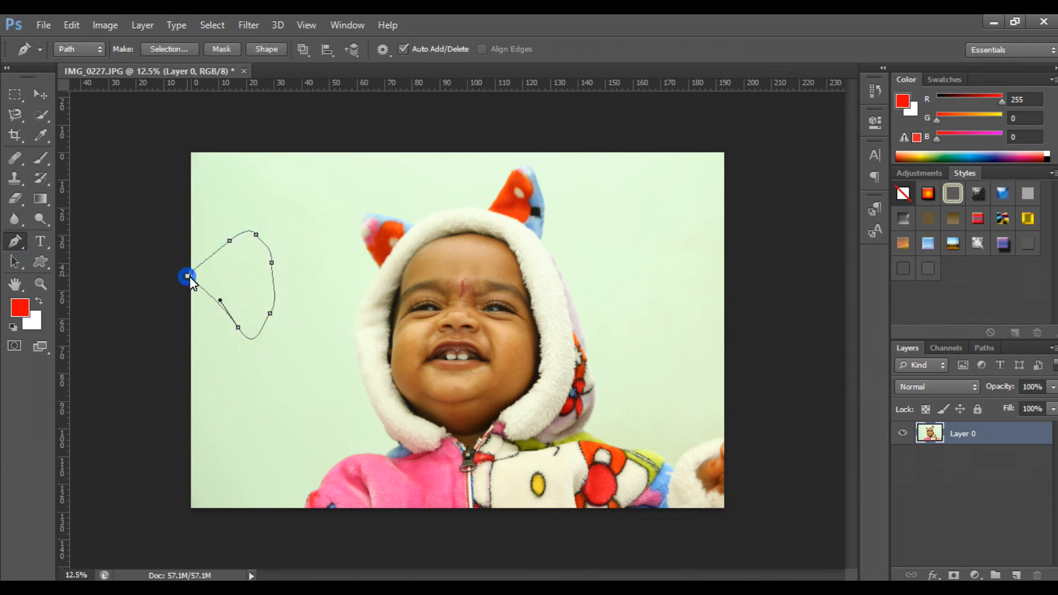
key(ctrl+z)
ctrl+click(238, 300)
key(Delete)
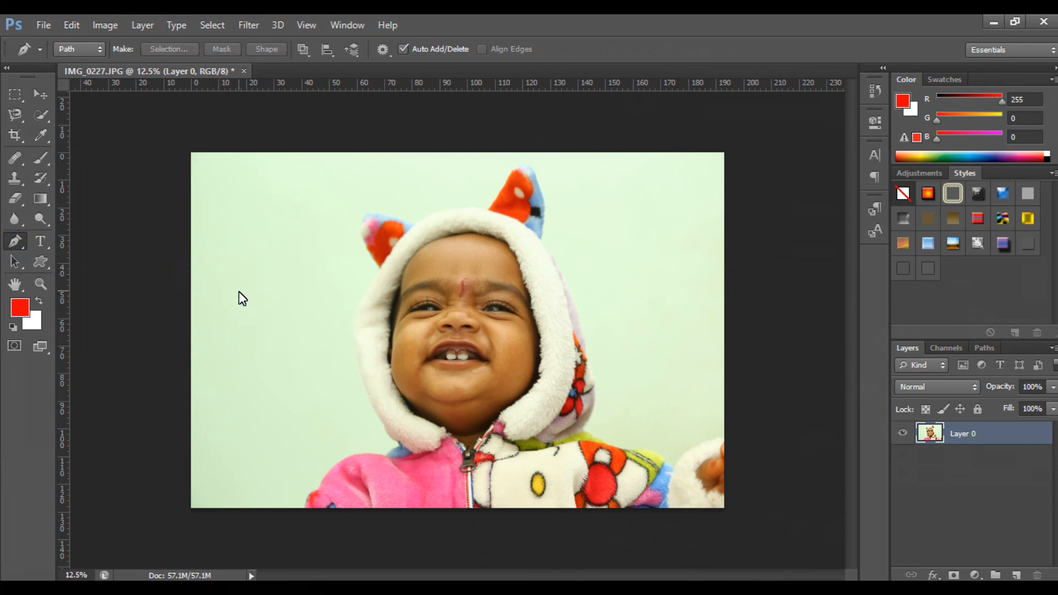
Step: Try drawing strokes with the Freeform Pen tool over the image, and step back through the history until no practice path remains
right_click(14, 241)
click(64, 255)
mouse_move(227, 377)
mouse_down()
mouse_move(252, 275)
mouse_move(405, 197)
mouse_move(497, 177)
mouse_up()
drag(558, 171, 575, 198)
click(583, 237)
key(ctrl+alt+z)
key(ctrl+alt+z)
key(ctrl+alt+z)
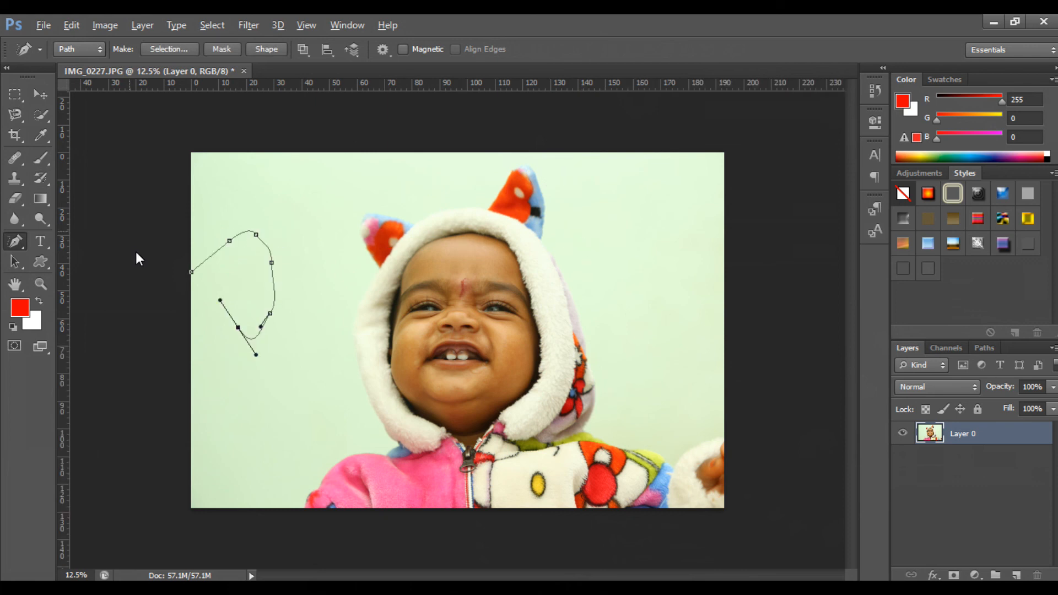
key(ctrl+alt+z)
key(ctrl+alt+z)
key(ctrl+alt+z)
key(ctrl+alt+z)
key(ctrl+alt+z)
right_click(17, 243)
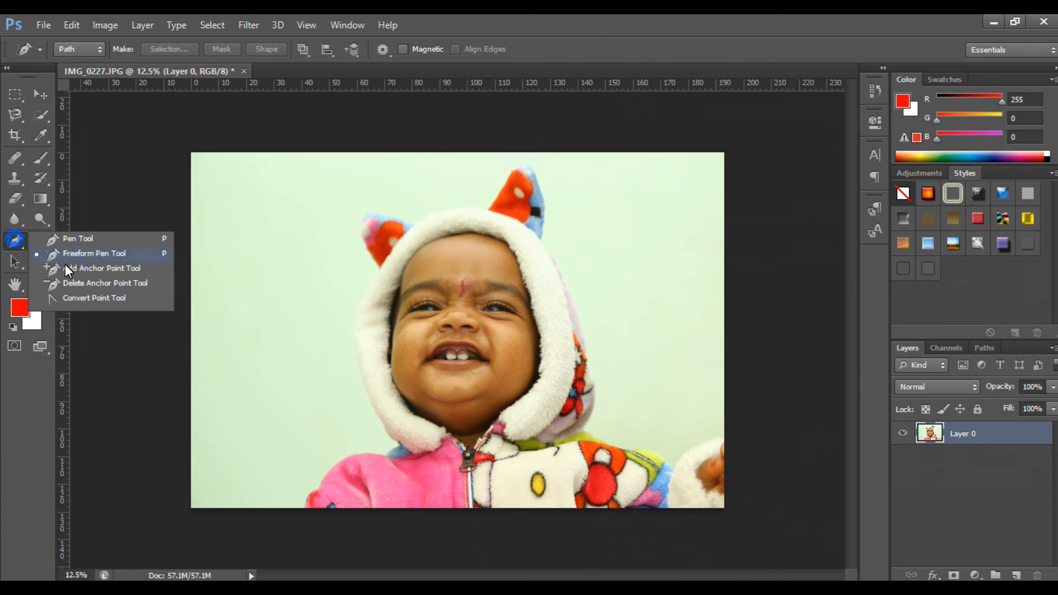
click(73, 271)
click(237, 272)
click(282, 229)
drag(288, 237, 293, 338)
Step: Draw a narrow curved practice path with the Pen tool in the background between the image's left edge and the child's hood
right_click(15, 242)
click(71, 248)
click(300, 268)
drag(306, 232, 326, 222)
drag(341, 219, 341, 234)
drag(342, 288, 342, 305)
drag(329, 331, 309, 330)
click(300, 280)
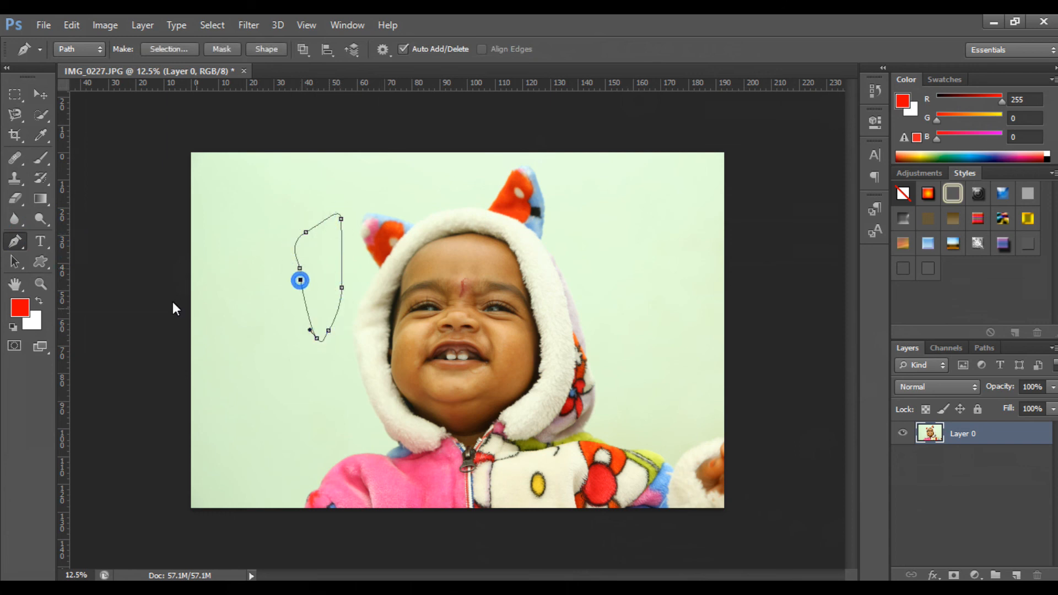
Step: Try reshaping the practice path's upper-right anchor with the Add Anchor Point tool, and undo the handle change
right_click(15, 241)
click(73, 269)
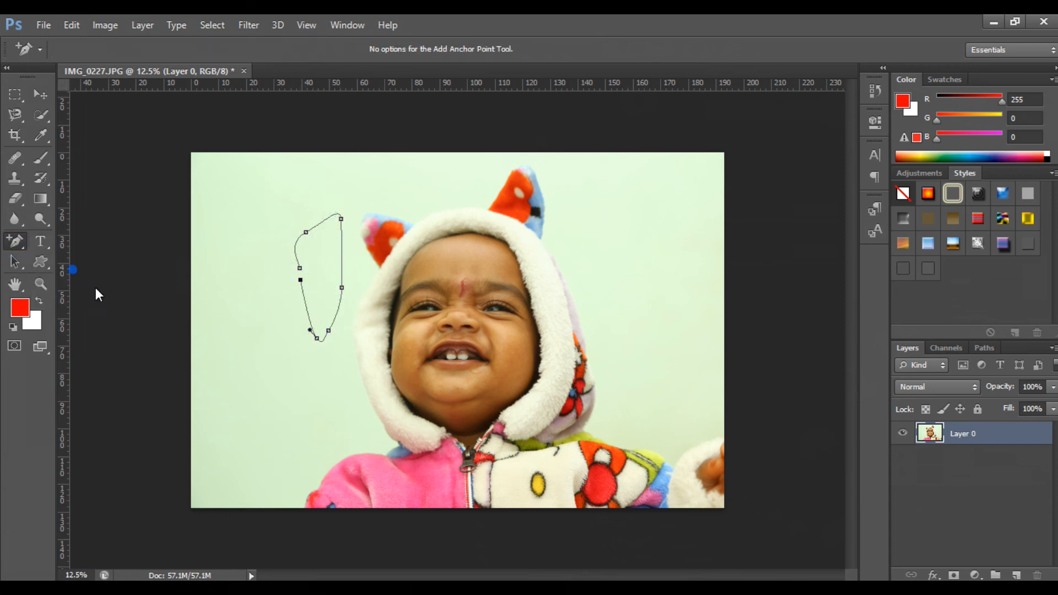
click(342, 219)
drag(340, 205, 384, 216)
key(ctrl+z)
Step: Delete the upper-right anchor of the practice path, trying the Delete Anchor Point tool
right_click(25, 247)
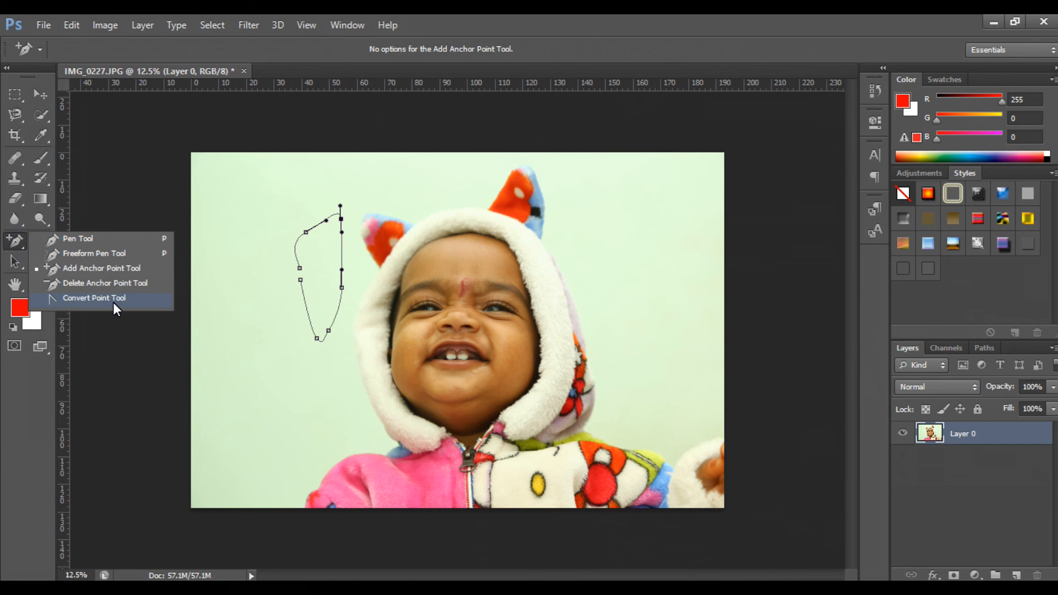
click(110, 287)
click(341, 207)
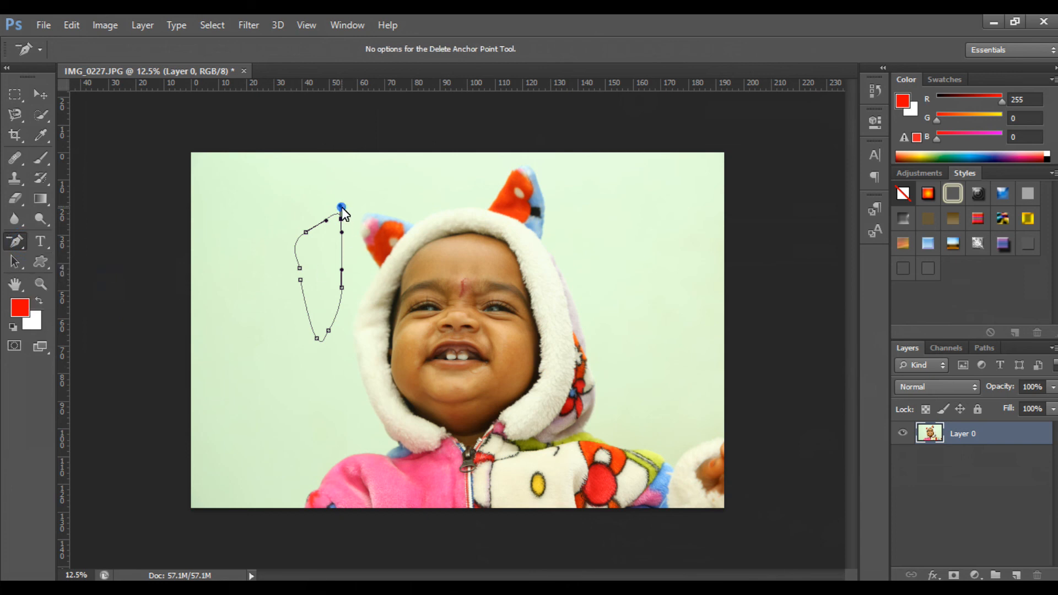
key(Delete)
Step: Try the Convert Point tool on the practice path's upper-left anchor, undo the change, and delete the whole path
click(17, 242)
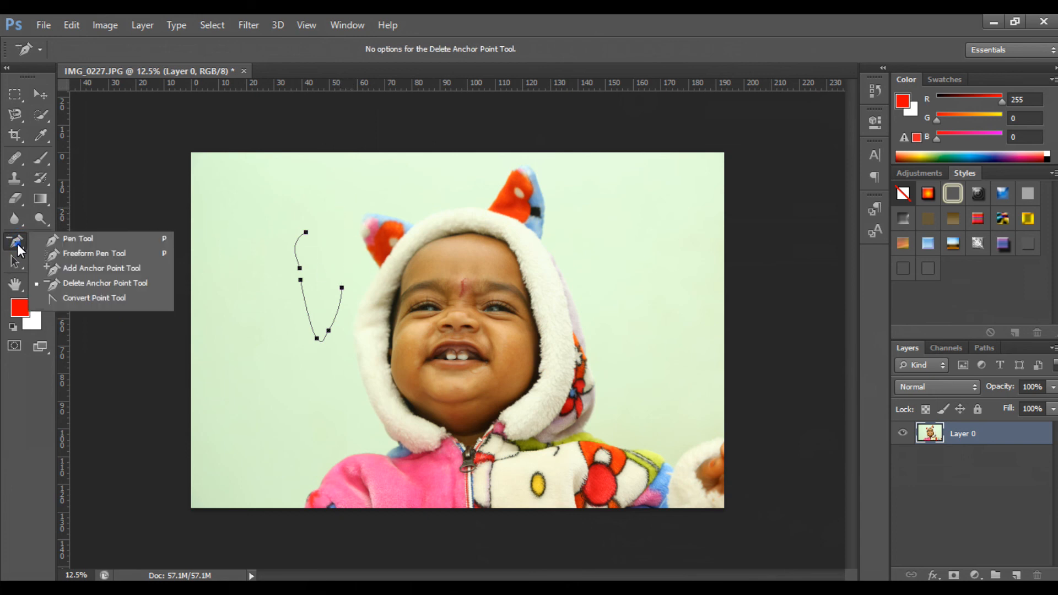
click(92, 298)
drag(305, 232, 341, 267)
click(341, 253)
key(ctrl+z)
key(ctrl+z)
key(ctrl+z)
key(ctrl+z)
key(ctrl+z)
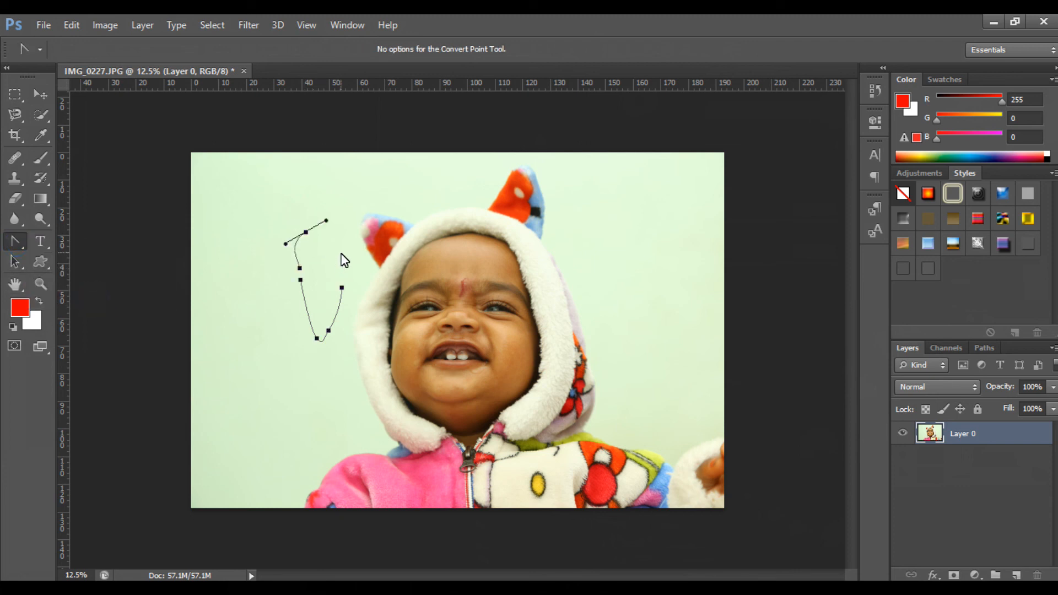
key(Delete)
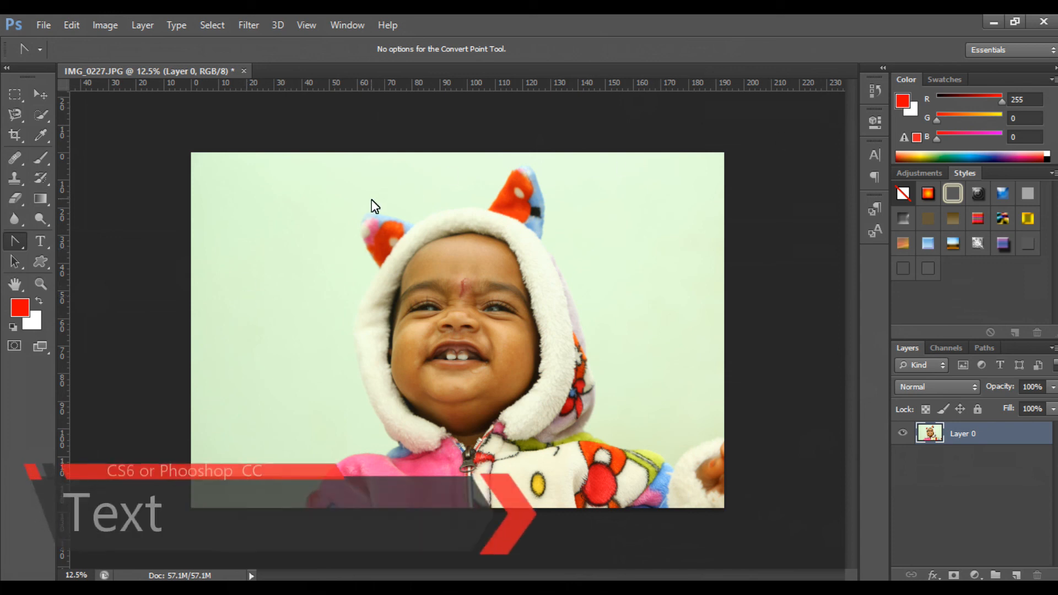
Step: Add a person's name as red 200 pt Myriad Hebrew Bold text and move it beside the child's hood
key(ctrl+plus)
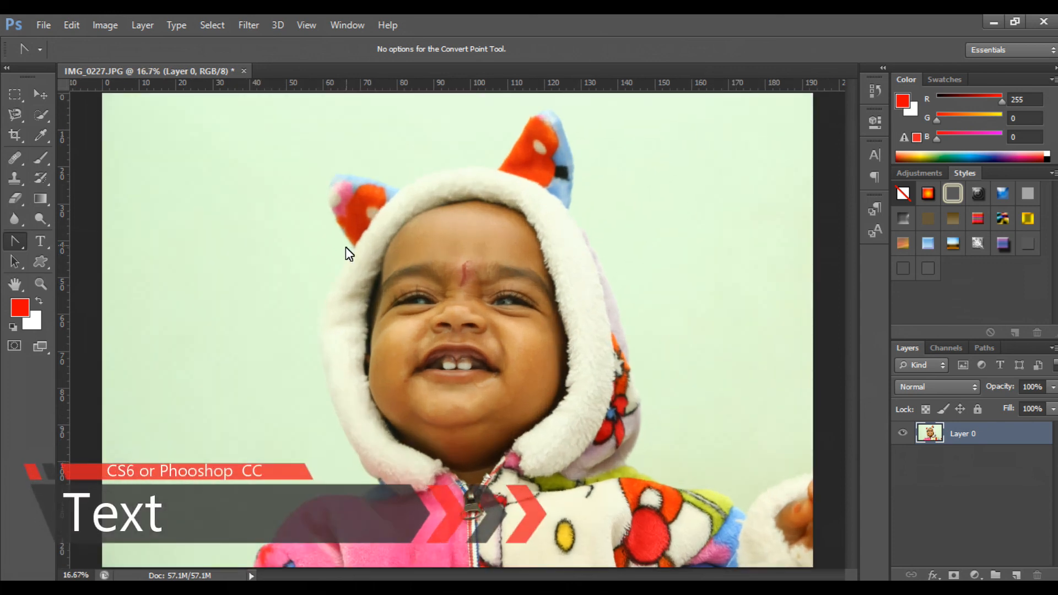
click(48, 242)
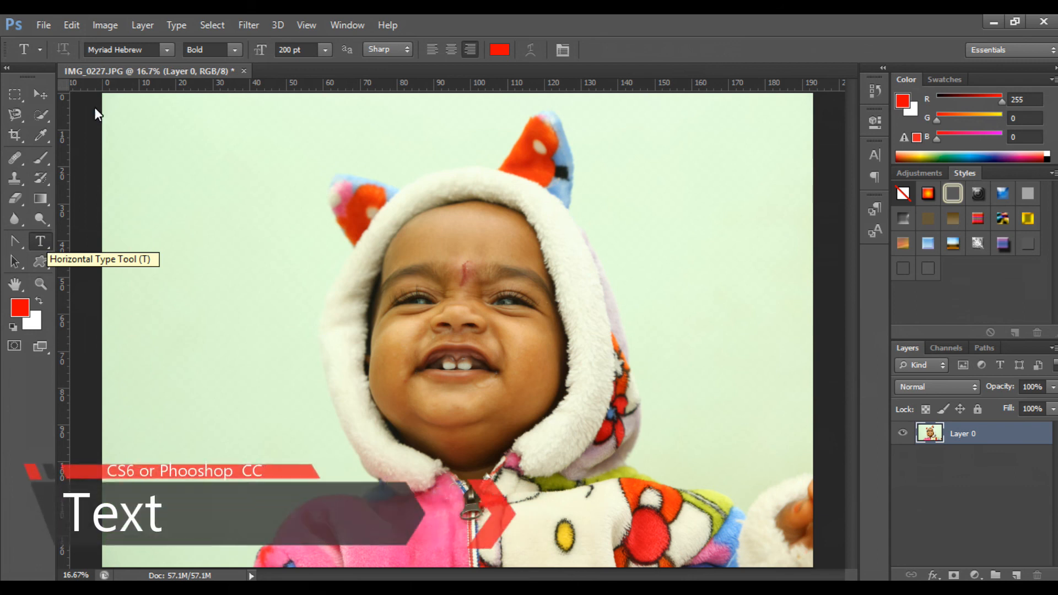
click(191, 234)
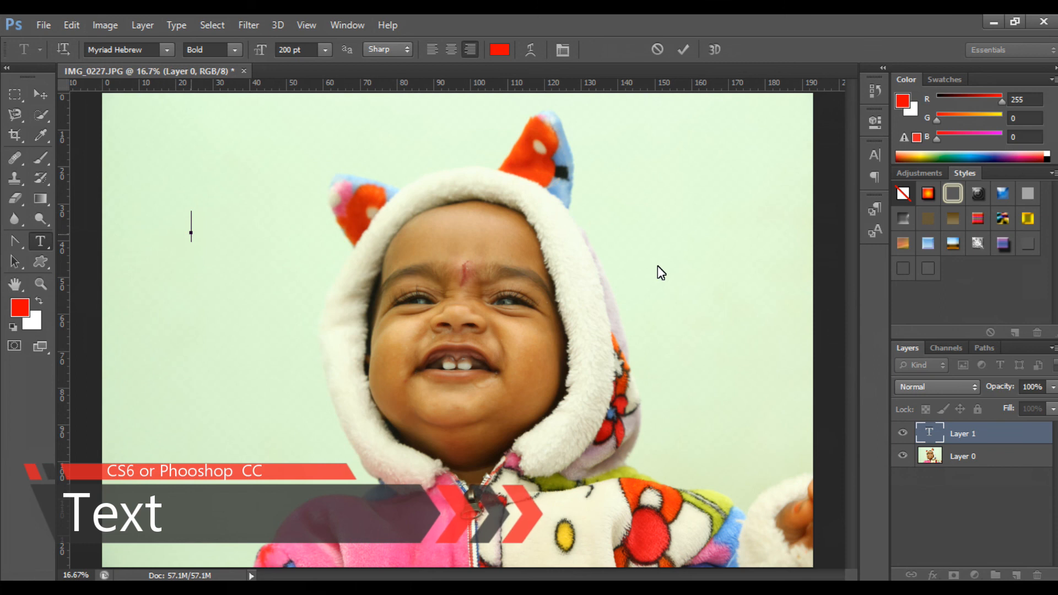
text(t)
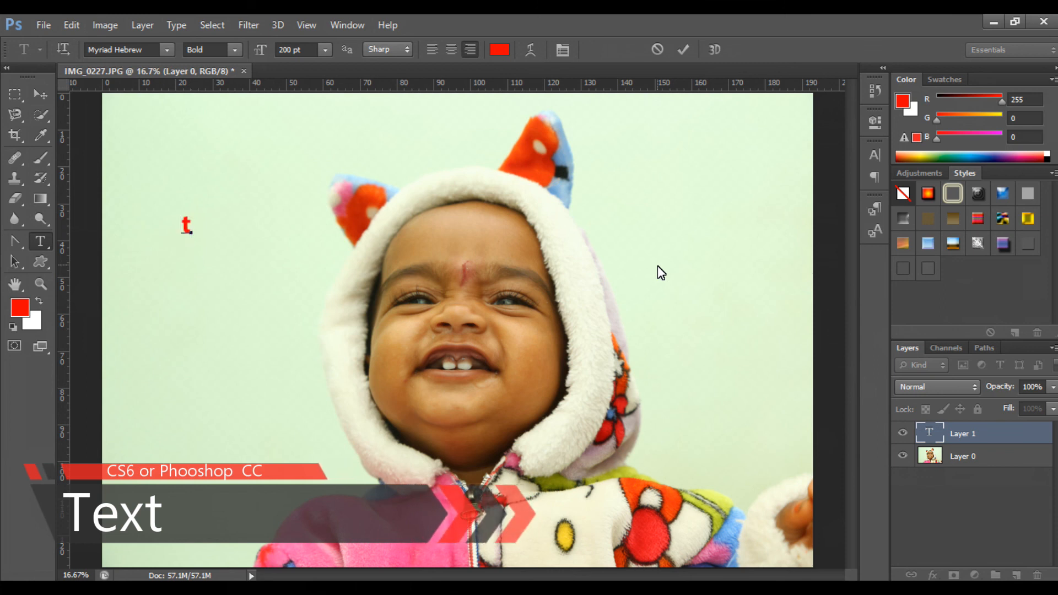
text(inadh)
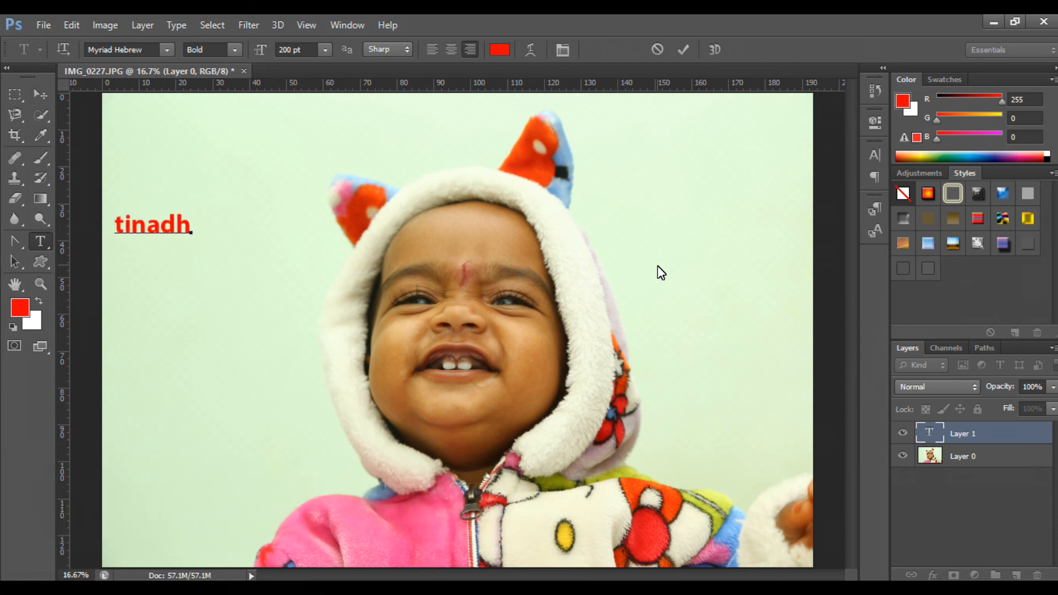
click(123, 228)
click(47, 95)
drag(166, 220, 233, 283)
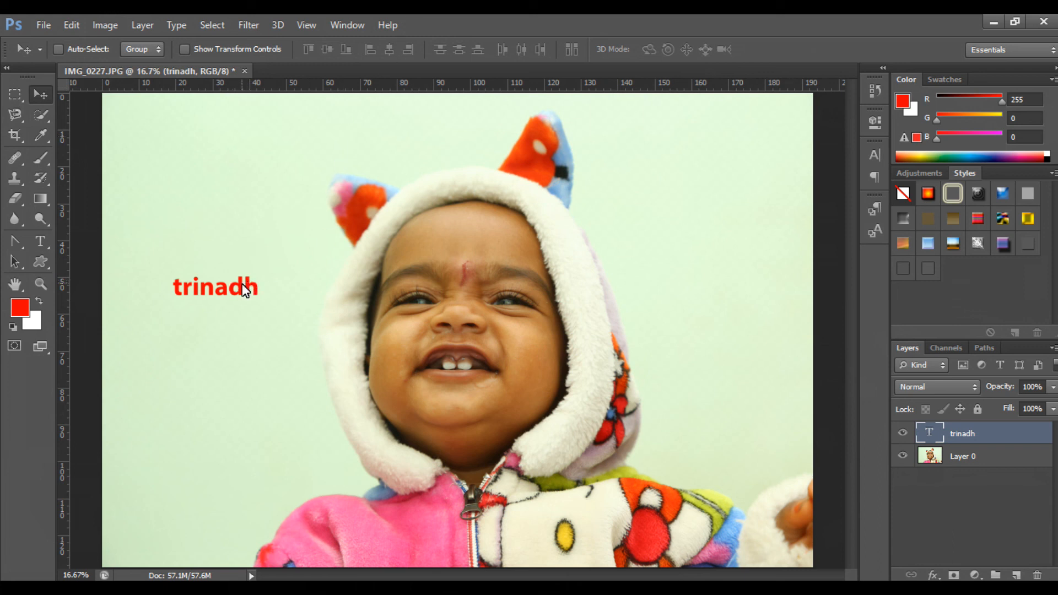
Step: Look through the font, style and size choices for the name text and set its anti-aliasing to Smooth
click(40, 243)
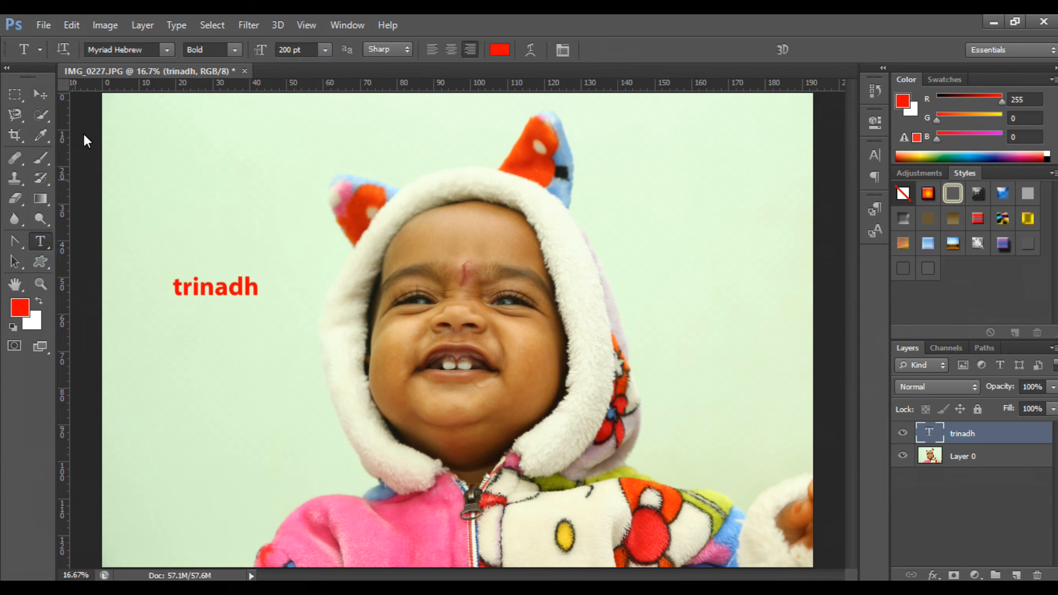
click(158, 54)
click(167, 50)
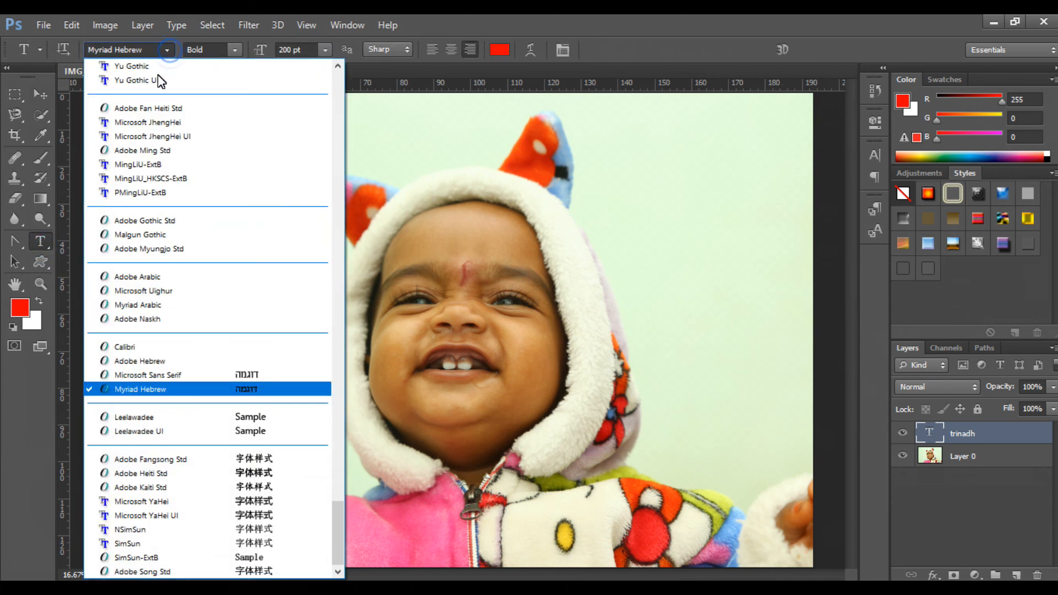
click(226, 49)
click(236, 50)
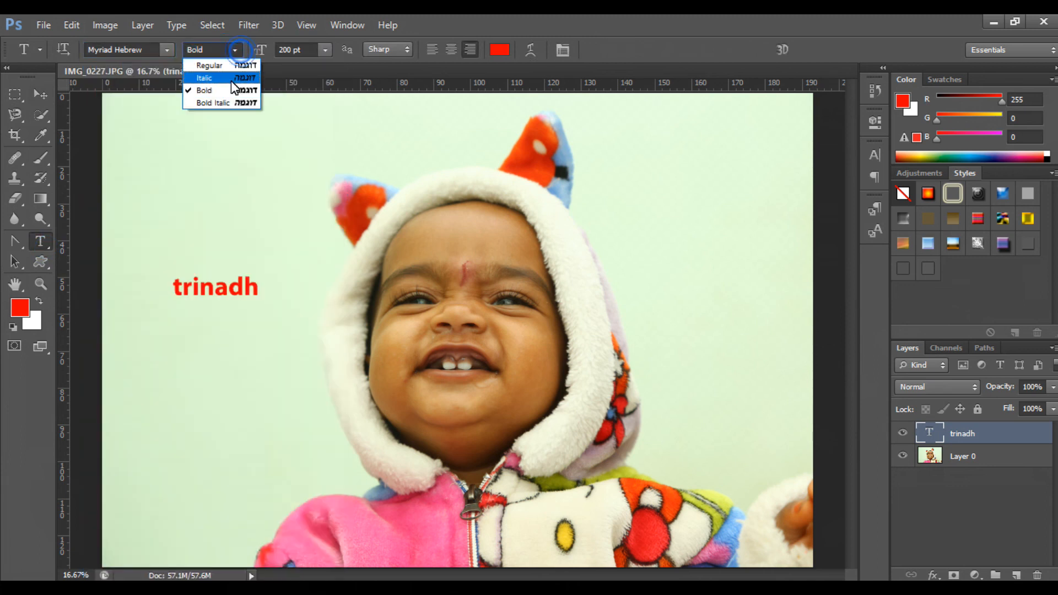
click(323, 50)
click(325, 49)
click(388, 49)
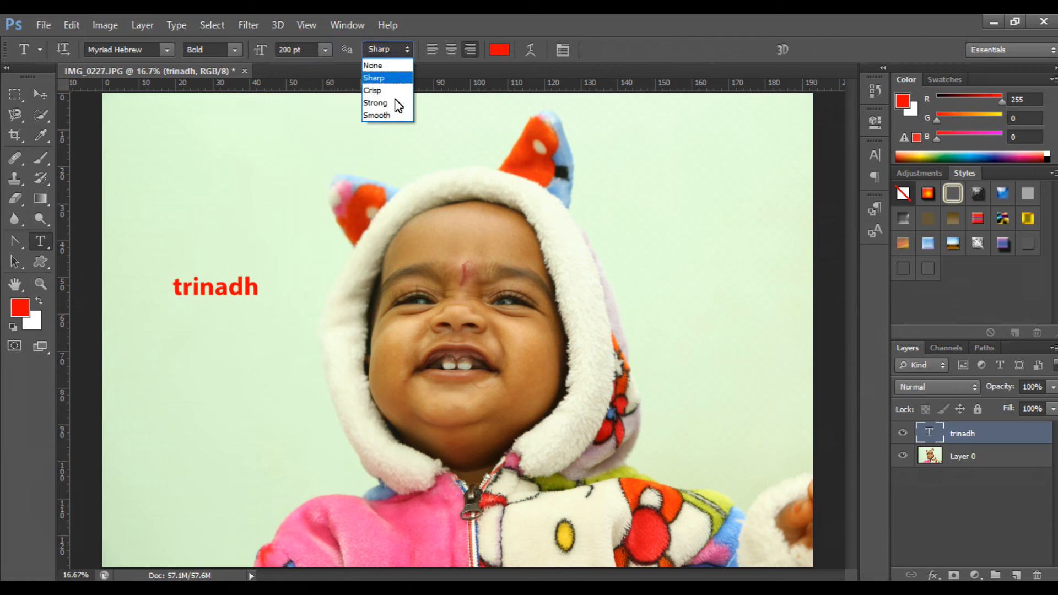
click(392, 115)
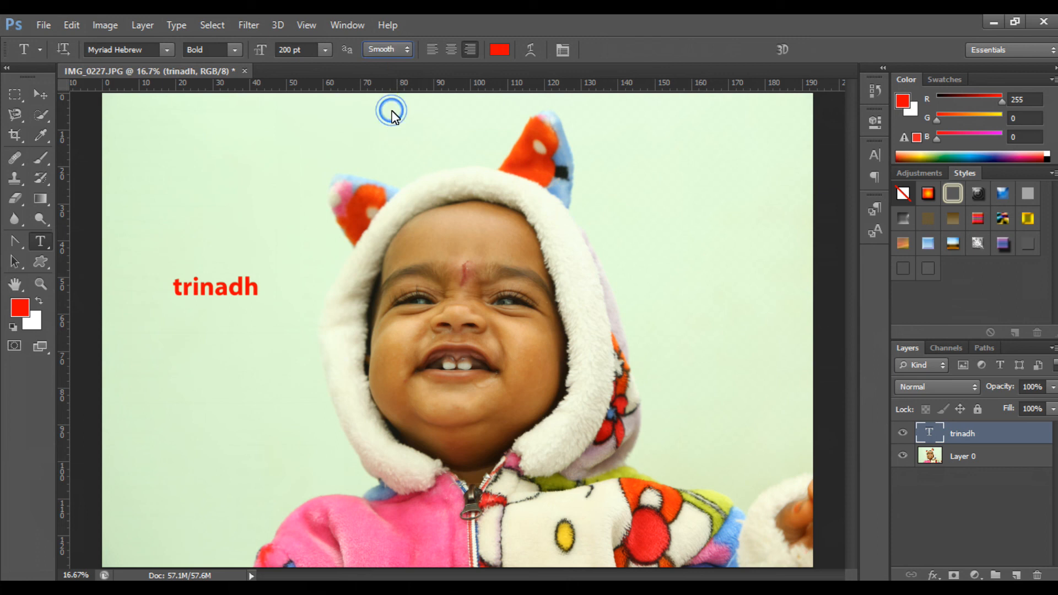
Step: Start an empty text layer at the end of the name and try center alignment
click(261, 283)
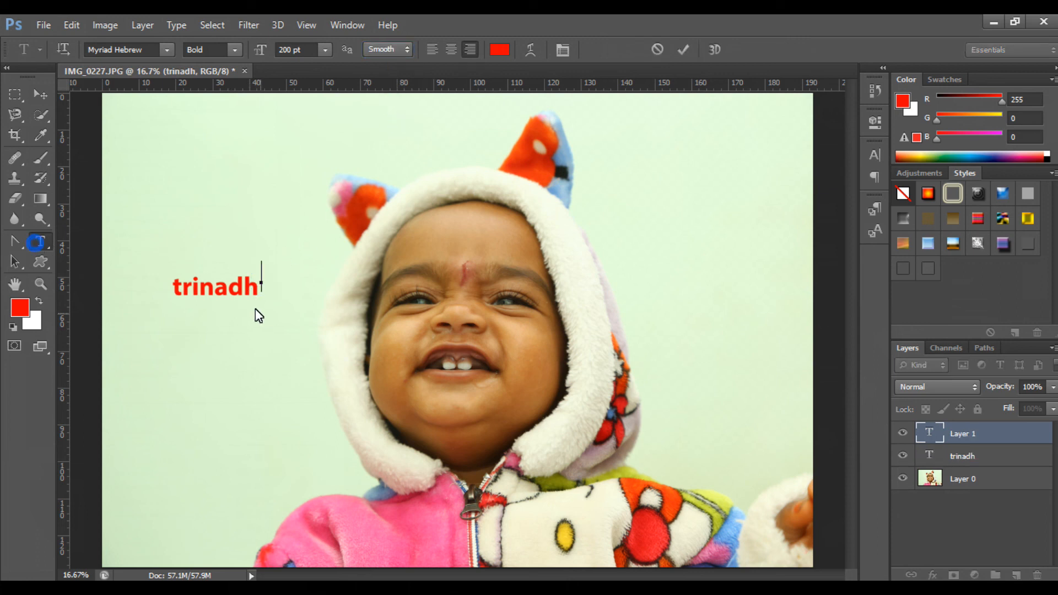
click(40, 94)
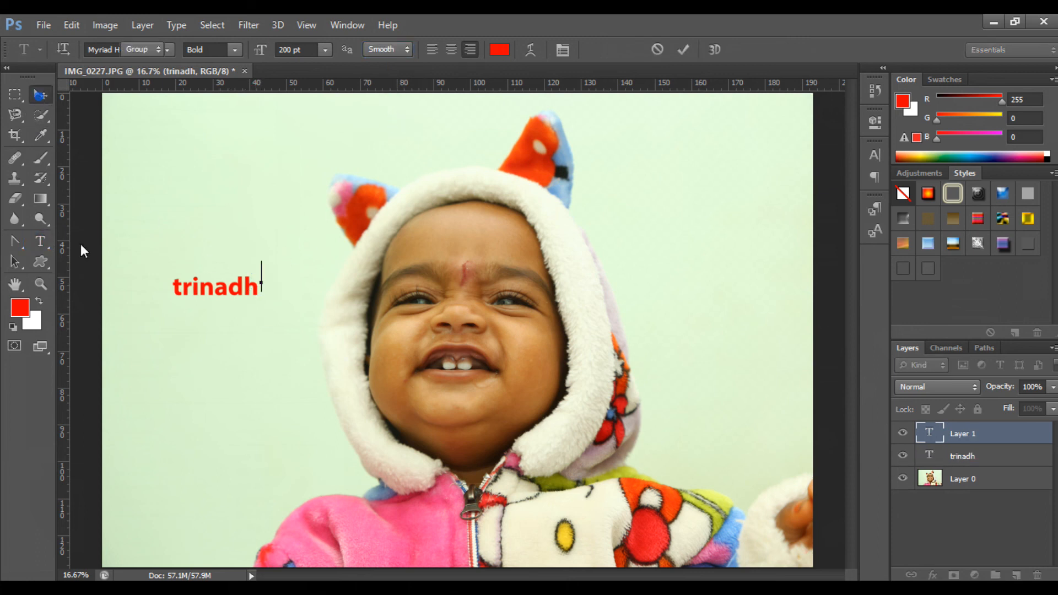
click(43, 241)
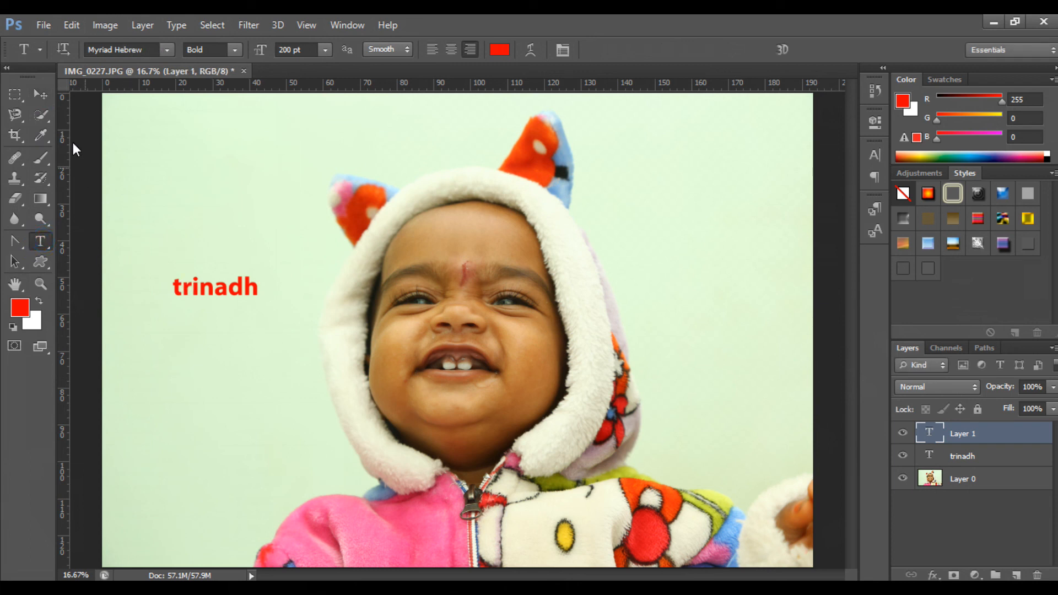
key(v)
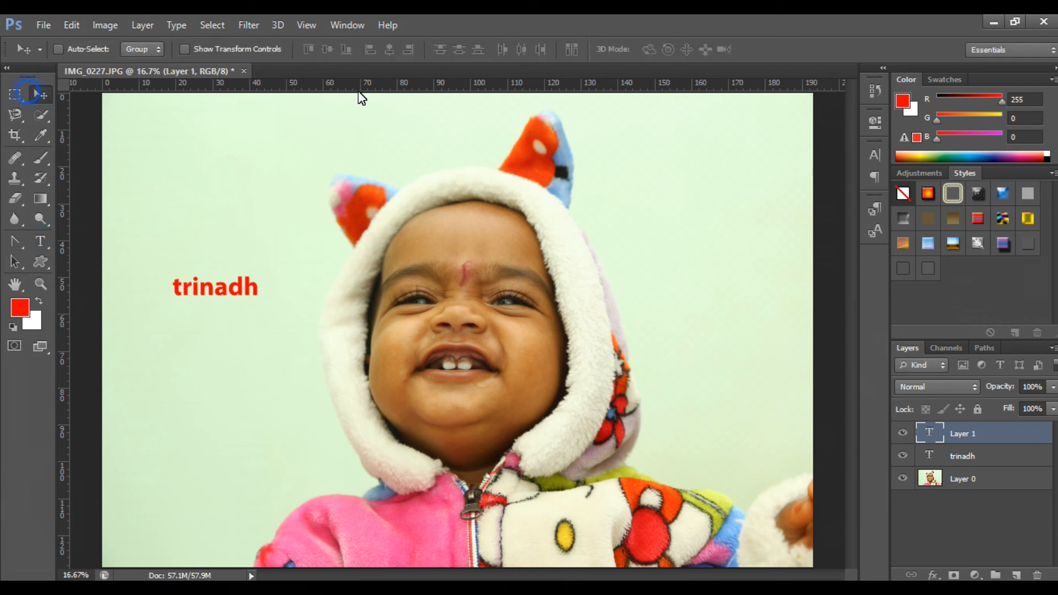
click(52, 234)
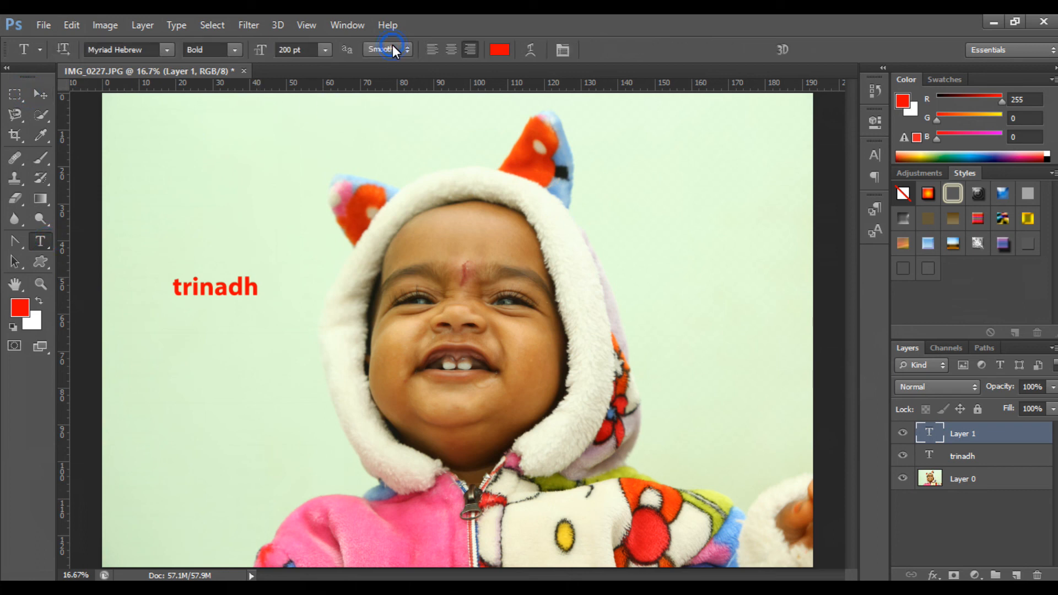
click(452, 51)
click(42, 92)
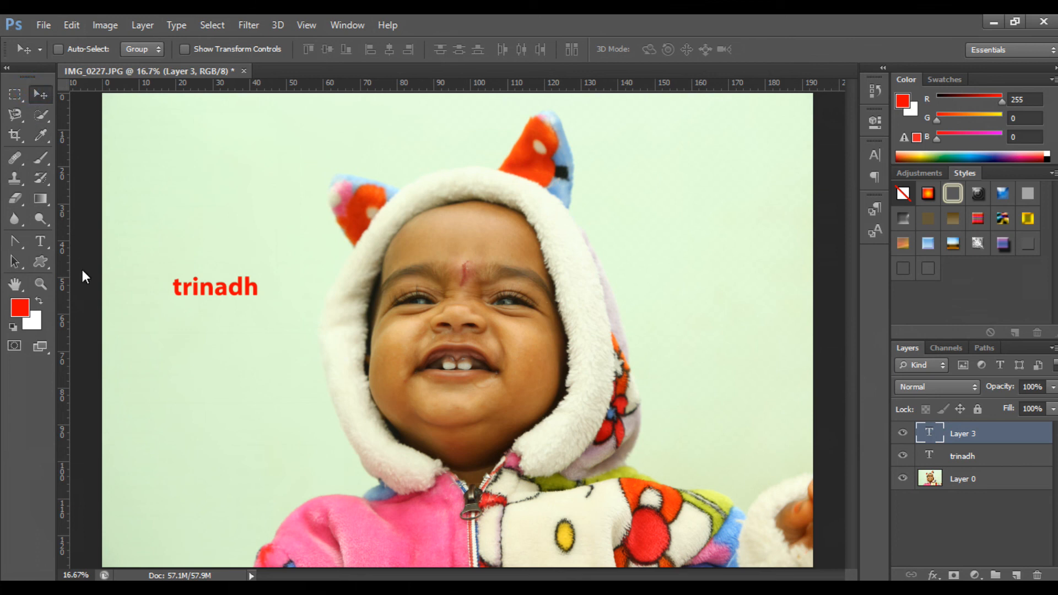
Step: Try the Arc and Arc Lower warp styles on the name text and apply the Arc Upper style
click(42, 242)
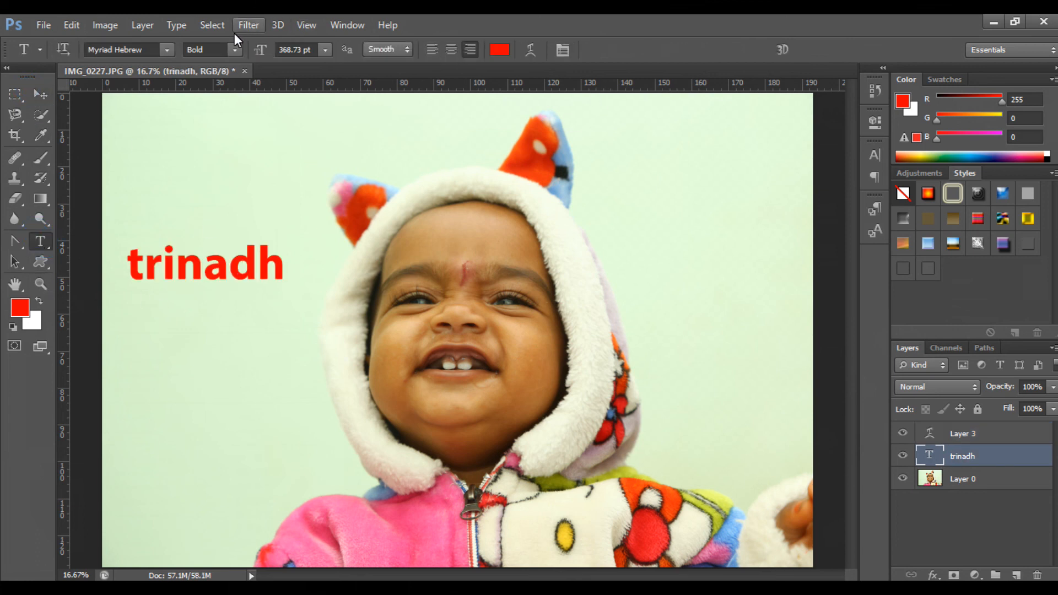
click(531, 50)
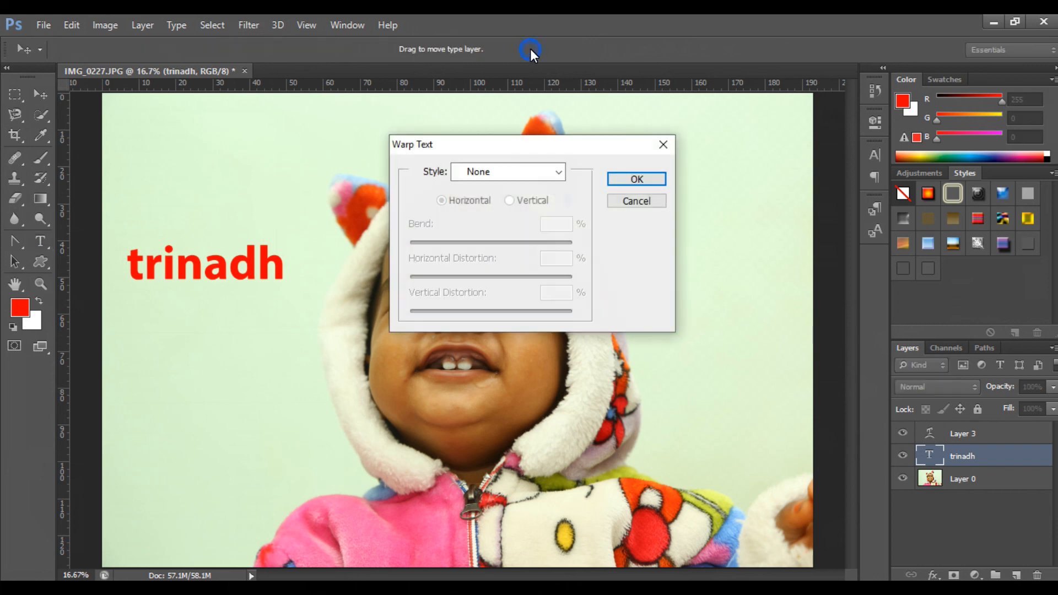
click(545, 180)
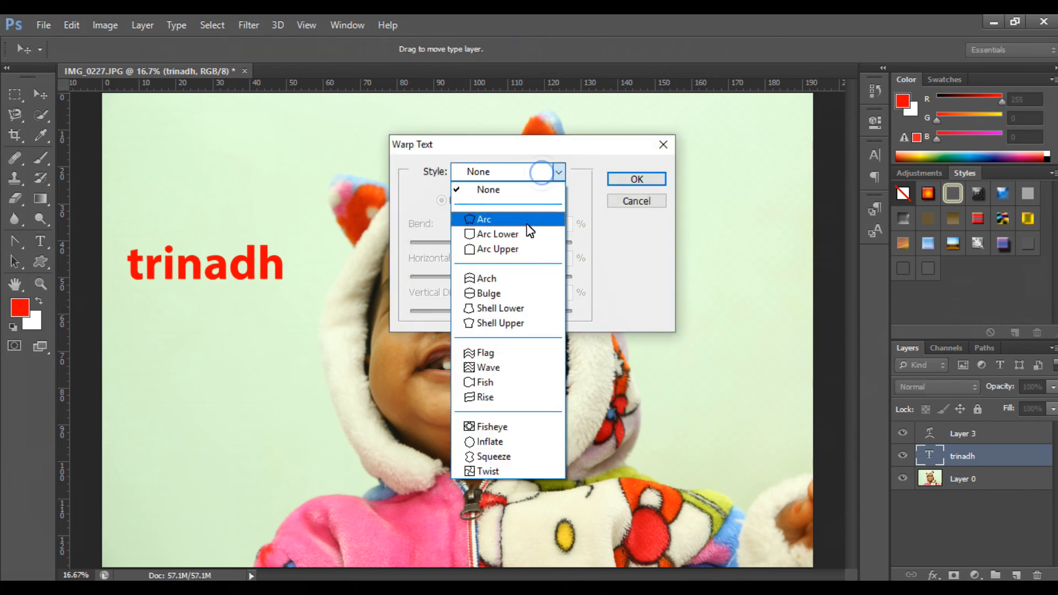
click(537, 219)
click(530, 174)
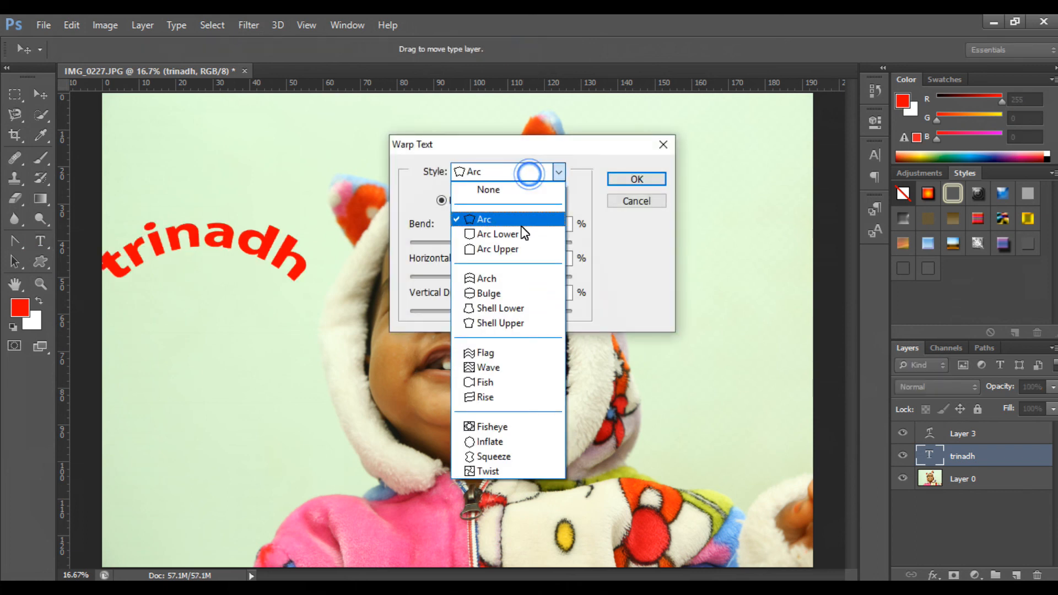
click(520, 234)
click(526, 173)
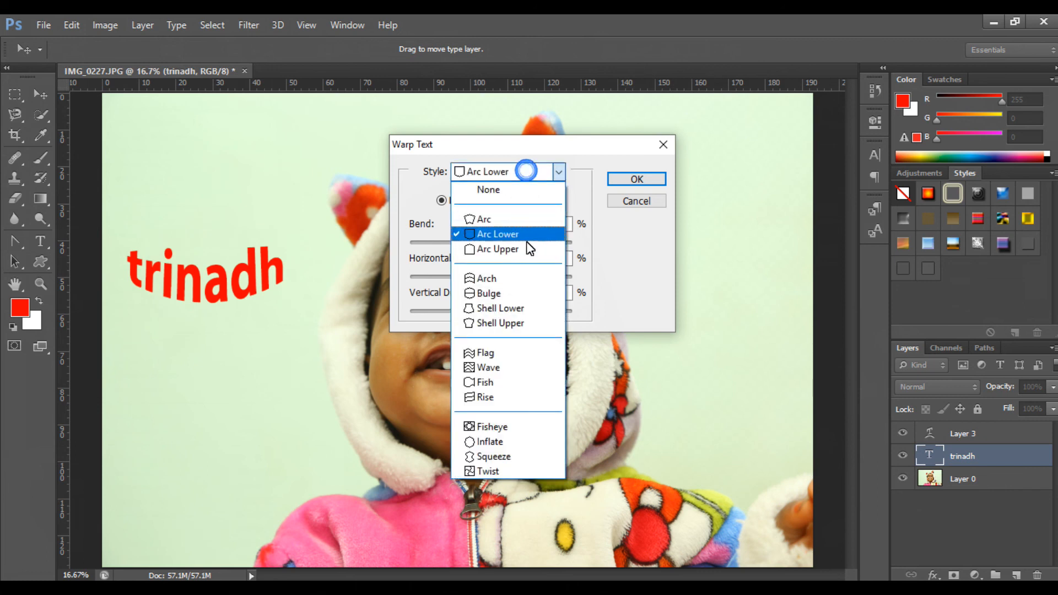
click(525, 246)
click(522, 175)
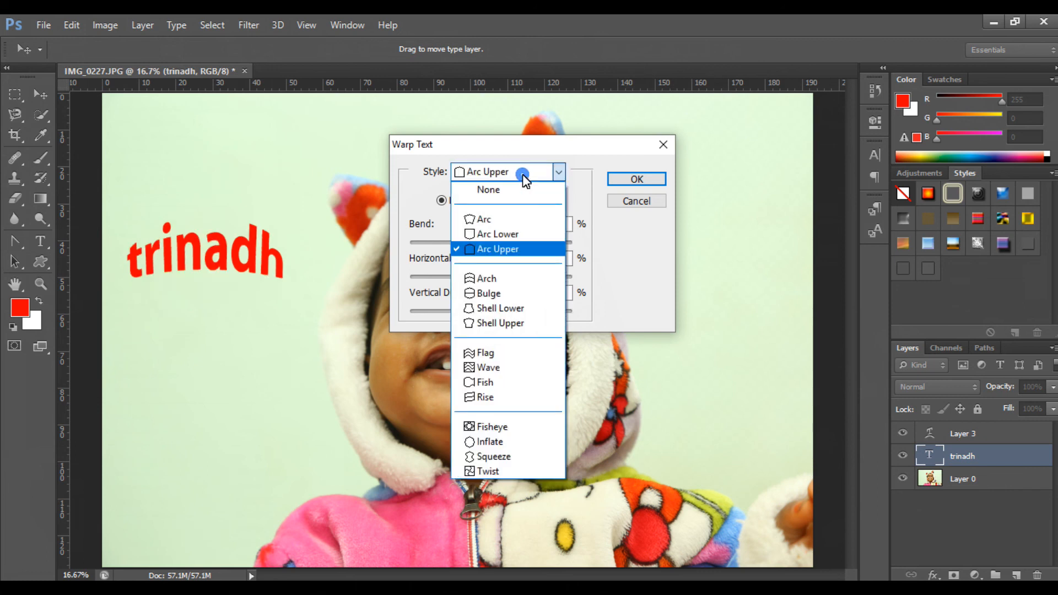
click(522, 175)
click(620, 178)
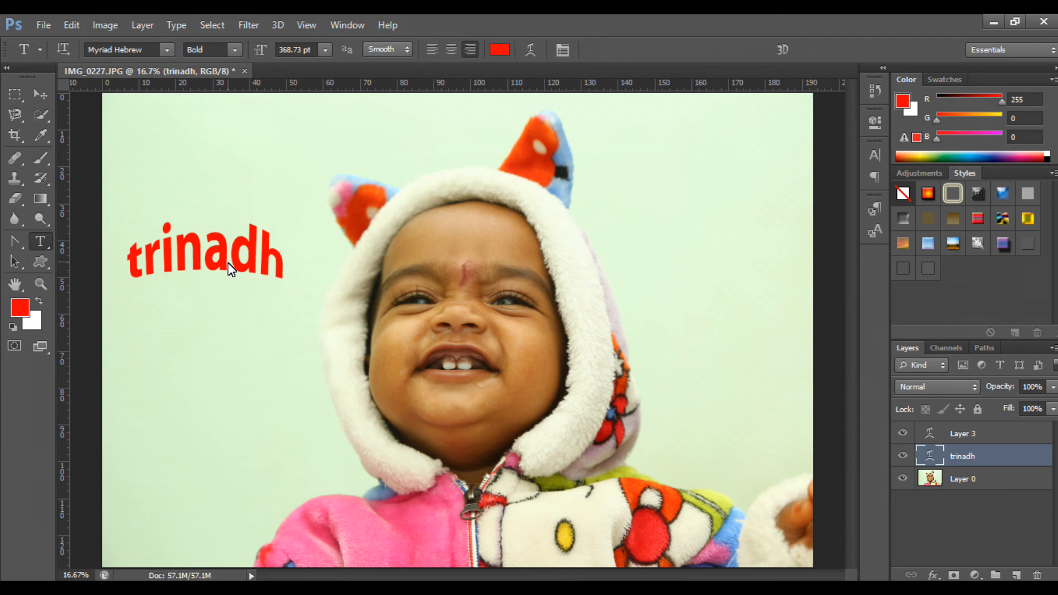
Step: Try skewing the warped name text horizontally to slant it, and cancel the transformation
key(ctrl+t)
right_click(246, 233)
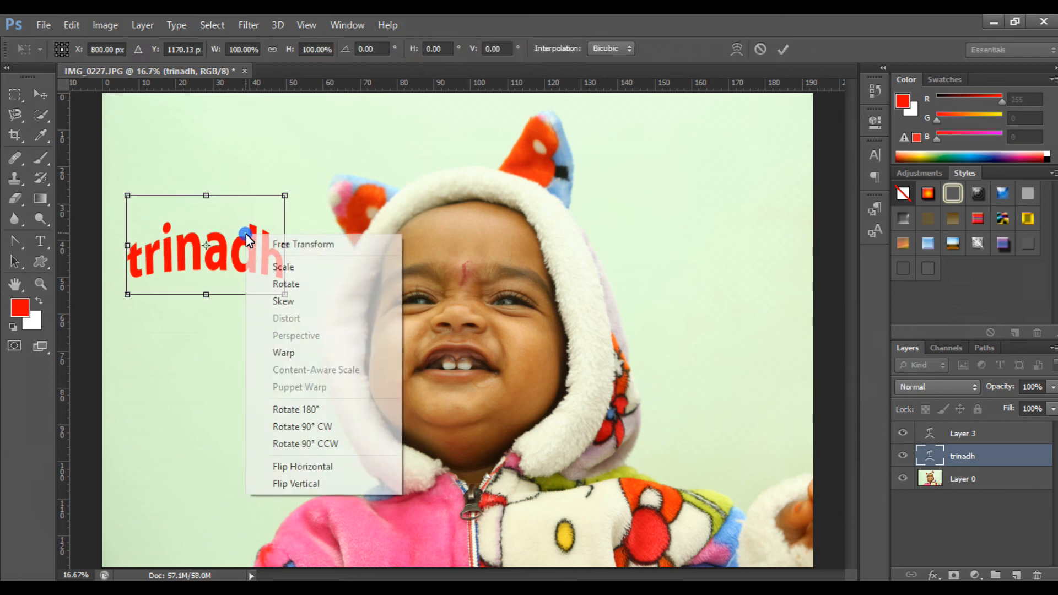
click(322, 304)
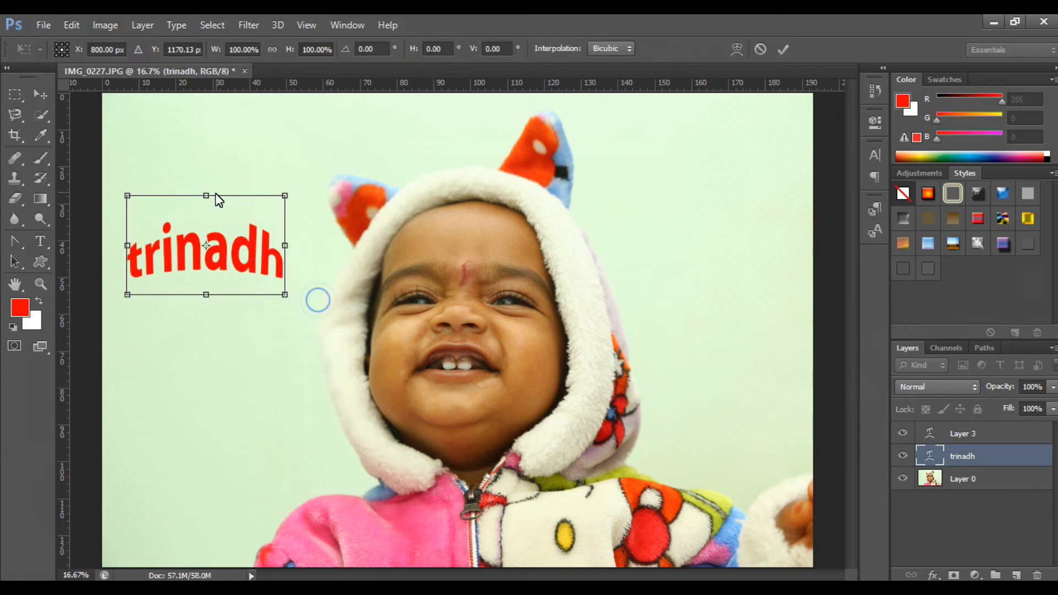
drag(206, 195, 211, 171)
drag(284, 195, 352, 163)
drag(285, 296, 318, 324)
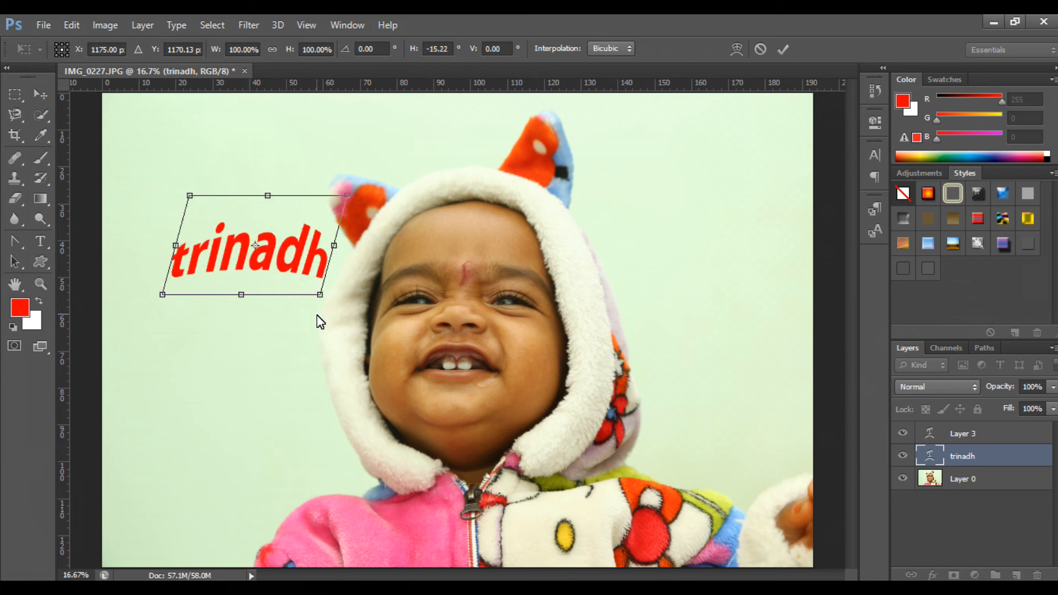
key(Escape)
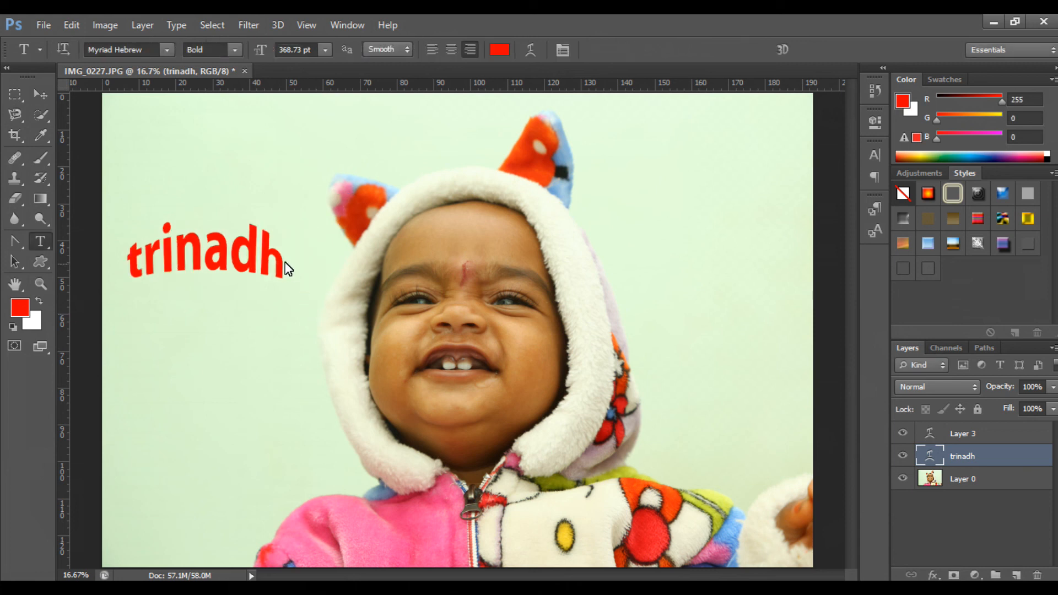
Step: Try the Wave and Flag warp styles on the name text
click(250, 251)
click(530, 50)
click(543, 171)
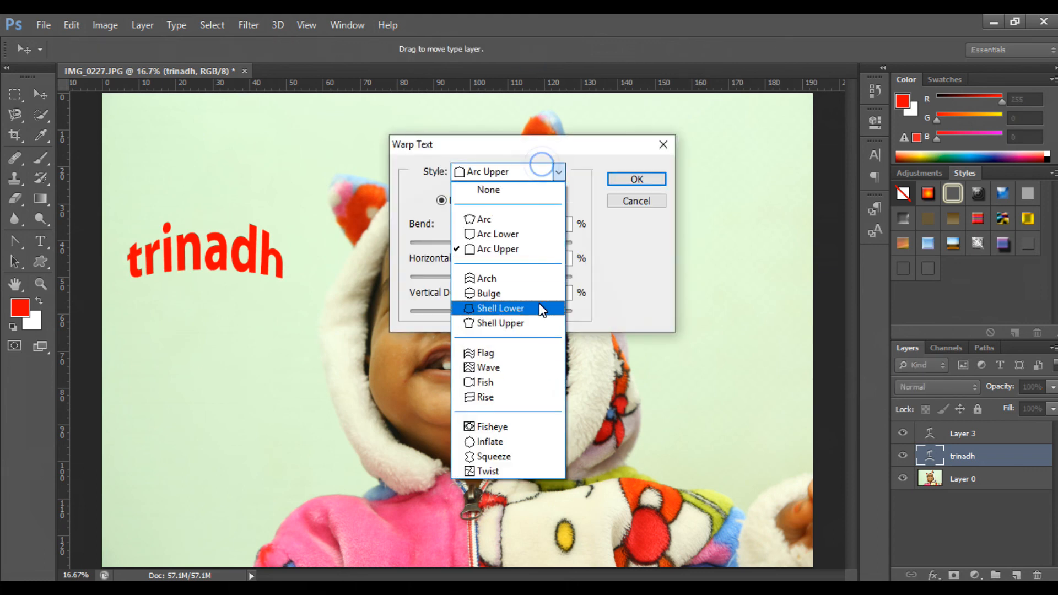
click(525, 367)
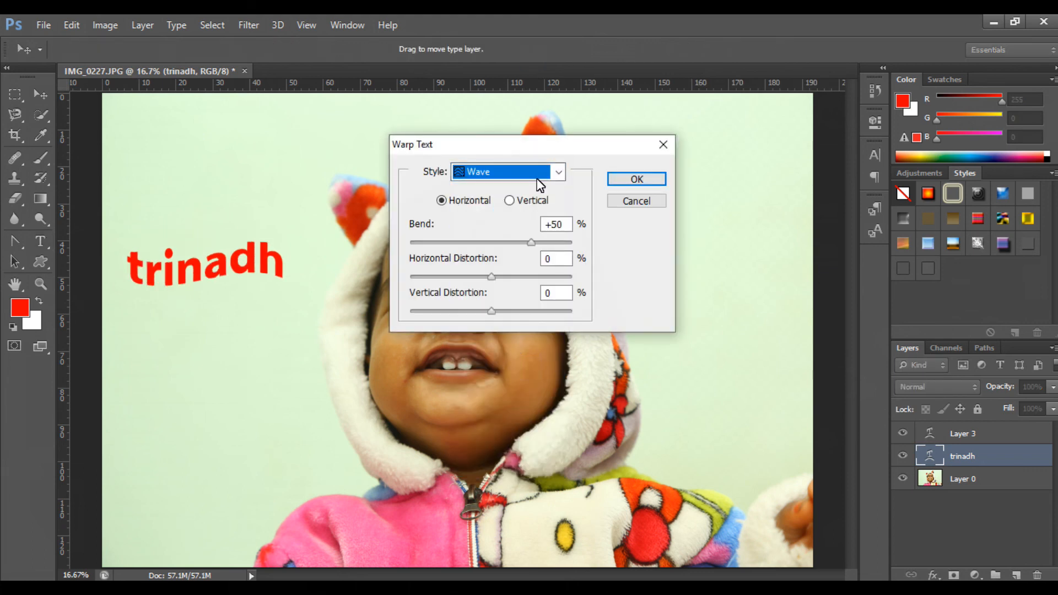
click(538, 173)
click(513, 353)
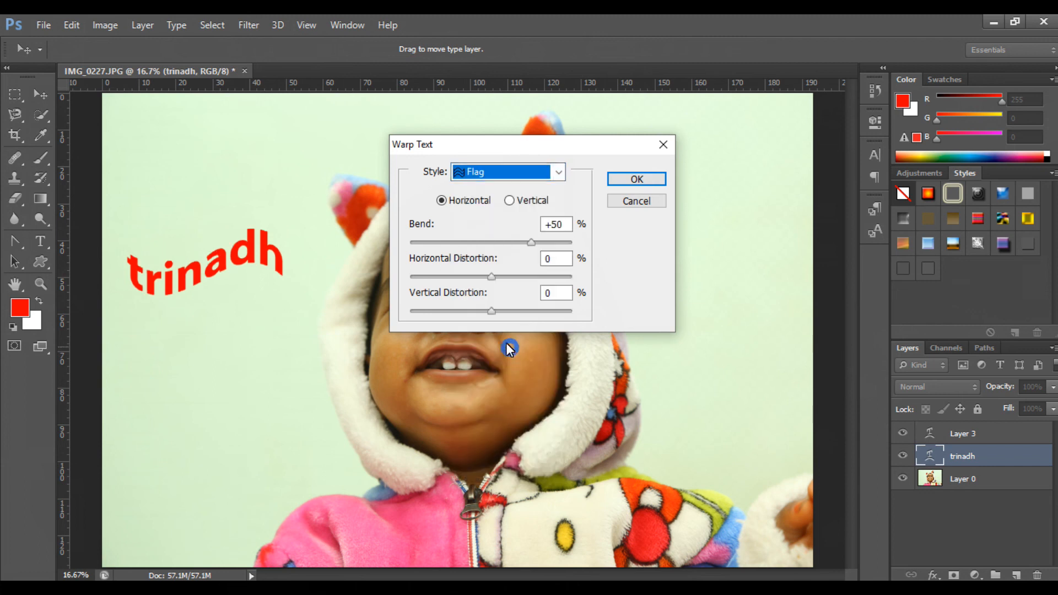
click(634, 180)
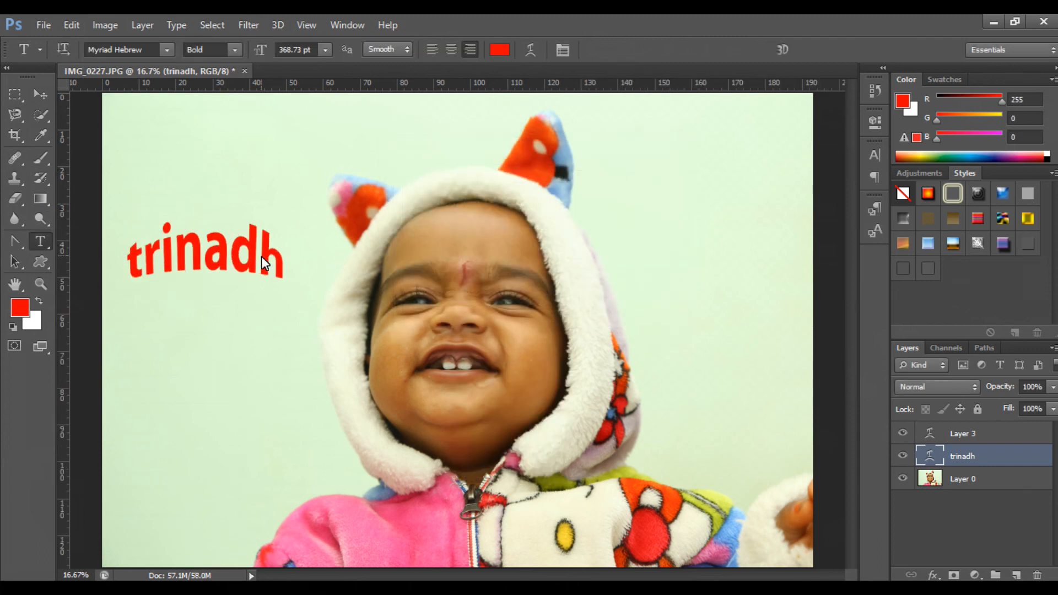
Step: Delete the empty text layer Layer 3 above the name layer
key(v)
right_click(277, 263)
click(303, 270)
click(972, 433)
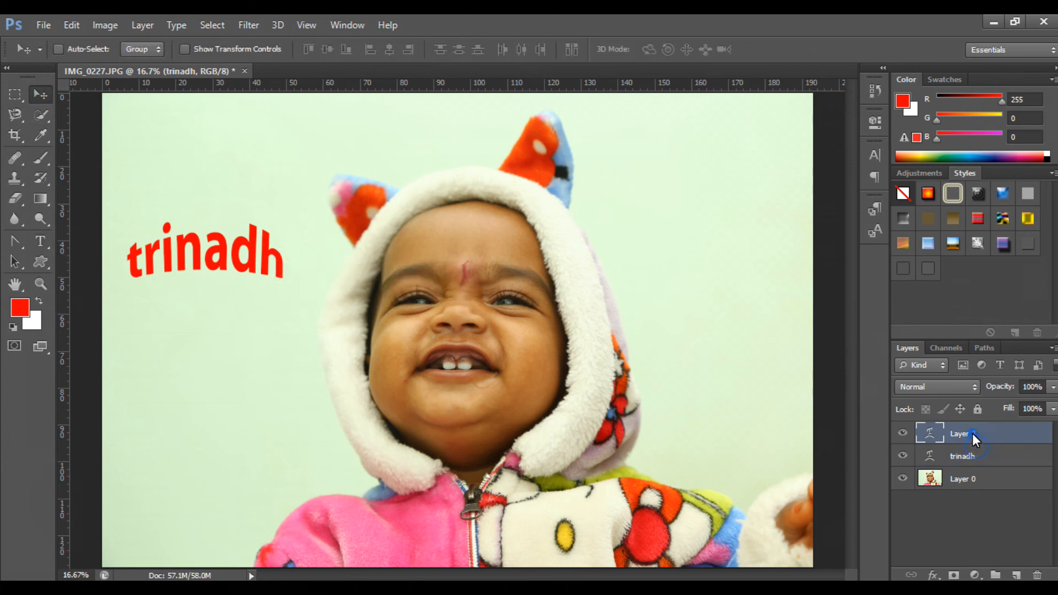
key(Delete)
Step: Apply Bevel & Emboss, Inner Glow, Satin, Color Overlay, Pattern Overlay and Drop Shadow layer effects to the name text
right_click(968, 431)
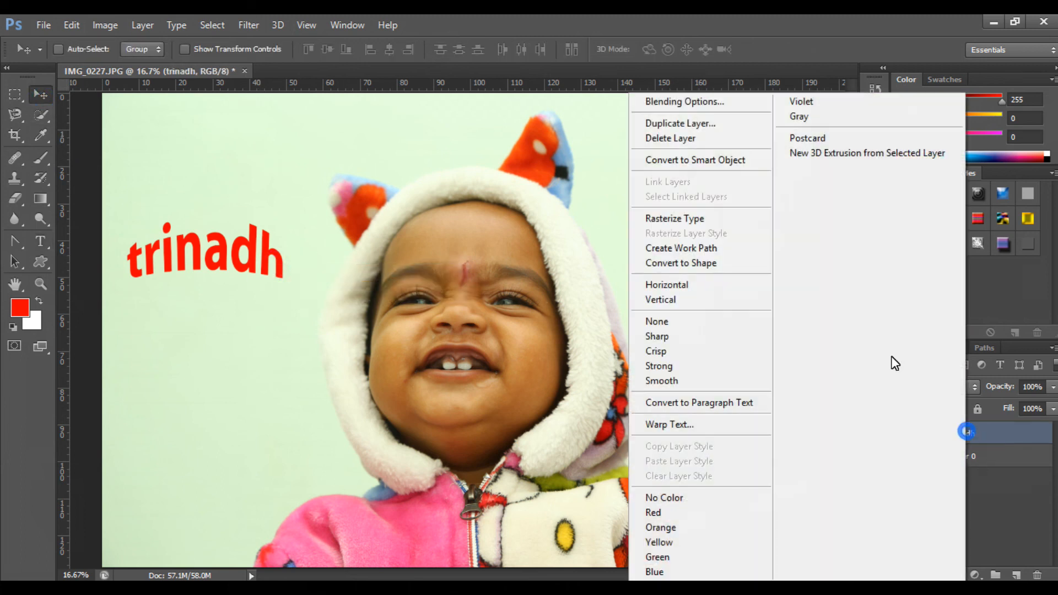
click(689, 100)
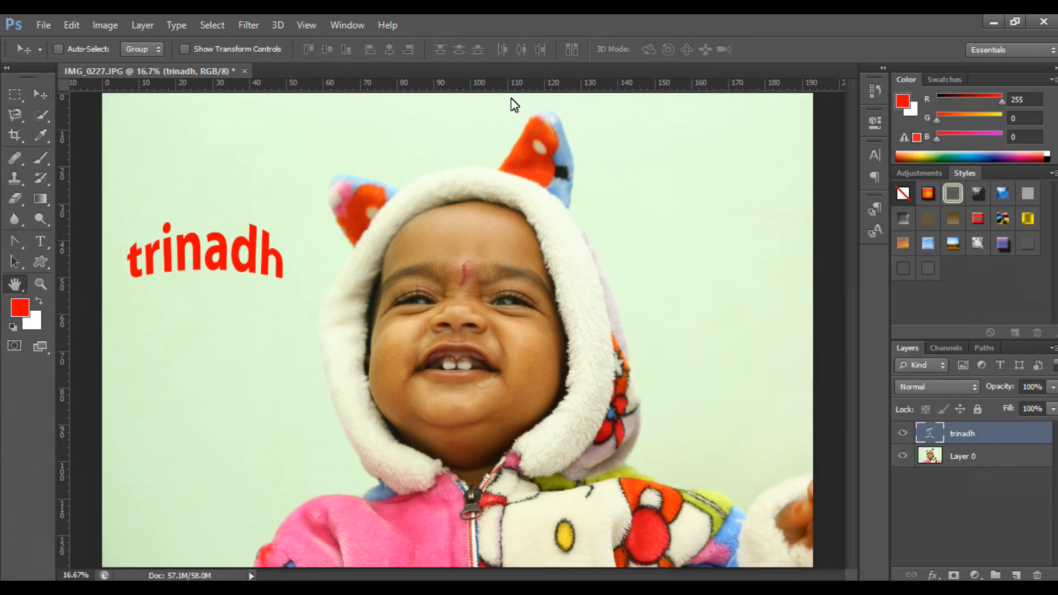
drag(527, 211, 732, 194)
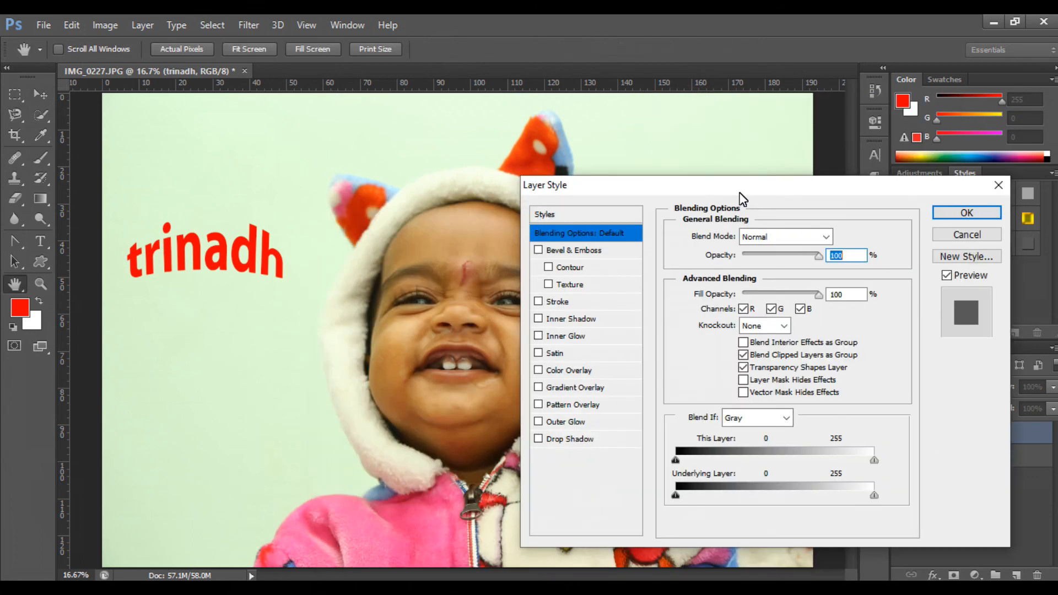
drag(657, 192, 693, 144)
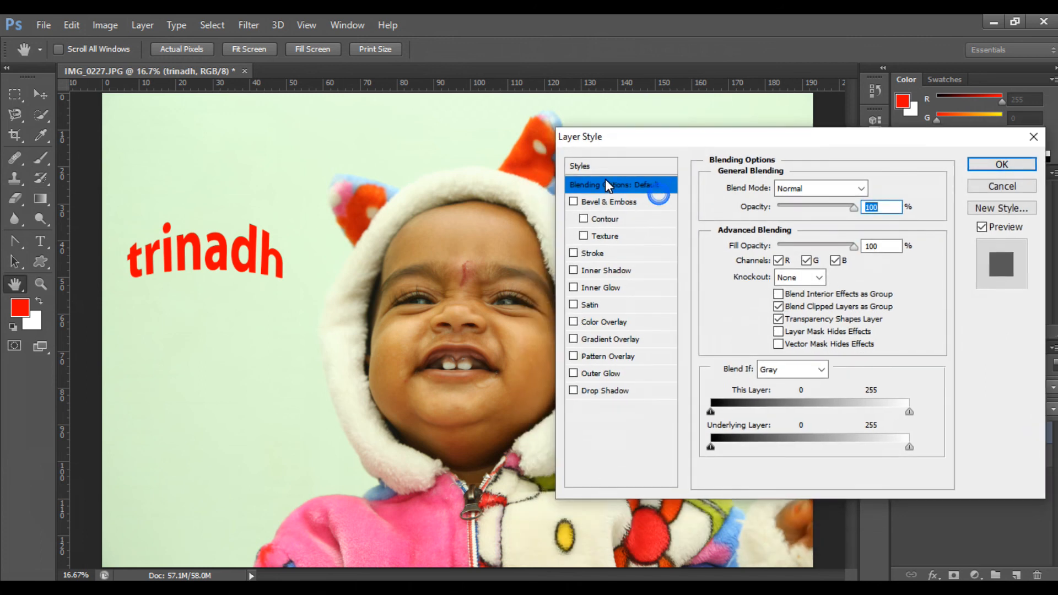
click(573, 203)
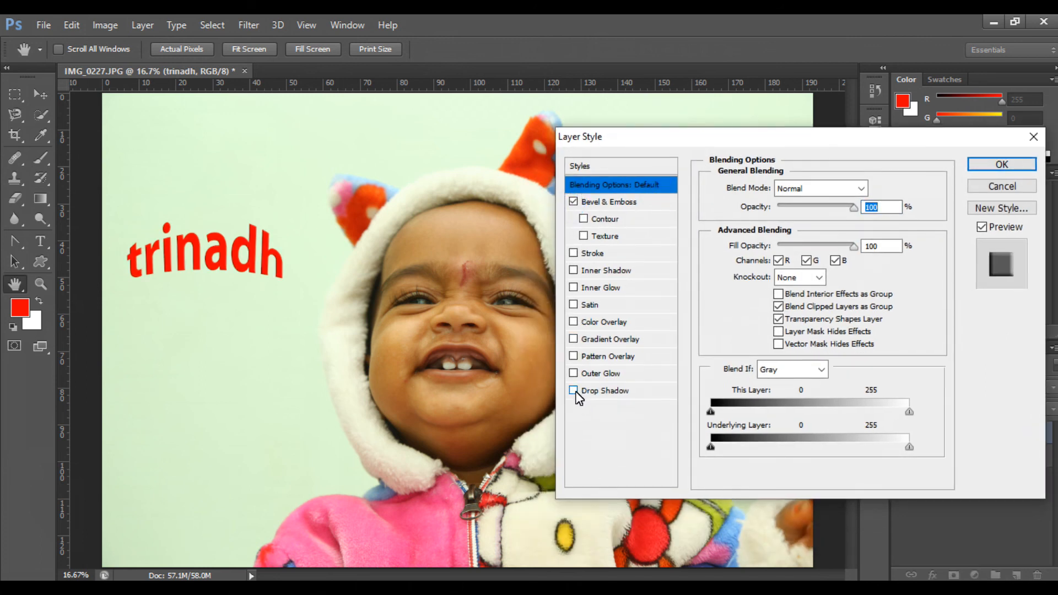
click(574, 390)
click(573, 356)
click(574, 339)
click(573, 322)
click(573, 339)
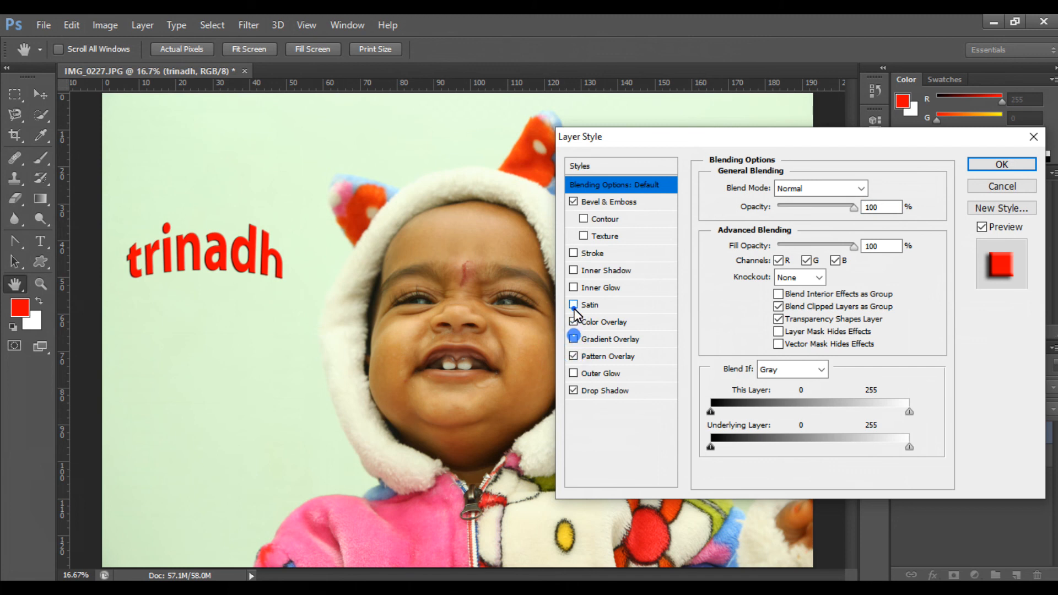
click(574, 304)
click(573, 287)
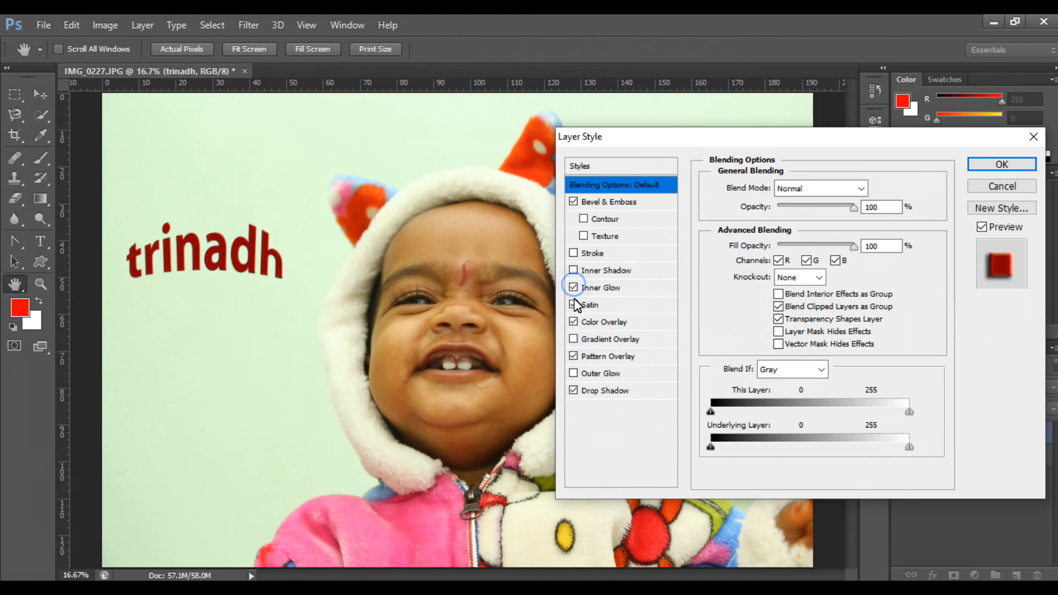
click(992, 166)
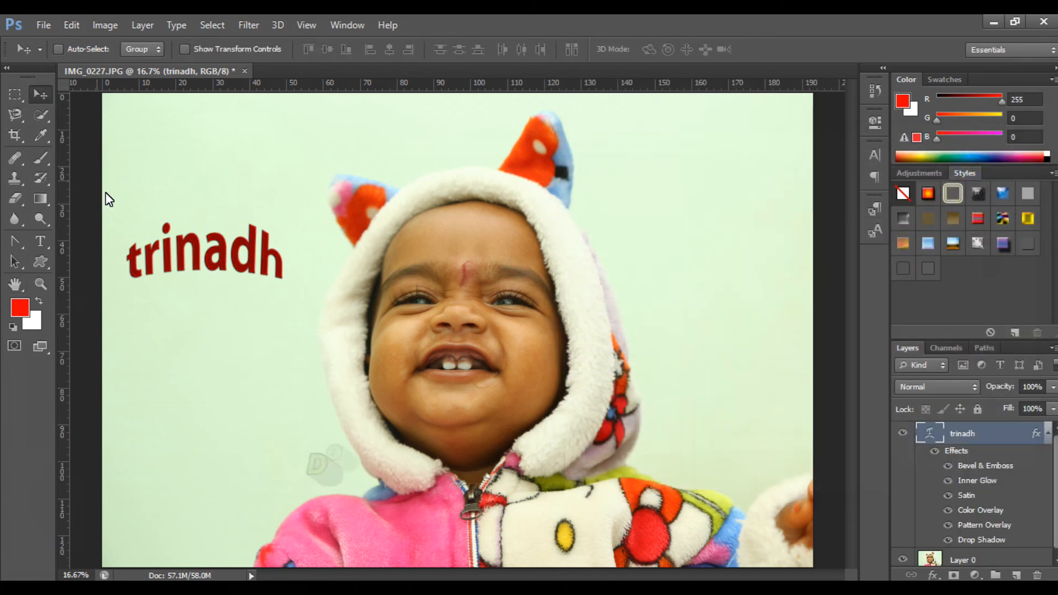
Step: Scale the name text proportionally to about 228% and move it over the top of the child's hood
key(ctrl+t)
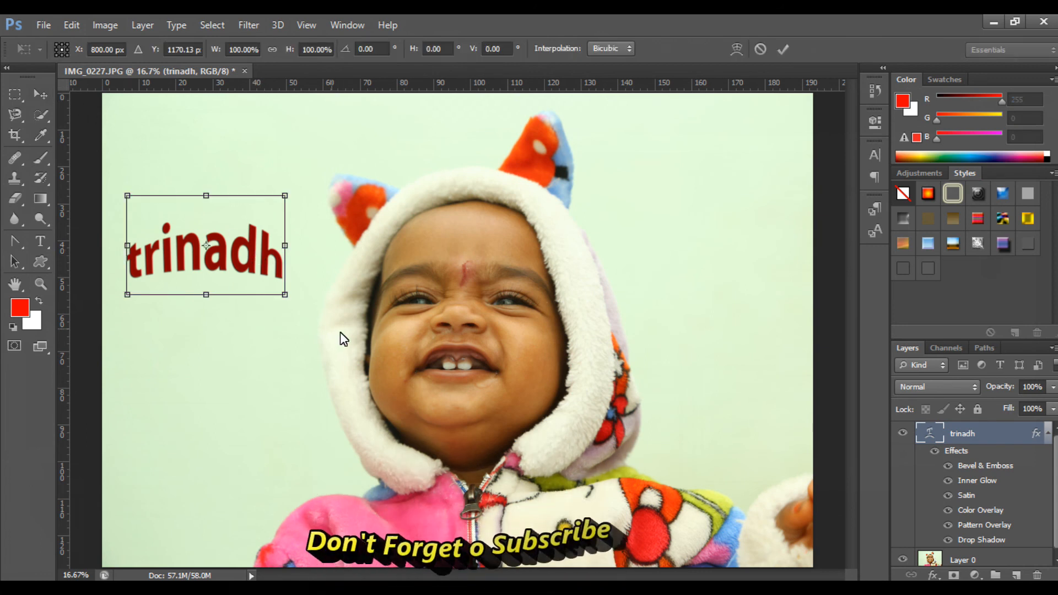
drag(285, 294, 488, 423)
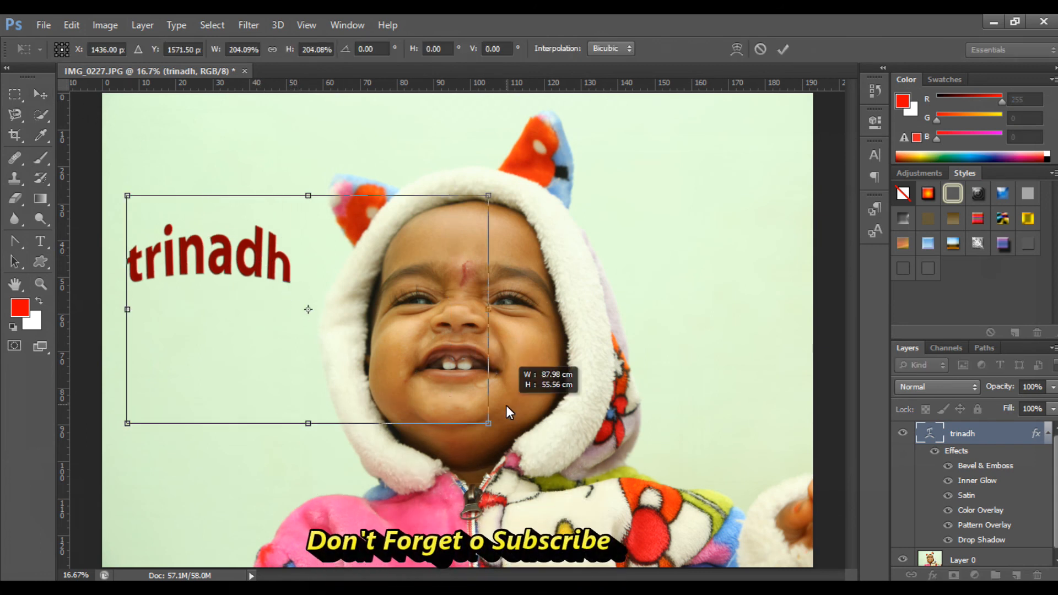
drag(375, 318, 524, 174)
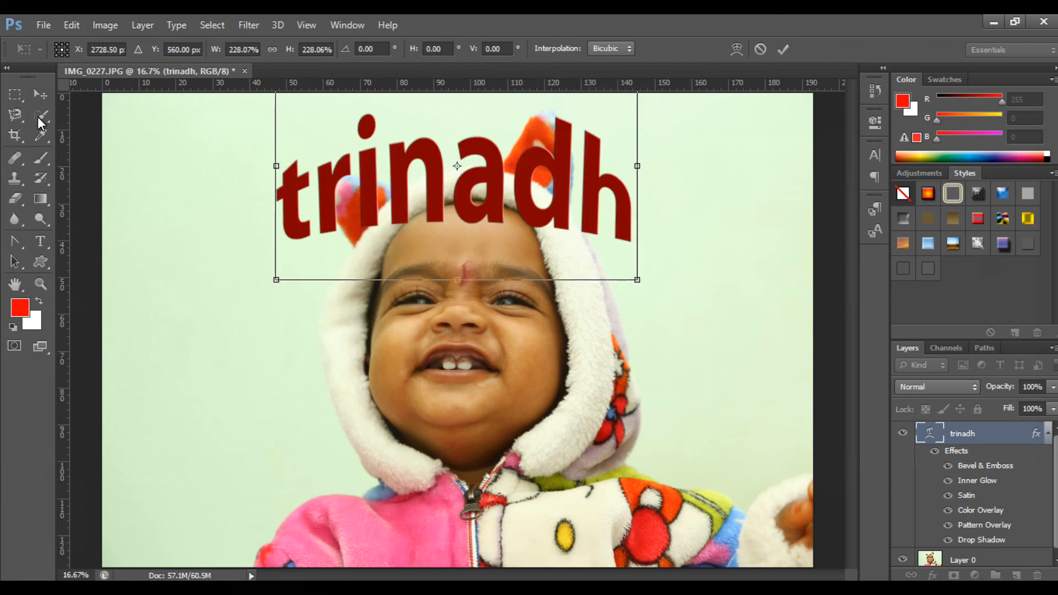
click(54, 262)
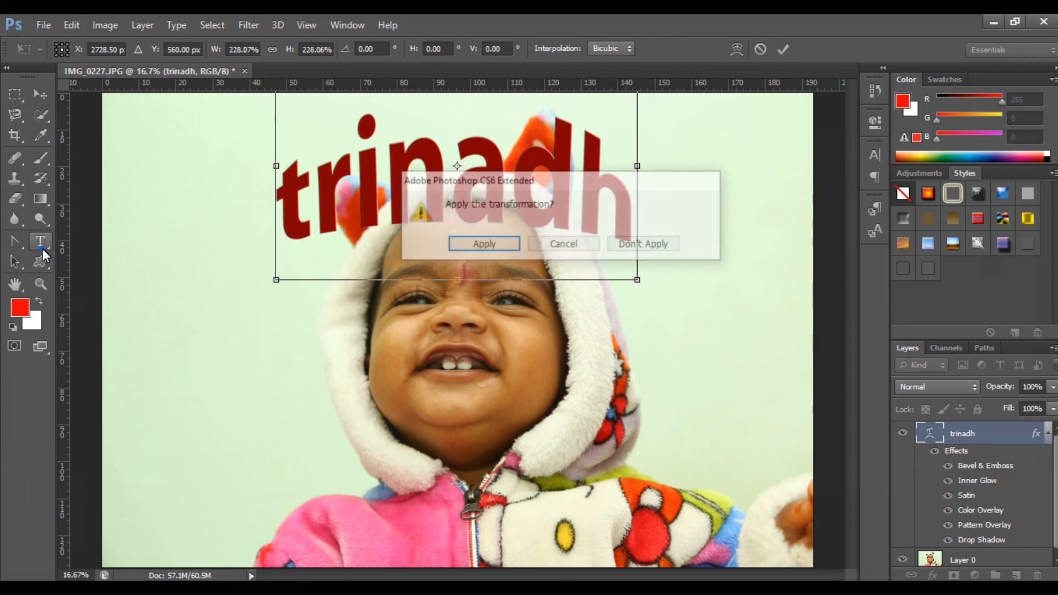
key(Escape)
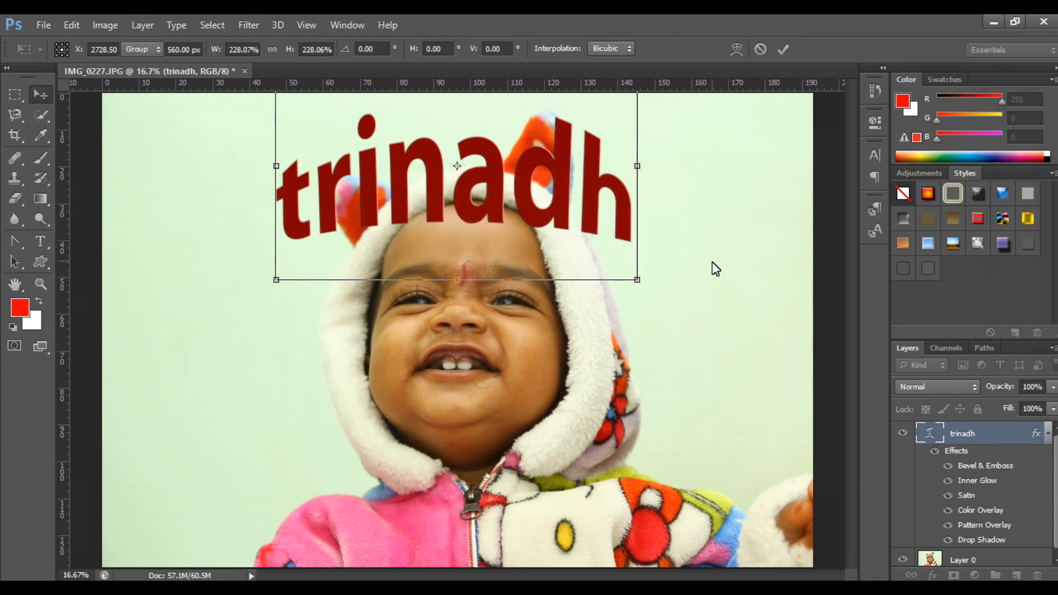
key(Return)
Step: Change the name text's warp style to Arch so it curves over the hood
click(43, 242)
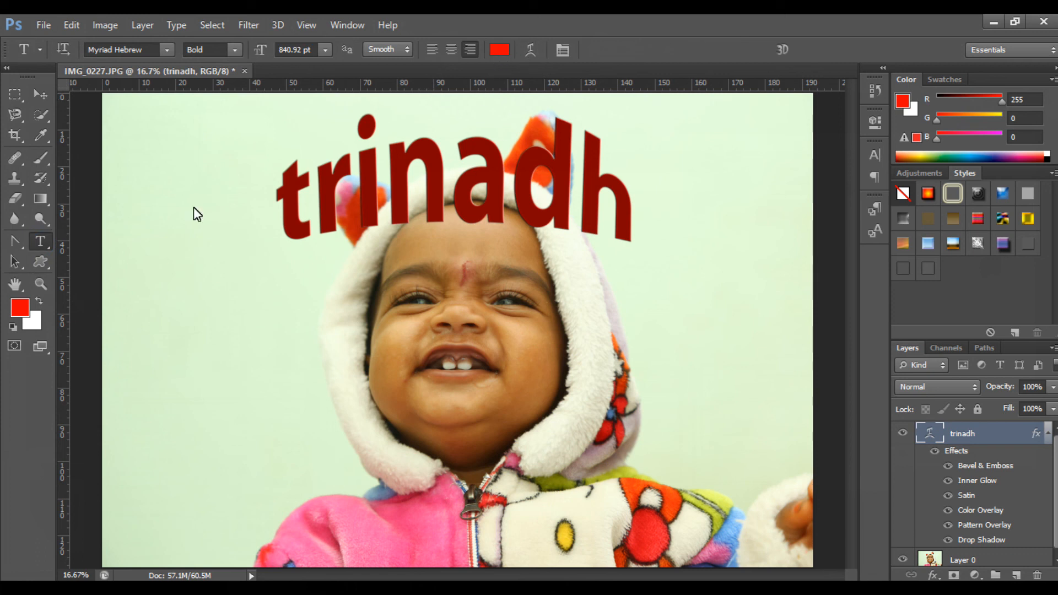
click(538, 47)
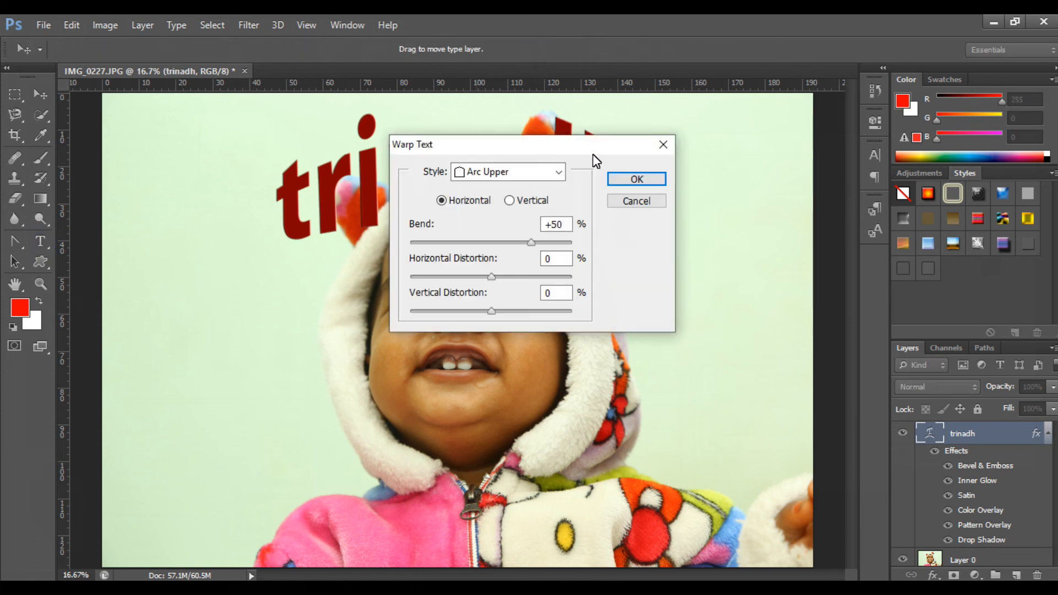
click(518, 174)
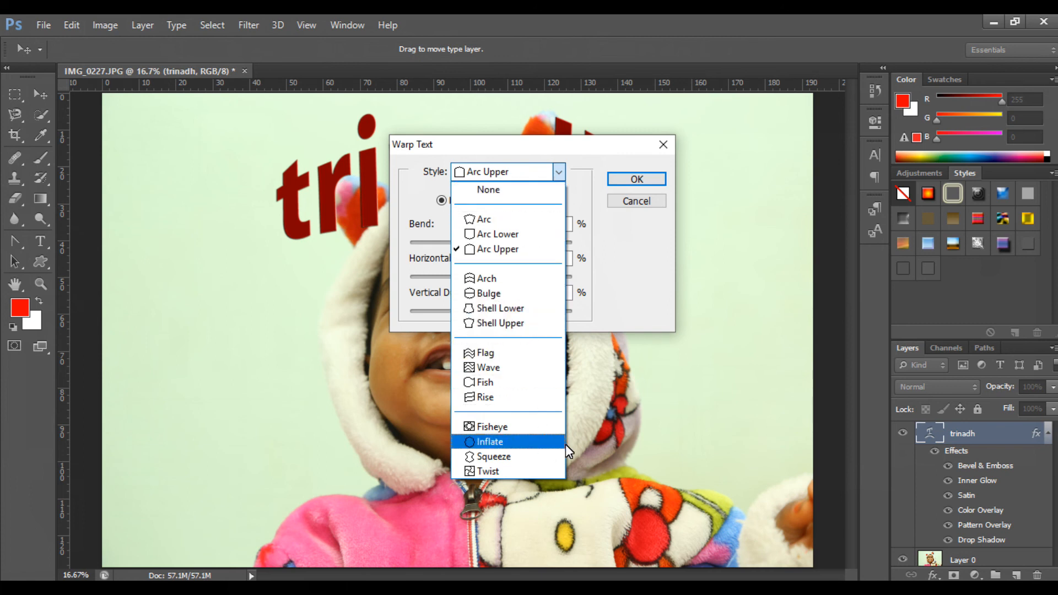
click(518, 283)
click(637, 179)
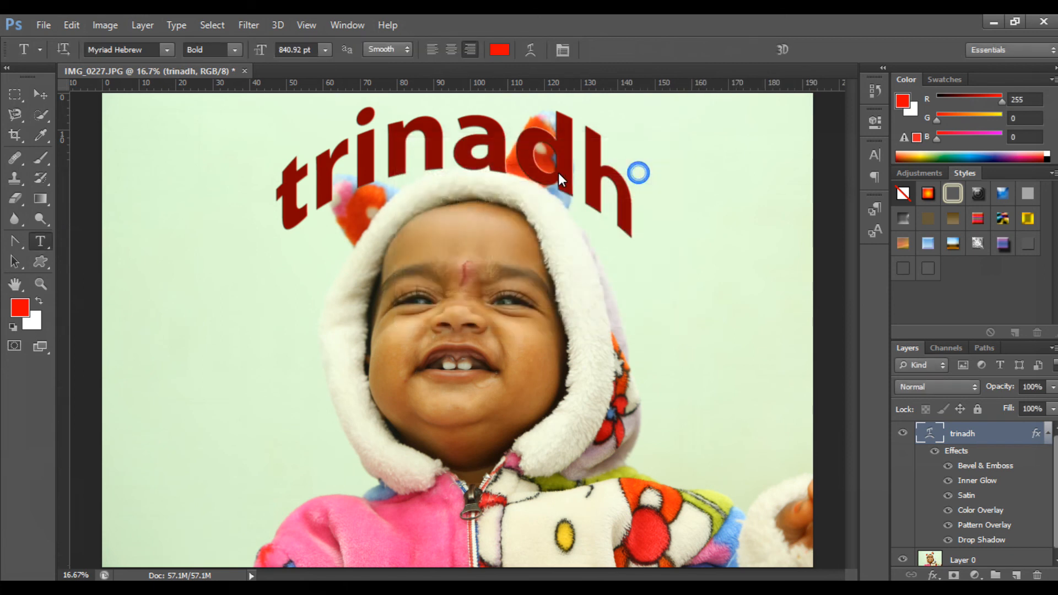
Step: Increase the bend of the name text's Arch warp to about 72.6% and move the text down onto the child's hood
click(587, 153)
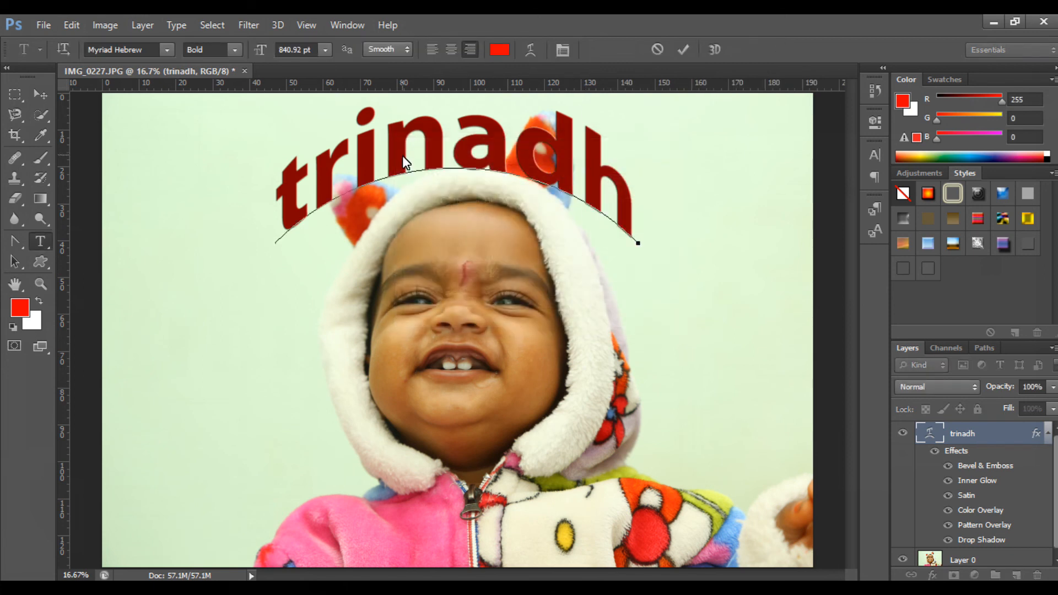
key(ctrl+t)
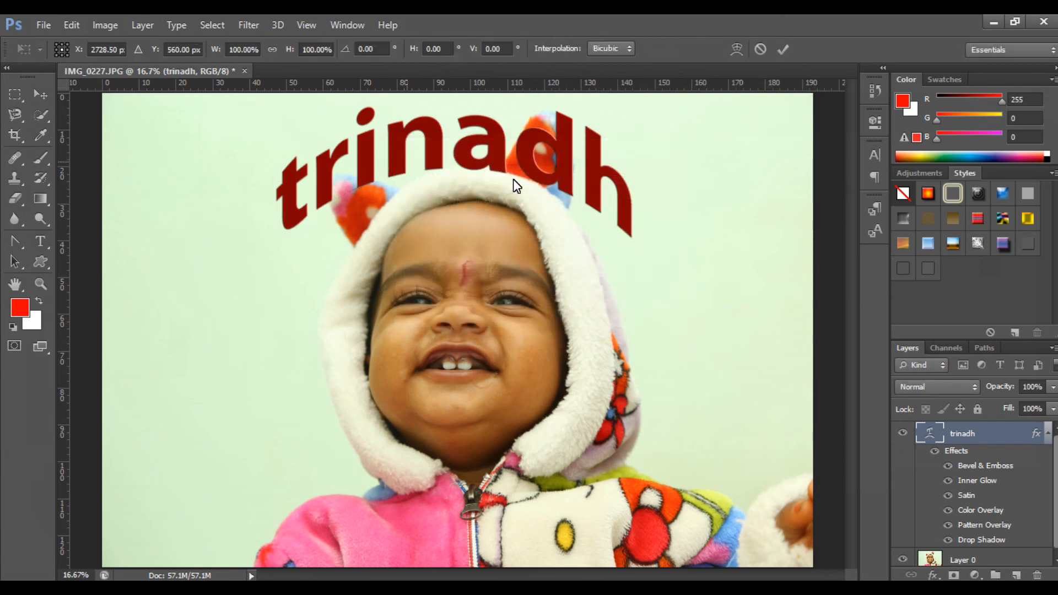
right_click(513, 172)
click(606, 291)
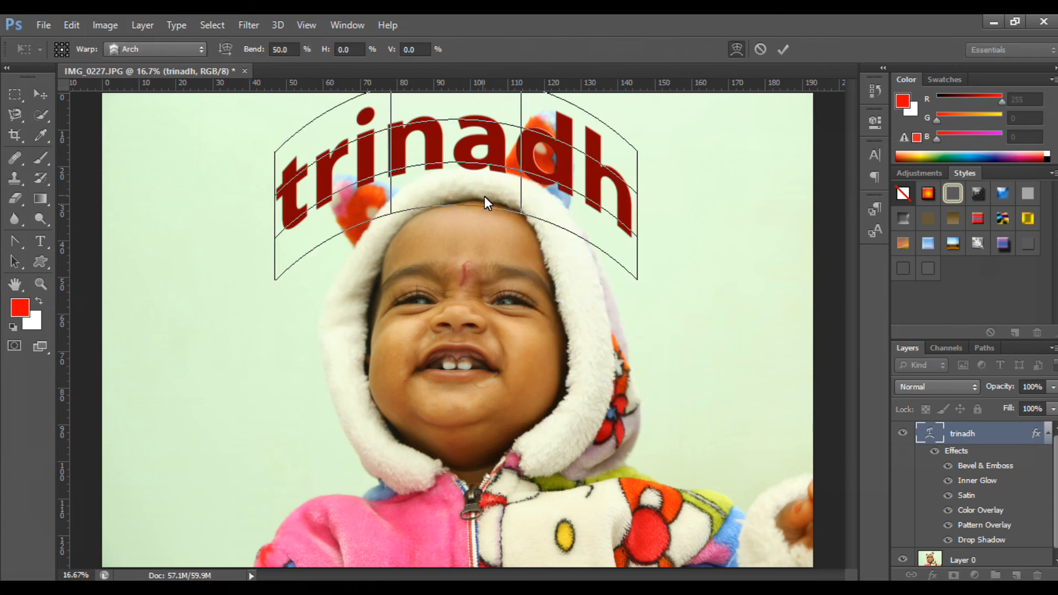
drag(458, 204, 458, 66)
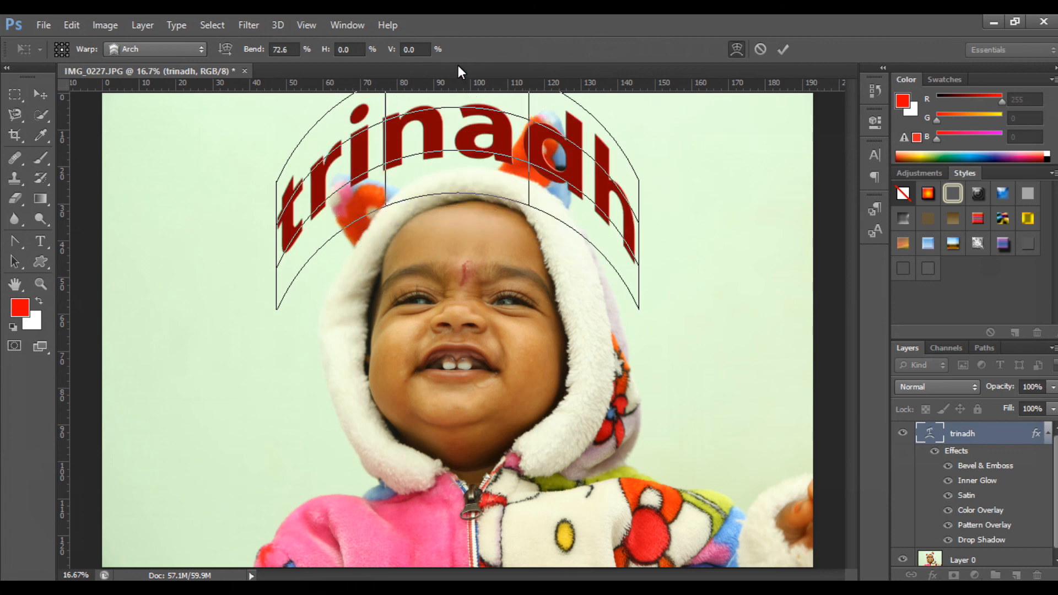
key(Return)
click(42, 95)
drag(465, 172, 472, 197)
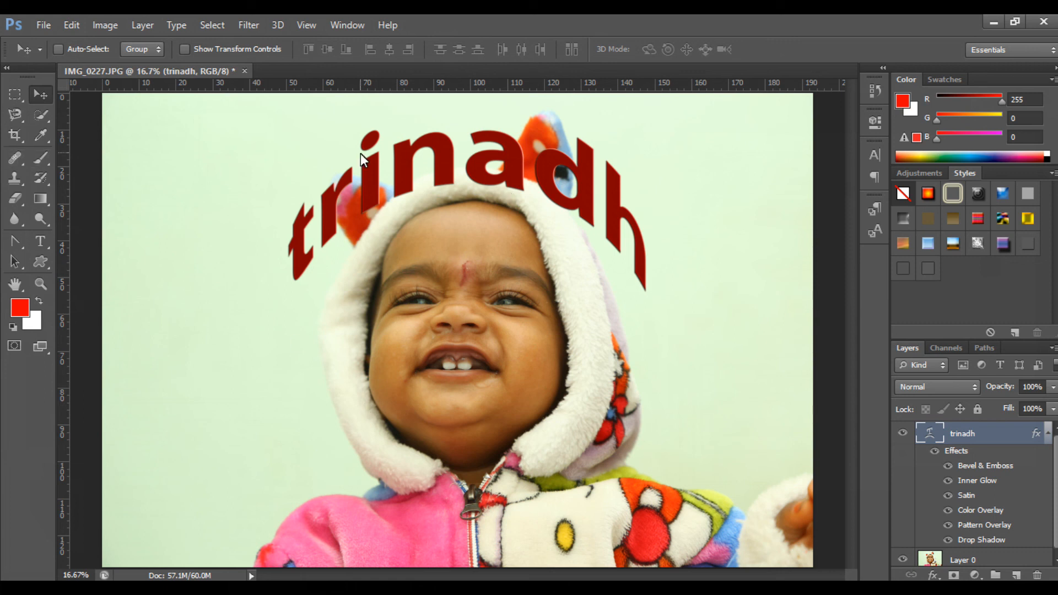
Step: Delete the arched name text layer above the photo layer
key(ctrl+t)
key(Return)
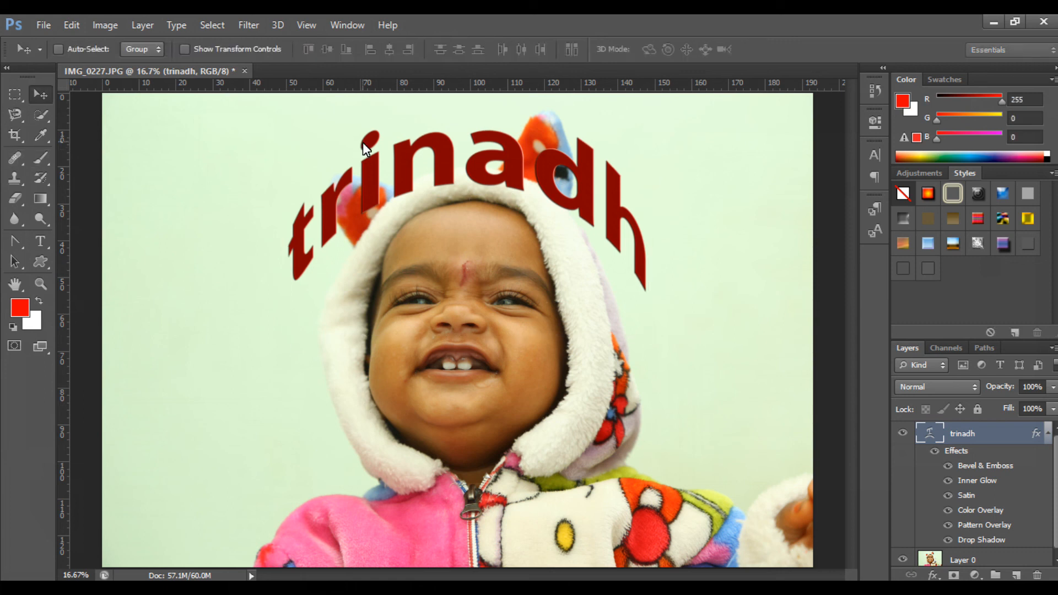
key(Delete)
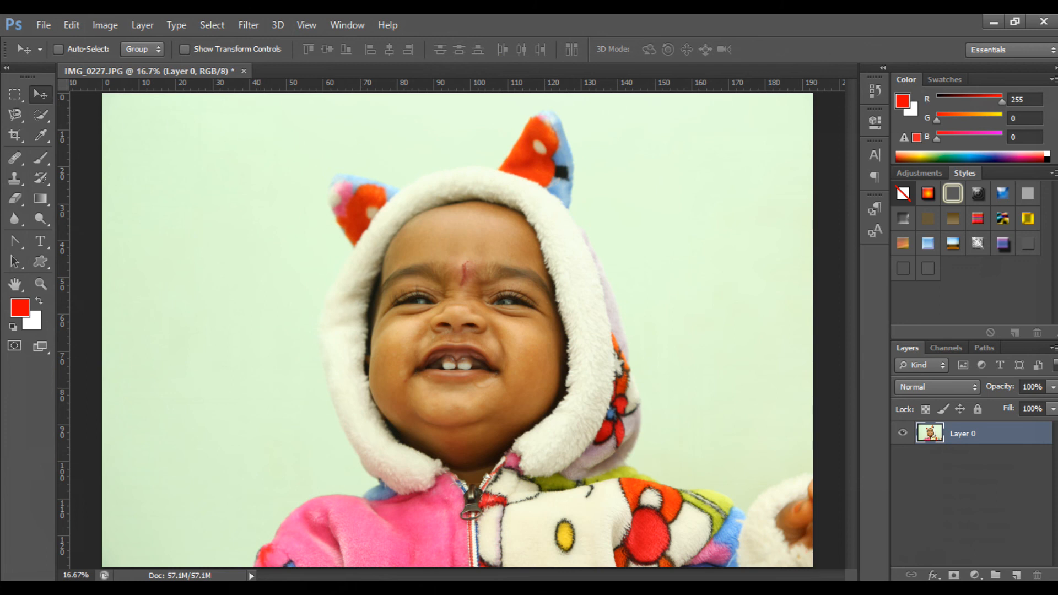
Step: Add horizontal red 200 pt text "tertet" on the background beside the hood and move it about 16.3 cm right and 9.95 cm down
click(38, 240)
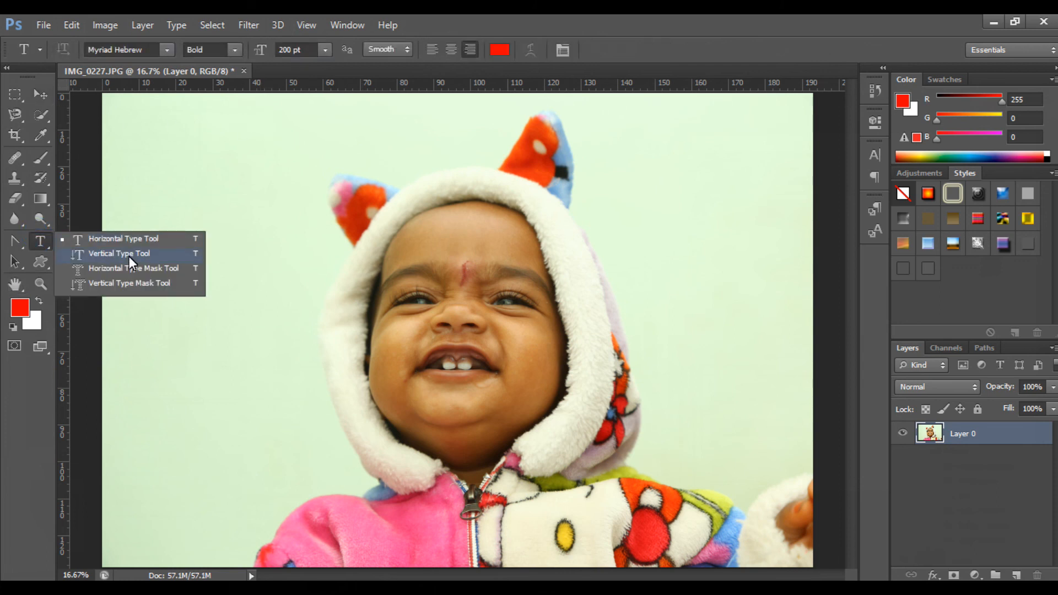
click(130, 249)
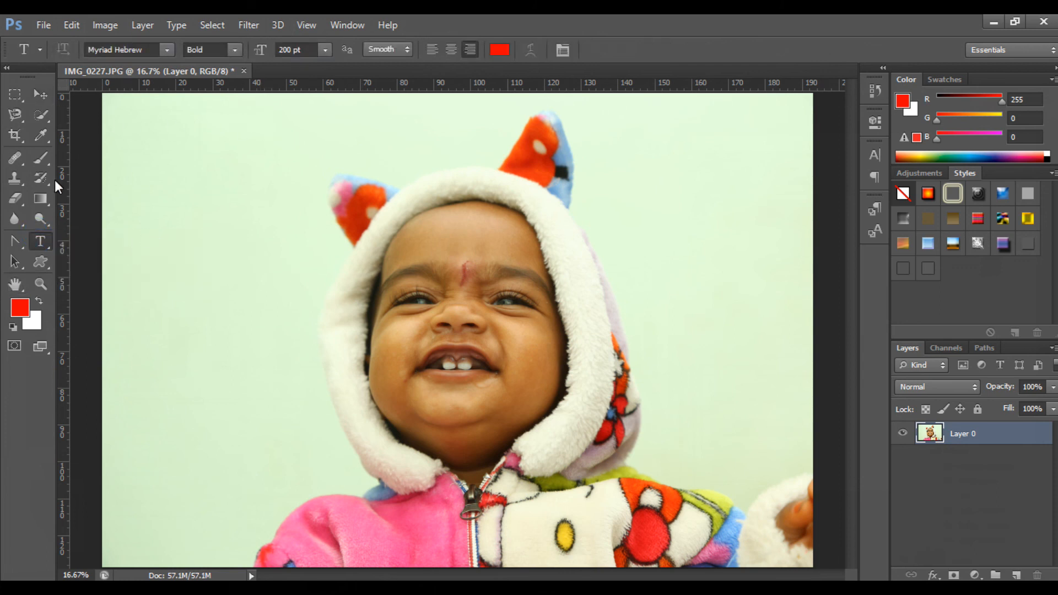
click(175, 233)
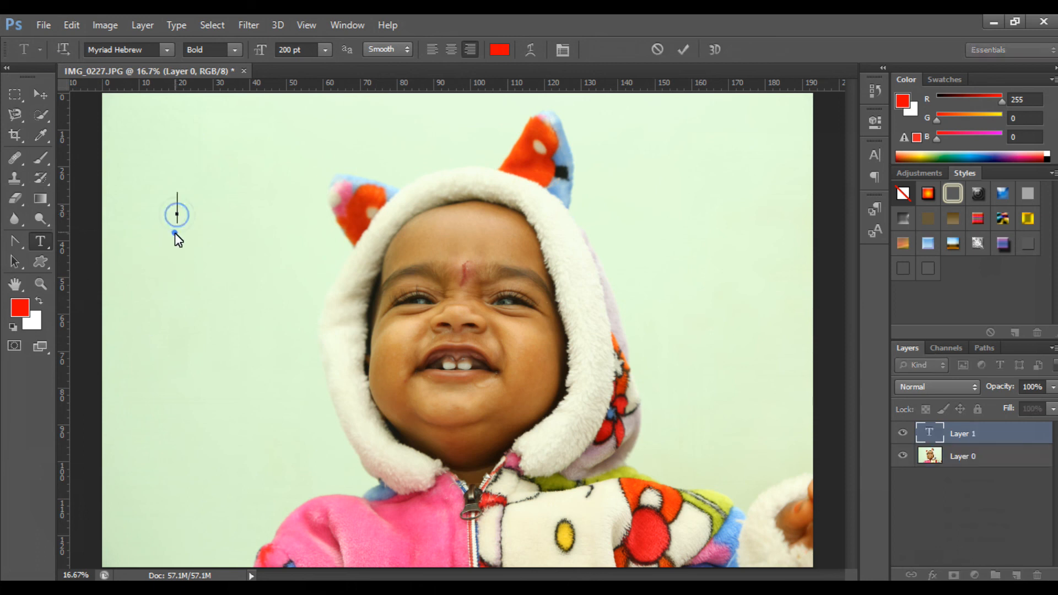
text(tertet)
click(43, 95)
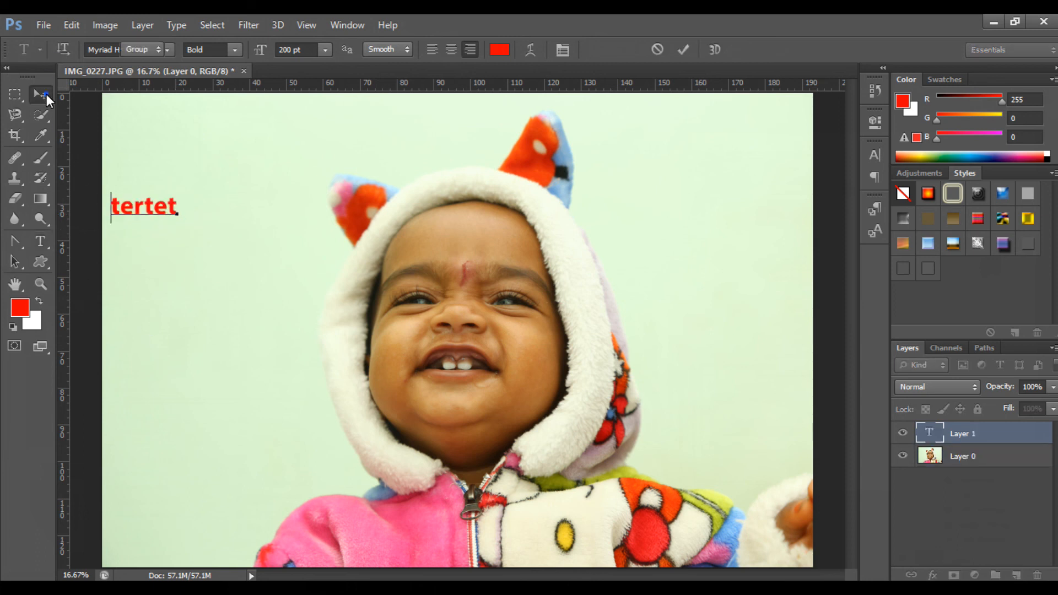
drag(167, 210, 227, 247)
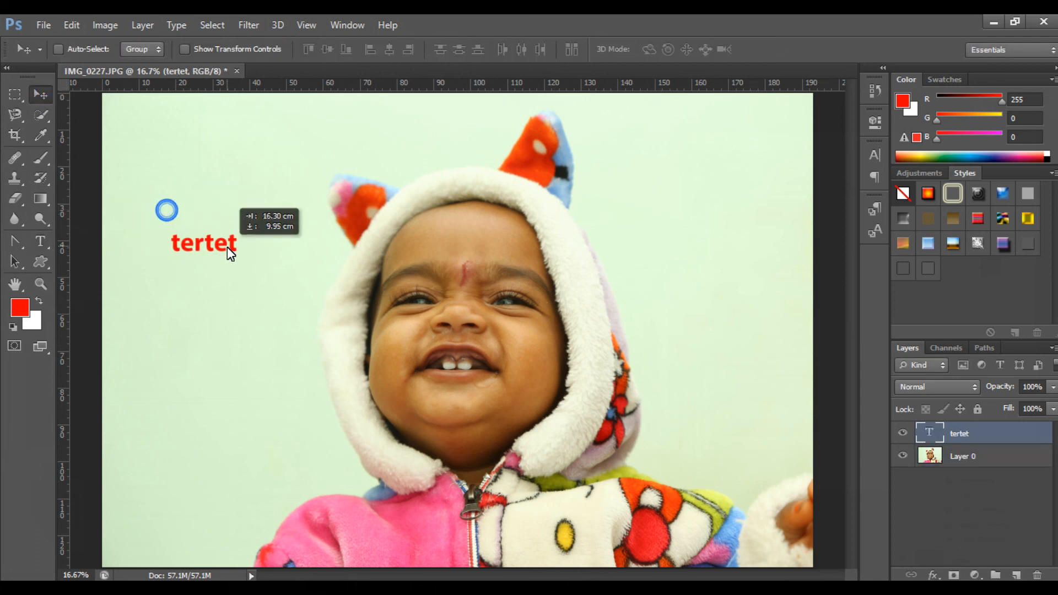
Step: Replace the text "tertet" with the child's name
click(39, 241)
click(196, 241)
drag(173, 243, 265, 247)
key(Left)
key(ctrl+a)
text(trinadh)
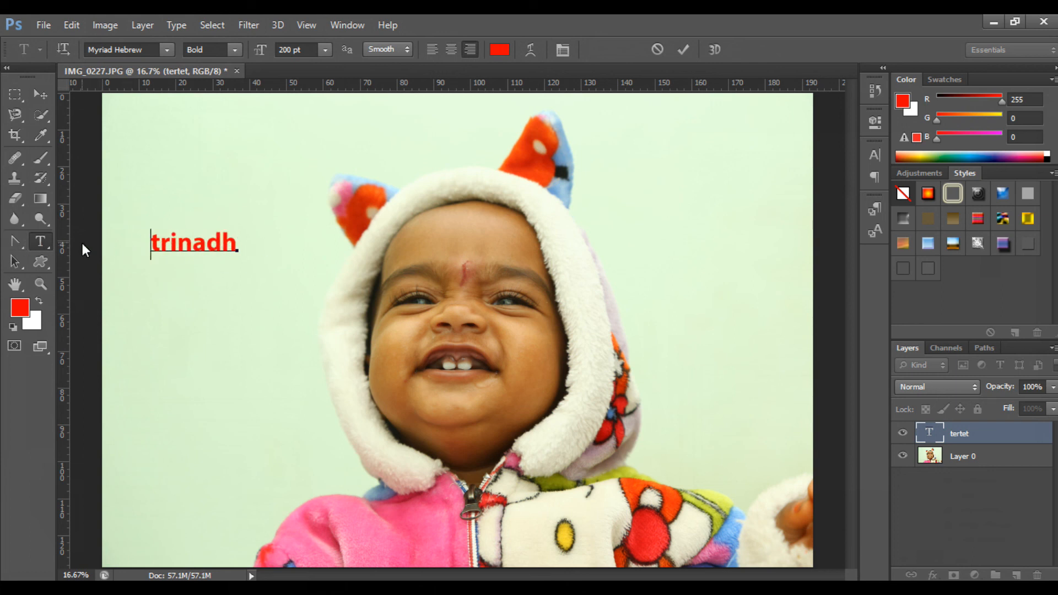
Step: Add the text "erterterter" below the name using the Vertical Type tool
right_click(40, 241)
click(121, 251)
right_click(40, 241)
click(97, 260)
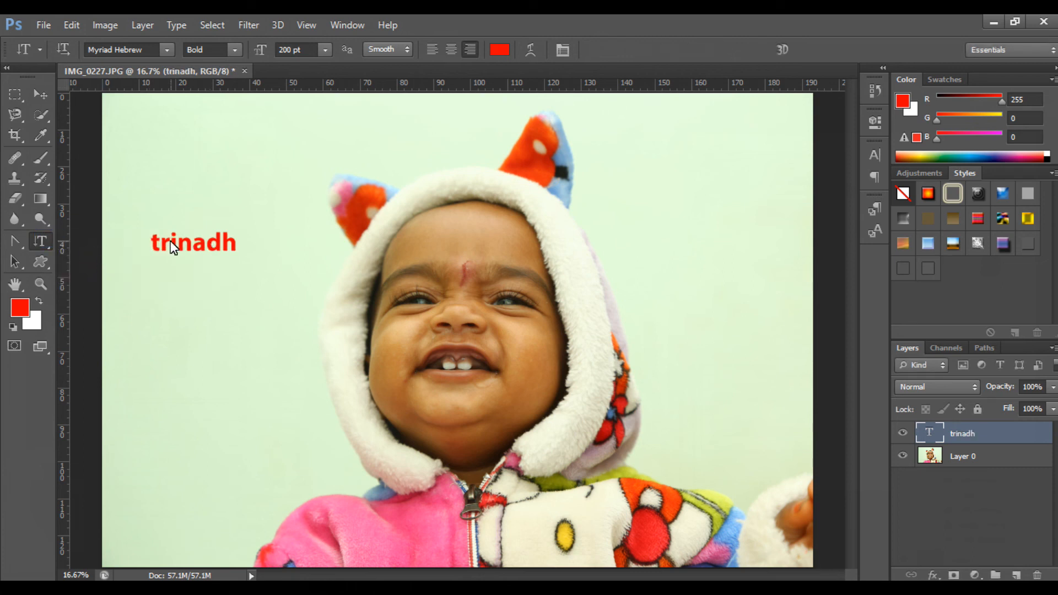
click(171, 274)
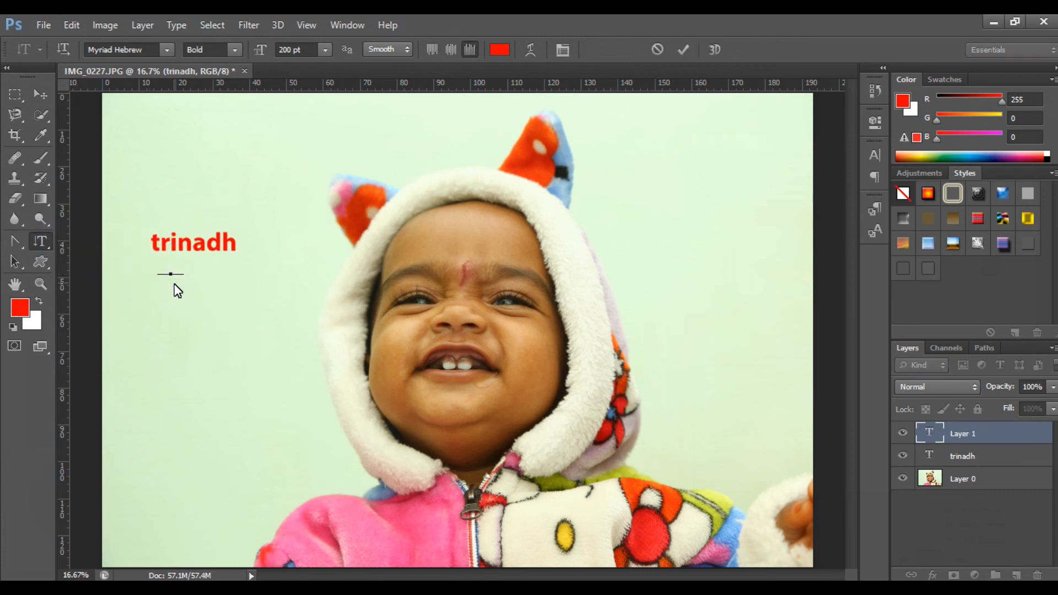
text(erterterter)
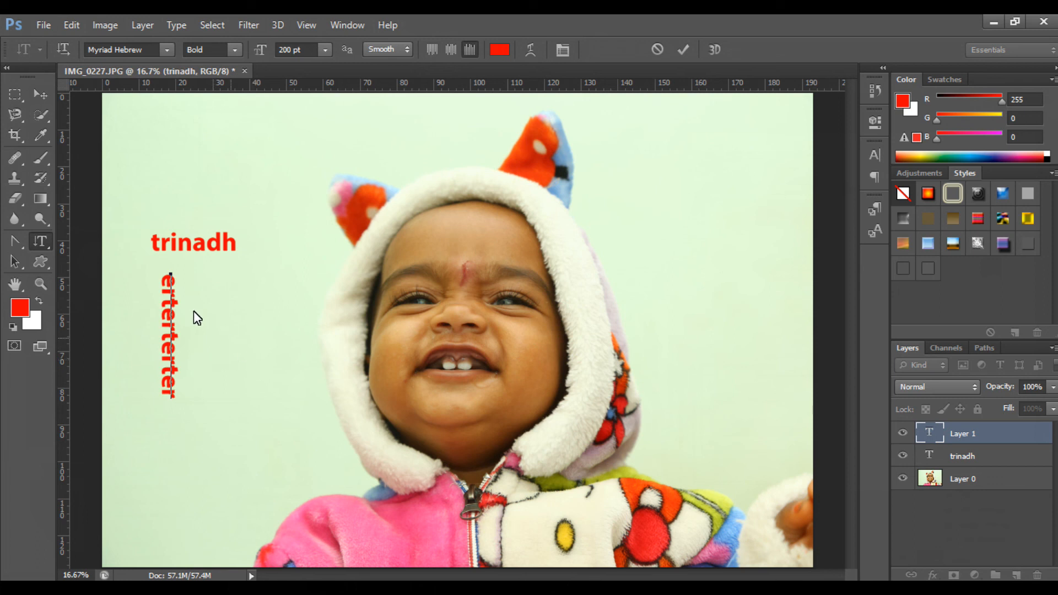
Step: Delete the vertical "erterterter" text layer
click(40, 94)
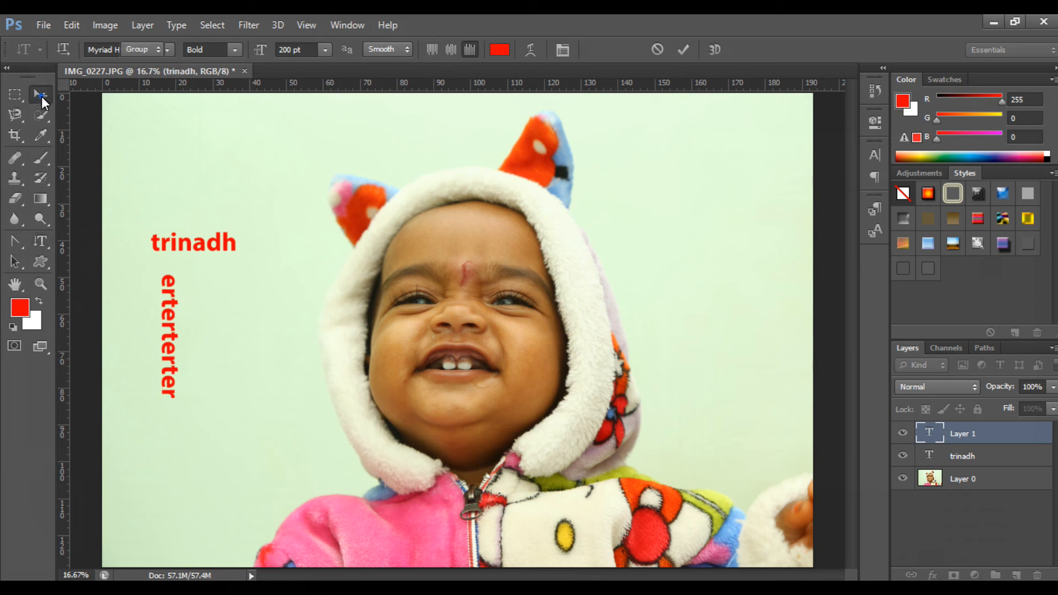
click(165, 320)
key(Delete)
Step: Toggle the whole name text to vertical orientation and back to horizontal with the Horizontal Type tool active
click(40, 245)
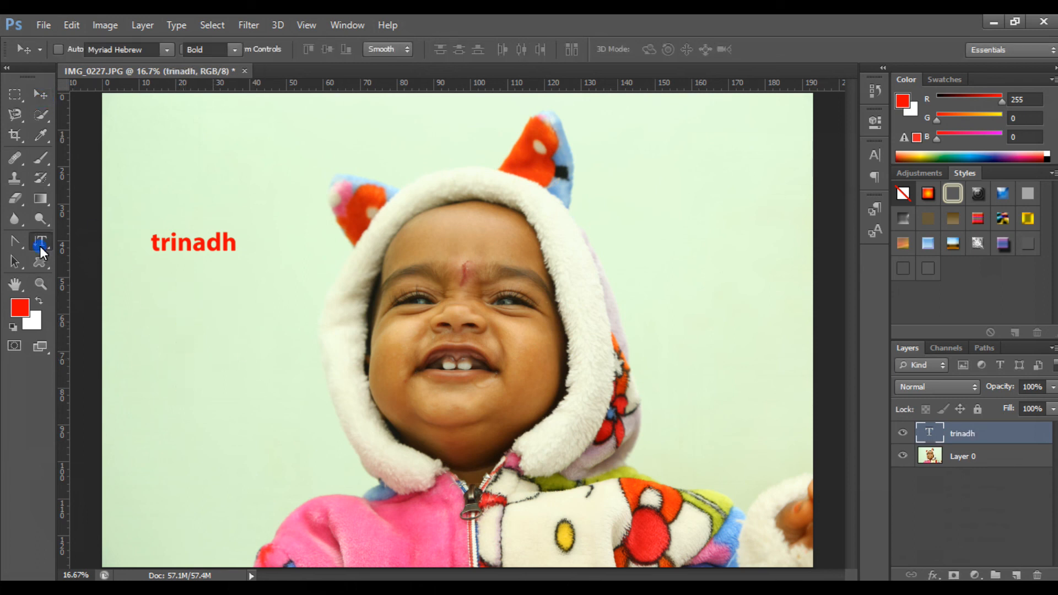
right_click(40, 241)
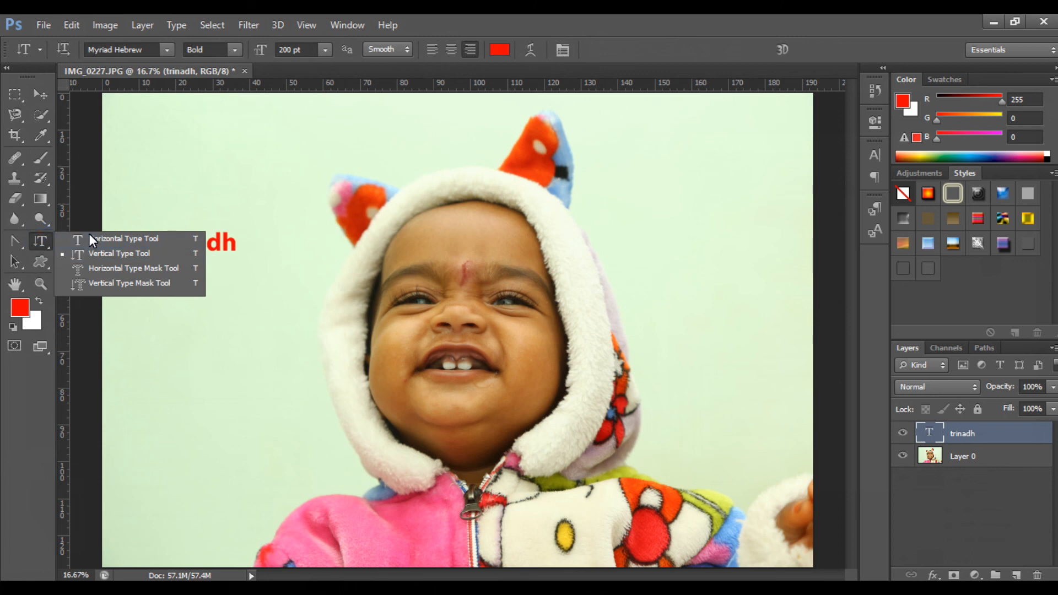
click(121, 238)
click(195, 238)
drag(151, 243, 257, 280)
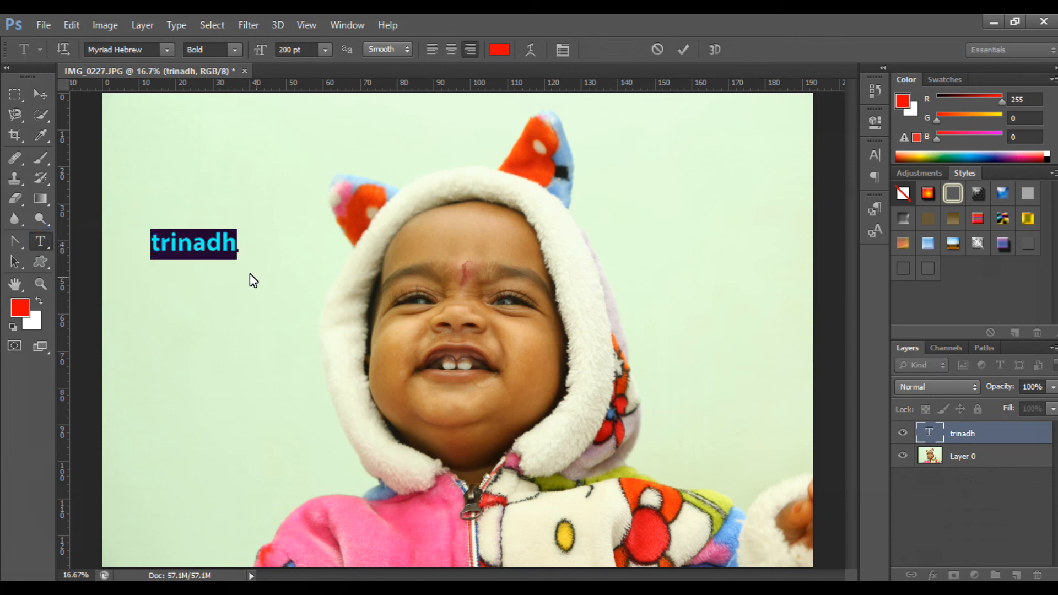
click(62, 50)
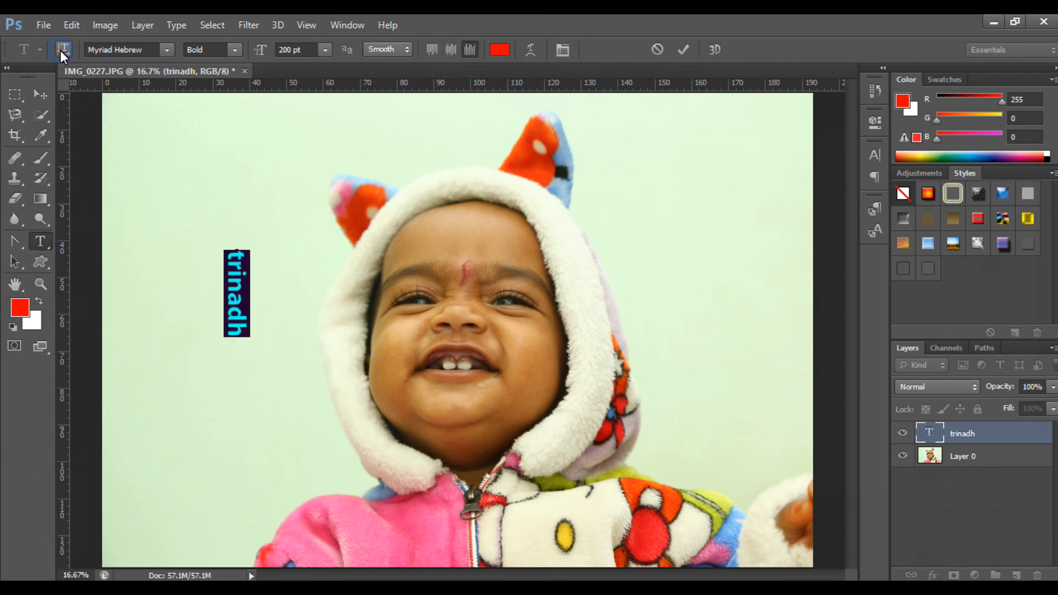
click(60, 51)
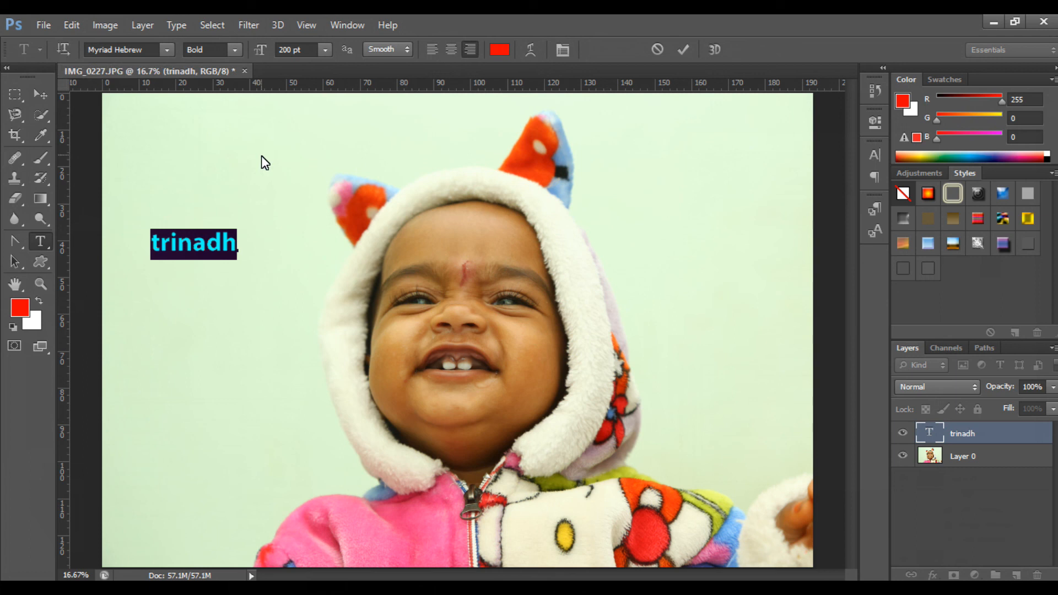
key(Return)
key(ctrl+z)
key(ctrl+Return)
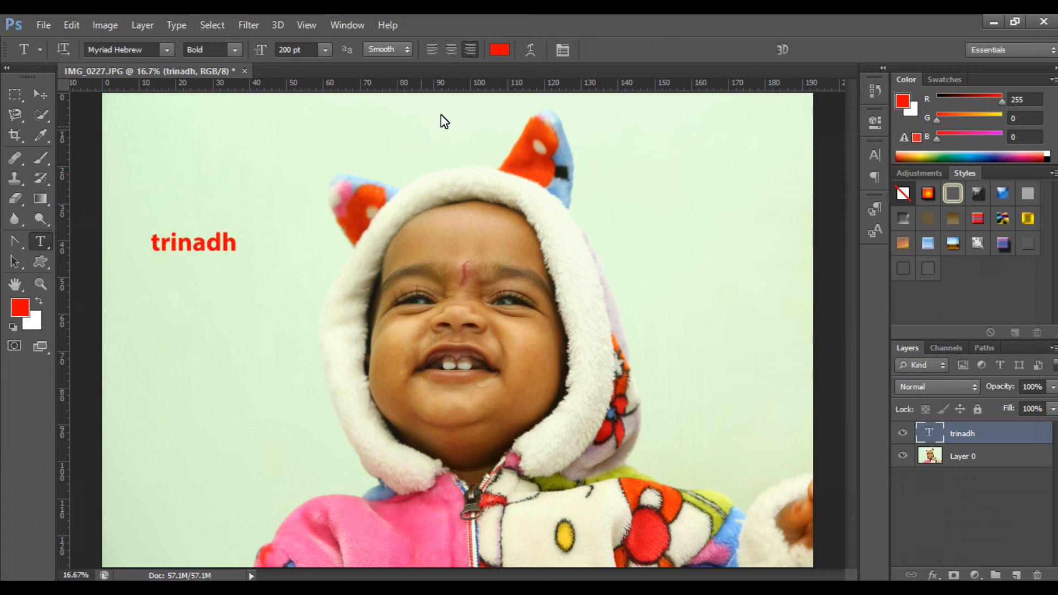
Step: Examine the character and paragraph formatting options for the name text
click(557, 51)
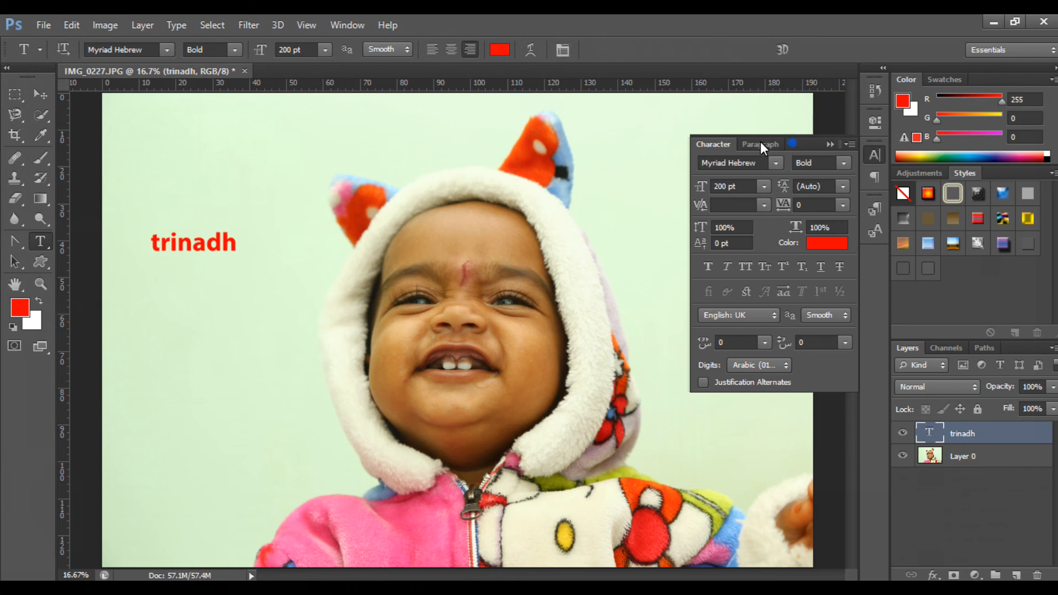
drag(760, 141, 623, 147)
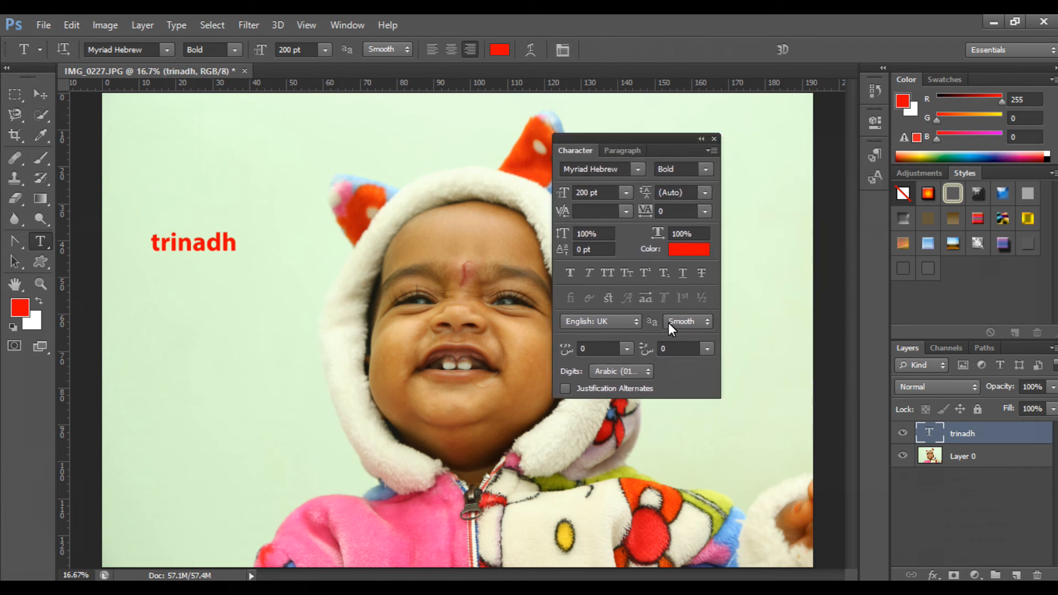
click(613, 157)
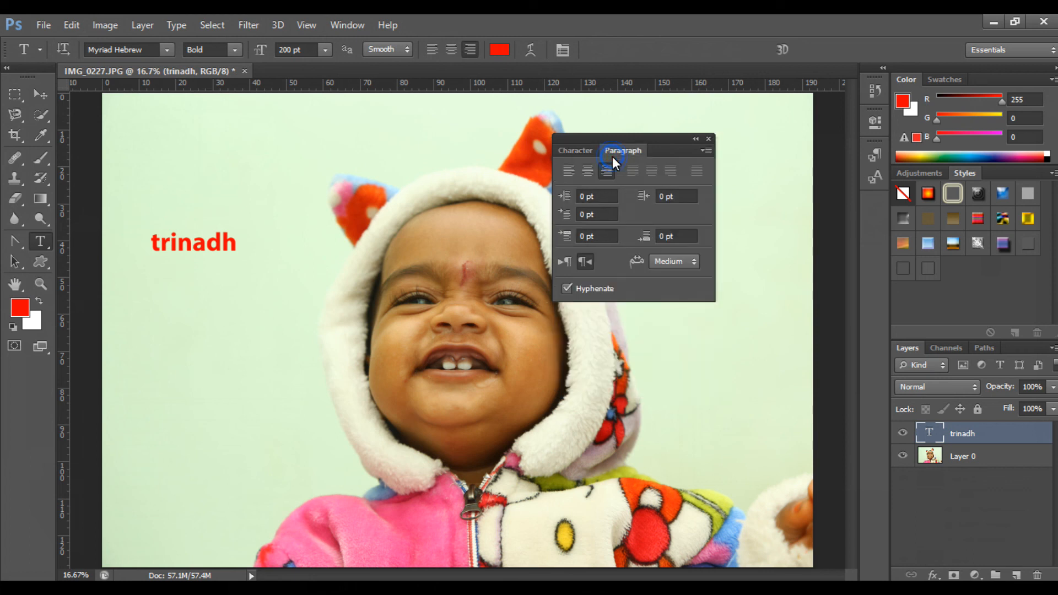
click(574, 148)
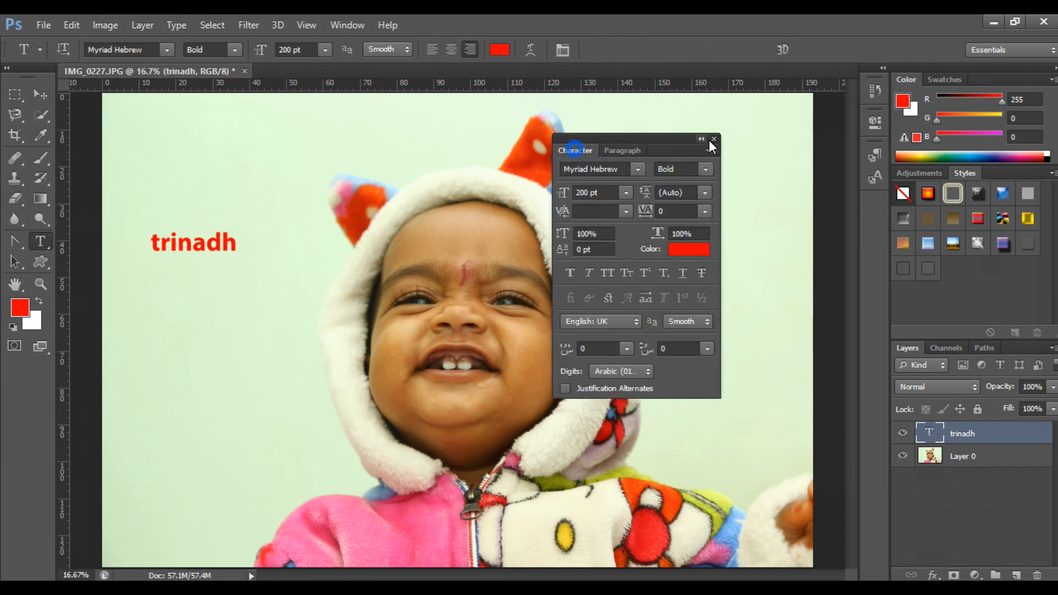
click(708, 139)
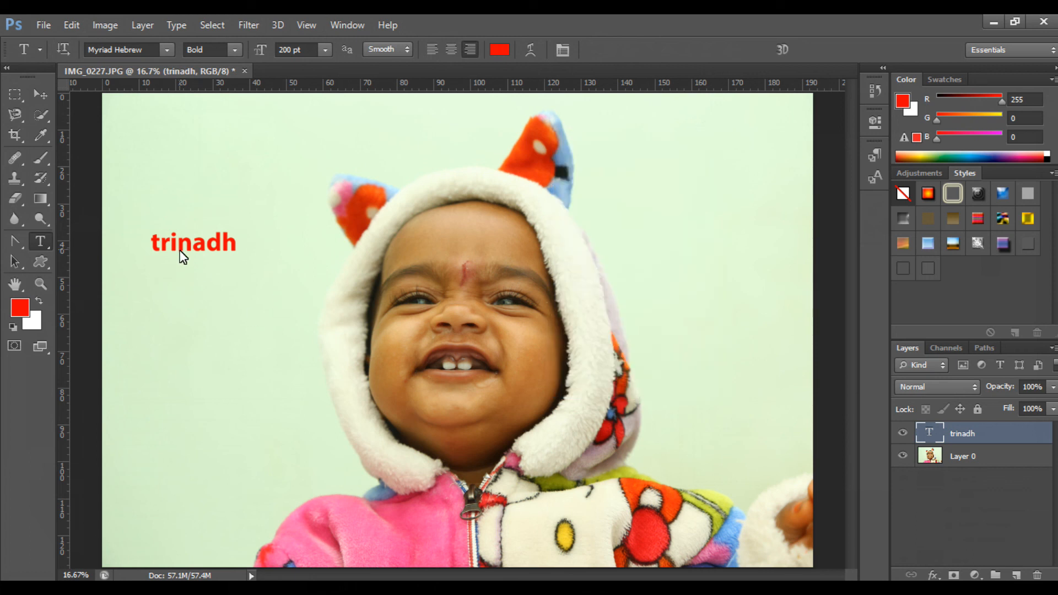
Step: Move the name text down and closer to the hood, and delete its layer
click(40, 94)
drag(219, 243, 260, 279)
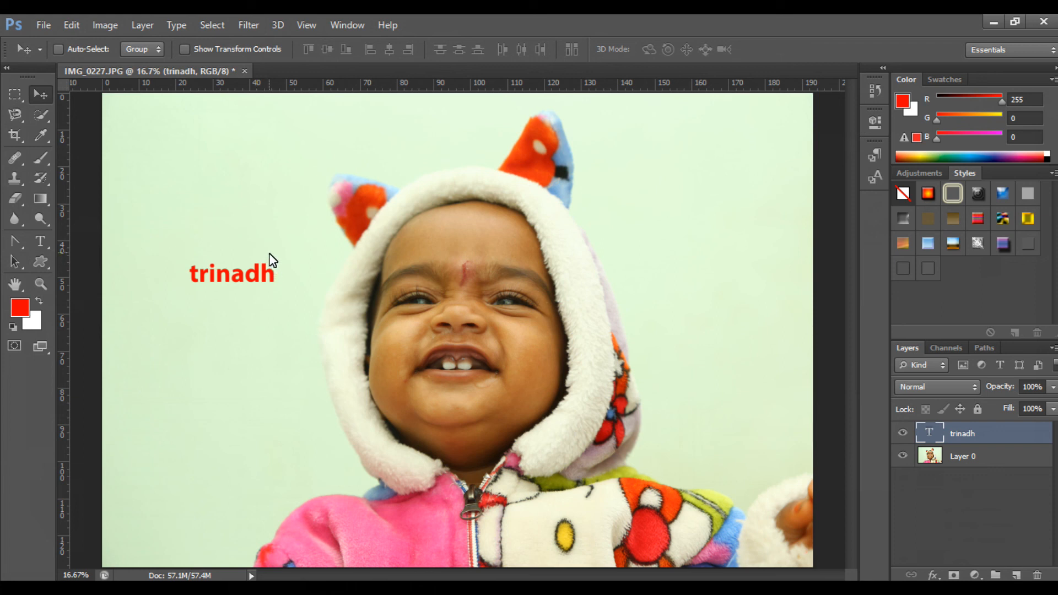
key(Delete)
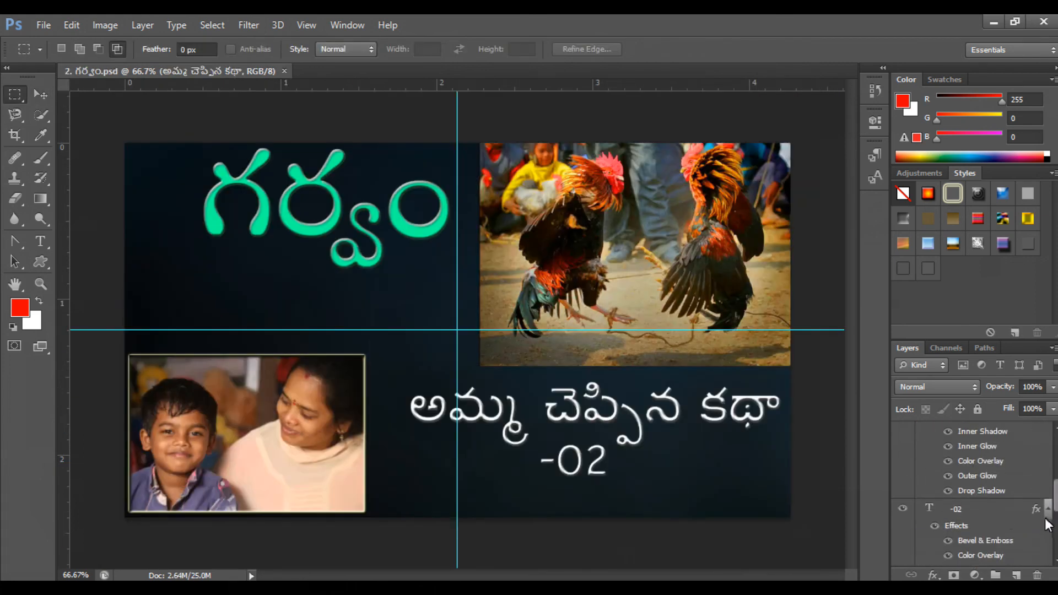
Step: Collapse the layer effects lists of Layer 5 and the three text layers in the rooster poster PSD
scroll(947, 501, up, 3)
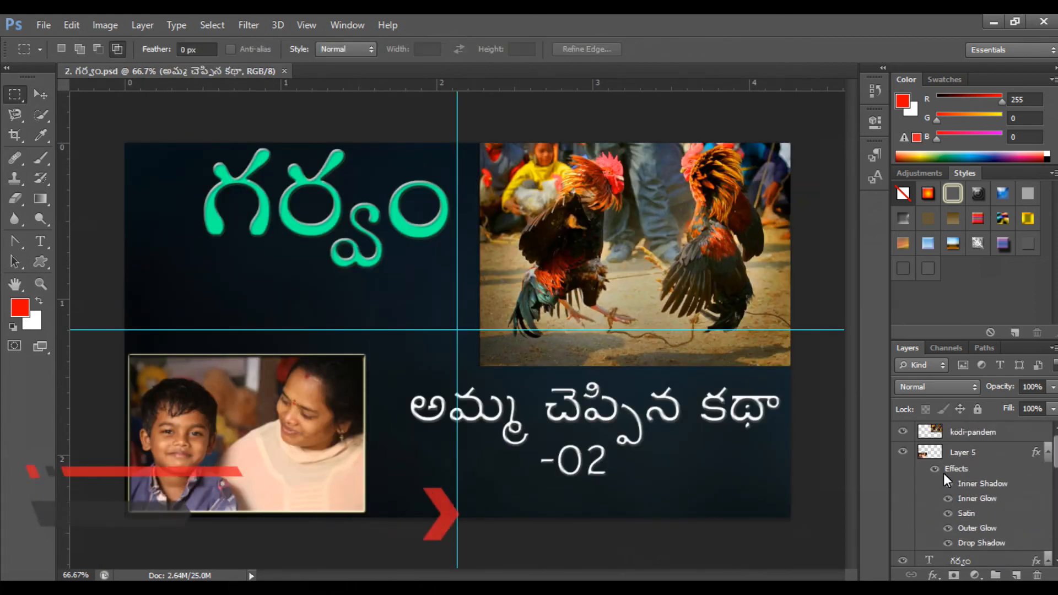
click(985, 453)
double_click(999, 453)
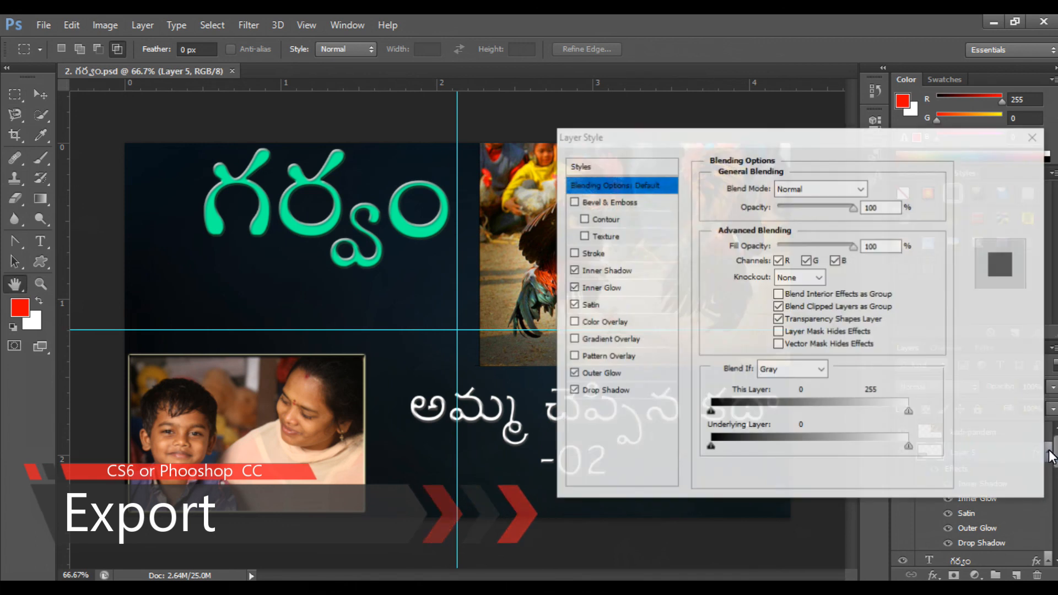
key(Escape)
click(1048, 452)
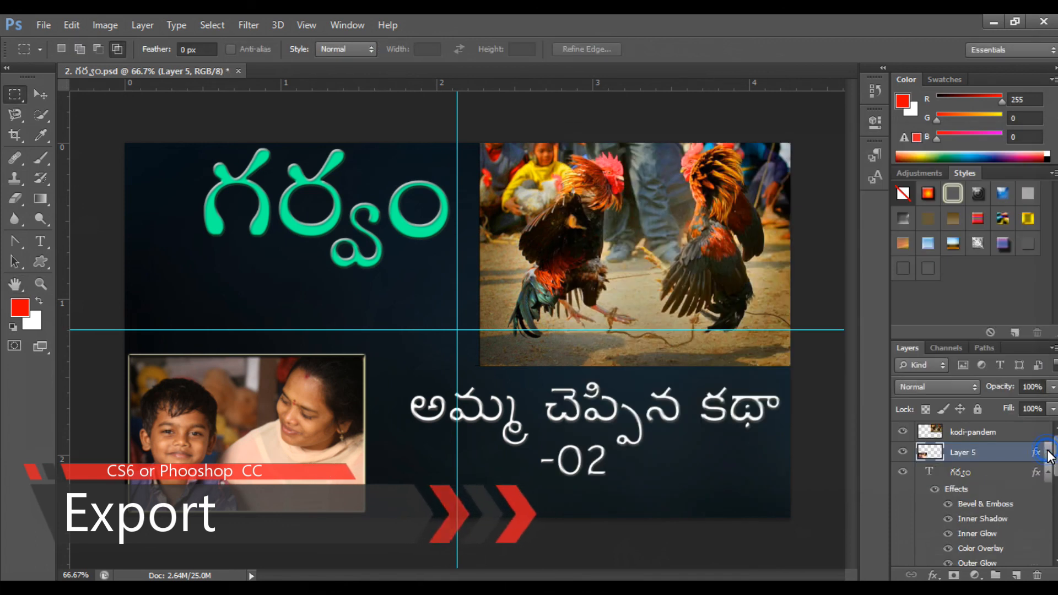
scroll(1050, 498, down, 2)
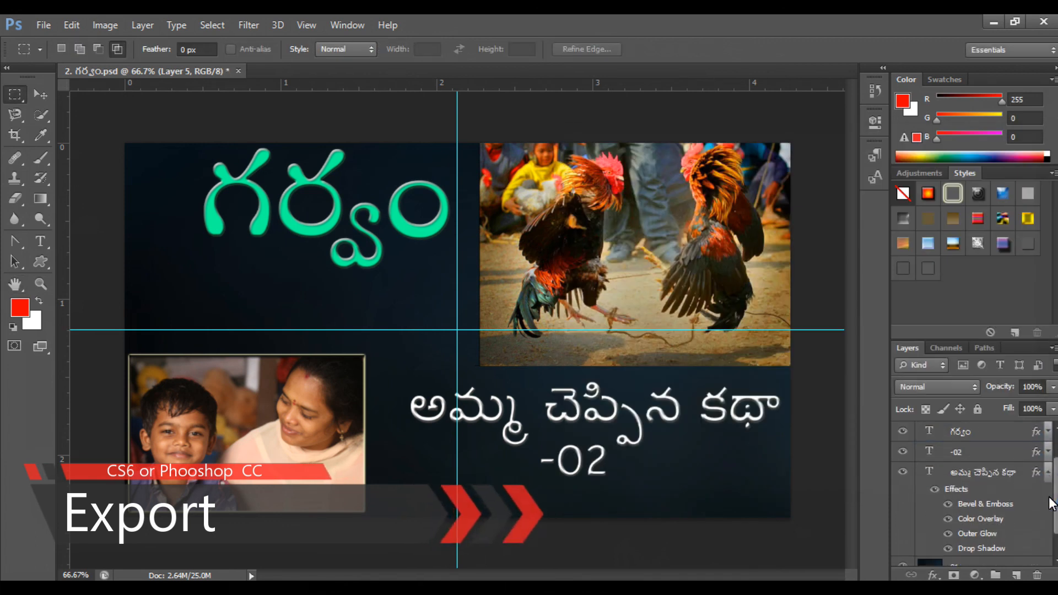
click(1048, 472)
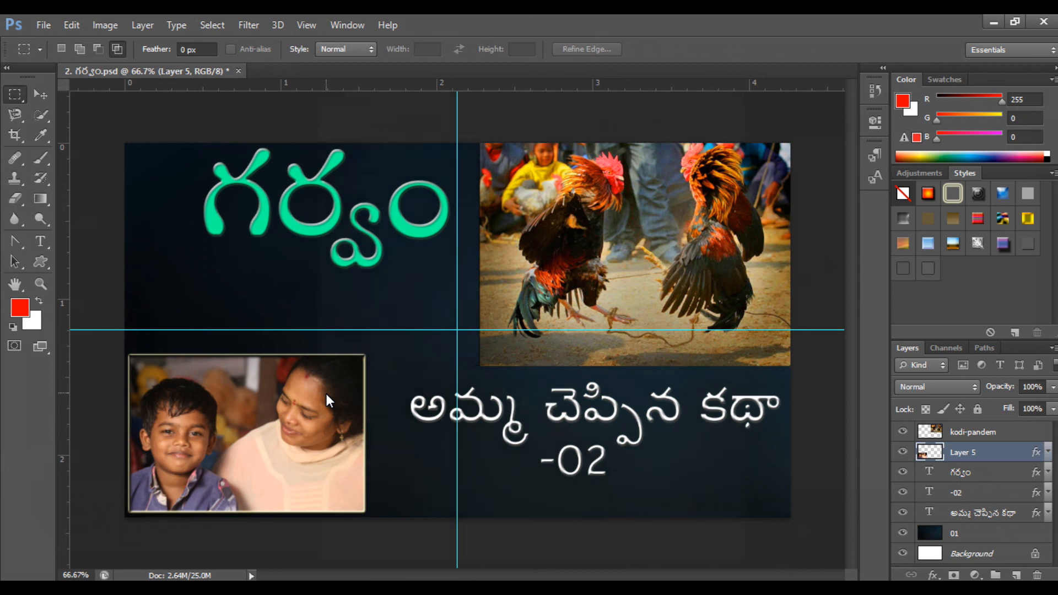
Step: Show the Photoshop (PSD) format in the Save As options for the layered poster, and cancel without saving
key(ctrl+shift+s)
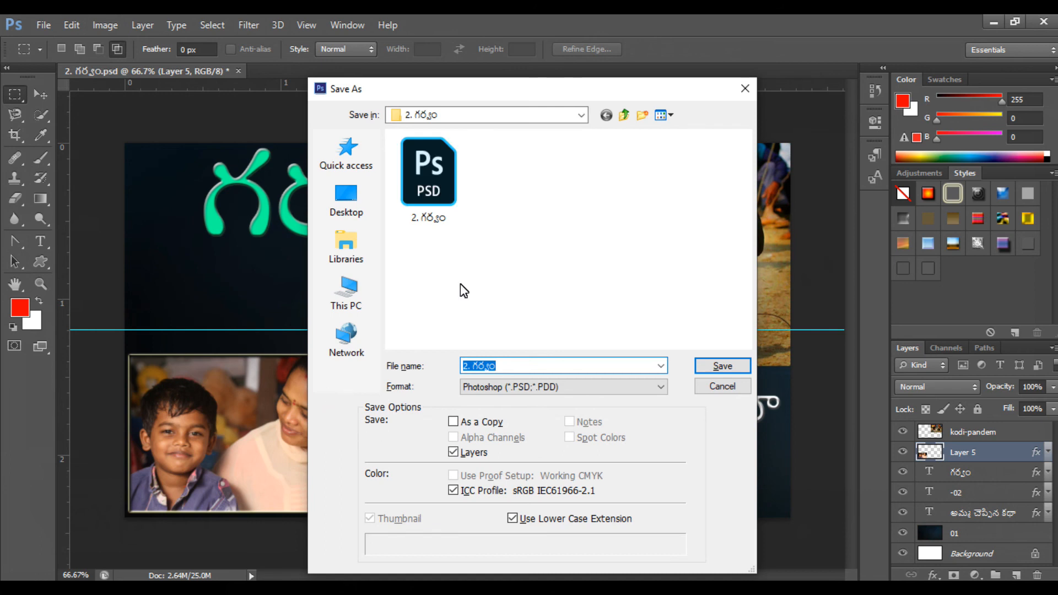
click(544, 388)
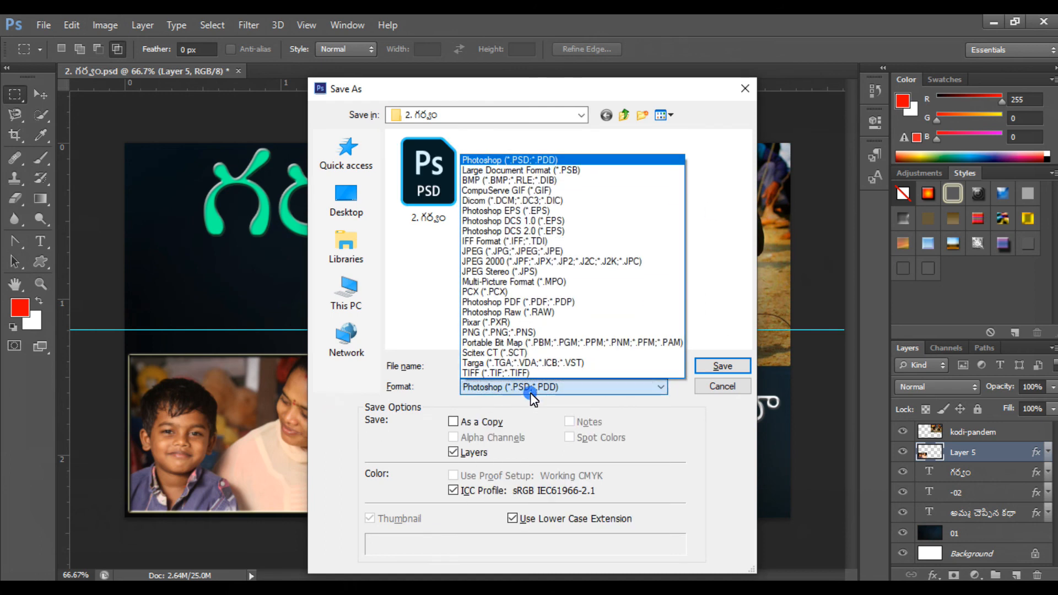
click(534, 160)
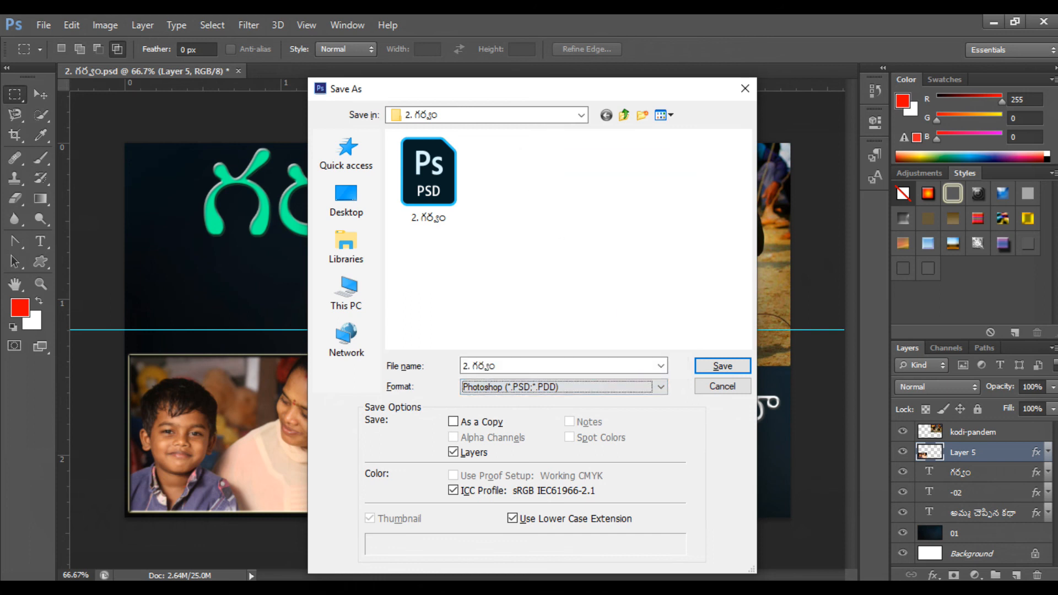
key(Escape)
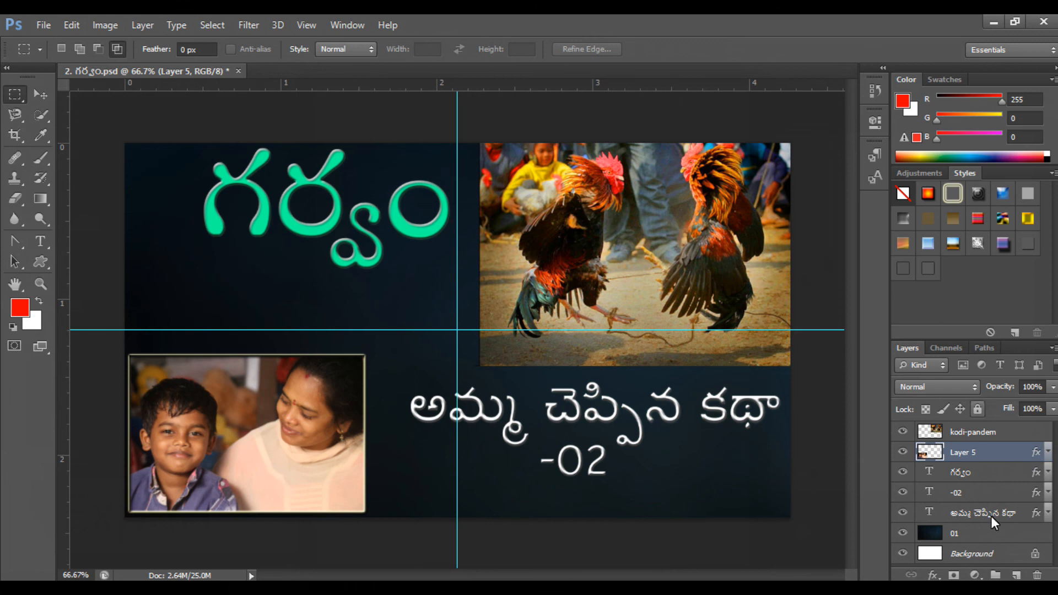
key(ctrl+shift+s)
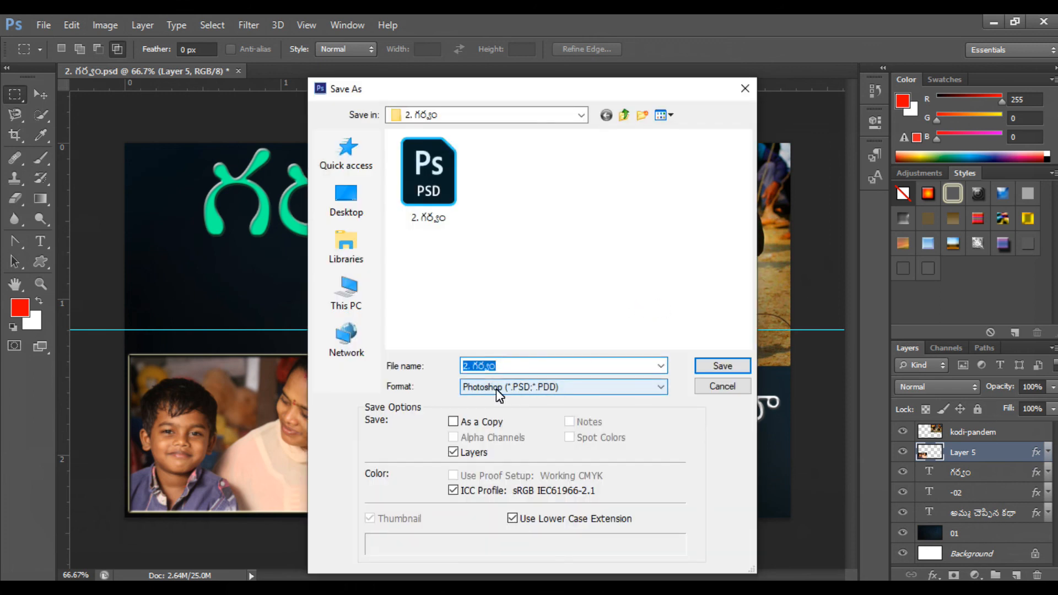
click(530, 389)
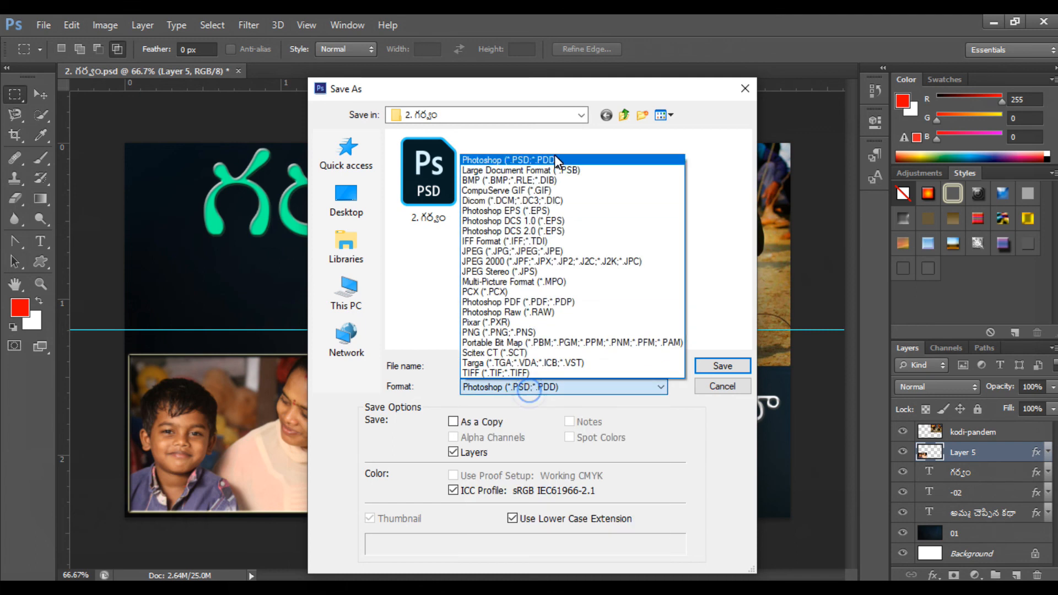
click(556, 158)
click(734, 385)
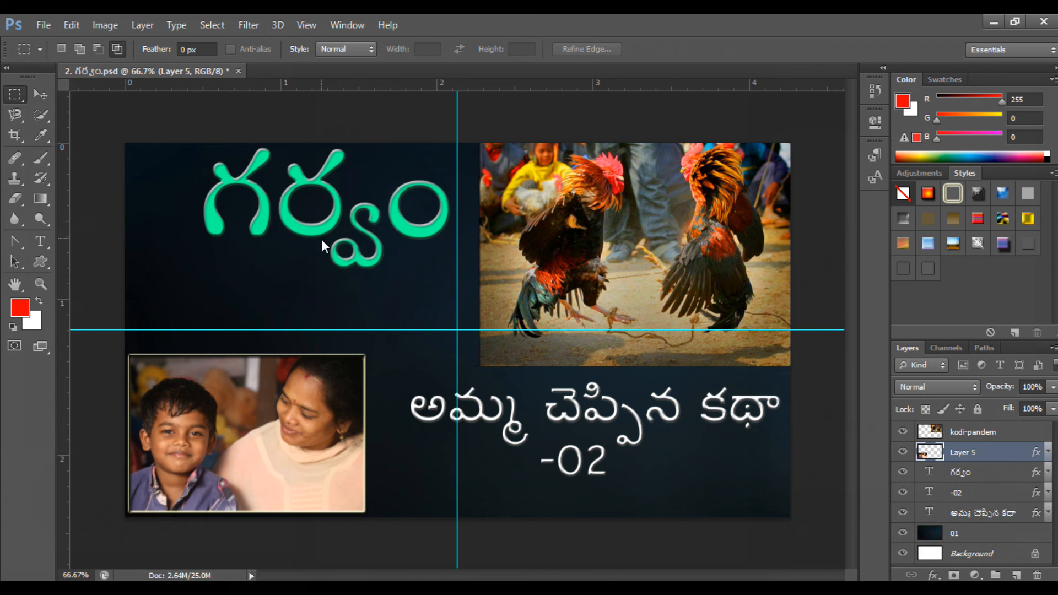
Step: Start saving the poster as the JPEG 2.jpg, trying medium quality and returning it to quality 12 (Maximum)
key(ctrl+shift+s)
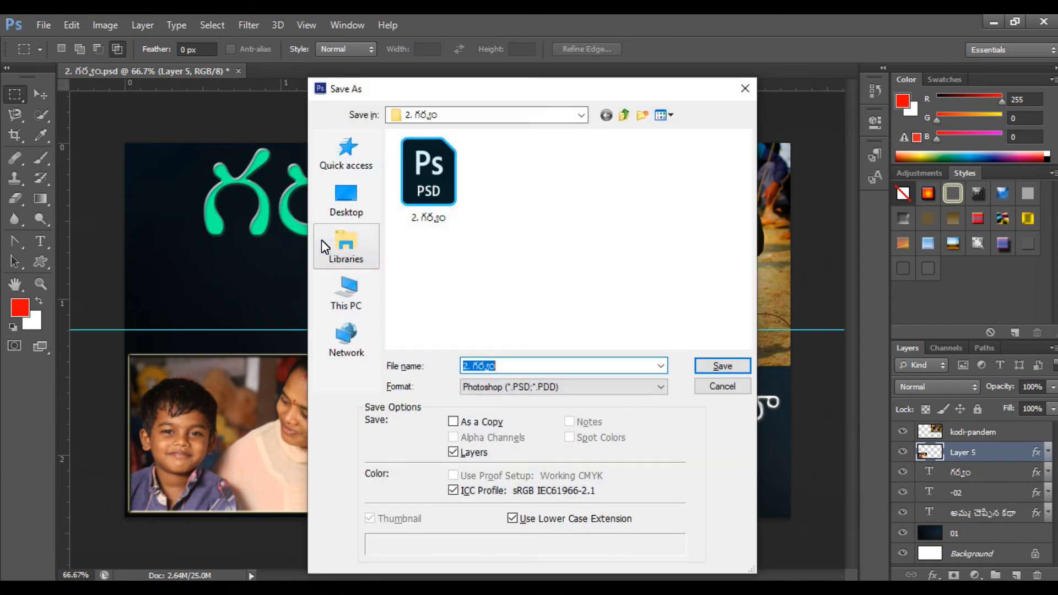
click(502, 388)
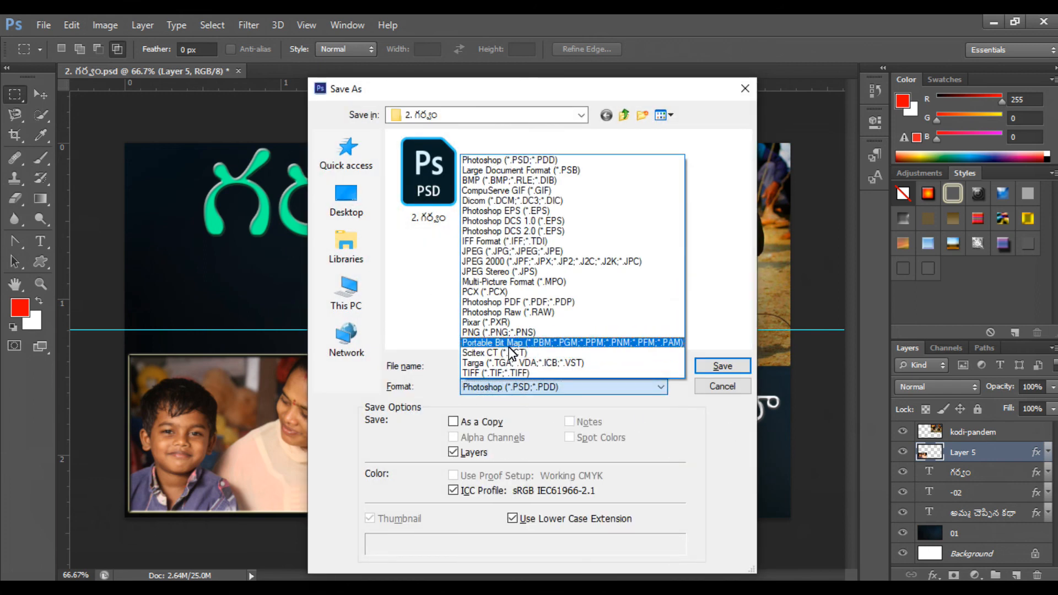
click(513, 251)
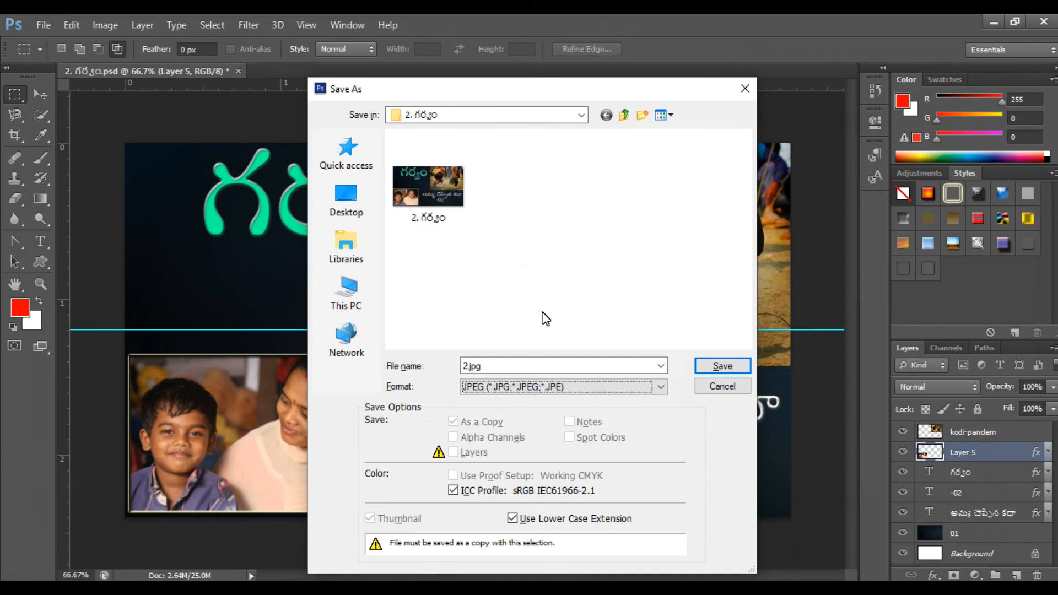
click(742, 366)
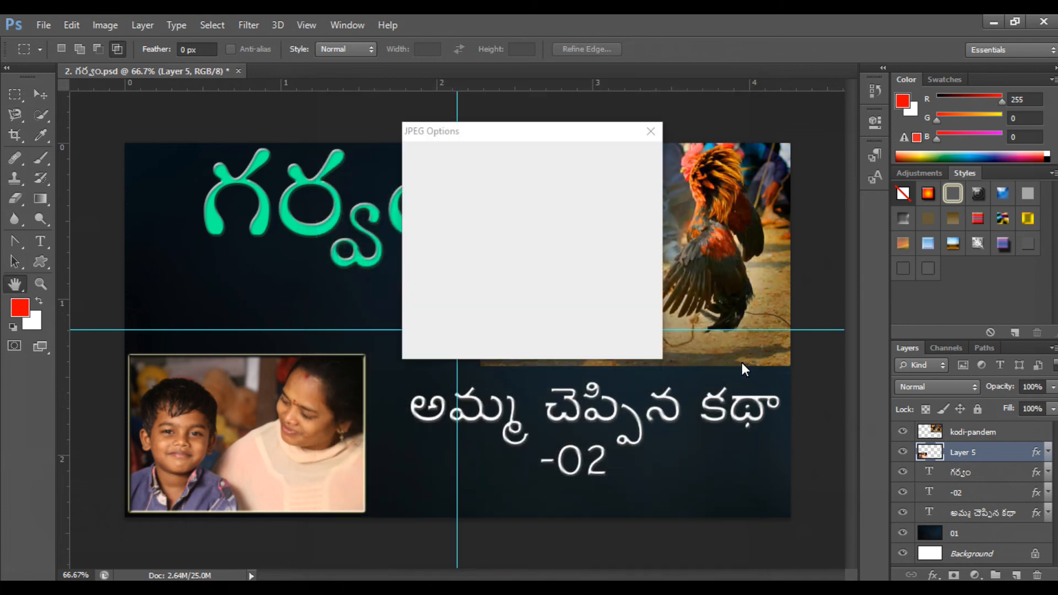
drag(524, 142, 524, 235)
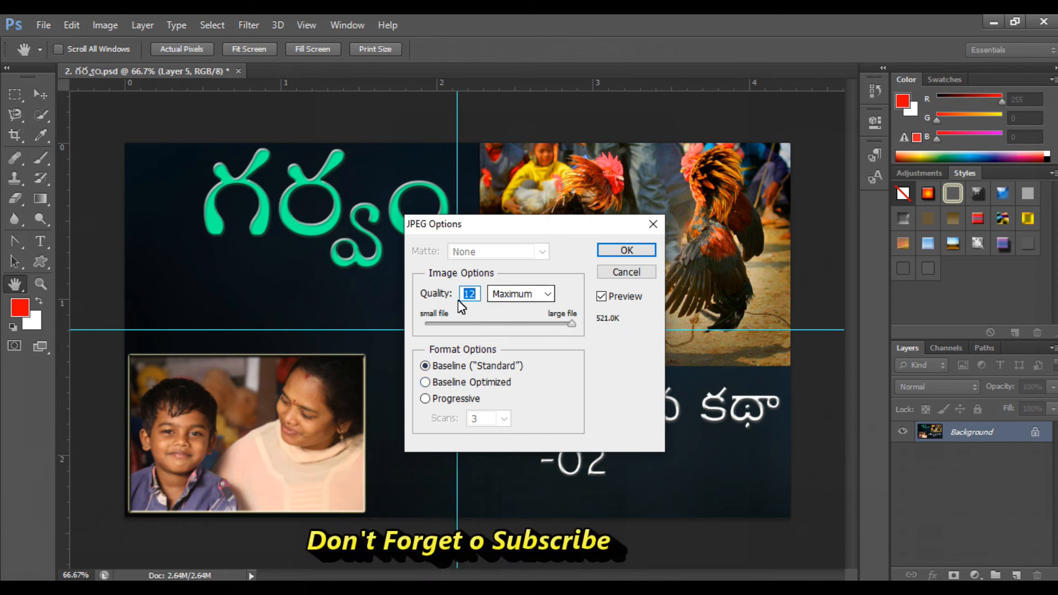
click(498, 296)
click(524, 323)
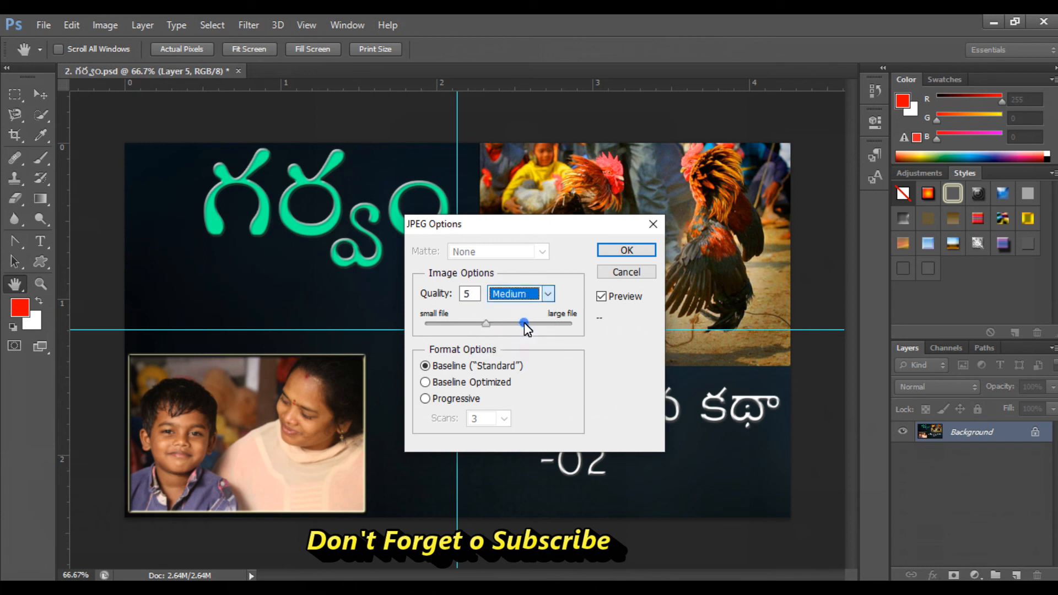
drag(487, 324, 663, 329)
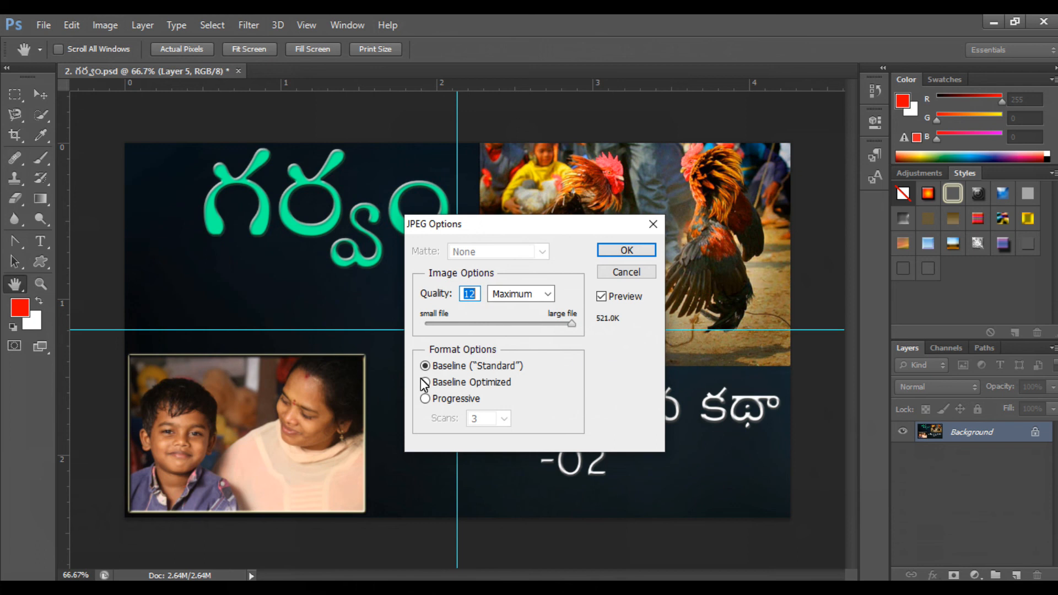
Step: Try the Baseline Optimized and Progressive JPEG format options, return to Baseline ("Standard"), and cancel the JPEG save
click(453, 382)
click(450, 398)
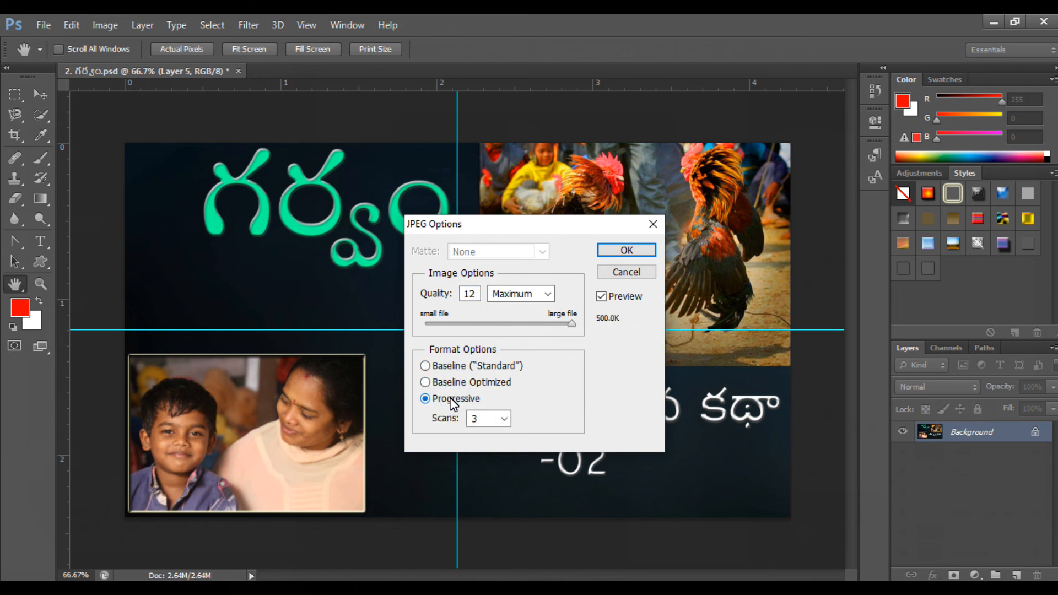
click(452, 364)
click(453, 383)
click(450, 366)
click(639, 273)
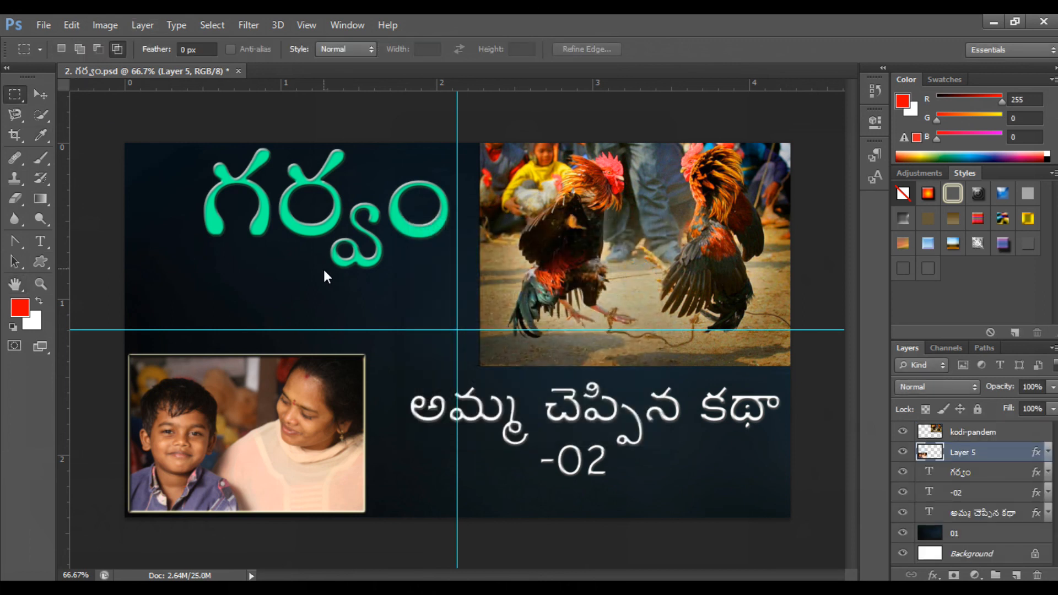
Step: Choose PNG as the save format for the poster with the file name 2.png, and cancel the save
key(ctrl+shift+s)
click(521, 387)
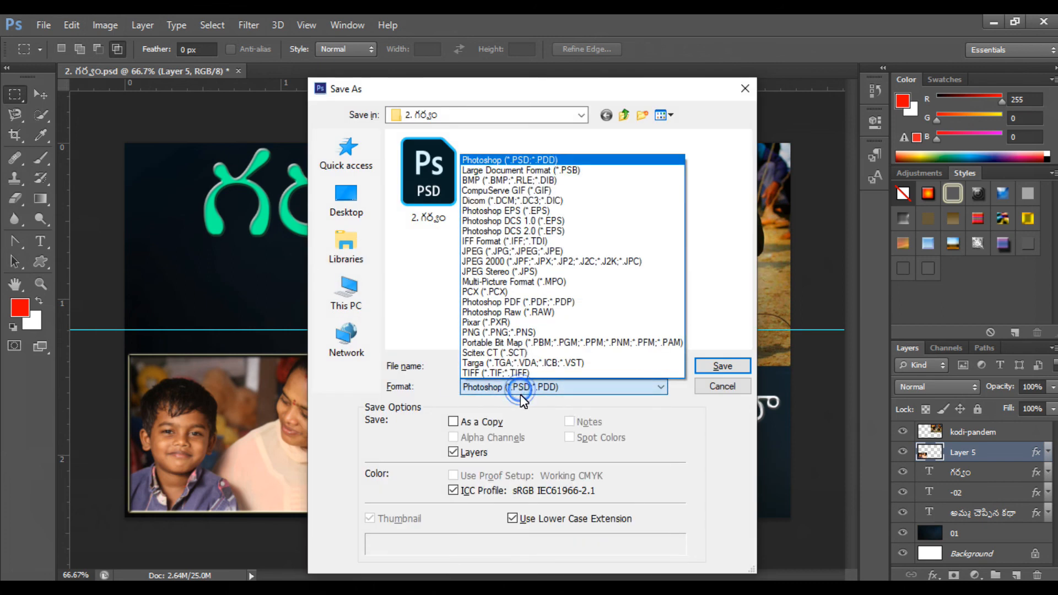
click(529, 332)
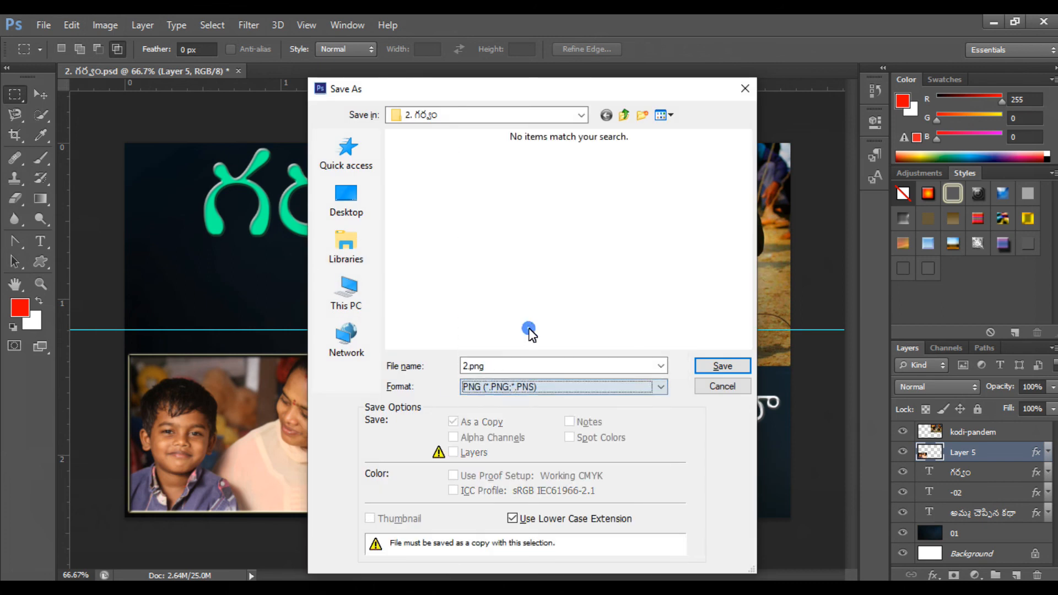
click(716, 385)
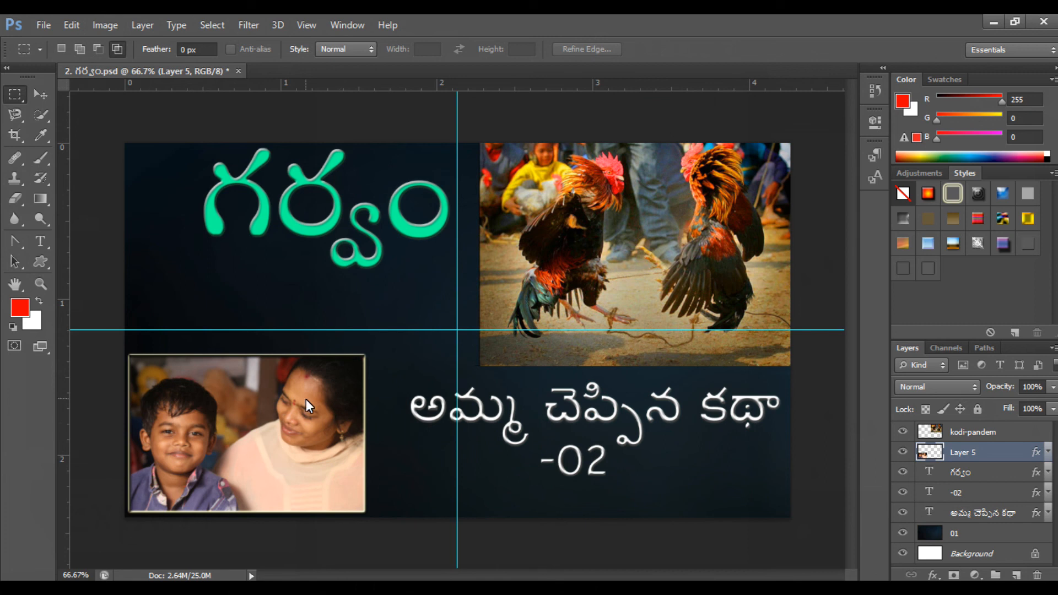
double_click(982, 345)
click(904, 347)
Step: Try to save the poster as a PNG copy named 2.PNG with the lower-case extension option turned off
key(ctrl+shift+s)
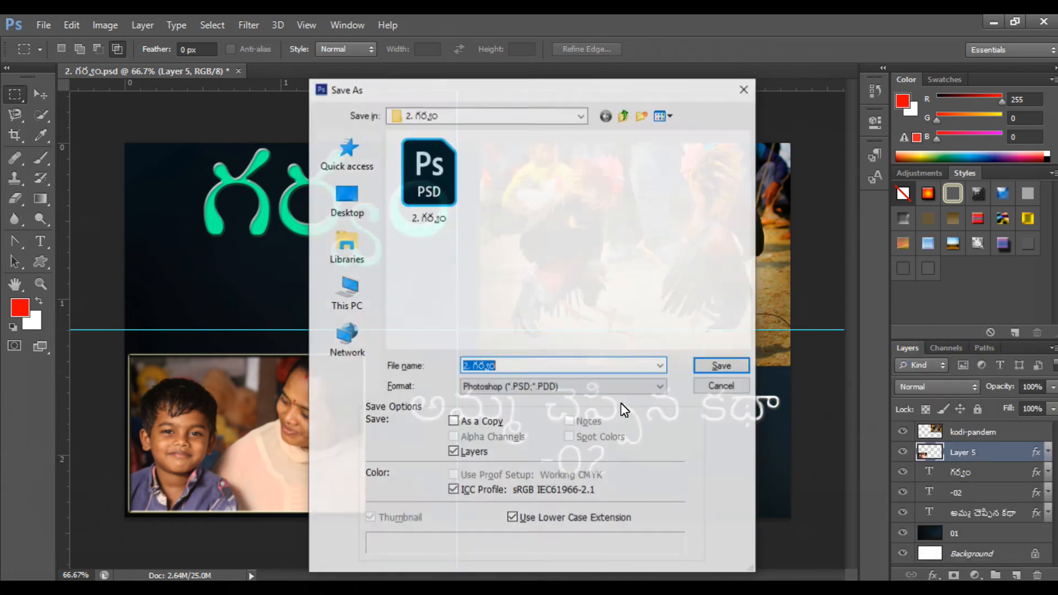
click(551, 387)
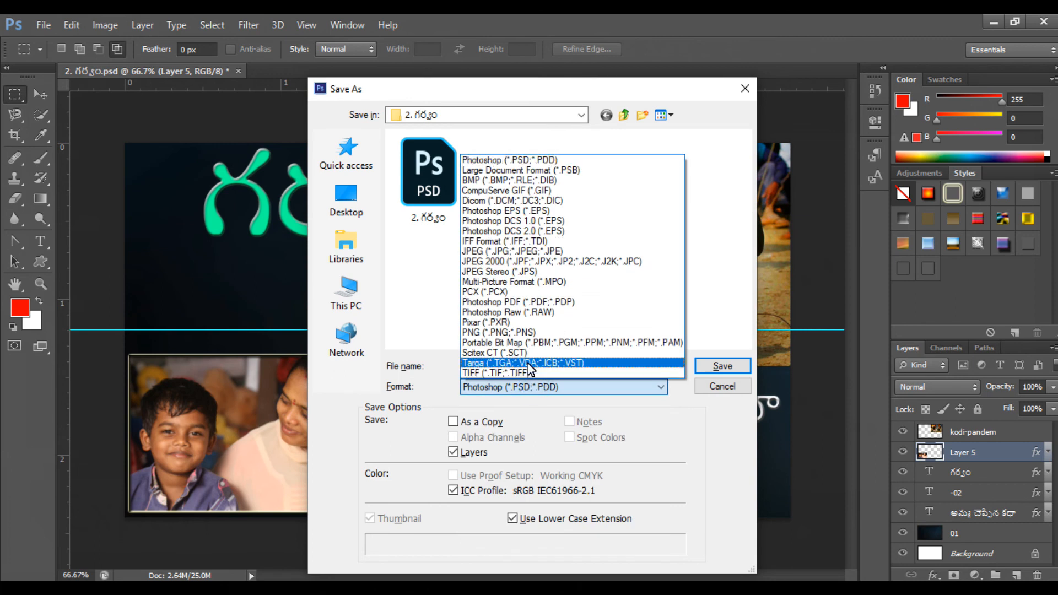
click(524, 333)
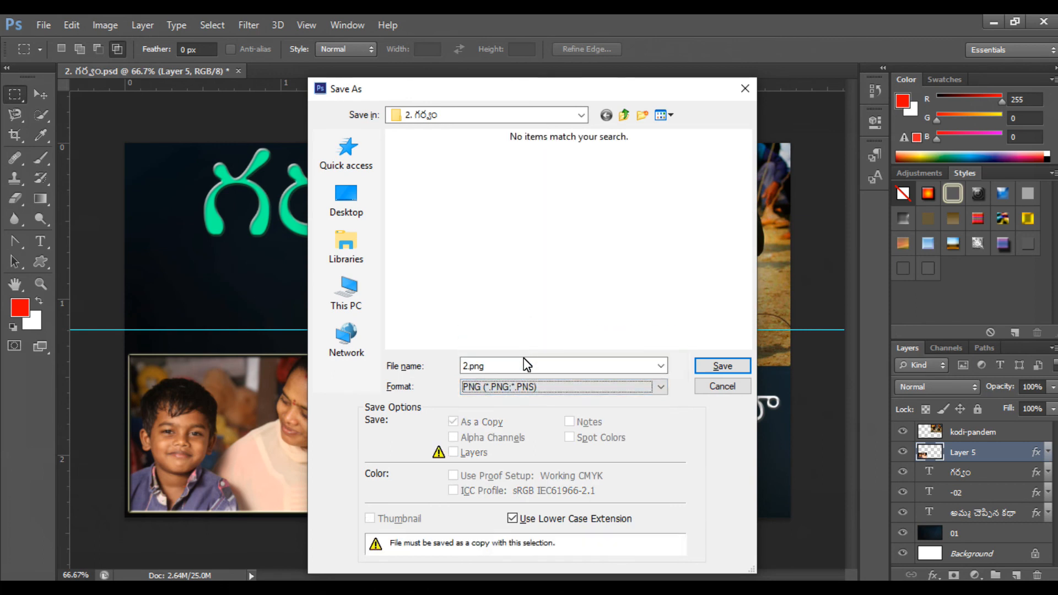
click(543, 520)
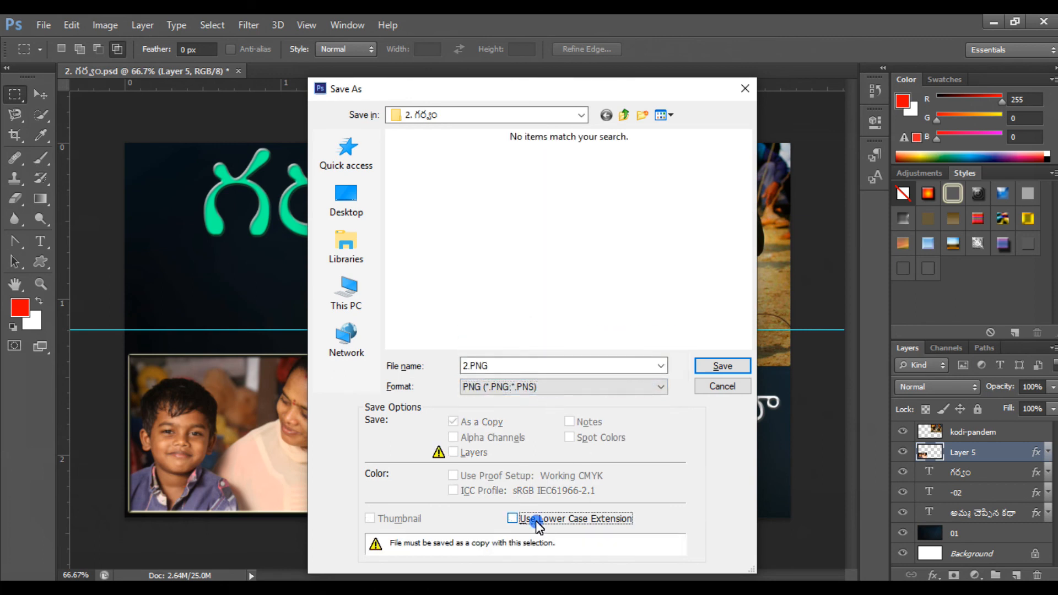
click(706, 372)
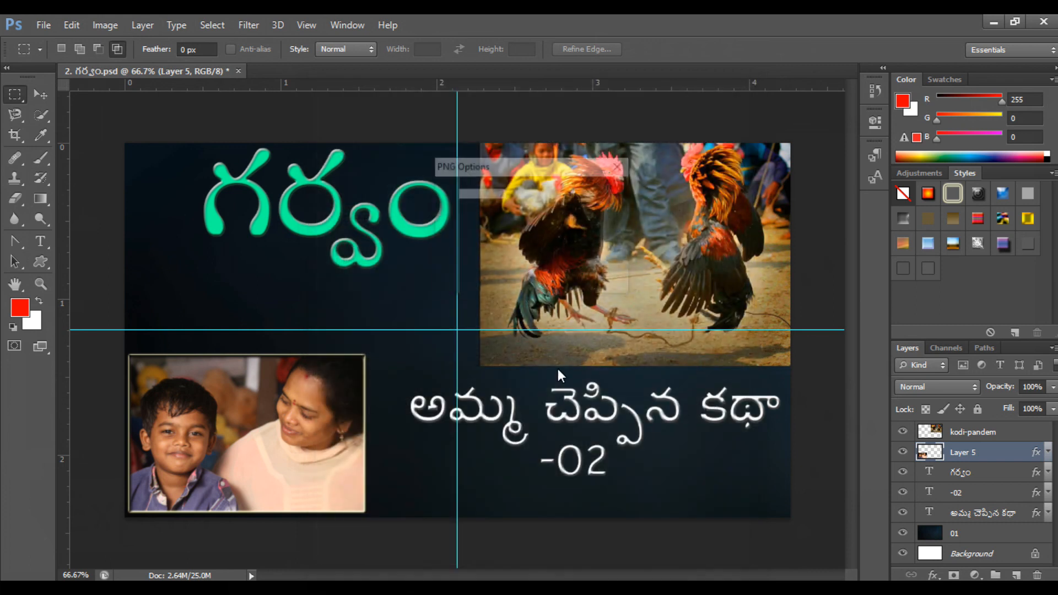
click(580, 200)
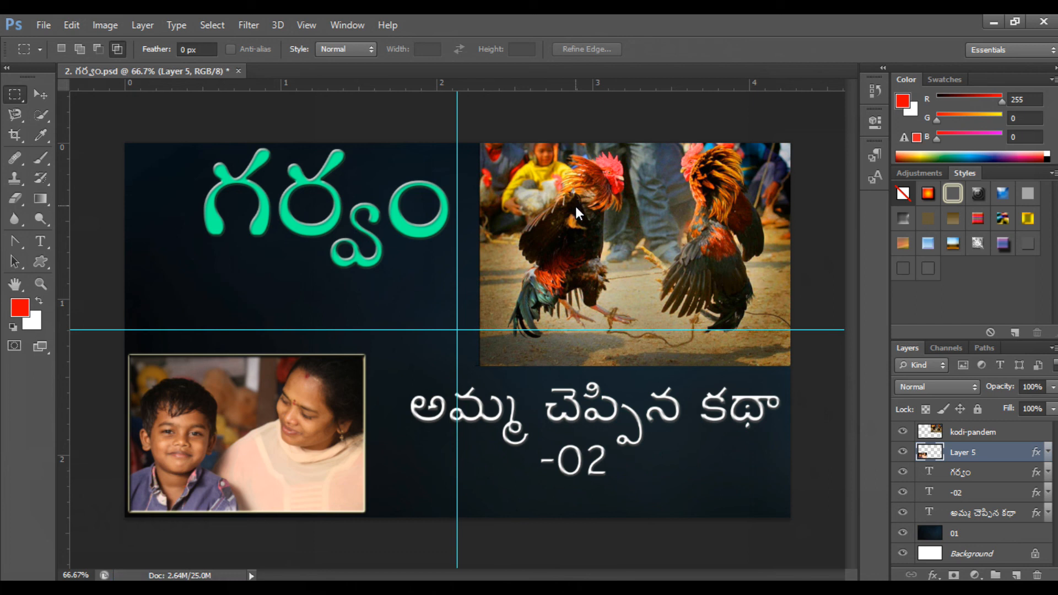
key(ctrl+shift+s)
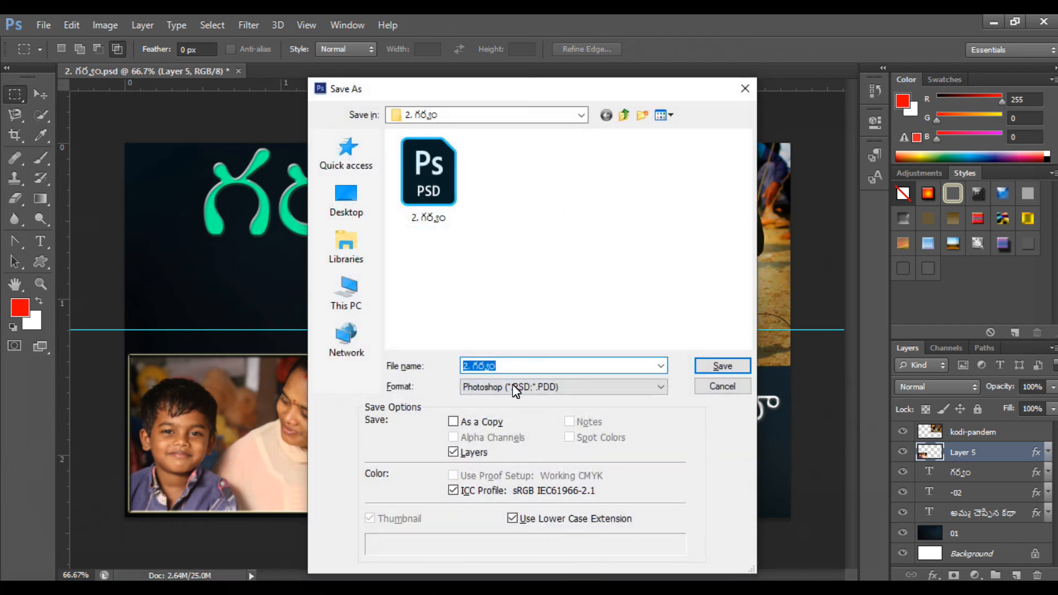
click(508, 387)
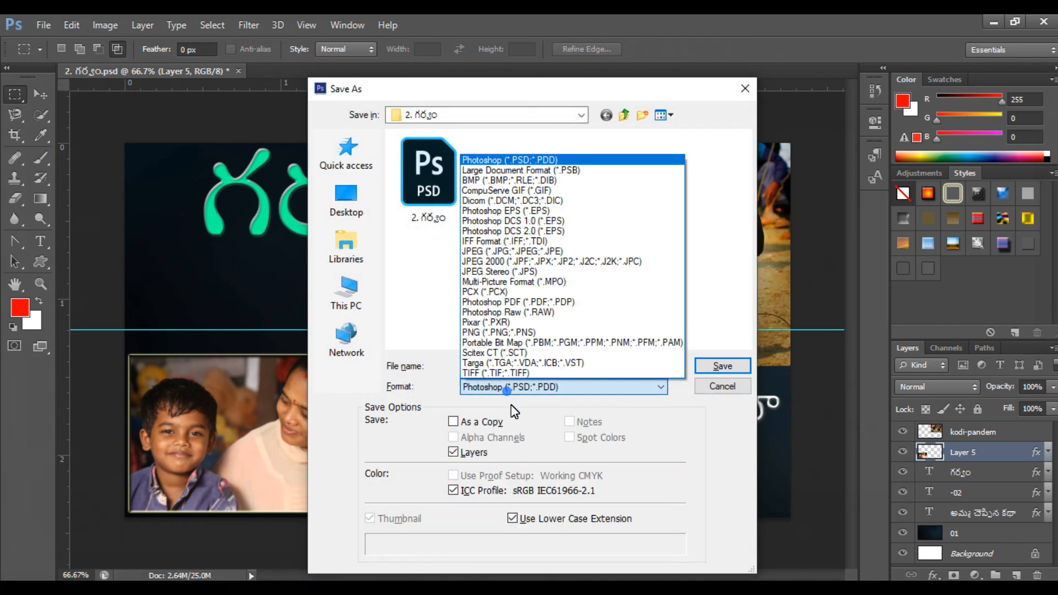
click(507, 332)
key(Escape)
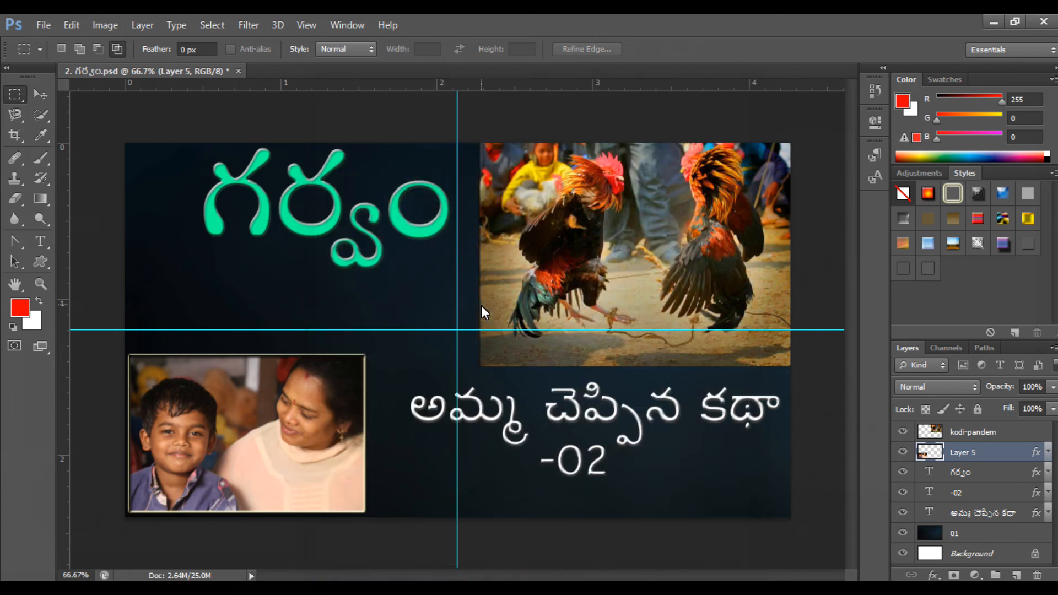
Step: Choose Photoshop PDF as the save format with the file name 2.pdf, review the format list, and cancel
key(ctrl+shift+s)
click(537, 386)
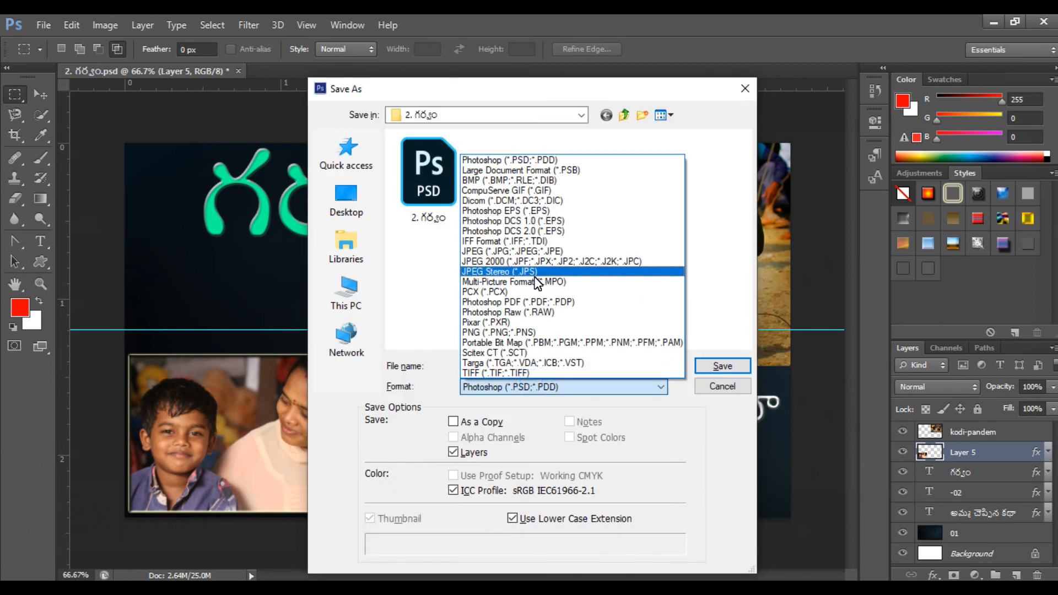
click(530, 302)
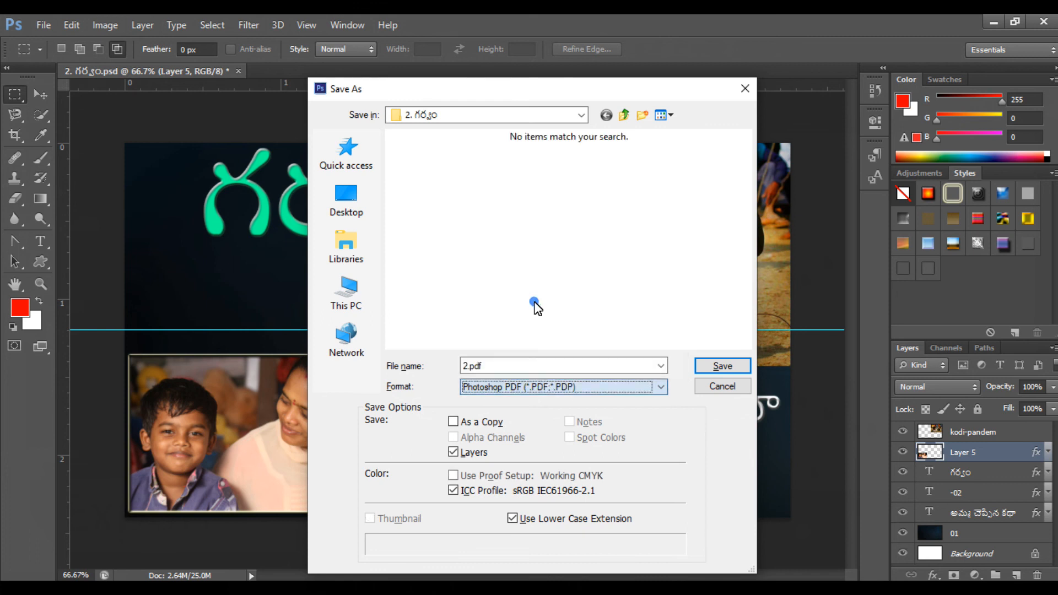
click(557, 385)
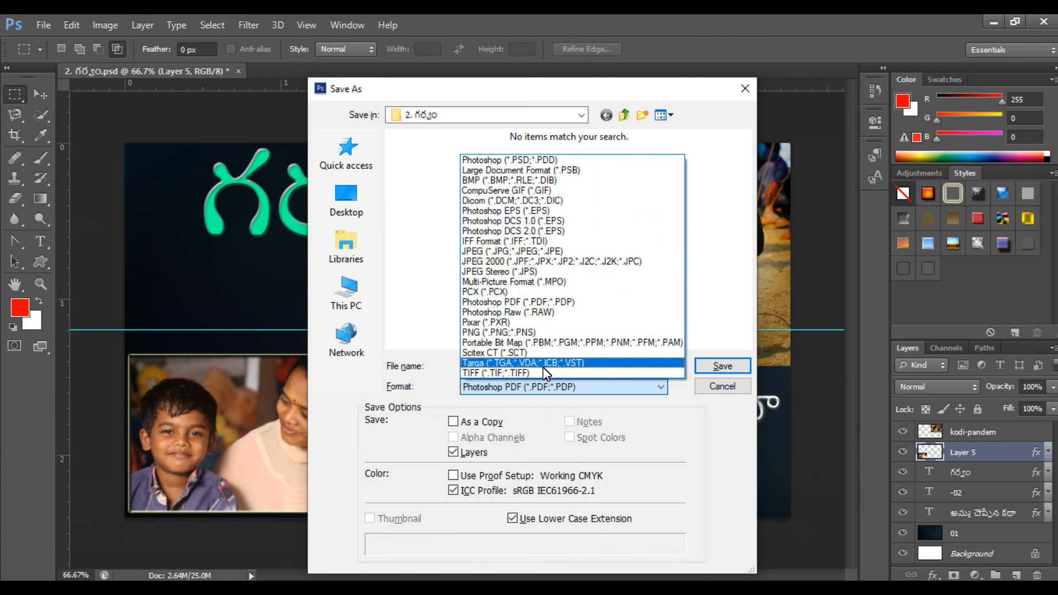
click(595, 420)
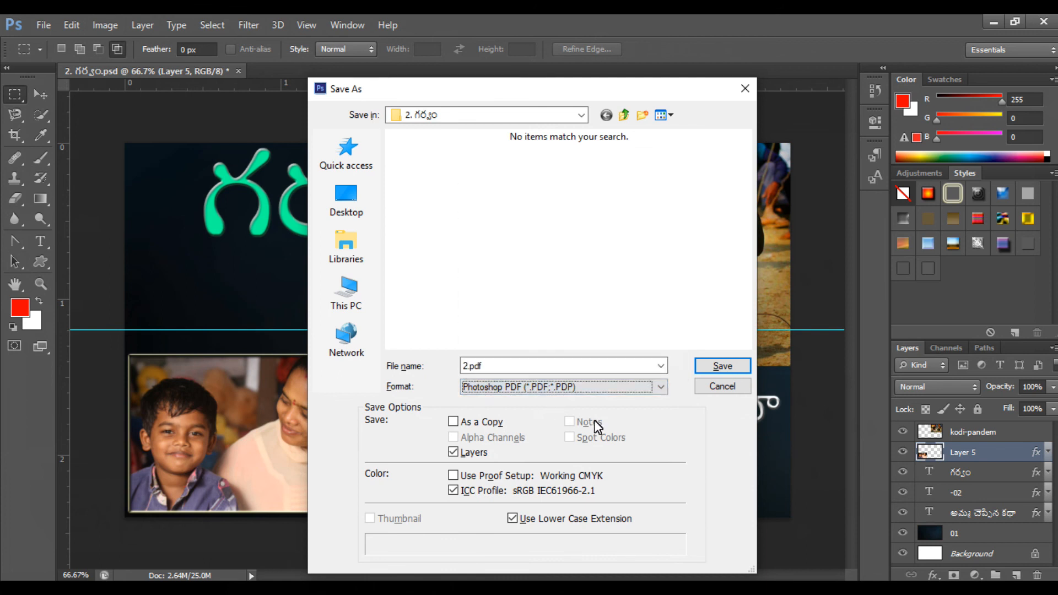
key(Escape)
Step: Look over the available save formats down to TIFF, and close the Save As dialog without saving
key(shift+ctrl+s)
click(504, 388)
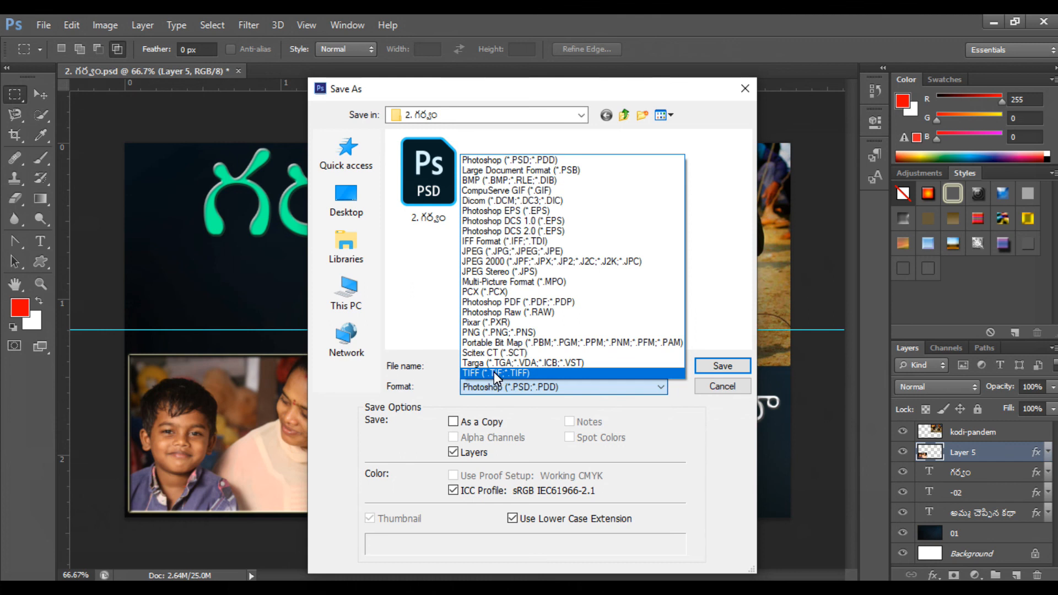
key(Escape)
key(Escape)
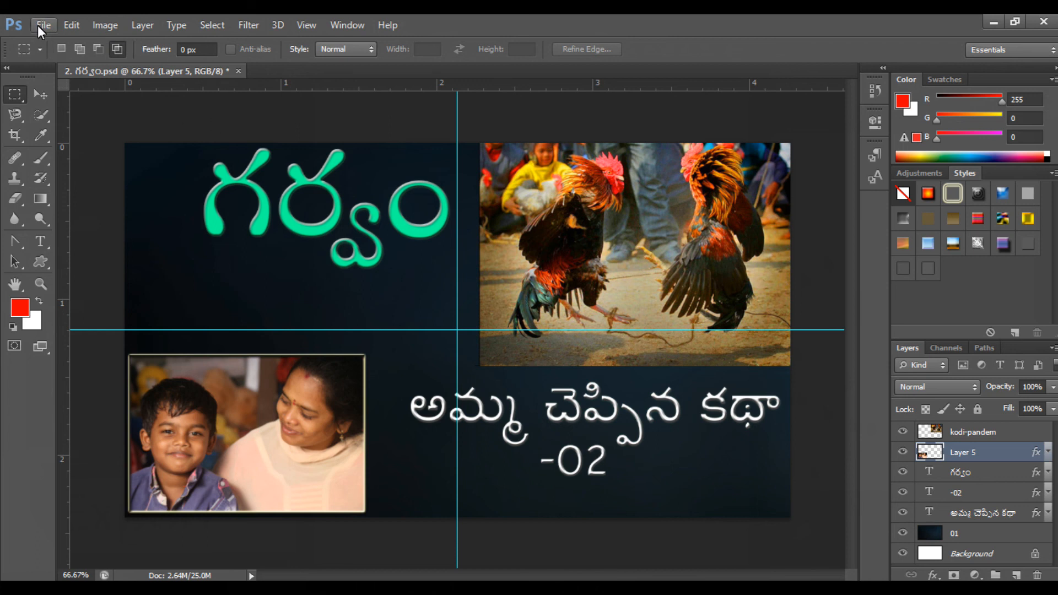
Step: Start exporting the poster's Work Path as an Adobe Illustrator file, and cancel before saving it
click(39, 25)
mouse_move(105, 315)
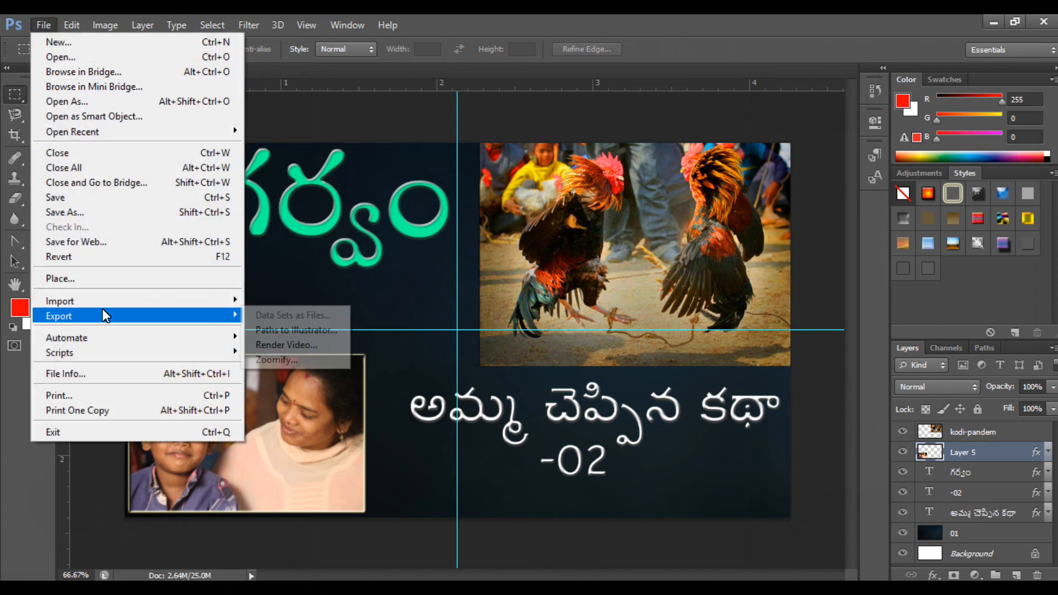
click(329, 331)
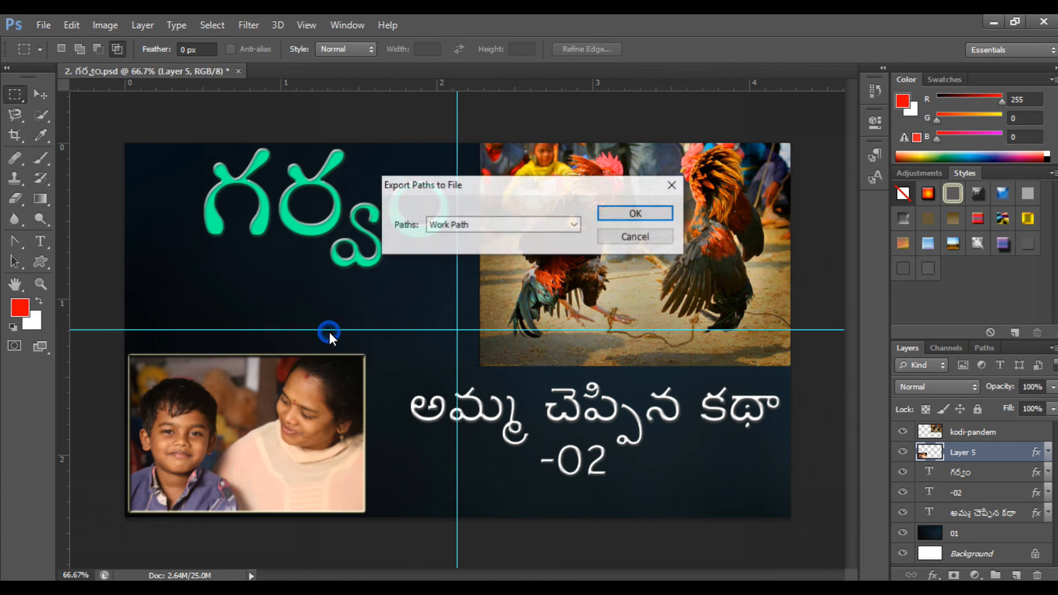
click(628, 219)
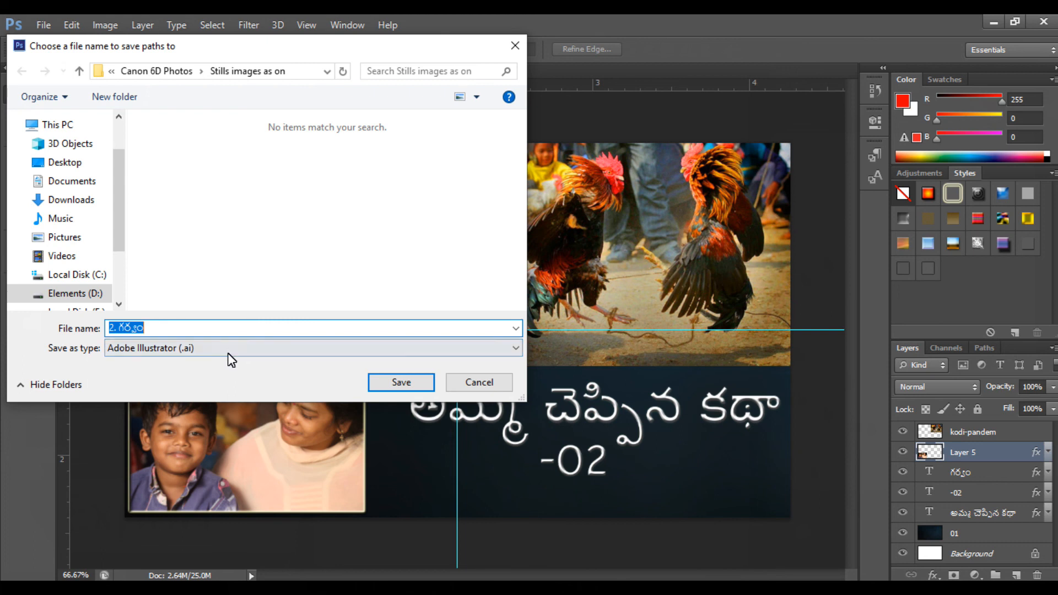
click(511, 388)
Step: Inspect the poster's GIF preview close up in Save for Web, review the preset list, and close without saving
click(43, 25)
mouse_move(107, 307)
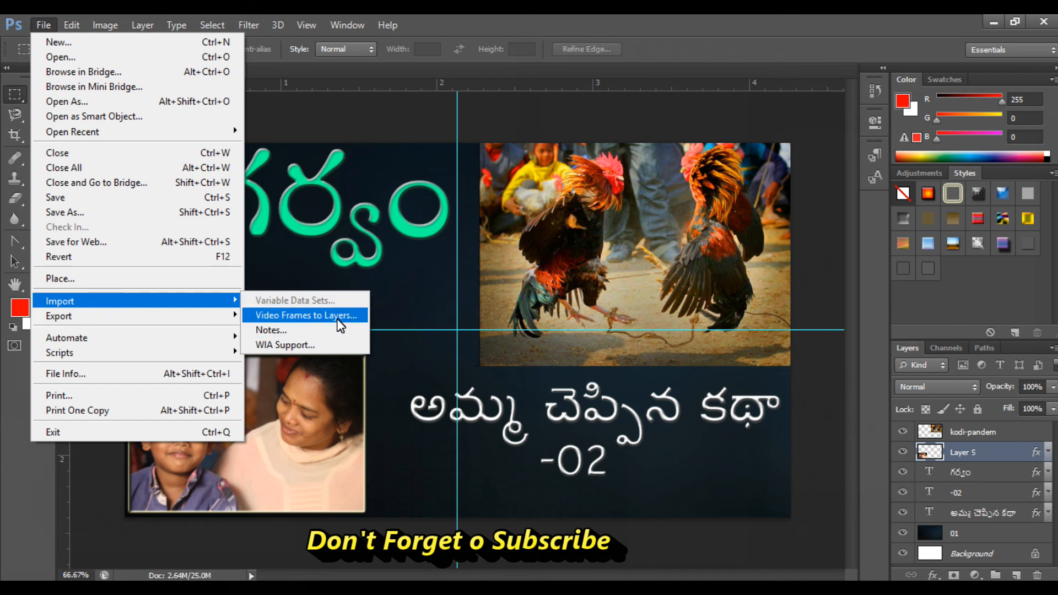
mouse_move(190, 336)
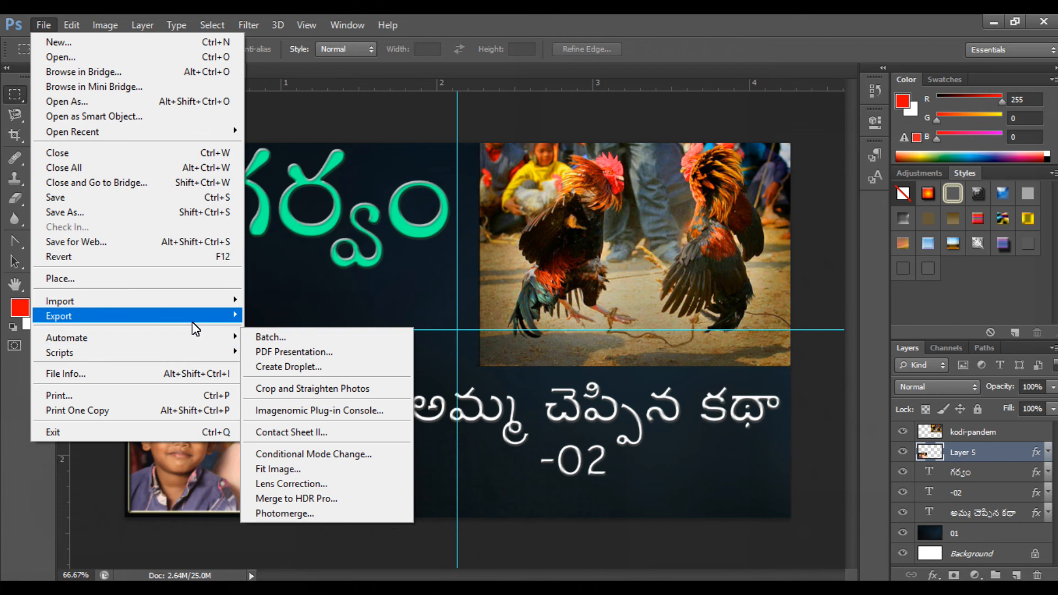
click(190, 244)
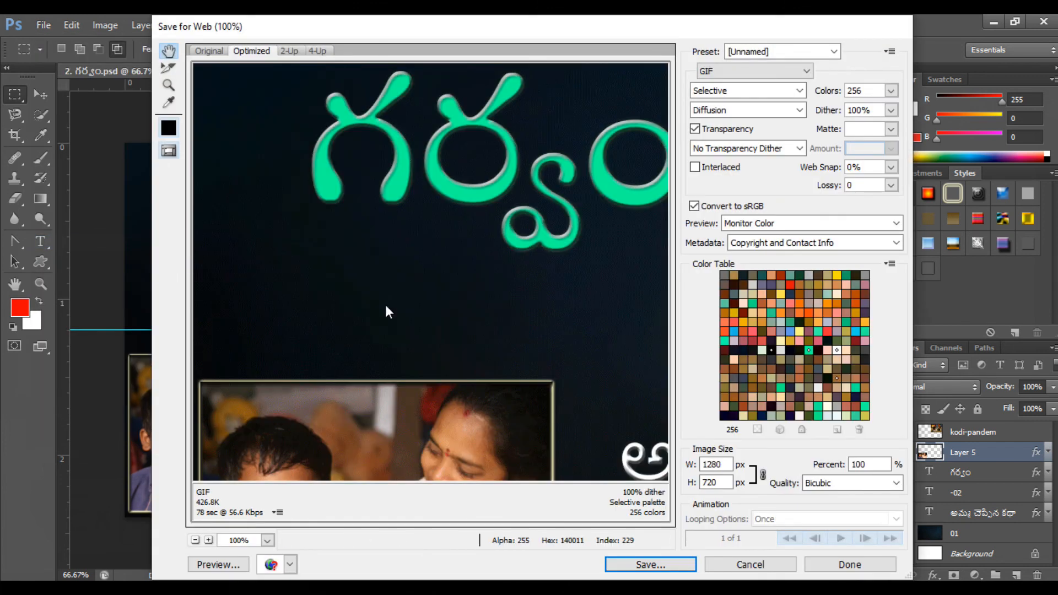
drag(461, 277, 365, 203)
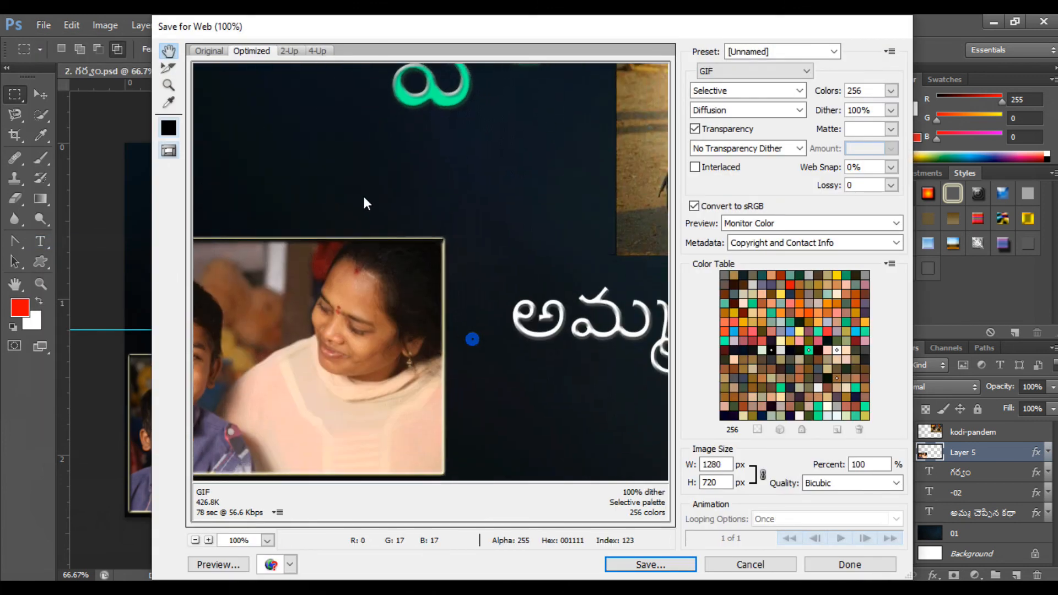
ctrl+click(440, 237)
ctrl+click(439, 237)
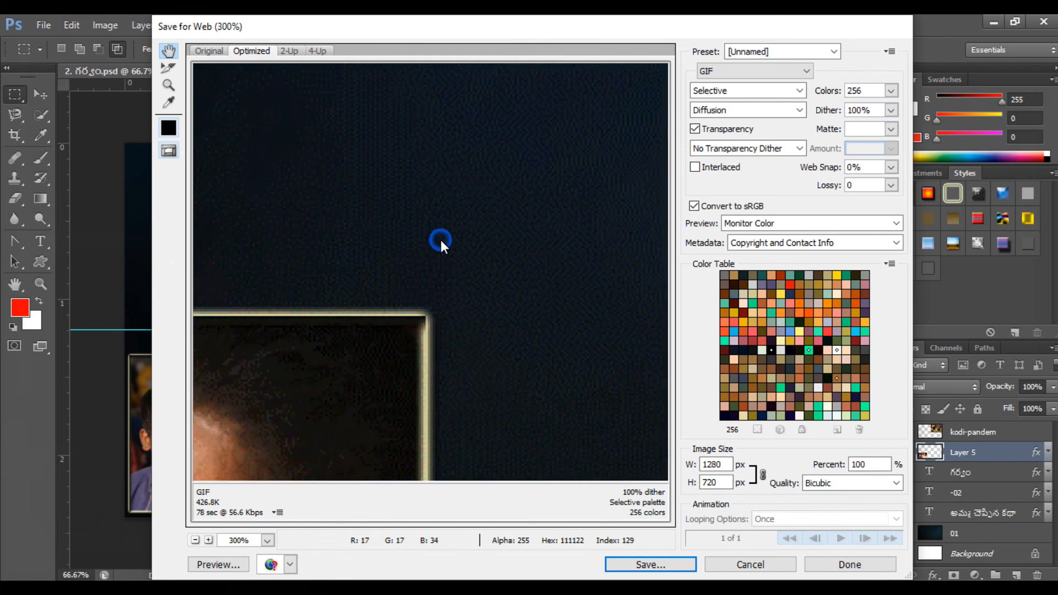
click(813, 48)
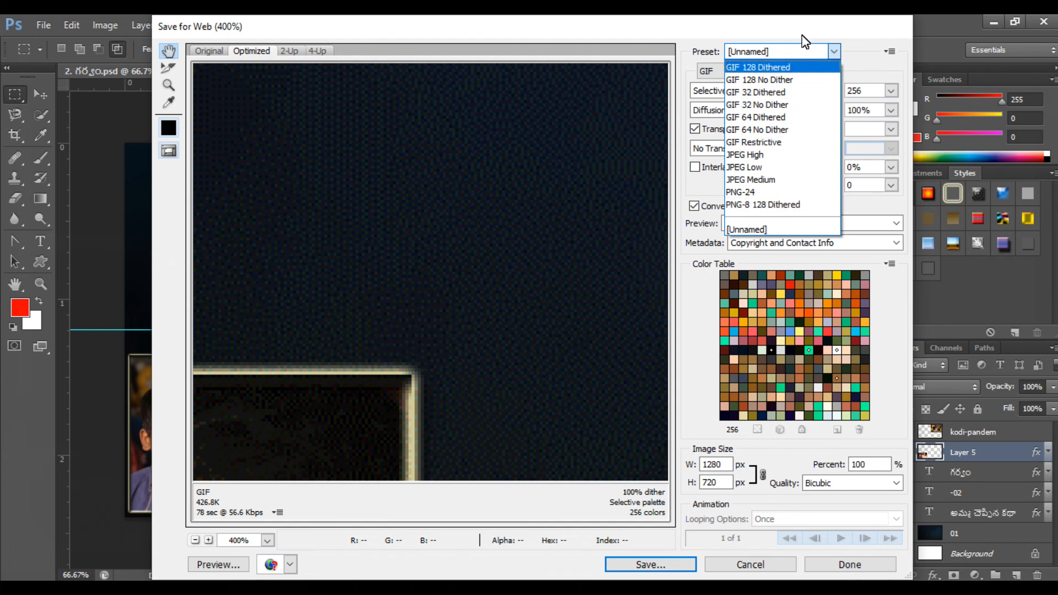
key(Escape)
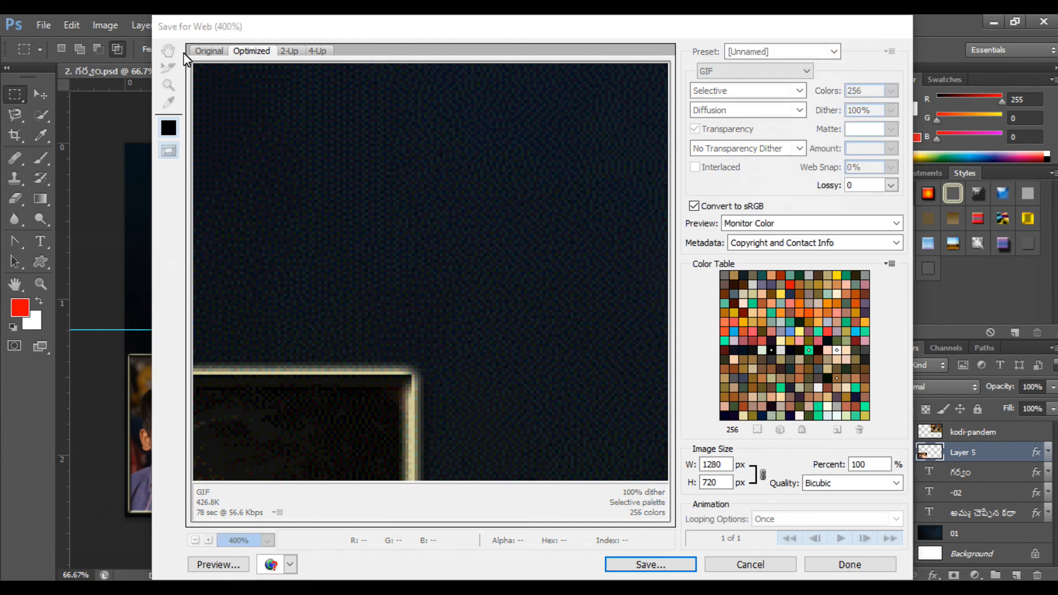
key(Escape)
key(ctrl+shift+s)
key(Escape)
click(38, 25)
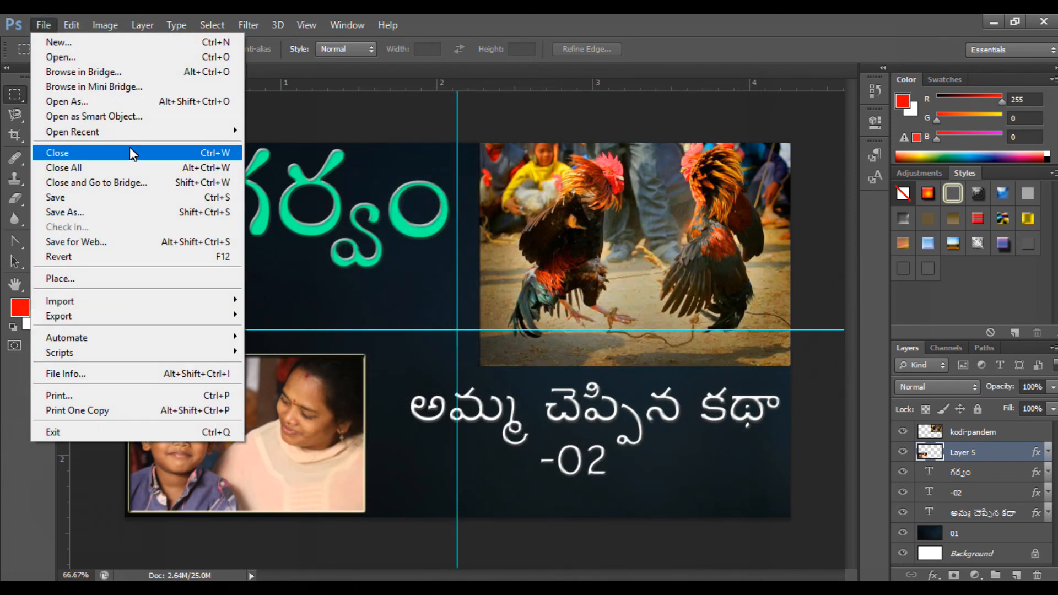
click(131, 115)
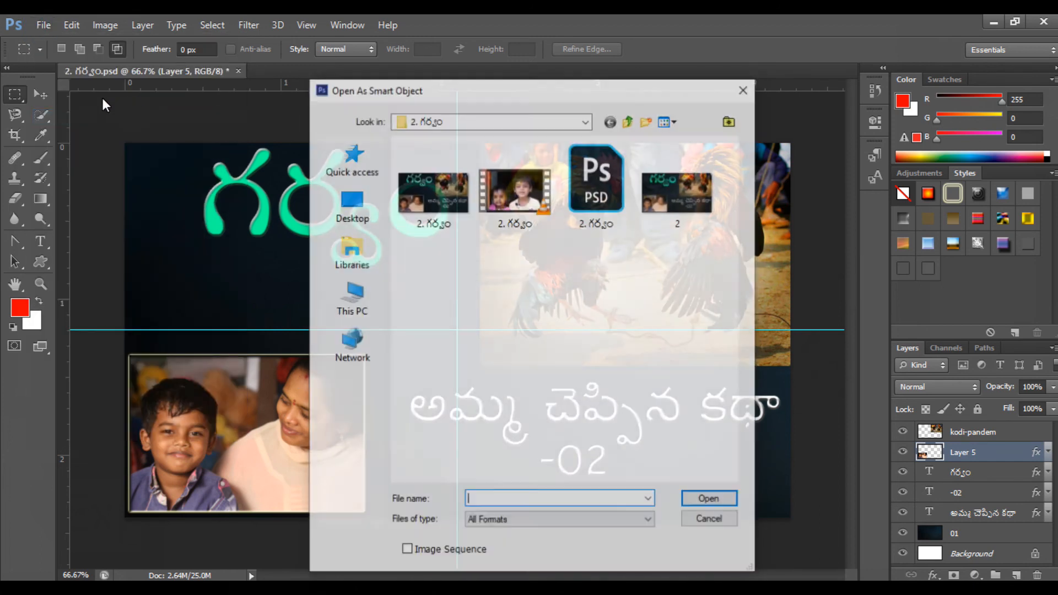
key(Escape)
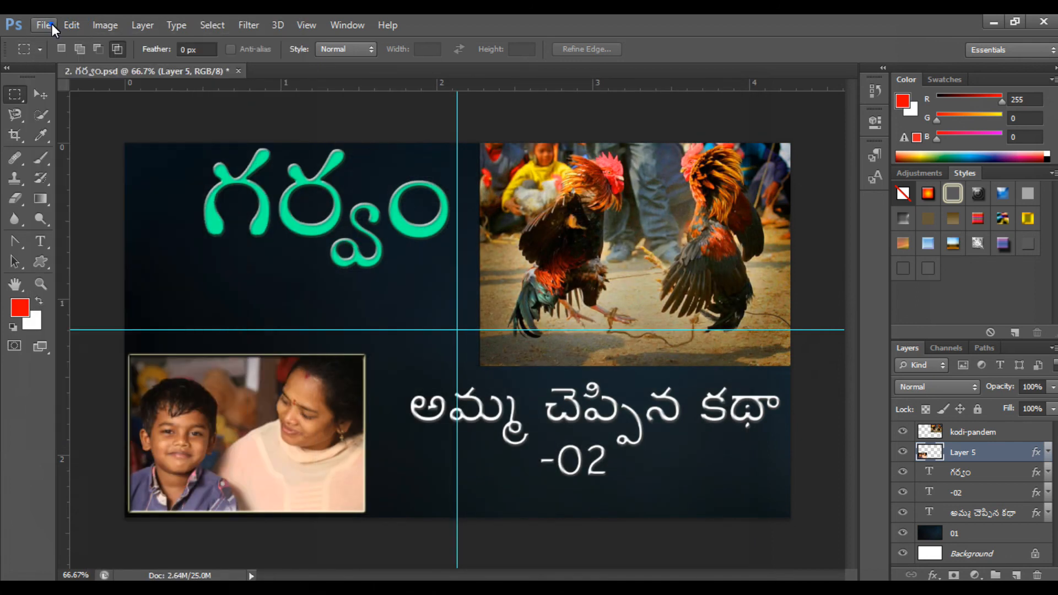
Step: View the poster in Save for Web once more, and cancel without exporting it
click(50, 24)
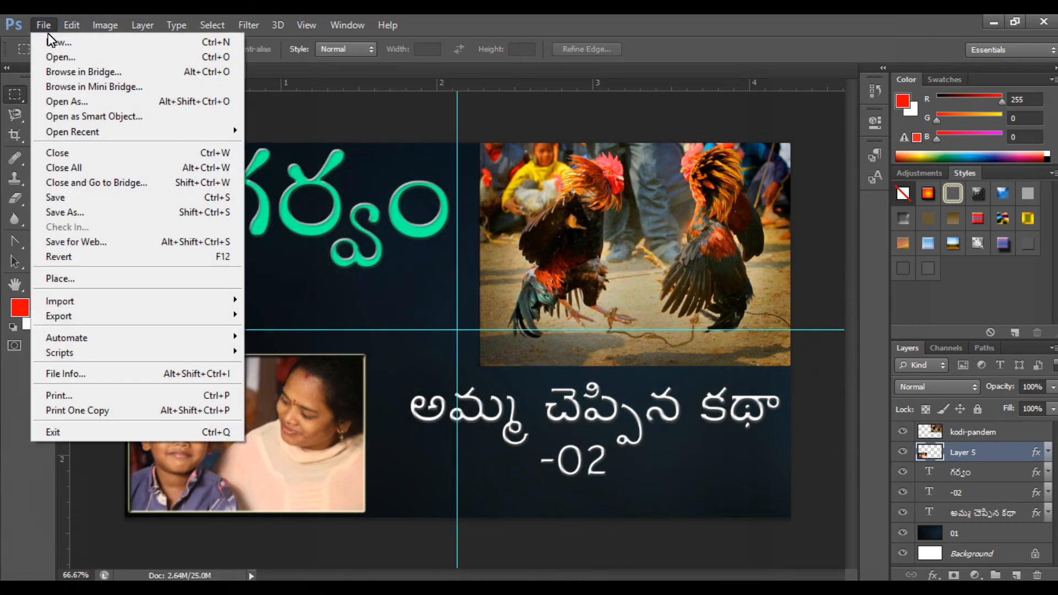
click(132, 245)
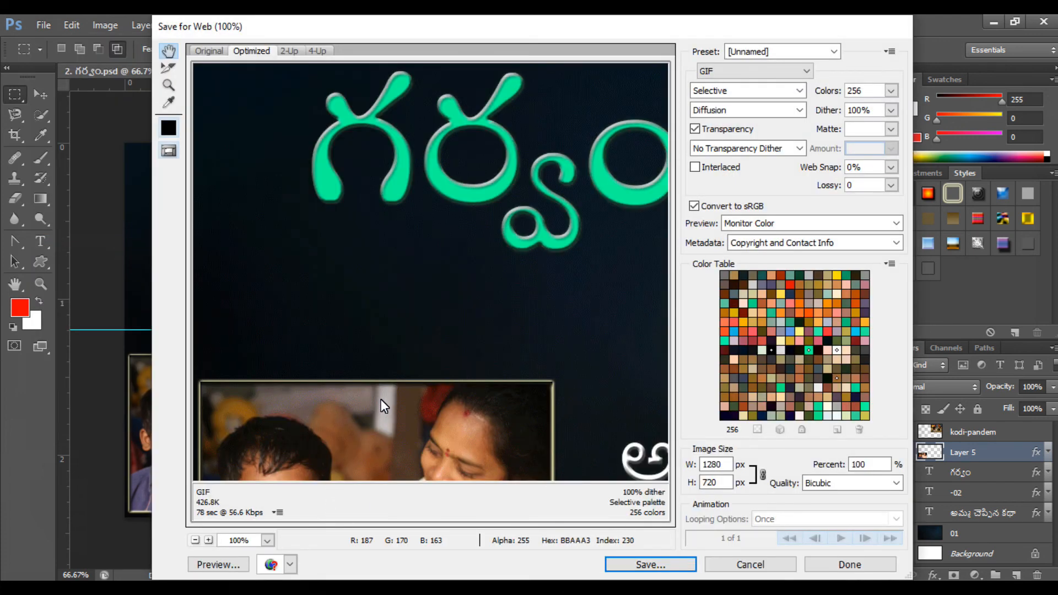
click(760, 565)
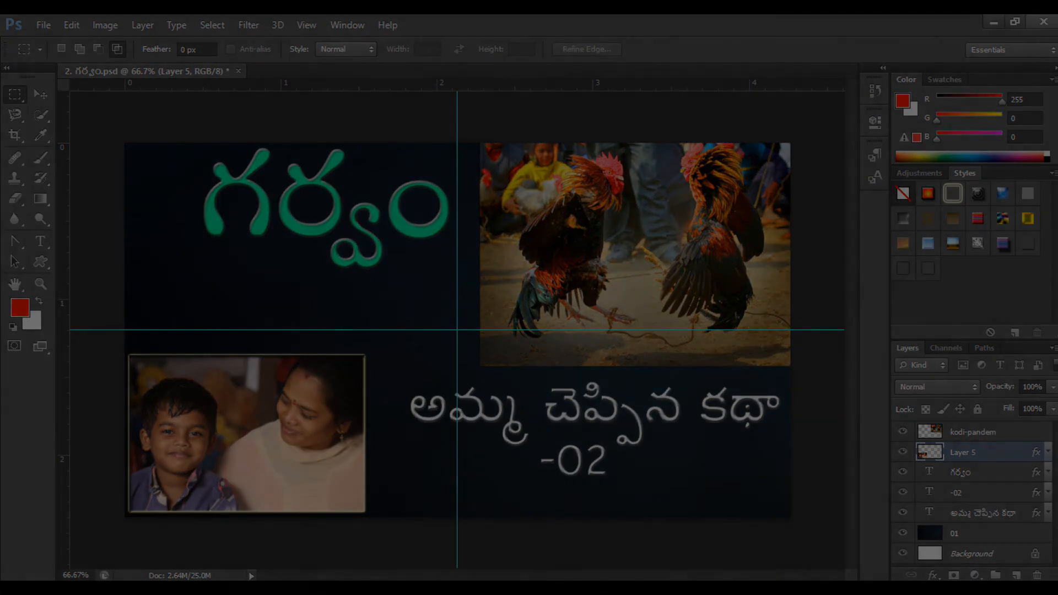